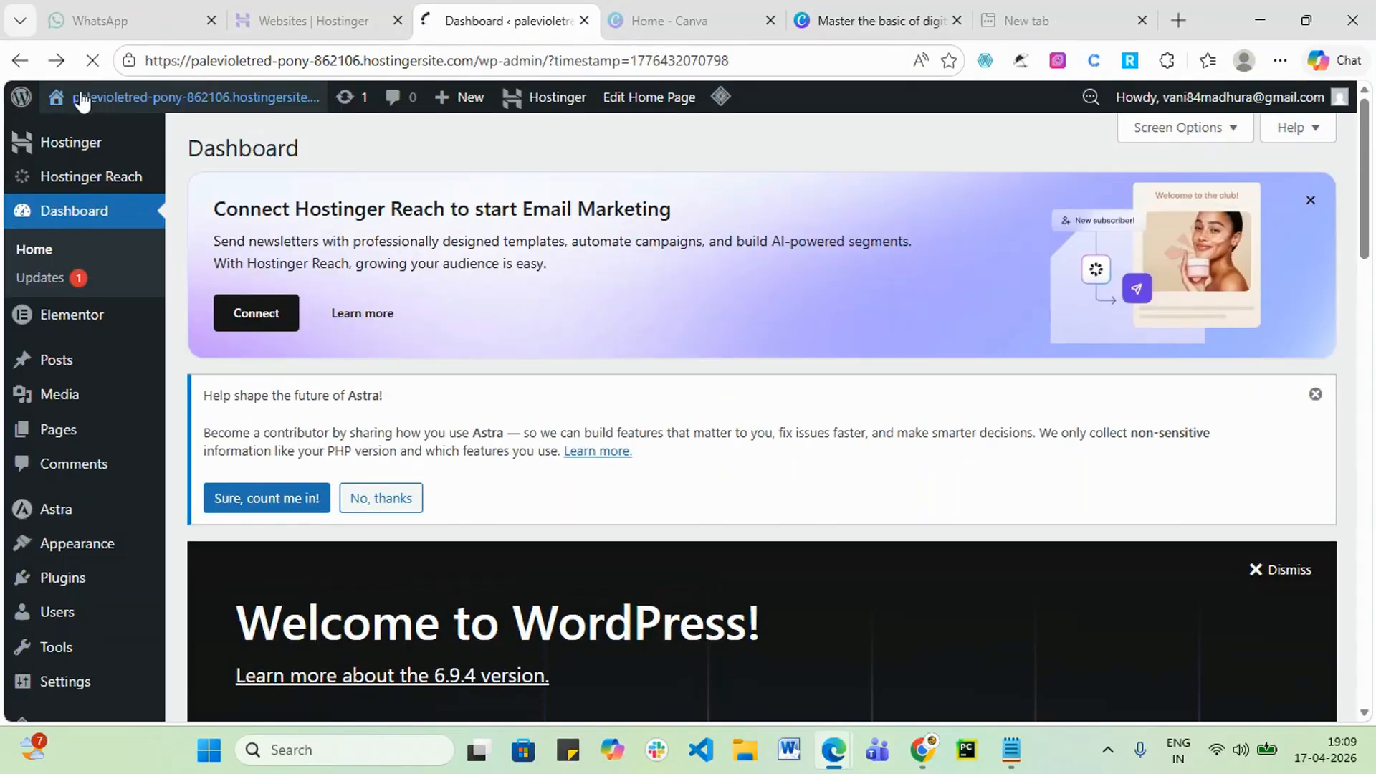
- Open the live site in a separate browser tab and examine the home page's header menu, content and footer
mouse_move(83, 109)
right_click(75, 134)
key("Escape")
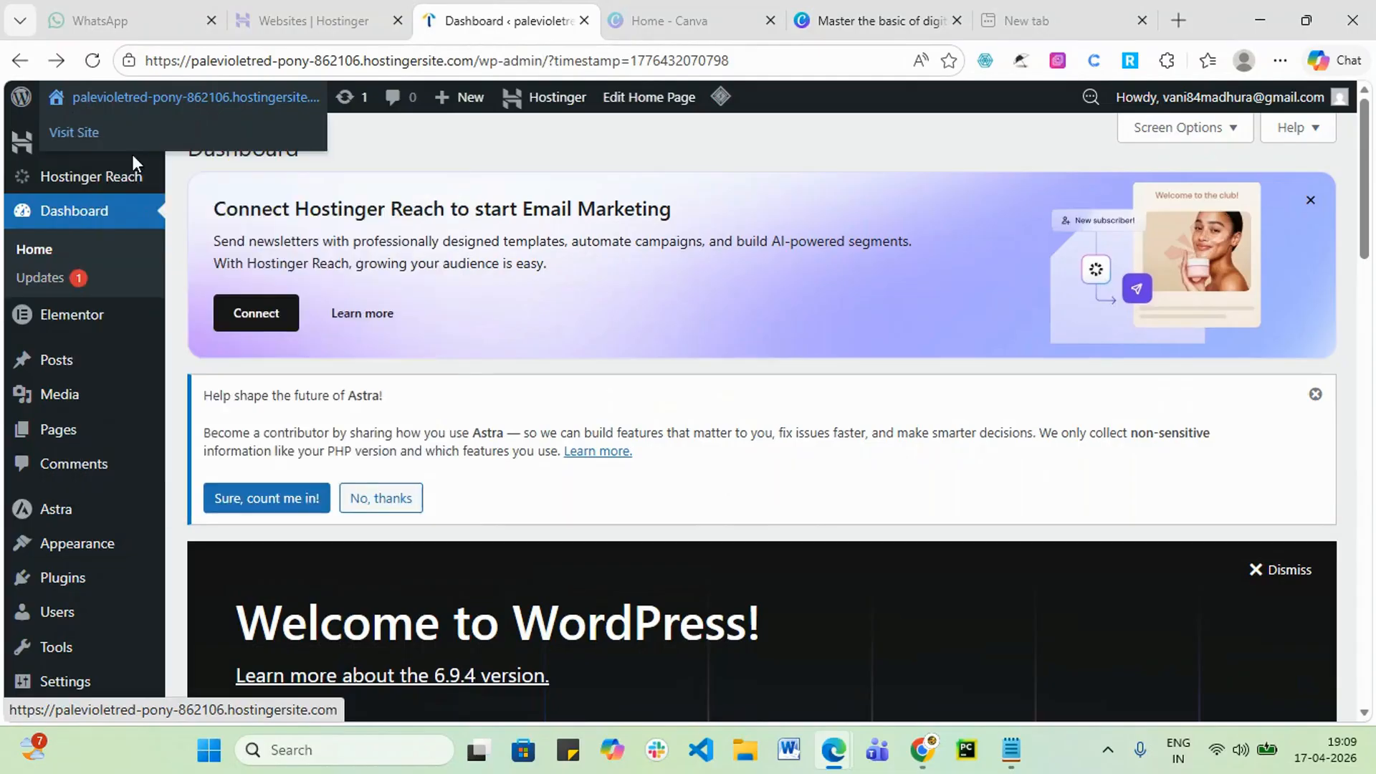
middle_click(132, 154)
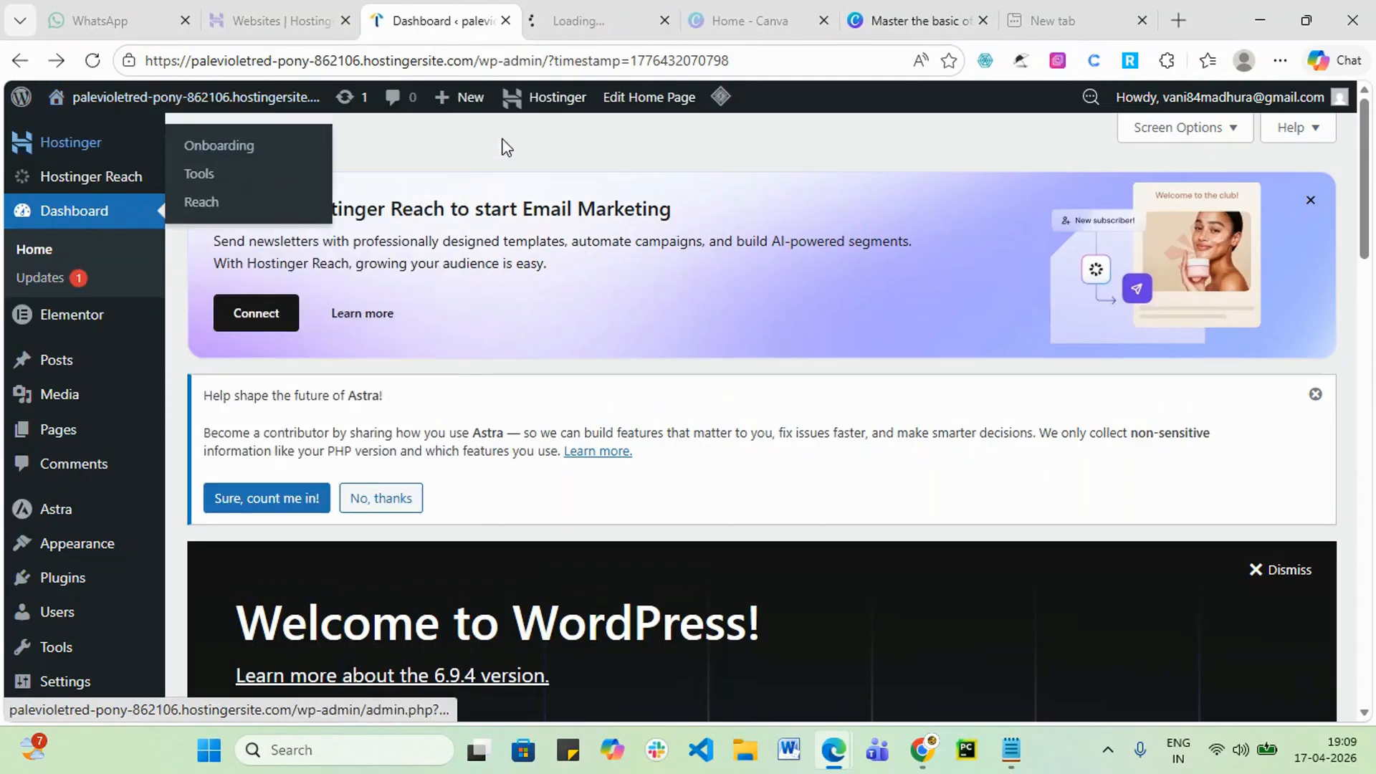
left_click(566, 8)
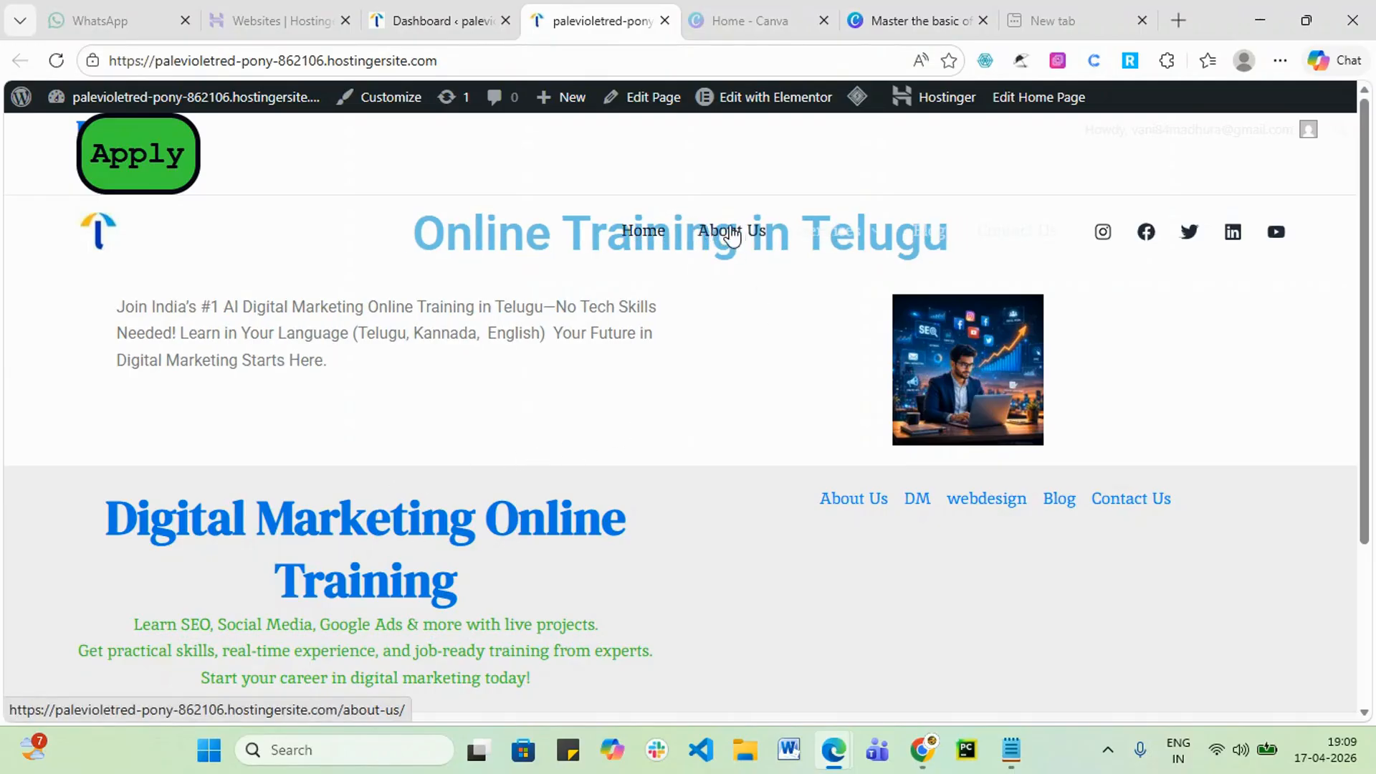
mouse_move(875, 244)
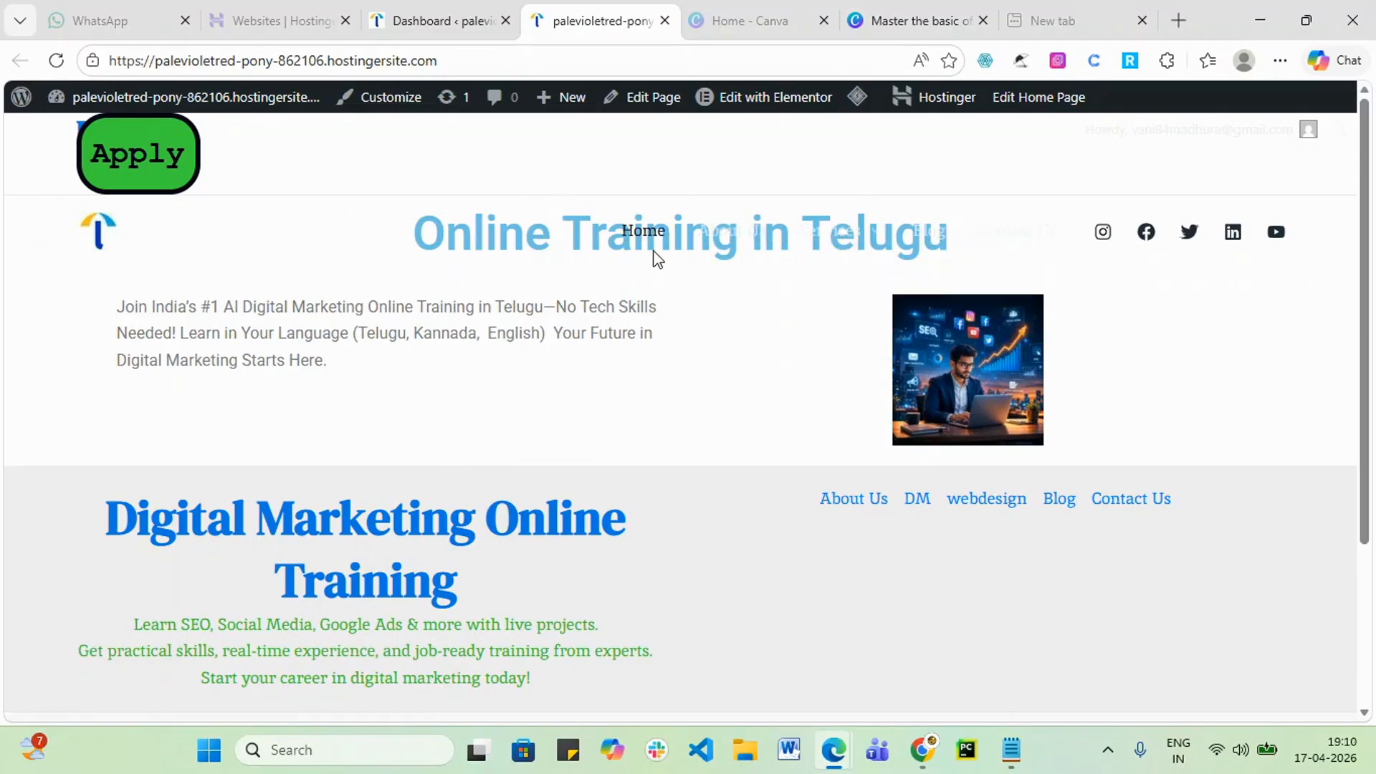
mouse_move(563, 97)
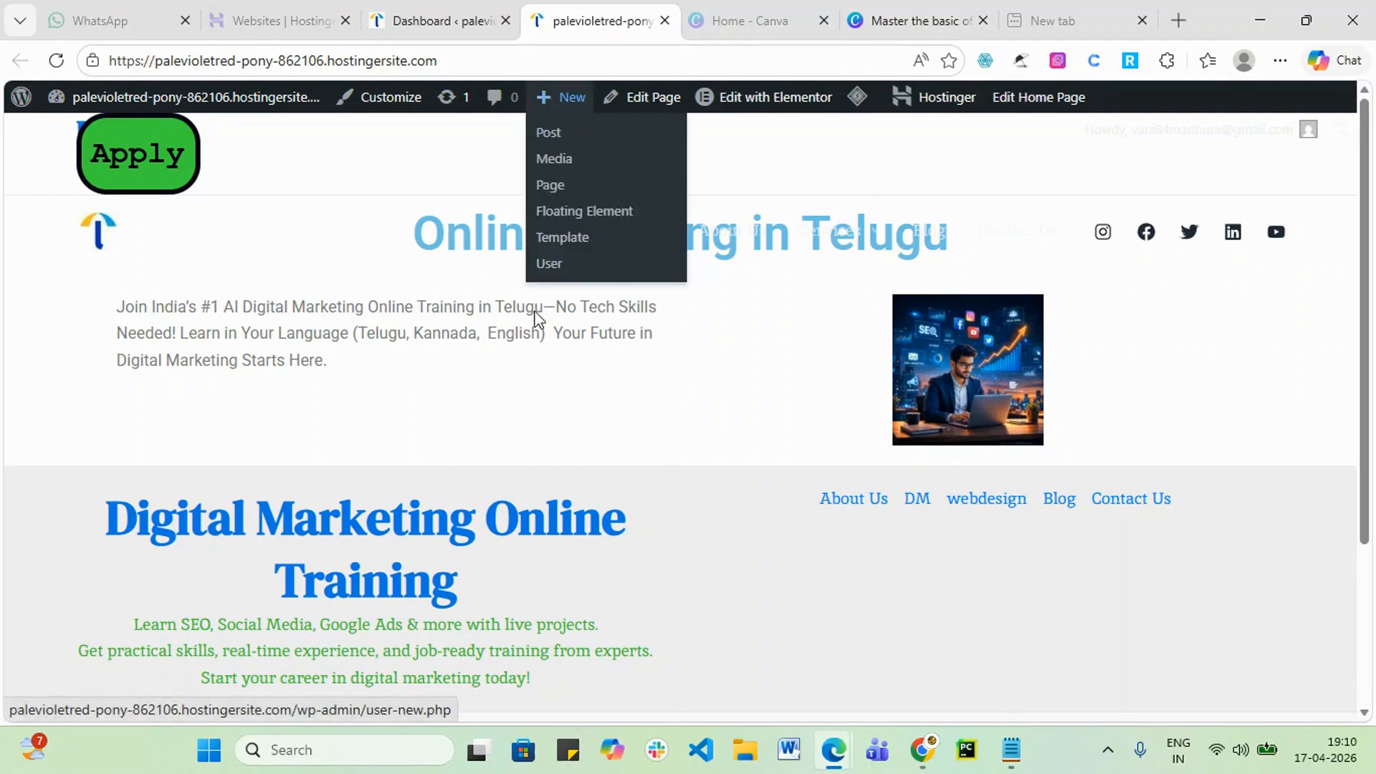
scroll(932, 394, "down", 3)
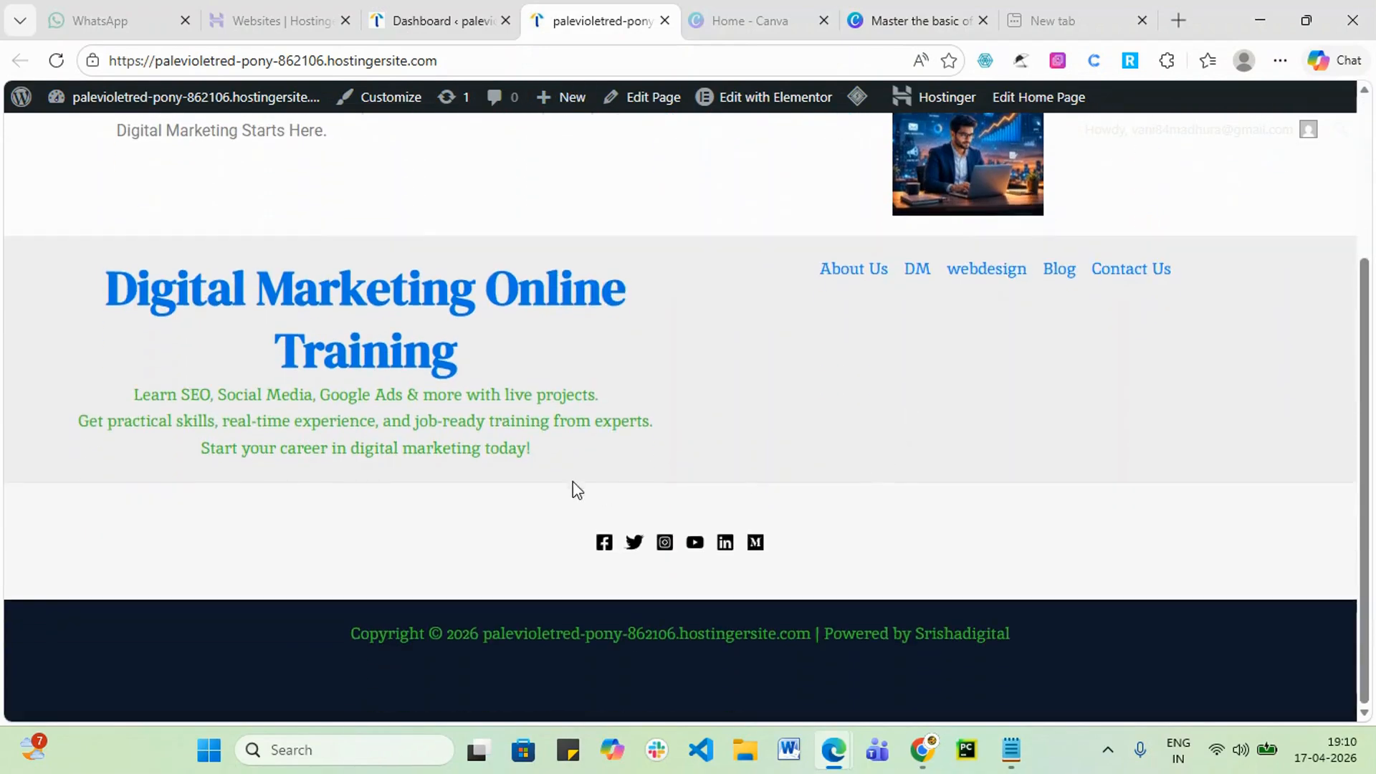
scroll(605, 492, "up", 3)
- Return to the WordPress dashboard, open the Home page for editing with Elementor, and dismiss the launchpad checklist
left_click(442, 20)
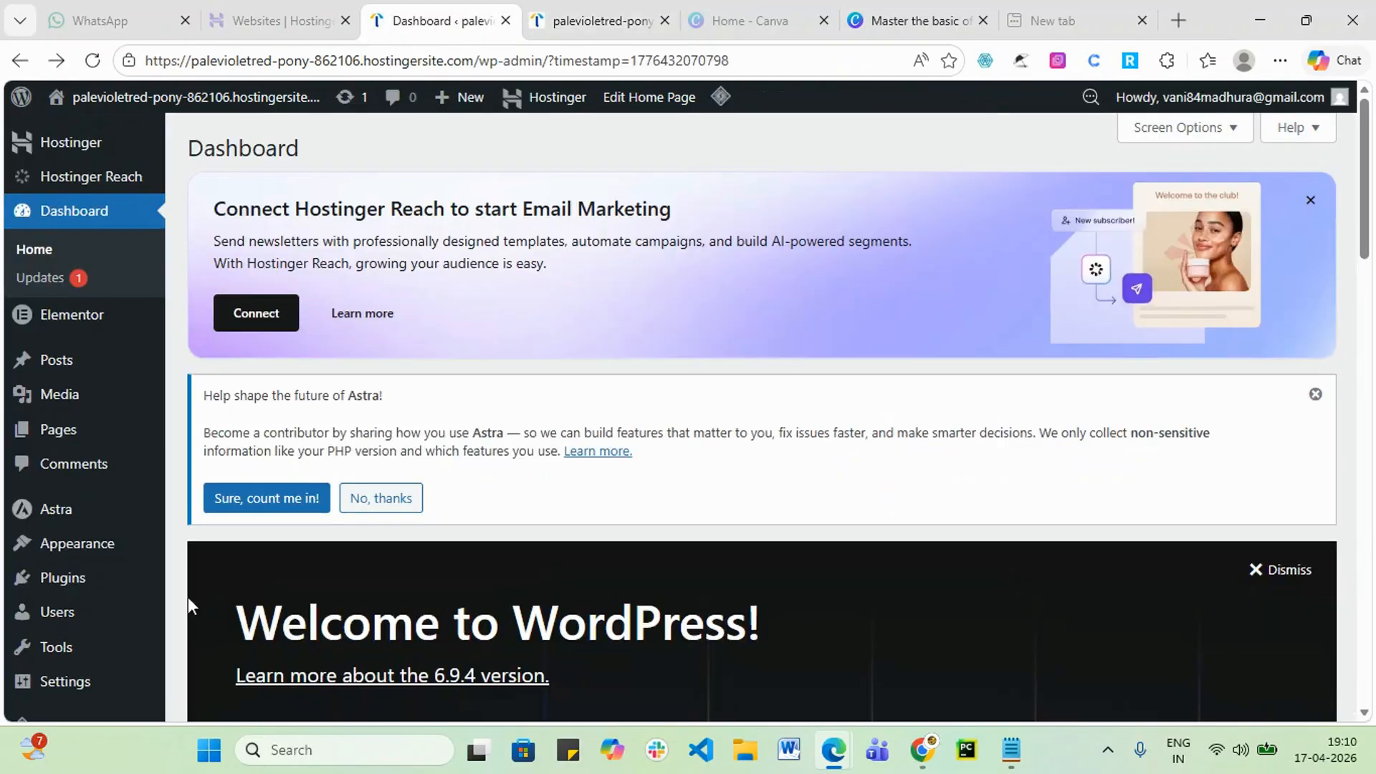
scroll(516, 498, "down", 7)
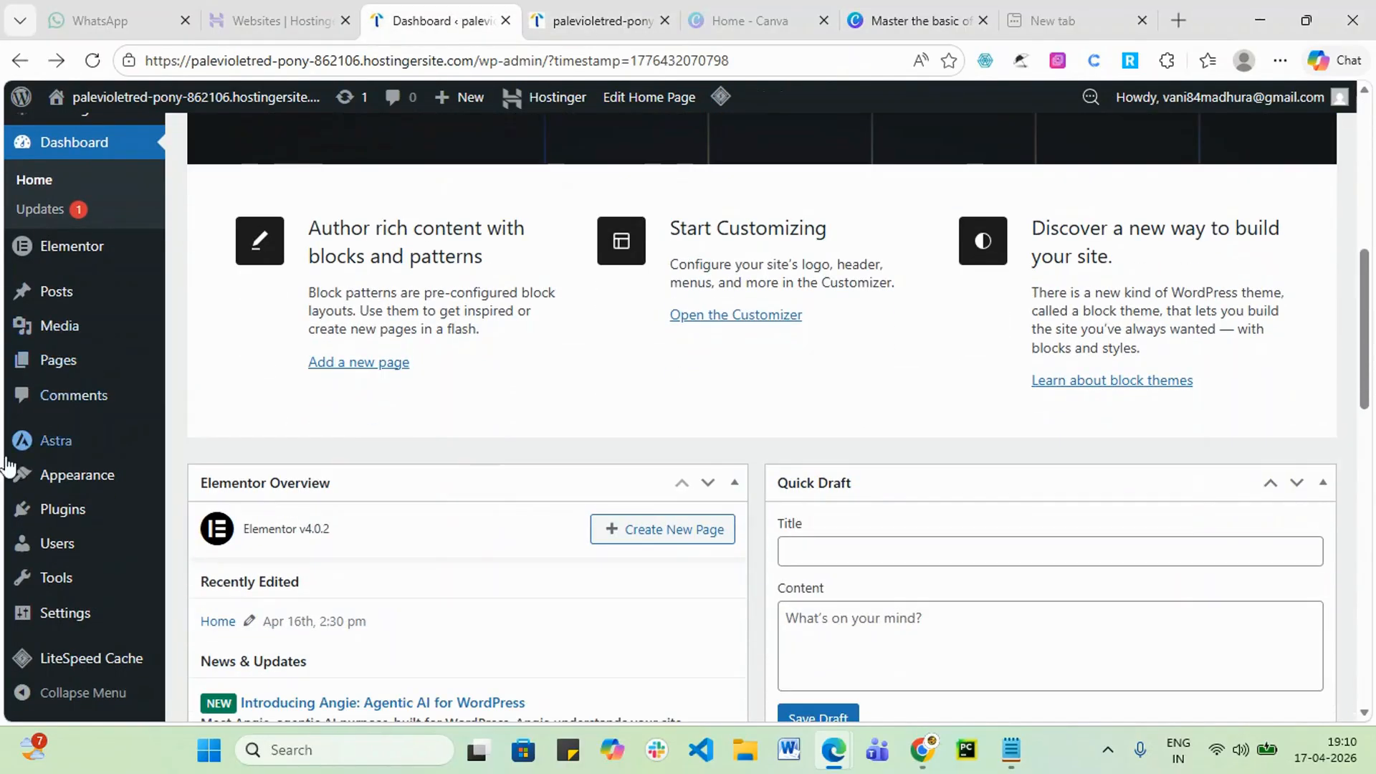
left_click(66, 361)
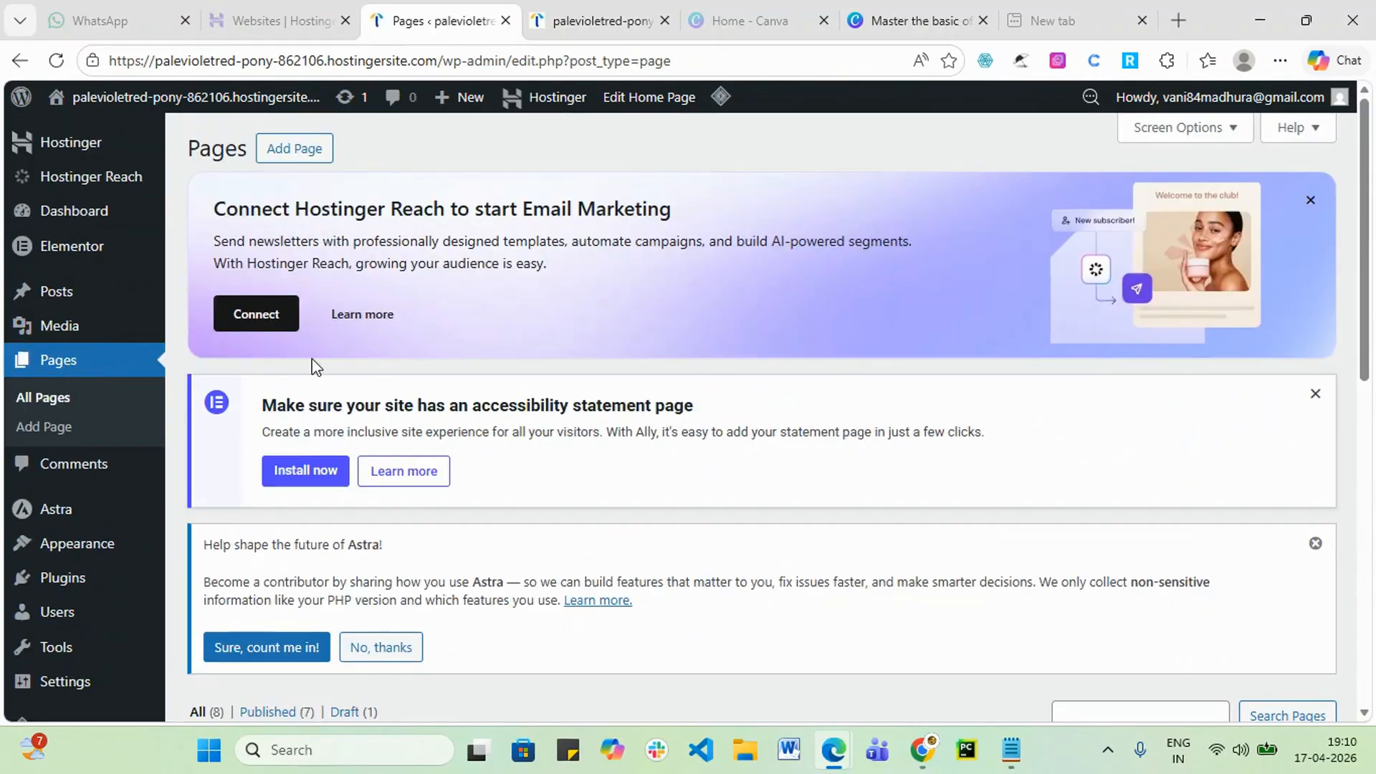
scroll(405, 383, "down", 2)
scroll(405, 384, "down", 7)
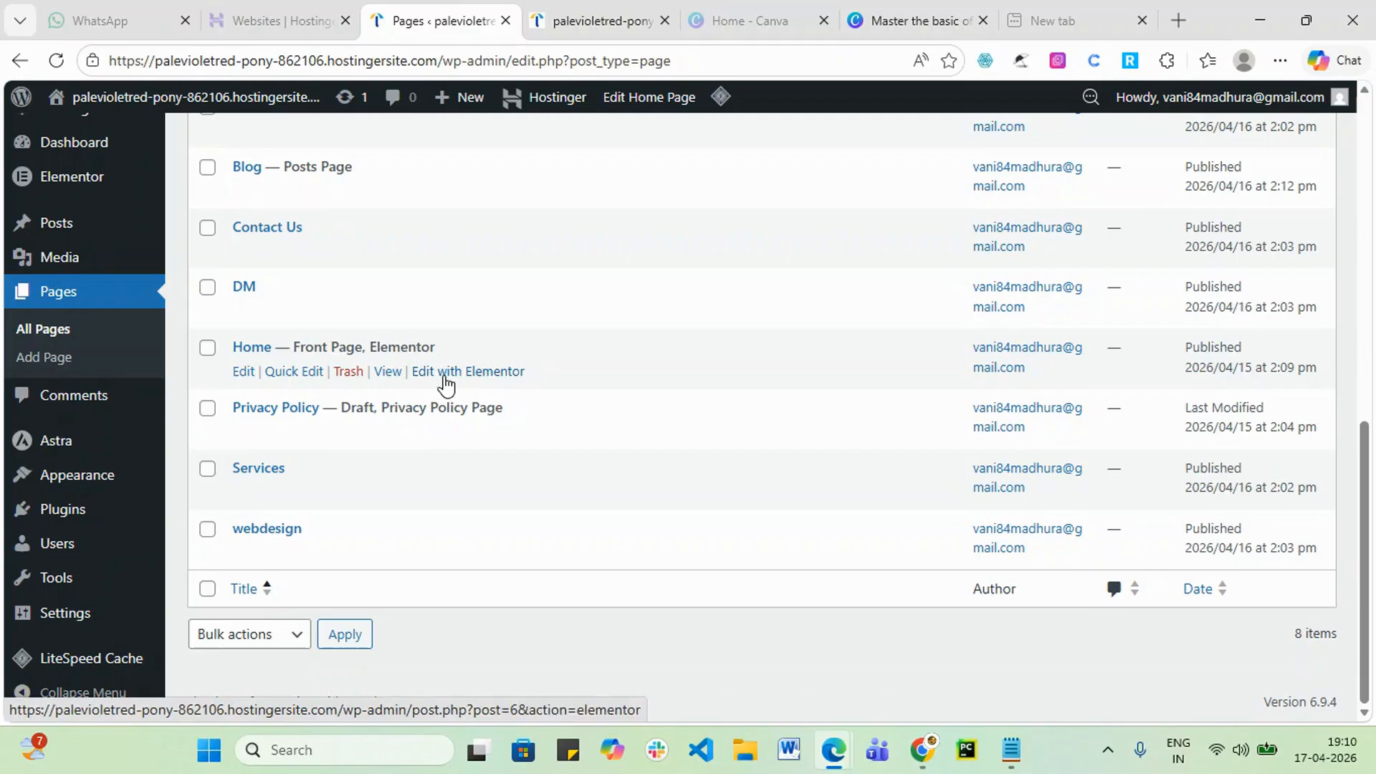
left_click(445, 380)
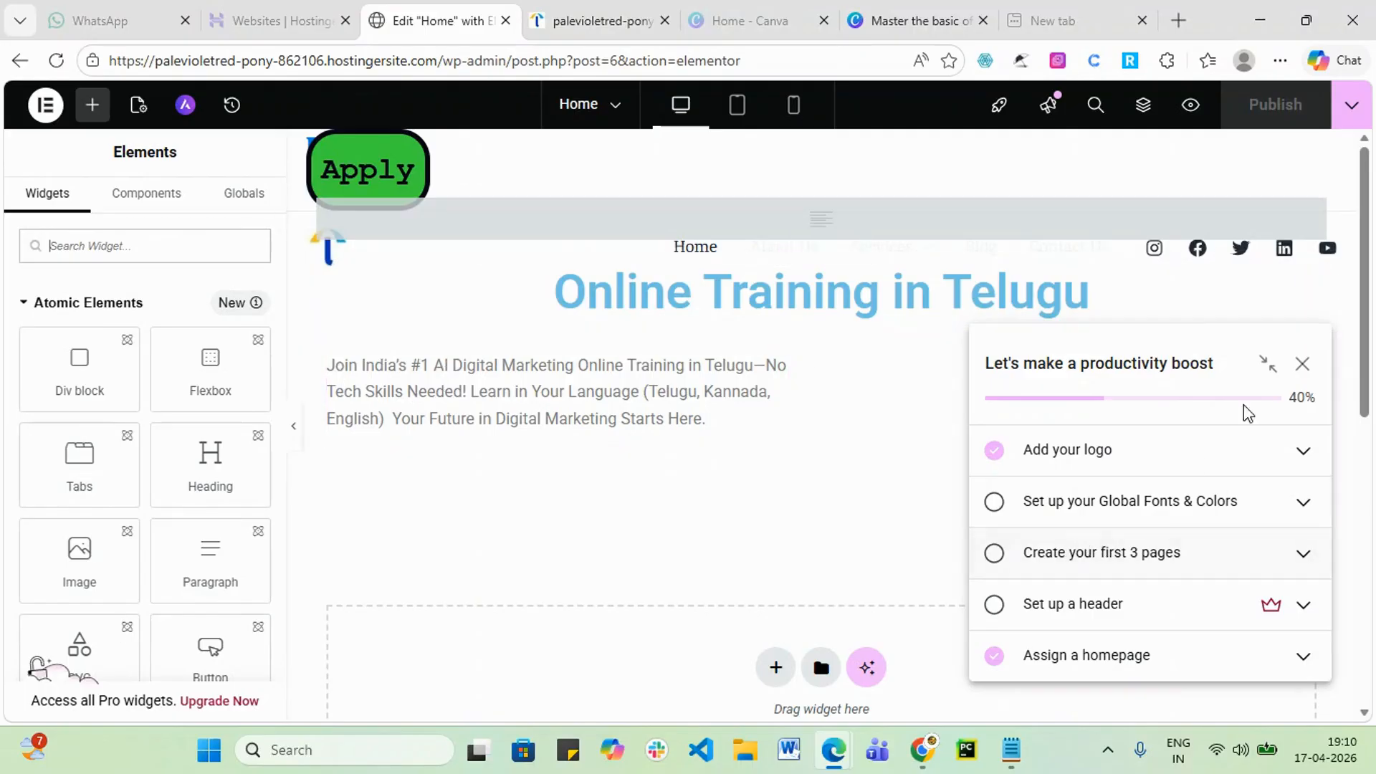
left_click(1301, 362)
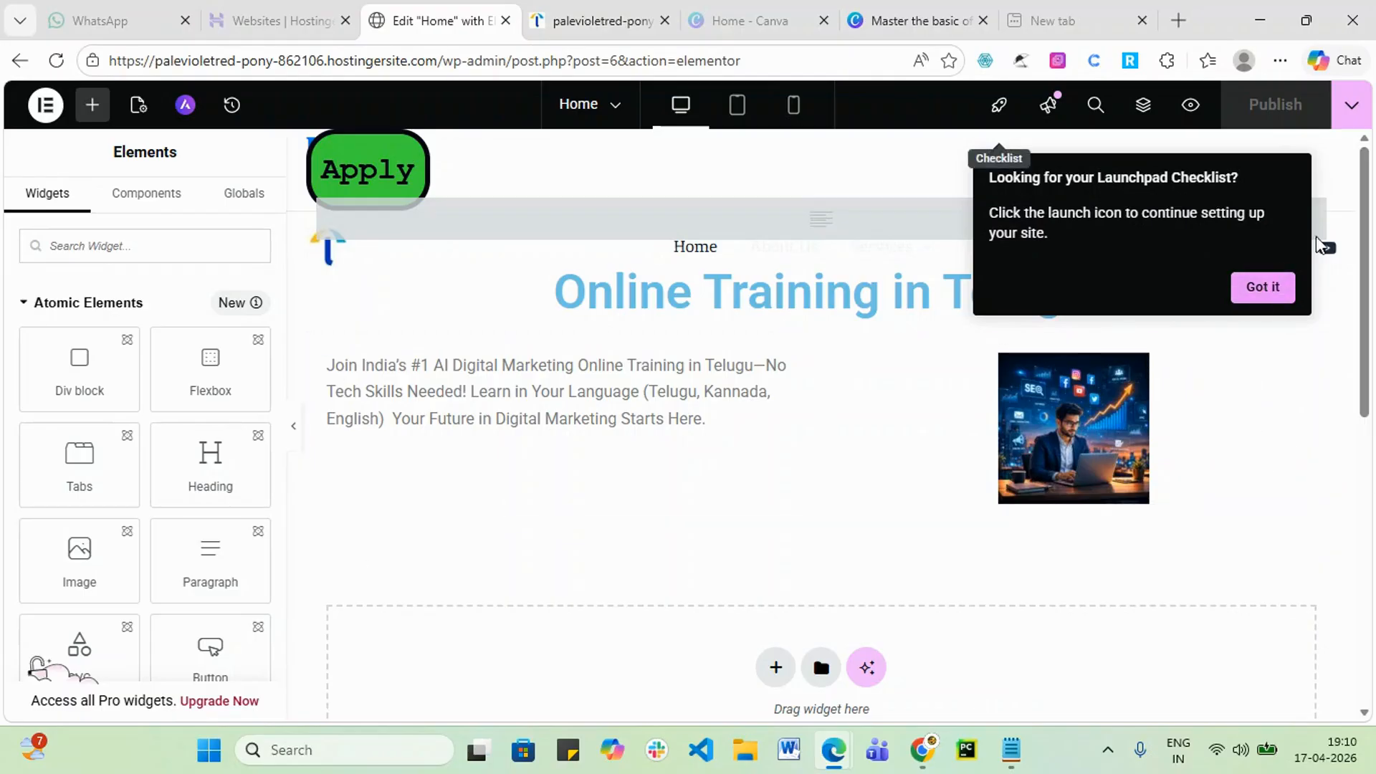
left_click(1263, 287)
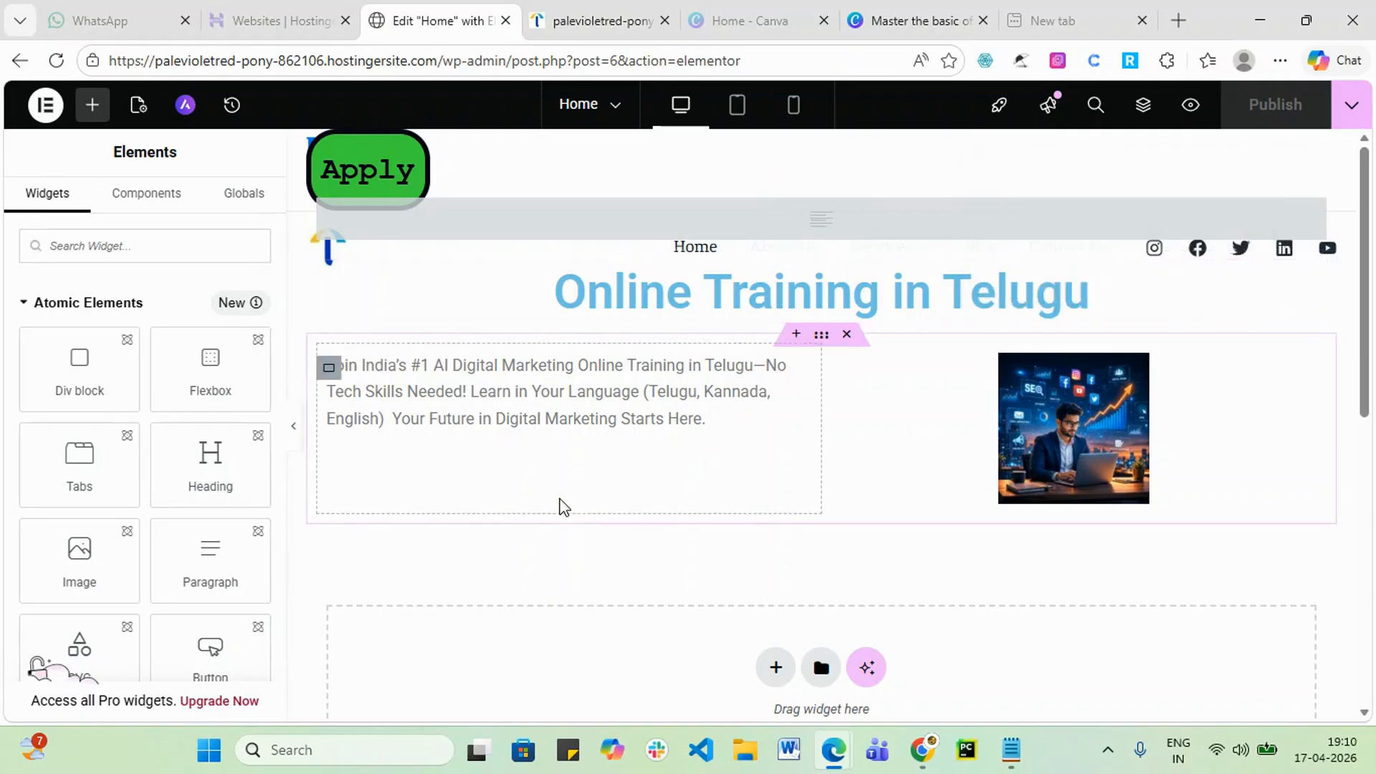
- Examine the Home page layout down to the footer and the available atomic, layout and basic Elementor widgets
scroll(739, 347, "down", 1)
scroll(781, 312, "up", 1)
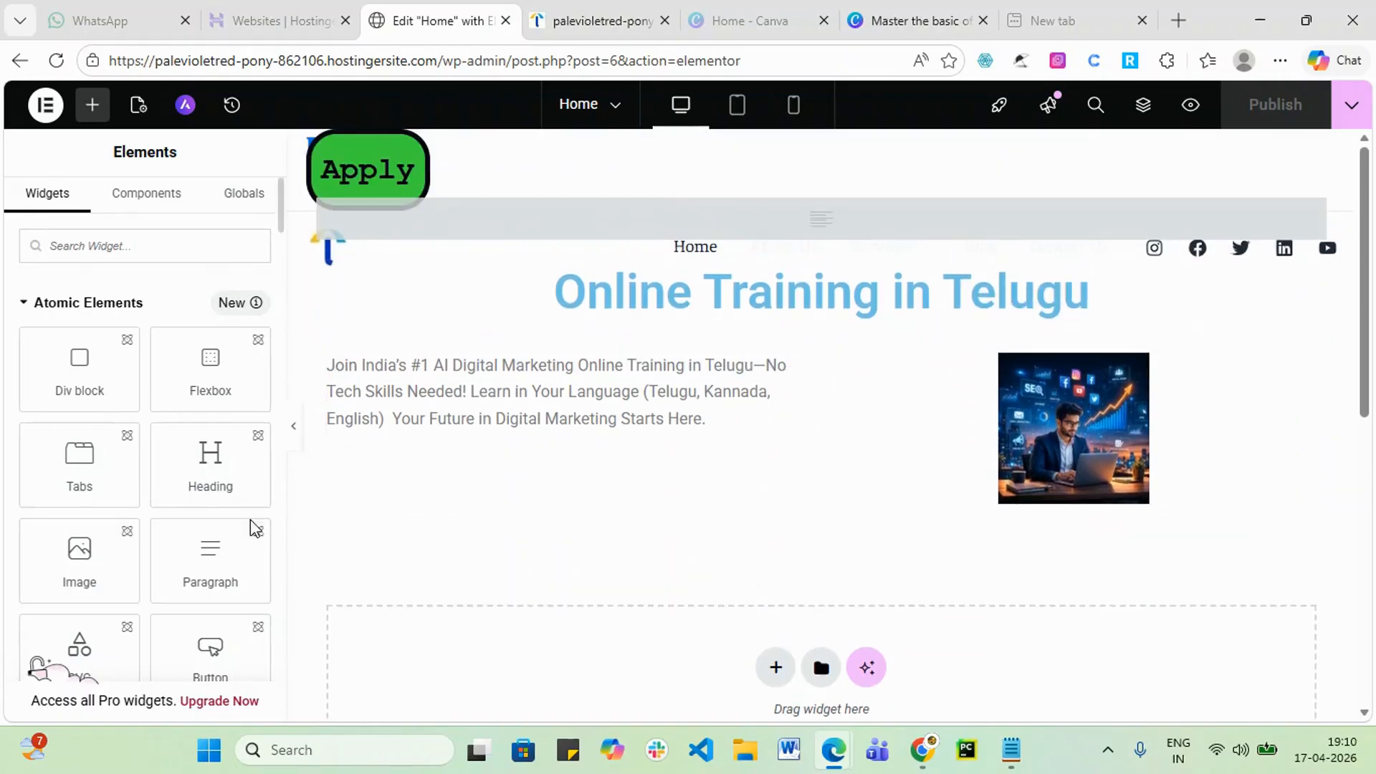
scroll(255, 501, "down", 5)
scroll(875, 566, "down", 6)
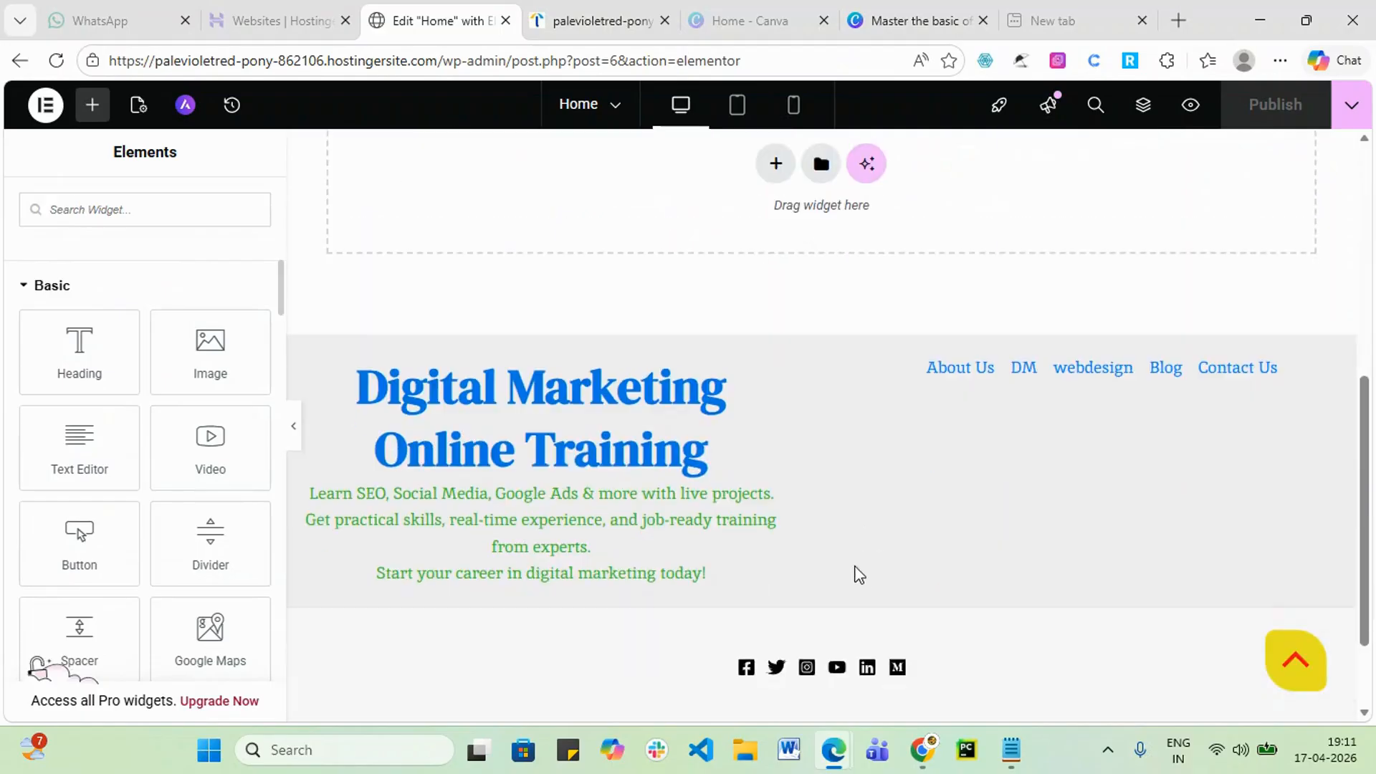
scroll(803, 548, "down", 2)
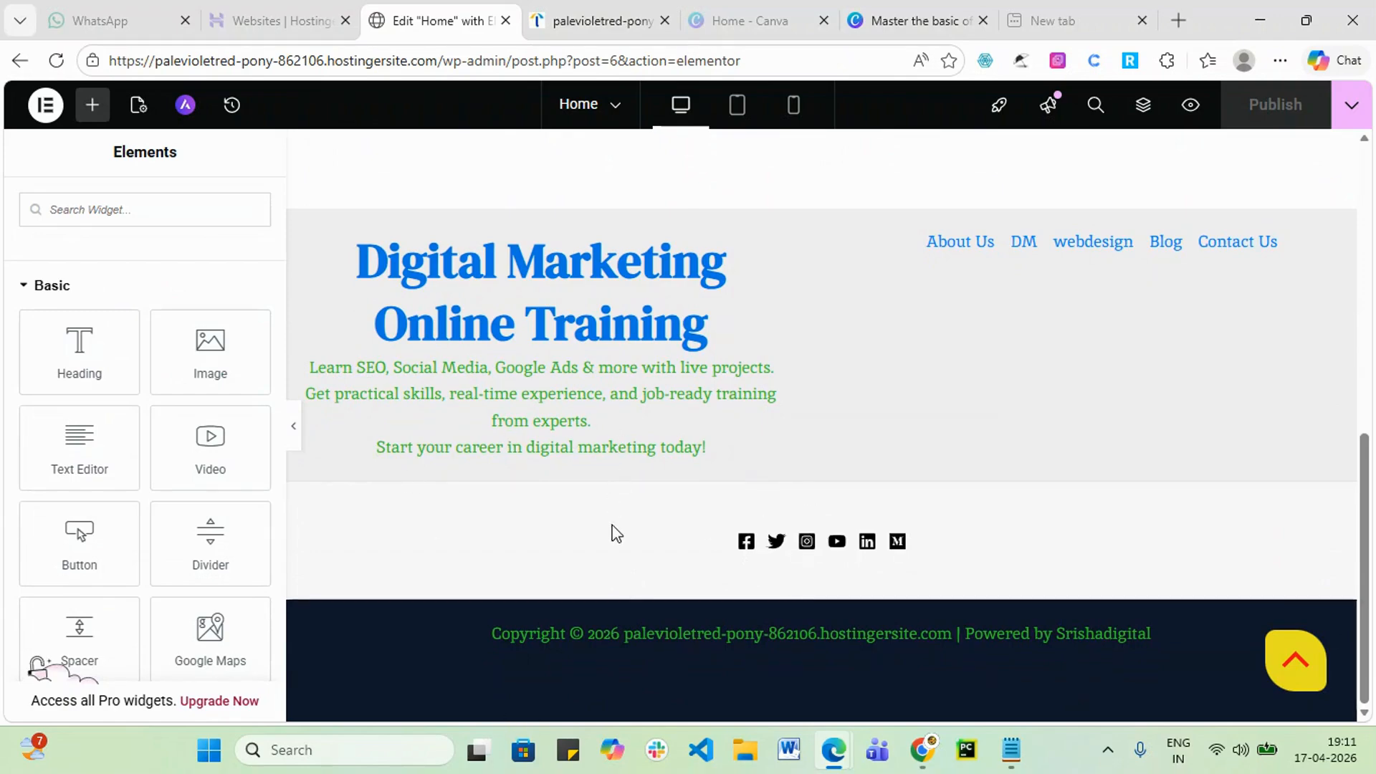
scroll(527, 513, "up", 15)
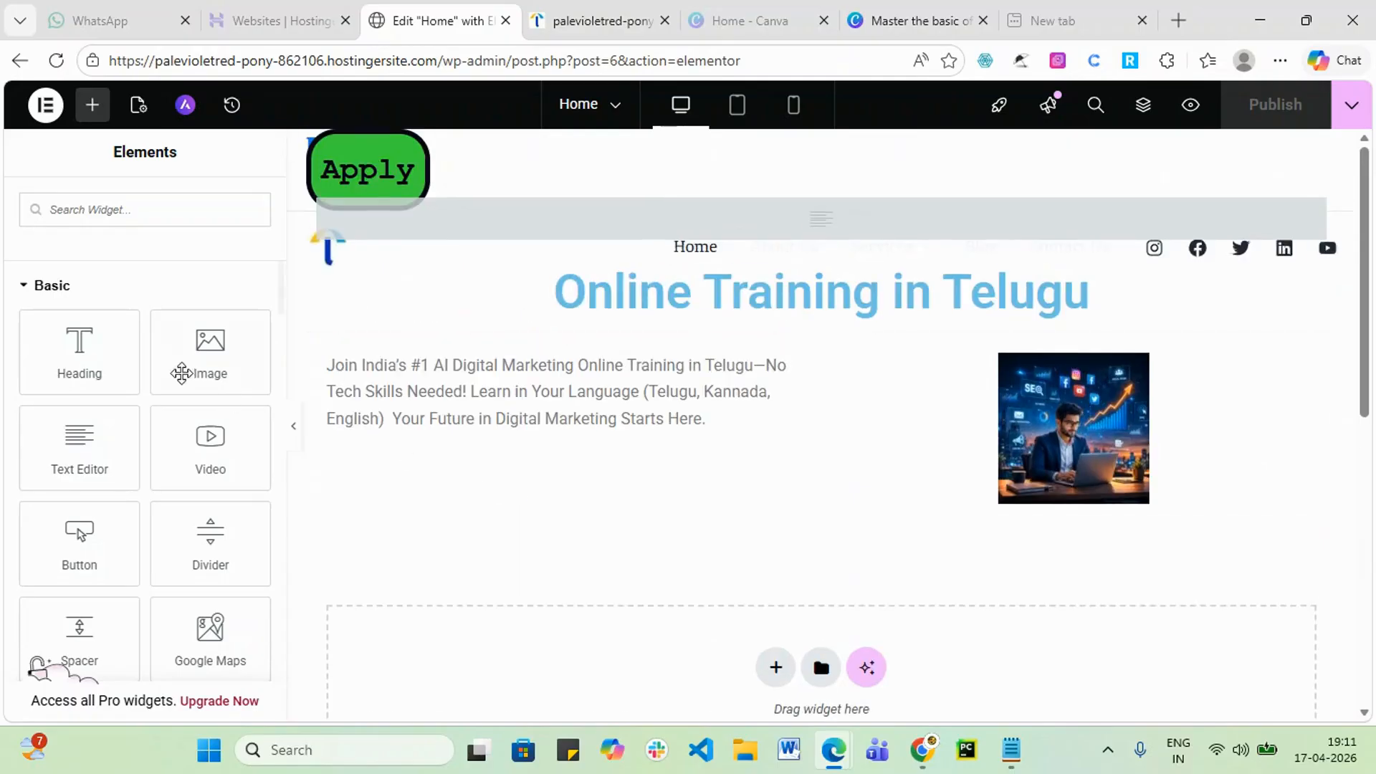
scroll(98, 406, "up", 5)
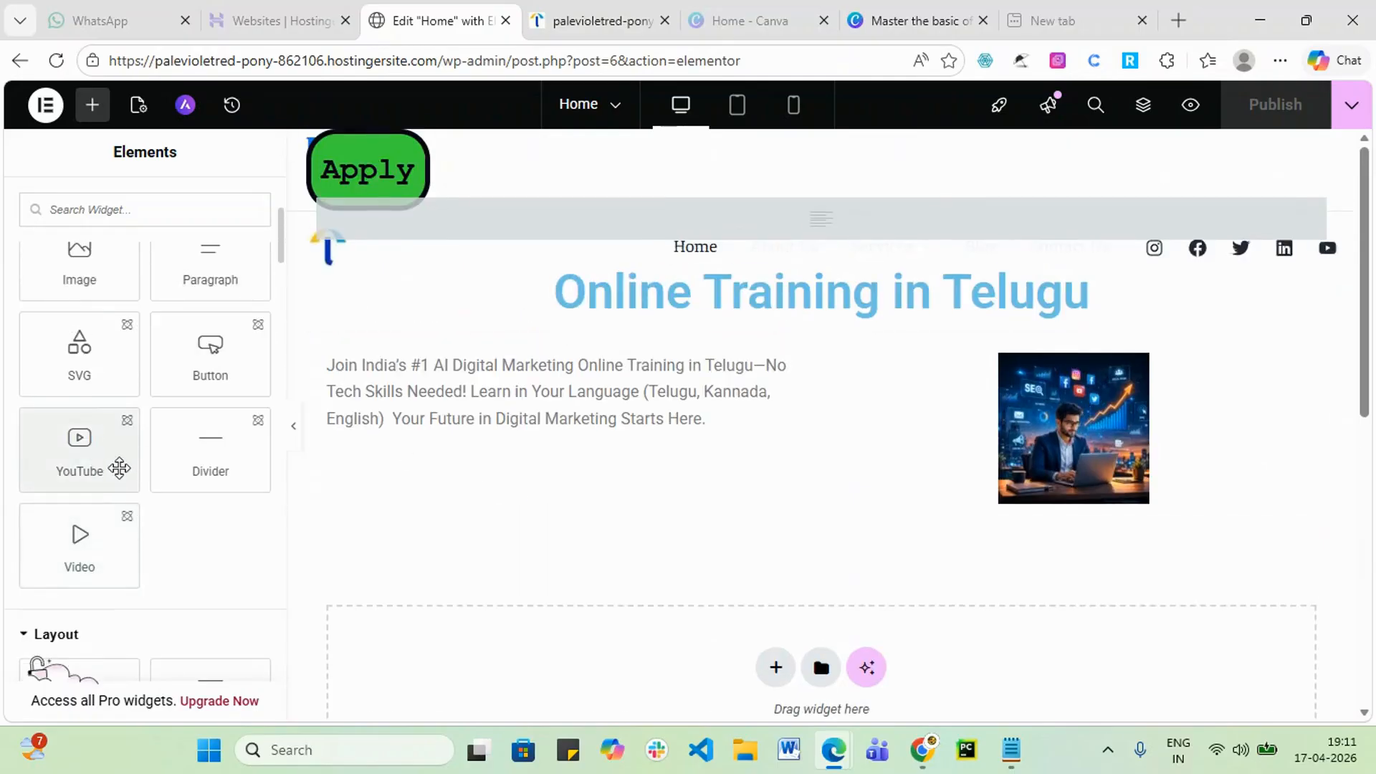
scroll(102, 458, "up", 4)
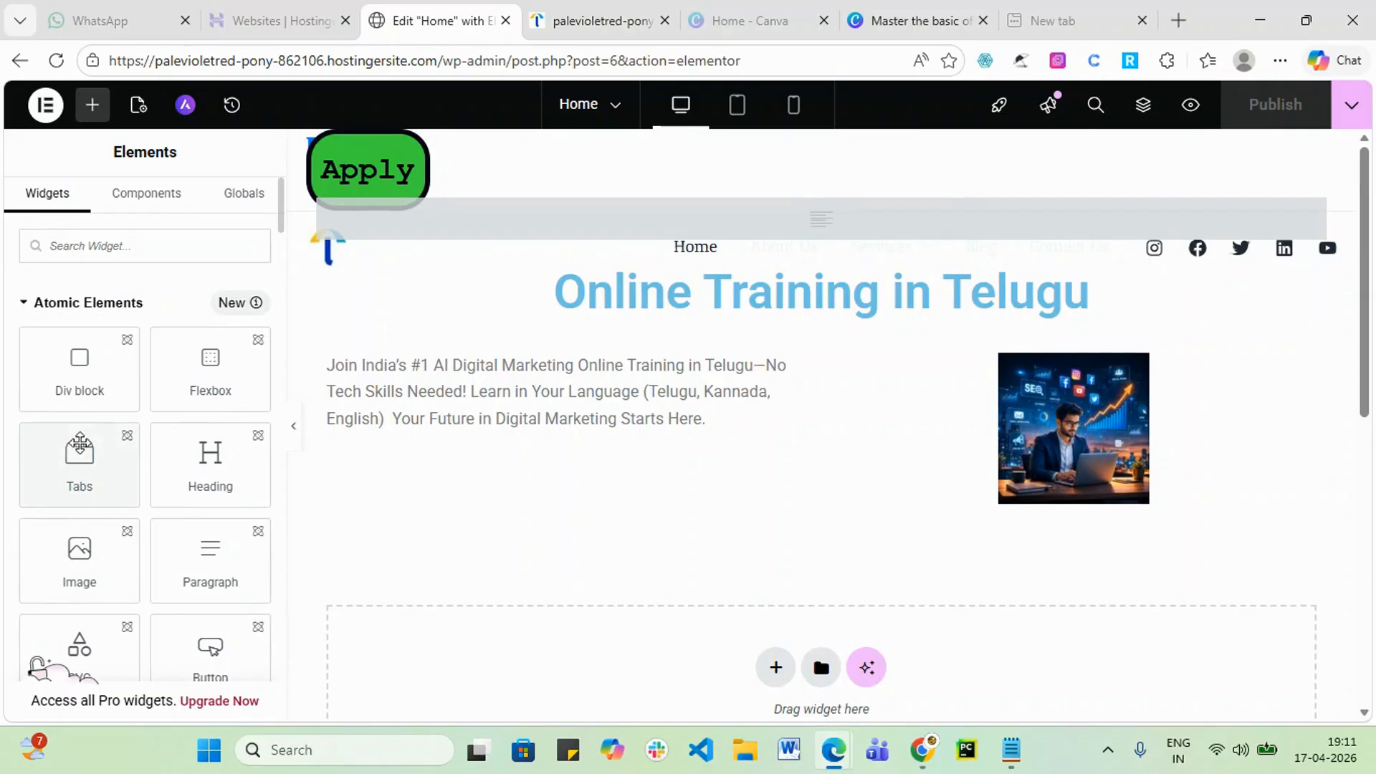
scroll(160, 426, "down", 2)
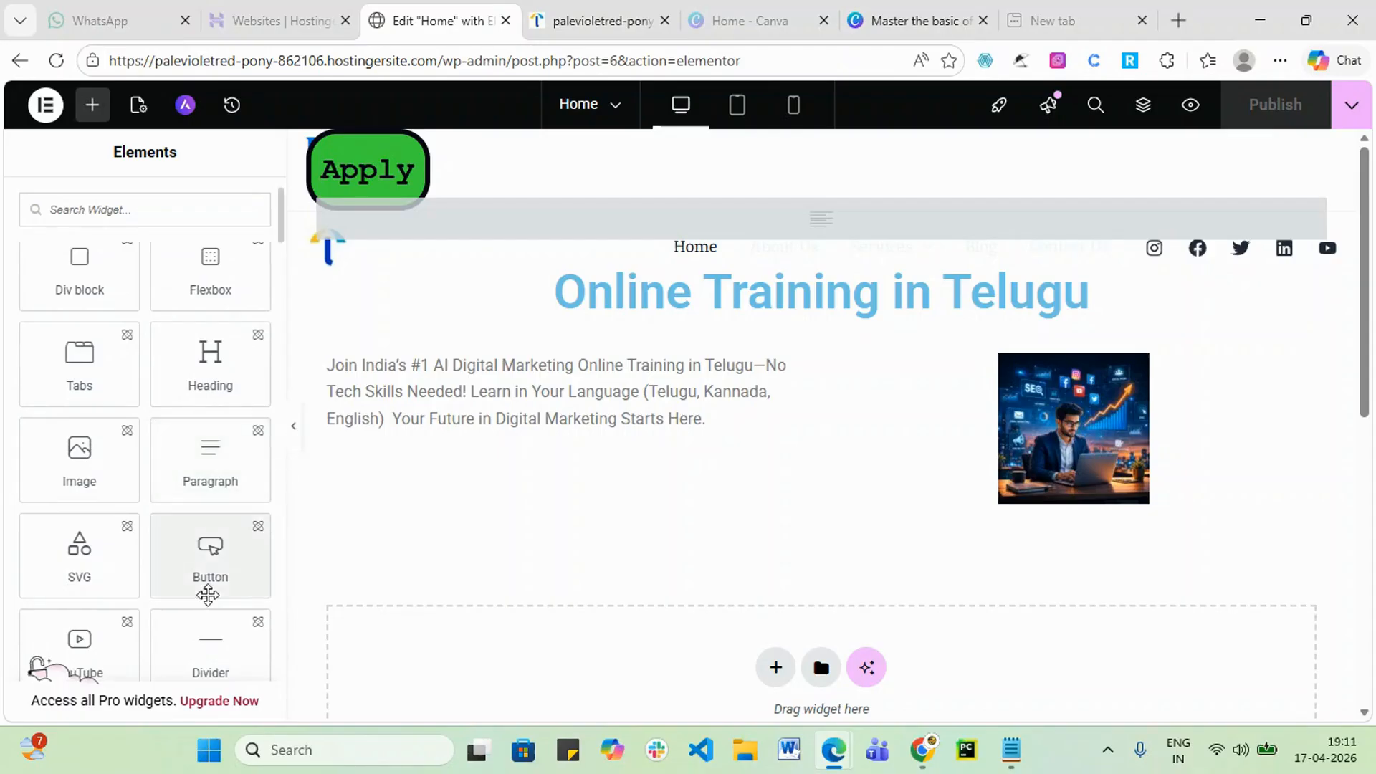
scroll(193, 587, "down", 4)
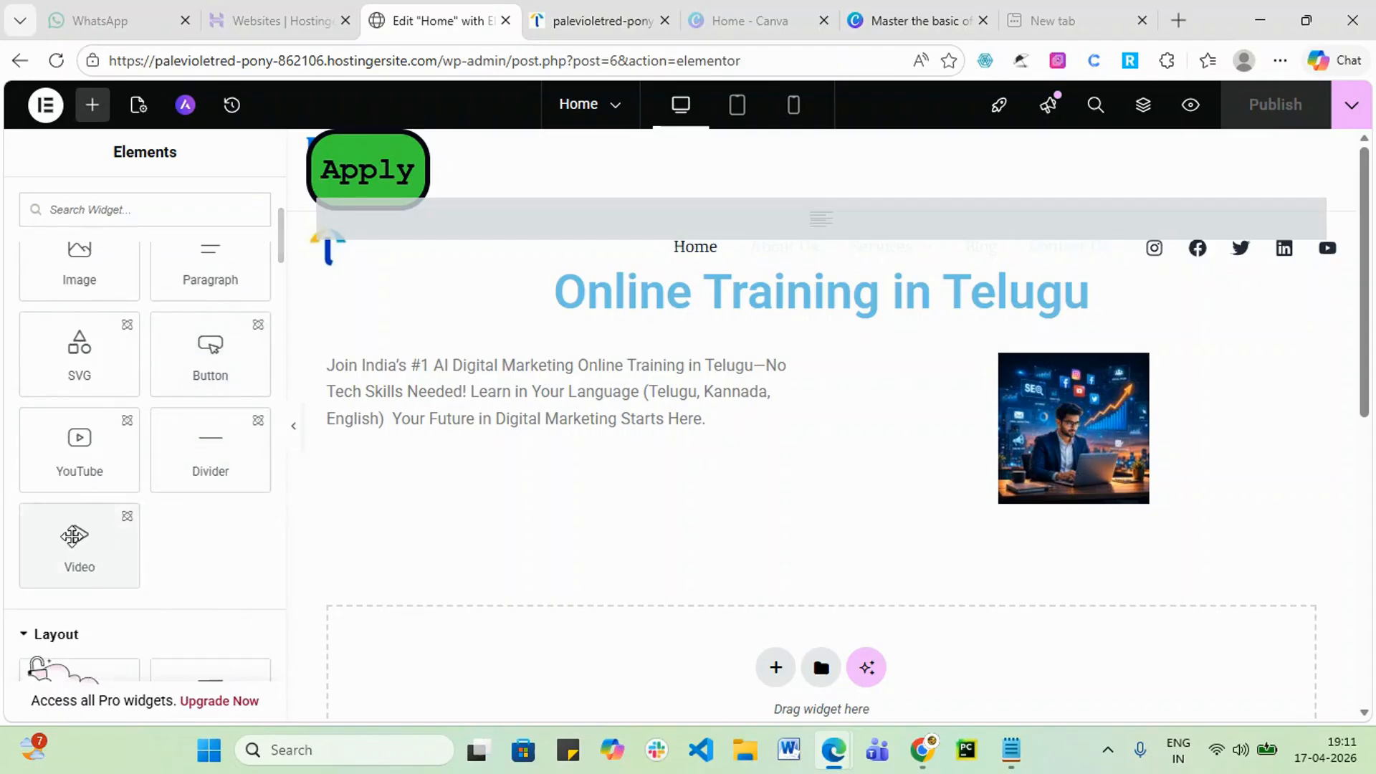
scroll(136, 387, "up", 6)
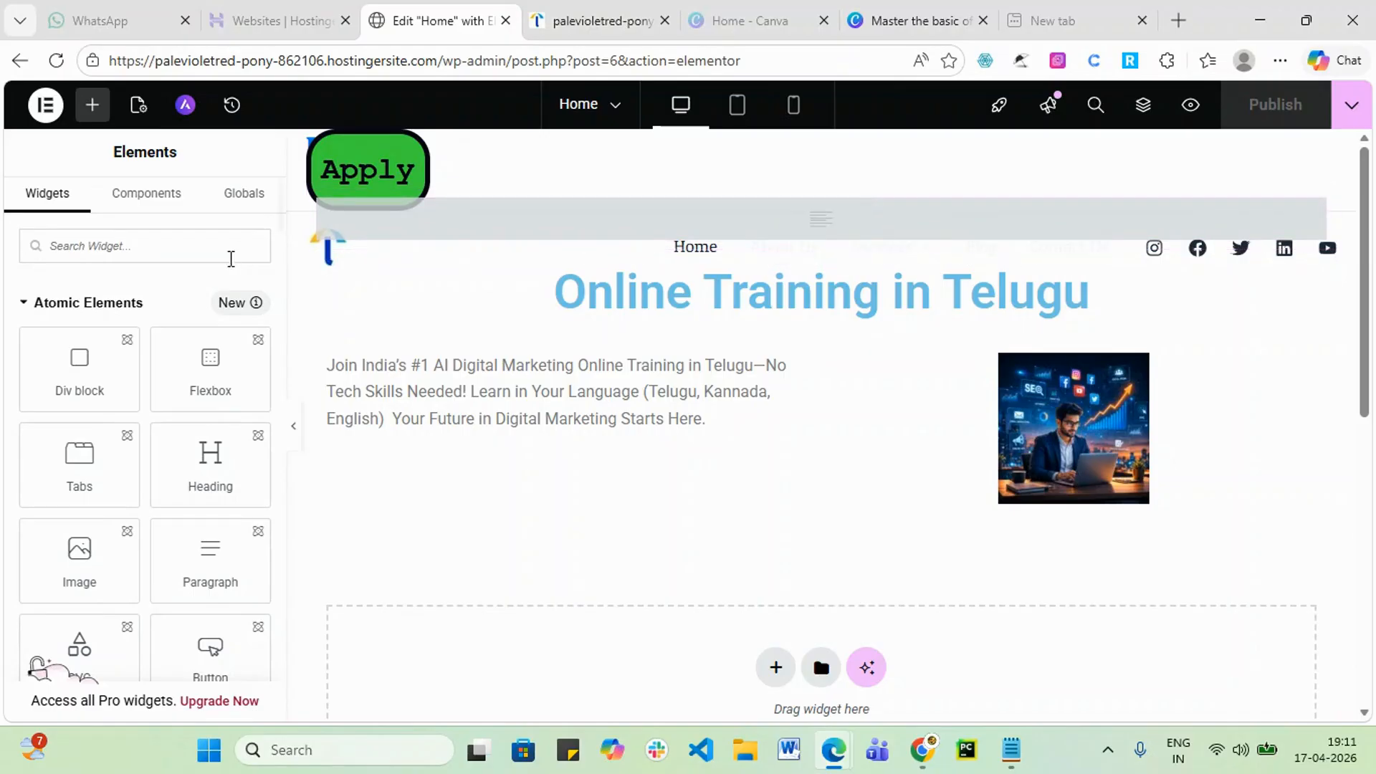
- Exit the Elementor editor to WordPress and return to the list of pages
left_click(49, 111)
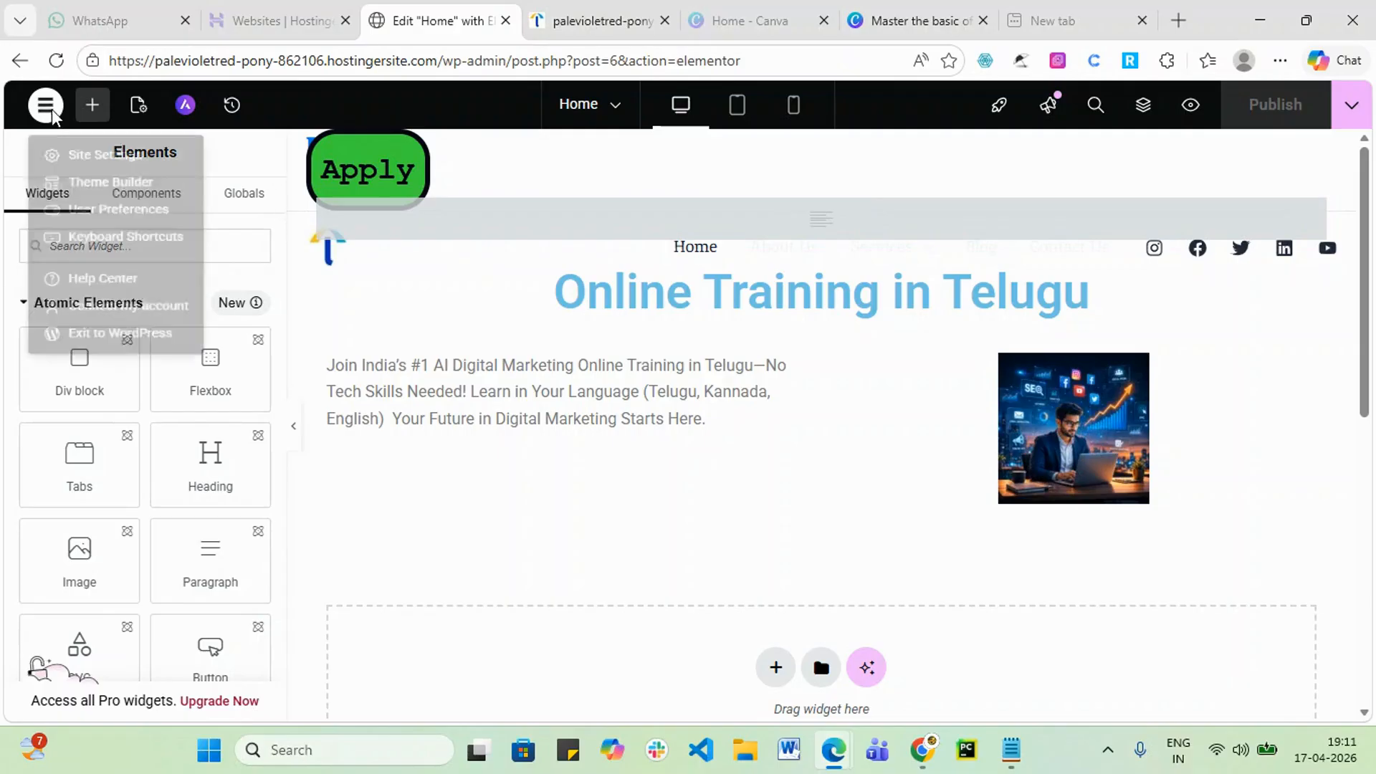
left_click(109, 369)
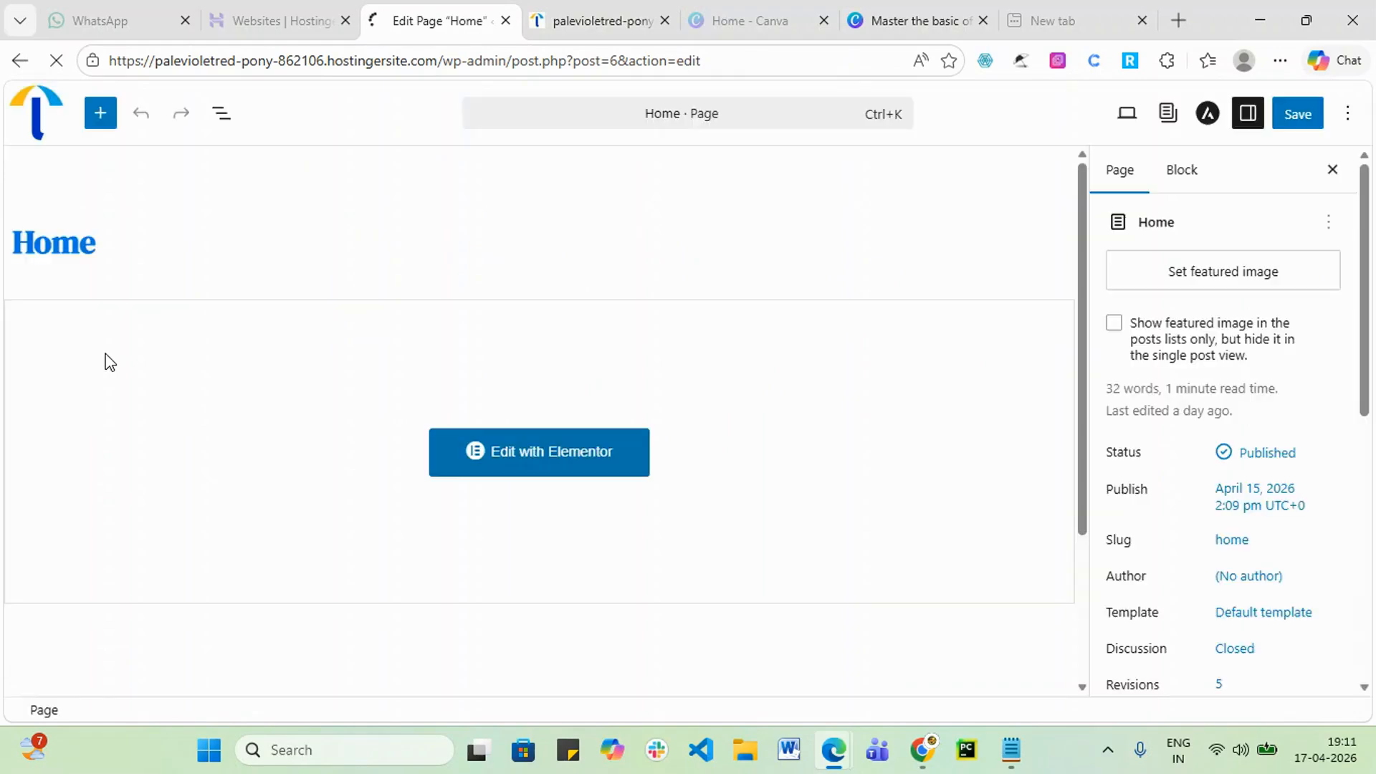
left_click(36, 120)
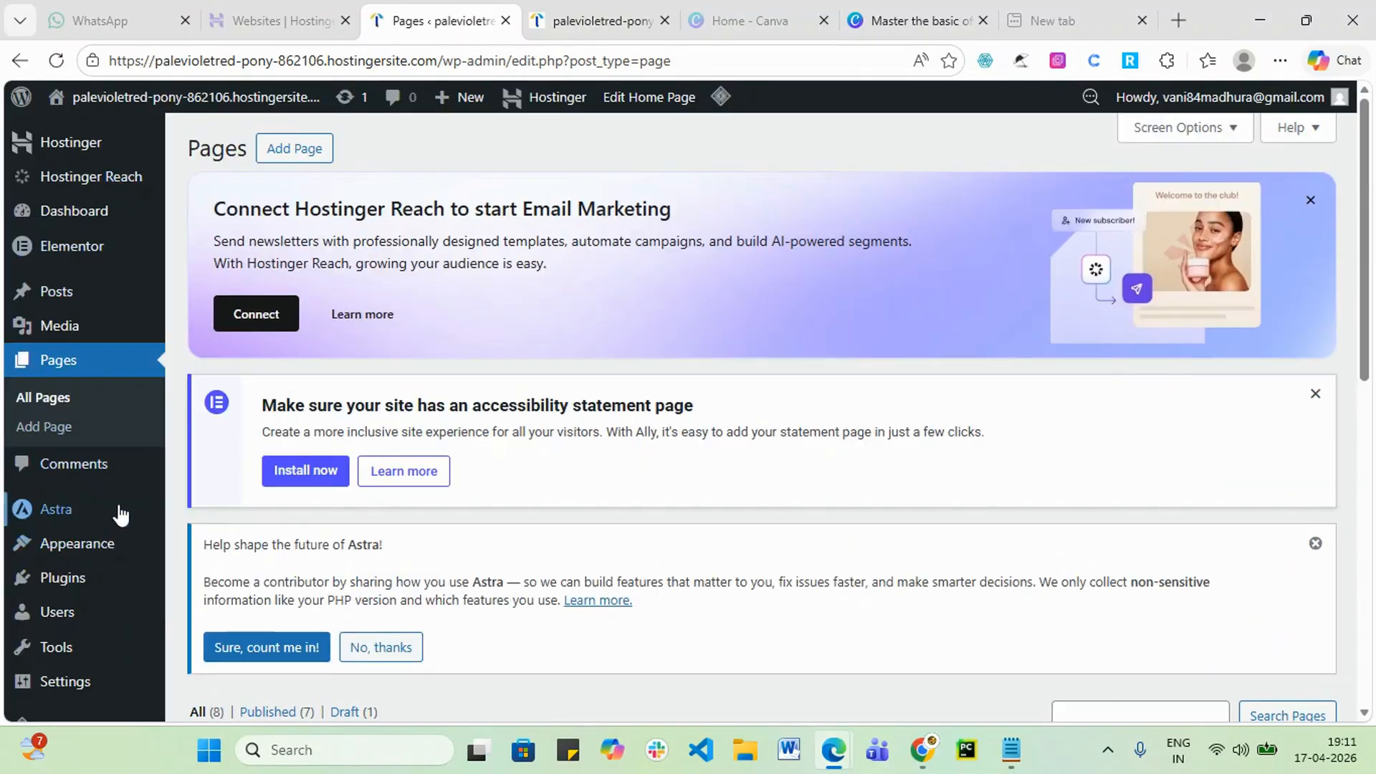
- Open the theme Customizer and bring up the design settings of the header's Primary Menu
scroll(117, 516, "down", 3)
mouse_move(108, 479)
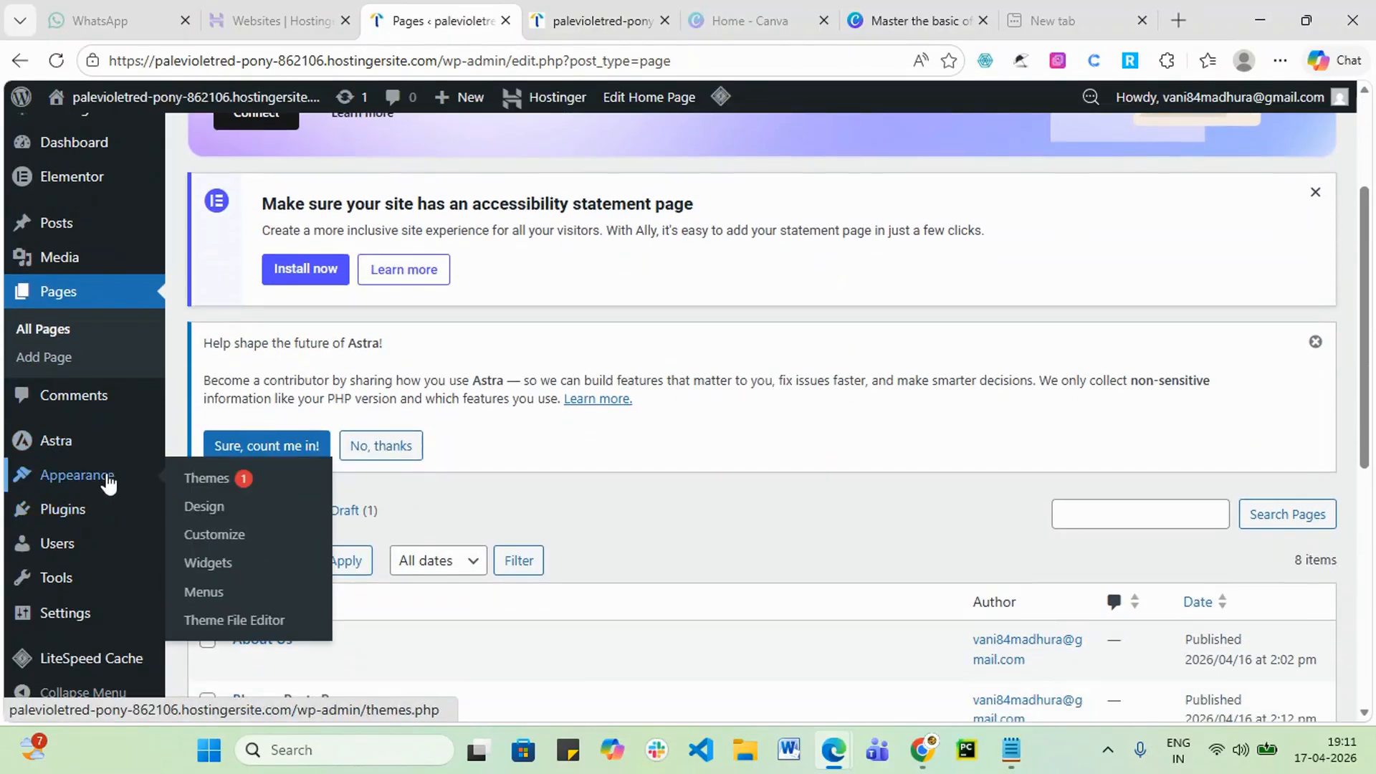
left_click(233, 547)
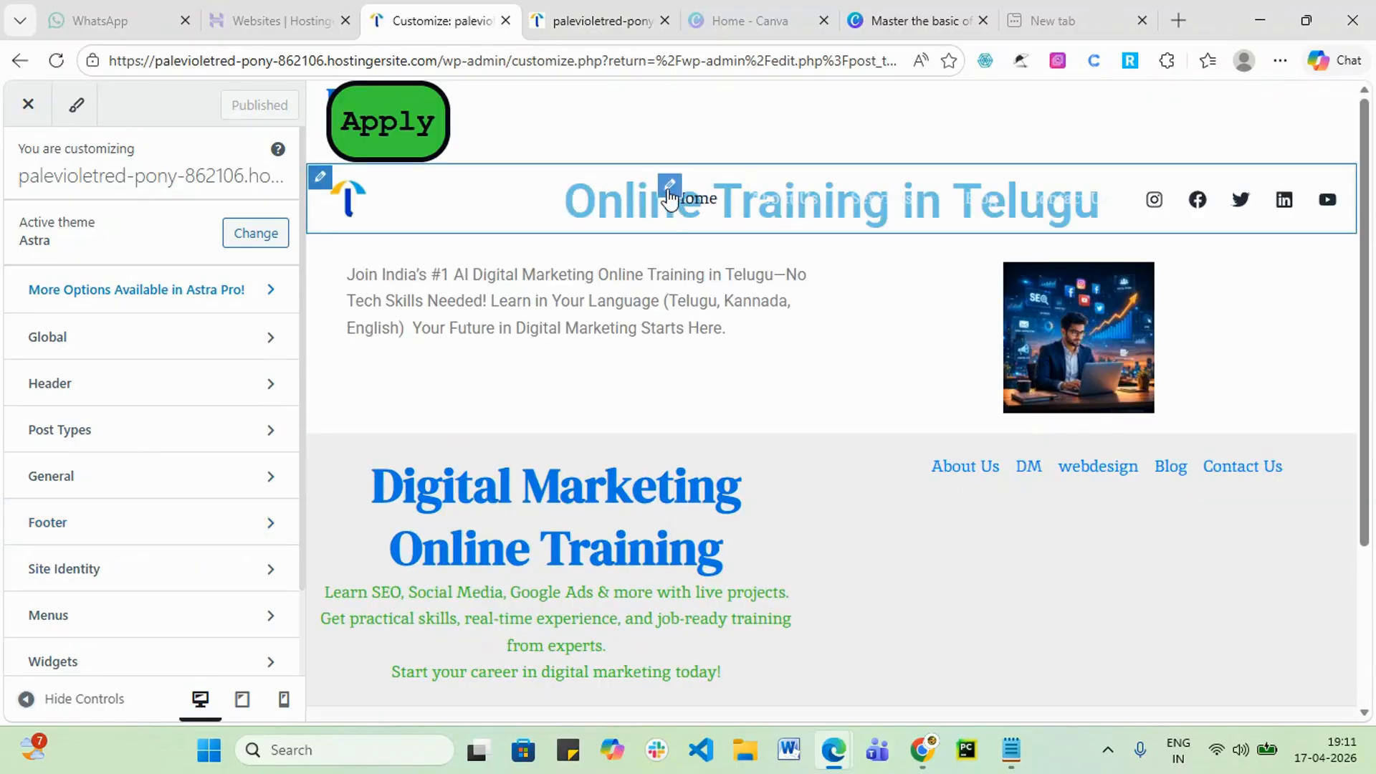
left_click(670, 186)
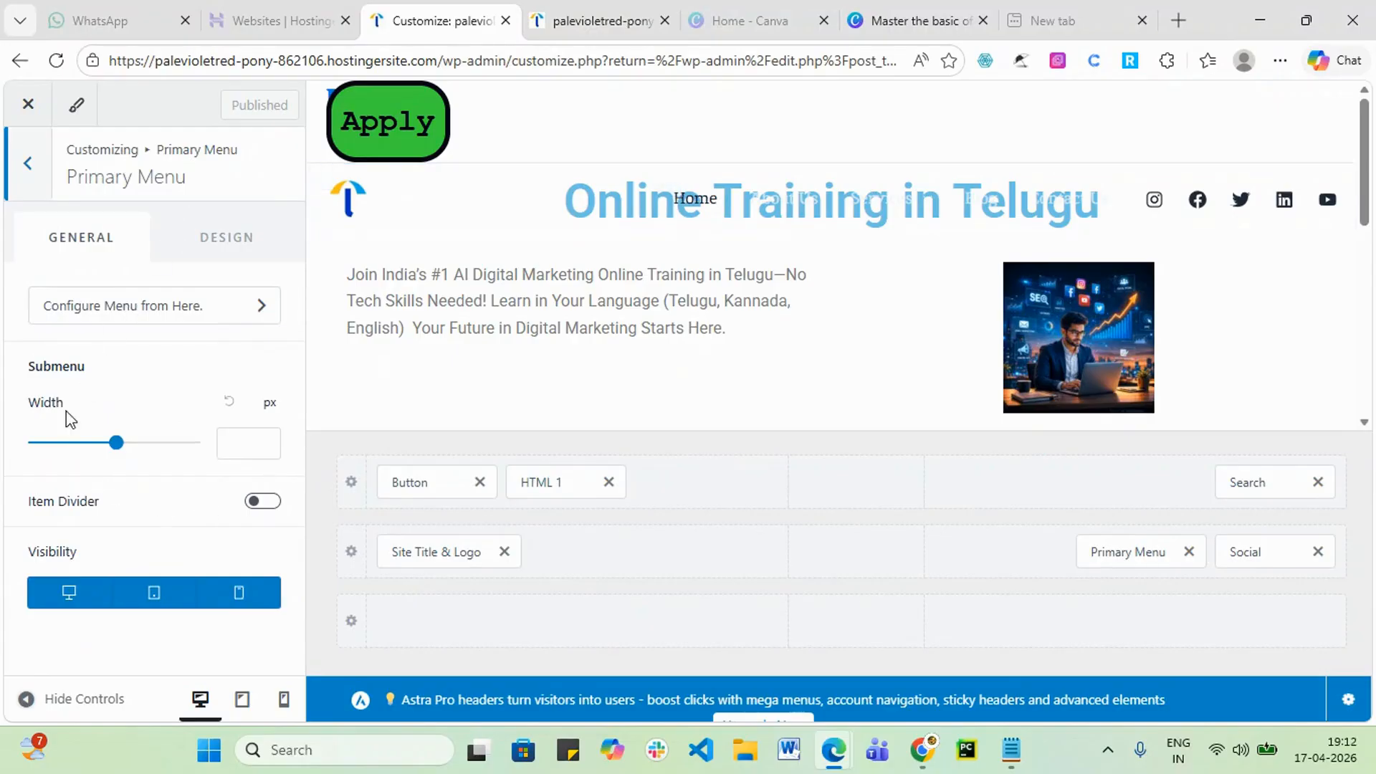
left_click(228, 240)
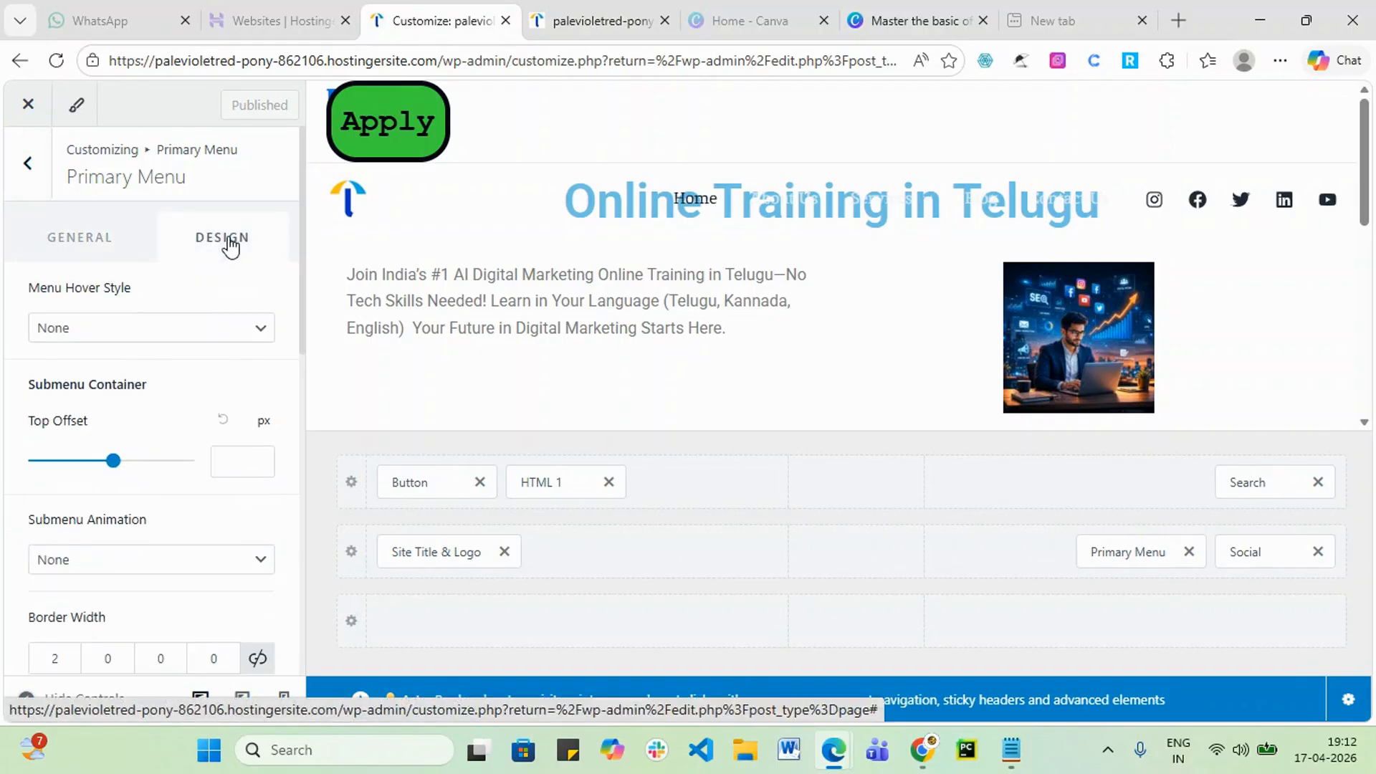
- Examine the Primary Menu's hover style choices and its submenu, border, menu color and font design settings
scroll(237, 302, "down", 3)
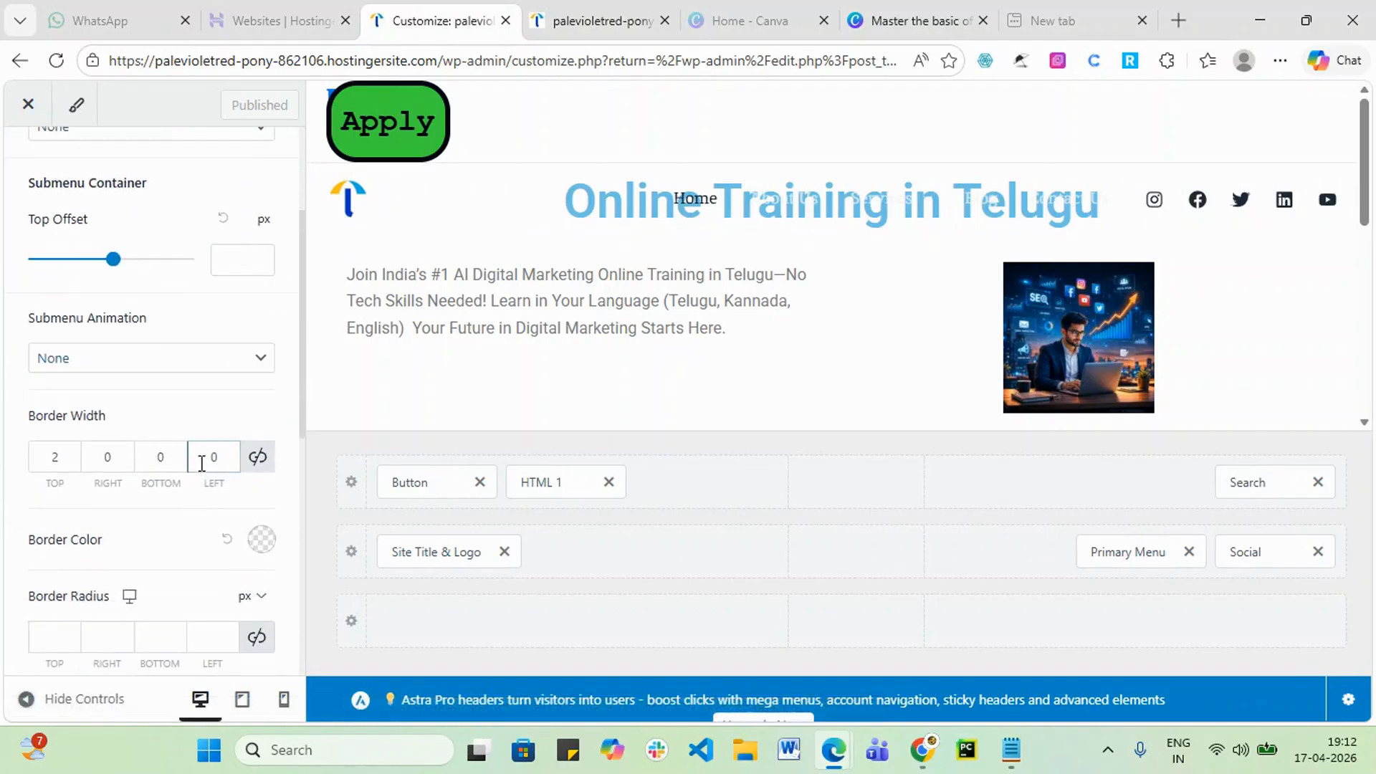
scroll(166, 519, "up", 3)
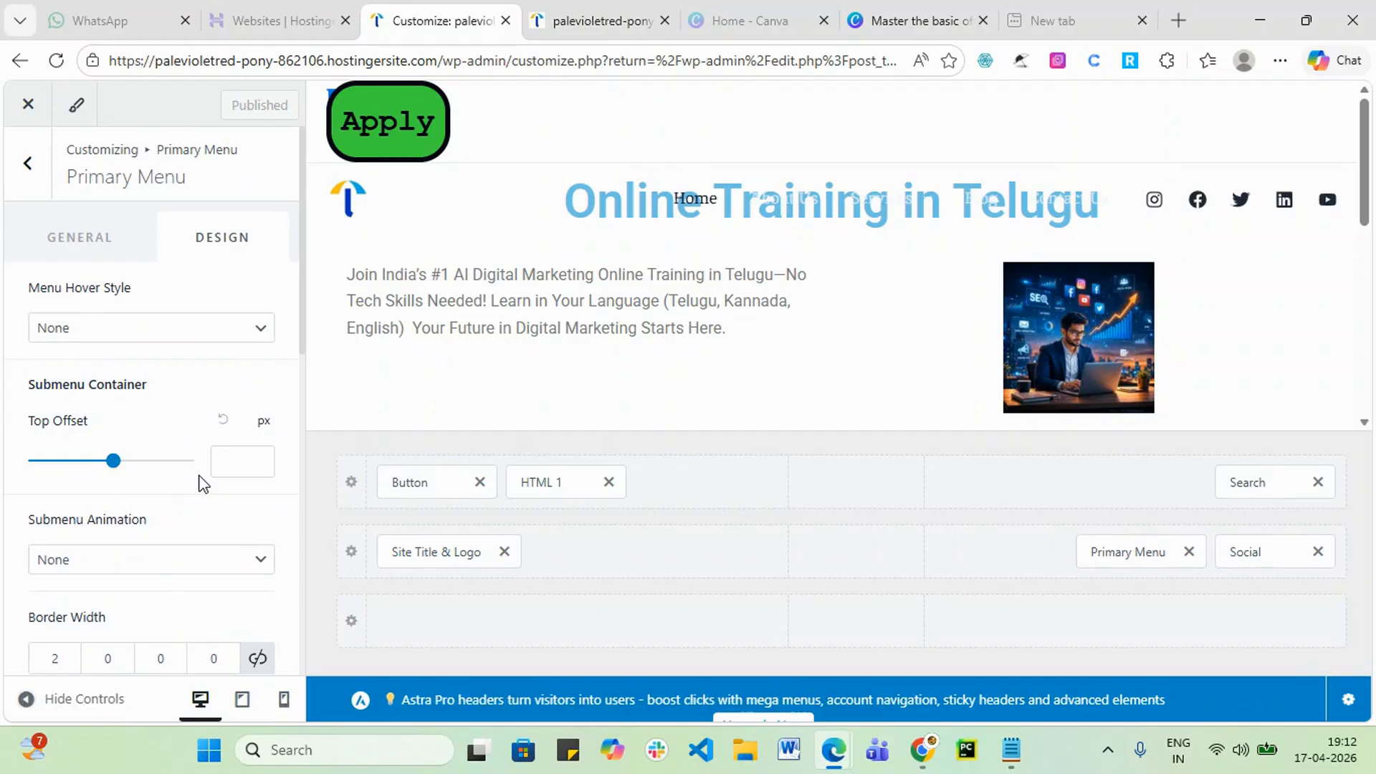
left_click(265, 332)
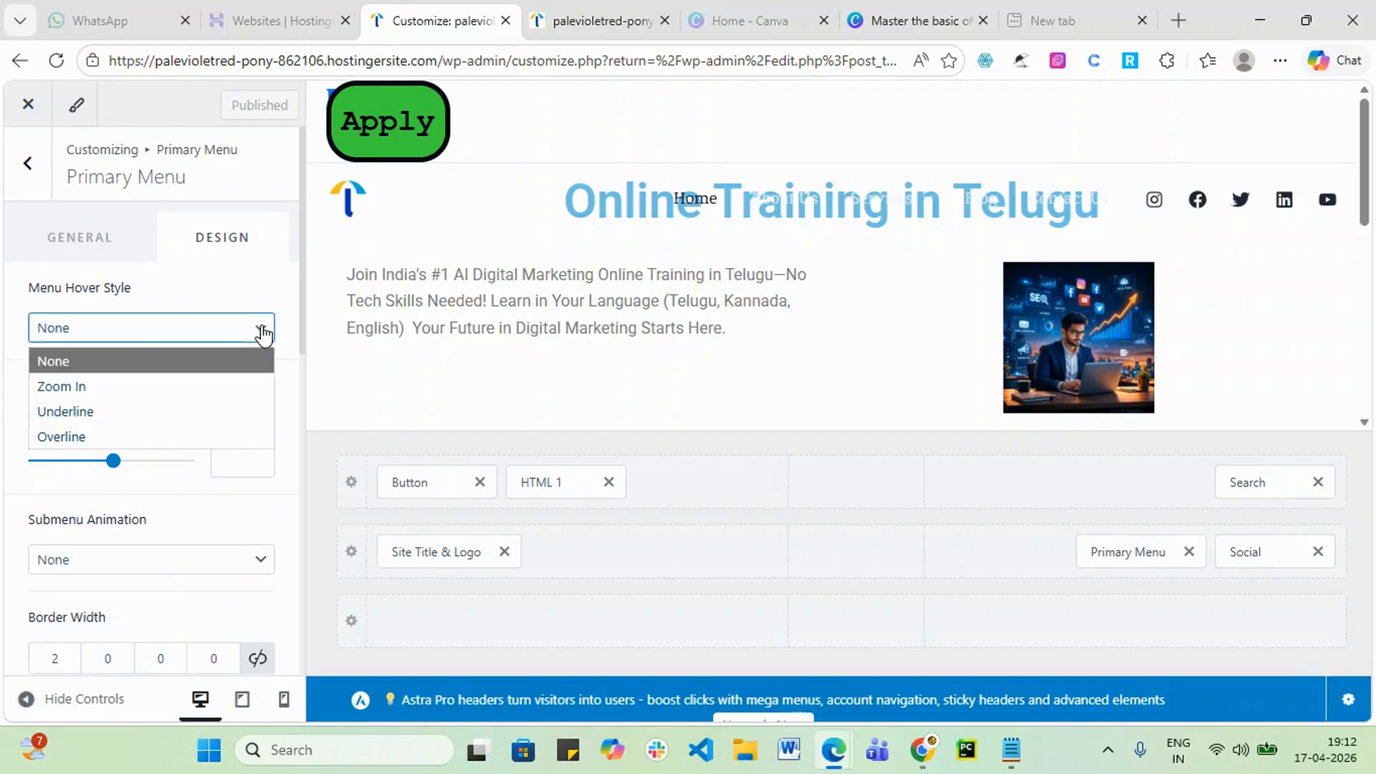
left_click(172, 290)
scroll(172, 456, "down", 4)
scroll(171, 456, "up", 3)
scroll(170, 456, "up", 1)
scroll(133, 493, "down", 2)
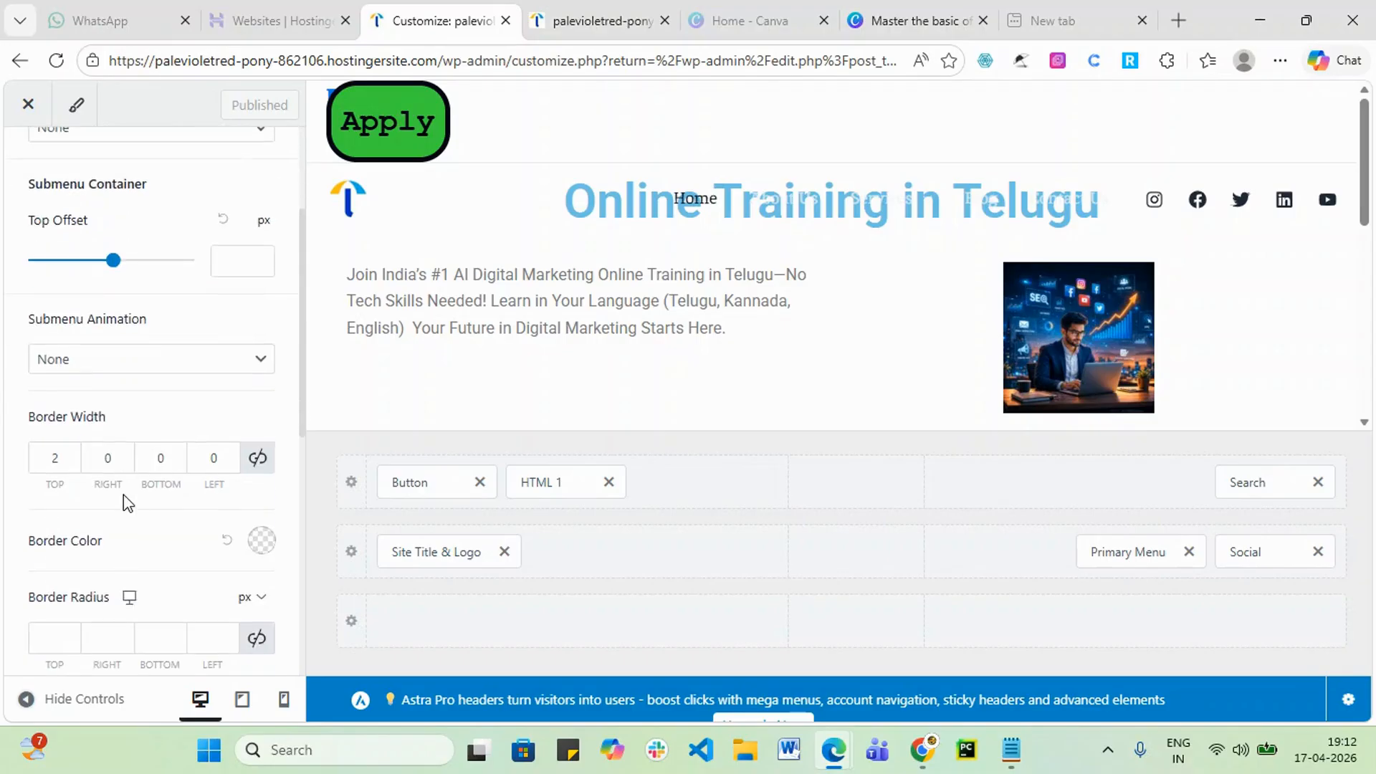
scroll(125, 512, "down", 4)
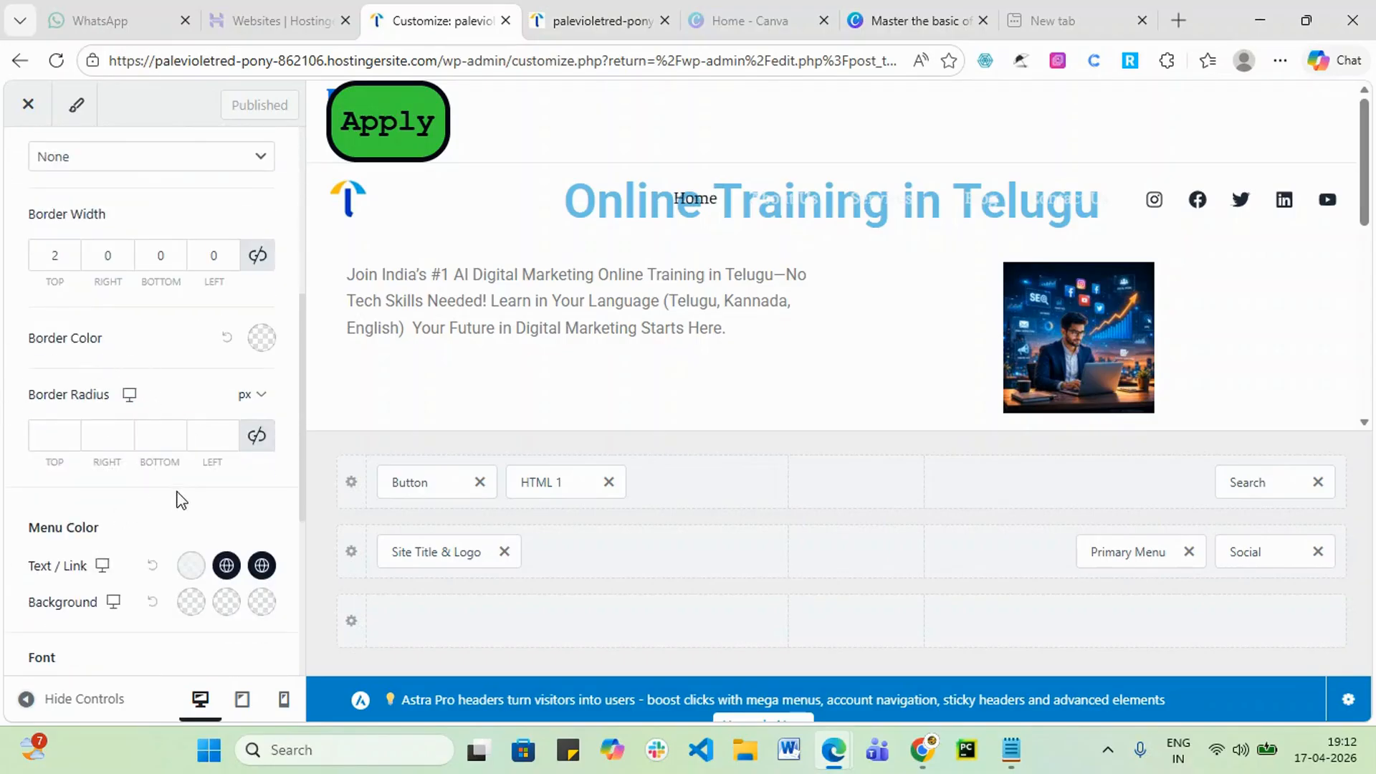
scroll(171, 510, "down", 4)
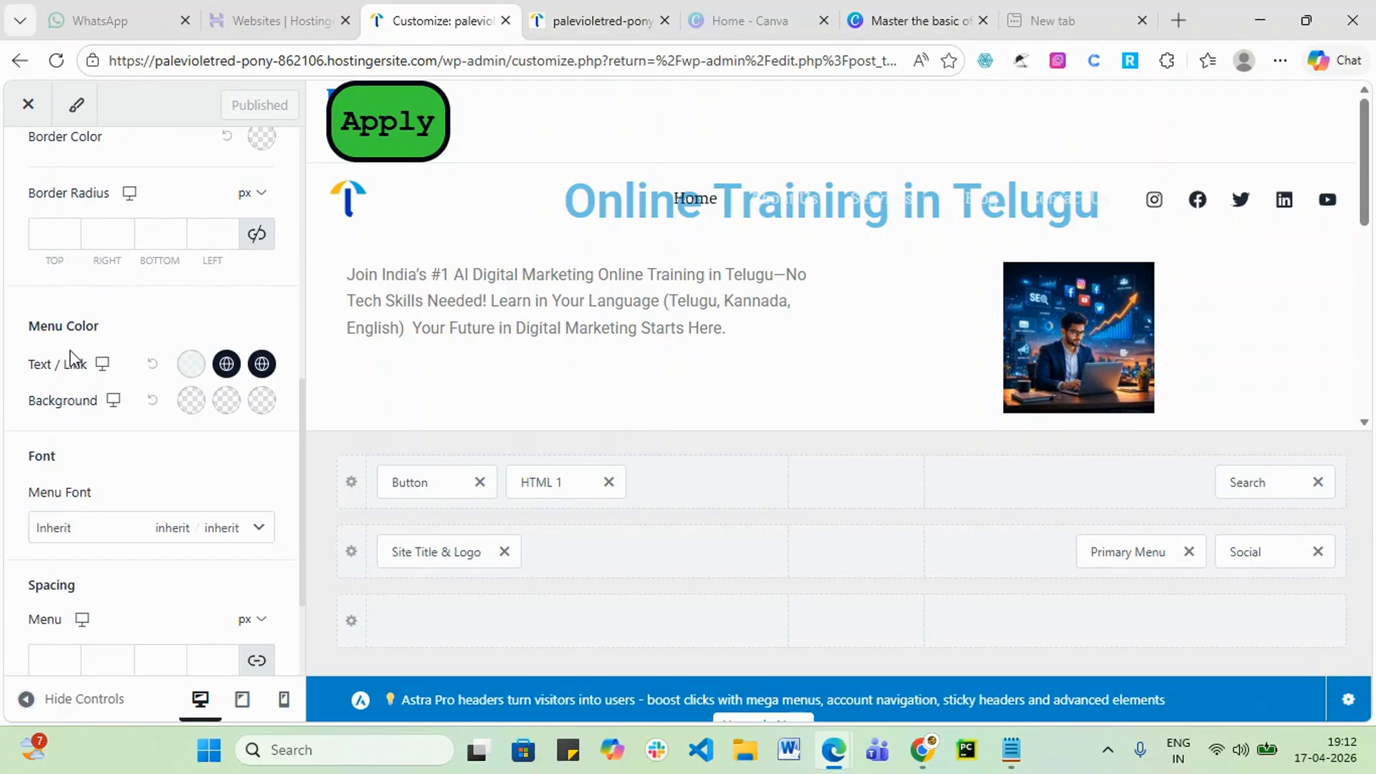
- Set the Primary Menu's normal background color to the last, near-black color of the theme palette
scroll(68, 359, "up", 2)
left_click(55, 333)
scroll(55, 341, "up", 2)
scroll(56, 341, "up", 1)
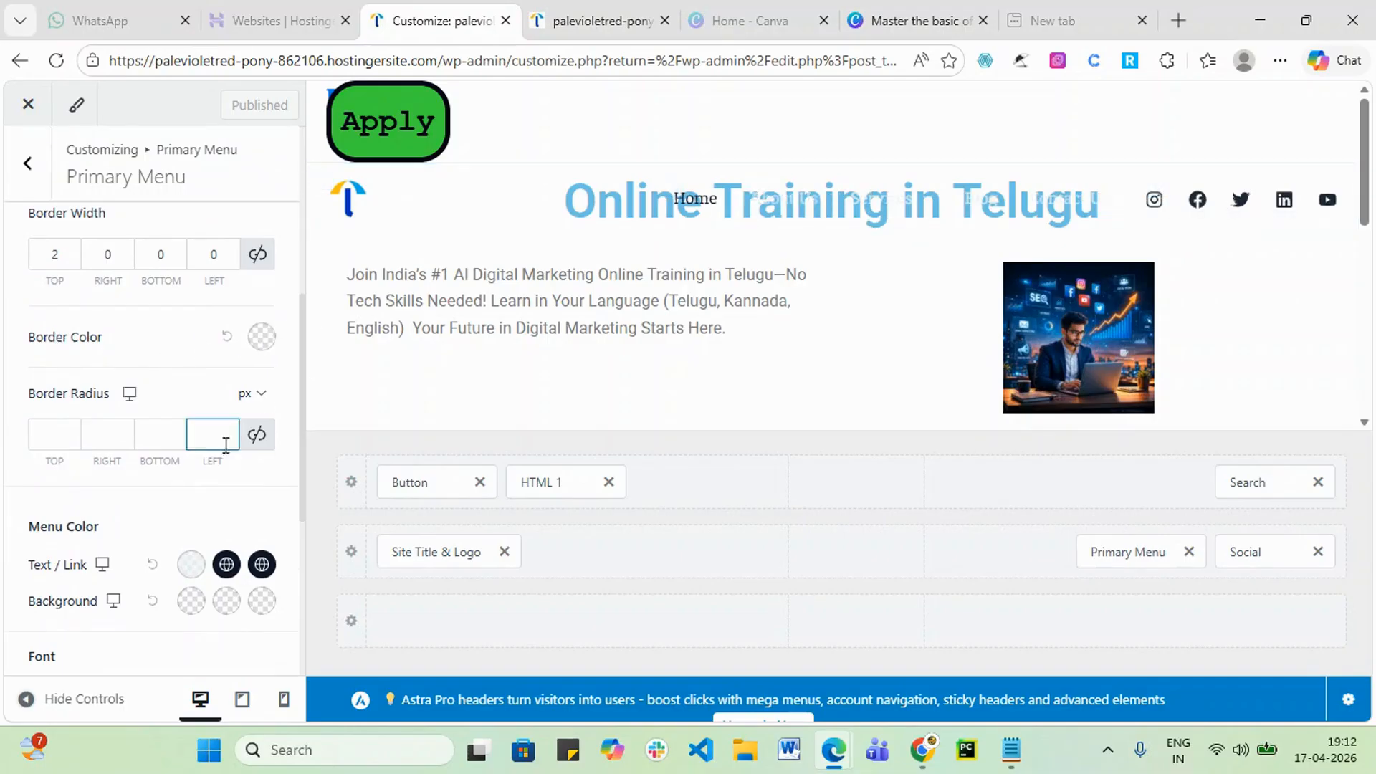
scroll(206, 486, "down", 4)
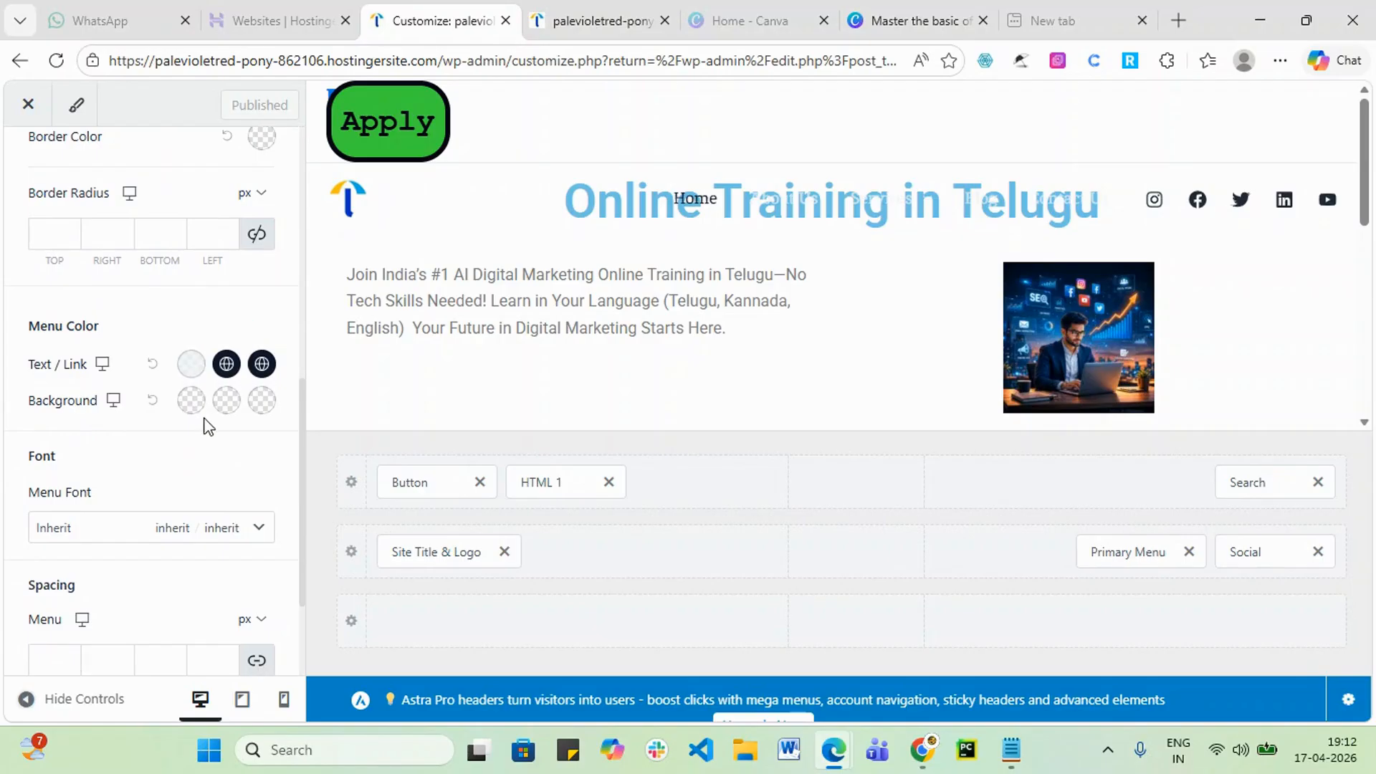
left_click(190, 406)
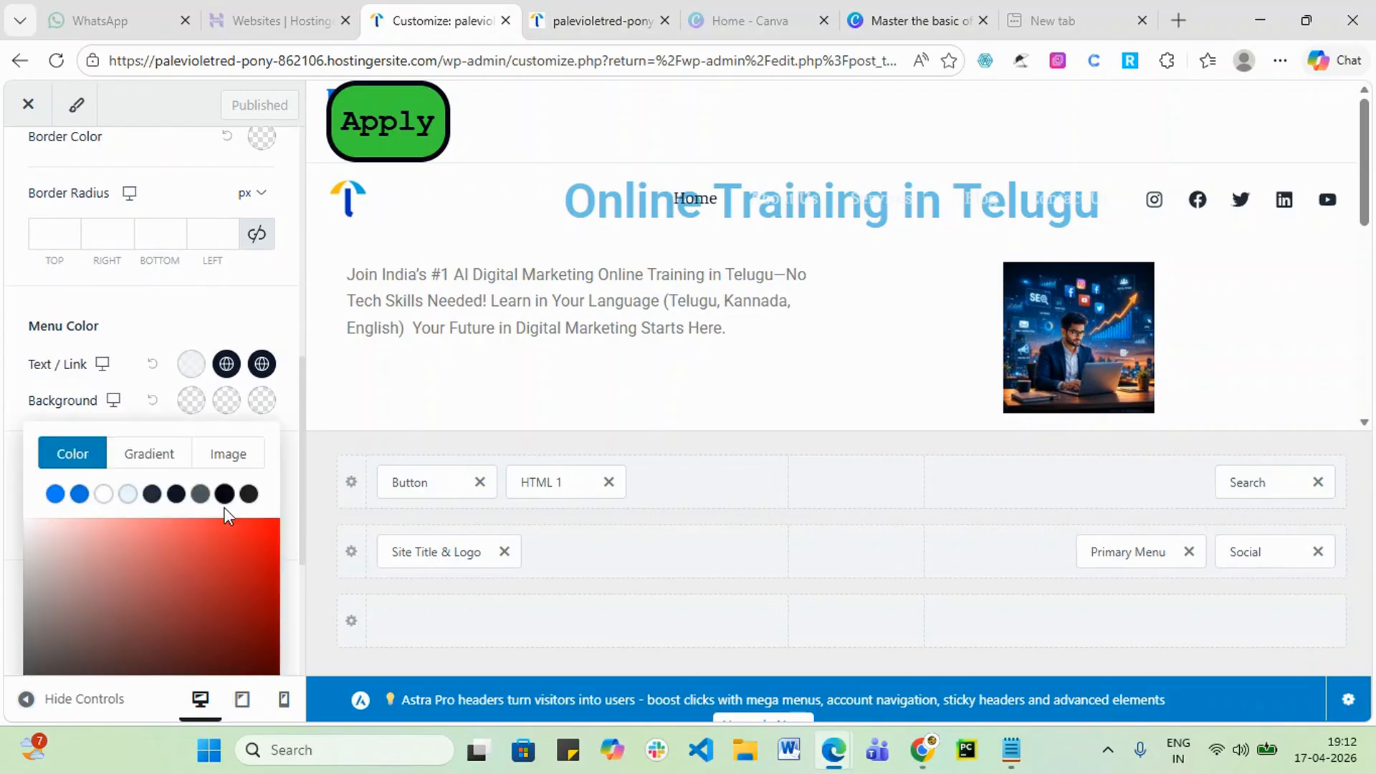
left_click(248, 496)
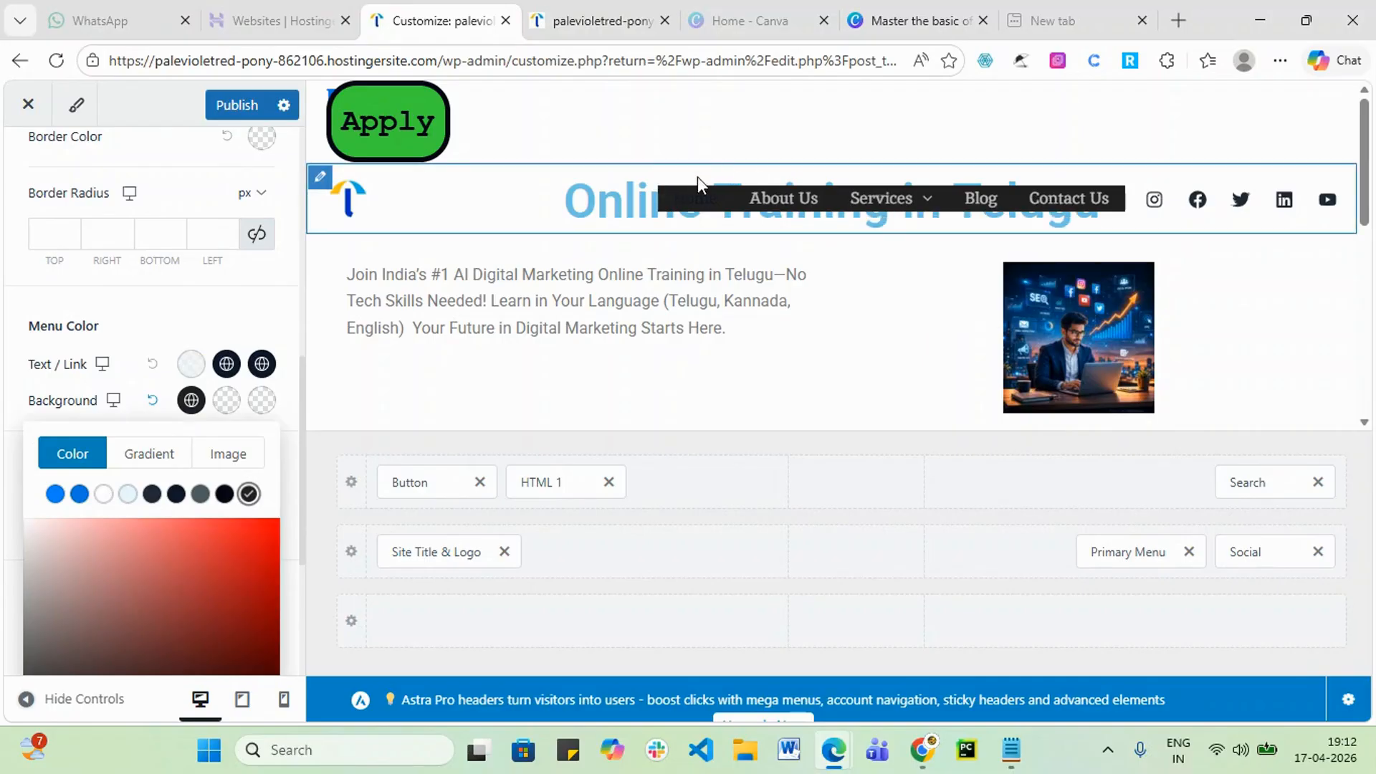
left_click(9, 424)
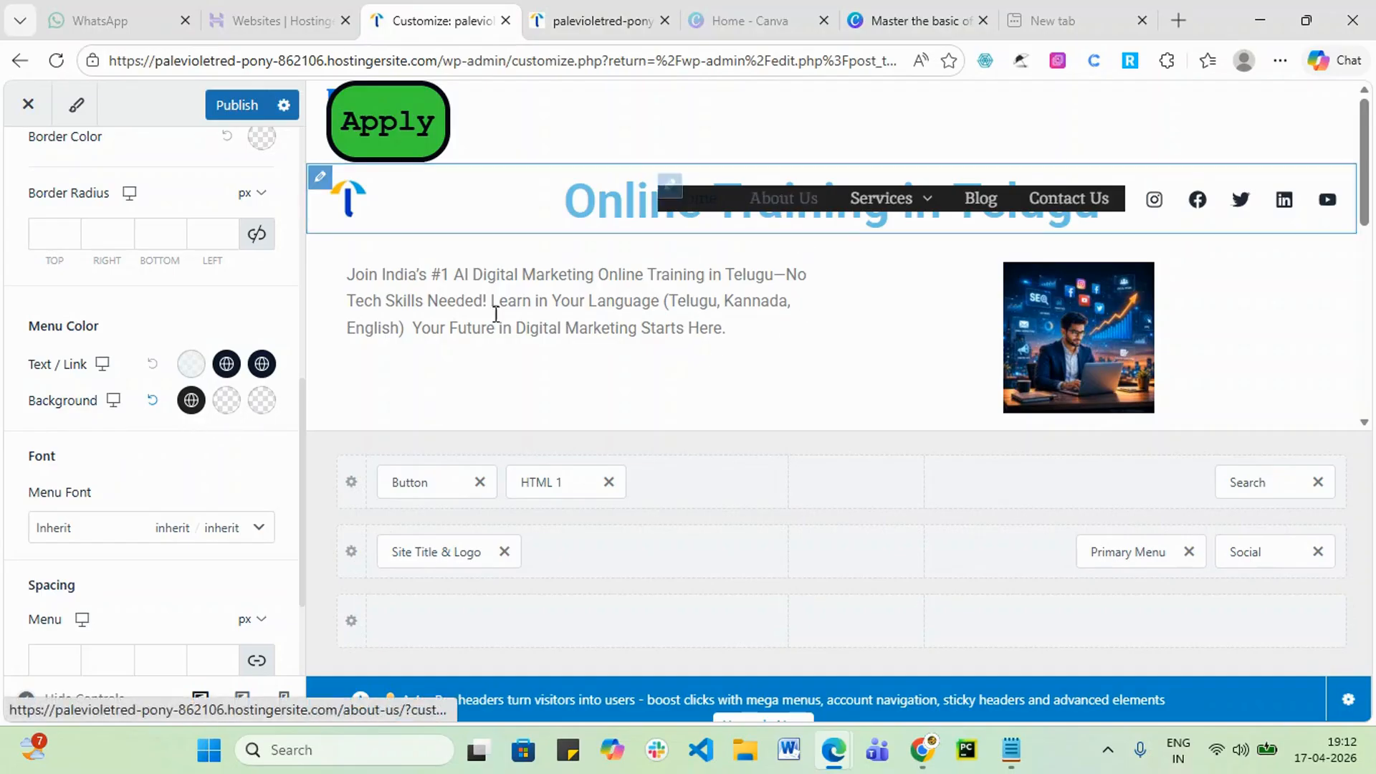
- Set the Primary Menu's hover background color to yellow, ECD60F
left_click(227, 401)
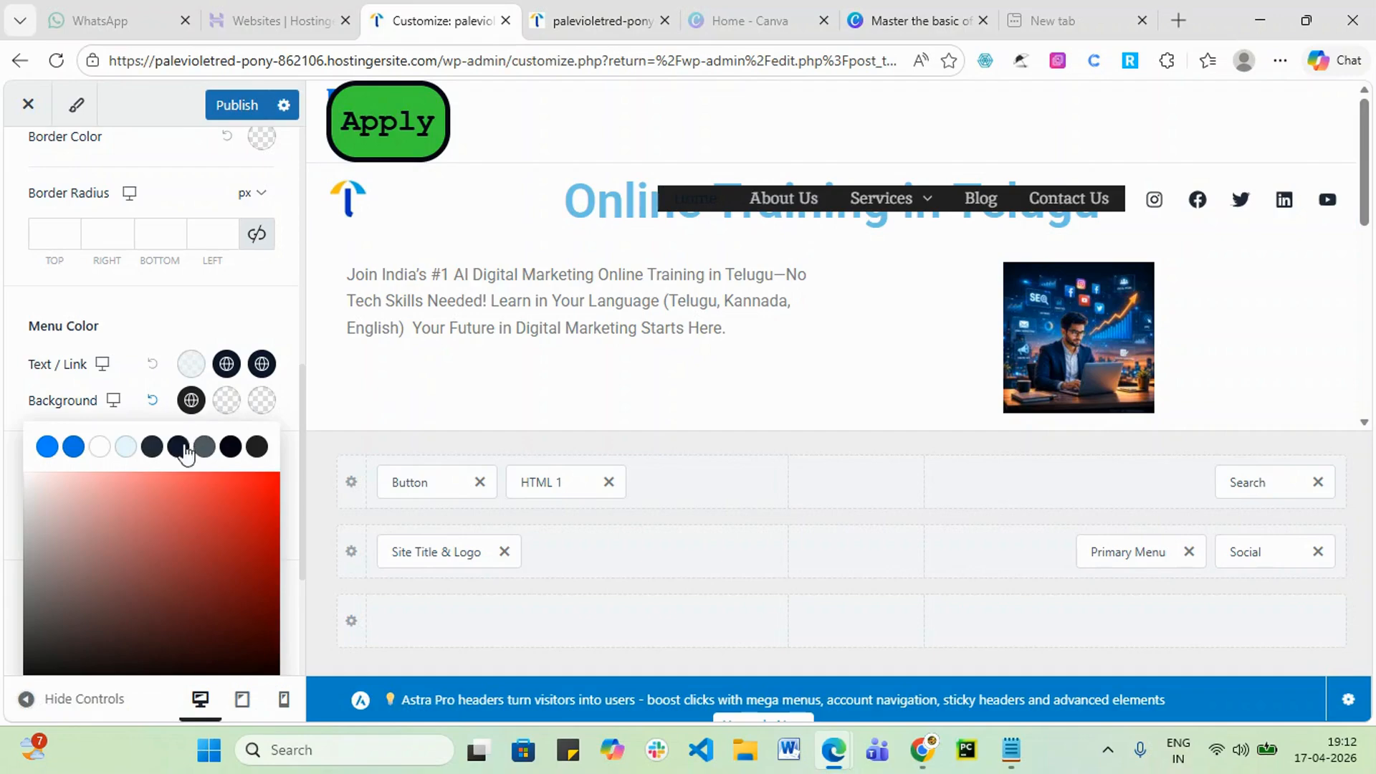
scroll(124, 506, "down", 3)
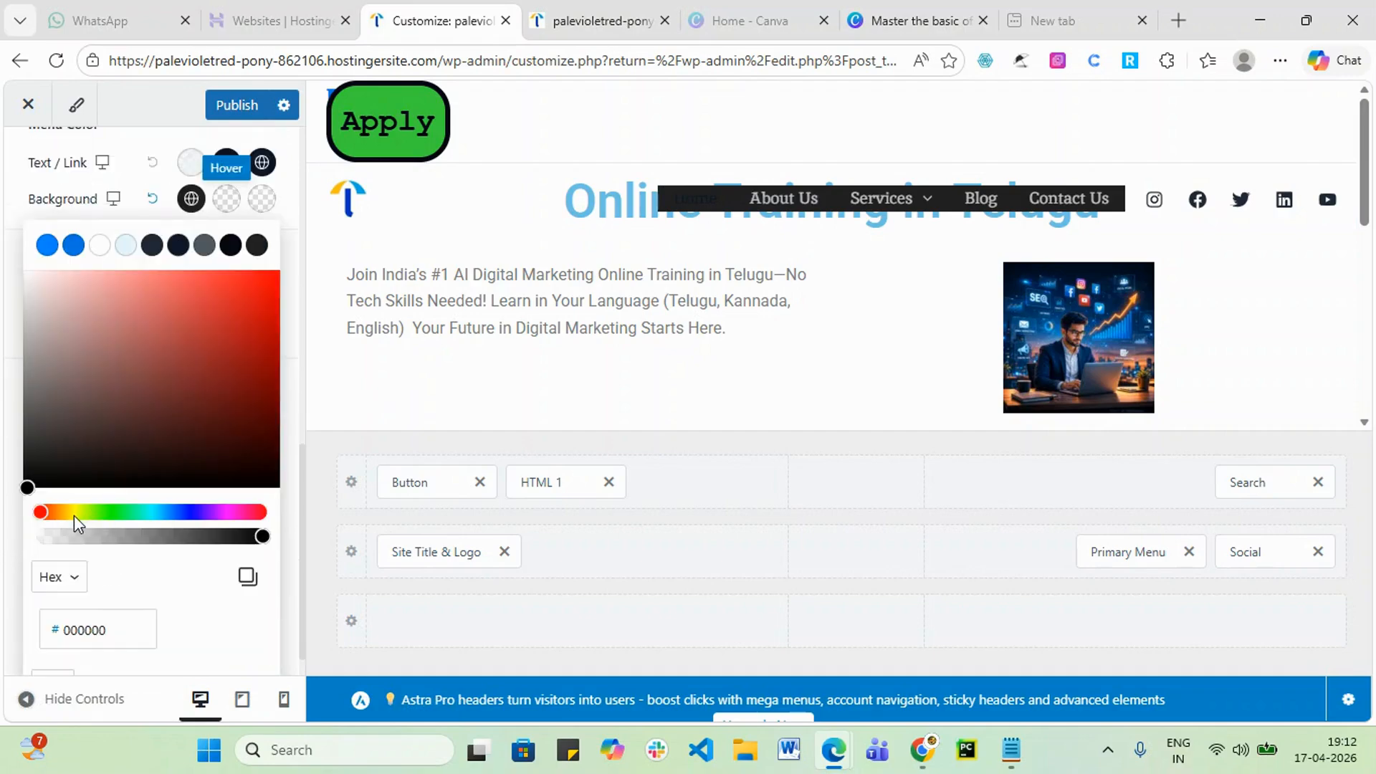
left_click(74, 513)
left_click(260, 287)
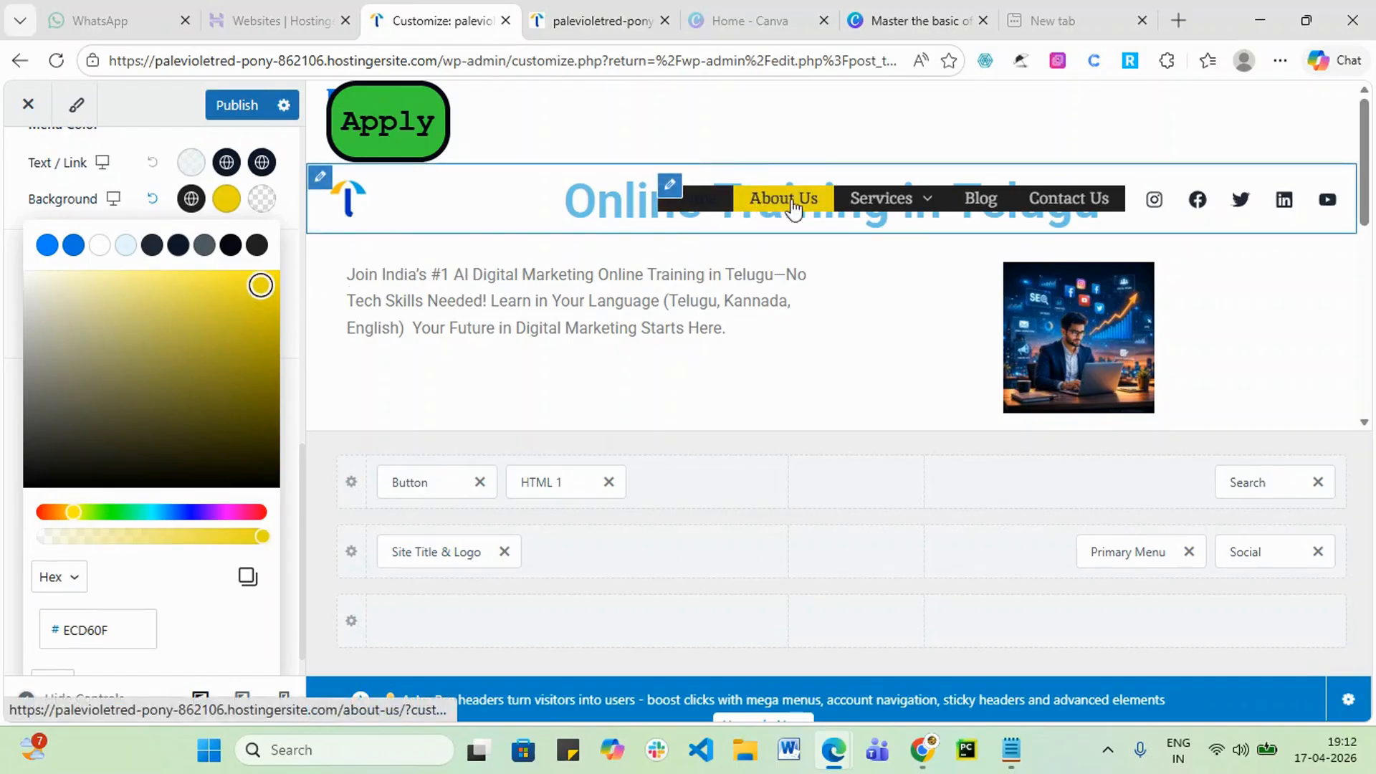
- Open the DM page from the Services submenu in the live preview
mouse_move(886, 201)
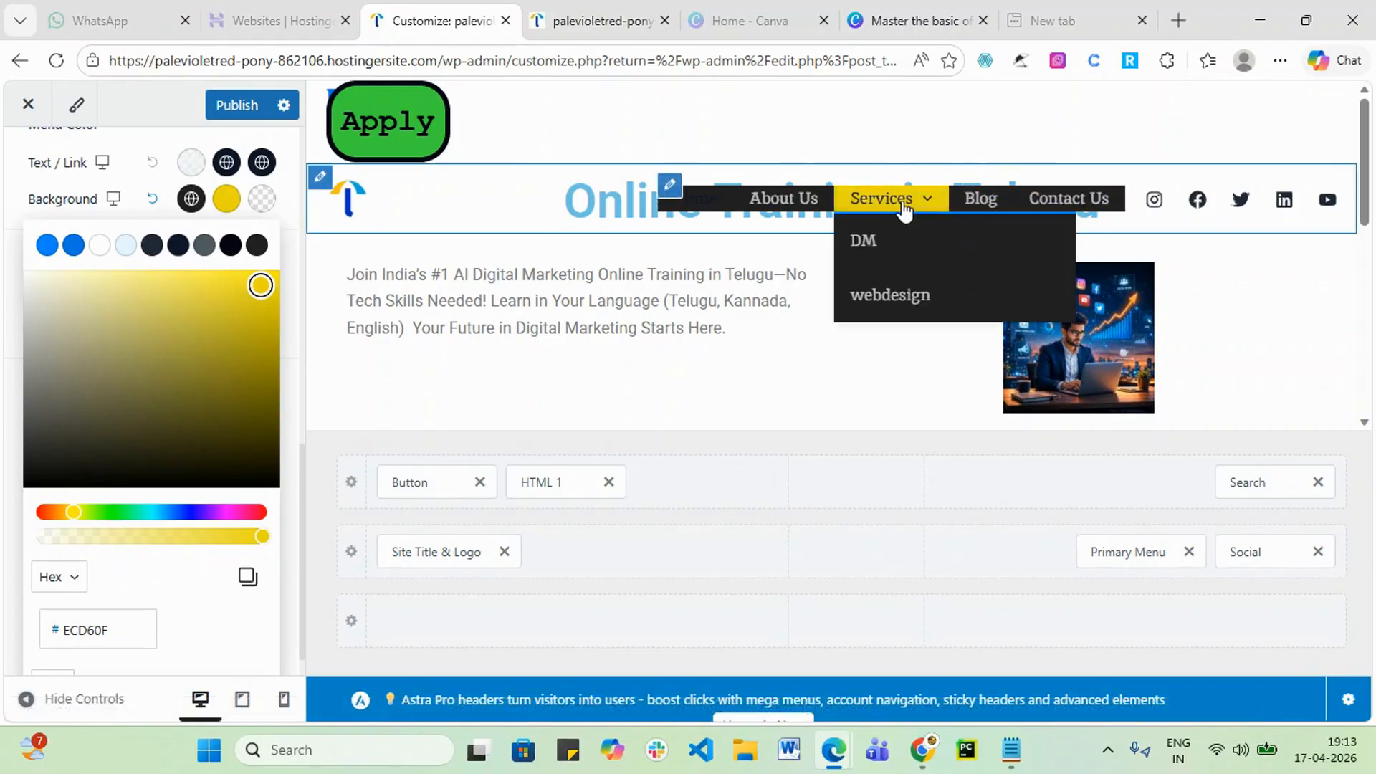
left_click(885, 238)
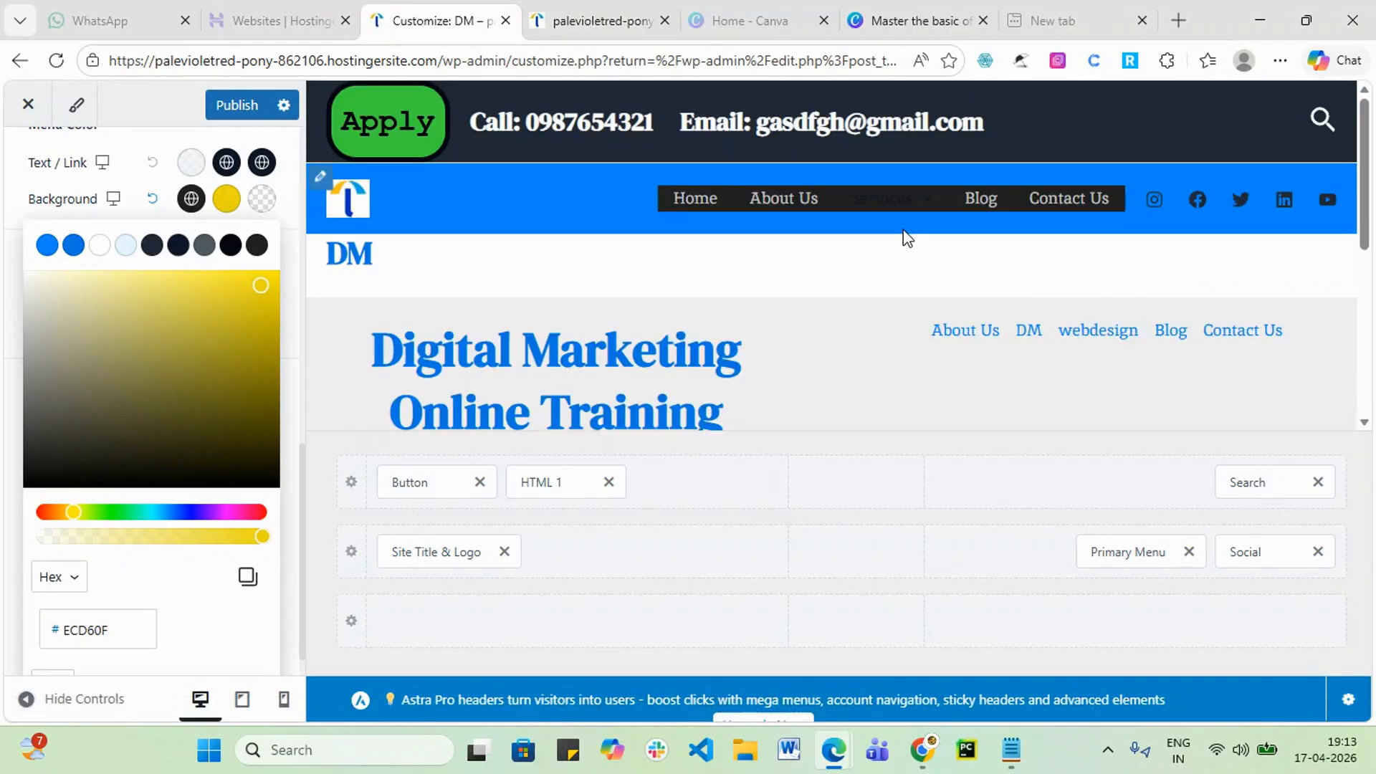
mouse_move(896, 201)
- Set the Primary Menu's active background color to red, EB1919, and publish the changes
left_click(263, 201)
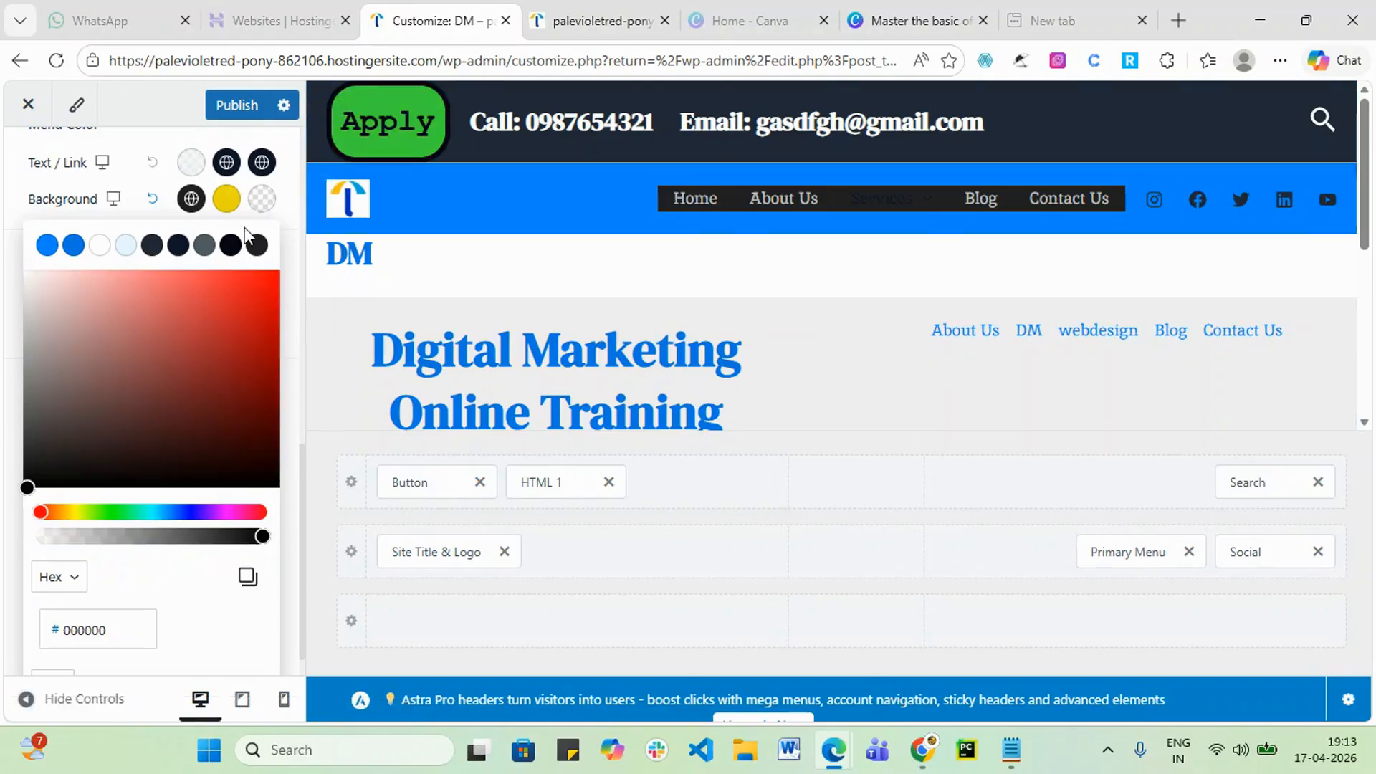
left_click(247, 287)
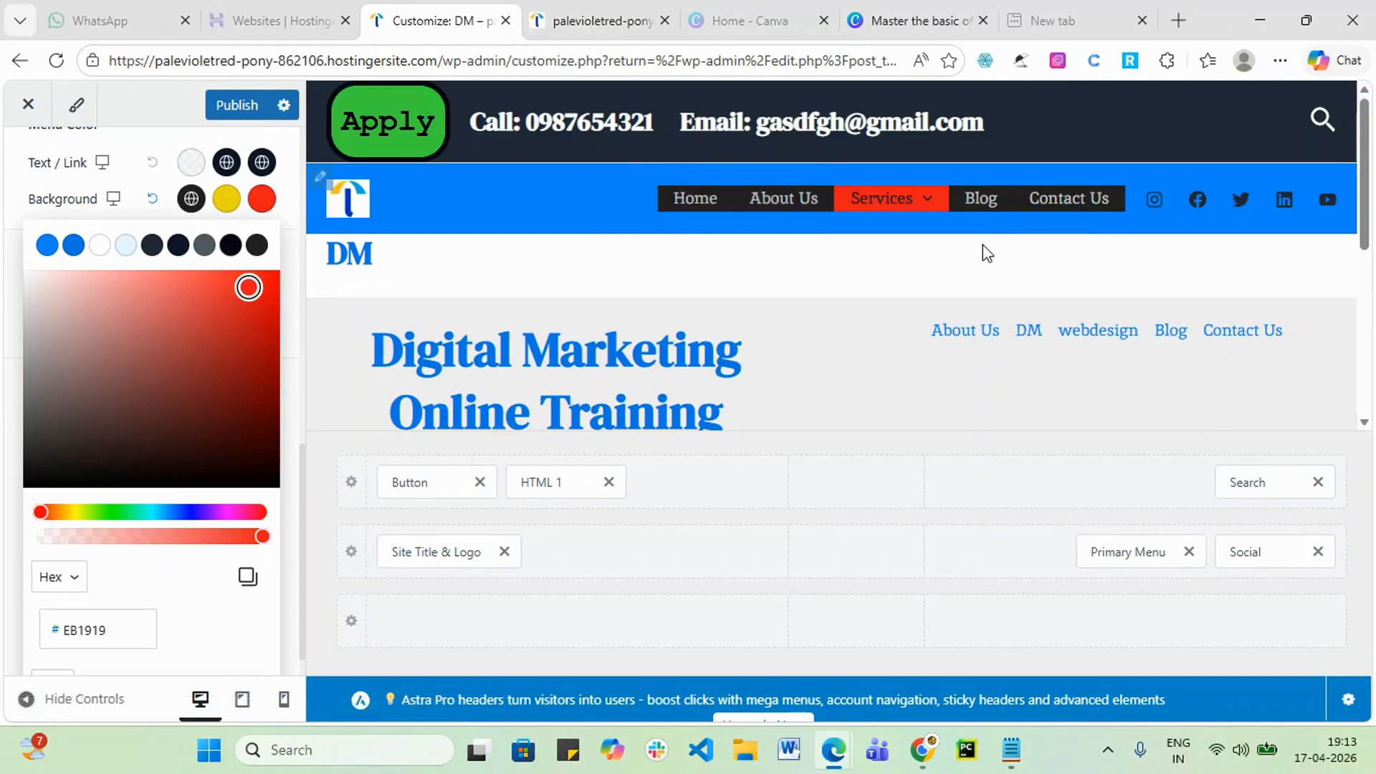
left_click(224, 115)
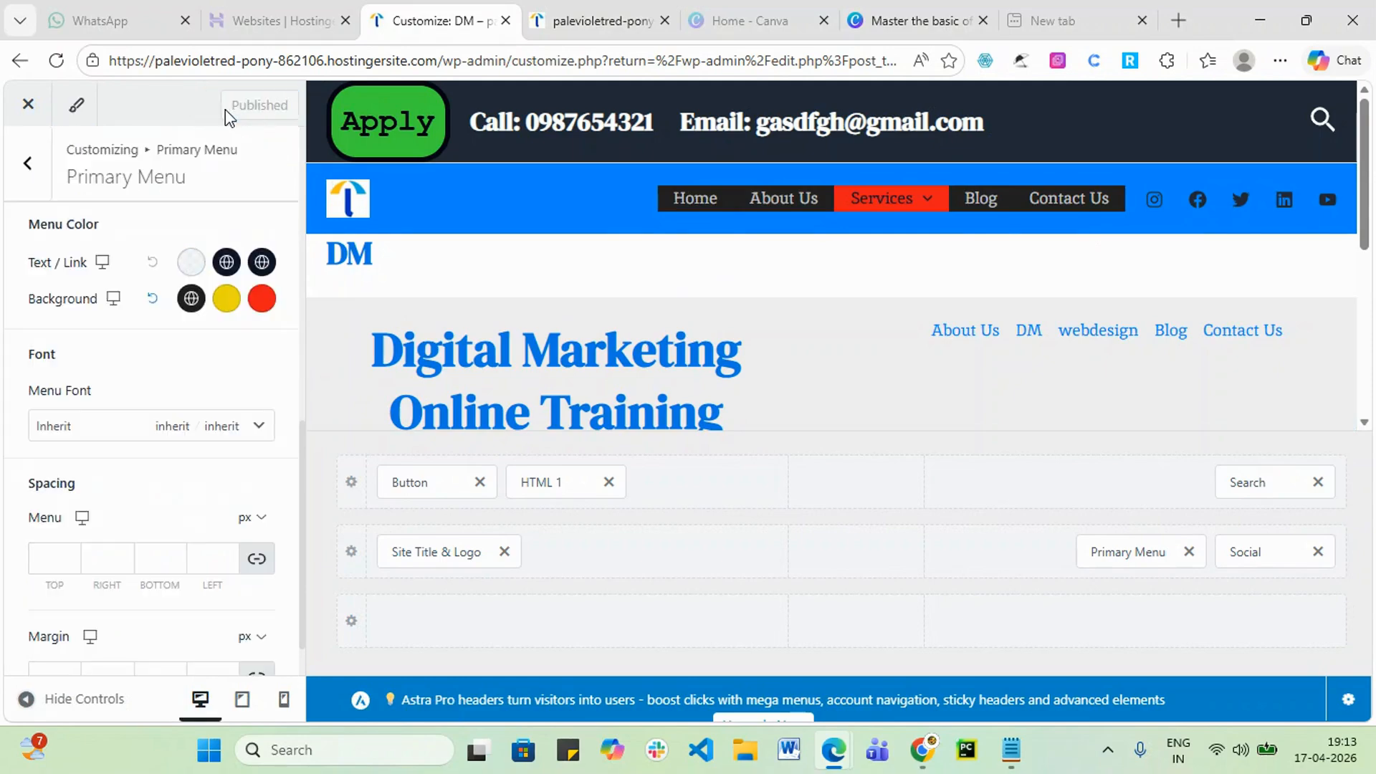
- Check the DM page preview down to its footer and close the Customizer to return to the list of pages
left_click(30, 167)
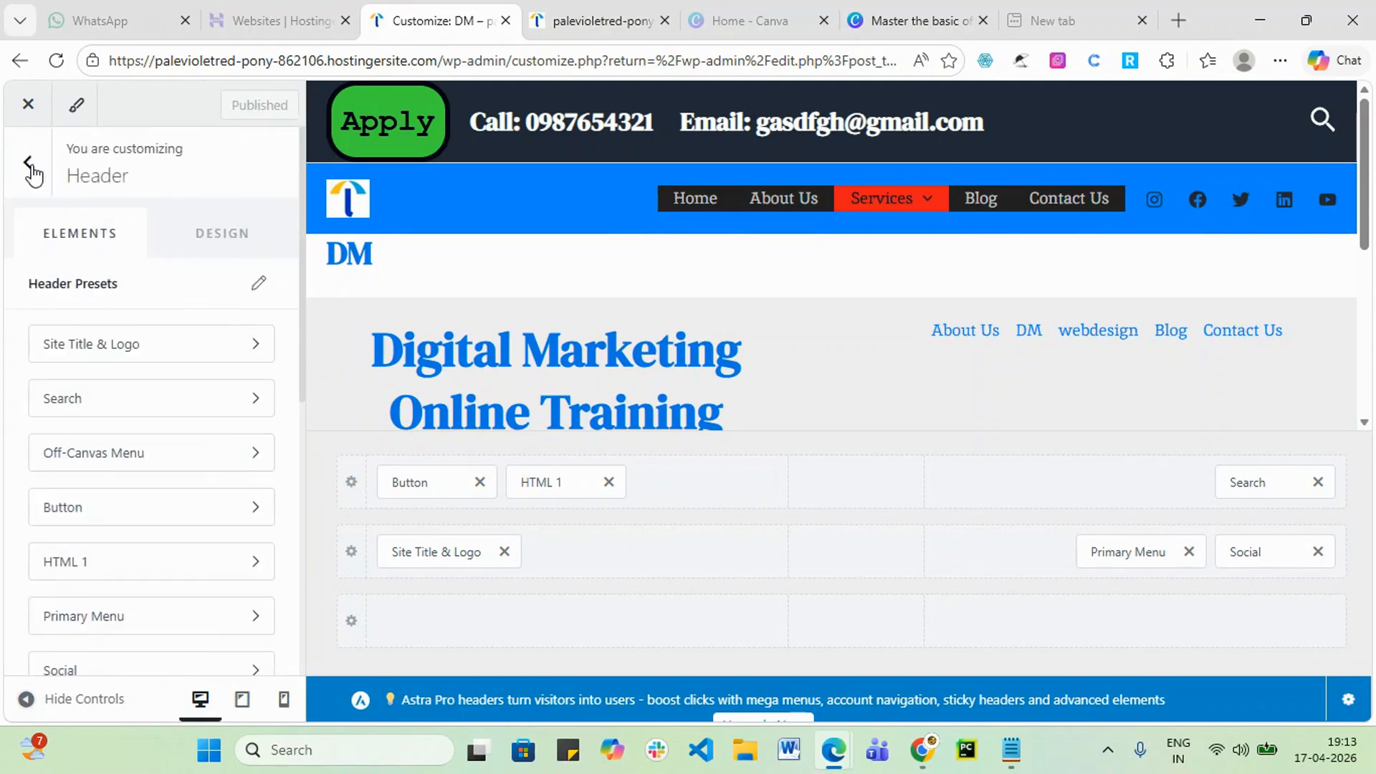
scroll(487, 392, "down", 5)
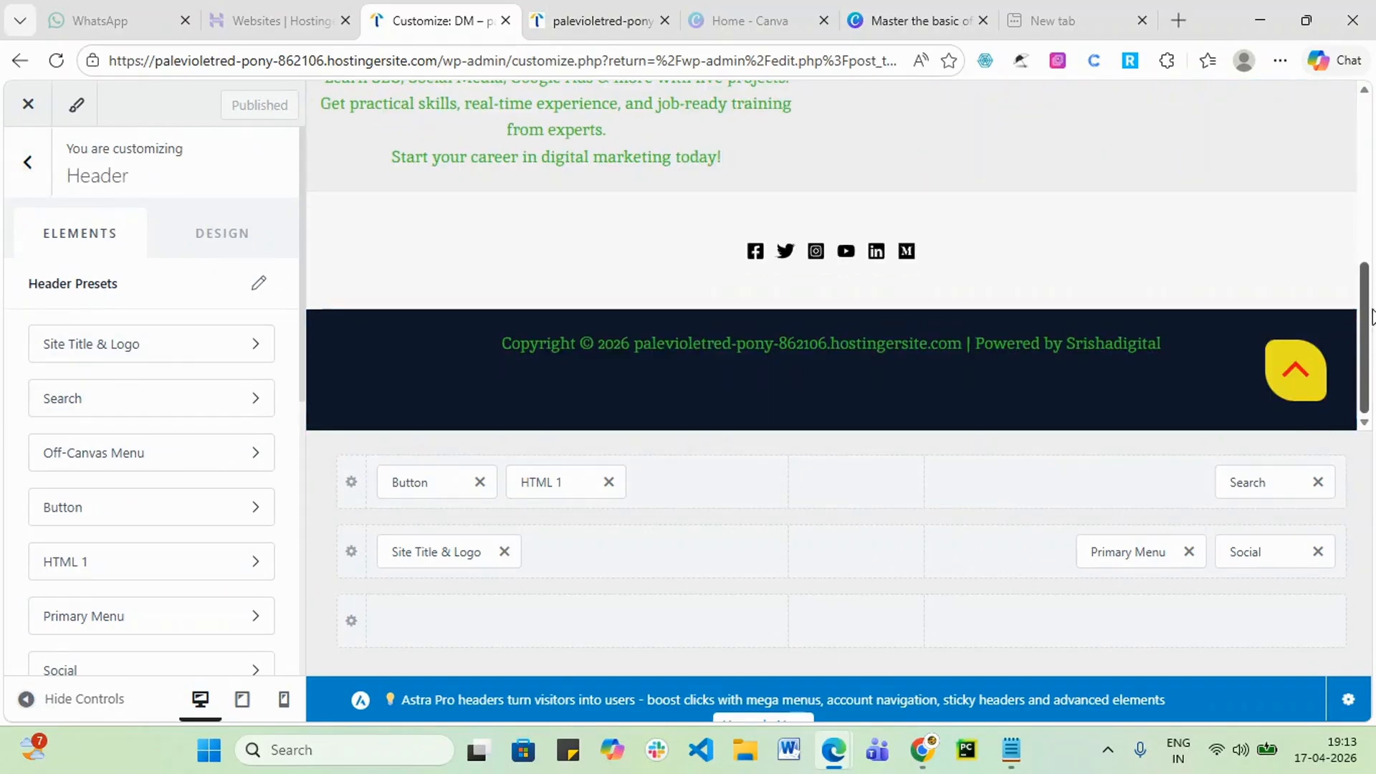
scroll(1056, 332, "up", 10)
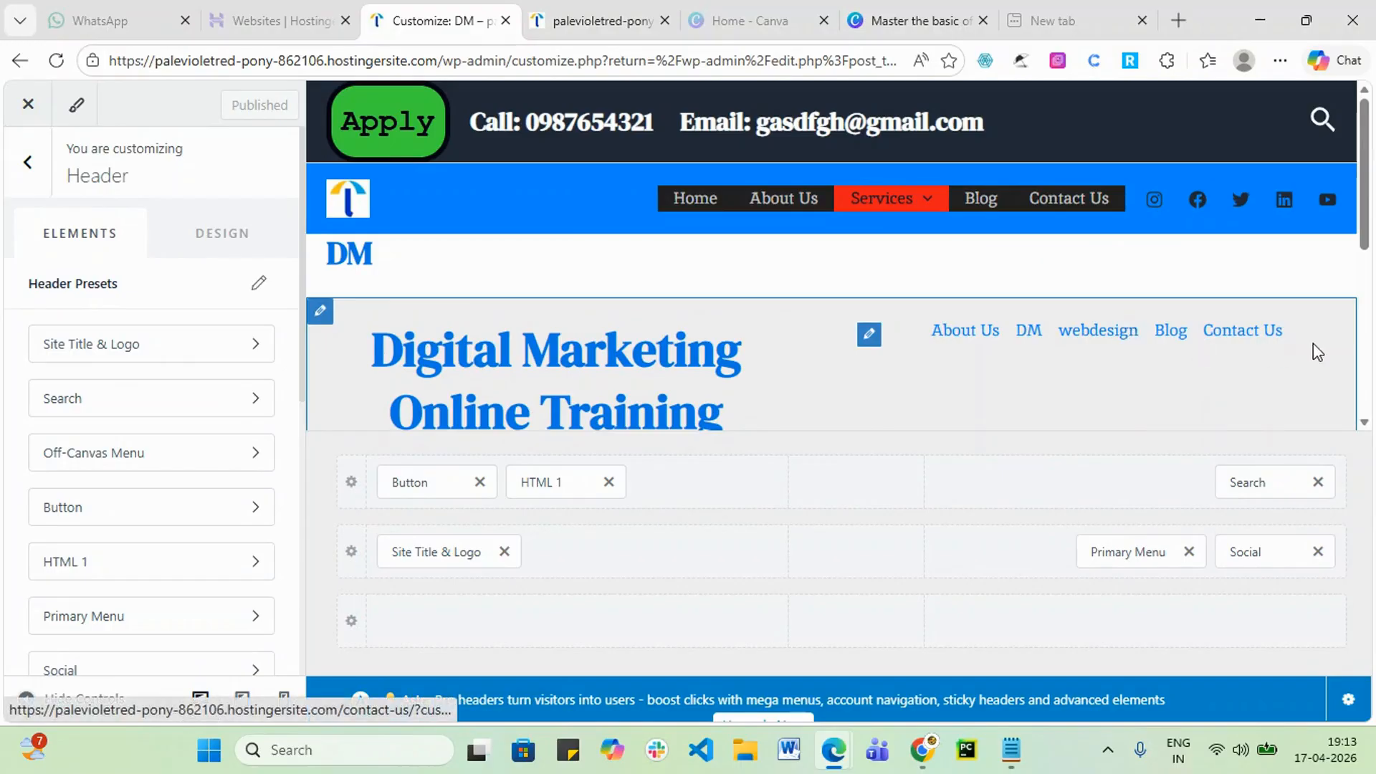
left_click(29, 163)
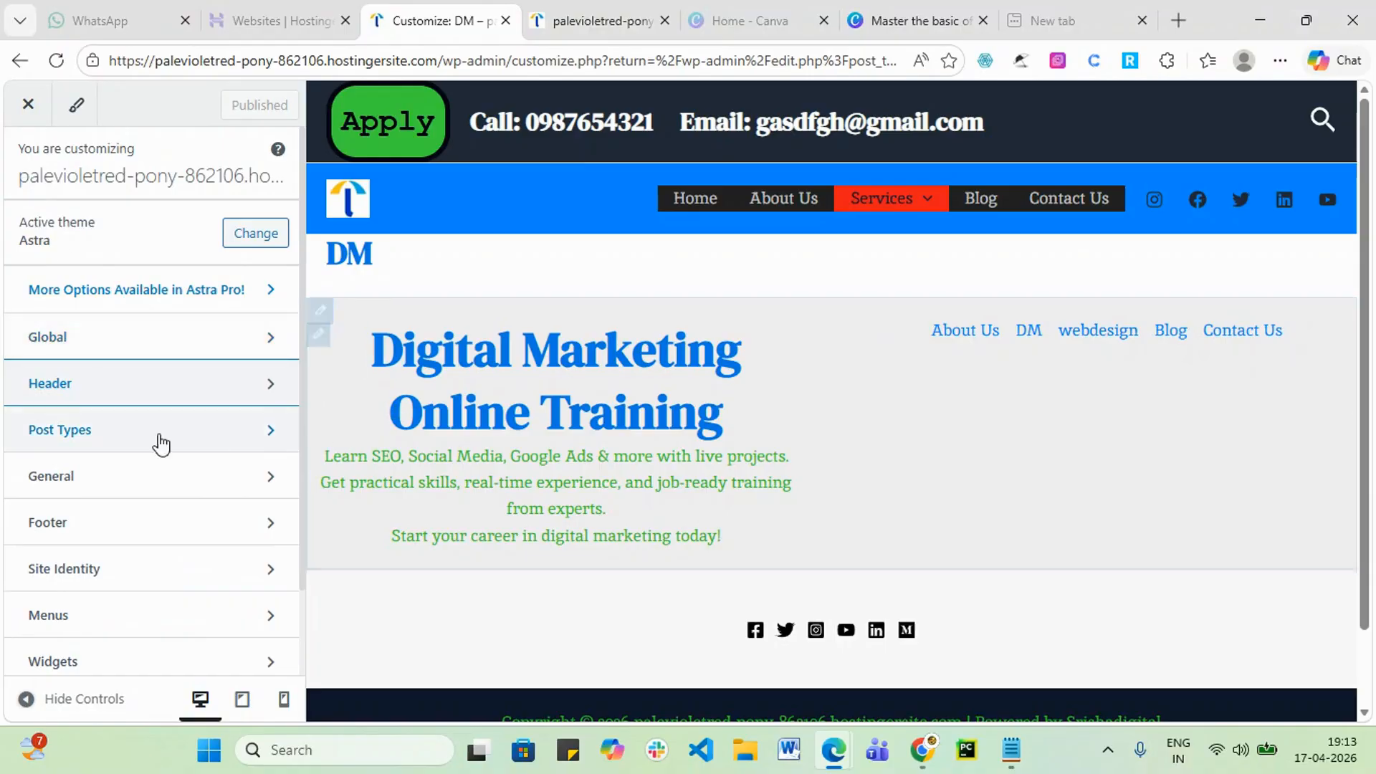
left_click(28, 104)
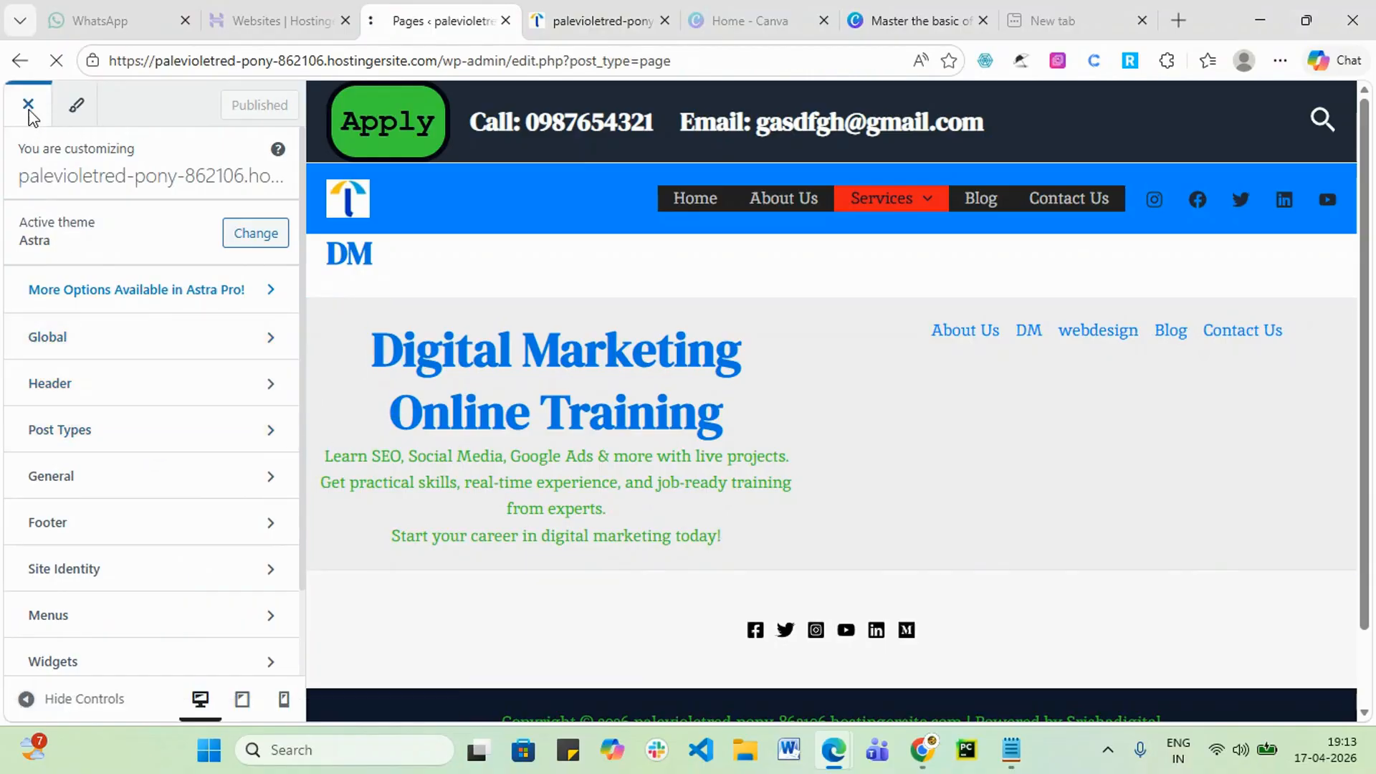
scroll(143, 567, "down", 2)
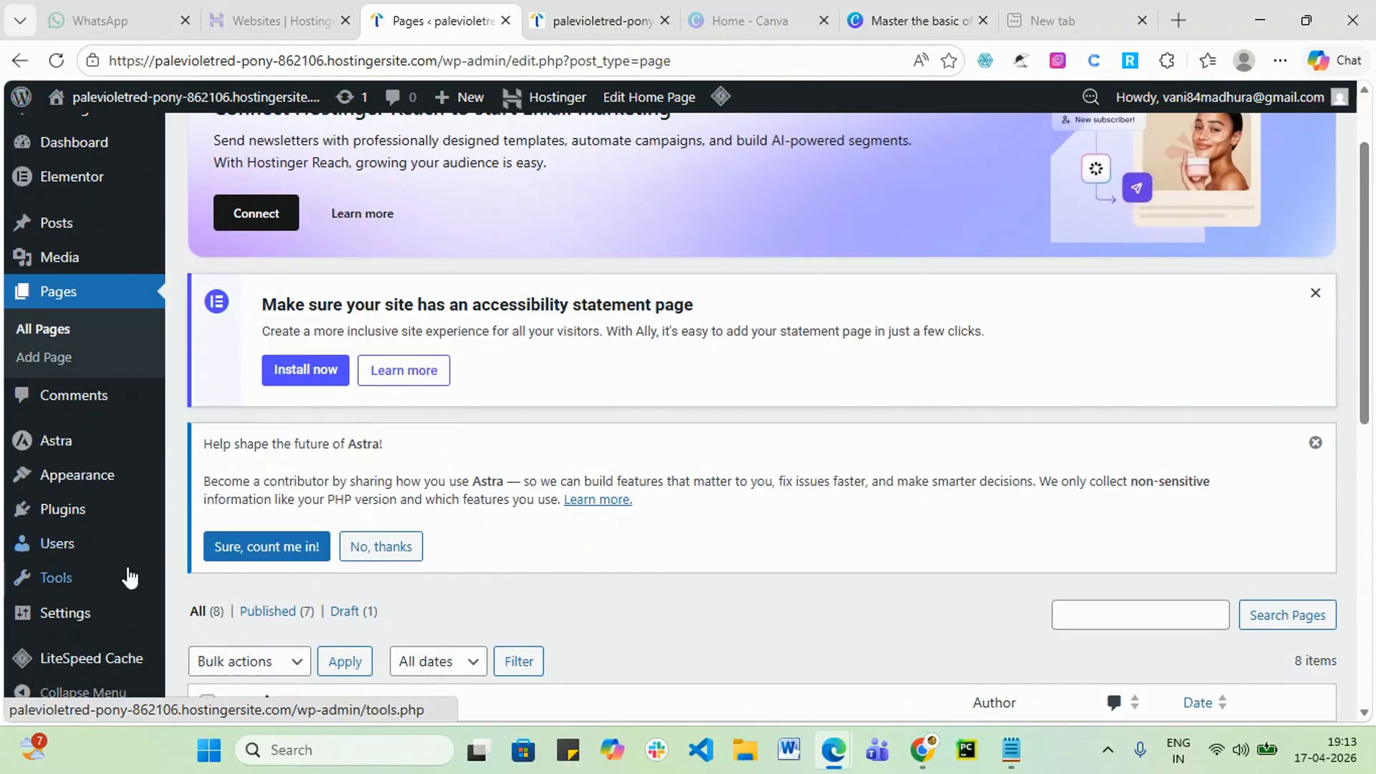
left_click(1260, 20)
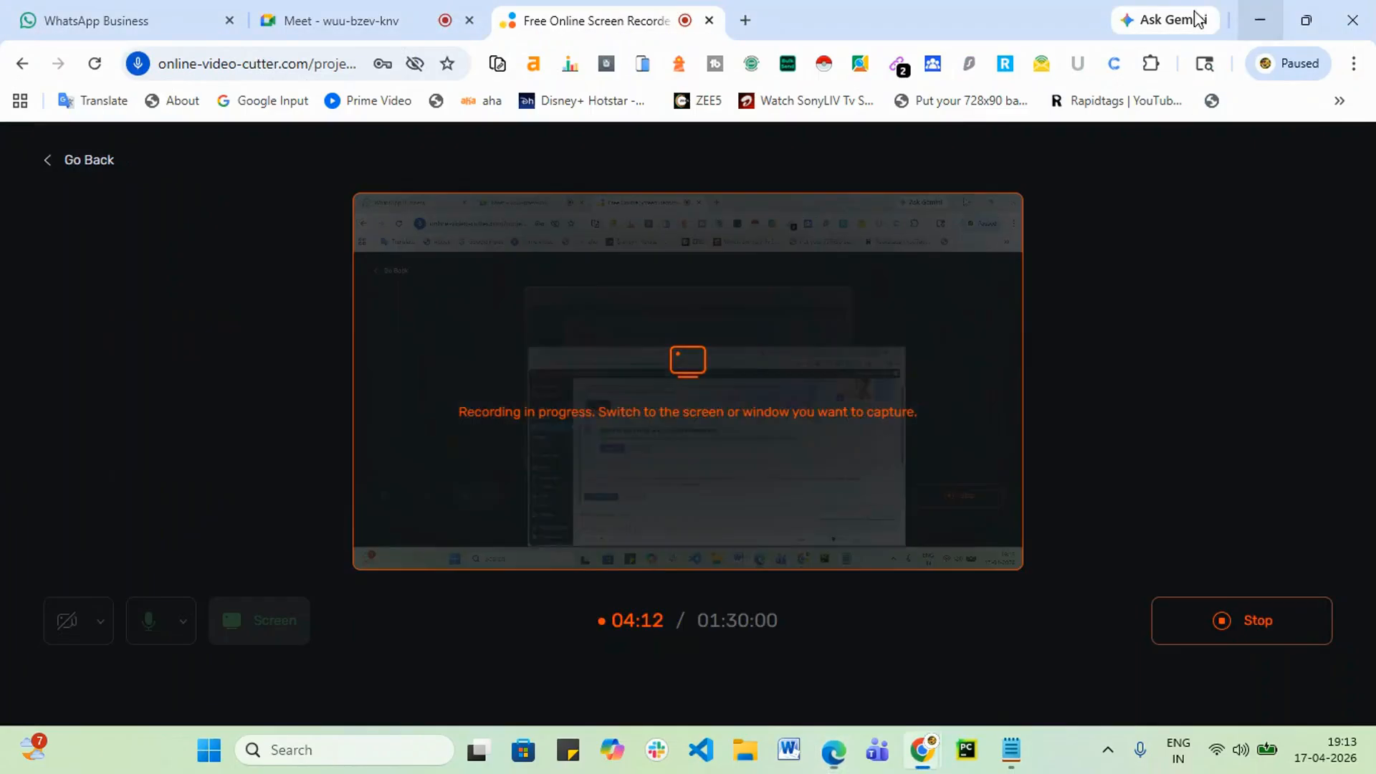
mouse_move(833, 750)
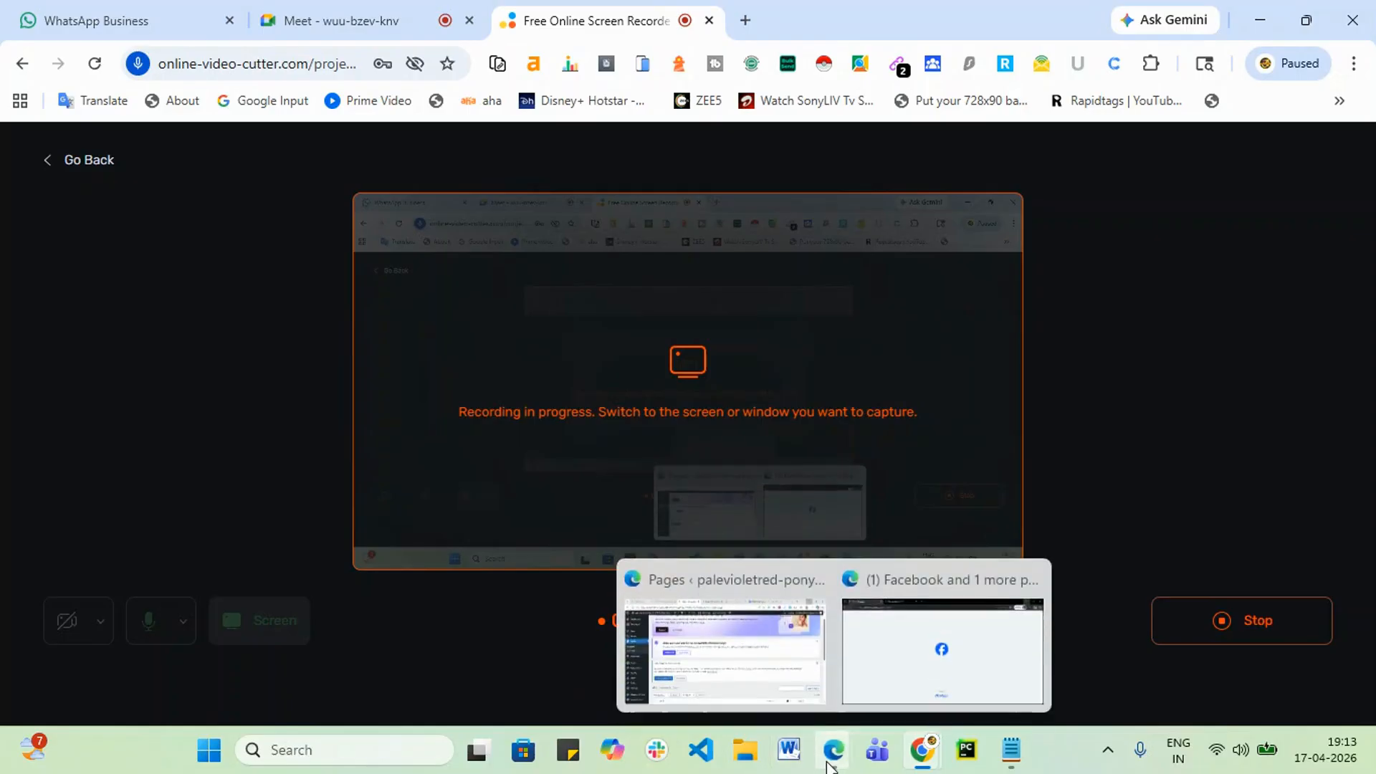
left_click(742, 661)
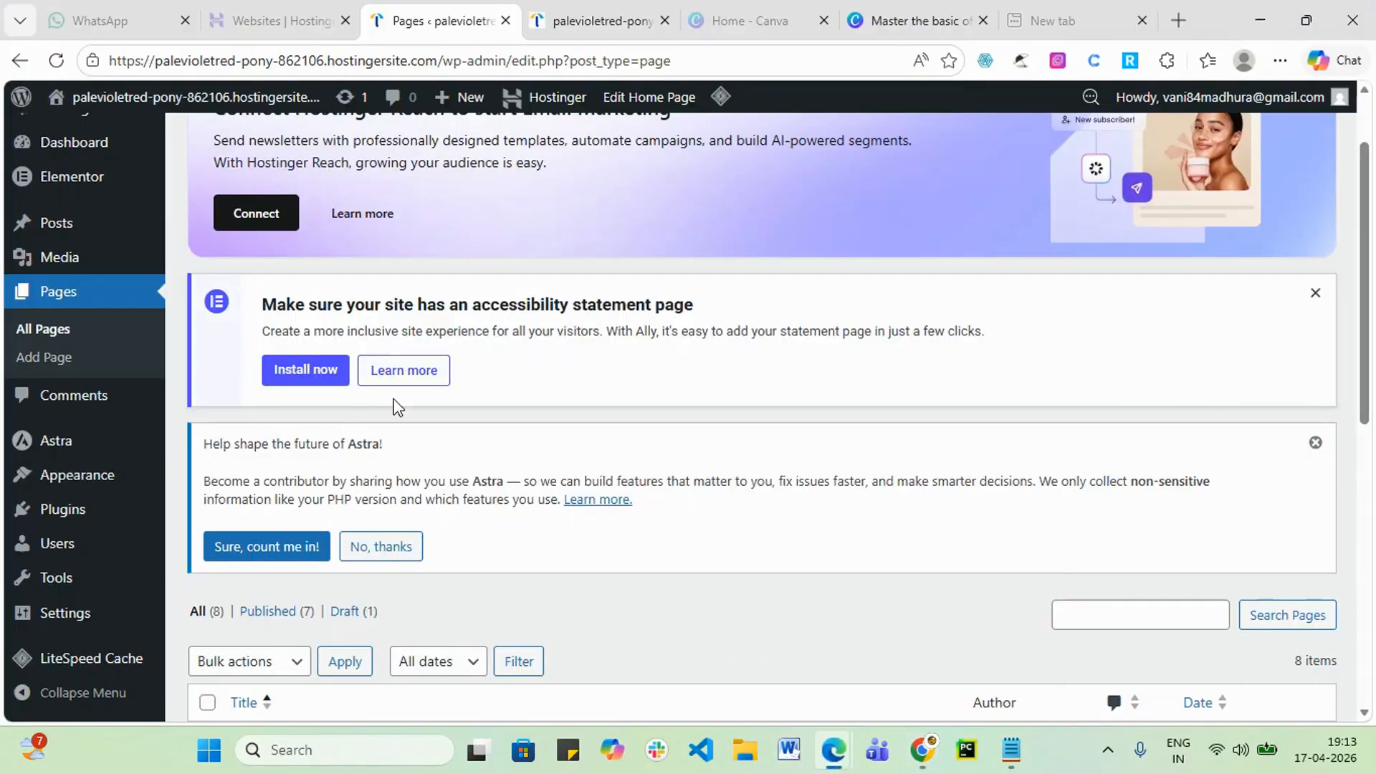
- Start a new blank page in the block editor and exit back to the list of pages
scroll(76, 552, "down", 1)
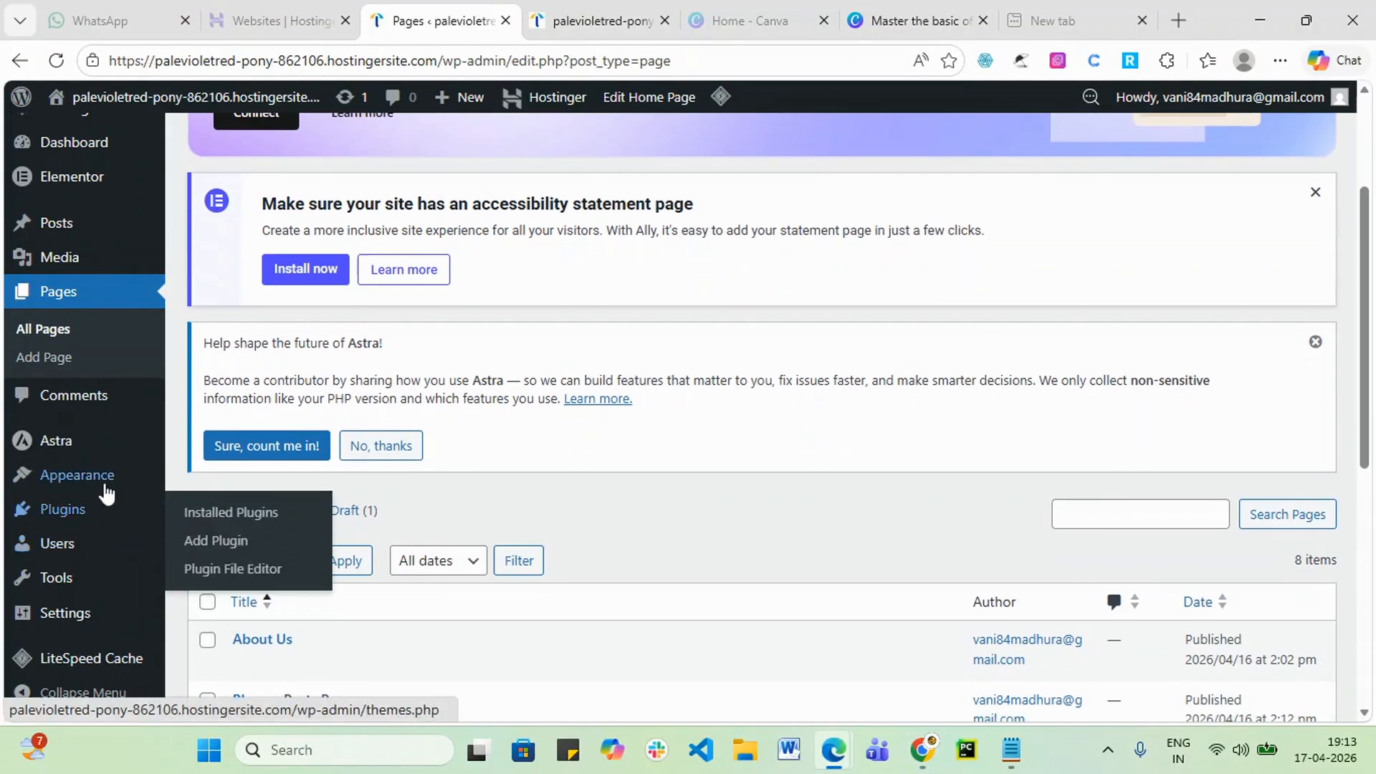
mouse_move(105, 439)
mouse_move(81, 485)
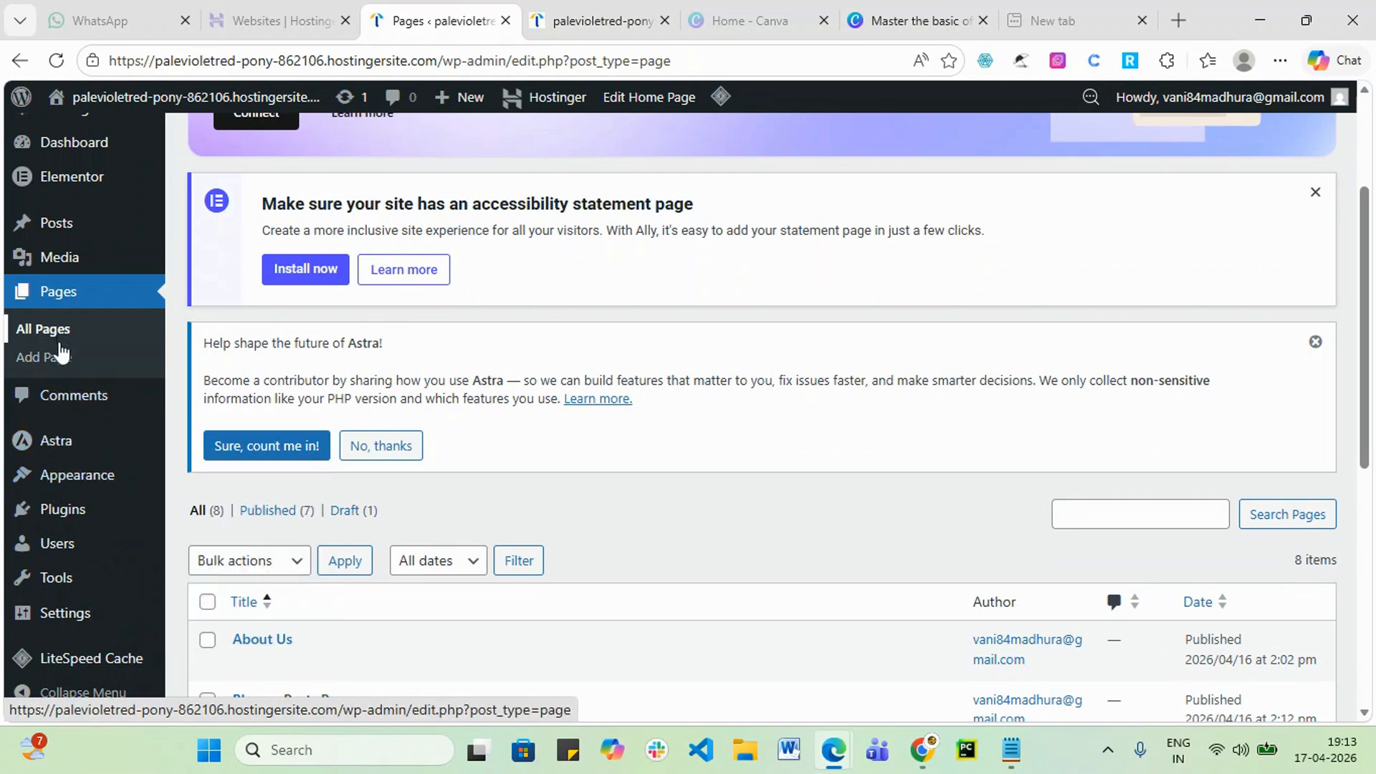
left_click(37, 357)
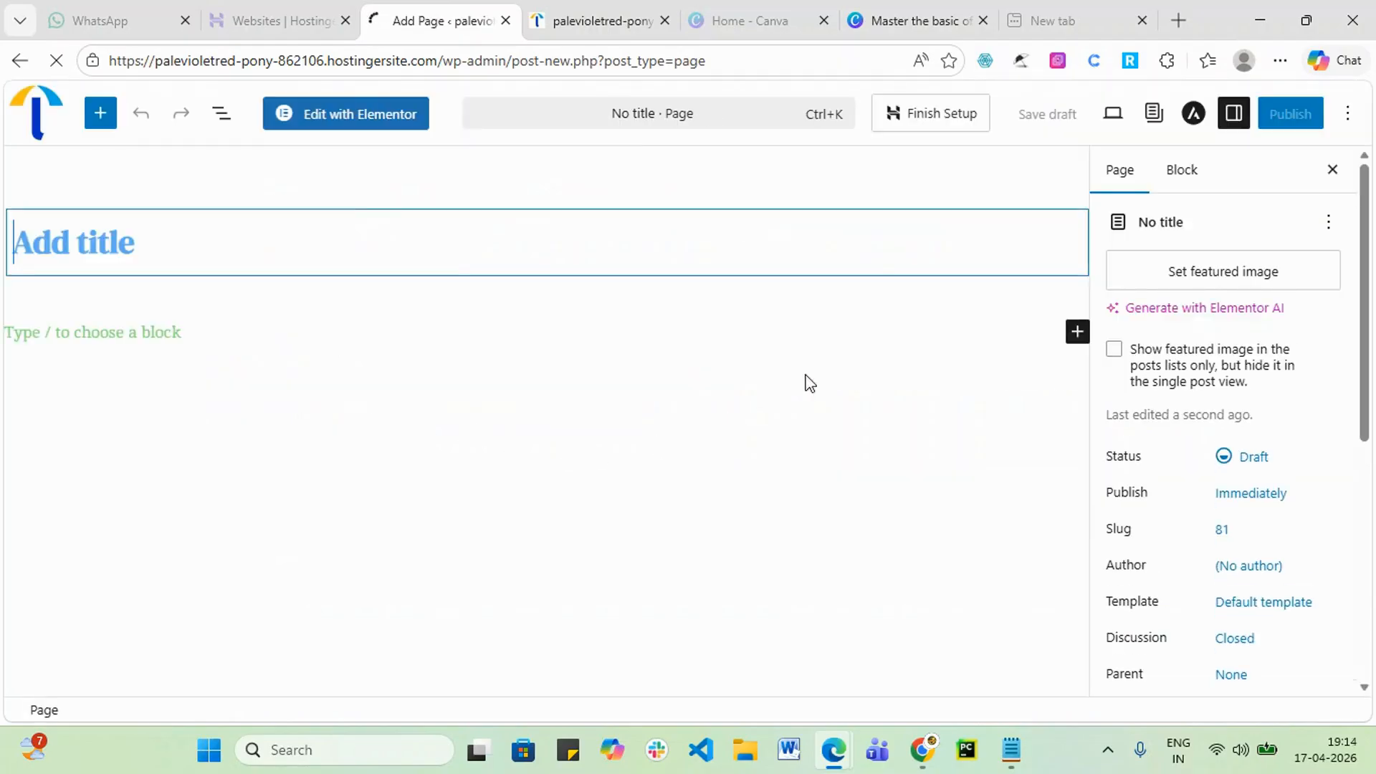
left_click(35, 114)
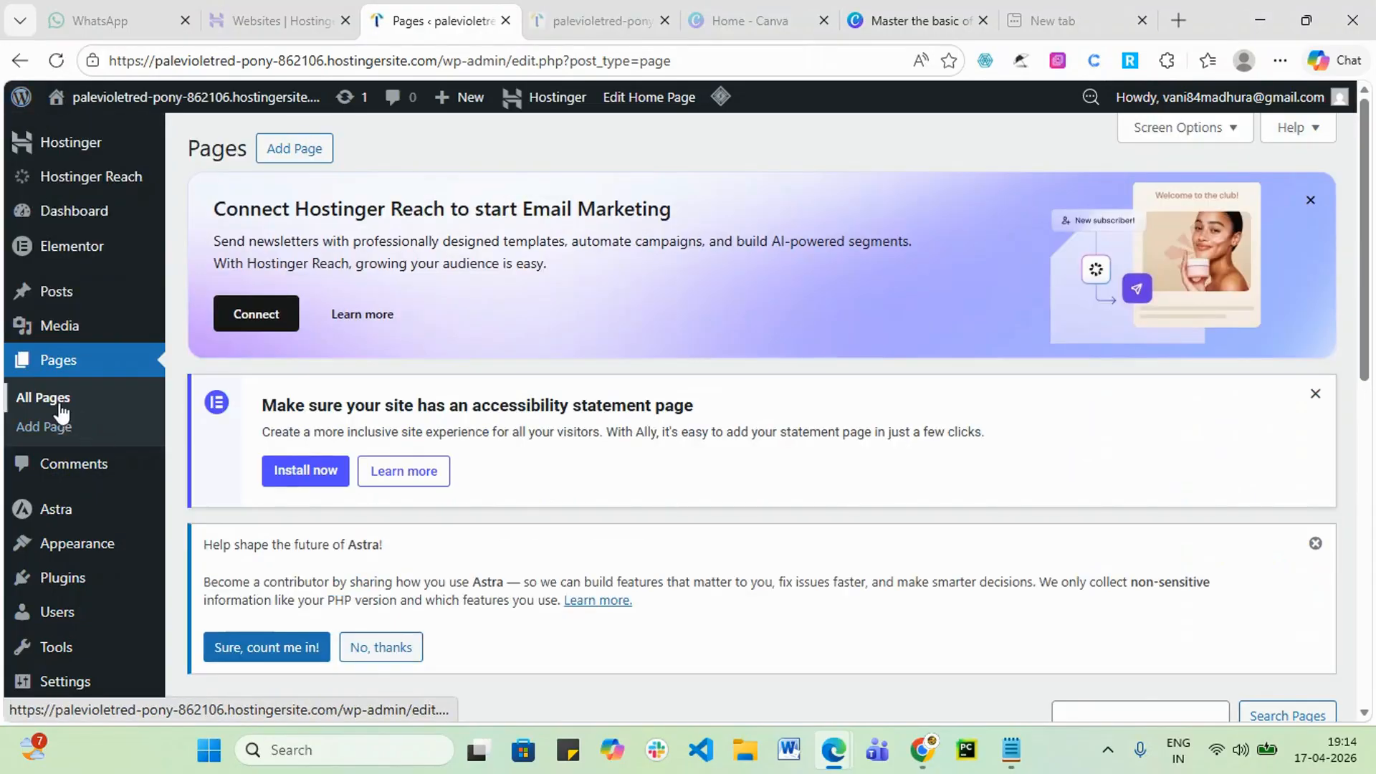
- Open the Home page from the list of all pages for editing with Elementor
left_click(52, 398)
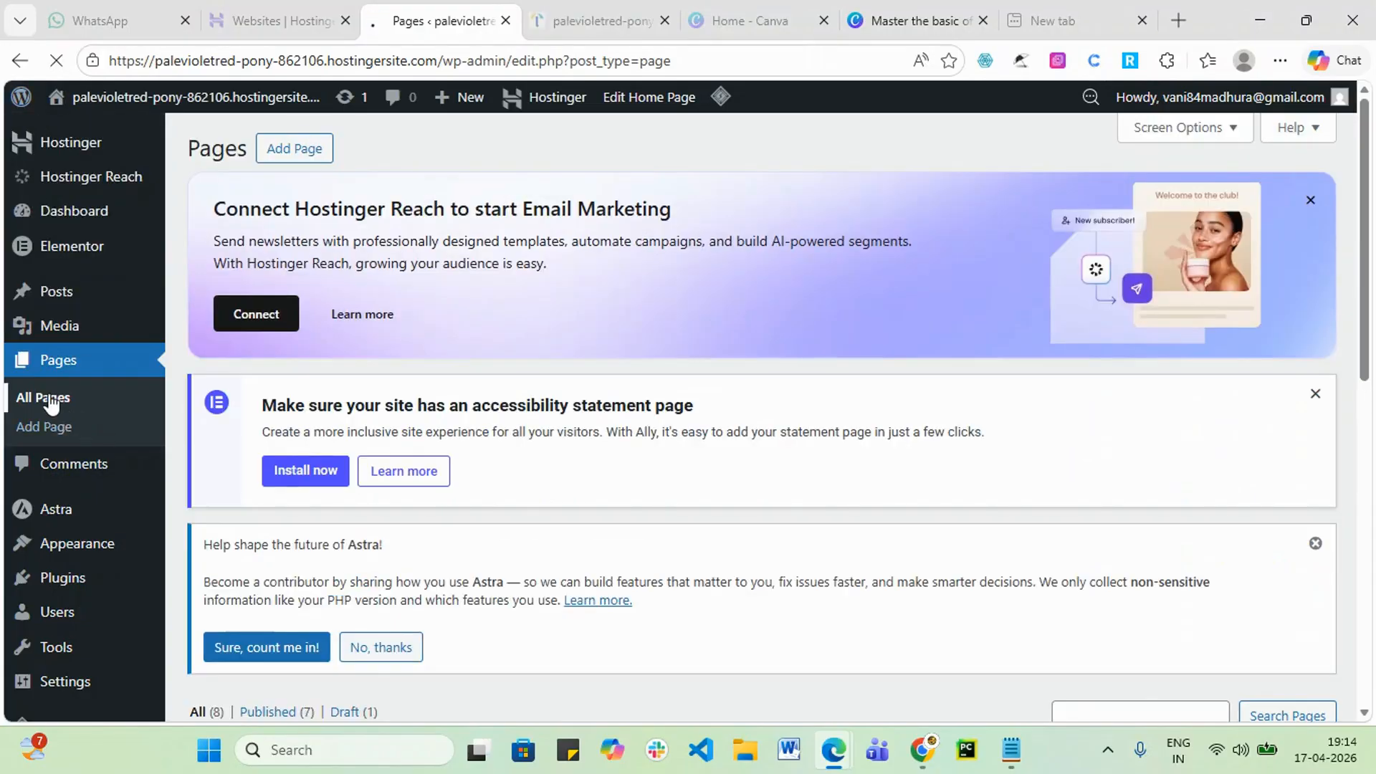
scroll(633, 480, "down", 8)
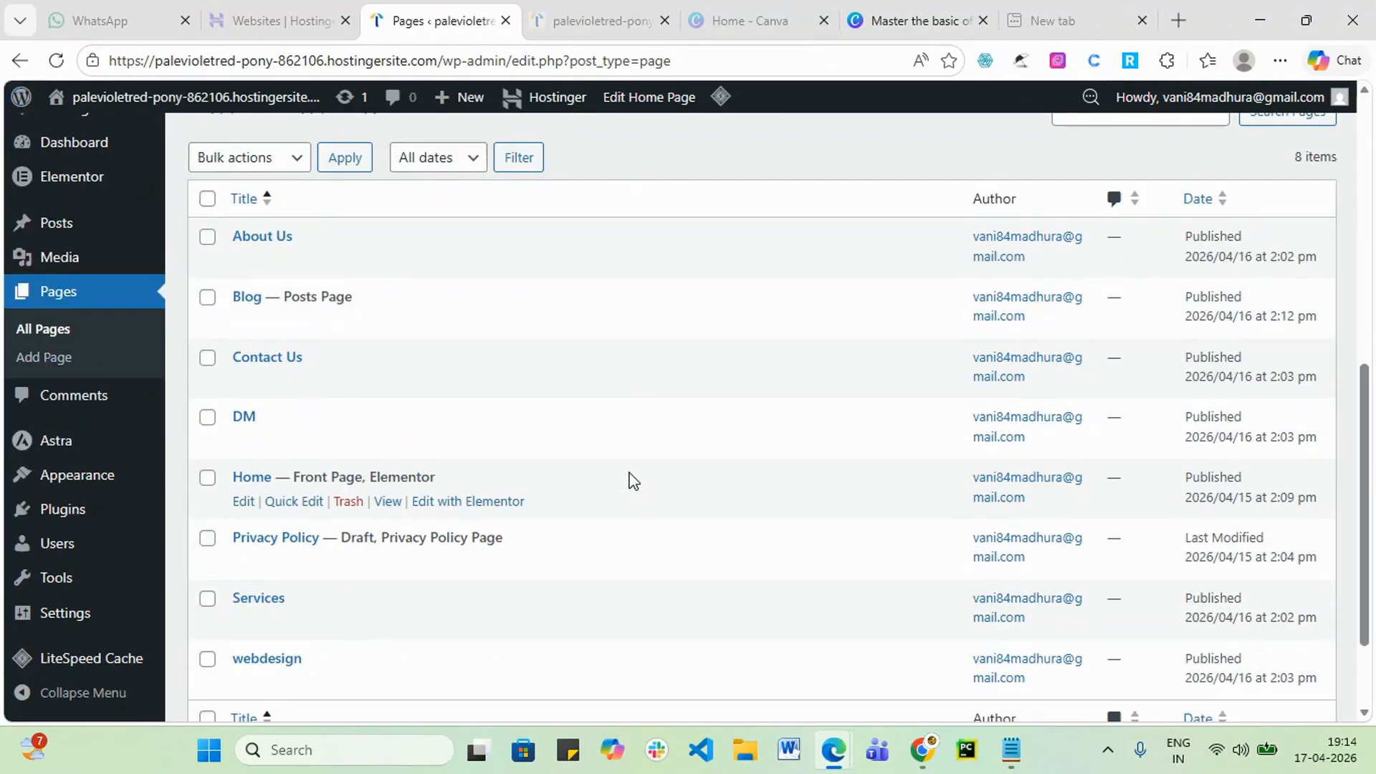
left_click(473, 503)
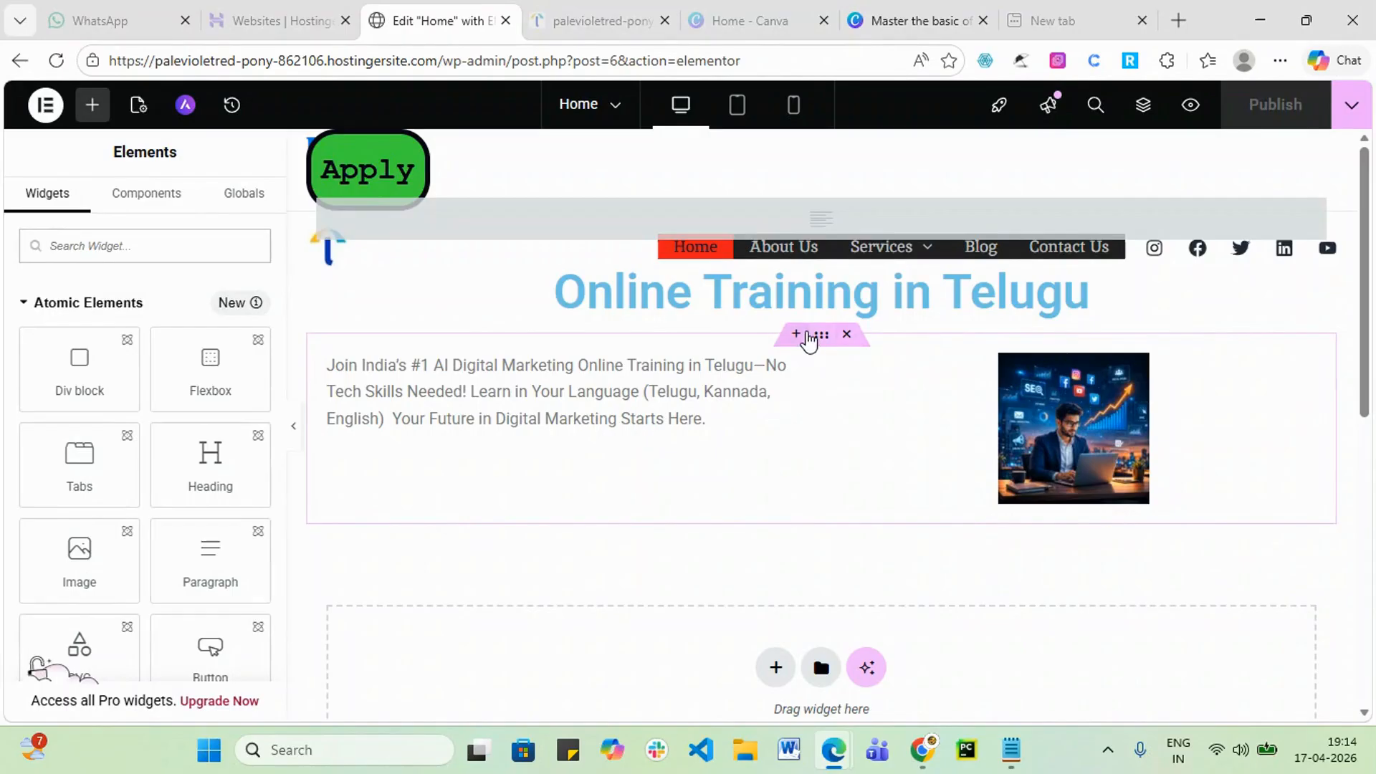
- Add a single-column Flexbox container between the "Online Training in Telugu" heading and the text-and-image section
left_click(796, 335)
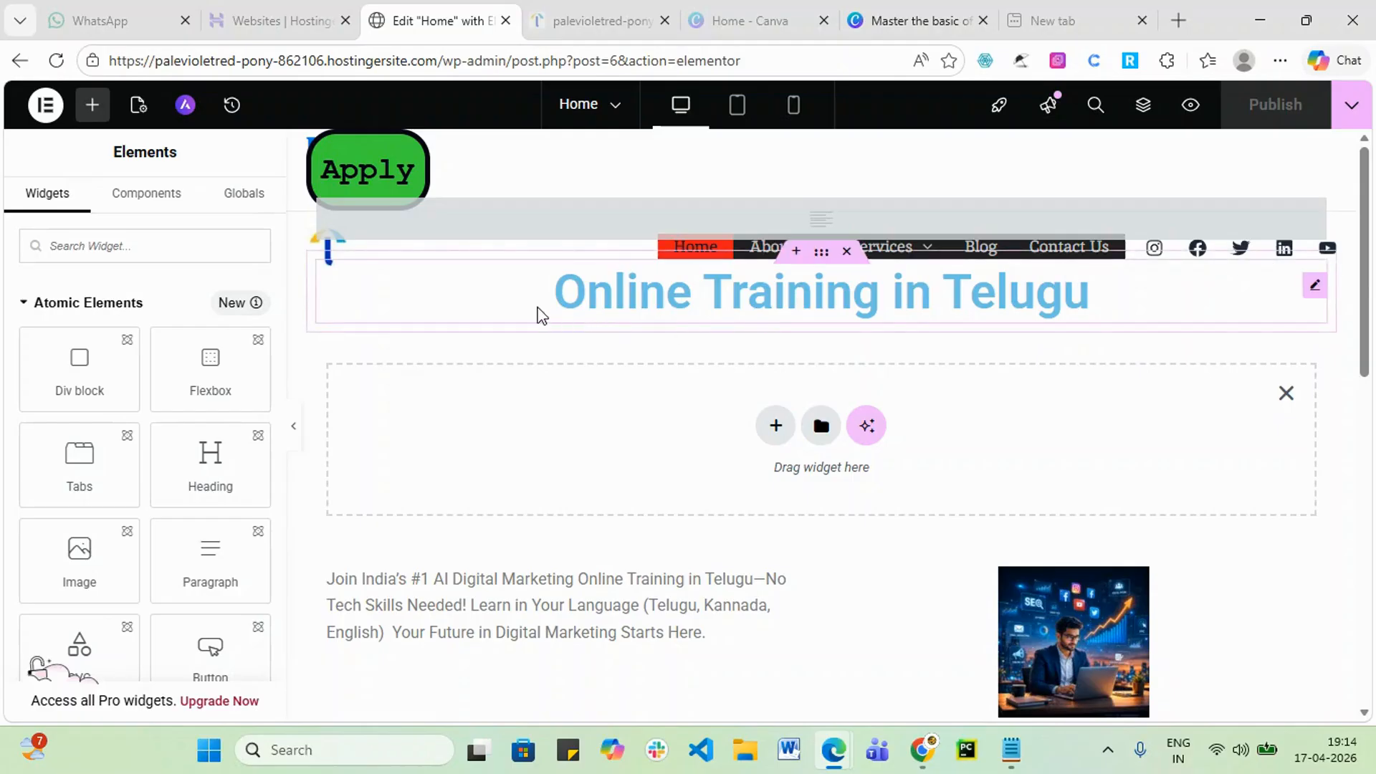
left_click(777, 427)
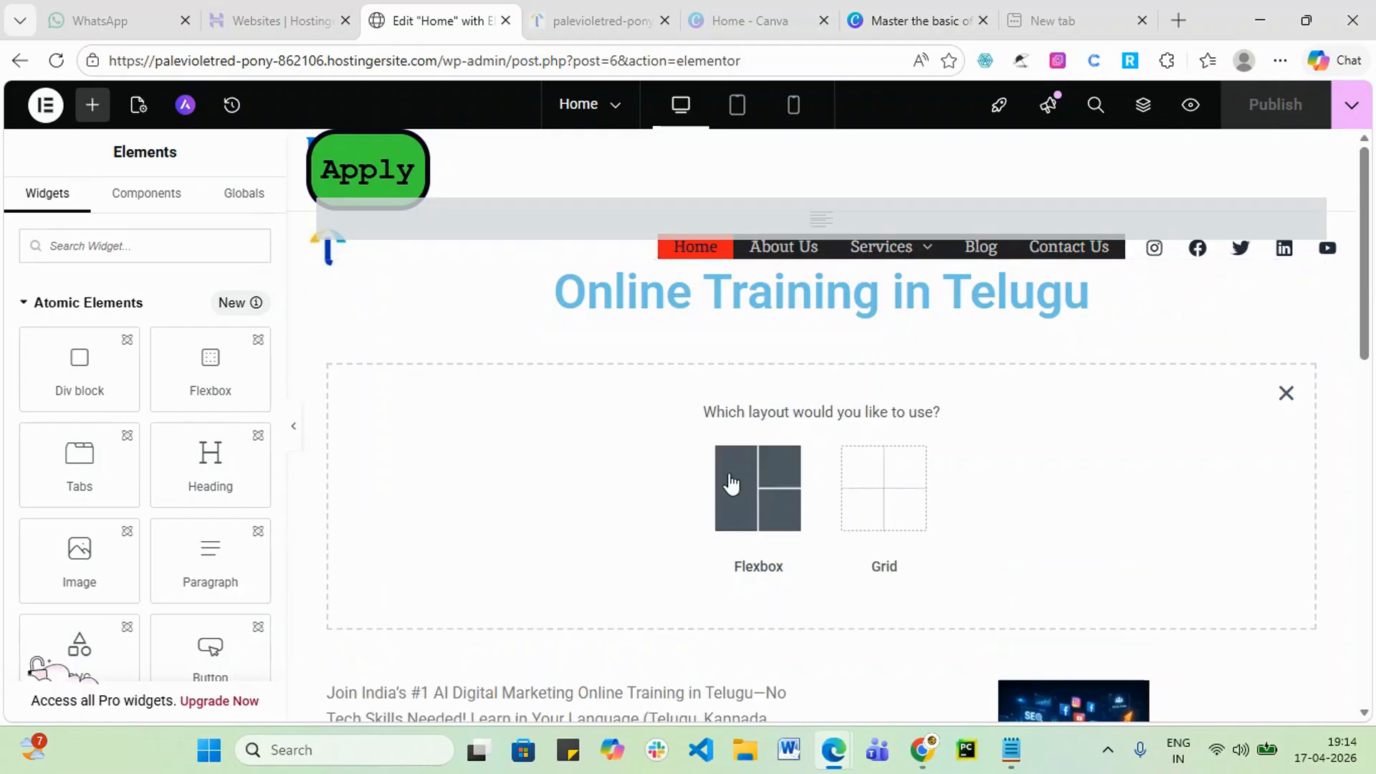
left_click(740, 513)
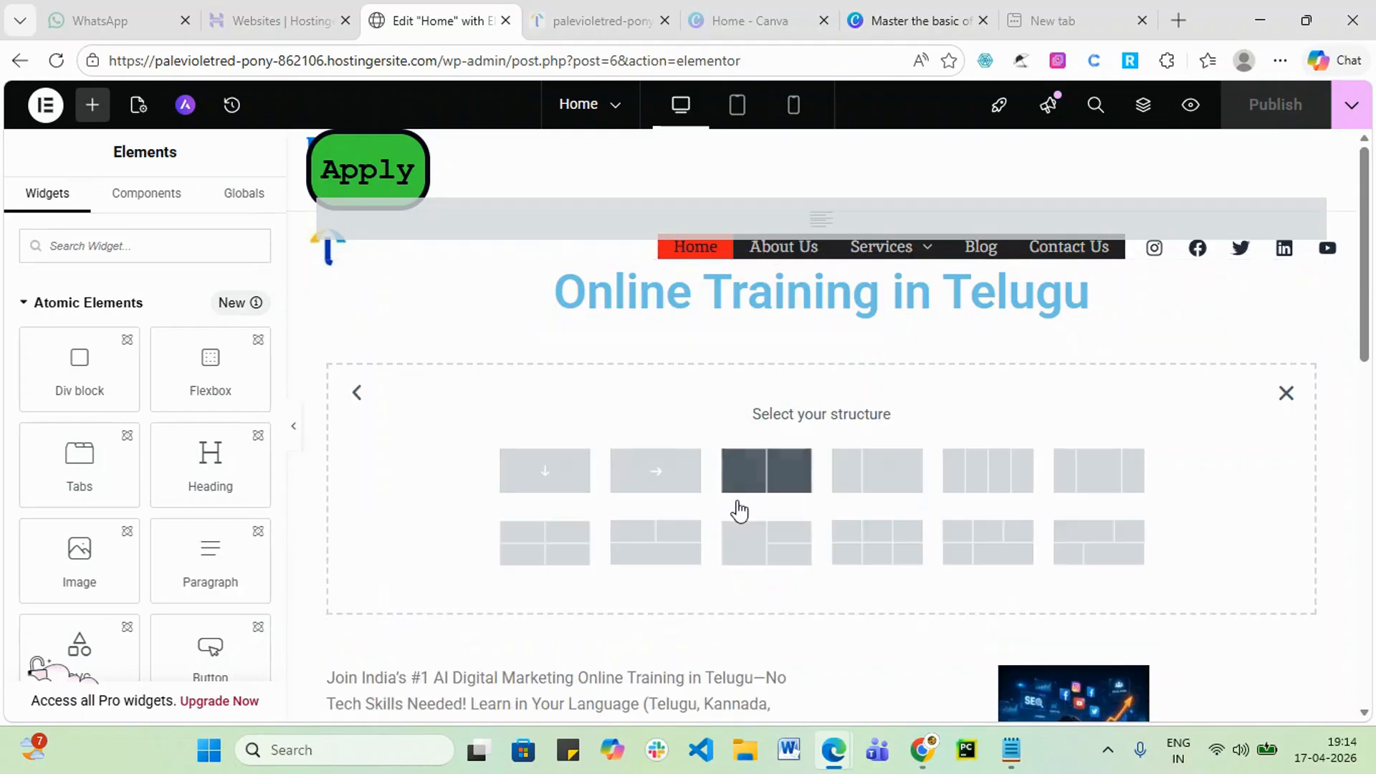
left_click(560, 492)
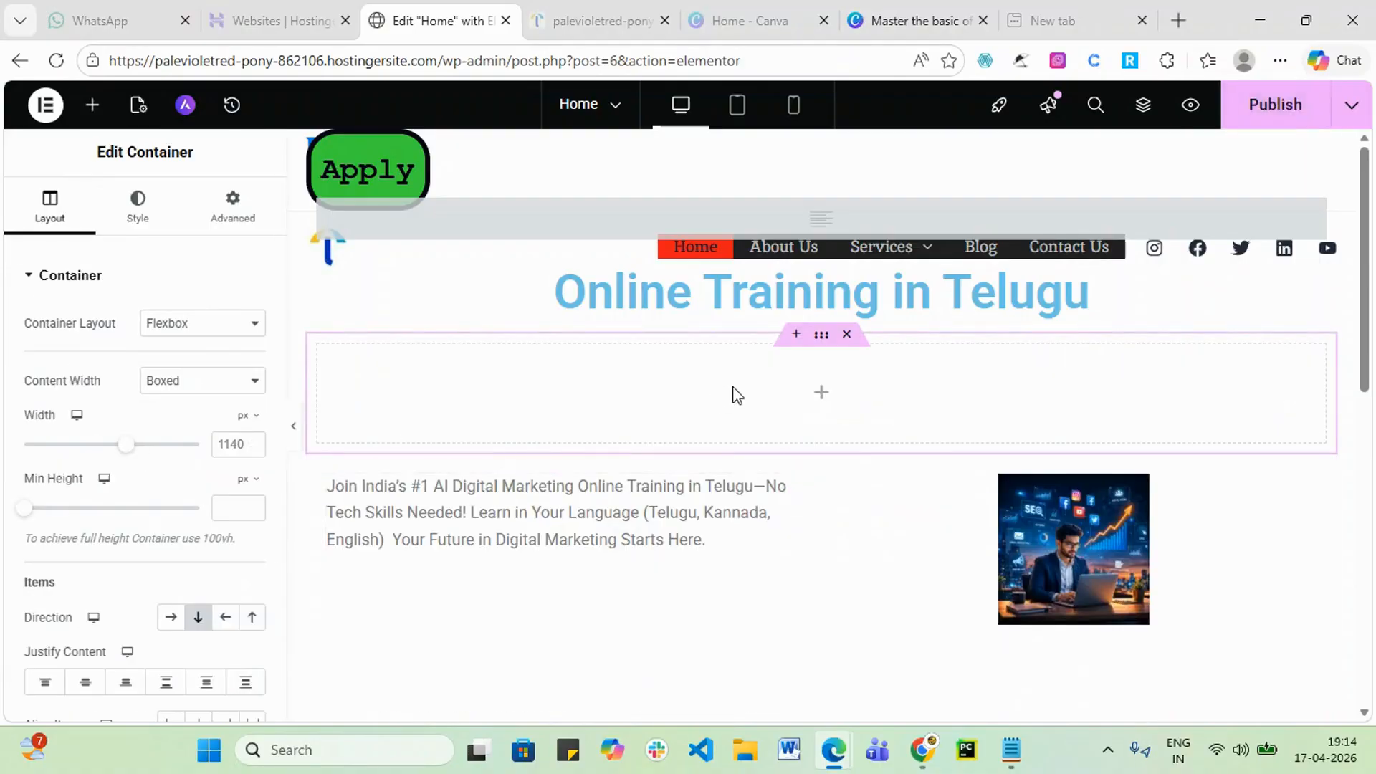
- Insert the atomic Image widget into the new empty container below the heading
left_click(822, 404)
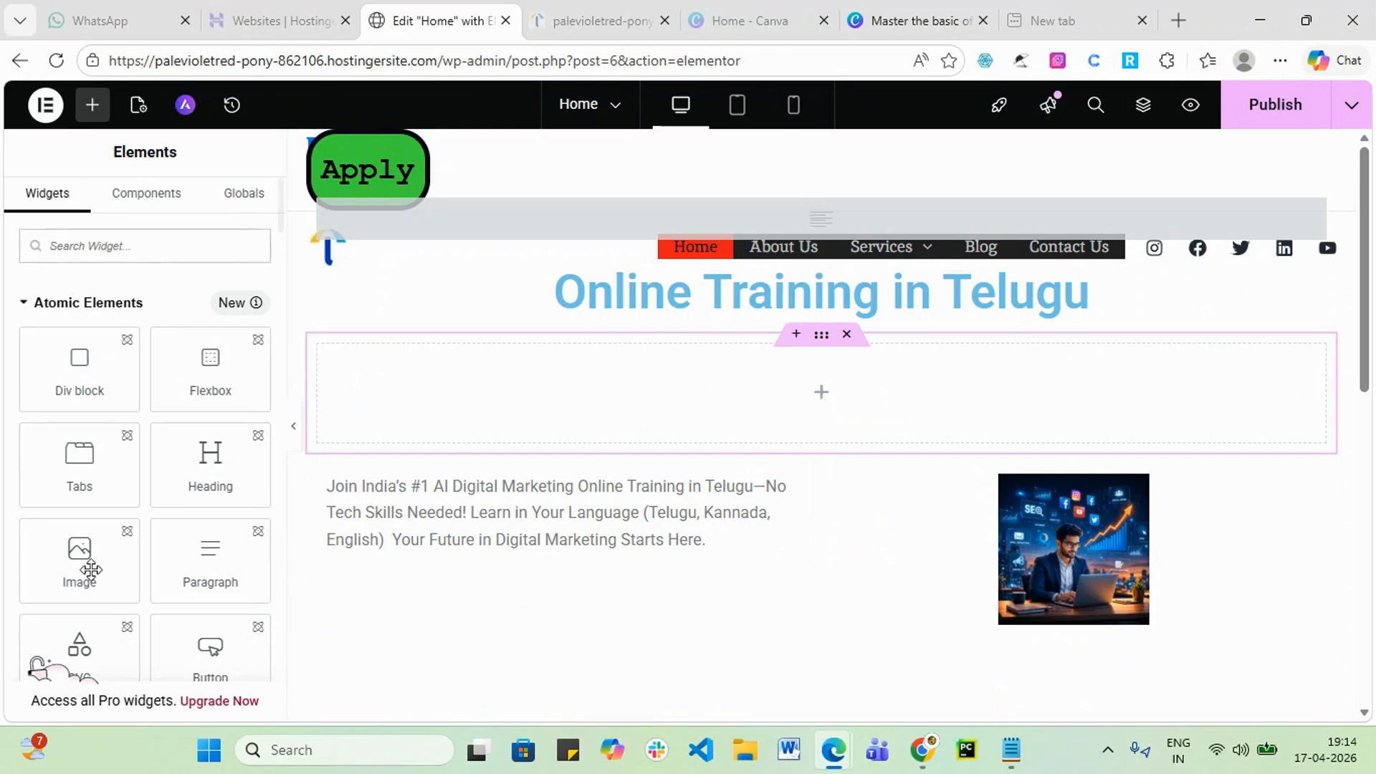
scroll(55, 576, "down", 3)
scroll(69, 495, "up", 2)
left_click_drag(74, 450, 777, 397)
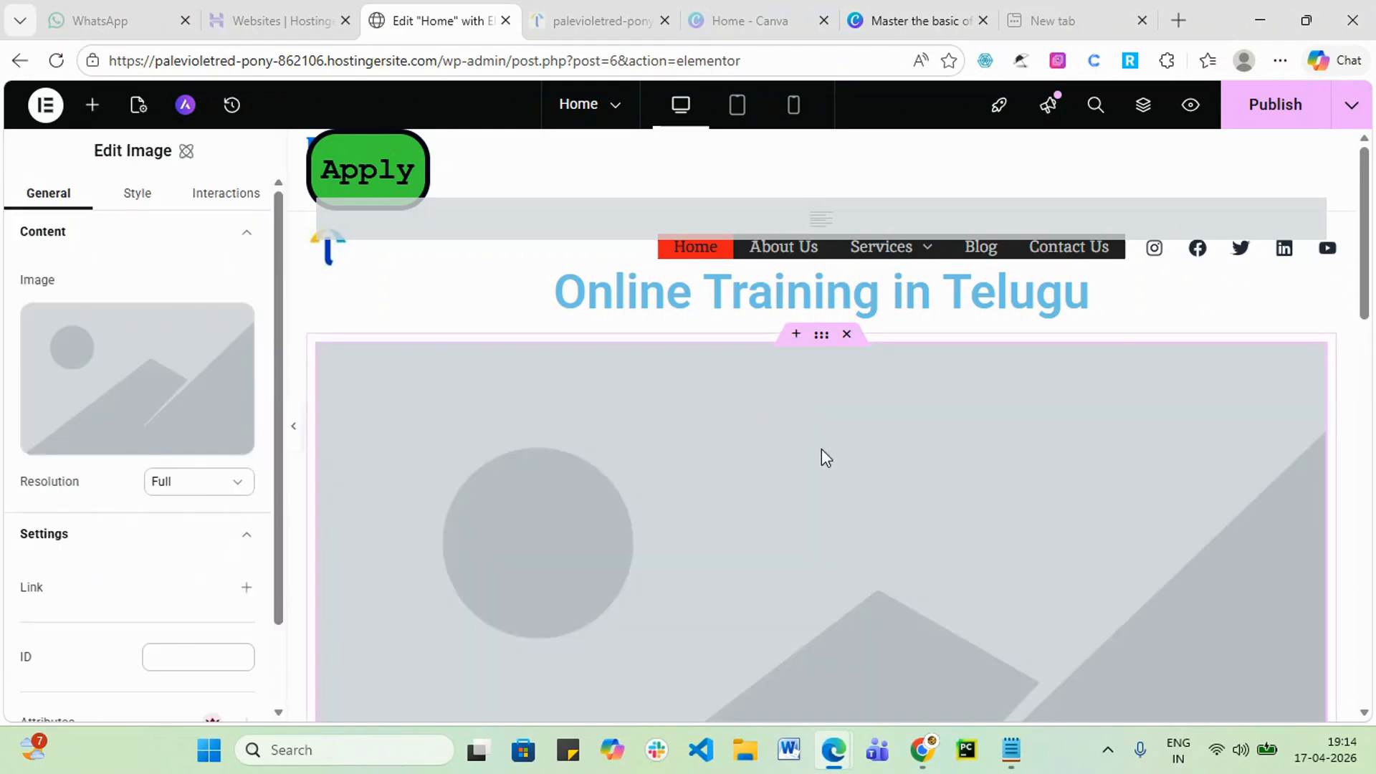
- Resize the container around the new image placeholder to about 99.4% width
scroll(804, 433, "down", 8)
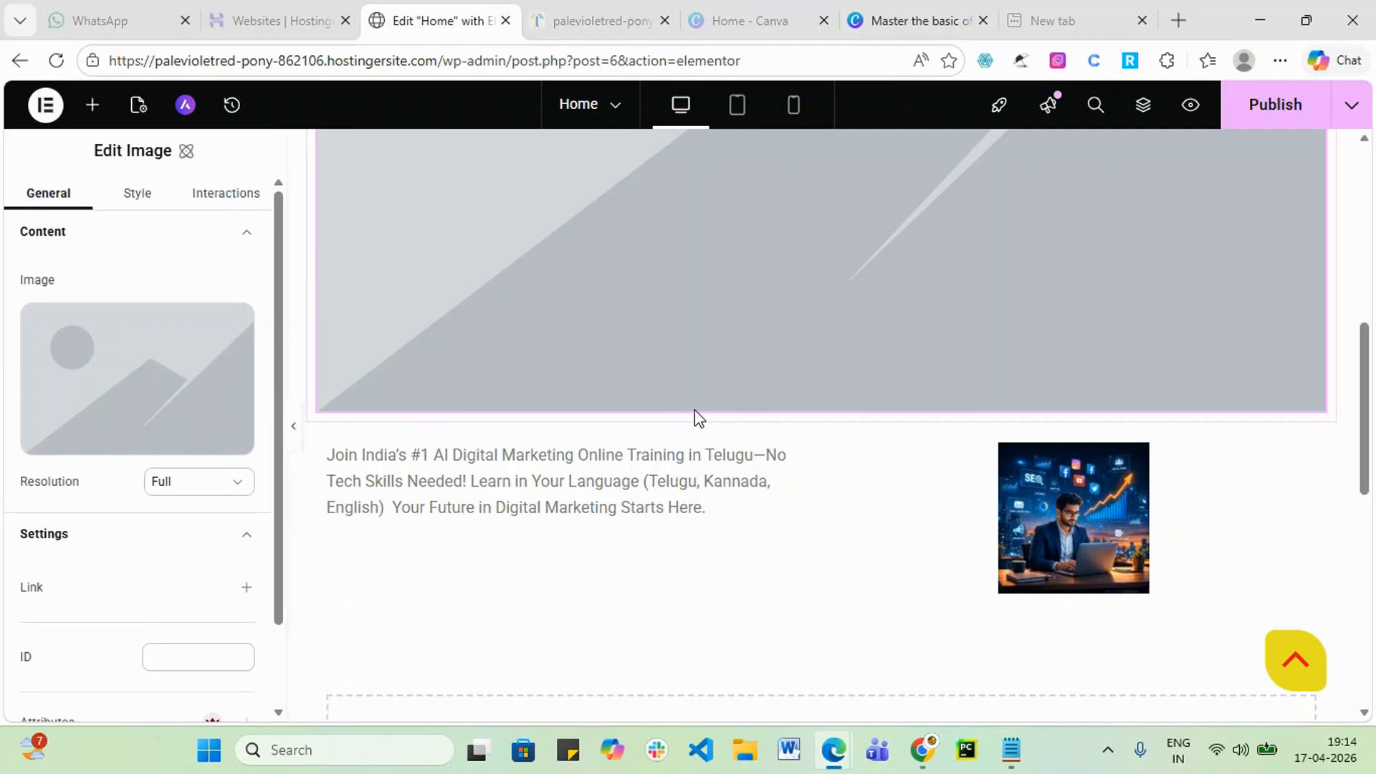
scroll(1199, 416, "up", 1)
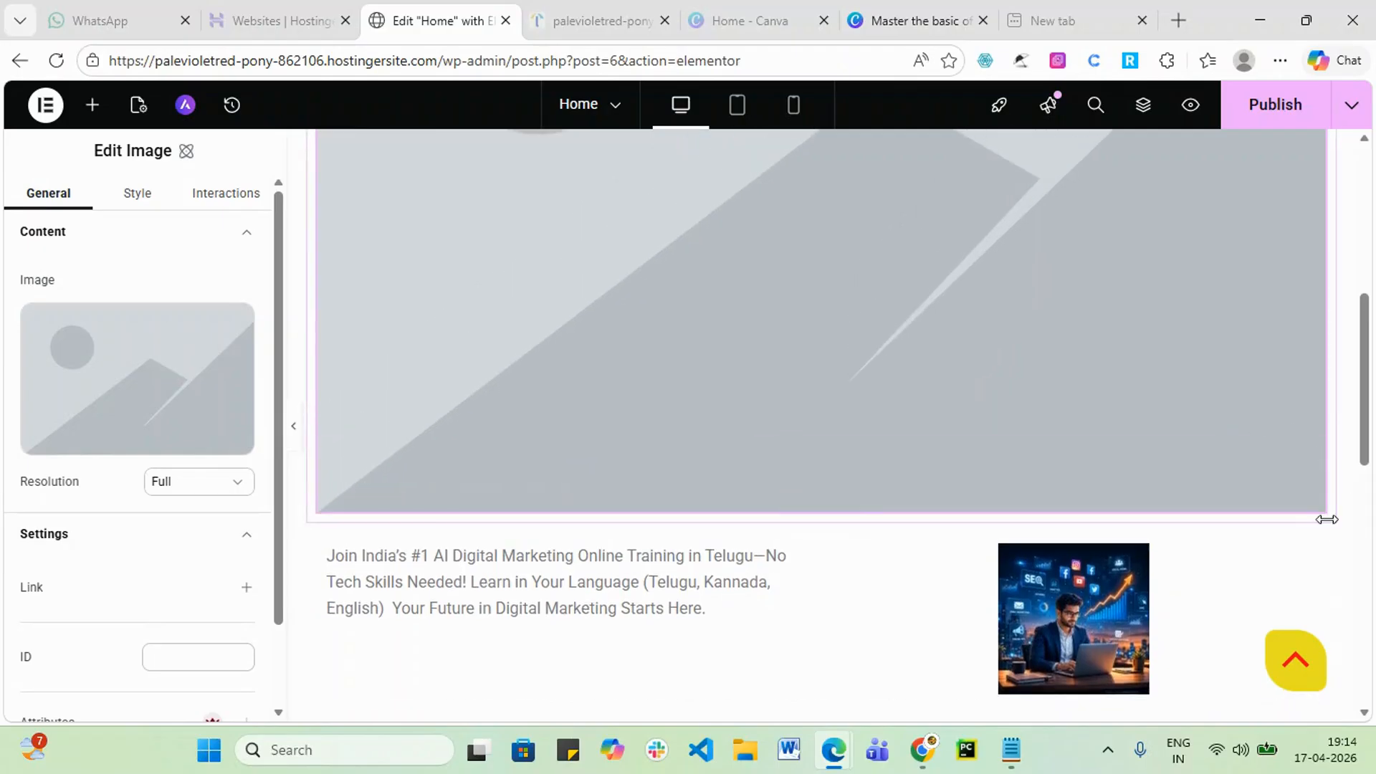
left_click(1326, 521)
left_click(1327, 471)
scroll(1291, 440, "up", 5)
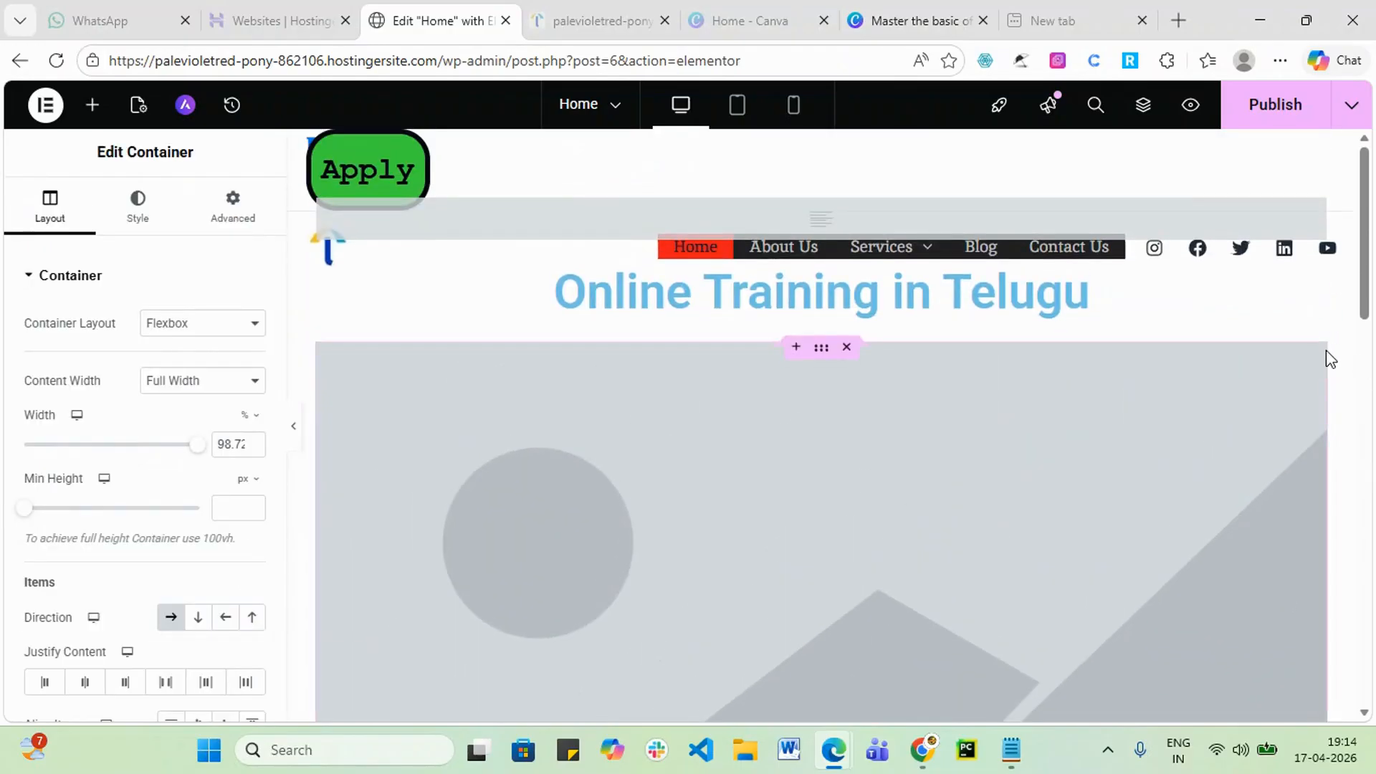
left_click_drag(1332, 348, 1348, 522)
scroll(1292, 542, "down", 9)
scroll(1276, 495, "up", 8)
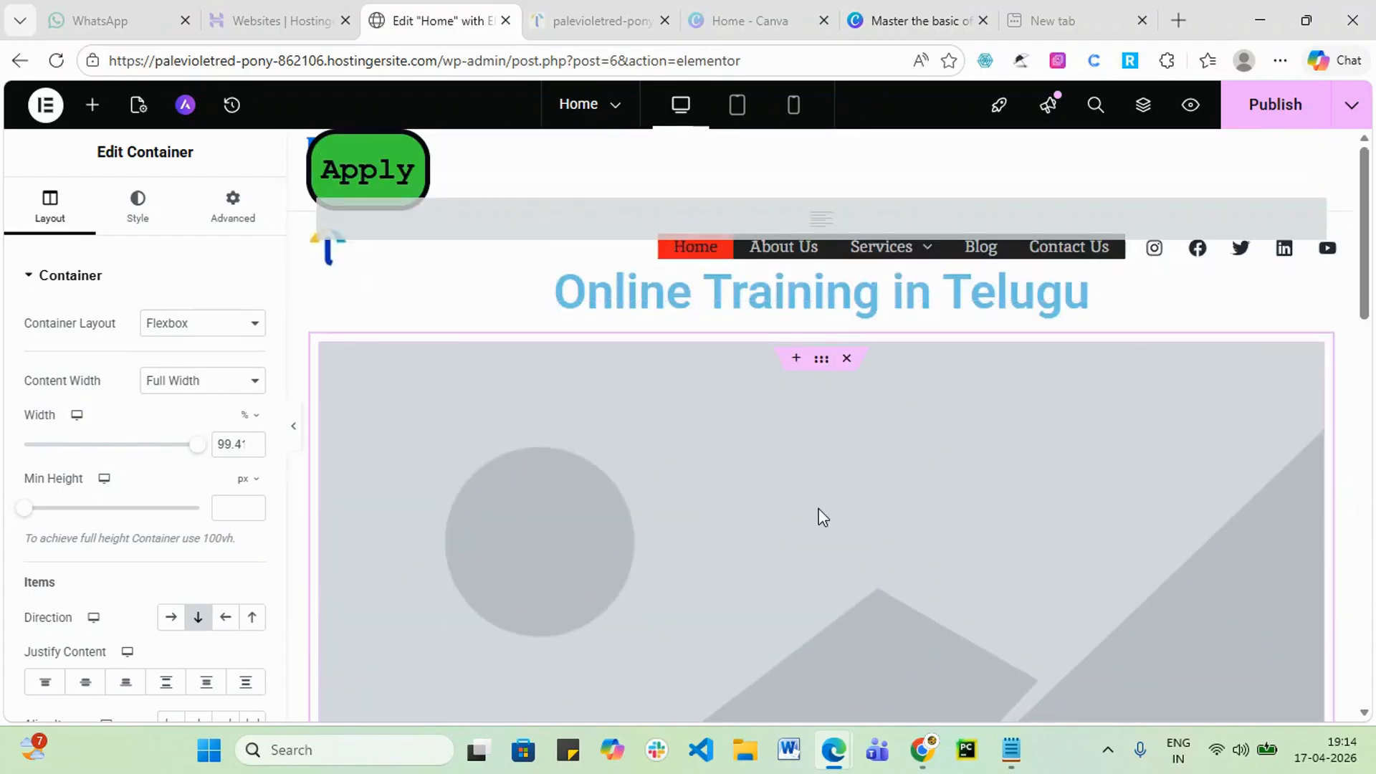
- Upload the "in Digital Advertising" image from the Downloads folder for the placeholder image below the heading
left_click(797, 533)
mouse_move(109, 424)
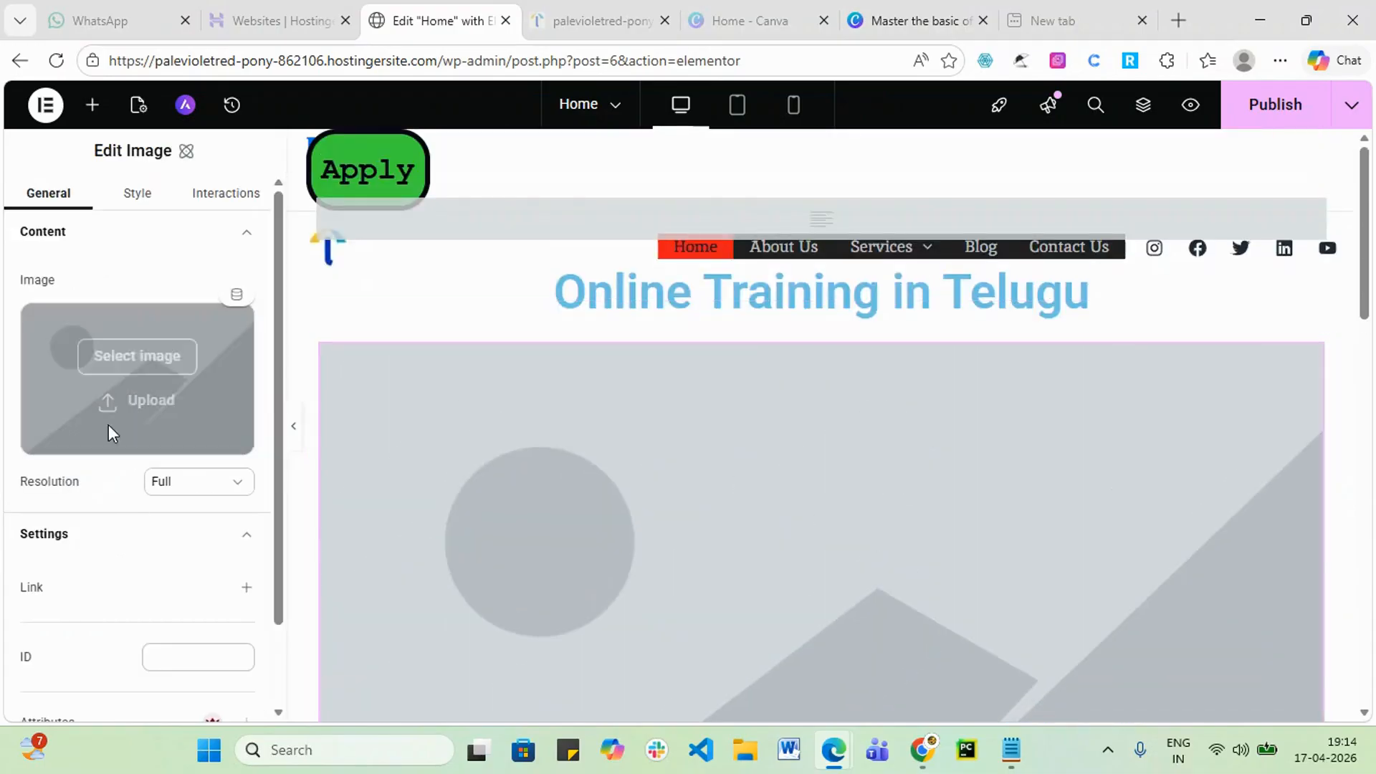
left_click(152, 403)
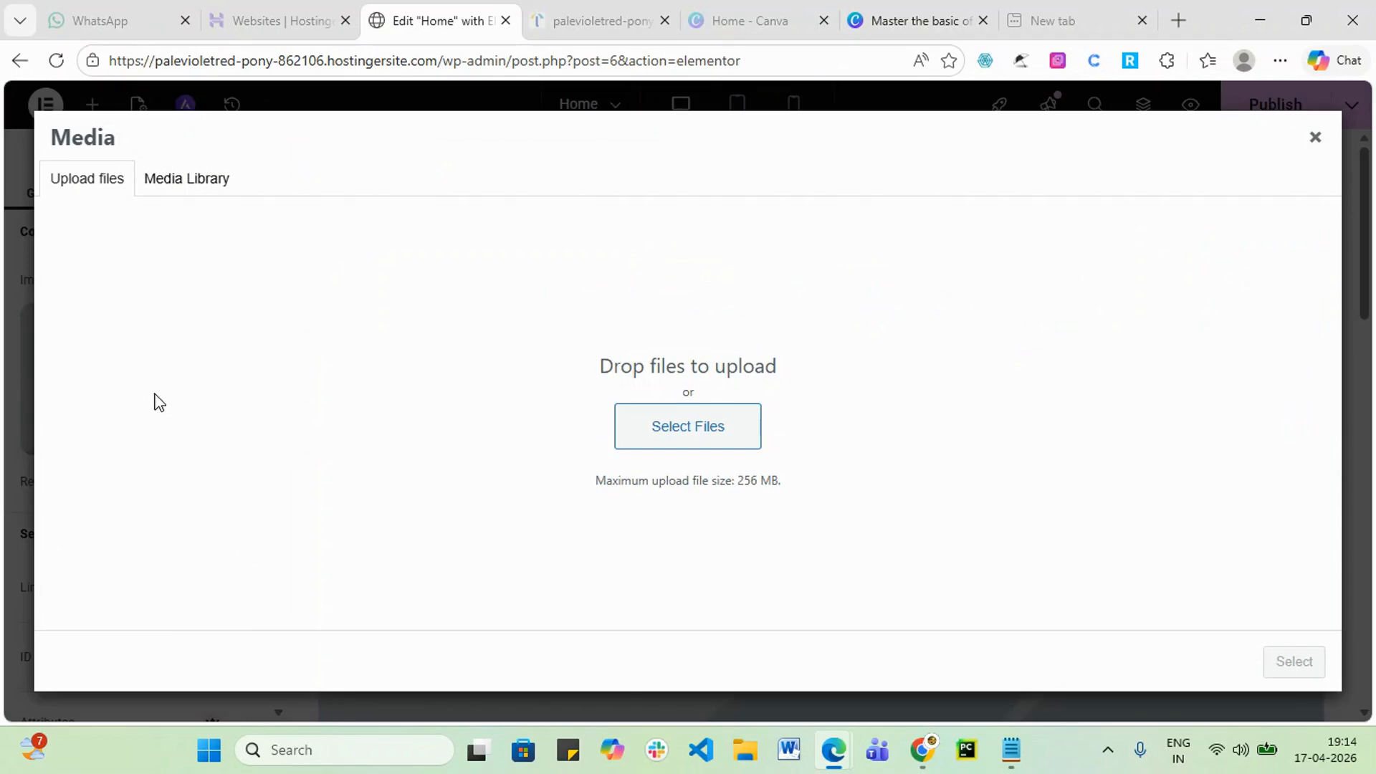
left_click(716, 435)
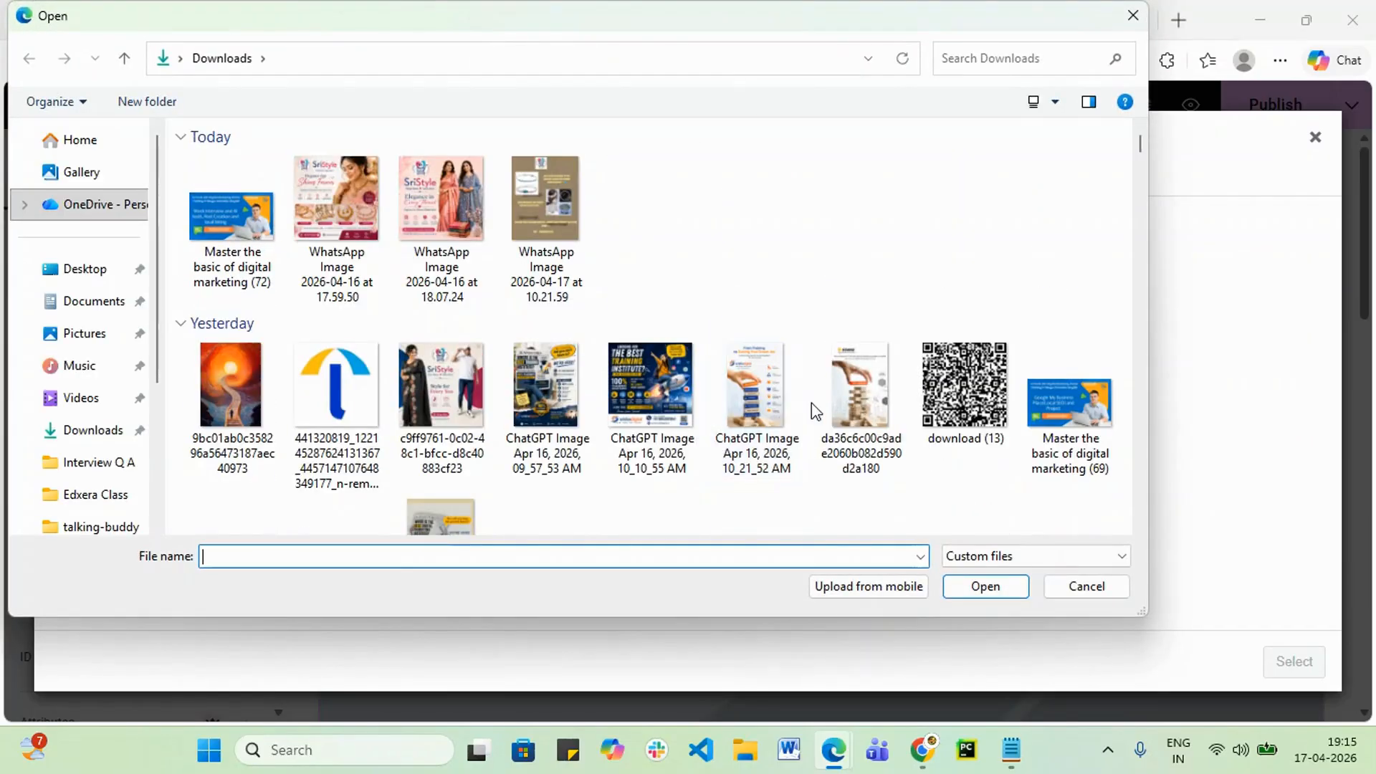
scroll(803, 423, "down", 10)
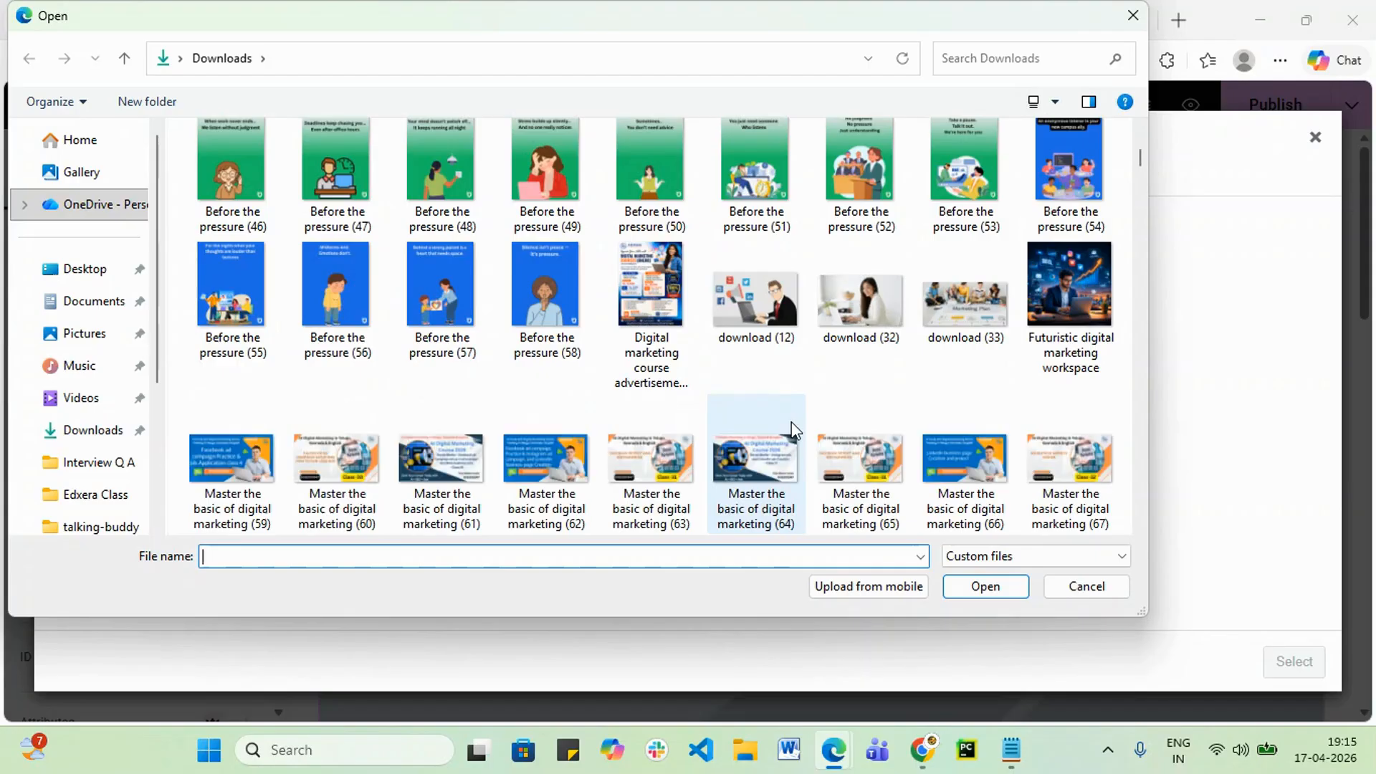
scroll(793, 430, "down", 5)
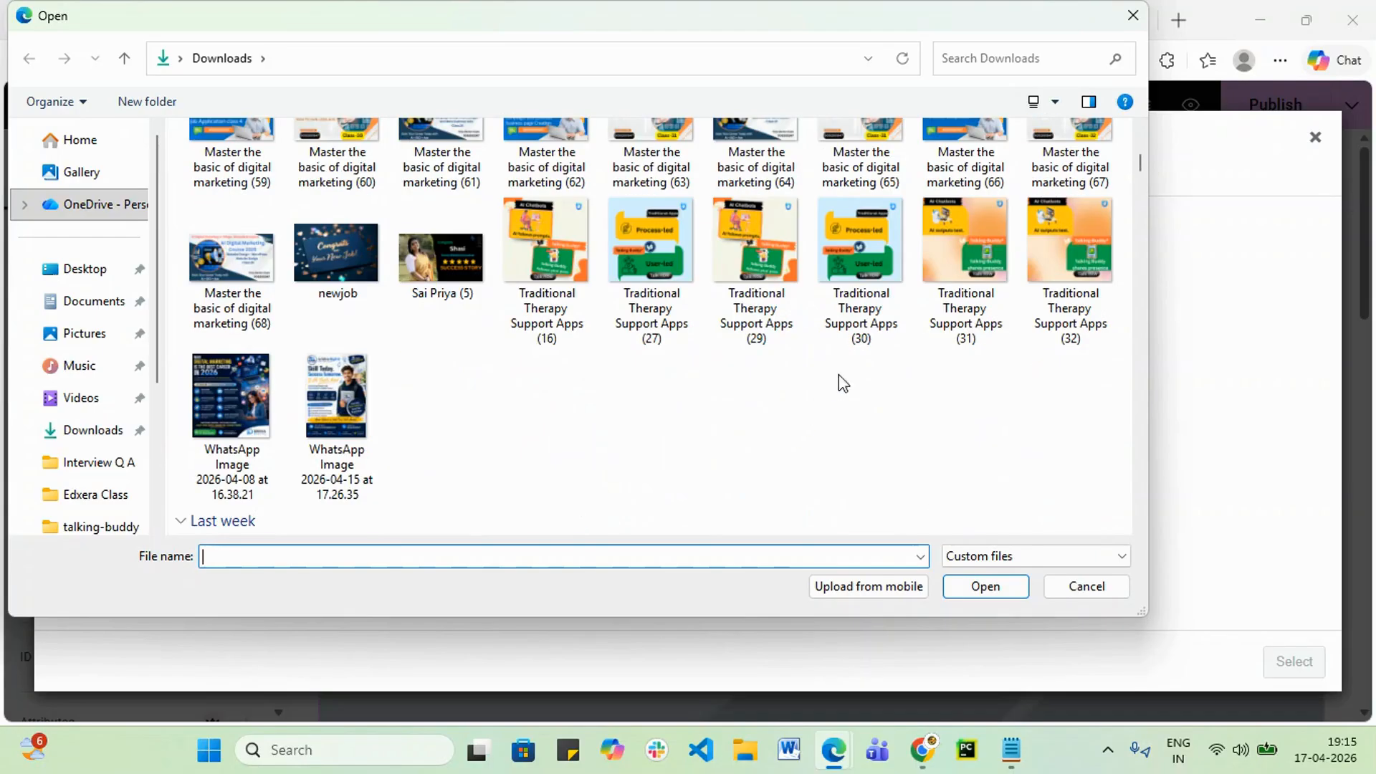
scroll(717, 430, "up", 5)
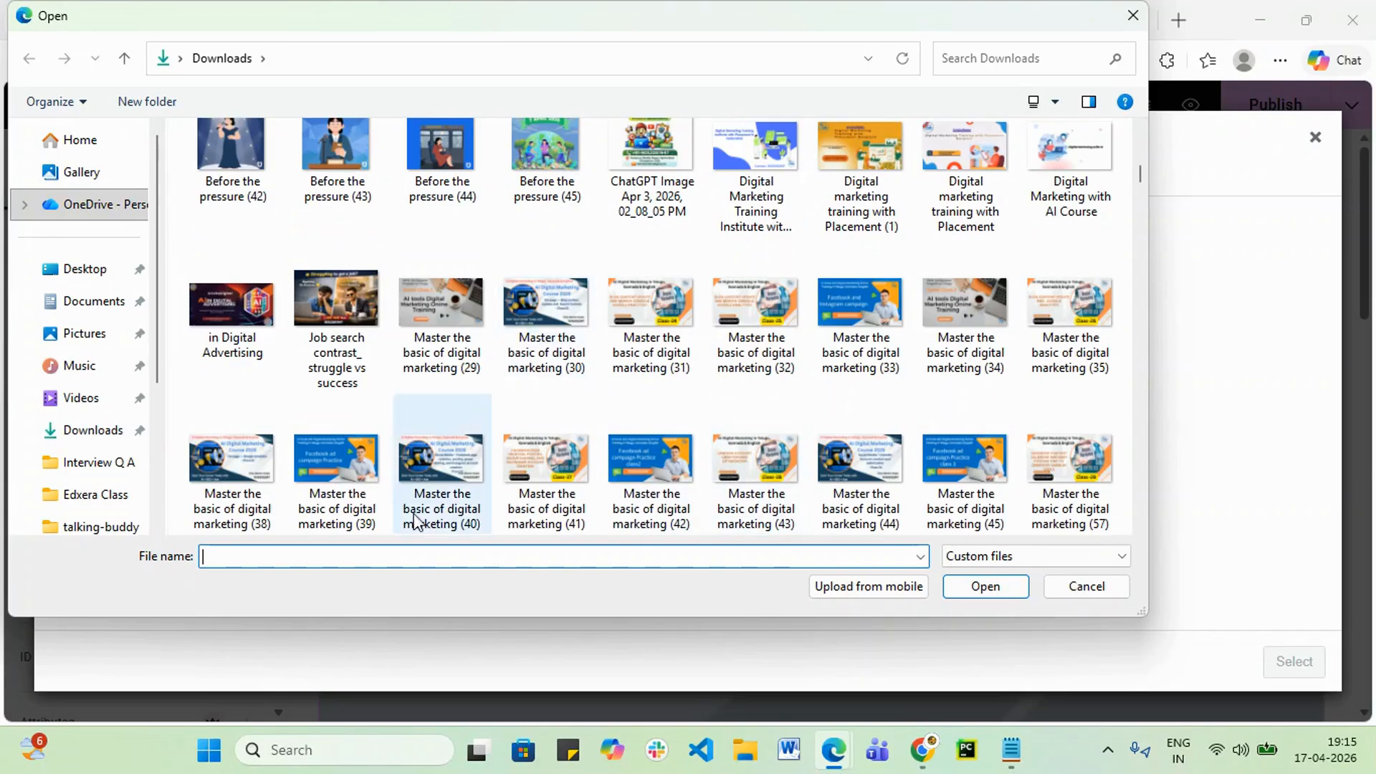
left_click(213, 295)
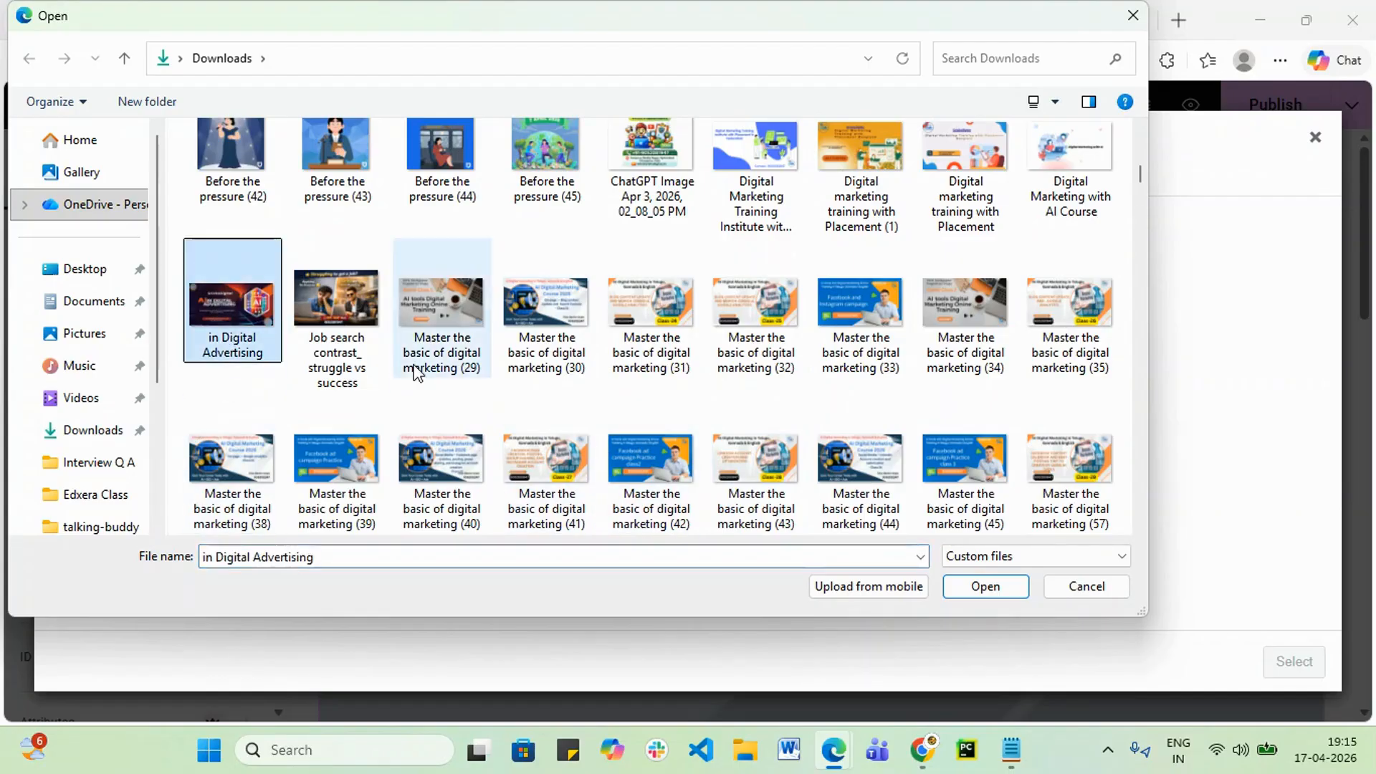
left_click(986, 586)
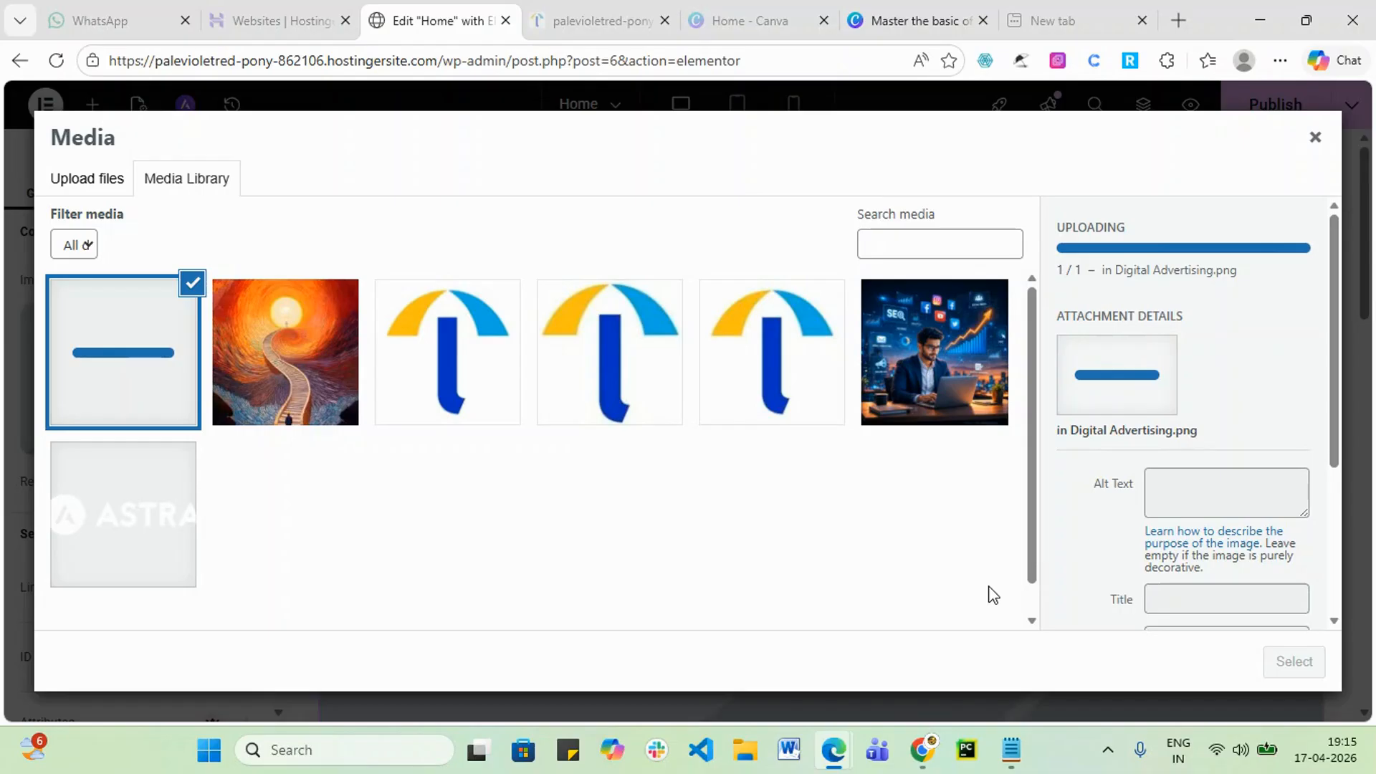
- Give the uploaded image the alt text "dm" and use it in the Image widget
left_click(1226, 496)
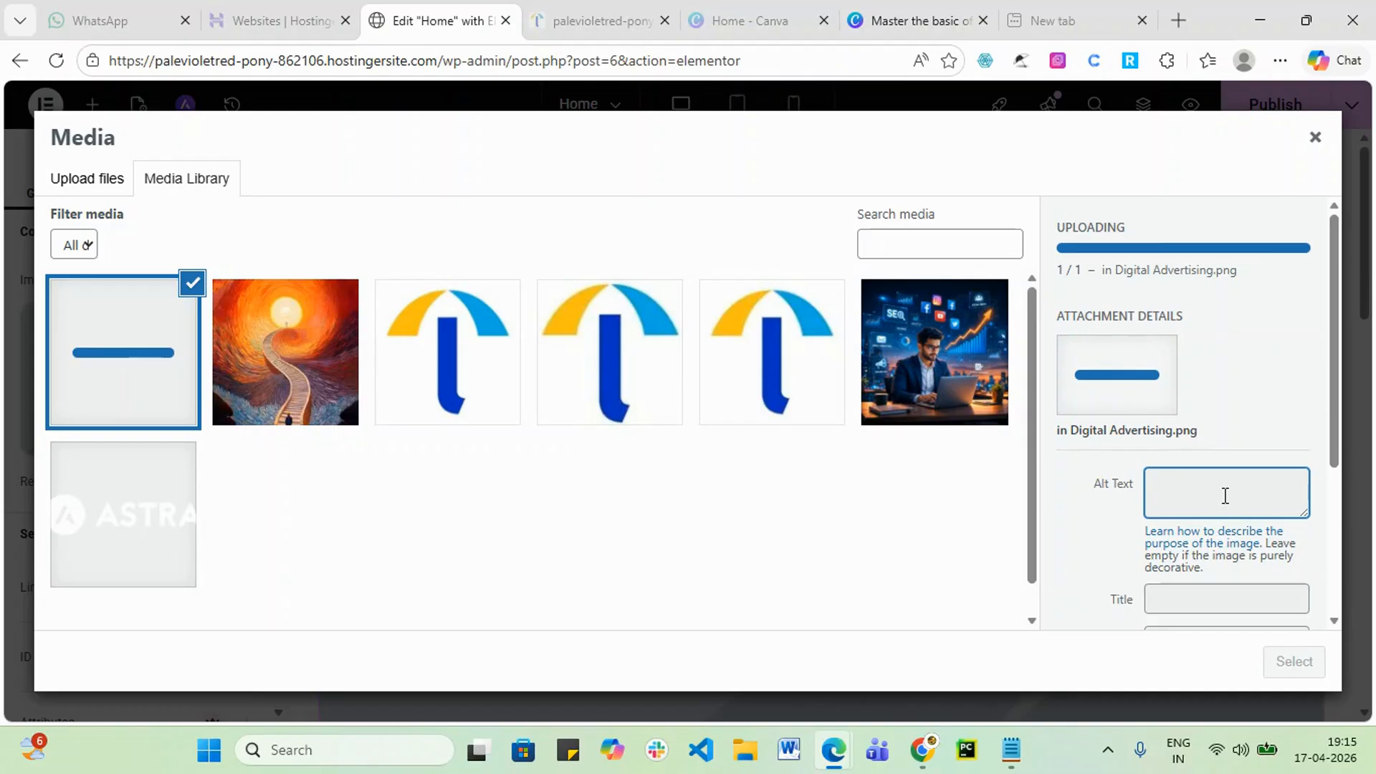
left_click(1226, 496)
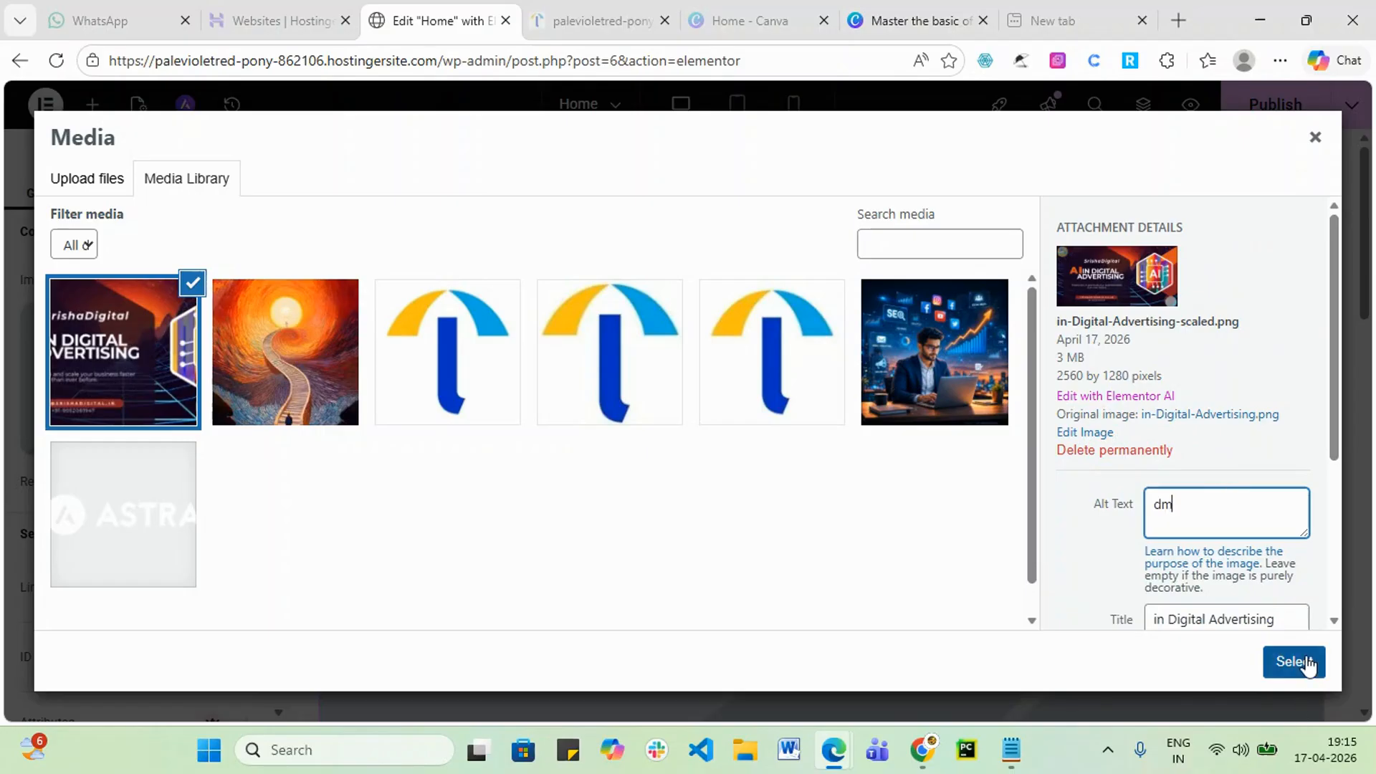
left_click(1298, 661)
- Check the banner image within the Home page layout and publish the changes
scroll(1277, 654, "down", 4)
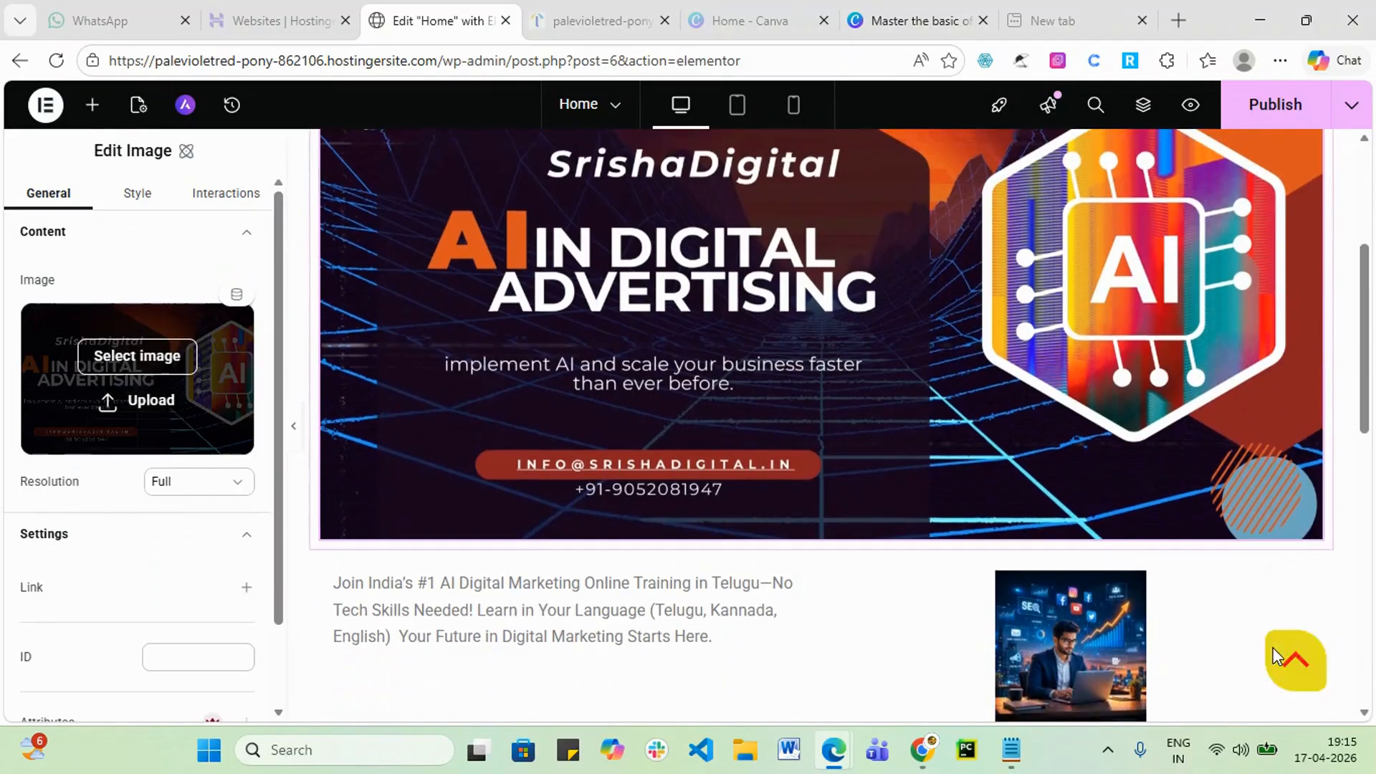
scroll(1275, 658, "up", 3)
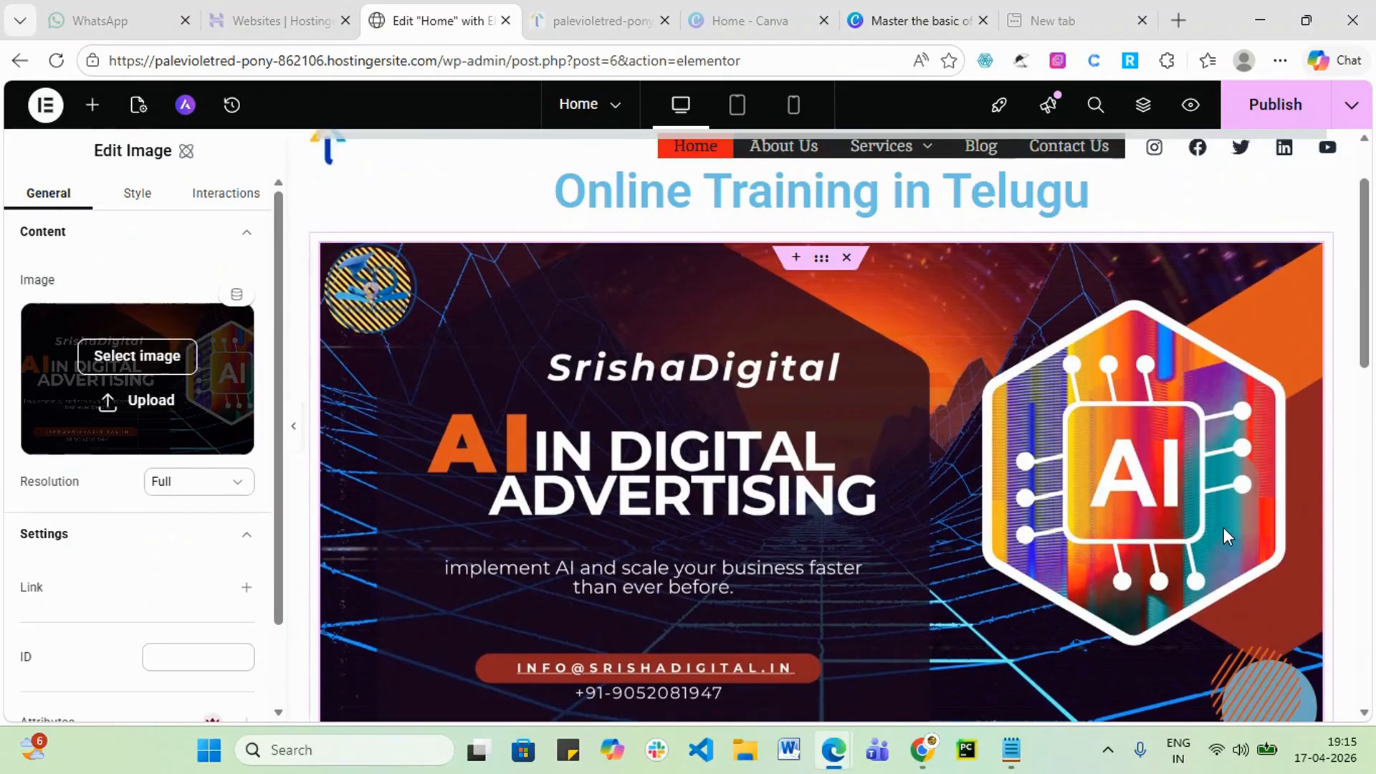
scroll(1226, 525, "down", 5)
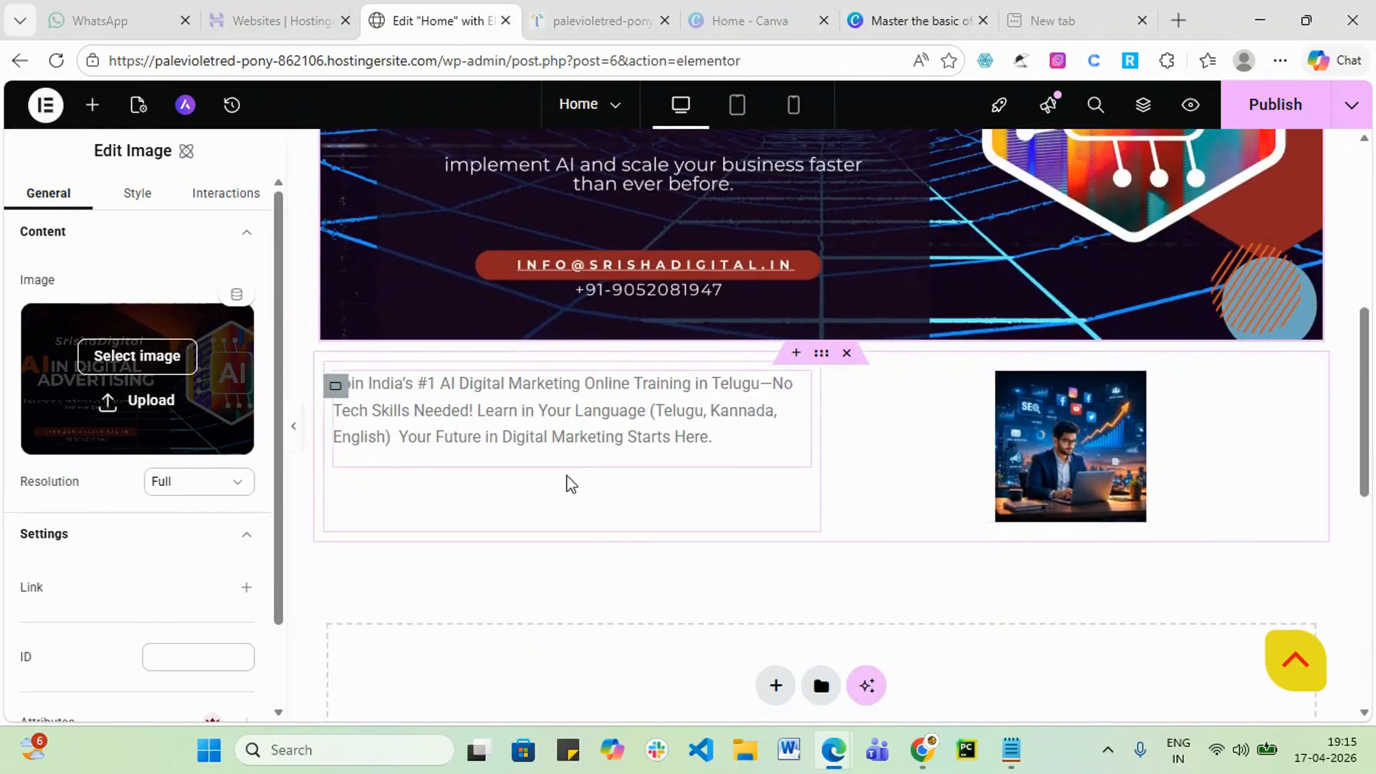
scroll(738, 582, "down", 2)
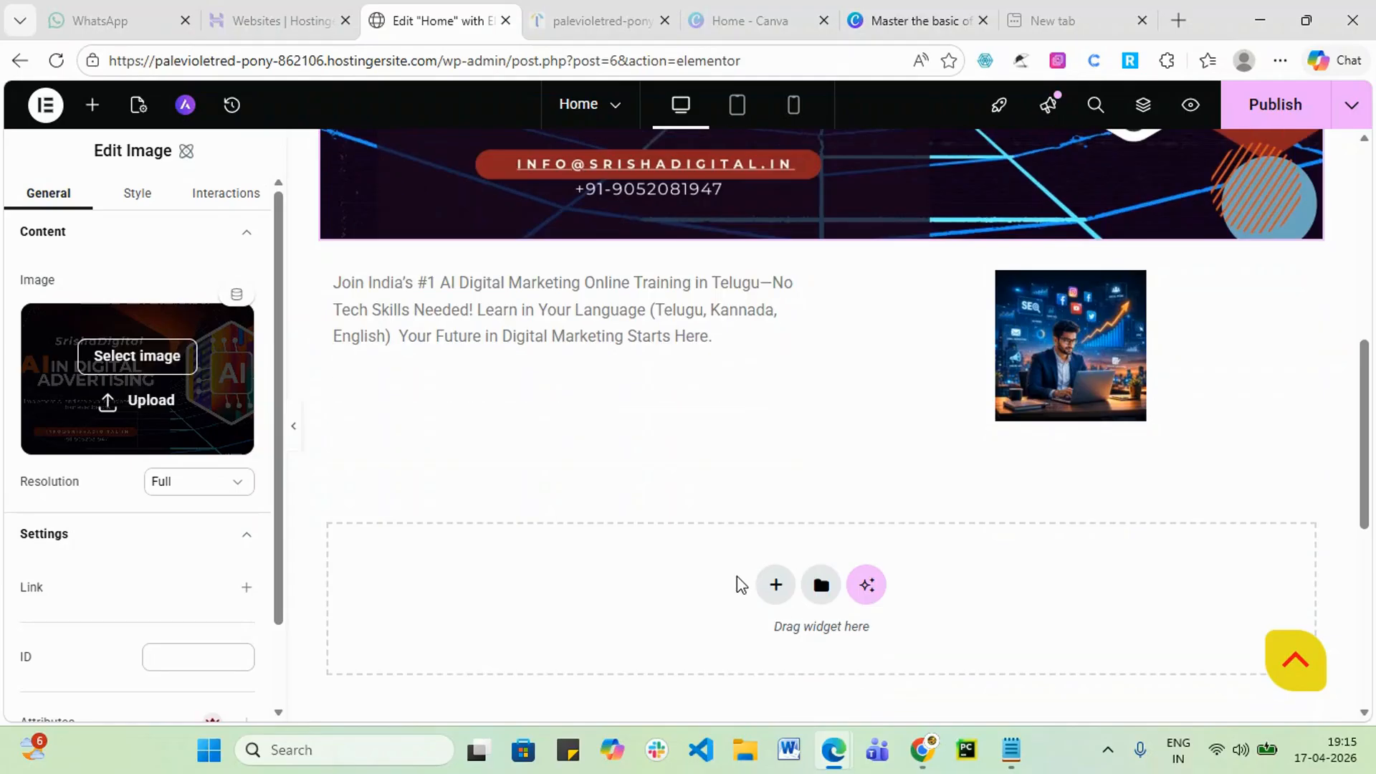
scroll(857, 367, "up", 1)
scroll(860, 374, "up", 8)
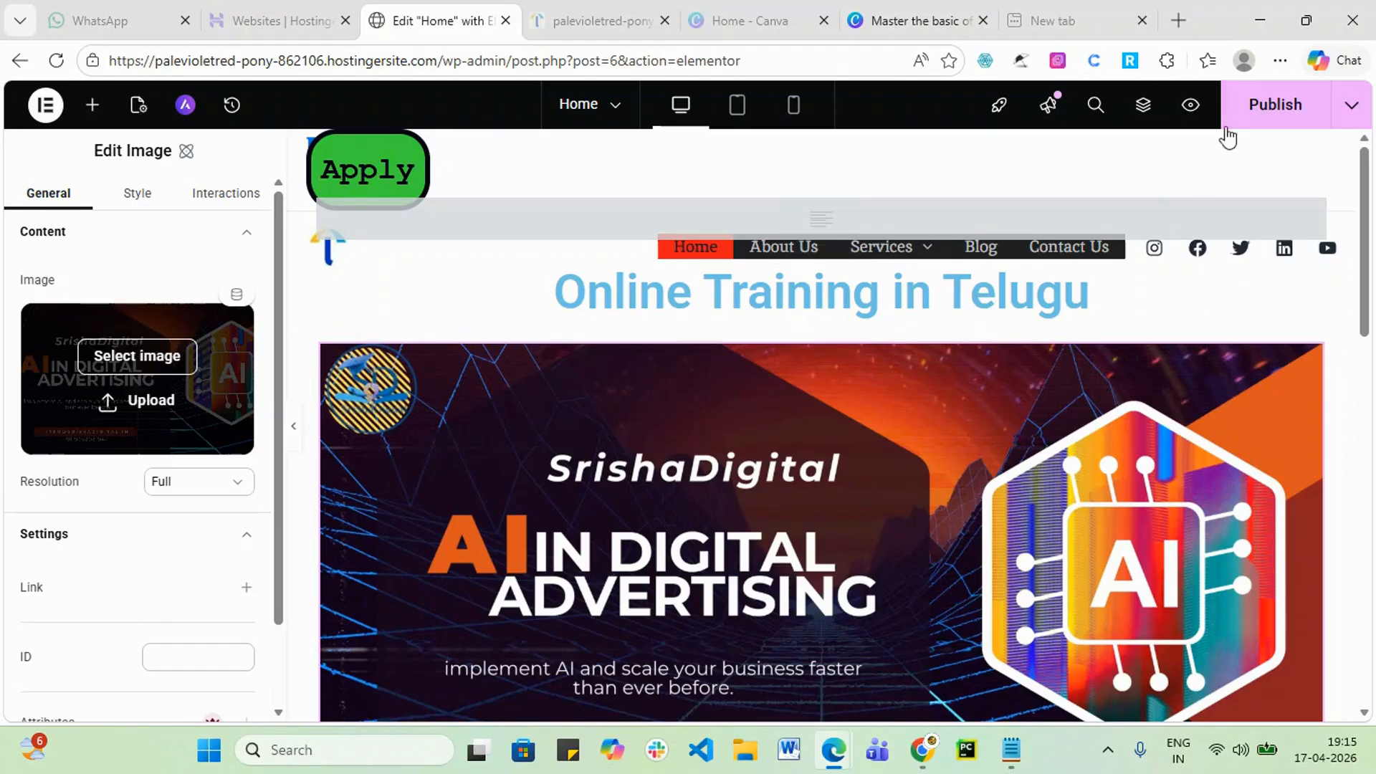
left_click(1260, 122)
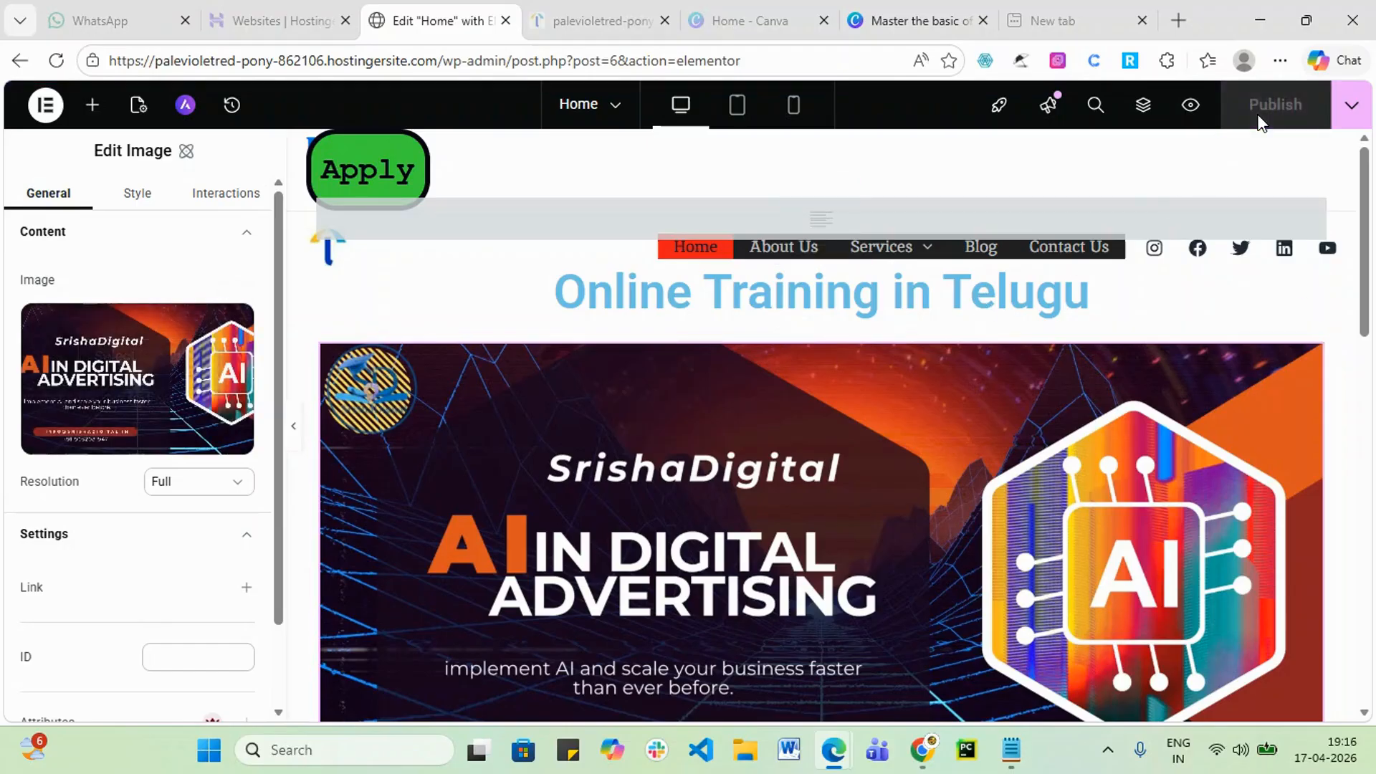
- Try deleting the empty placeholder element at the page start and the "Online Training in Telugu" heading
left_click_drag(459, 203, 495, 161)
left_click(849, 214)
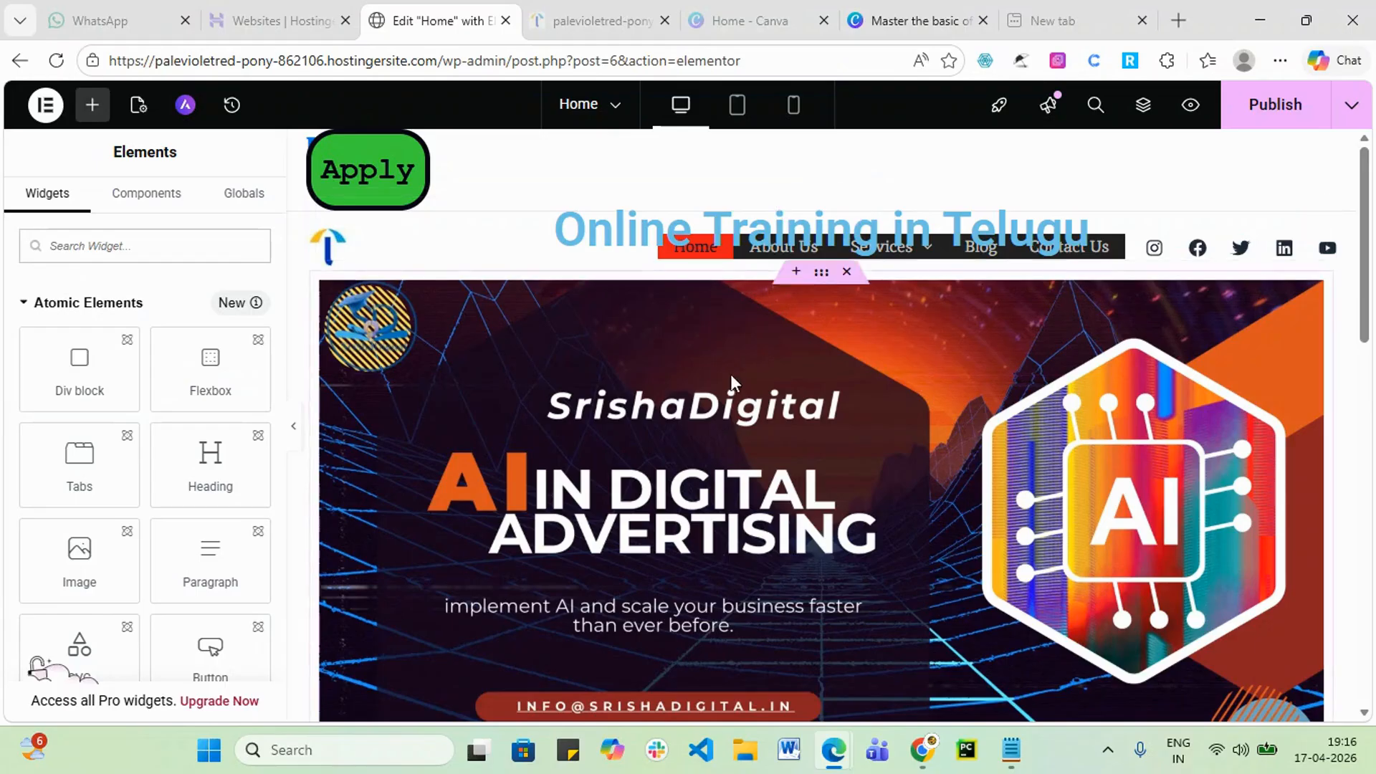
left_click_drag(491, 235, 587, 187)
left_click_drag(822, 213, 819, 281)
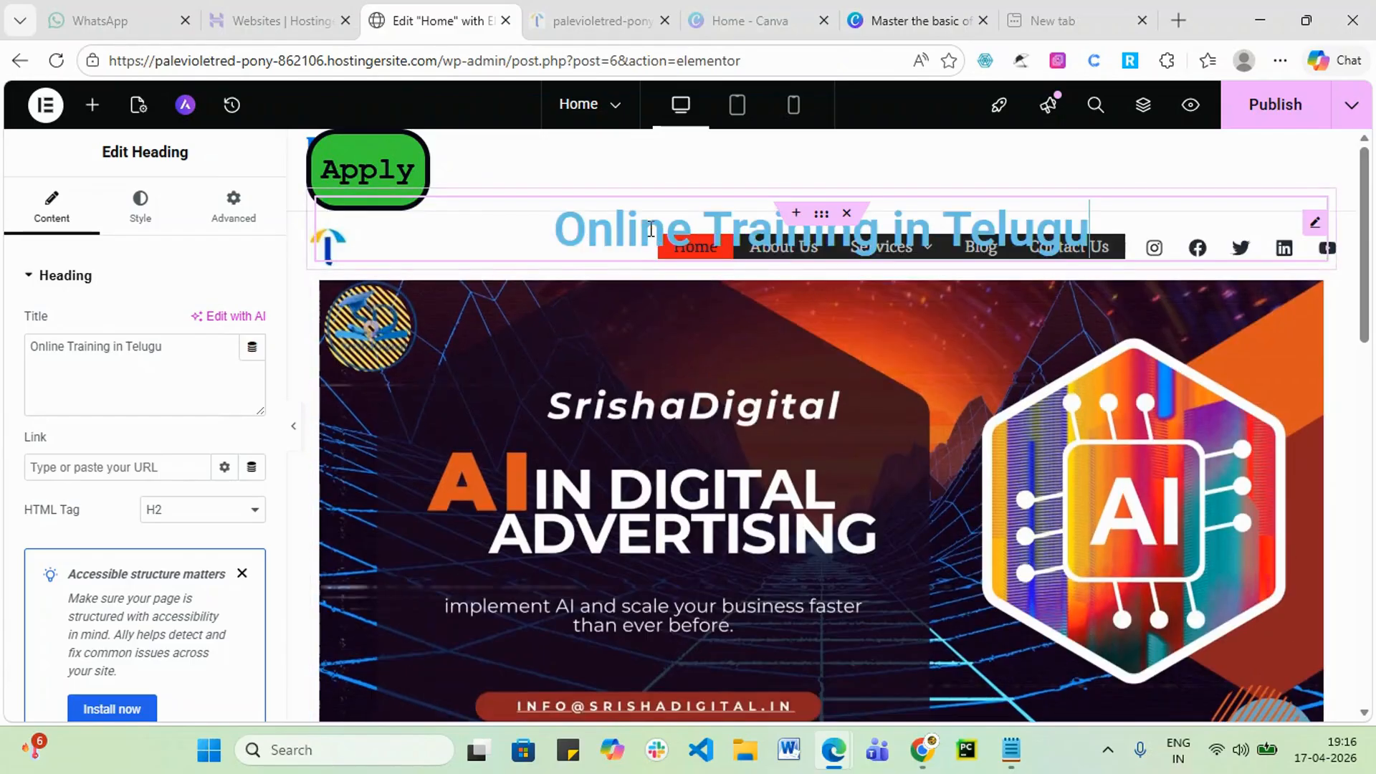
left_click(847, 213)
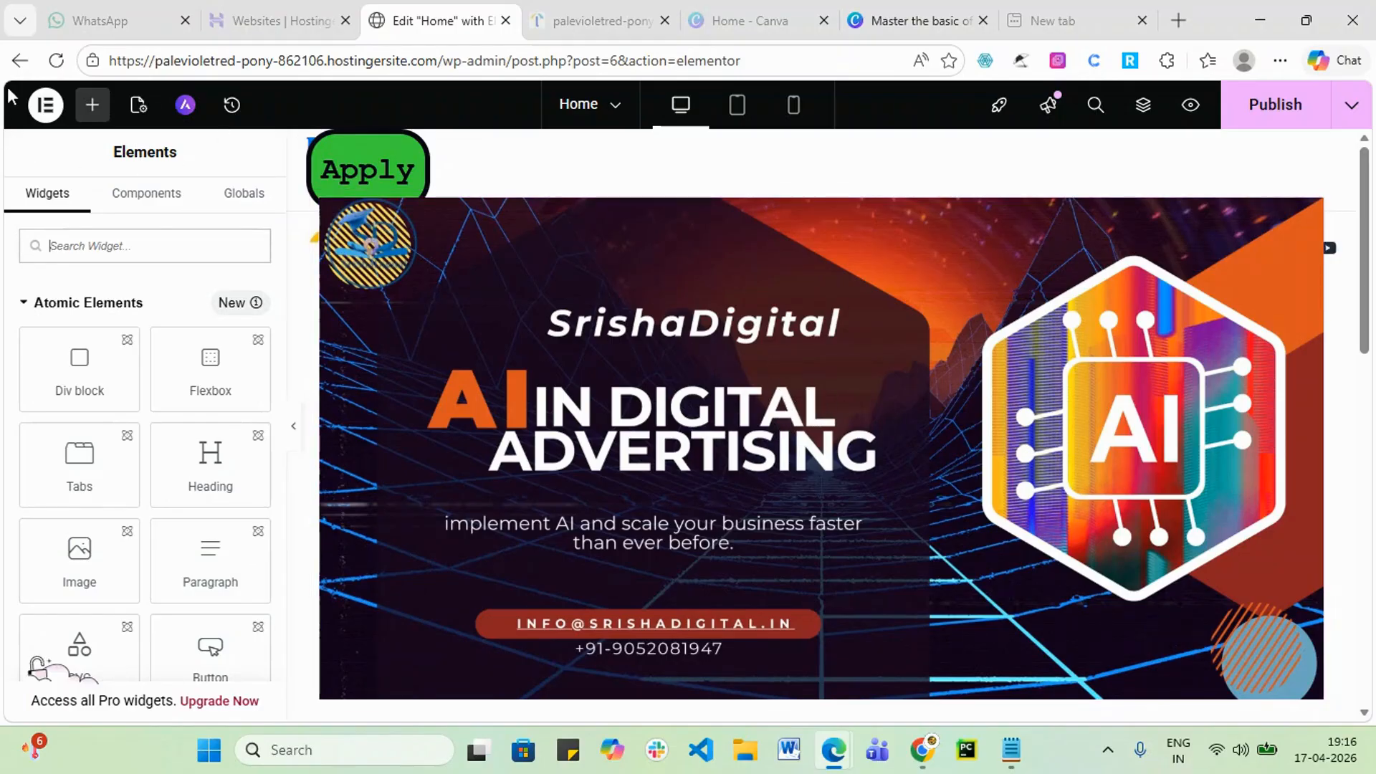
- Leave the editor without saving the deletions and reopen the Home page with Elementor
left_click(20, 60)
left_click(798, 204)
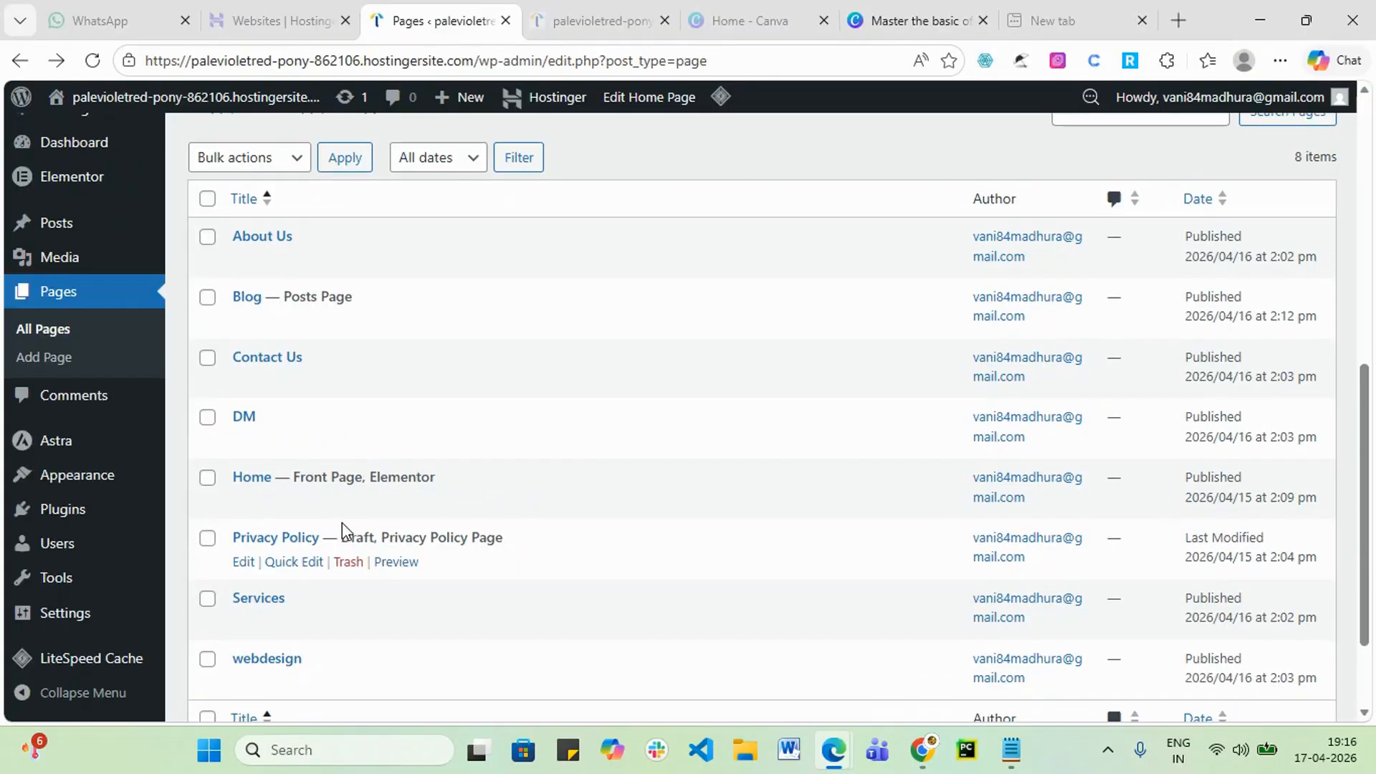
left_click(484, 504)
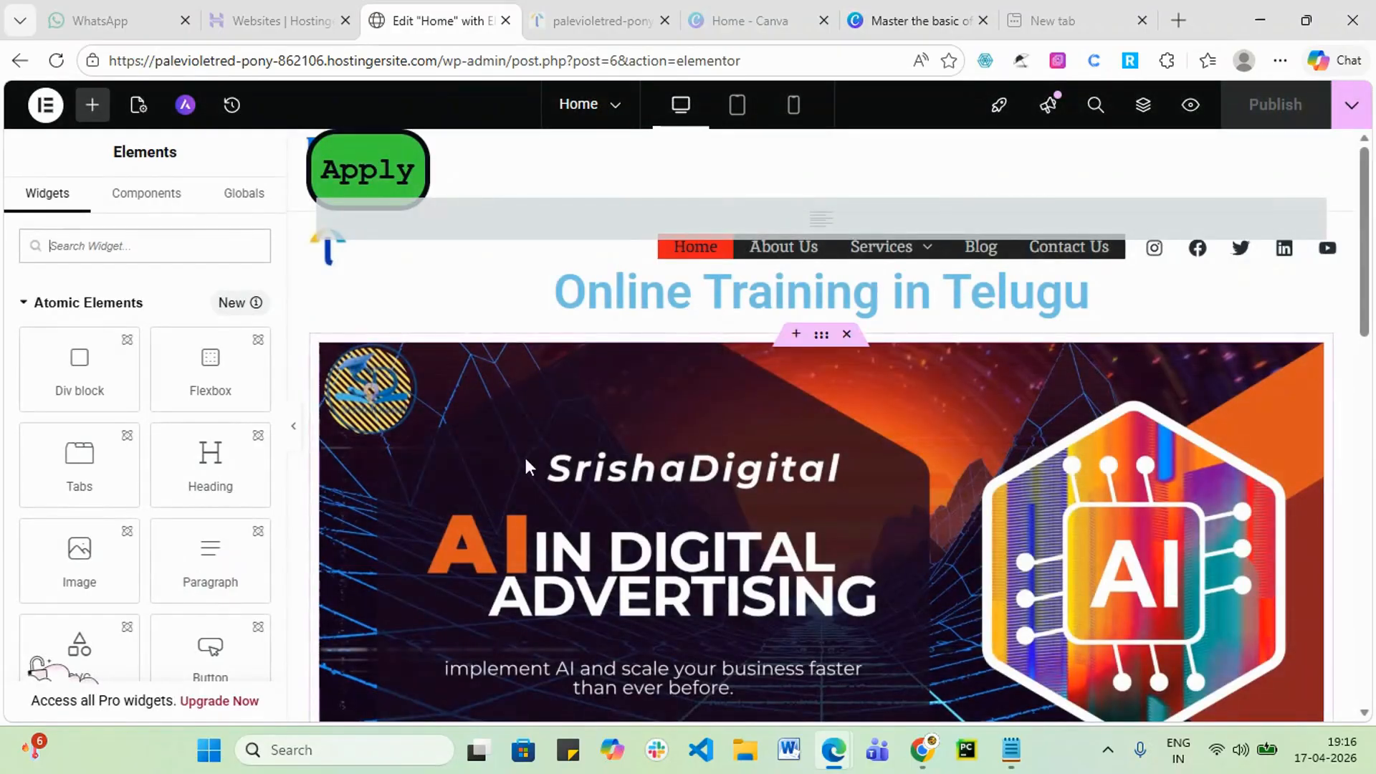
- Add a single-column Flexbox container with downward direction below the text-and-image section
scroll(537, 473, "down", 8)
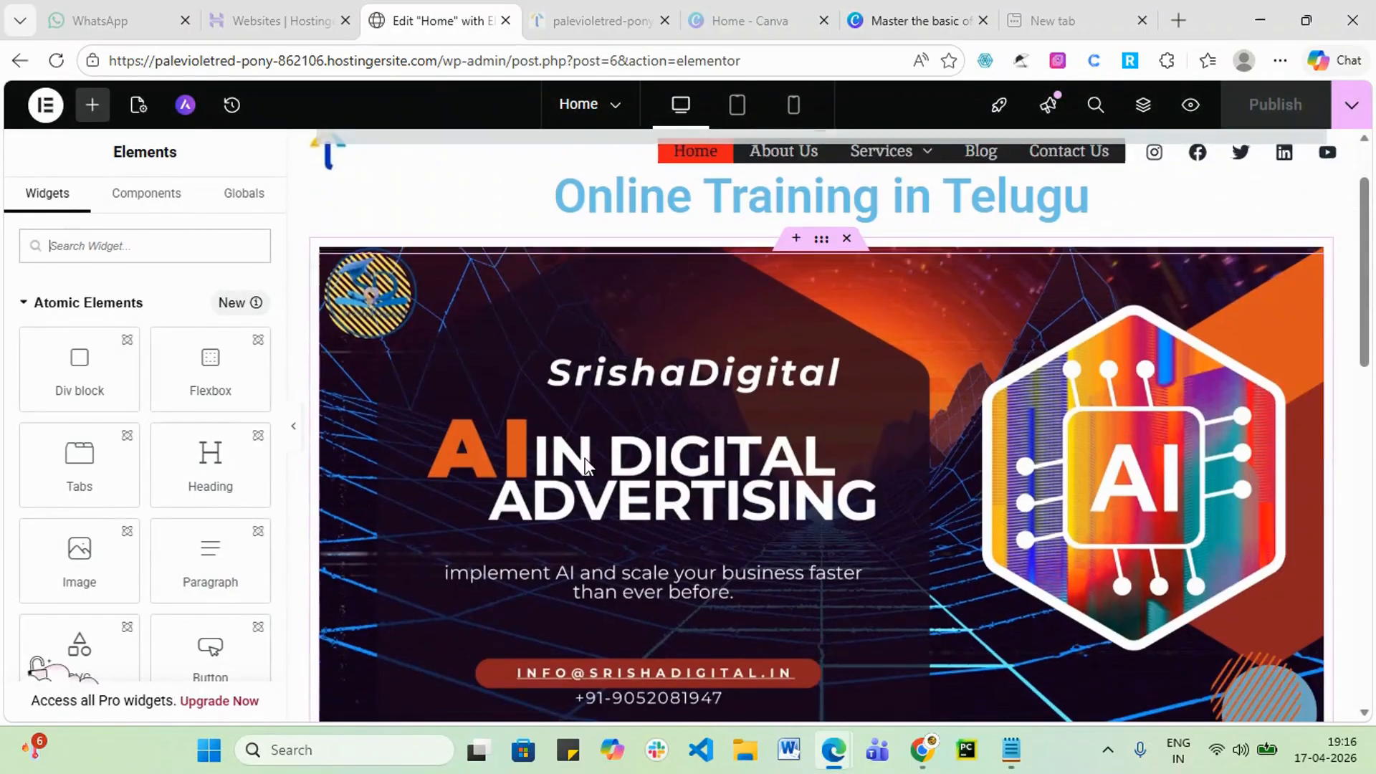
scroll(667, 508, "down", 2)
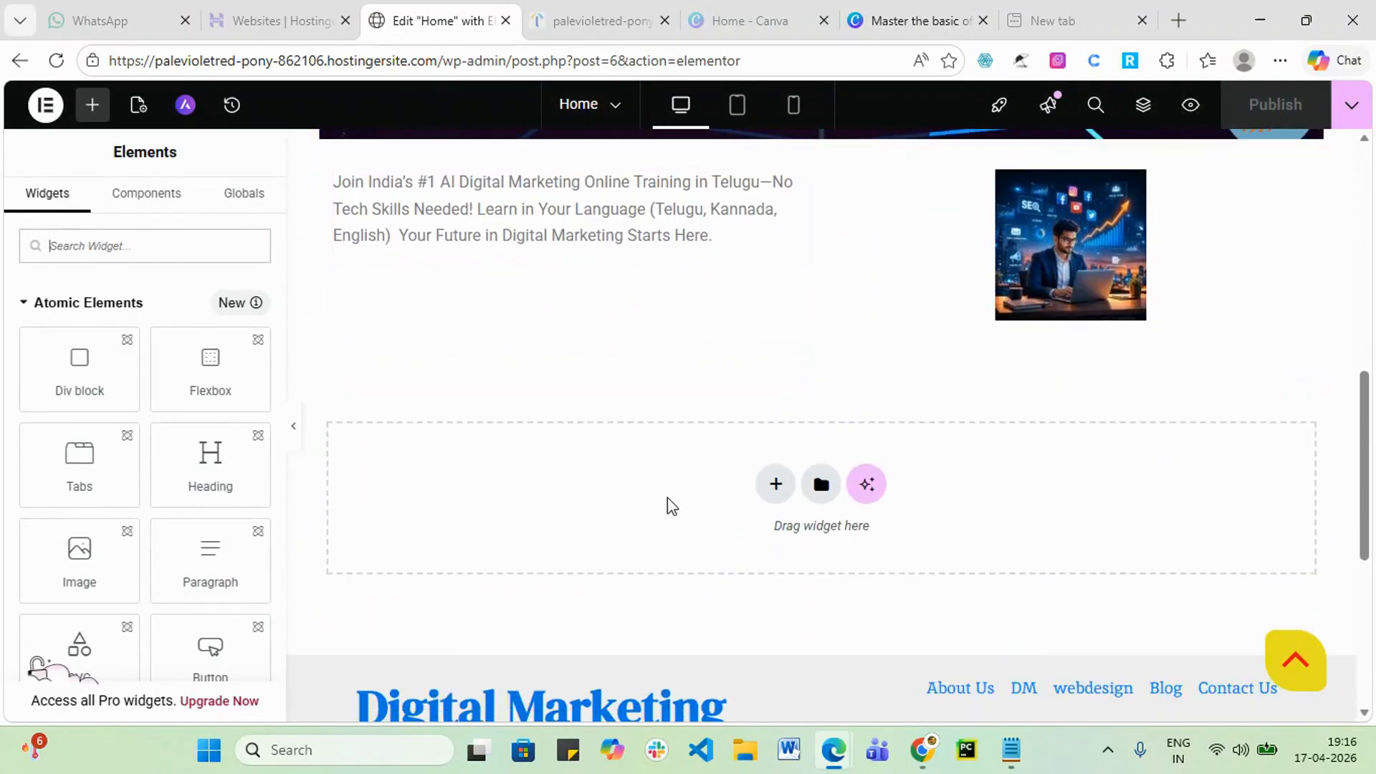
scroll(667, 384, "up", 2)
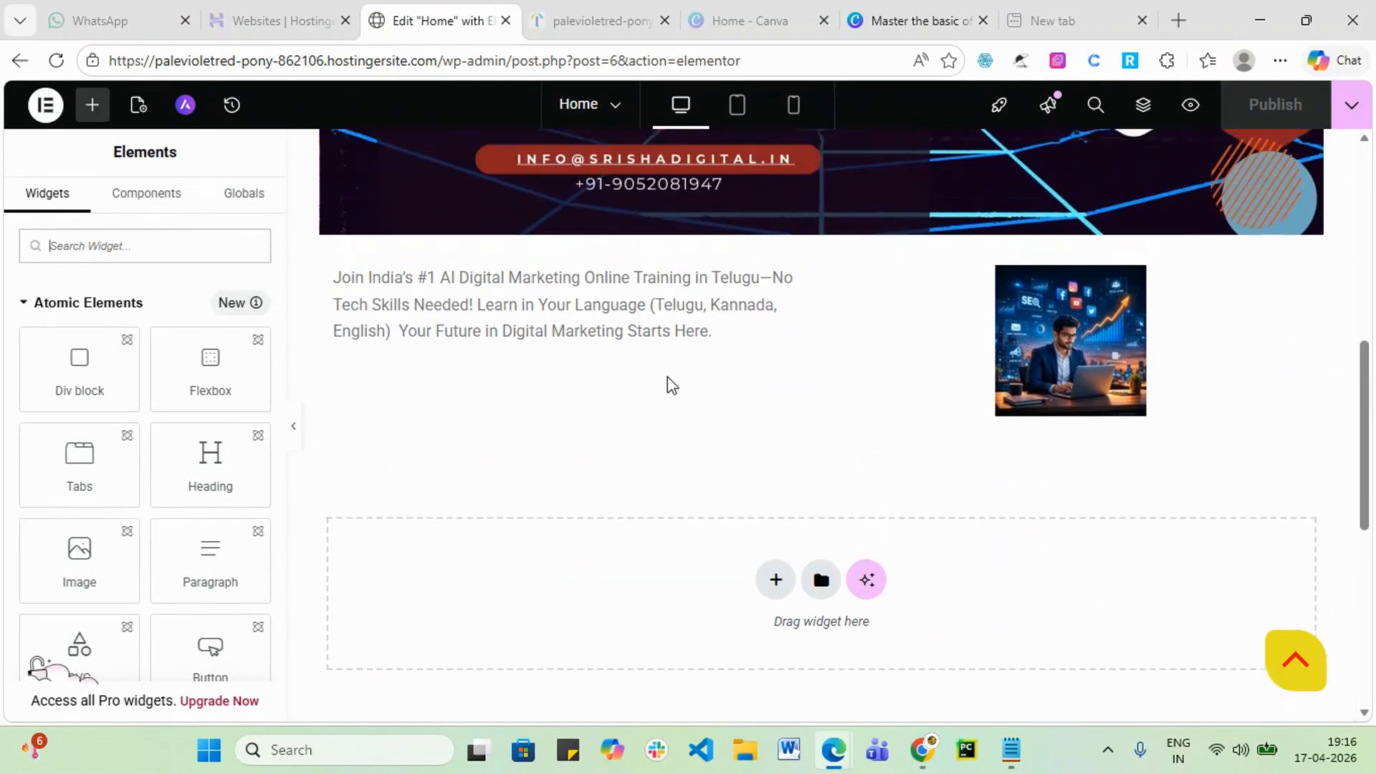
left_click(778, 586)
scroll(740, 482, "down", 2)
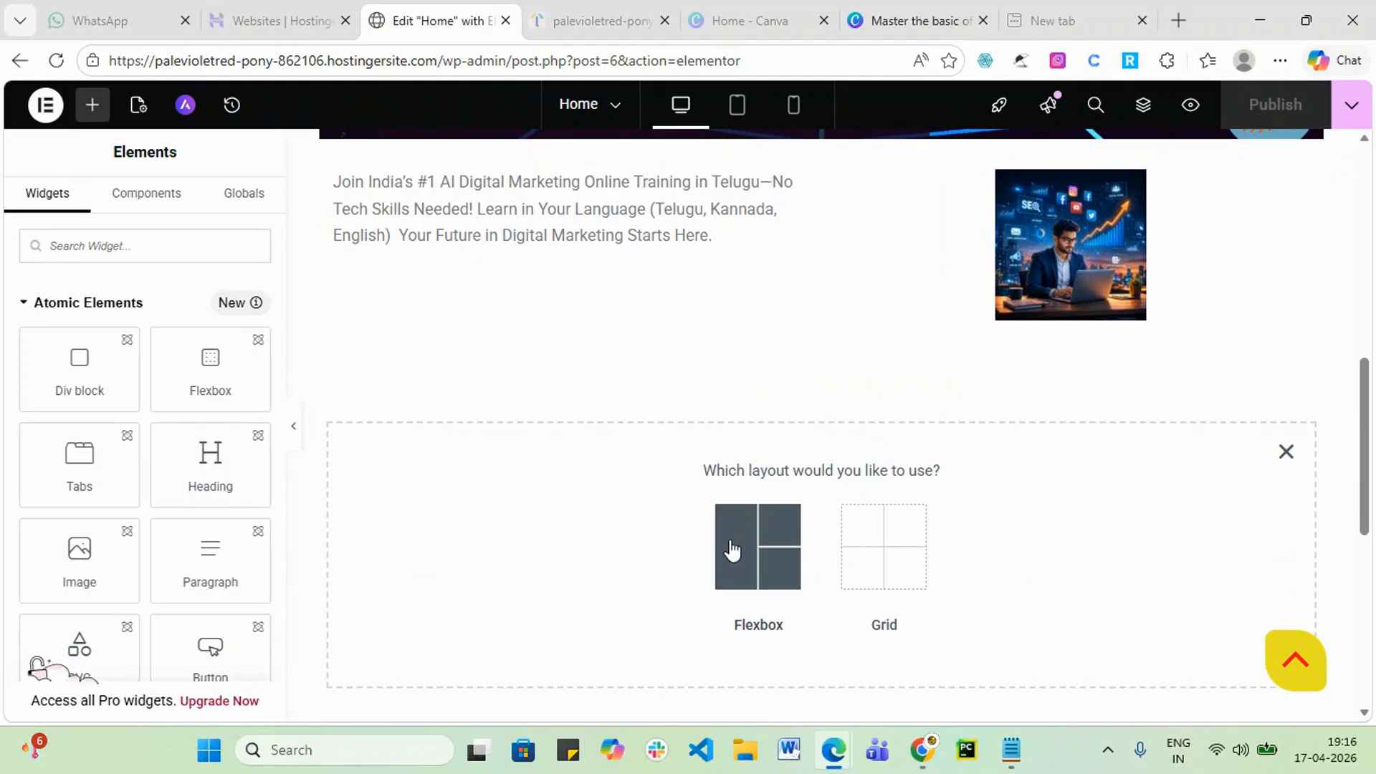
left_click(732, 549)
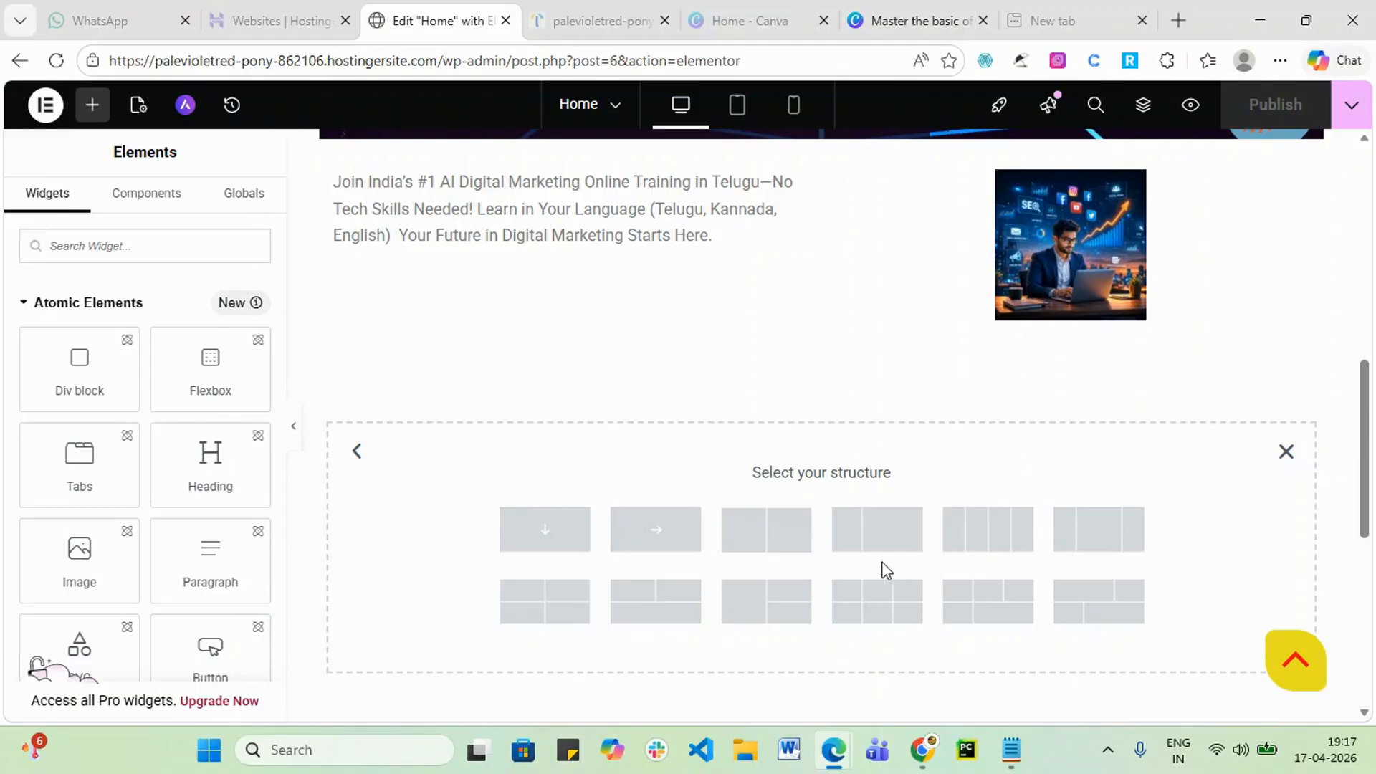
scroll(153, 608, "down", 3)
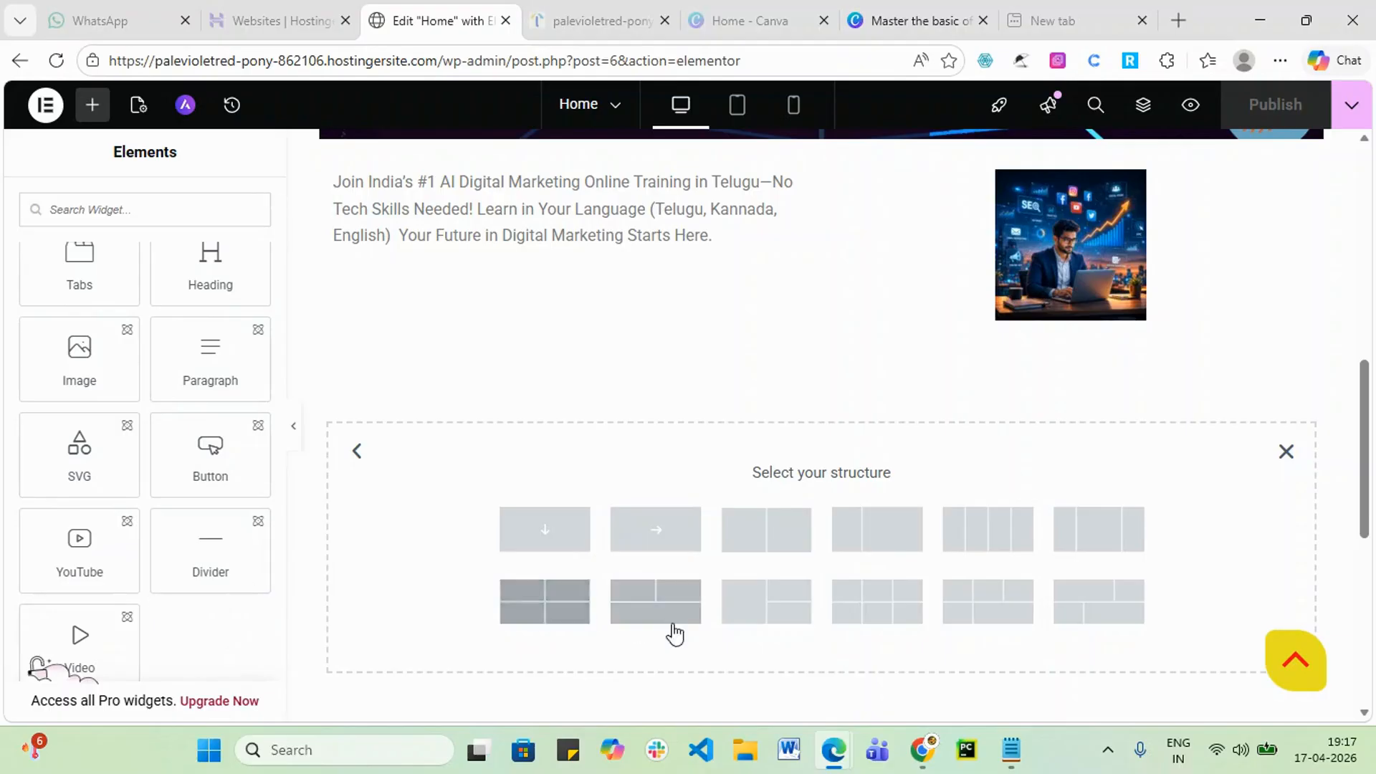
left_click(553, 542)
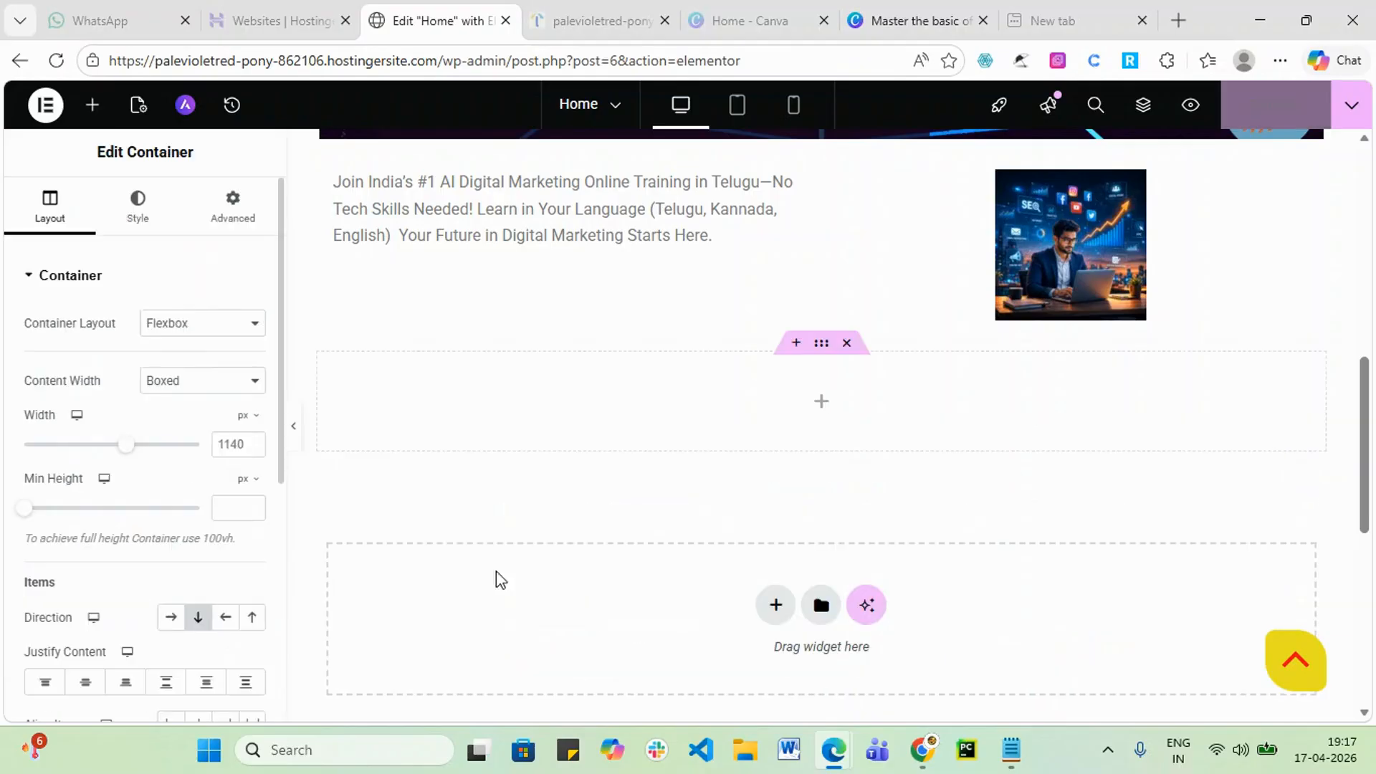
- Add an Image Carousel widget to the empty container below the text-and-image section
left_click(823, 411)
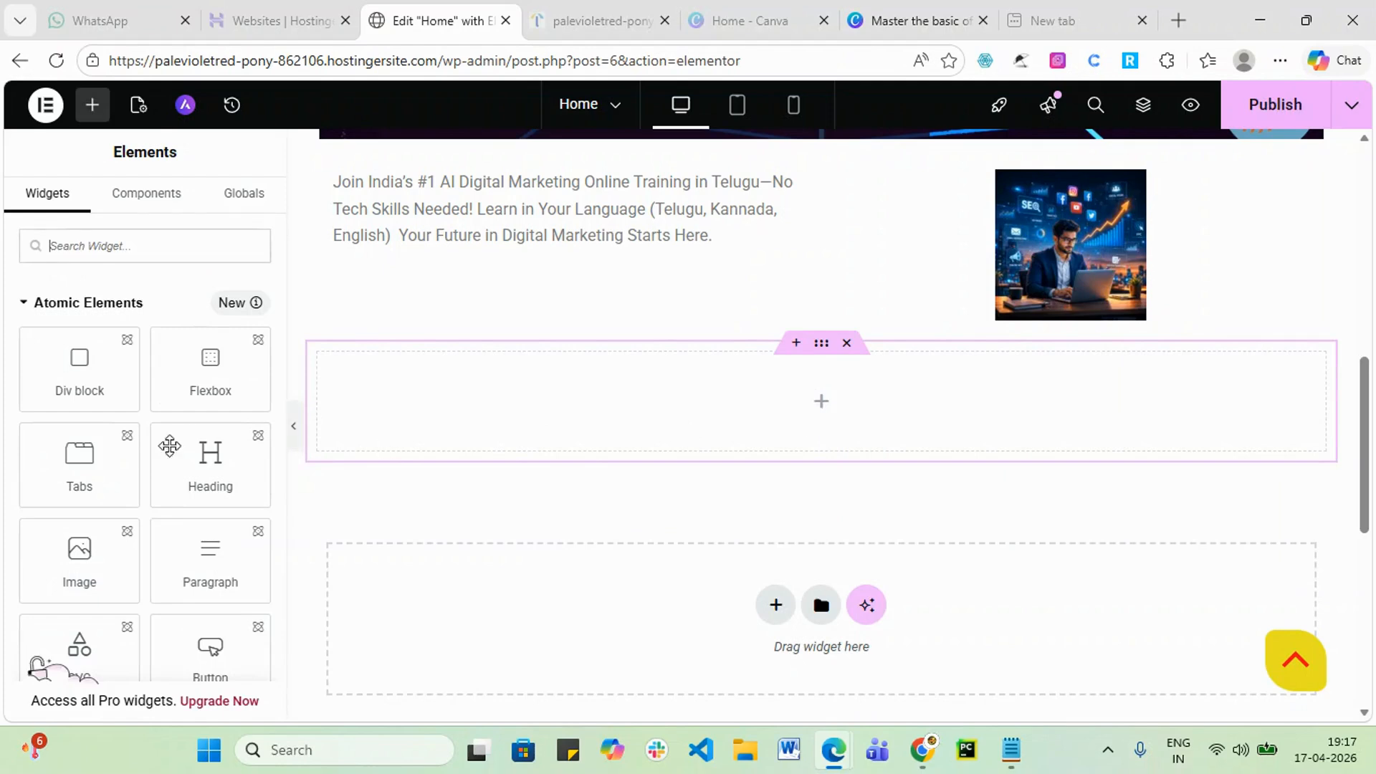
scroll(43, 552, "down", 5)
scroll(90, 548, "down", 4)
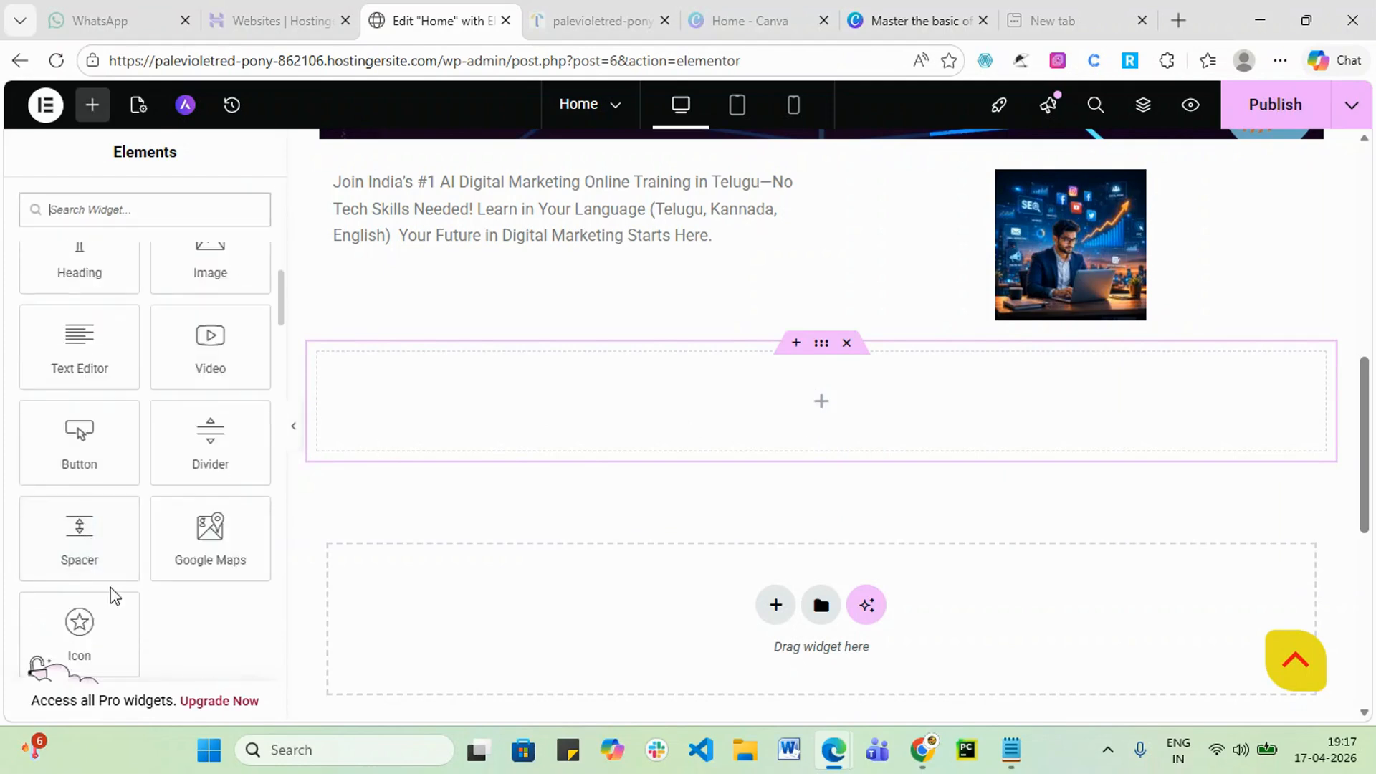
scroll(136, 553, "up", 2)
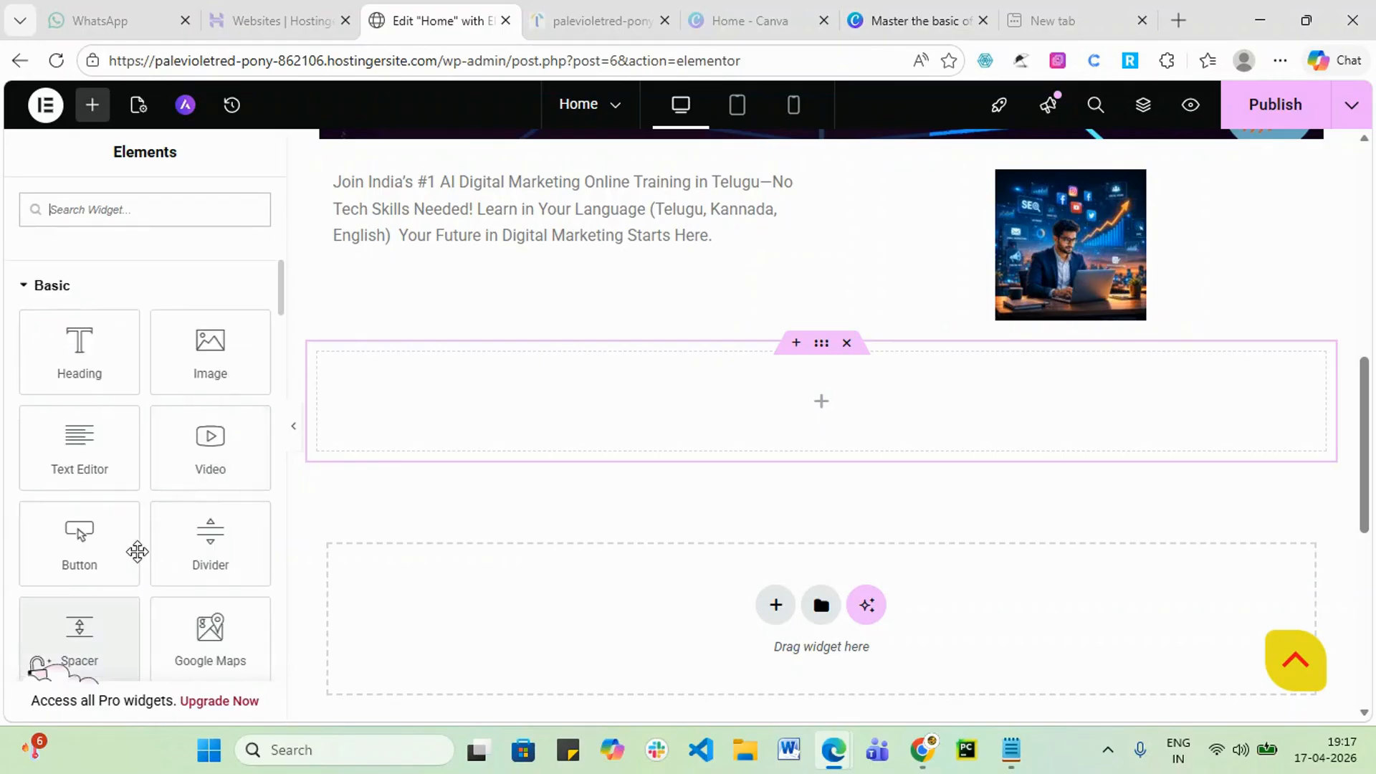
scroll(153, 538, "down", 5)
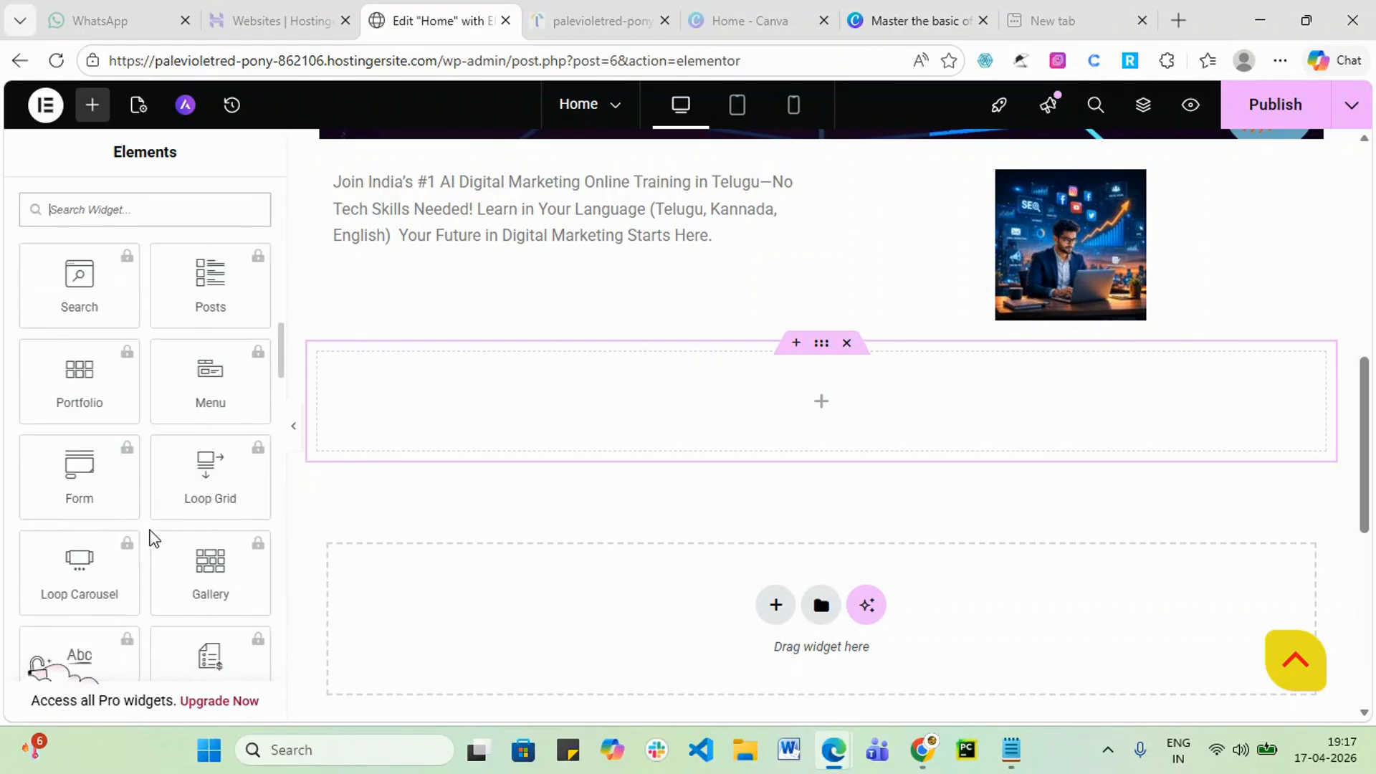
scroll(153, 538, "down", 8)
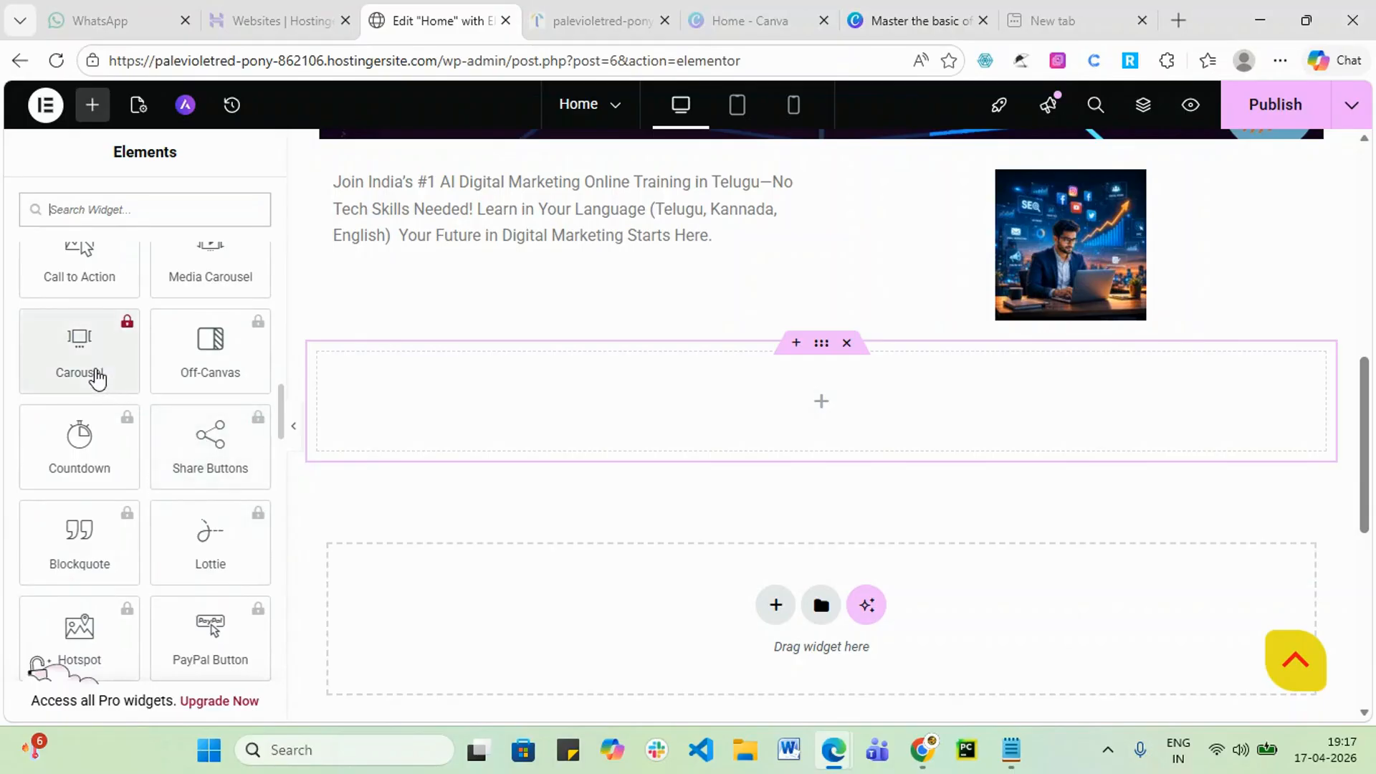
scroll(111, 444, "down", 3)
scroll(123, 502, "down", 4)
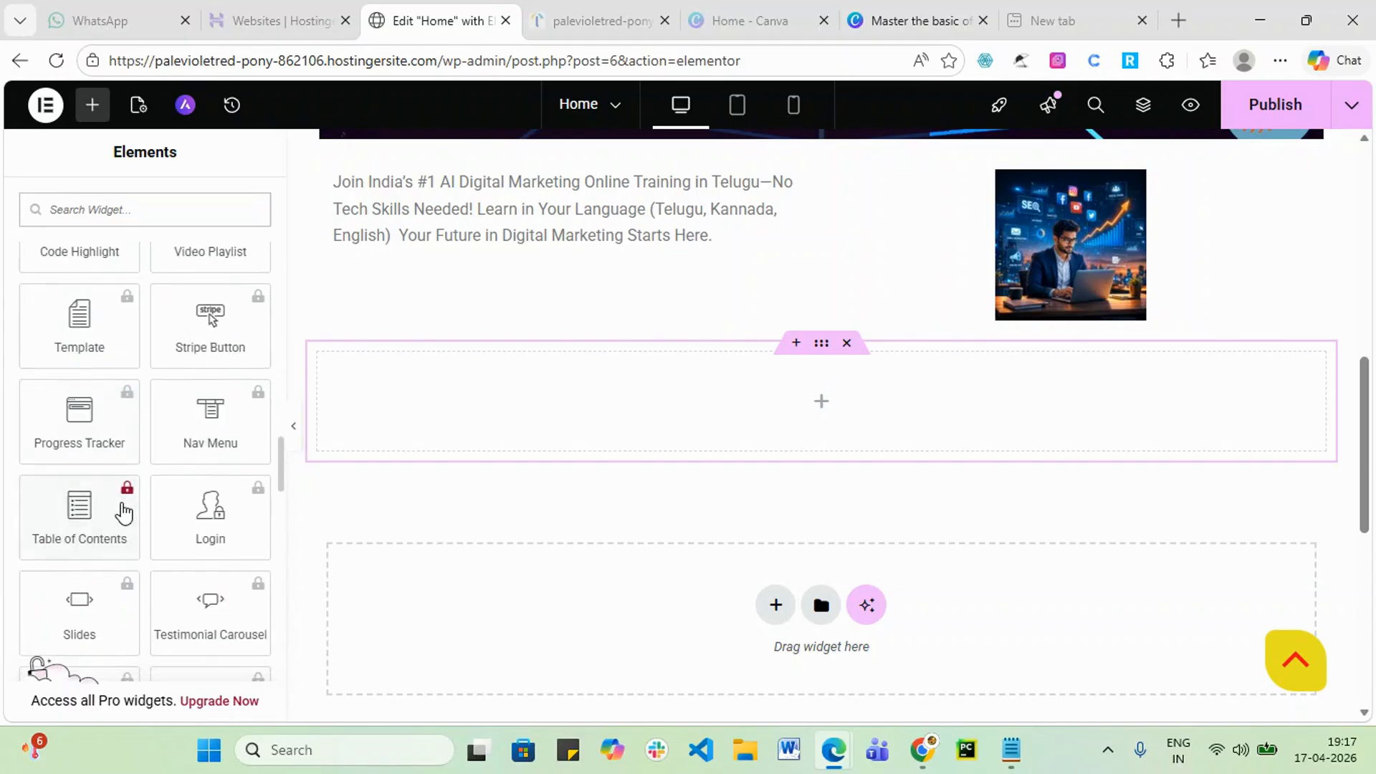
scroll(122, 513, "down", 6)
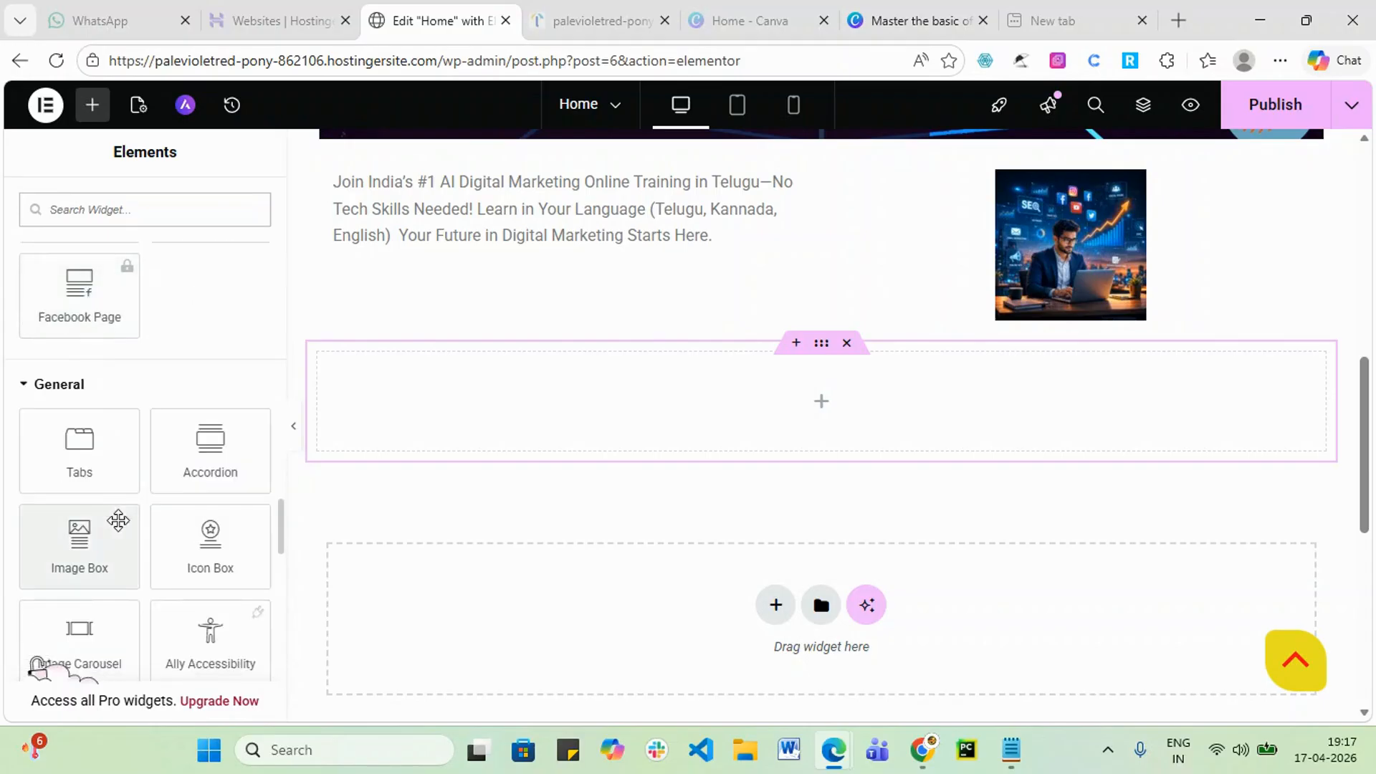
scroll(118, 521, "down", 2)
left_click_drag(83, 556, 809, 439)
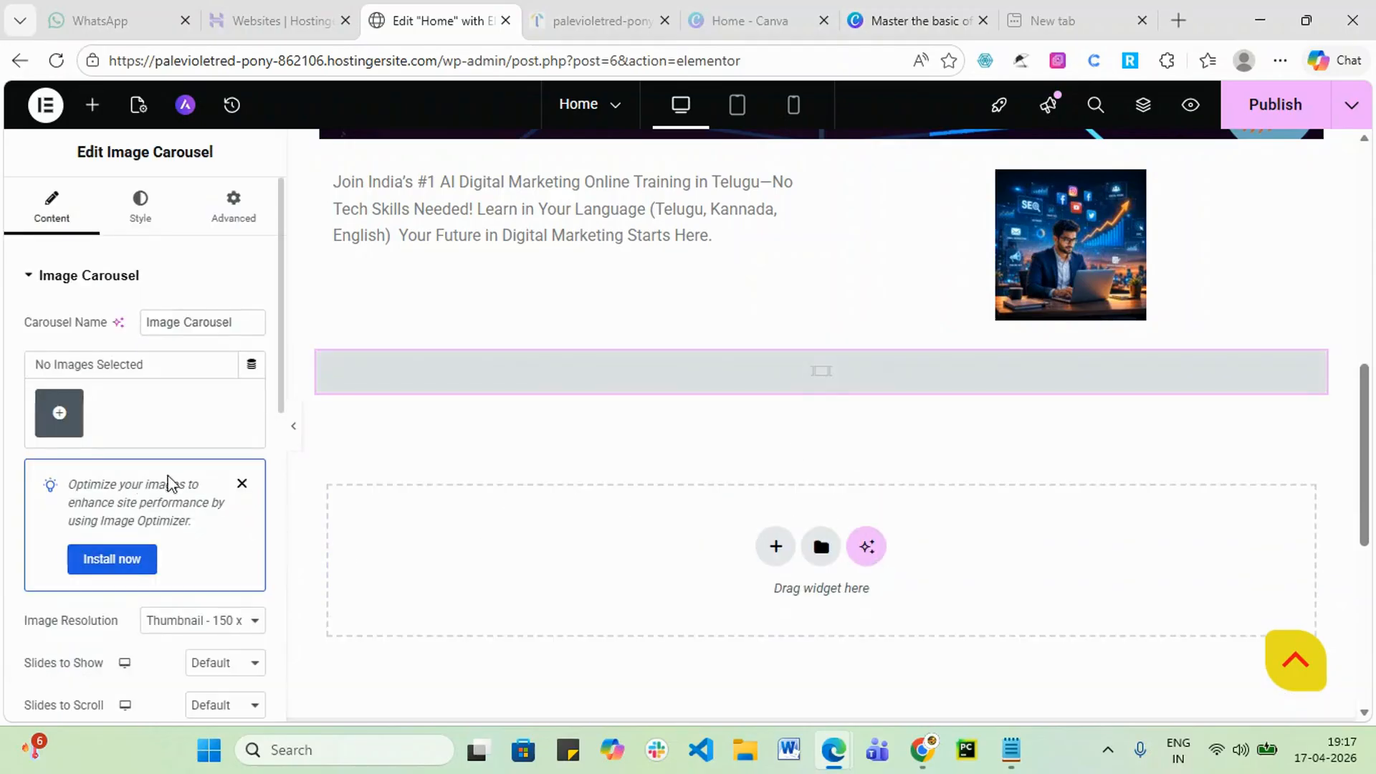
- Start uploading new files for the carousel gallery and browse the Downloads folder for the "Master the basic of digital marketing" images
left_click(59, 414)
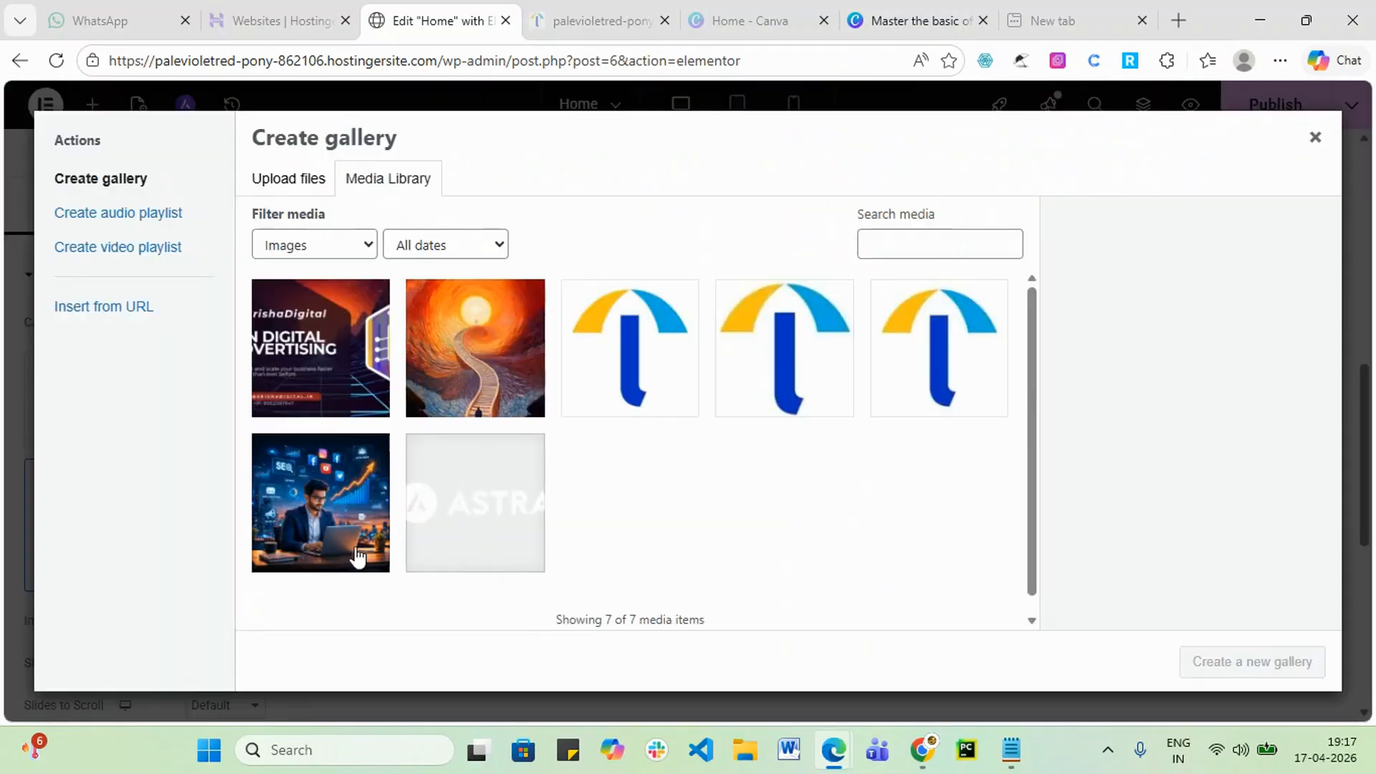
left_click(269, 183)
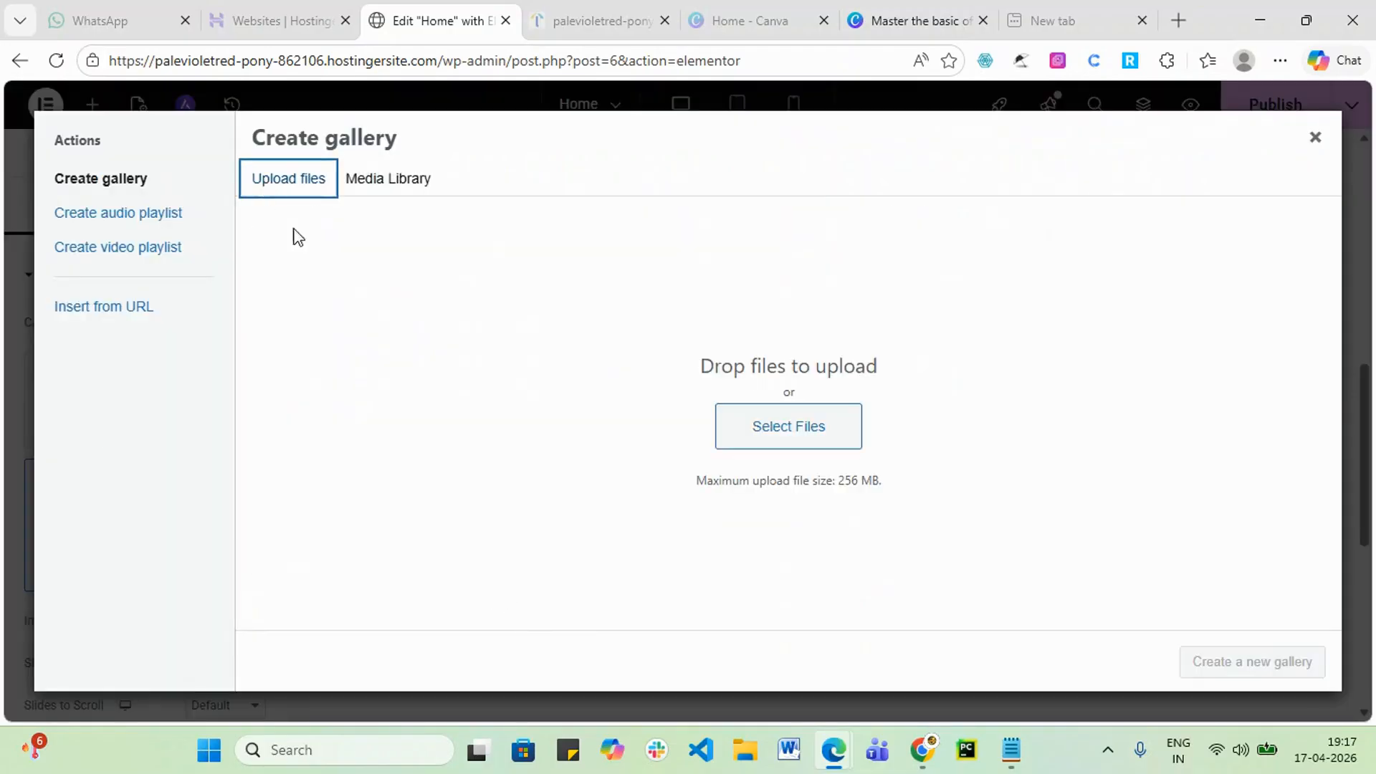
left_click(779, 446)
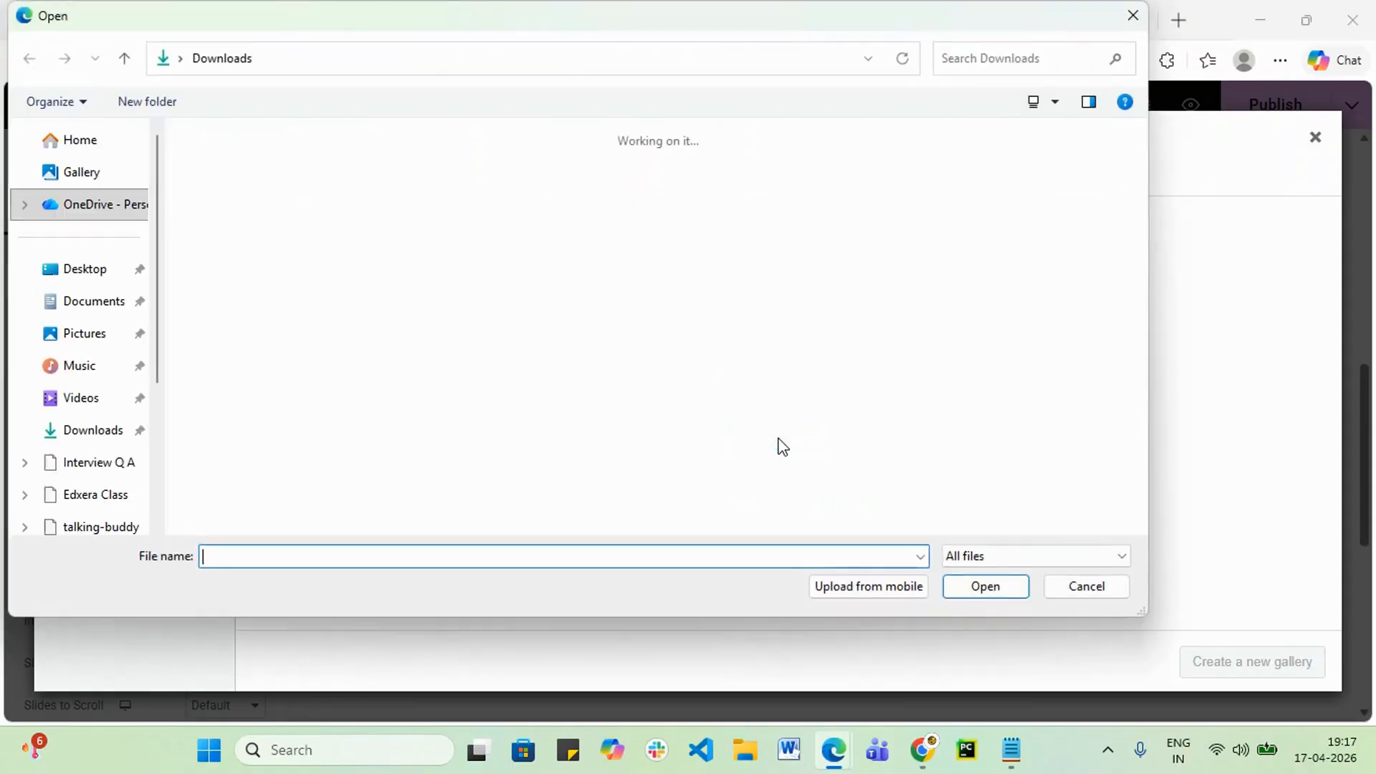
scroll(805, 299, "down", 10)
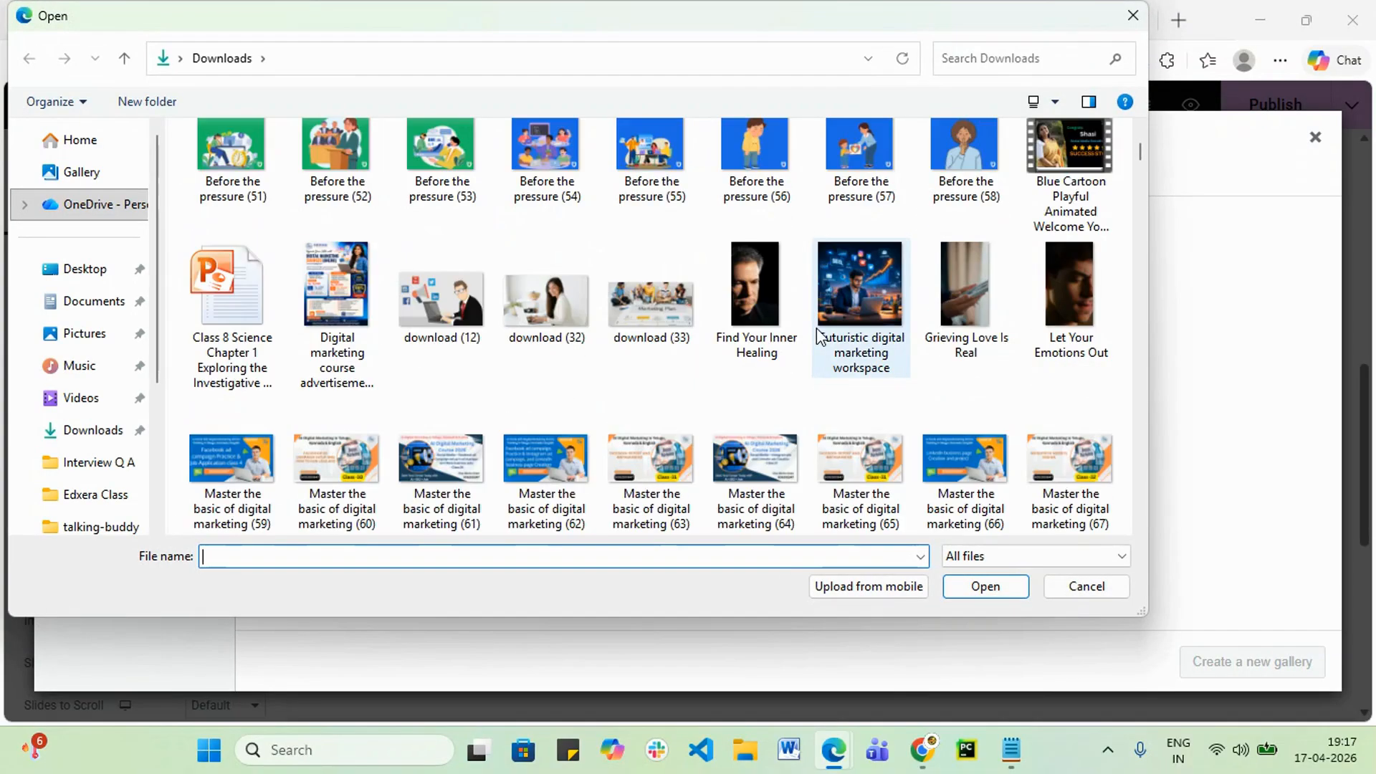
scroll(821, 334, "down", 4)
scroll(816, 328, "down", 10)
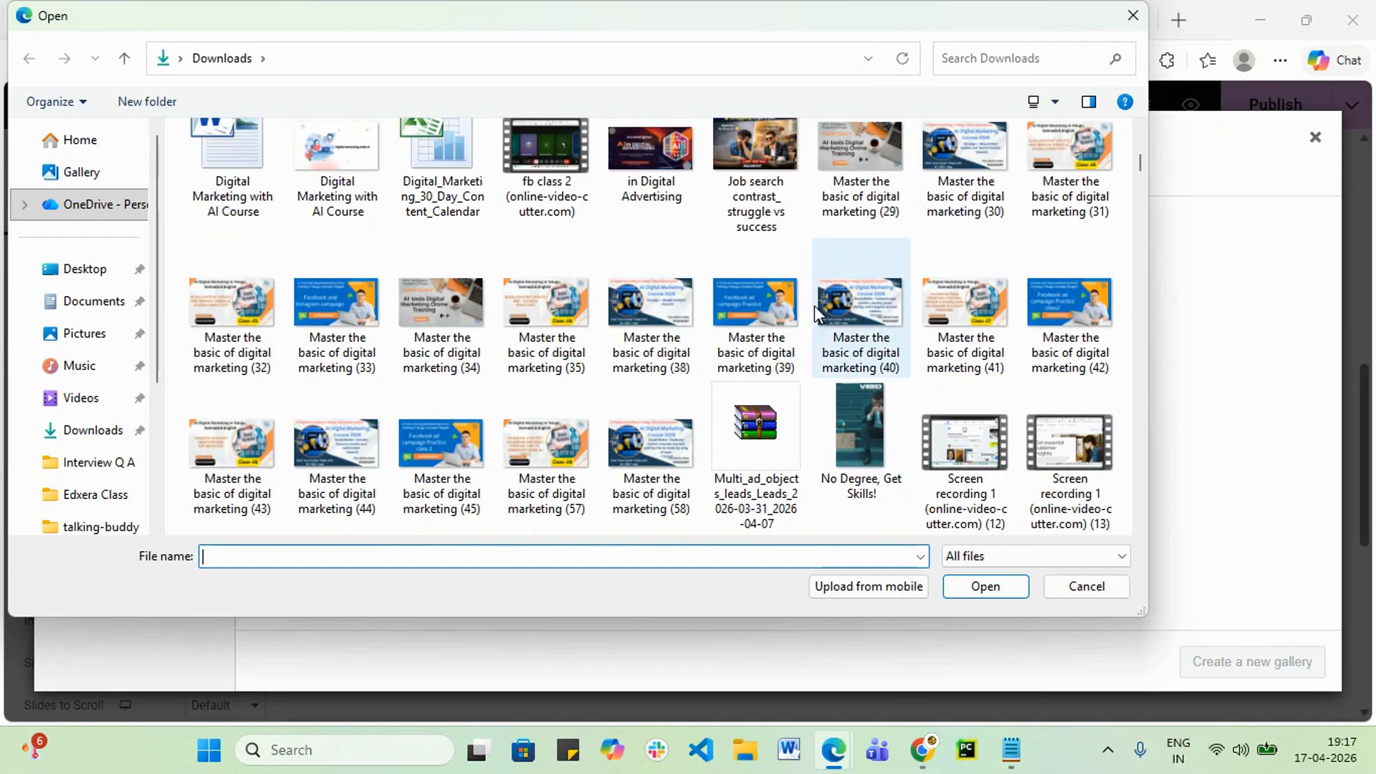
scroll(815, 306, "up", 8)
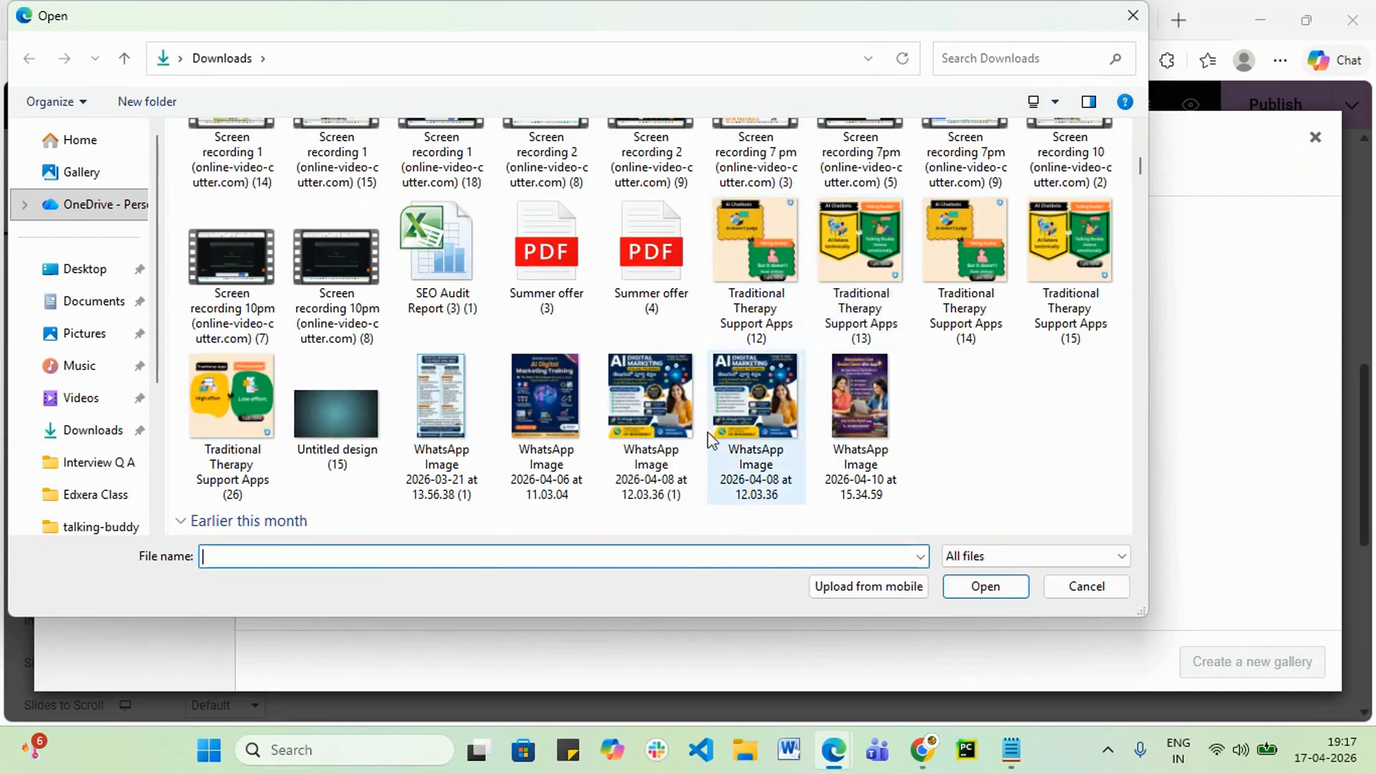
scroll(685, 429, "up", 5)
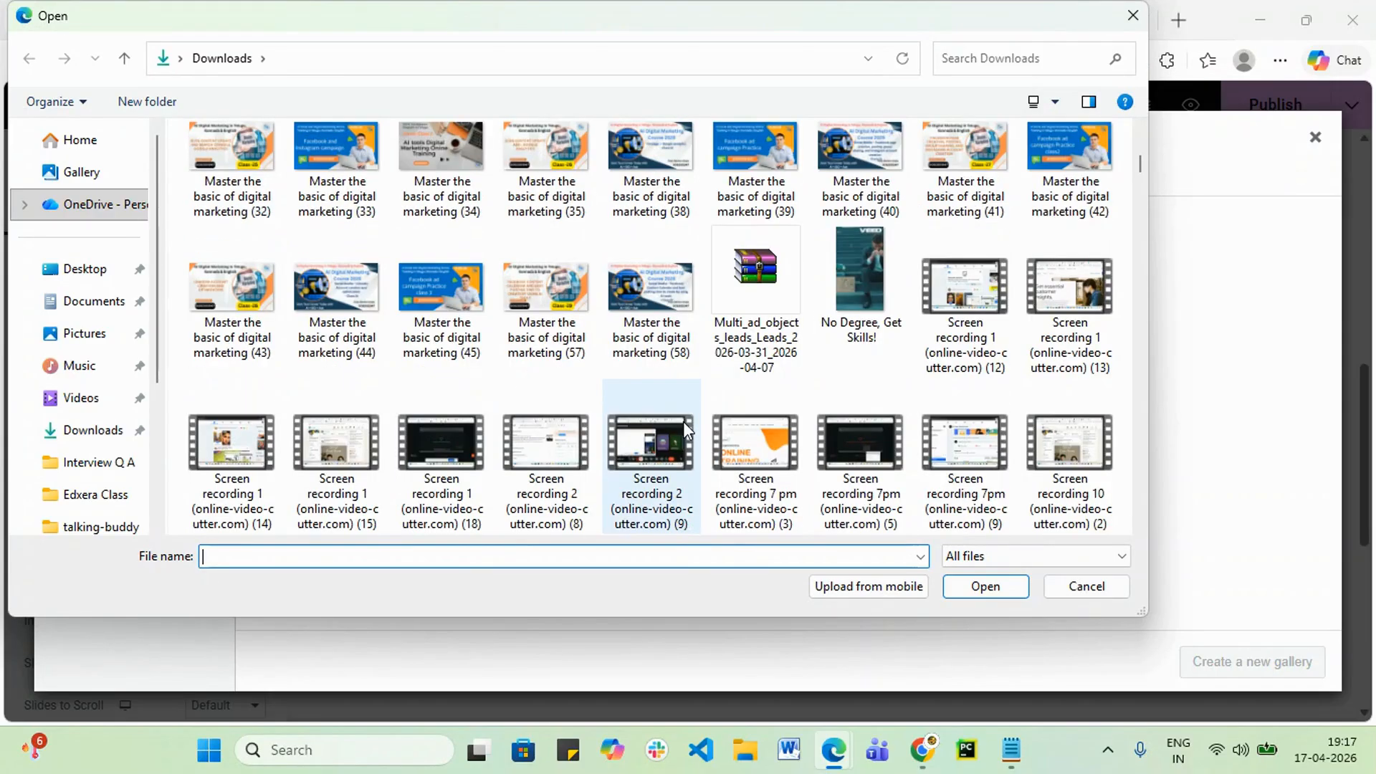
- Upload the "Master the basic of digital marketing" images numbered 32, 33, 34, 43, 44, 45, 57 and 58 together
left_click(648, 310)
left_click(533, 289)
left_click(462, 291)
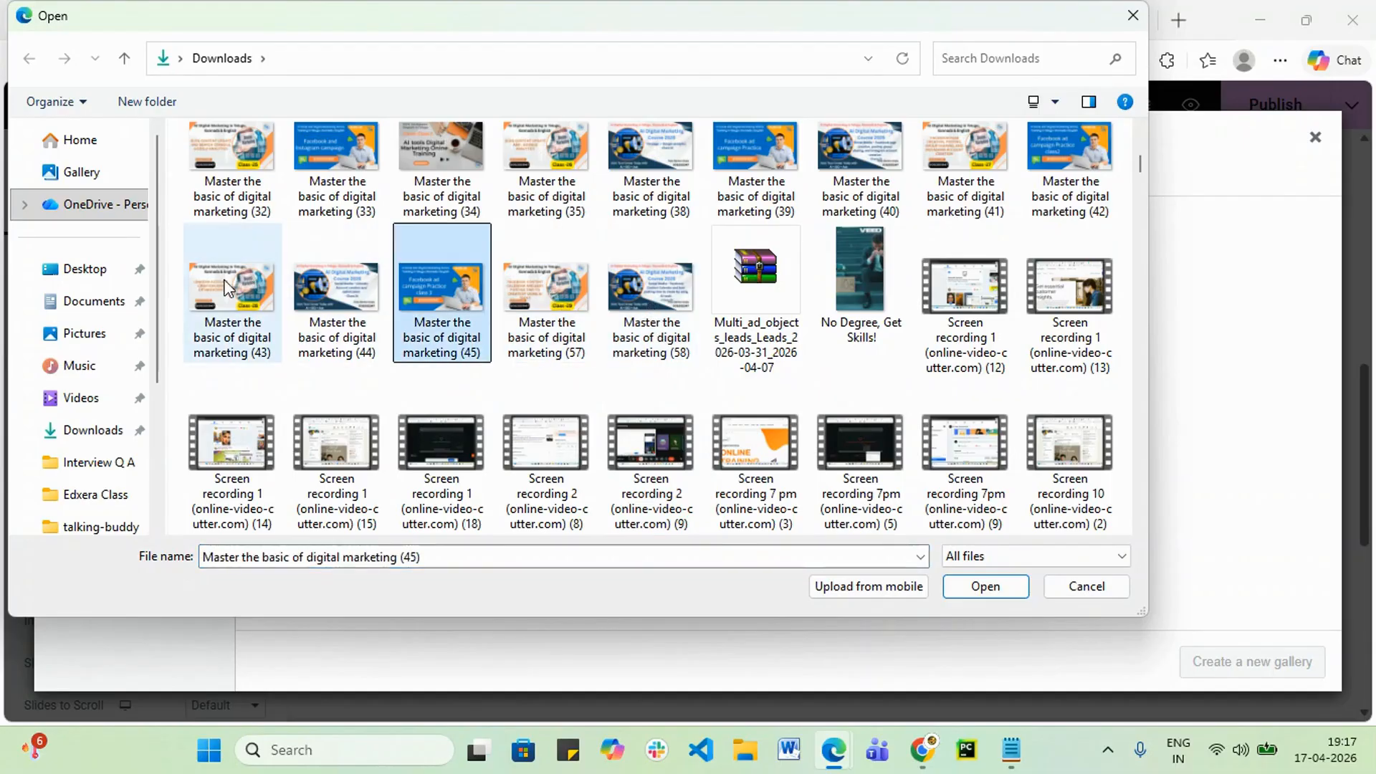
left_click(246, 280, "ctrl")
left_click(336, 290, "ctrl")
left_click(547, 294, "ctrl")
left_click(658, 306, "ctrl")
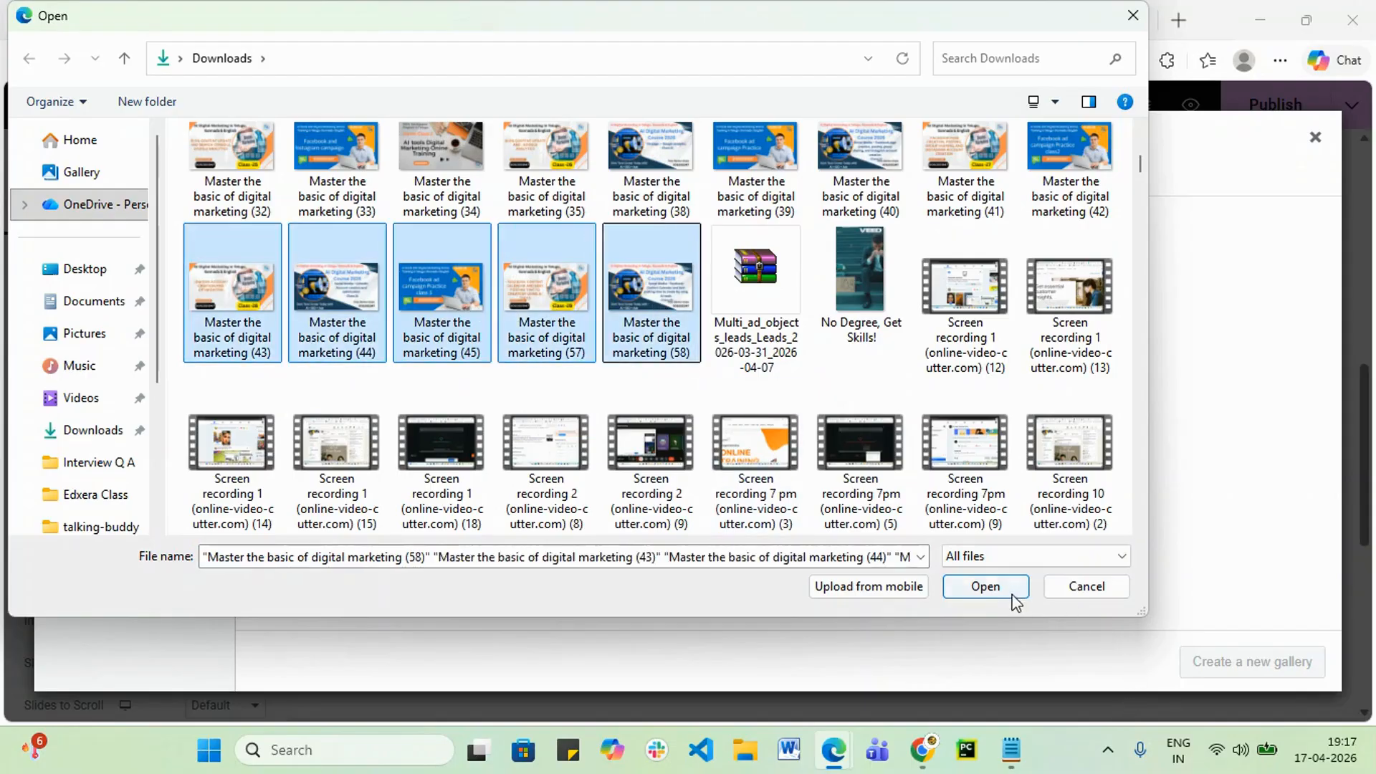
left_click(208, 147, "ctrl")
left_click(320, 140, "ctrl")
left_click(433, 156, "ctrl")
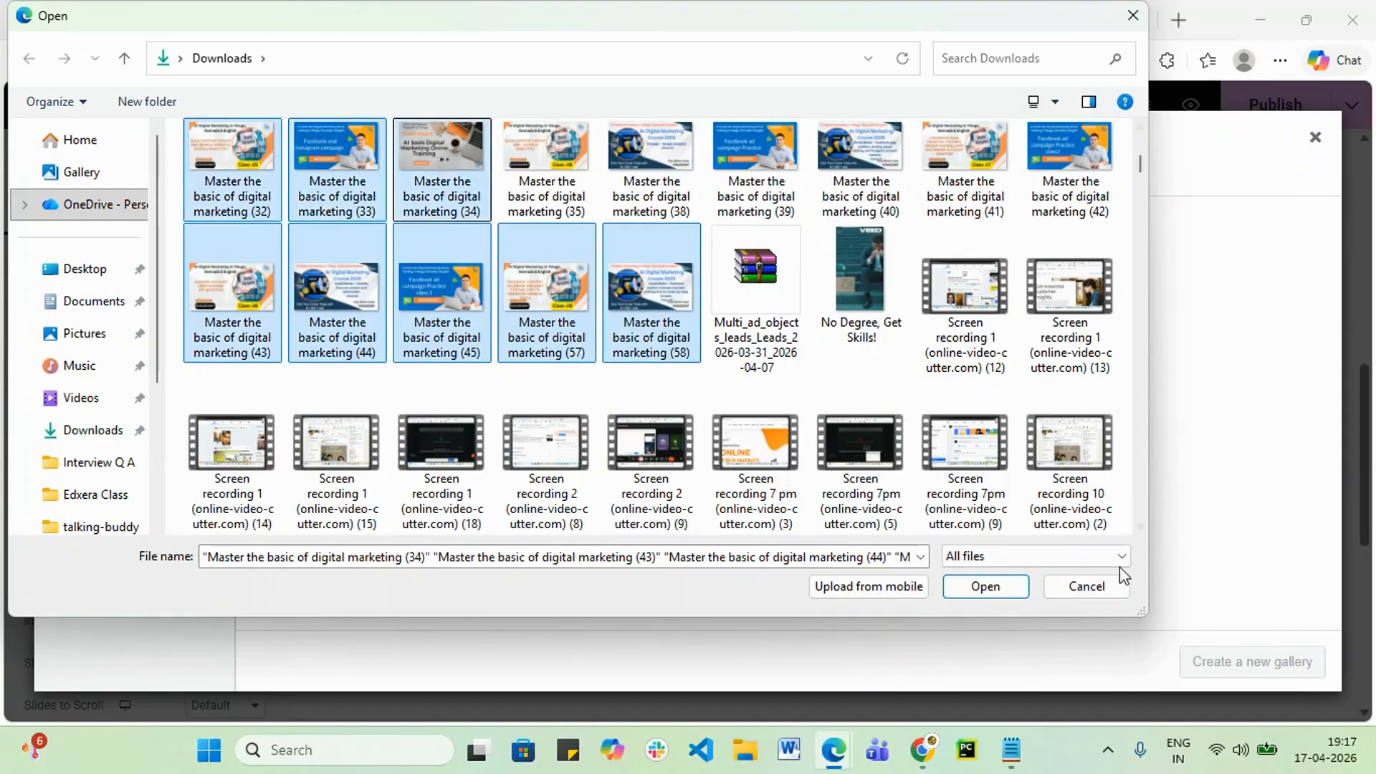
left_click(993, 587)
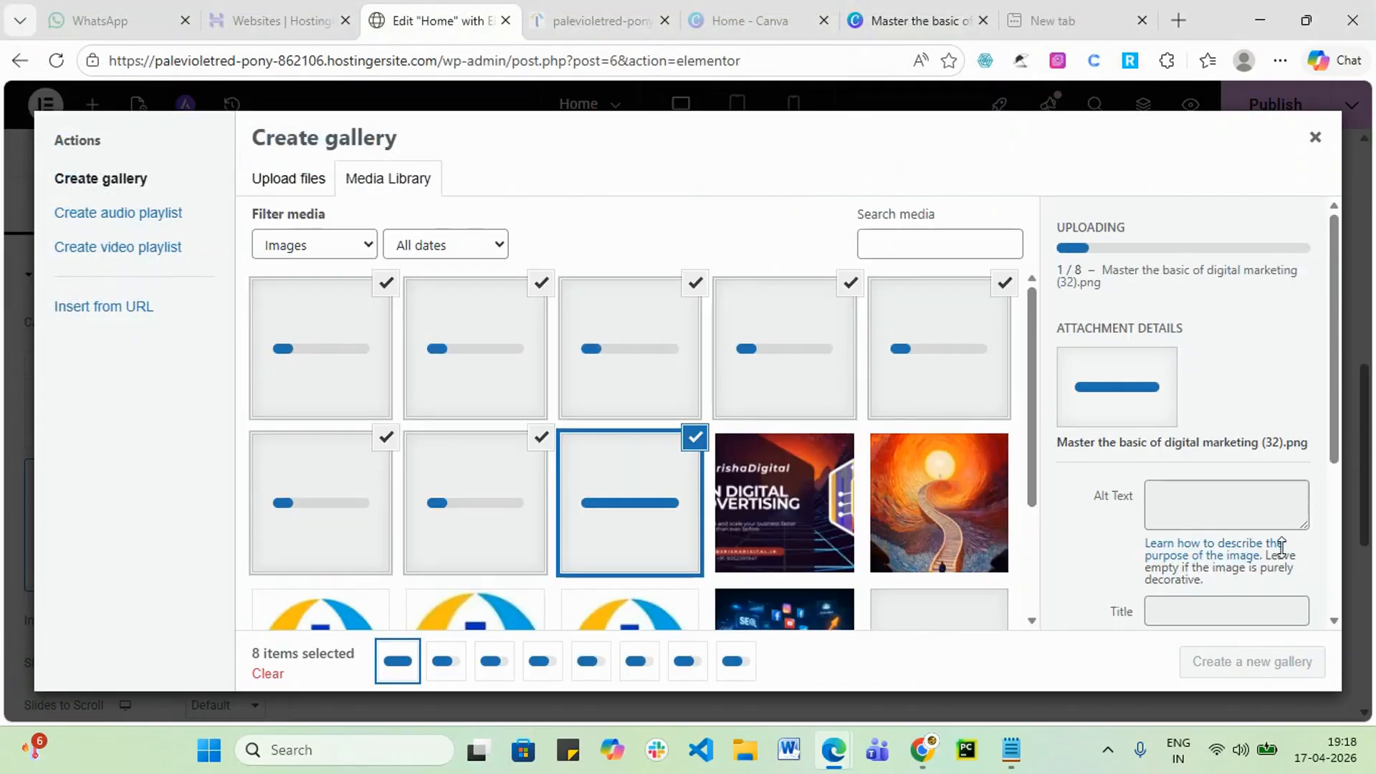
- Set the alt text of the uploaded image Master-the-basic-of-digital-marketing-32.png to "dmt"
scroll(1243, 493, "down", 5)
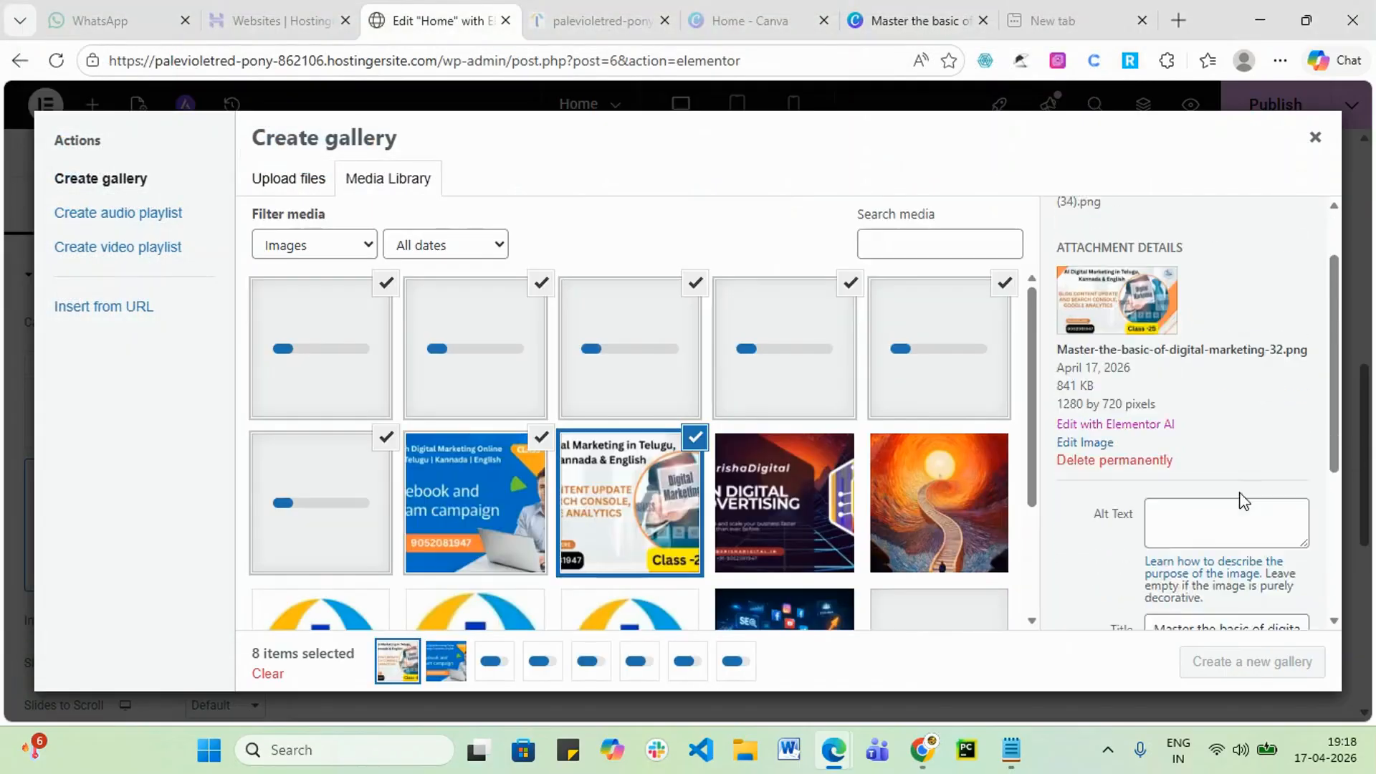
left_click(1186, 419)
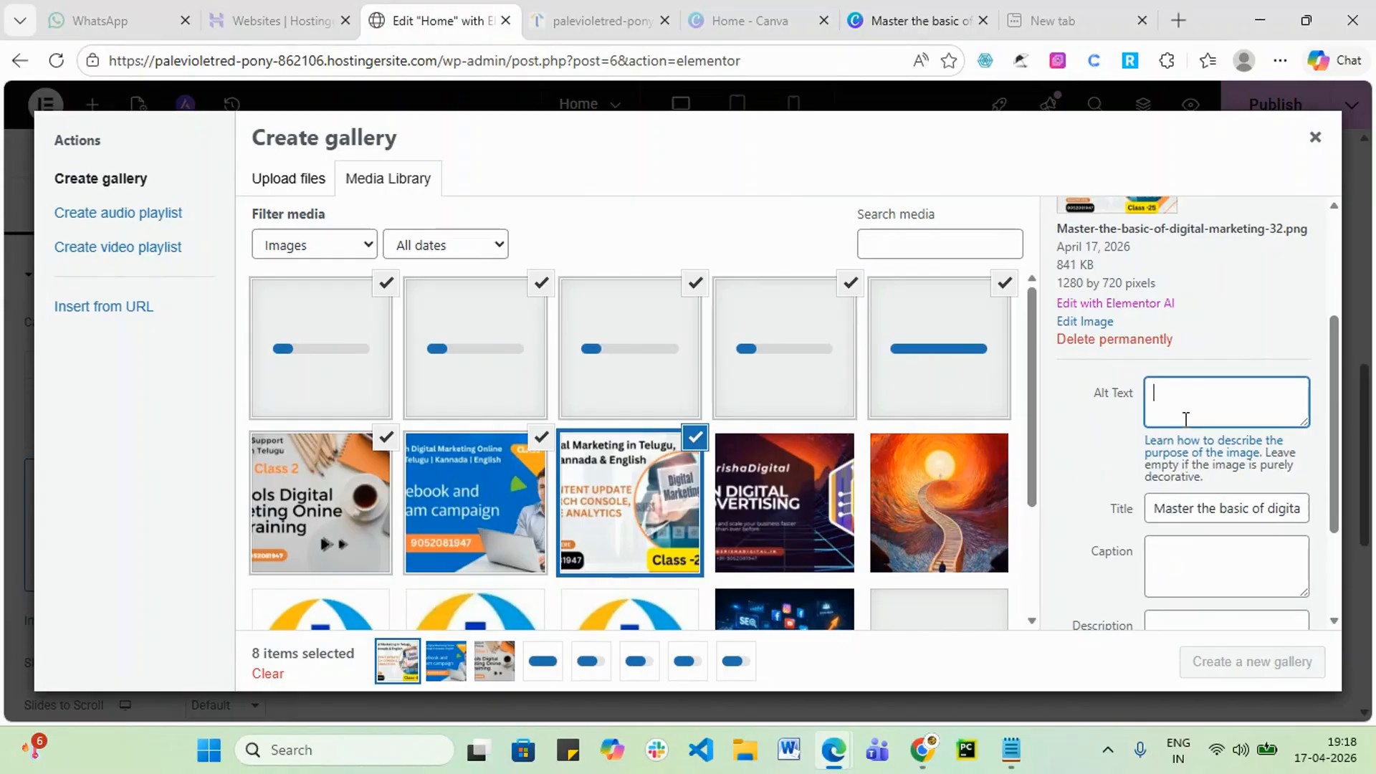
type("d")
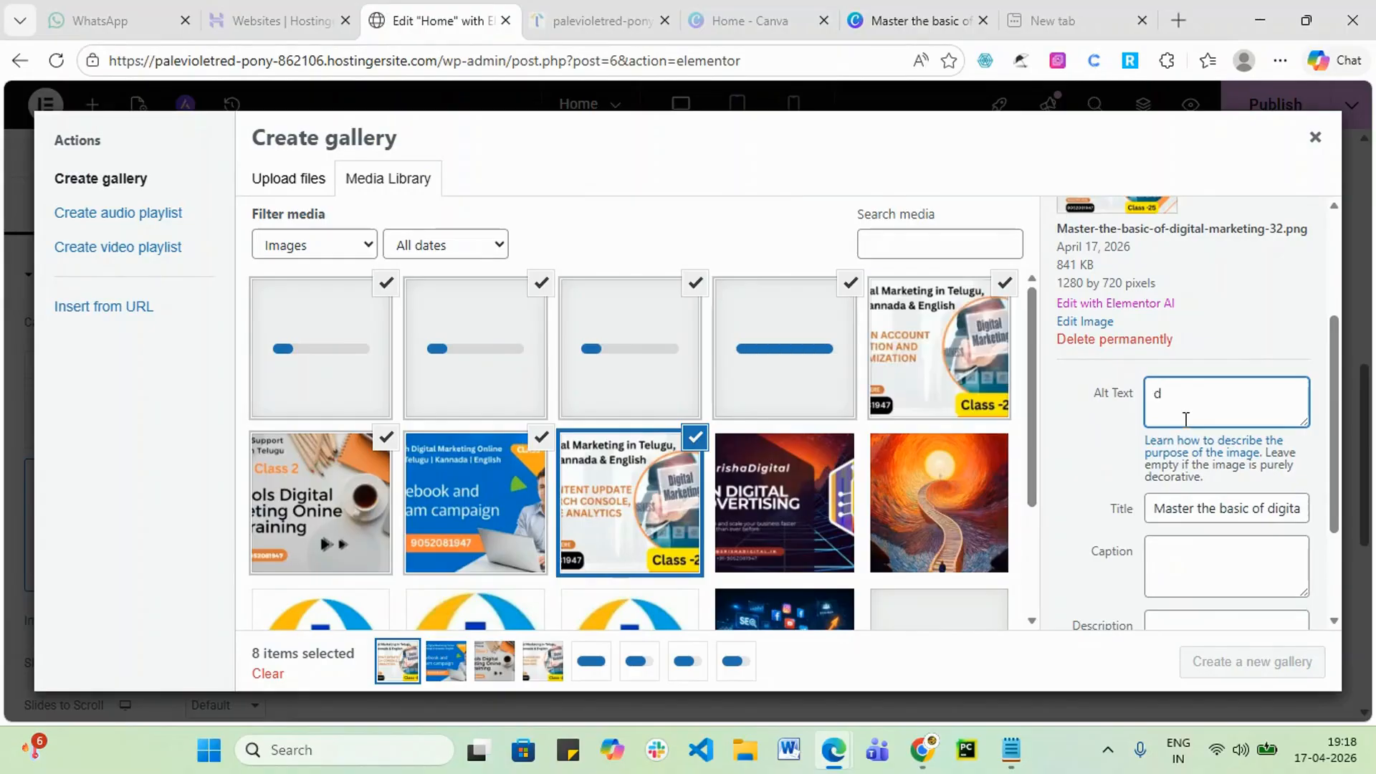
type("mt")
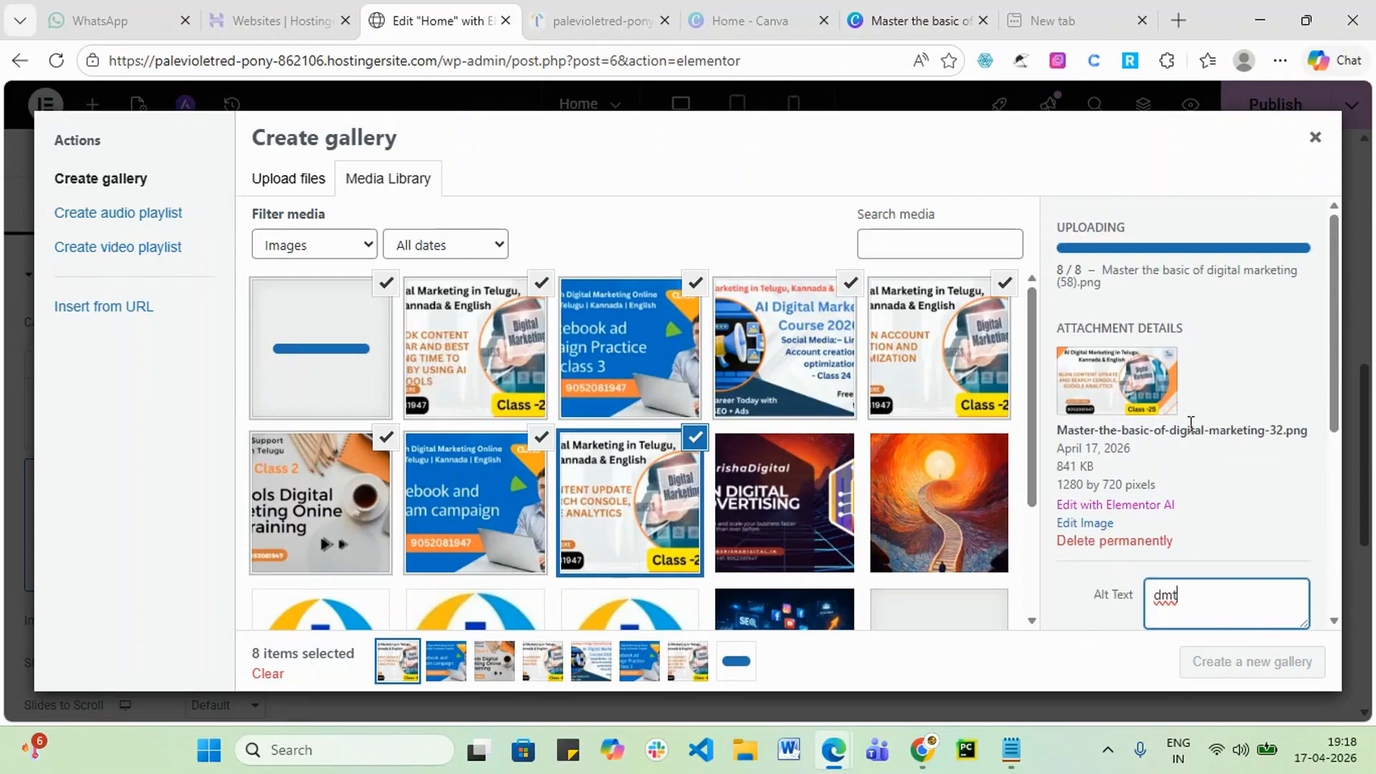
- Create a new gallery from the eight selected images and insert it into the carousel
scroll(1199, 430, "down", 3)
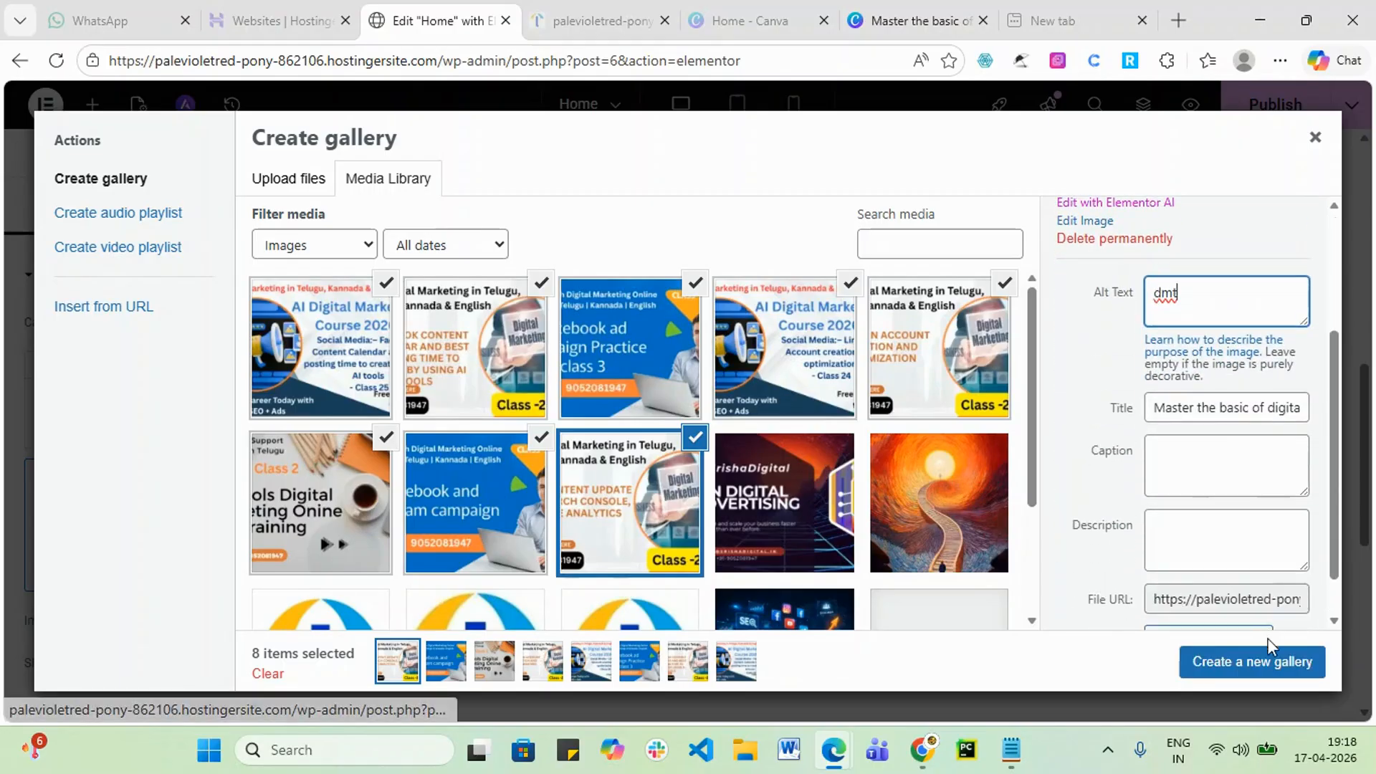
left_click(1279, 671)
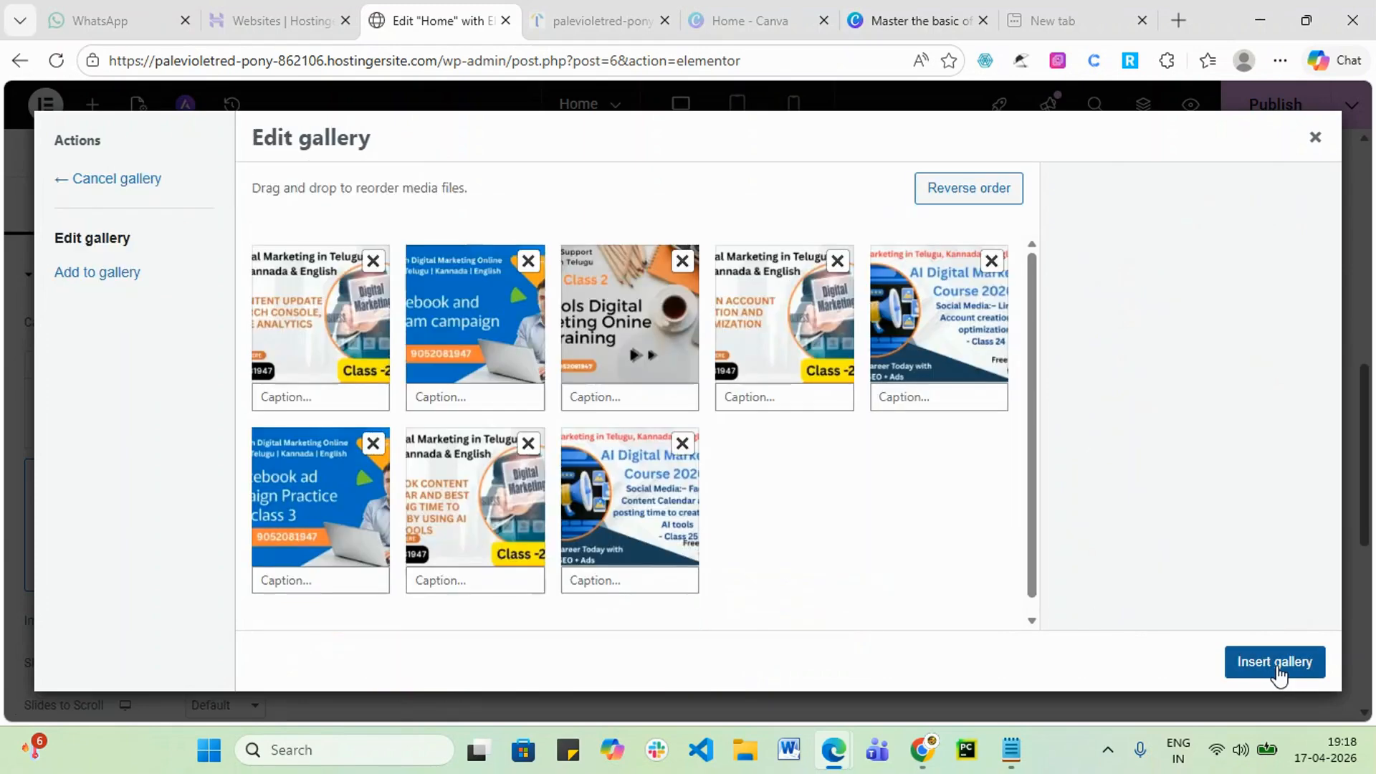
left_click(1276, 663)
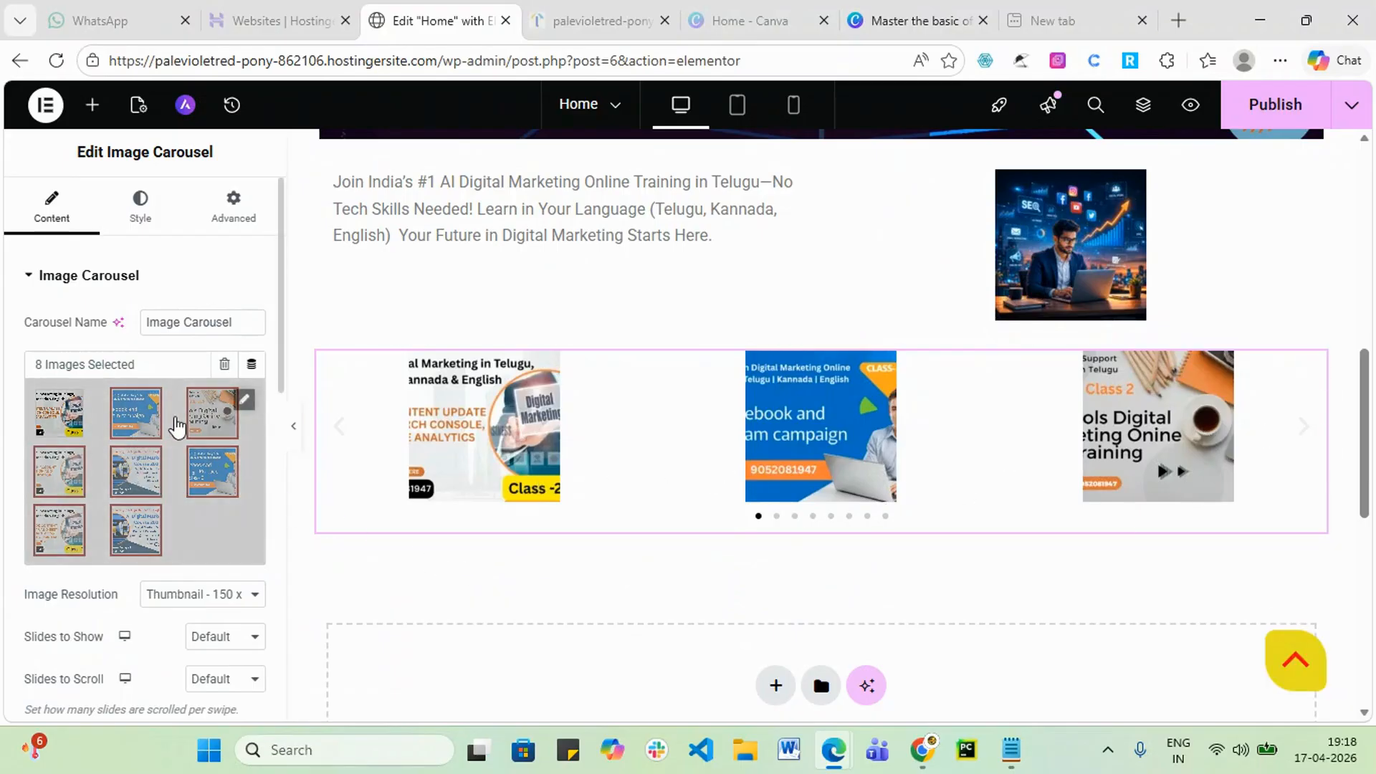
- Try the Medium - 300 x 300 and Medium Large - 768 x 0 image resolutions on the carousel and page through its slides
scroll(161, 444, "down", 2)
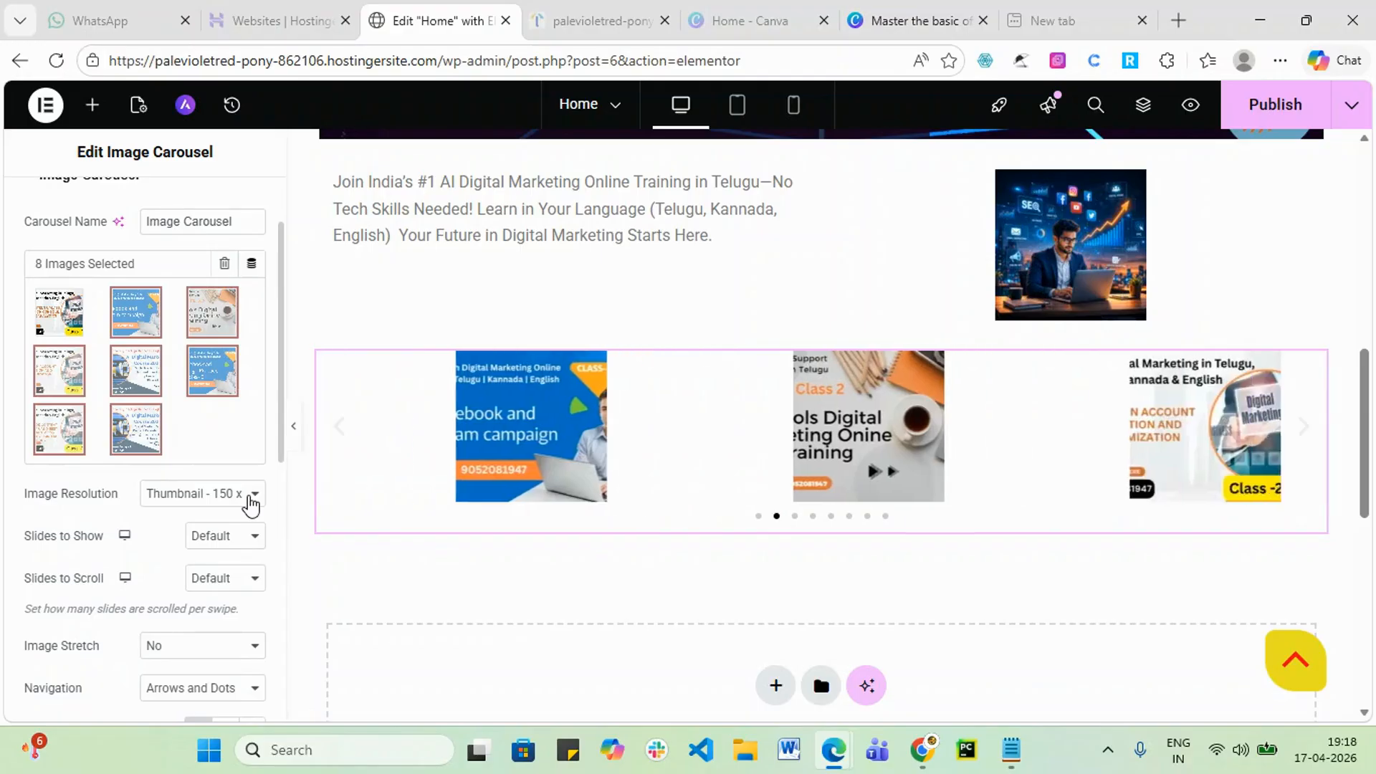
left_click(250, 498)
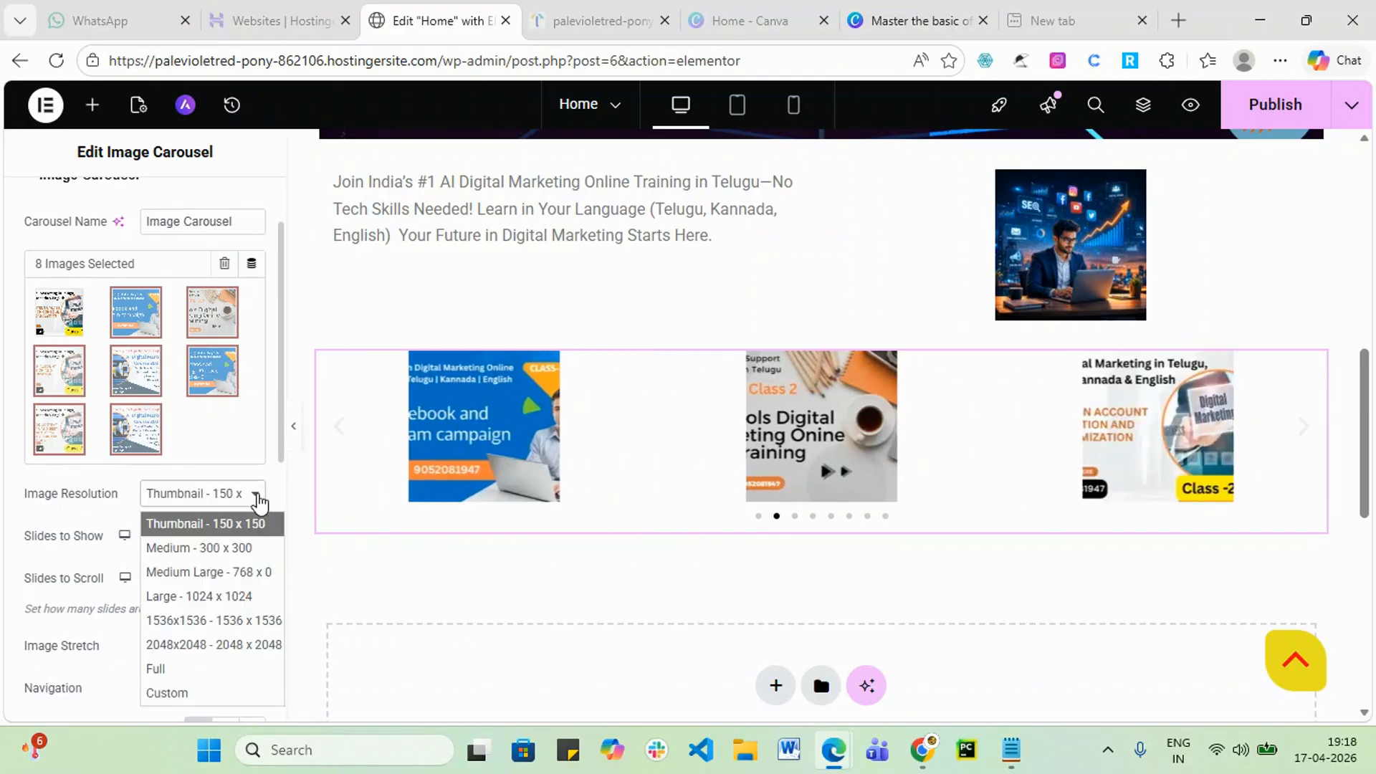
left_click(233, 547)
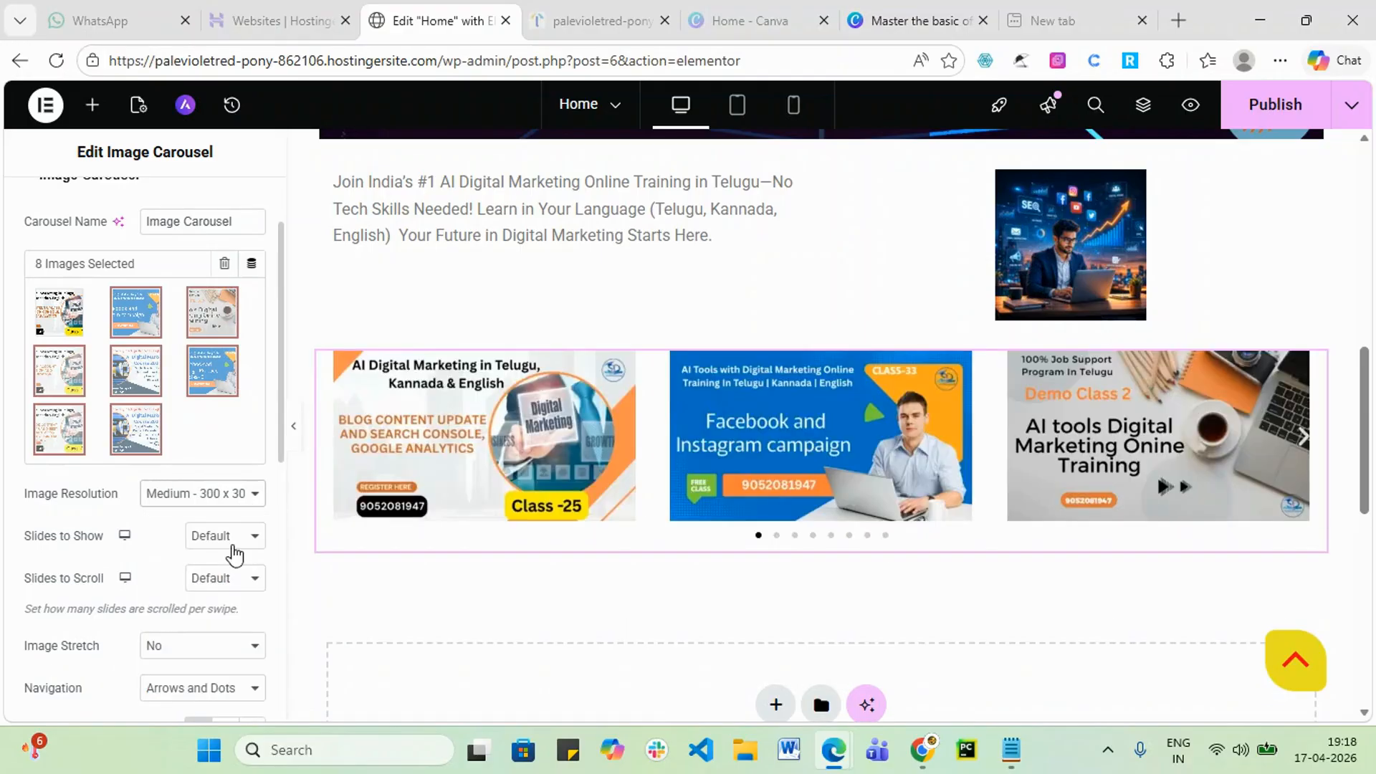
left_click(257, 498)
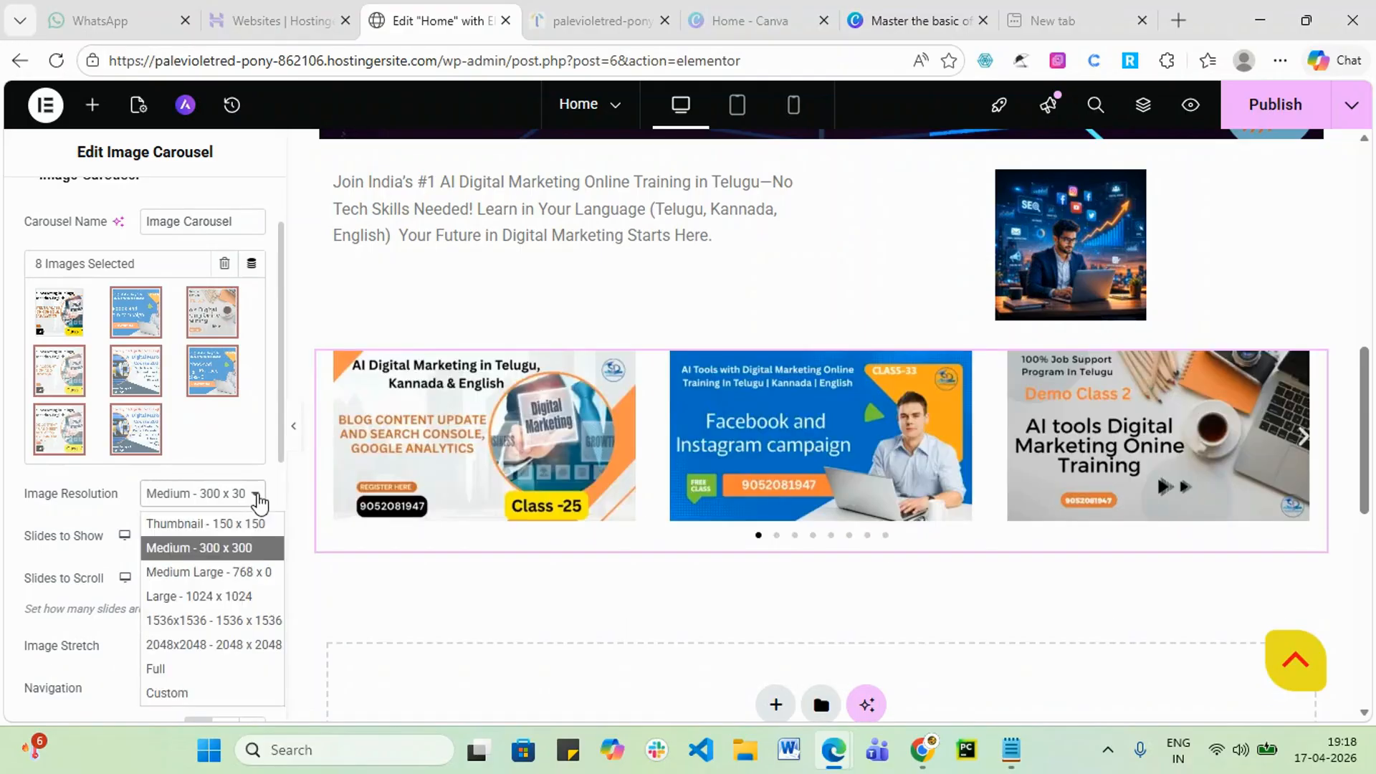
left_click(221, 574)
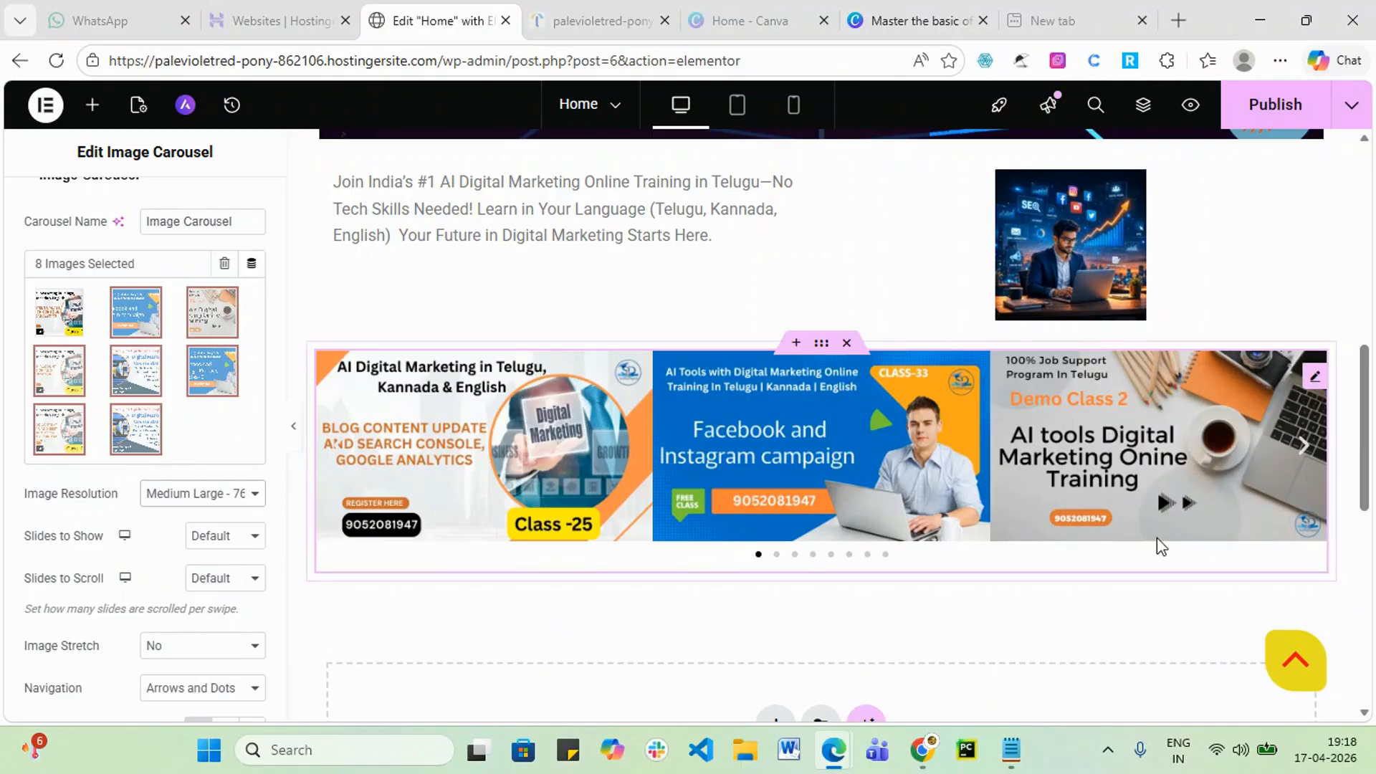
left_click(1309, 449)
left_click(1310, 452)
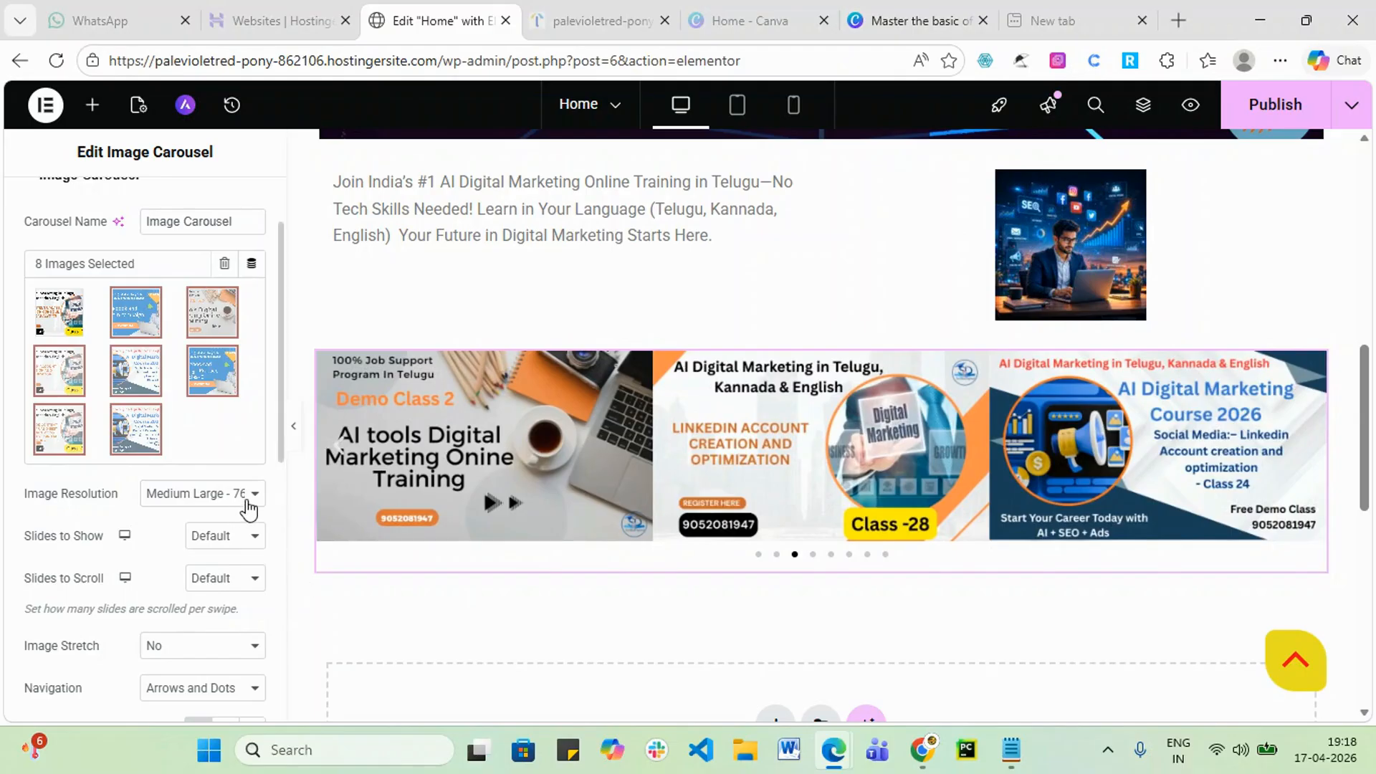
- Try the Large - 1024 x 1024 and Medium Large - 768 x 0 image resolutions and set the carousel to Medium - 300 x 300
left_click(255, 493)
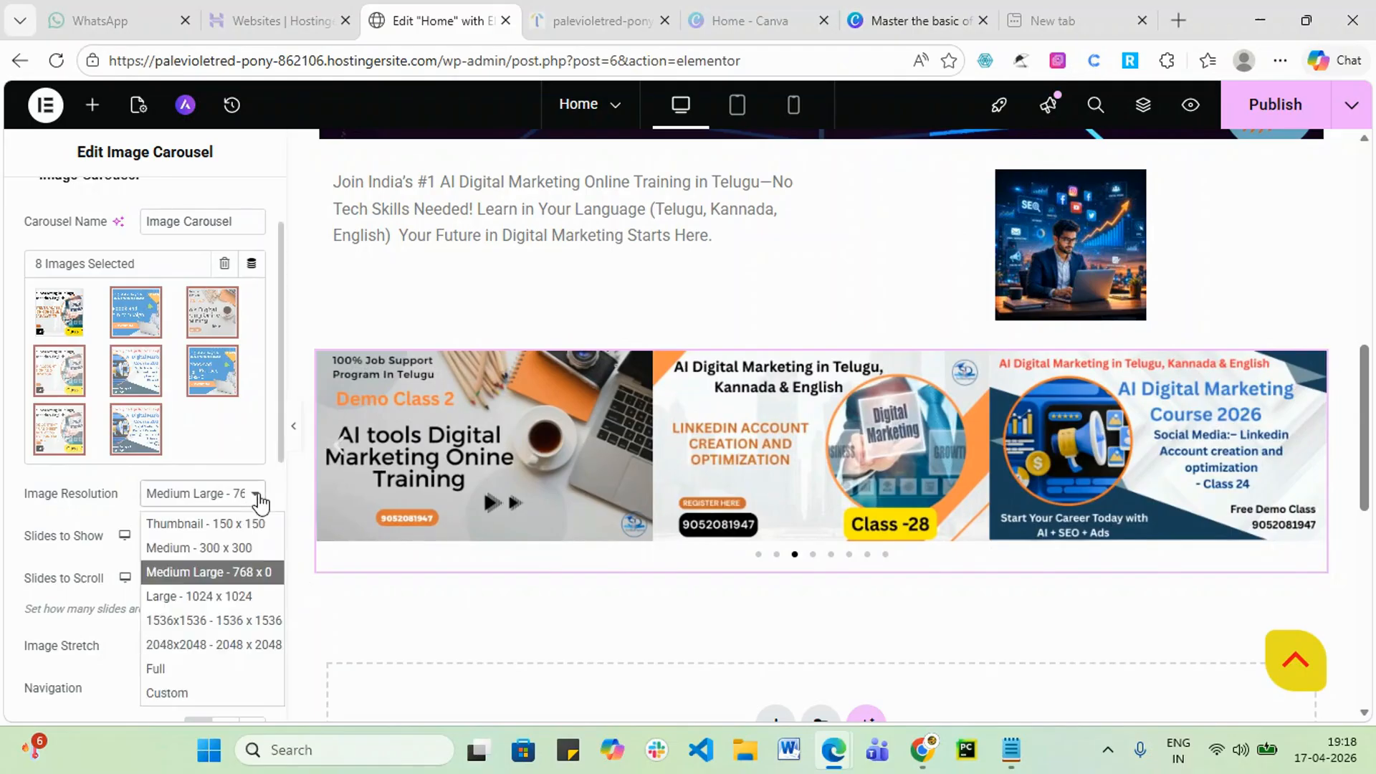
left_click(237, 602)
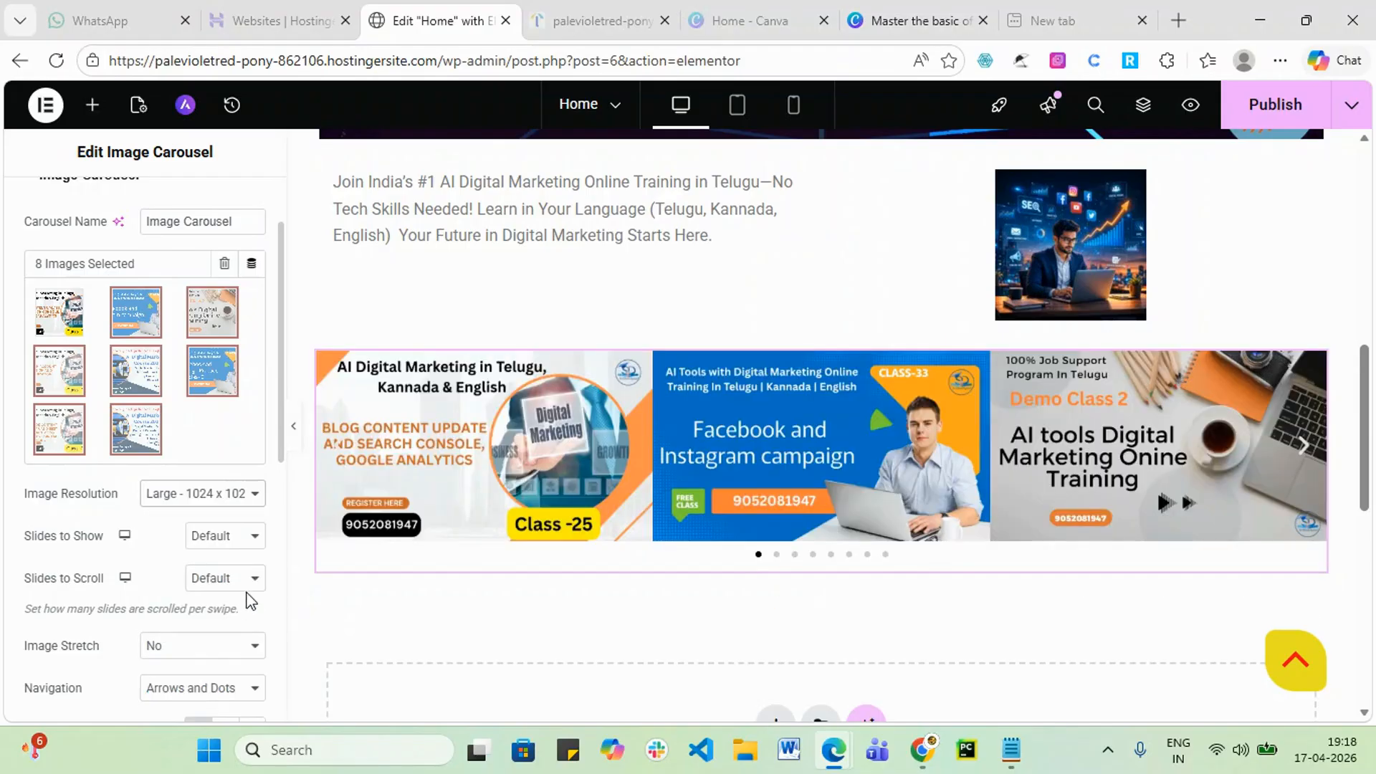
left_click(253, 494)
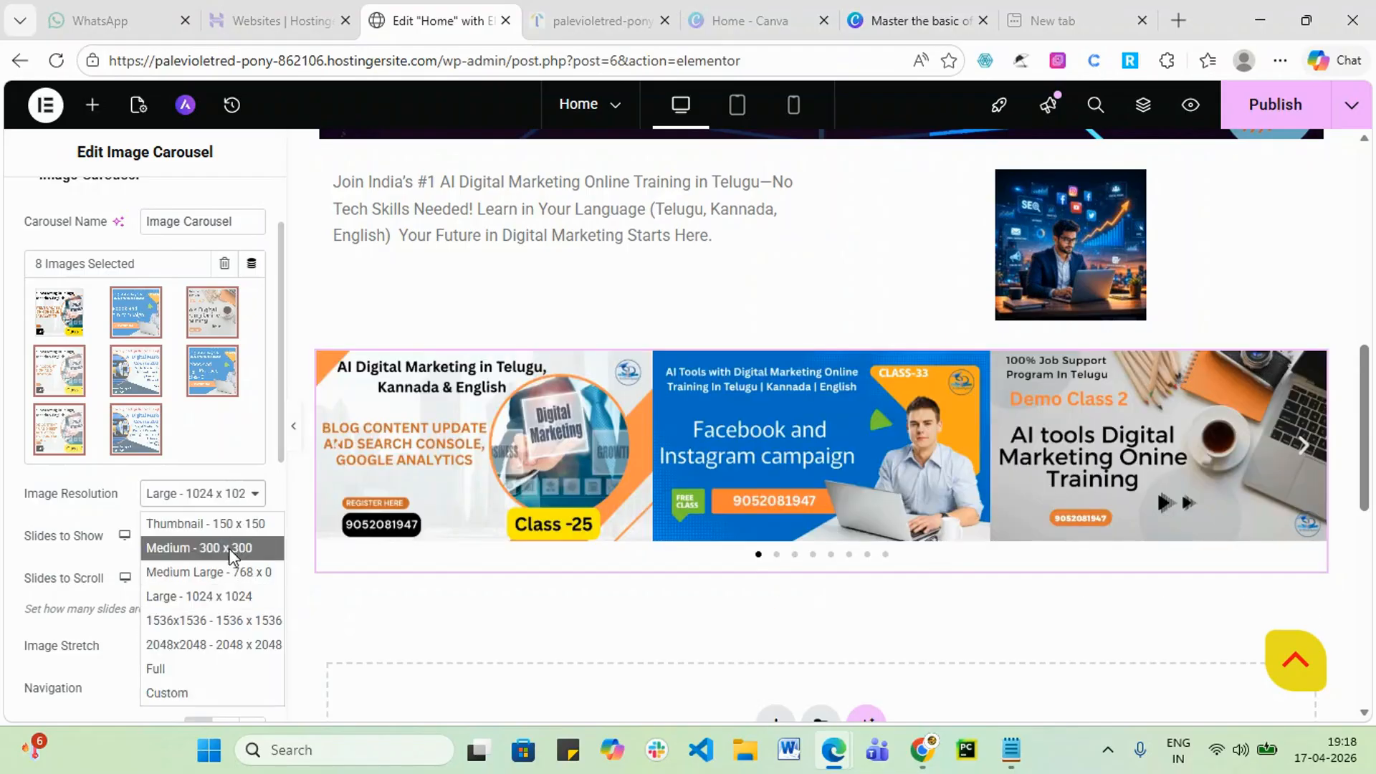
left_click(225, 571)
left_click(246, 494)
left_click(227, 549)
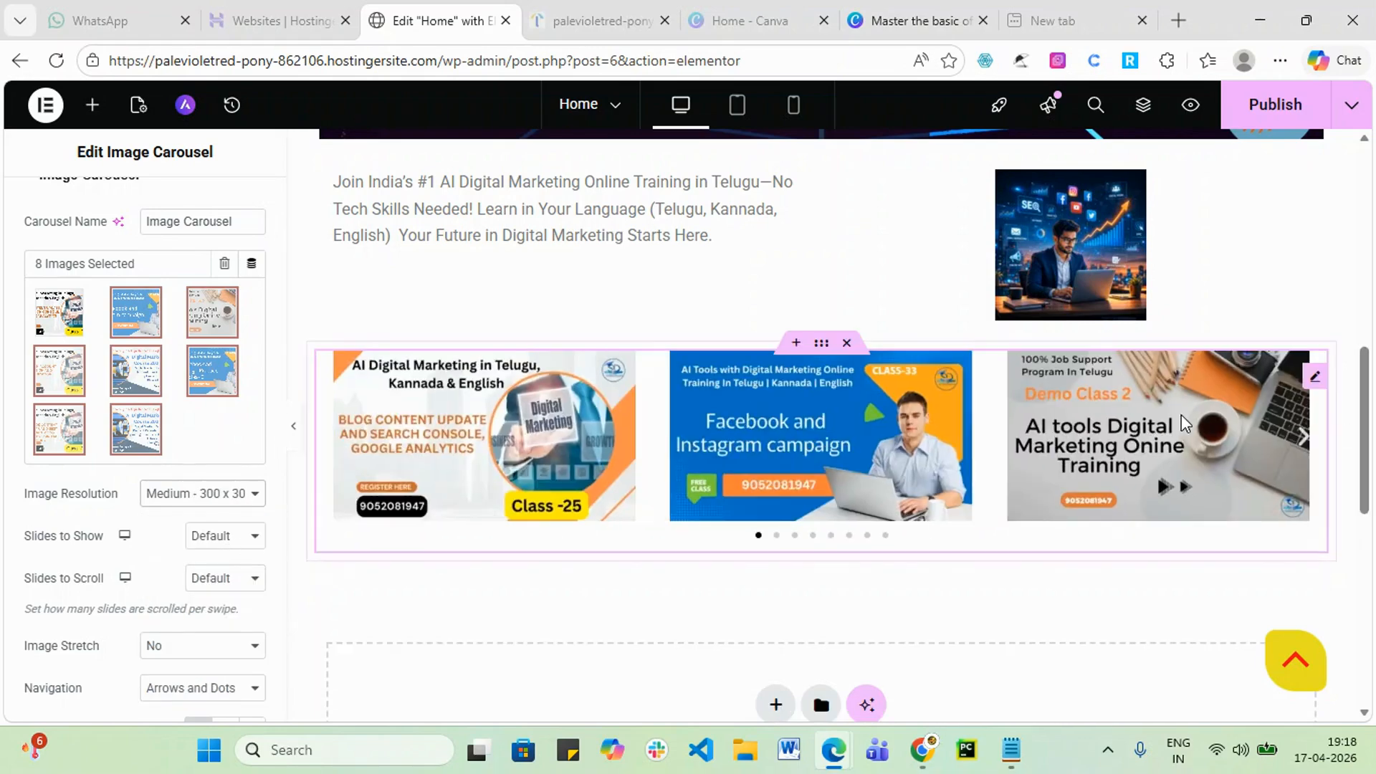
- Try a Slides to Scroll value of 1 on the carousel, page through its slides, and return the setting to Default
scroll(162, 573, "down", 2)
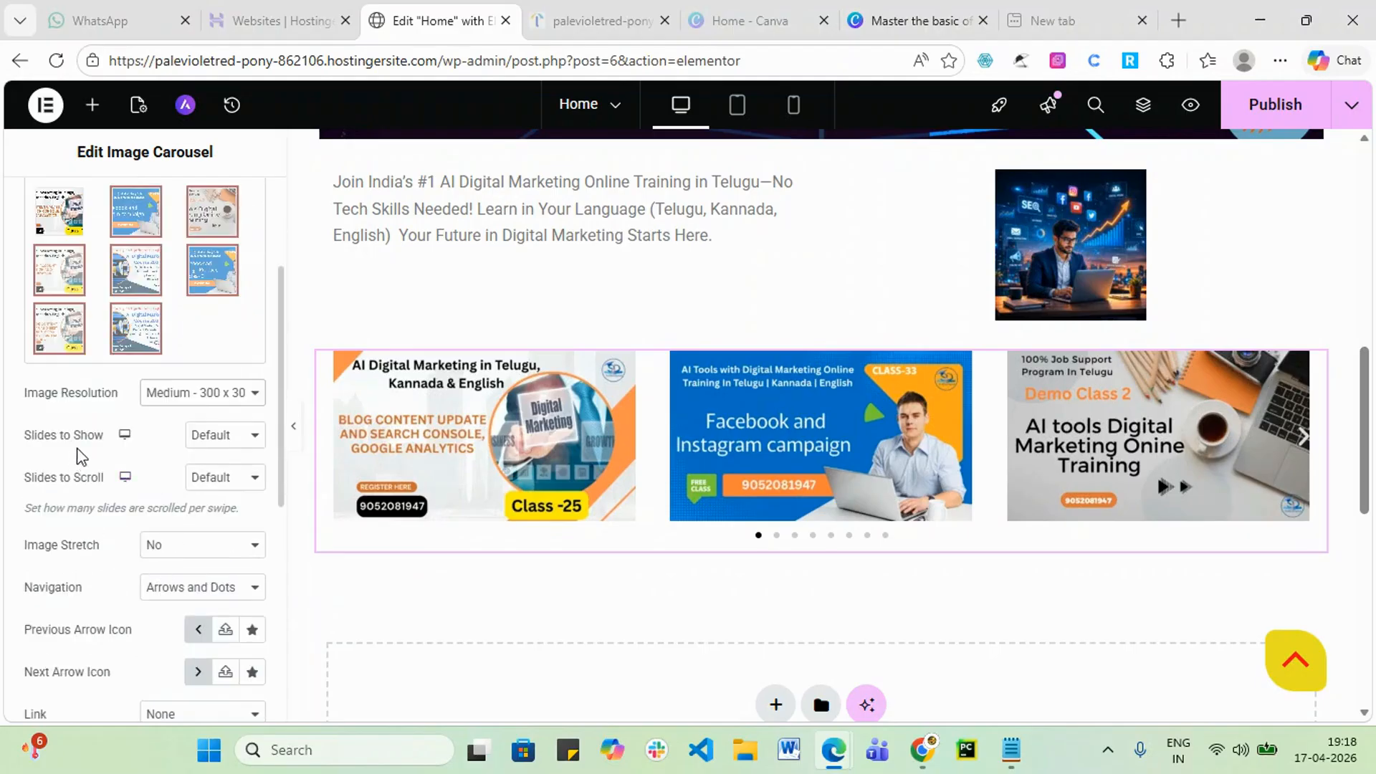
left_click(257, 437)
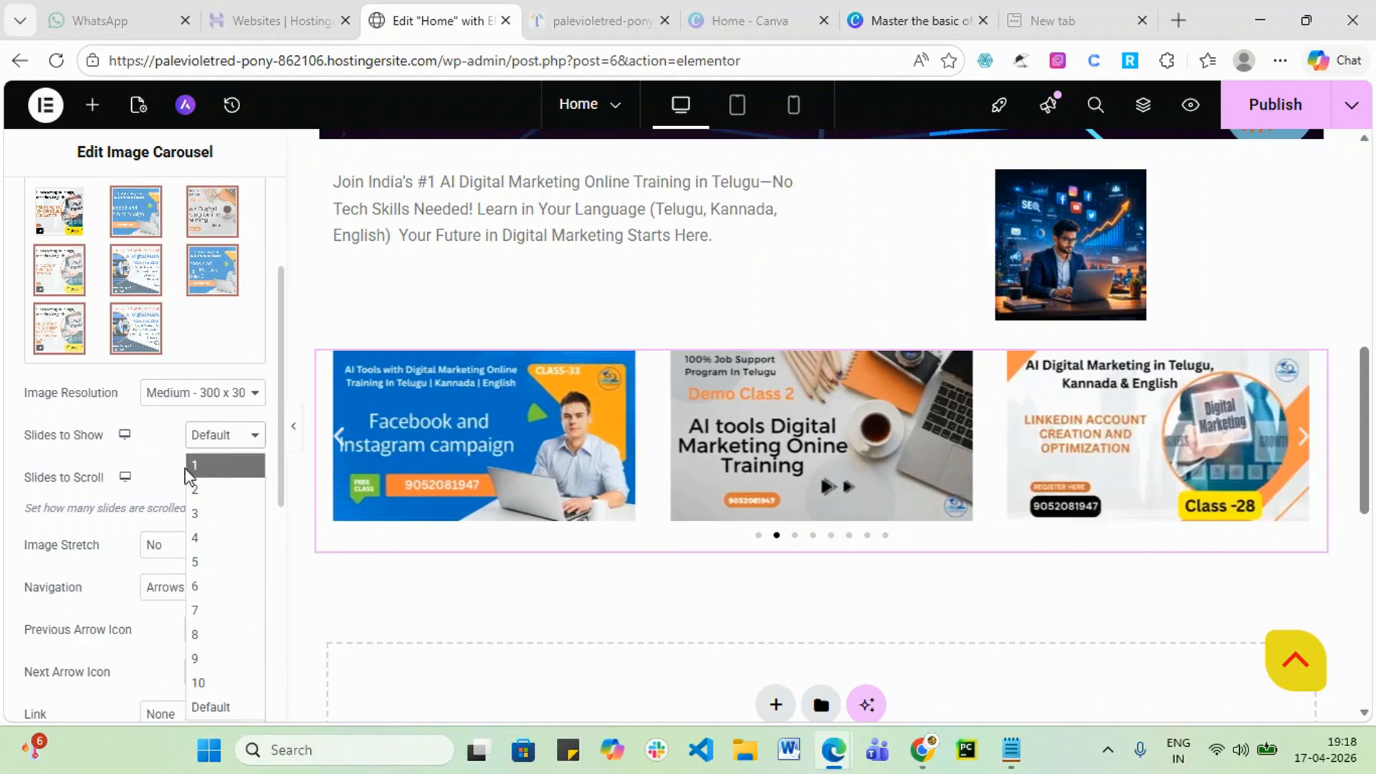
left_click(145, 453)
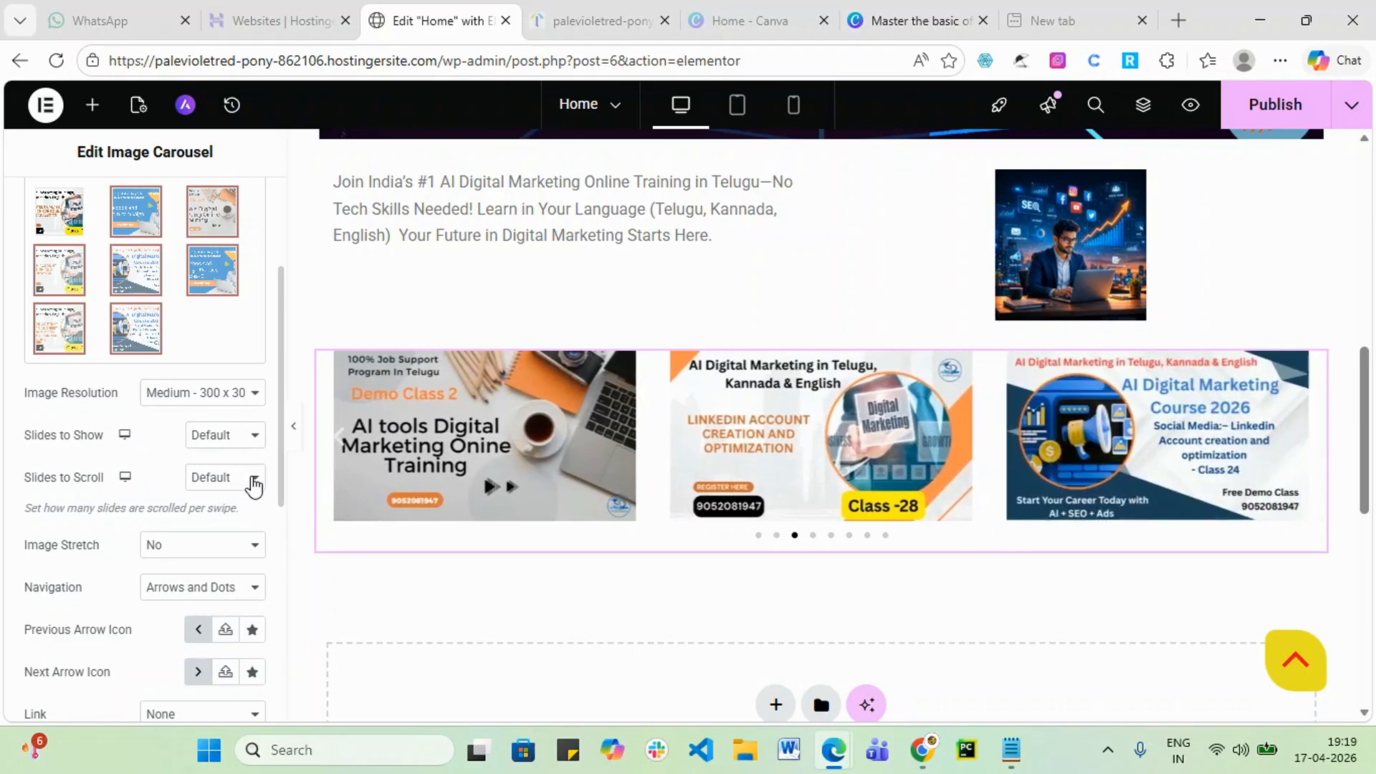
left_click(254, 479)
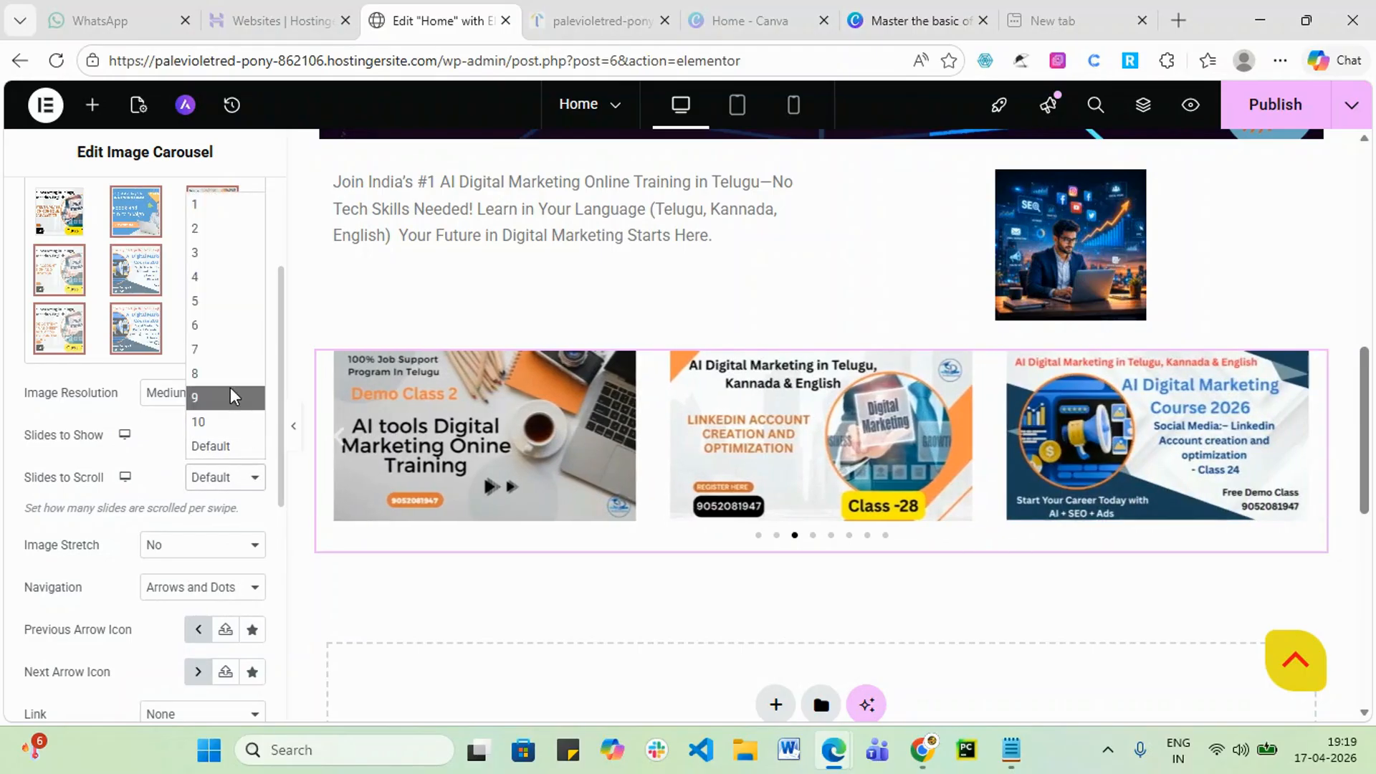
left_click(201, 204)
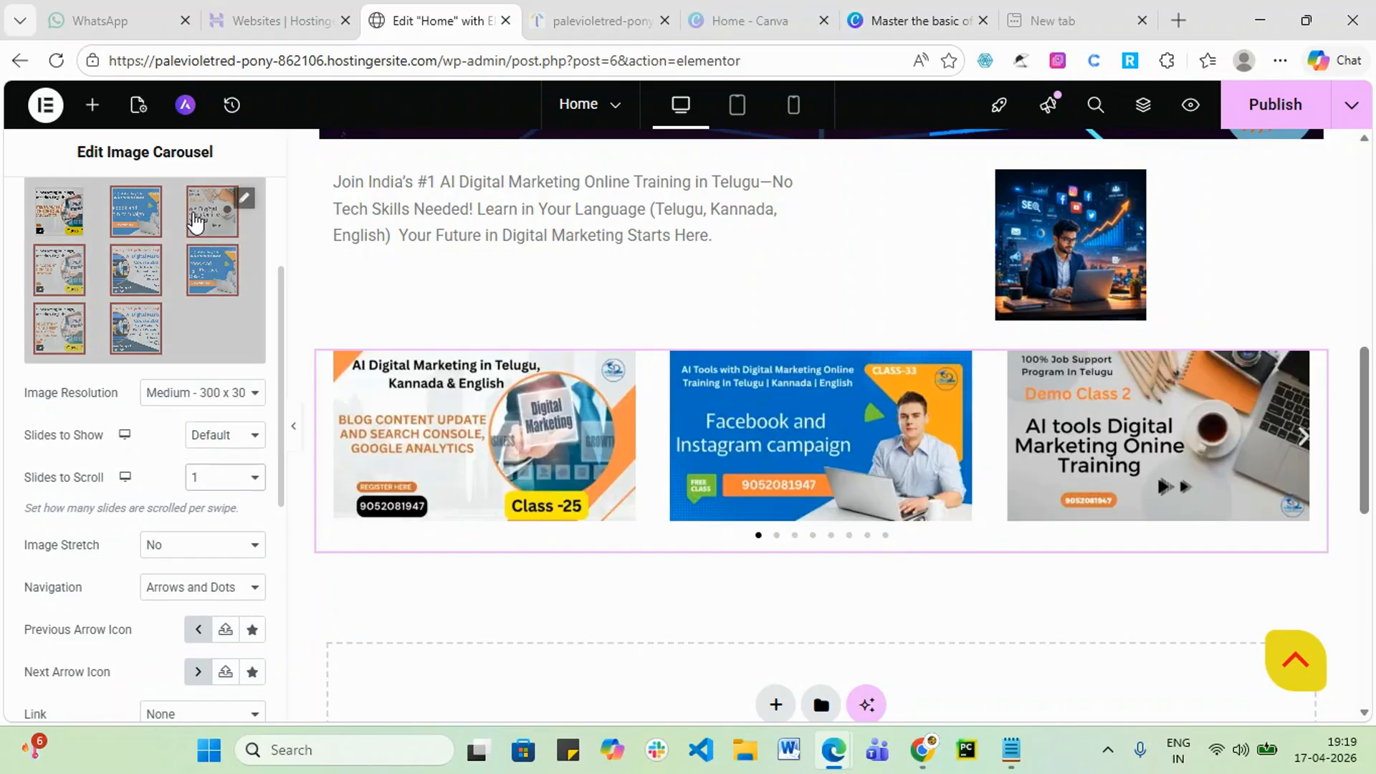
left_click(1303, 439)
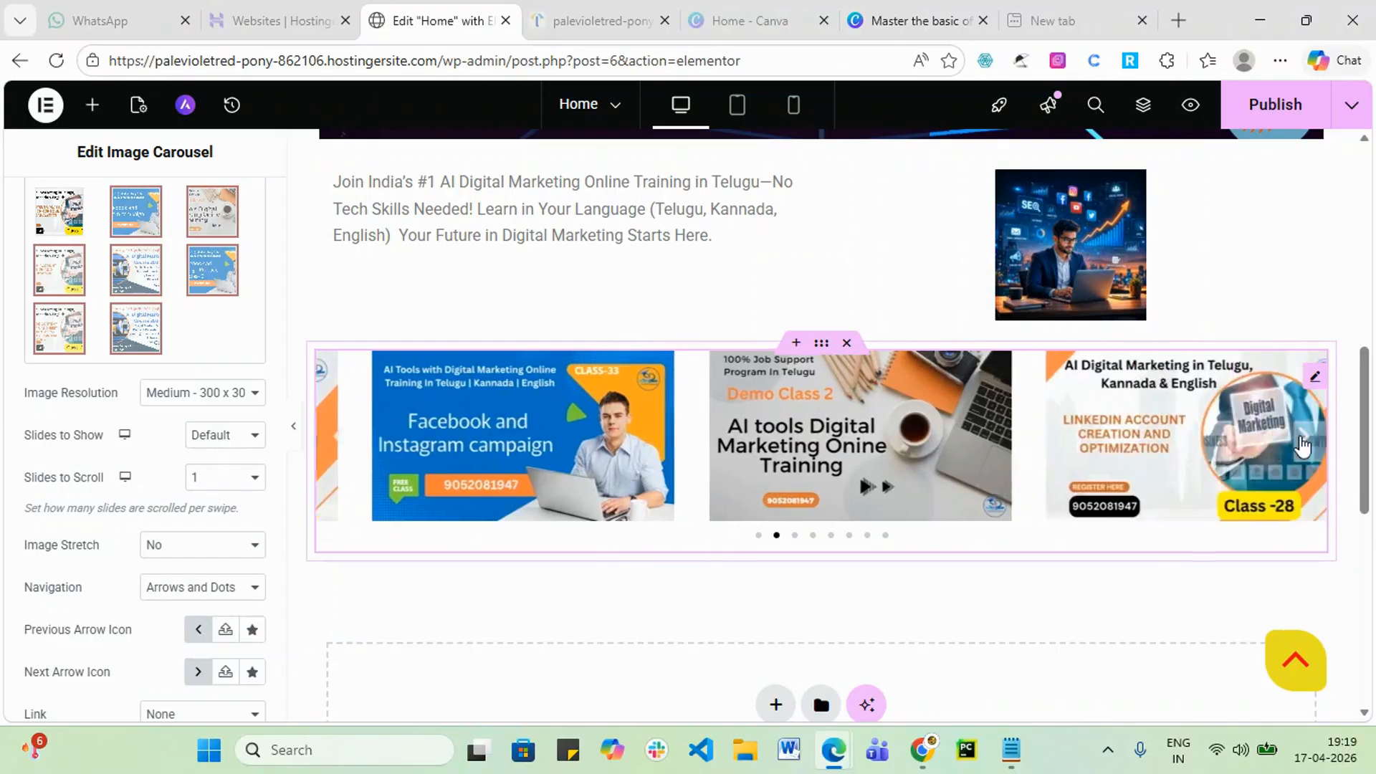
left_click(1303, 439)
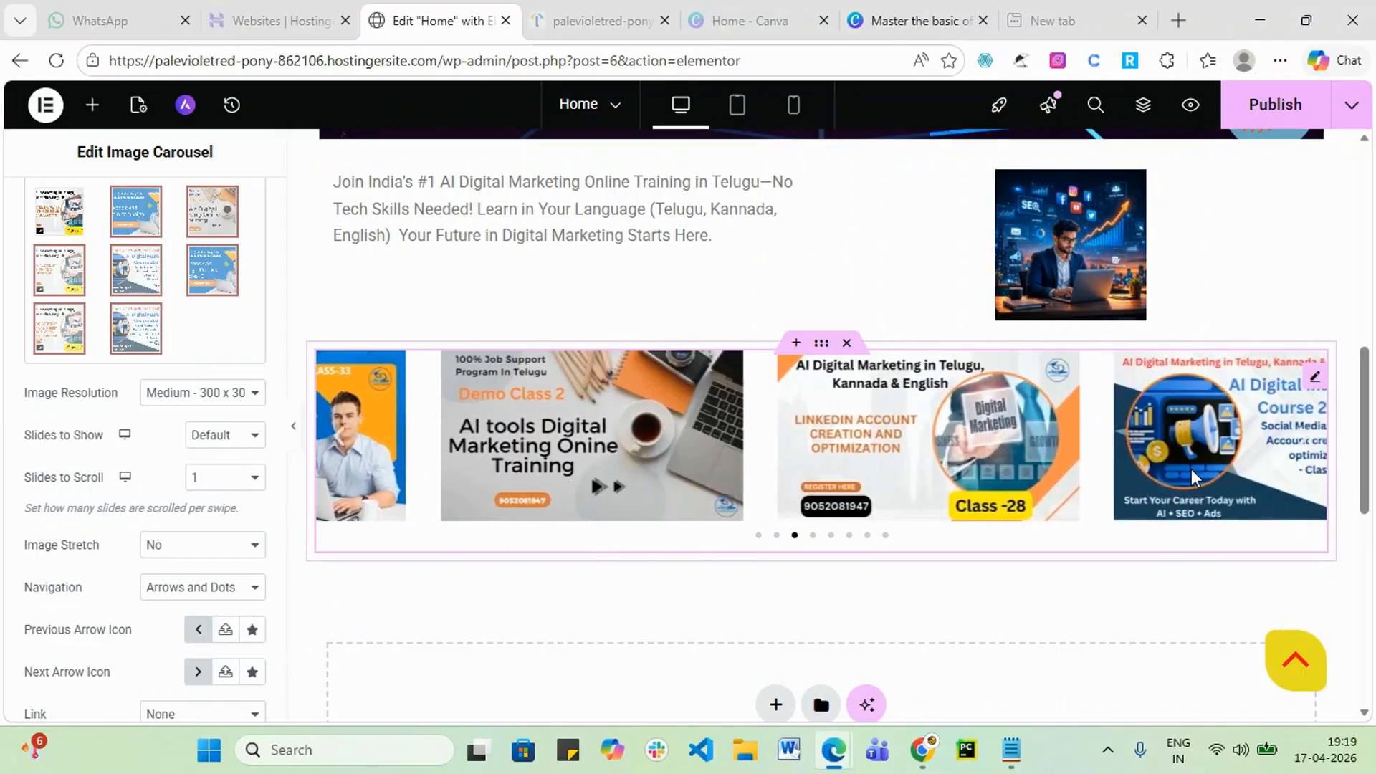
left_click(263, 479)
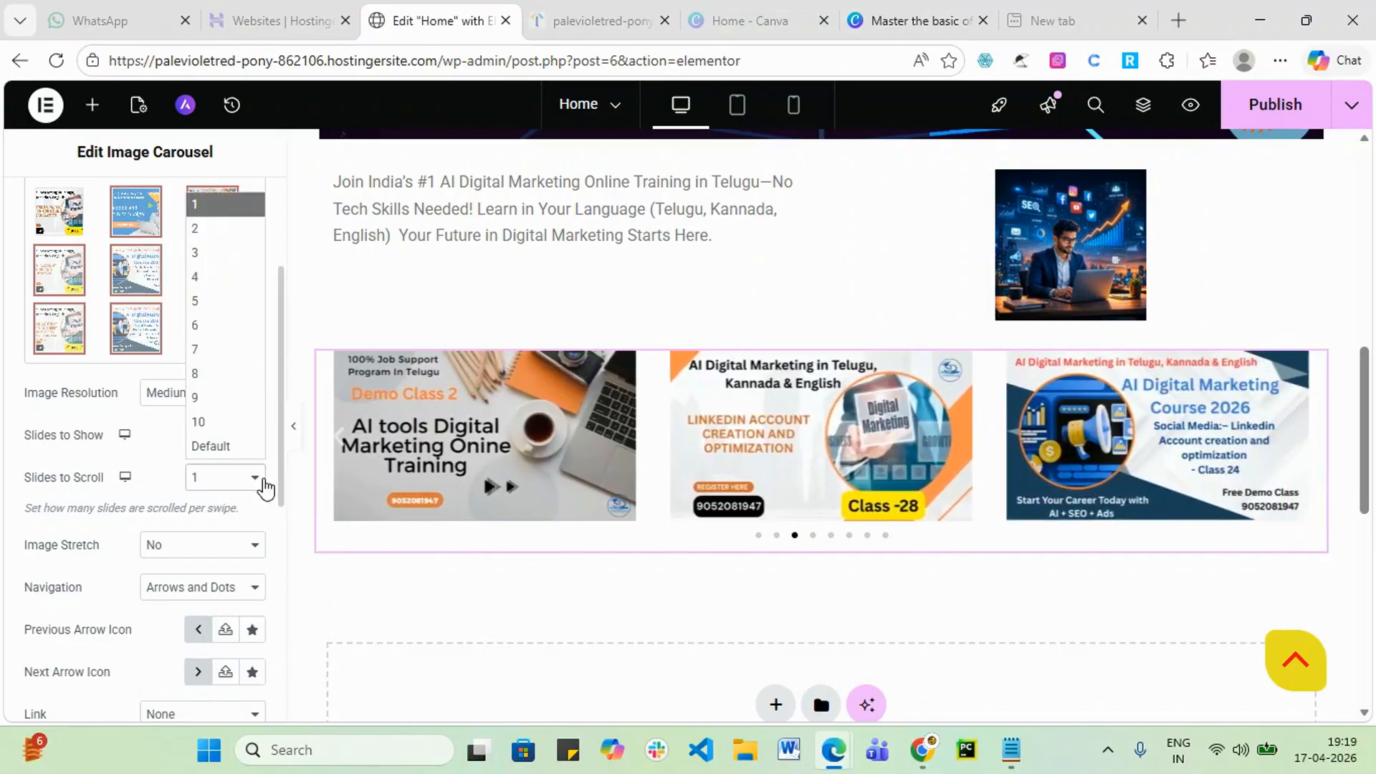
left_click(256, 445)
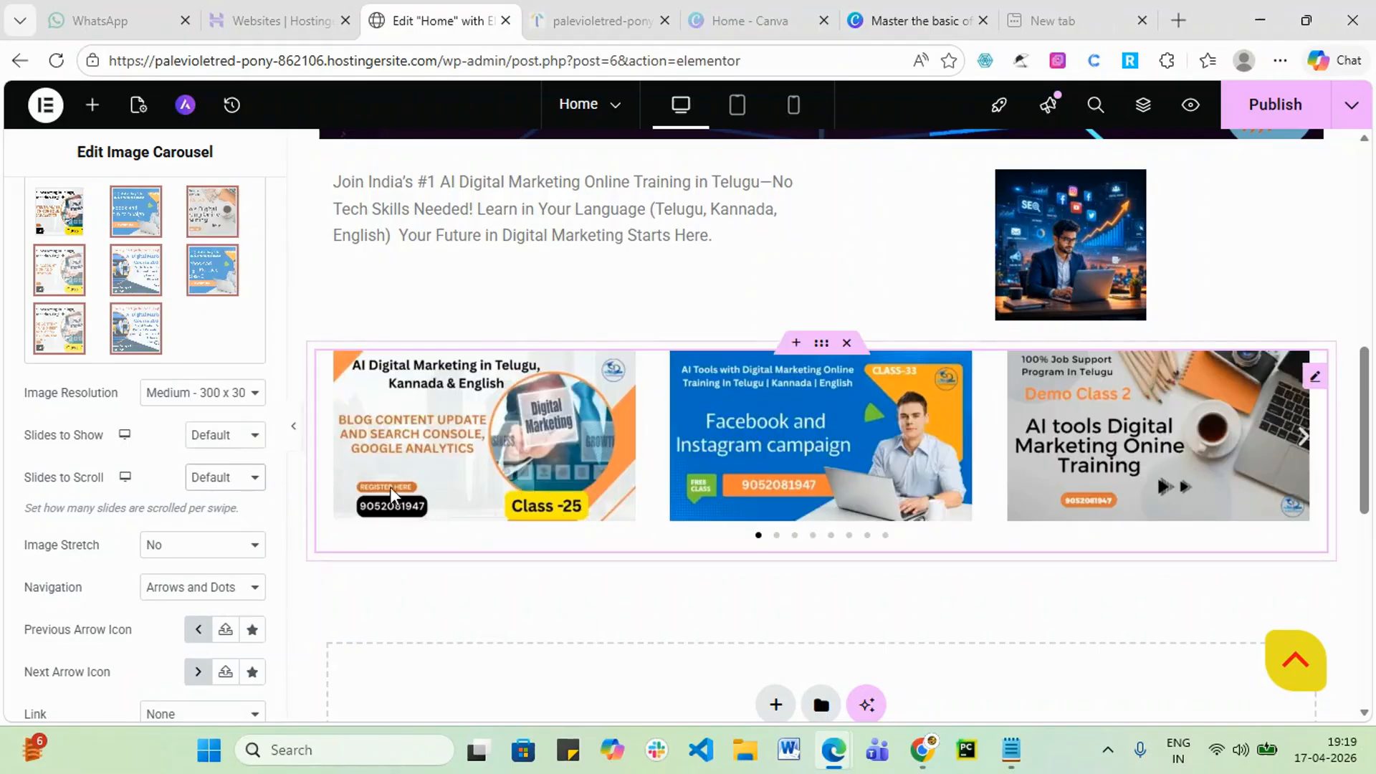
- Examine the carousel's image stretch, navigation, arrow icon, link and caption options
scroll(209, 621, "down", 2)
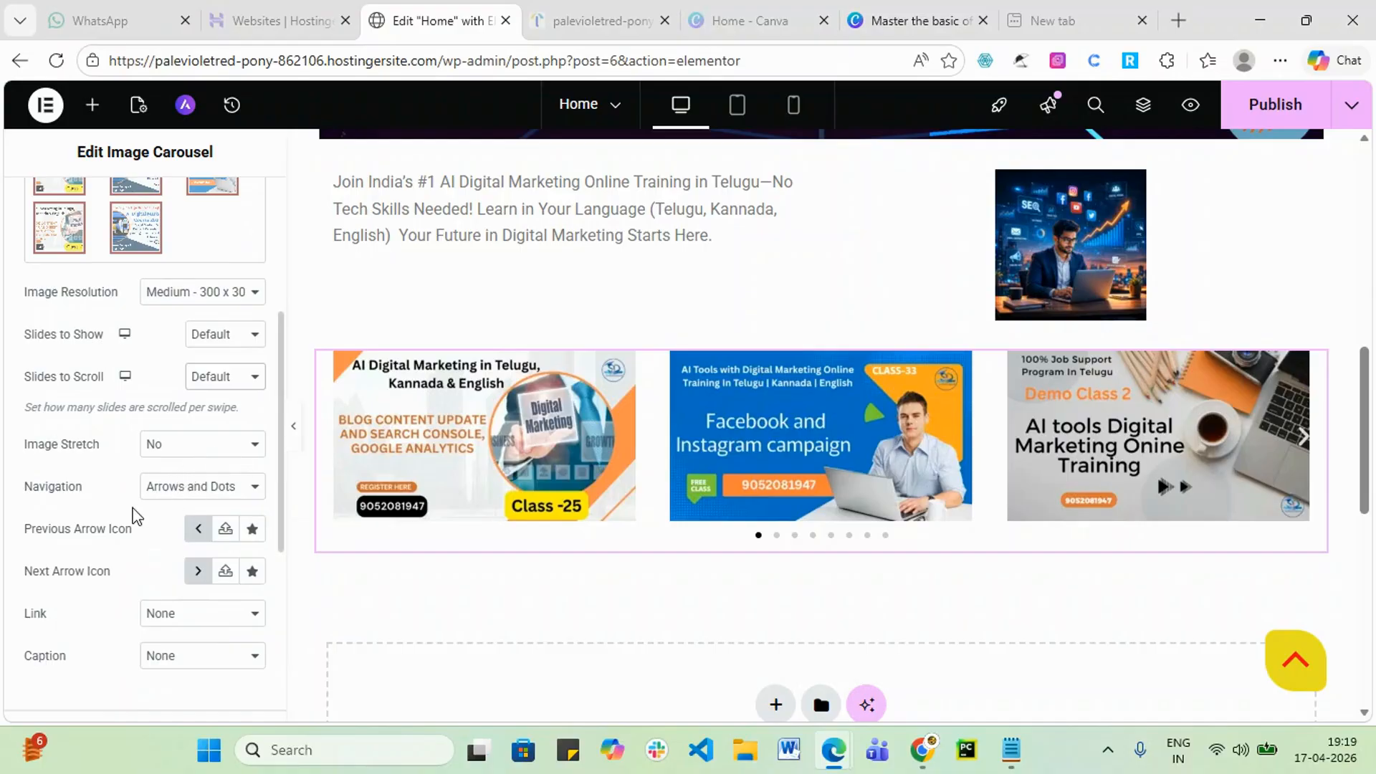
left_click(246, 443)
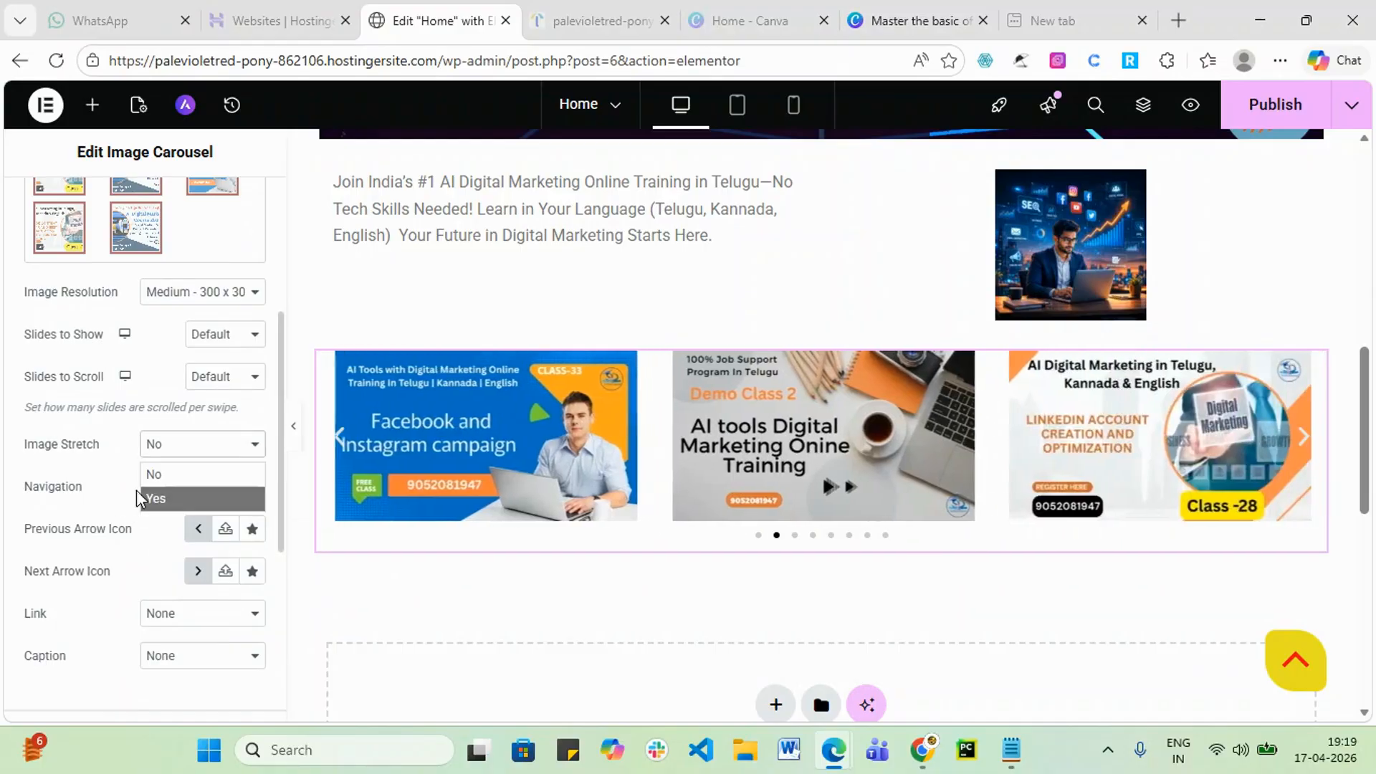
left_click(22, 555)
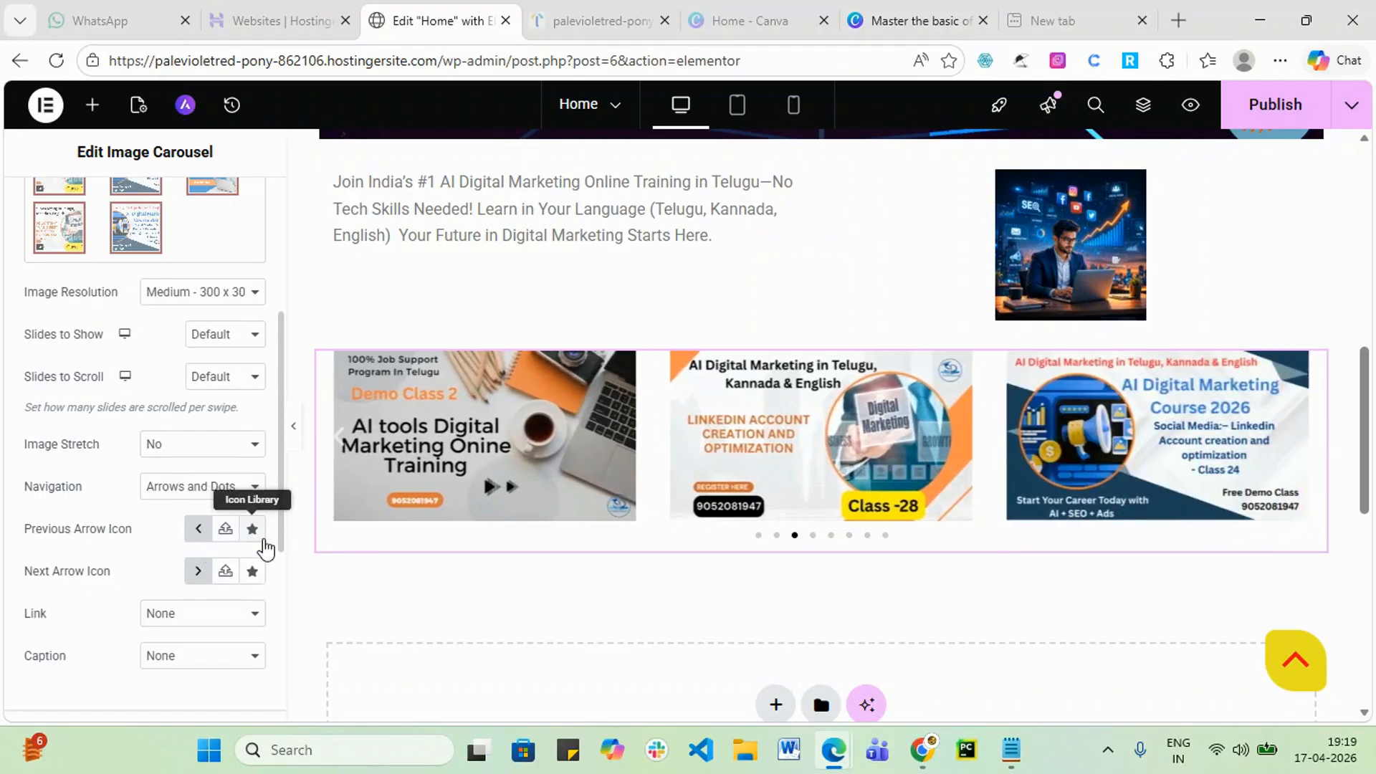
scroll(147, 623, "down", 3)
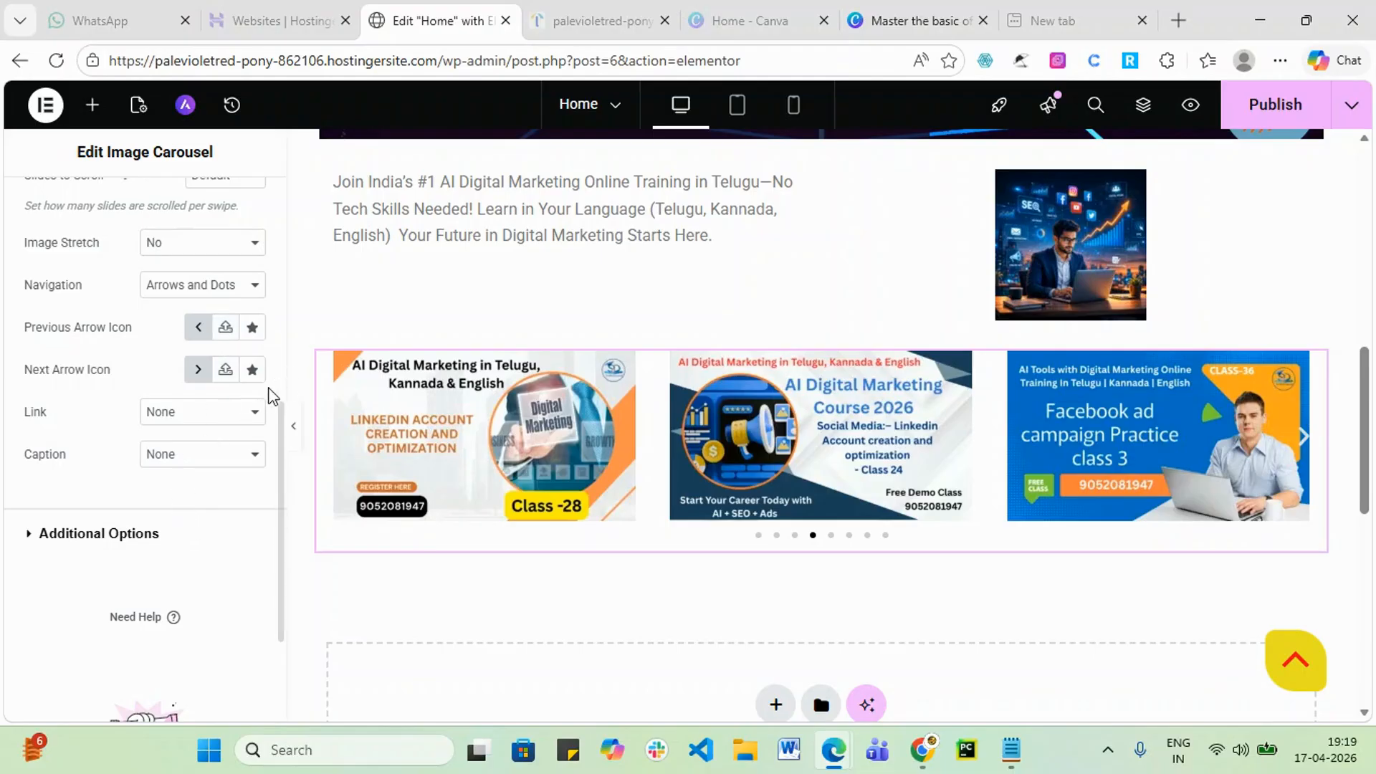
left_click(248, 411)
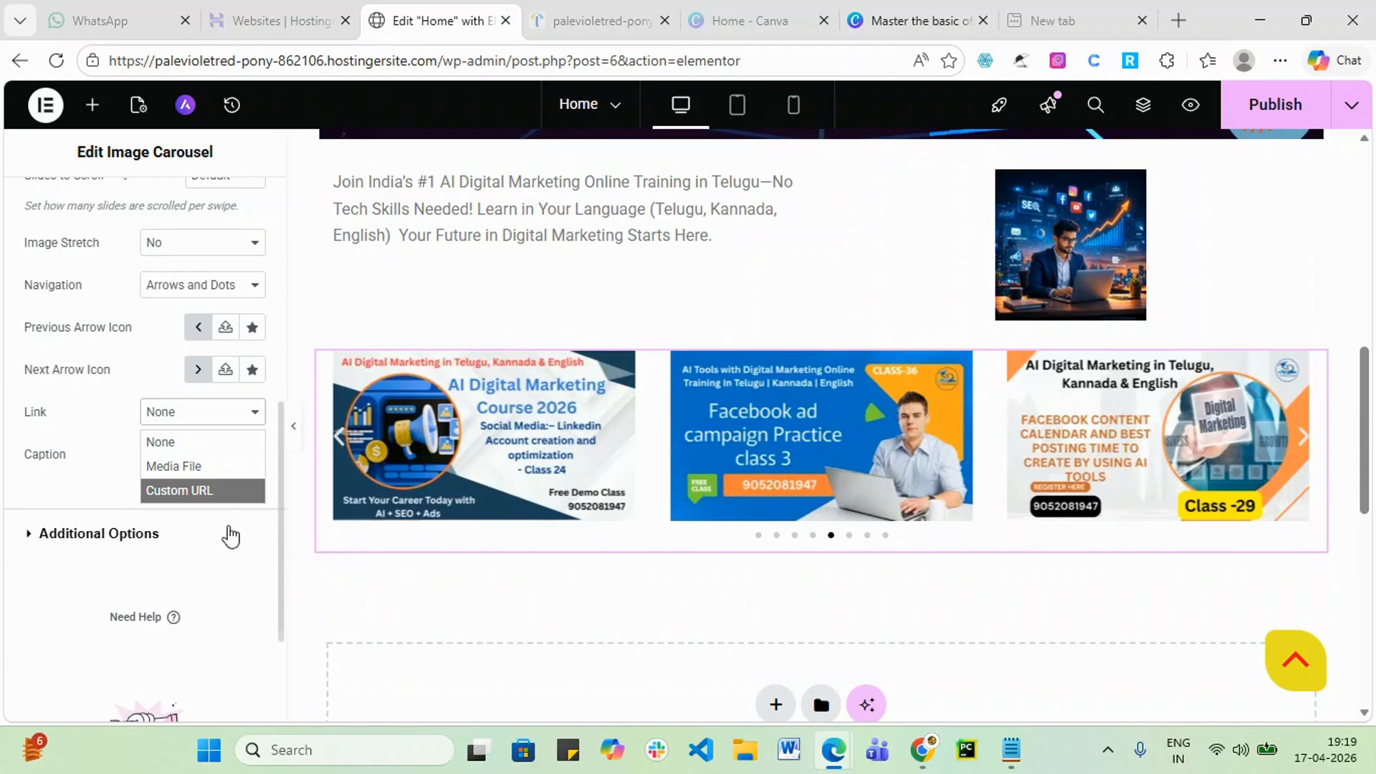
left_click_drag(32, 486, 40, 487)
left_click(257, 456)
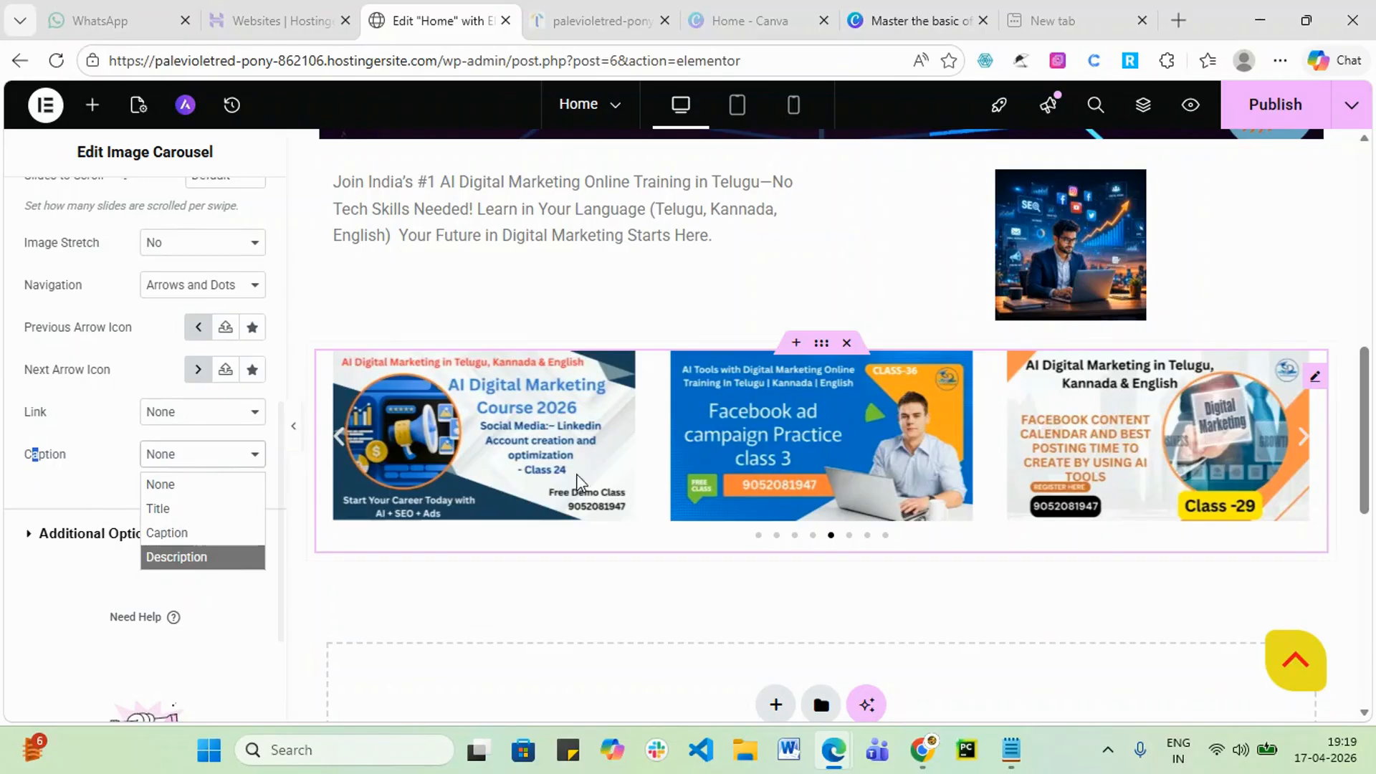
left_click(122, 473)
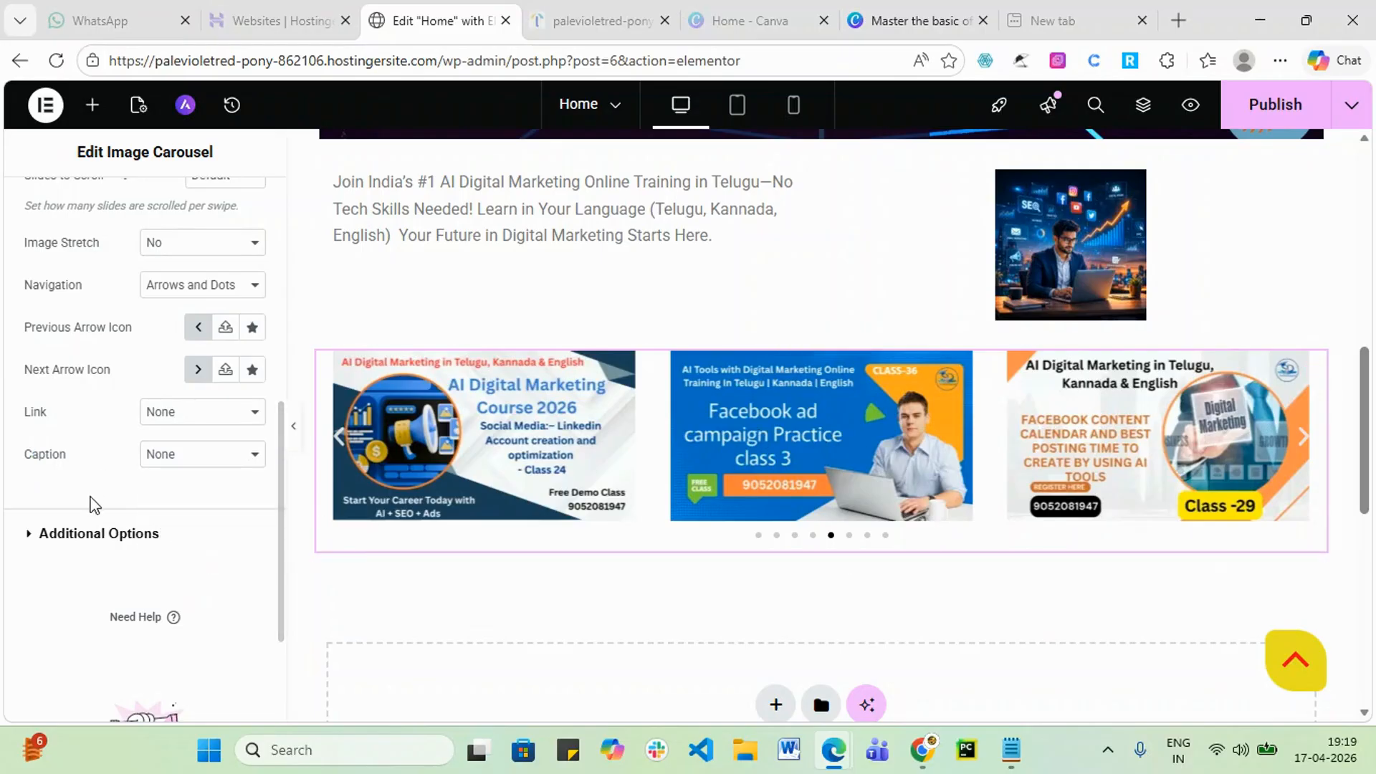
- Review the carousel on the Home page and publish the page
scroll(301, 452, "up", 2)
scroll(148, 461, "up", 5)
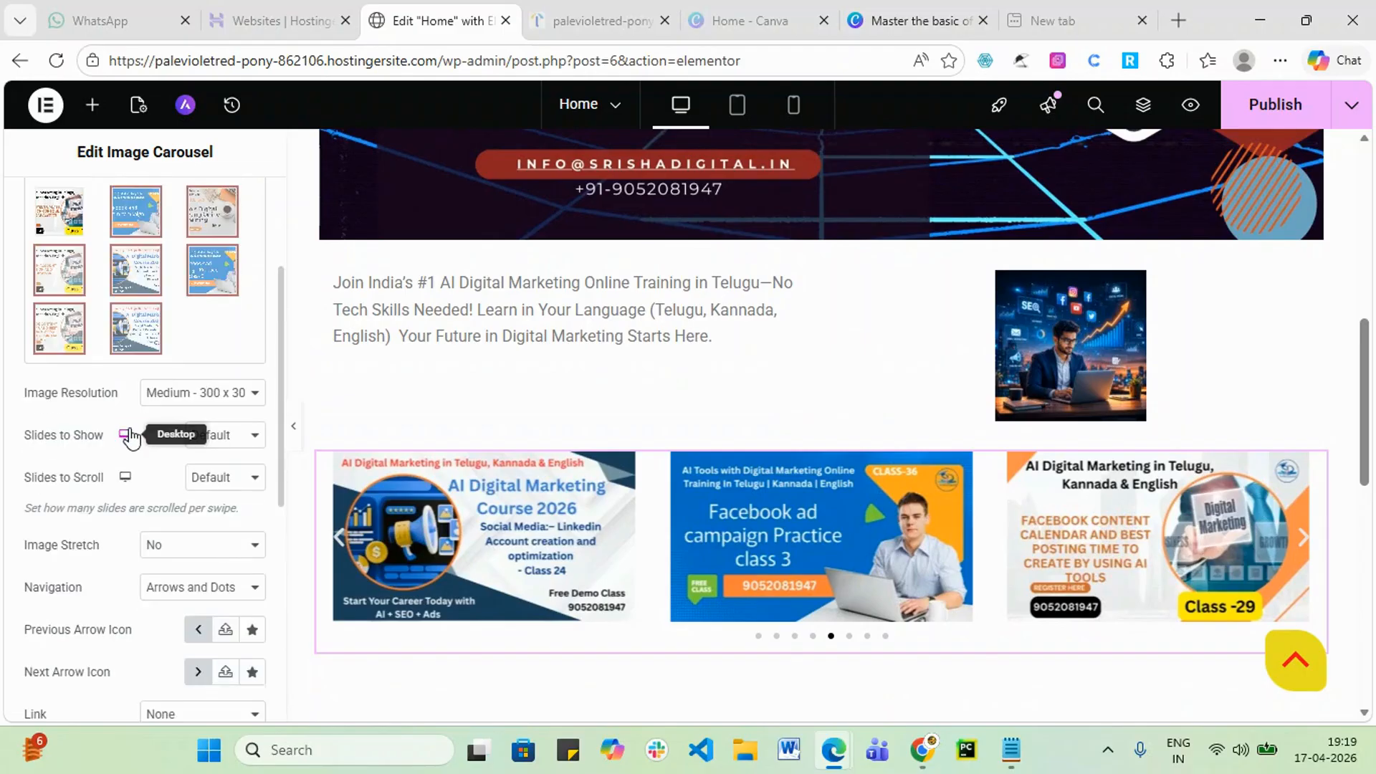
scroll(129, 436, "up", 2)
scroll(337, 387, "up", 1)
scroll(572, 424, "down", 4)
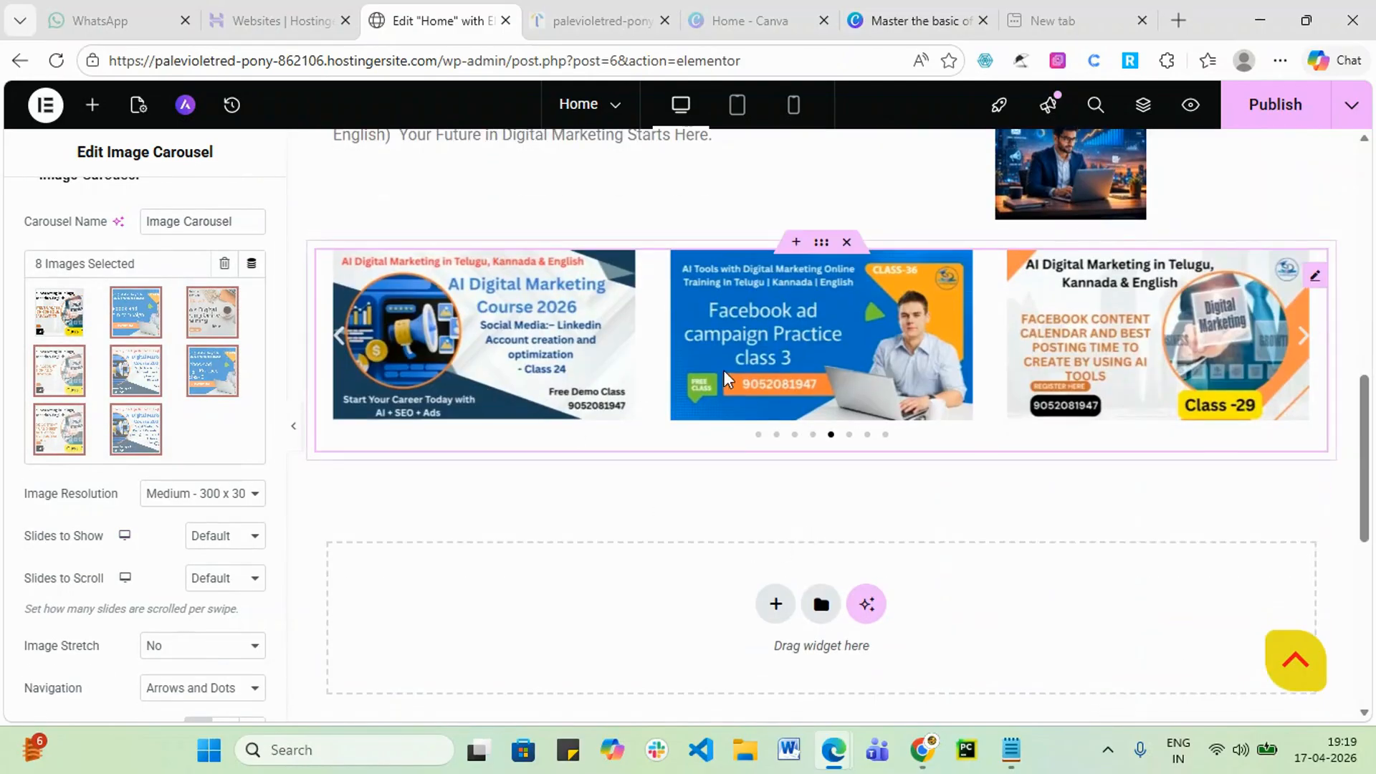
scroll(931, 322, "up", 2)
left_click(1275, 104)
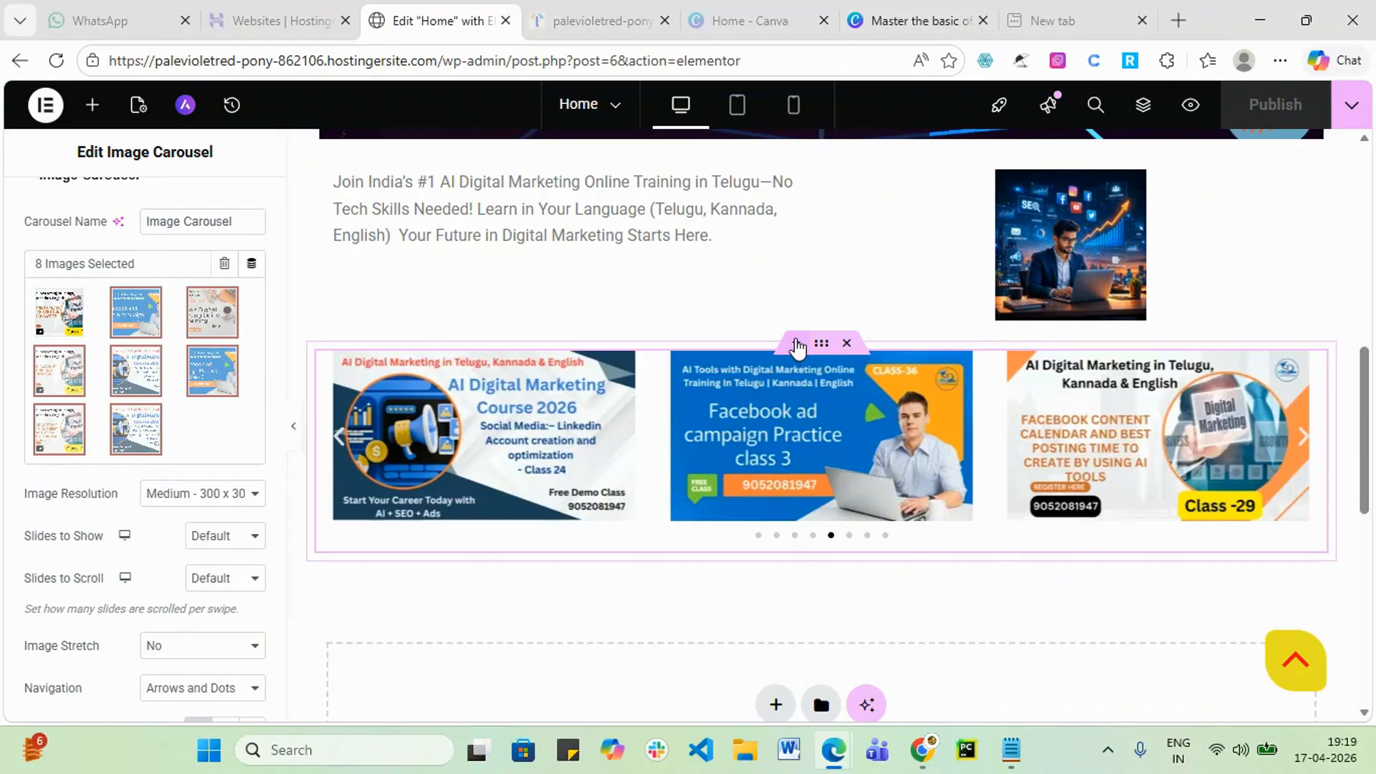
- Insert a Flexbox container with a single downward column directly above the image carousel
left_click(797, 347)
left_click(775, 437)
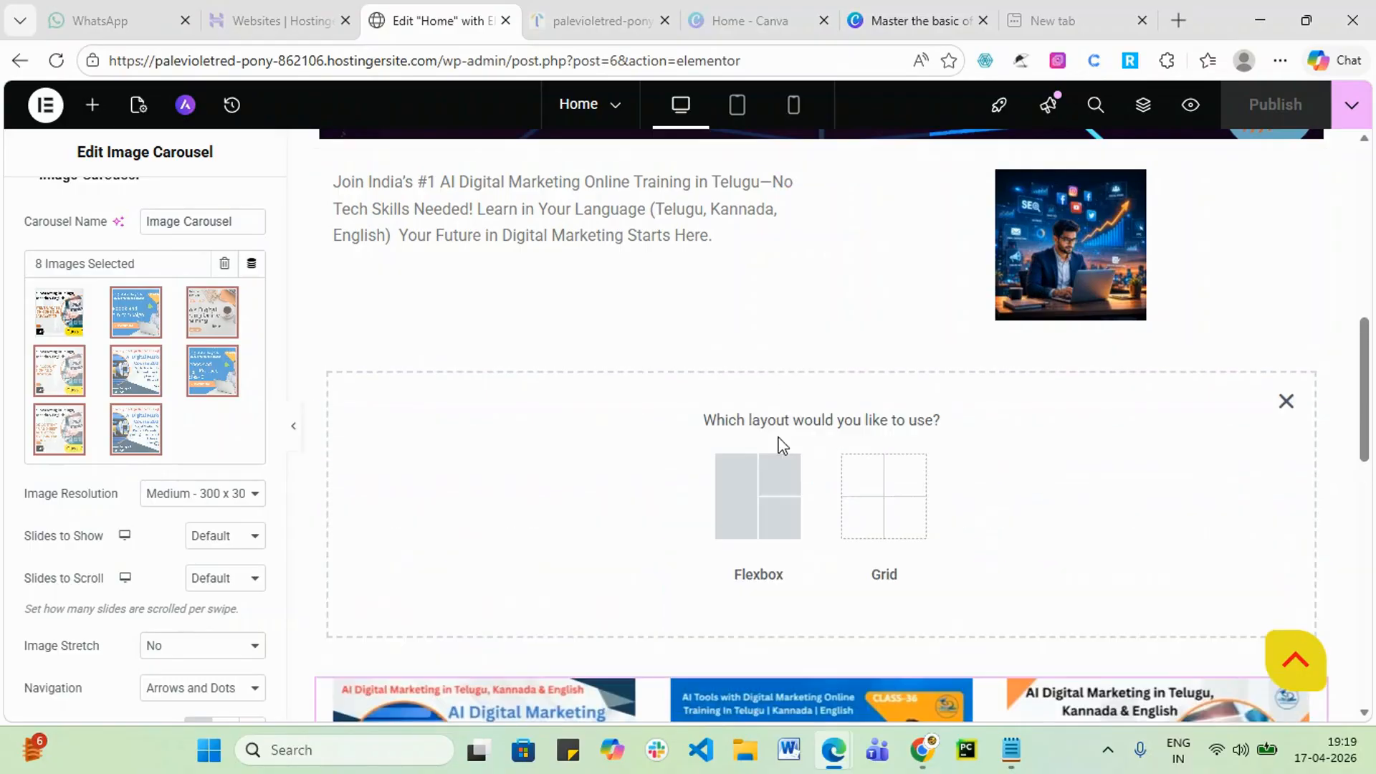
left_click(768, 482)
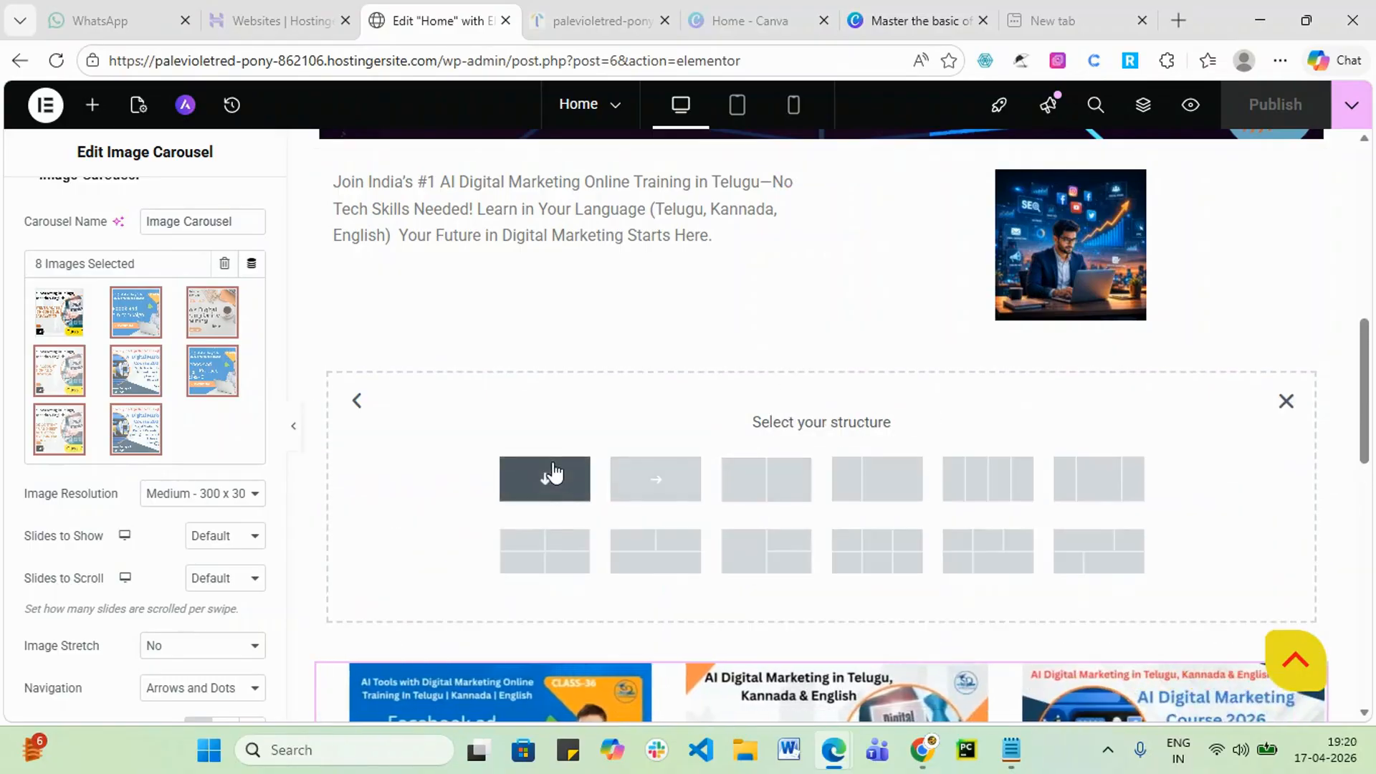
left_click(552, 474)
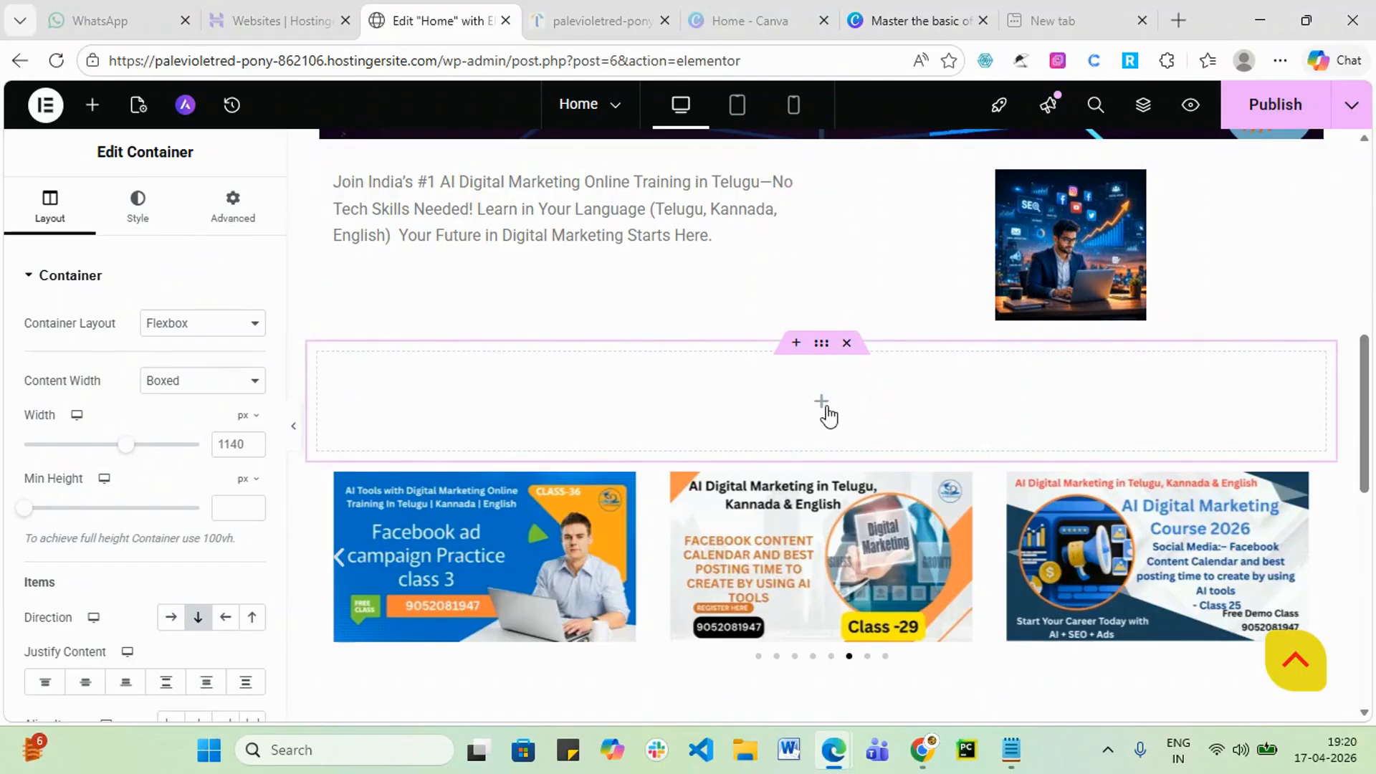
- Add a Heading widget to the empty container above the carousel and set its title to "Our Clients"
left_click(823, 403)
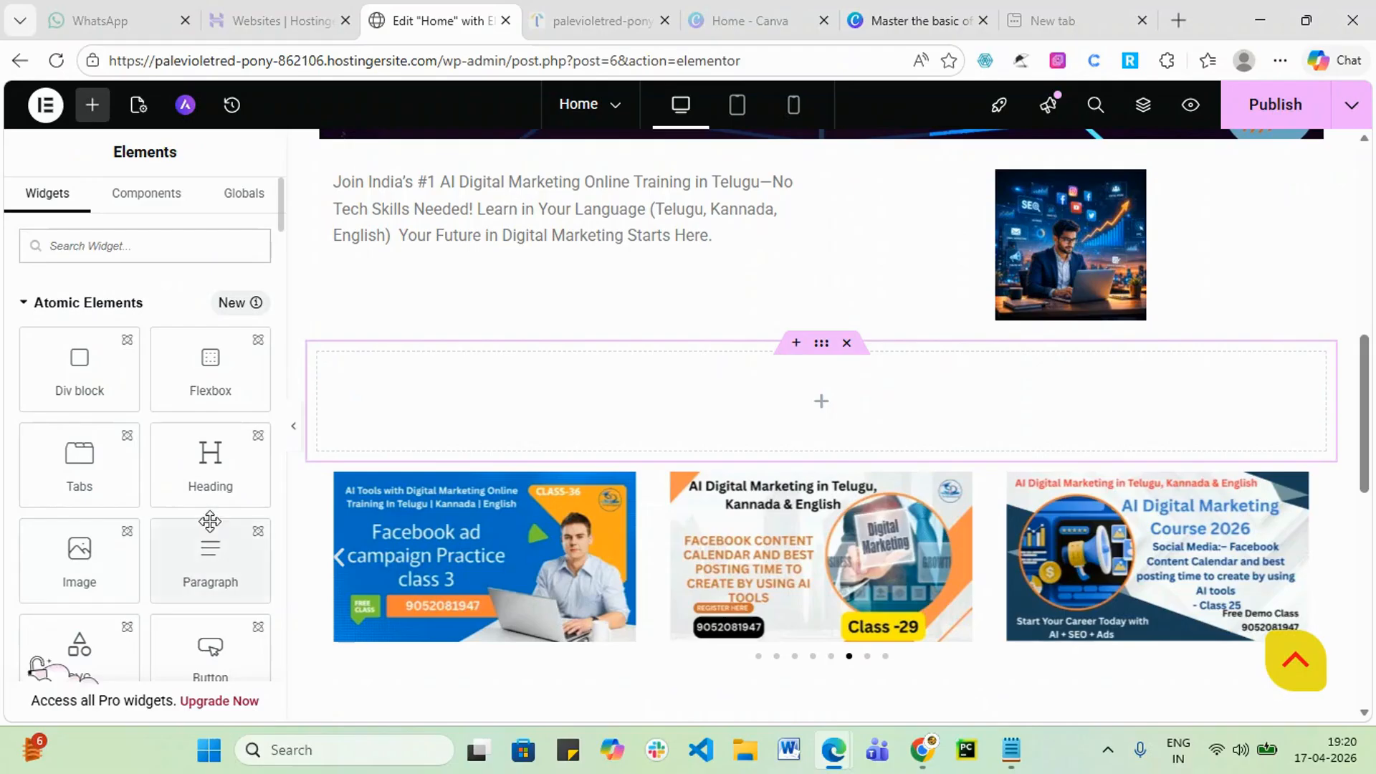
left_click_drag(209, 470, 725, 434)
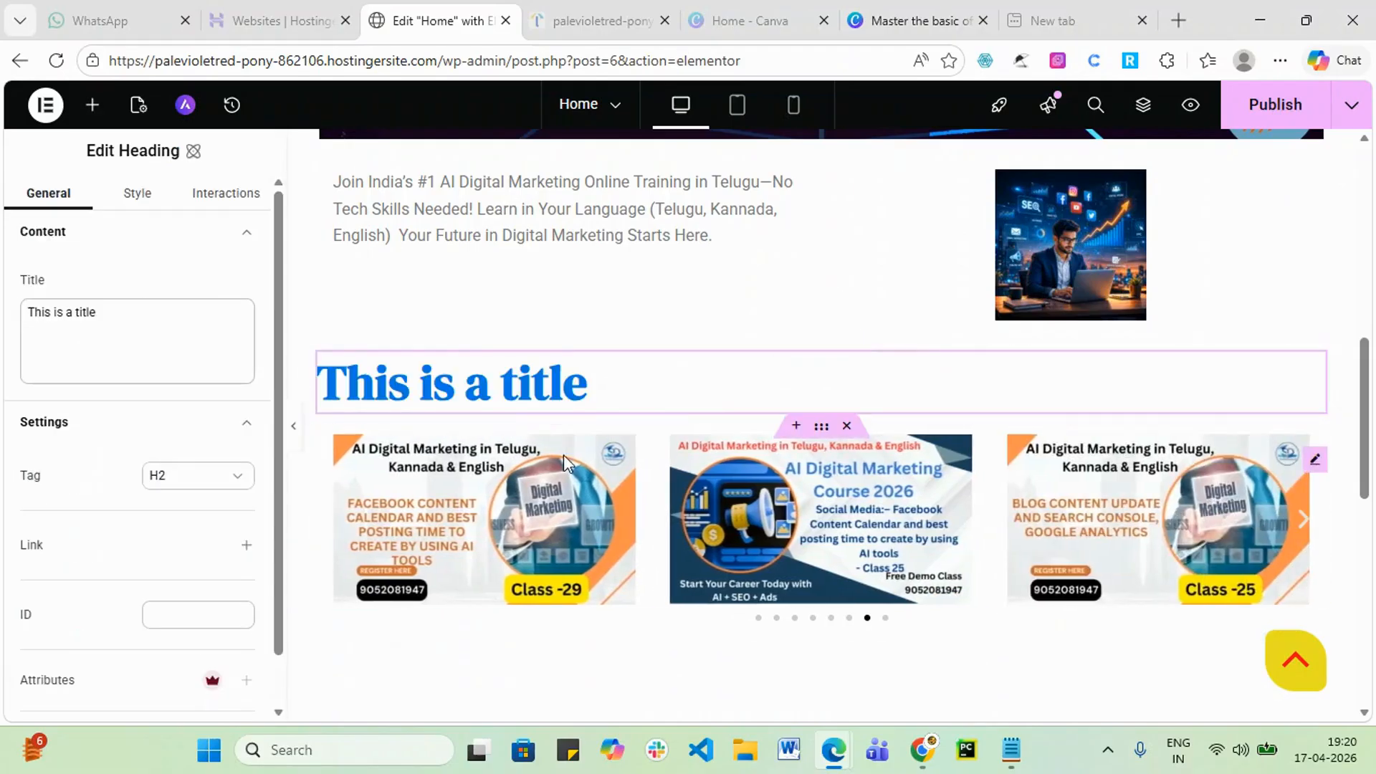
left_click_drag(106, 315, 14, 329)
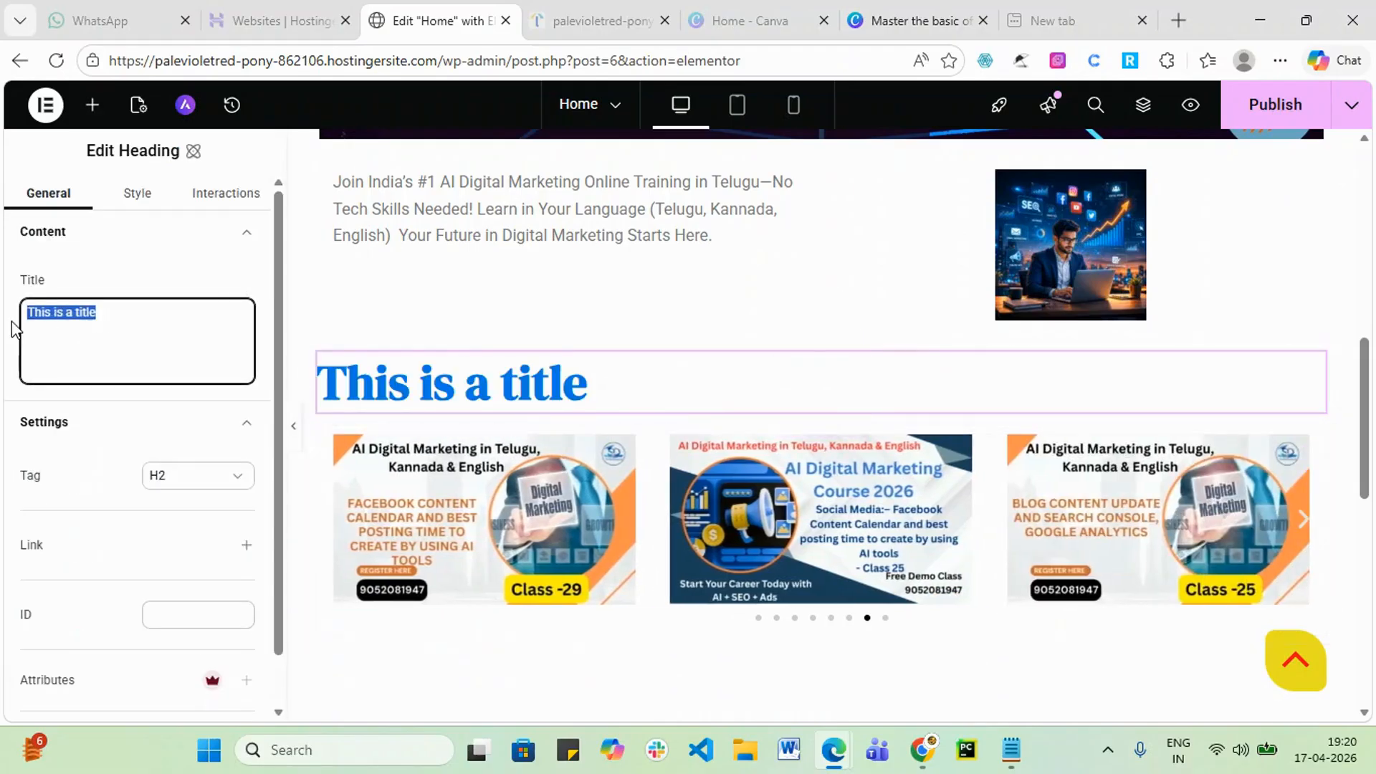
type("Our C")
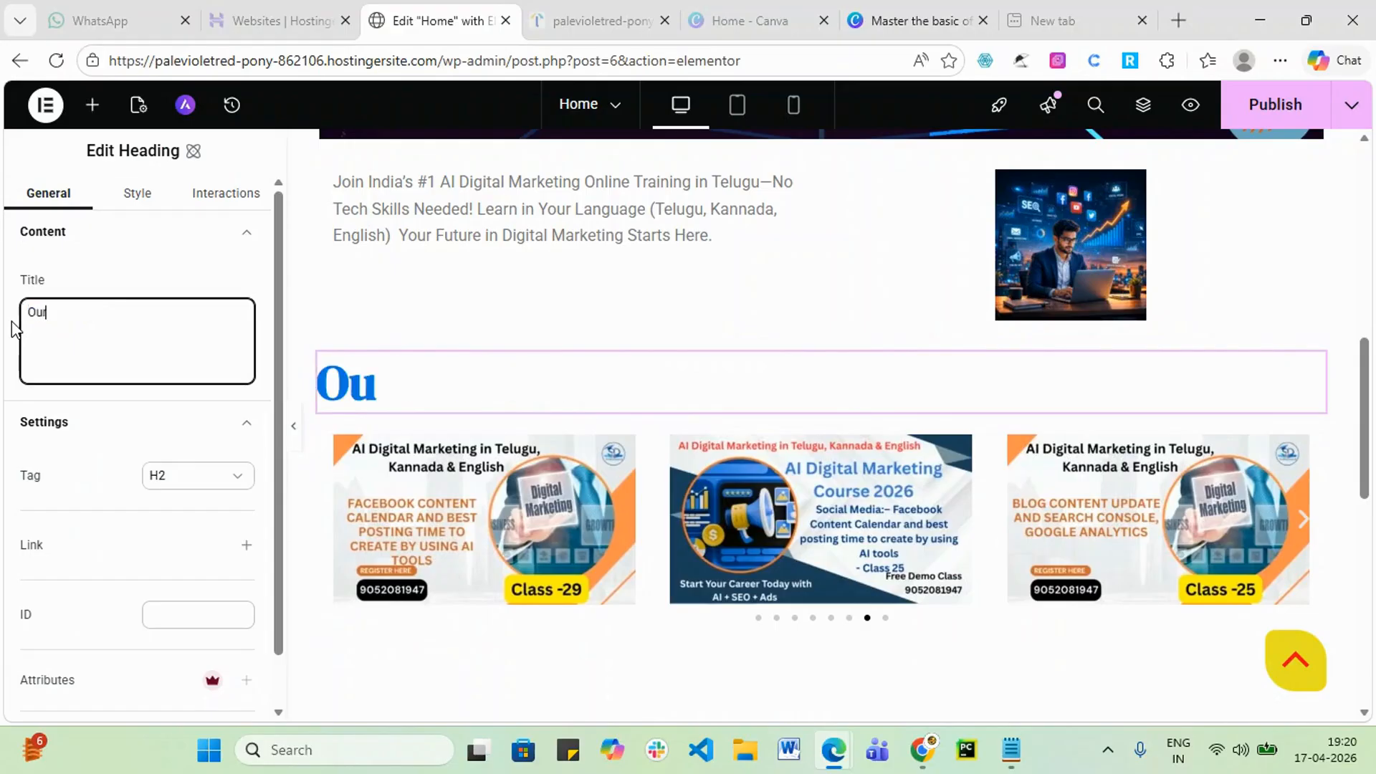
type("lir")
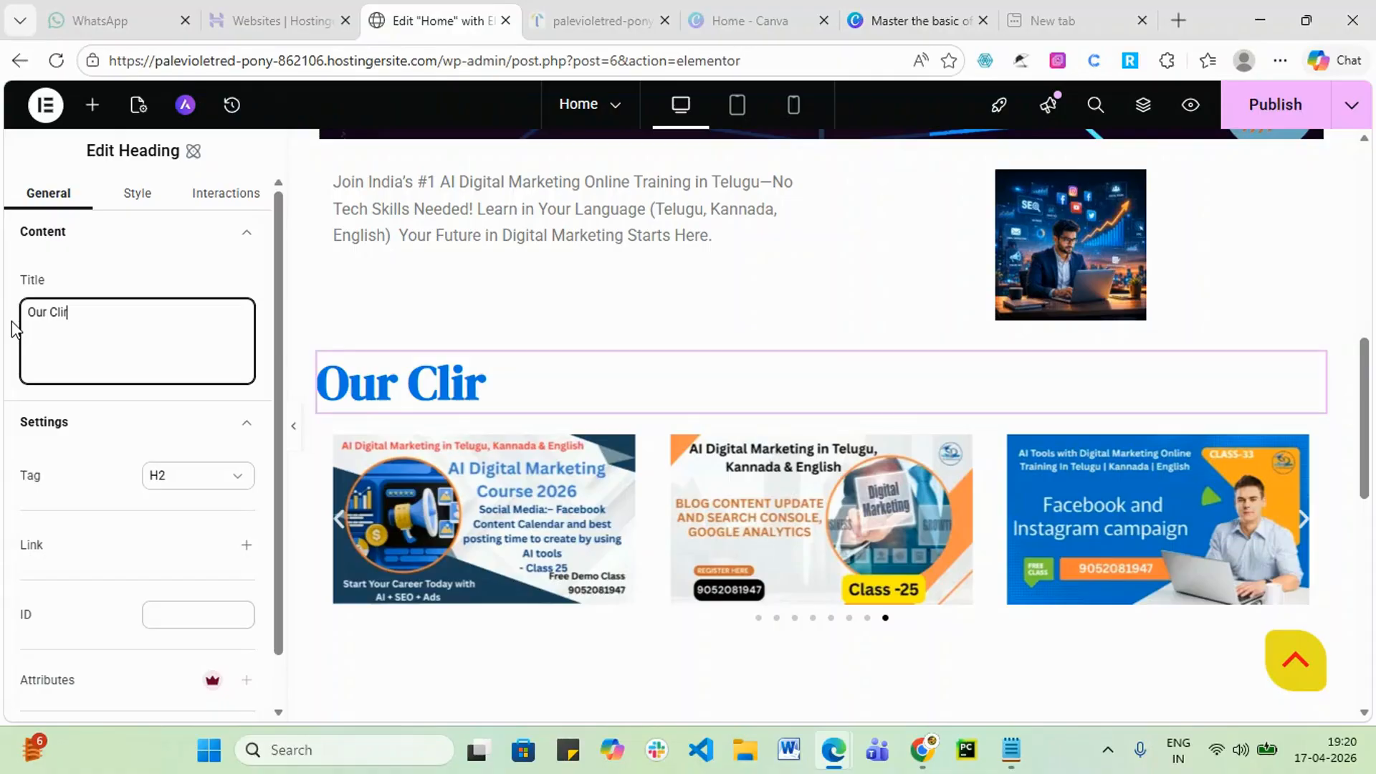
key("BackSpace")
type("ents")
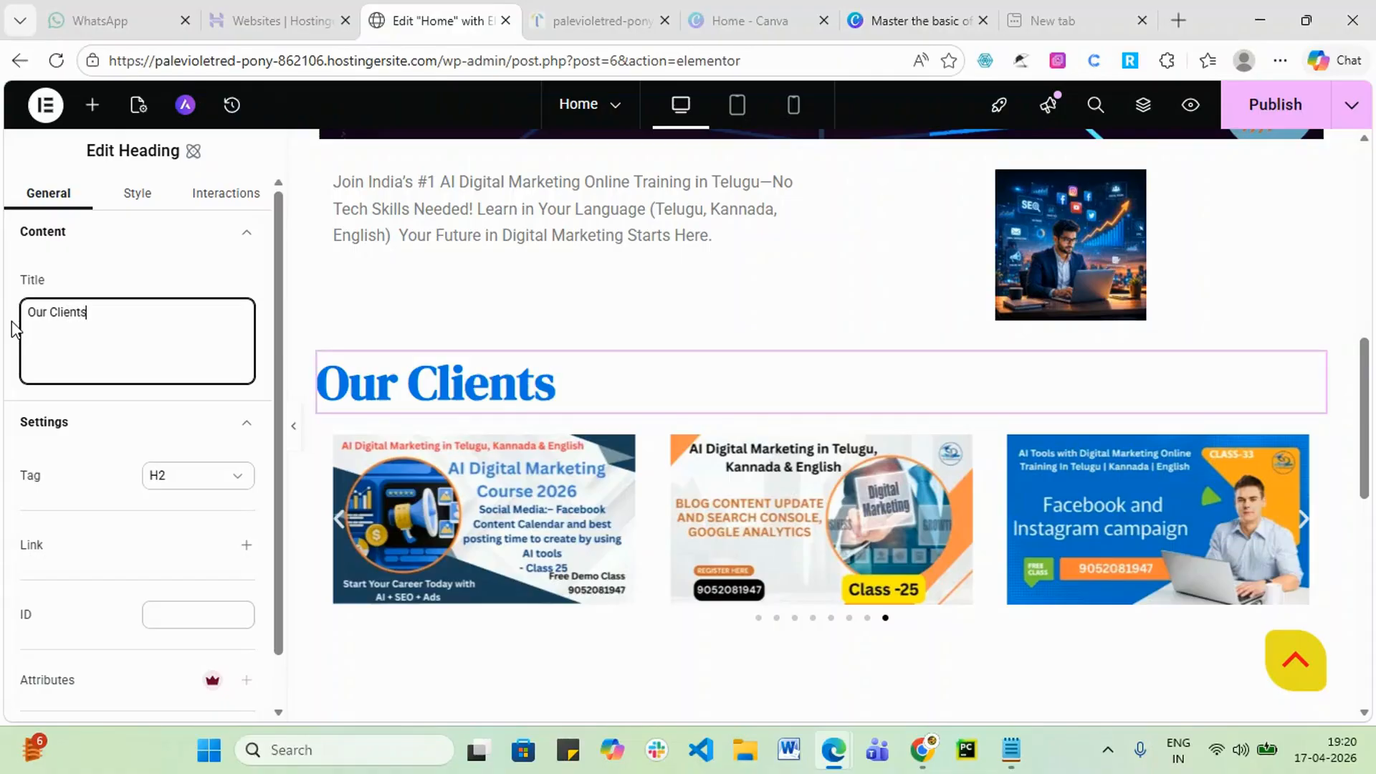
left_click(567, 379)
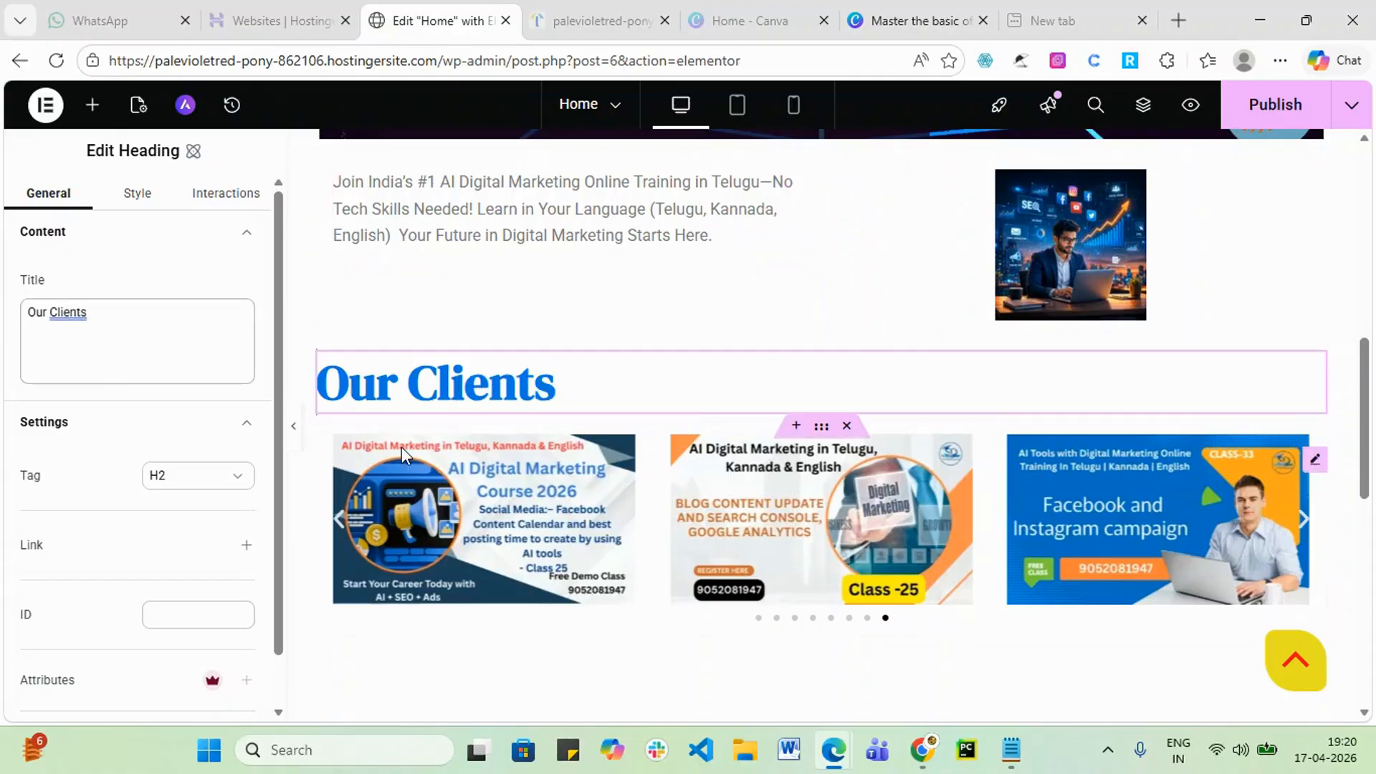
scroll(153, 443, "down", 1)
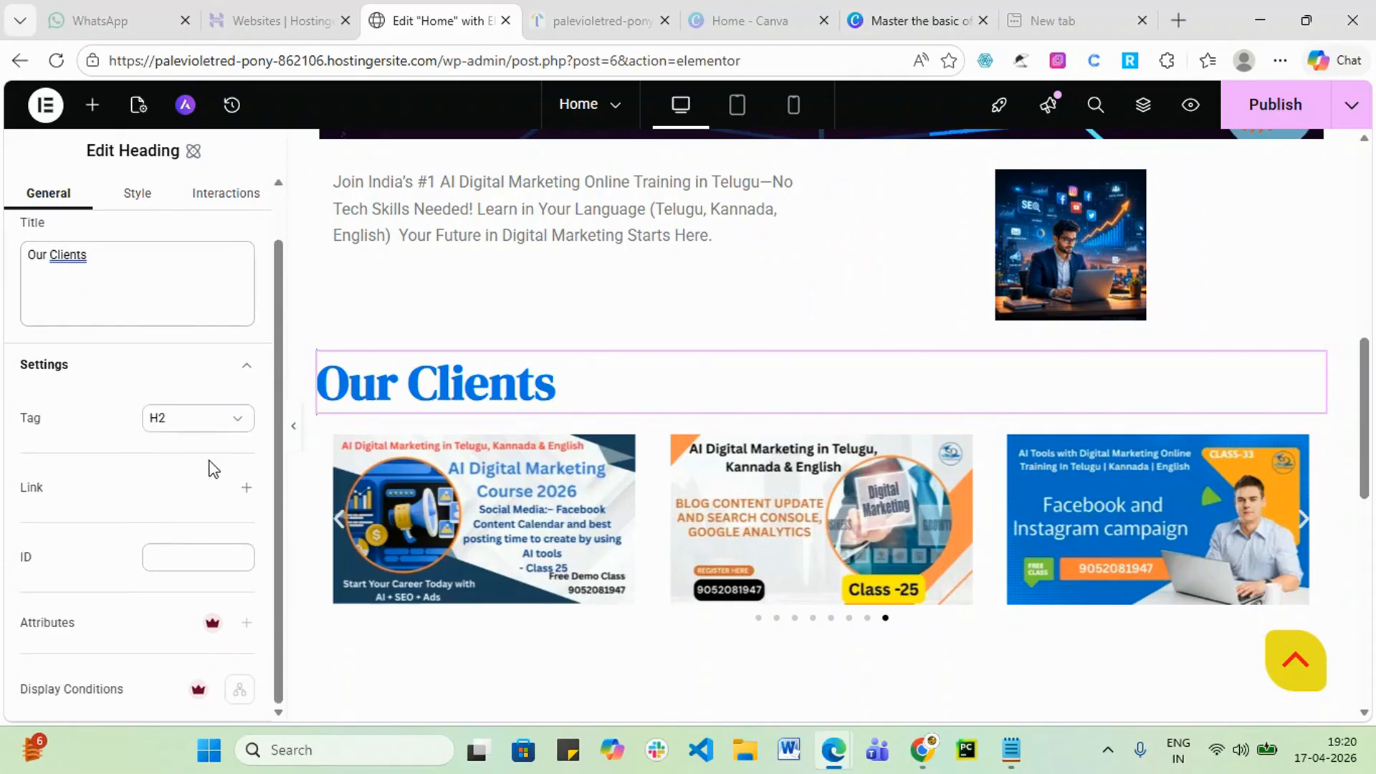
scroll(147, 512, "up", 1)
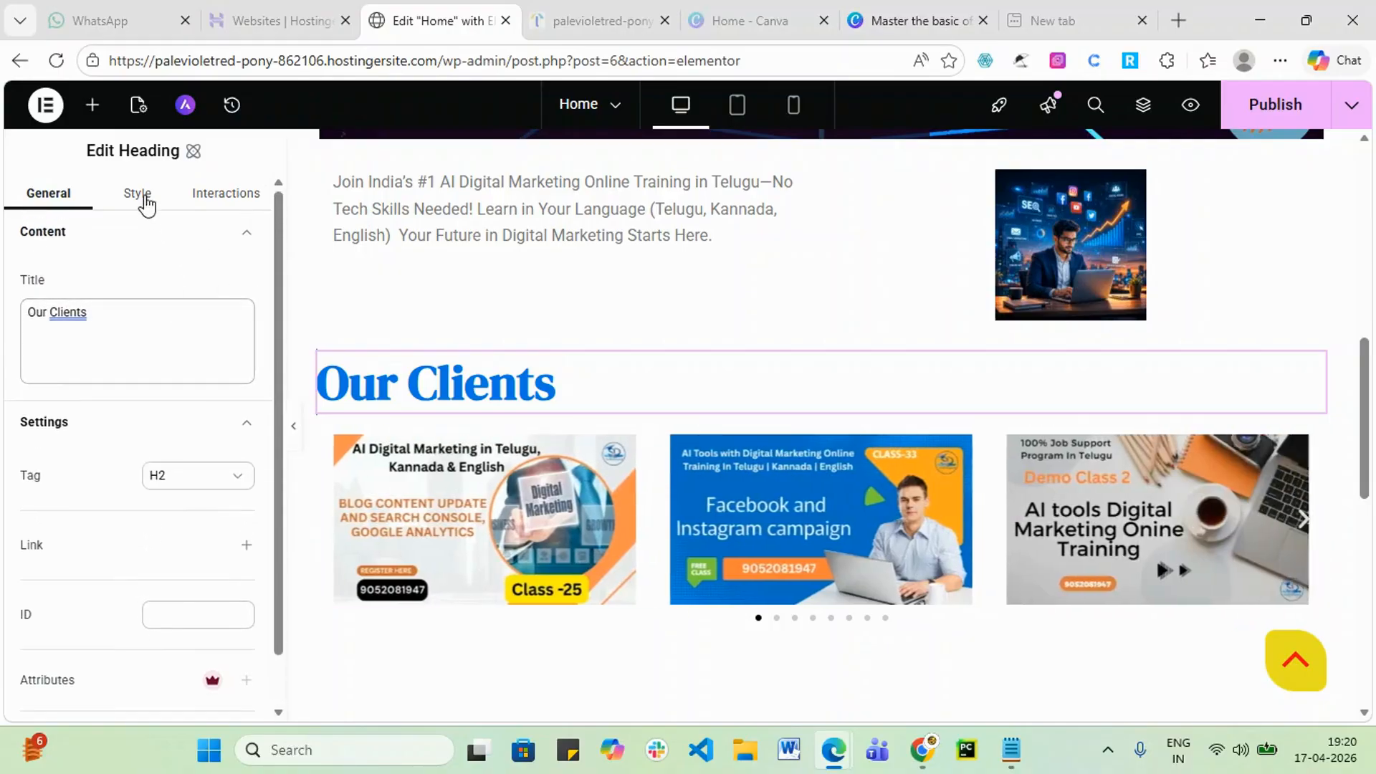
- Change the heading's title to "Our clients" using the suggested capitalization correction
left_click(63, 313)
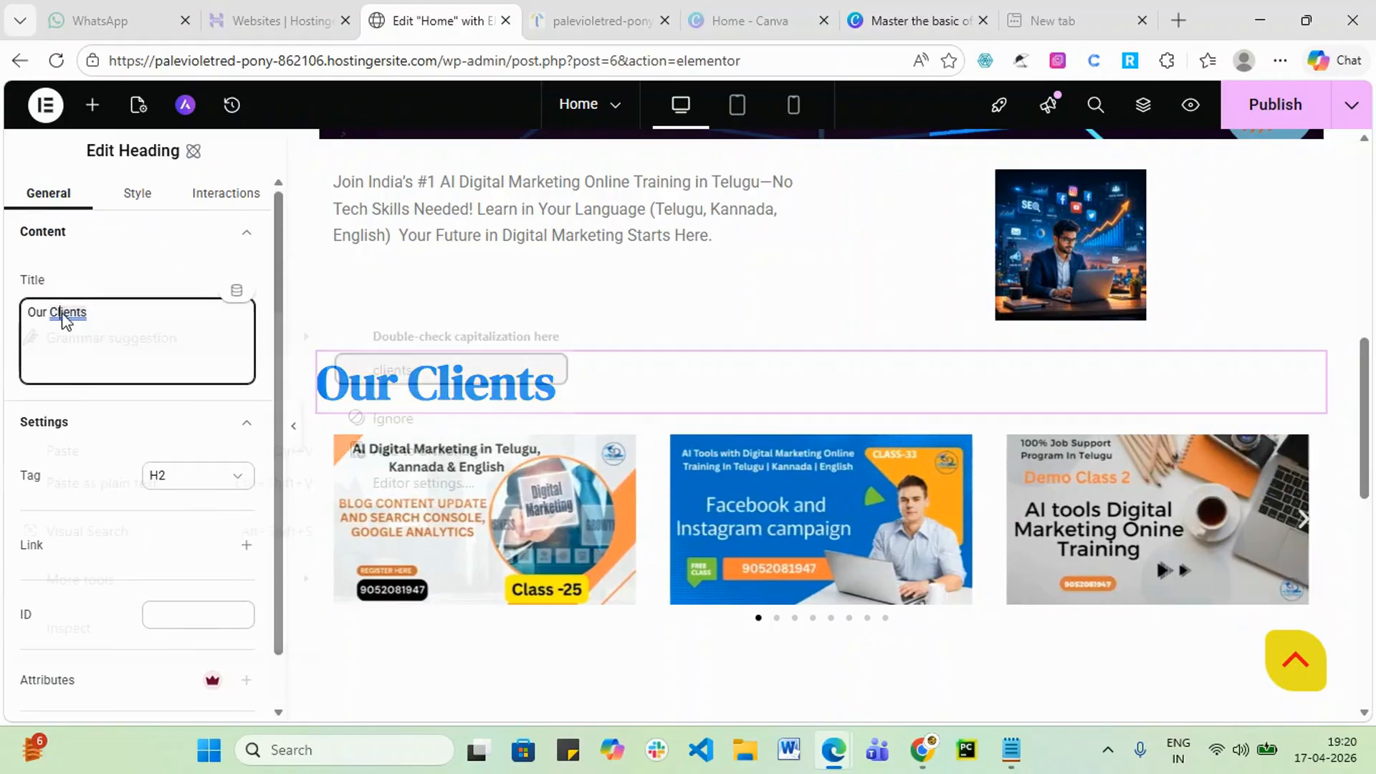
right_click(62, 313)
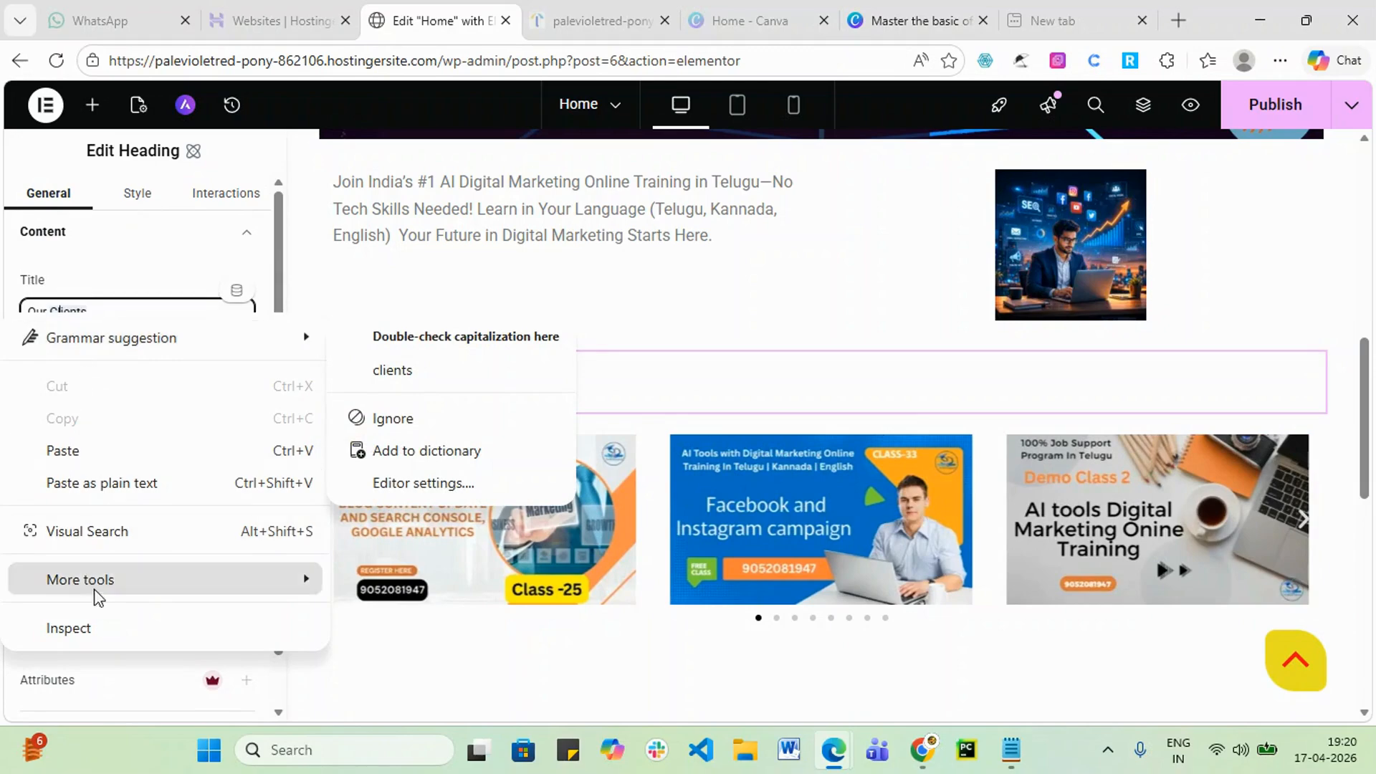
left_click(425, 370)
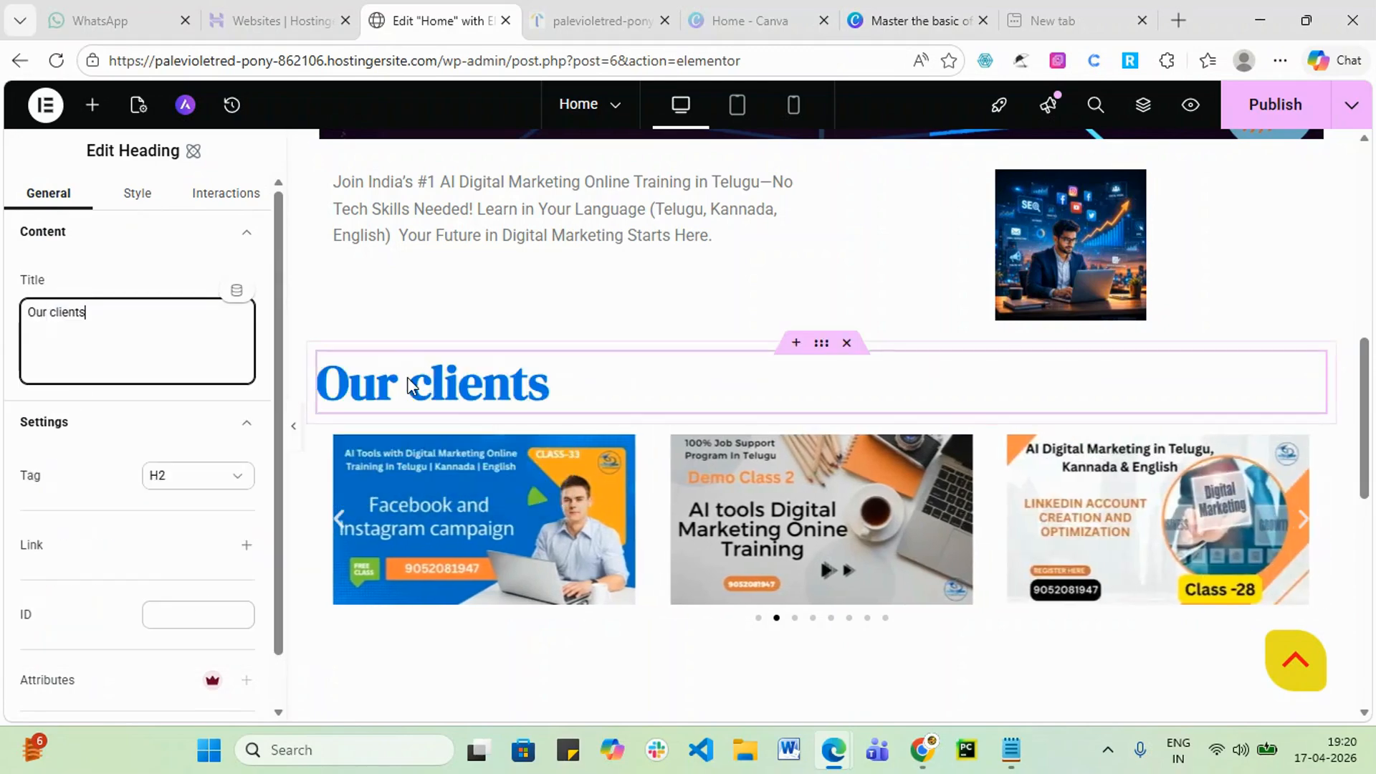
- Set the heading's blend mode effect to Darken, trying Multiply and Overlay first
left_click(145, 197)
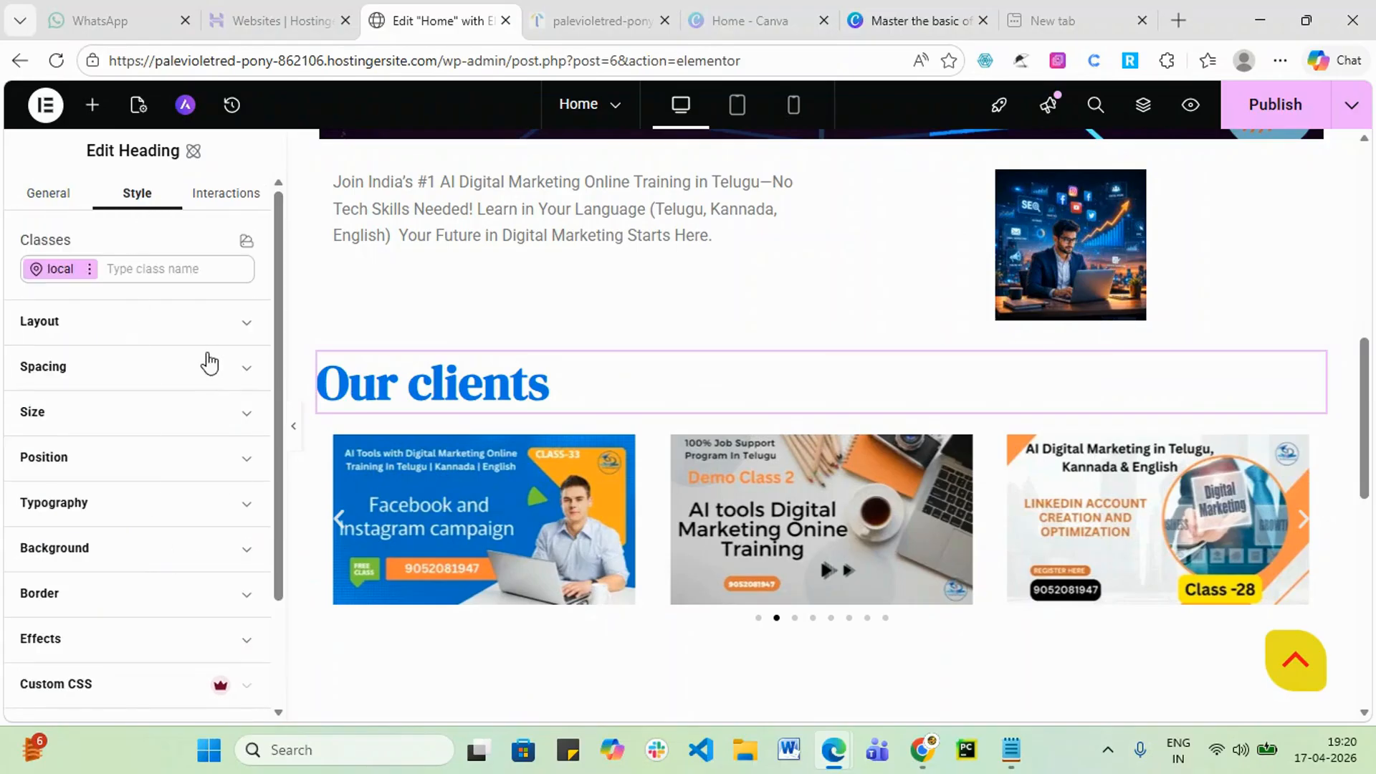
left_click(246, 326)
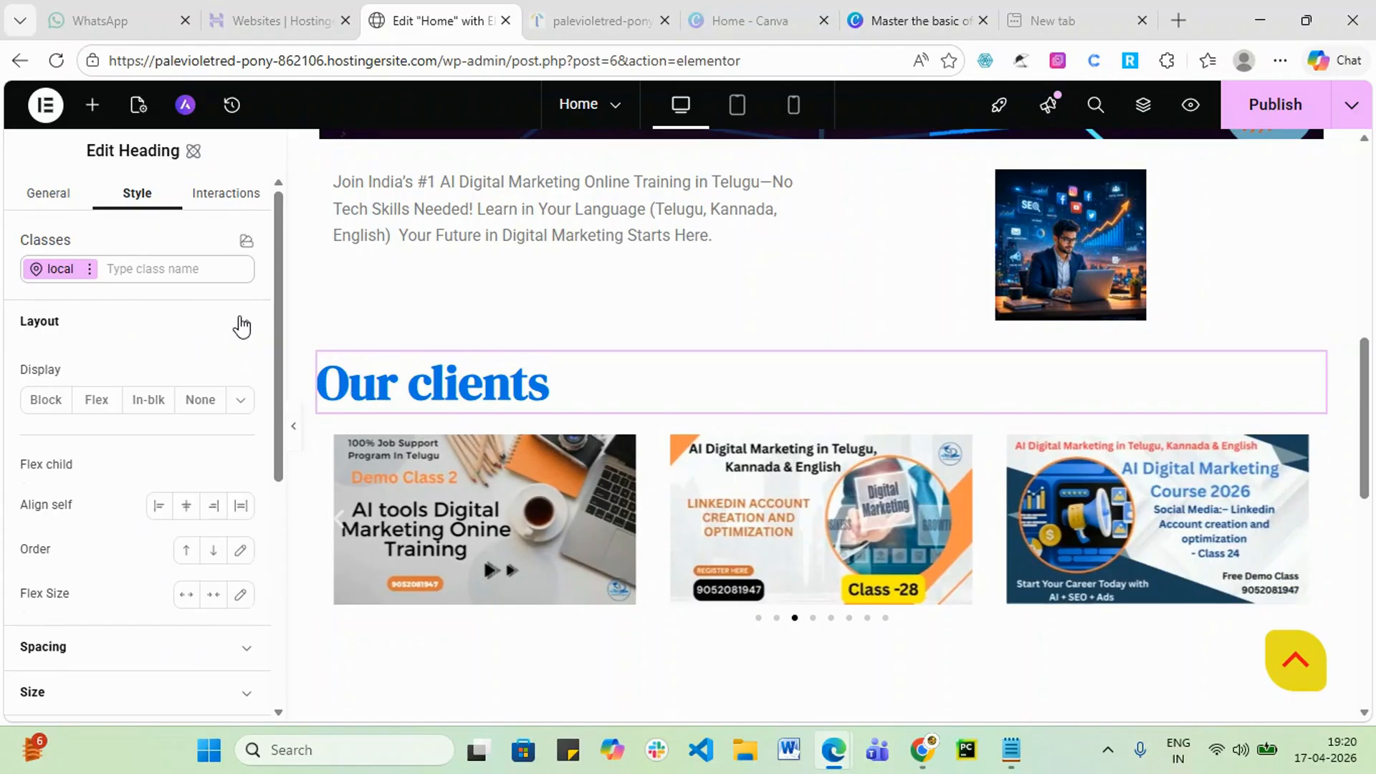
left_click(246, 327)
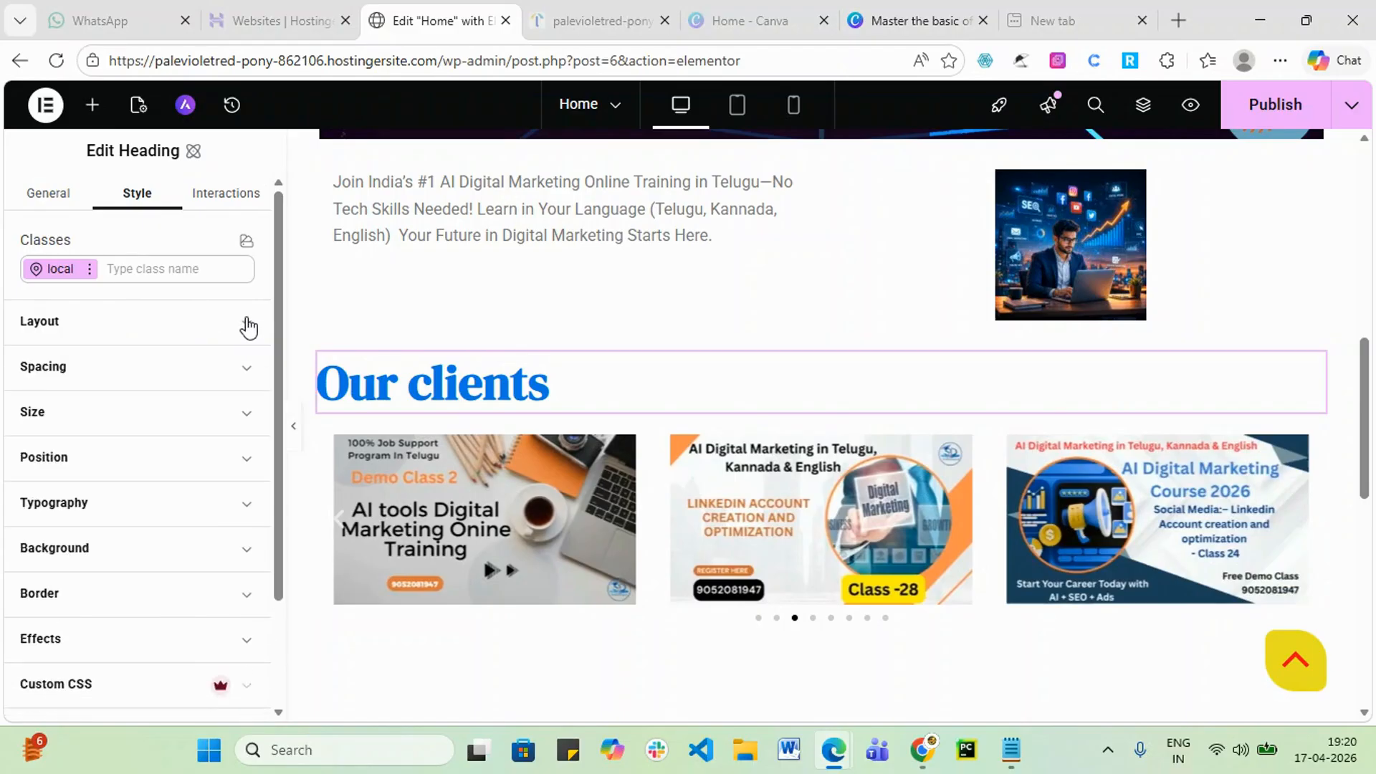
scroll(193, 434, "down", 2)
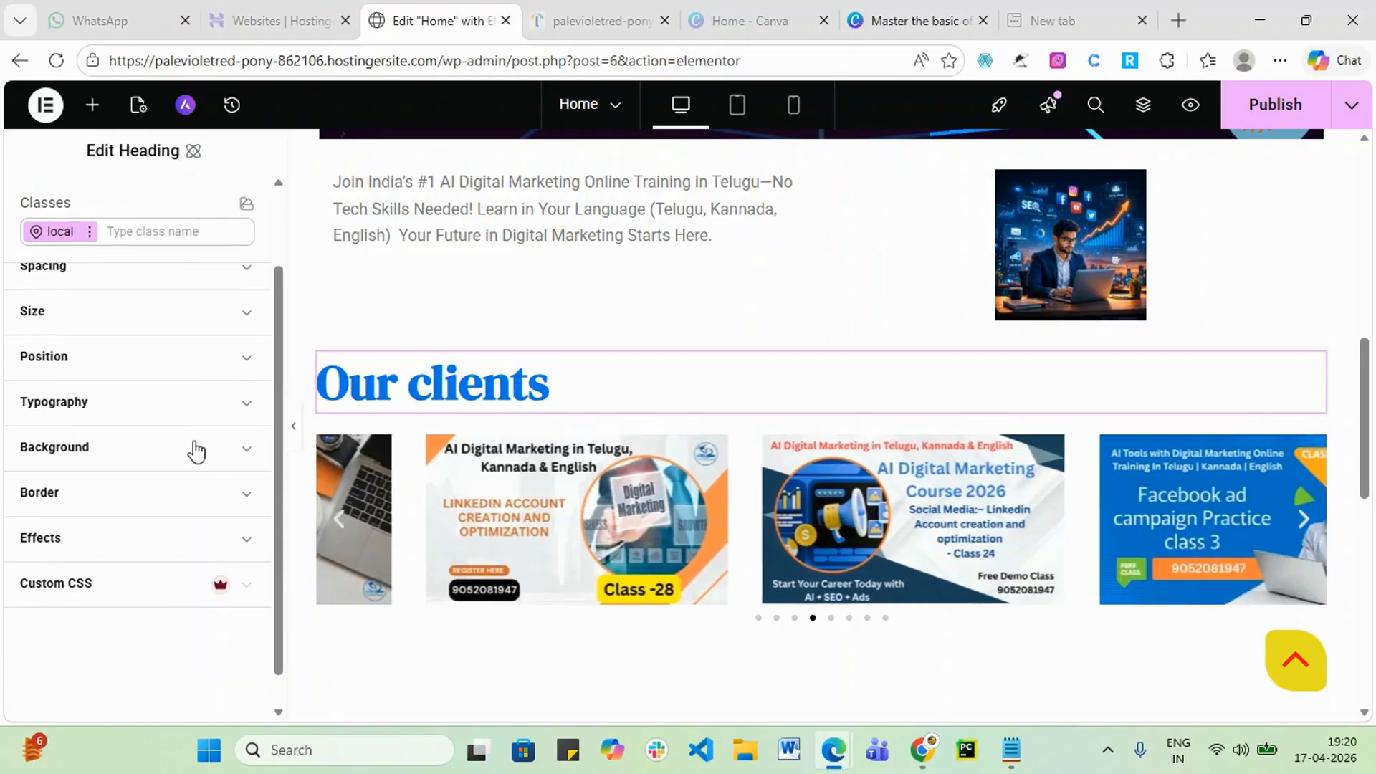
left_click(247, 542)
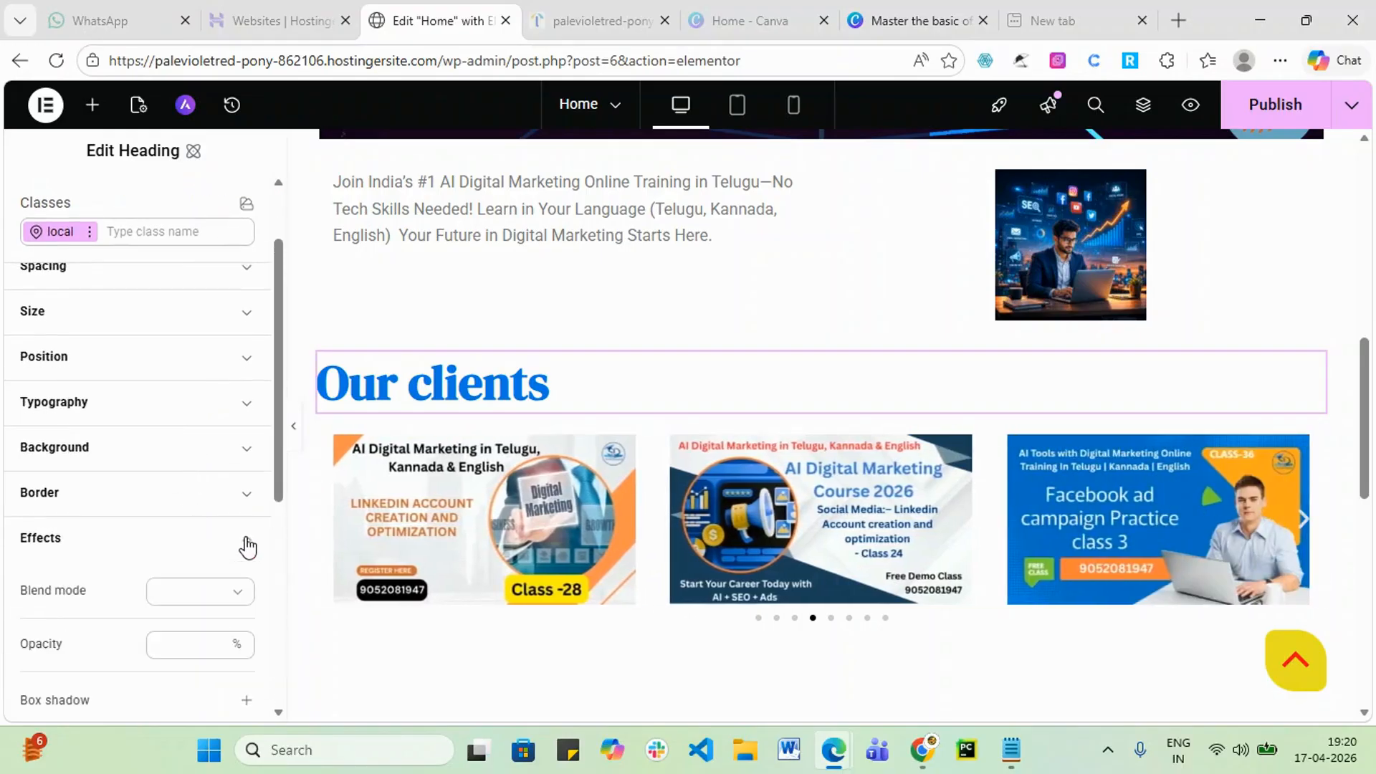
scroll(247, 545, "down", 2)
scroll(247, 545, "down", 2)
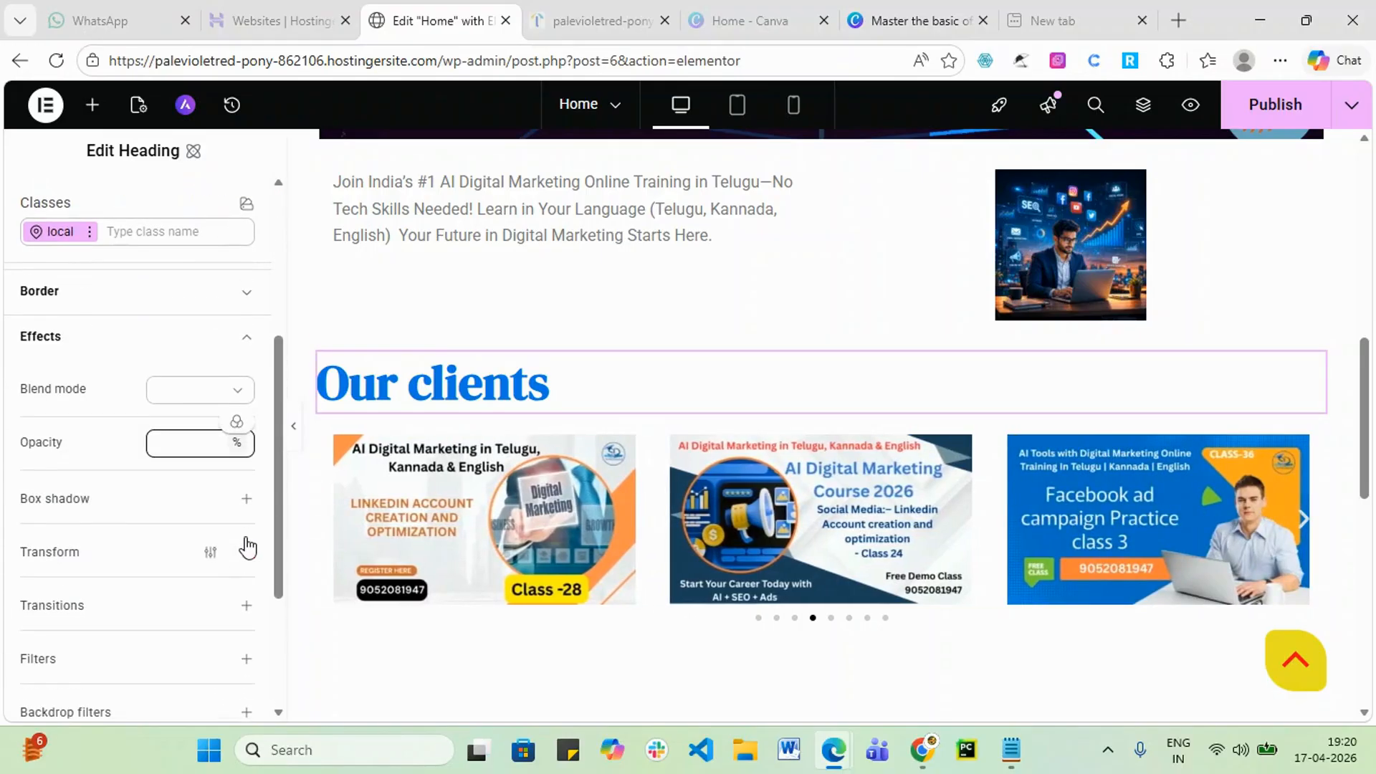
left_click(244, 389)
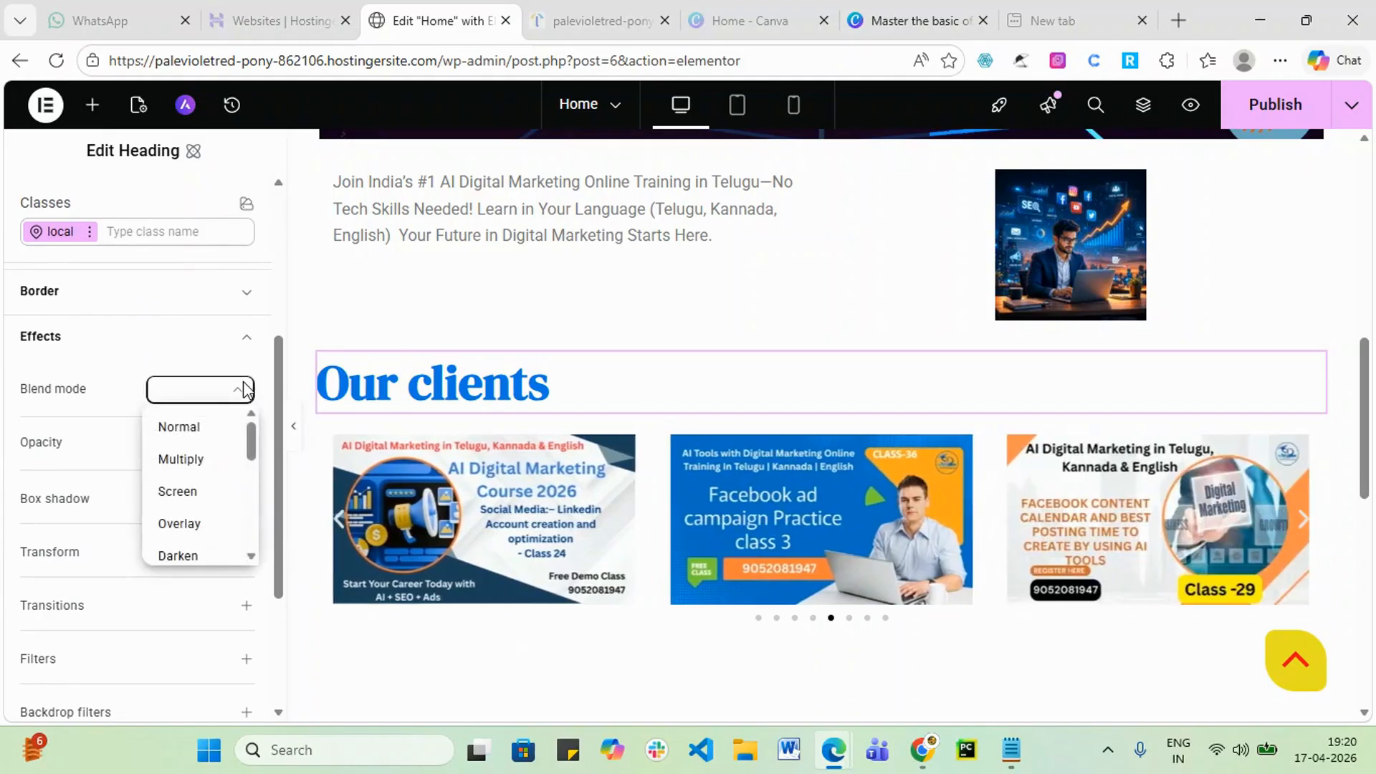
left_click(181, 459)
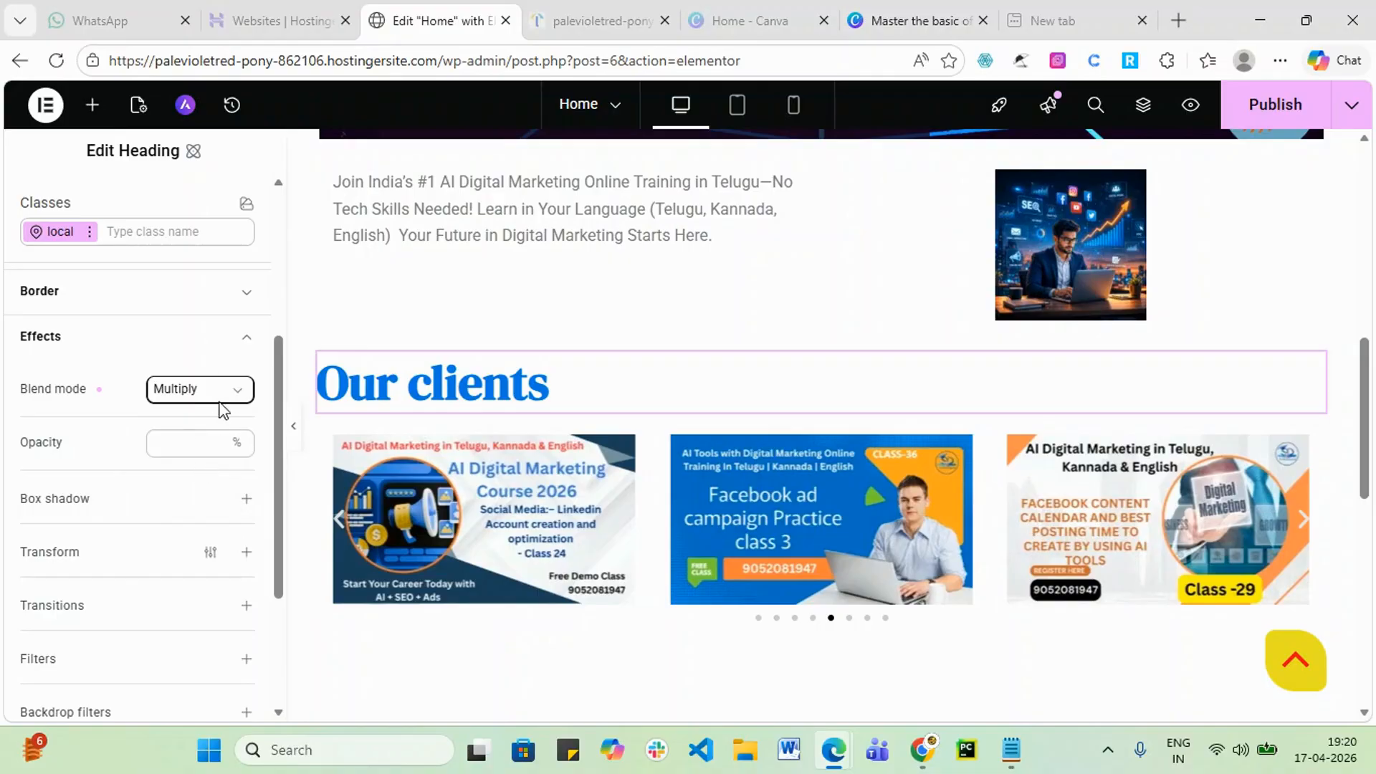
left_click(236, 389)
left_click(190, 526)
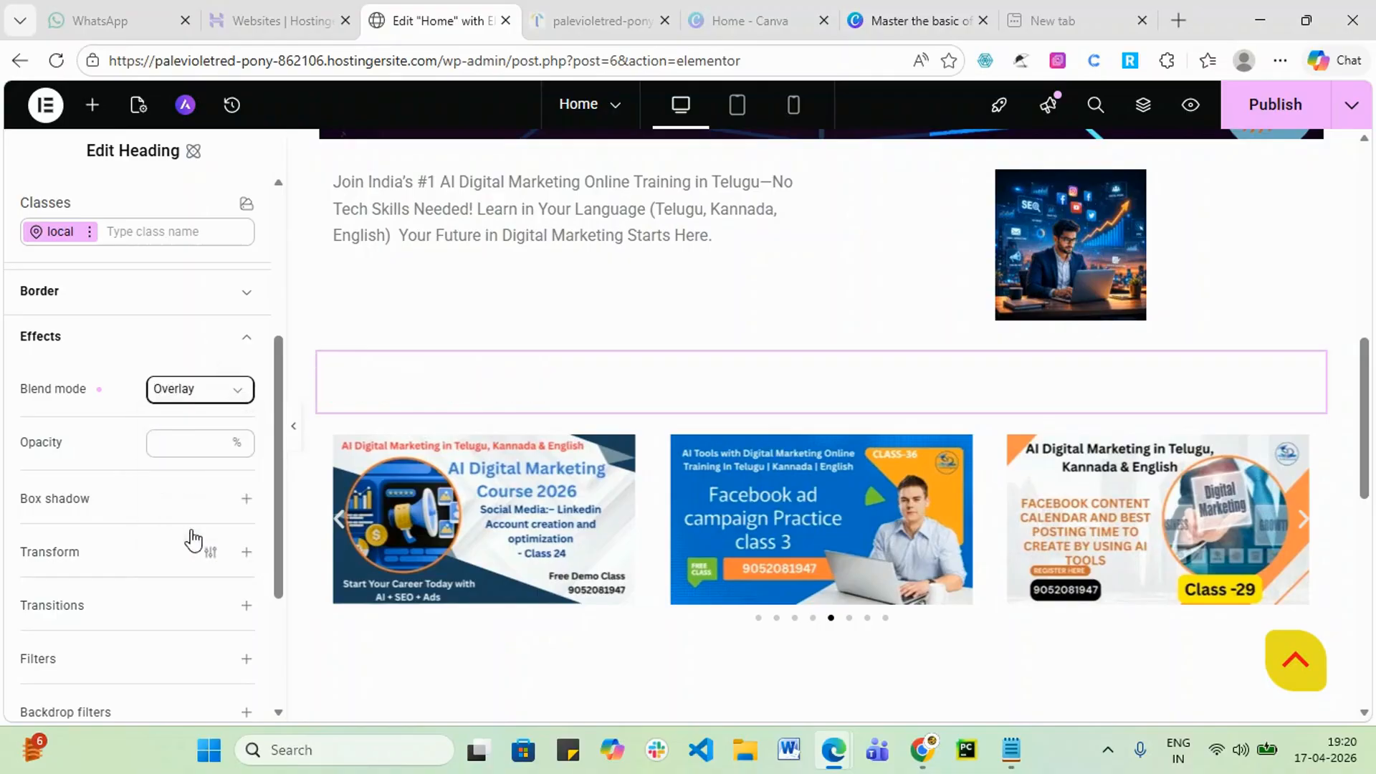
left_click(236, 389)
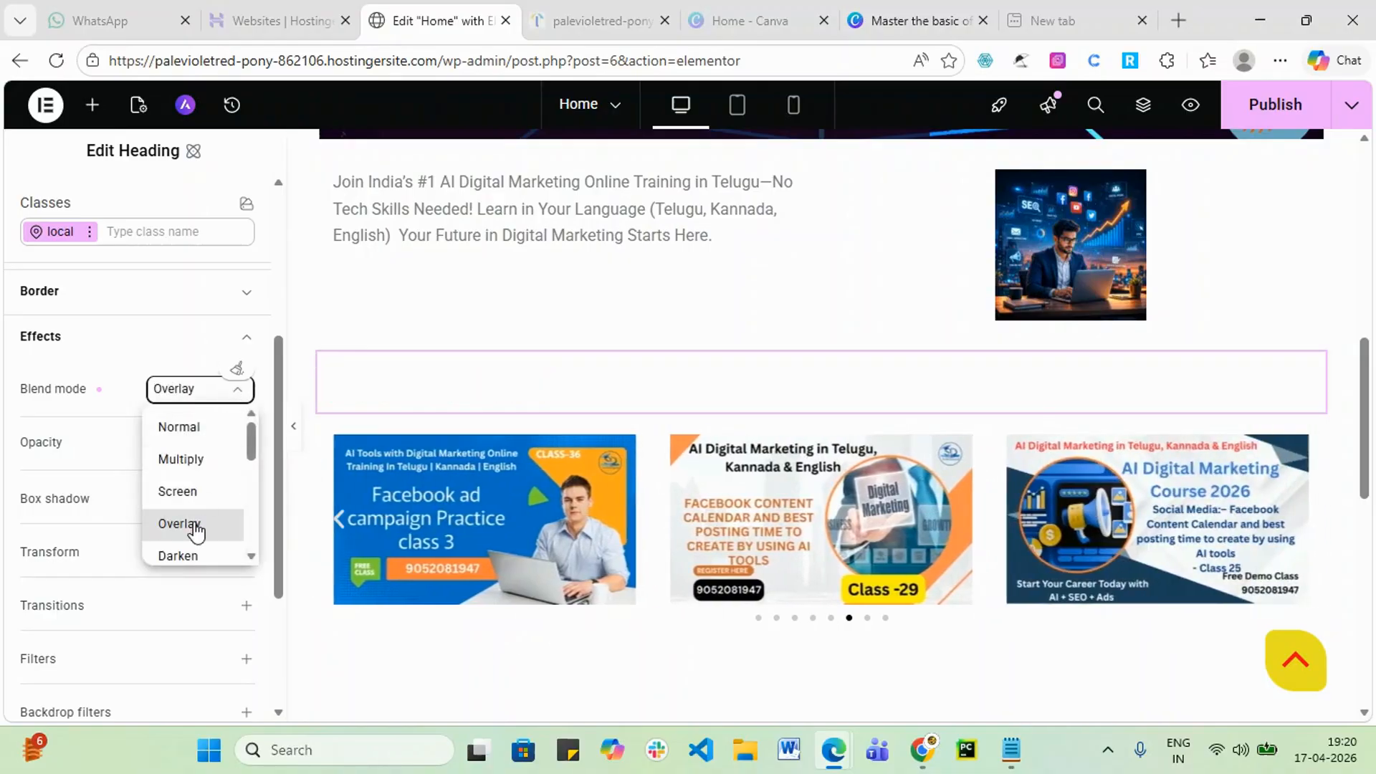
left_click(179, 557)
- Center the "Our clients" heading in its container by setting its Align self layout option to center
scroll(183, 414, "up", 3)
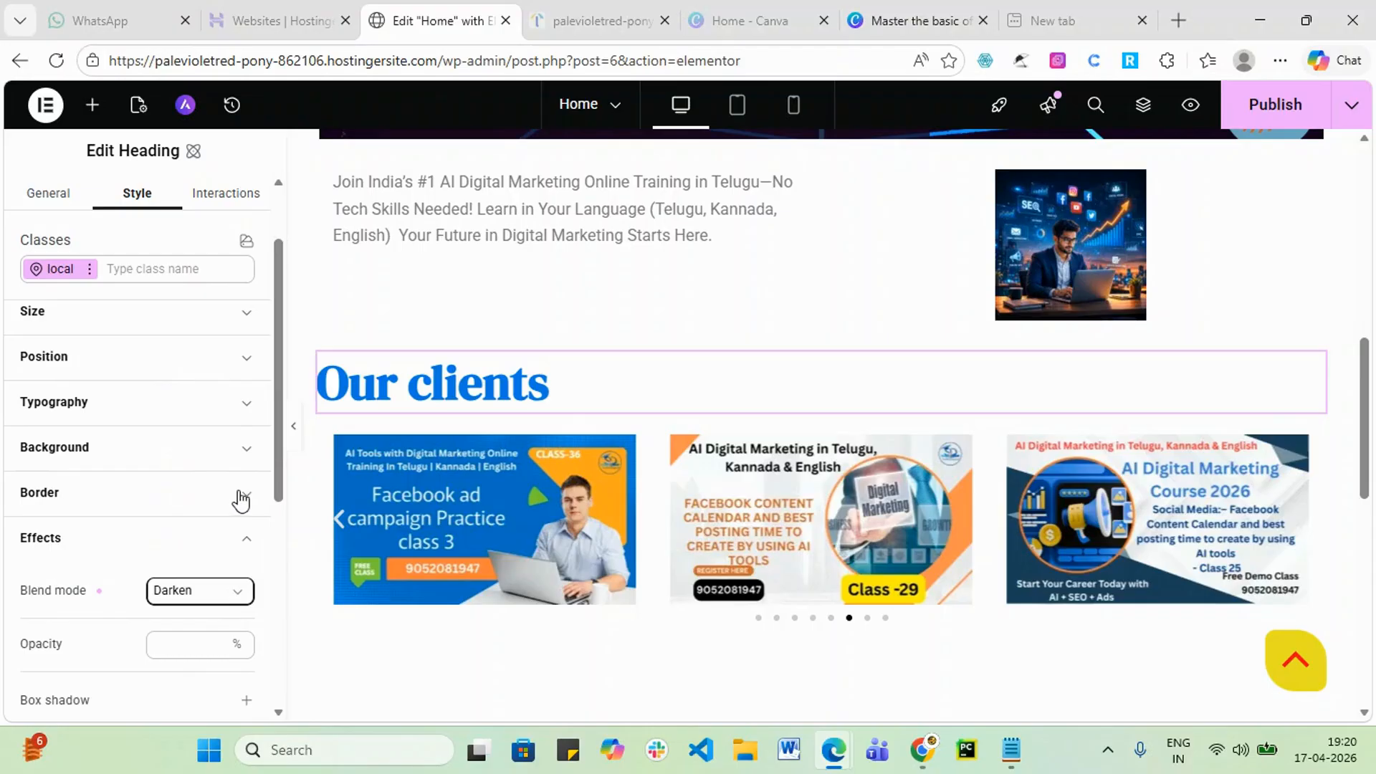
scroll(172, 390, "up", 2)
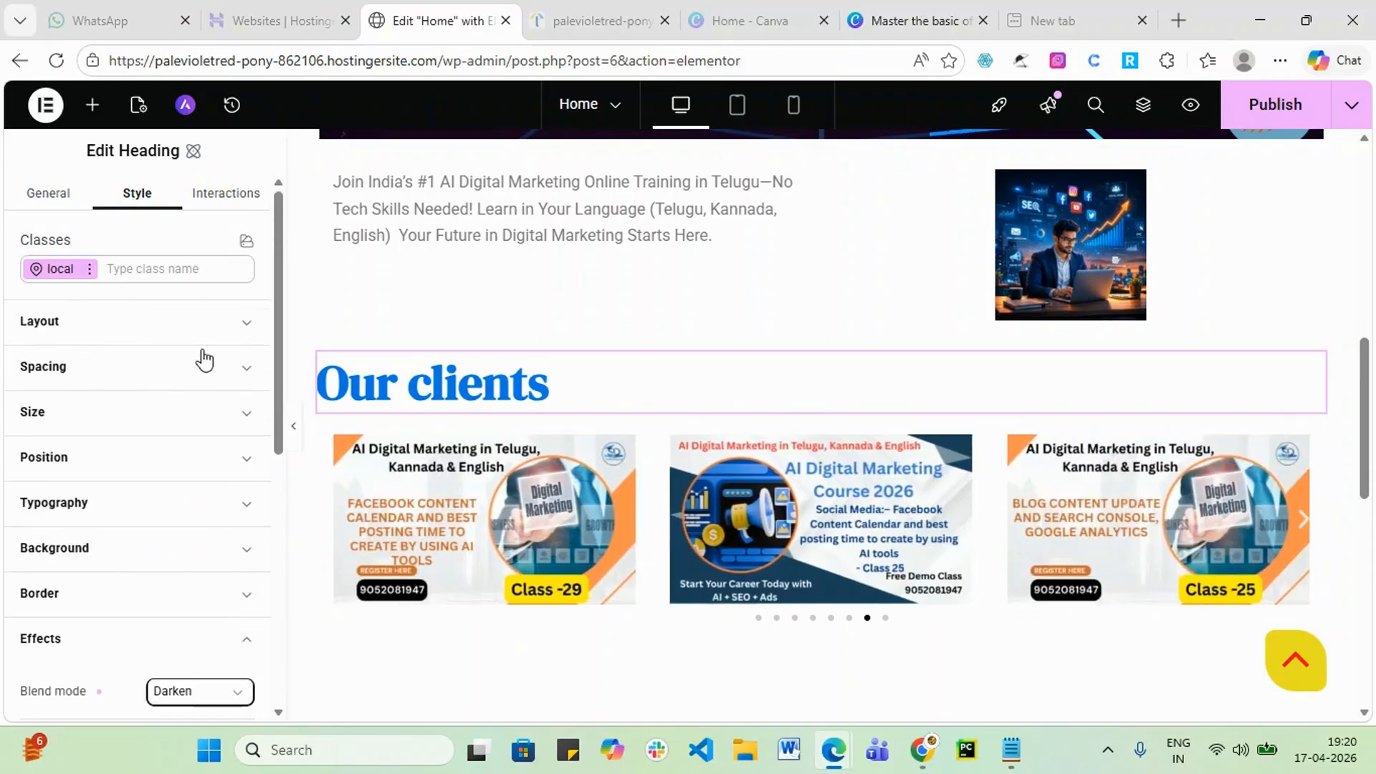
left_click(251, 332)
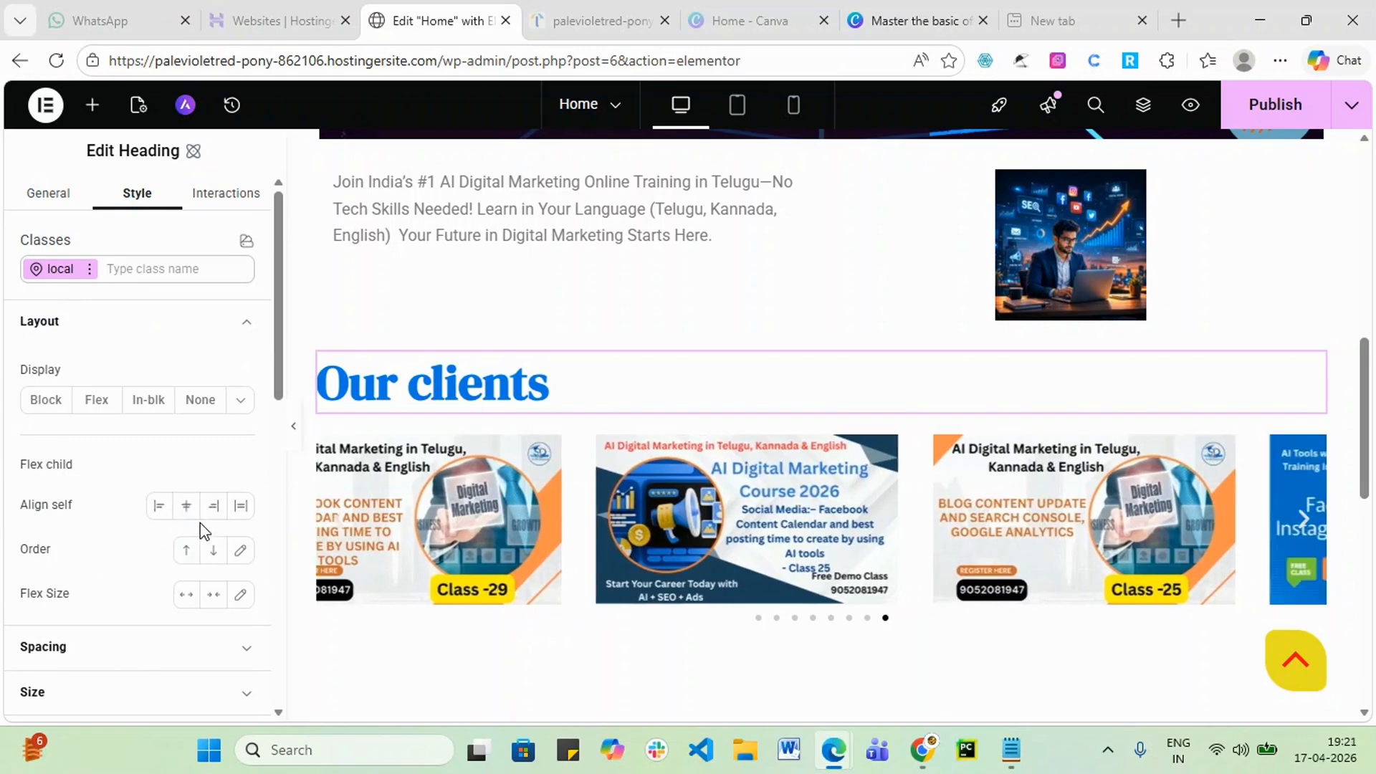
left_click(188, 508)
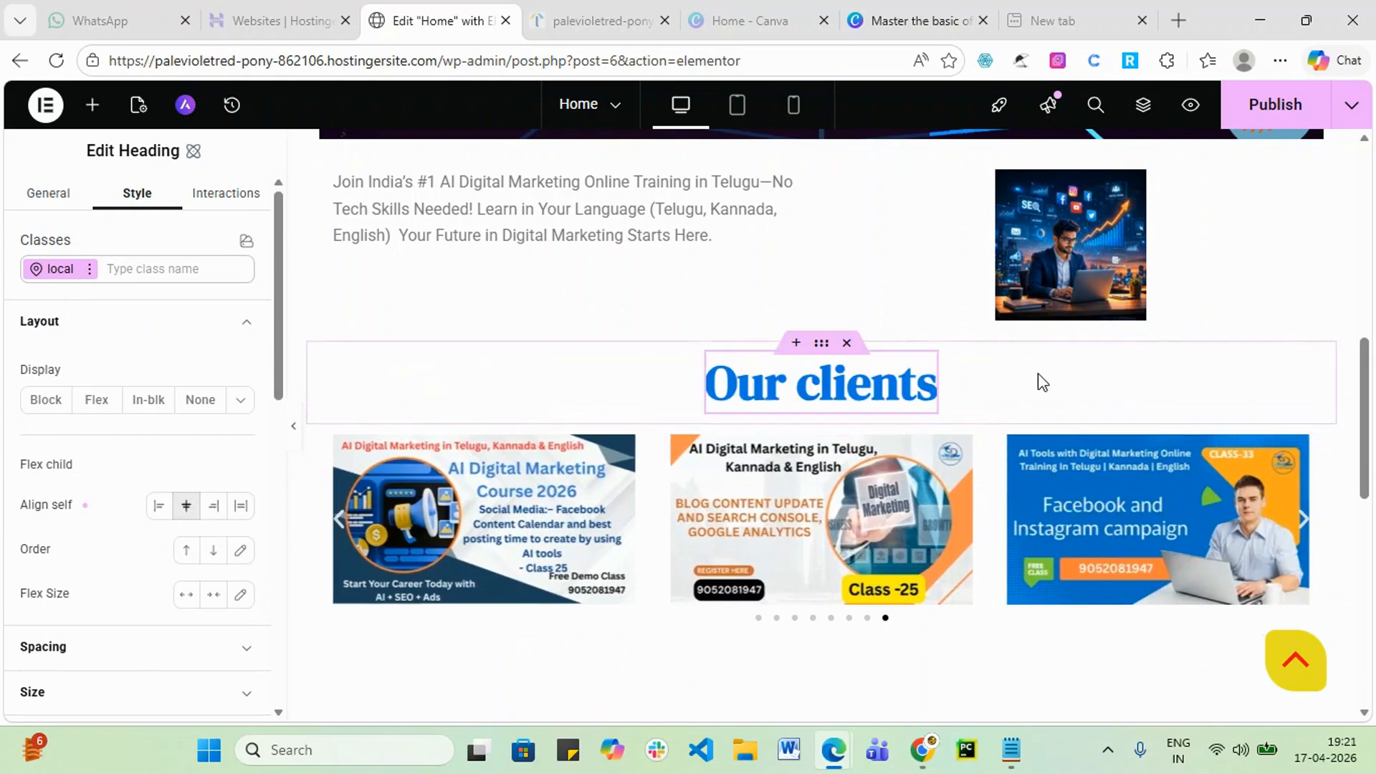
- Set the heading's border color to red #c13131 and its border width to 15 px
scroll(136, 596, "down", 2)
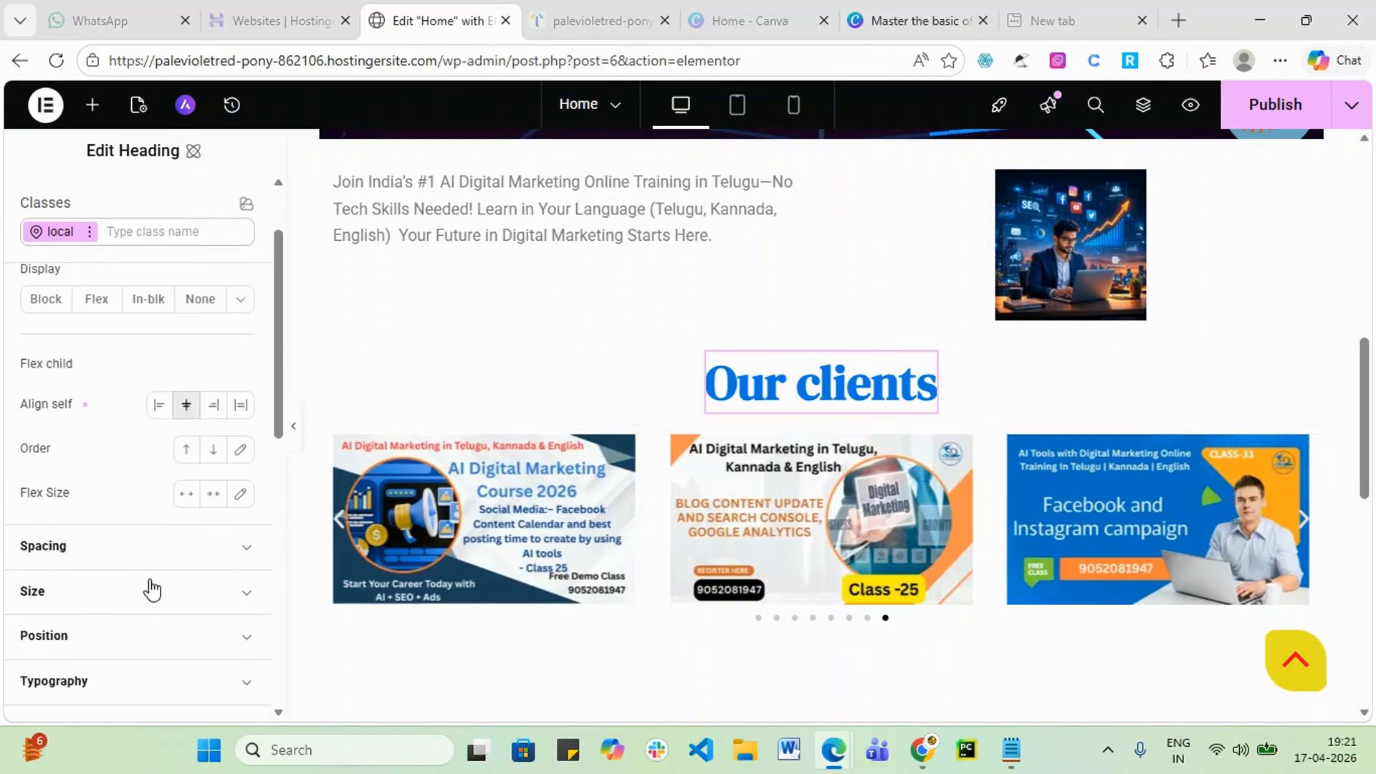
scroll(152, 589, "down", 6)
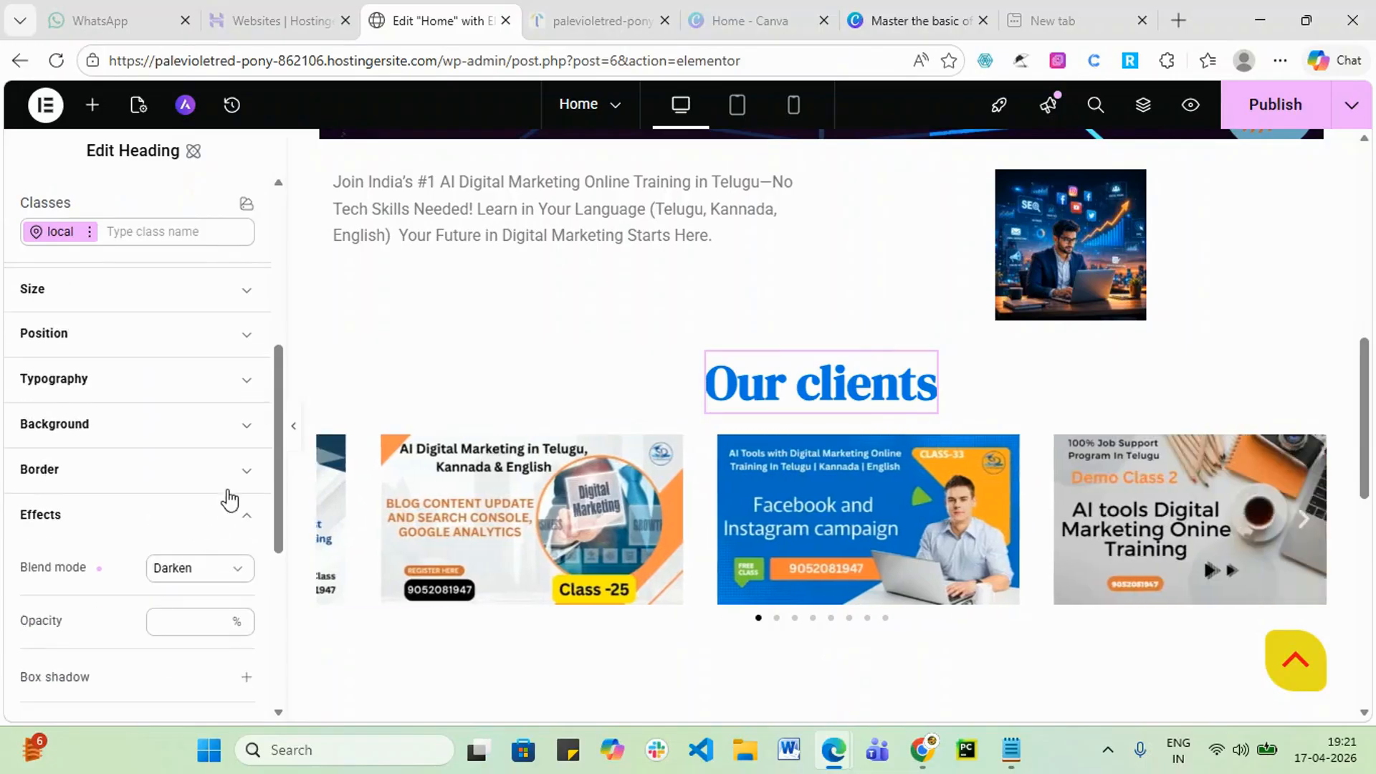
left_click(246, 473)
scroll(246, 476, "down", 2)
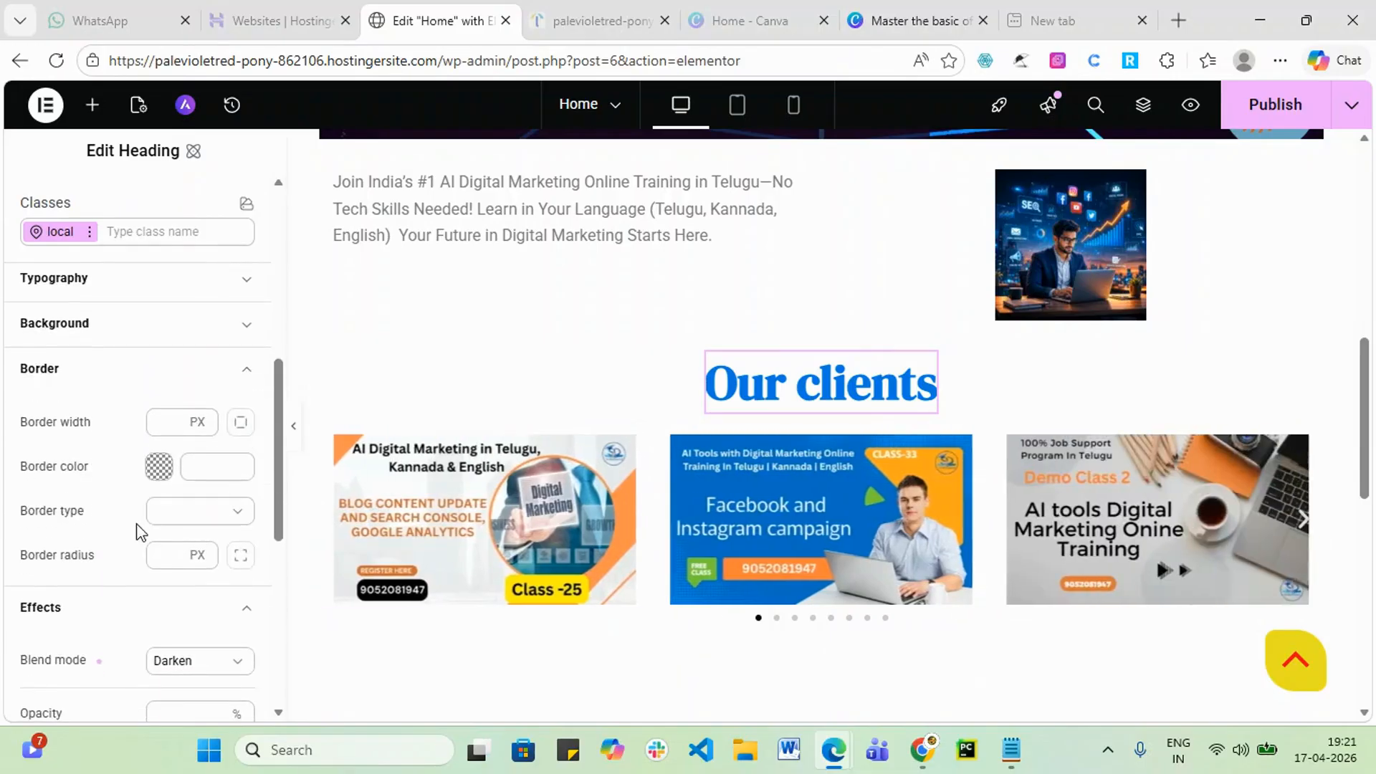
left_click(159, 467)
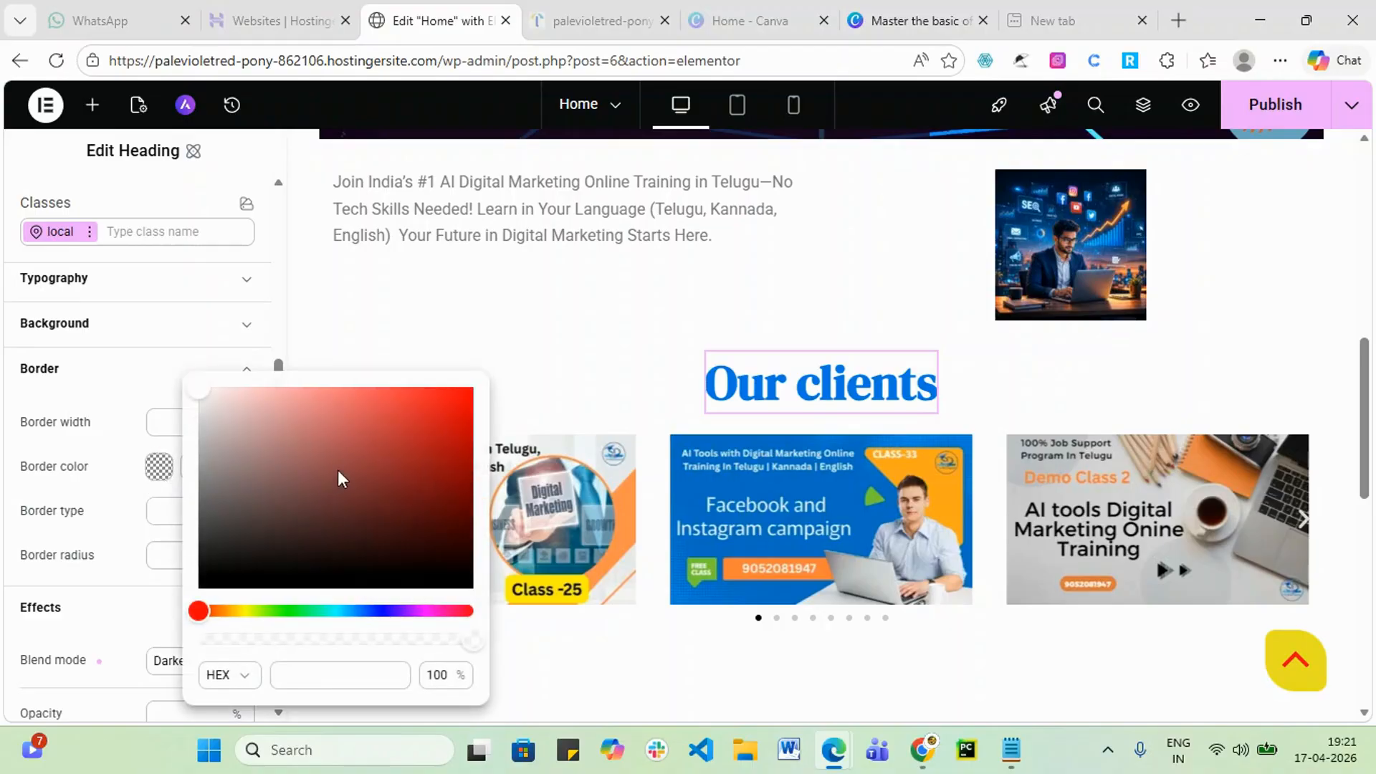
left_click(456, 399)
left_click(405, 433)
left_click(100, 406)
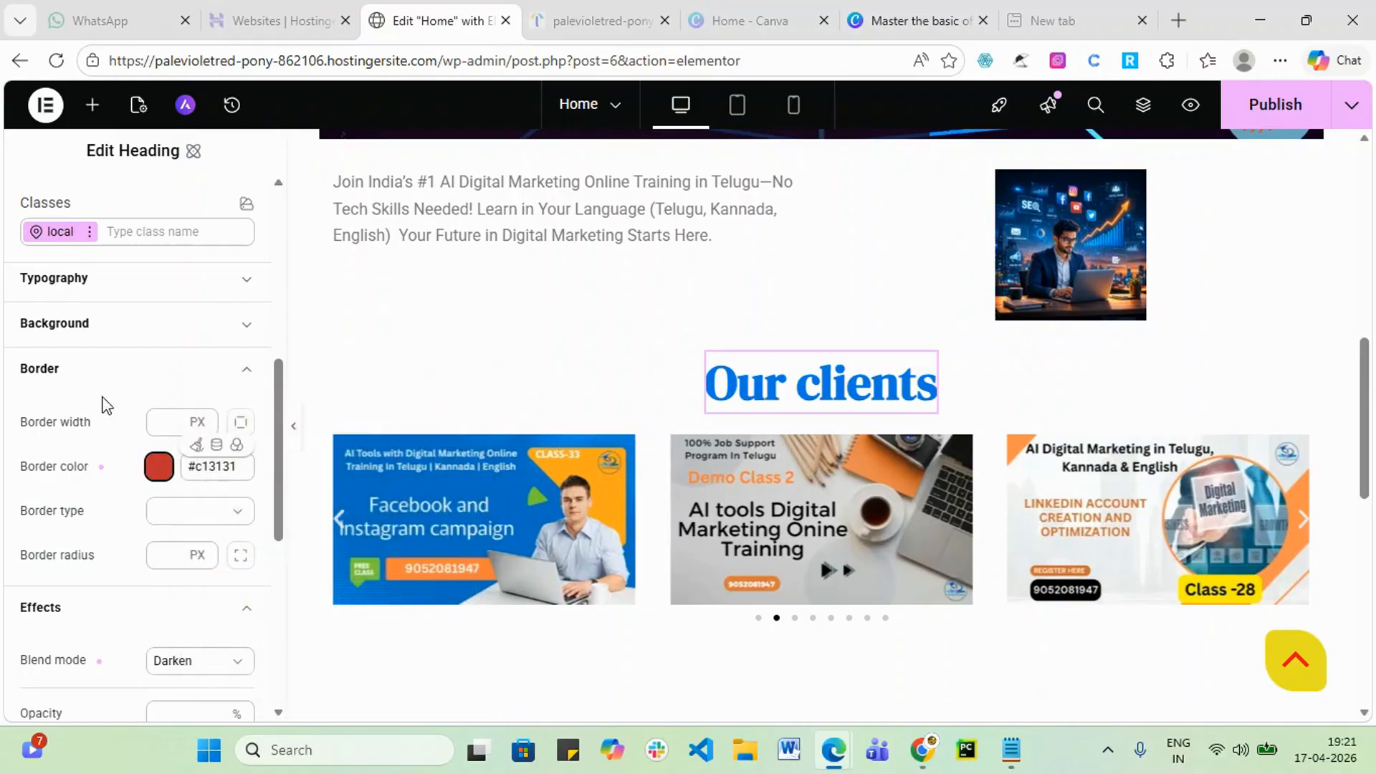
left_click(174, 427)
type("15")
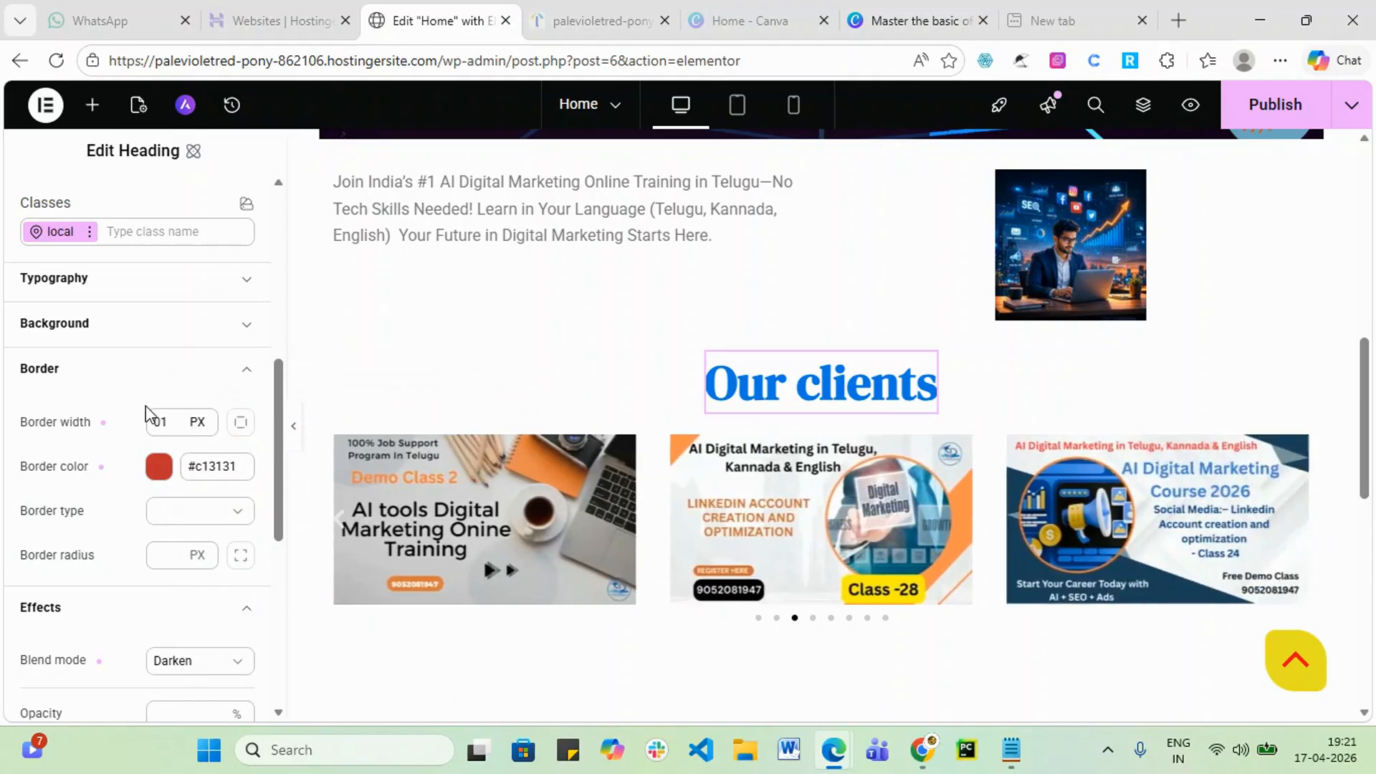
- Set the heading's border type to Dashed, trying Solid and None first
scroll(180, 423, "down", 1)
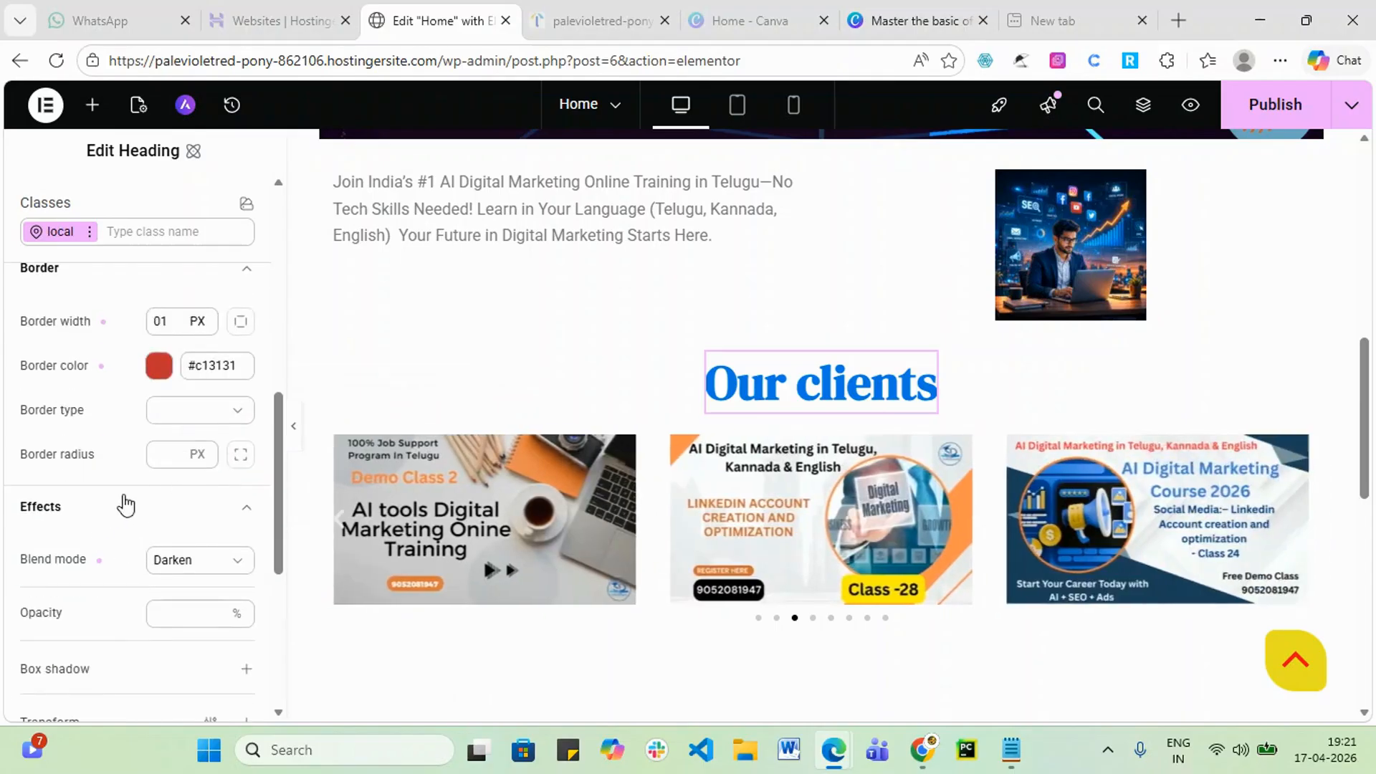
left_click(247, 415)
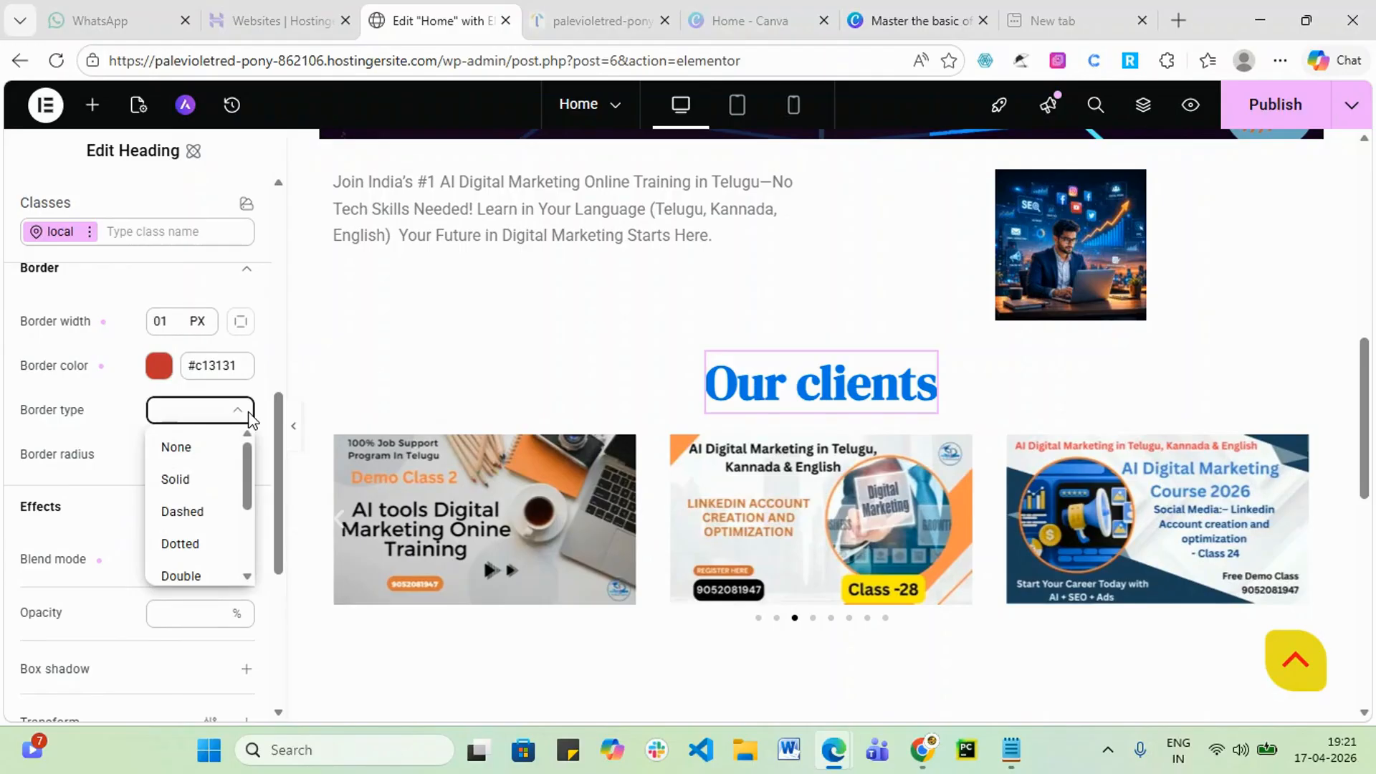
left_click(176, 479)
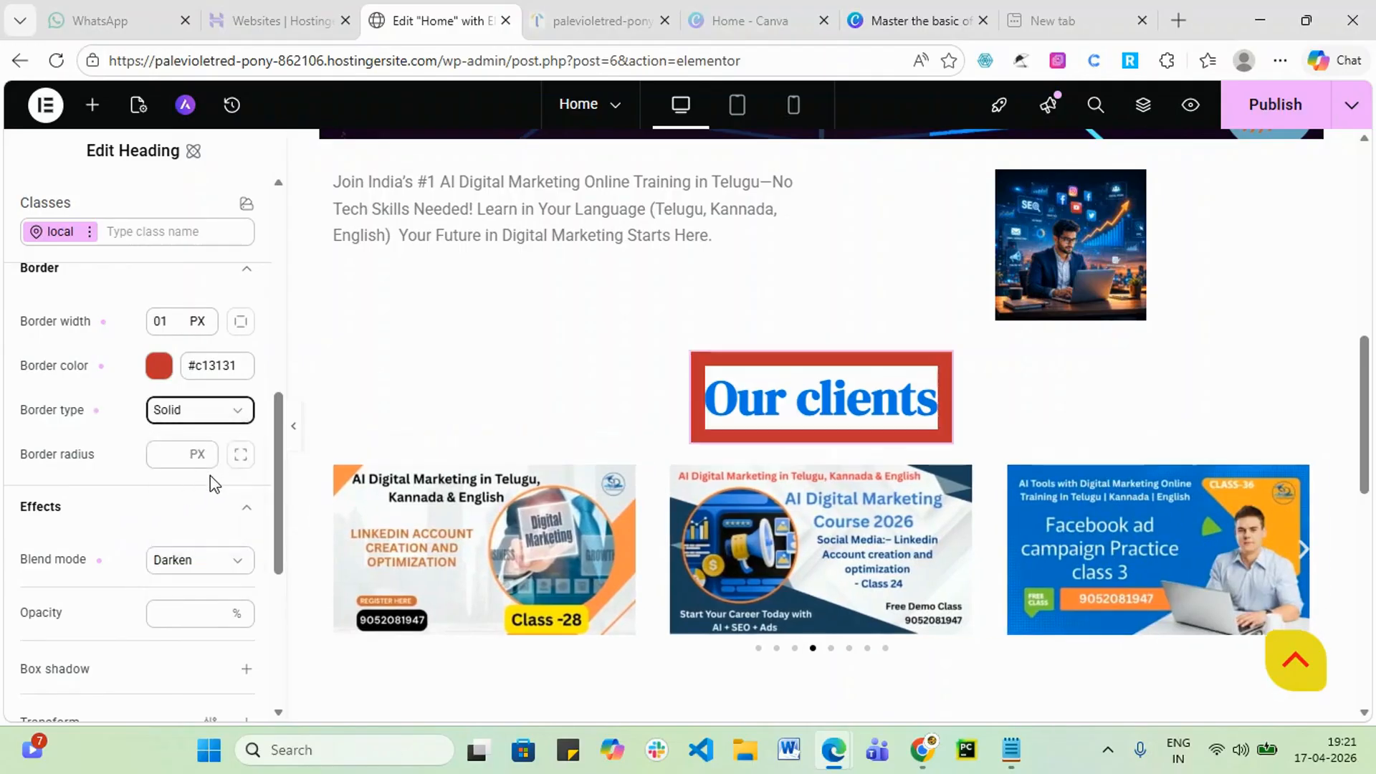
left_click(238, 413)
left_click(198, 452)
left_click(200, 458)
left_click(238, 410)
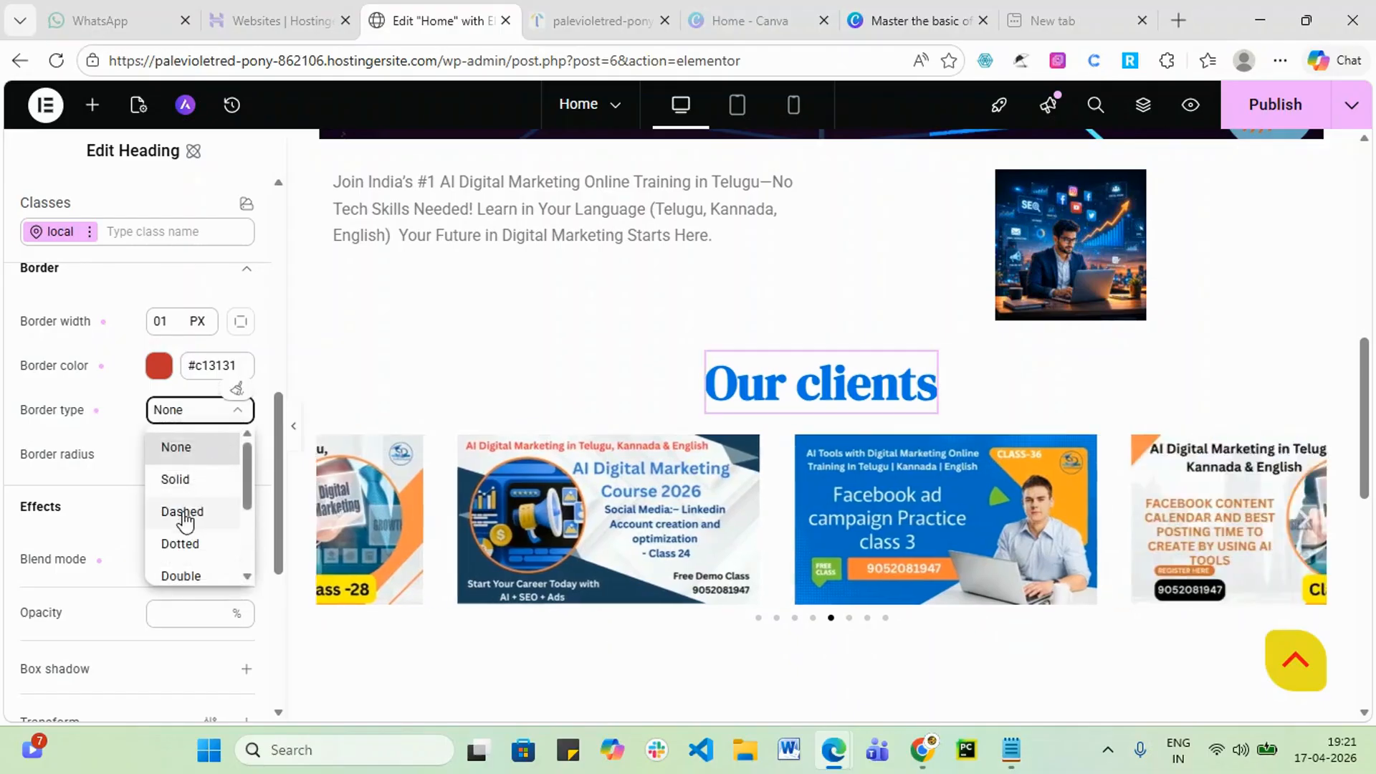
left_click(183, 512)
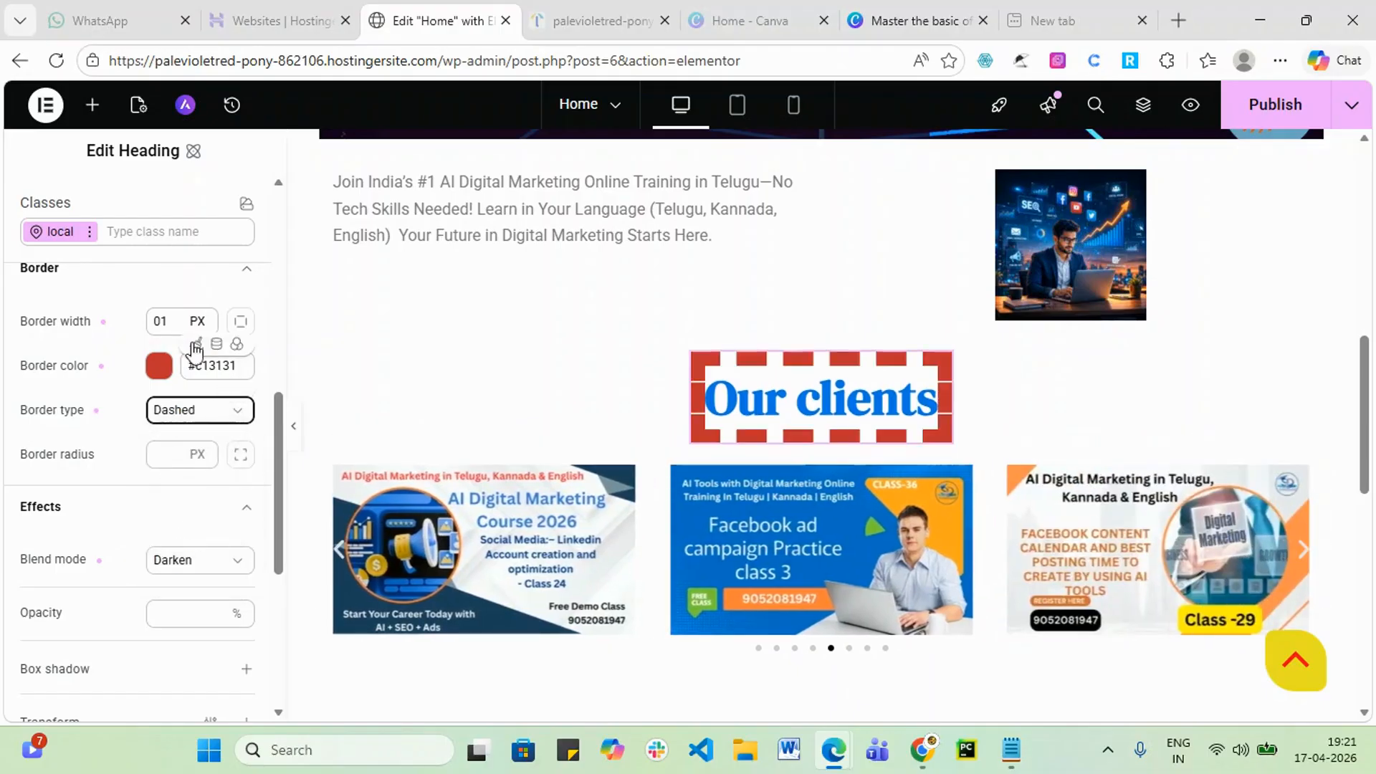
- Set the border radius of the "Our clients" heading to 20 px
scroll(136, 390, "up", 2)
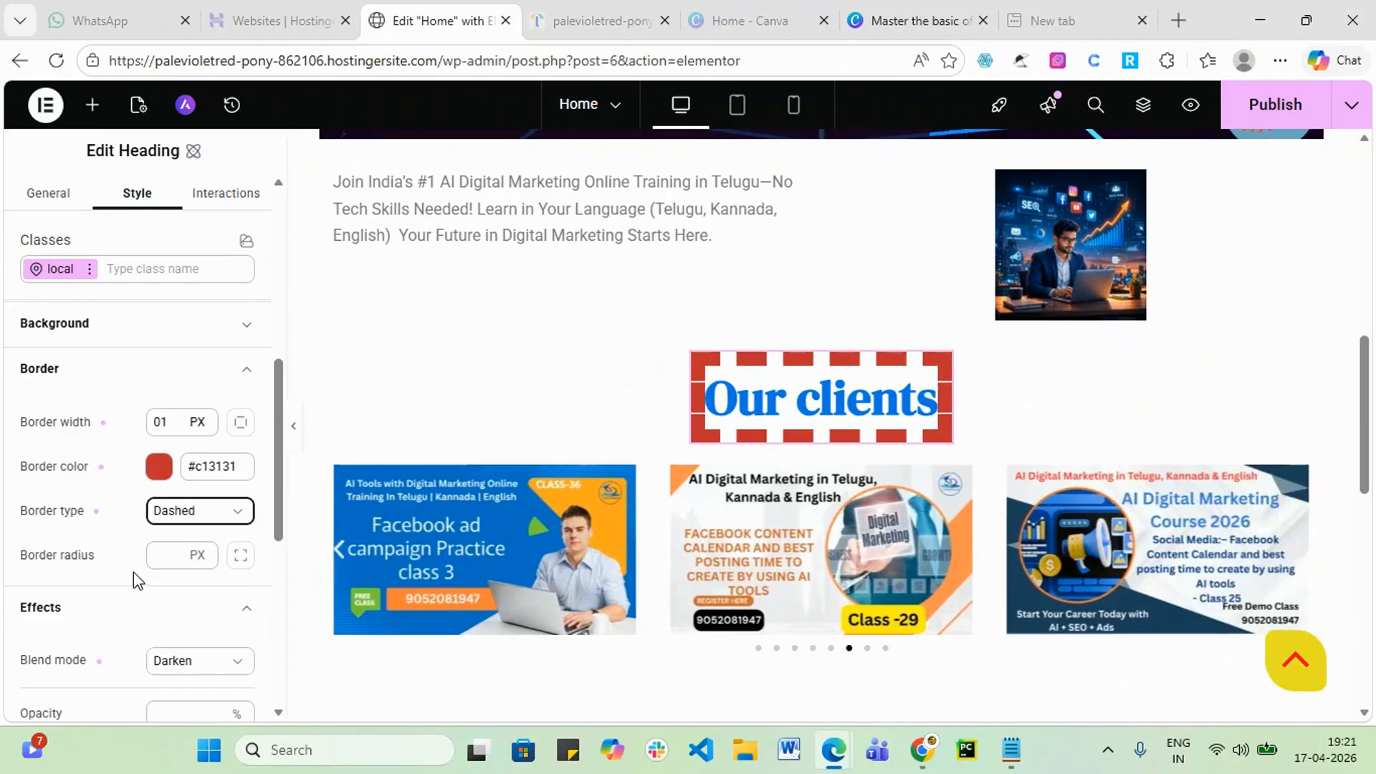
scroll(134, 572, "down", 2)
left_click(176, 457)
type("1")
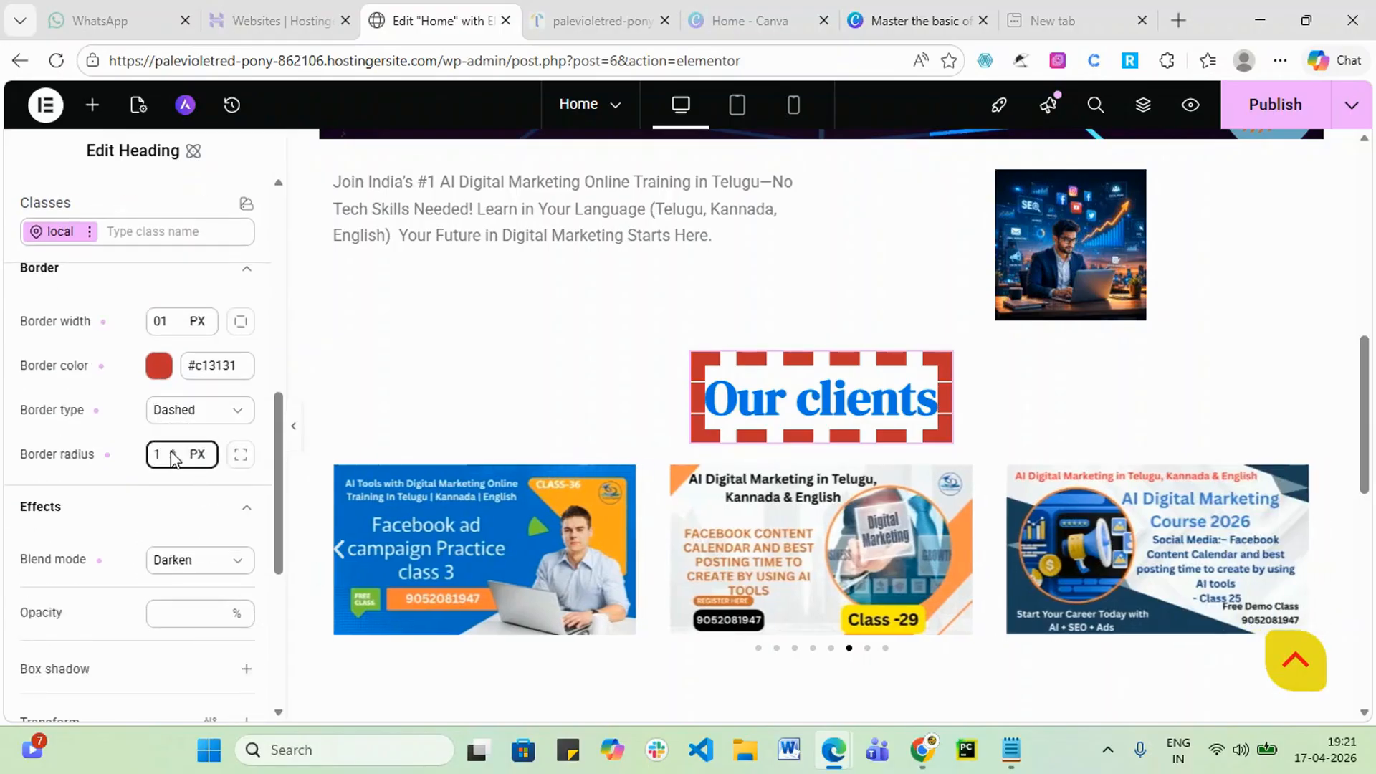
type("0")
key("BackSpace")
key("BackSpace")
type("2")
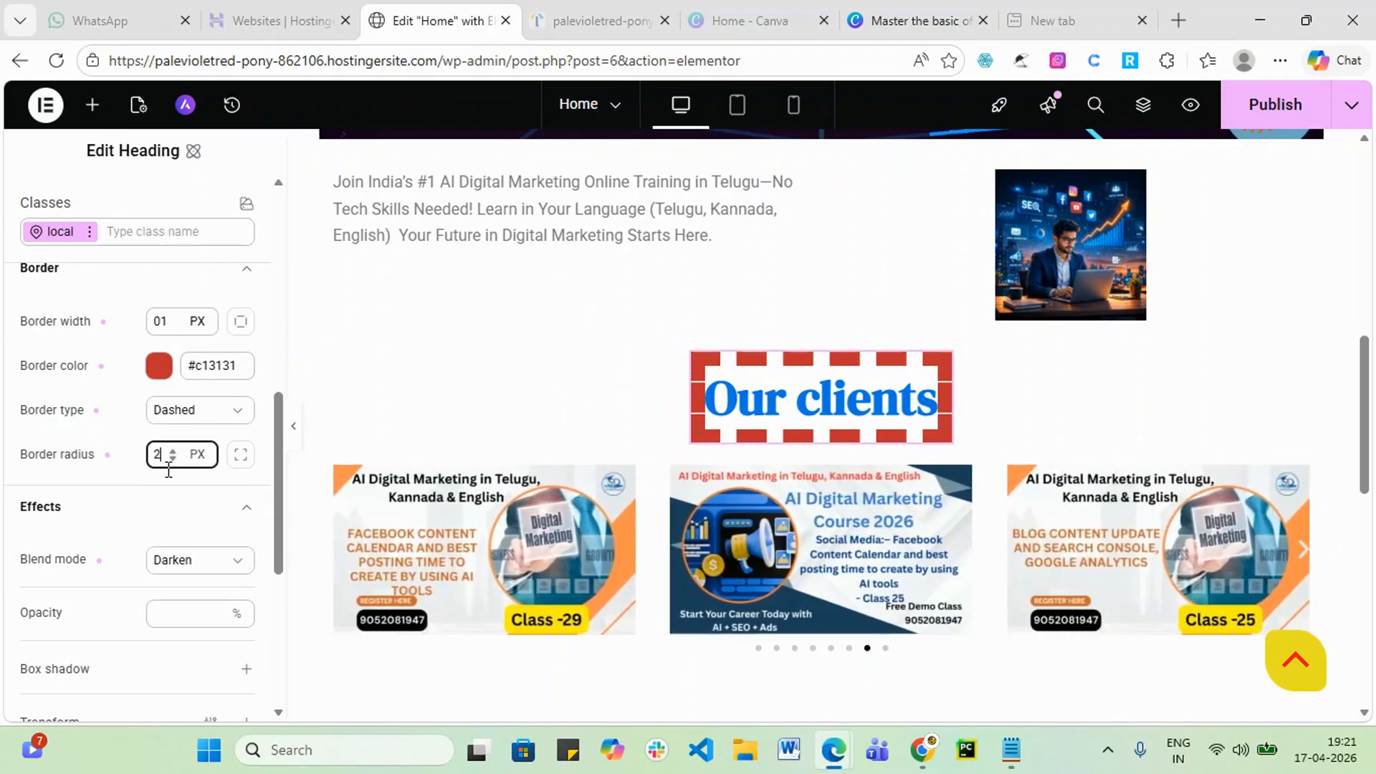
type("0")
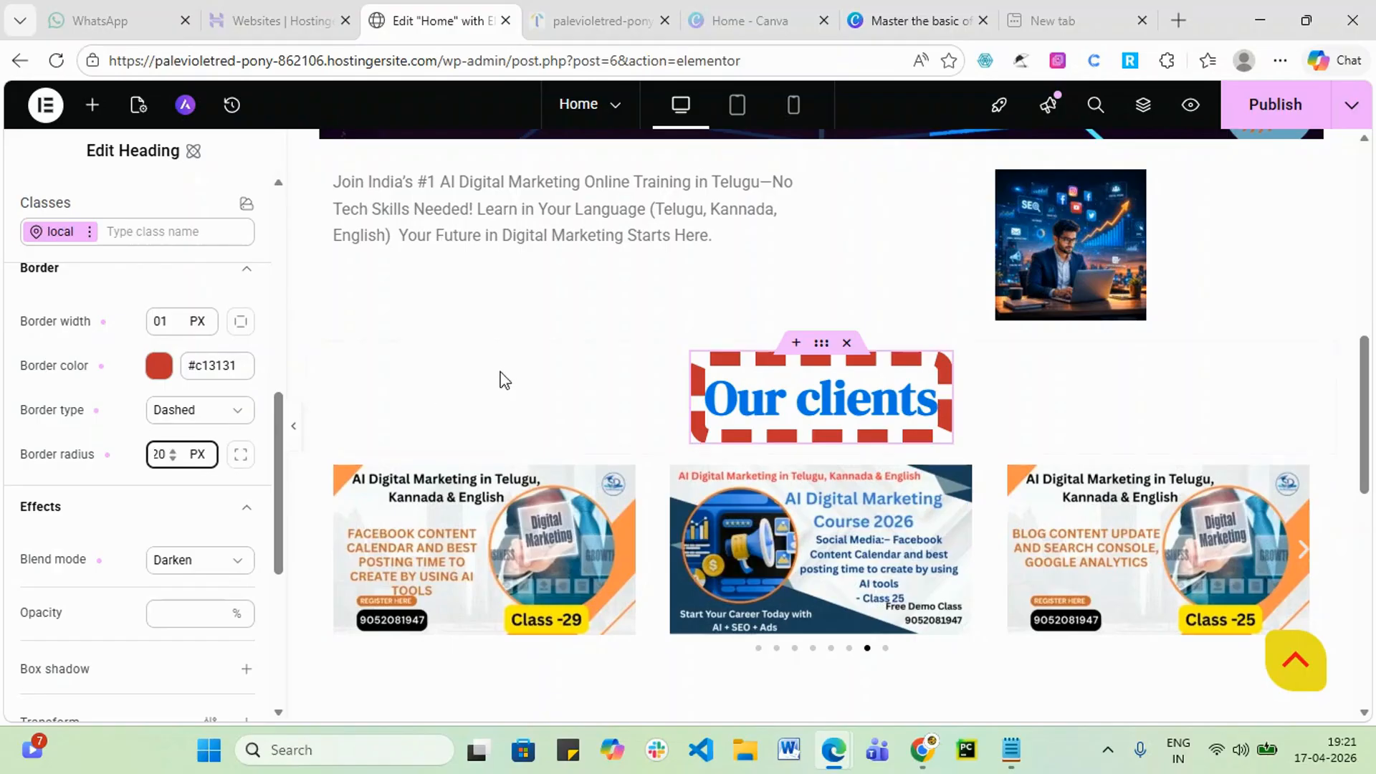
- Add a box shadow to the "Our clients" heading with colour RGB 140, 71, 71 and position Outset
scroll(196, 504, "down", 1)
scroll(136, 527, "down", 1)
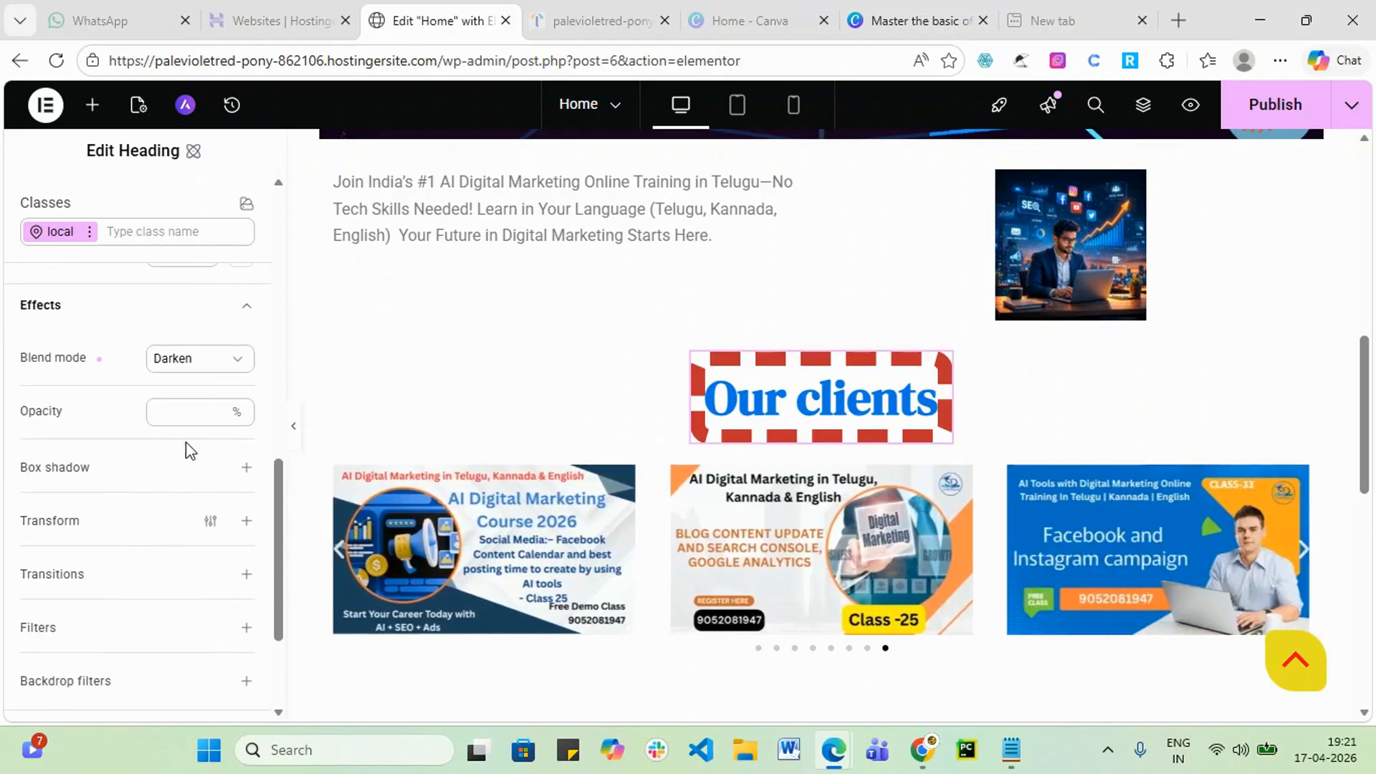
left_click(186, 414)
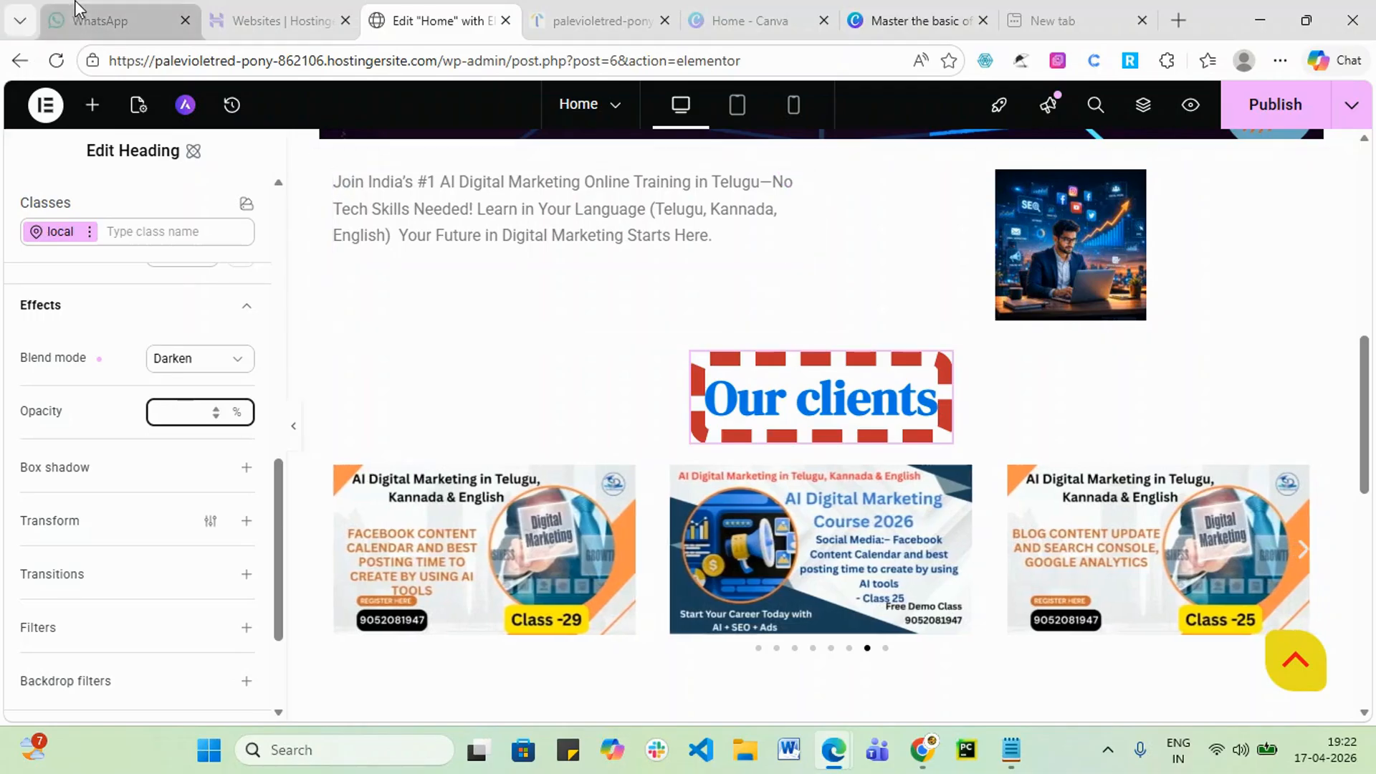
mouse_move(77, 10)
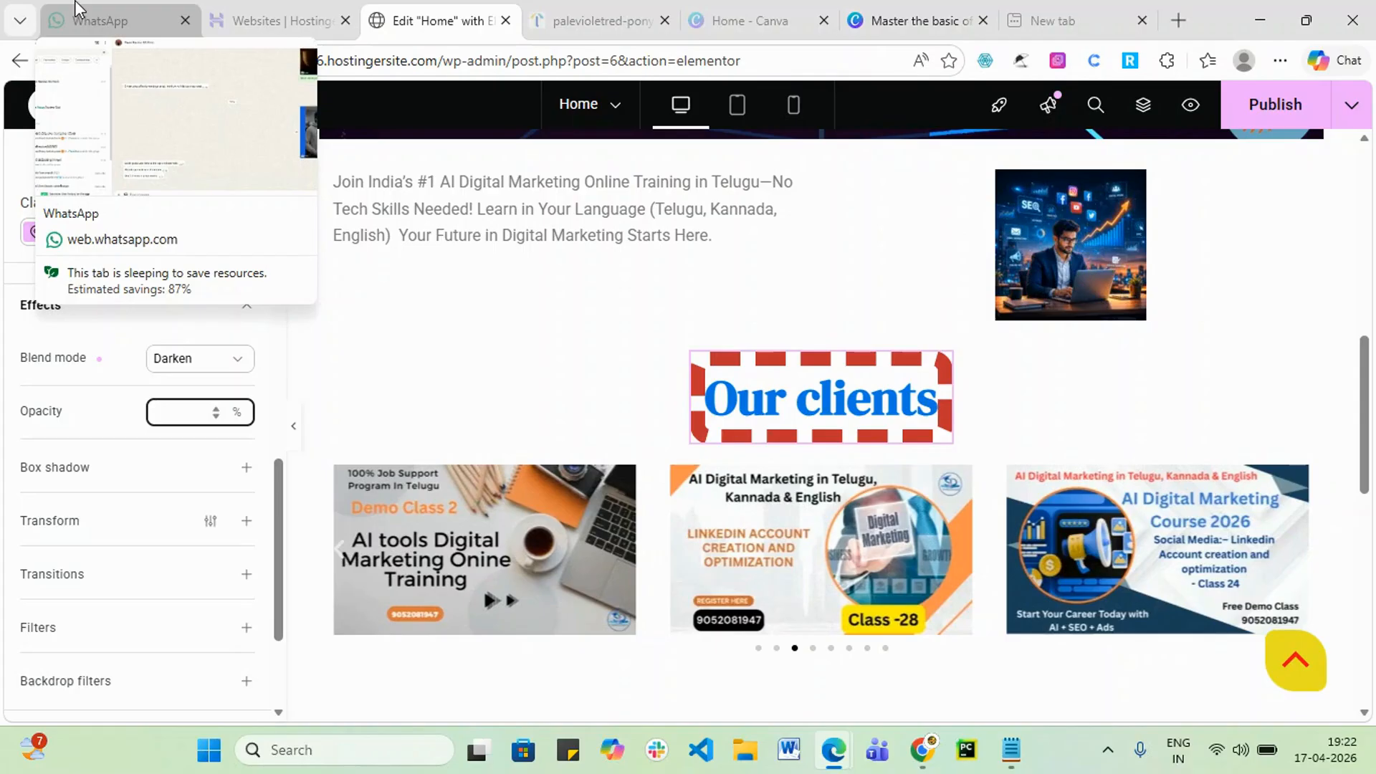
left_click(244, 468)
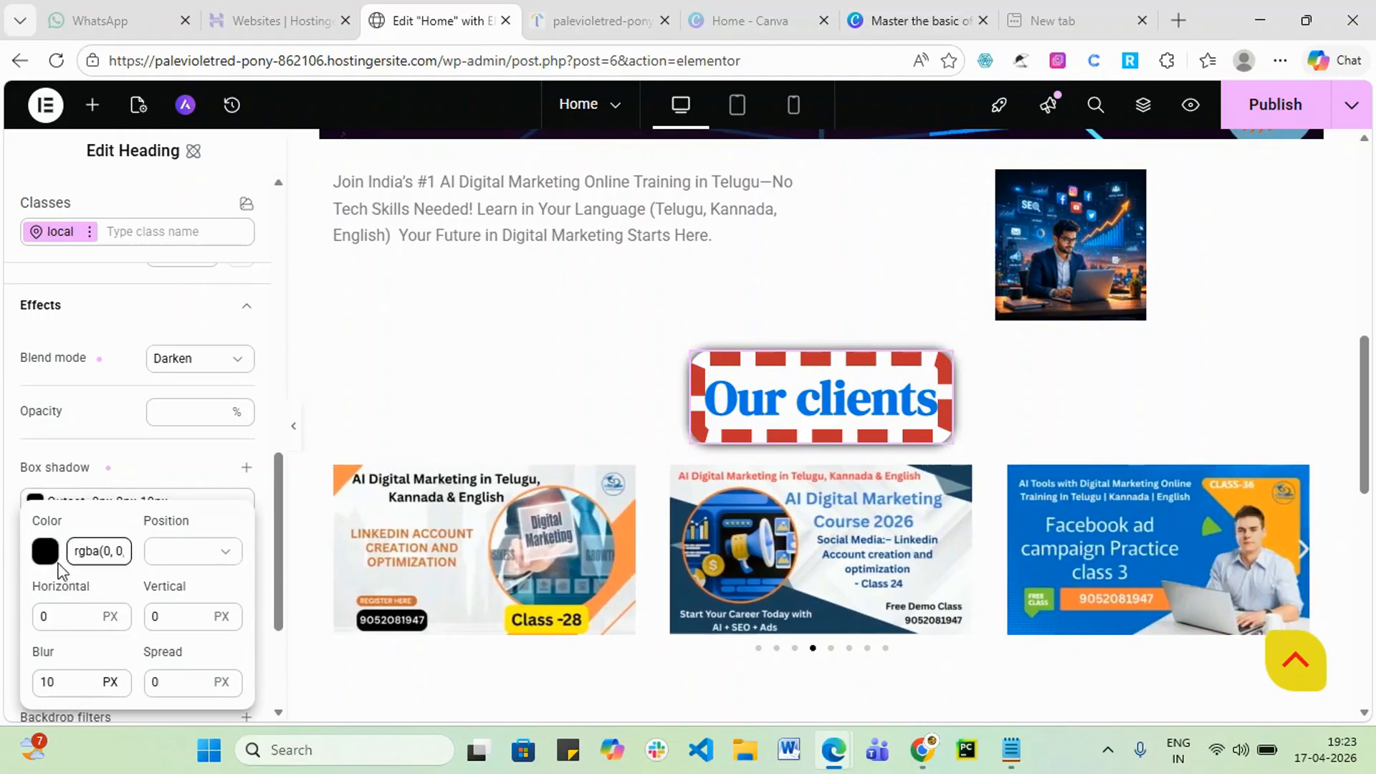
left_click(42, 552)
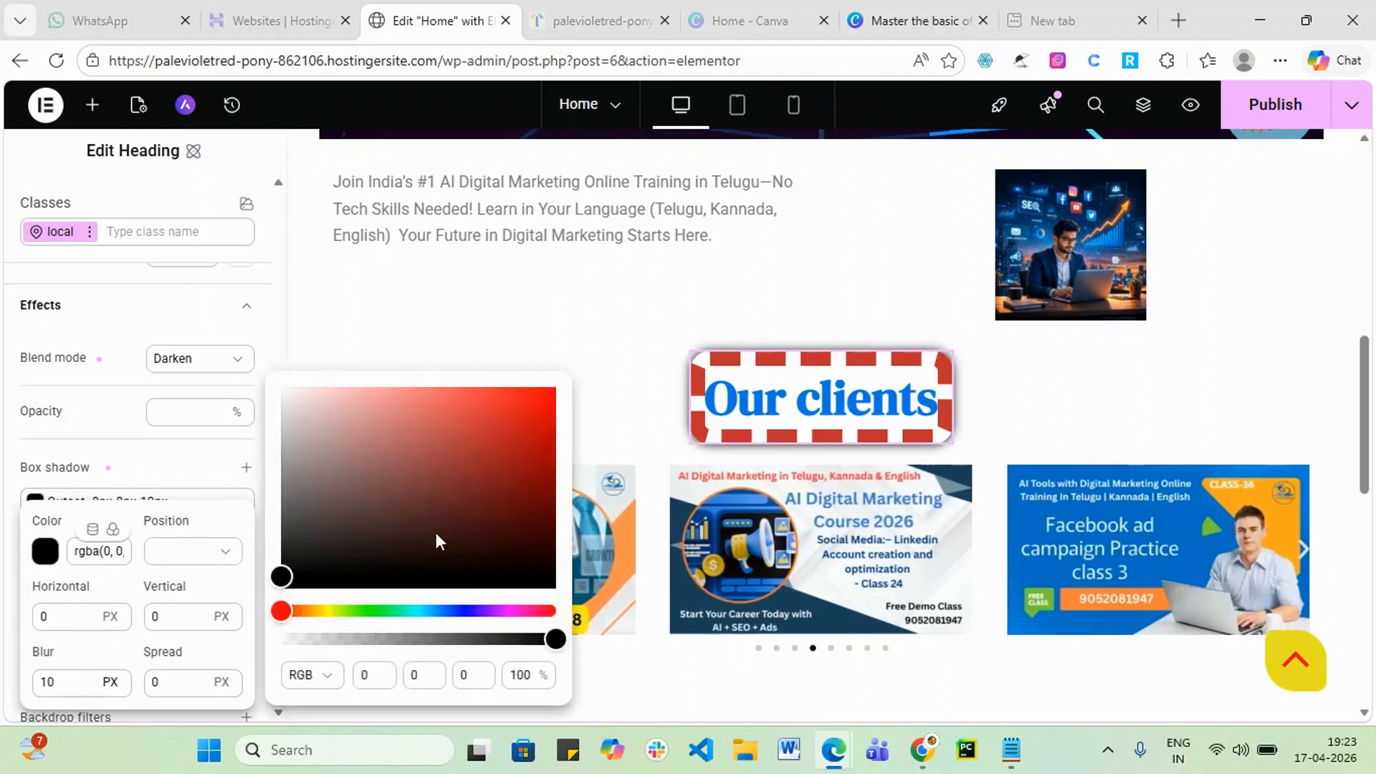
left_click(418, 474)
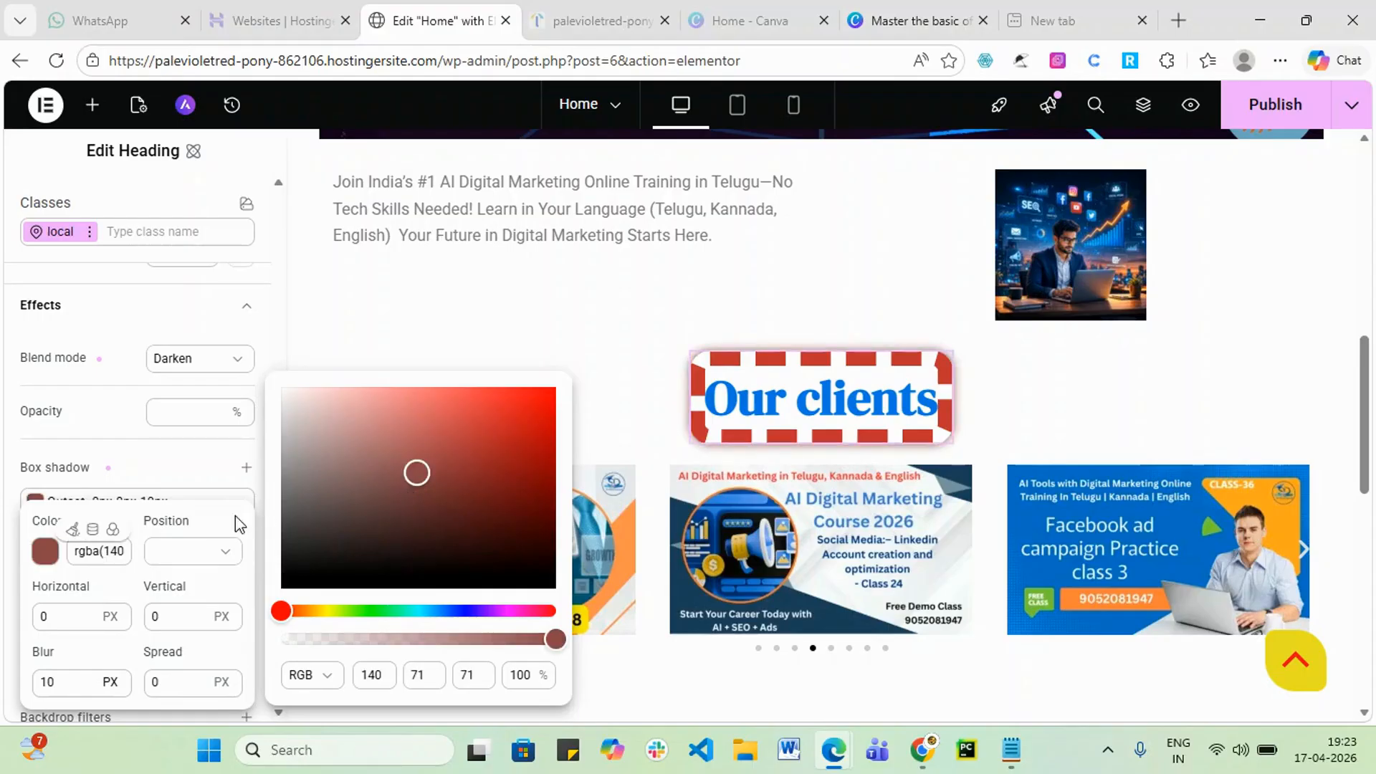
left_click(226, 555)
left_click(235, 560)
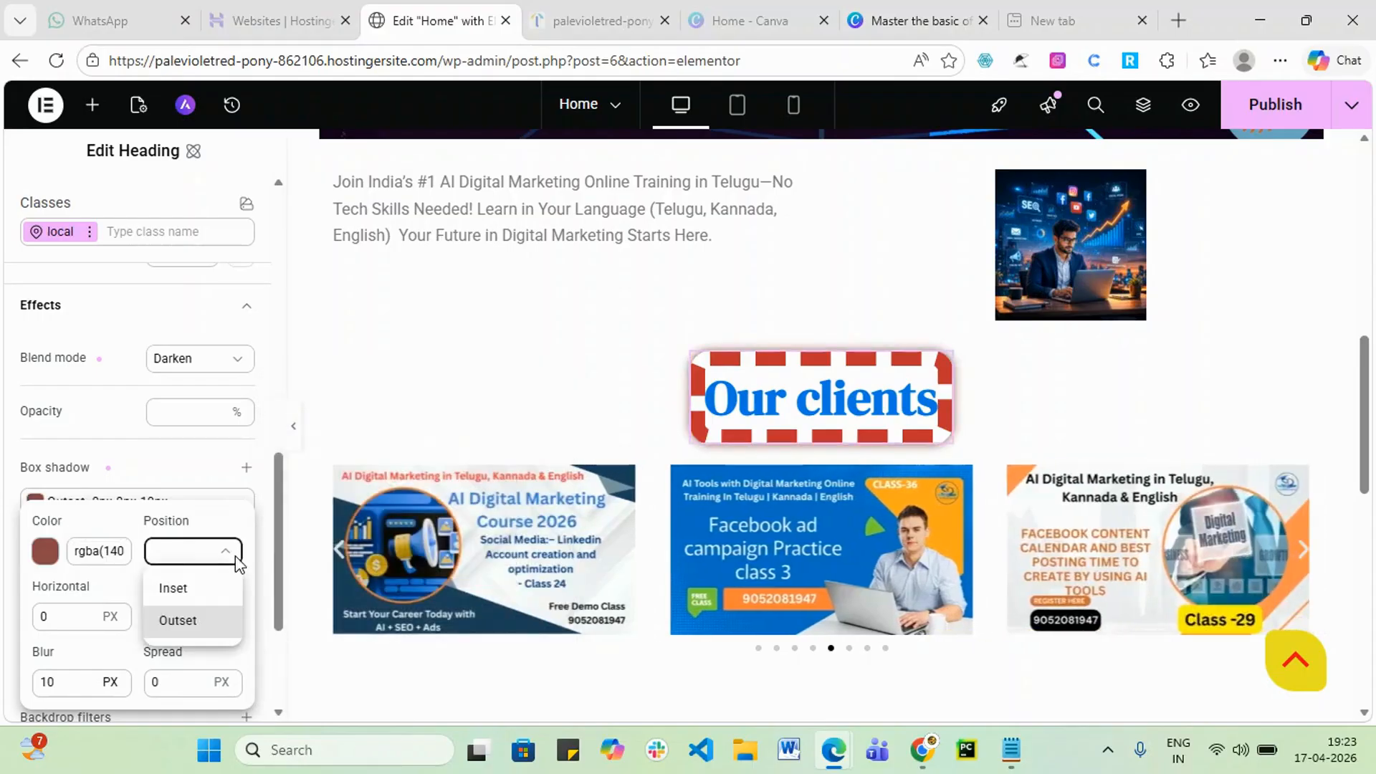
left_click(197, 621)
- Set the heading shadow's horizontal offset to 10 px and its vertical offset to 15 px
left_click(44, 617)
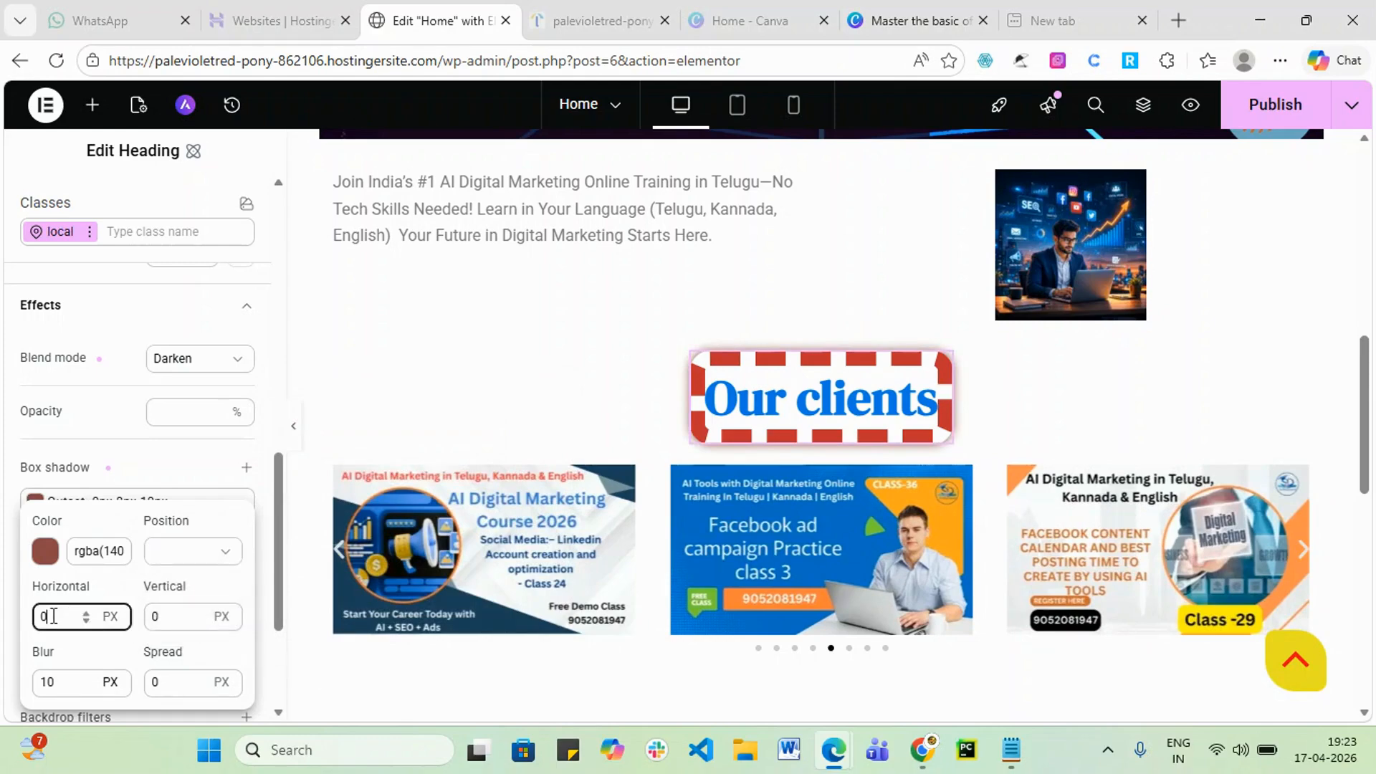
type("10")
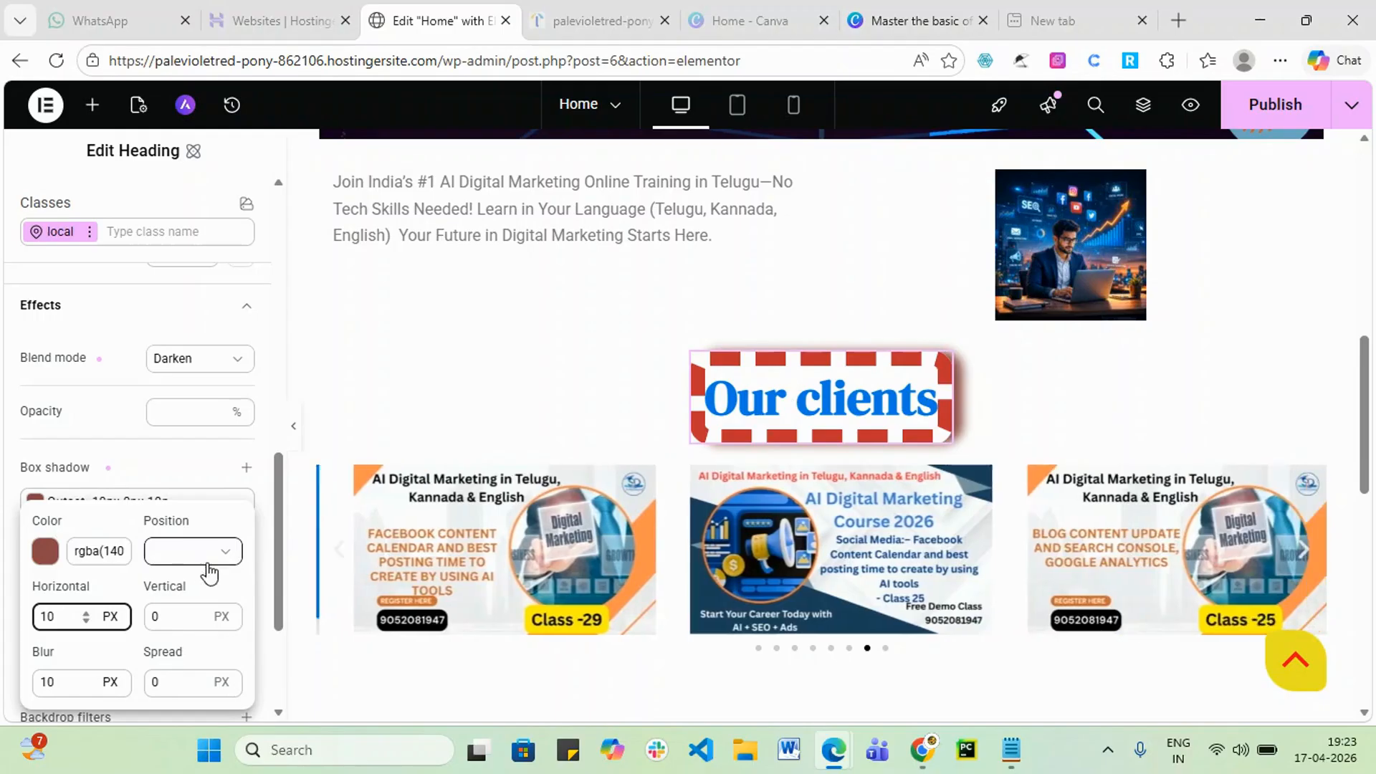
left_click(183, 616)
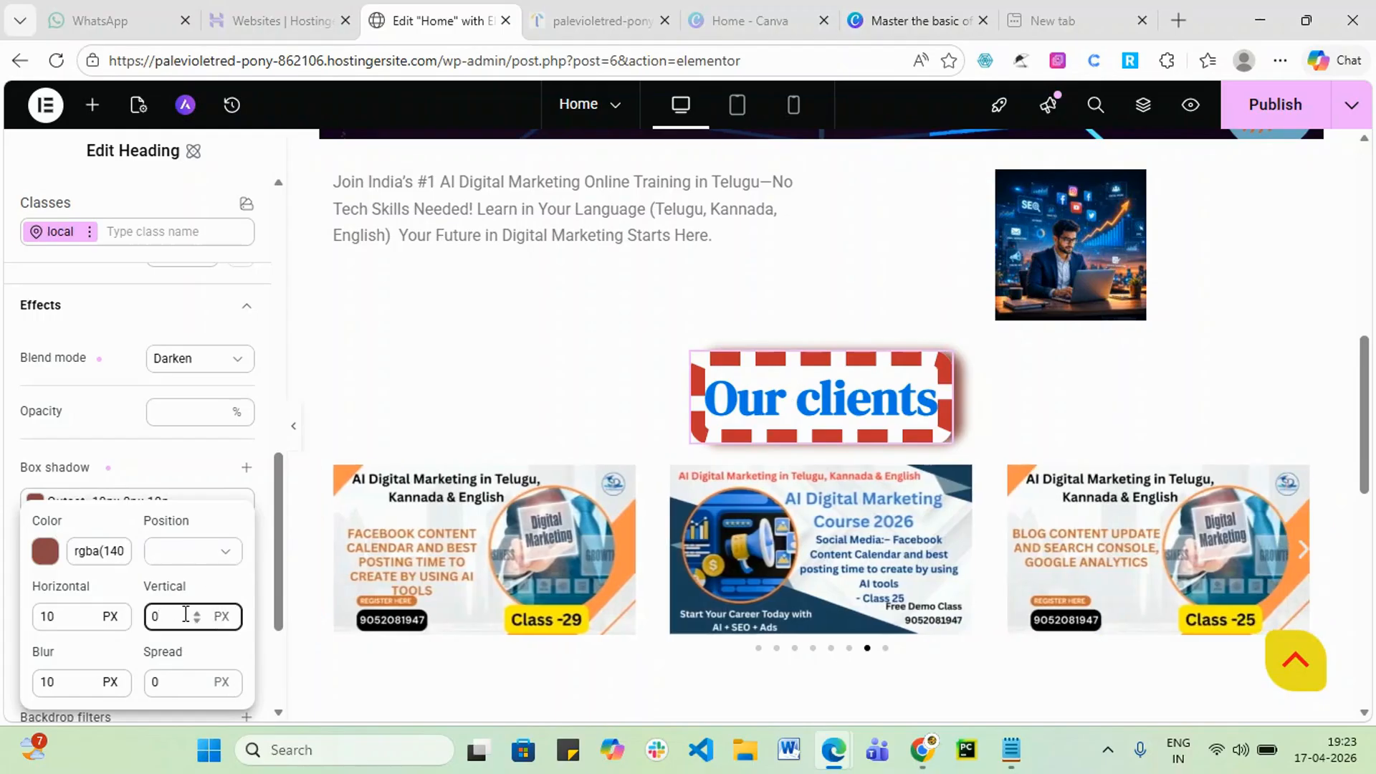
key("BackSpace")
type("15")
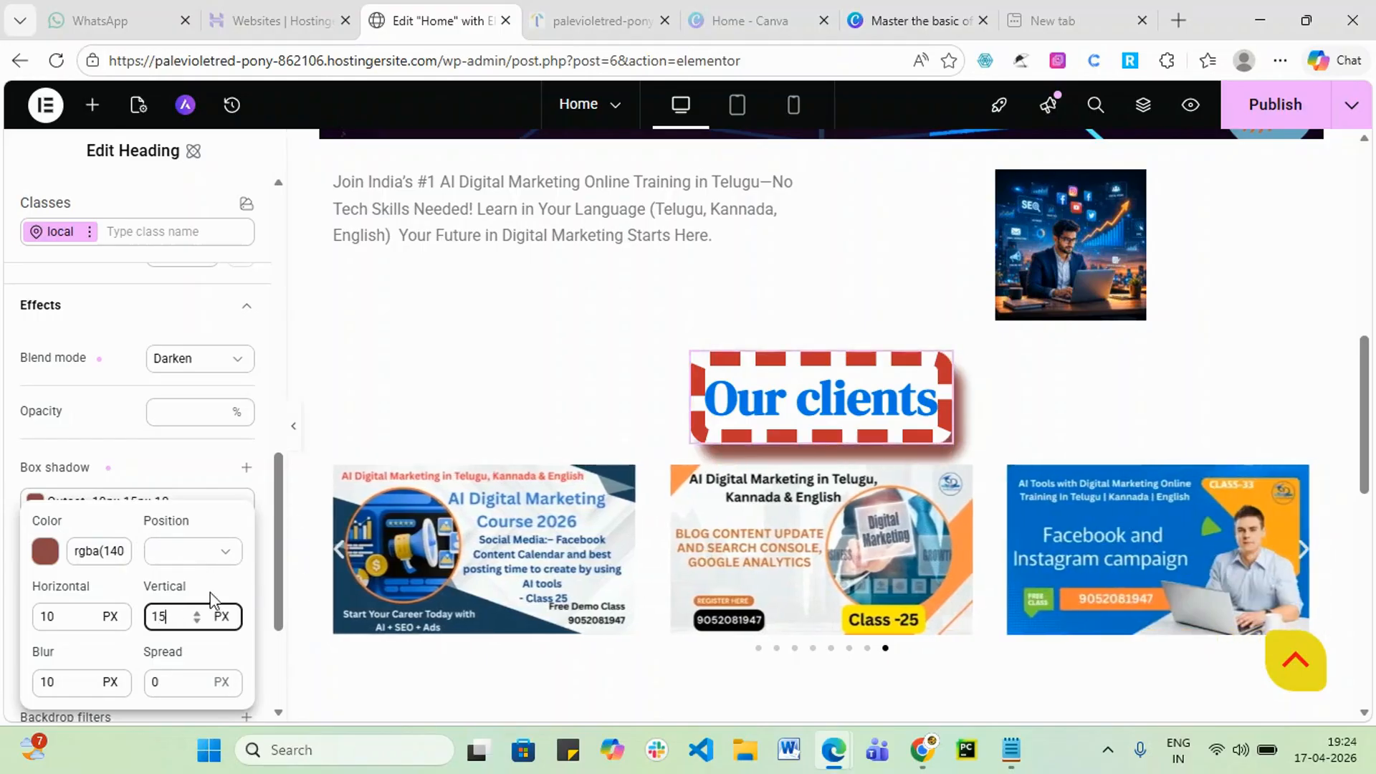
- Set the blur of the heading's box shadow to 15 px, trying 0 px first
left_click_drag(65, 684, 34, 688)
type("0")
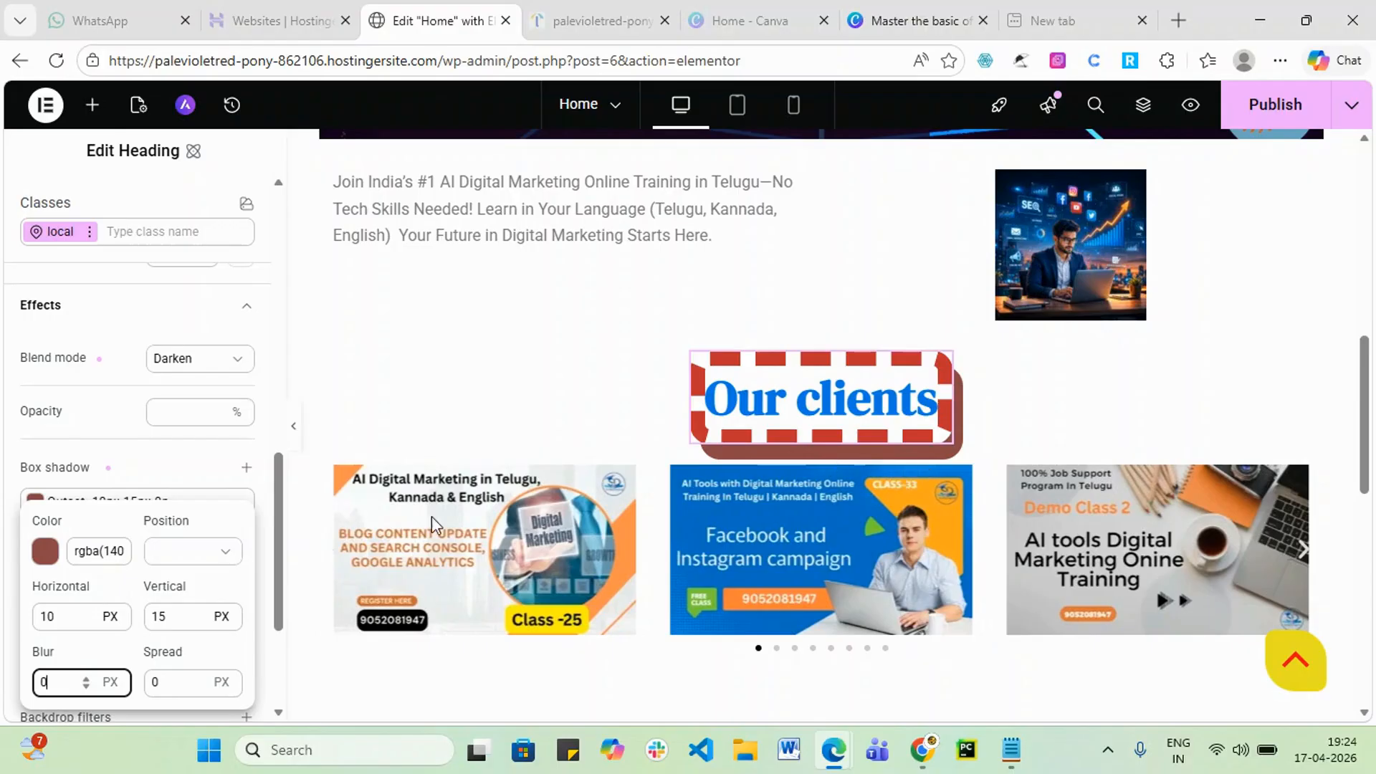
double_click(47, 683)
type("15")
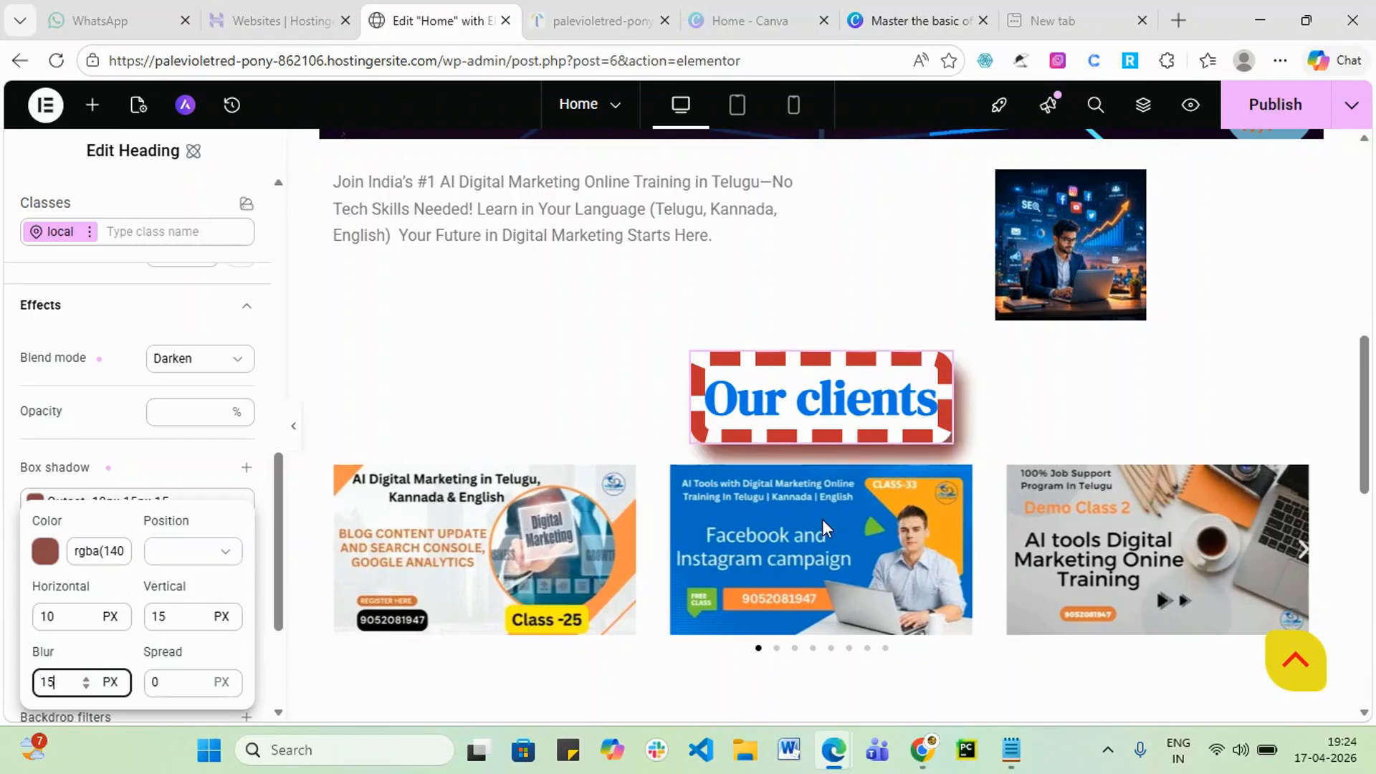
- Reduce the shadow's horizontal offset to 4 px, trying 5 px first
double_click(43, 617)
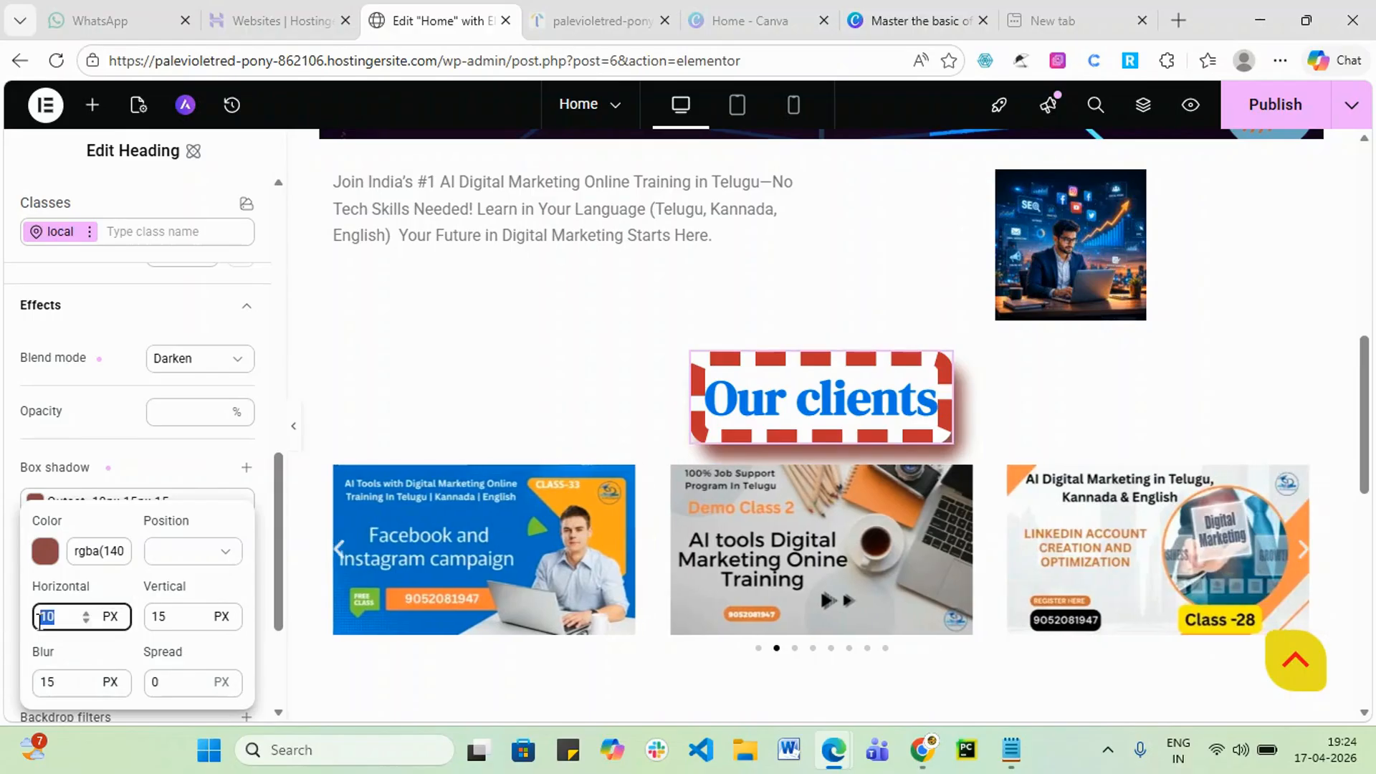
type("5")
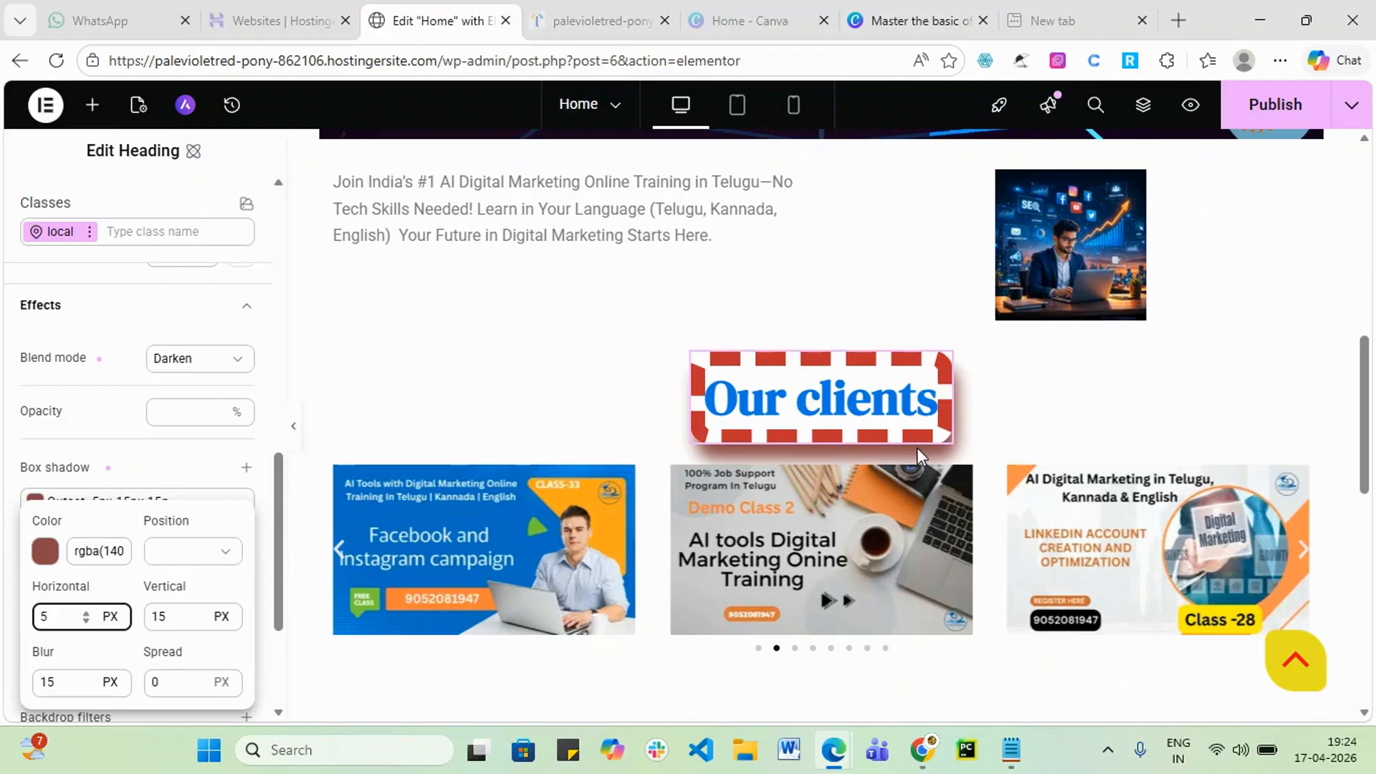
double_click(46, 615)
type("4")
- Set the spread of the heading's box shadow to 5 px, trying 10 px first, and close the shadow settings
double_click(150, 681)
type("-1")
type("0")
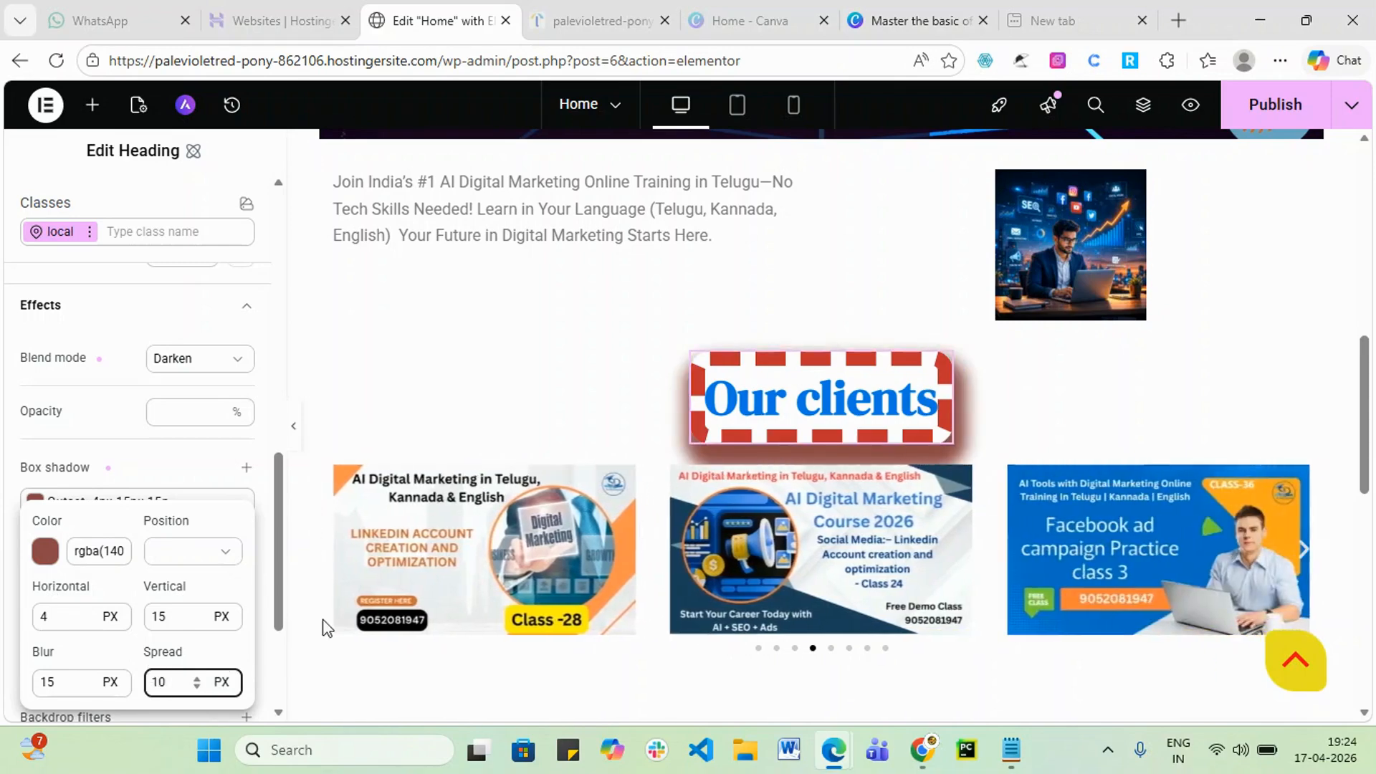
key("BackSpace")
key("BackSpace")
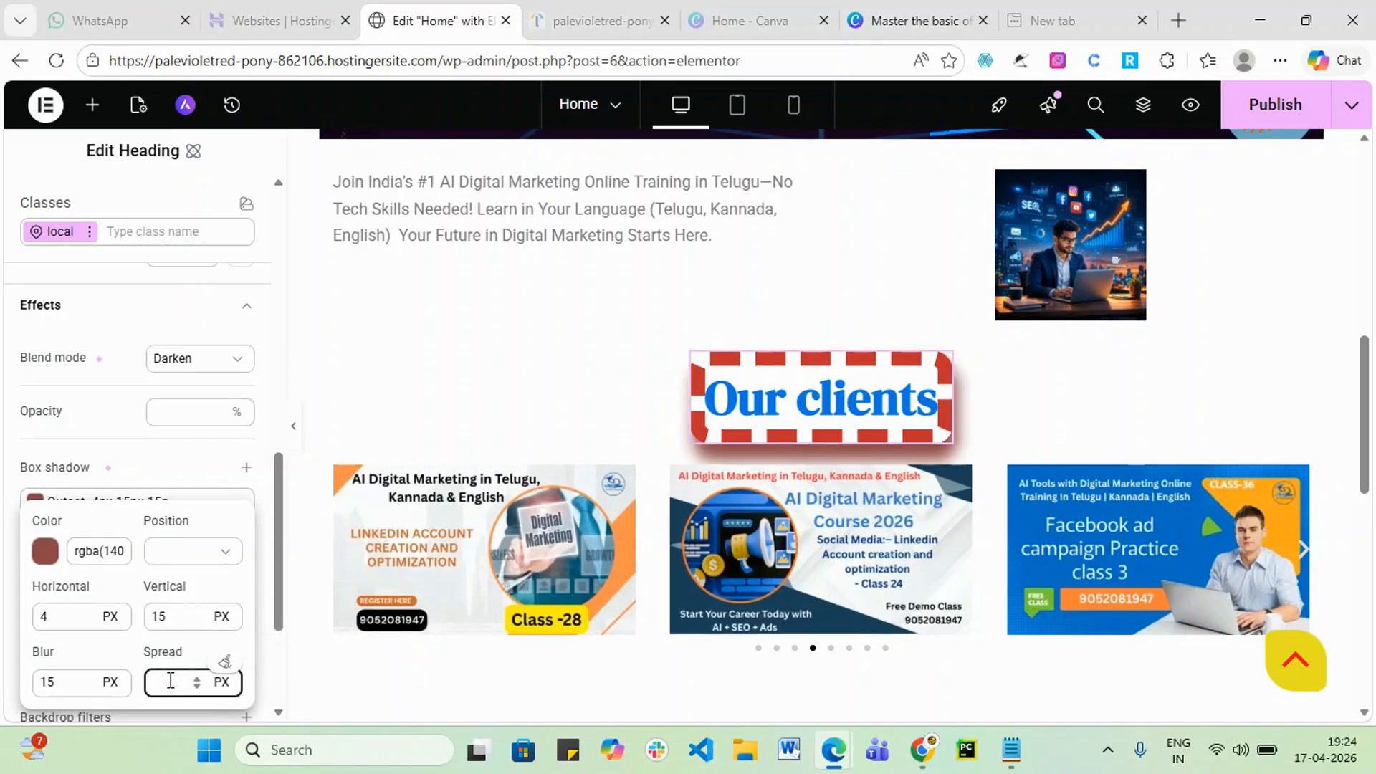
type("5")
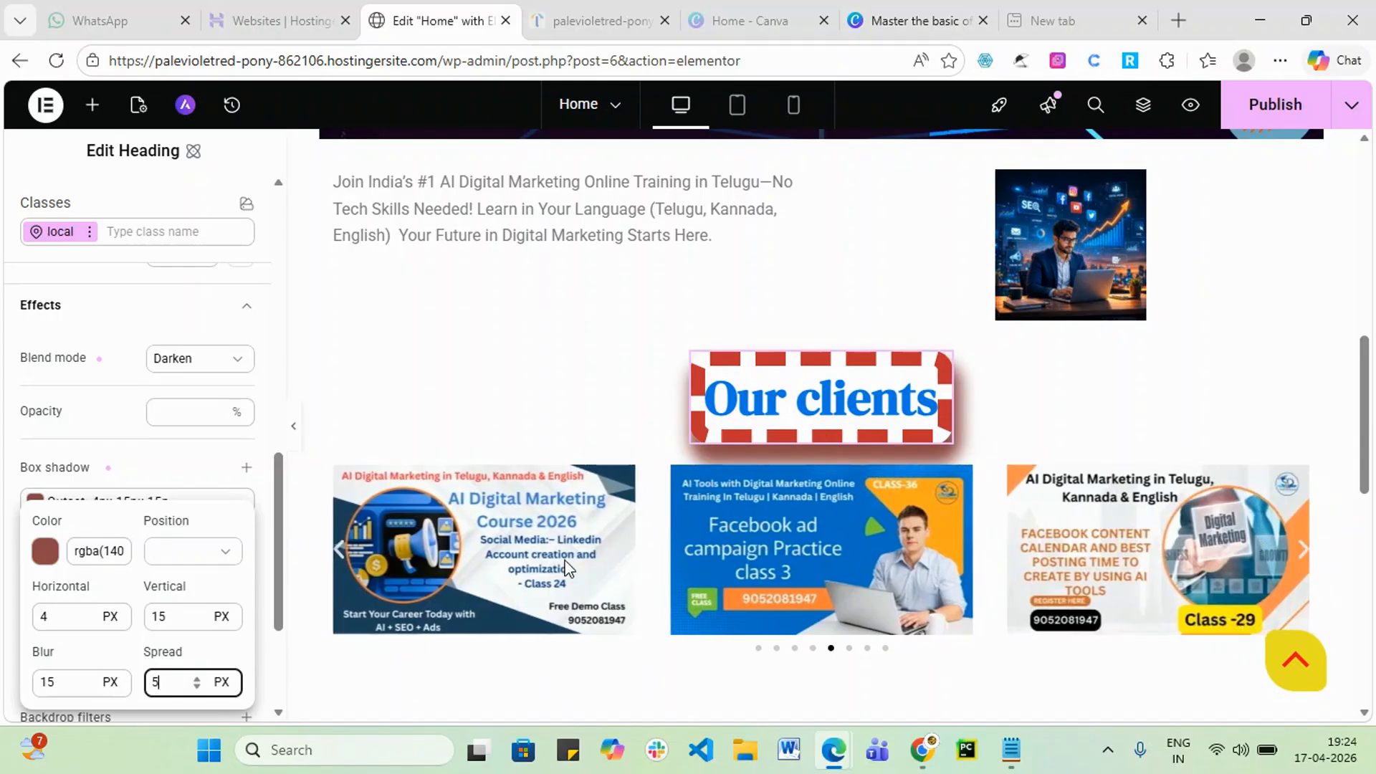
left_click(249, 489)
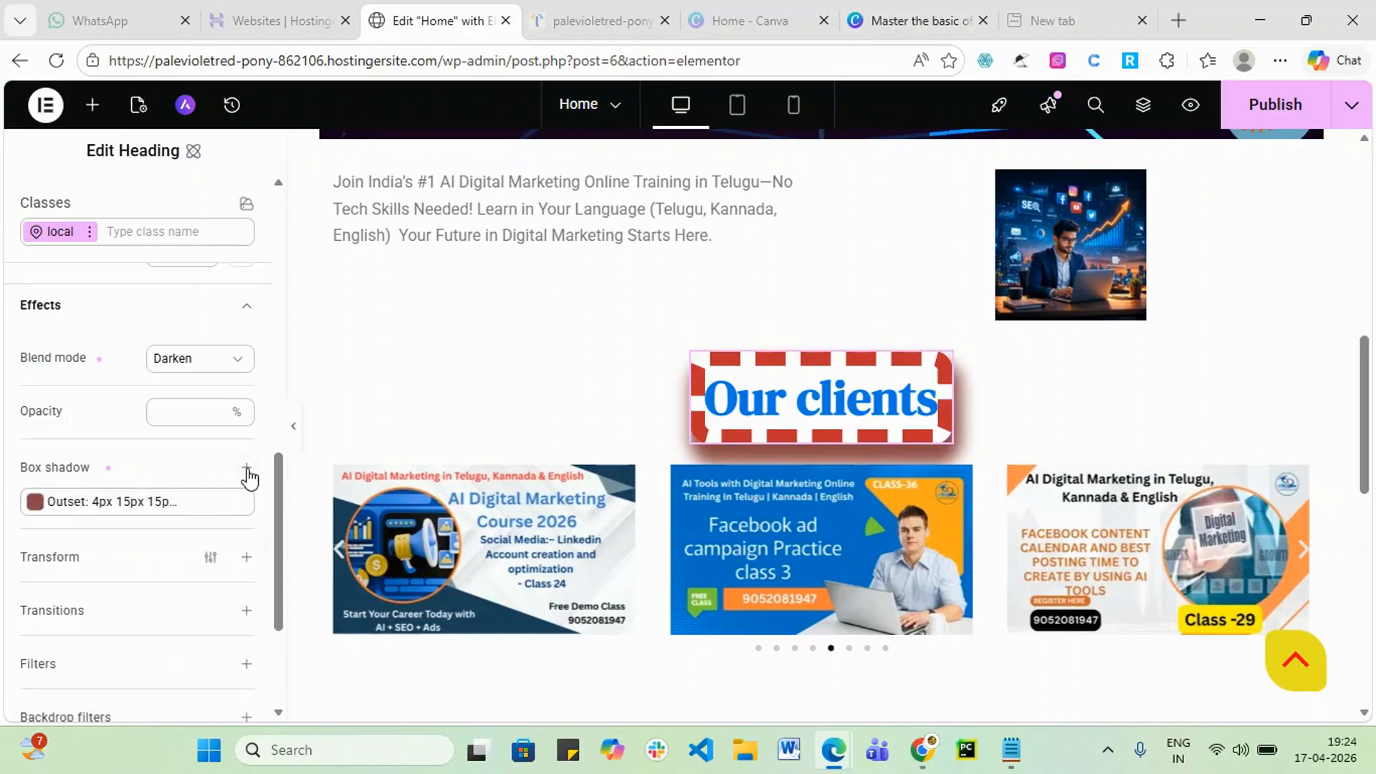
- Try a Rotate transform on the "Our clients" heading with Rotate X at 5 degrees
scroll(190, 603, "down", 2)
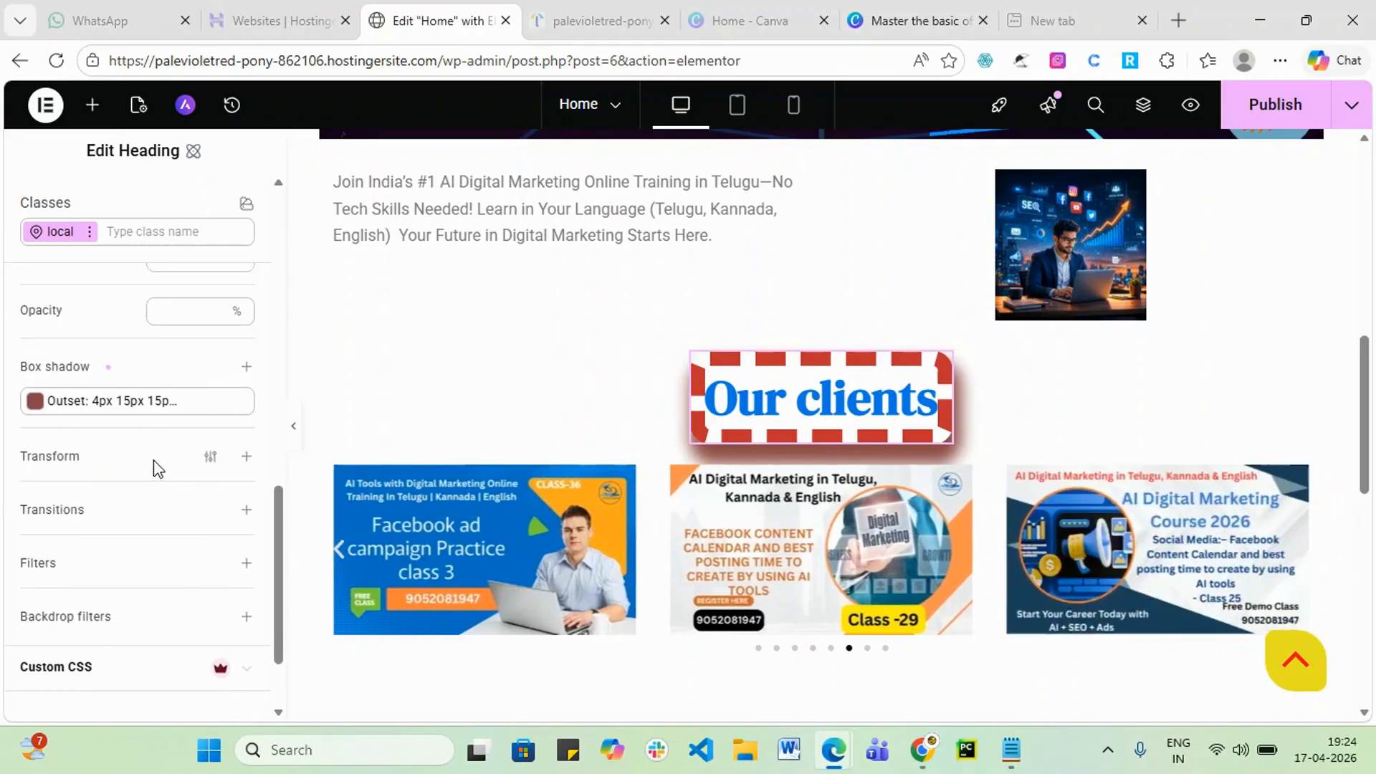
left_click(249, 458)
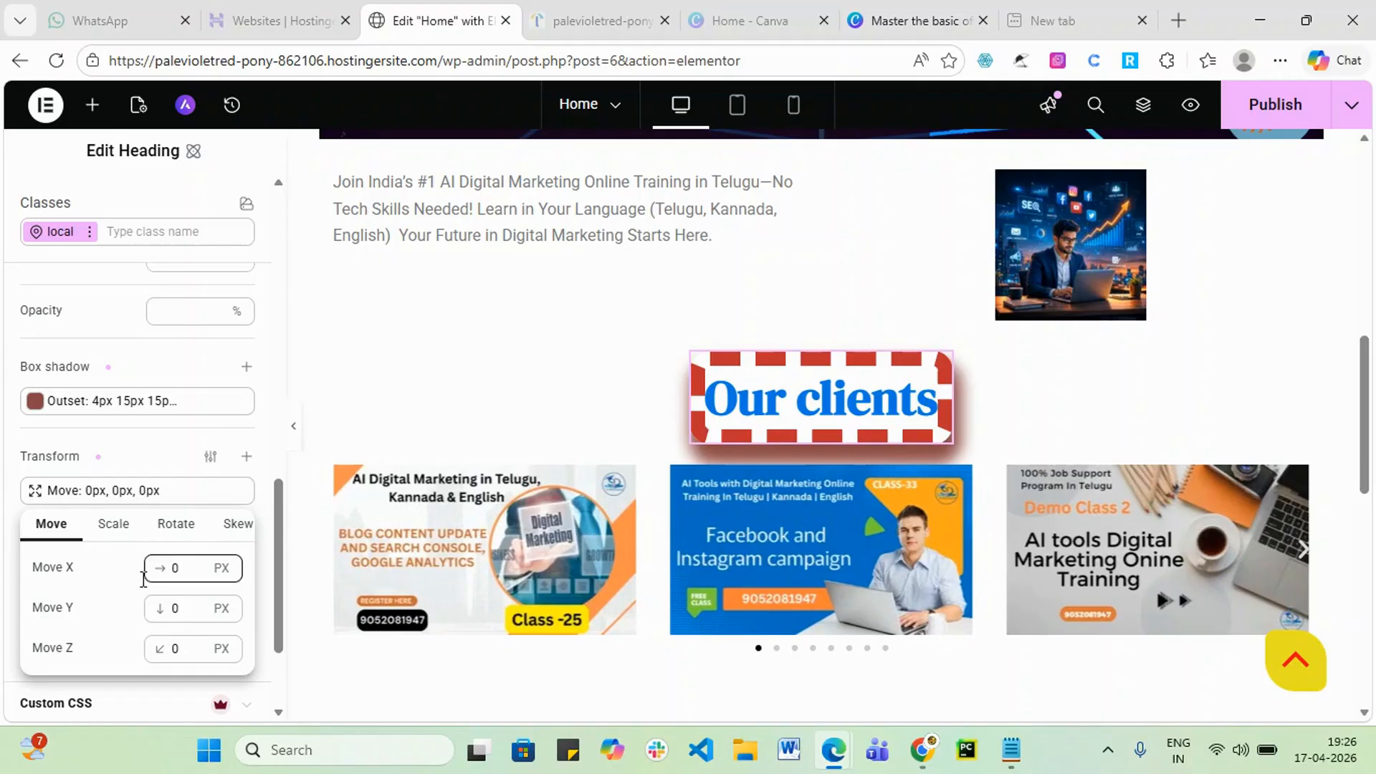
left_click(126, 531)
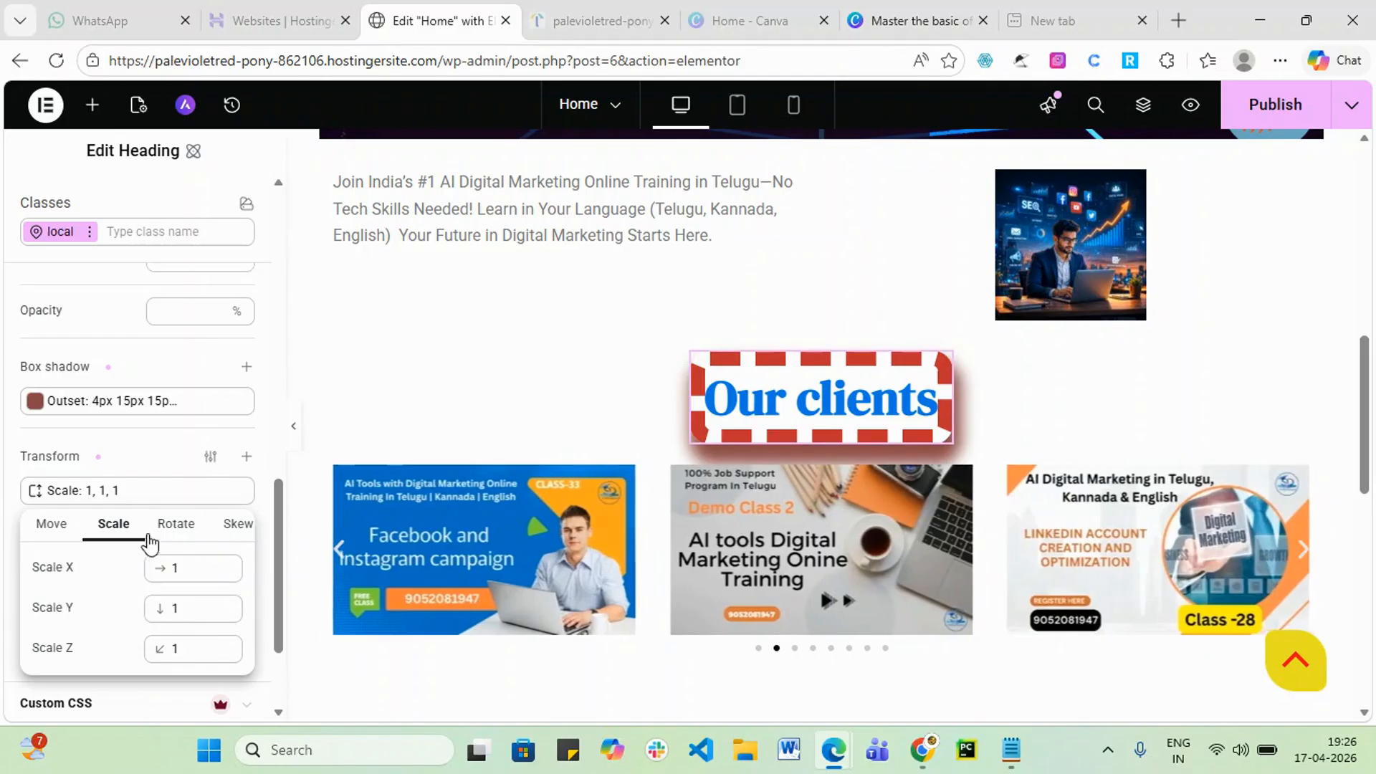
left_click(179, 527)
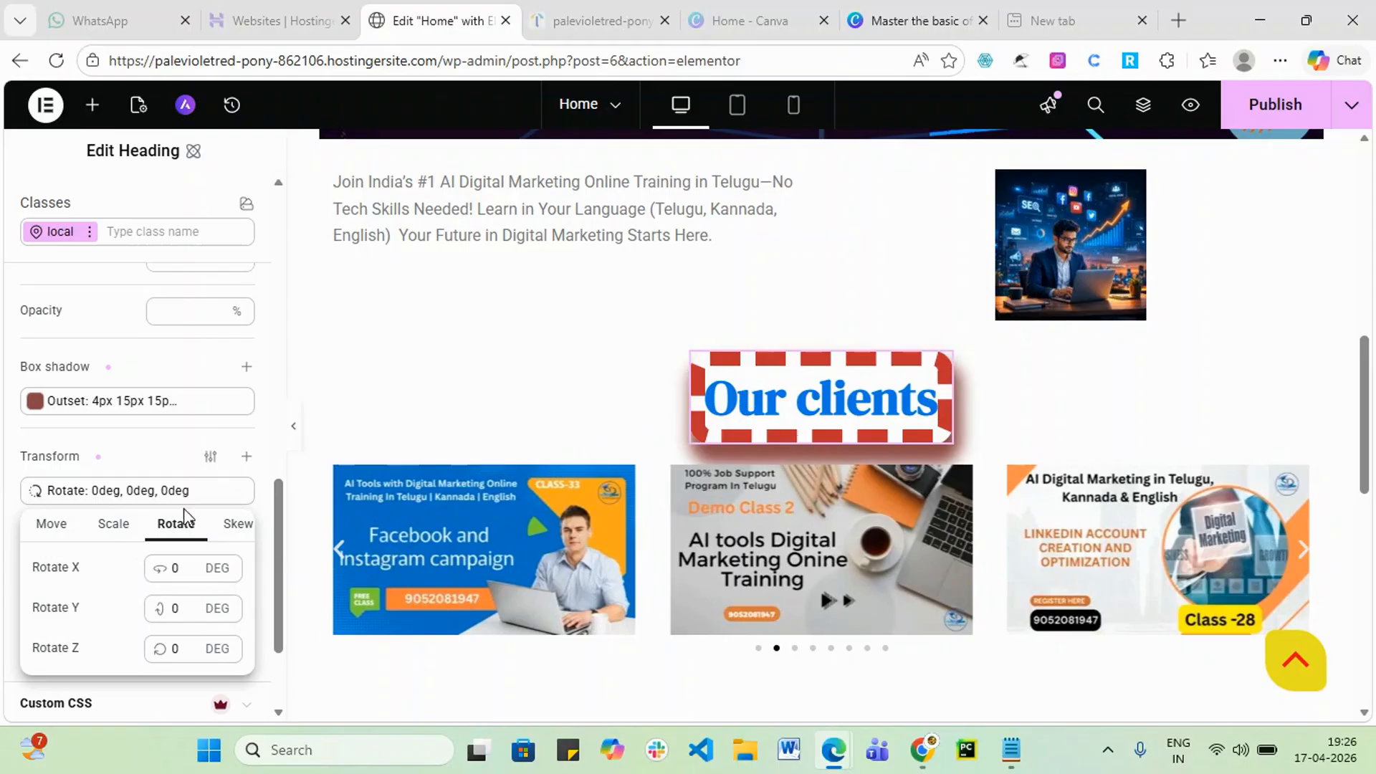
left_click(181, 570)
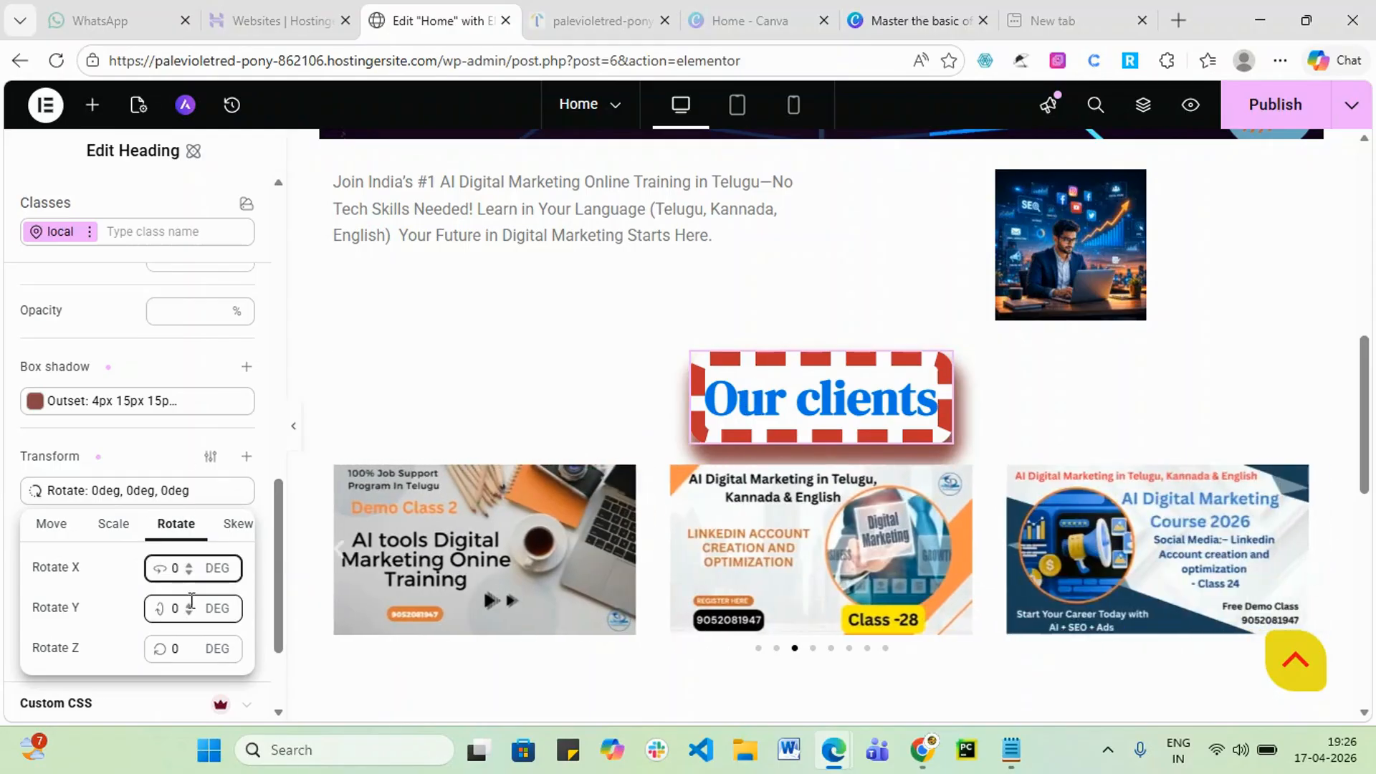
key("BackSpace")
type("5")
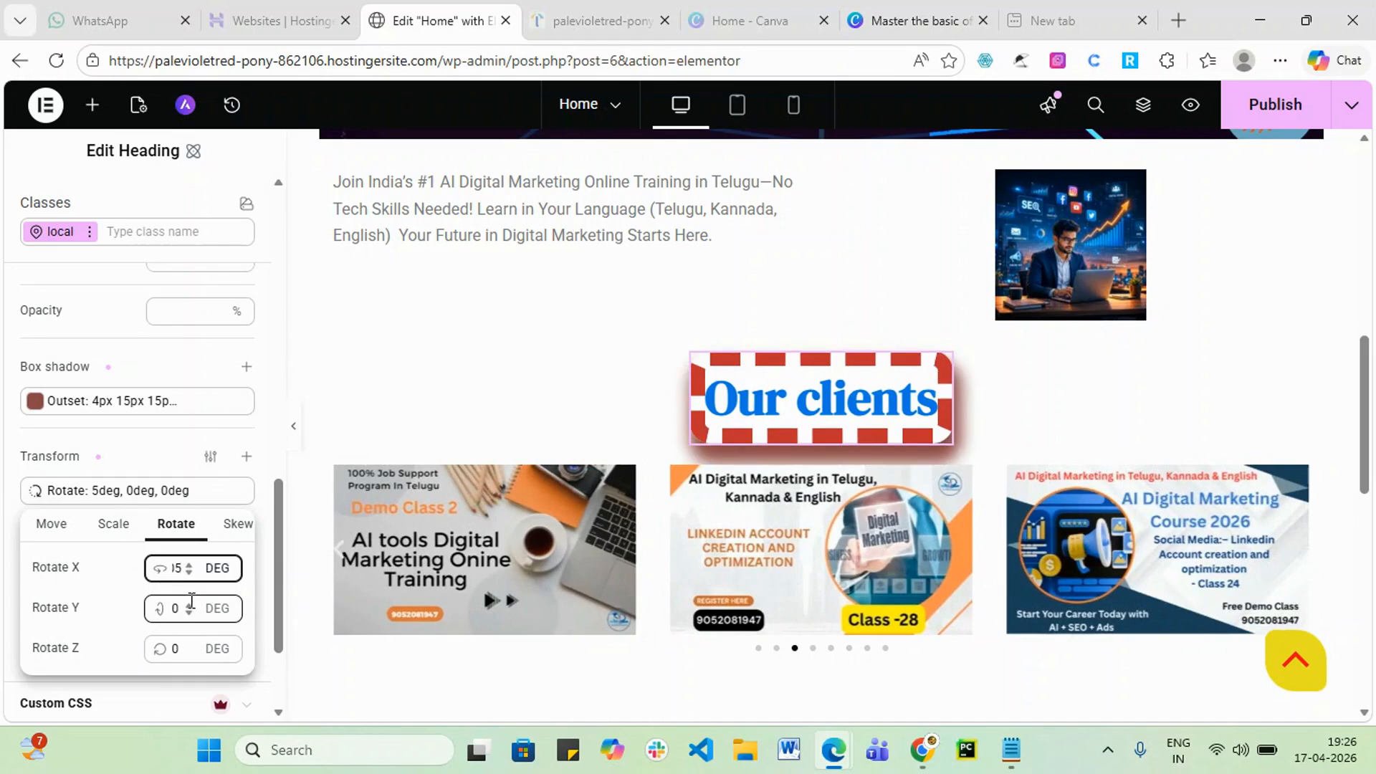
- Try Rotate X values of 10 and 1015 degrees on the heading and remove the transform
key("BackSpace")
type("1")
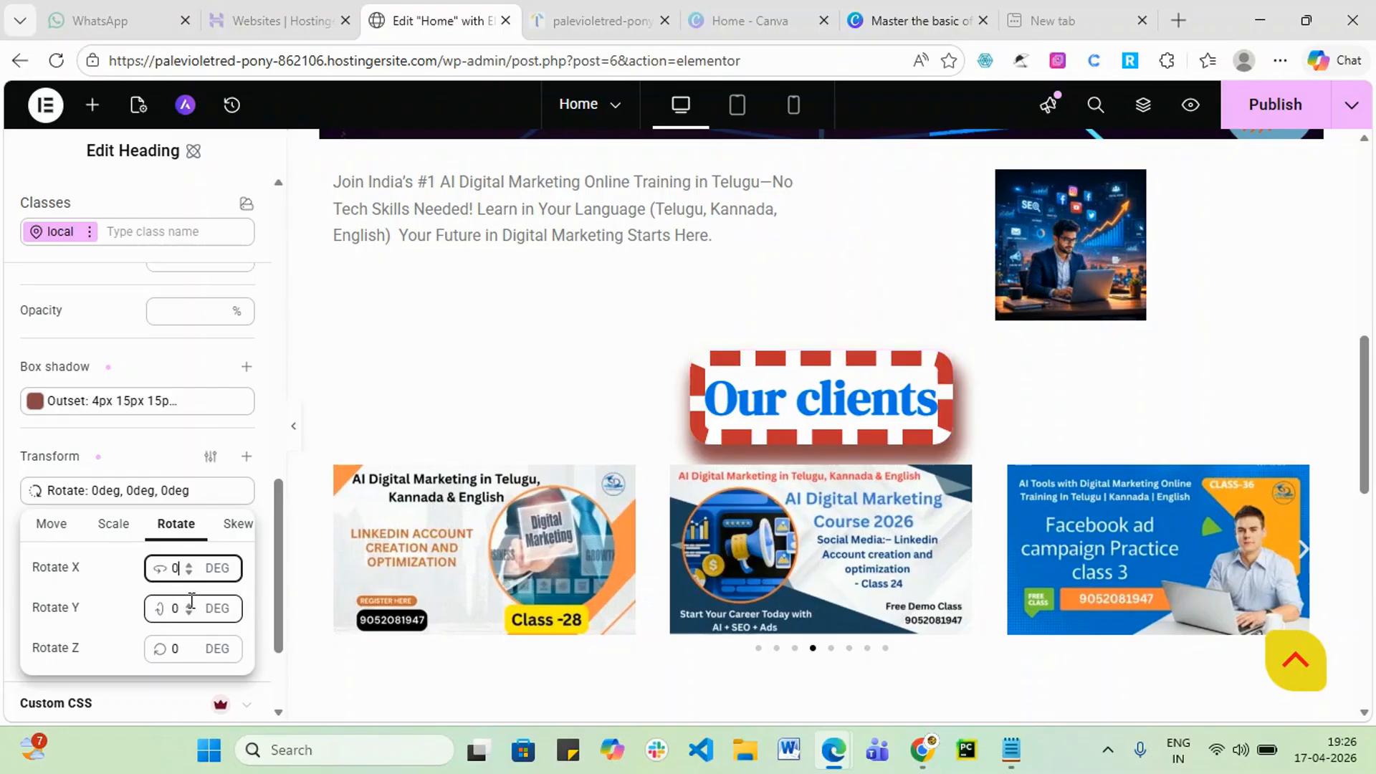
type("0")
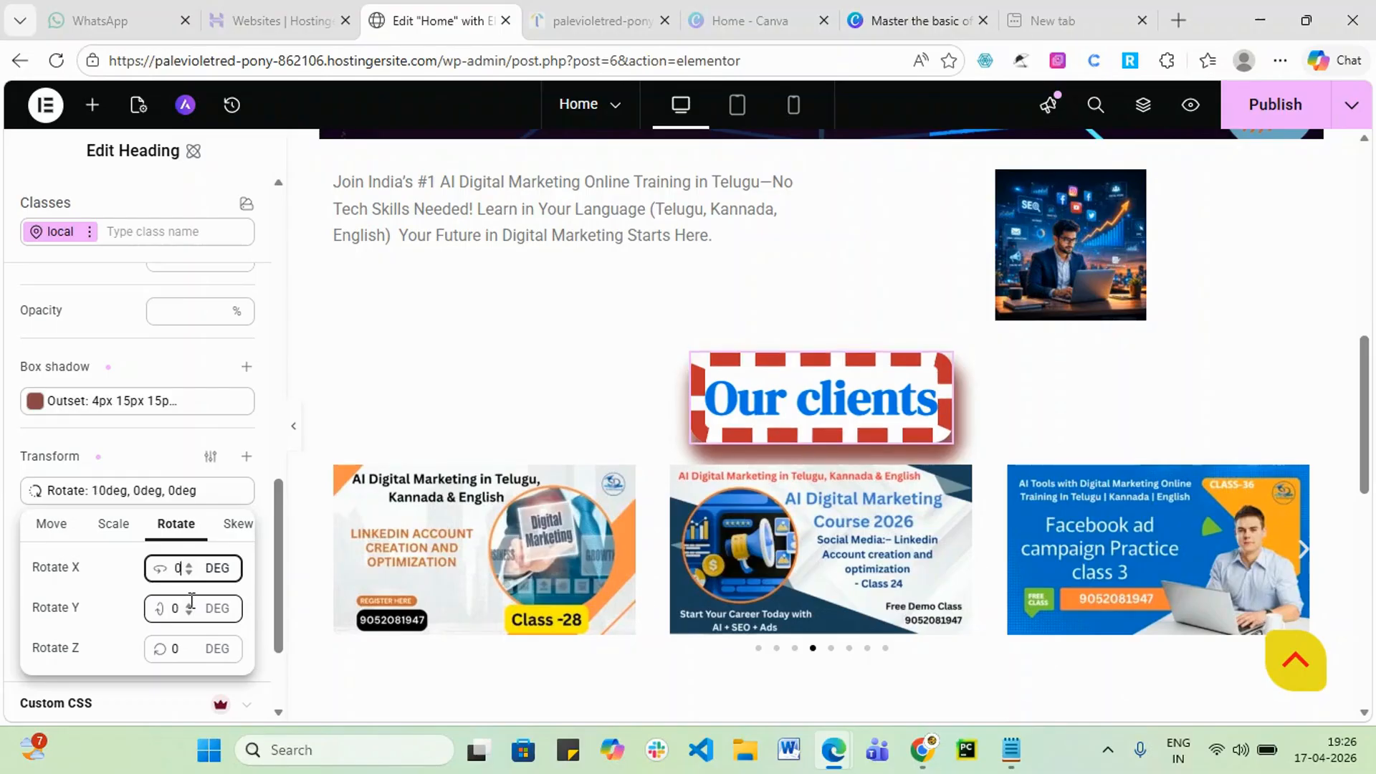
type("15")
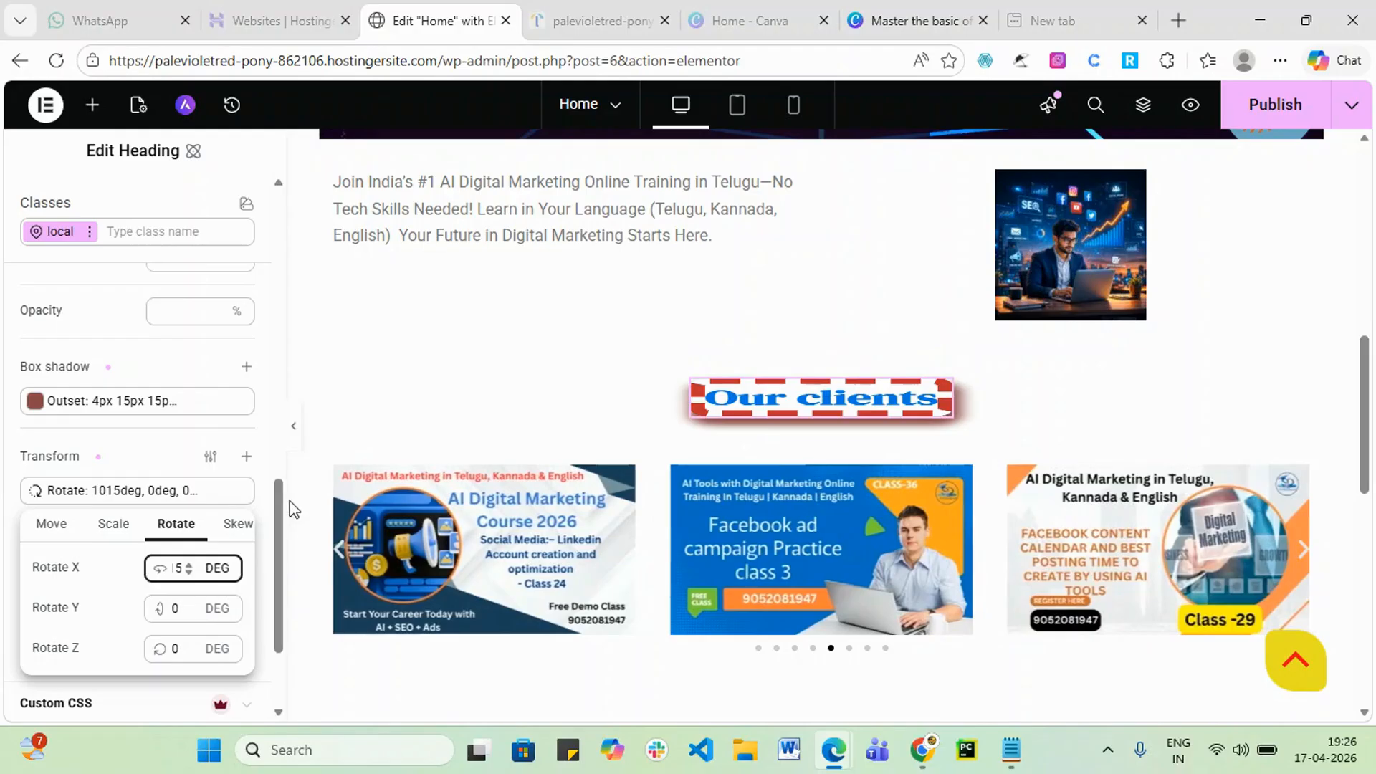
left_click(363, 401)
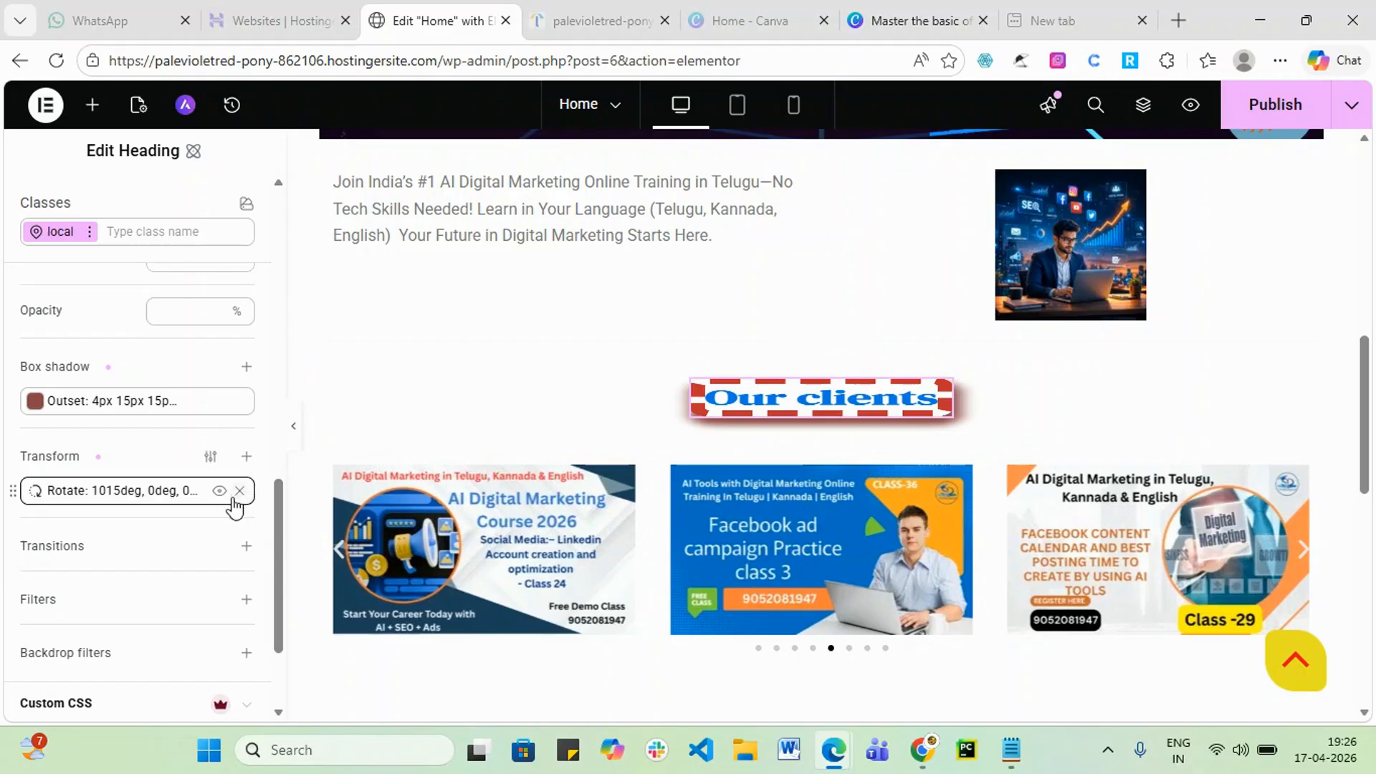
left_click(244, 491)
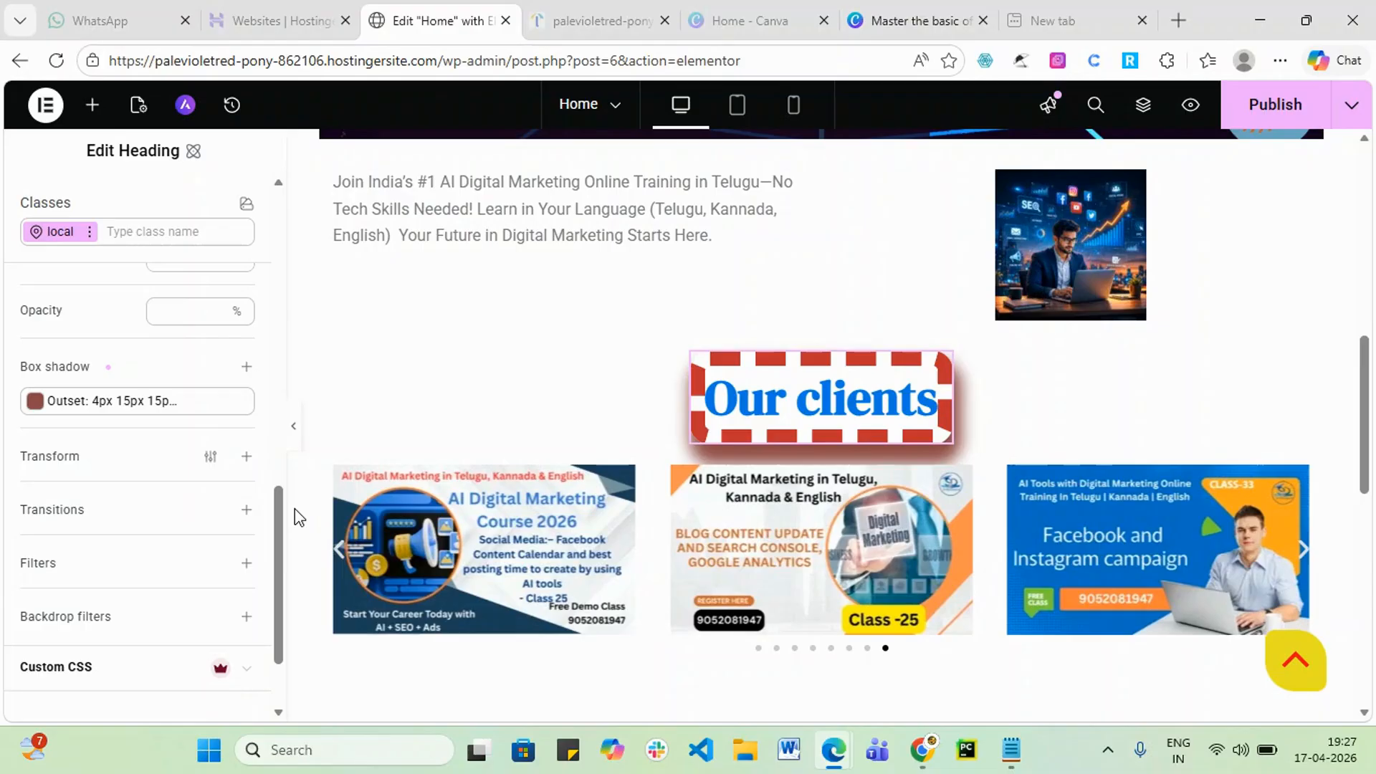
- Add a 200 ms transition for all properties to the heading, checking the list of transition properties
scroll(138, 517, "down", 2)
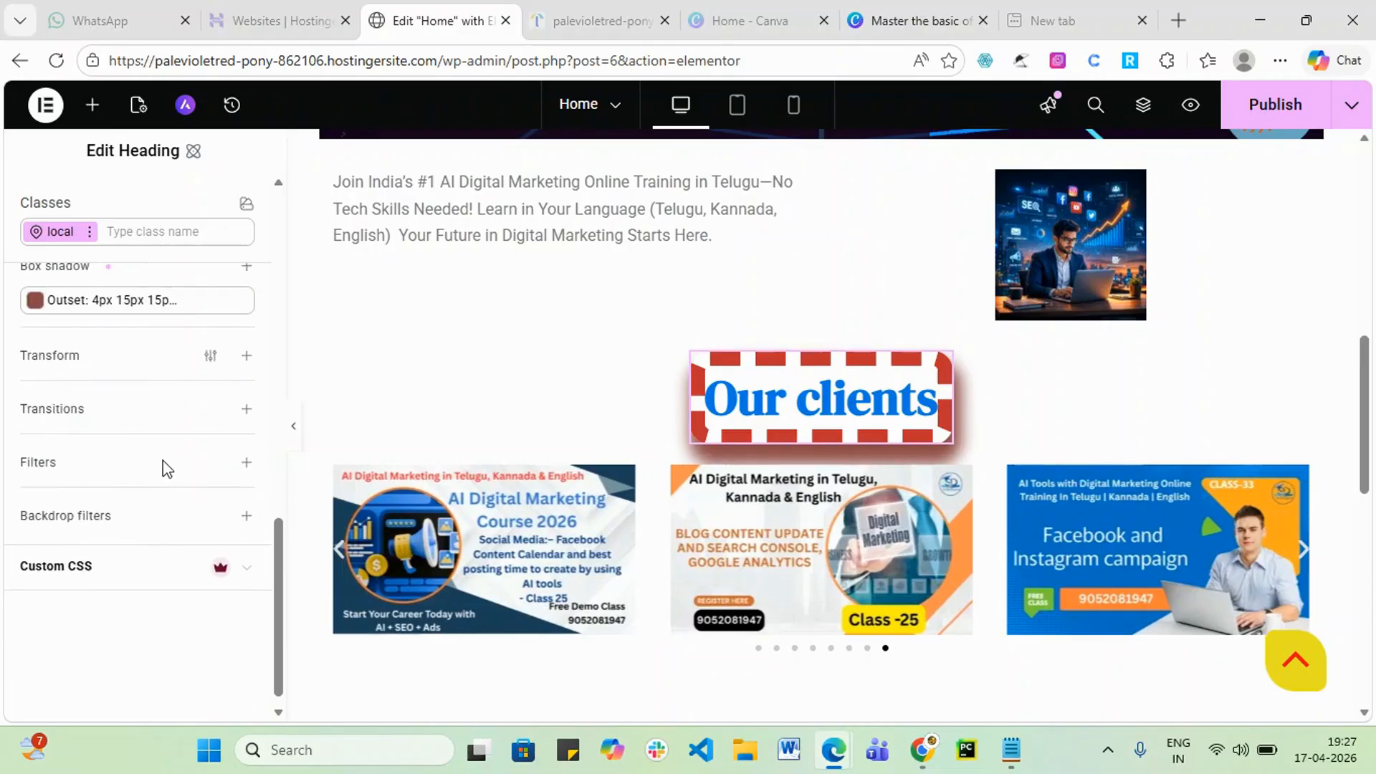
left_click(247, 409)
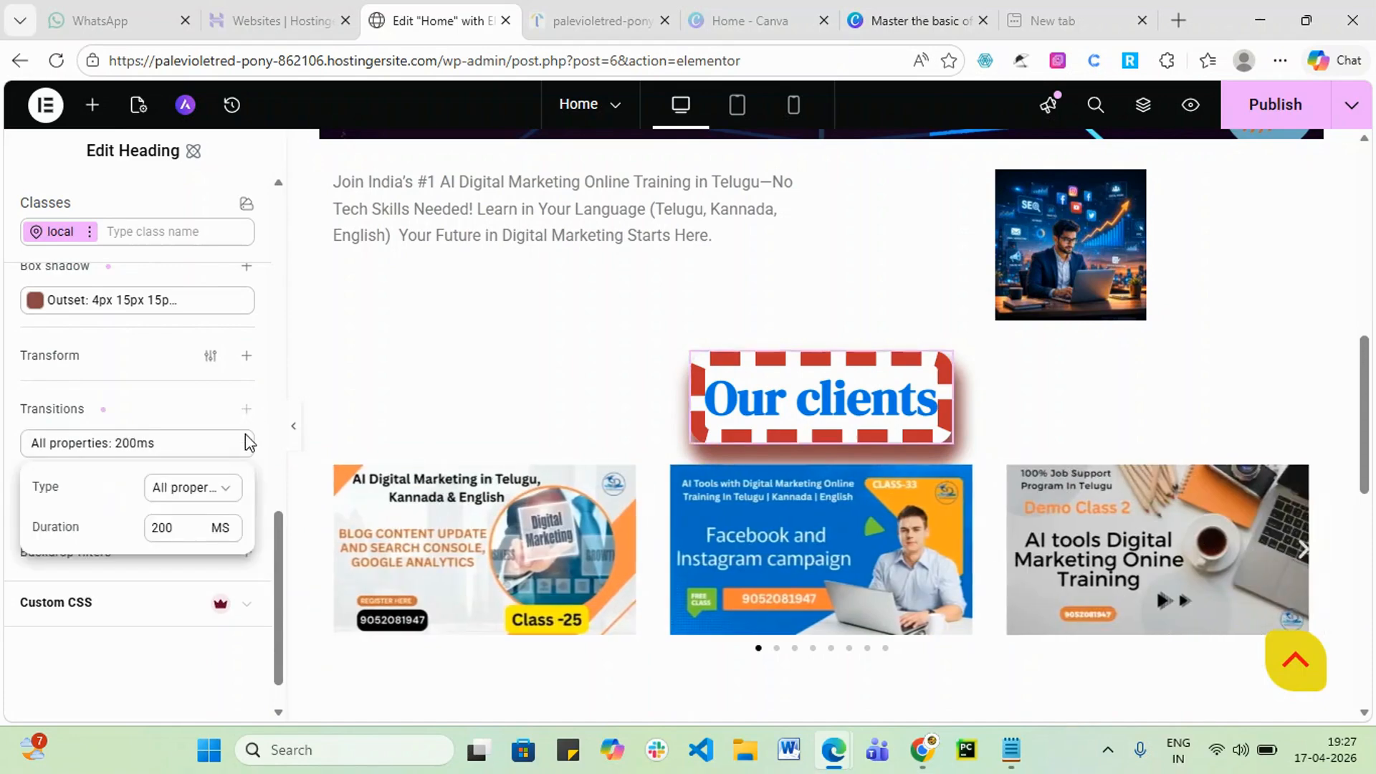
left_click(226, 489)
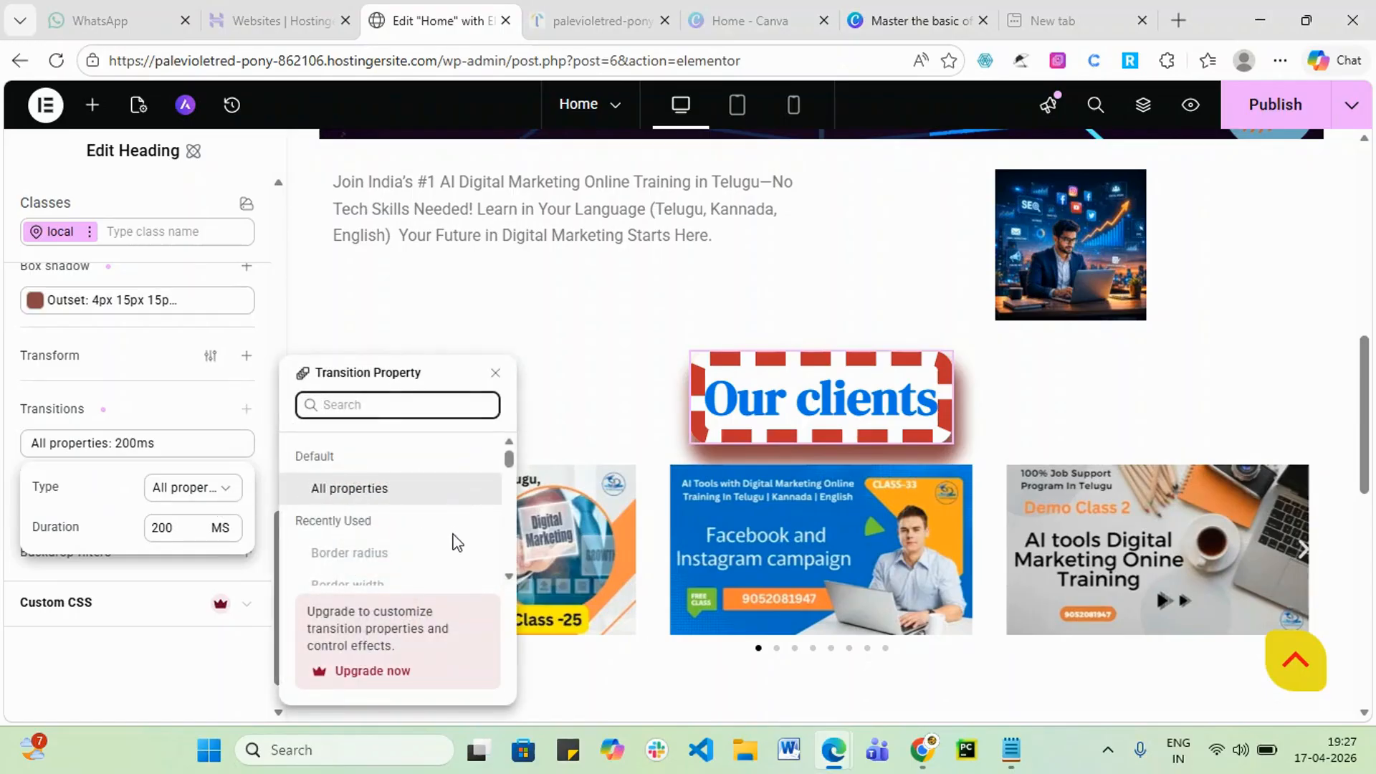
scroll(459, 539, "down", 1)
left_click(498, 374)
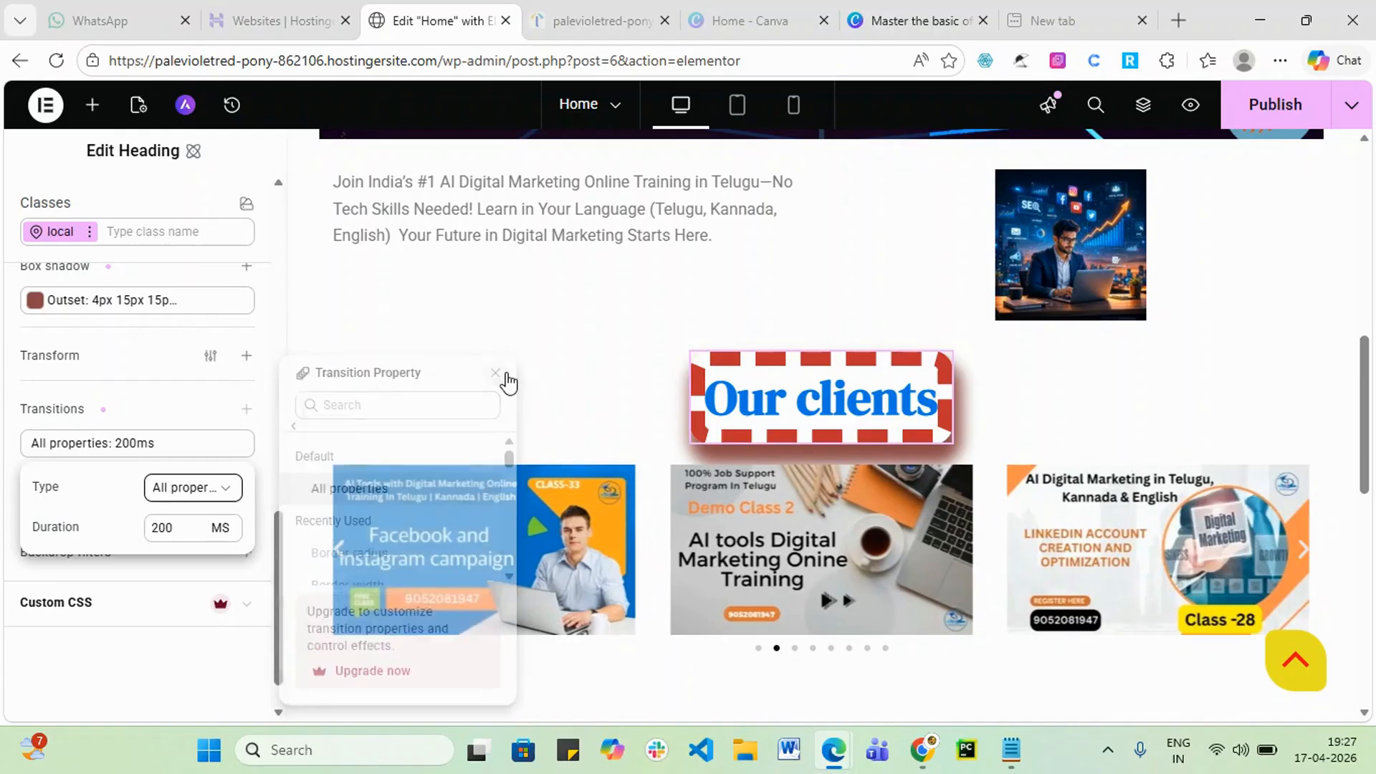
left_click(52, 642)
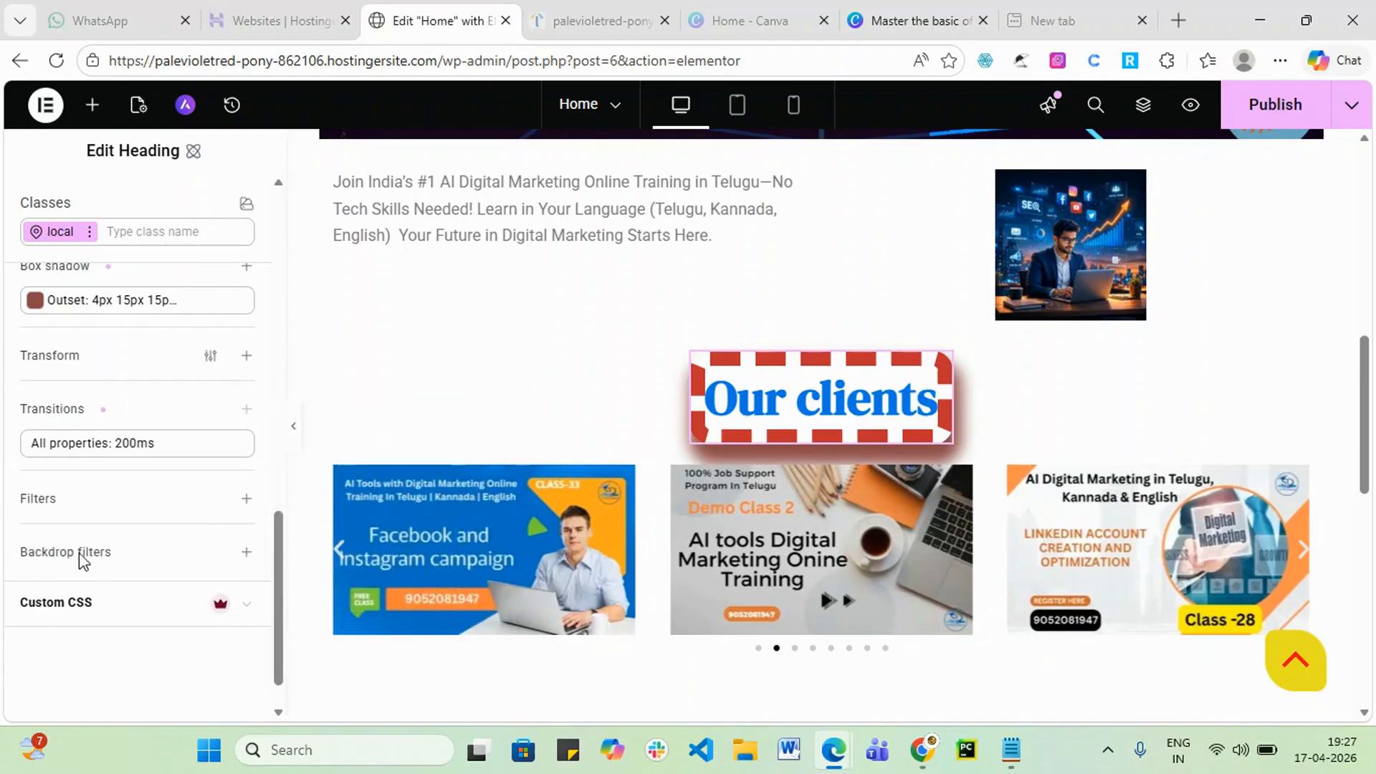
- Add a Brightness filter at 100% and a Blur backdrop filter at 0 px to the "Our clients" heading
left_click(246, 499)
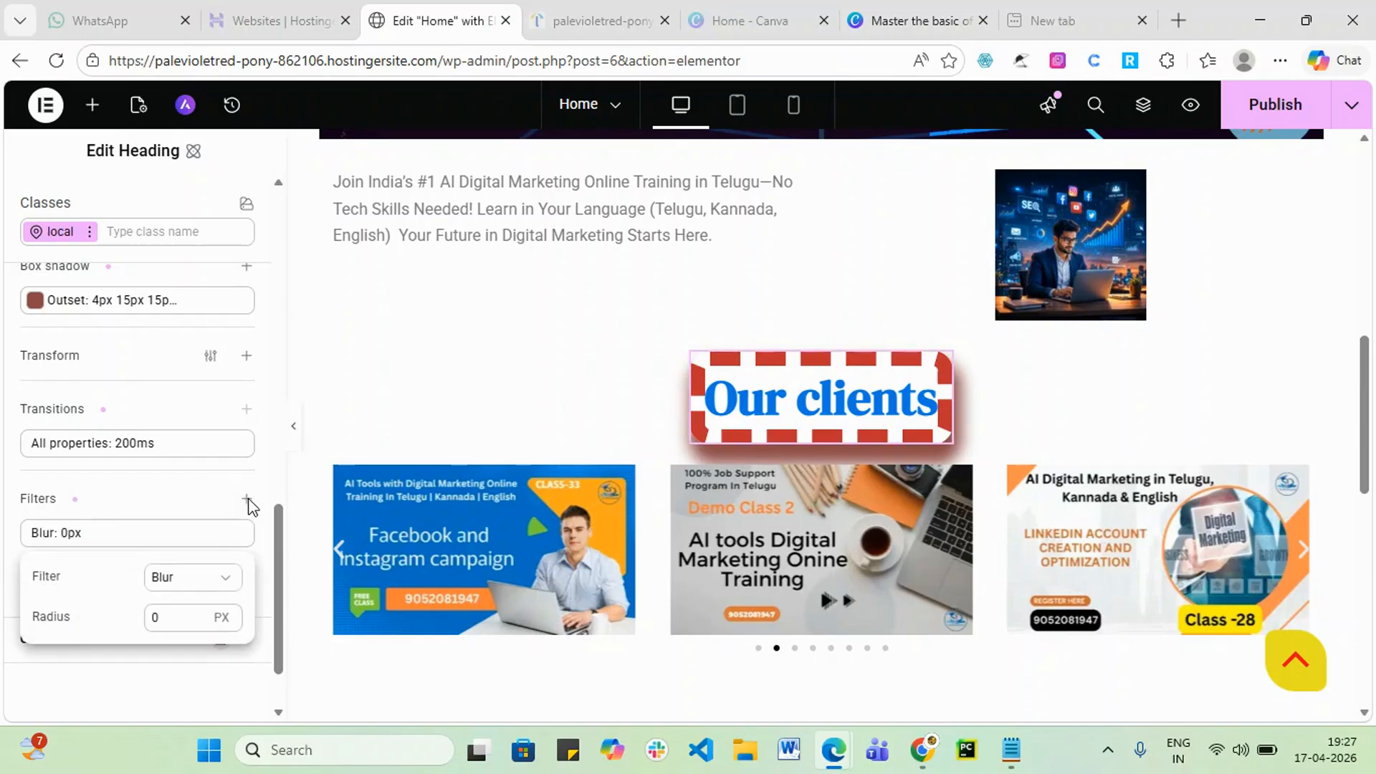
left_click(228, 582)
left_click(197, 604)
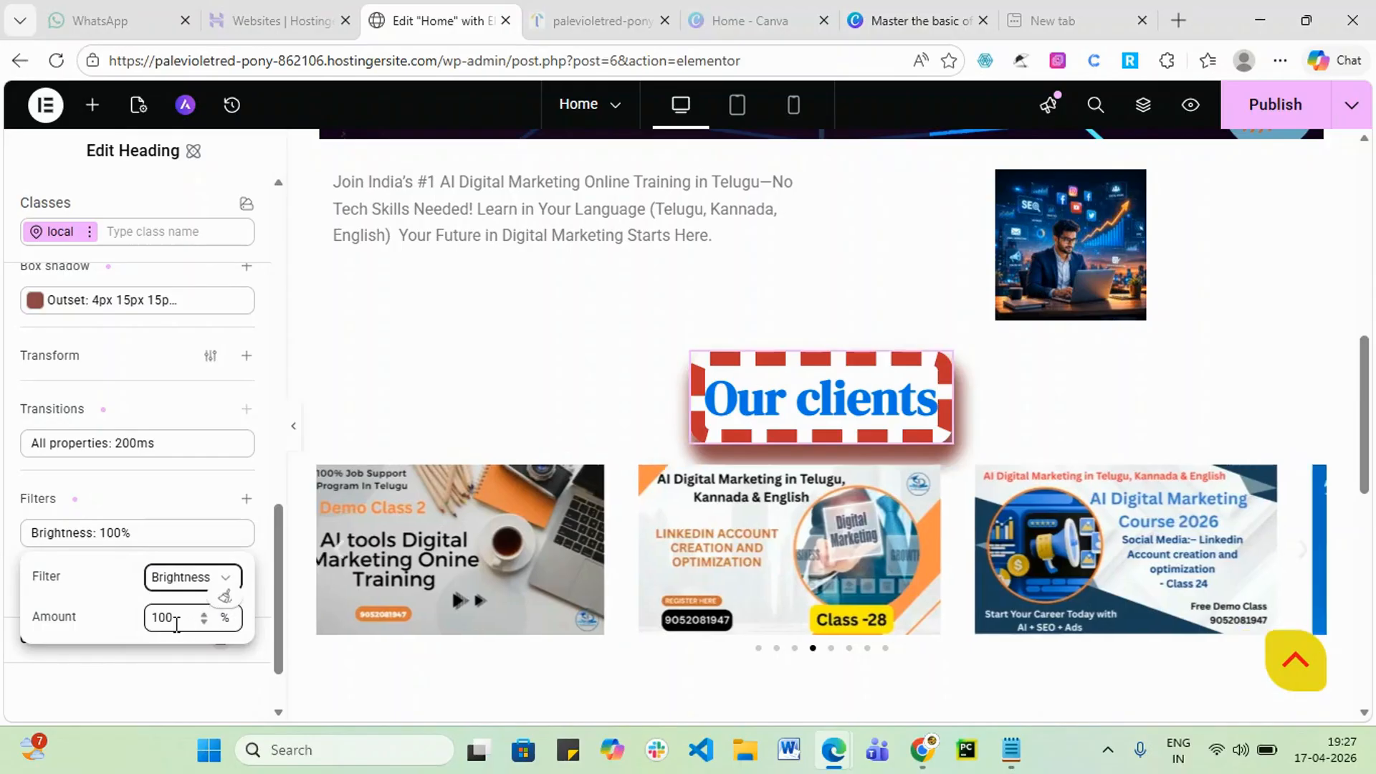
left_click(190, 656)
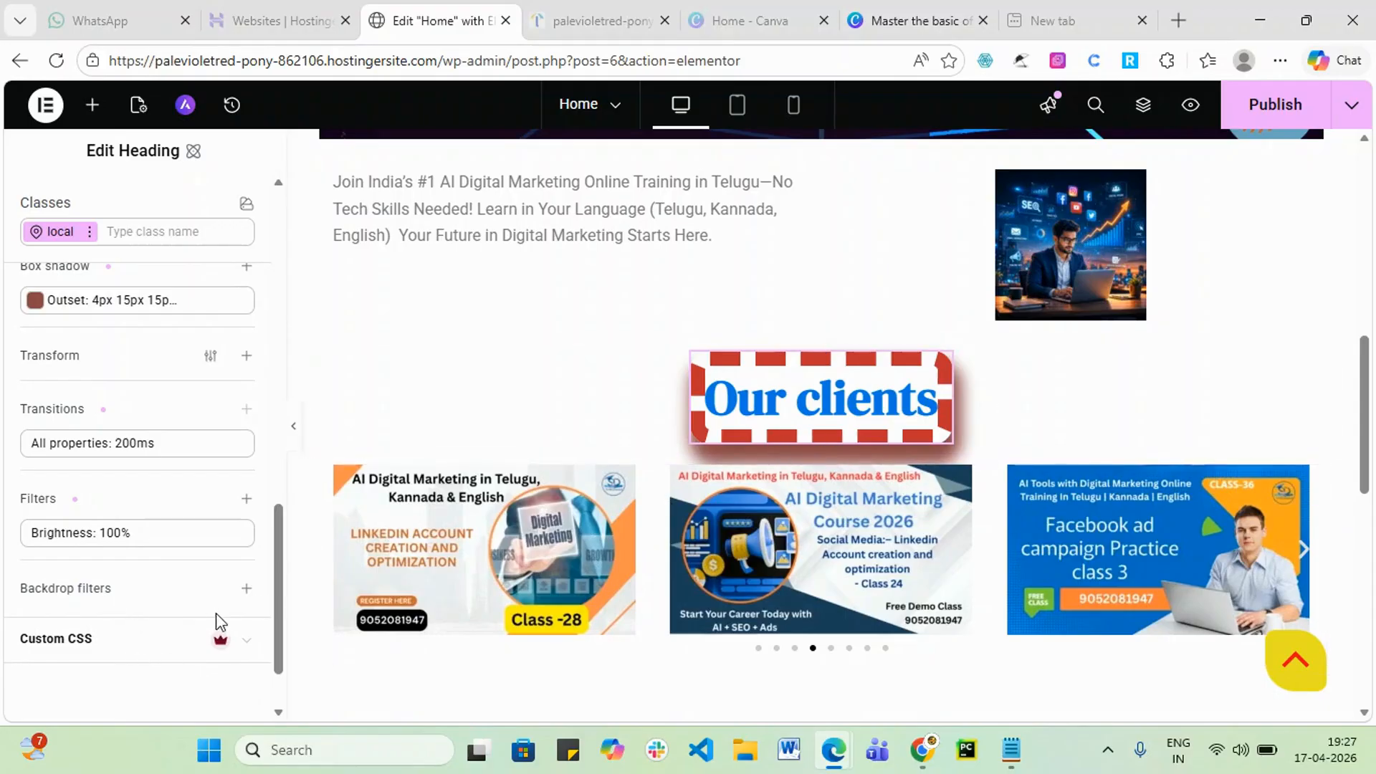
left_click(247, 590)
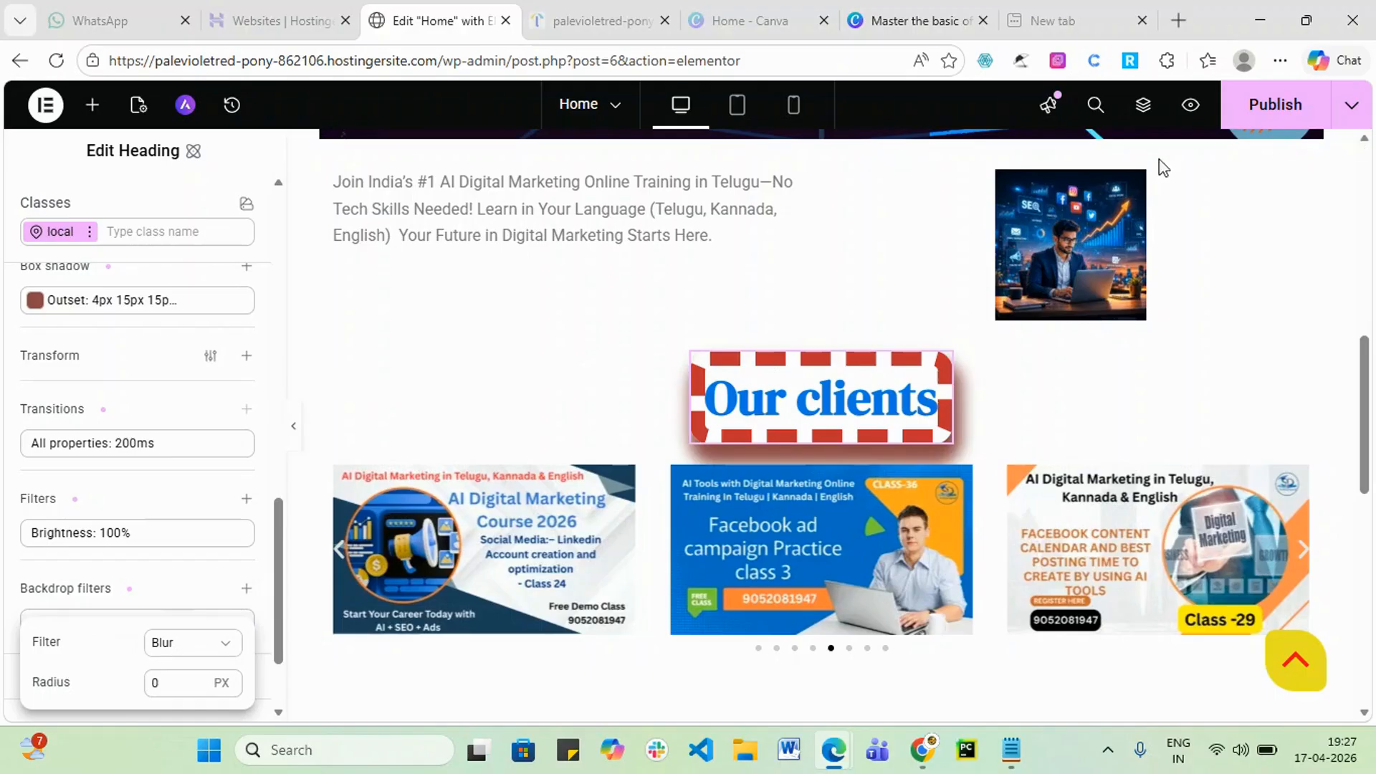
- Try to publish the Home page repeatedly, closing the heading's backdrop filter settings between attempts
left_click(1279, 111)
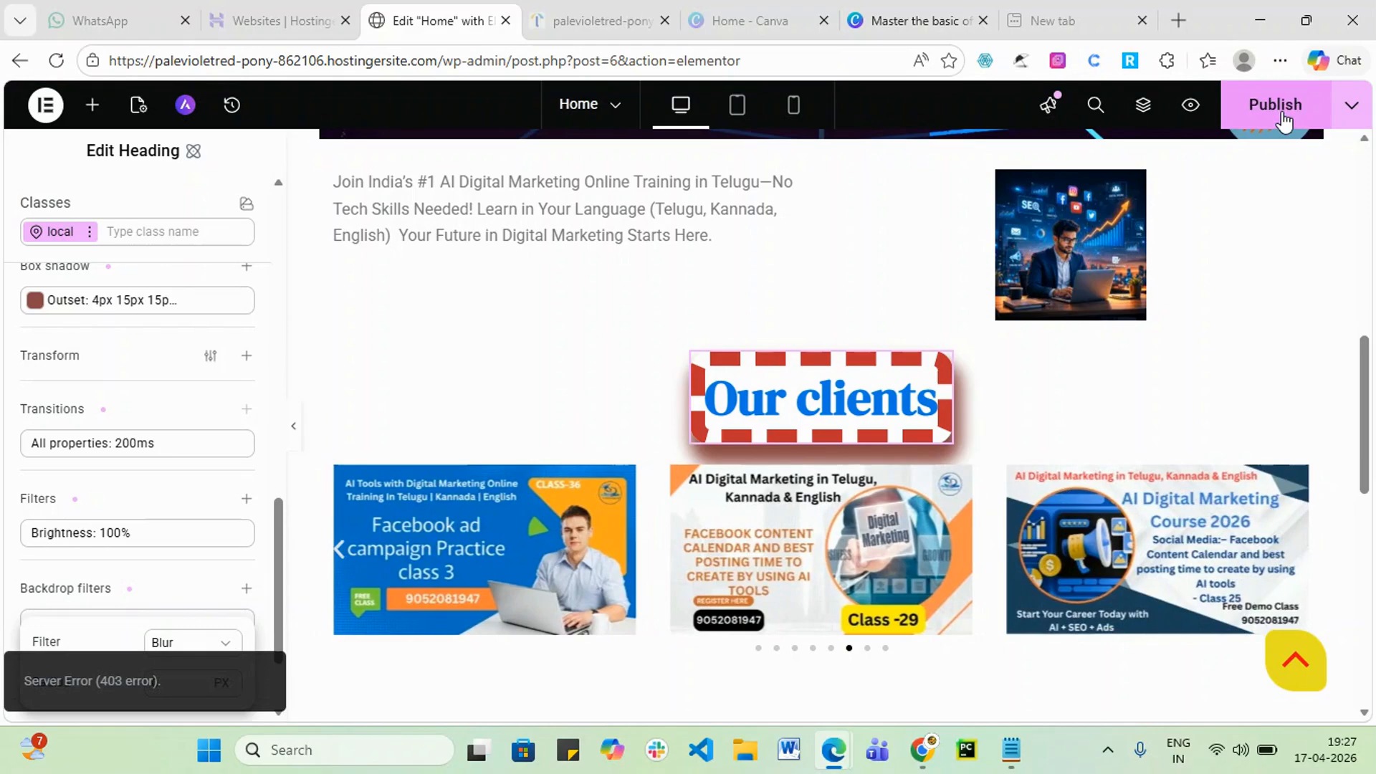
left_click(1283, 119)
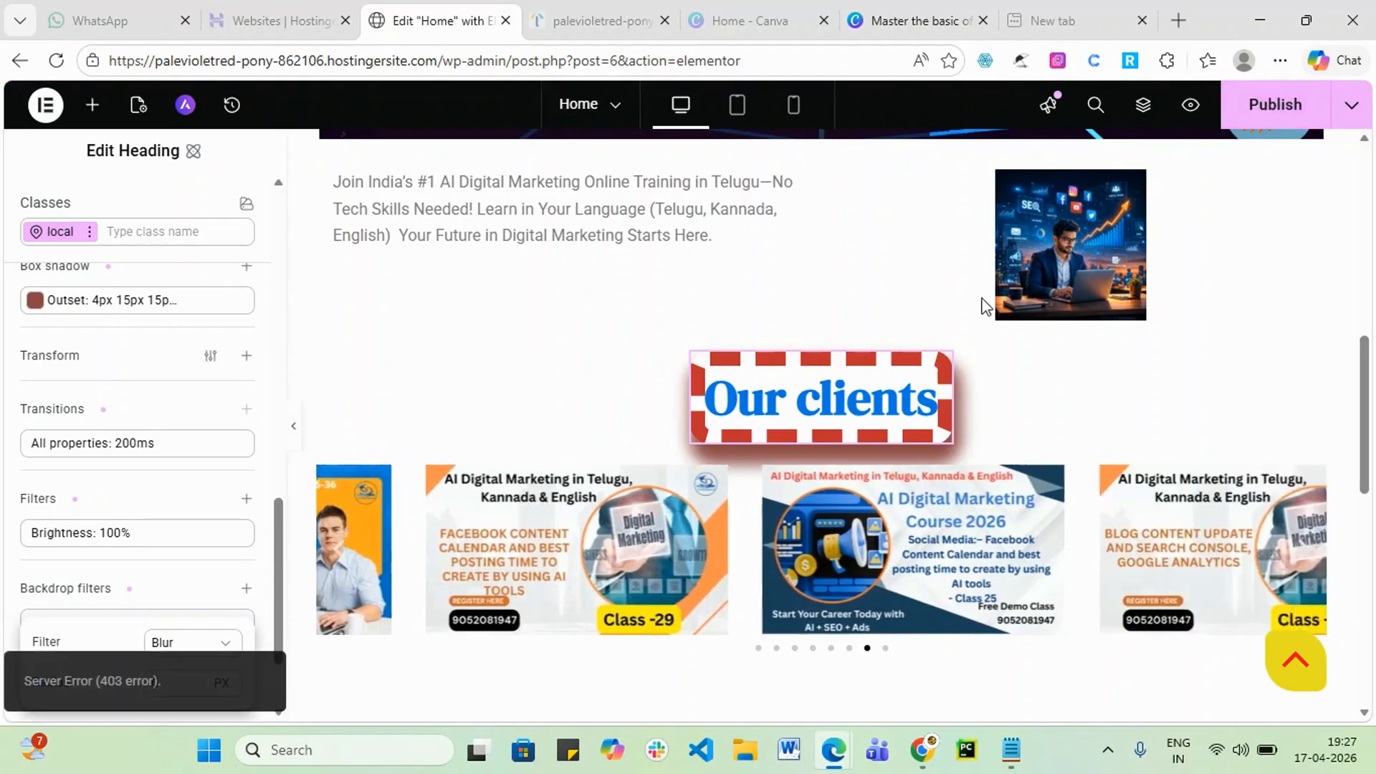
left_click(45, 106)
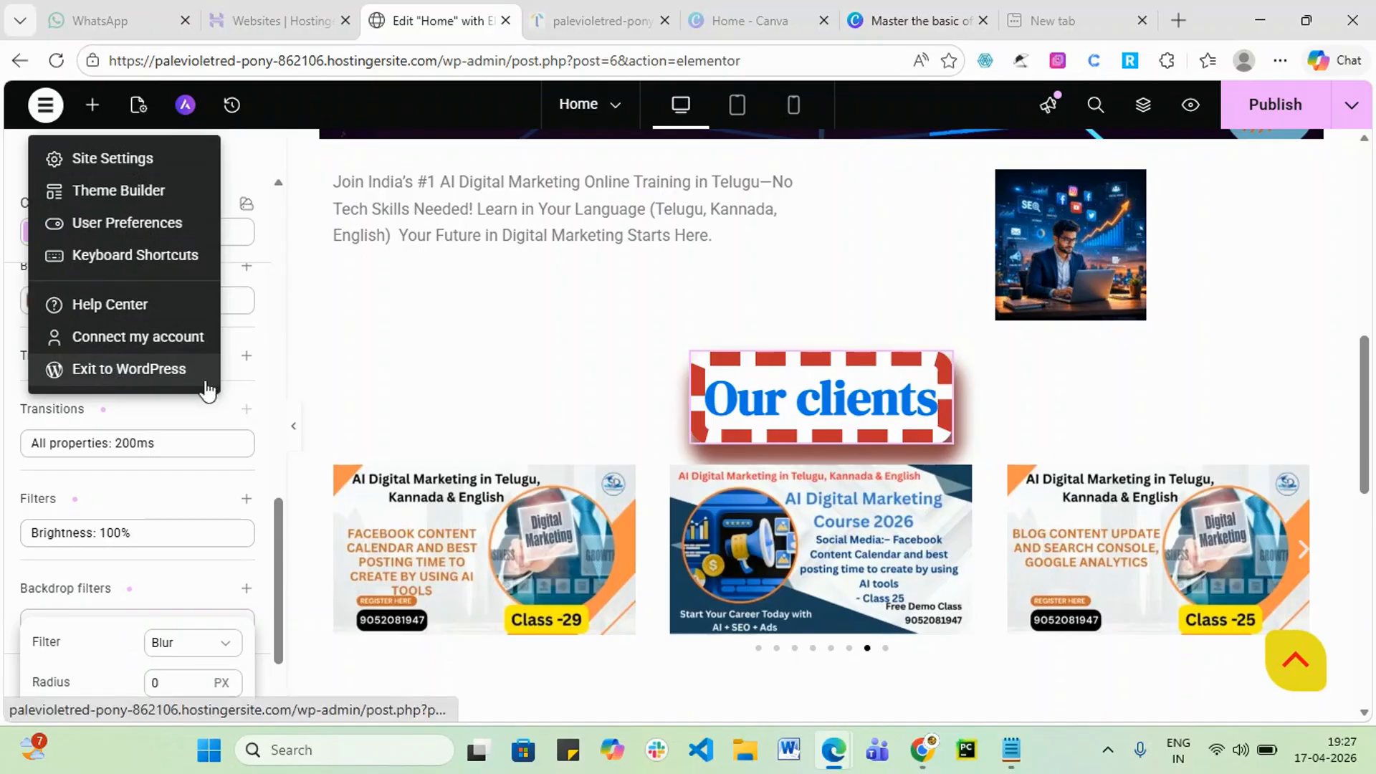
left_click(1271, 111)
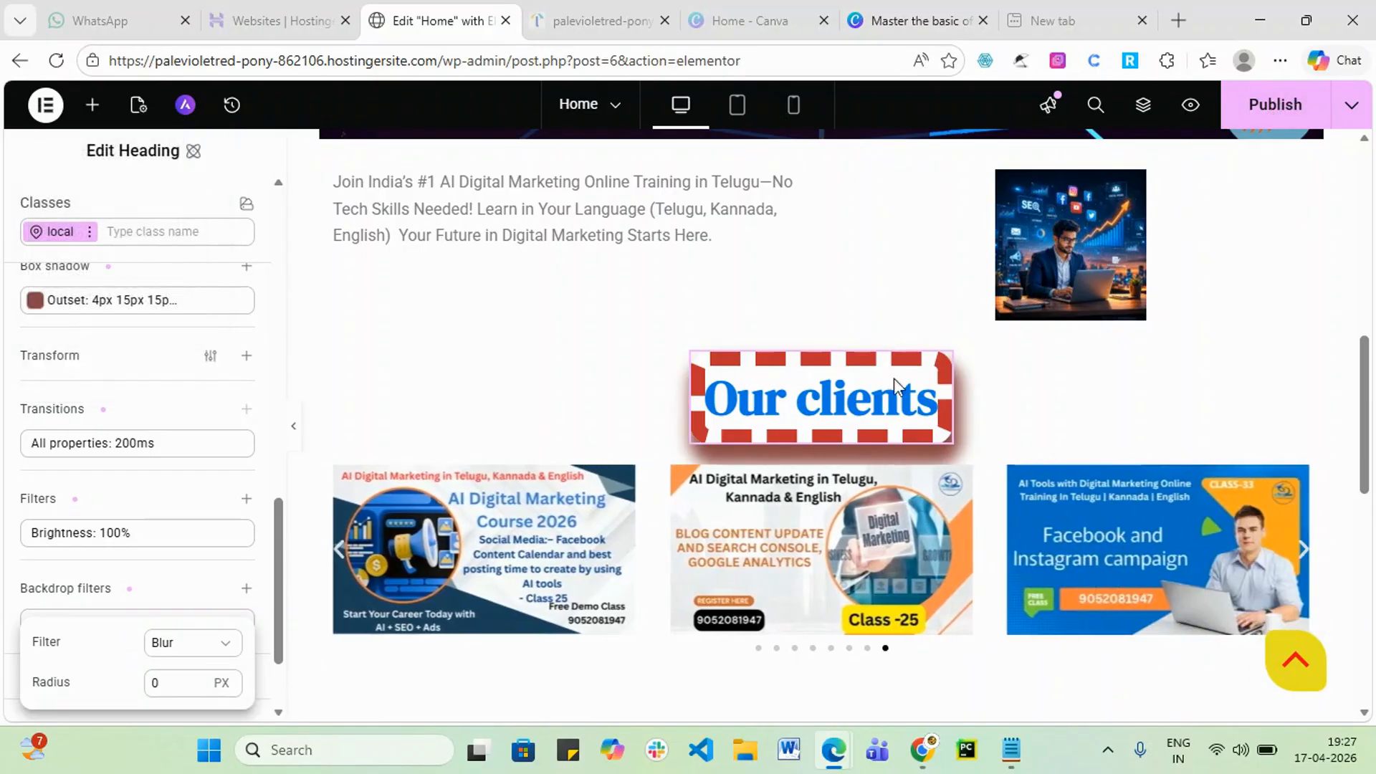
left_click(582, 345)
left_click(1271, 115)
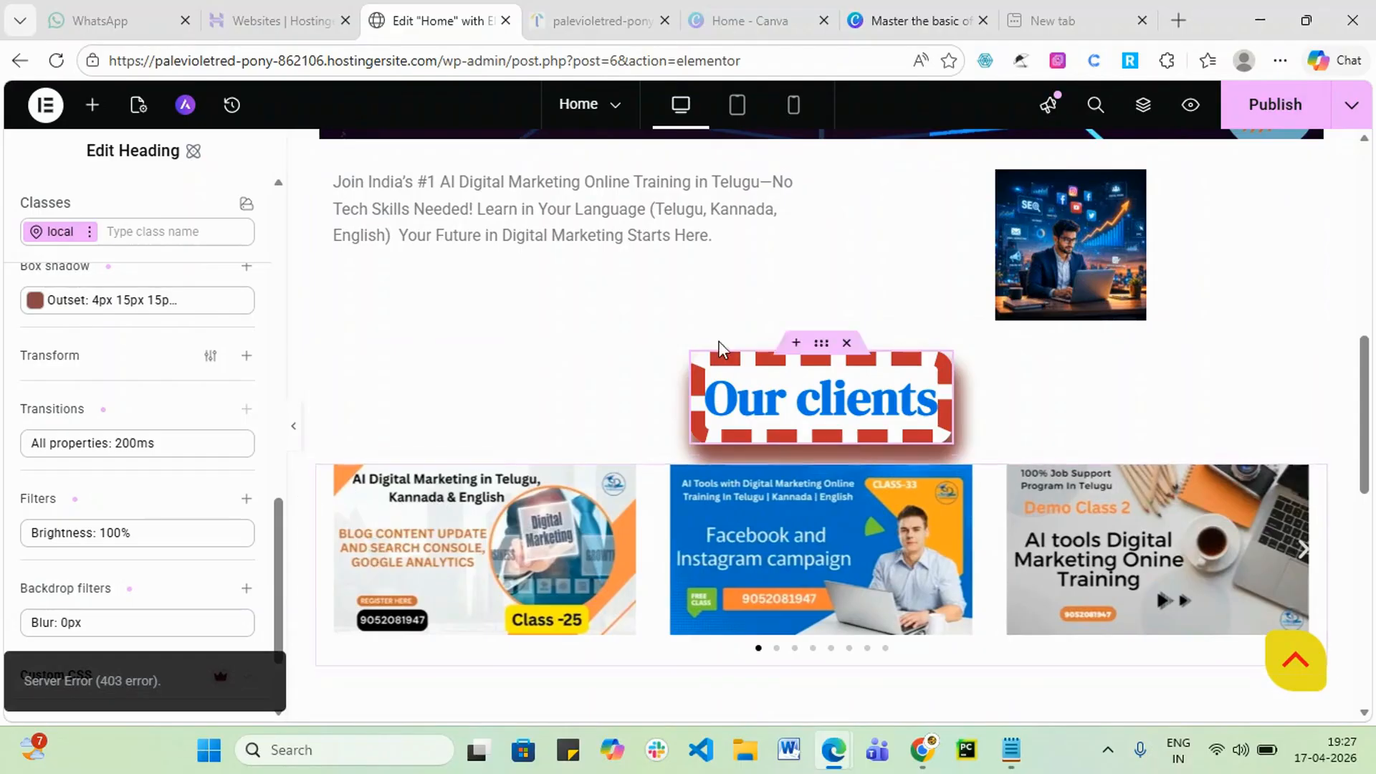
left_click(1279, 107)
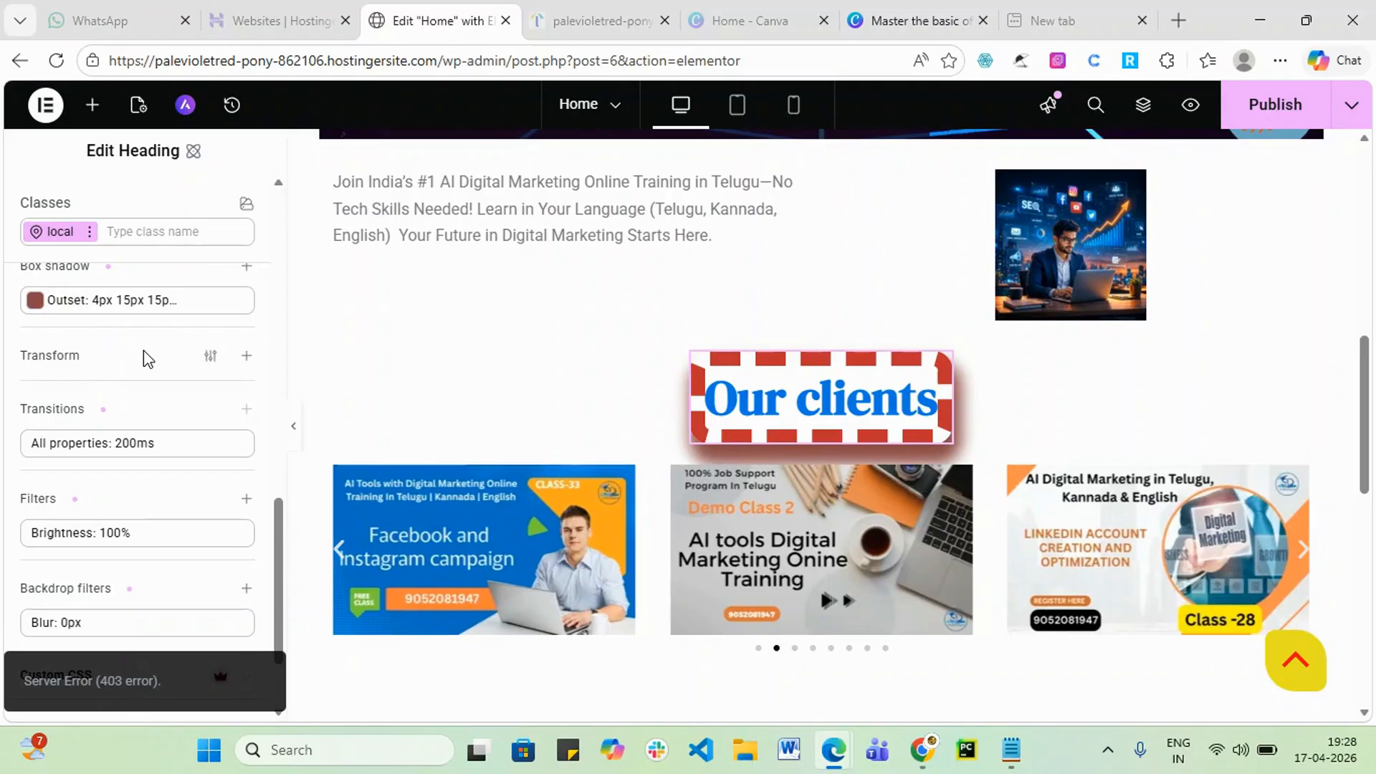
- Review the general, style and interaction settings of the "Our clients" heading
scroll(354, 365, "down", 8)
scroll(593, 435, "up", 3)
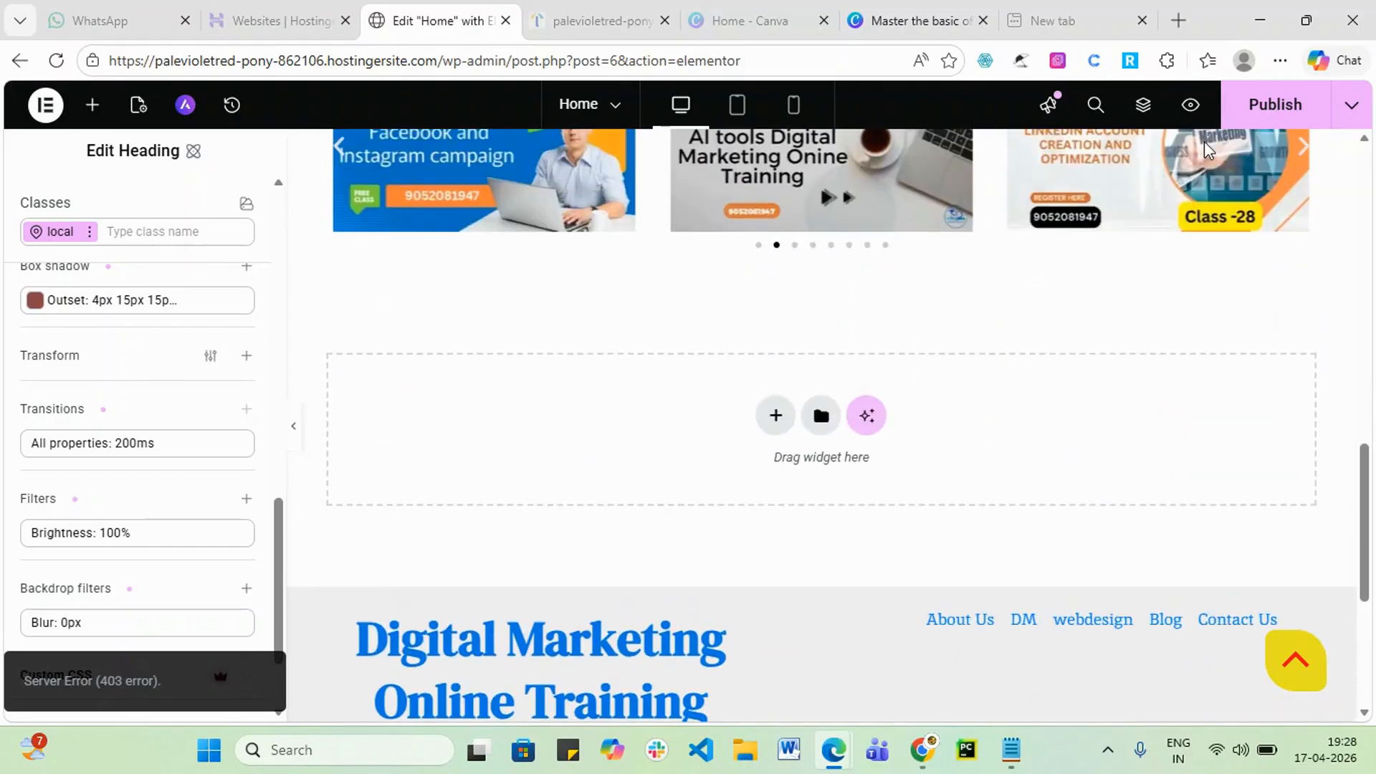
scroll(168, 251, "up", 5)
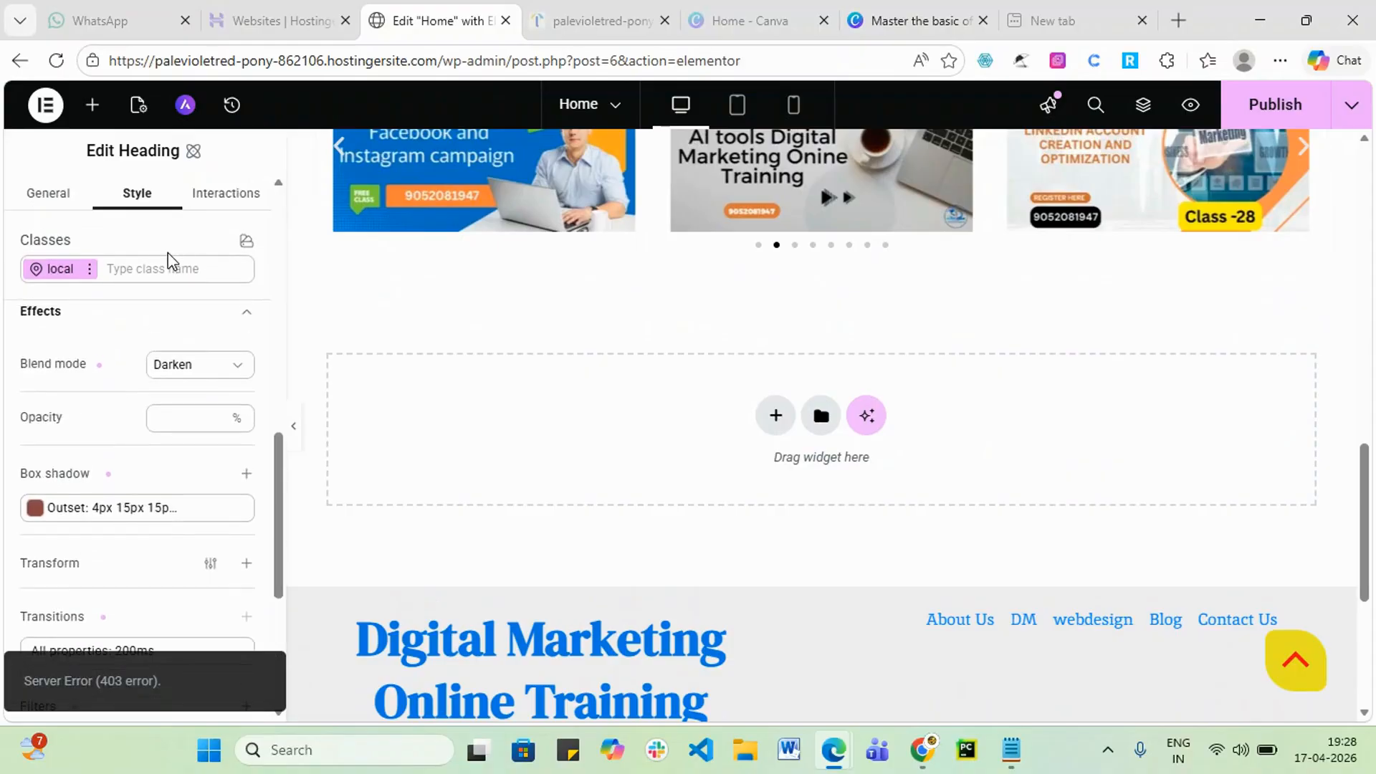
left_click(50, 208)
left_click(237, 201)
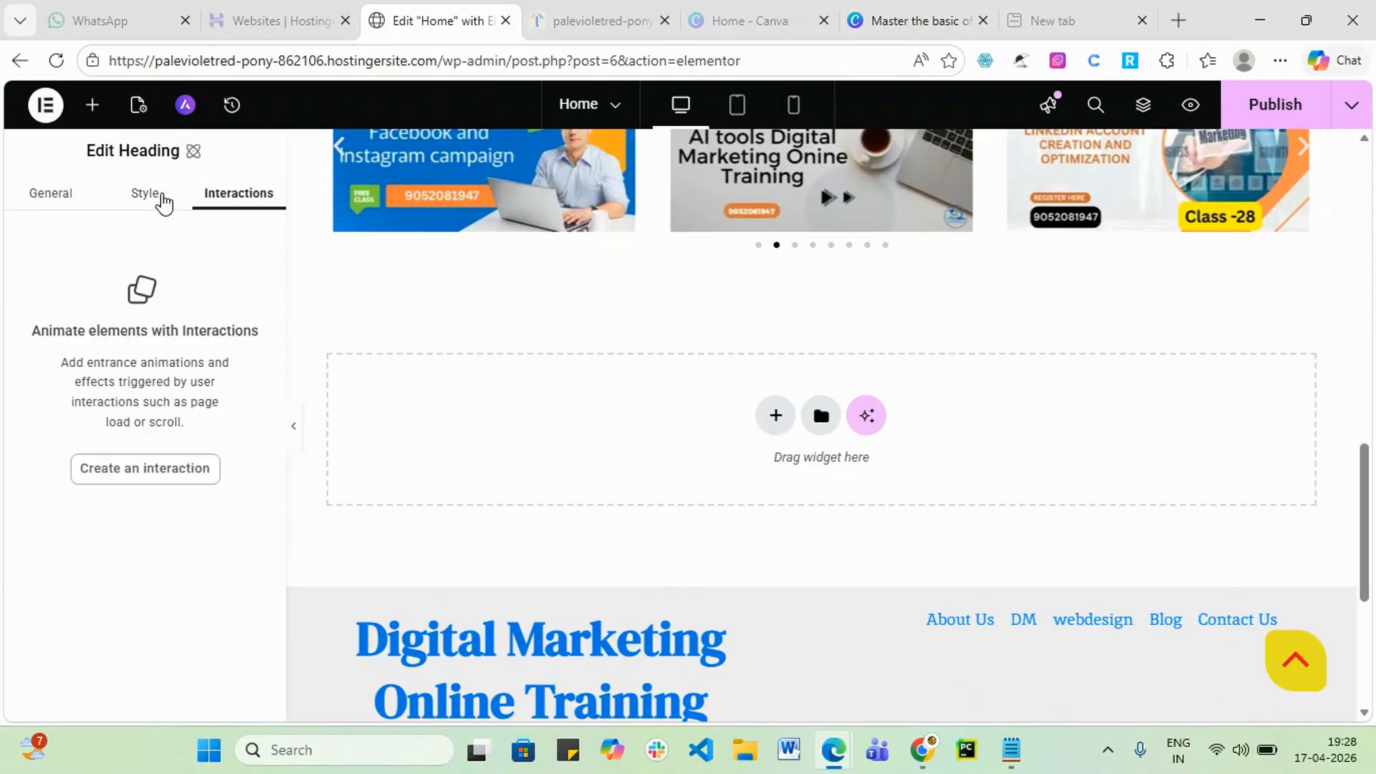
left_click(162, 202)
left_click(41, 212)
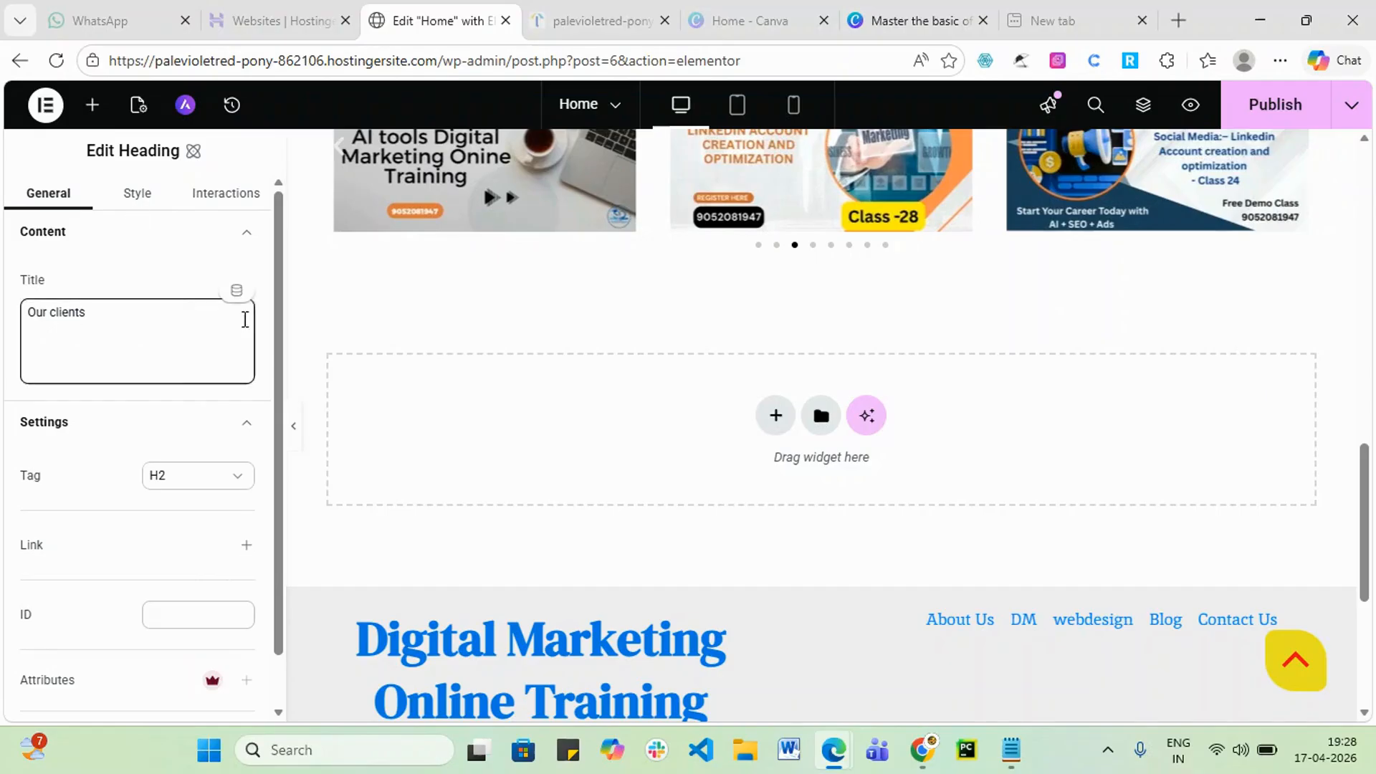
- Retry publishing the Home page with the styled heading and carousel
left_click(1270, 104)
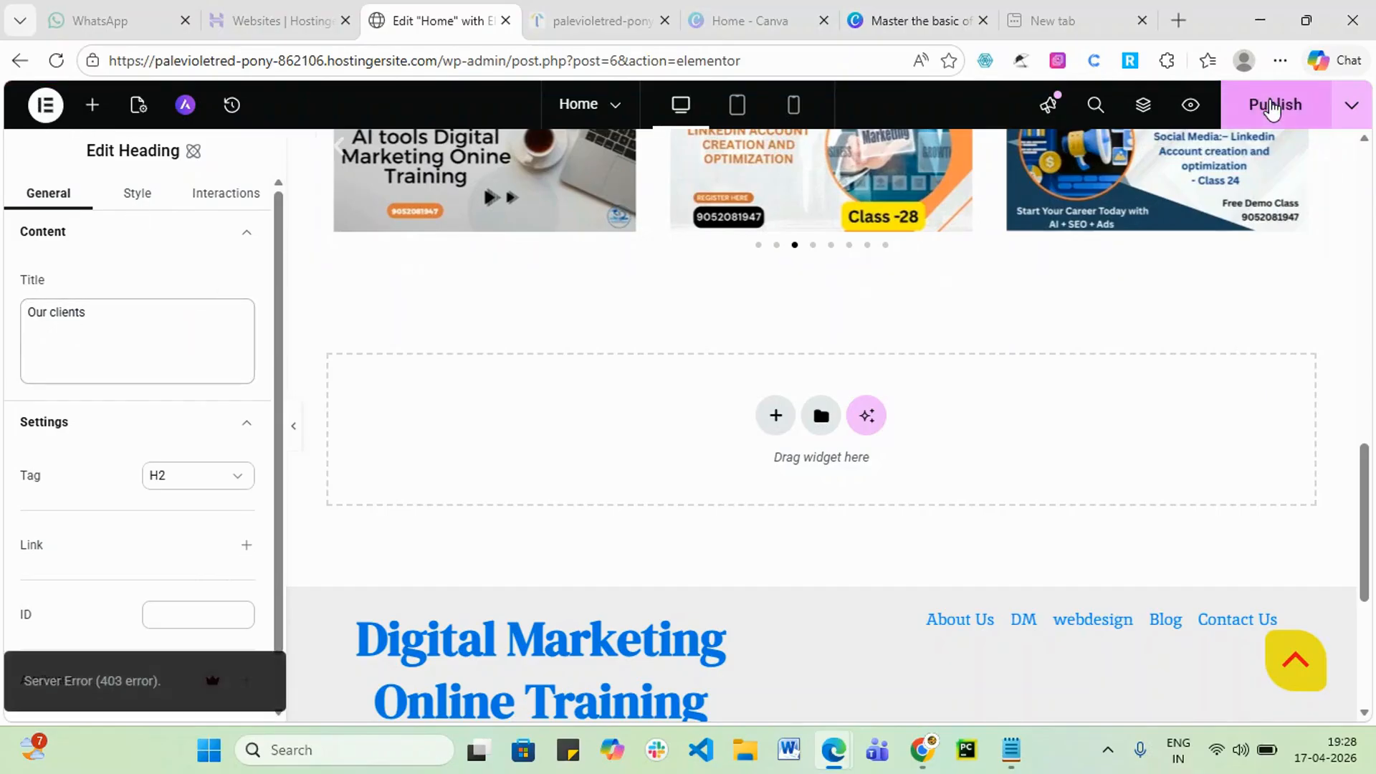
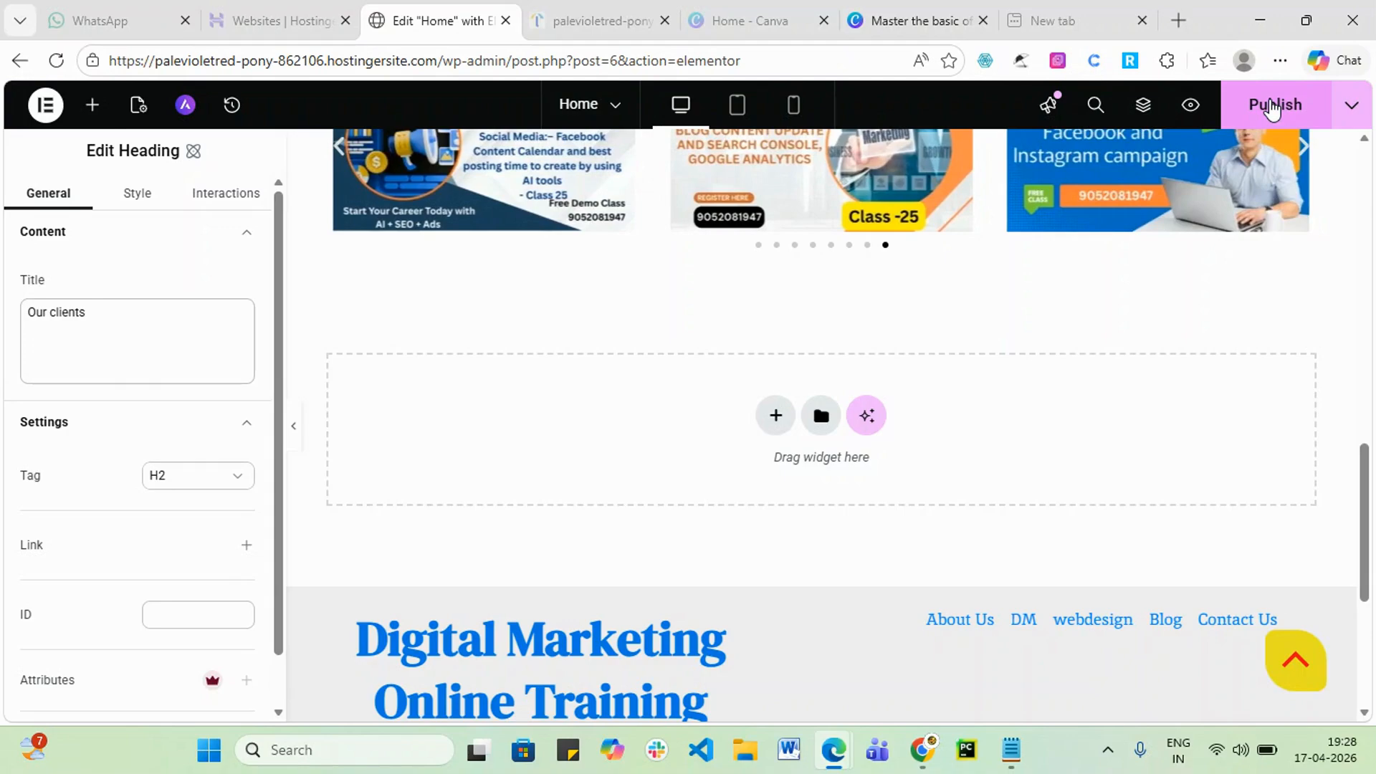
scroll(528, 467, "down", 5)
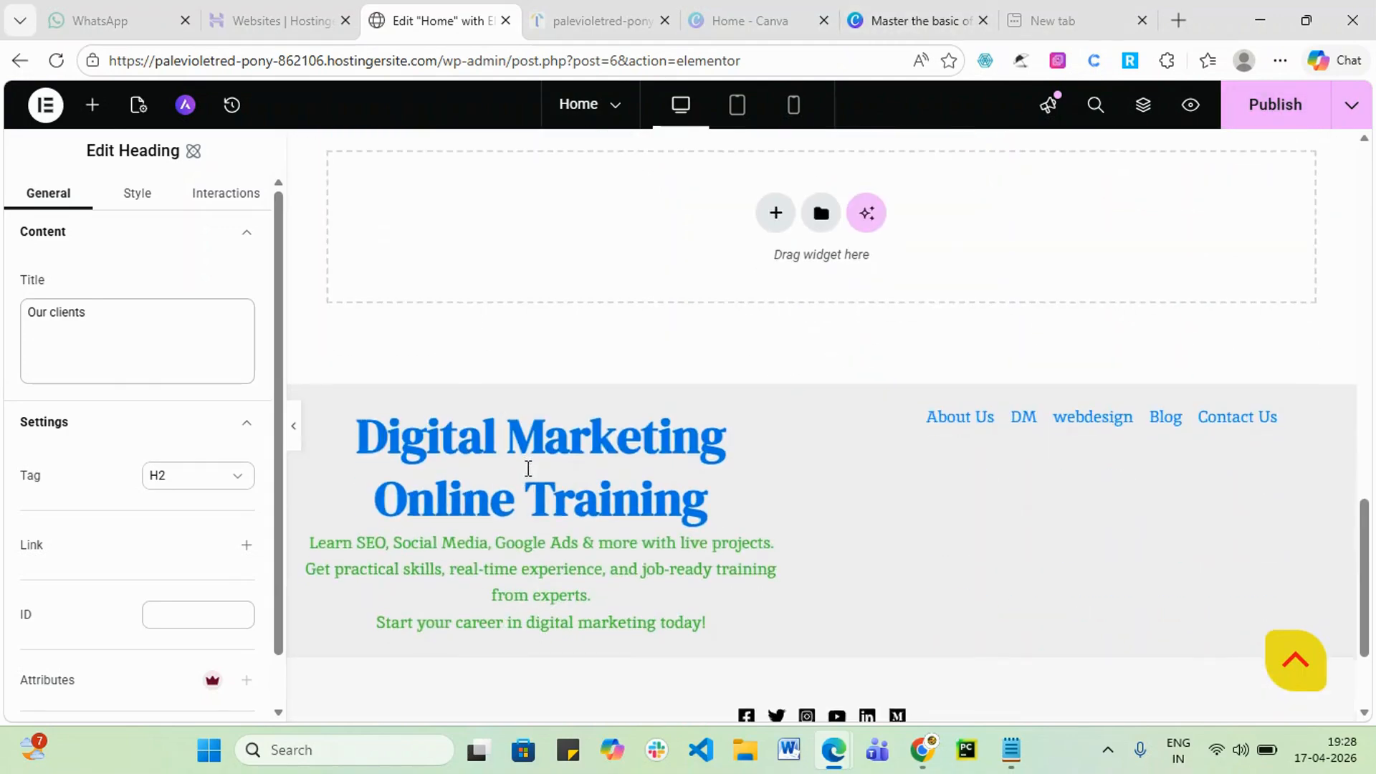
scroll(710, 471, "up", 10)
left_click(1299, 113)
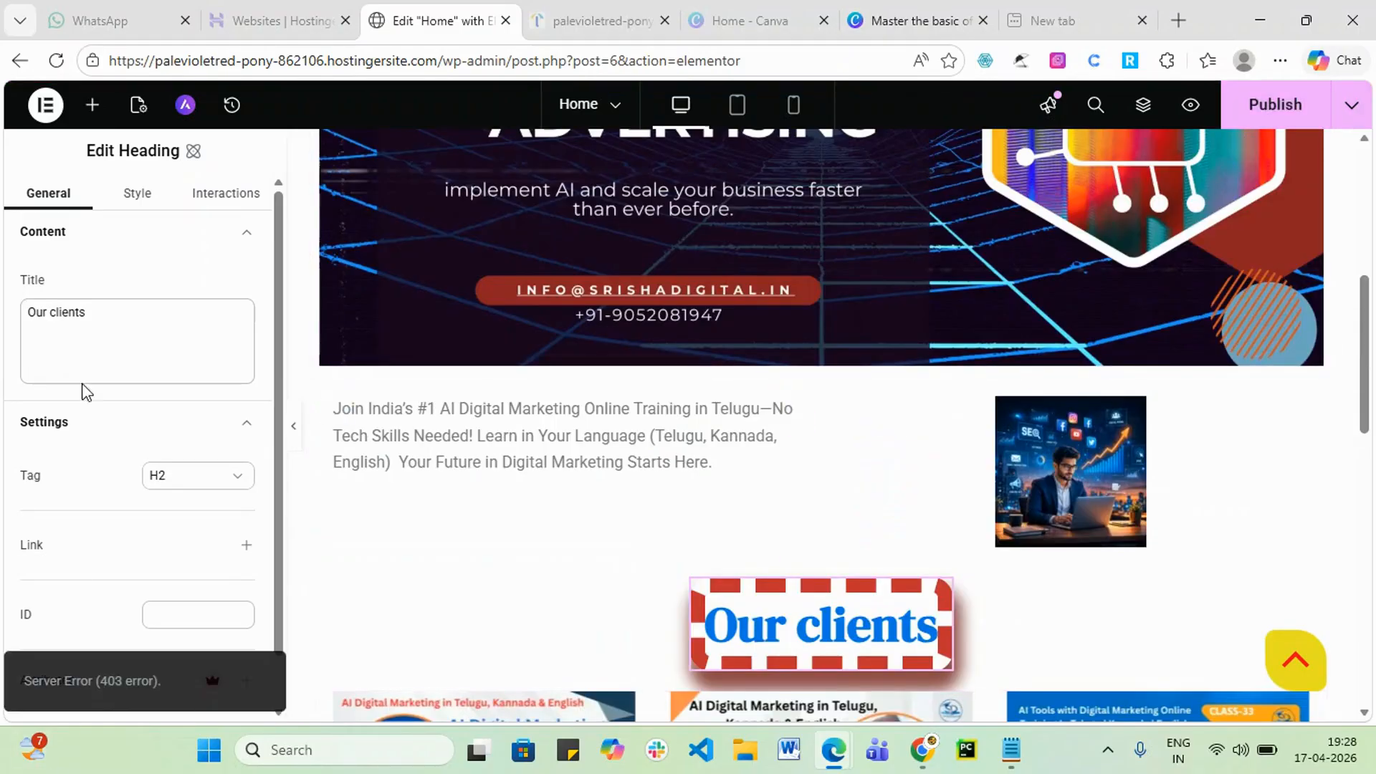
- Add a Flexbox container with column direction below the image carousel
scroll(526, 508, "down", 5)
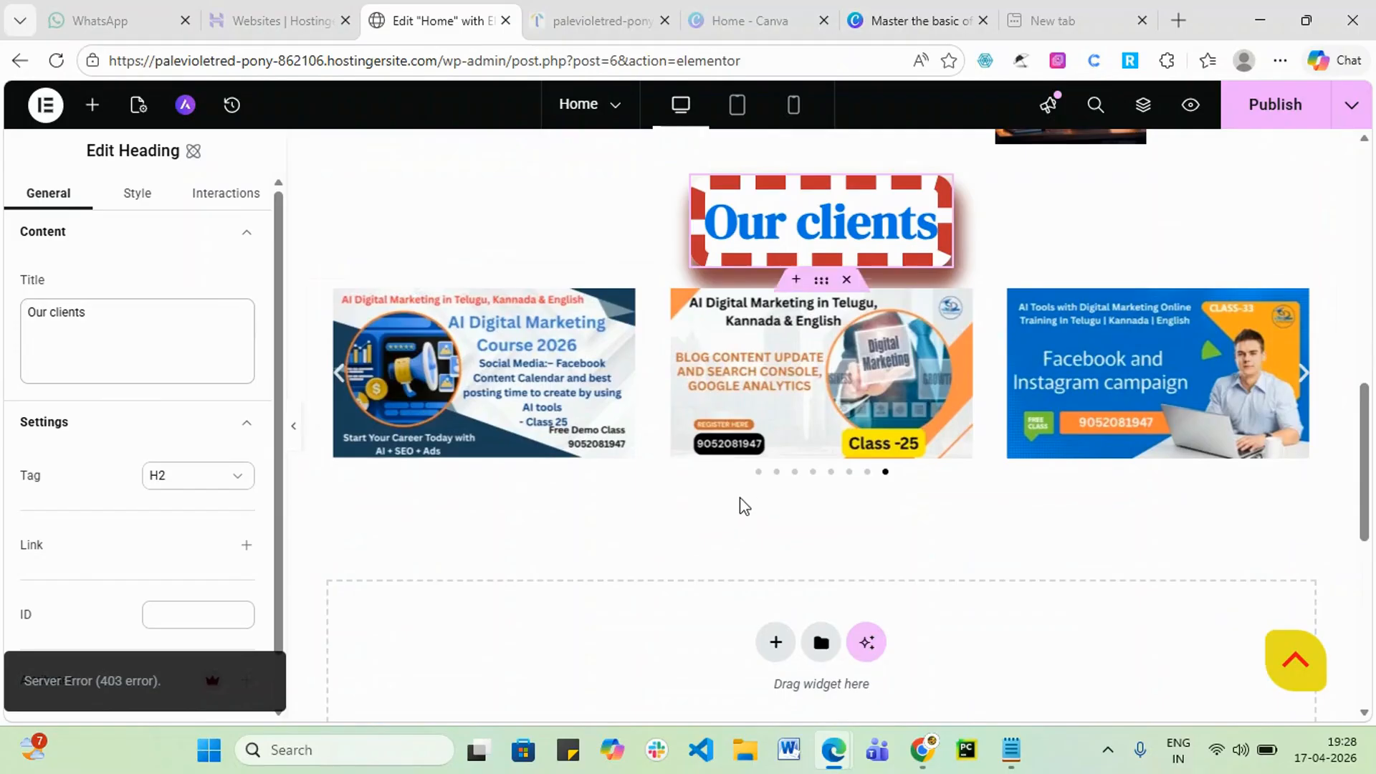
scroll(838, 466, "down", 4)
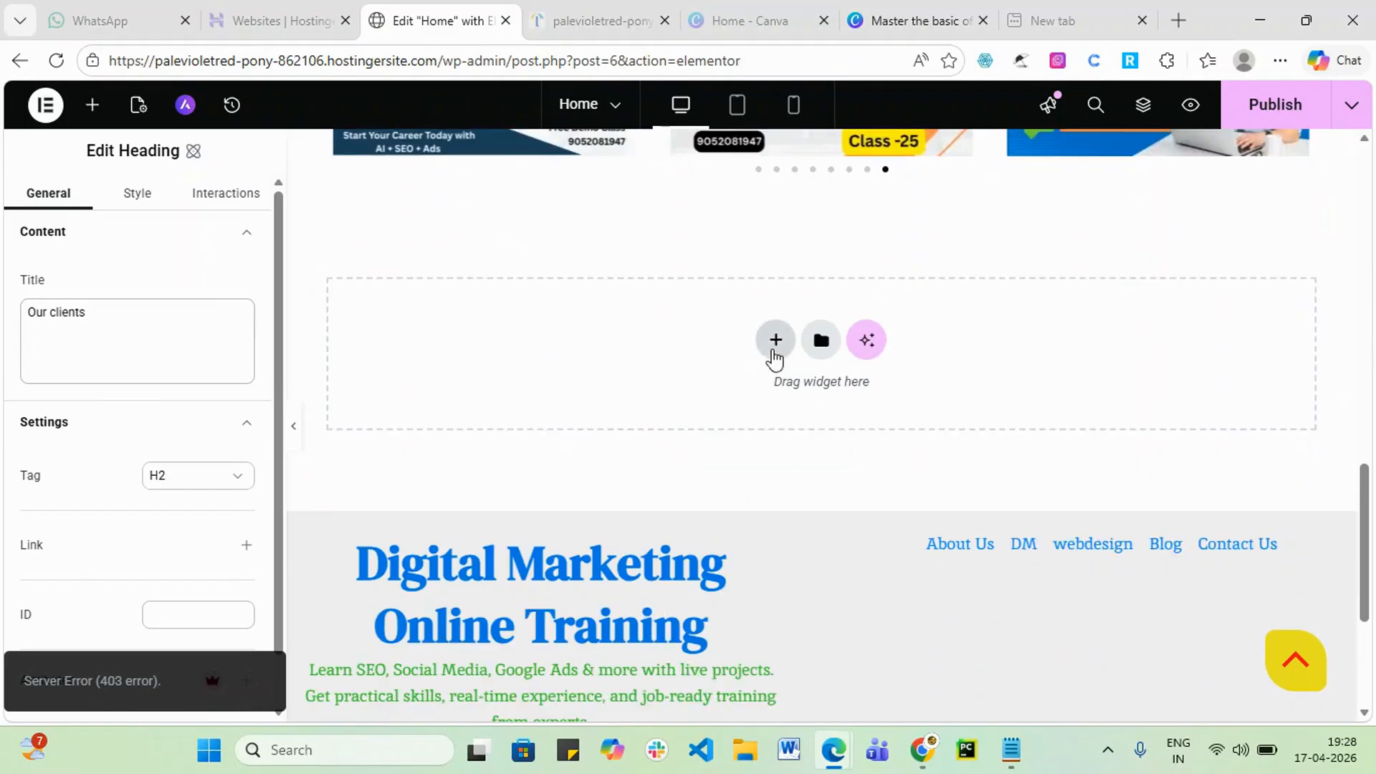
left_click(774, 343)
left_click(766, 380)
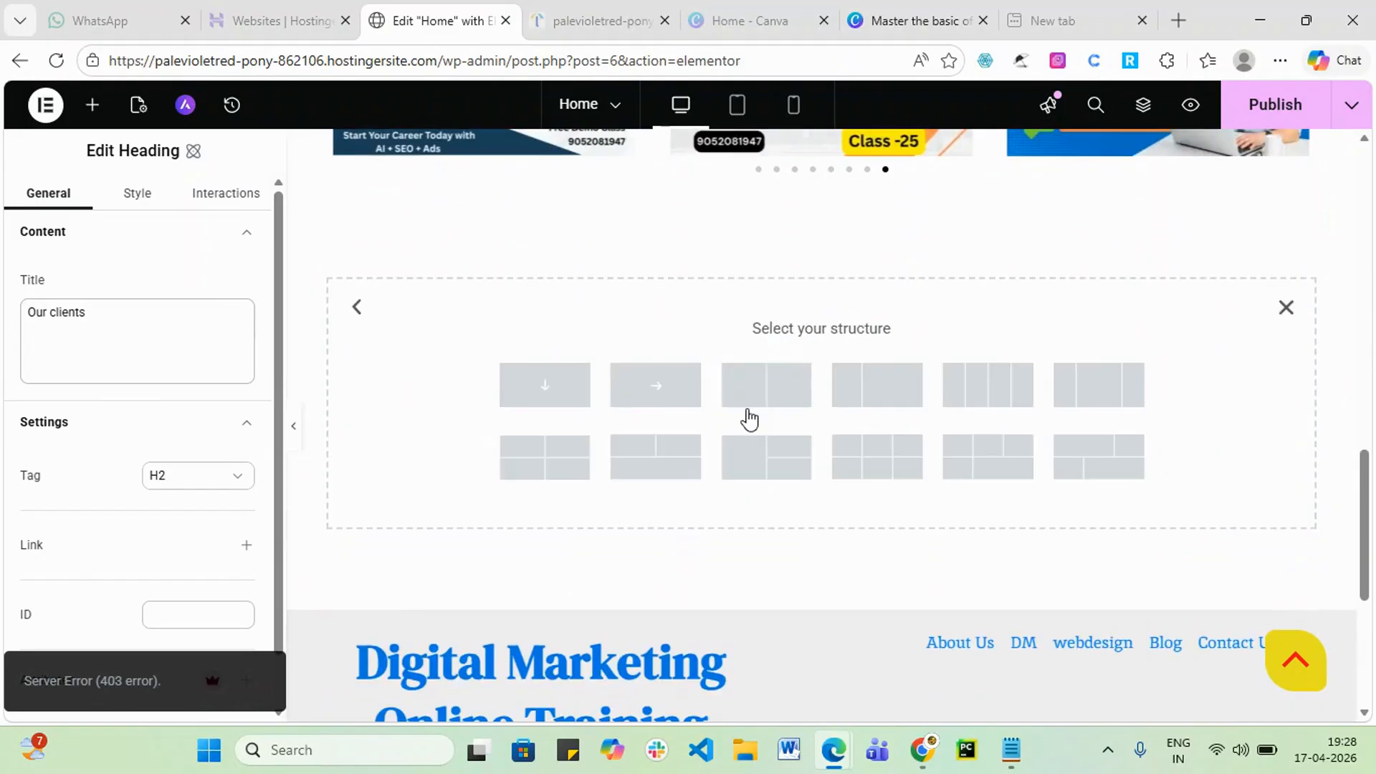
left_click(558, 390)
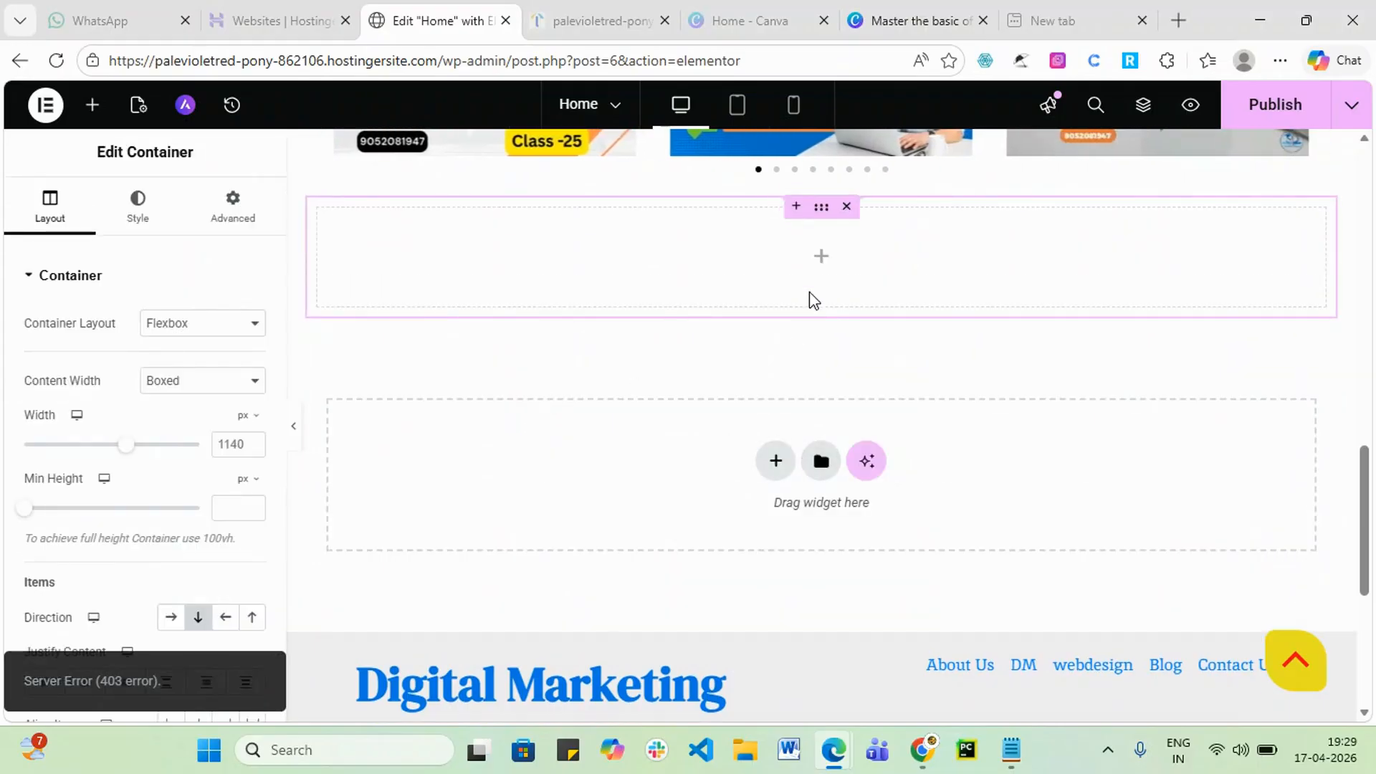
- Insert a basic Video widget into the empty container below the carousel
left_click(820, 257)
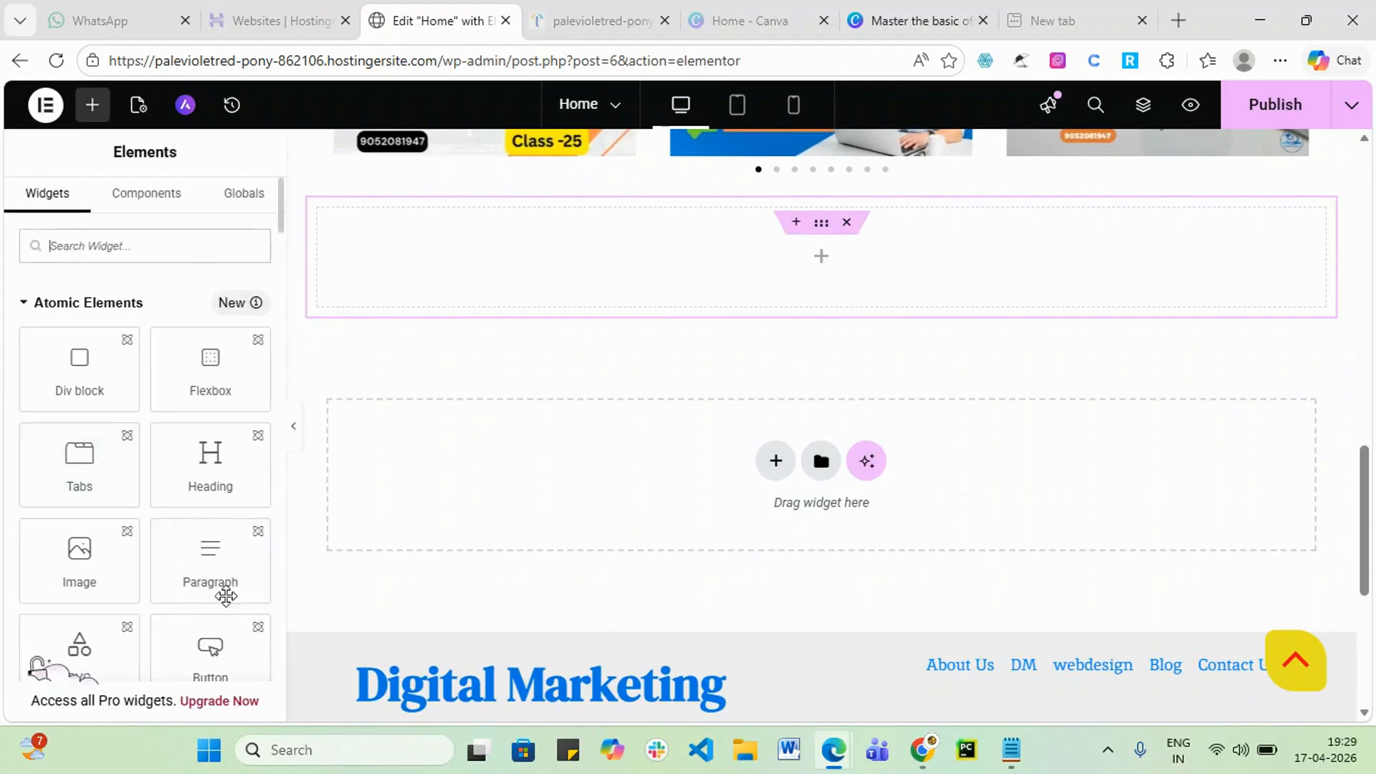
scroll(215, 570, "down", 5)
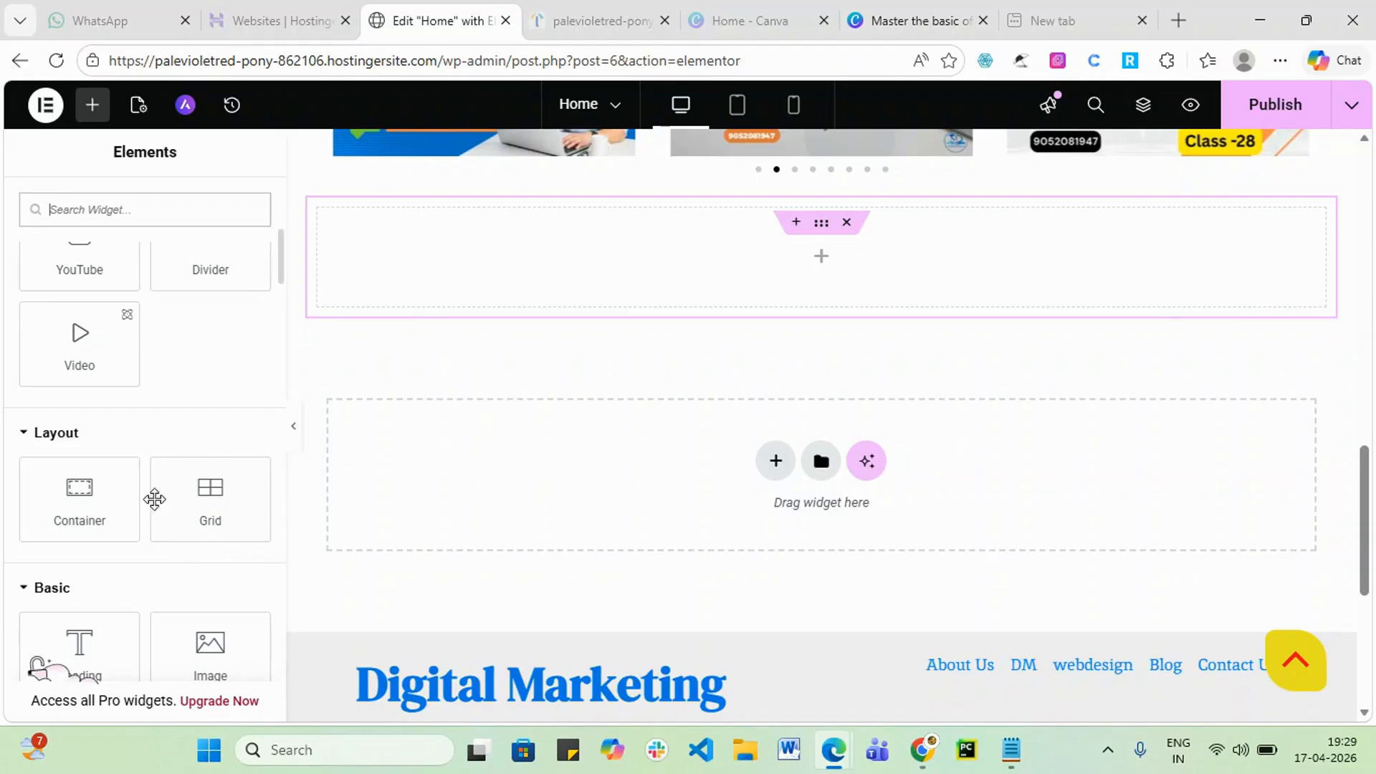
scroll(156, 642, "down", 3)
scroll(157, 644, "down", 3)
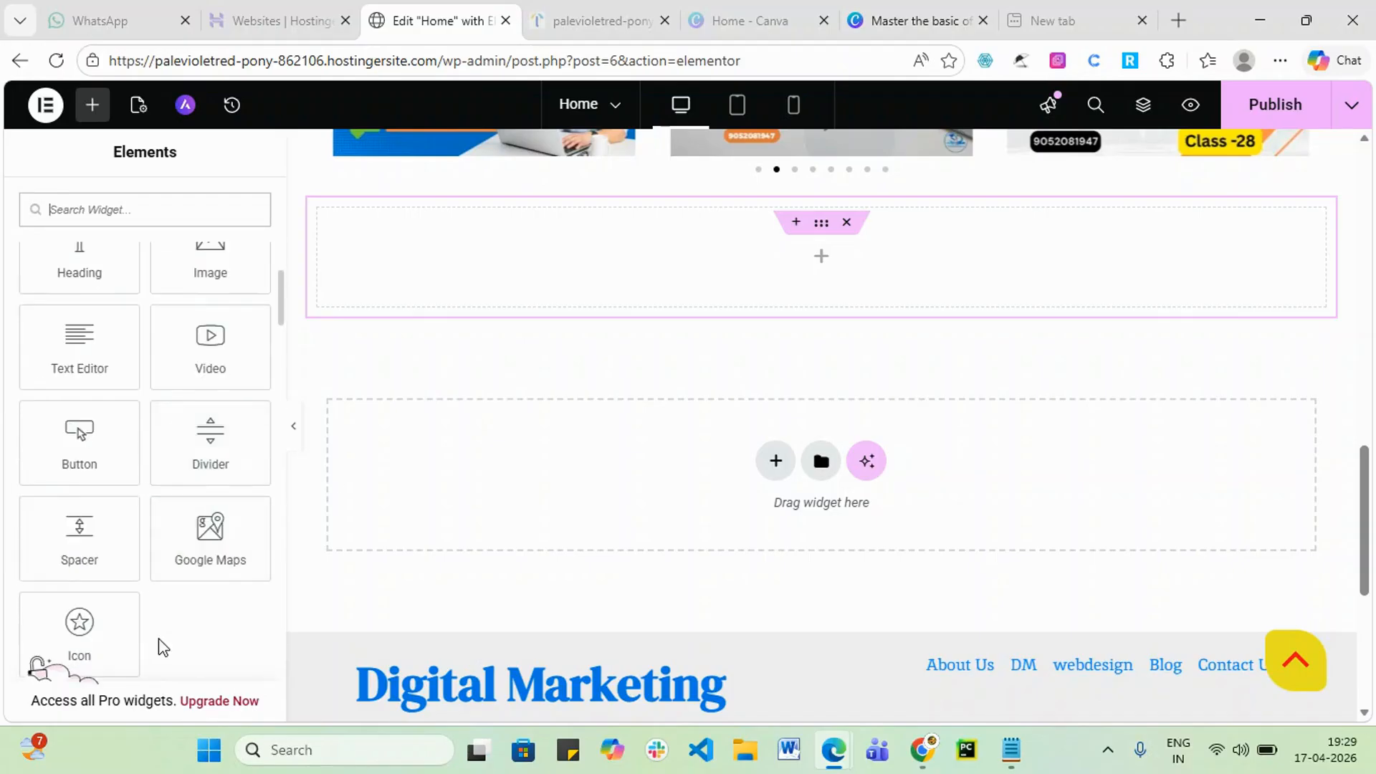
scroll(171, 634, "up", 2)
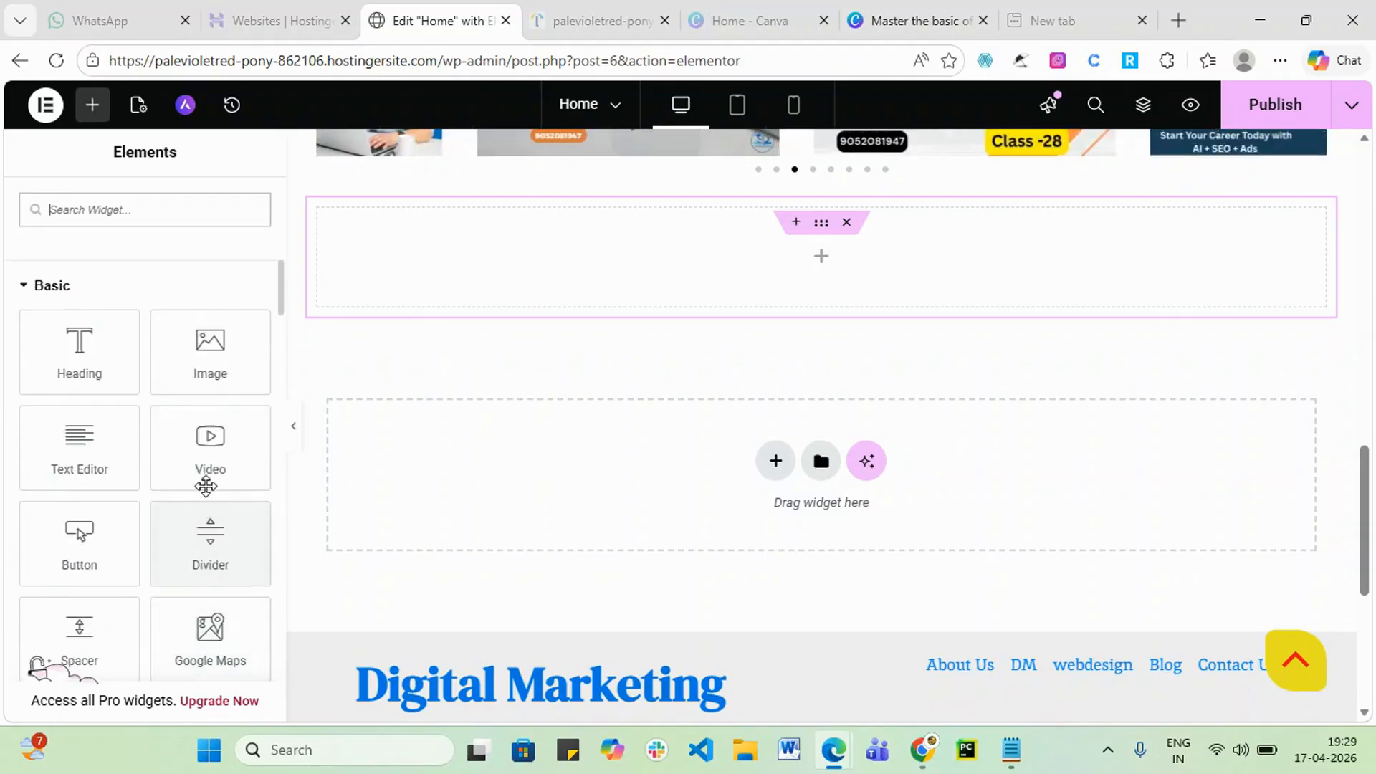
left_click(215, 466)
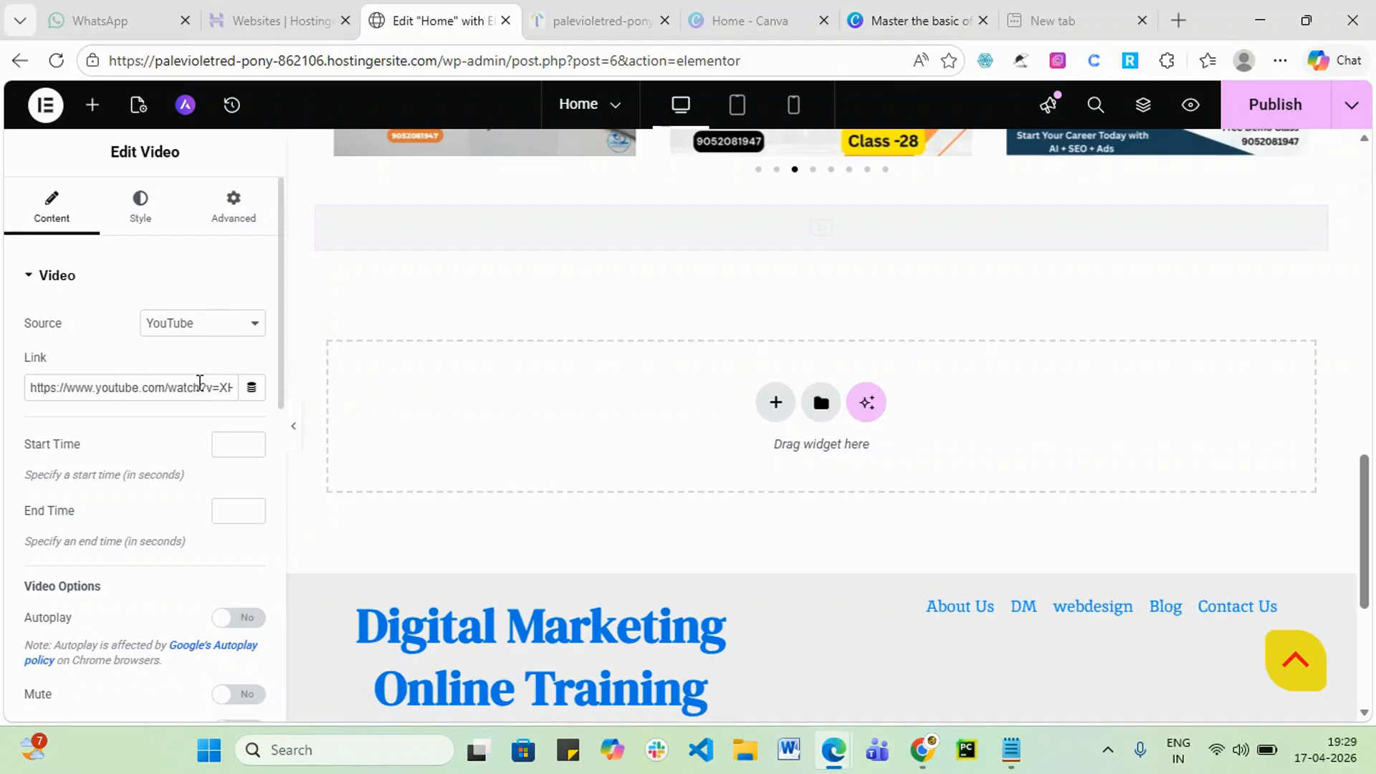
- Examine the Video widget's YouTube link, start and end times, and playback options
left_click_drag(31, 387, 308, 428)
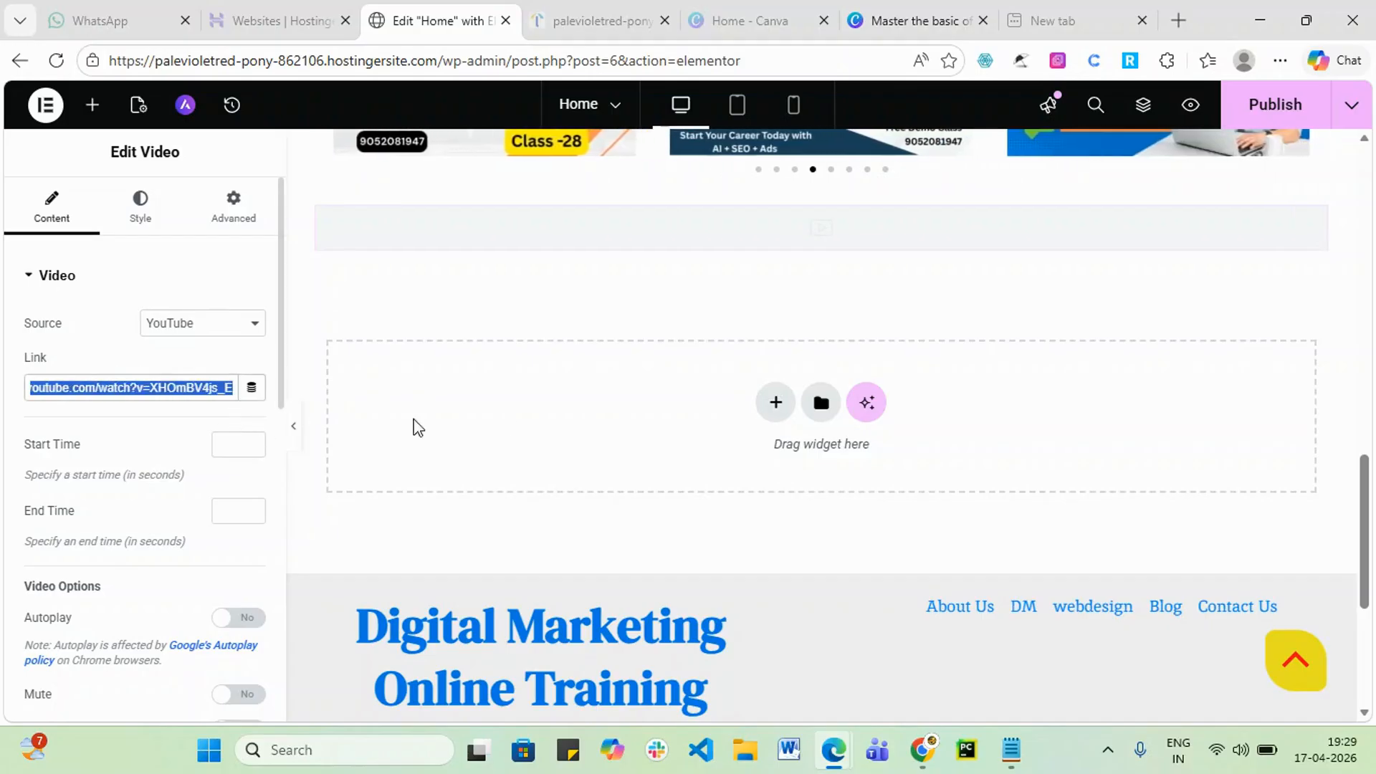
scroll(724, 444, "up", 2)
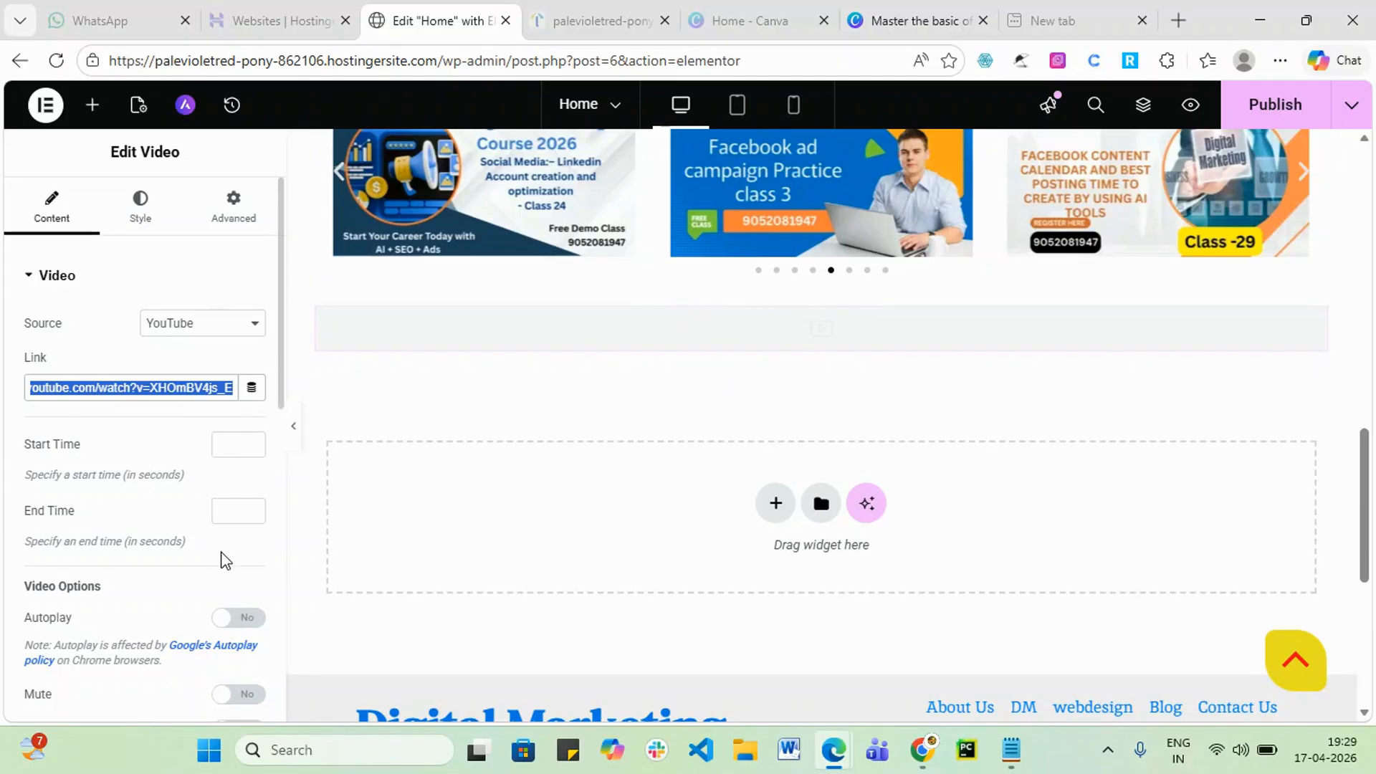
scroll(215, 570, "down", 3)
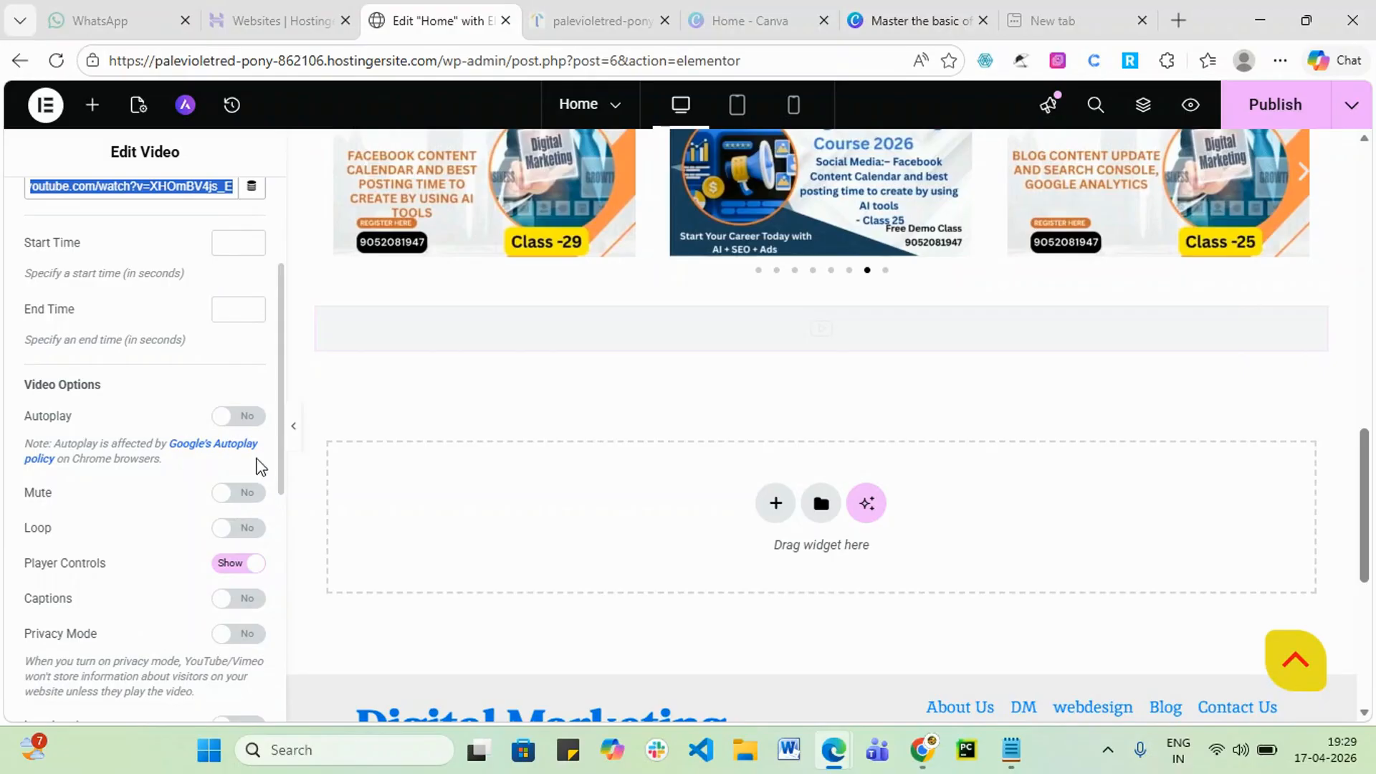
scroll(127, 482, "up", 3)
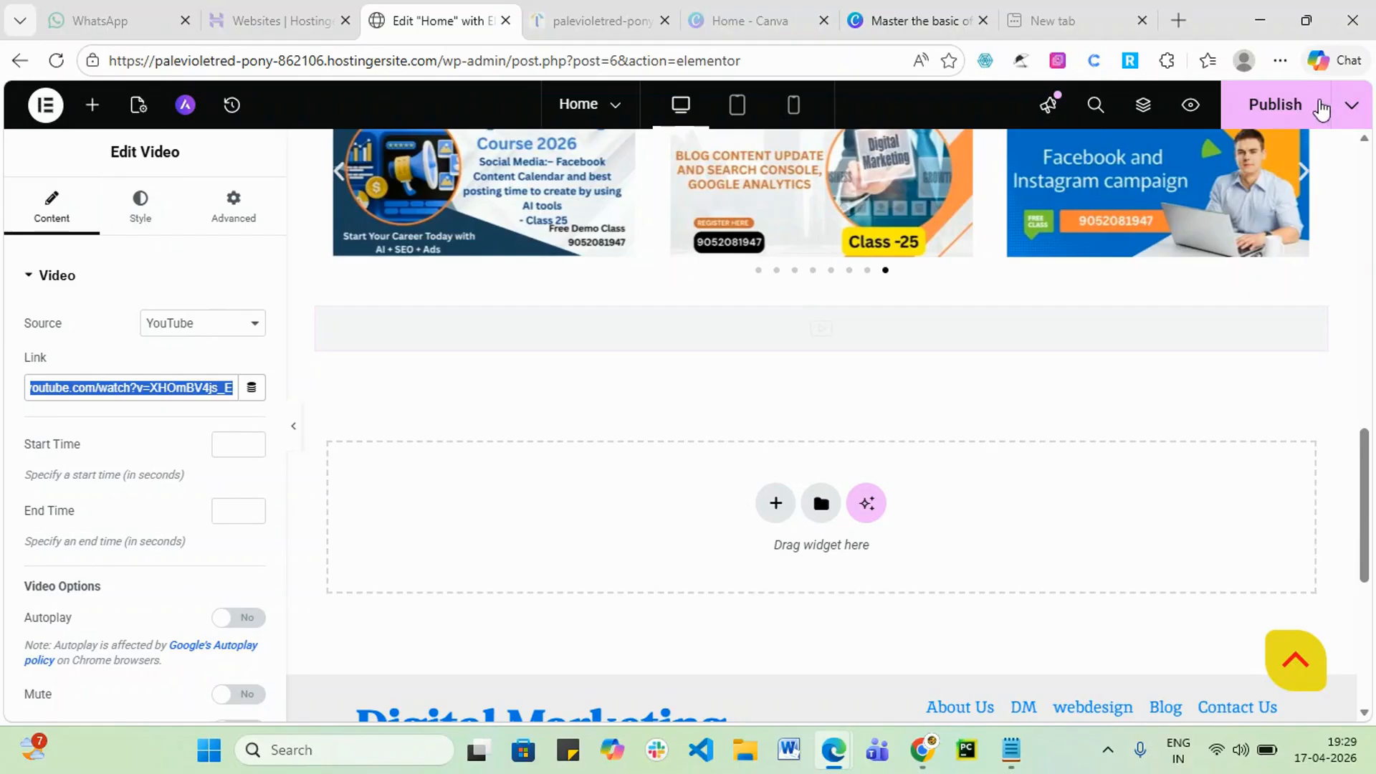
- Try to publish the page with the Video widget and delete the container holding it
left_click(1279, 107)
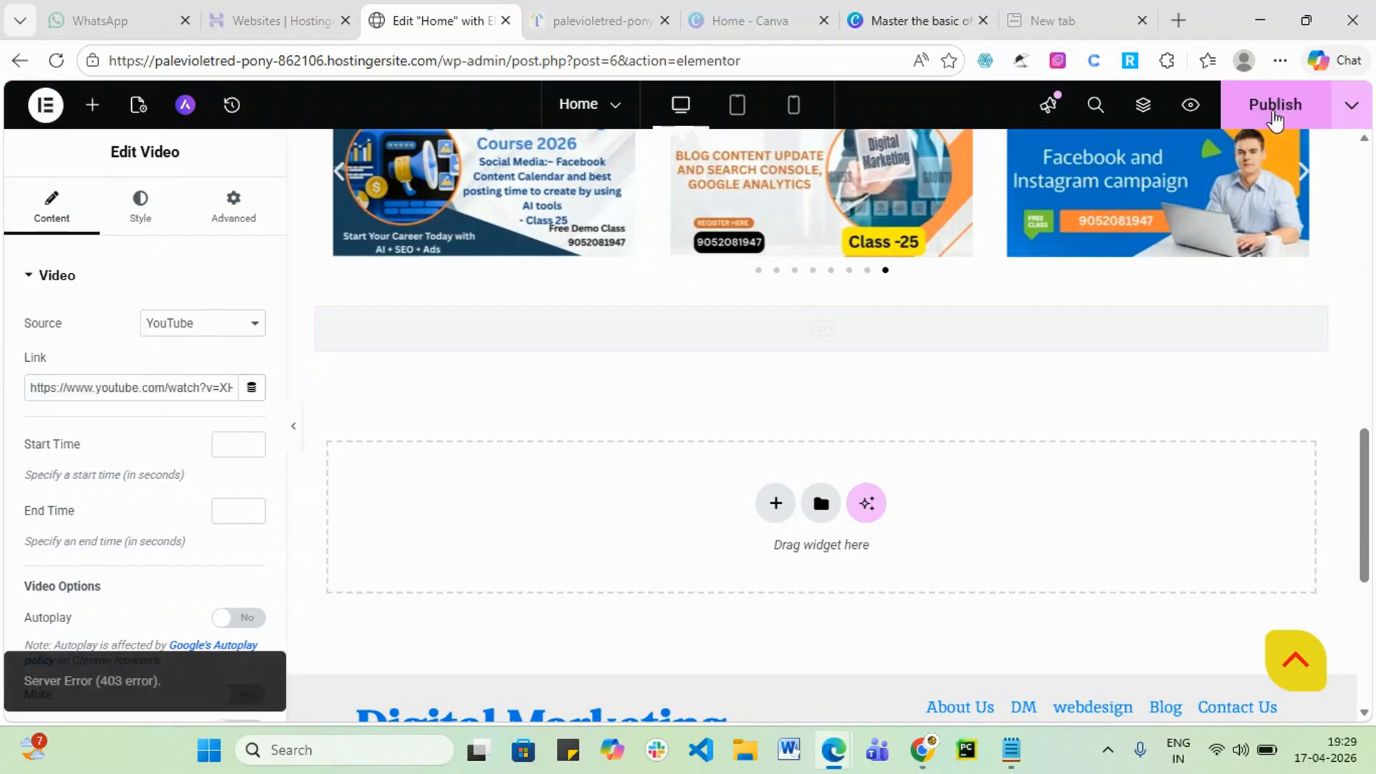
scroll(822, 455, "up", 1)
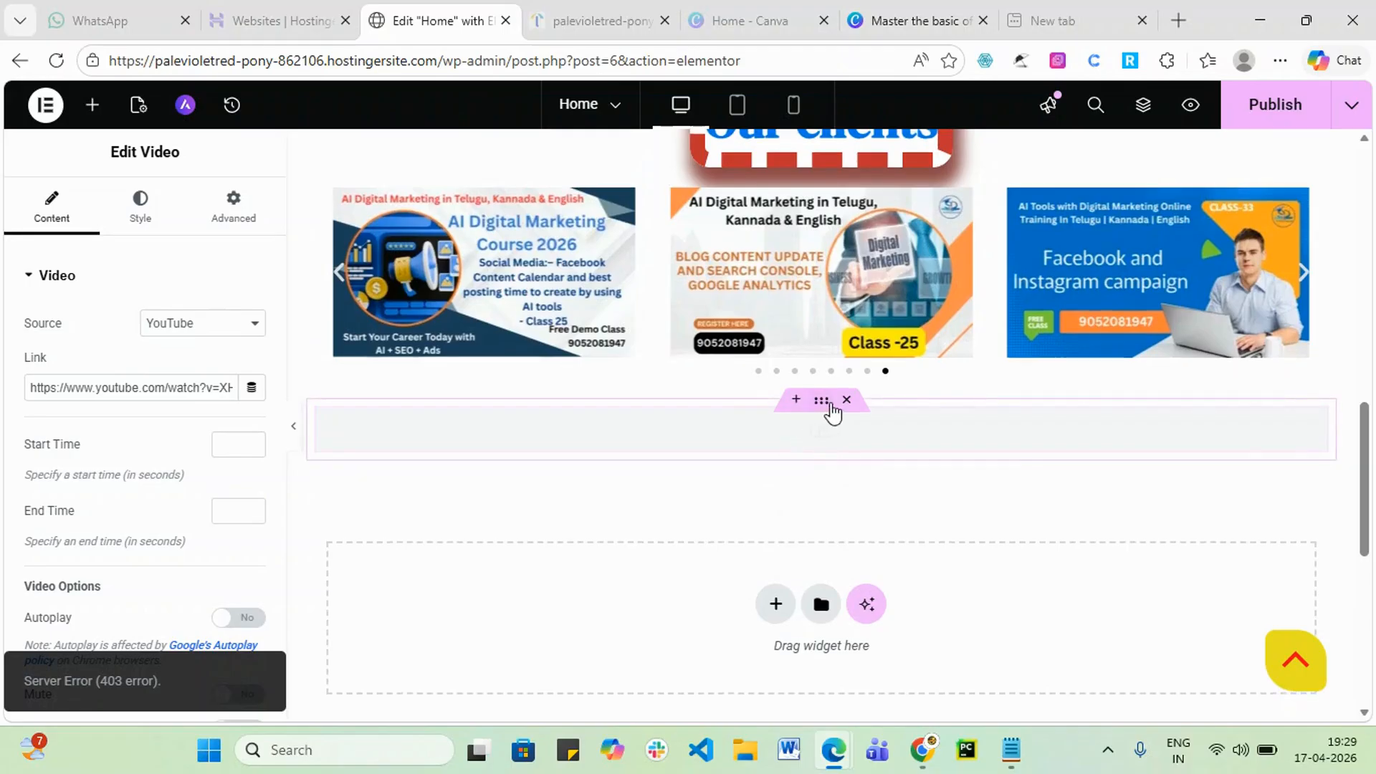
left_click(846, 401)
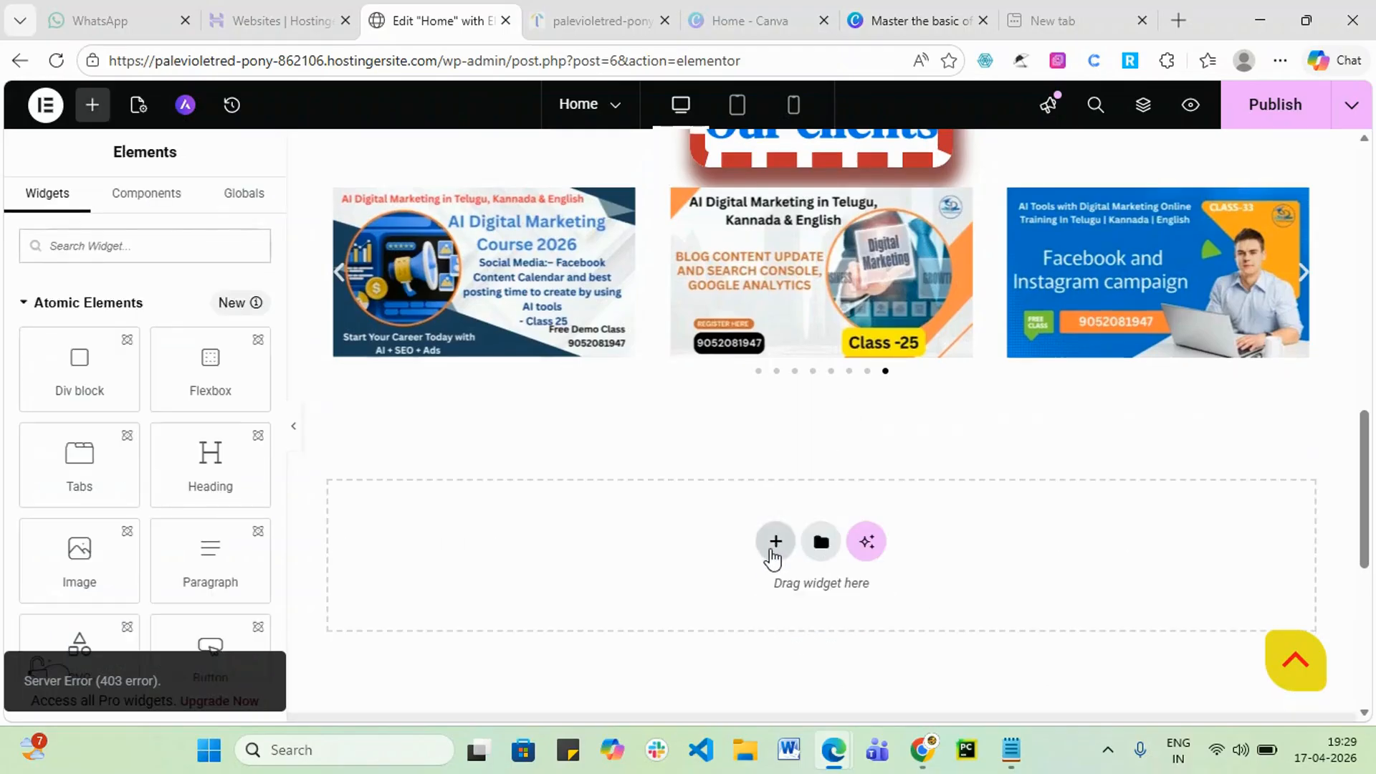
scroll(789, 530, "down", 4)
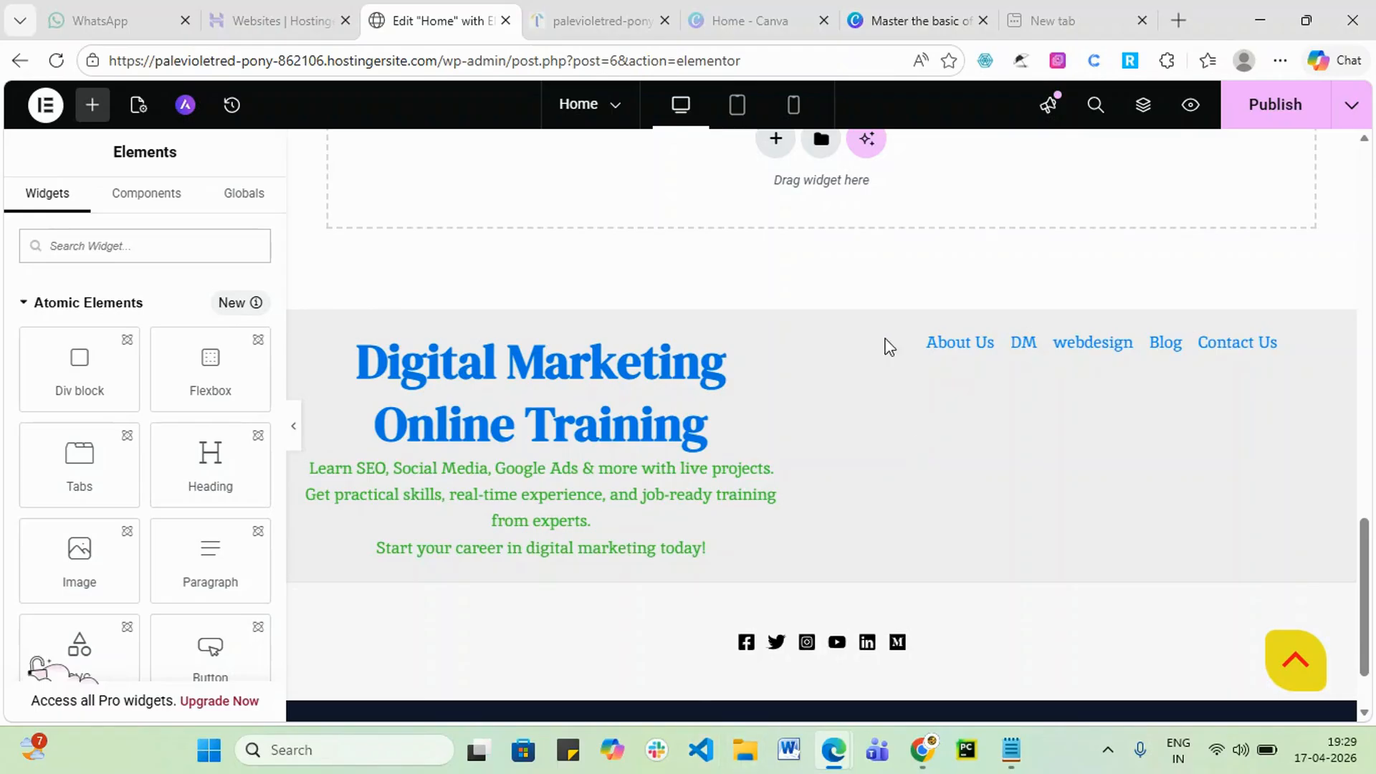
scroll(664, 397, "up", 10)
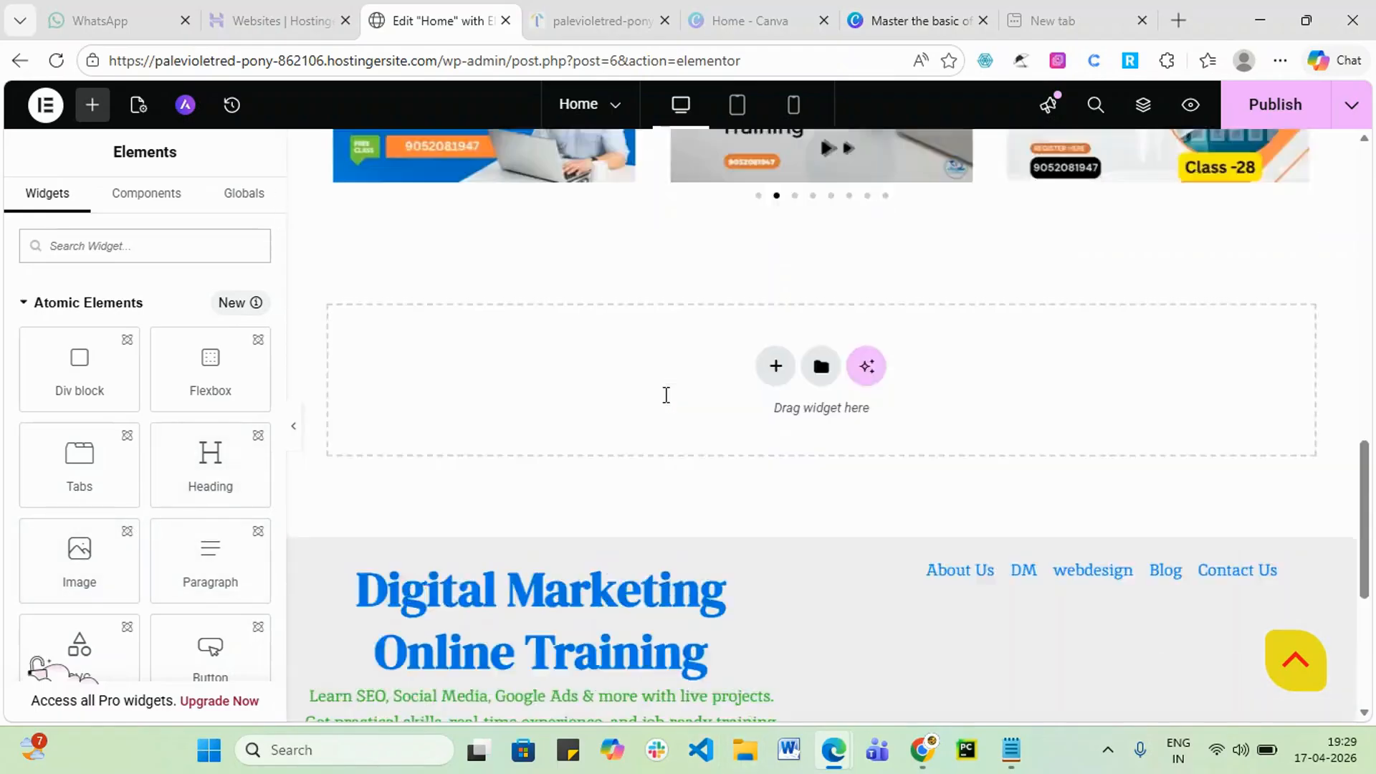
left_click(615, 107)
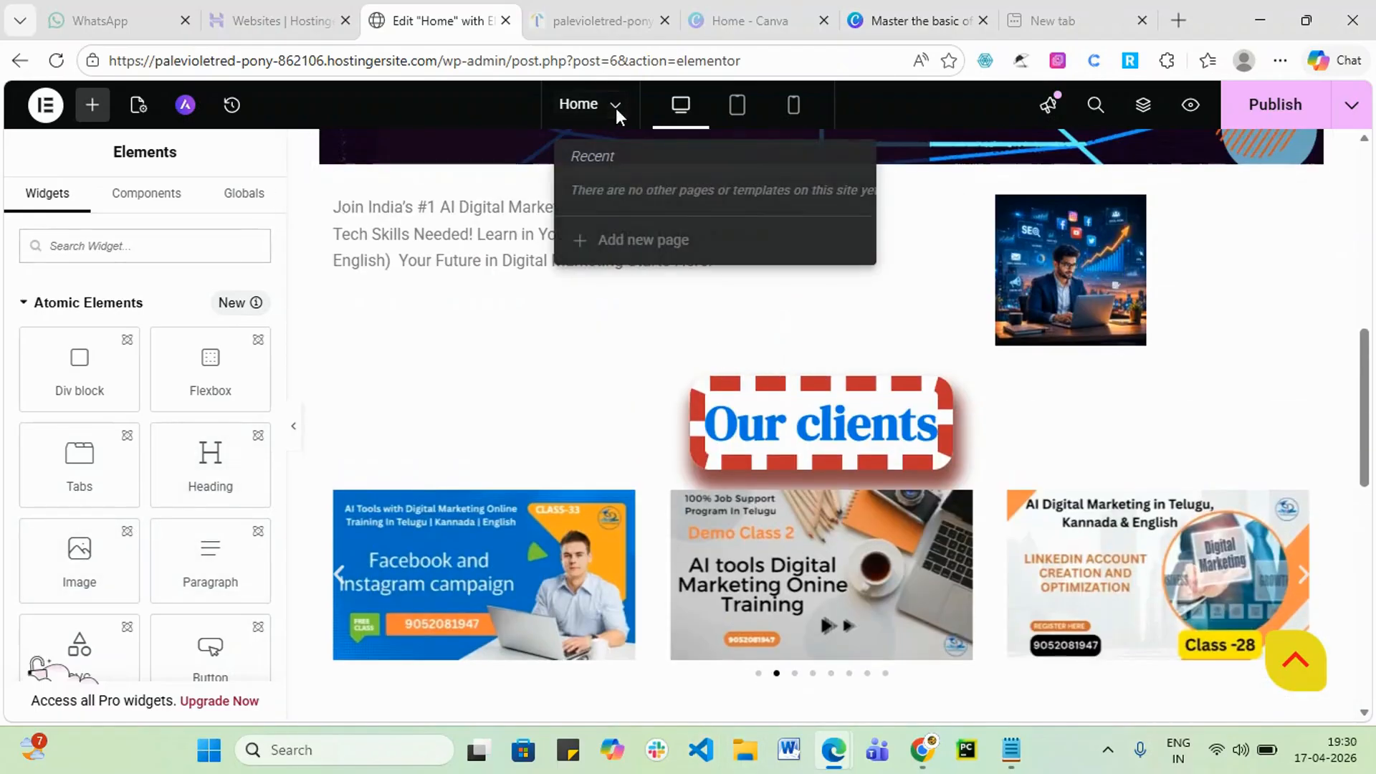
left_click(47, 108)
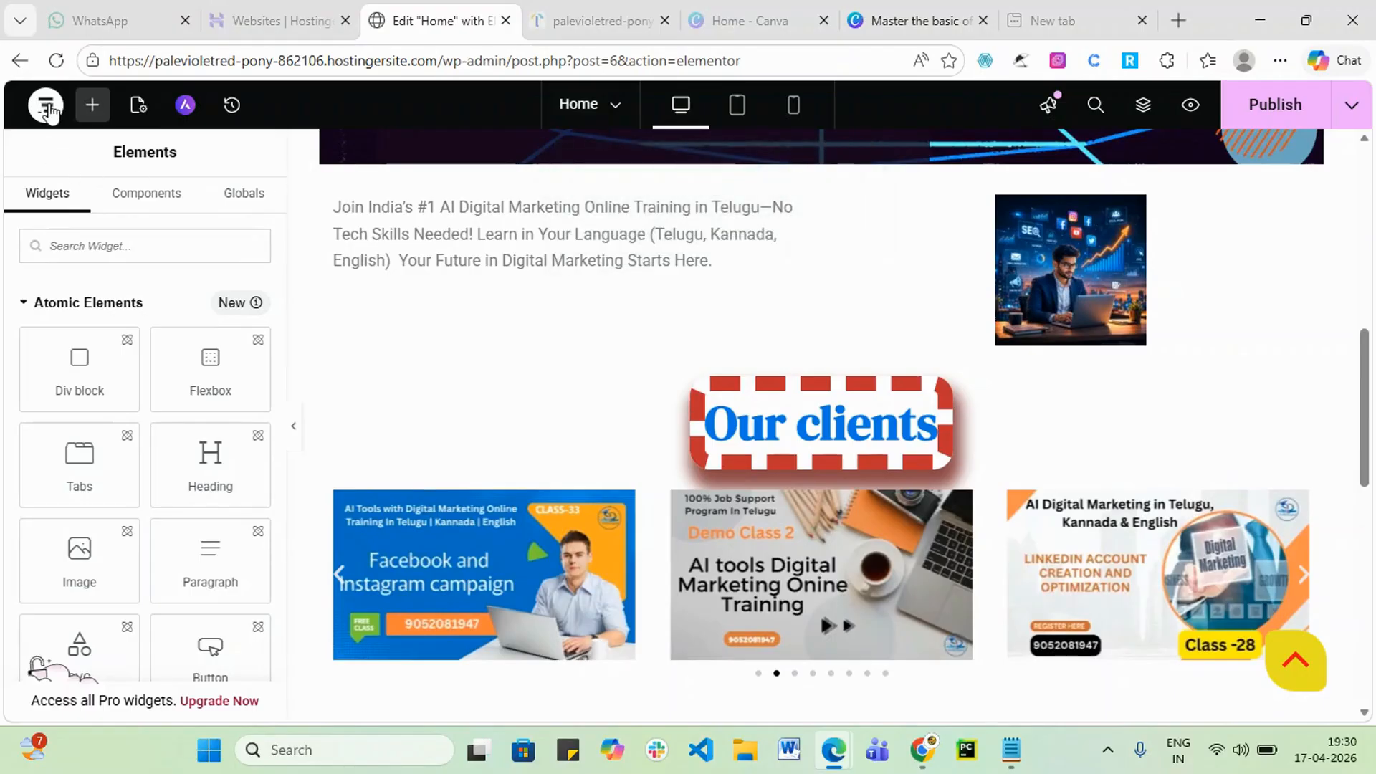
left_click(47, 107)
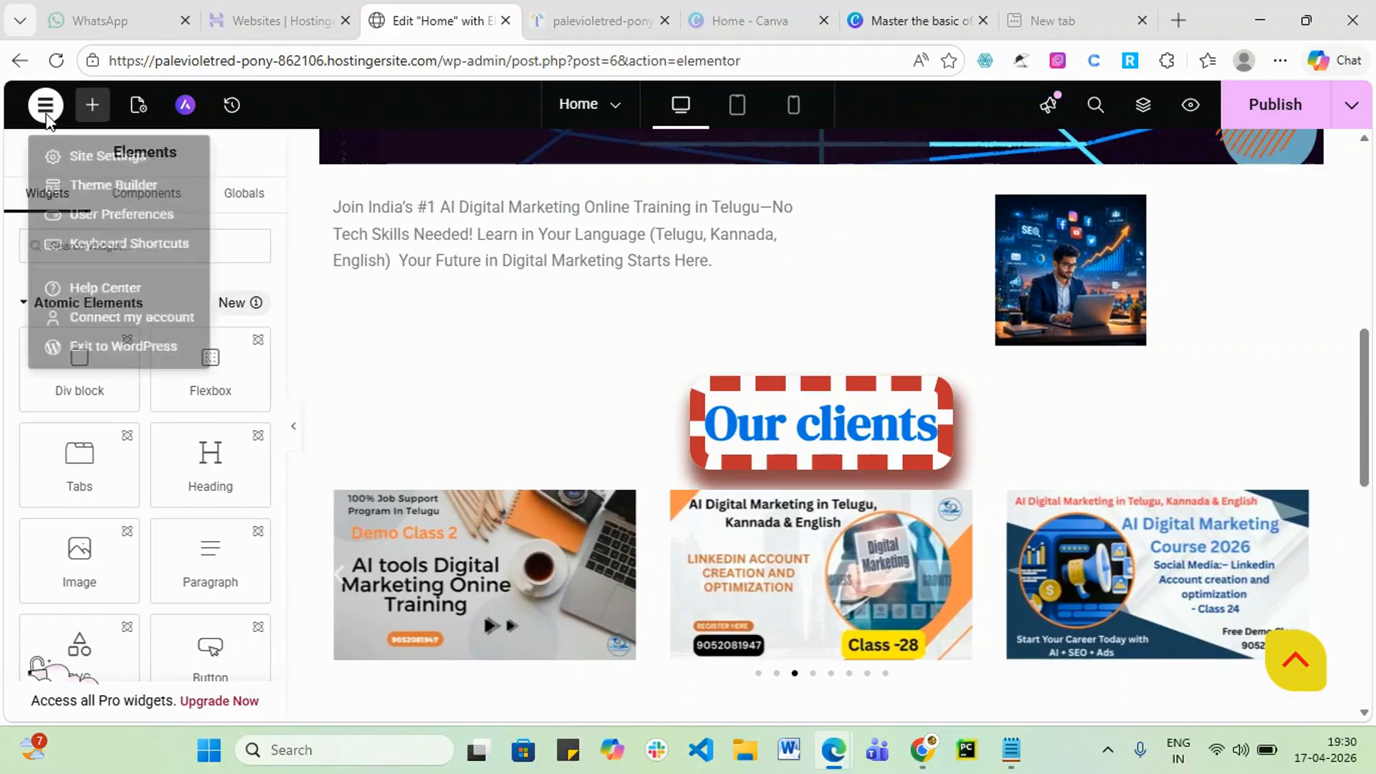
left_click(140, 370)
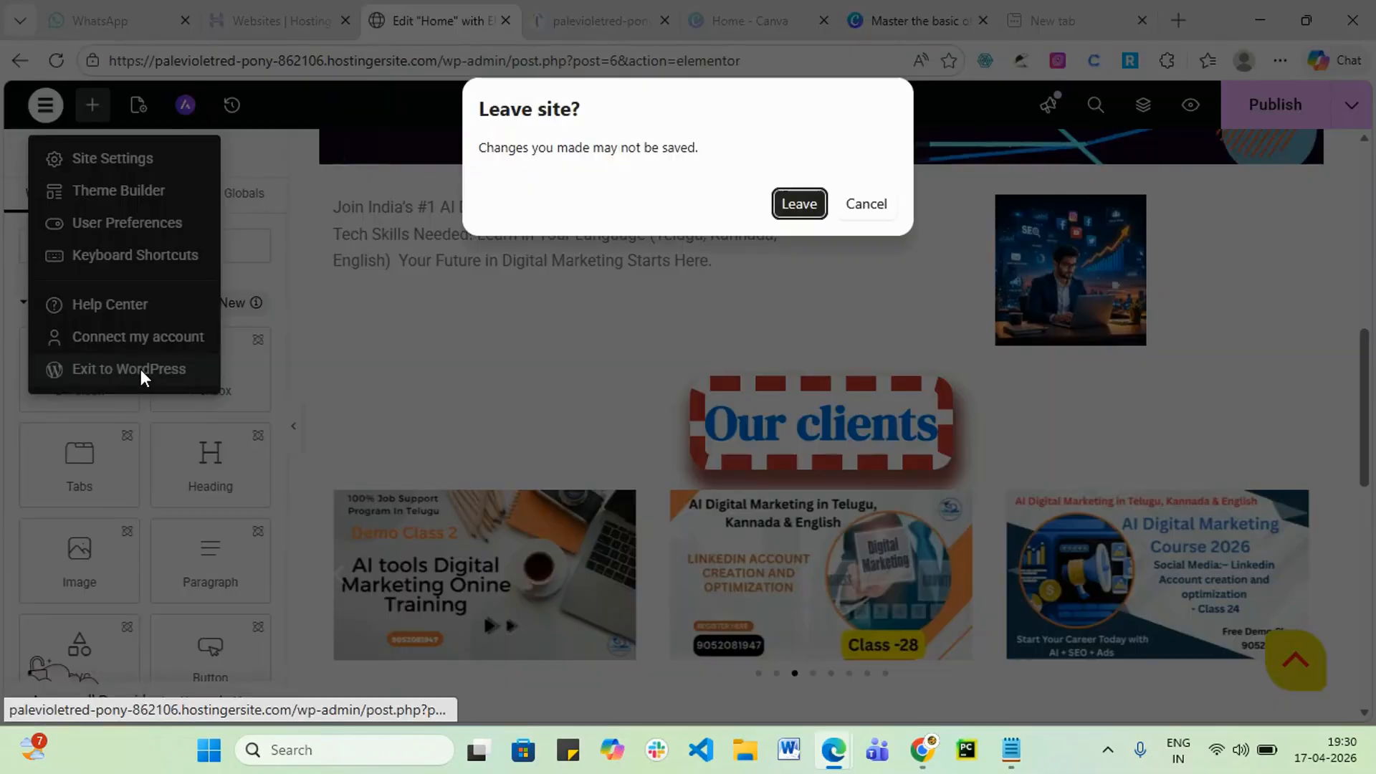
left_click(867, 204)
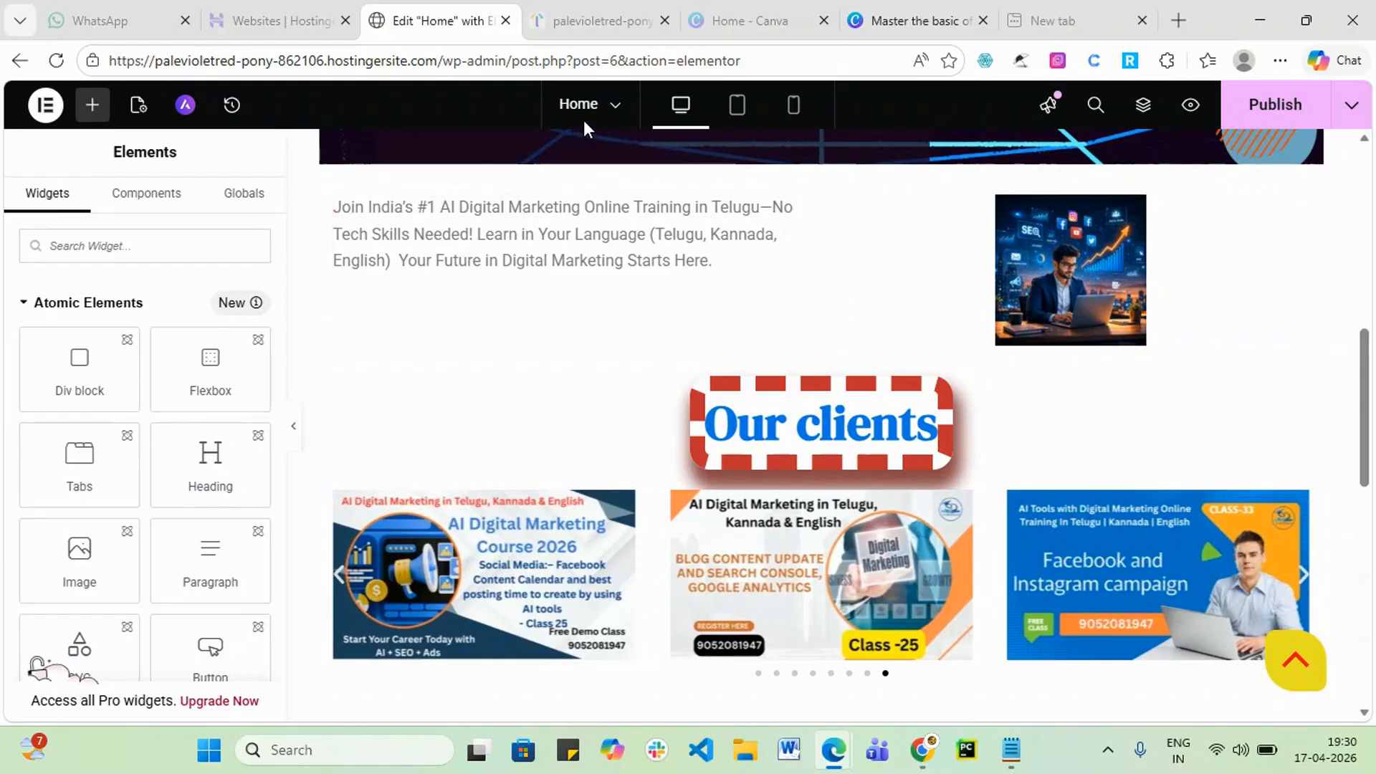
- Try to publish the Home page, and back out of leaving the editor for WordPress
left_click(1272, 114)
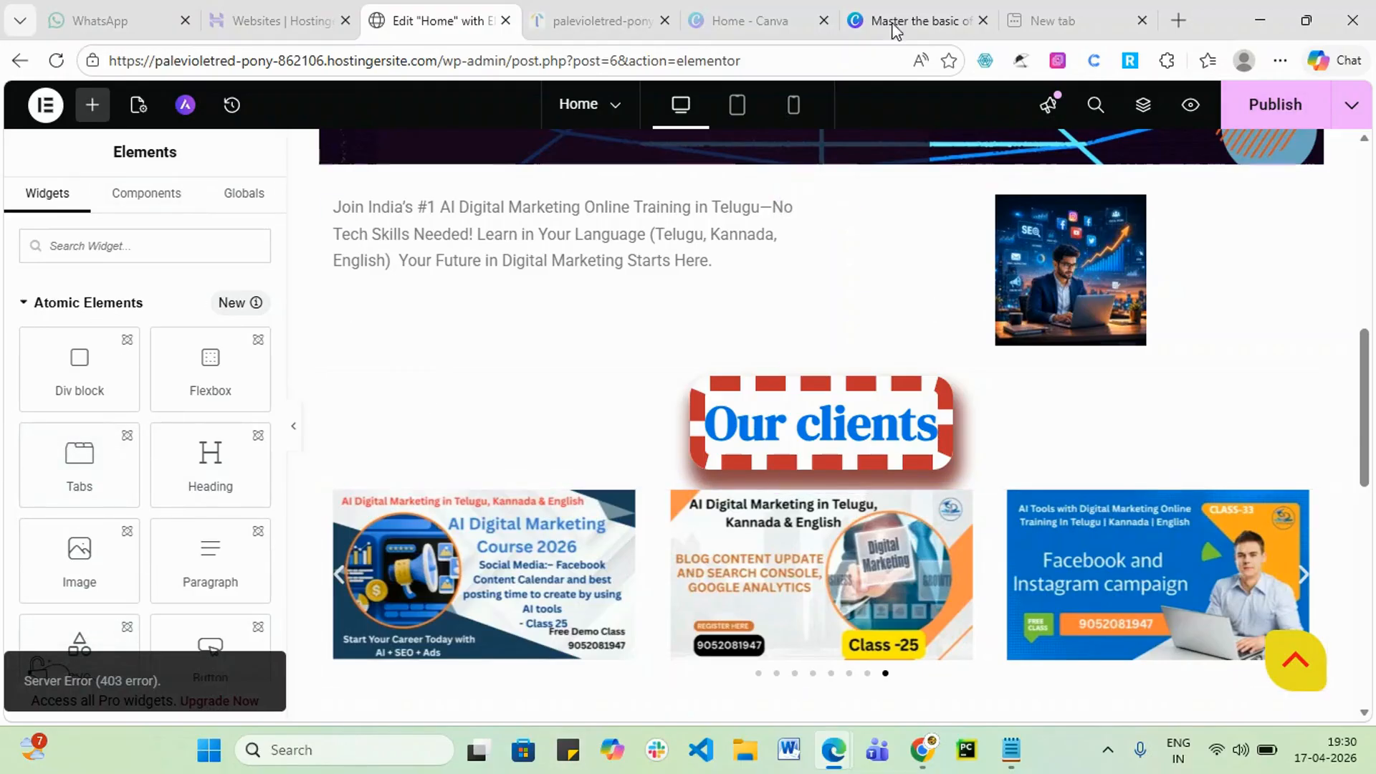
left_click(48, 114)
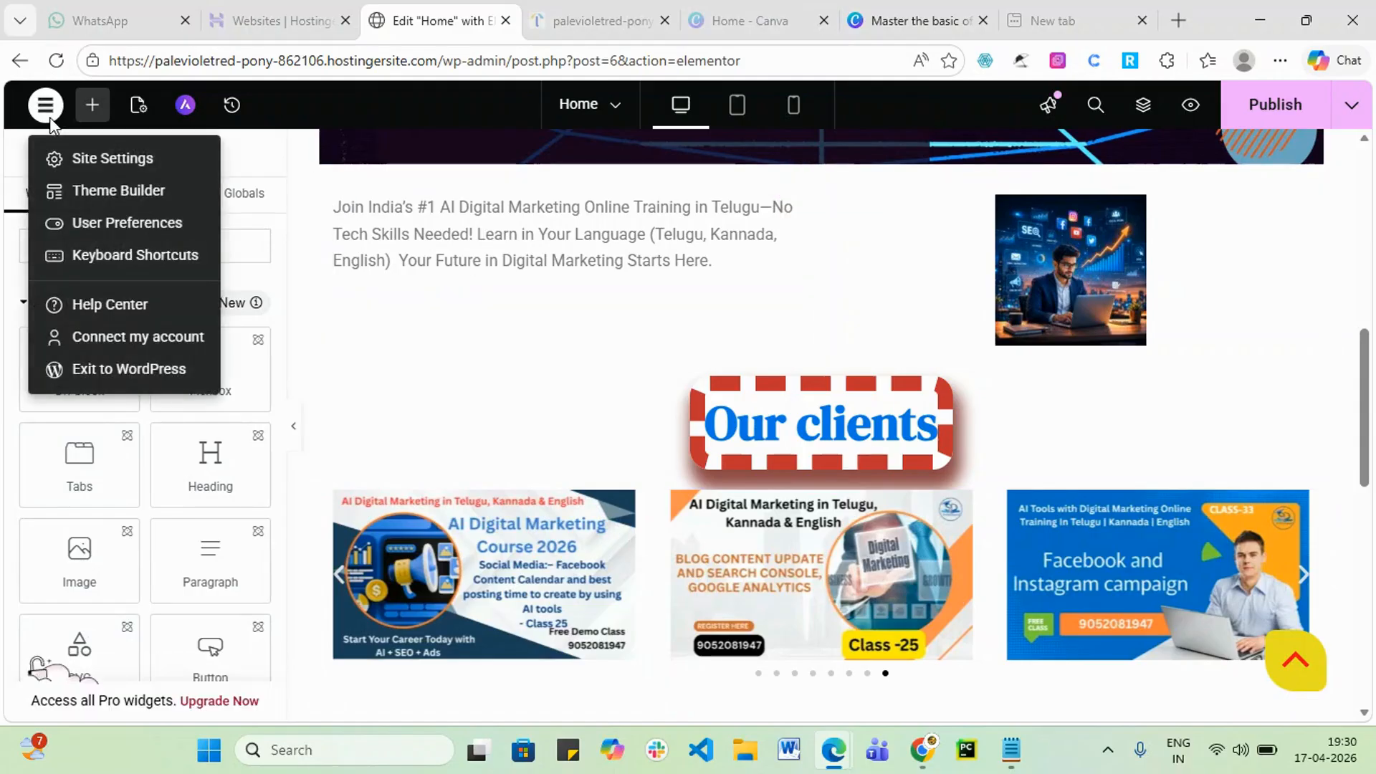
left_click(157, 370)
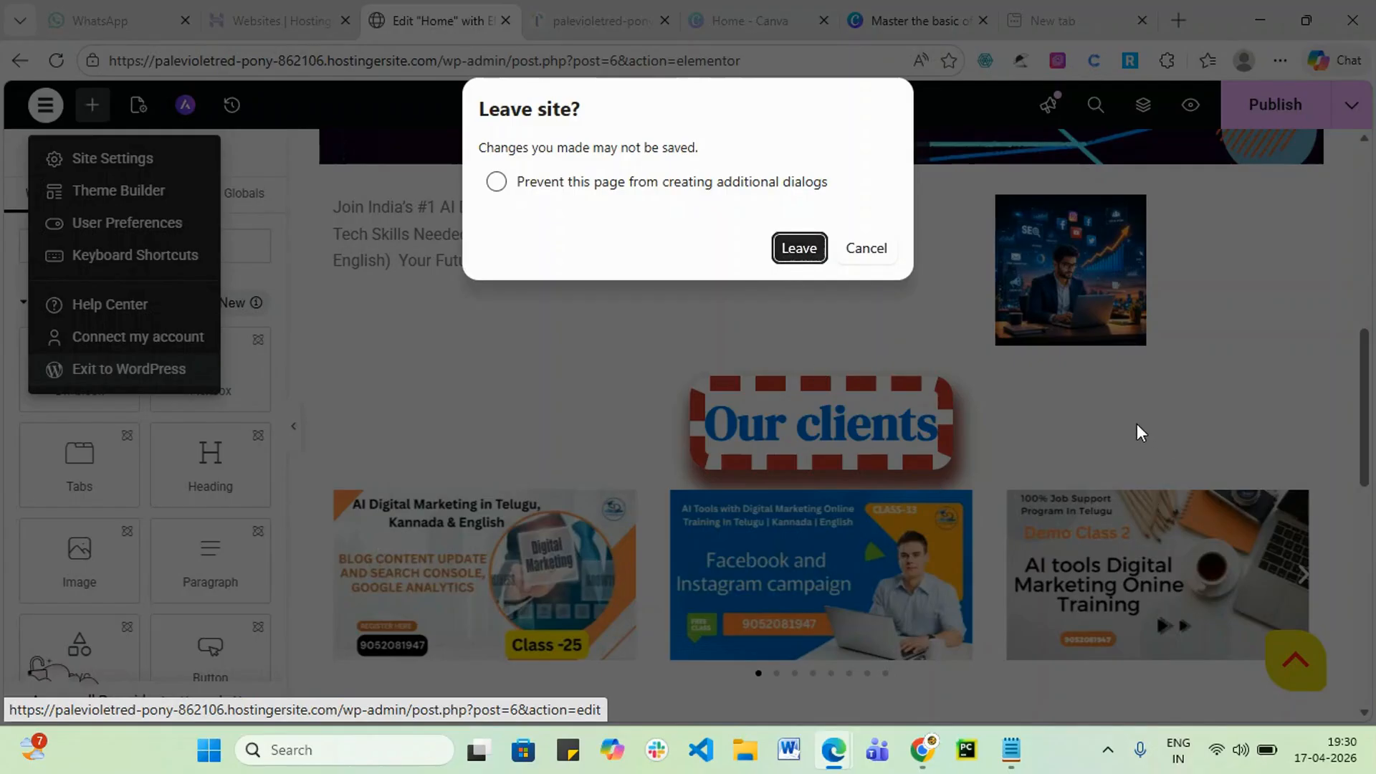
left_click(866, 249)
left_click(739, 337)
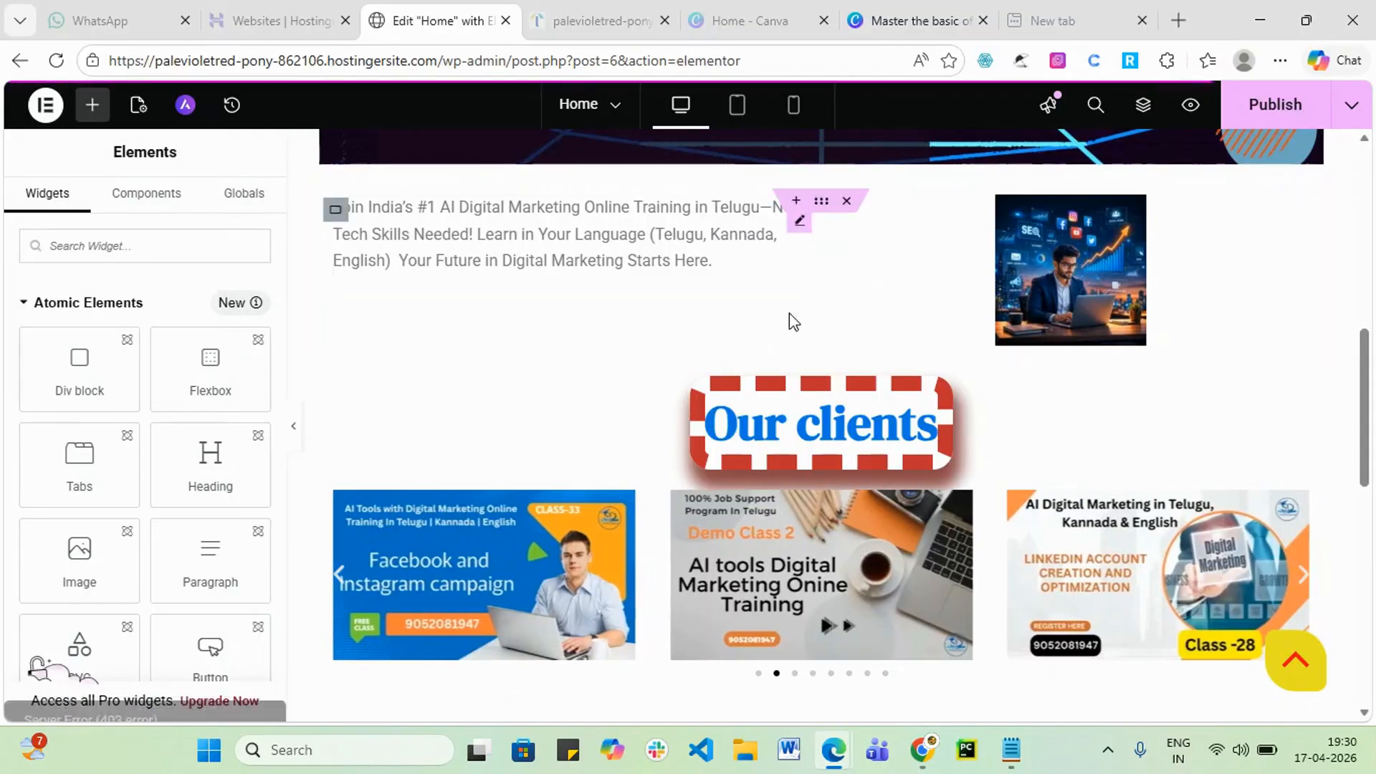
- Retry publishing the Home page, and exit to WordPress, leaving the editor despite unsaved changes
left_click(1275, 109)
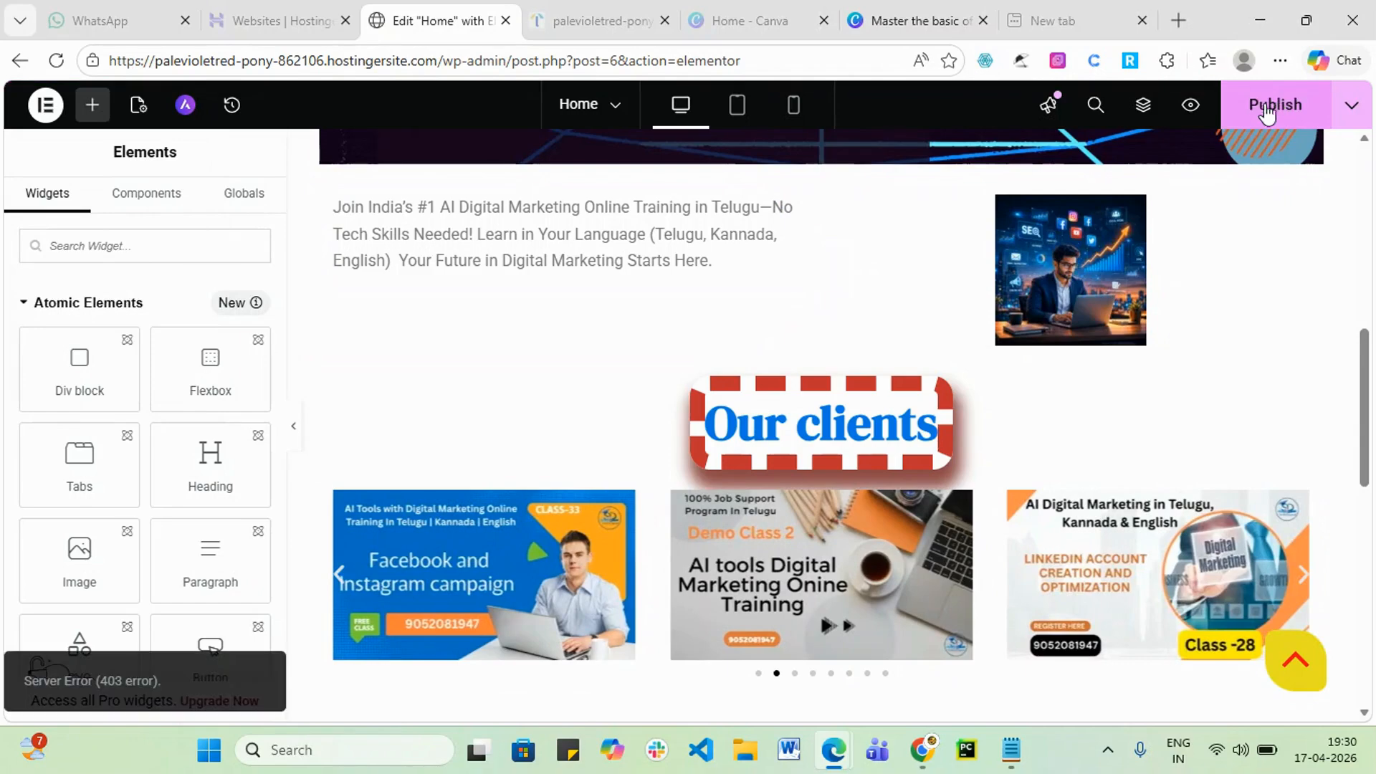
left_click(46, 107)
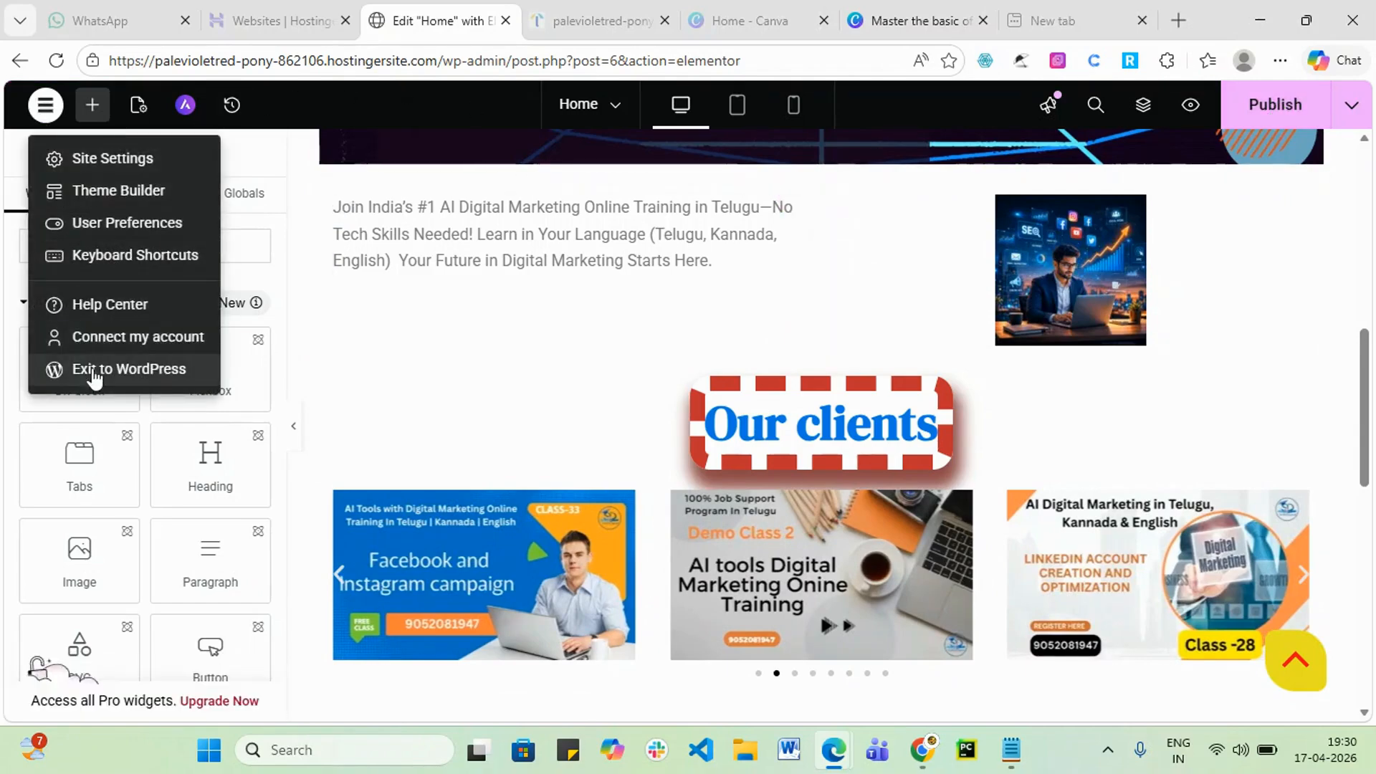
left_click(100, 370)
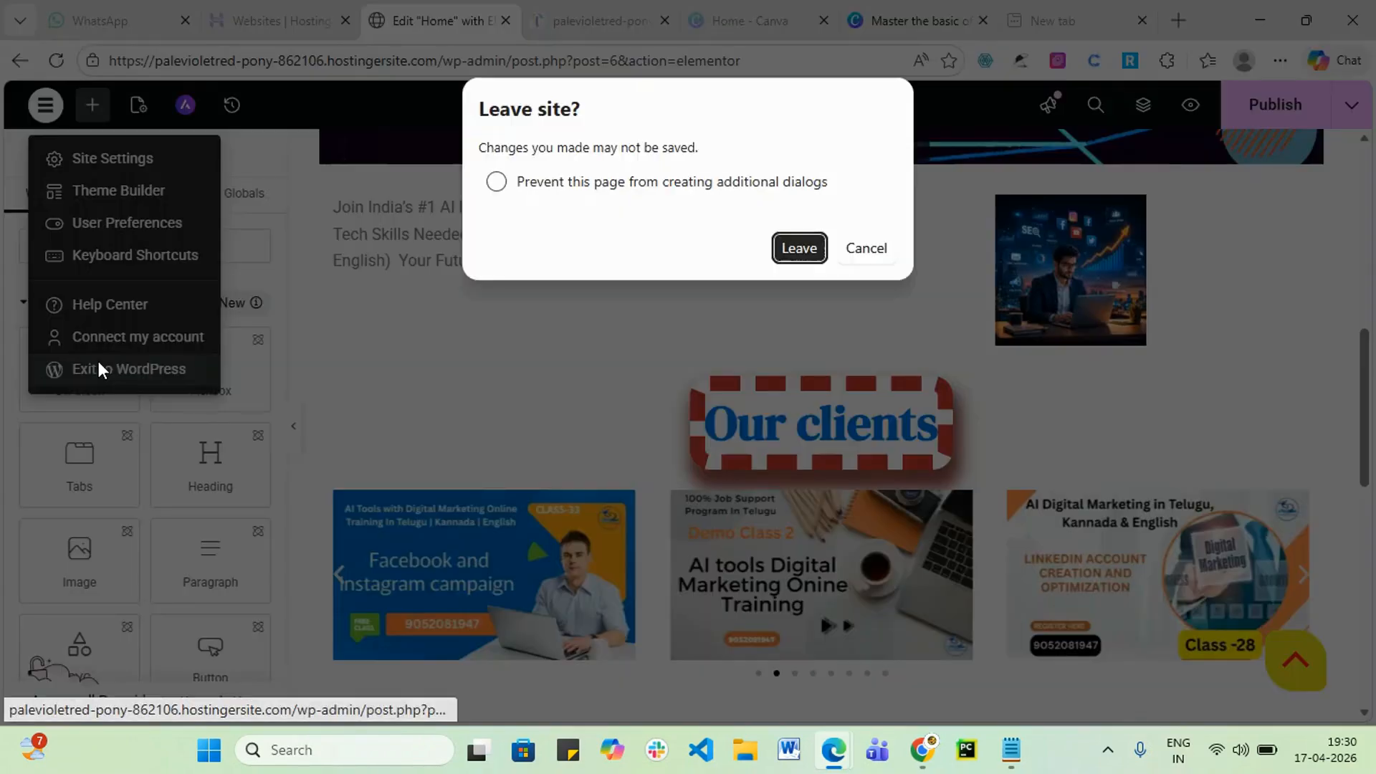
left_click(796, 248)
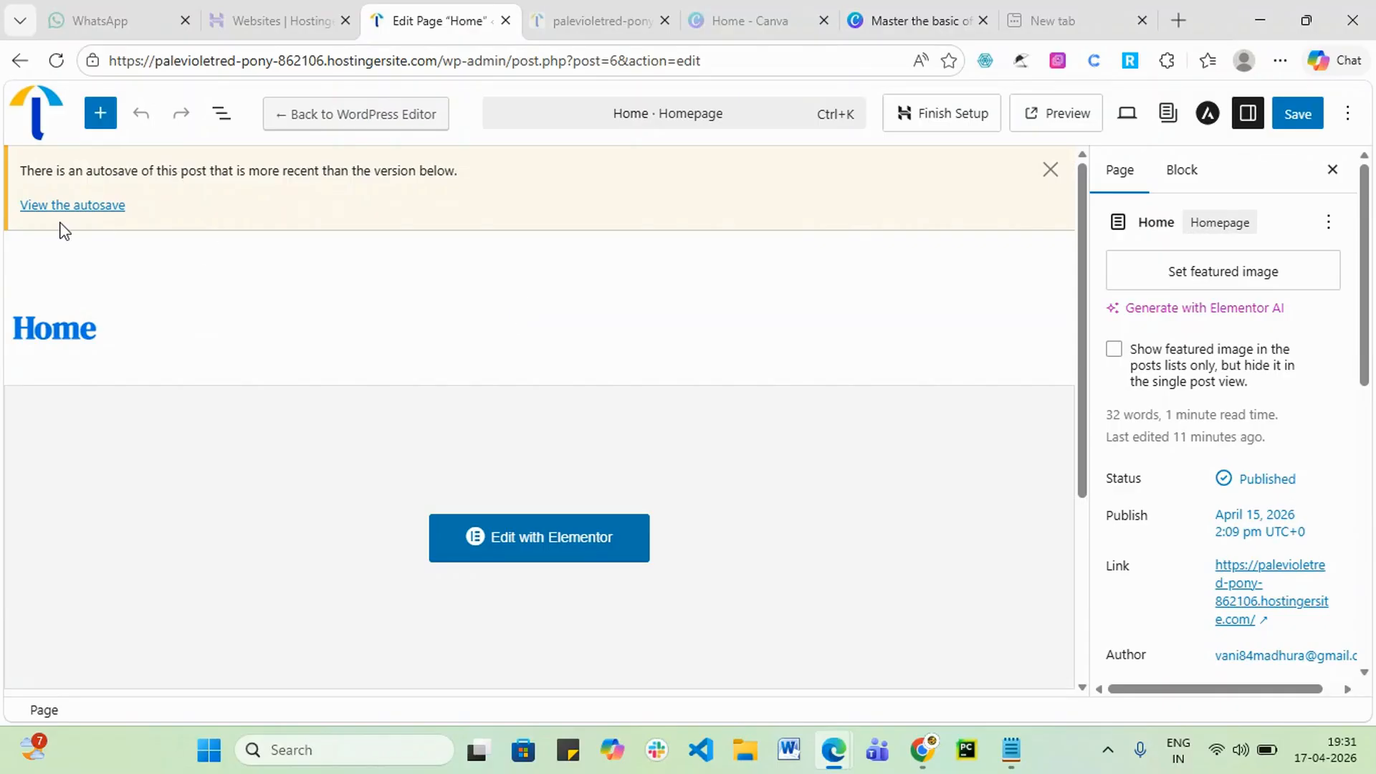
- Examine the Home page's more recent autosave in the revision comparison
left_click(75, 207)
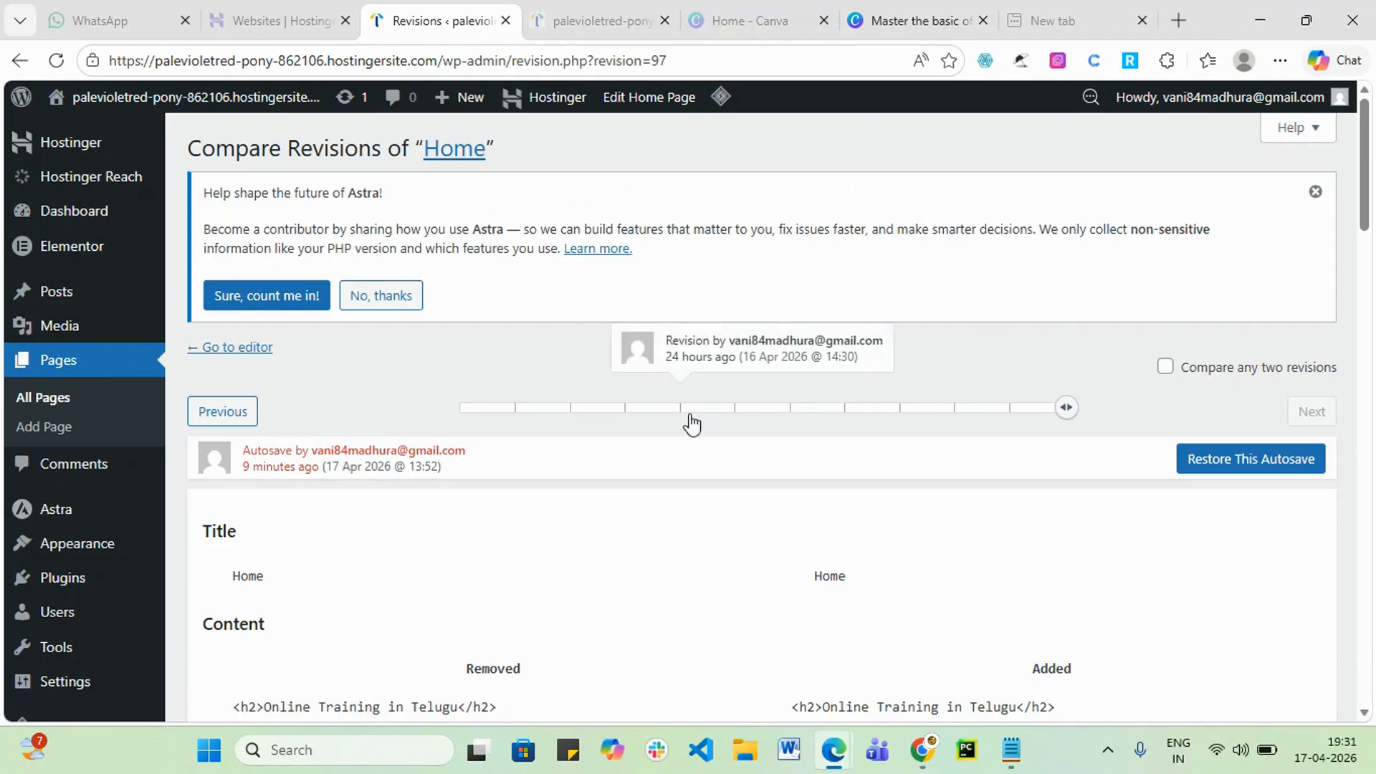
scroll(648, 528, "down", 1)
scroll(649, 530, "down", 2)
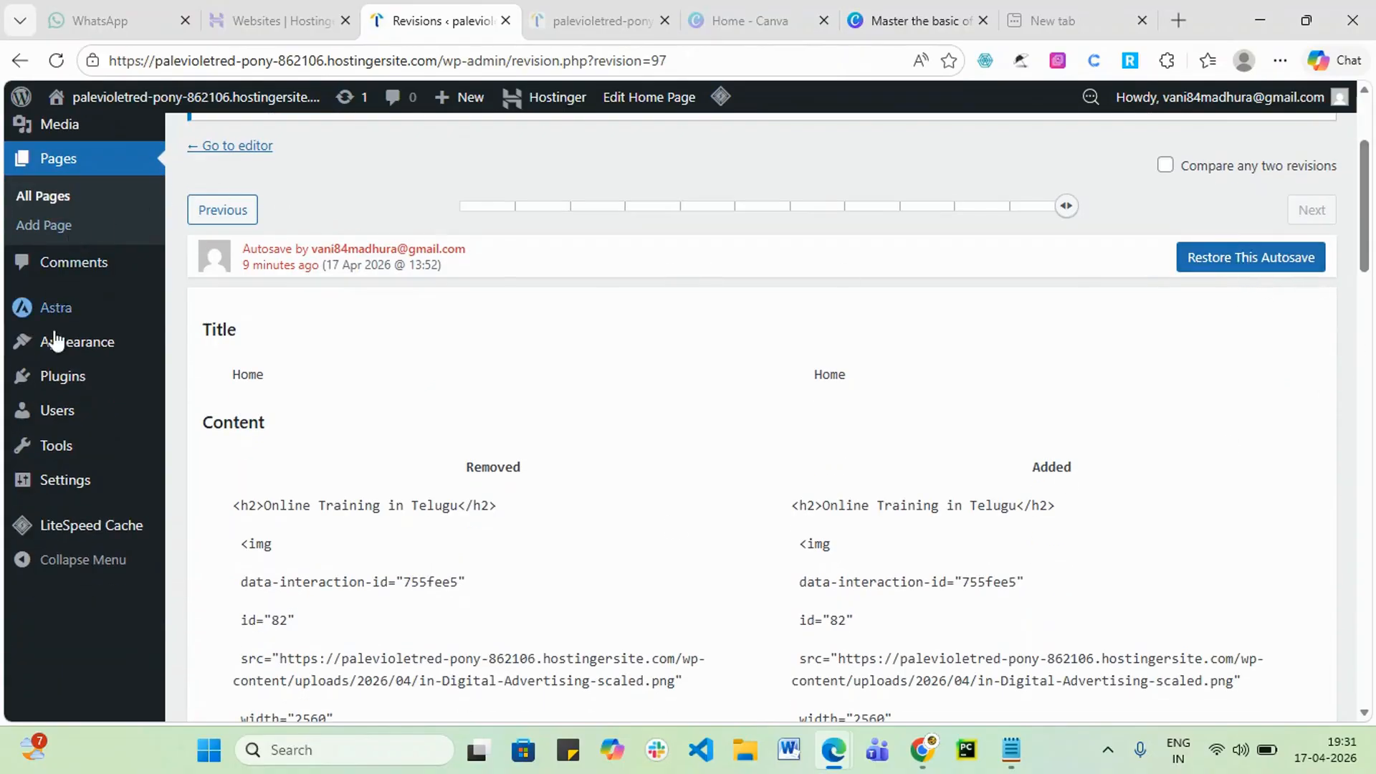
- Open the About Us page for editing from the list of all WordPress pages
left_click(58, 191)
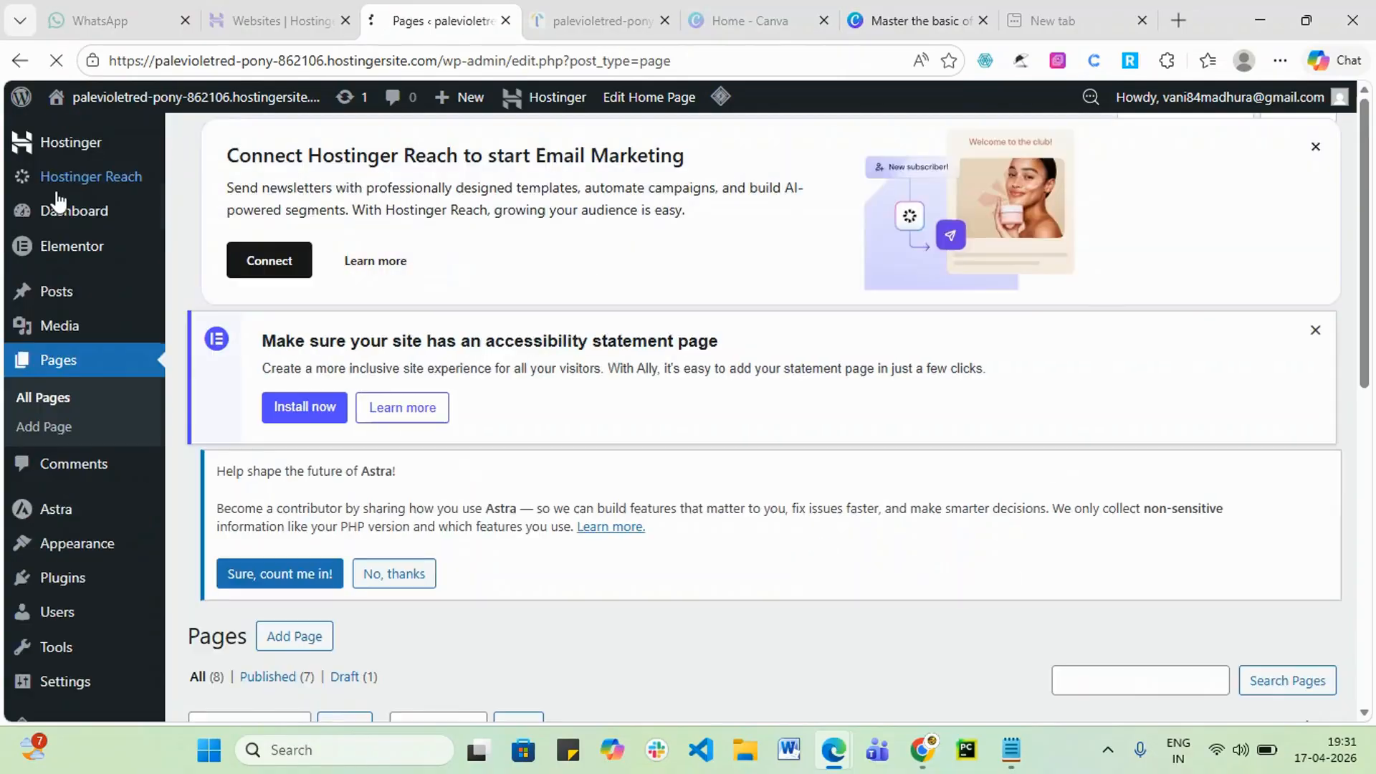
scroll(815, 492, "down", 7)
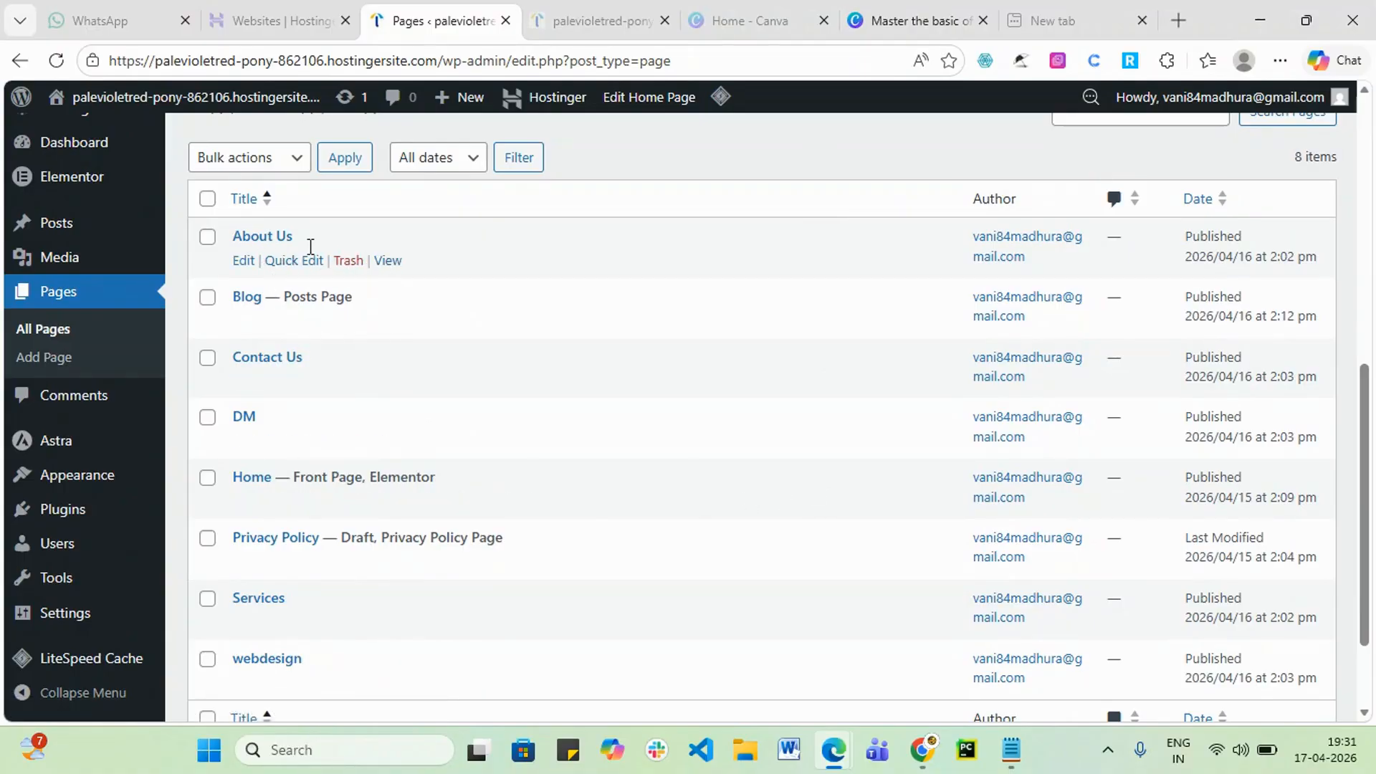
left_click(244, 261)
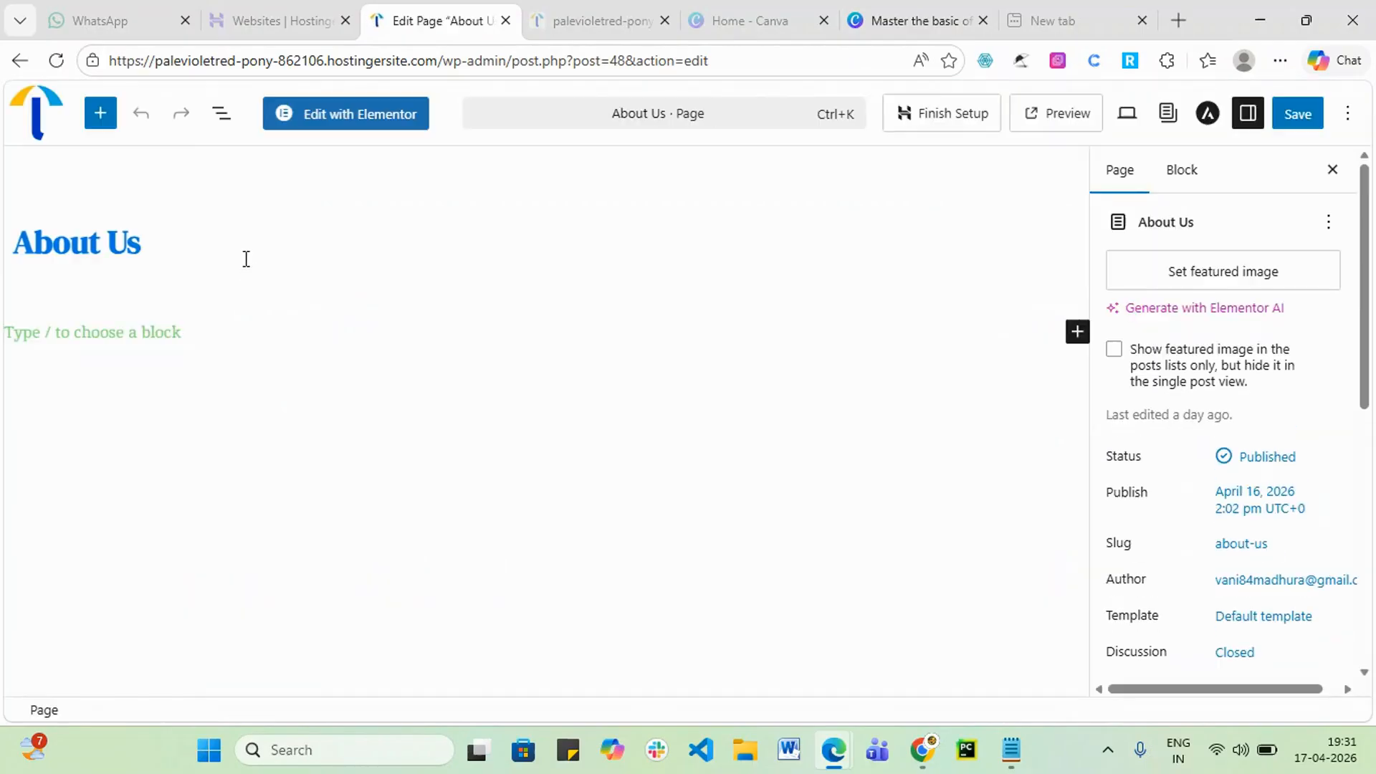
- Try to load srishadigital.in in the blank browser tab and check the Hostinger websites list
left_click(1052, 20)
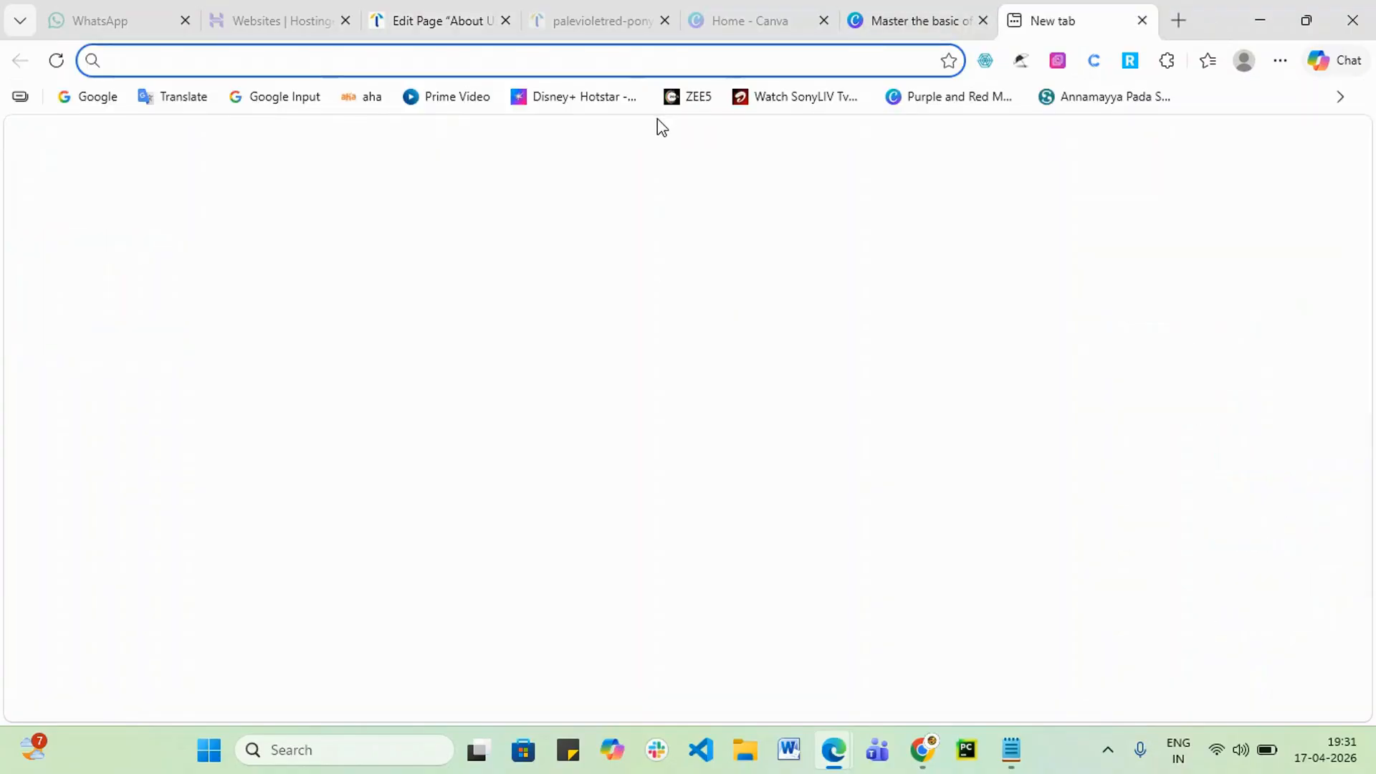
type("srishadigital.in")
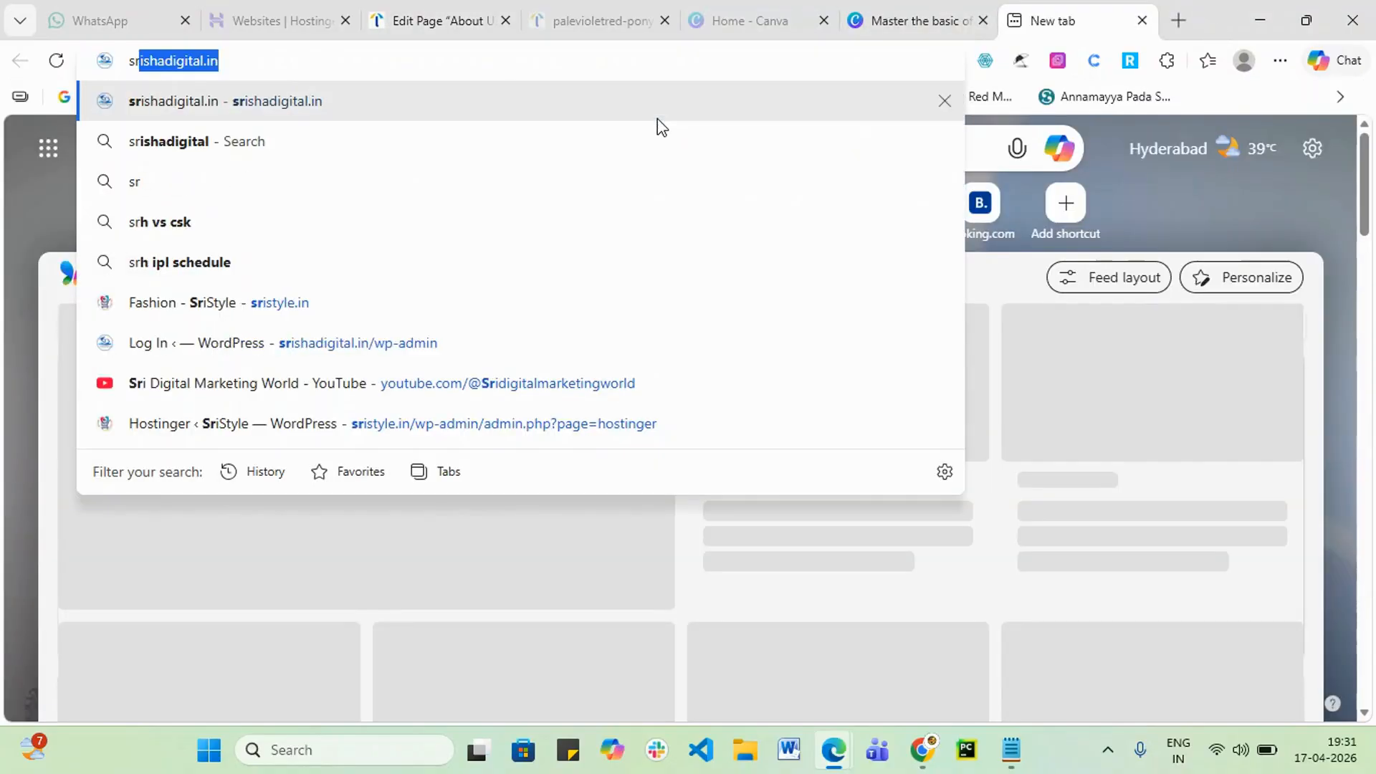
key("Return")
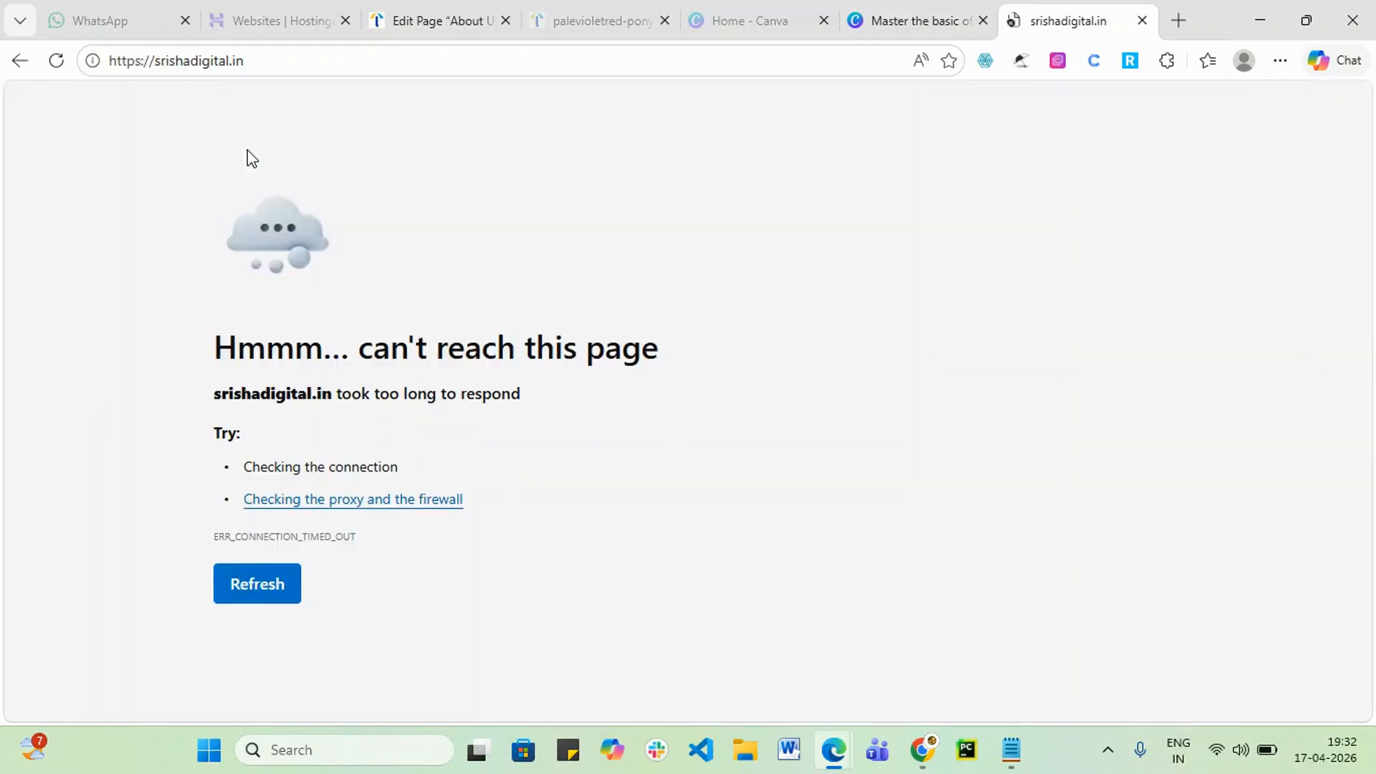
left_click(259, 20)
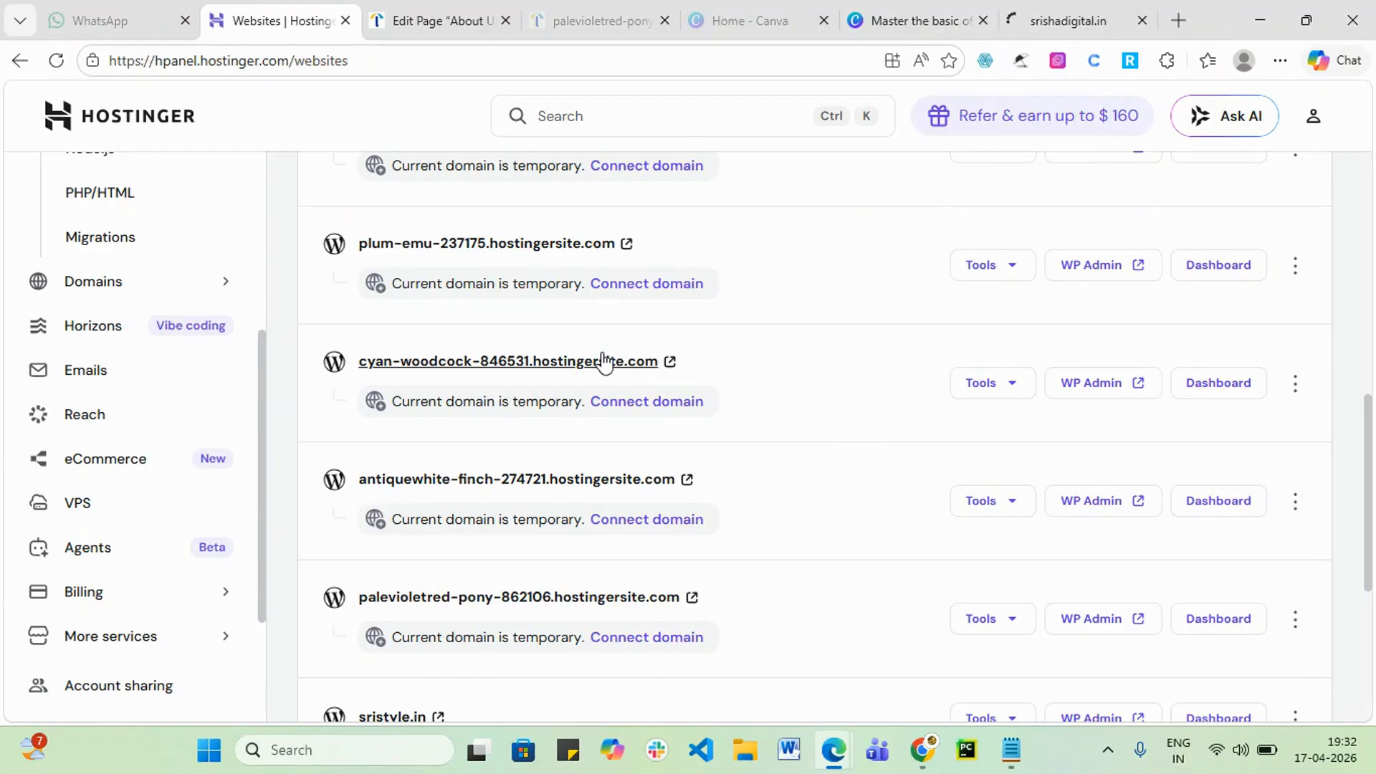
left_click(1074, 8)
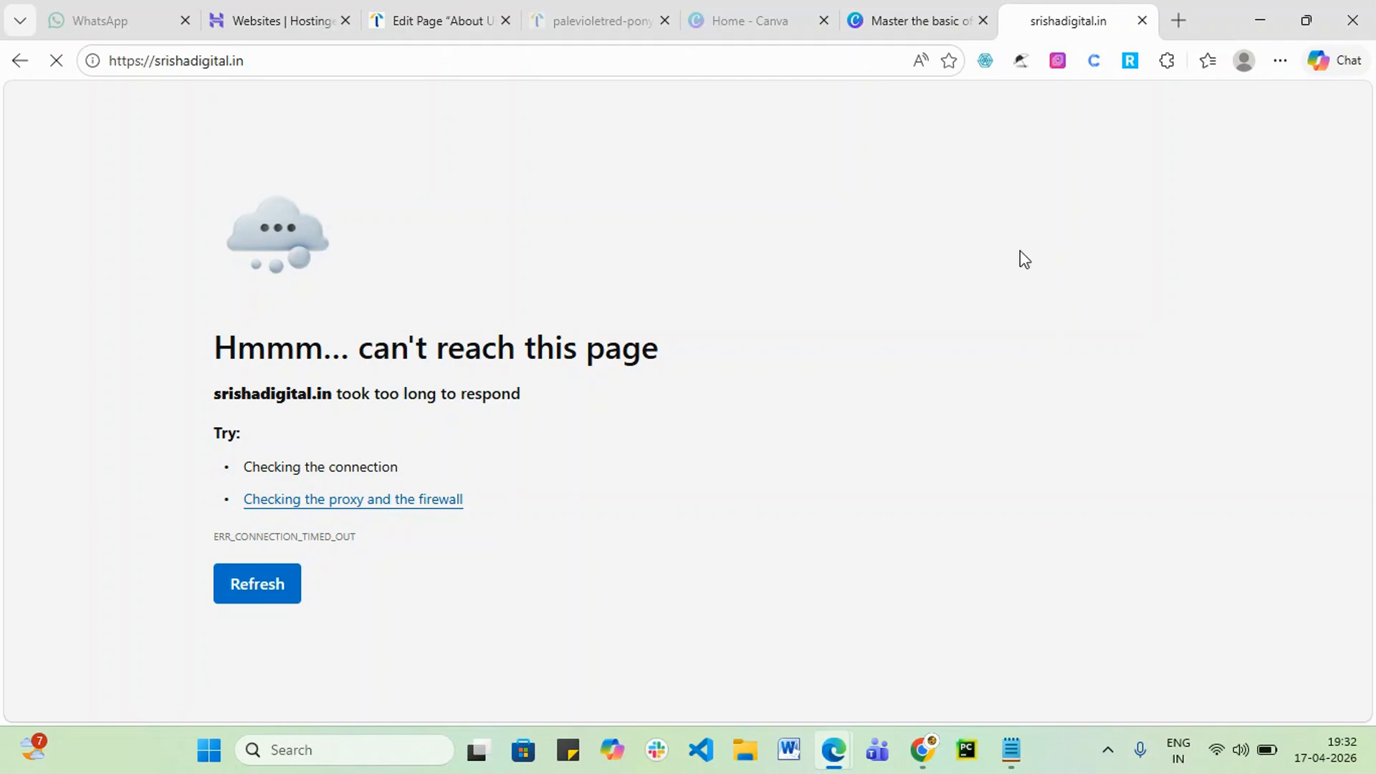
left_click(1251, 20)
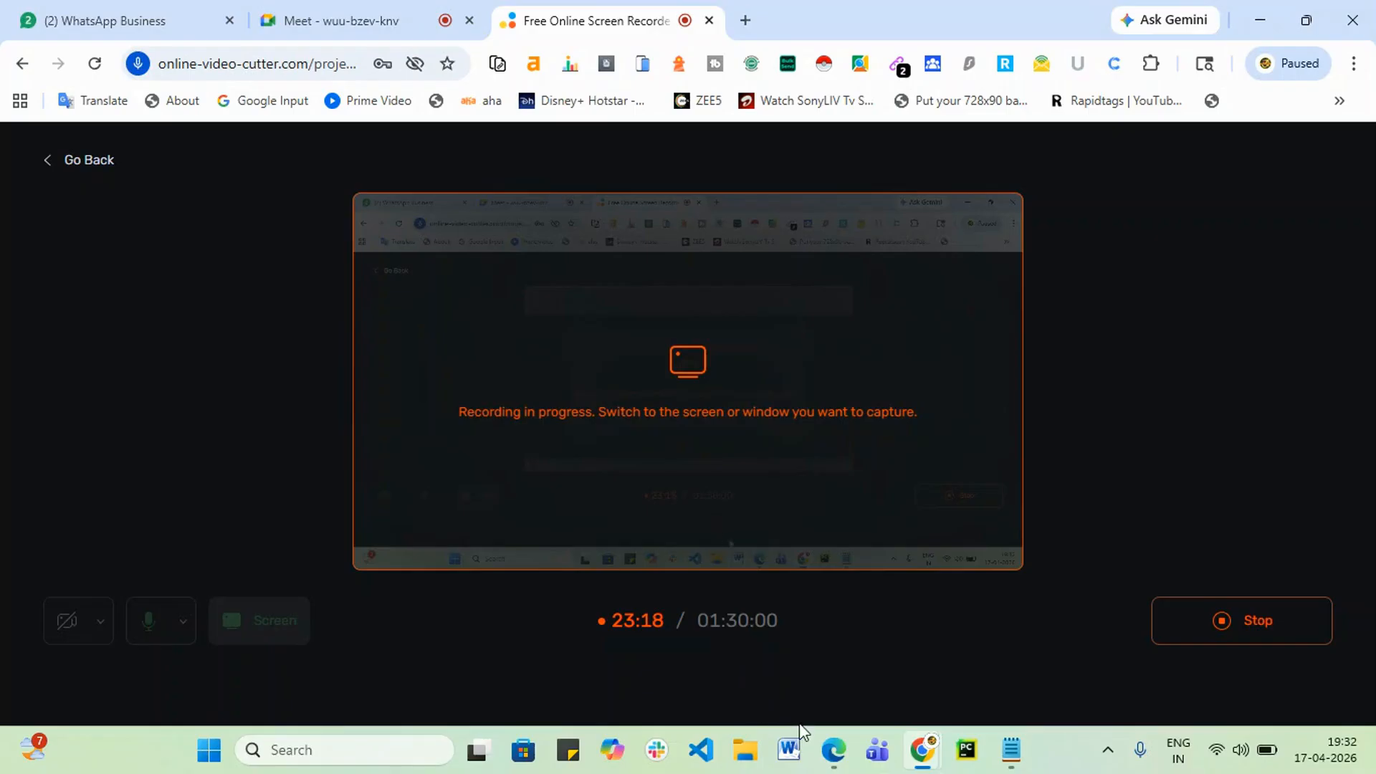
mouse_move(833, 750)
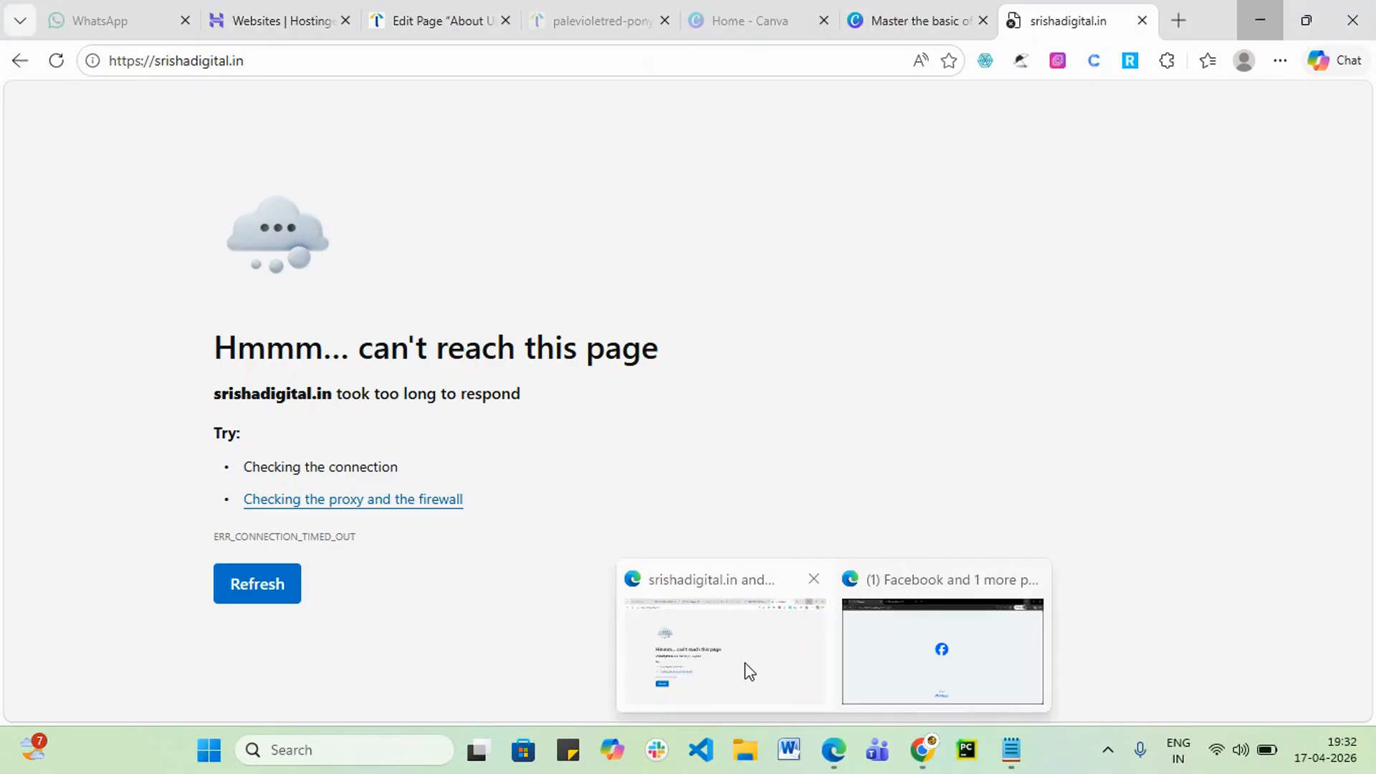
left_click(750, 668)
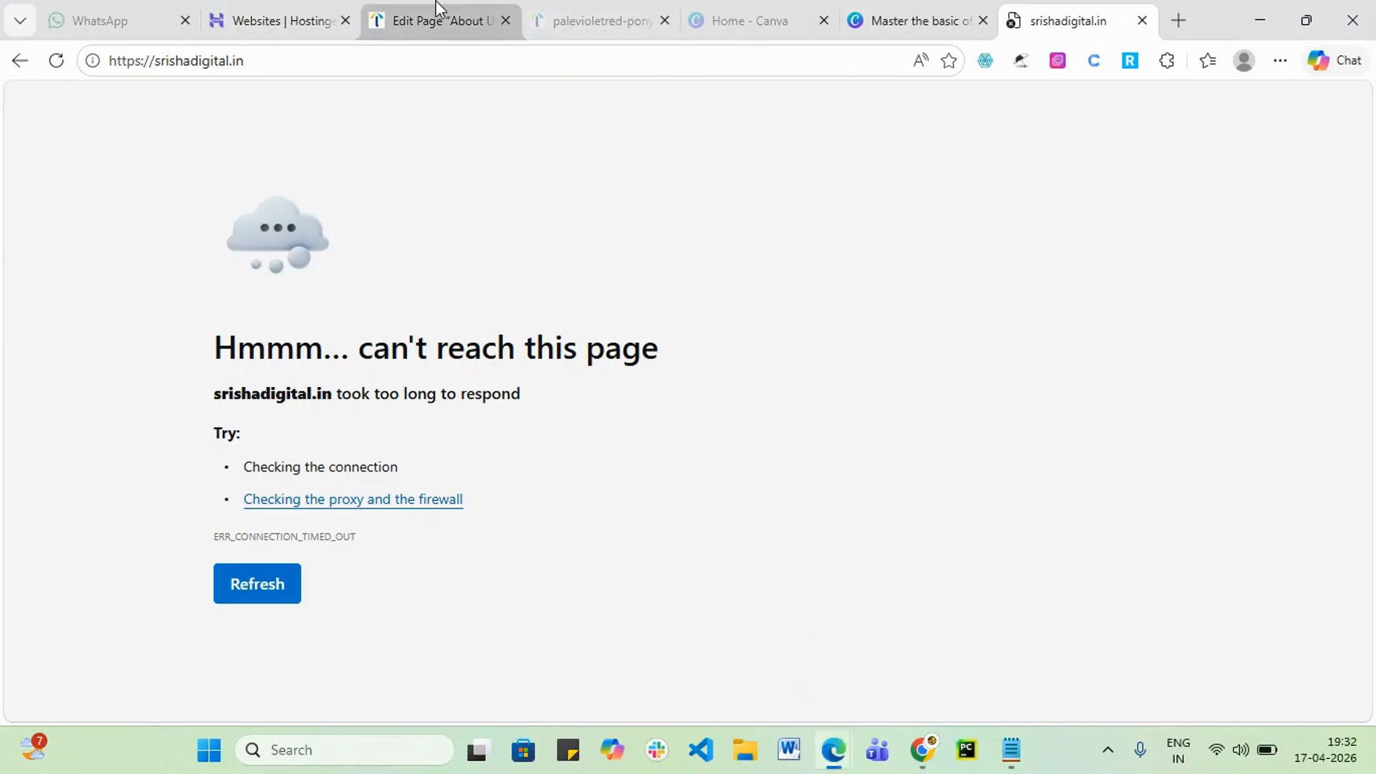
- Return to the About Us page in WordPress and open it for editing with Elementor
left_click(442, 20)
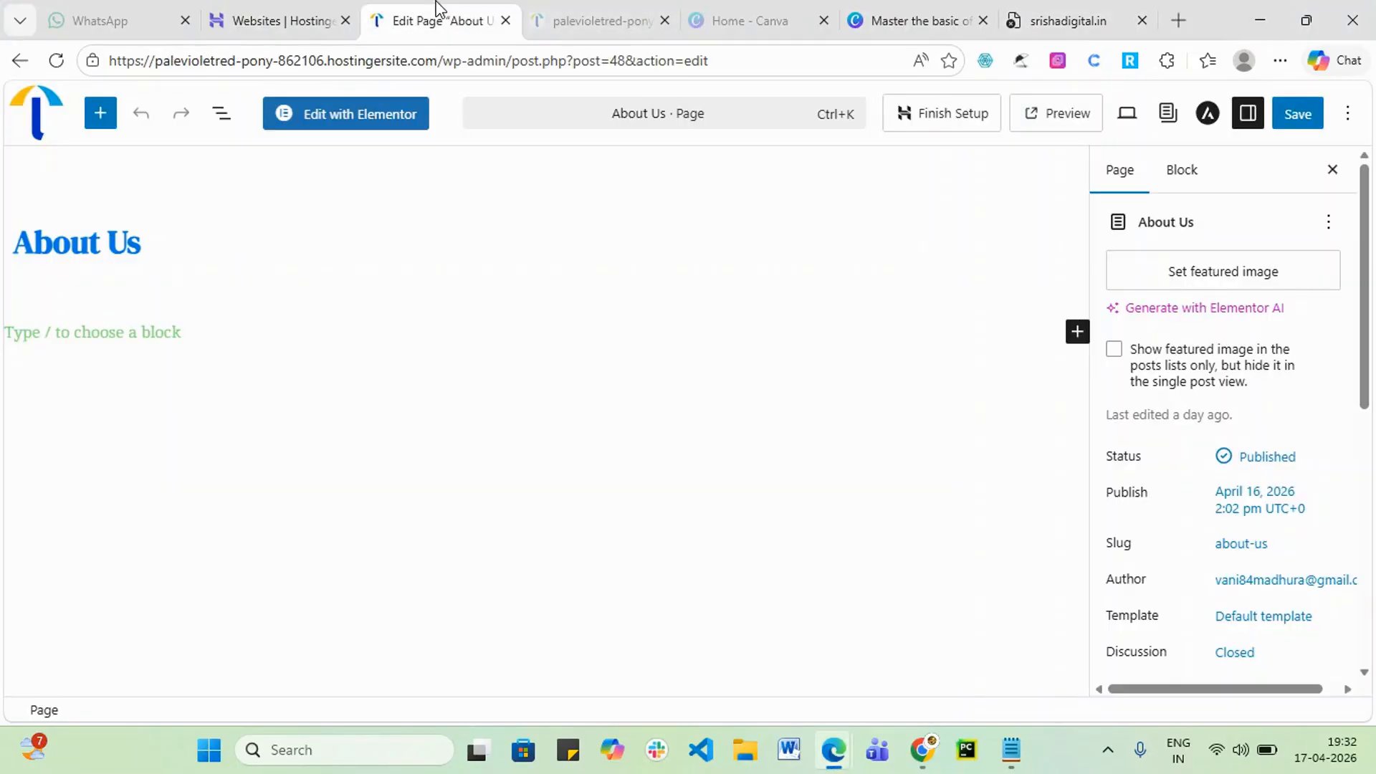
left_click(396, 118)
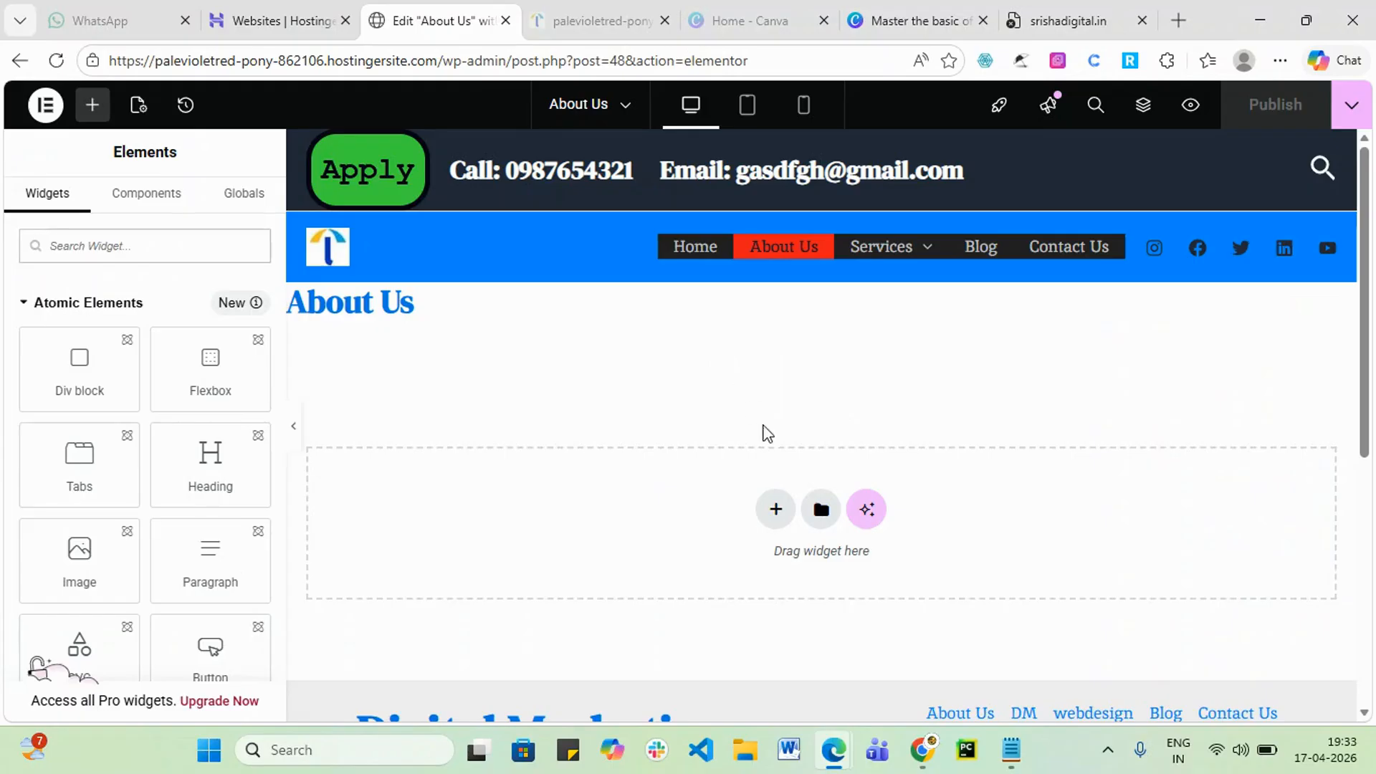
- Search the web for "digital marketing" in a new browser tab and look through the results
left_click(1062, 18)
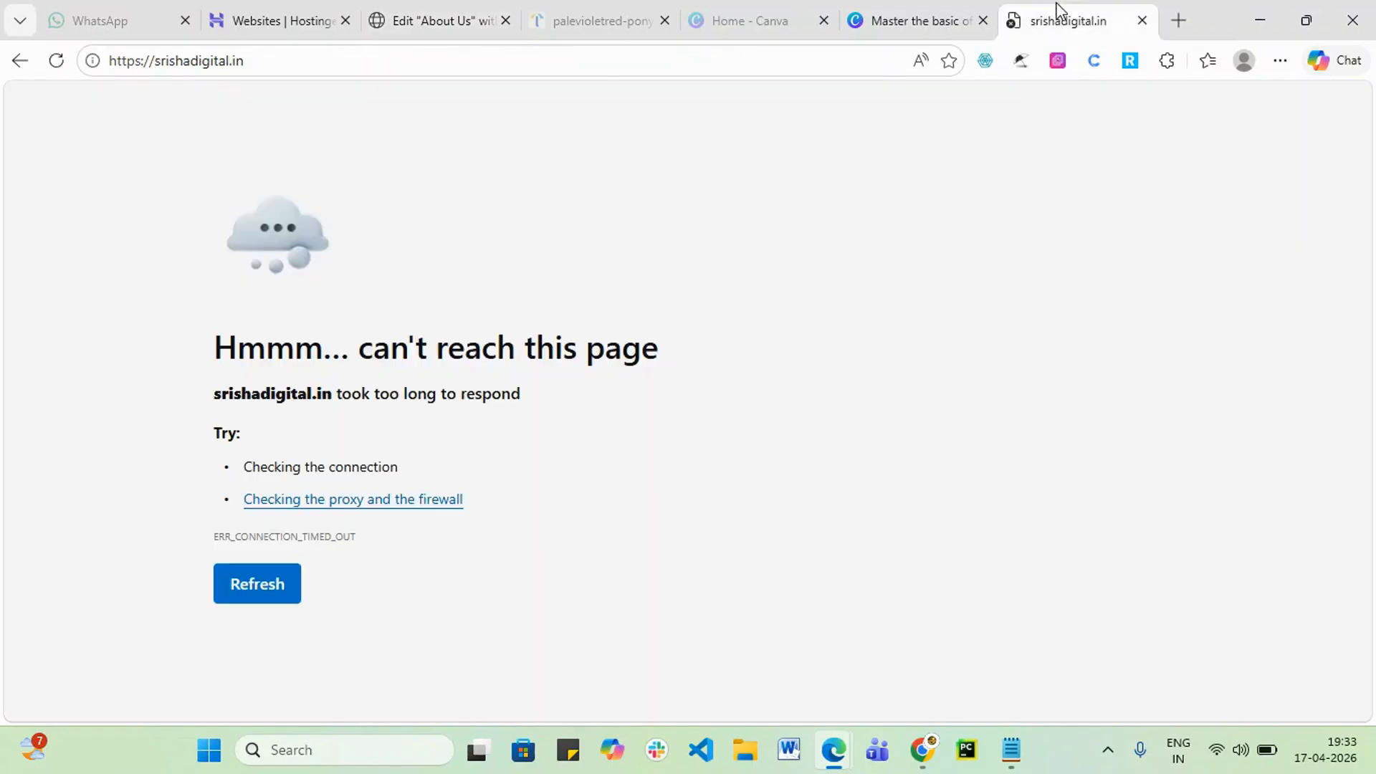
left_click(1187, 20)
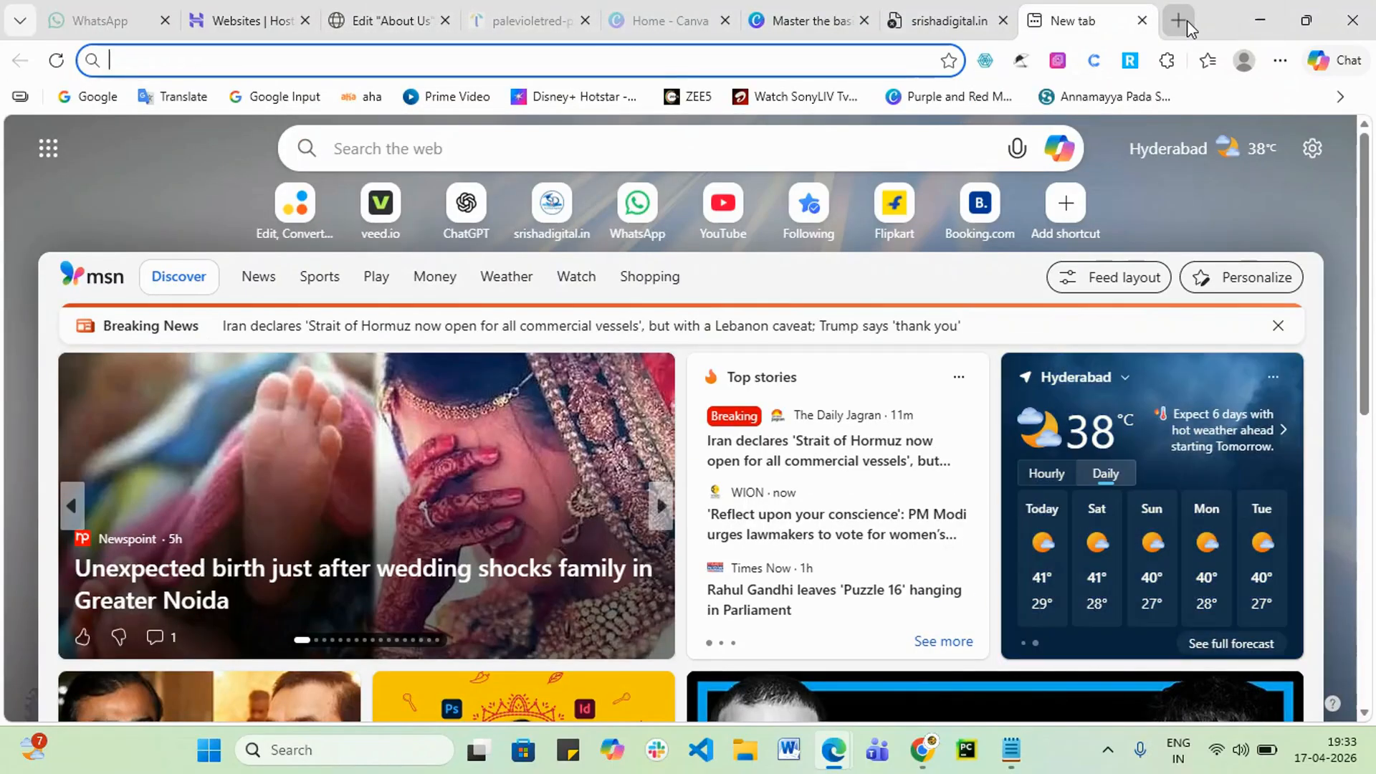
type("digit")
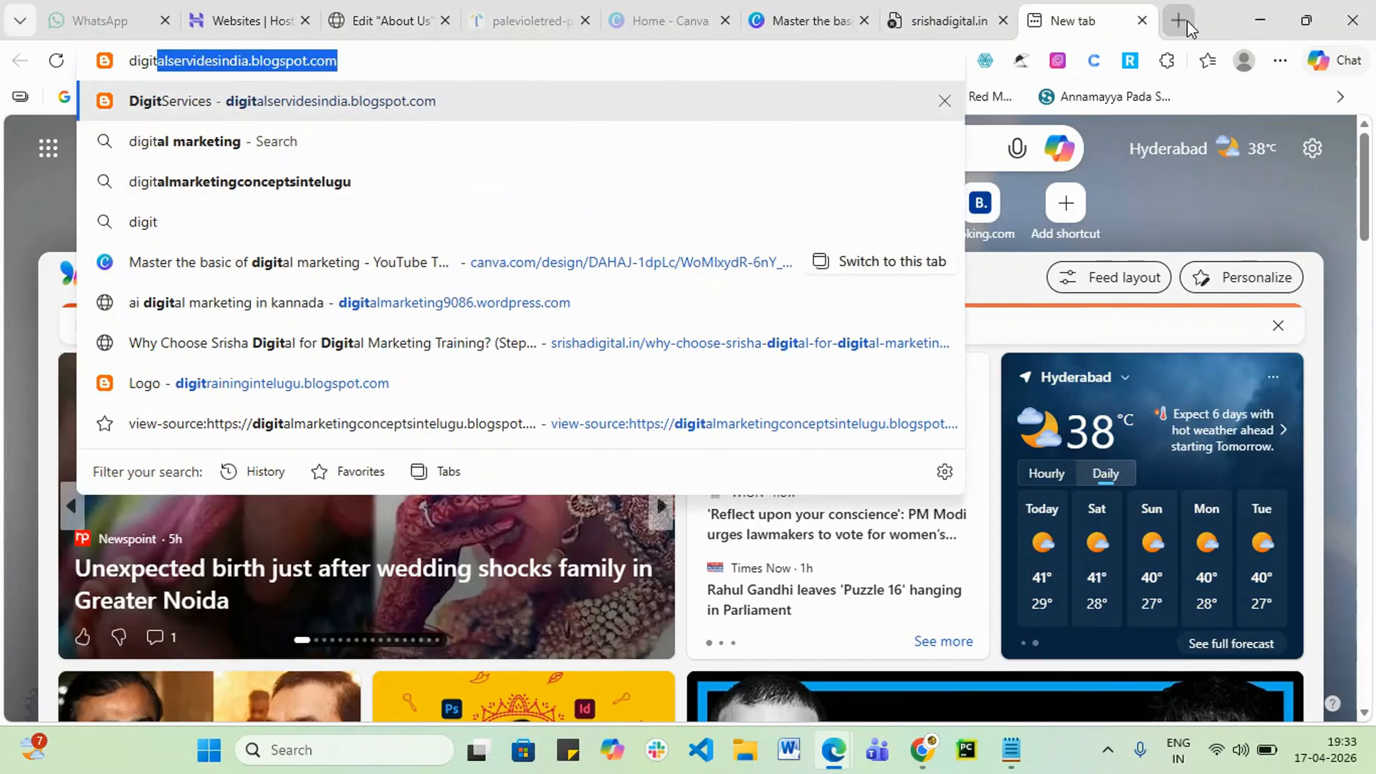
type("al marketing")
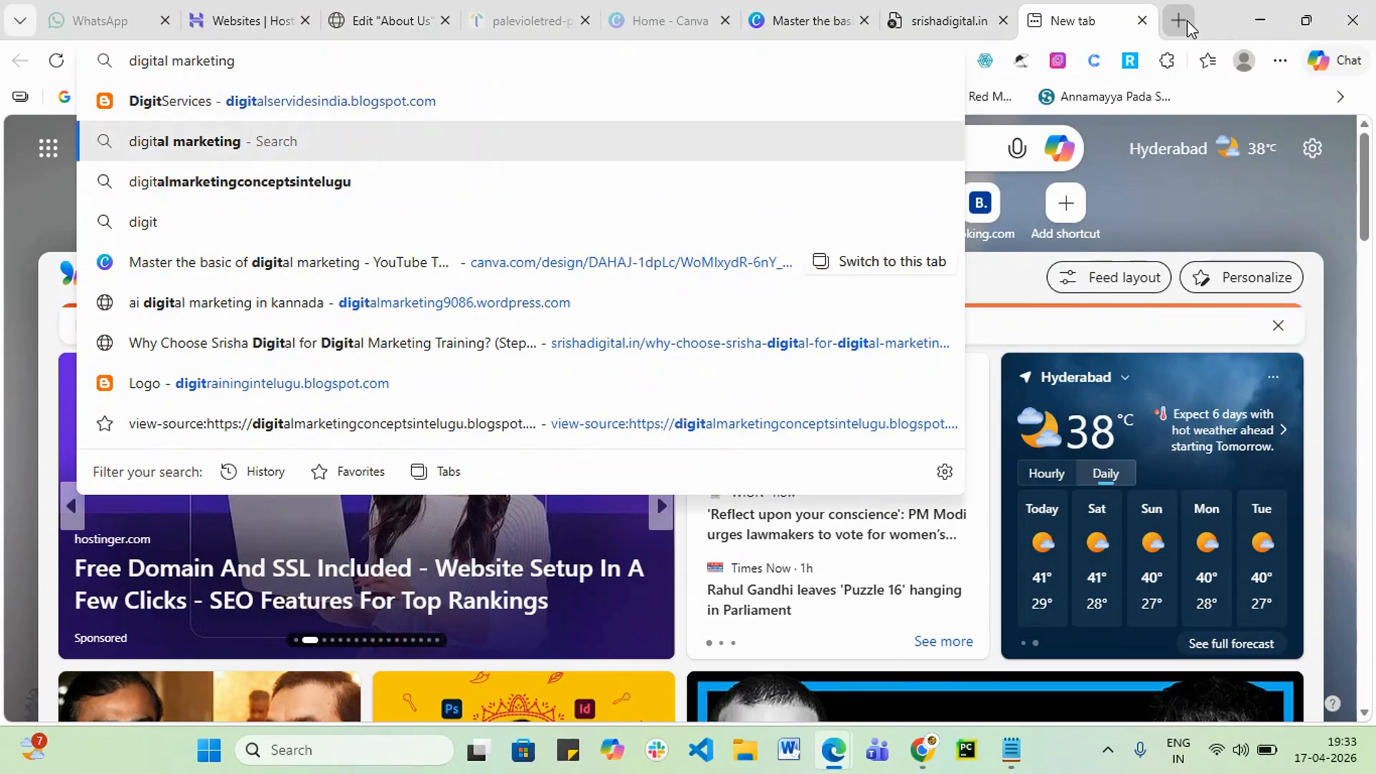
key("Return")
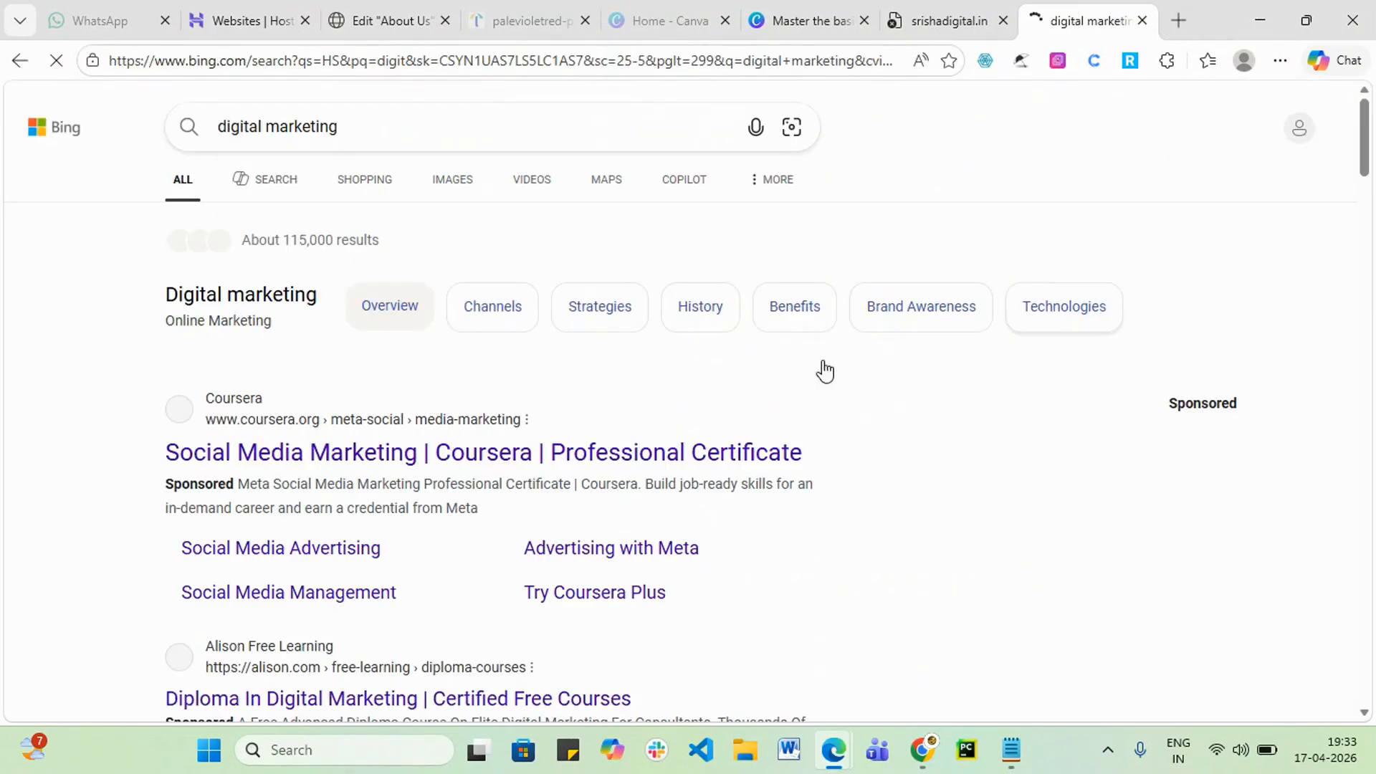
scroll(487, 487, "down", 4)
scroll(430, 544, "down", 10)
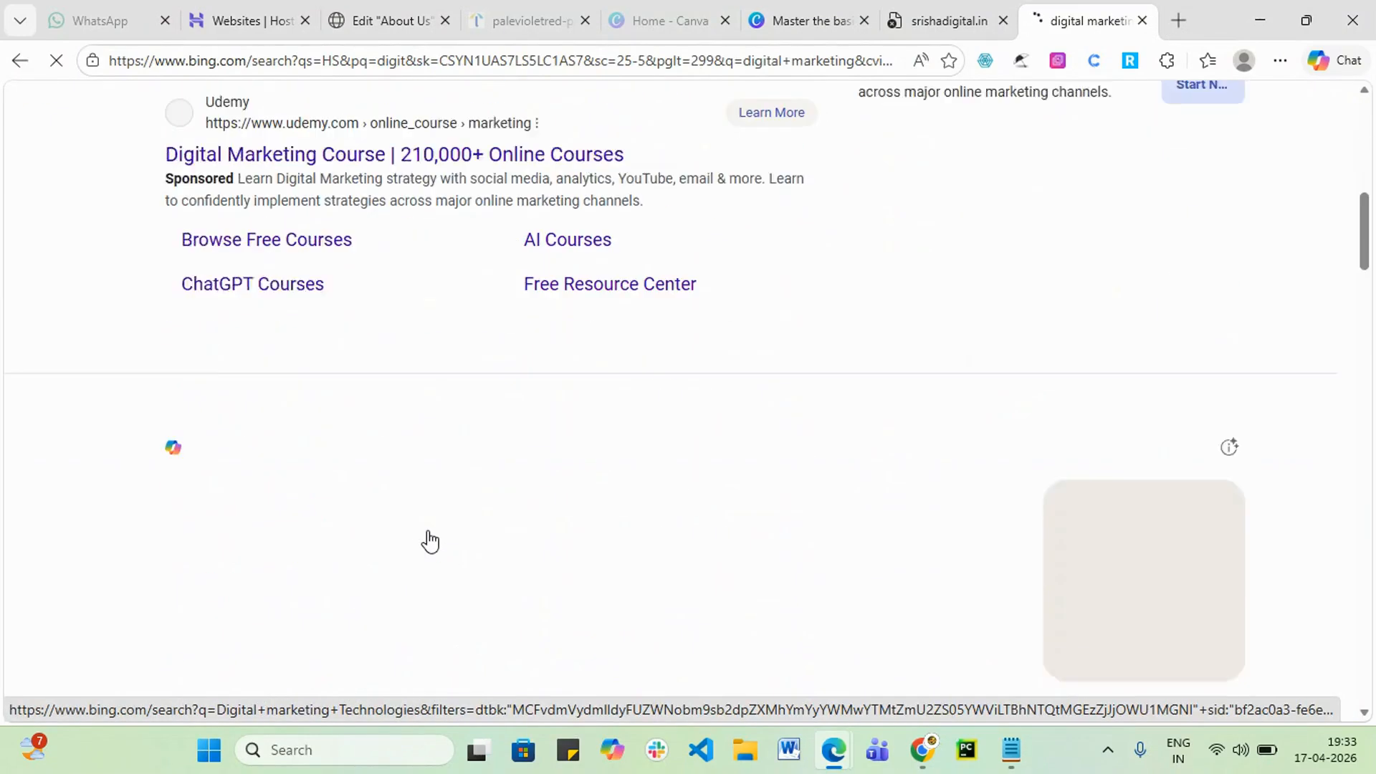
scroll(433, 538, "down", 3)
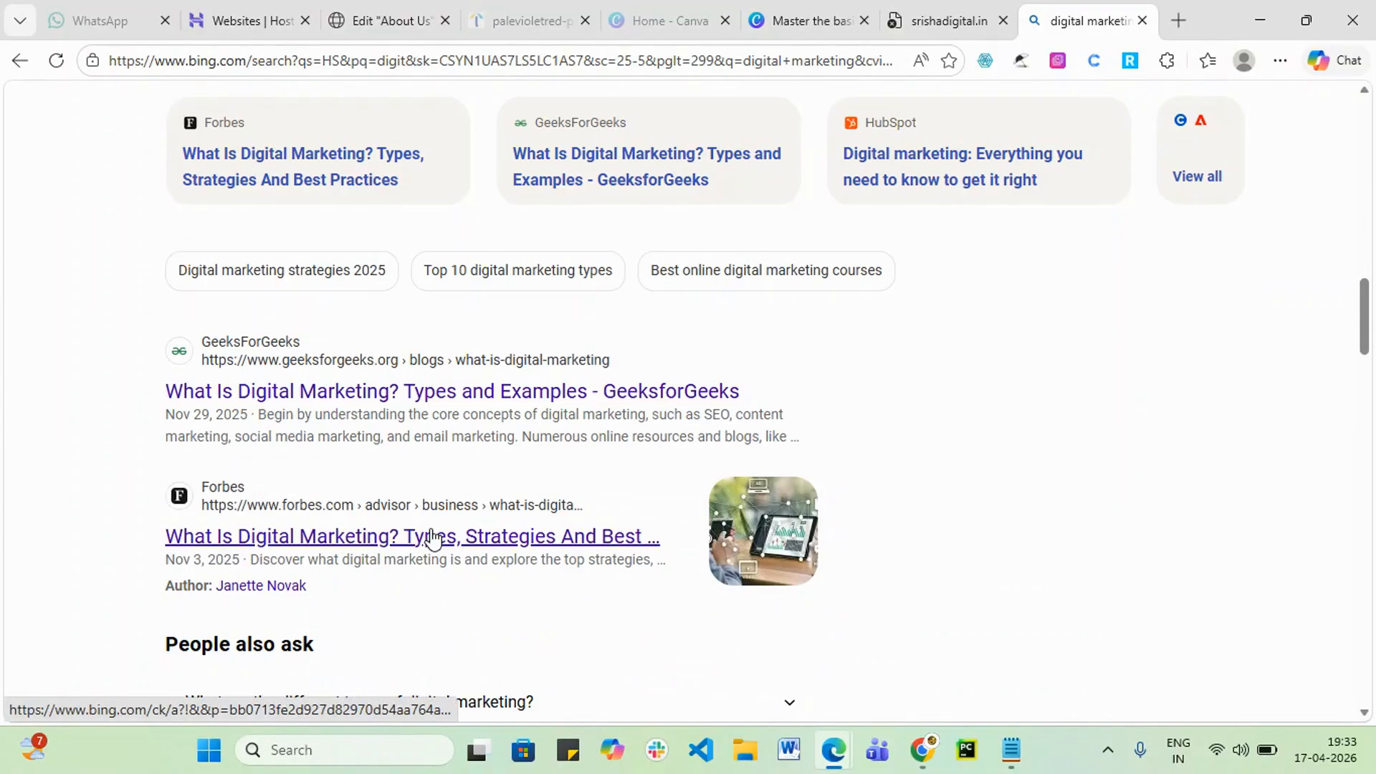
scroll(433, 538, "down", 5)
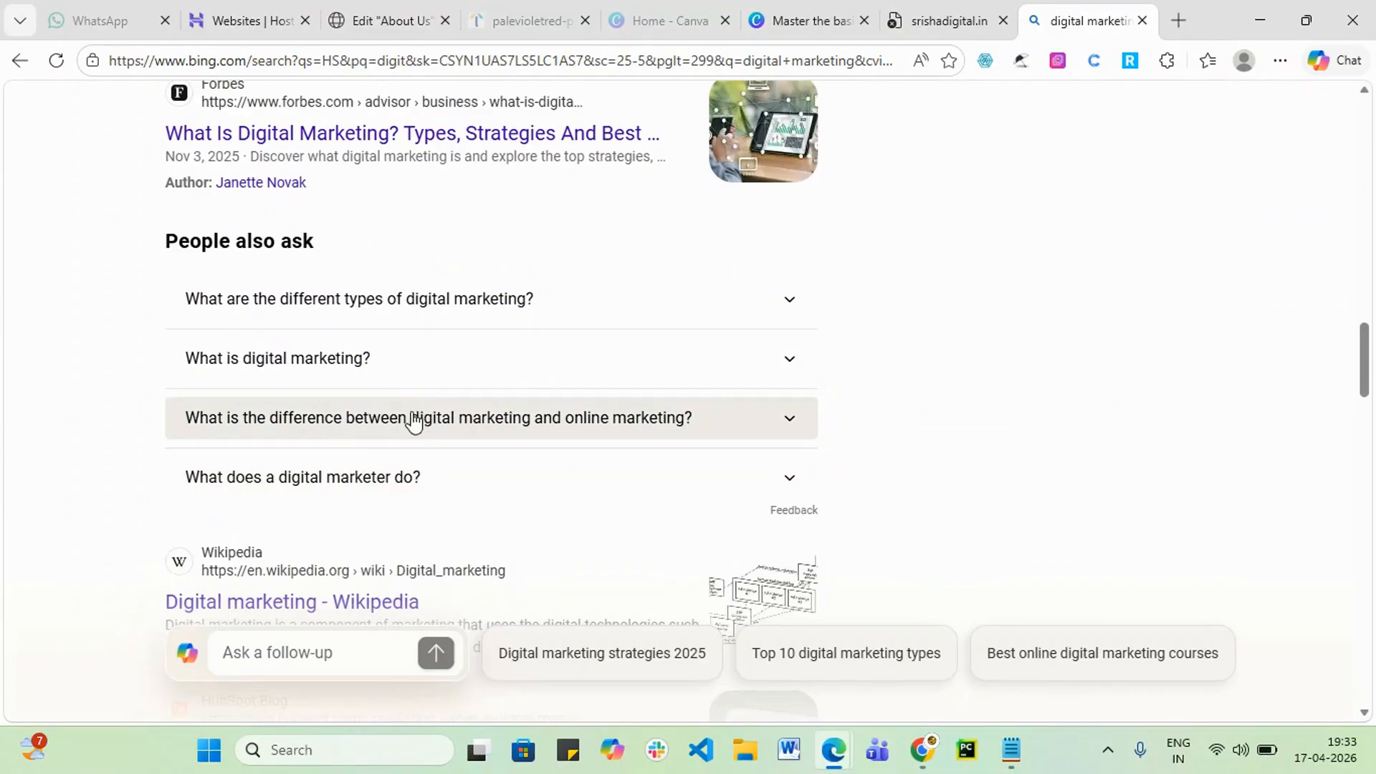
scroll(405, 495, "down", 7)
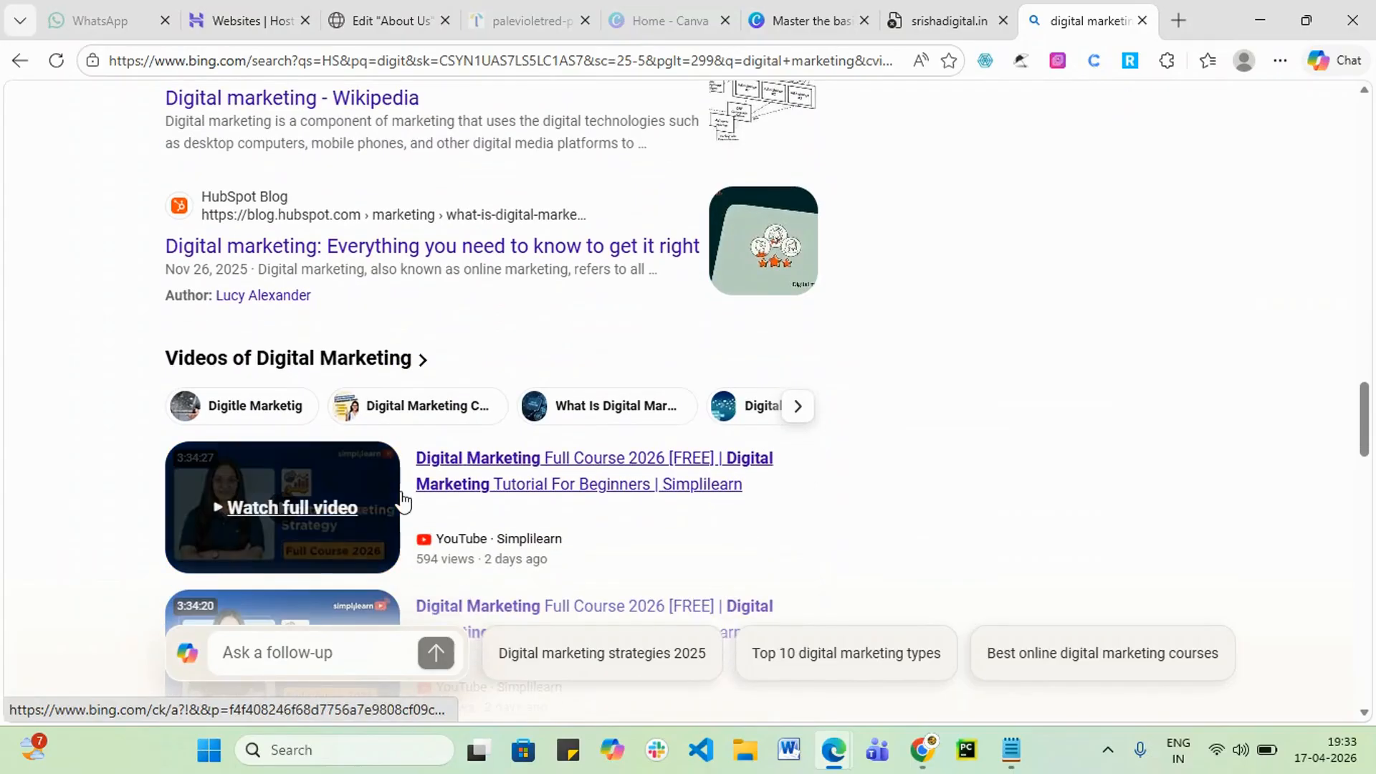
scroll(401, 500, "down", 6)
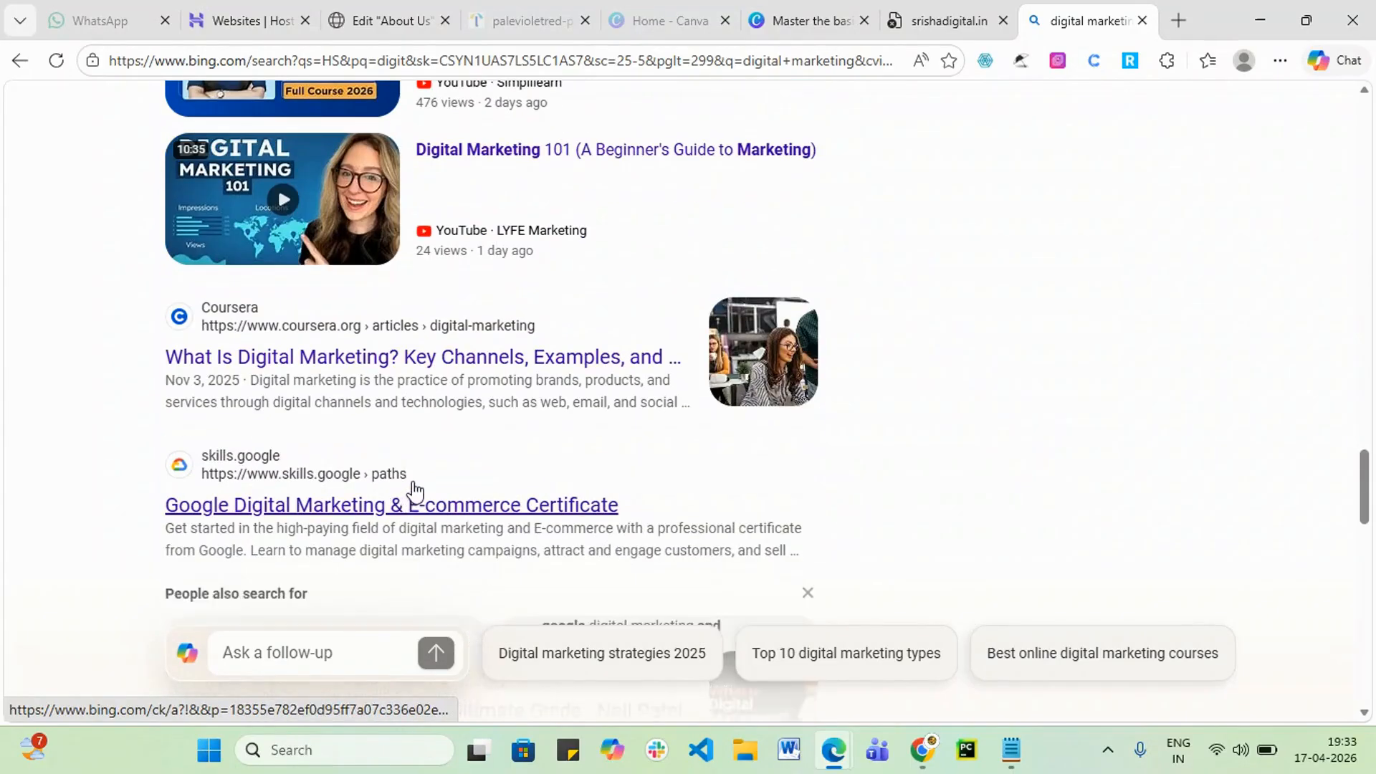
scroll(413, 491, "down", 1)
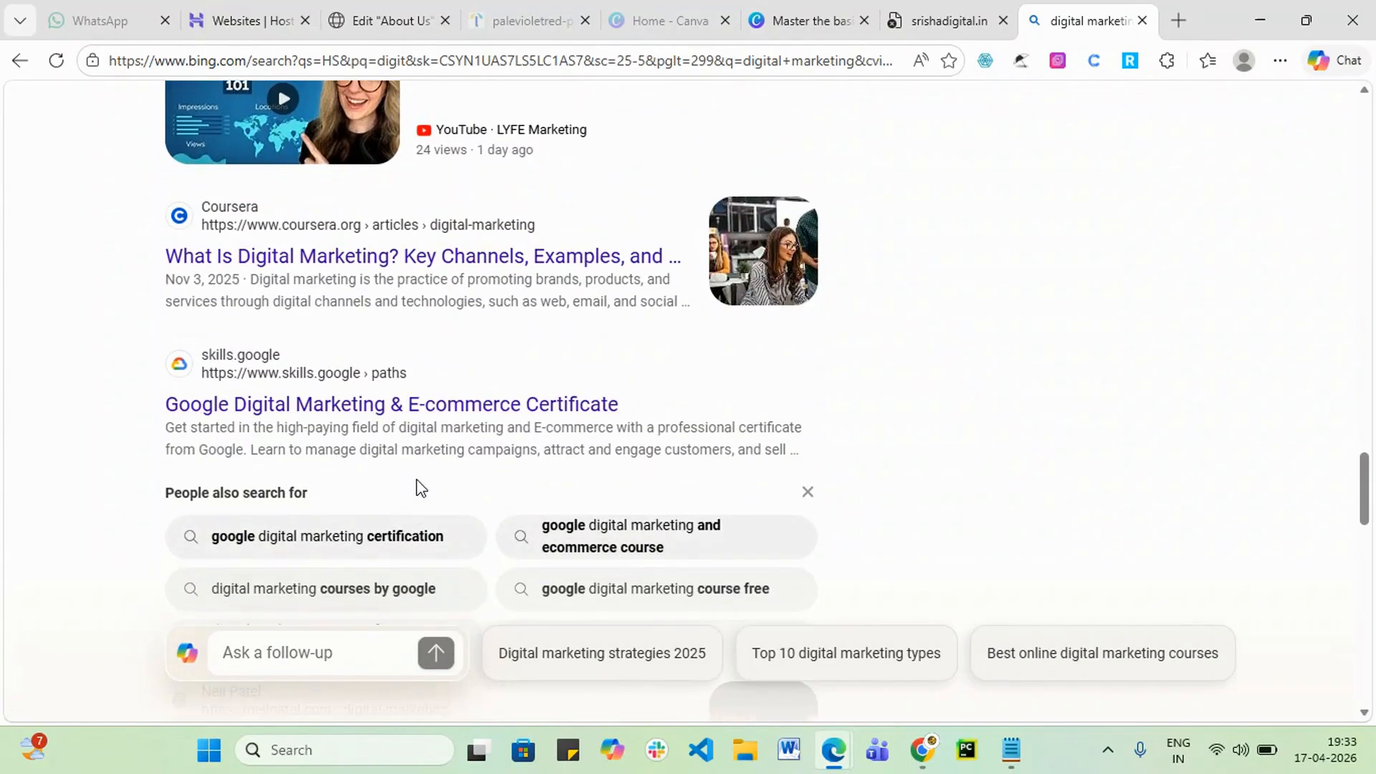
- View the Google Digital Marketing & E-commerce Certificate page, close it and the srishadigital.in tab, and return to the About Us editor
left_click(355, 406)
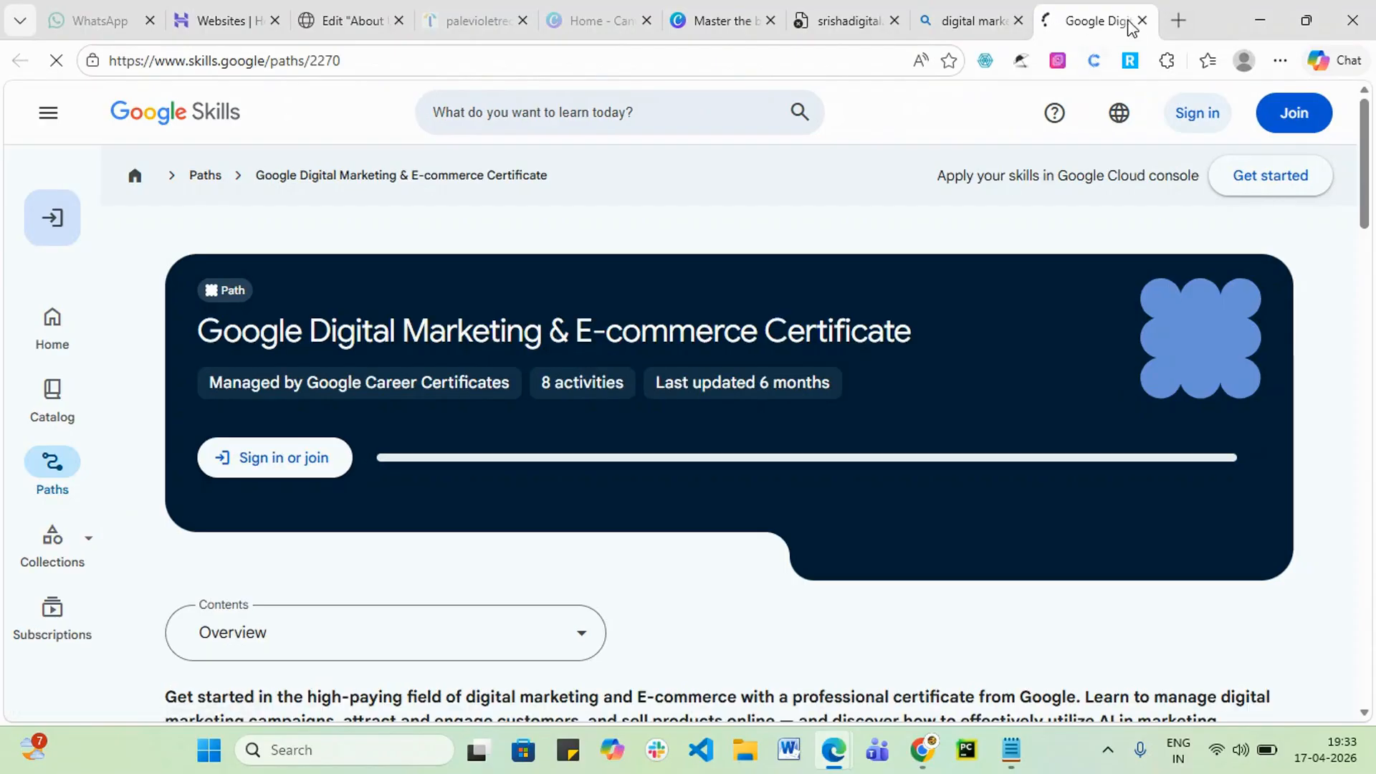
left_click(1142, 20)
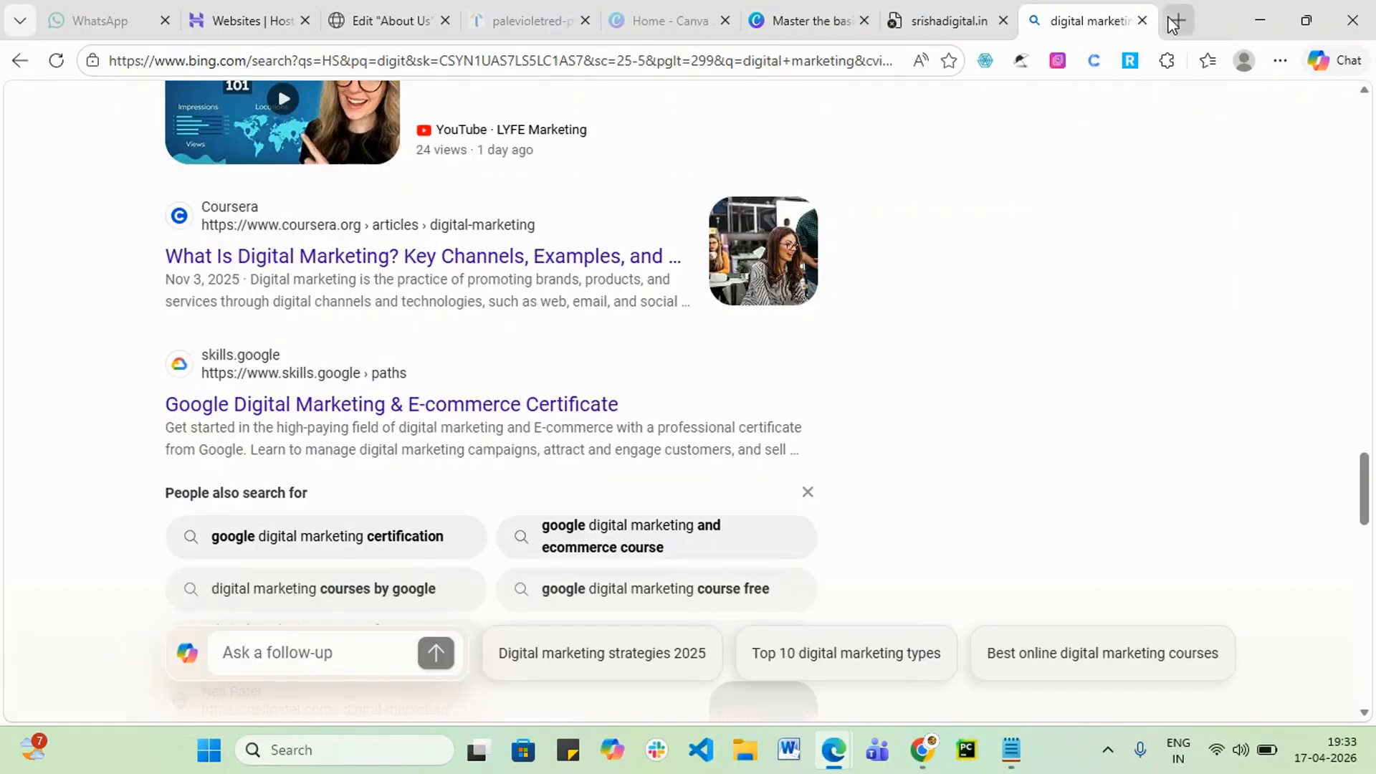
left_click(1003, 20)
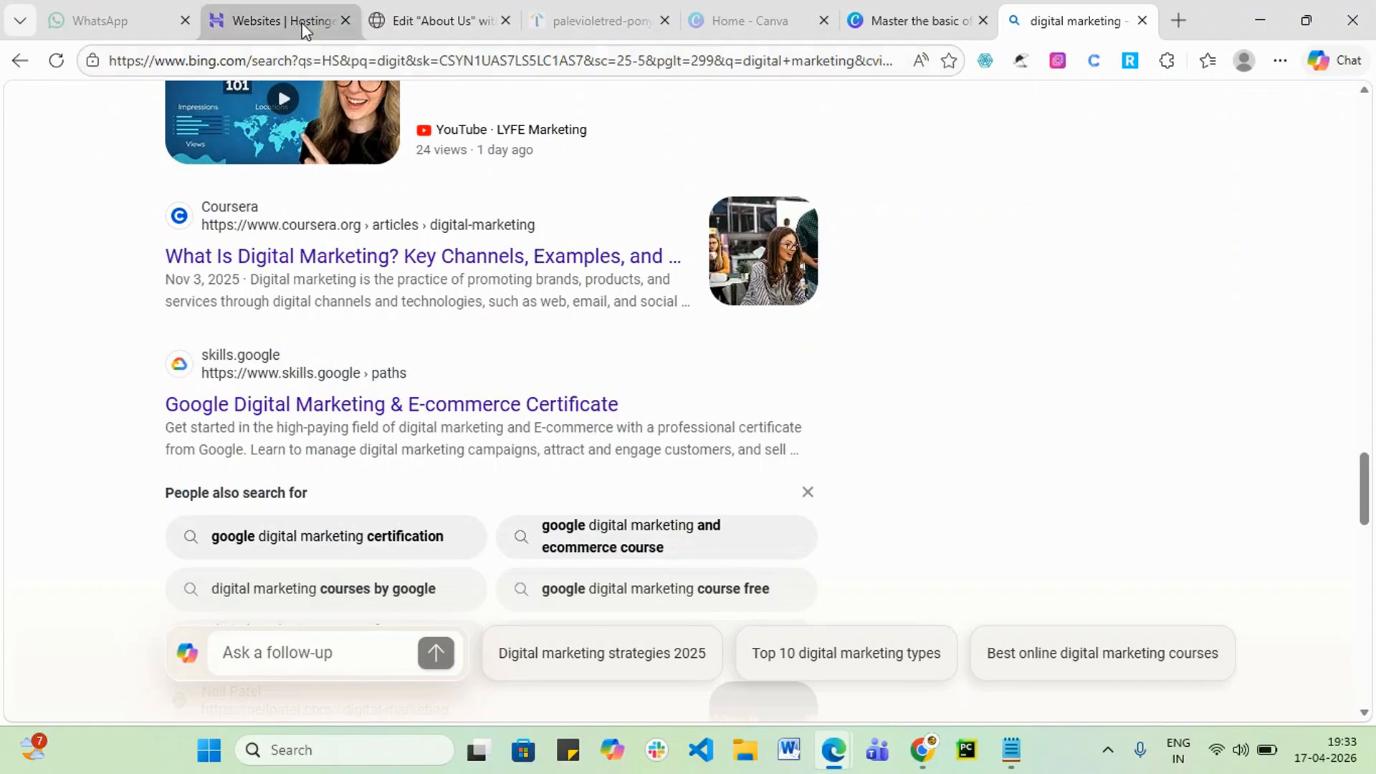
left_click(305, 34)
left_click(437, 20)
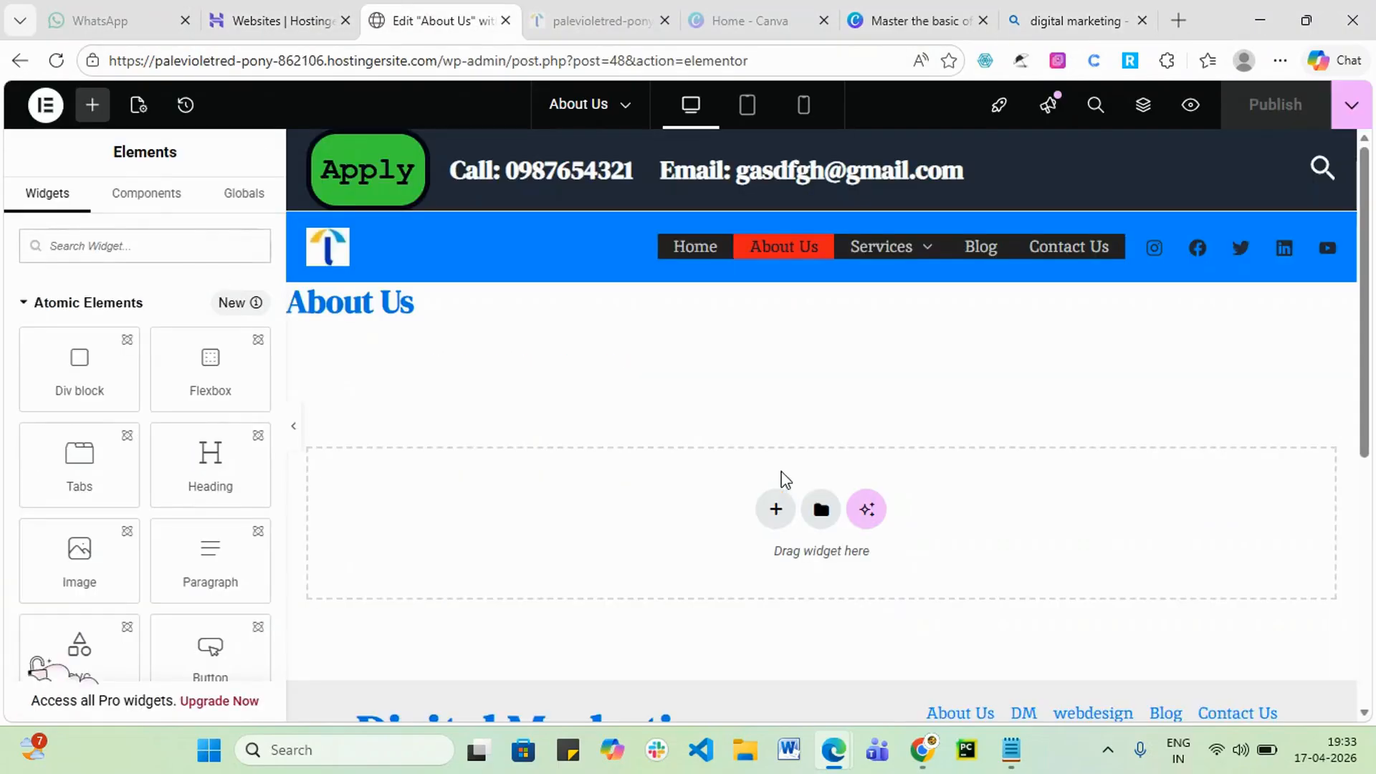
- Add a single-column flexbox container with downward direction to the About Us page
left_click(774, 510)
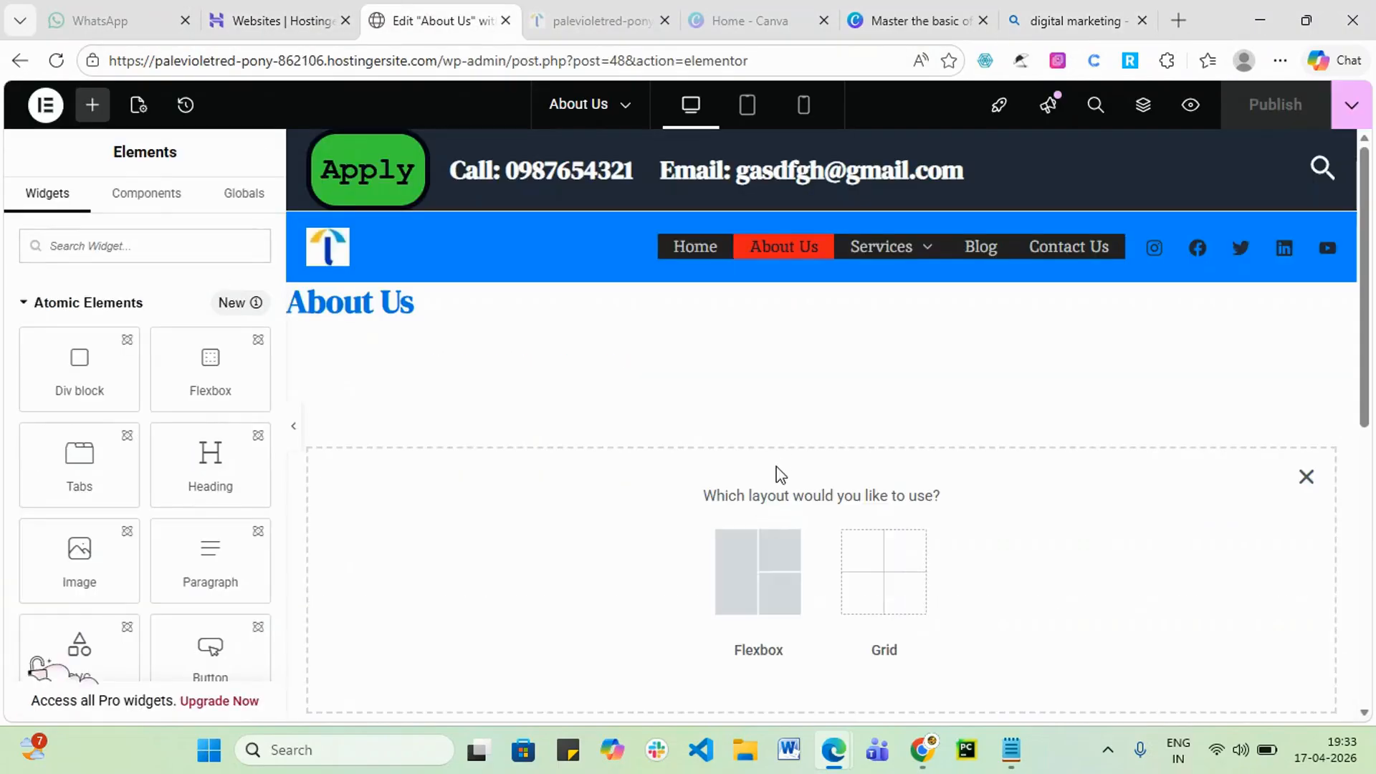
left_click(732, 584)
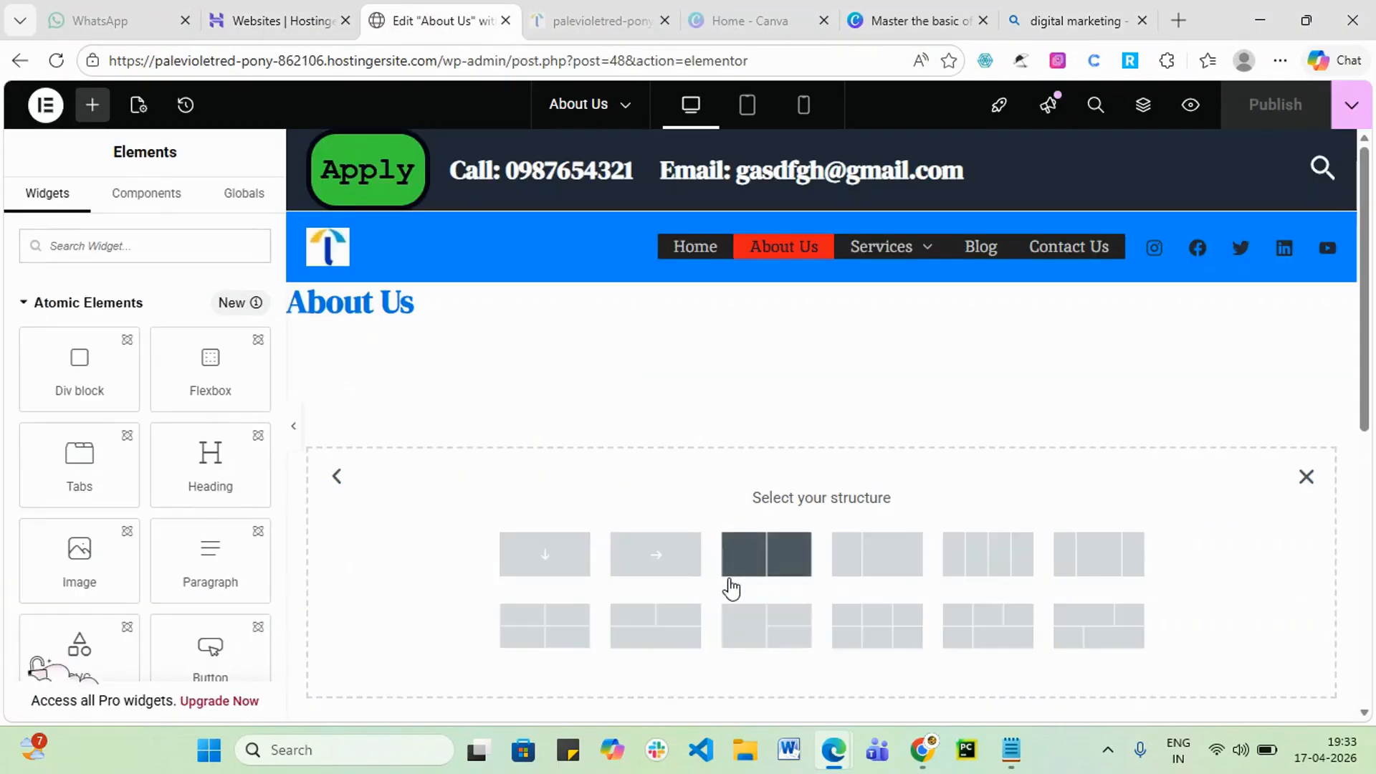
left_click(546, 566)
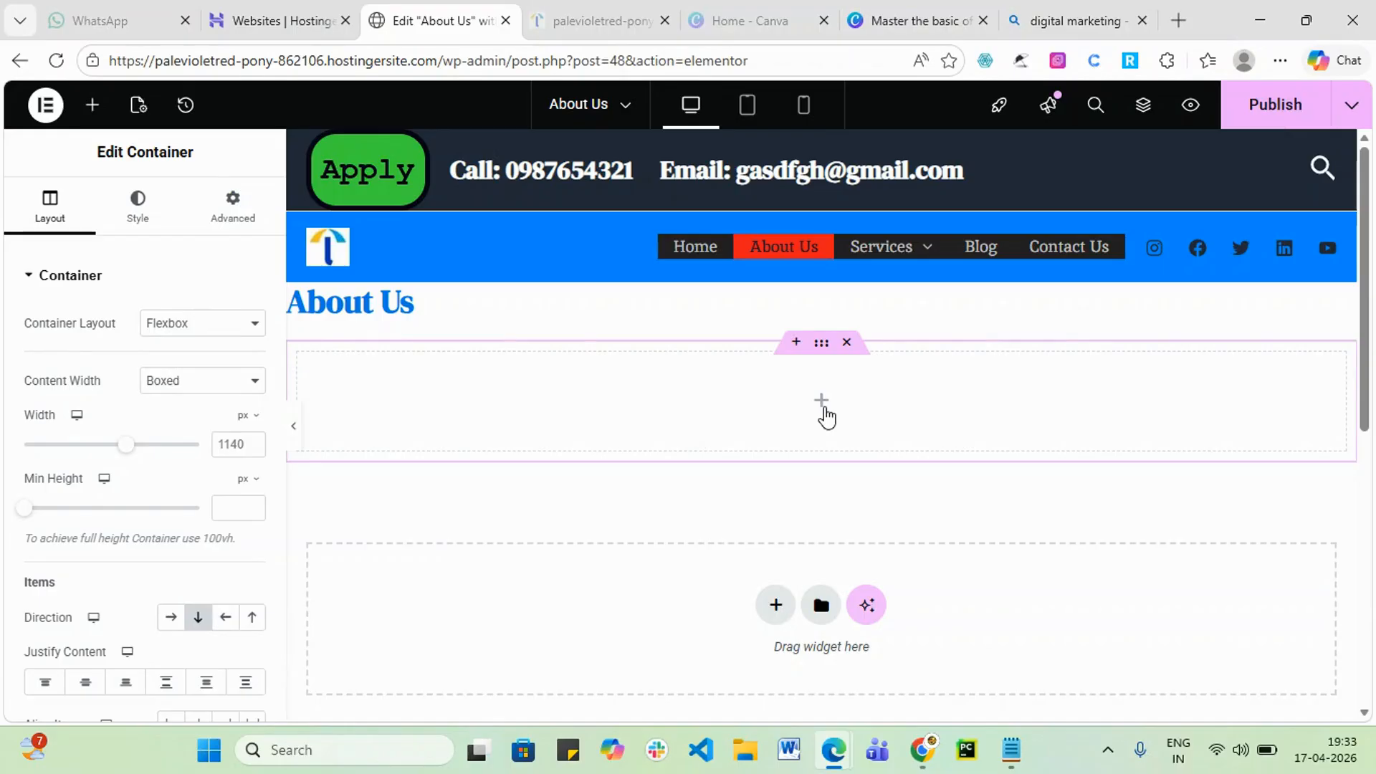
- Insert a Flexbox element inside the new container and show its general settings
left_click(824, 407)
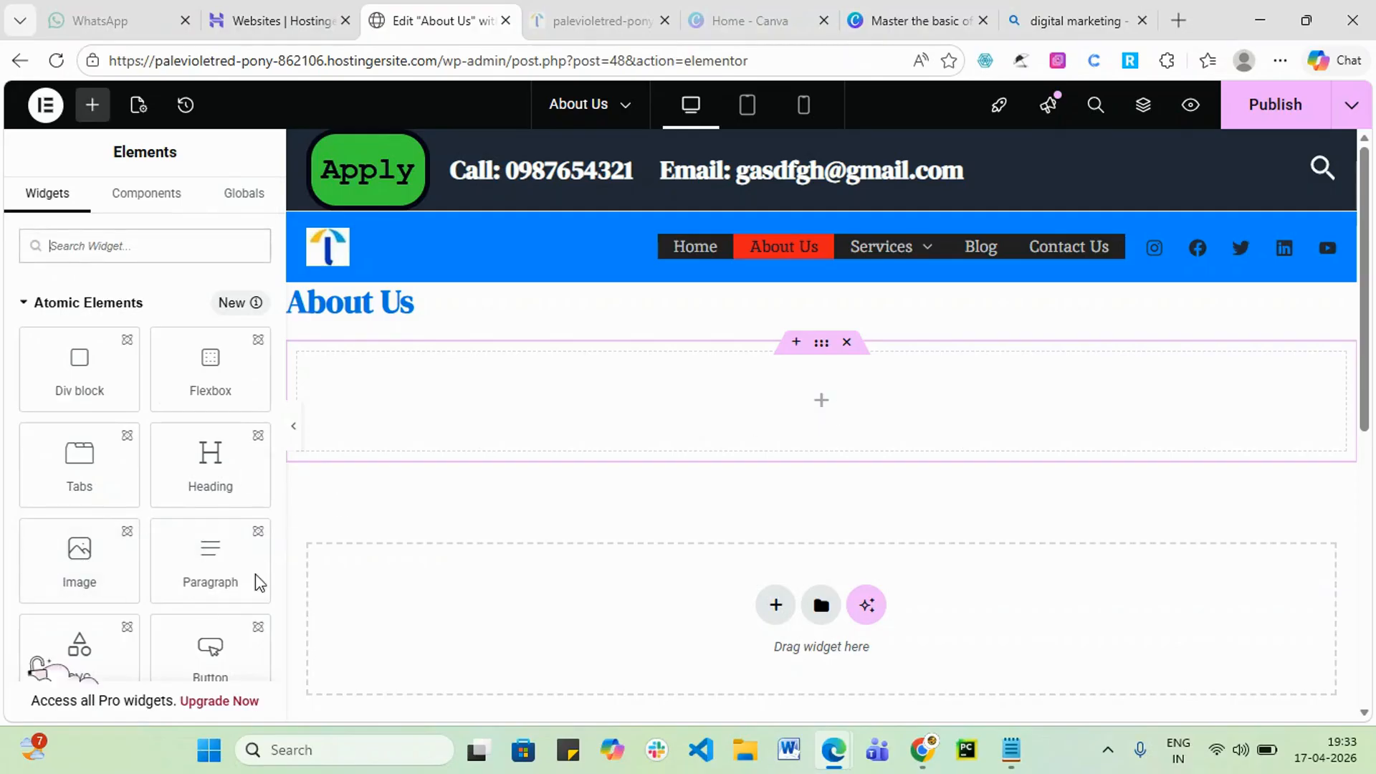
scroll(215, 631, "down", 2)
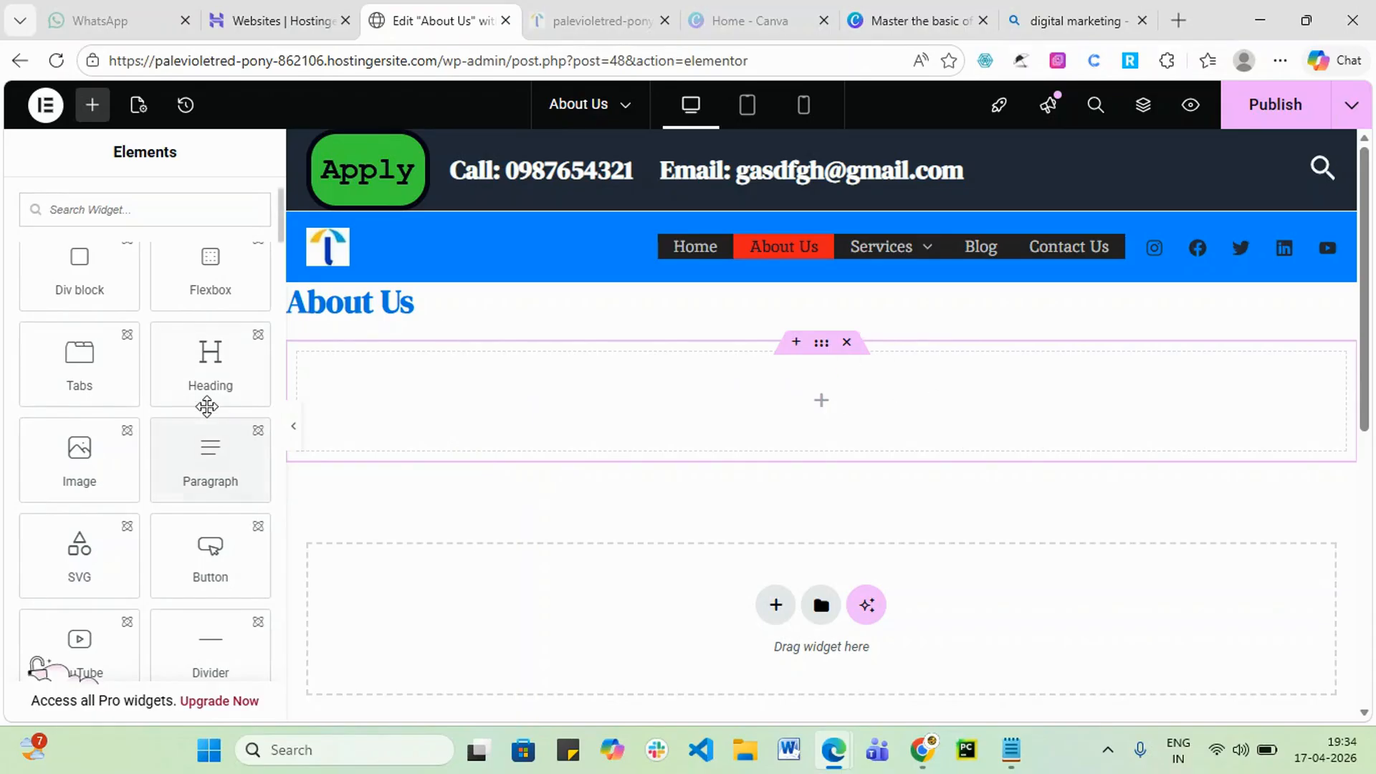
left_click(212, 283)
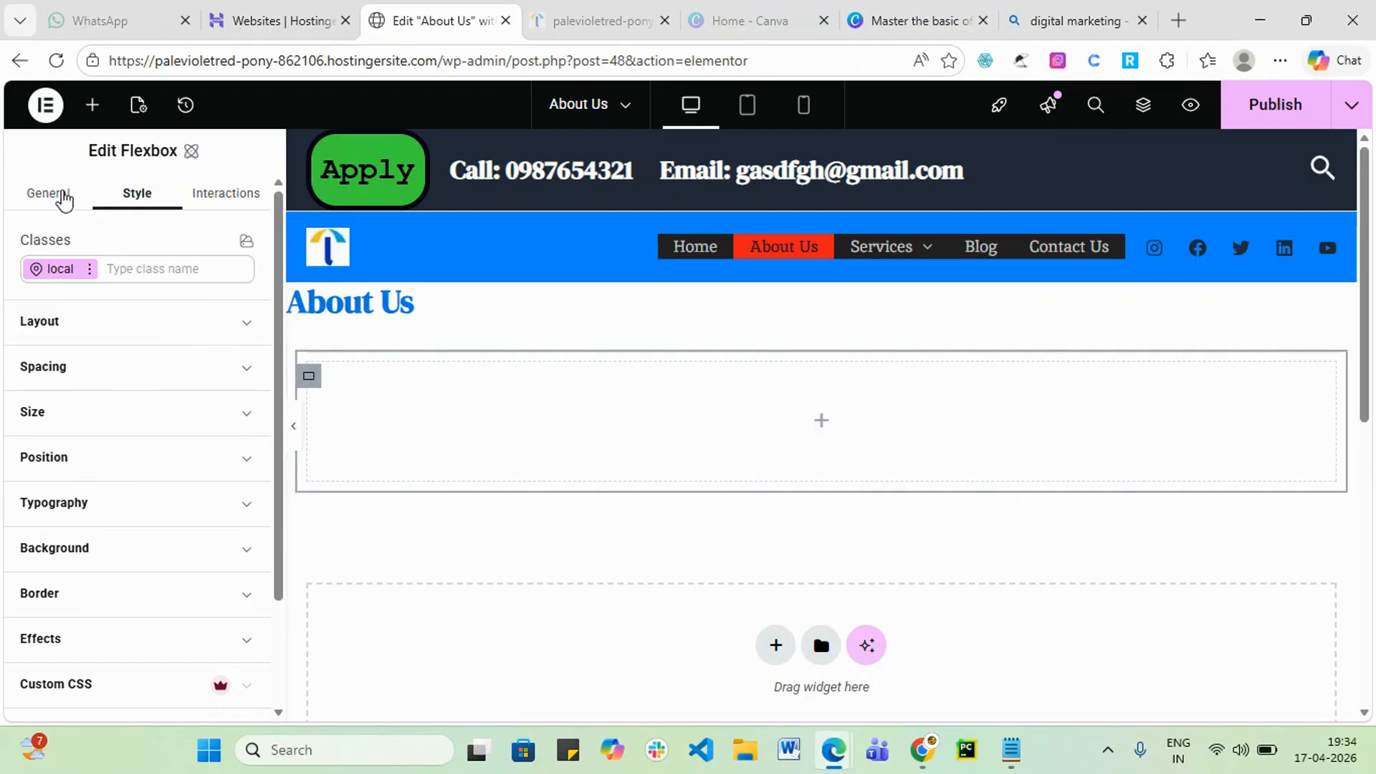
left_click(63, 200)
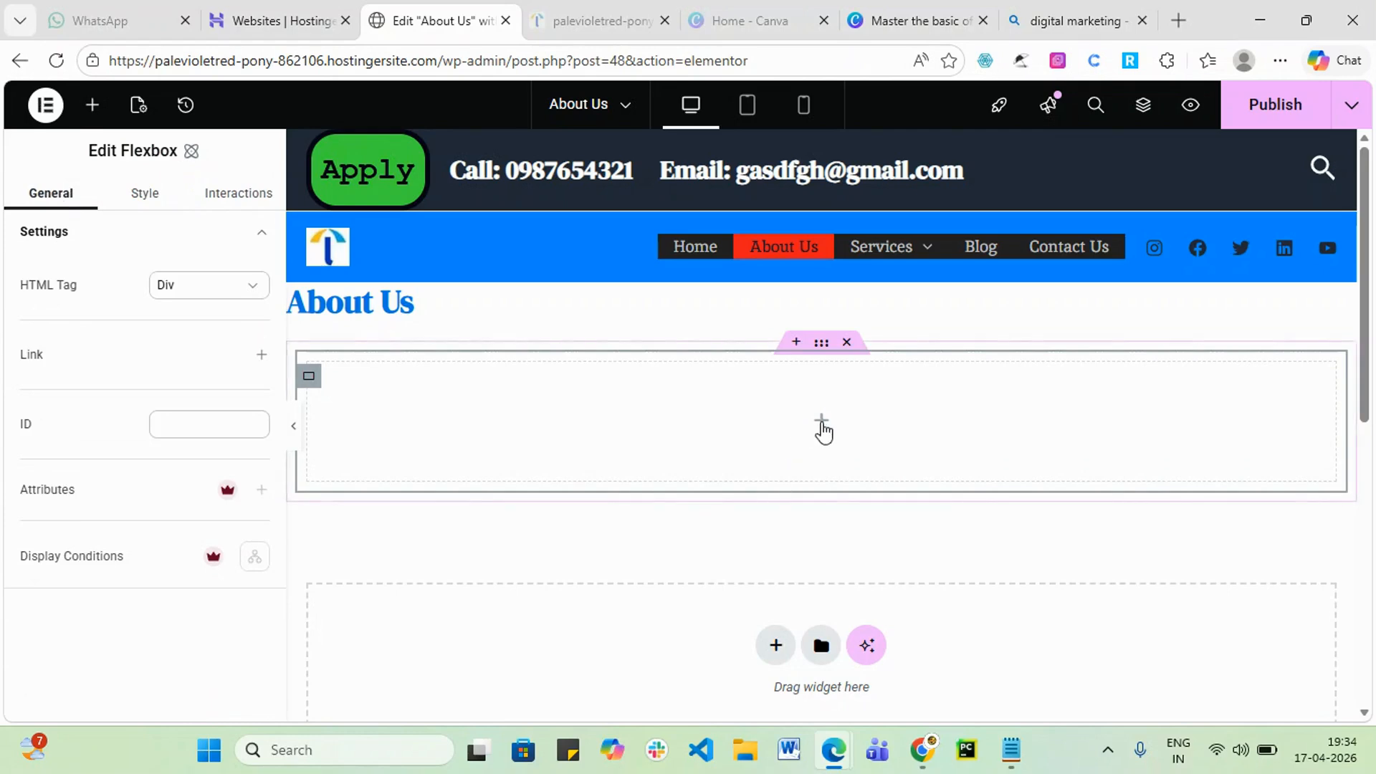
- Place a Text Editor widget inside the flexbox on the About Us page
left_click(822, 426)
scroll(144, 492, "down", 10)
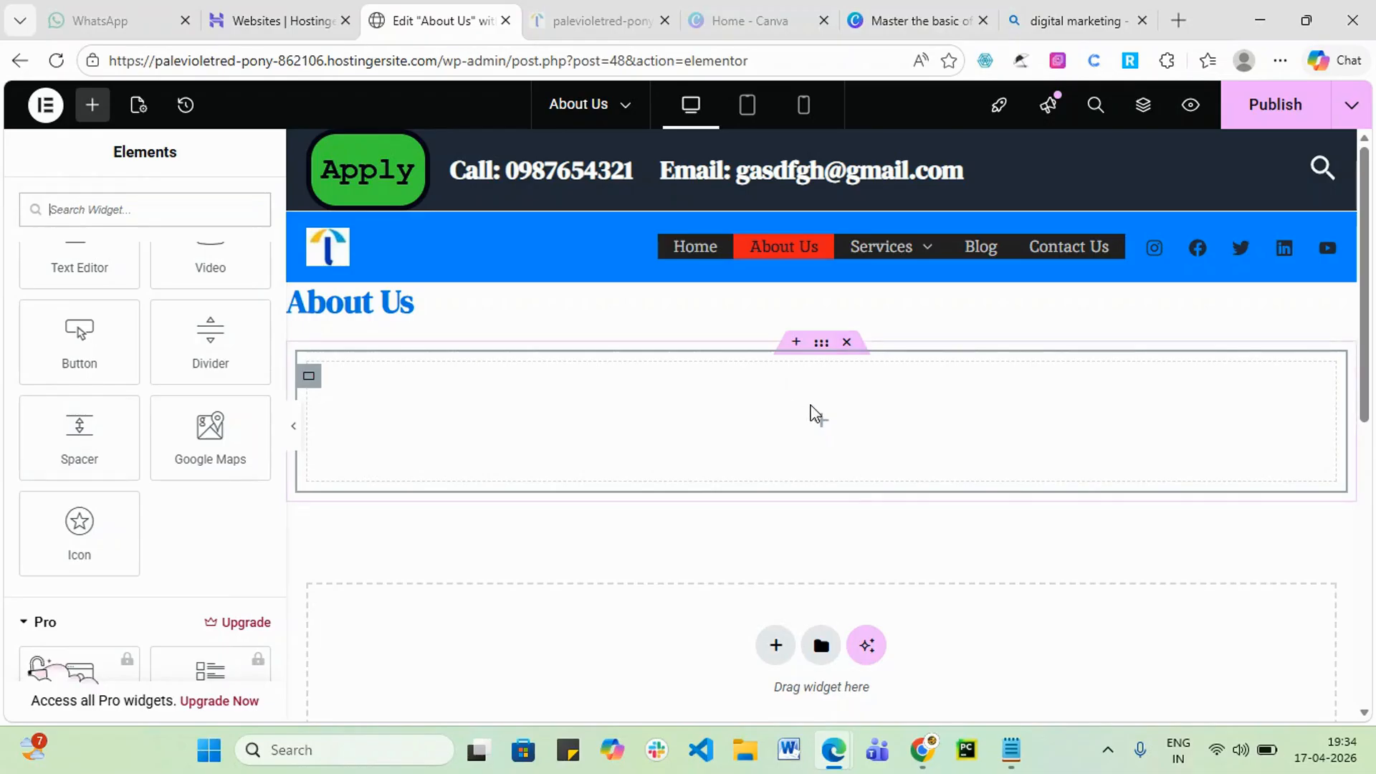
scroll(50, 403, "up", 4)
left_click_drag(80, 537, 774, 449)
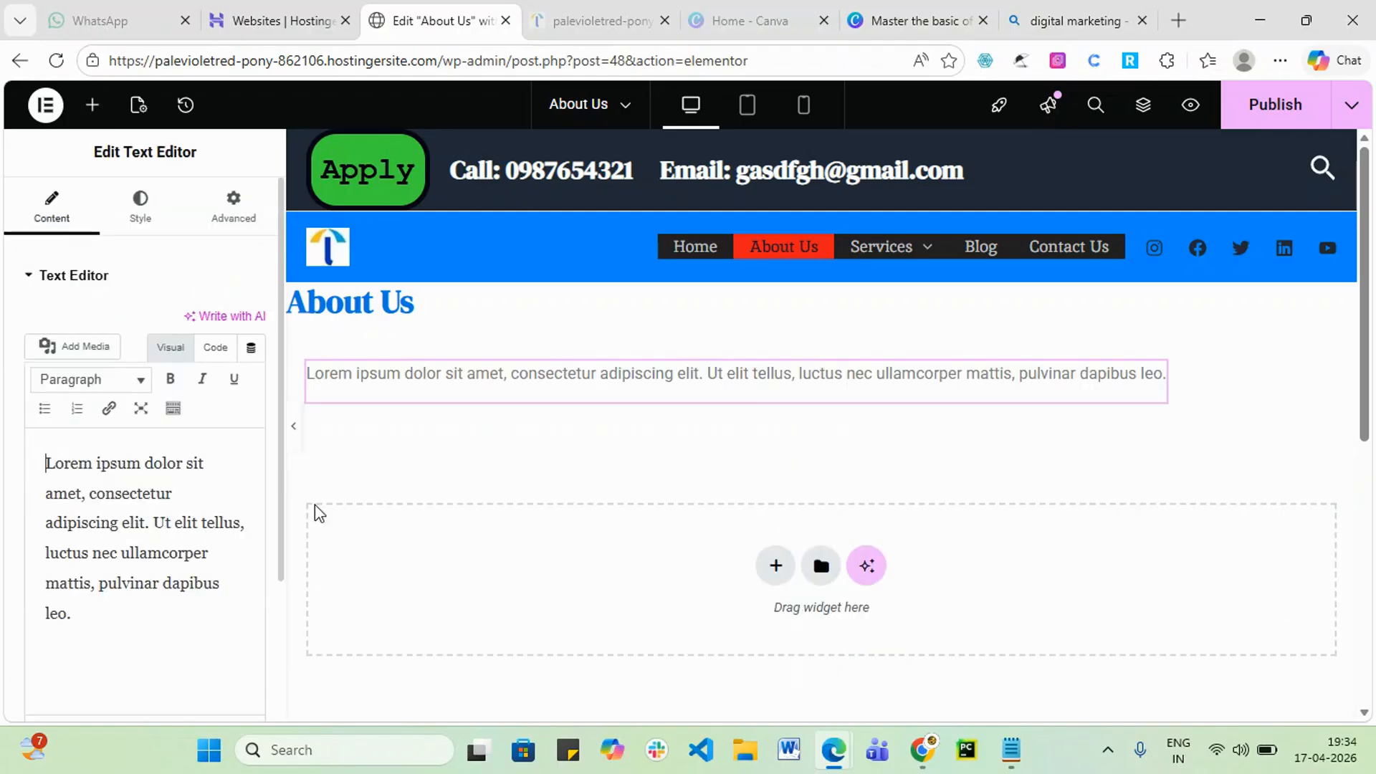
- Open ChatGPT in a new browser tab
left_click(1179, 20)
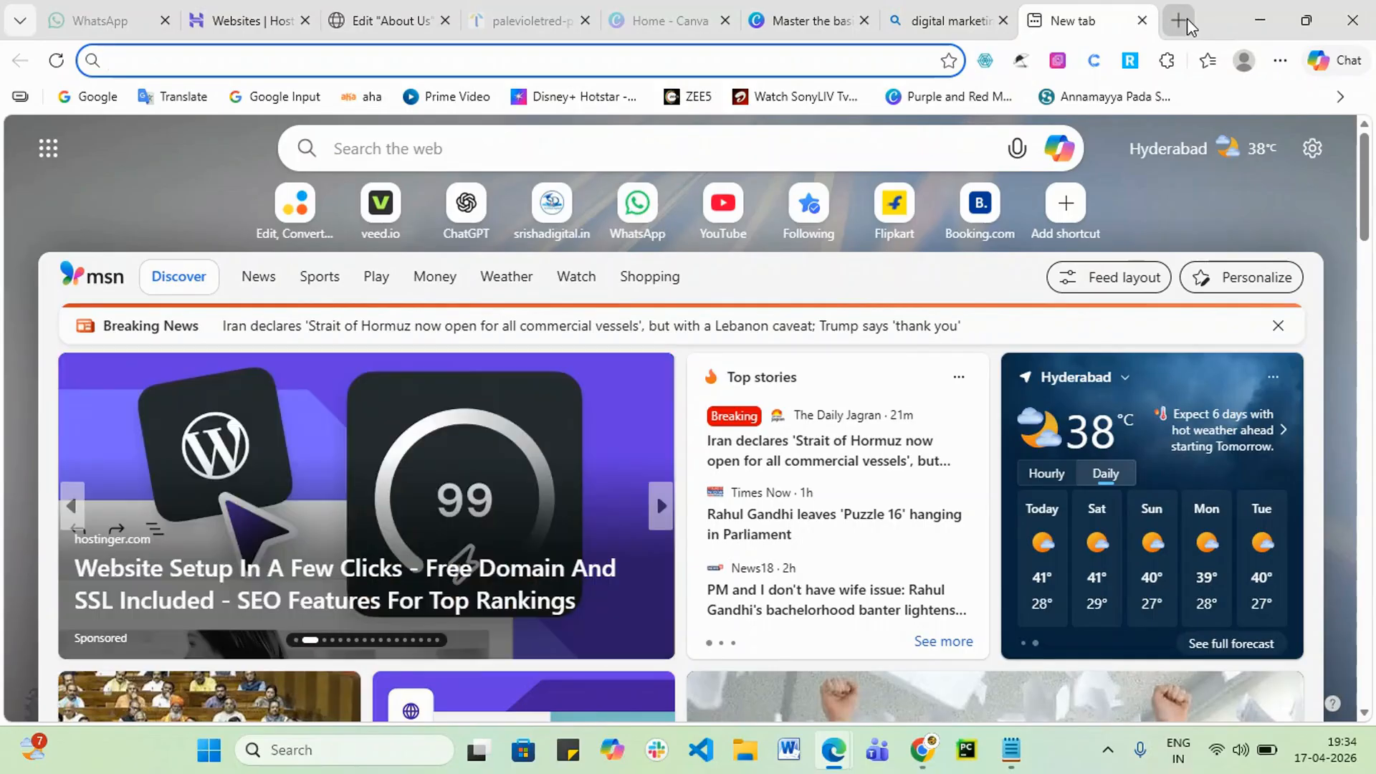
type("ch")
key("Return")
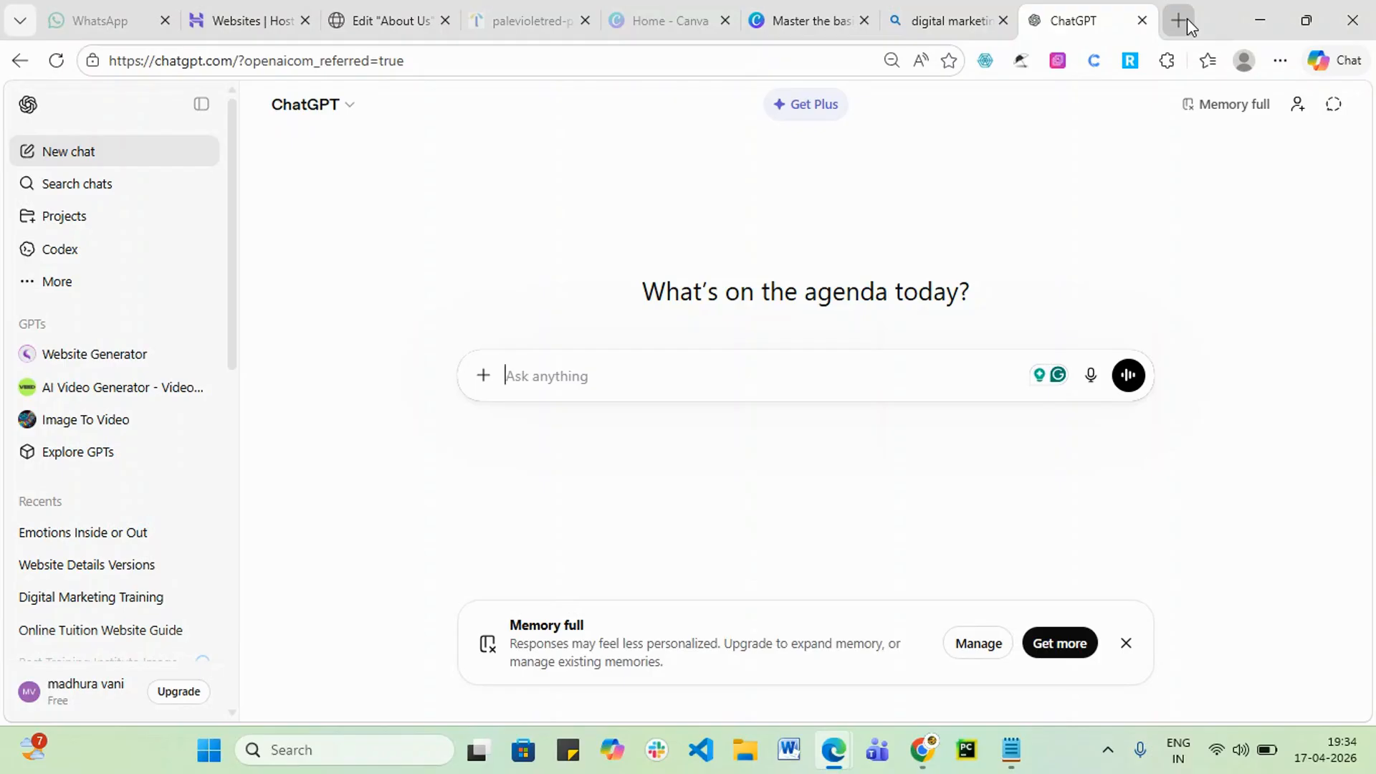
- Ask ChatGPT to "write about us page content for digital marketing online training", correcting the misspelled words before submitting
type("wr")
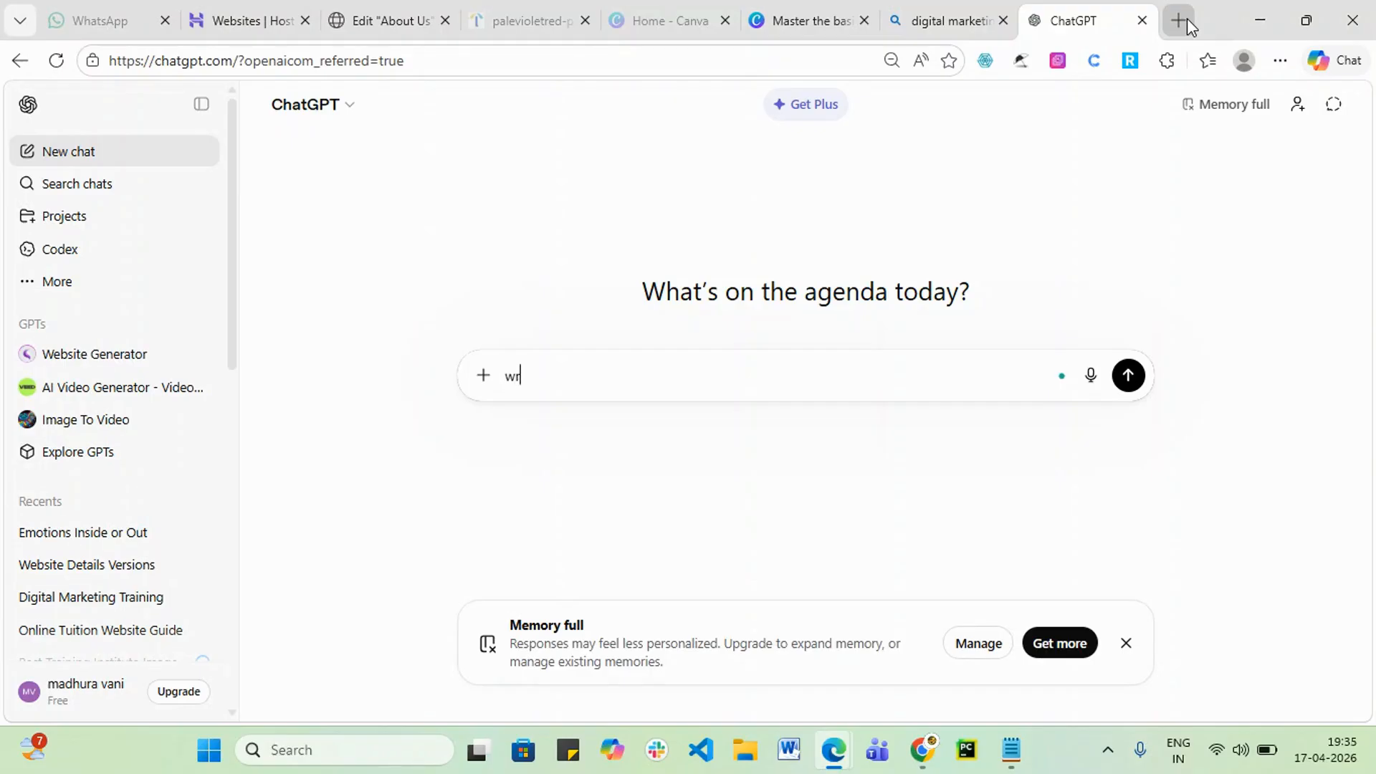
type("ite digit")
key("BackSpace")
key("BackSpace")
key("BackSpace")
key("BackSpace")
key("BackSpace")
type("about us page content do")
key("BackSpace")
key("BackSpace")
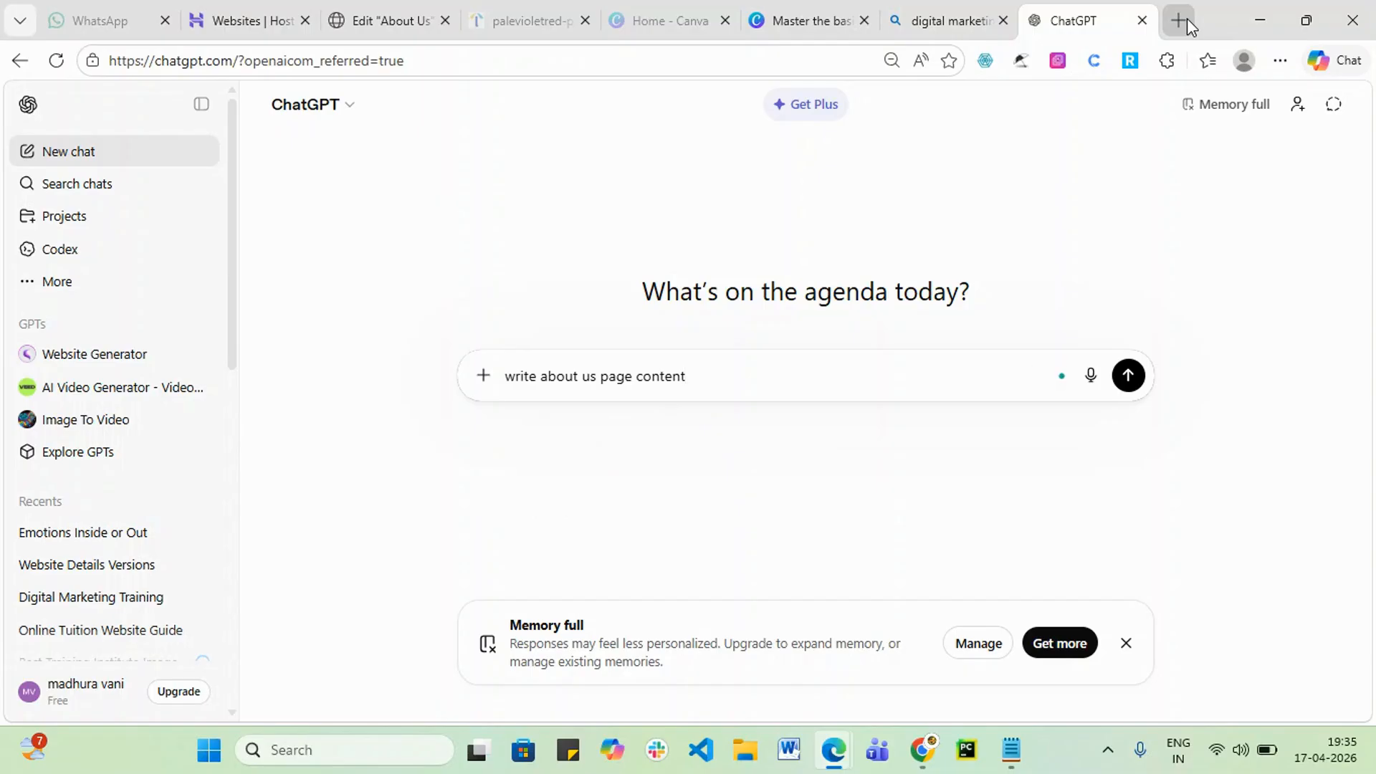
type("for digital mar")
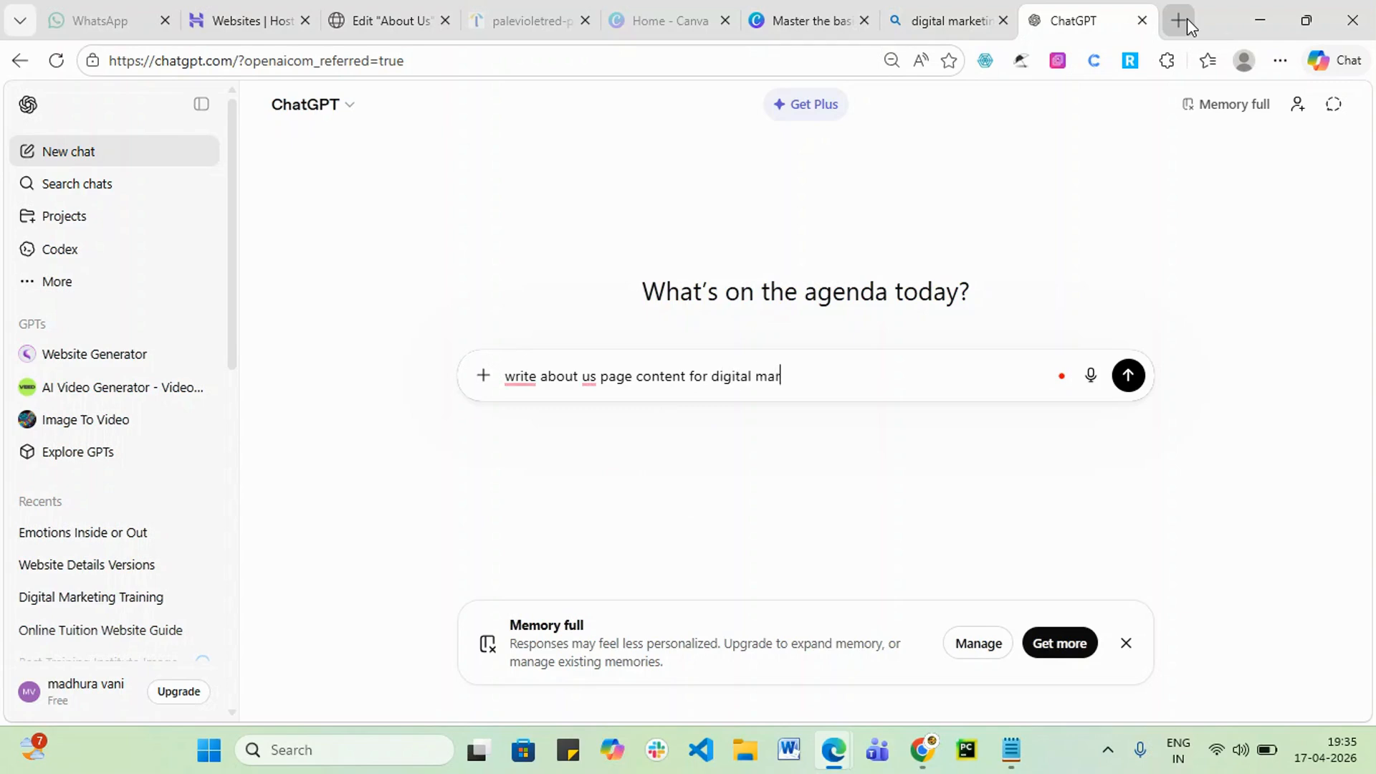
type("ekting onlin train")
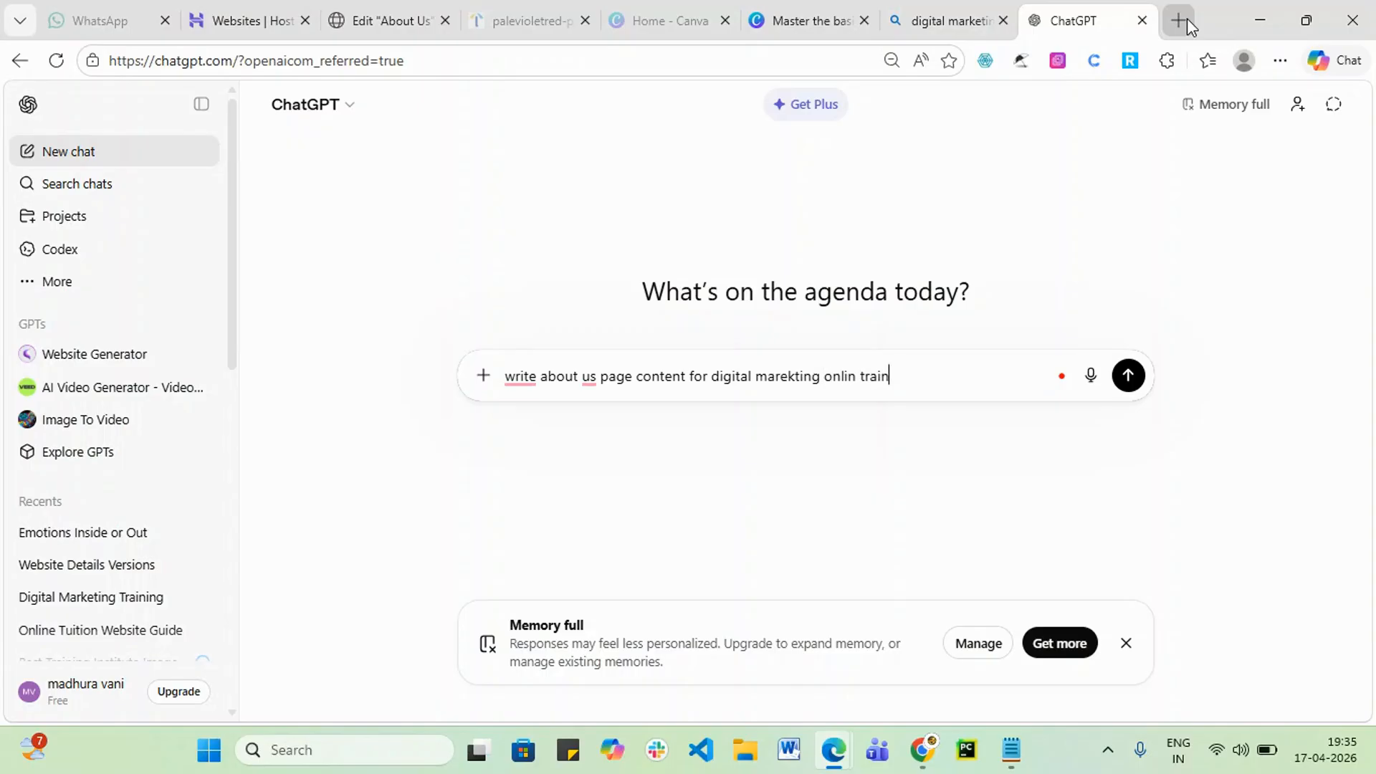
type("ing")
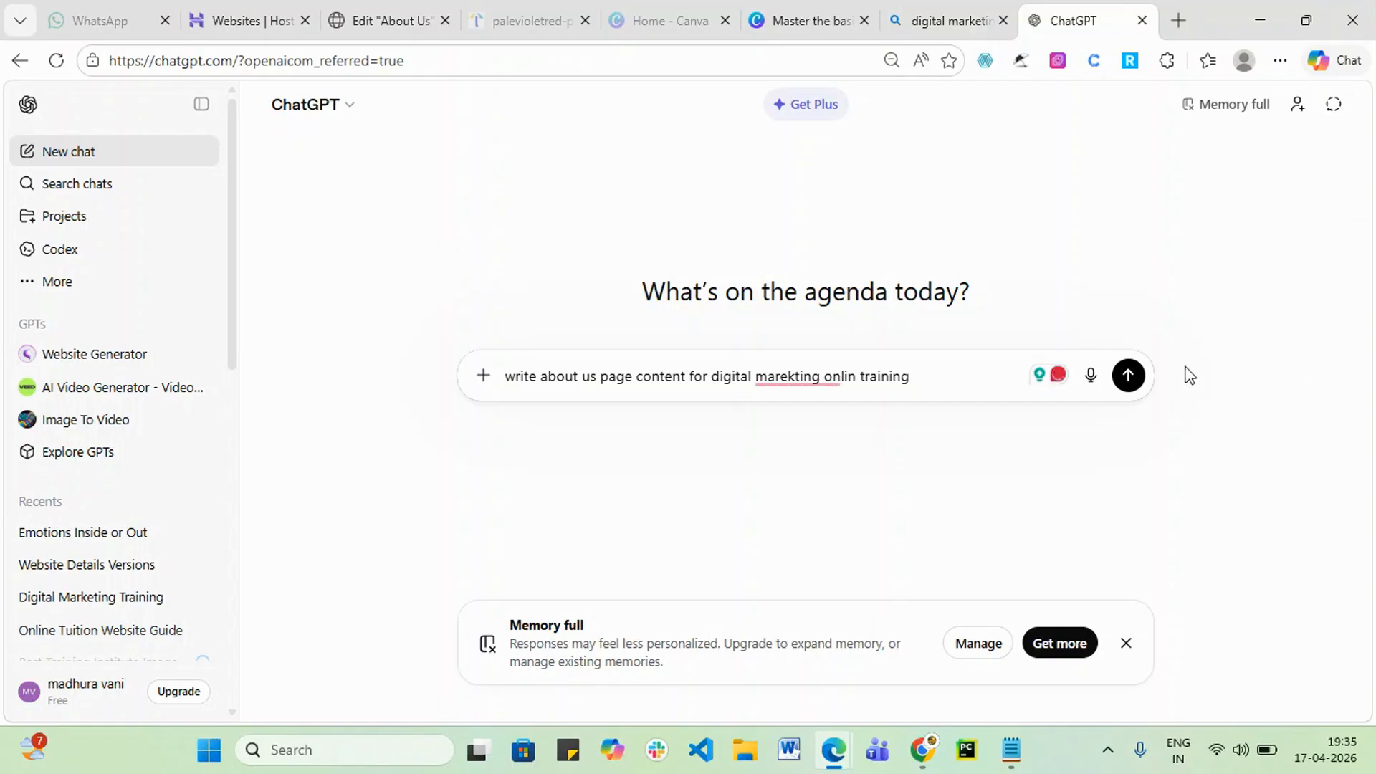
mouse_move(853, 388)
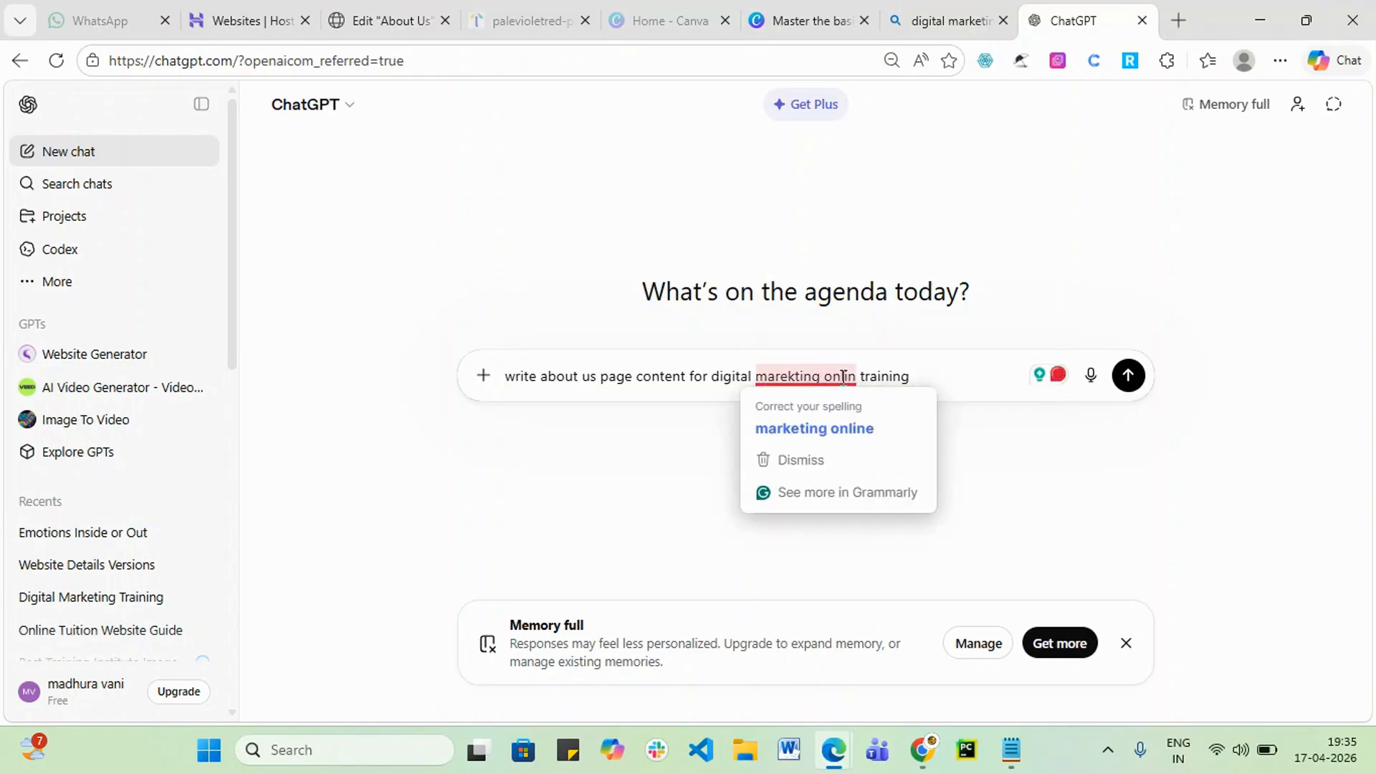
left_click(846, 430)
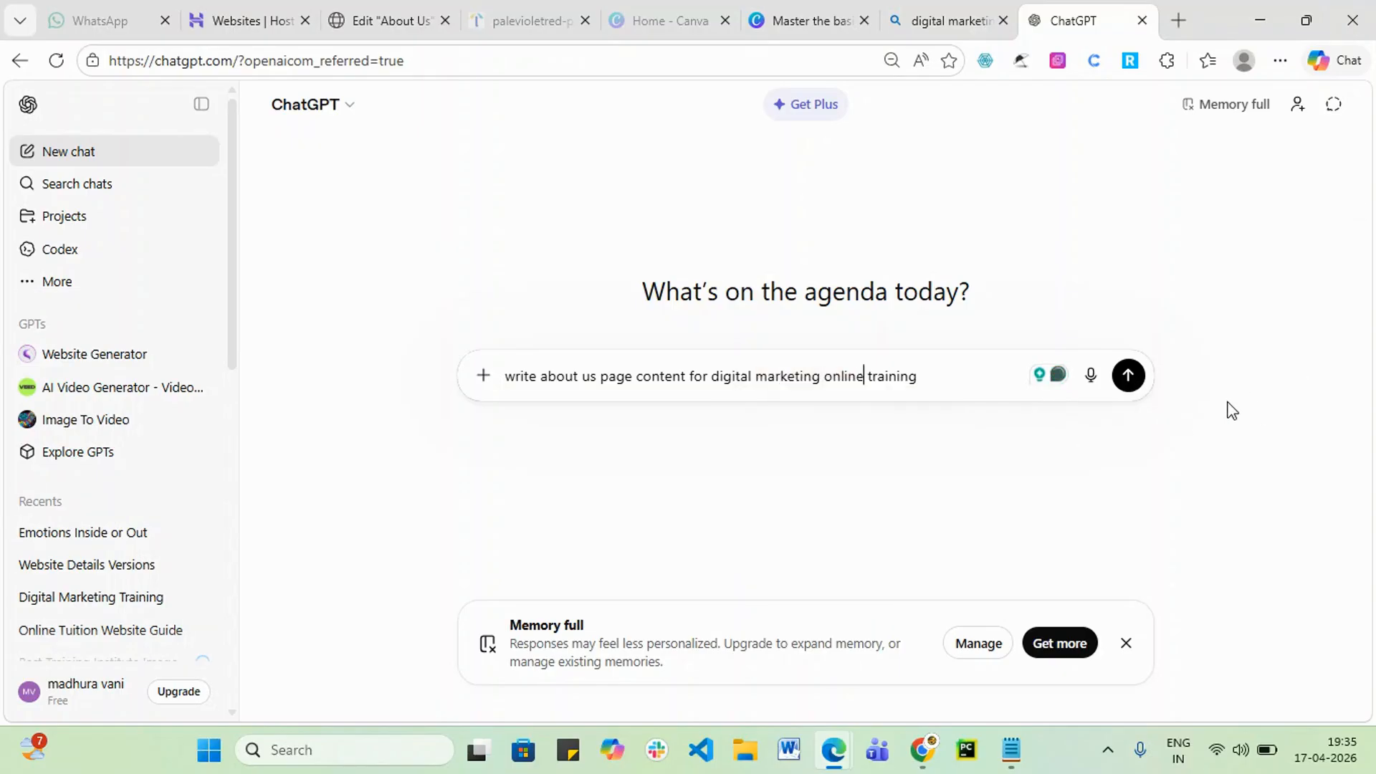
left_click(1127, 375)
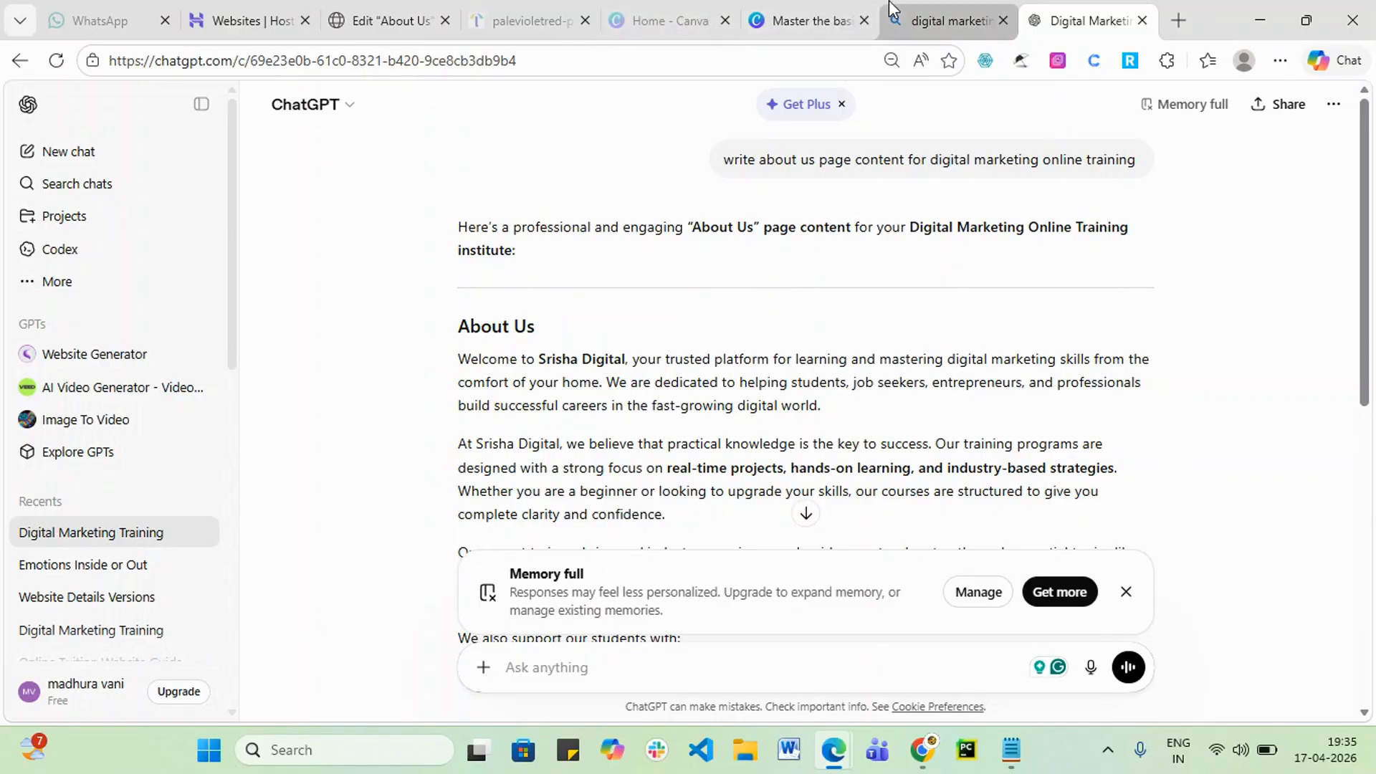
mouse_move(890, 8)
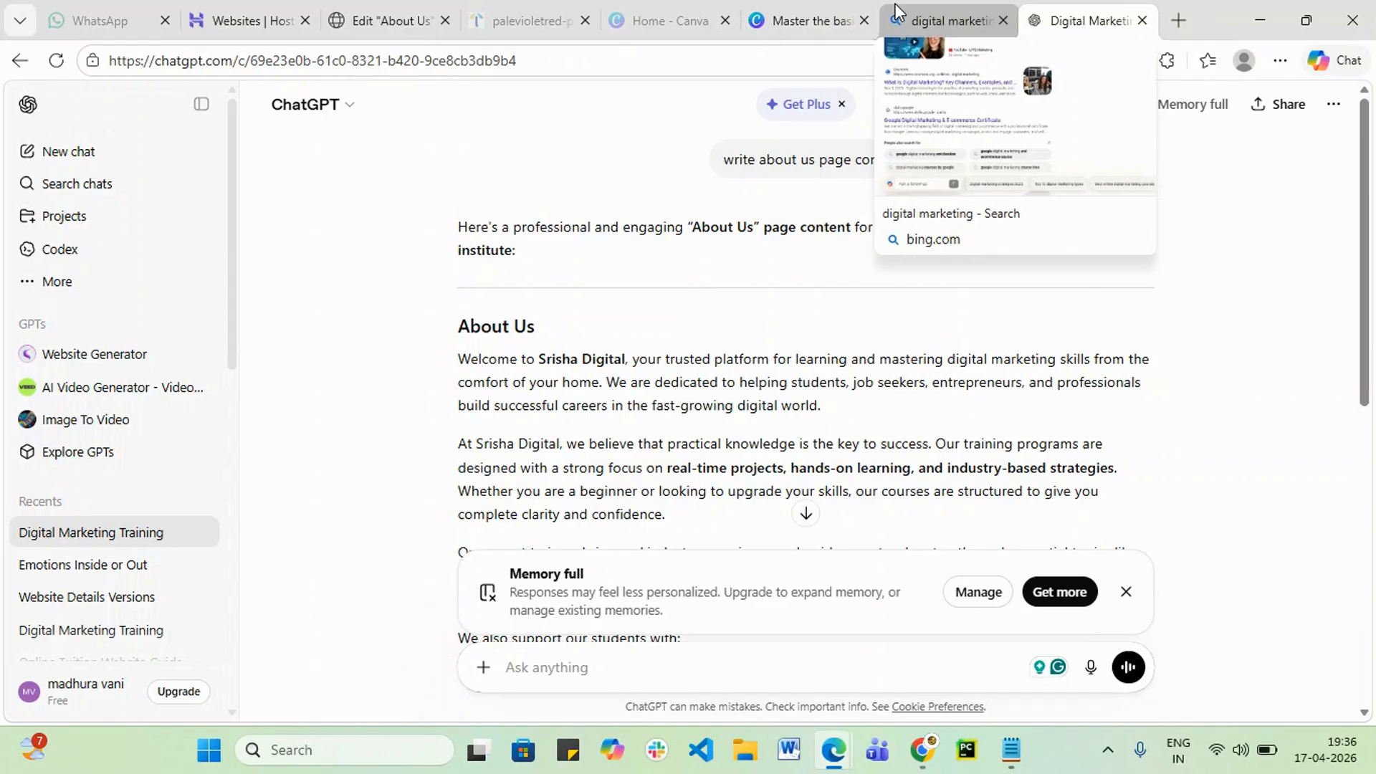
- Review the generated About Us content and have ChatGPT add the suggested vision, mission, and founder story
scroll(909, 322, "down", 2)
scroll(910, 322, "down", 7)
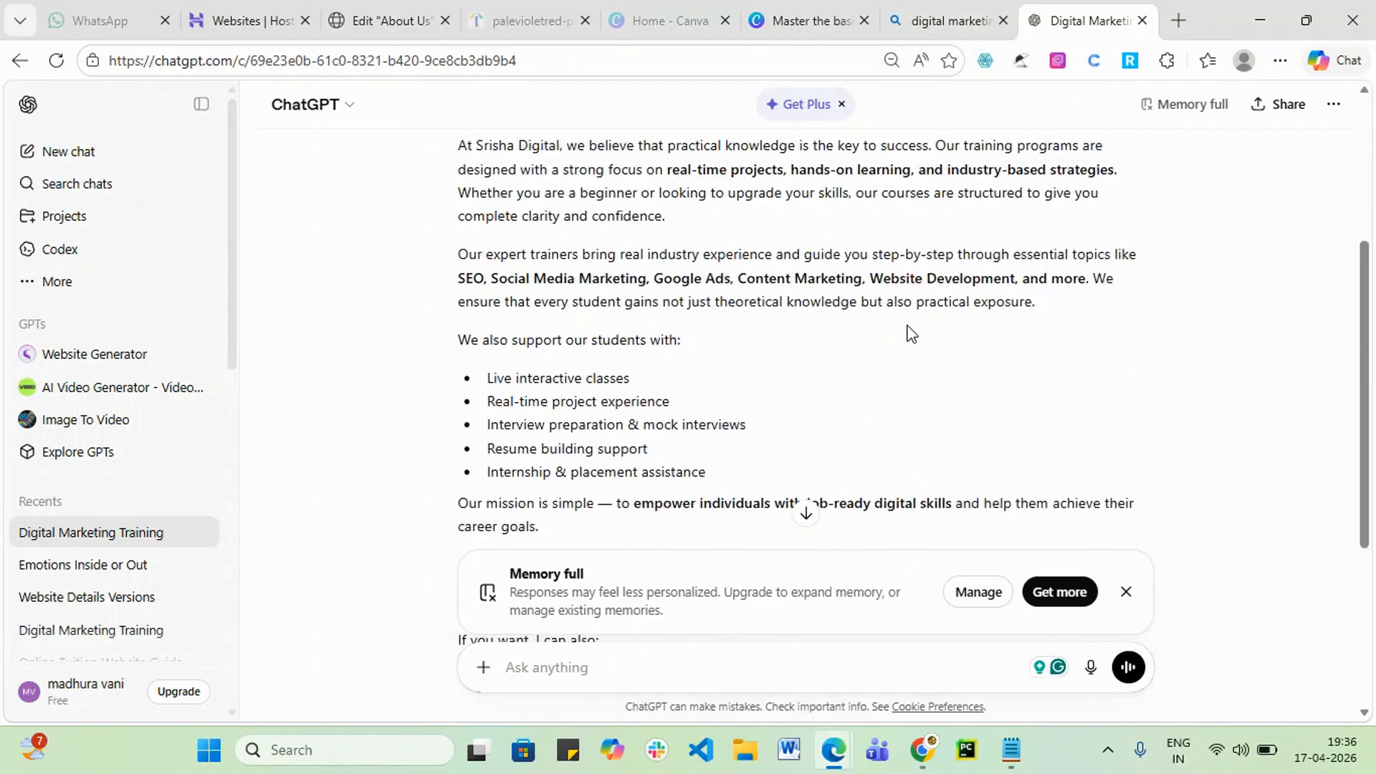
scroll(910, 340, "up", 5)
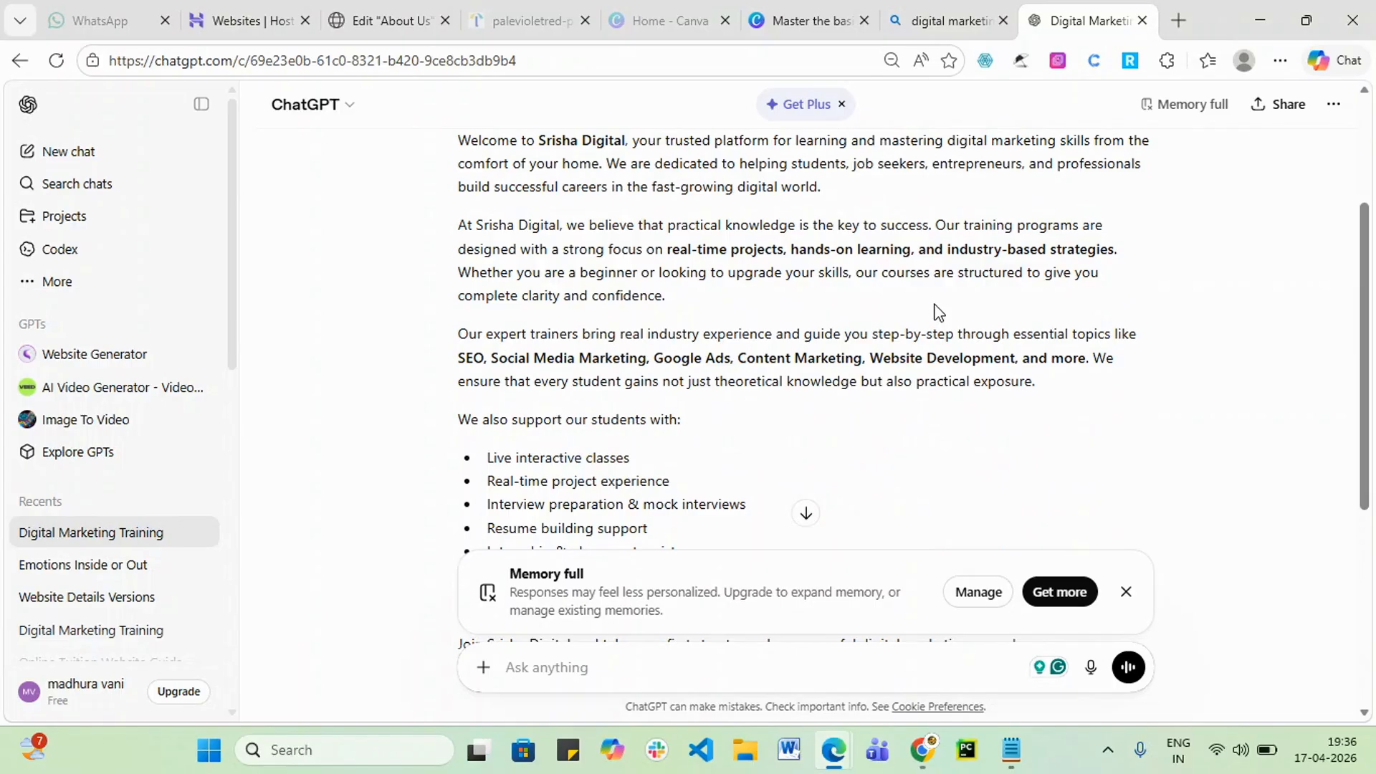
scroll(940, 312, "down", 4)
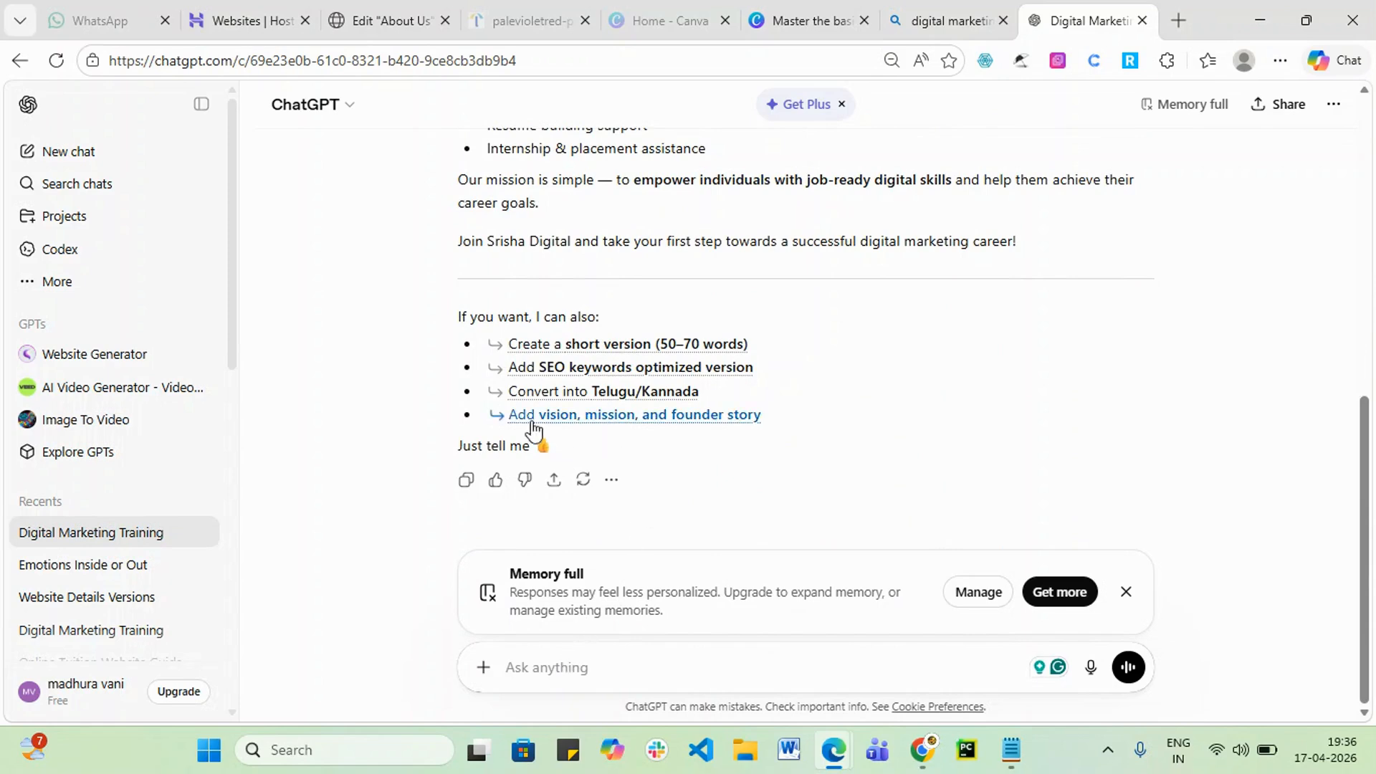
left_click(680, 415)
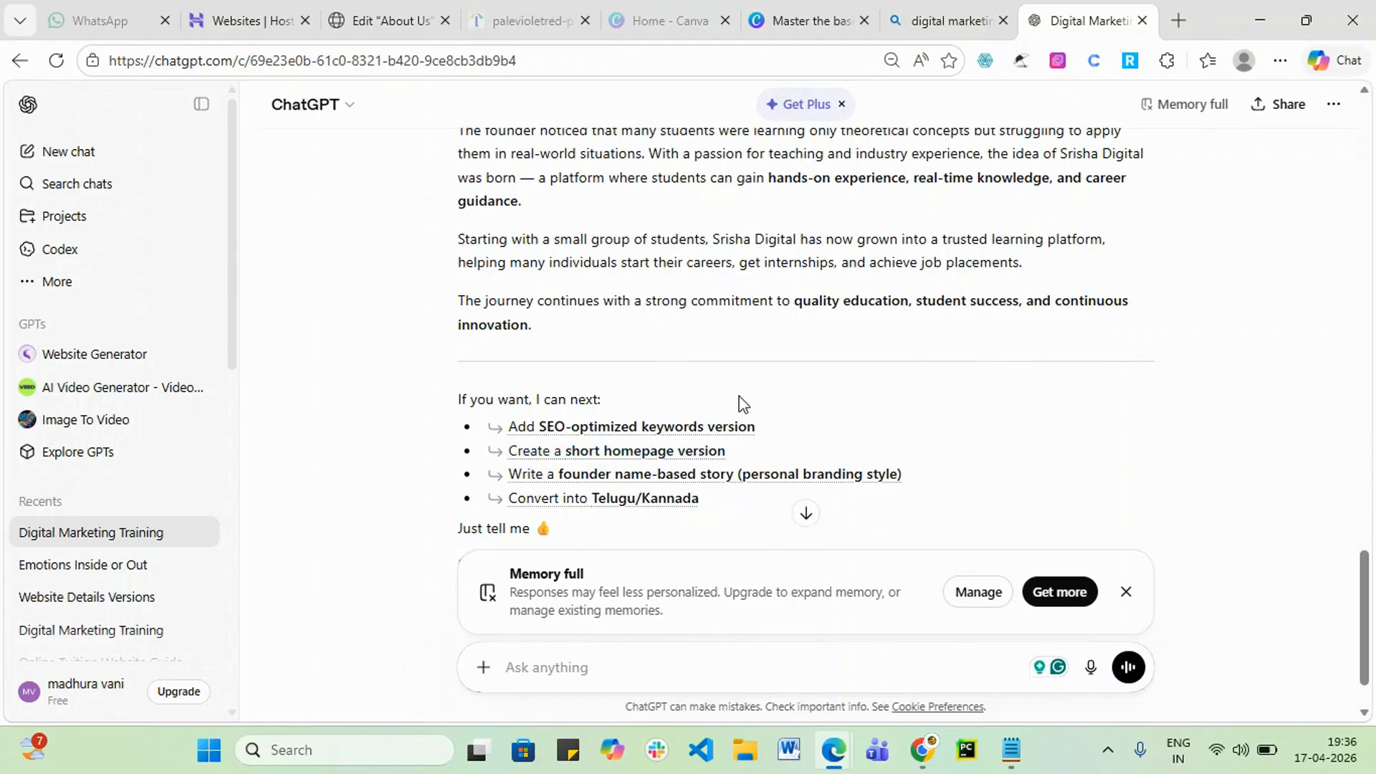
- Copy the expanded About Us body text in ChatGPT, from "Welcome to Srisha Digital" through "Internship & placement assistance"
scroll(809, 384, "up", 8)
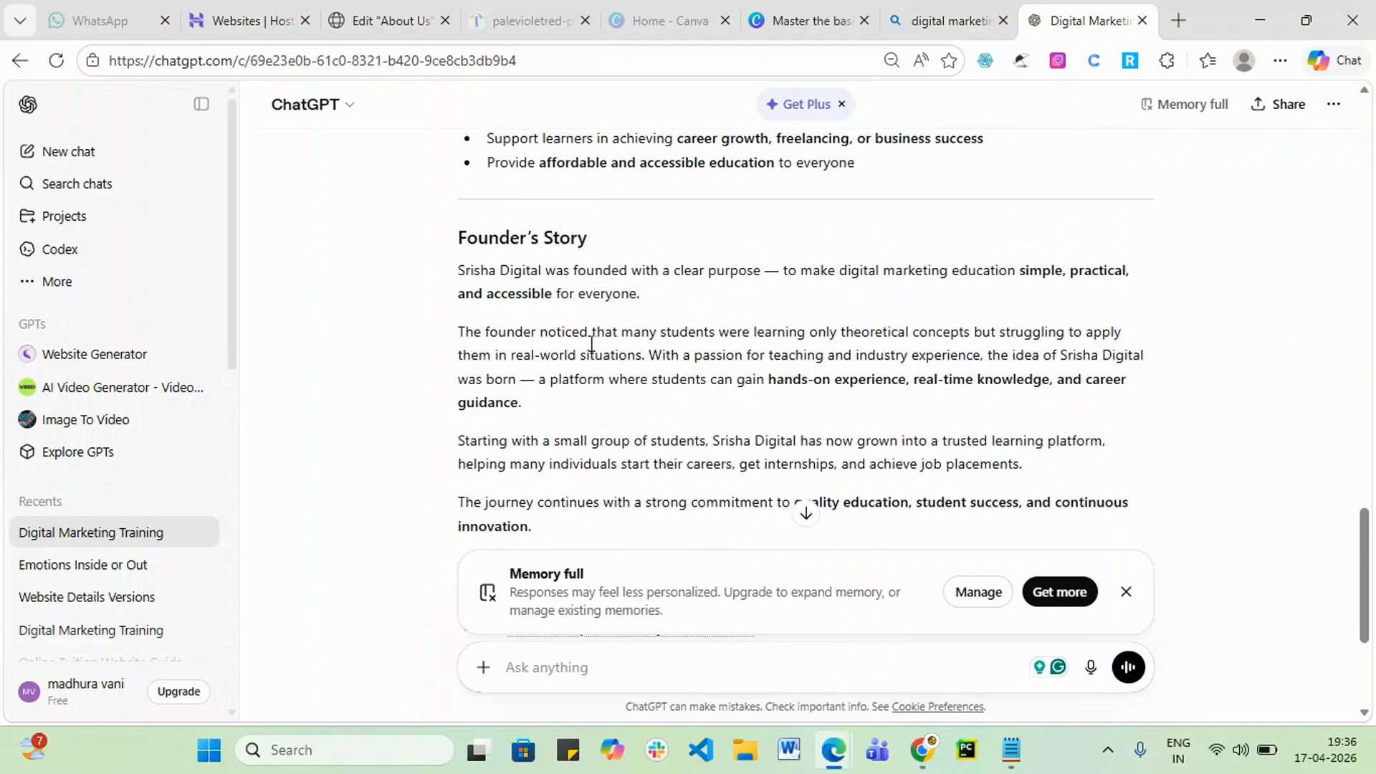
scroll(534, 359, "up", 3)
scroll(538, 359, "down", 8)
scroll(781, 412, "up", 11)
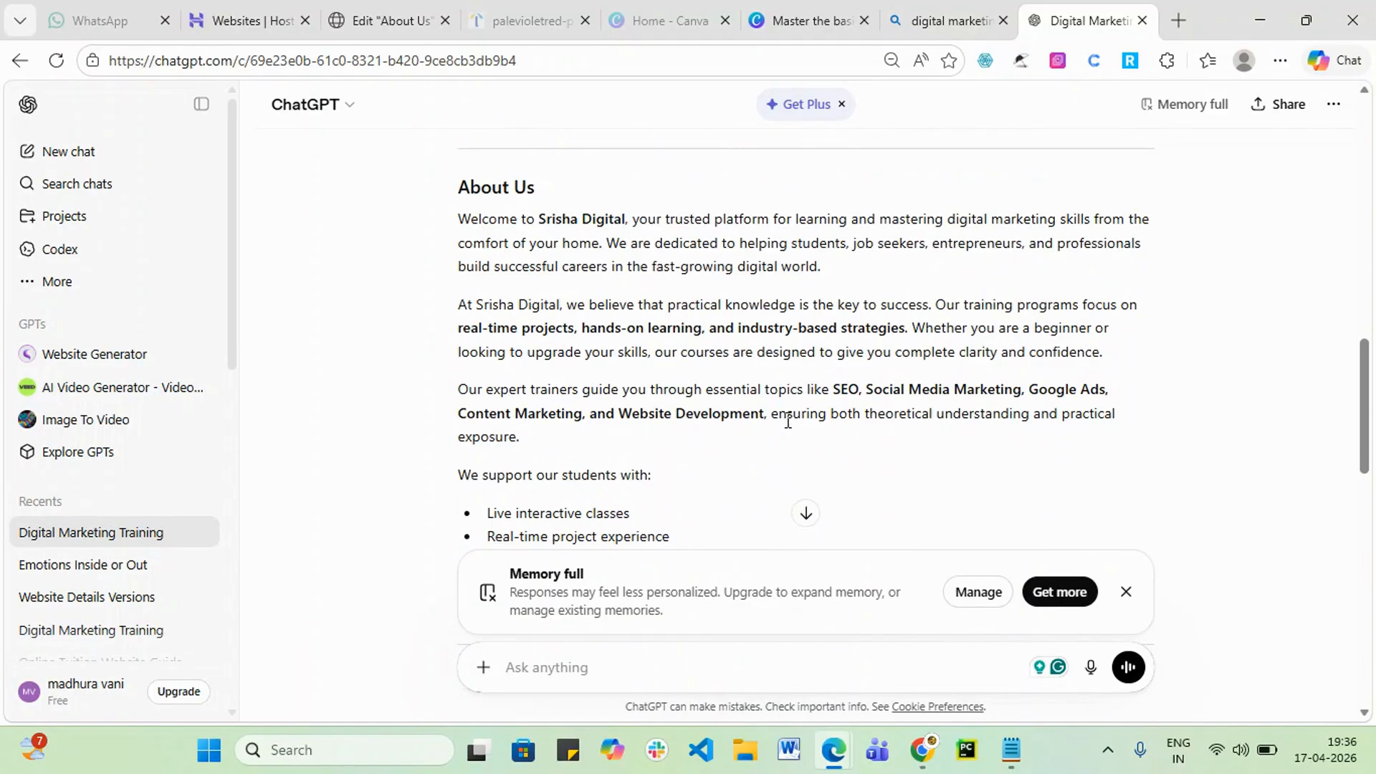
left_click_drag(445, 189, 590, 182)
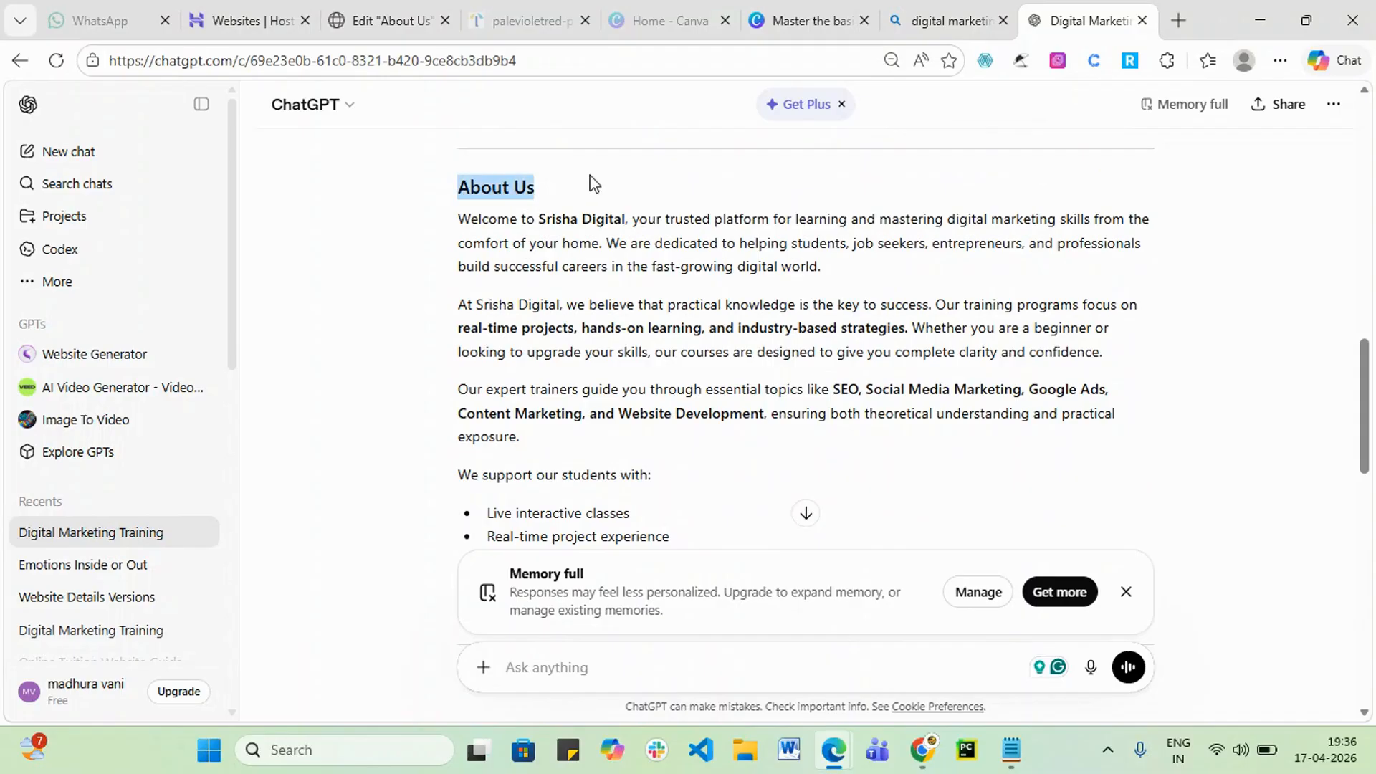
left_click(467, 219)
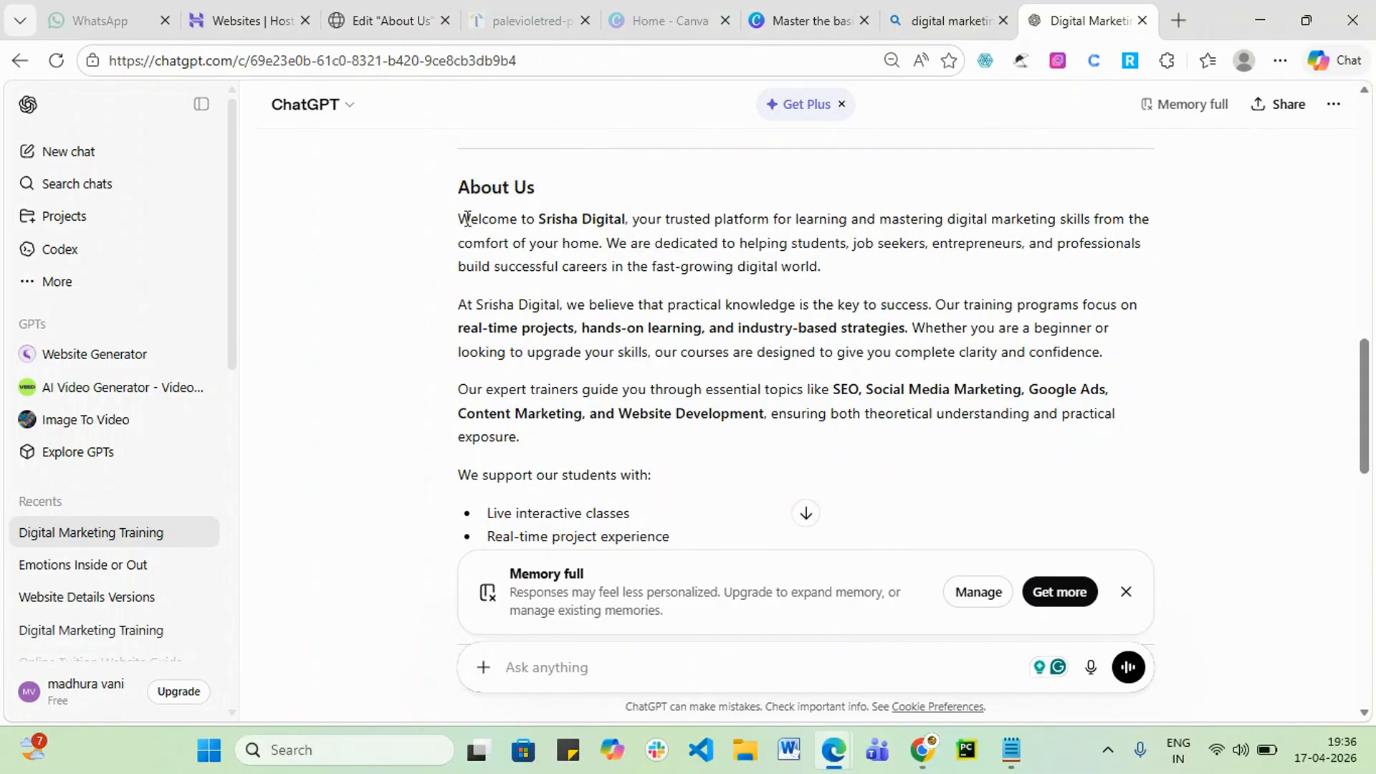
left_click_drag(468, 224, 1081, 467)
scroll(1159, 447, "down", 3)
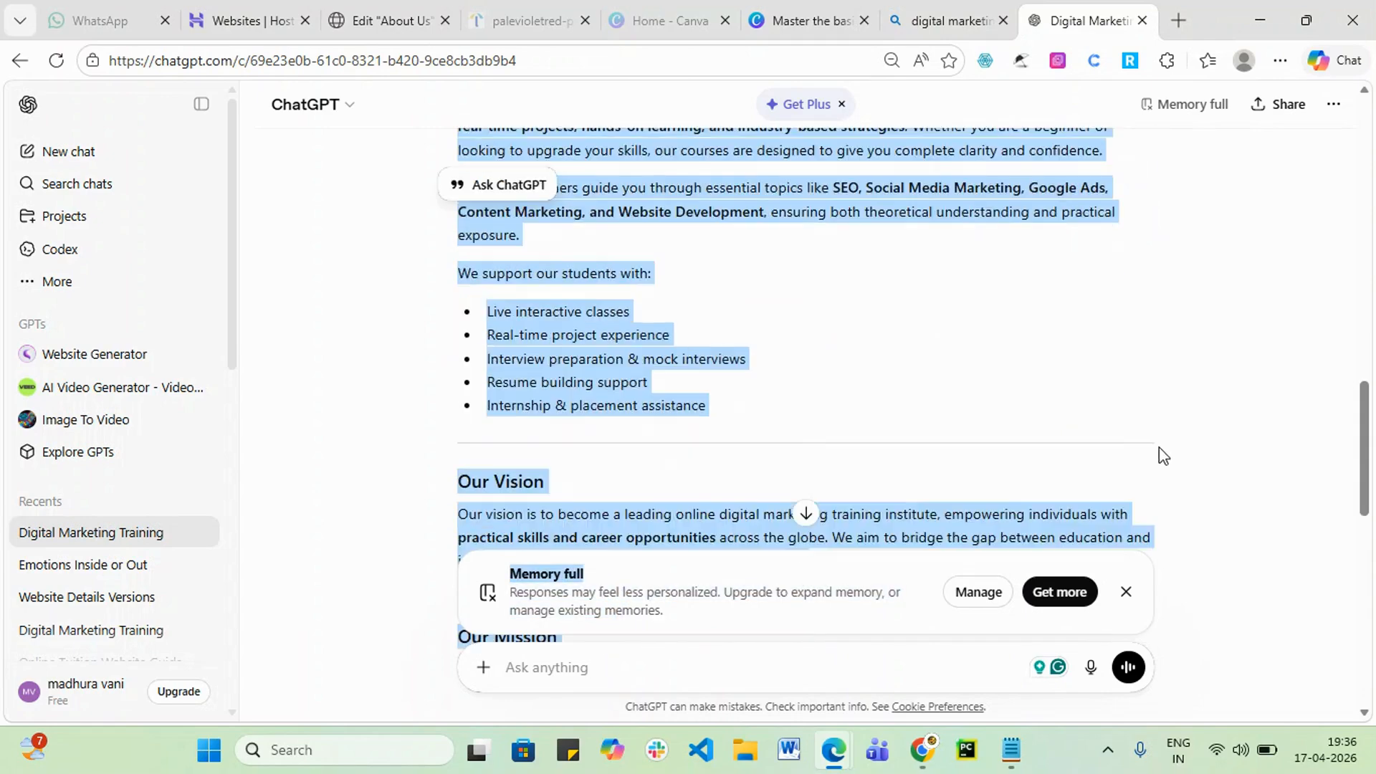
left_click(897, 421)
left_click_drag(720, 410, 454, 377)
key("ctrl+c")
- Switch back to the Elementor page and replace the text widget's Lorem ipsum placeholder with the copied About Us content
left_click(332, 9)
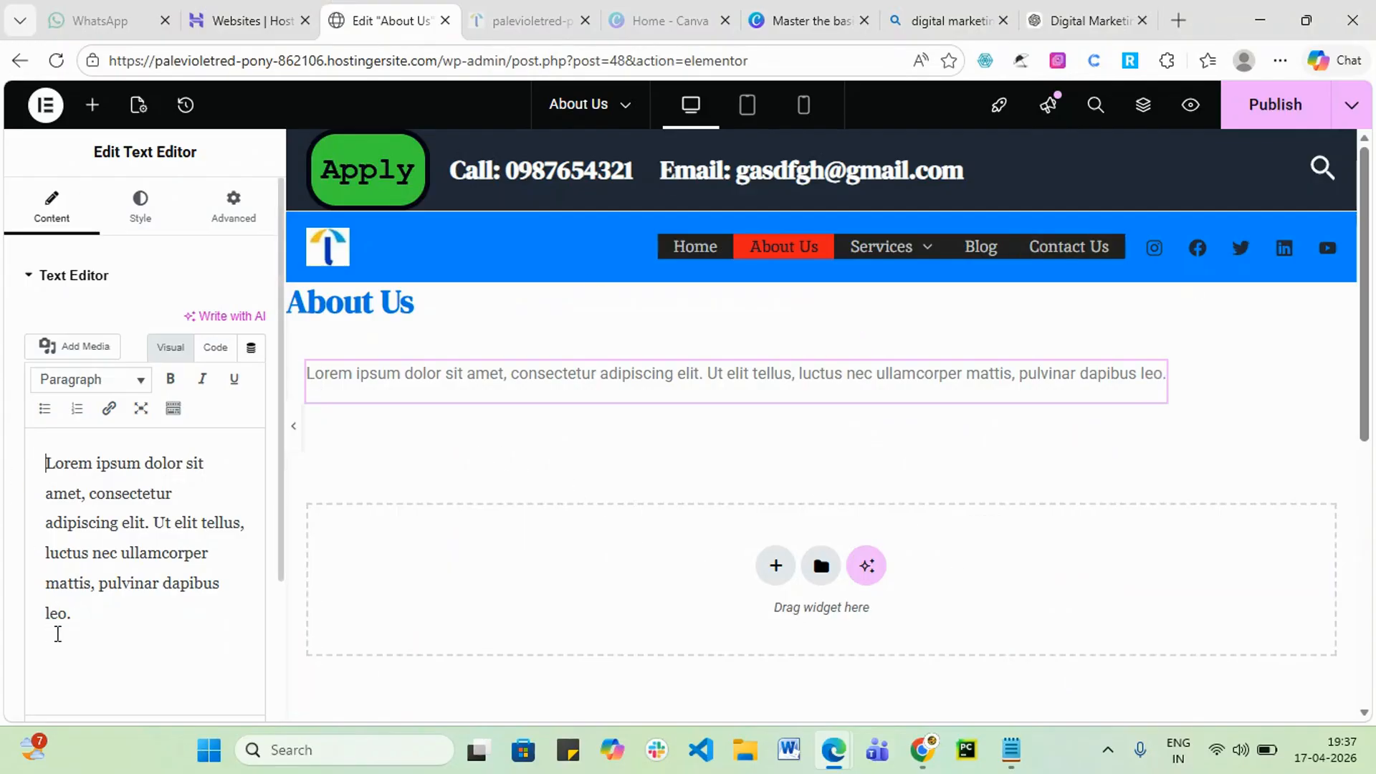
key("ctrl+a")
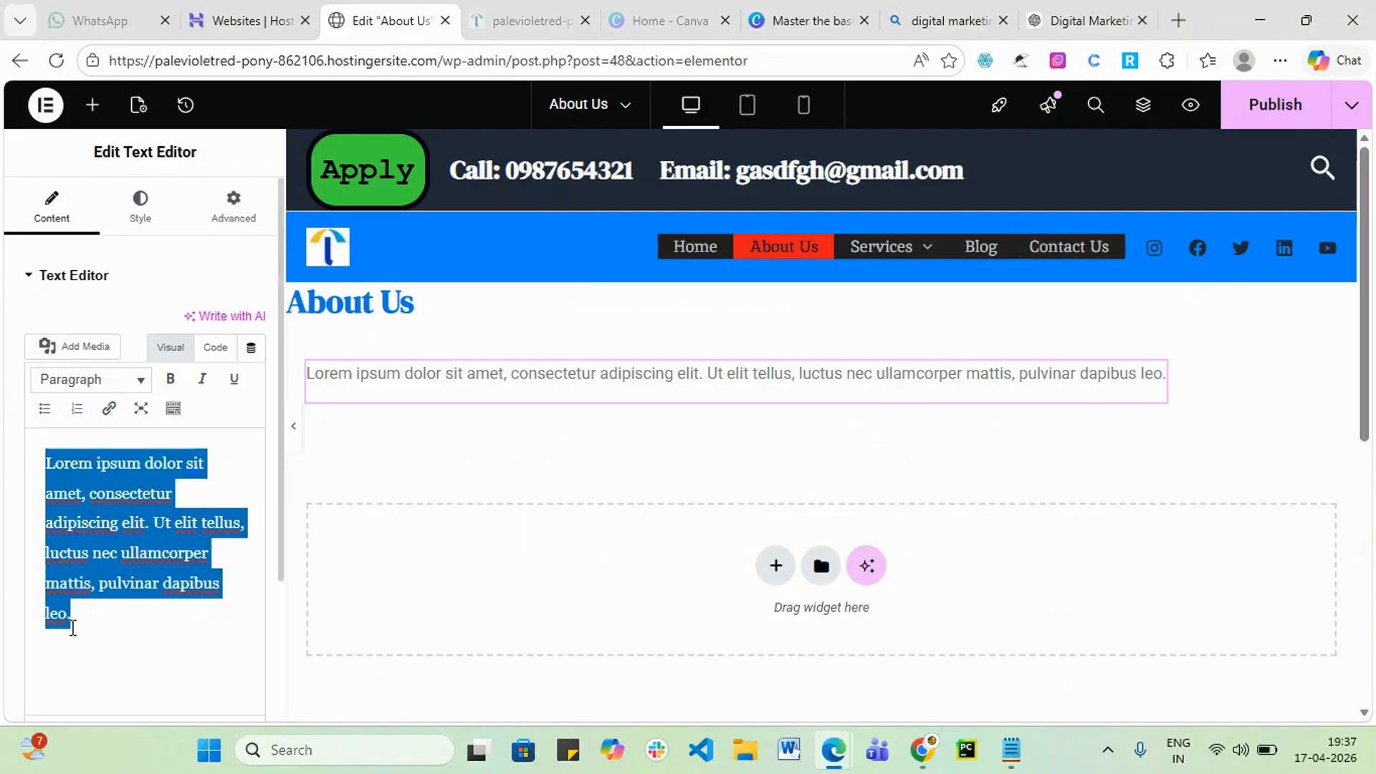
key("ctrl+v")
scroll(509, 432, "down", 3)
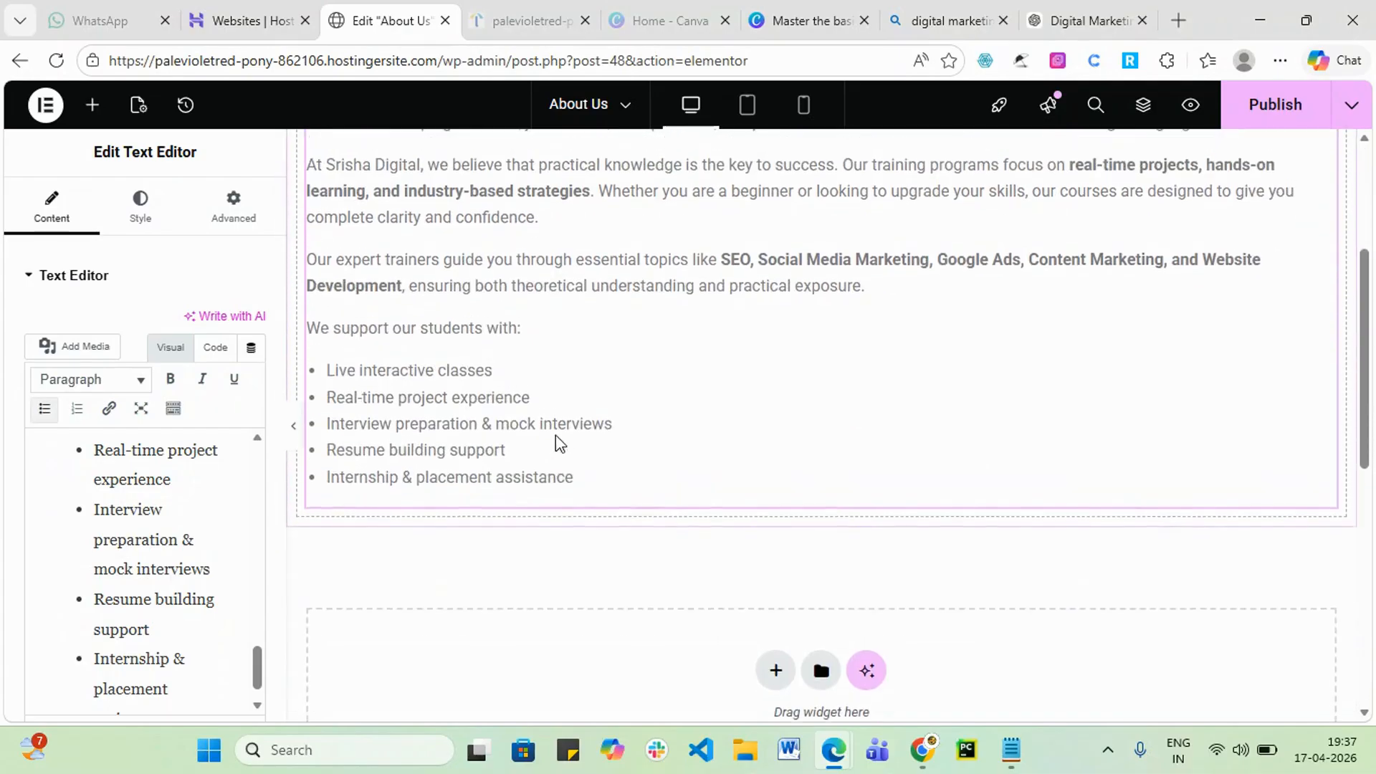
scroll(557, 436, "up", 1)
- Set the About Us text widget's text color to near-black #0E0D0D
key("ctrl+a")
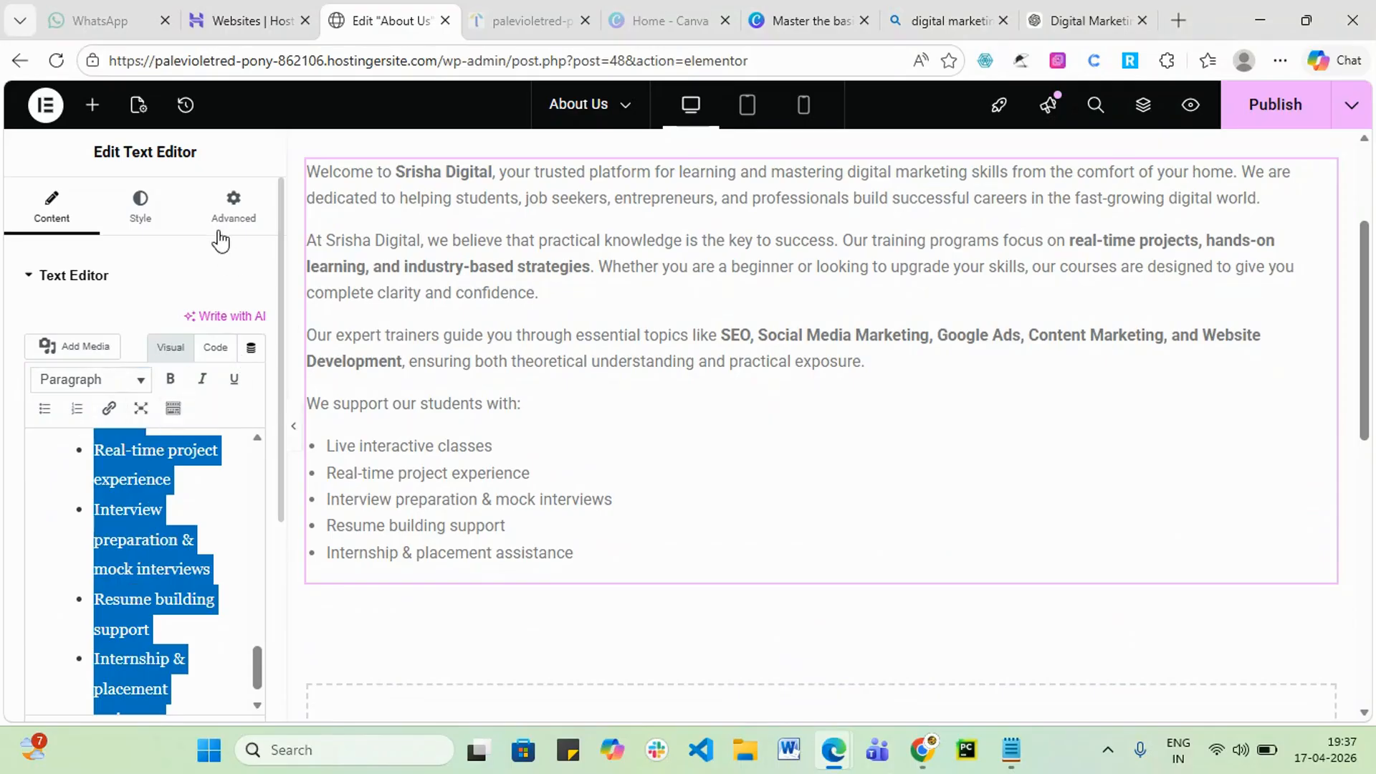
left_click(148, 220)
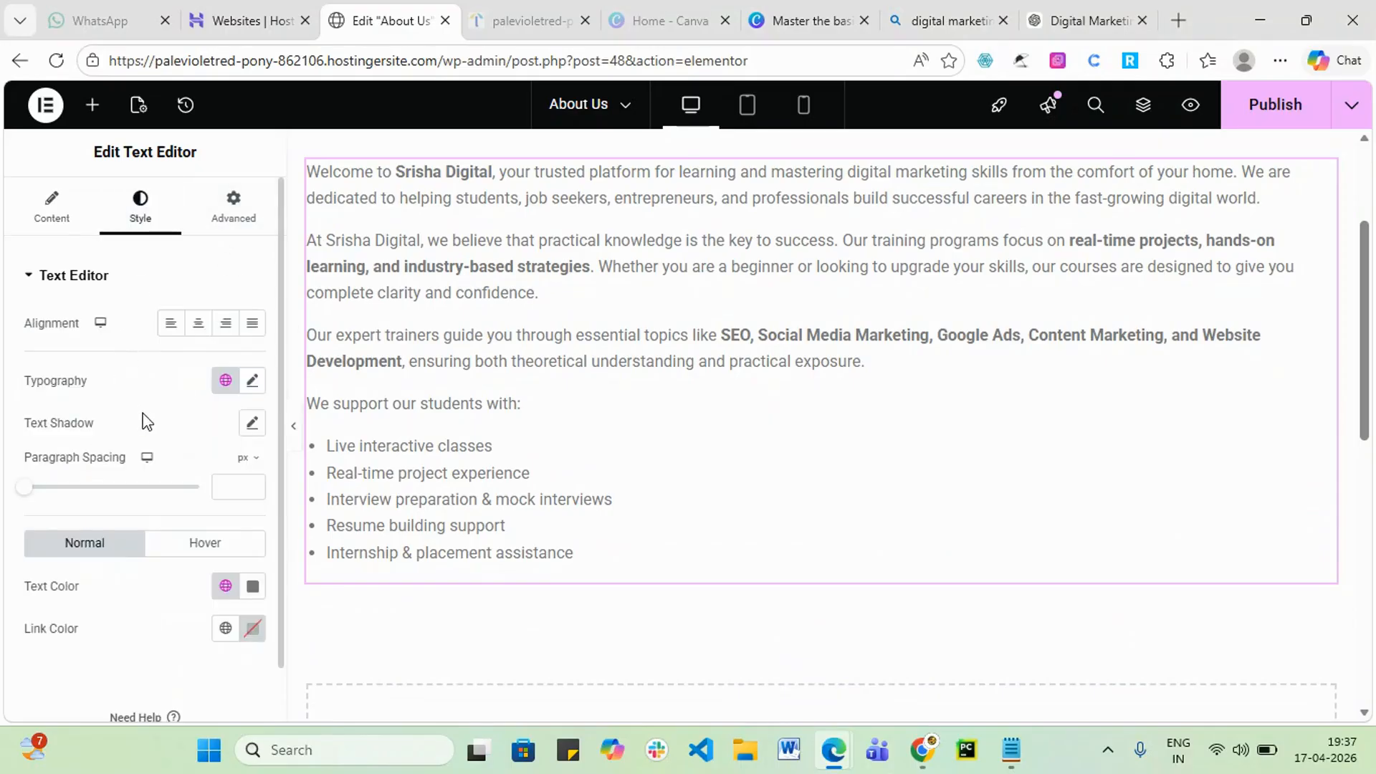
scroll(153, 459, "down", 1)
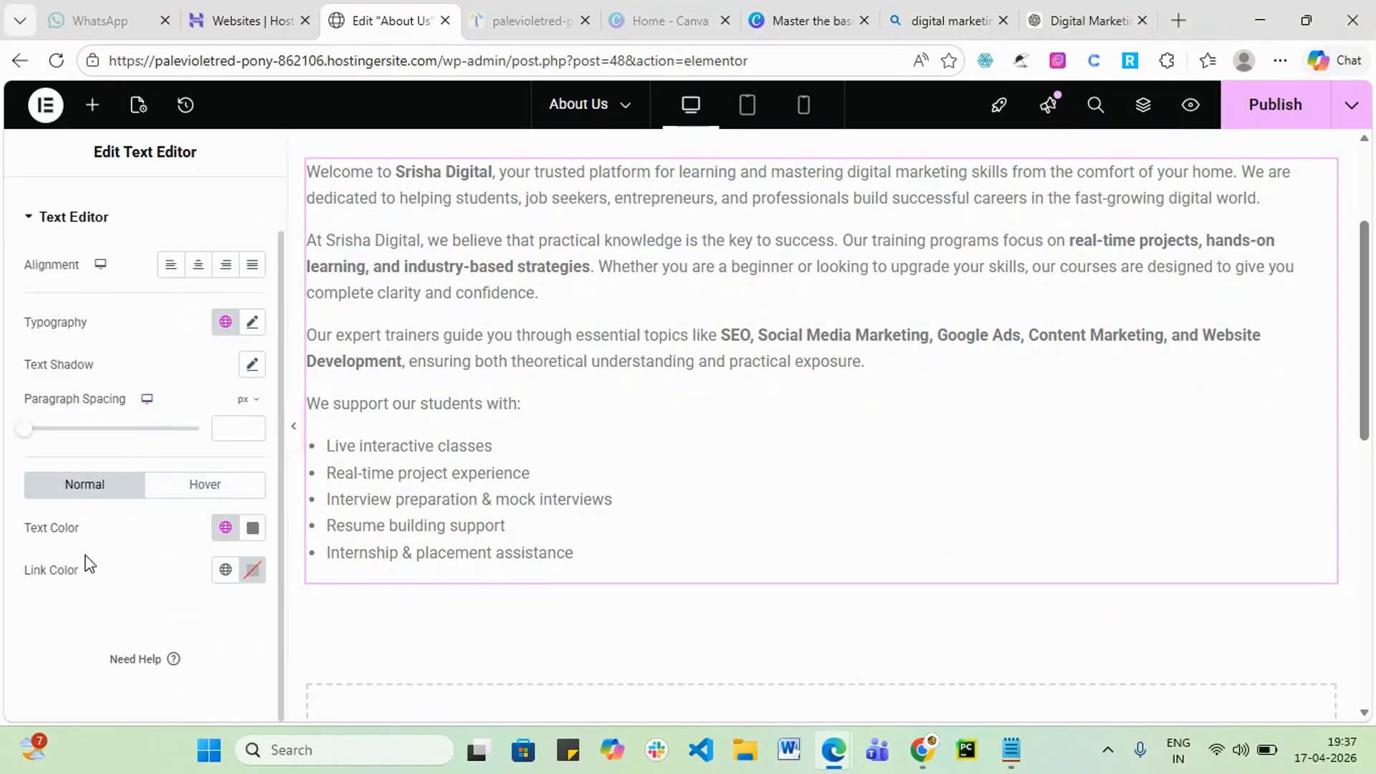
left_click(251, 530)
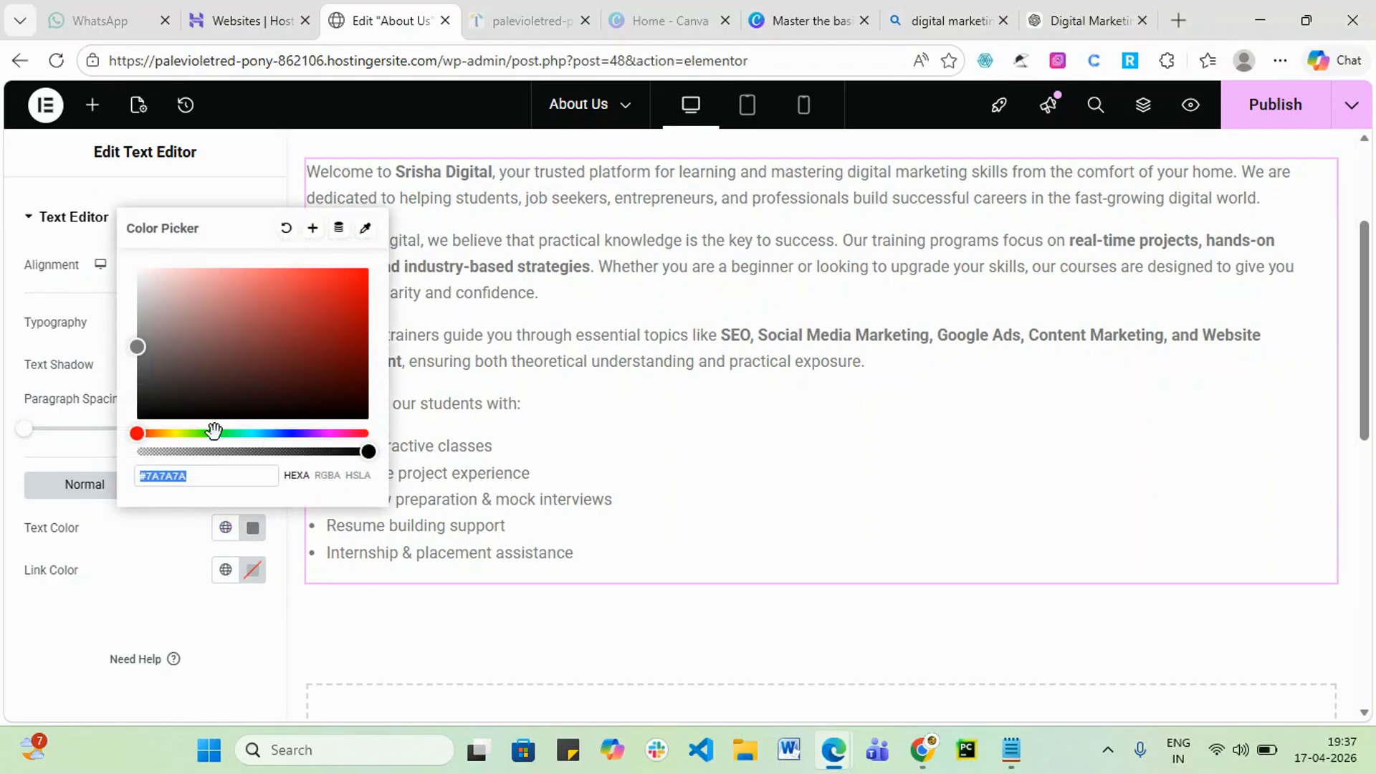
left_click_drag(143, 418, 153, 408)
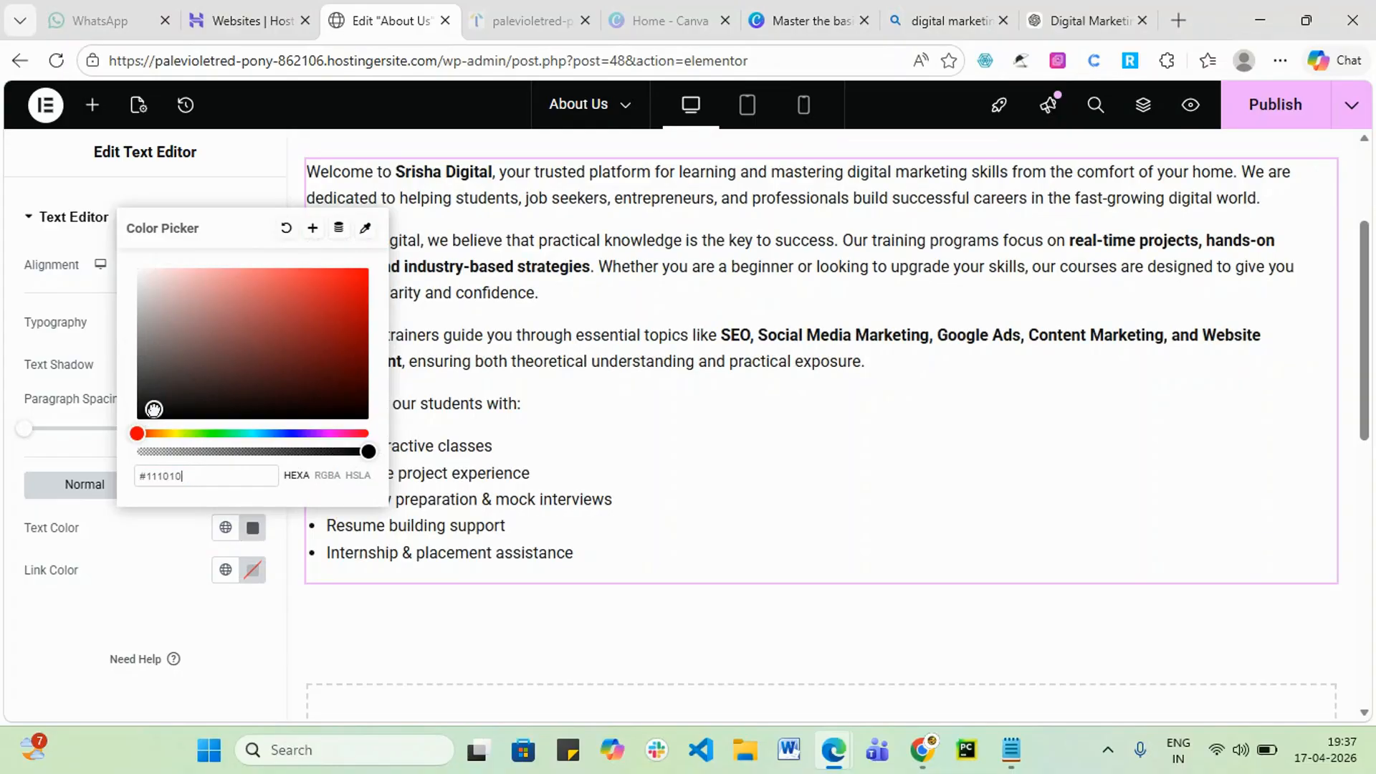
left_click(139, 410)
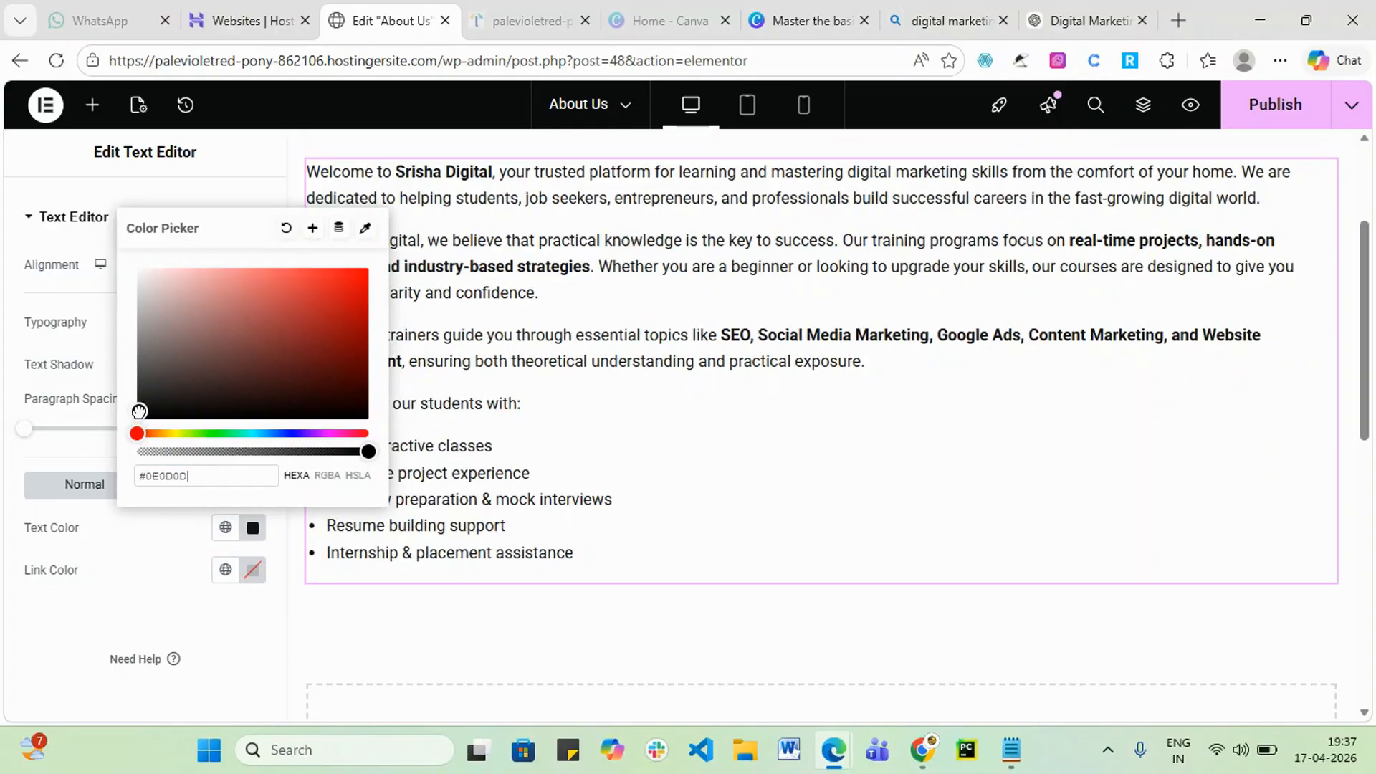
left_click(720, 438)
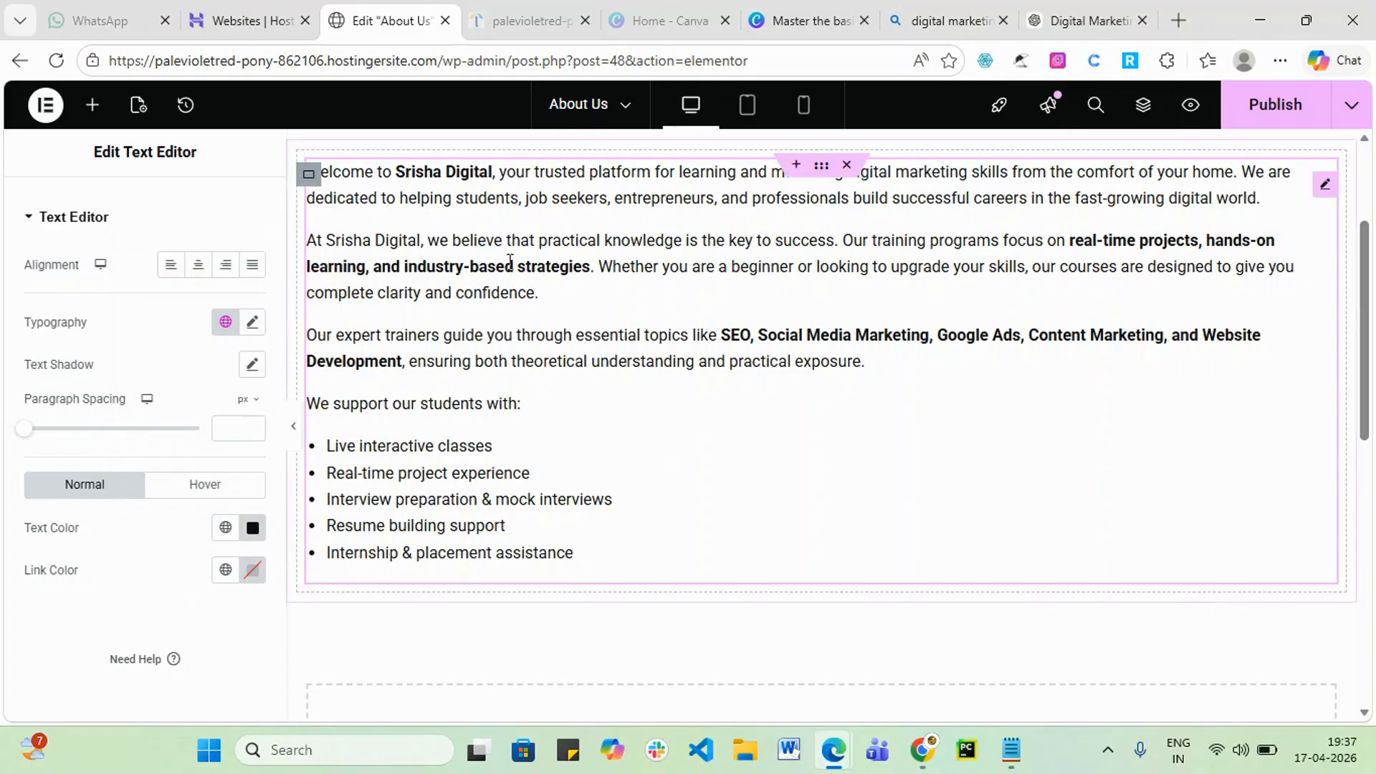
- Publish the About Us page and return to the text widget's content settings
left_click(1269, 119)
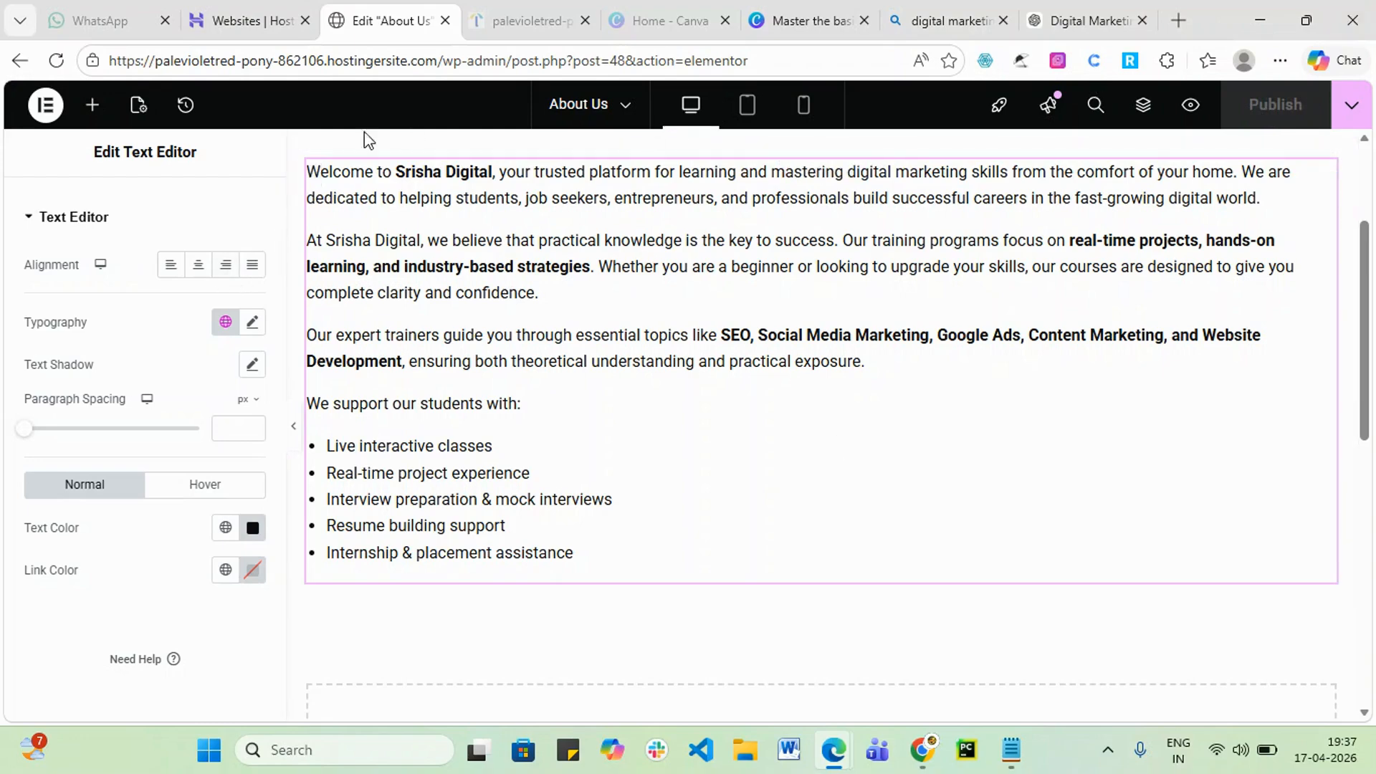
scroll(291, 190, "up", 3)
scroll(57, 290, "up", 1)
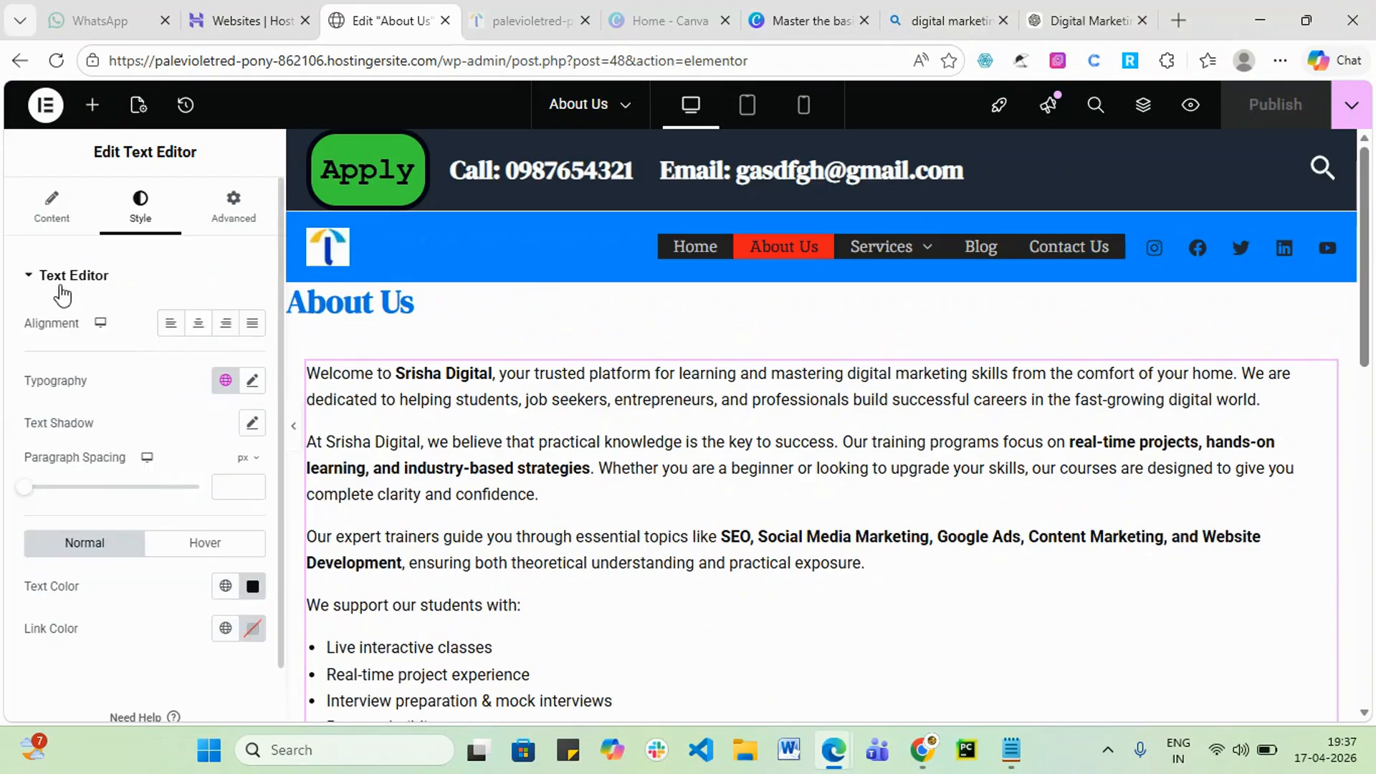
left_click(54, 226)
- Check the vision and mission sections in ChatGPT and add a flexbox container with two equal columns below the About Us text
scroll(857, 477, "down", 5)
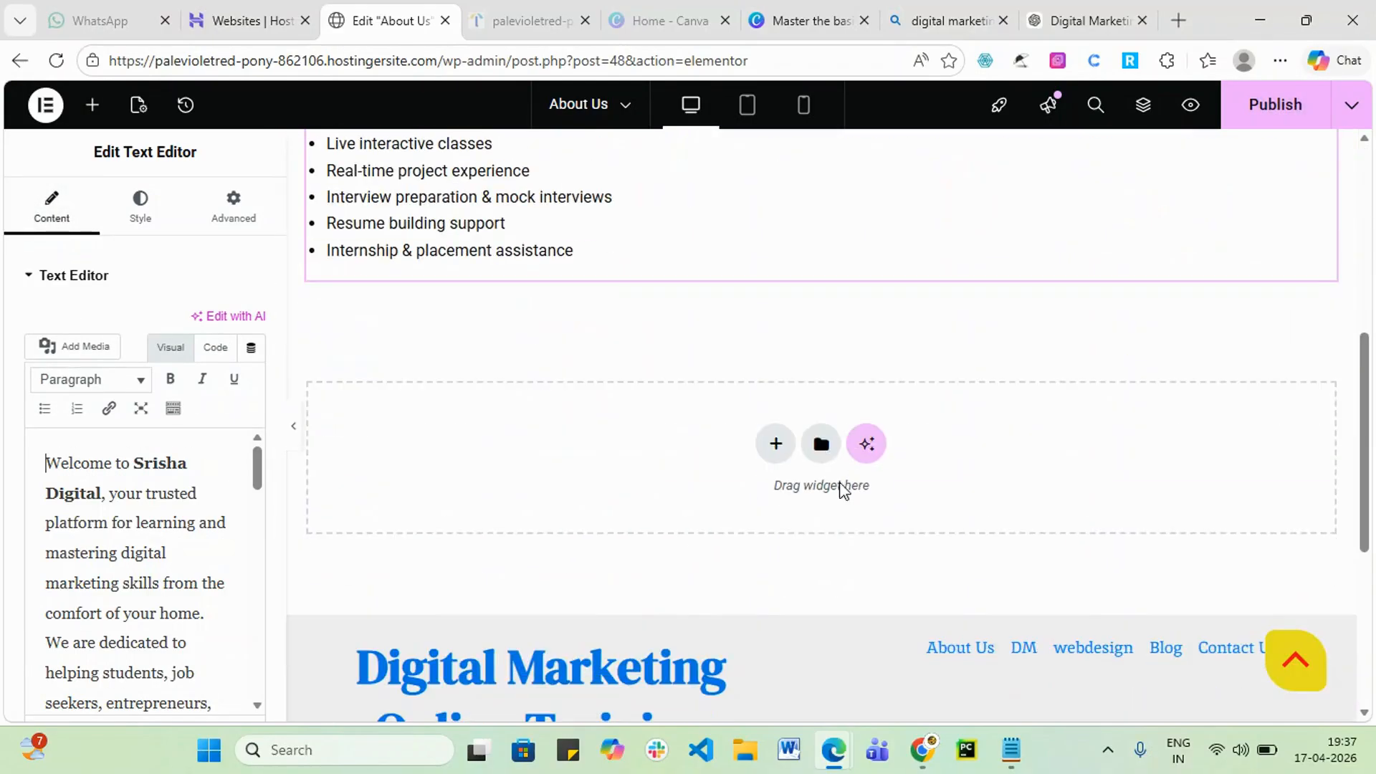
left_click(1086, 20)
scroll(789, 459, "down", 5)
scroll(789, 459, "down", 7)
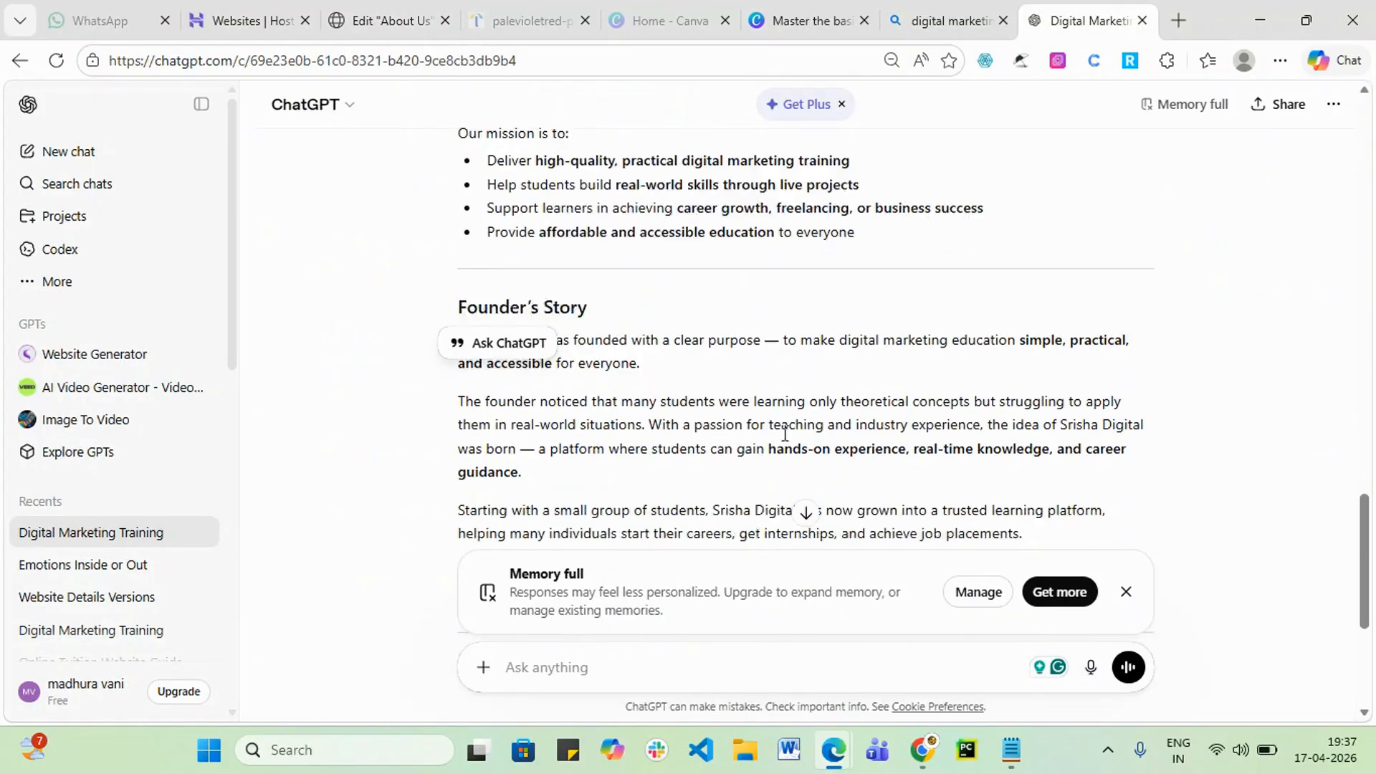
scroll(717, 470, "up", 4)
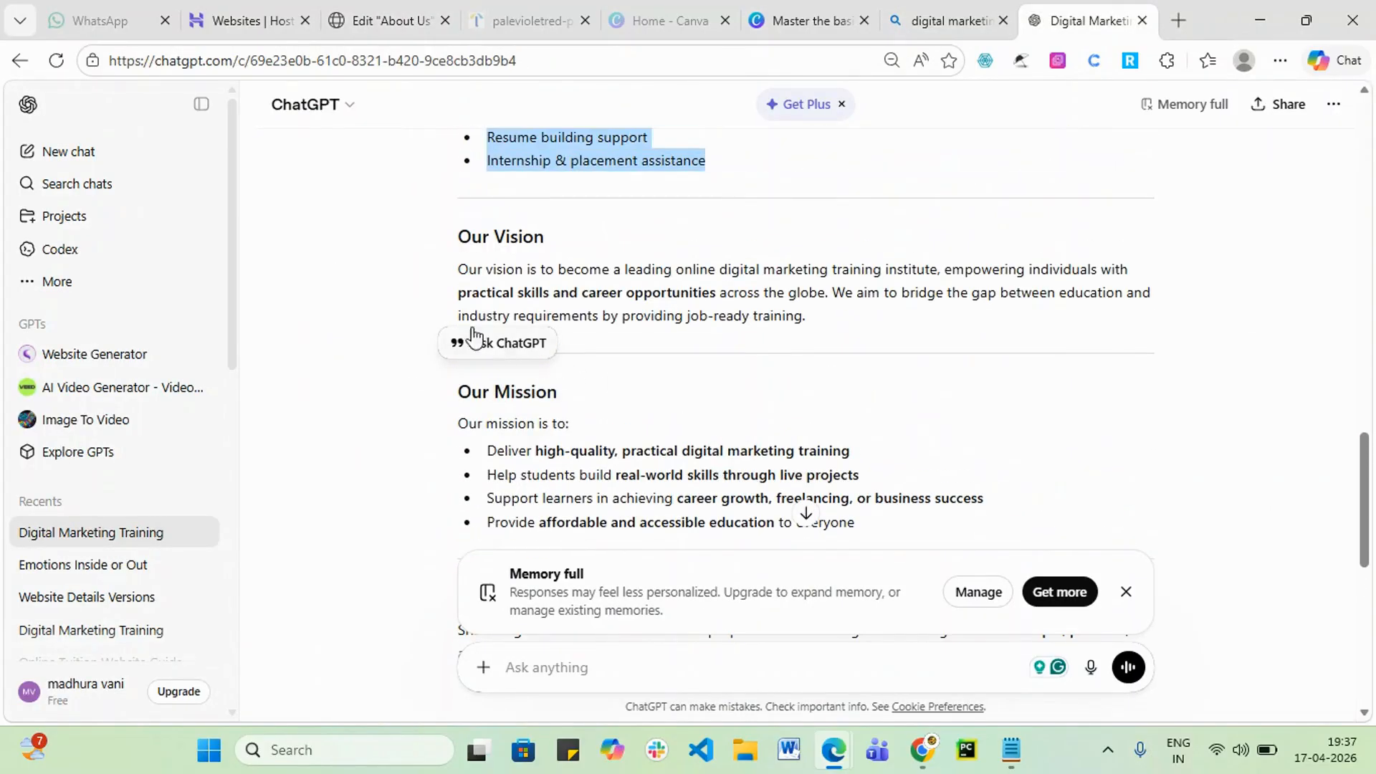
left_click(385, 24)
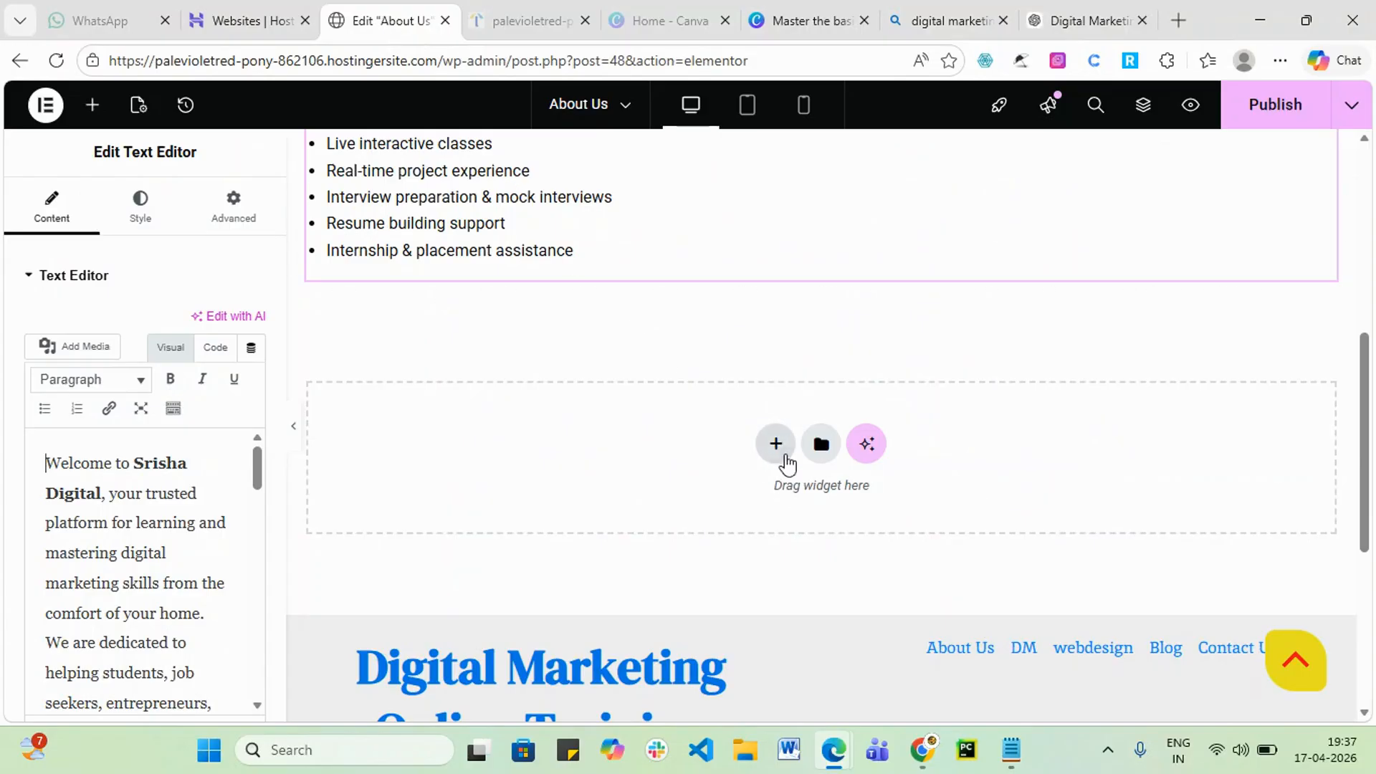
left_click(776, 443)
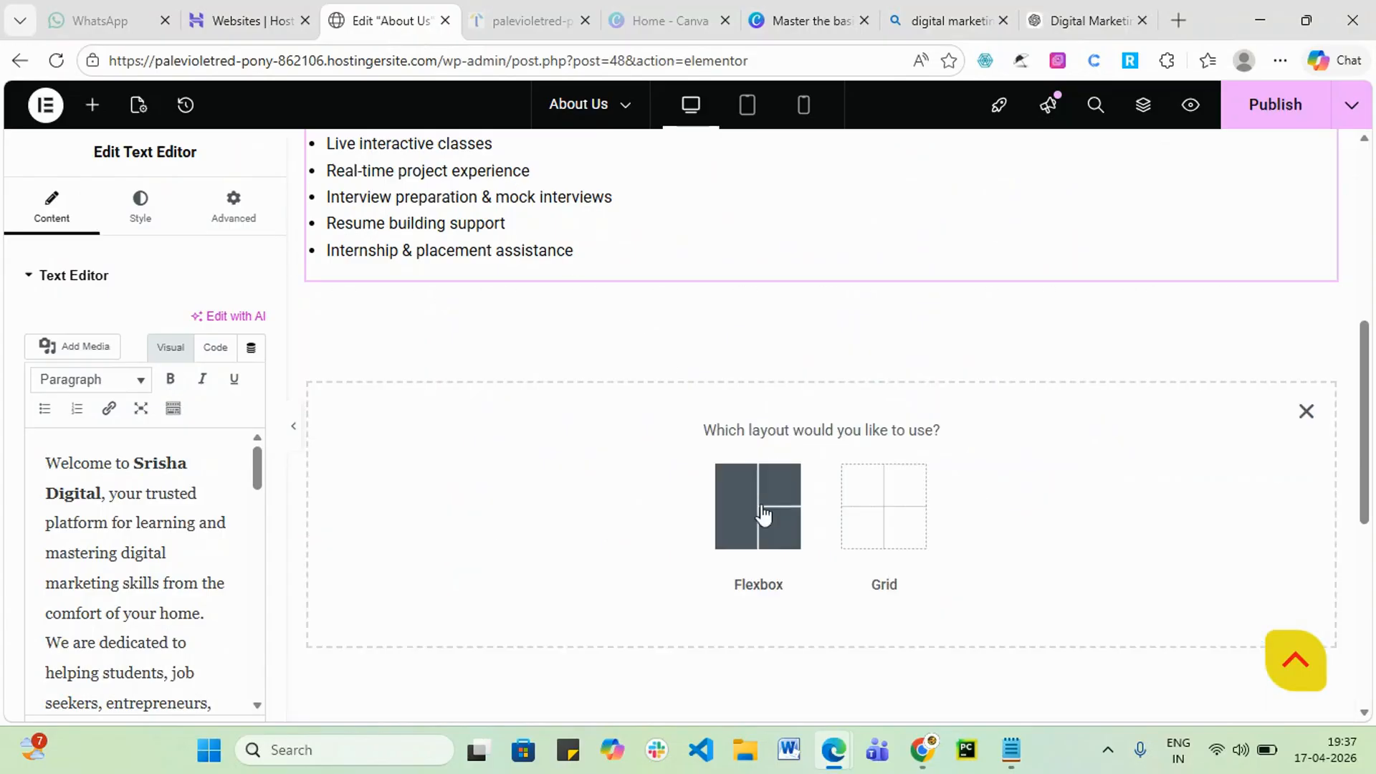
left_click(763, 509)
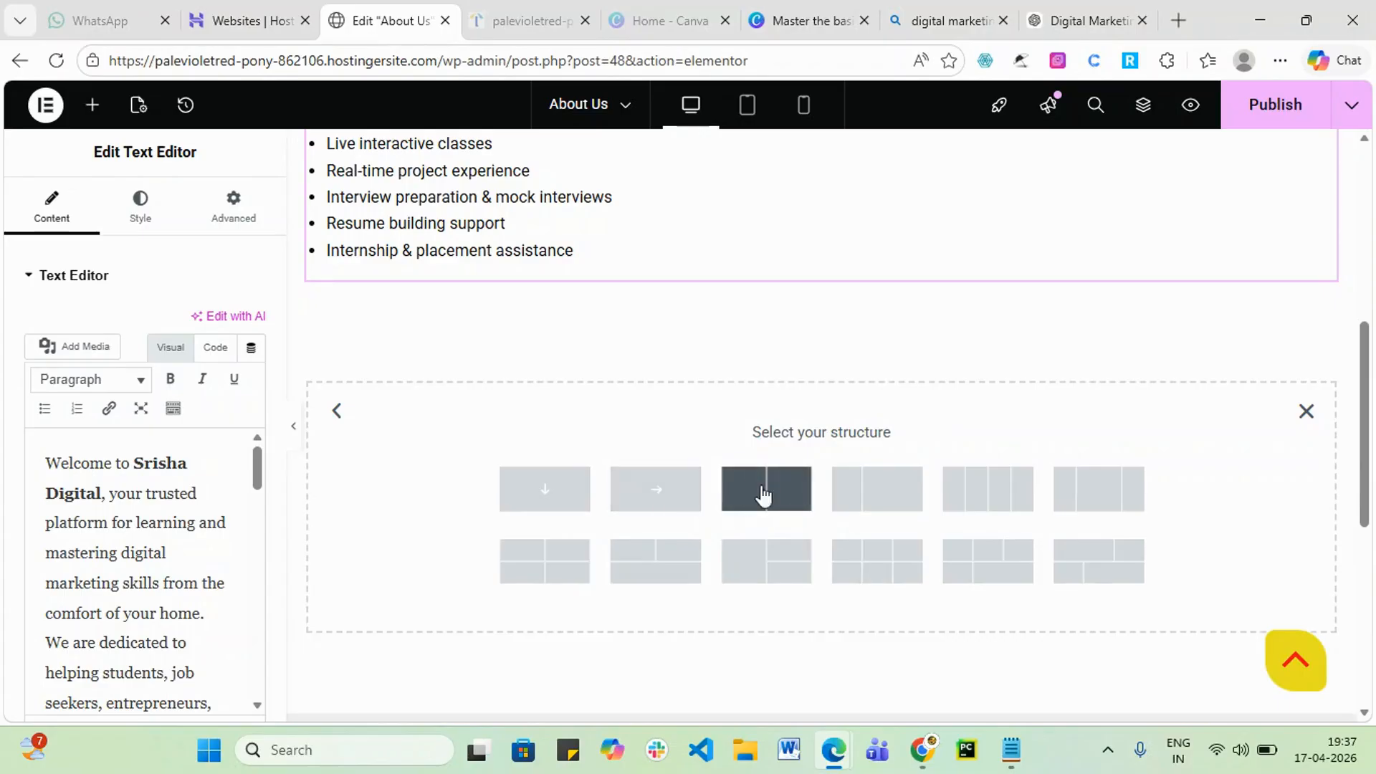
left_click(767, 495)
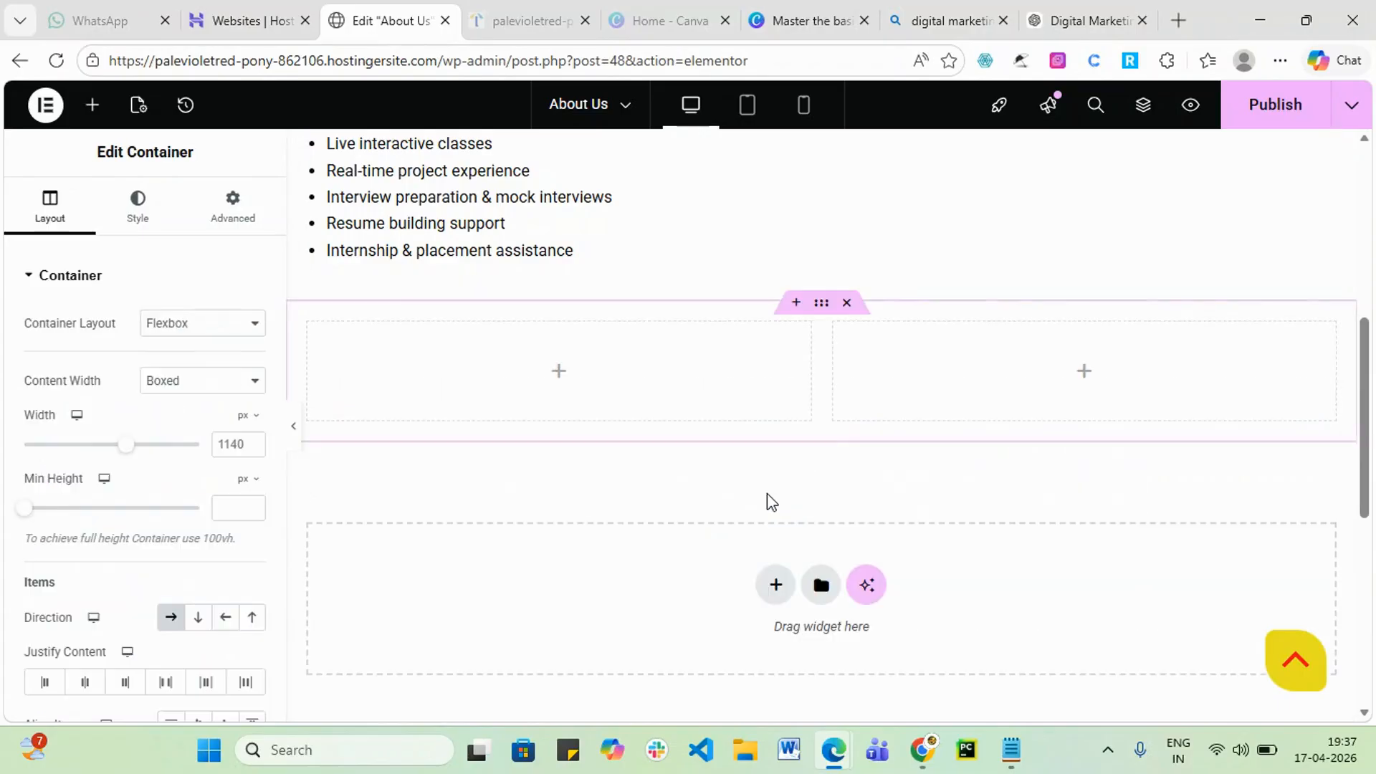
- Add a Text Editor widget to the first column of the empty two-column container
left_click(560, 387)
scroll(79, 599, "down", 8)
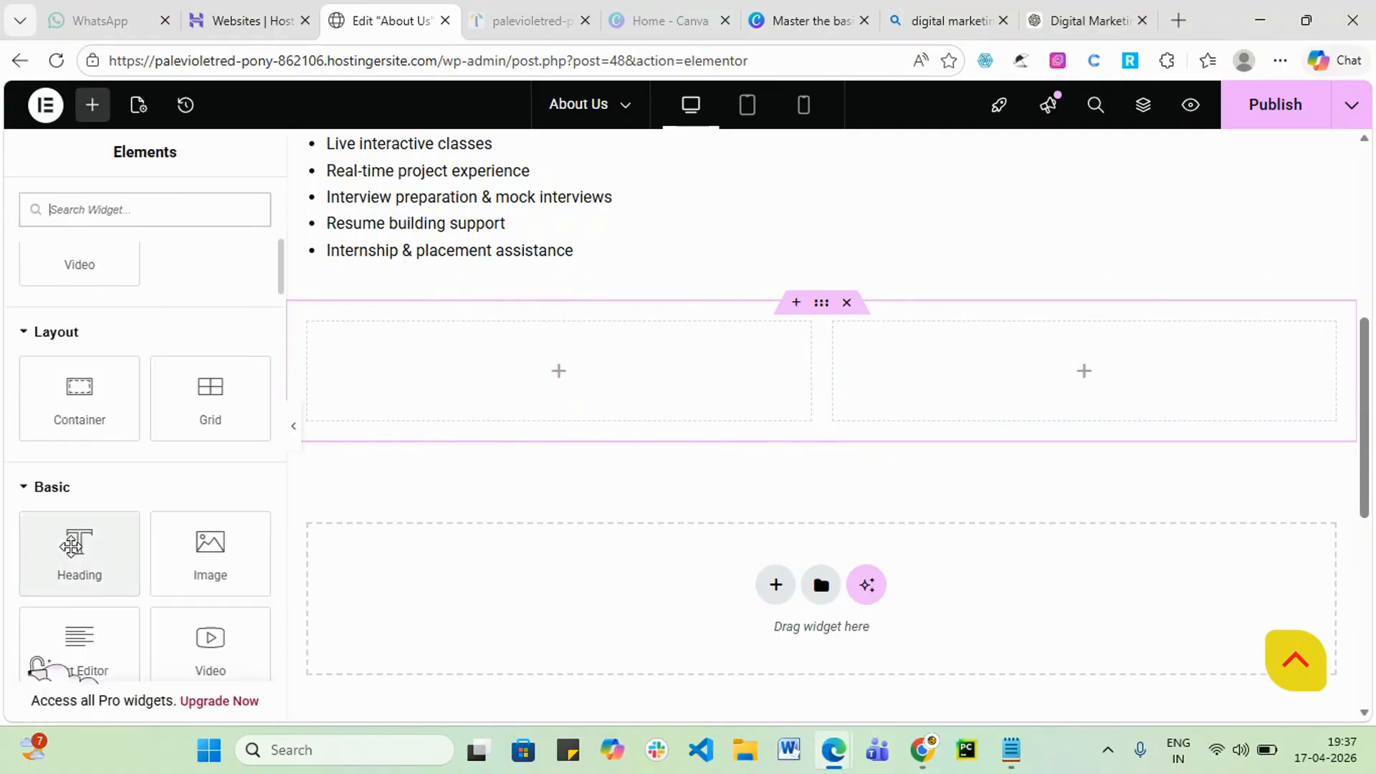
scroll(82, 584, "up", 5)
left_click_drag(85, 538, 588, 378)
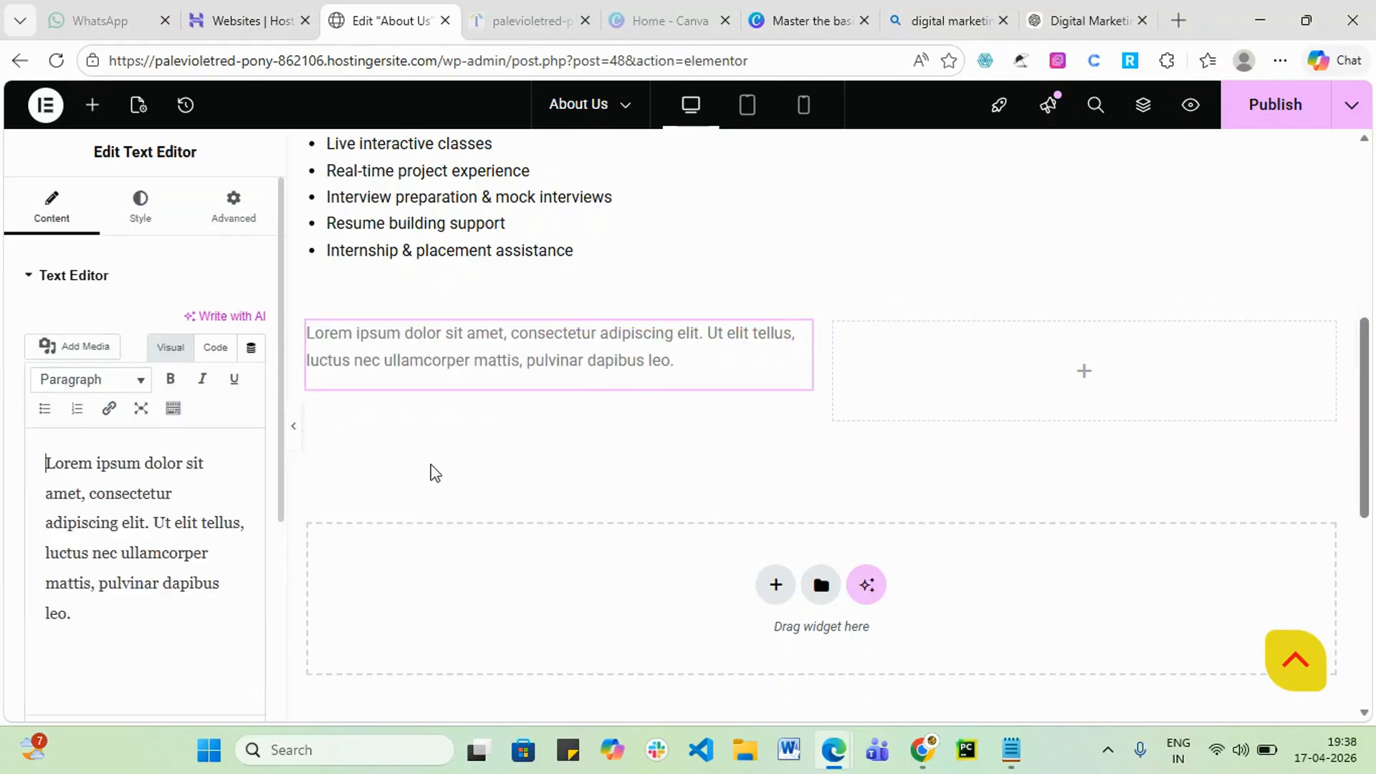
- Copy the Our Vision section with its heading from the ChatGPT conversation and replace the text widget's placeholder text with it
left_click(1088, 10)
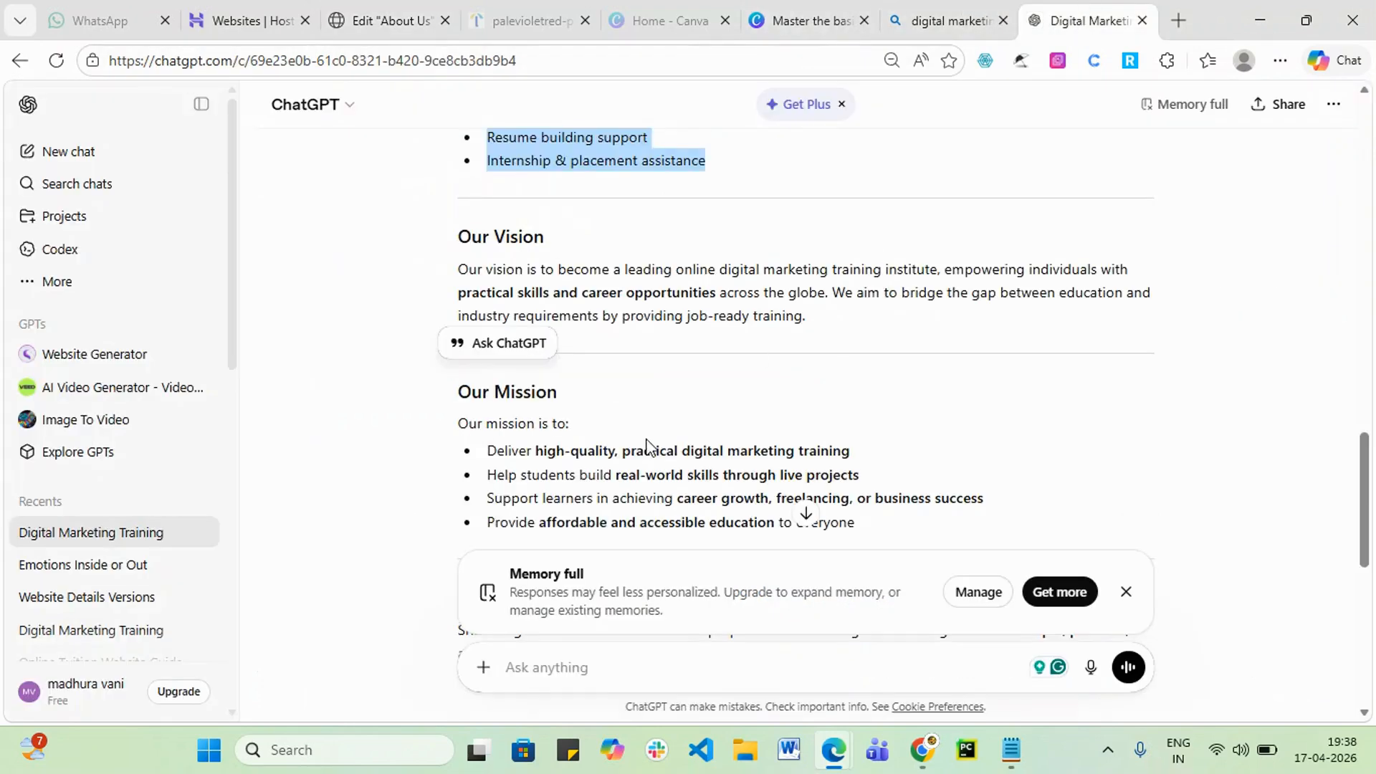
left_click_drag(463, 237, 832, 326)
key("ctrl+c")
left_click(391, 22)
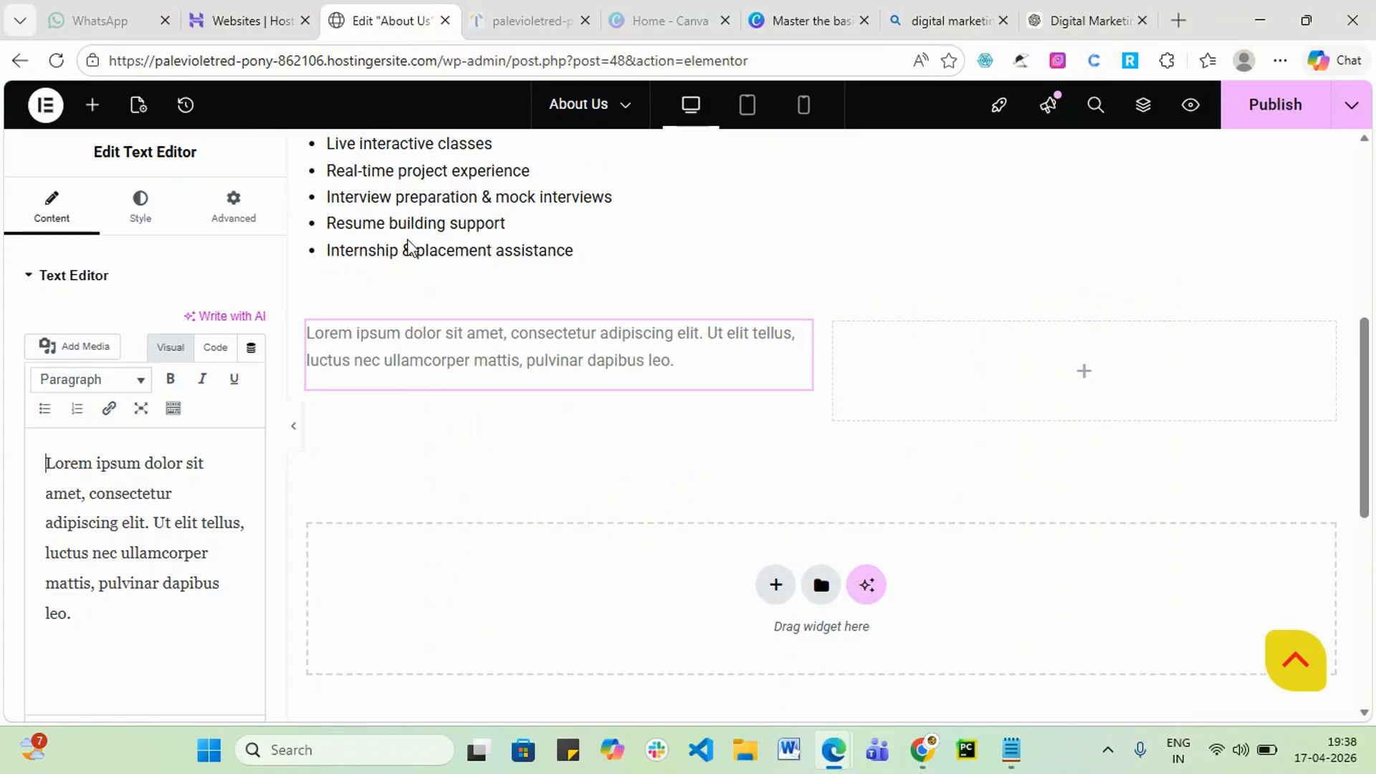
left_click(92, 553)
key("ctrl+a")
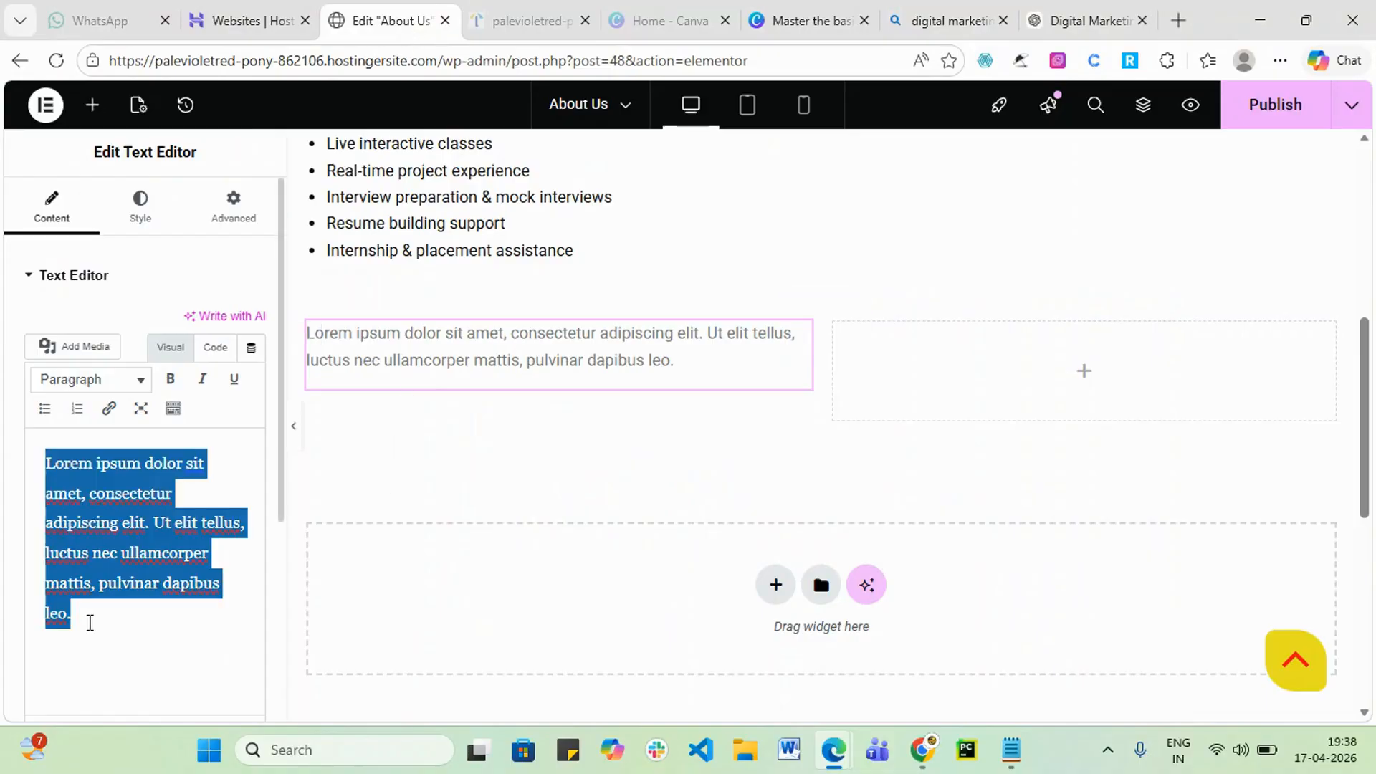
key("ctrl+v")
scroll(92, 615, "up", 2)
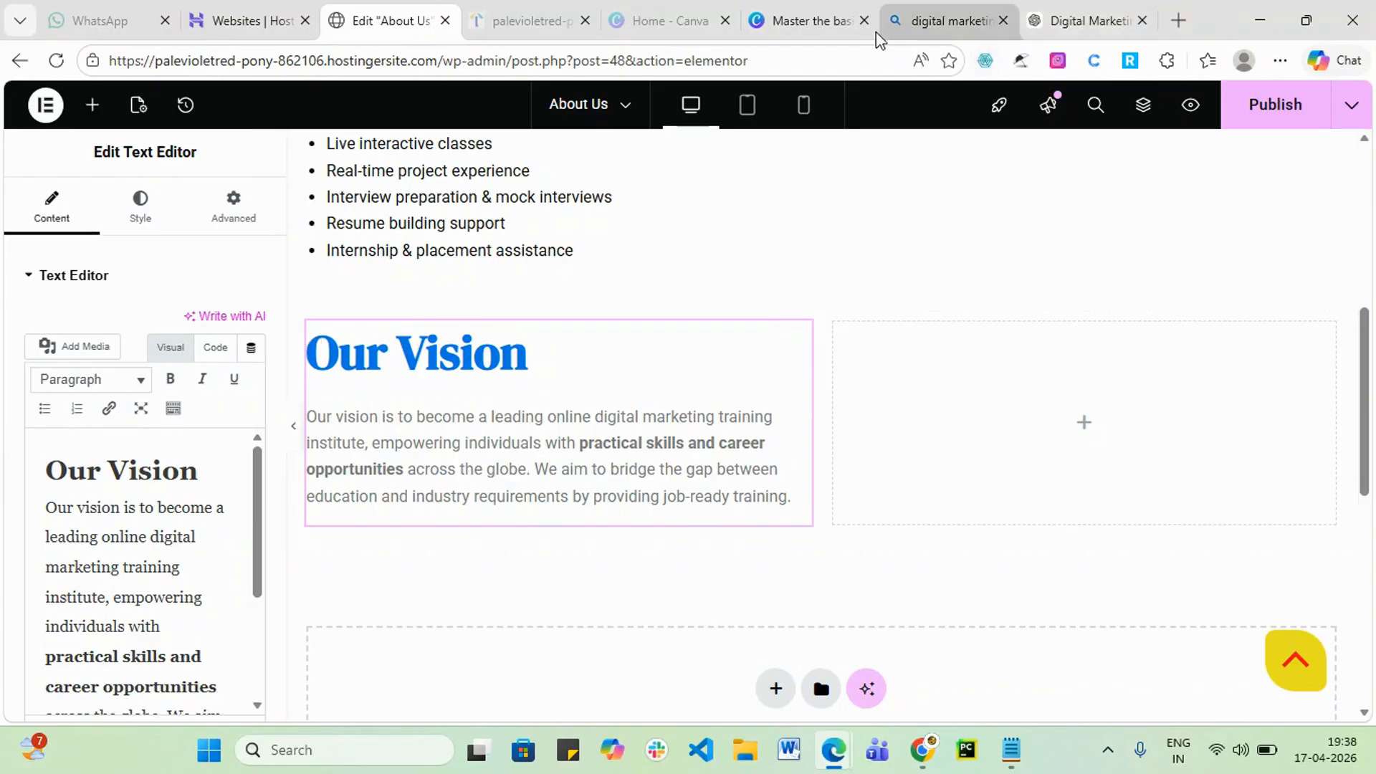
- Copy the Our Mission heading, intro line and bullet list from the ChatGPT conversation, and return to the About Us page editor
left_click(1061, 12)
scroll(793, 502, "down", 2)
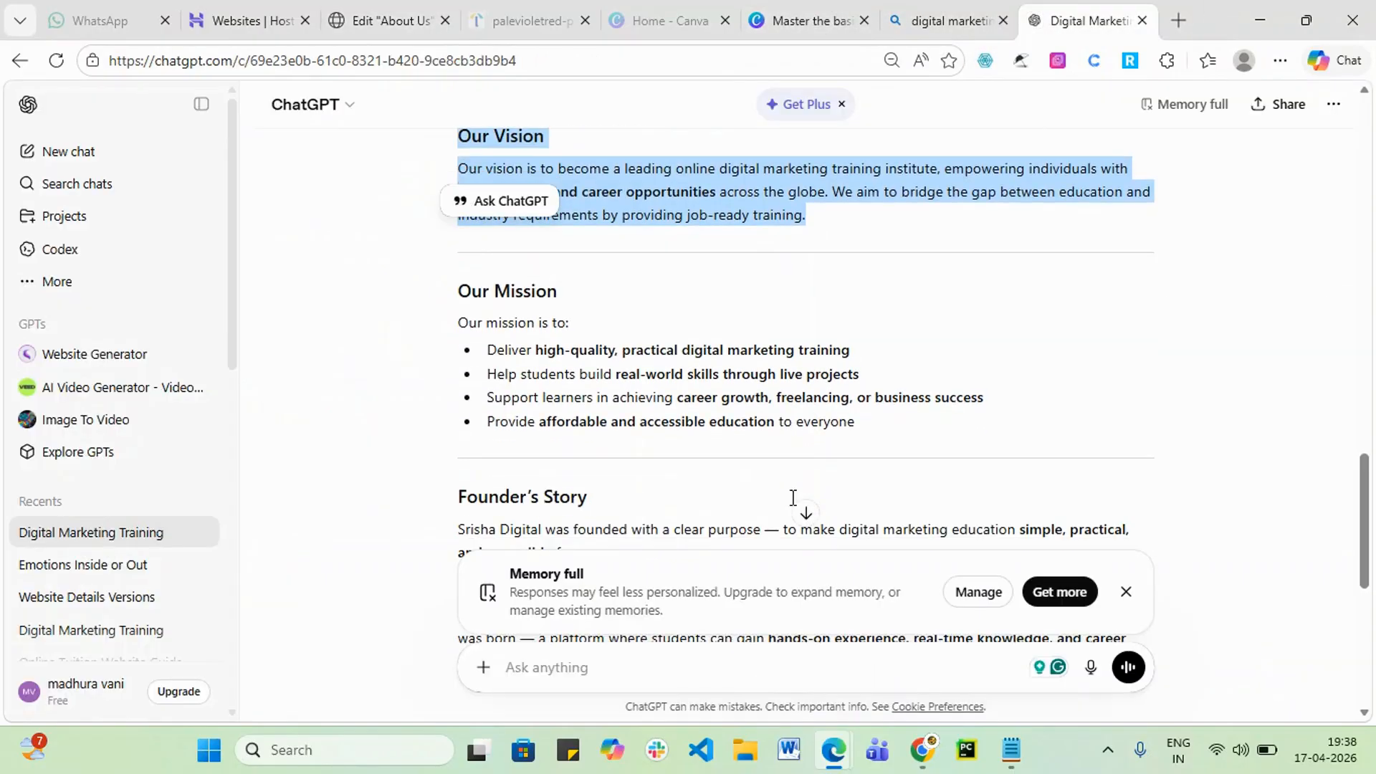
left_click_drag(459, 290, 931, 430)
key("ctrl+c")
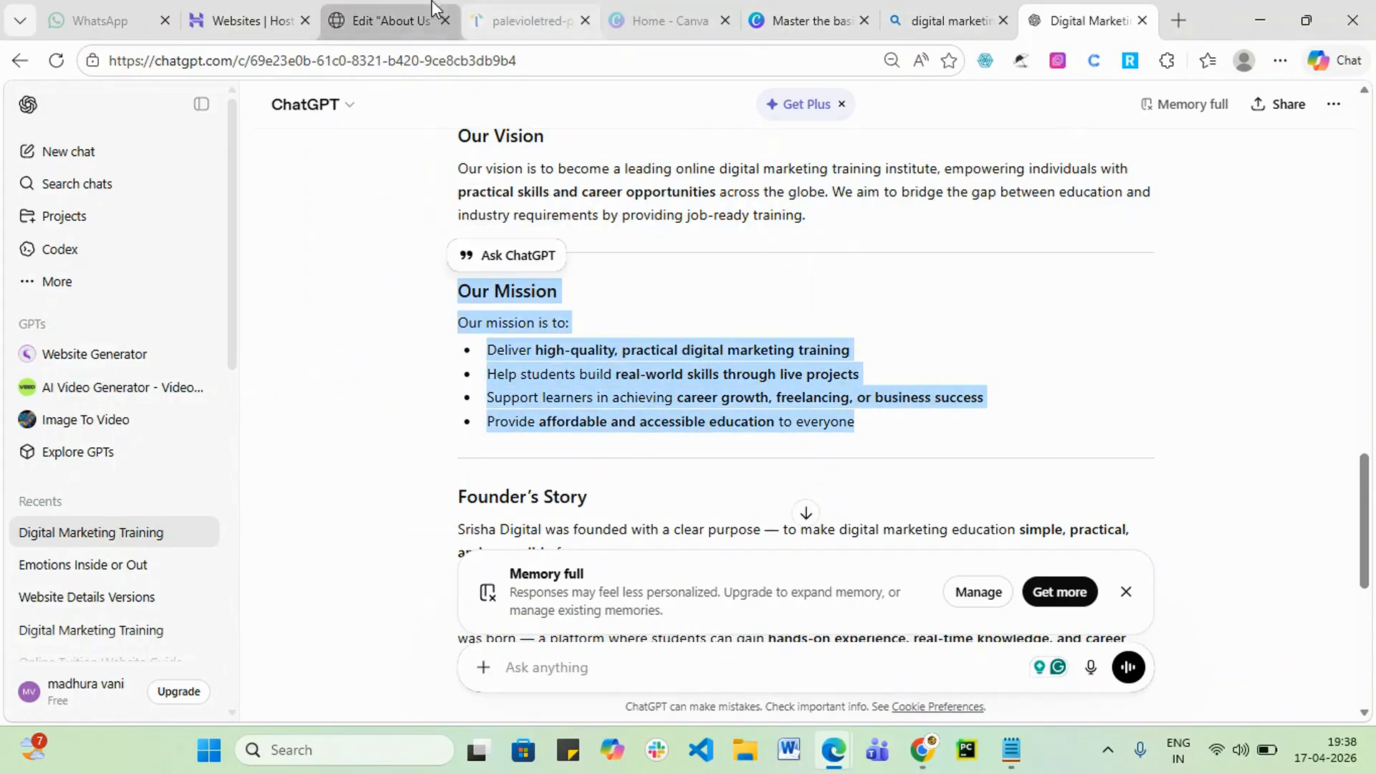
left_click(402, 20)
- Add a Text Editor widget to the empty column beside Our Vision and replace its placeholder with the copied Our Mission text
left_click(1088, 430)
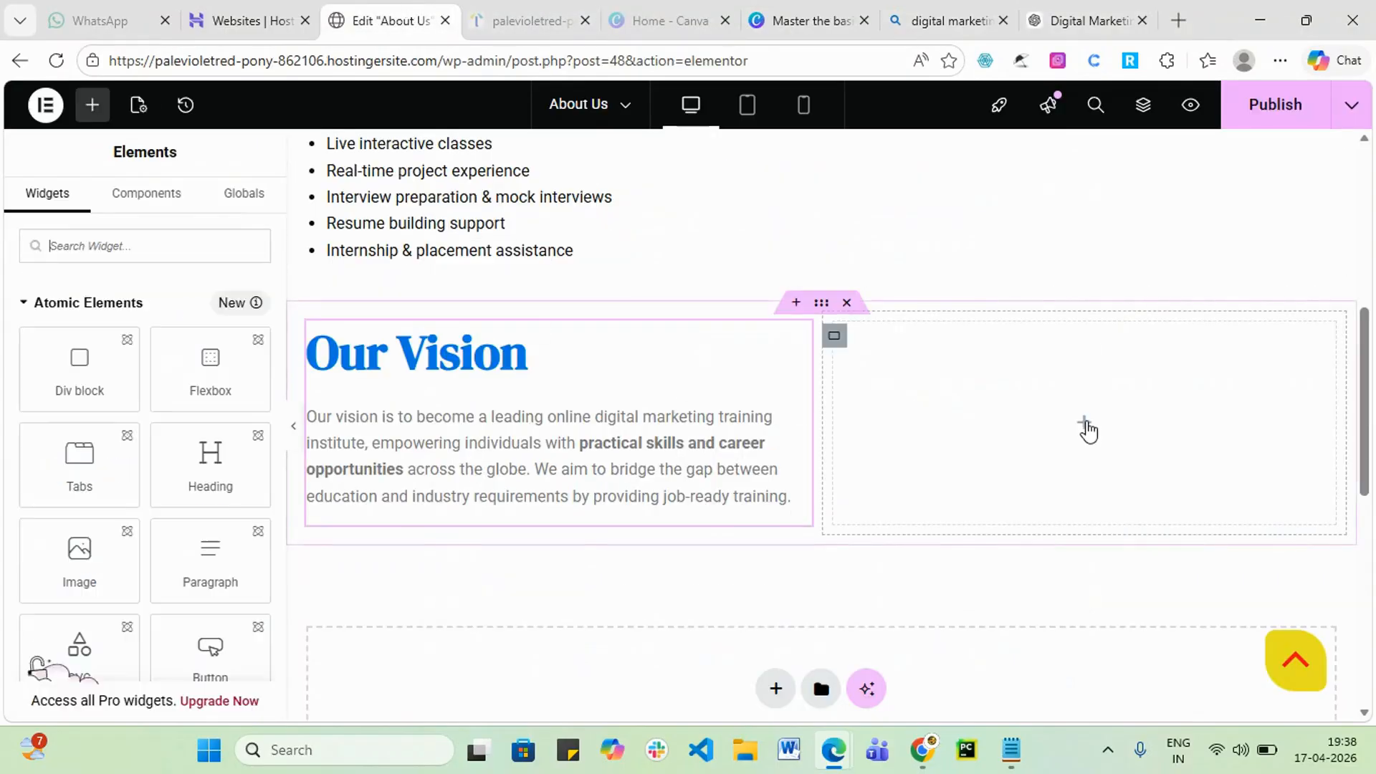
scroll(114, 599, "down", 5)
scroll(114, 601, "up", 5)
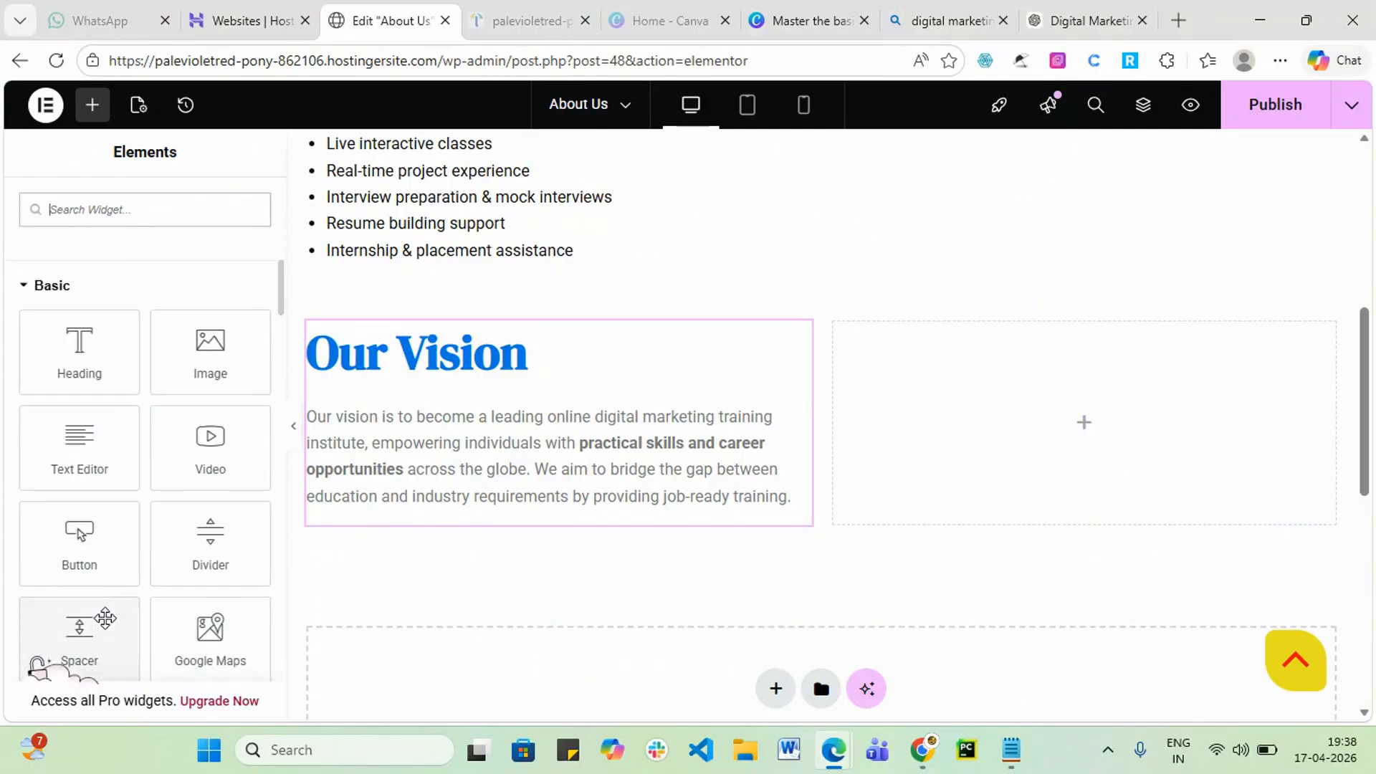
left_click_drag(85, 470, 1045, 453)
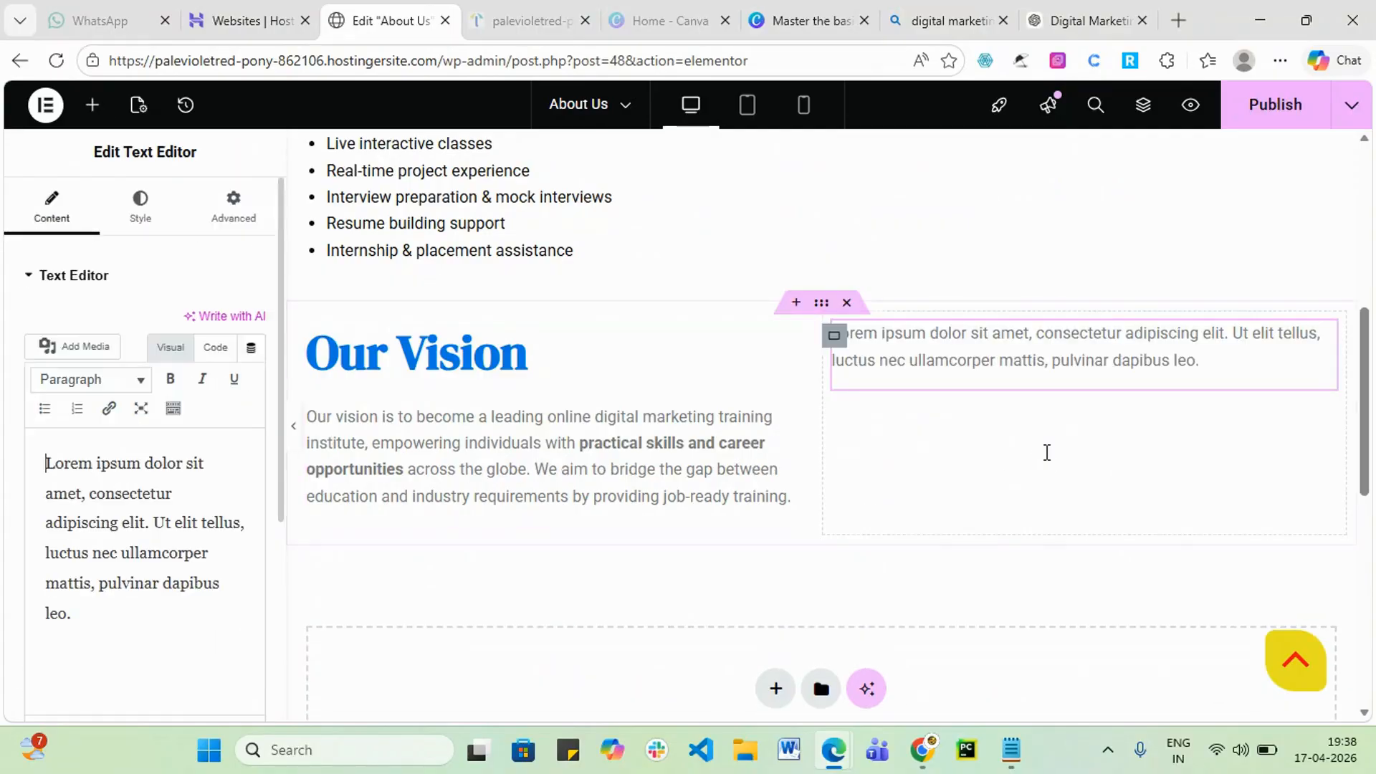
key("ctrl+a")
key("ctrl+v")
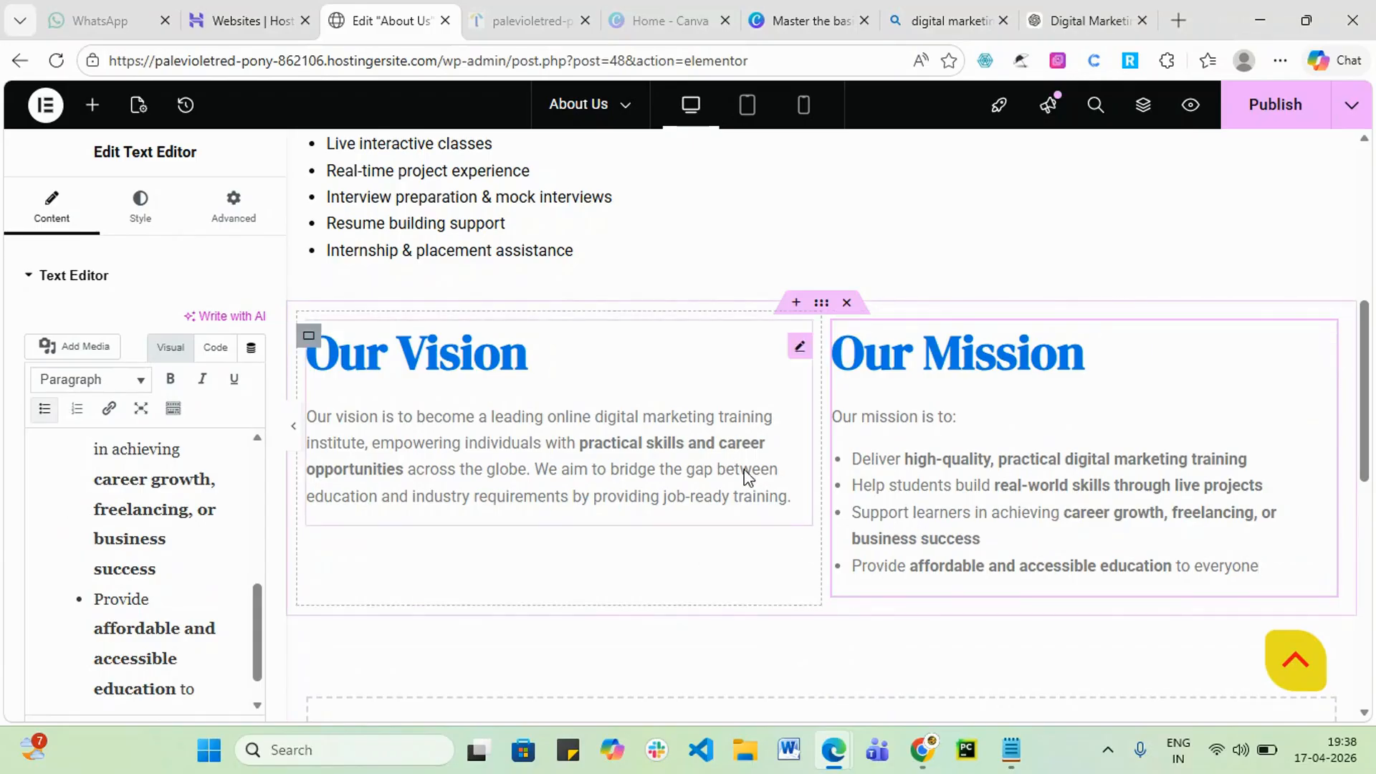
- Add a new Flexbox container with two equal columns below the vision and mission section
scroll(724, 595, "down", 2)
left_click(773, 657)
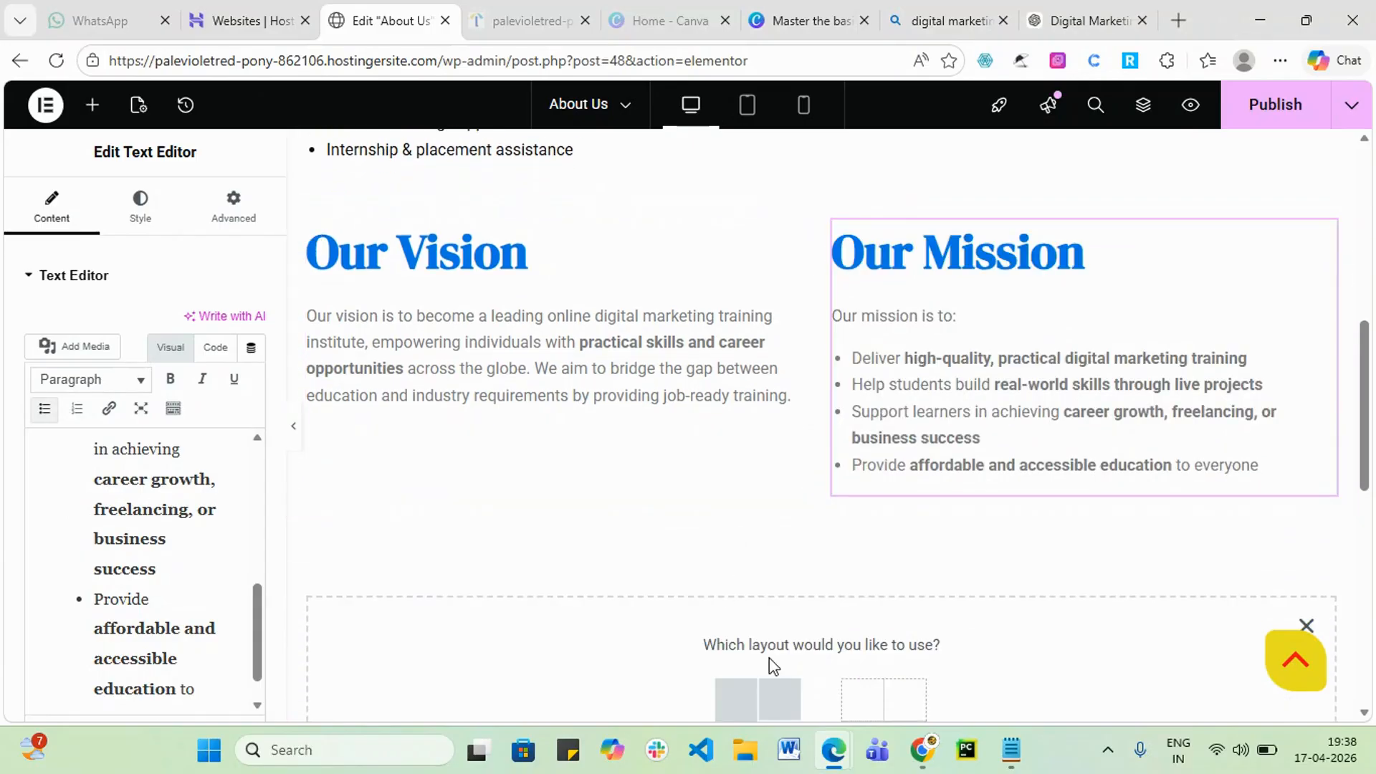
scroll(808, 597, "down", 5)
left_click(760, 414)
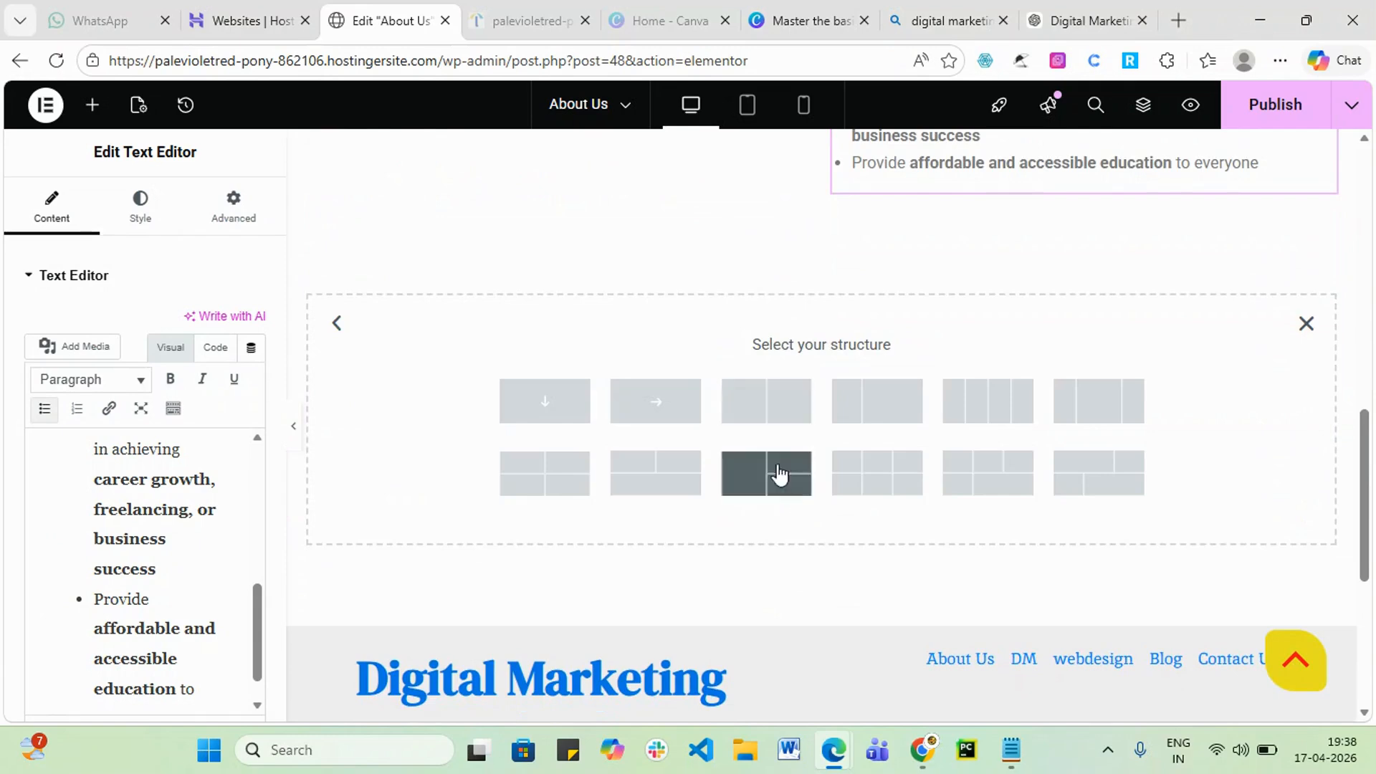
left_click(767, 405)
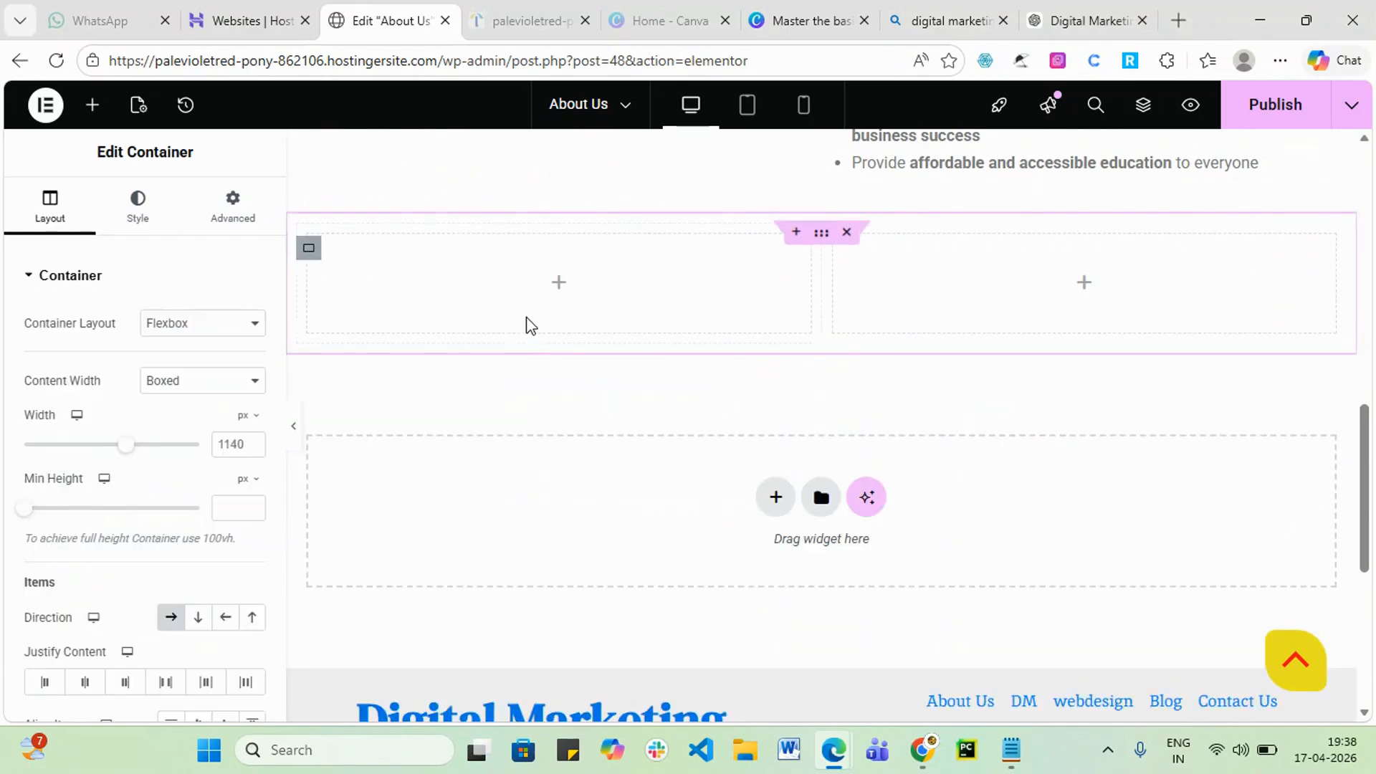
- Add a basic Image widget to the first column of the new container
left_click(559, 284)
scroll(264, 509, "down", 6)
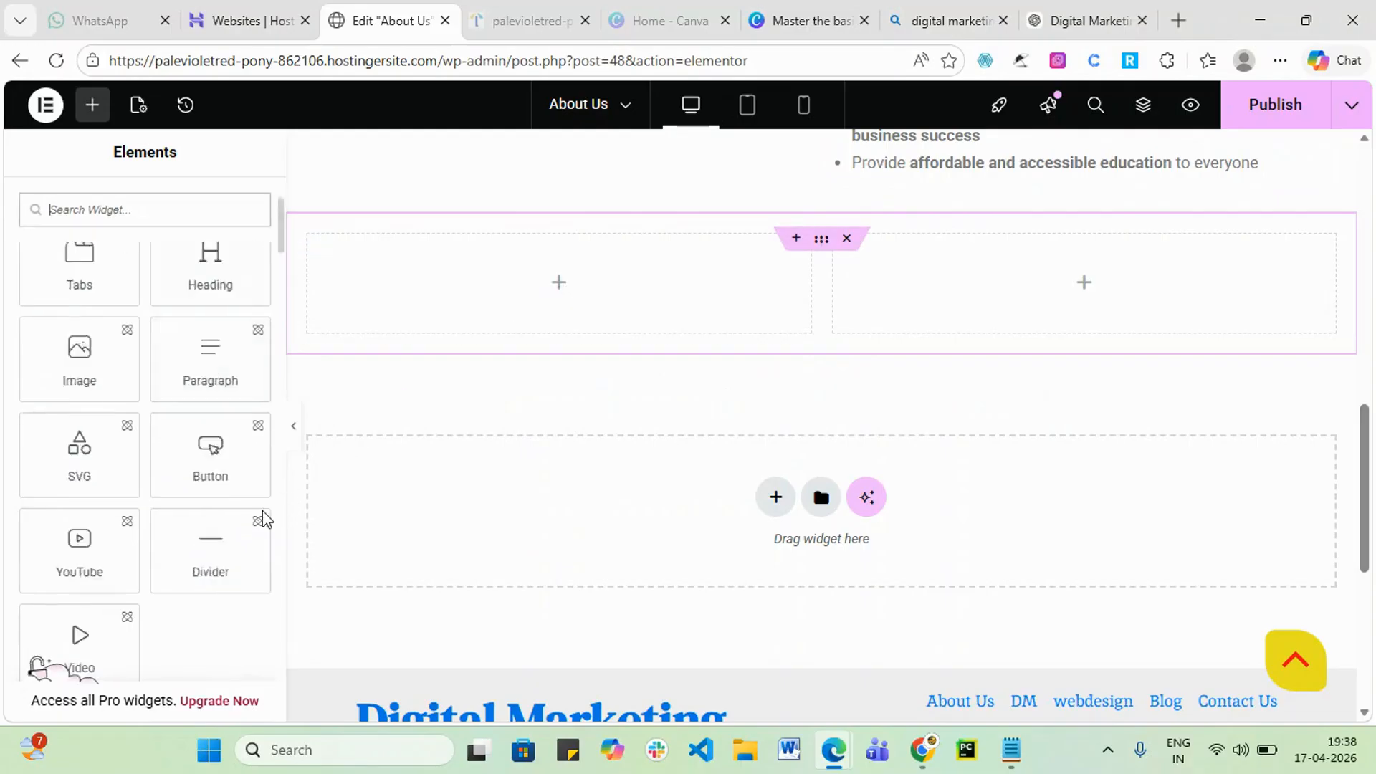
left_click_drag(210, 644, 588, 304)
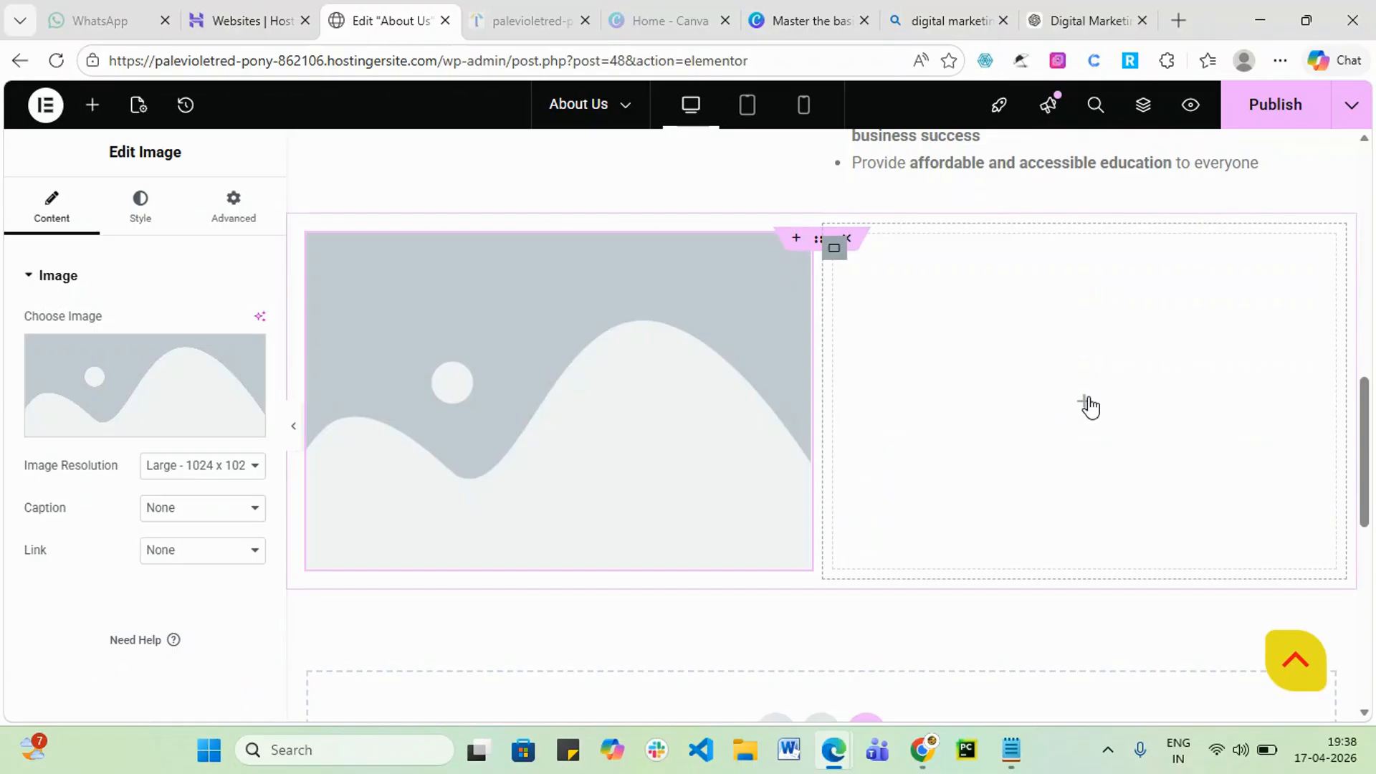
- Add a Text Editor widget to the empty column beside the image placeholder
left_click(1084, 402)
scroll(111, 559, "down", 5)
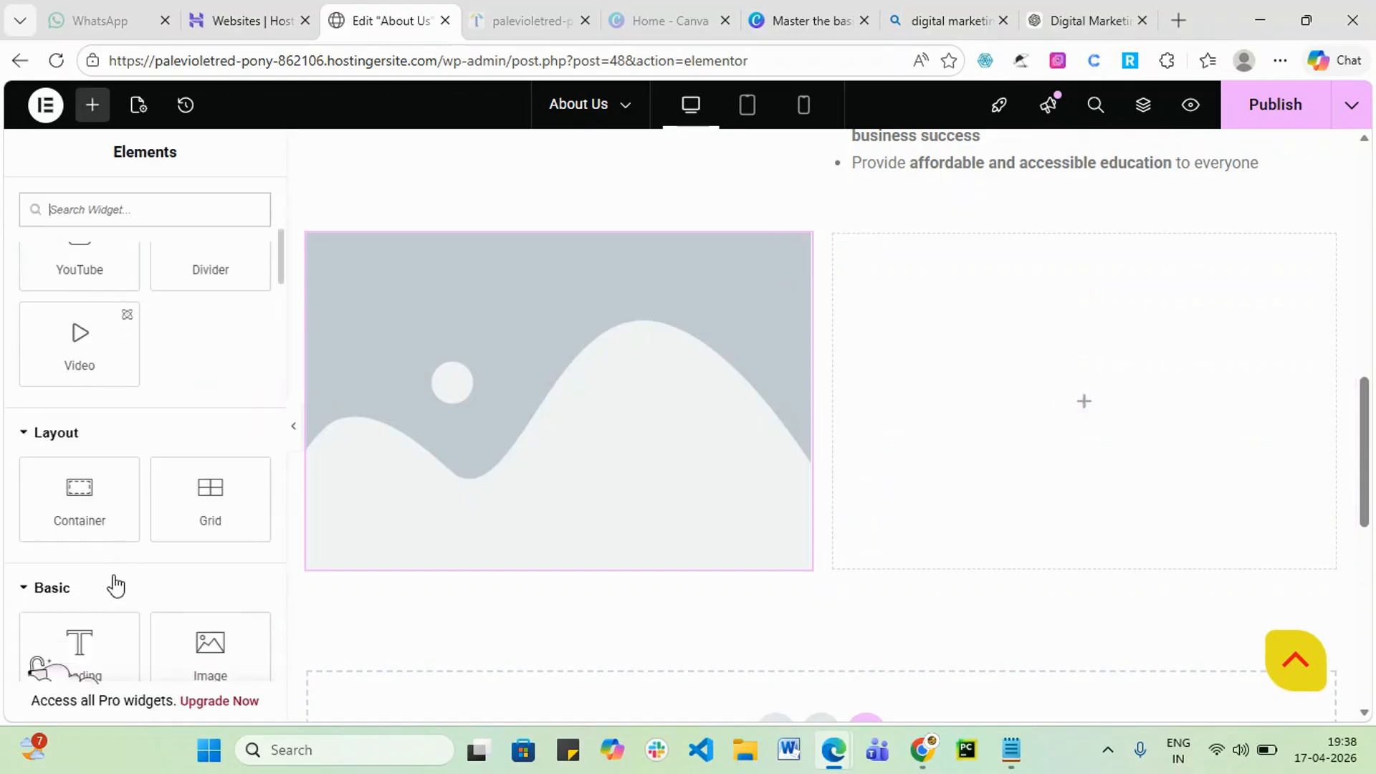
scroll(114, 585, "down", 3)
left_click_drag(83, 569, 1157, 446)
left_click(1045, 20)
scroll(812, 449, "down", 4)
left_click_drag(459, 226, 681, 485)
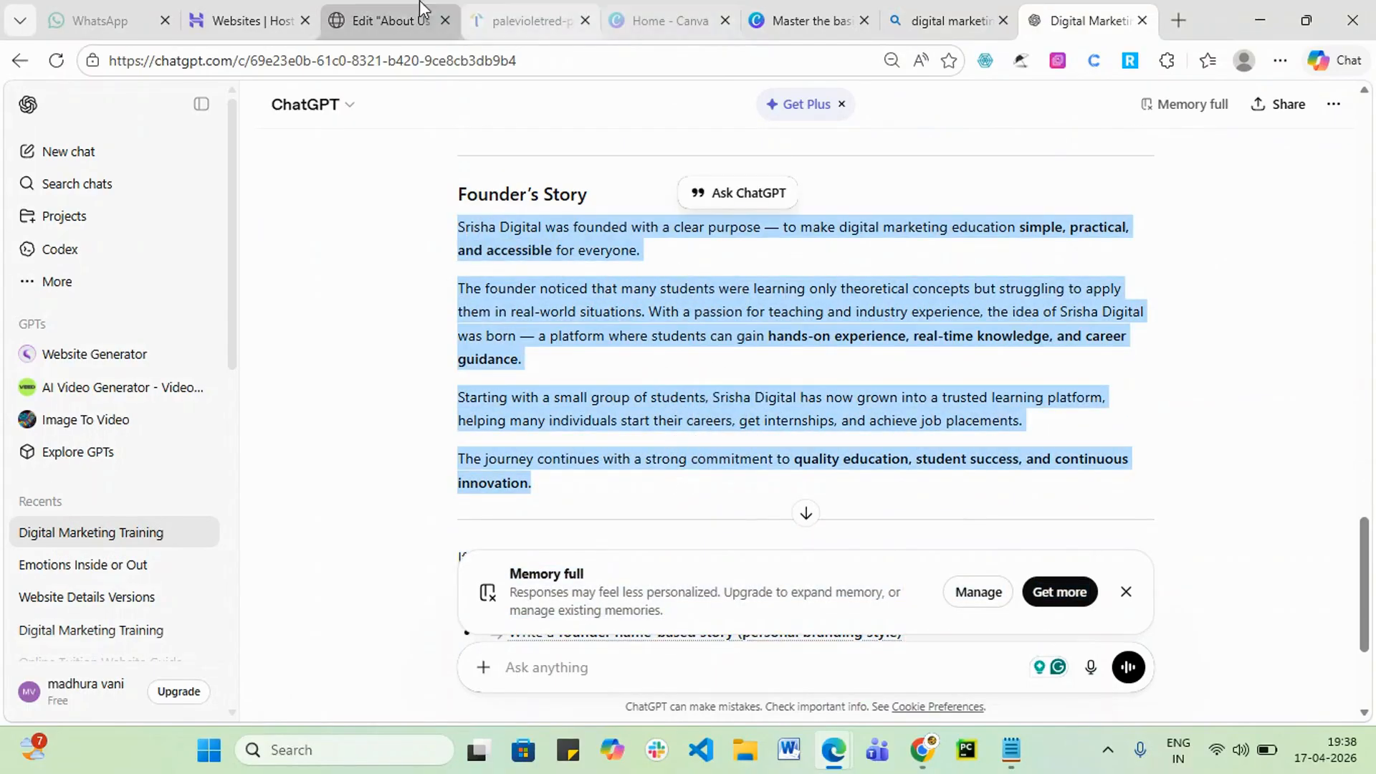
left_click(391, 20)
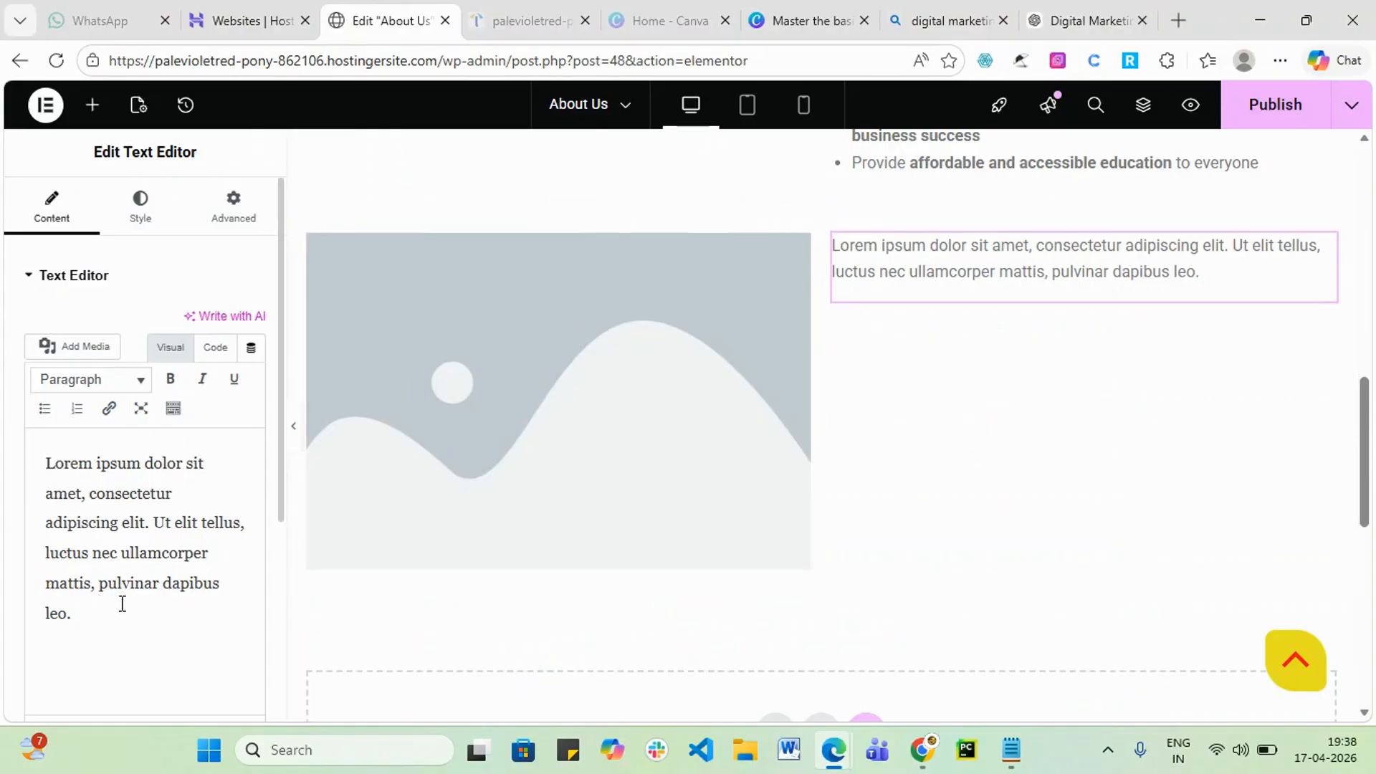
- Copy the Founder's Story section including its heading from ChatGPT and replace the new text widget's placeholder text with it
left_click(1050, 20)
left_click_drag(459, 195, 584, 495)
key("ctrl+c")
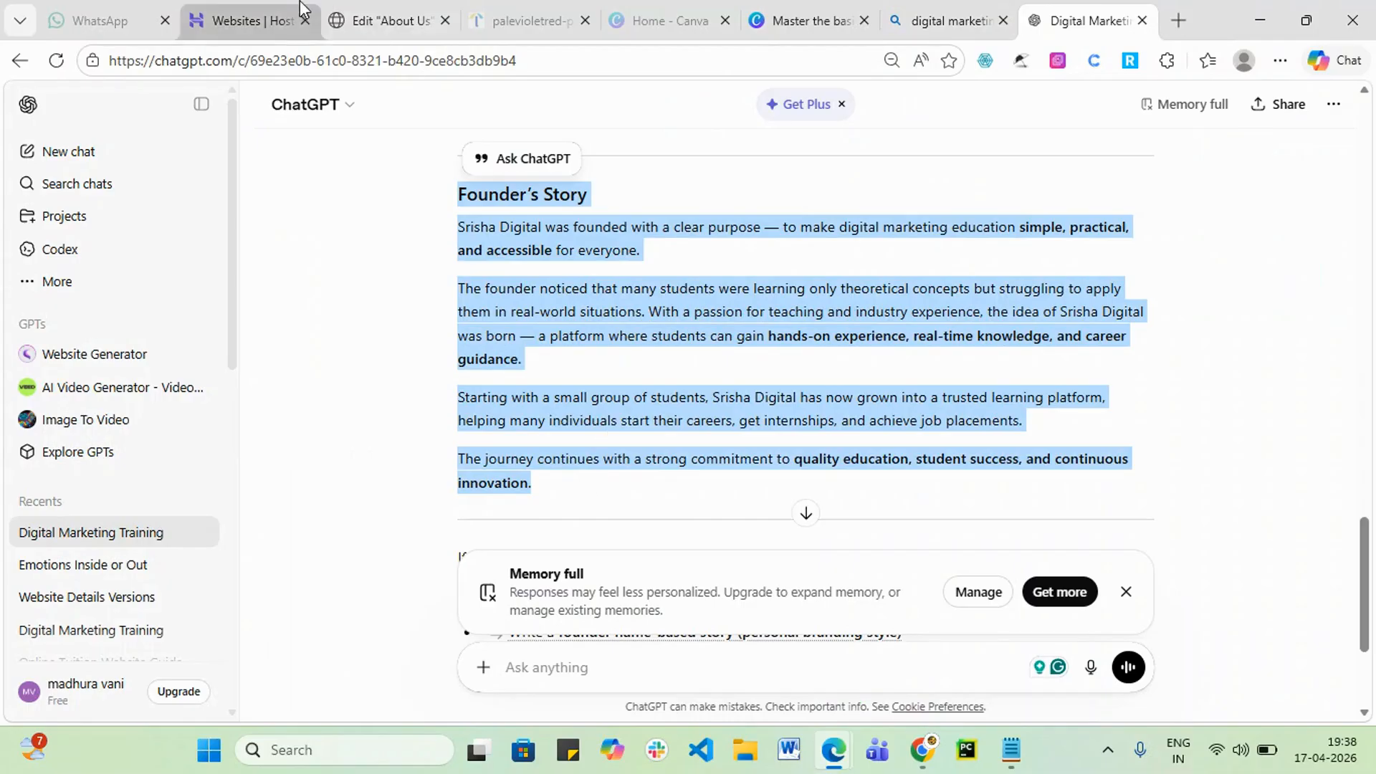
left_click(387, 19)
key("ctrl+a")
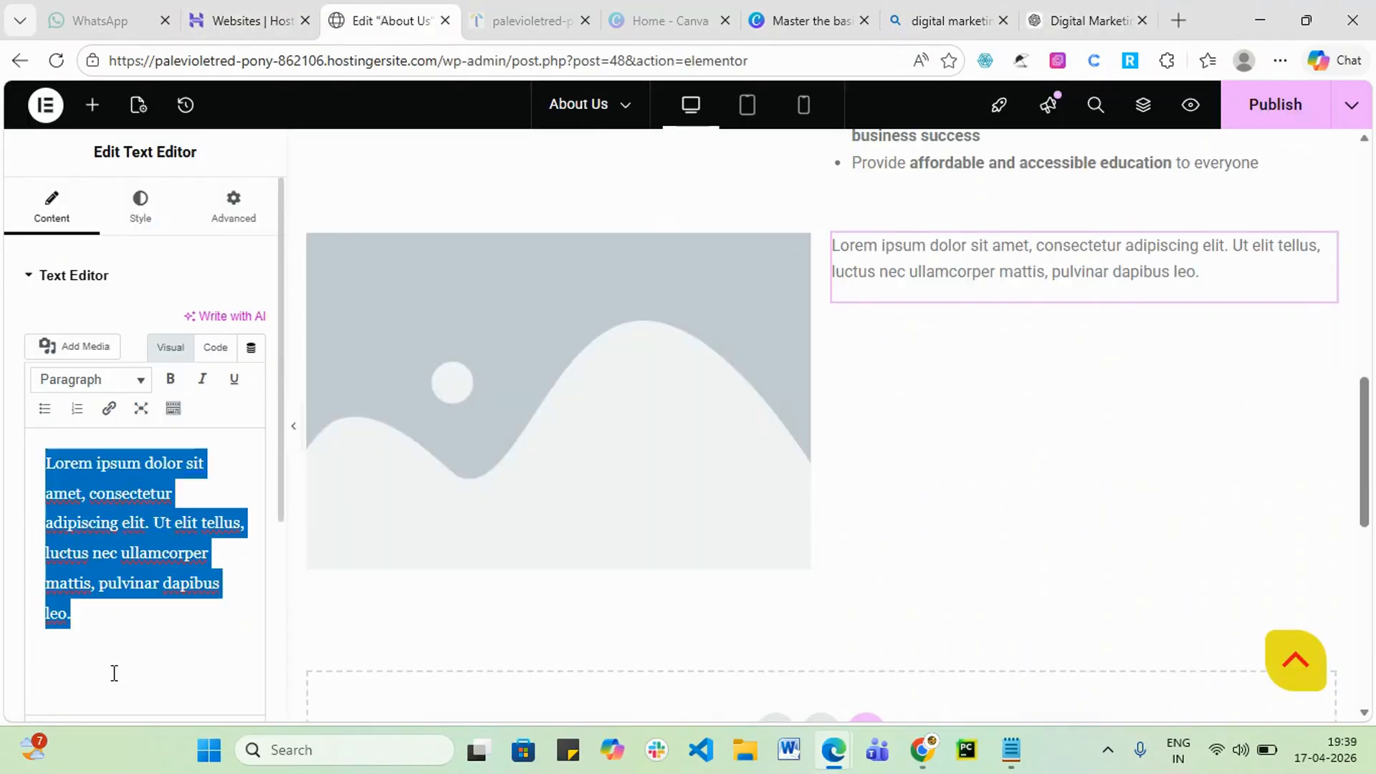
key("ctrl+v")
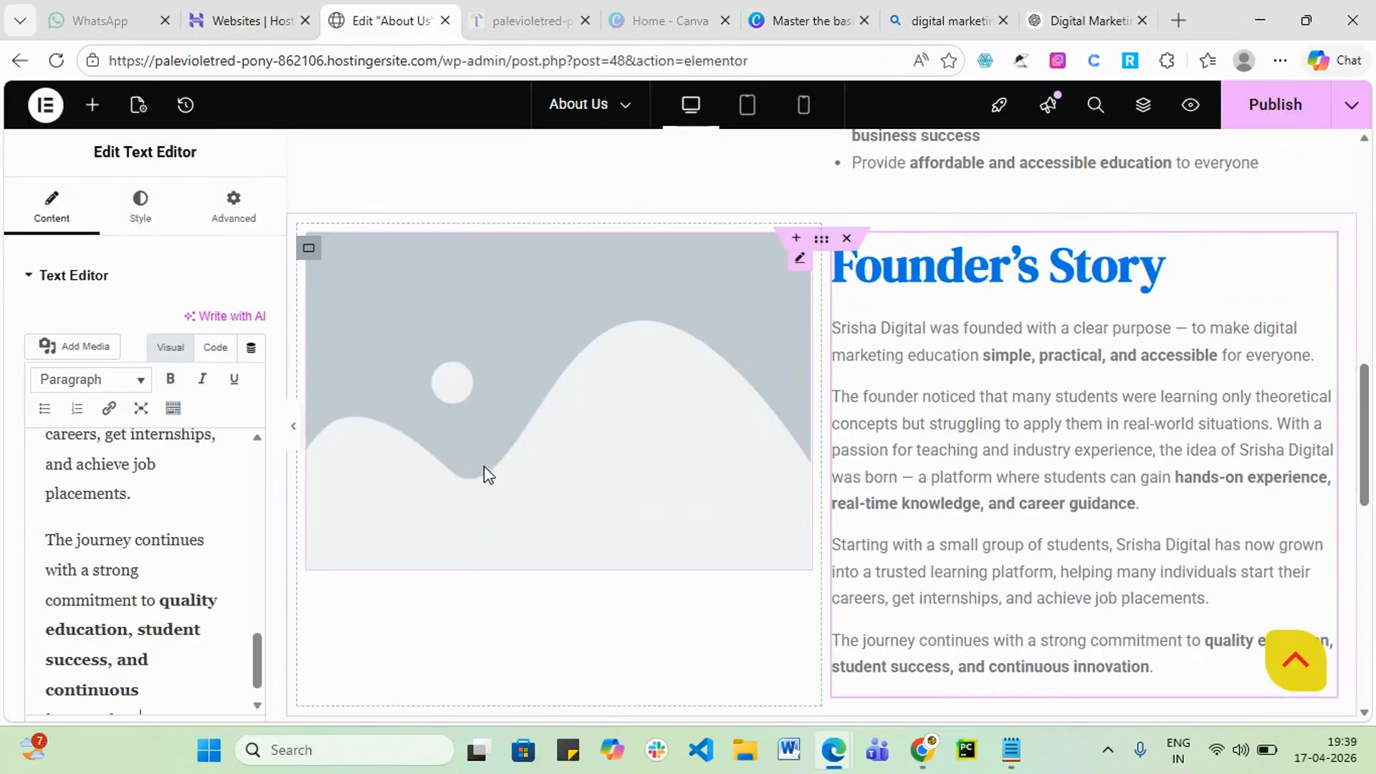
- Open the file picker for uploading a new image to the image widget beside Founder's Story
left_click(605, 470)
left_click(108, 428)
left_click(272, 183)
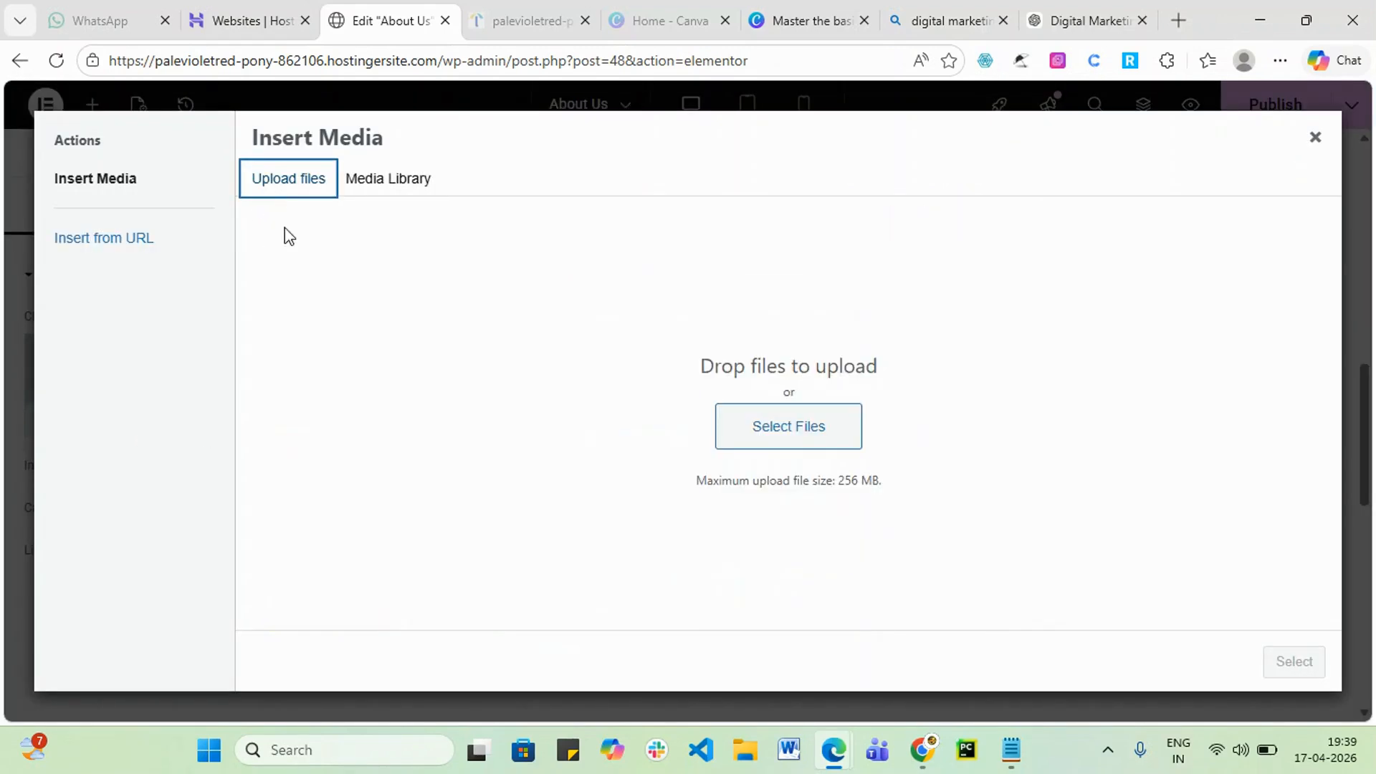
left_click(781, 428)
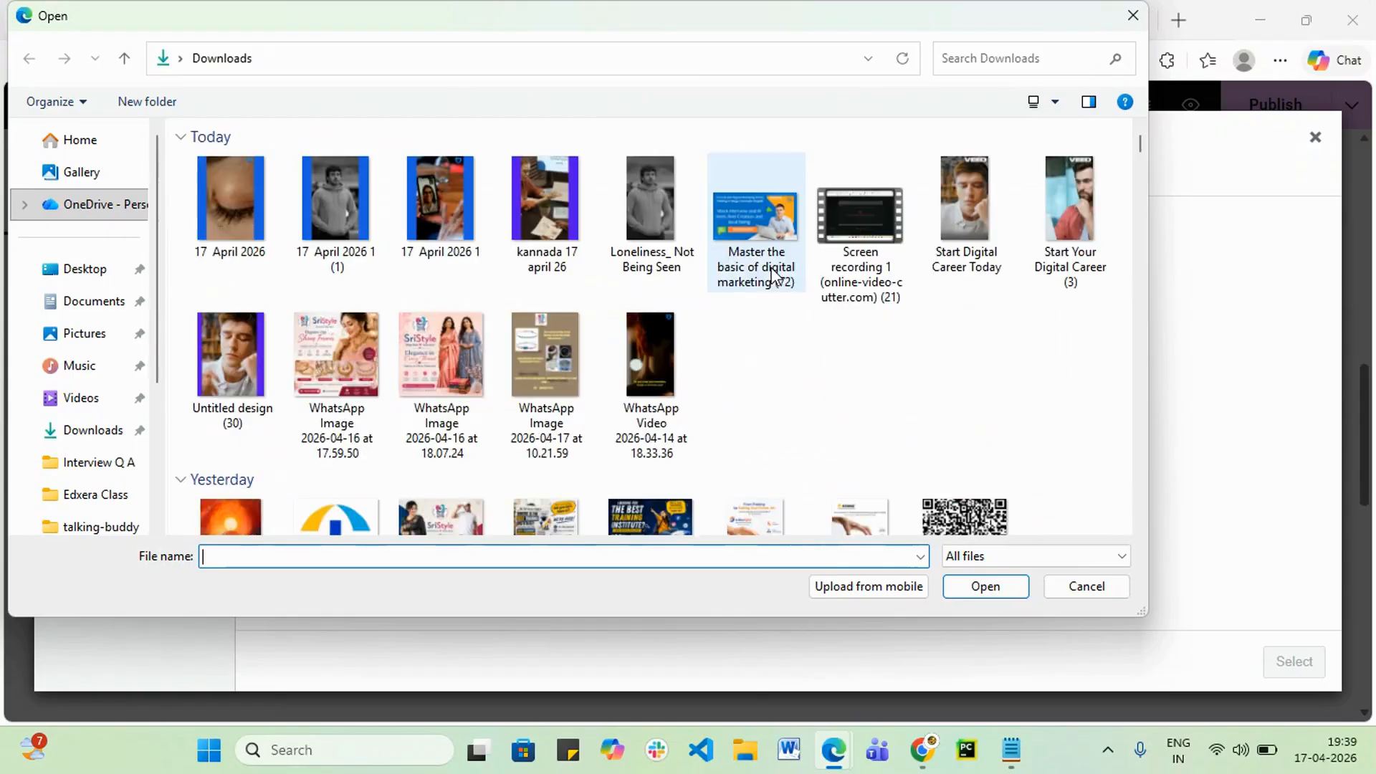
- Find the image "Aagyeyi Alluring Sarees ₹593.00" in the Downloads folder and upload it to the media library
scroll(884, 248, "down", 10)
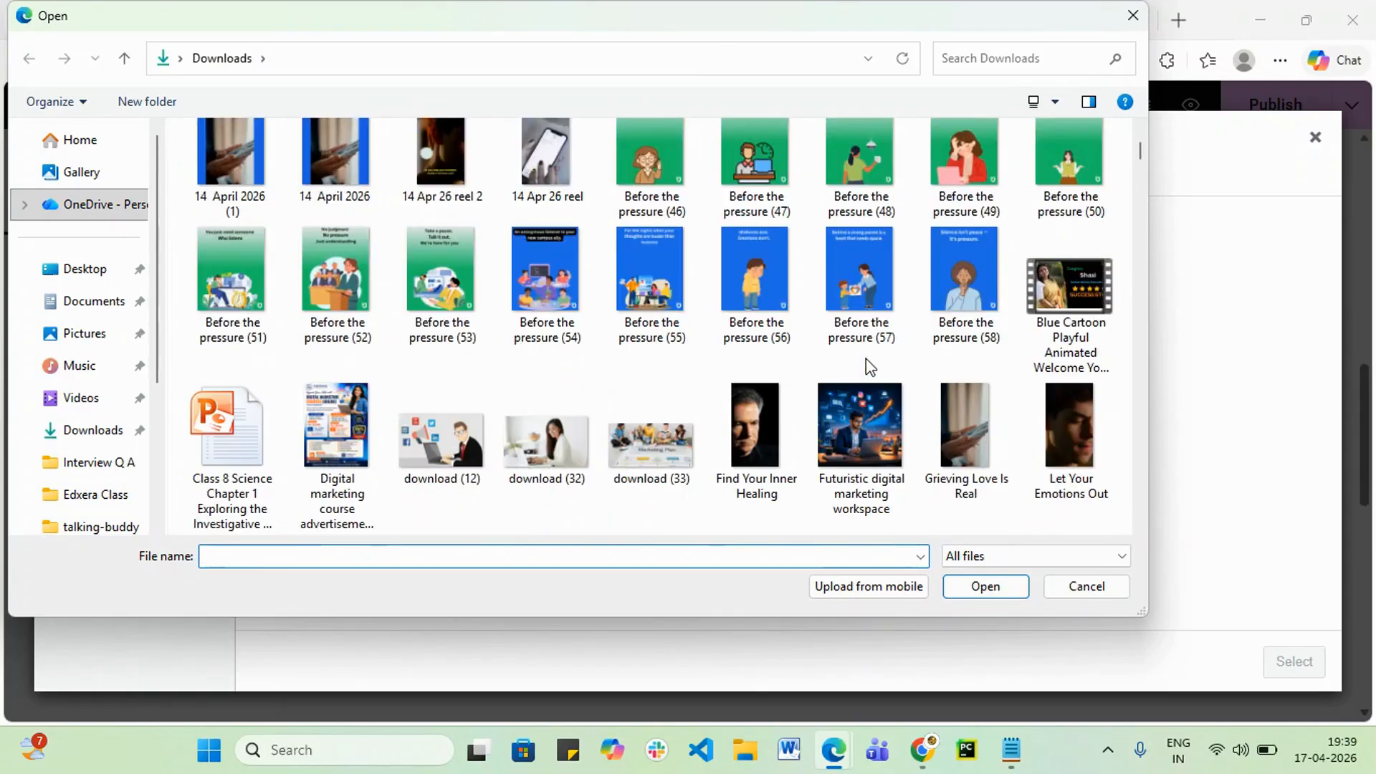
scroll(866, 359, "down", 8)
scroll(868, 366, "down", 5)
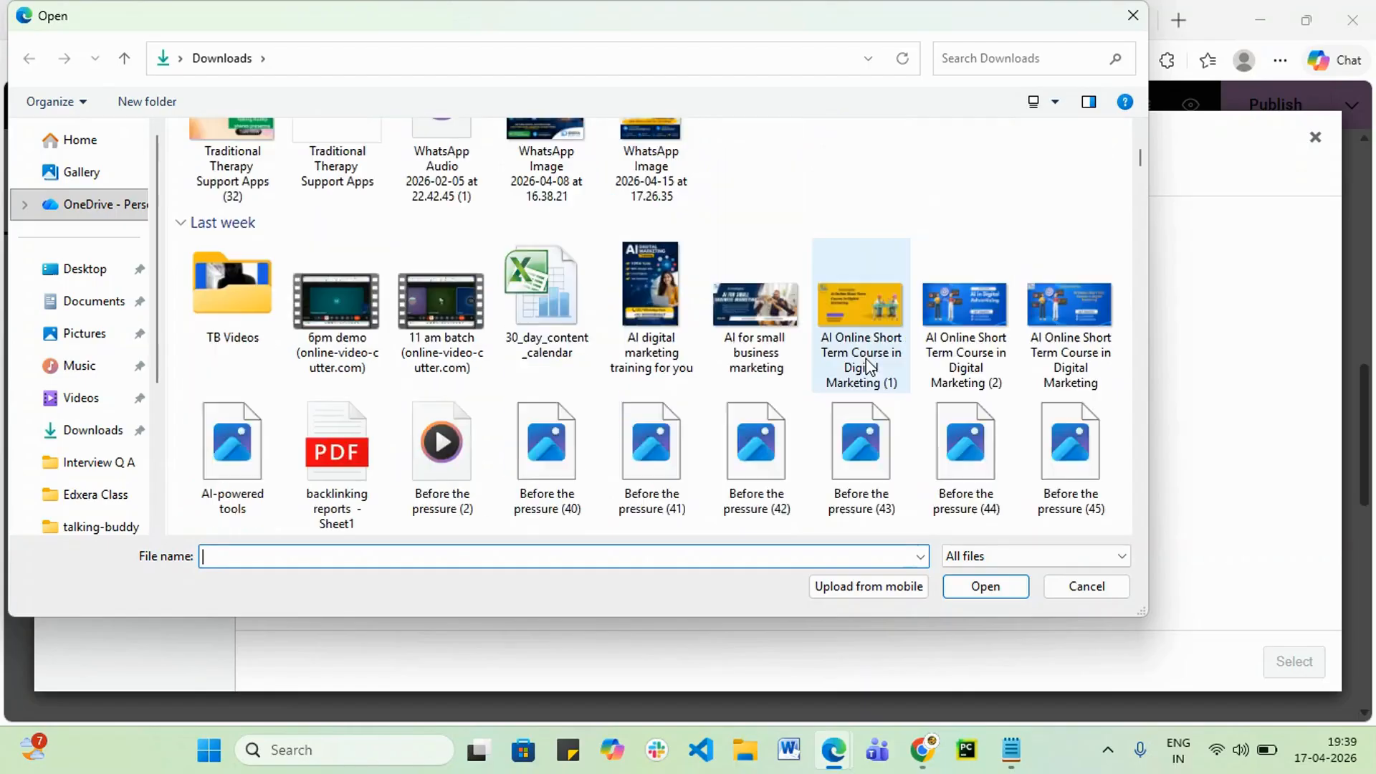
scroll(869, 366, "down", 4)
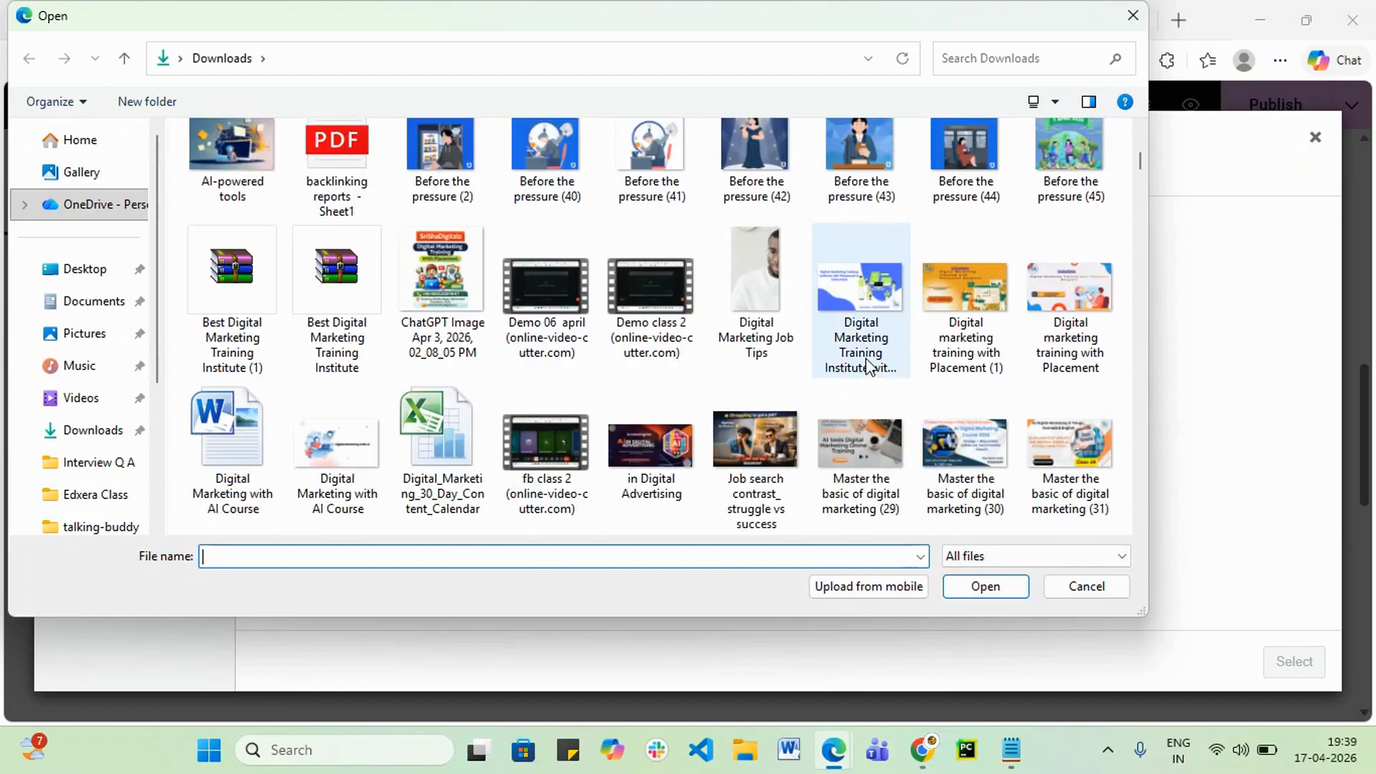
scroll(869, 366, "down", 2)
scroll(869, 366, "down", 10)
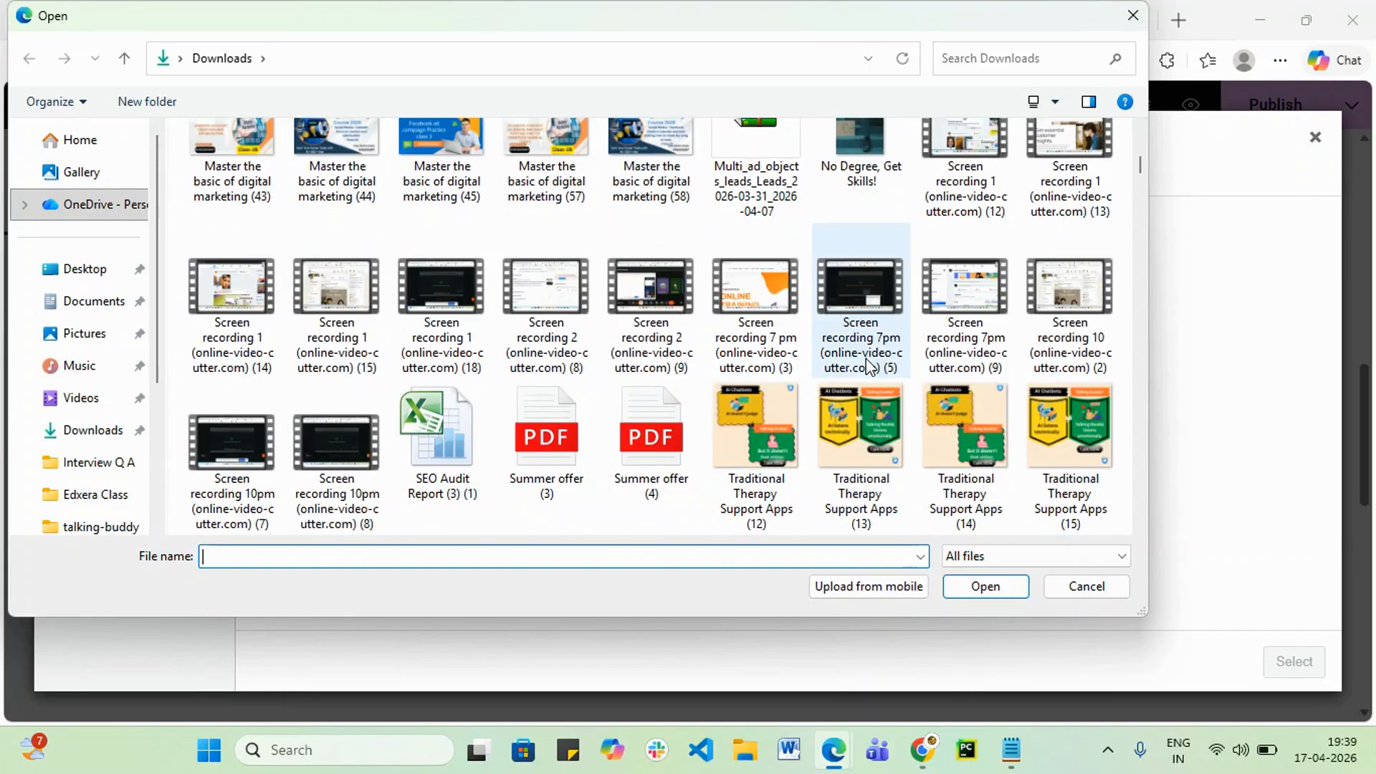
scroll(836, 348, "down", 2)
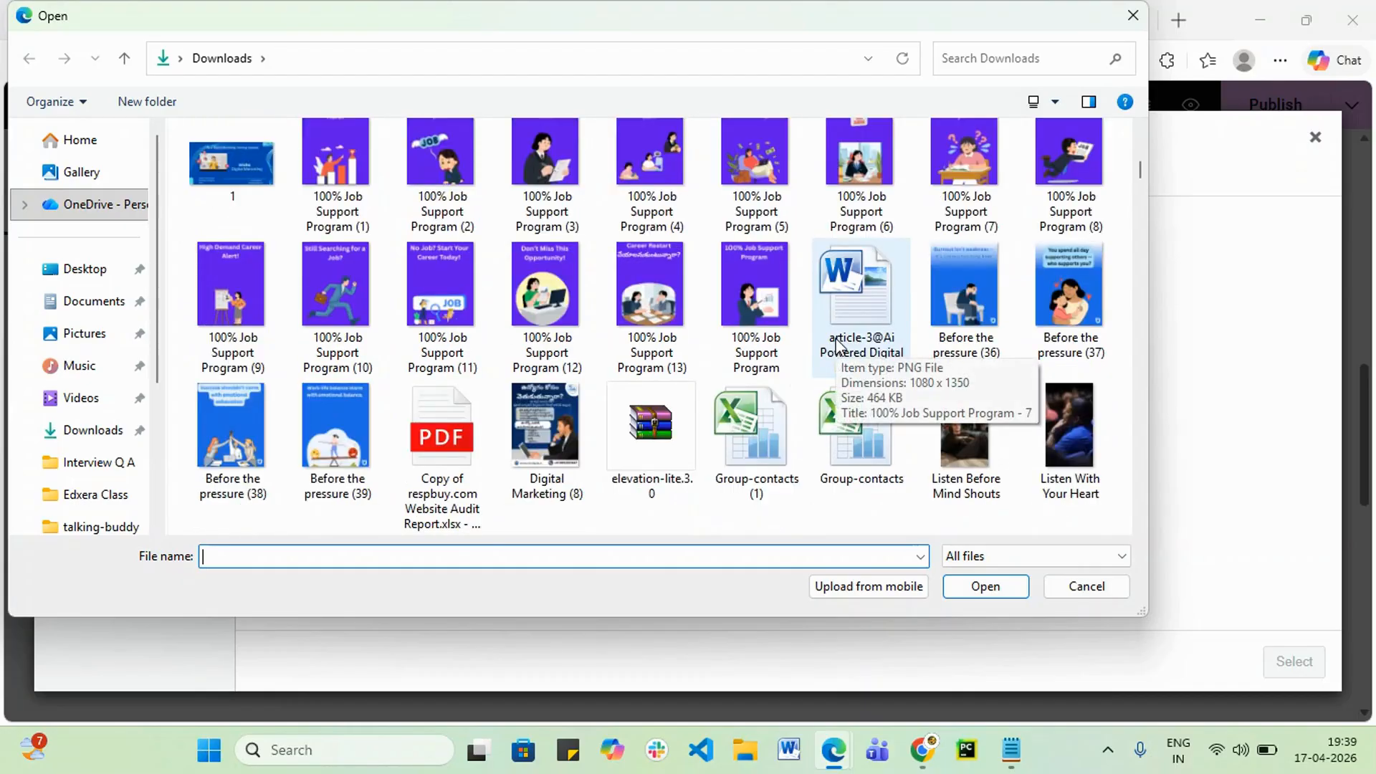
scroll(836, 346, "down", 1)
scroll(837, 346, "down", 1)
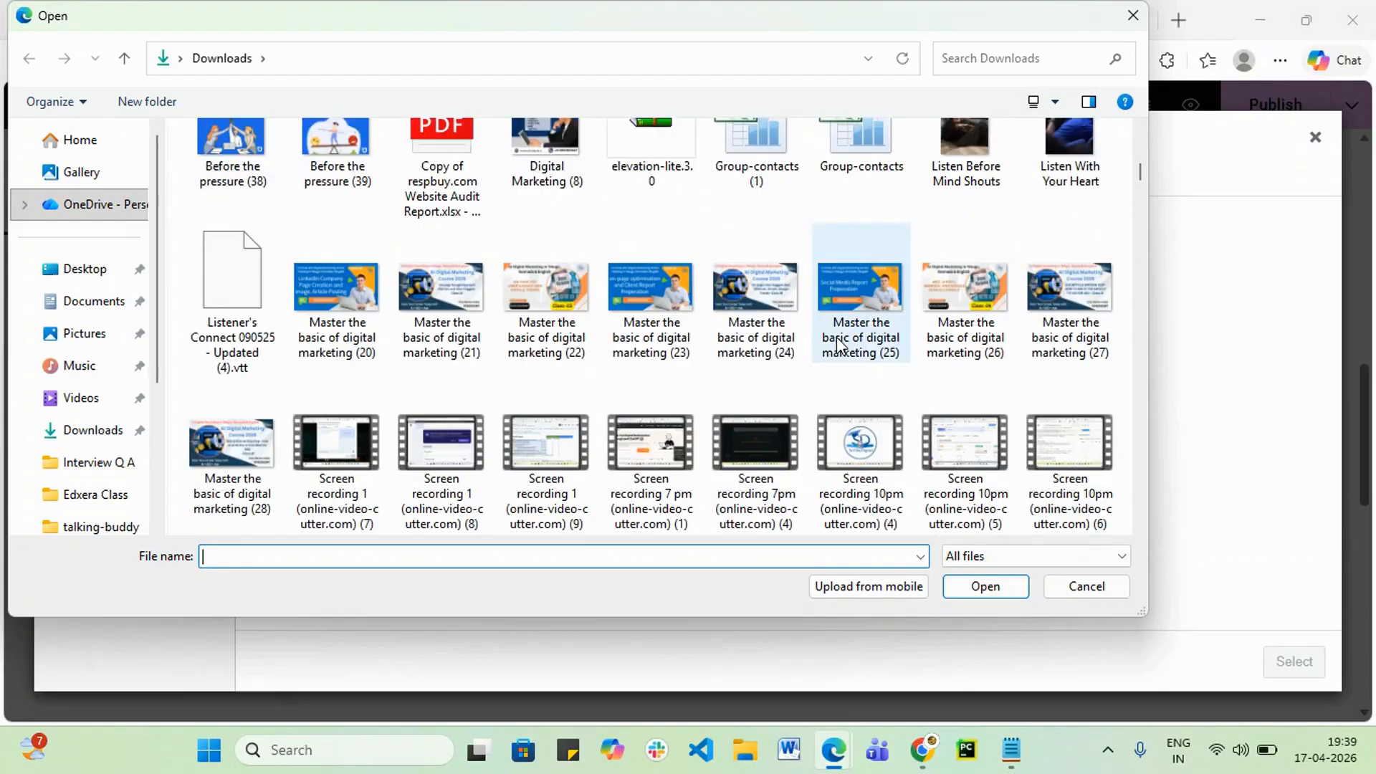
scroll(839, 344, "down", 4)
scroll(838, 333, "down", 2)
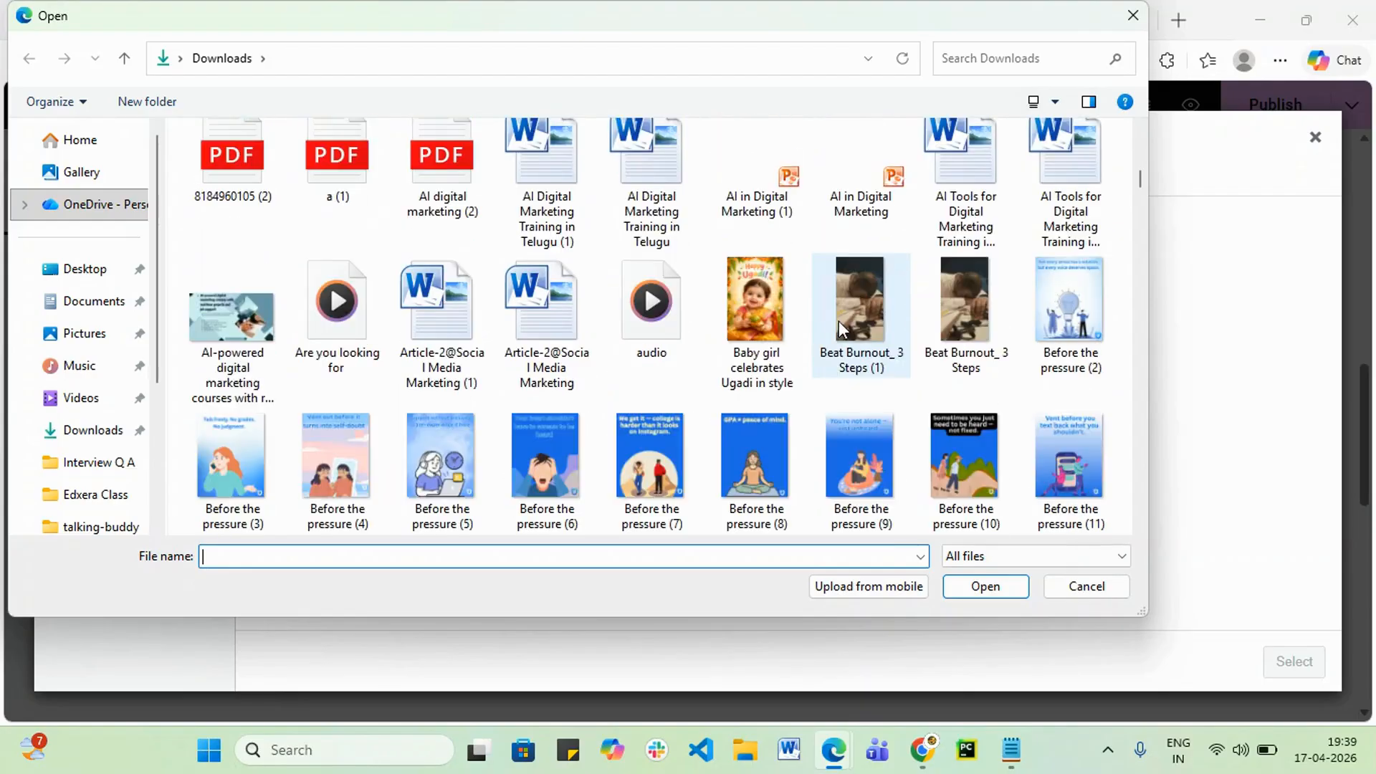
scroll(839, 323, "down", 3)
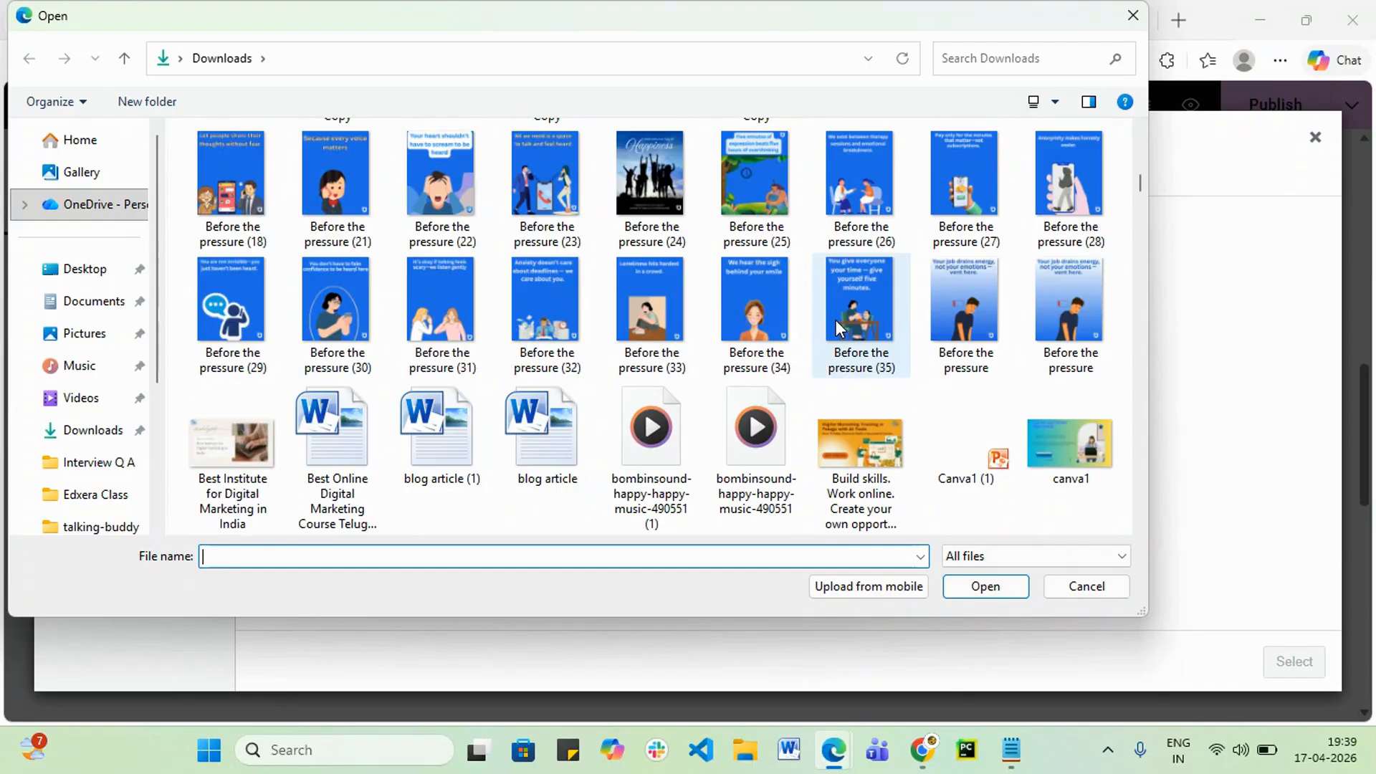
scroll(835, 320, "down", 3)
scroll(833, 320, "down", 3)
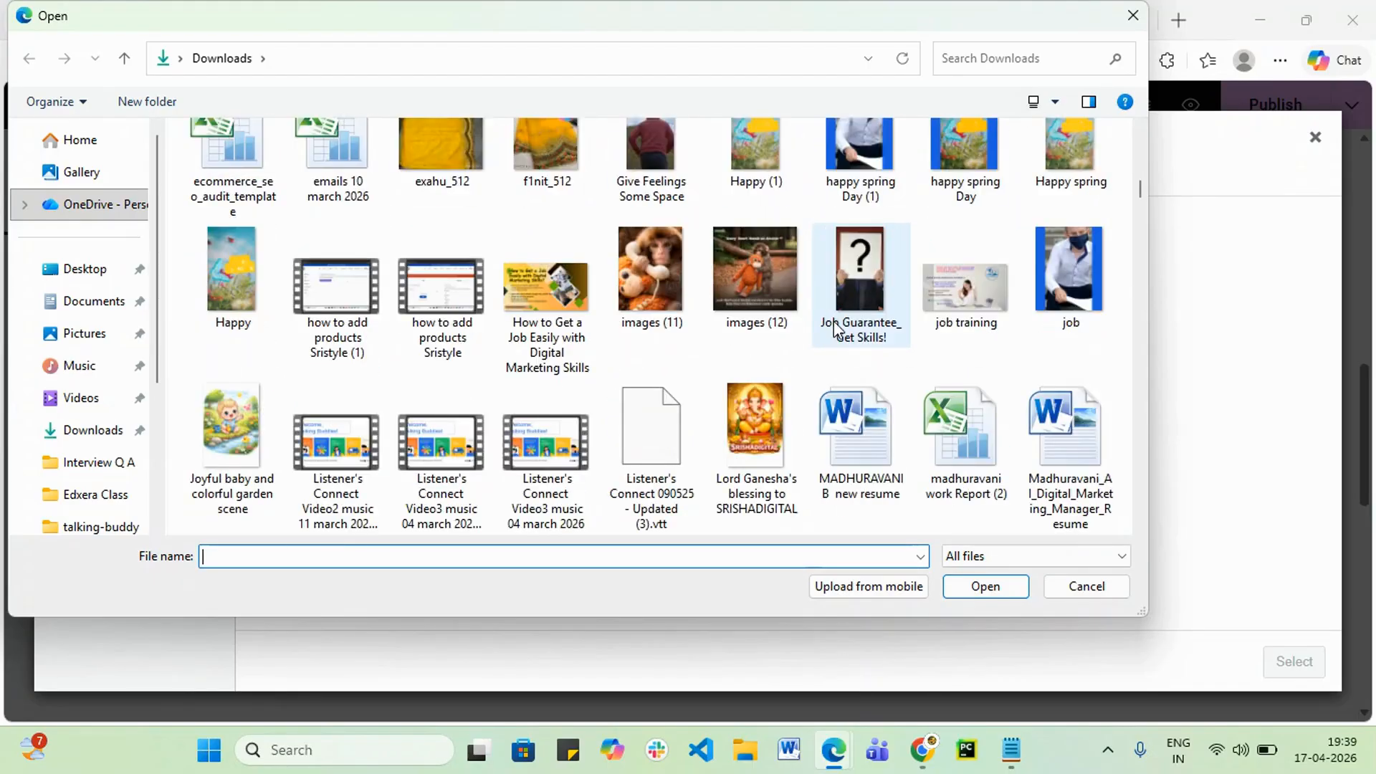
scroll(834, 324, "down", 4)
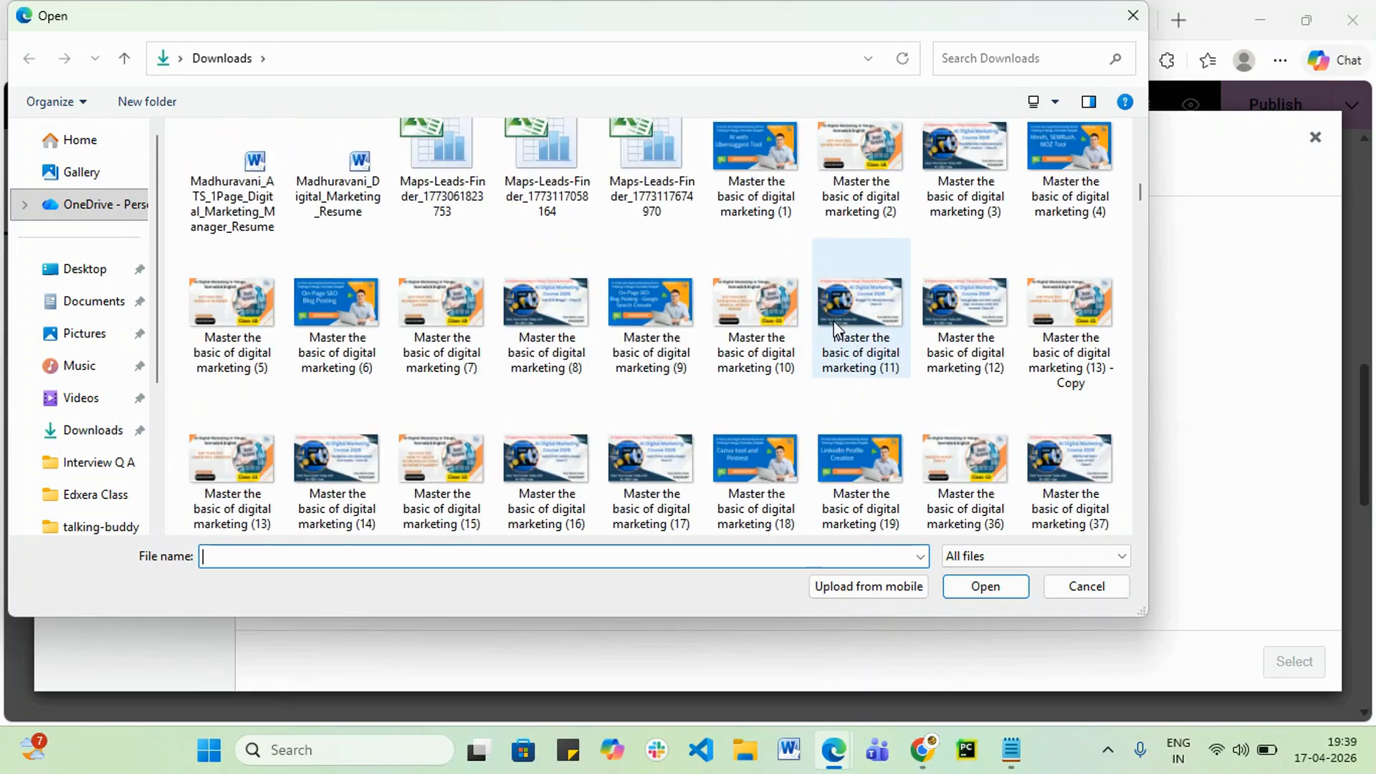
scroll(834, 324, "down", 1)
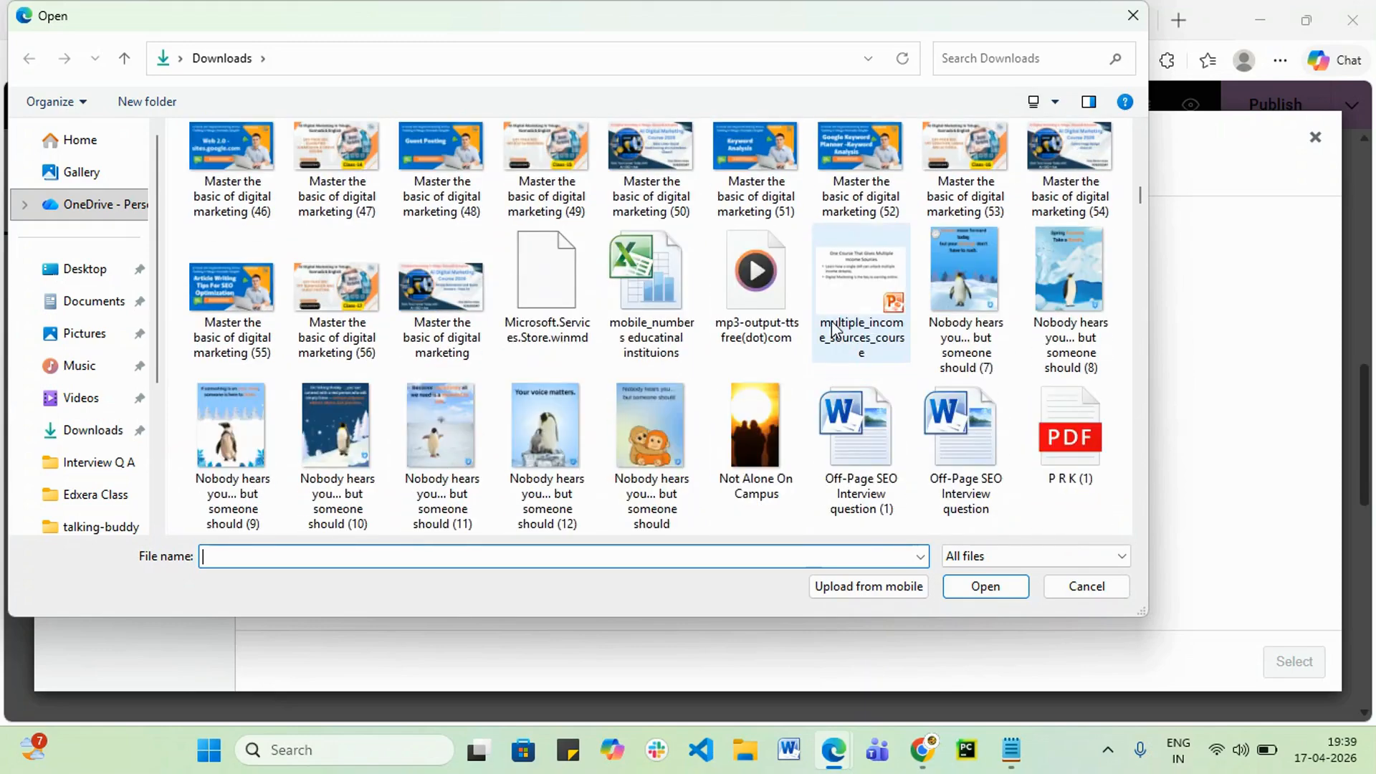
scroll(834, 329, "down", 5)
scroll(833, 328, "down", 10)
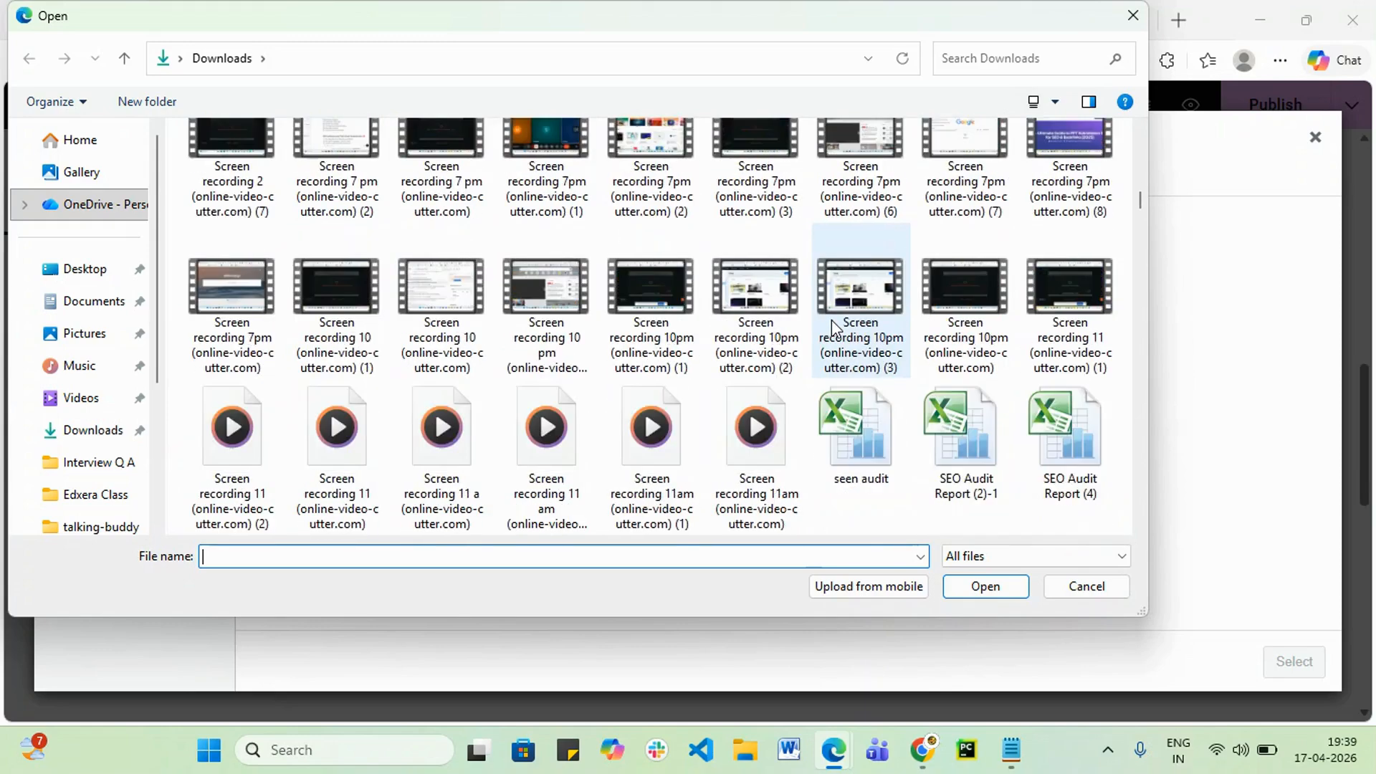
scroll(834, 329, "down", 10)
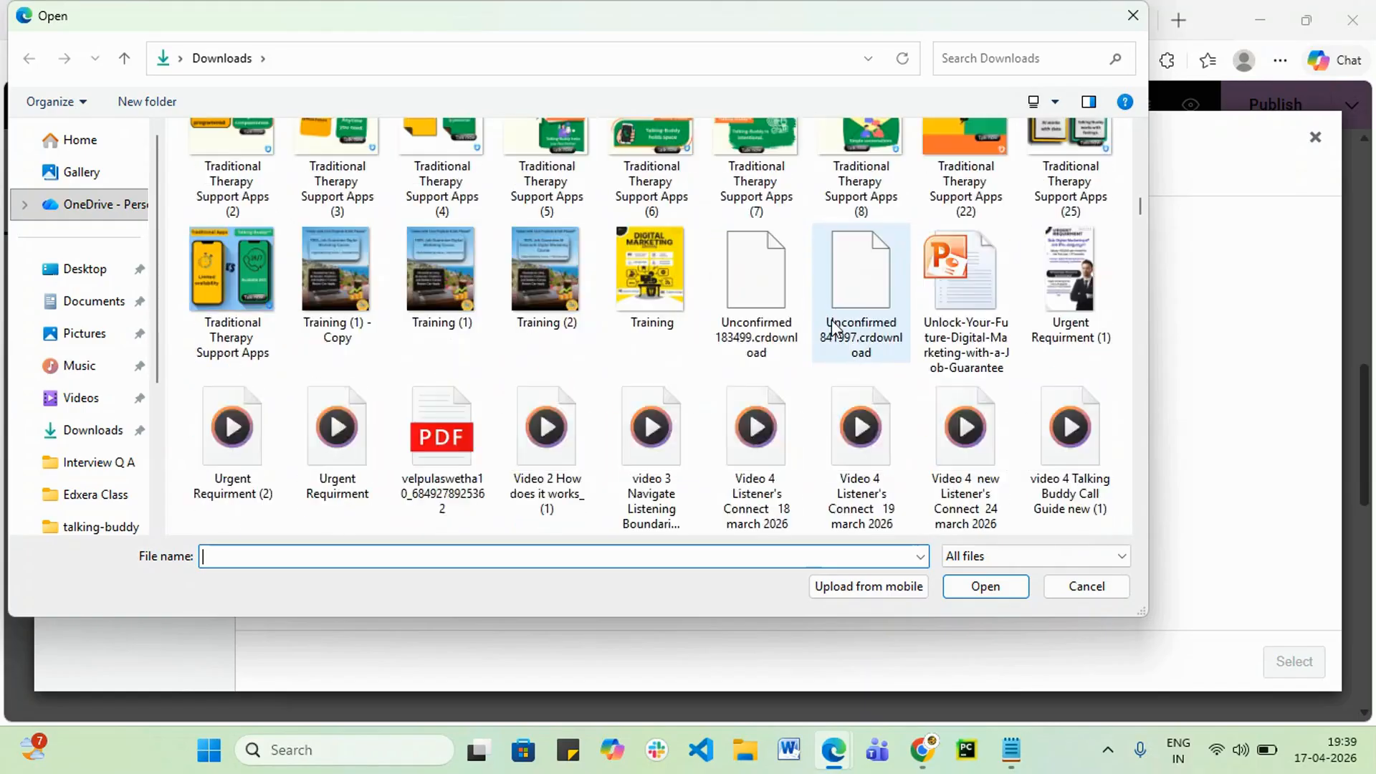
scroll(834, 329, "down", 4)
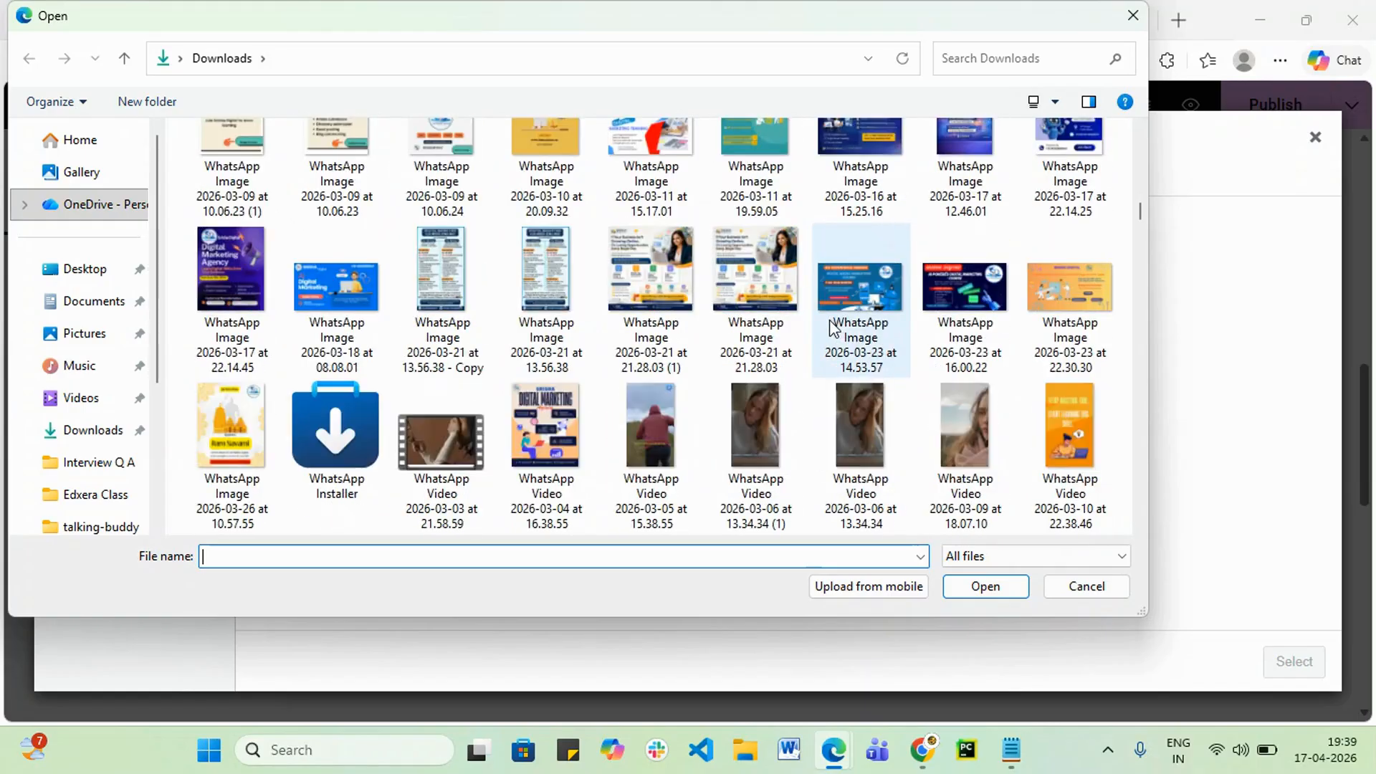
scroll(833, 328, "down", 10)
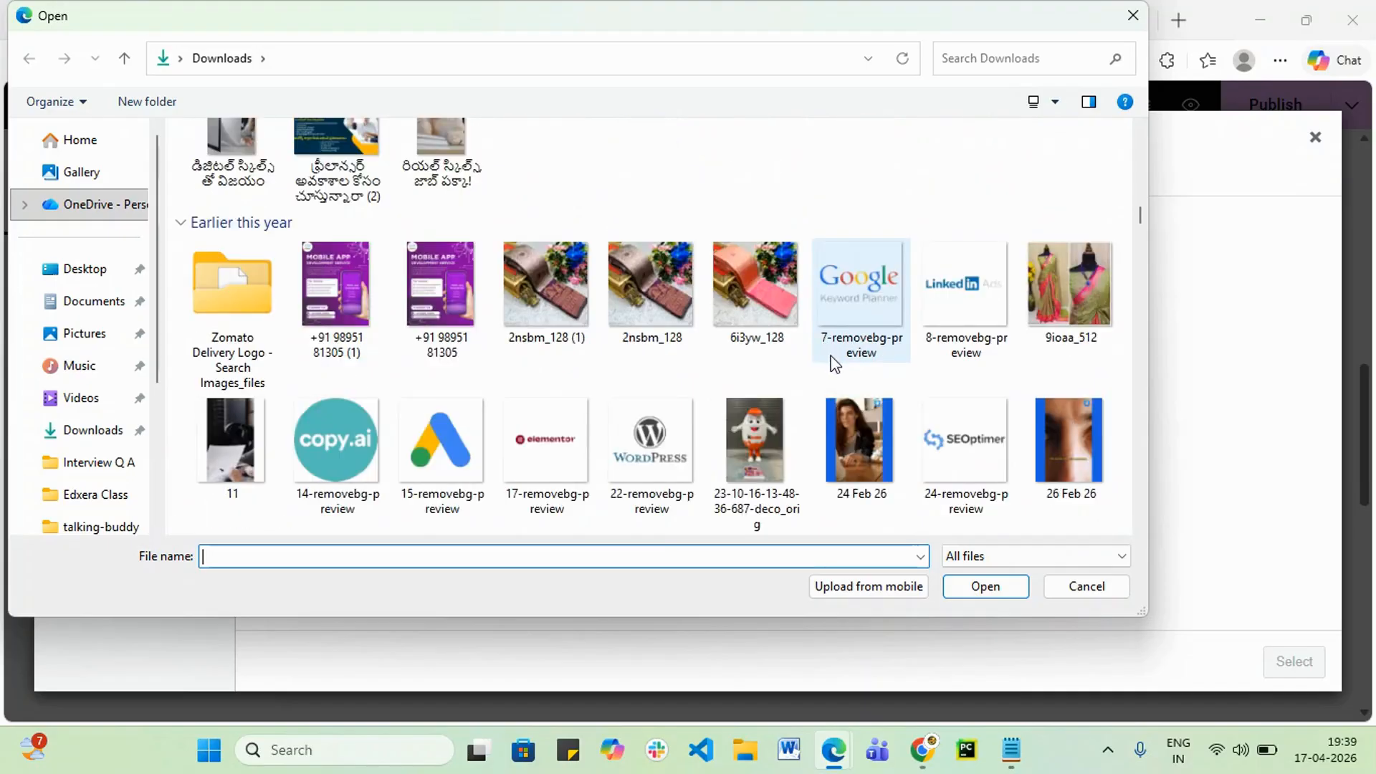
scroll(859, 390, "down", 10)
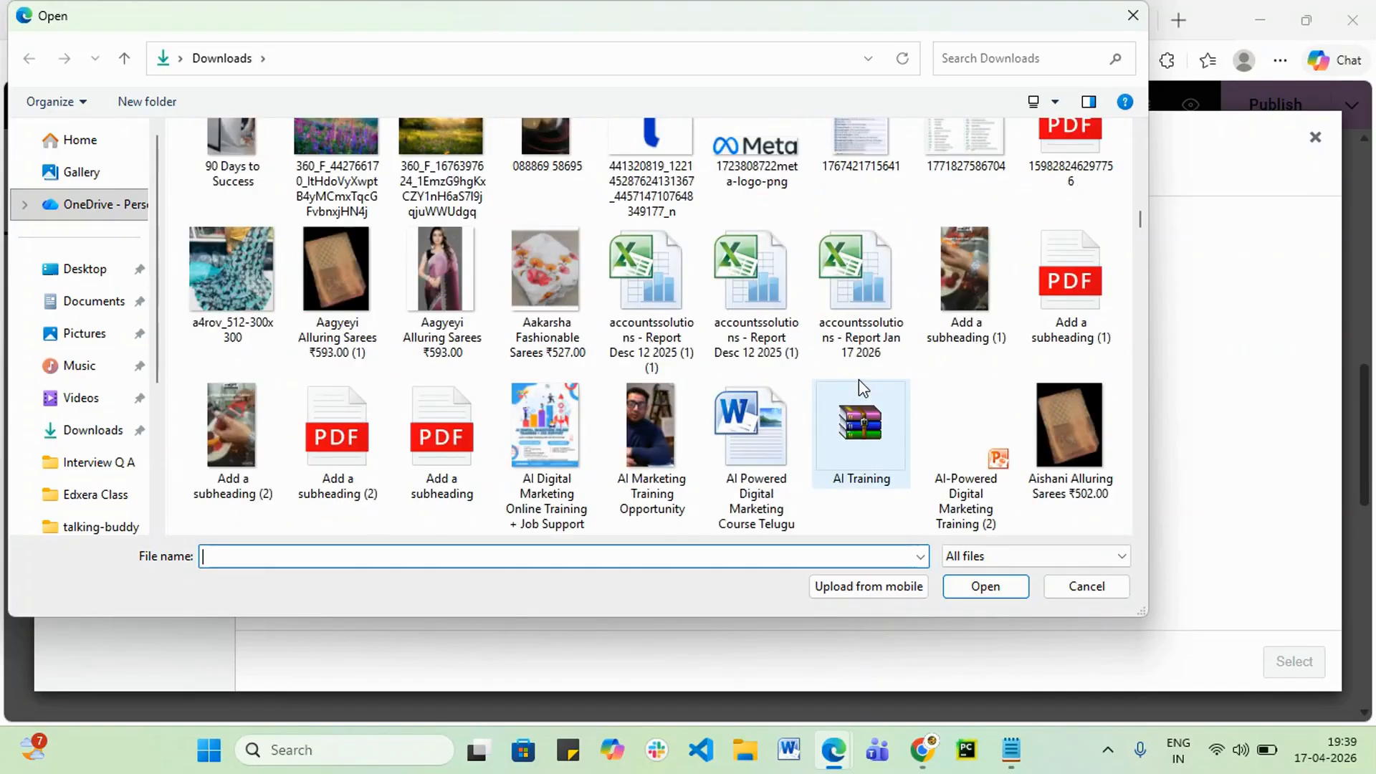
scroll(859, 387, "down", 2)
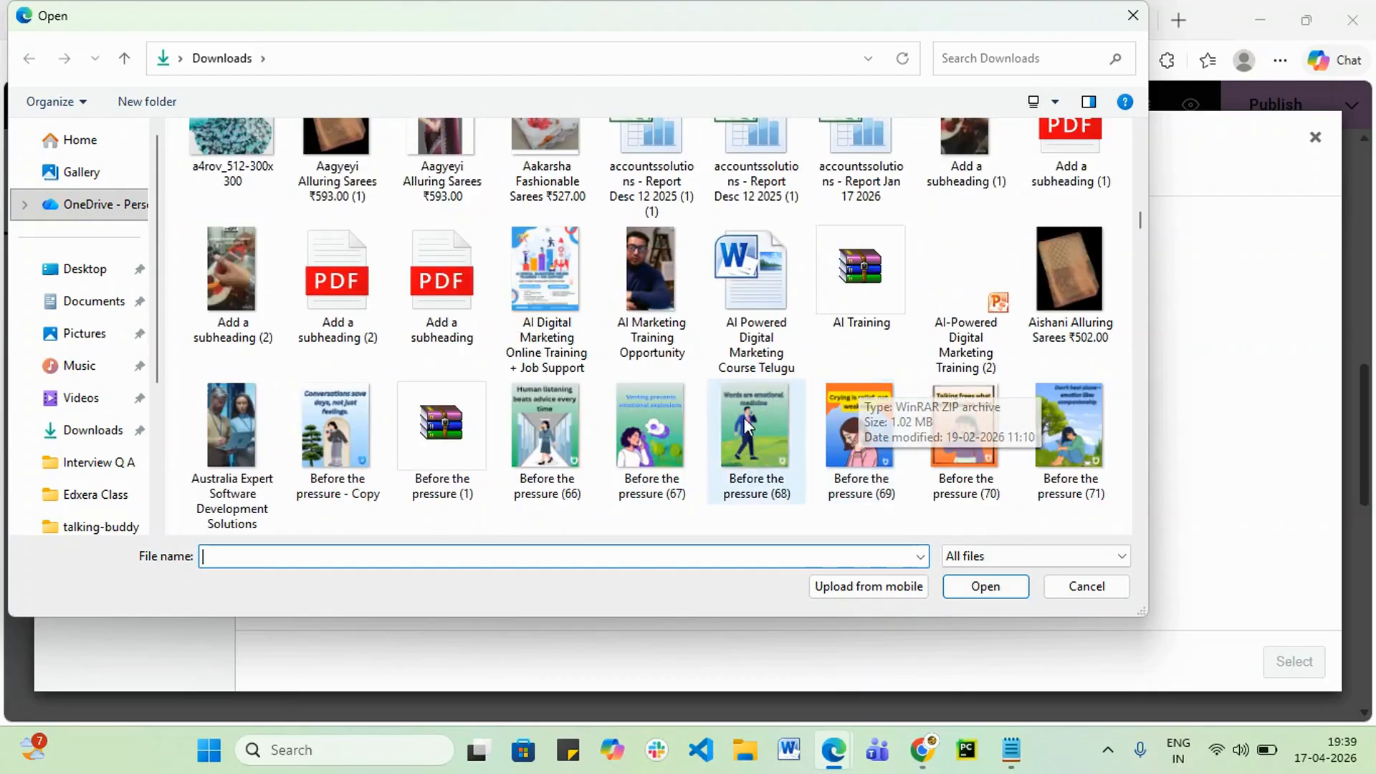
scroll(592, 418, "up", 1)
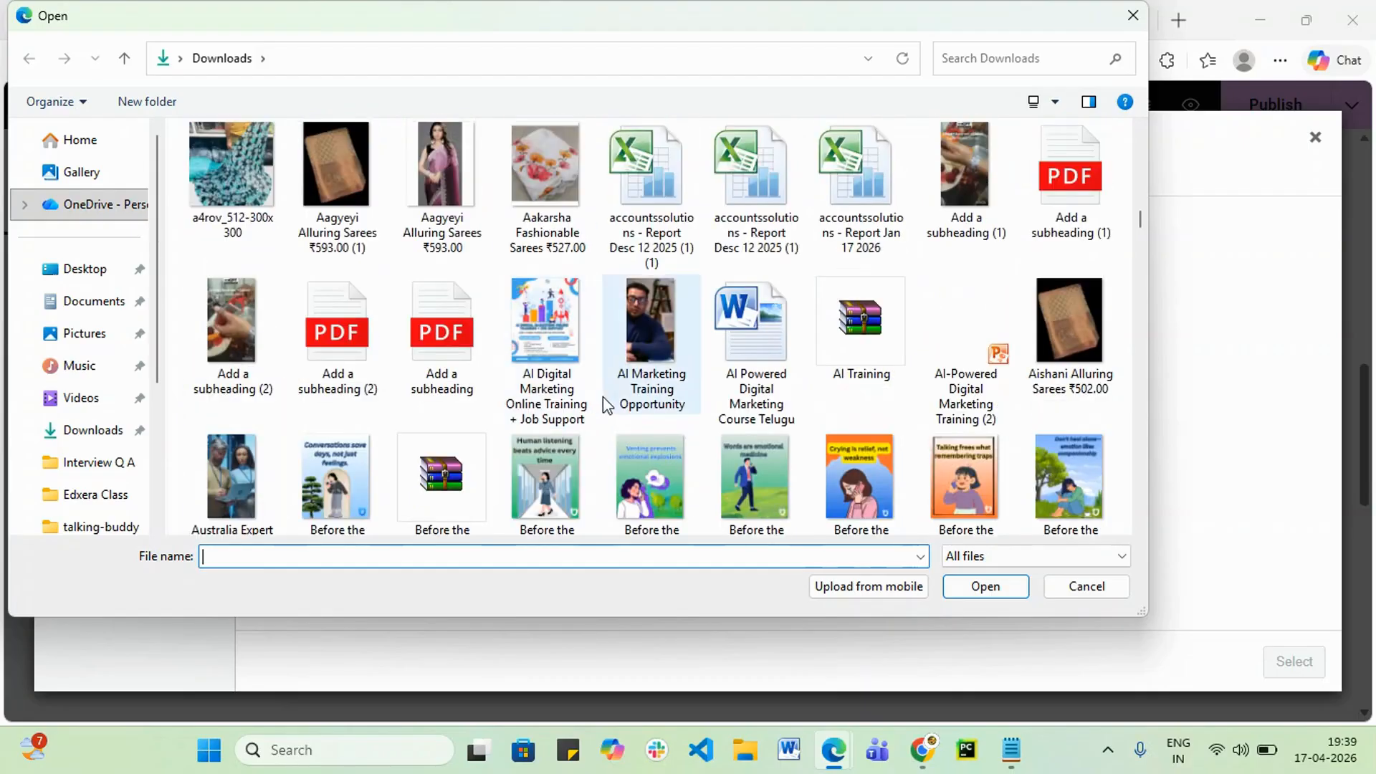
left_click(448, 169)
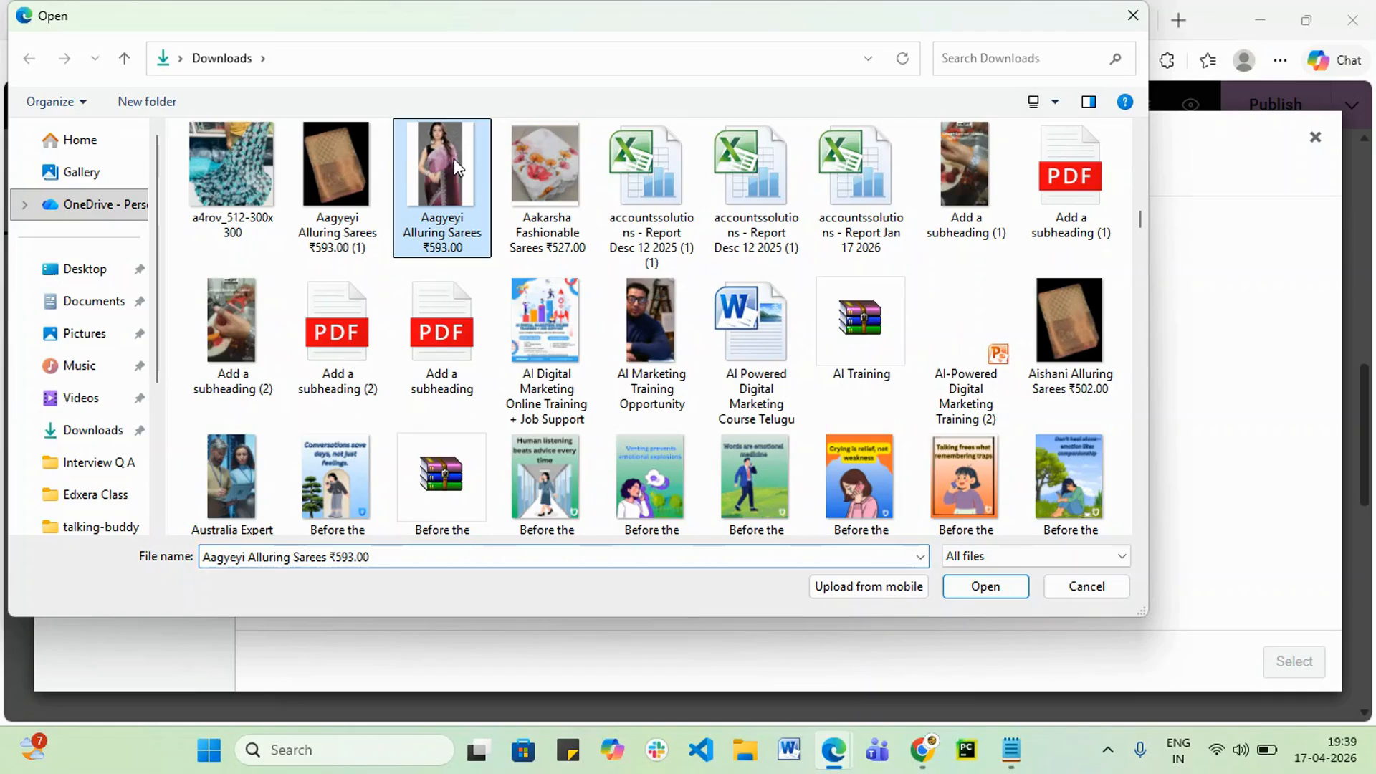
left_click(984, 587)
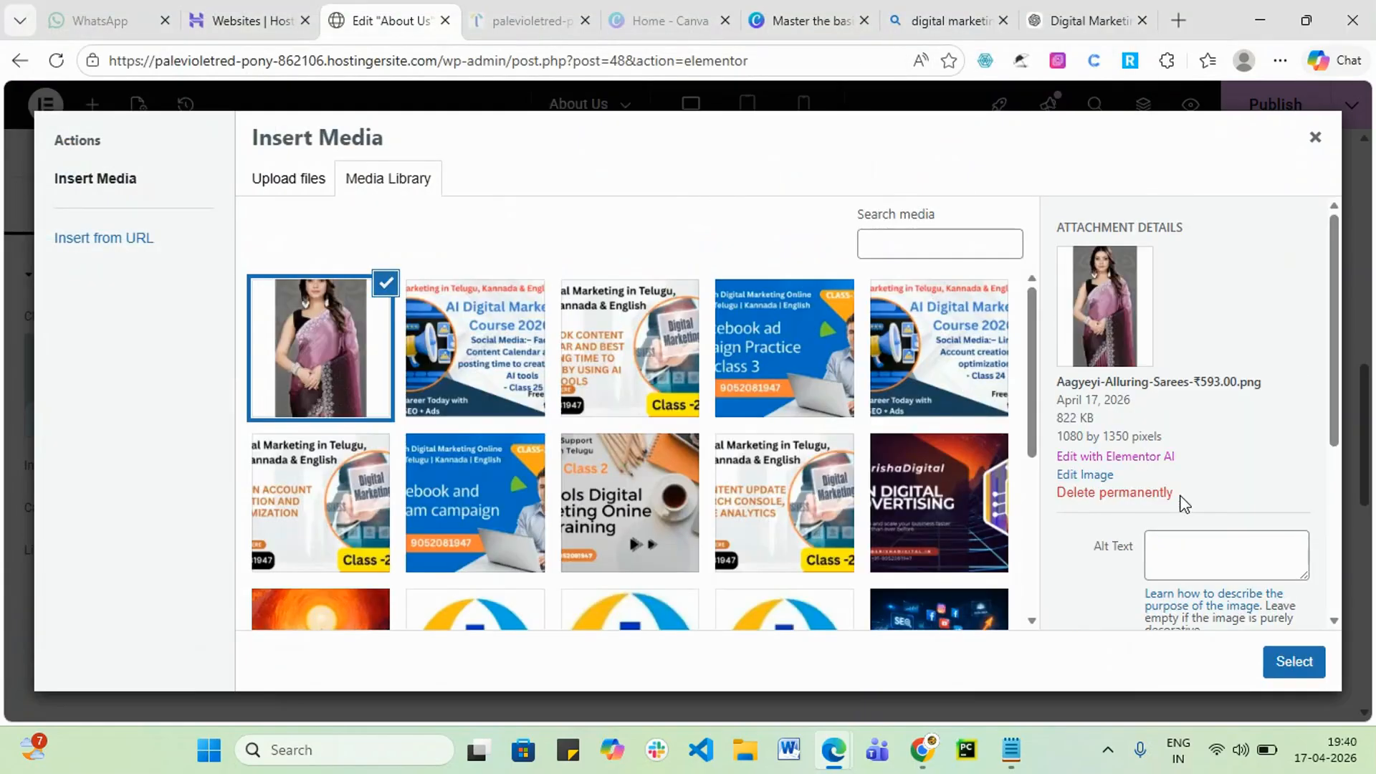
- Give the uploaded image the alt text "founder" and insert it into the image widget beside Founder's Story
left_click(1170, 551)
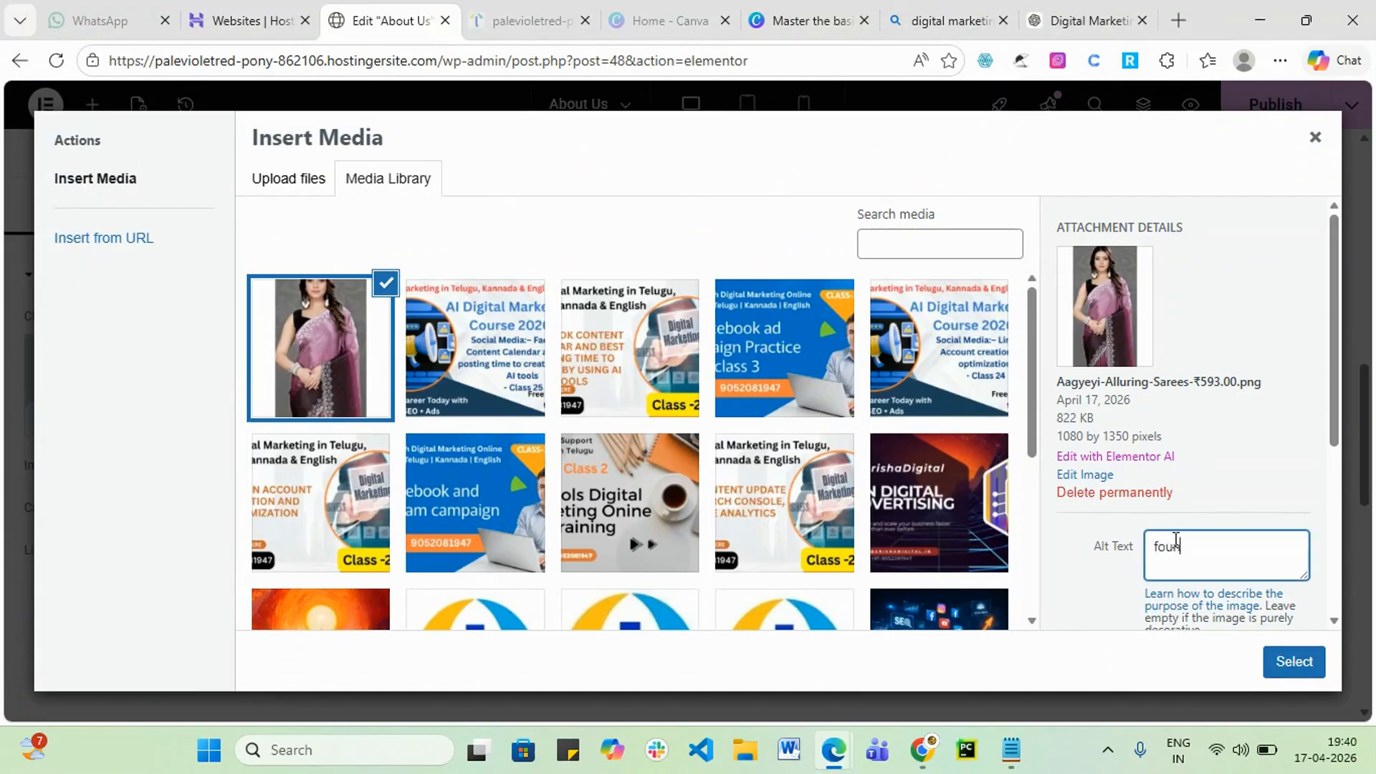
scroll(1176, 537, "down", 5)
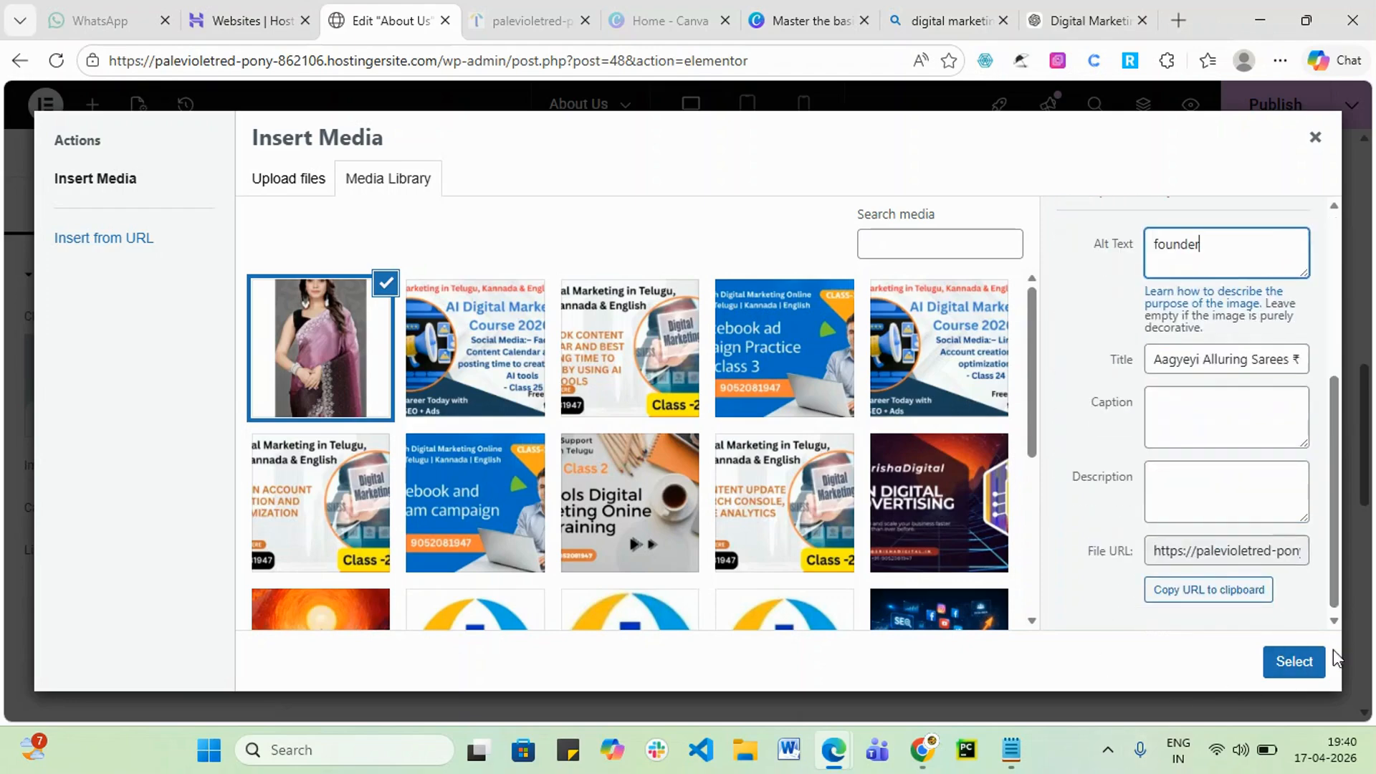
left_click(1312, 663)
- Narrow the image widget beside the Founder's Story text by moving its outer edge inward
scroll(780, 523, "down", 4)
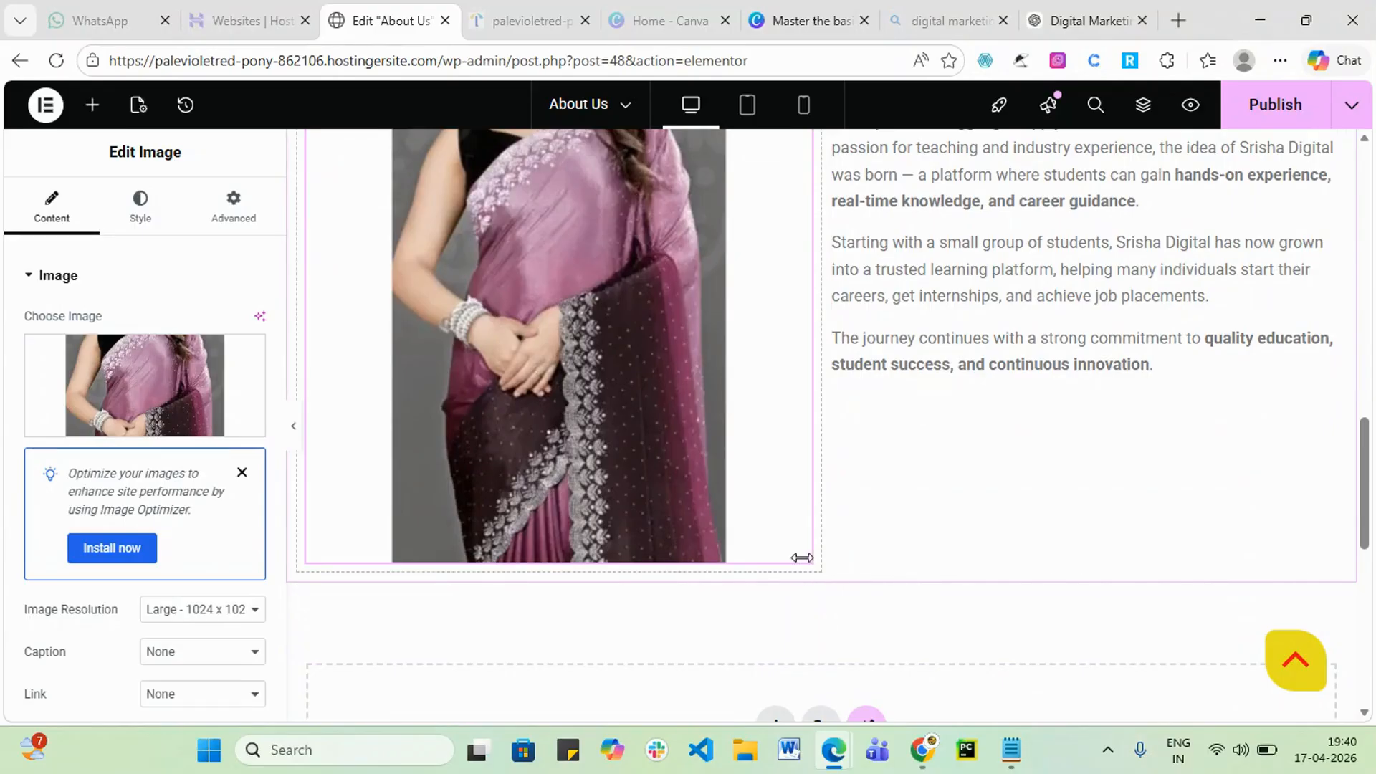
left_click_drag(806, 558, 756, 441)
scroll(858, 463, "up", 4)
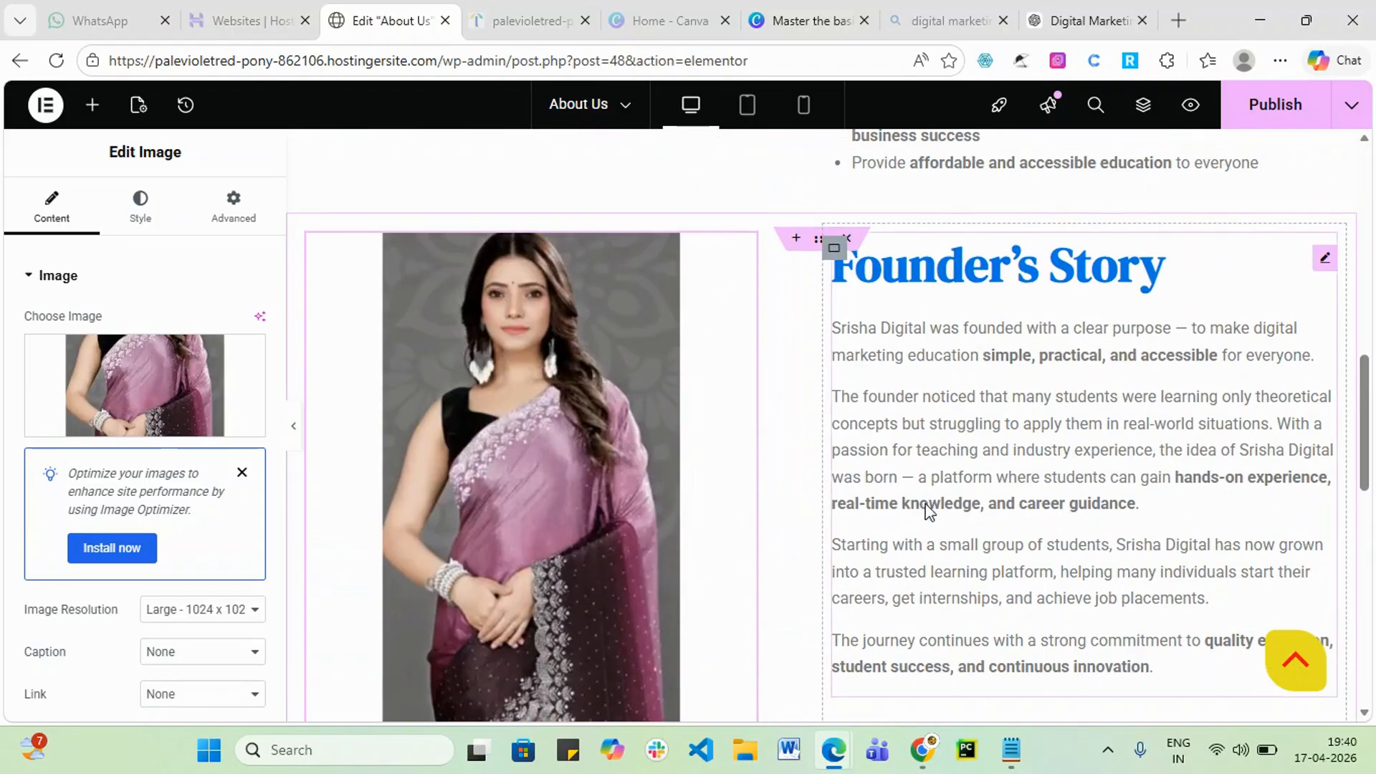
- Try the Medium - 300 x 300 image resolution, then settle on Medium Large - 768 x 0 for the founder image
left_click(246, 612)
left_click(240, 458)
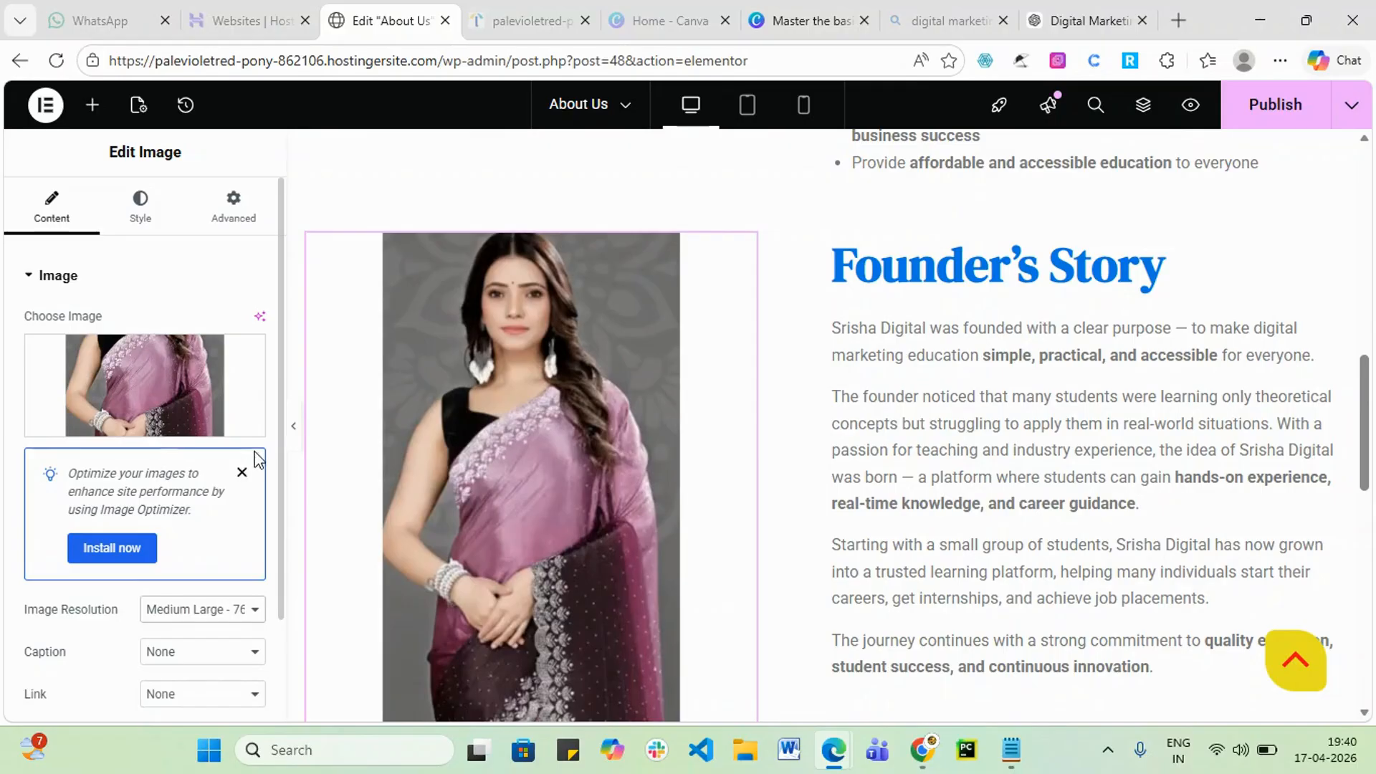
left_click(256, 614)
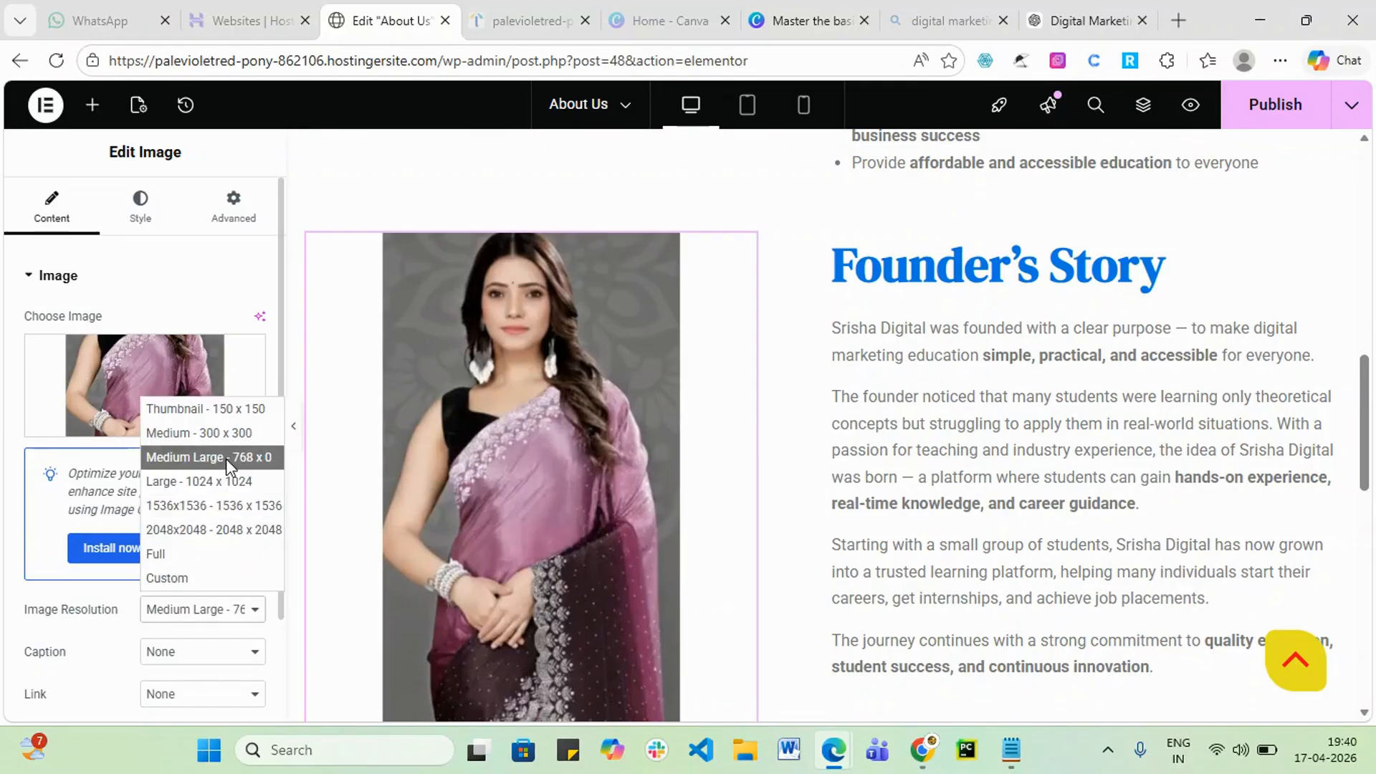
left_click(227, 438)
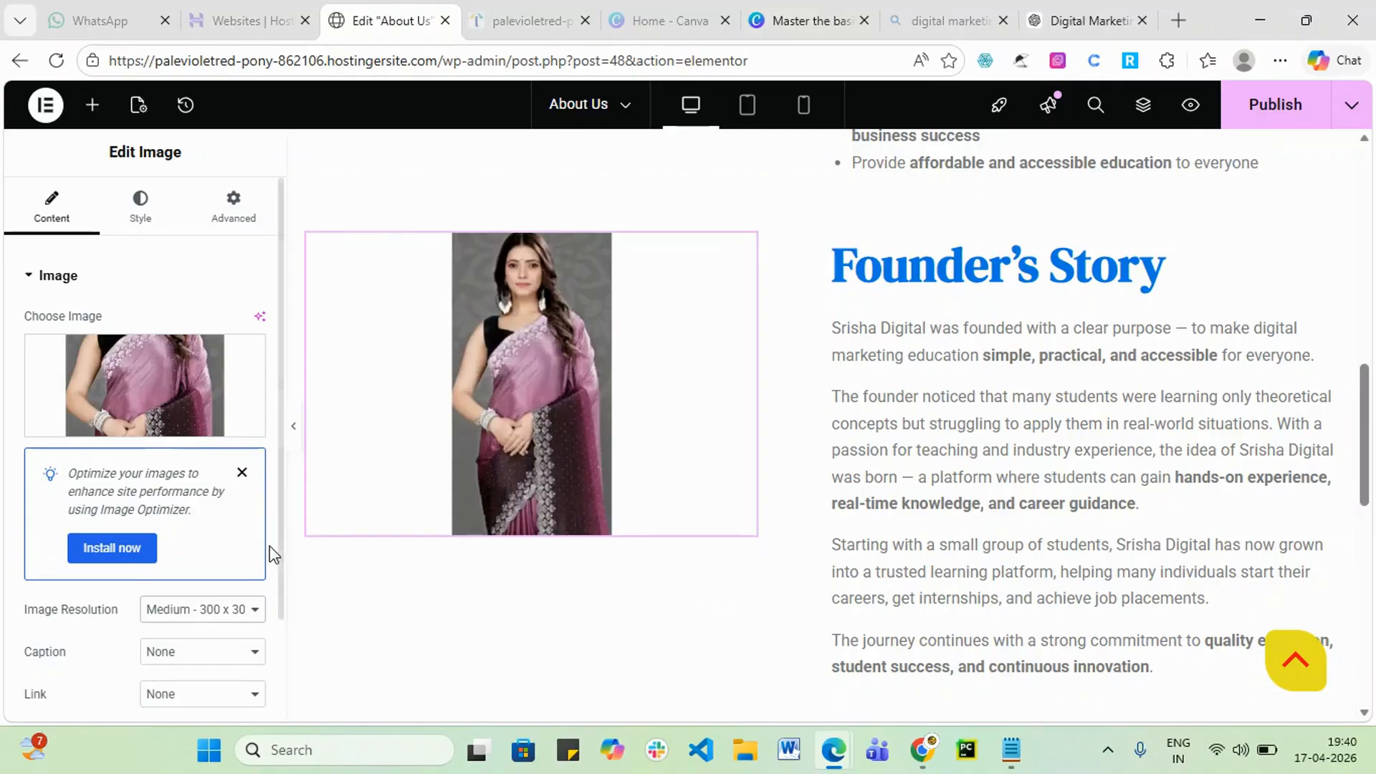
left_click(255, 611)
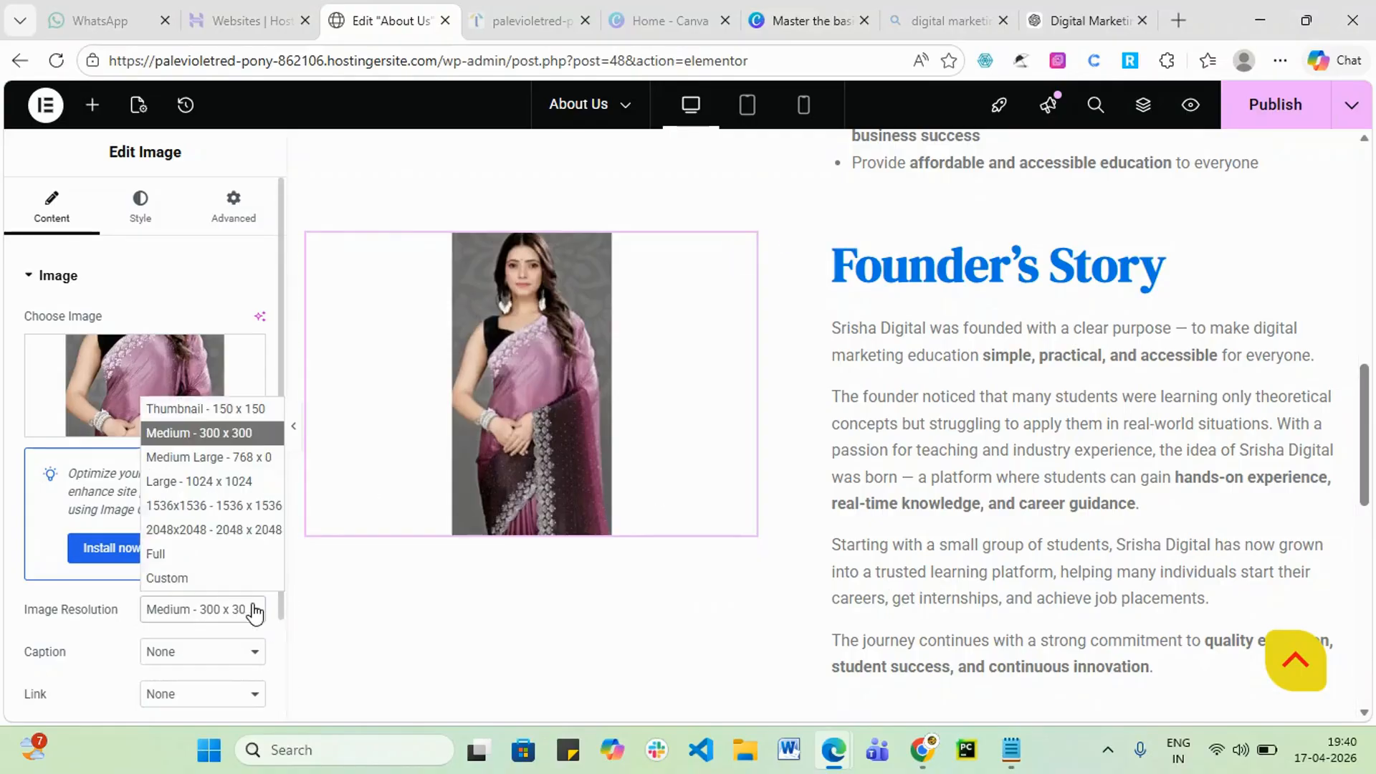
left_click(239, 459)
- Review the About Us page layout, from the introduction through Our Vision and Our Mission to the Founder's Story section
scroll(1068, 574, "down", 3)
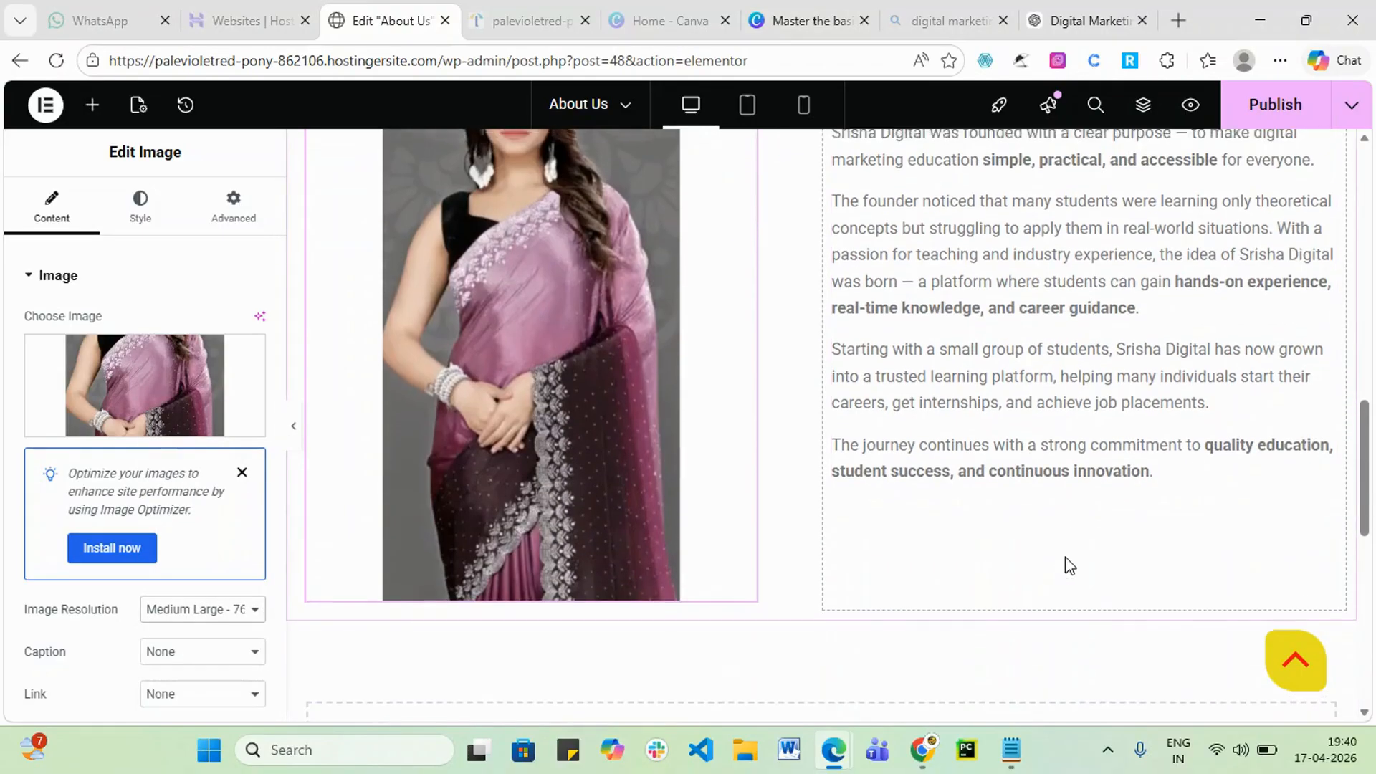
scroll(1072, 552, "up", 3)
left_click(1091, 510)
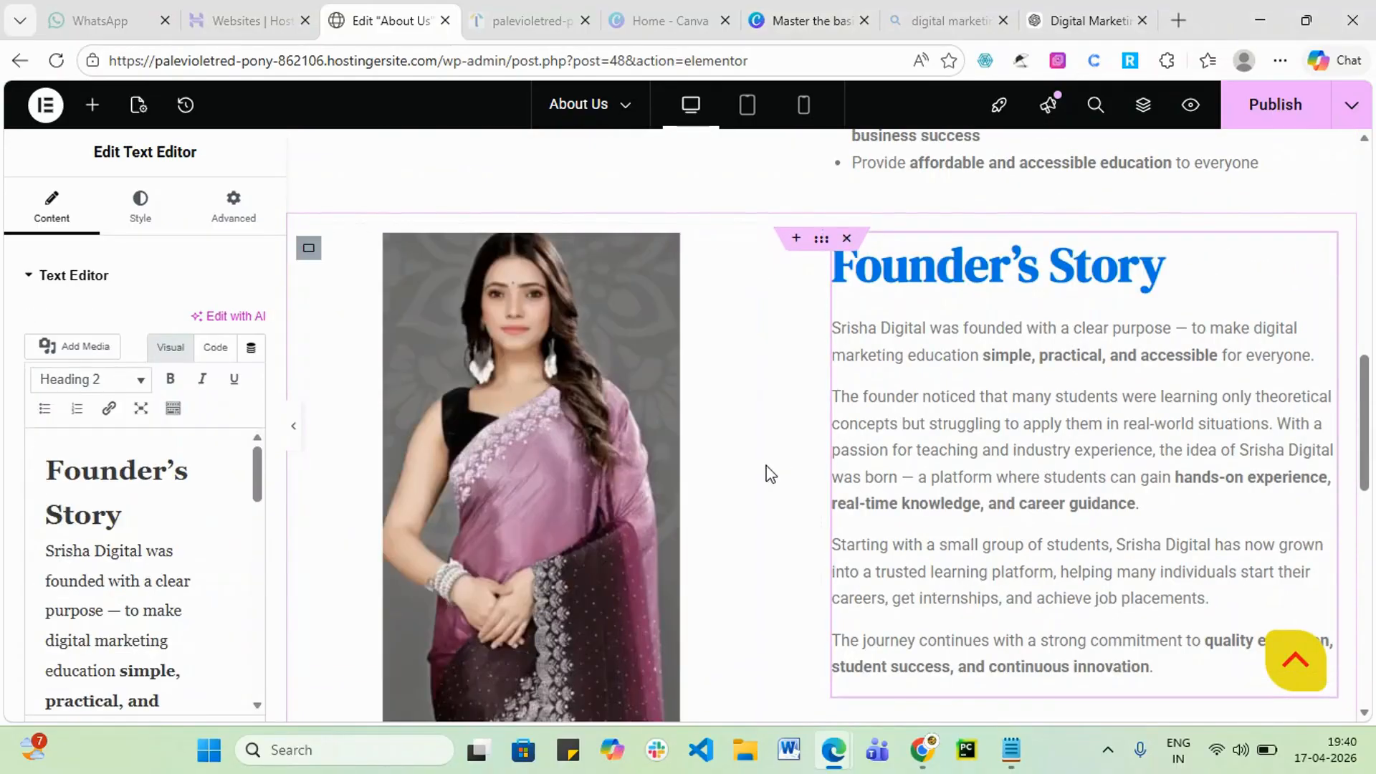
scroll(768, 470, "up", 10)
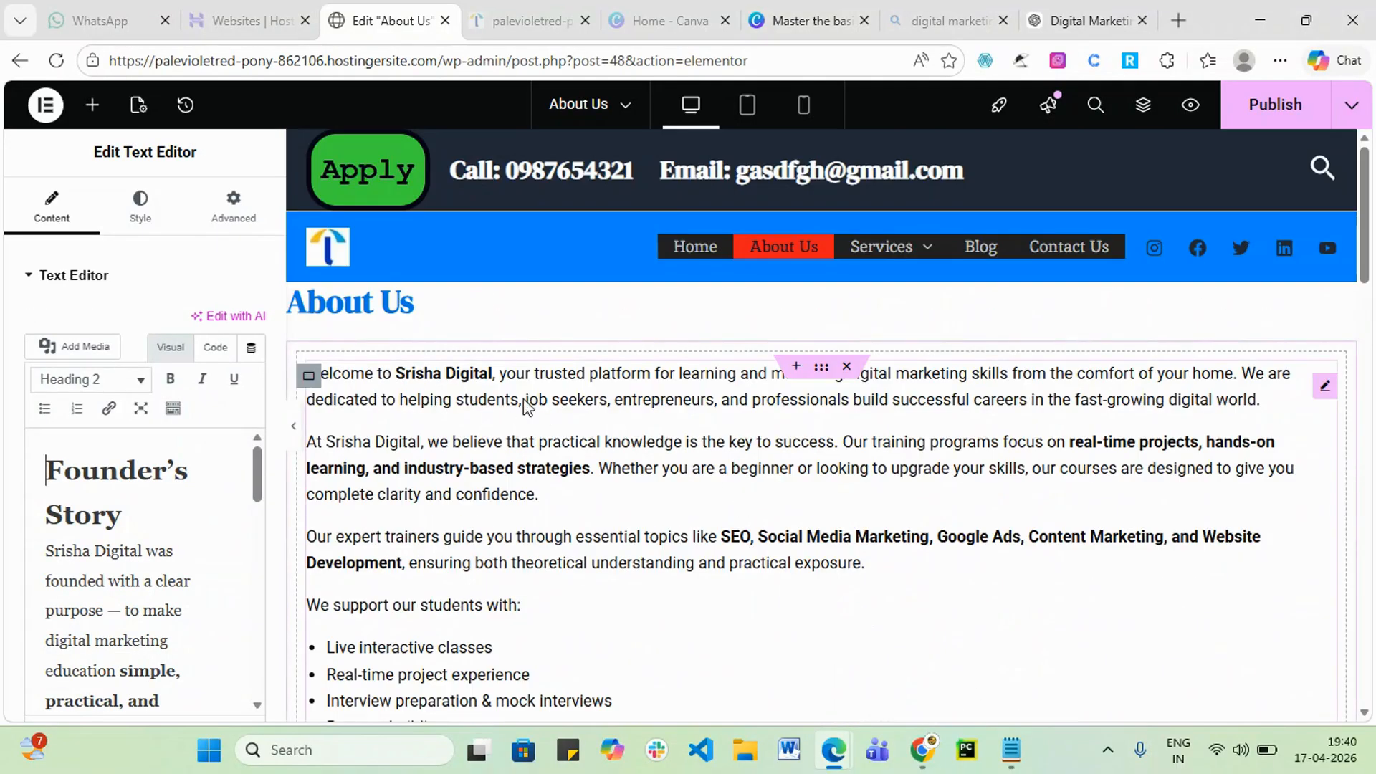
scroll(801, 453, "down", 10)
scroll(1006, 538, "down", 2)
scroll(938, 506, "up", 10)
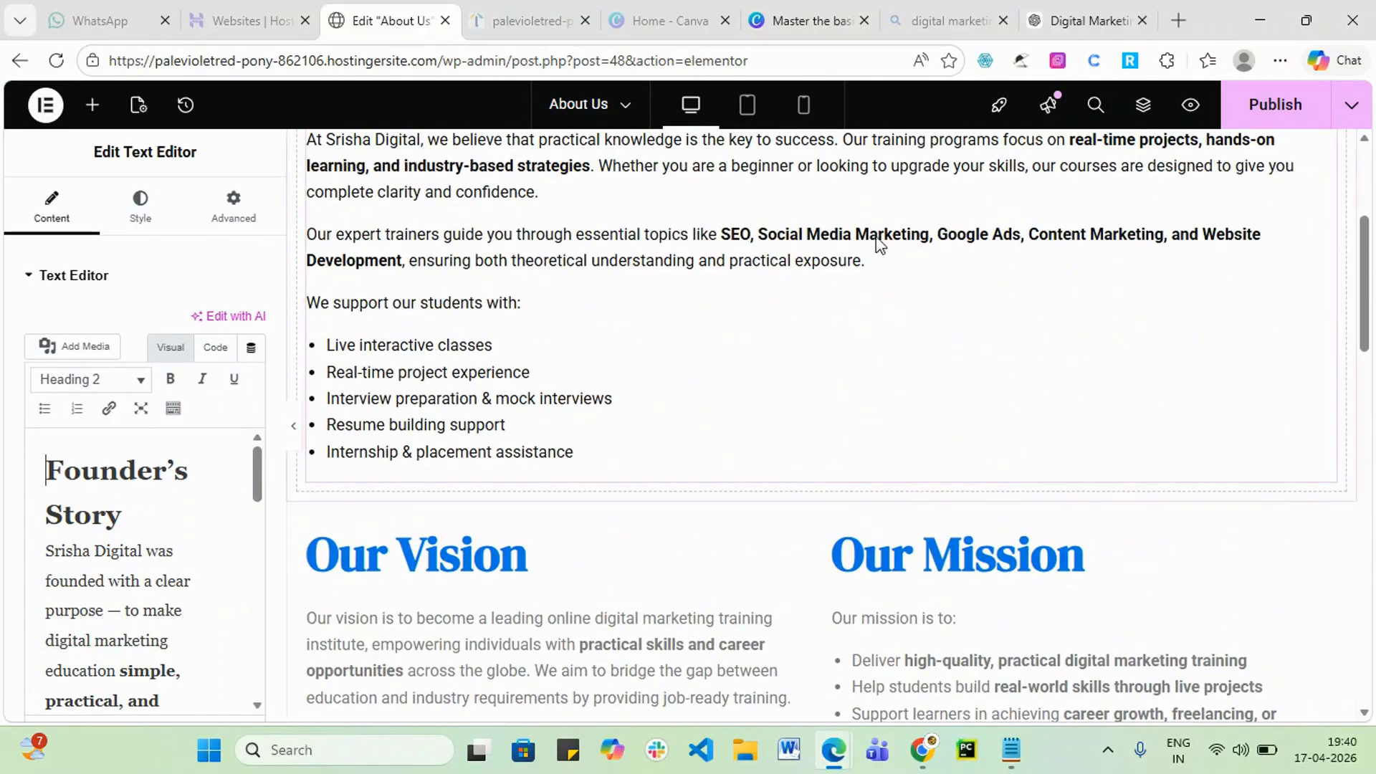
scroll(903, 475, "up", 4)
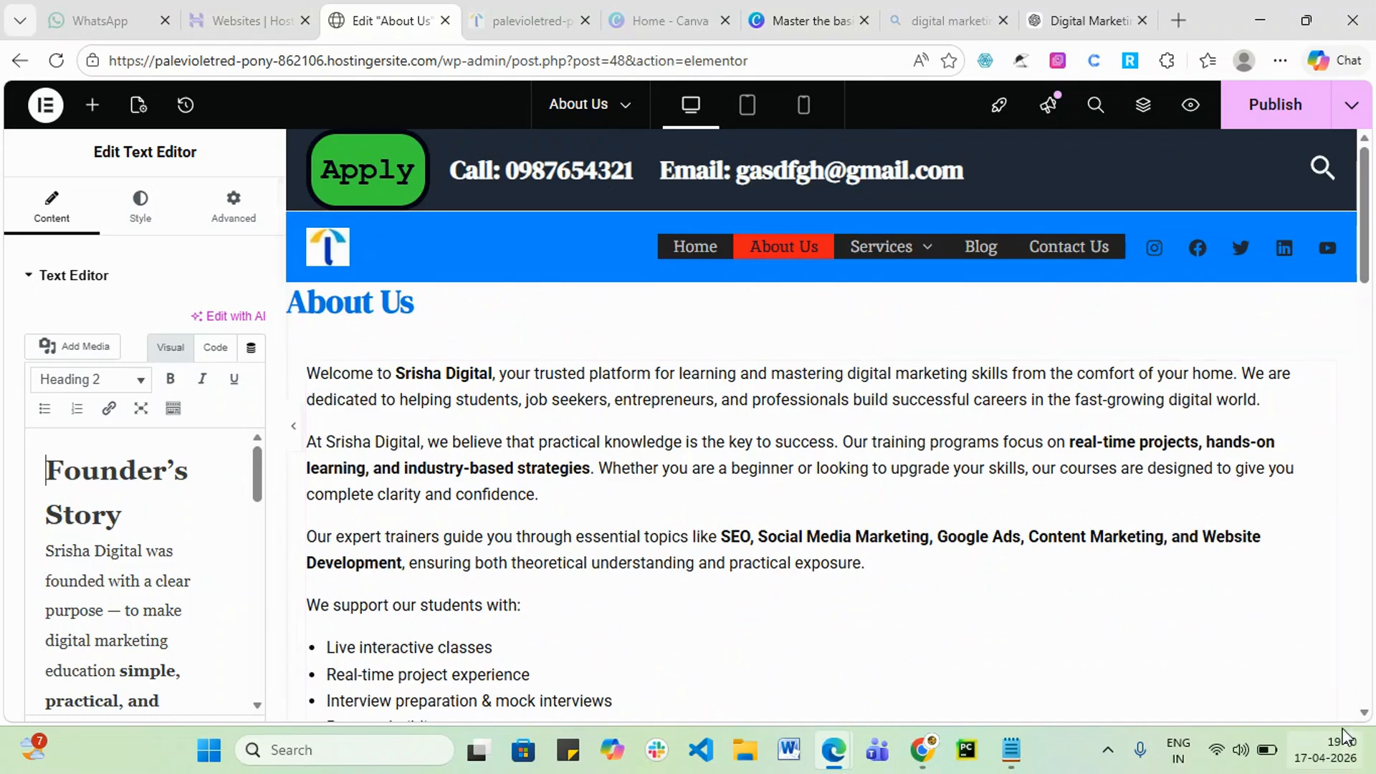
- Examine the style settings of the introduction's flexbox container and of the introduction text widget
mouse_move(1343, 736)
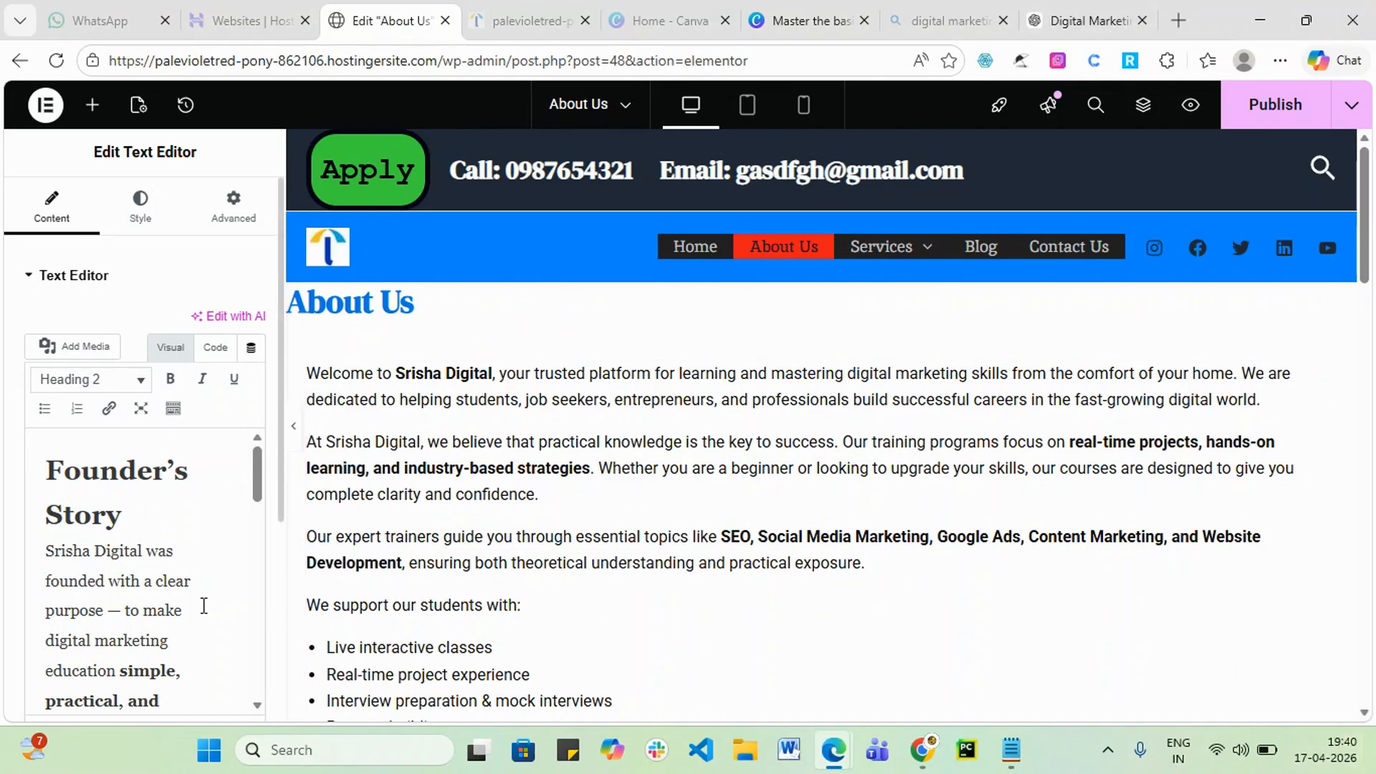
left_click(705, 471)
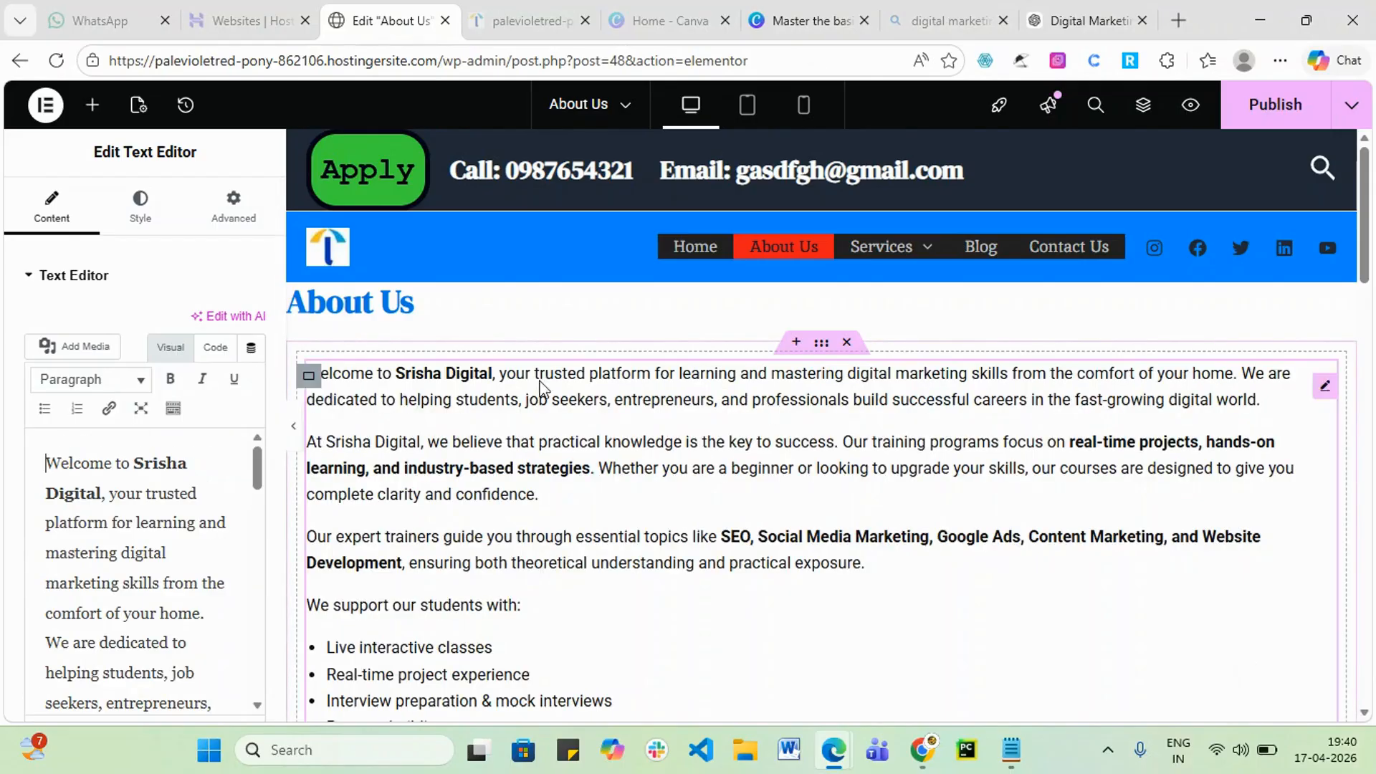
left_click(309, 378)
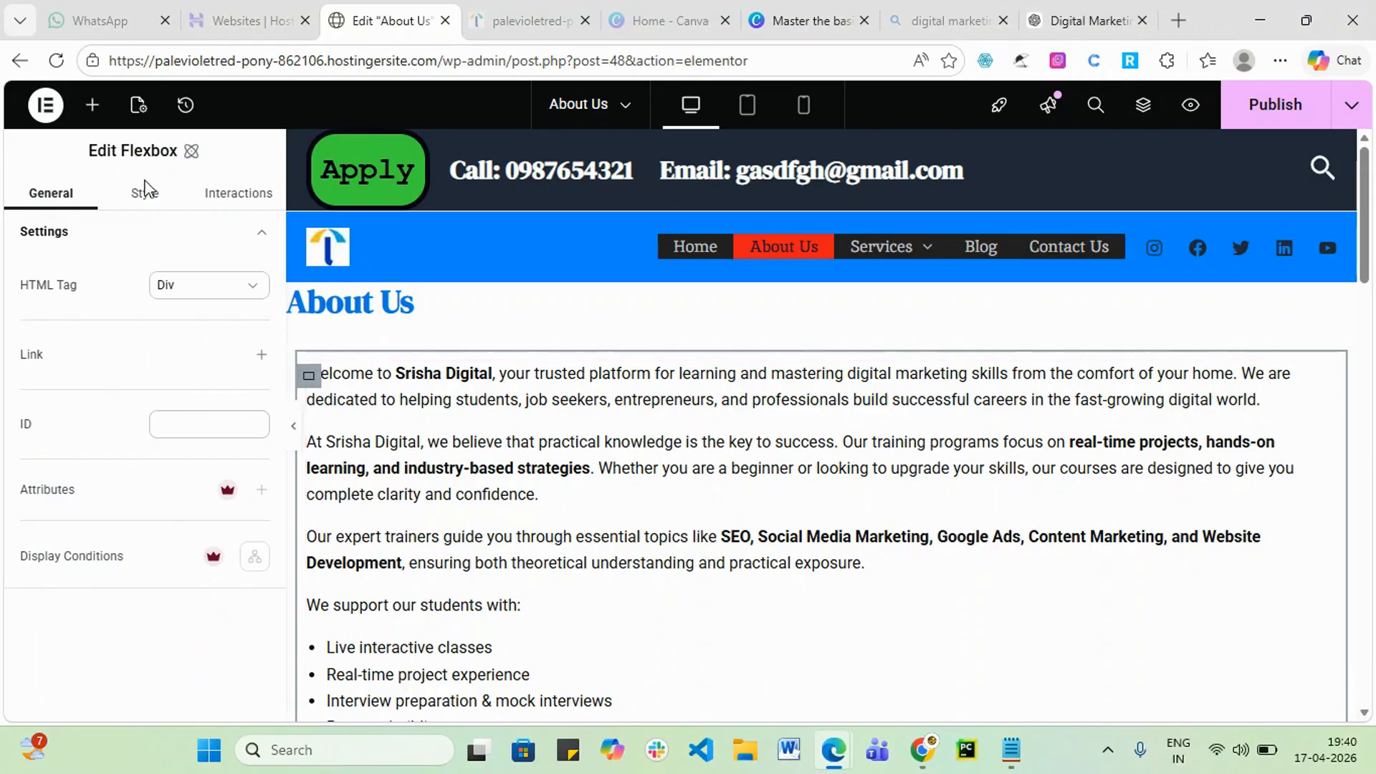
left_click(145, 202)
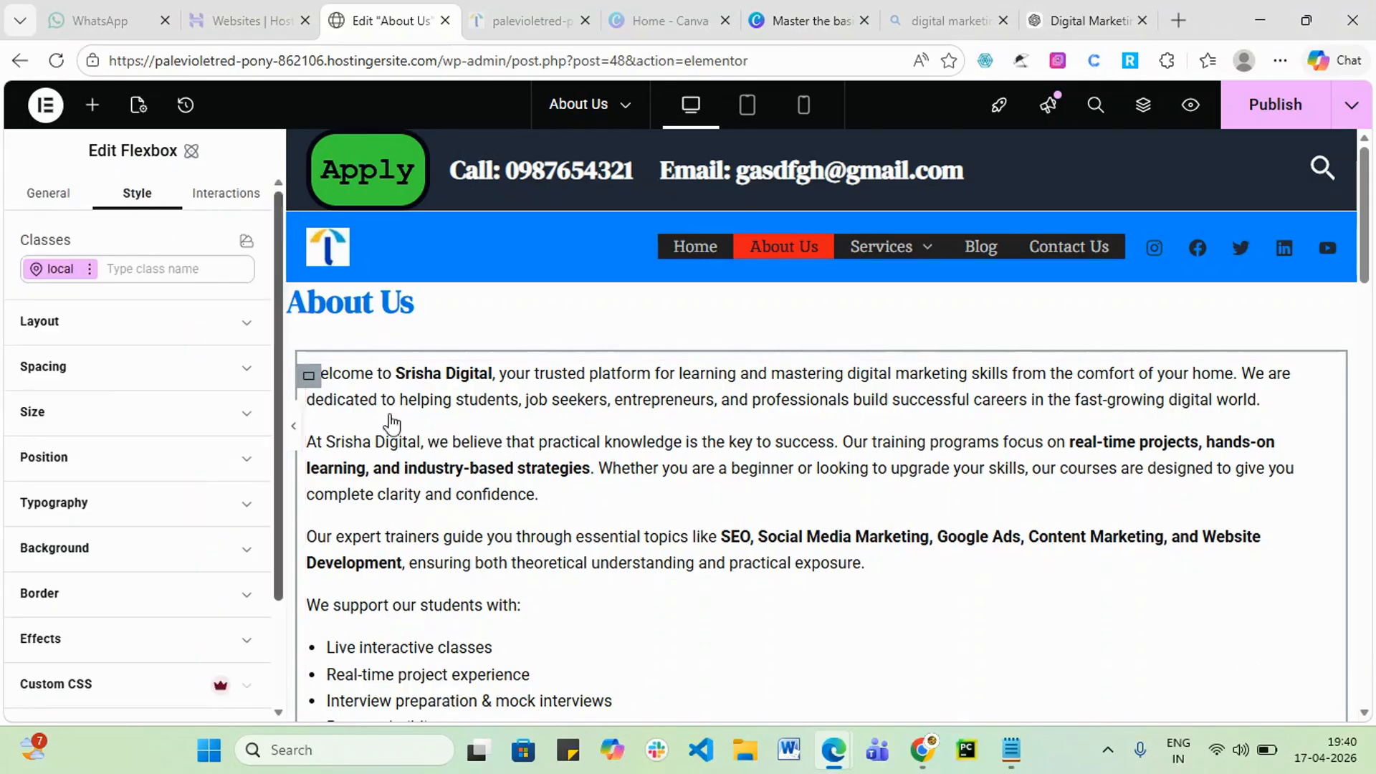
left_click(827, 588)
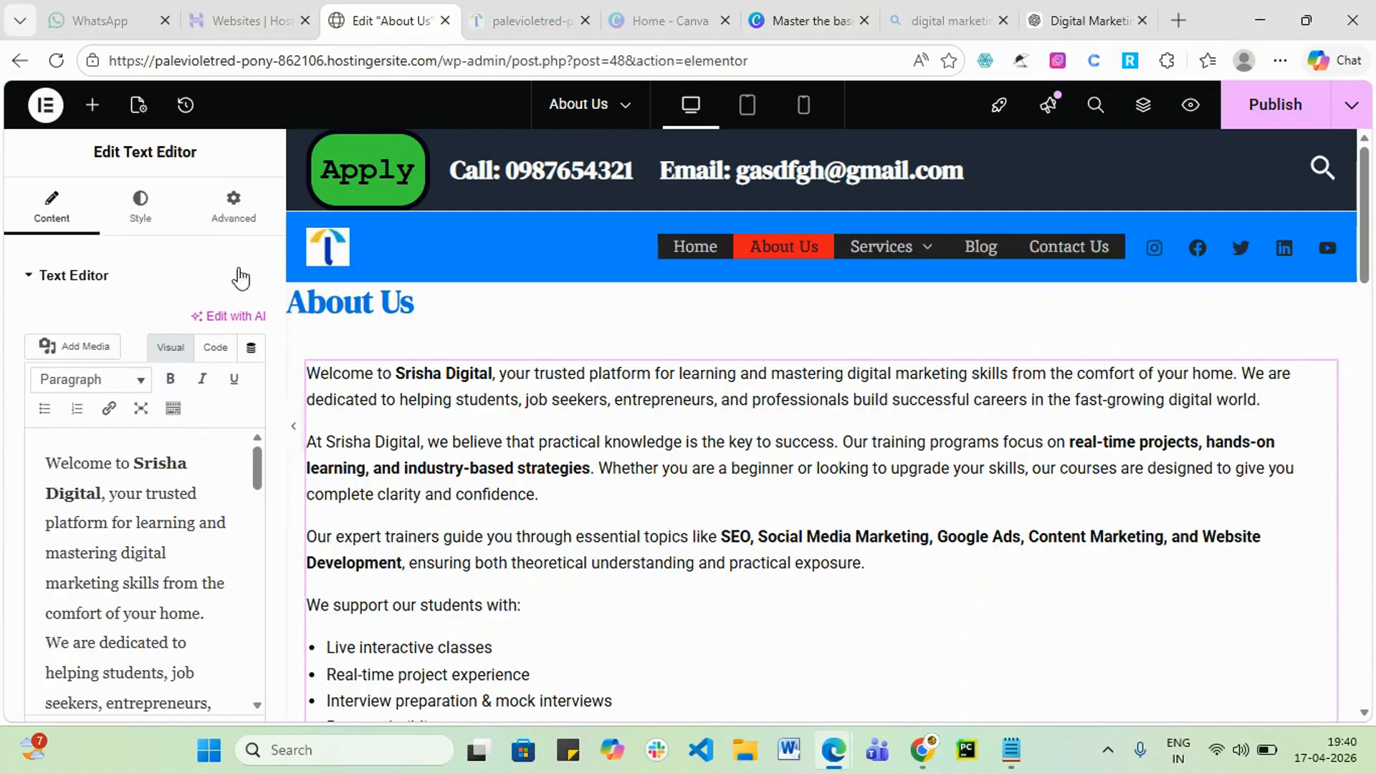
left_click(140, 209)
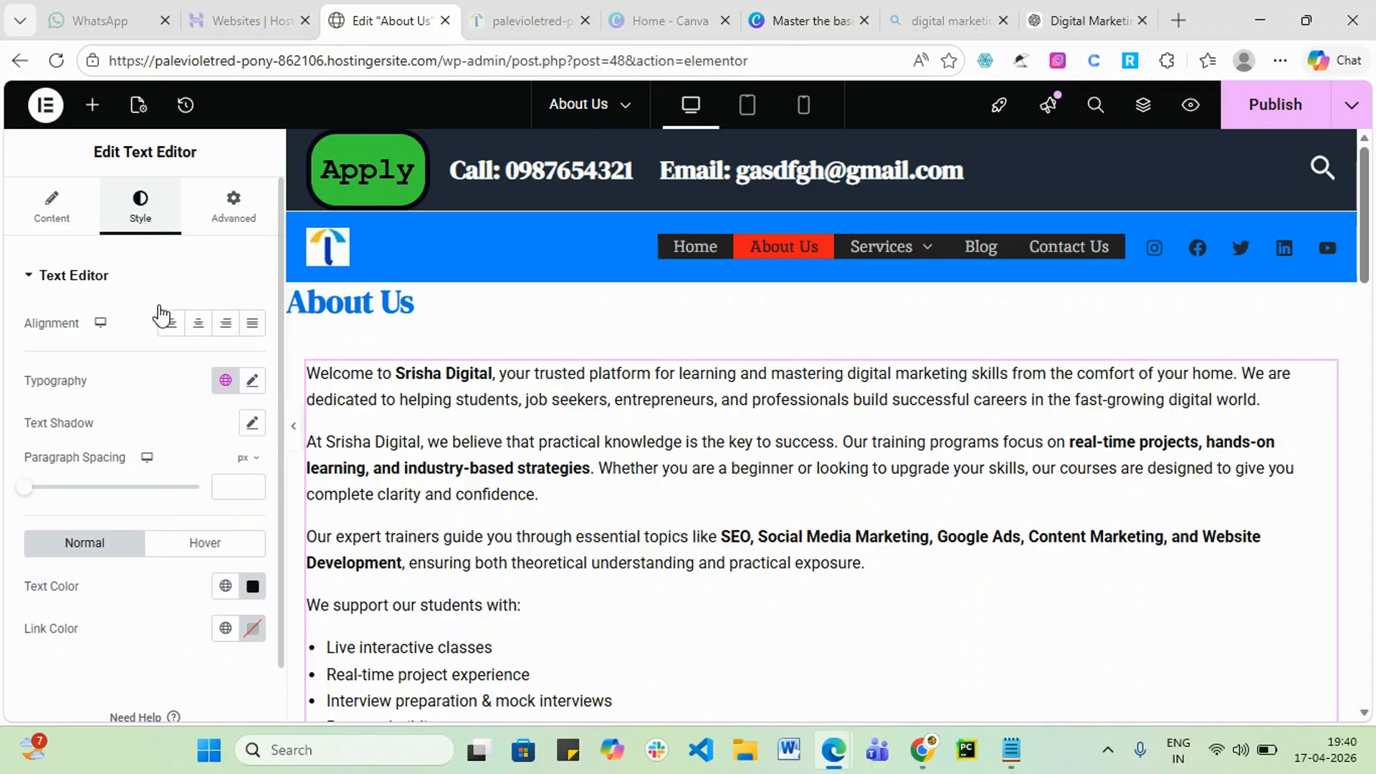
scroll(739, 539, "down", 10)
scroll(789, 539, "down", 1)
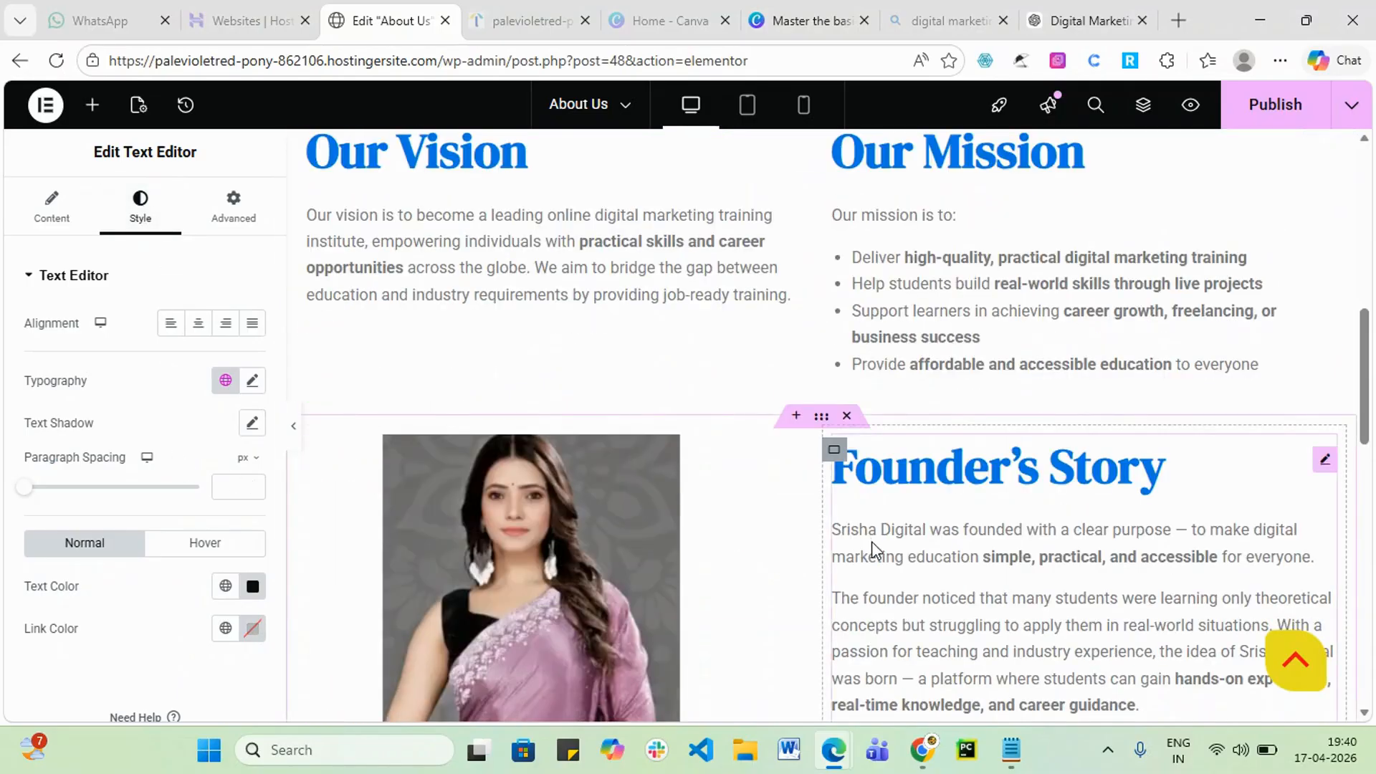
scroll(860, 529, "up", 12)
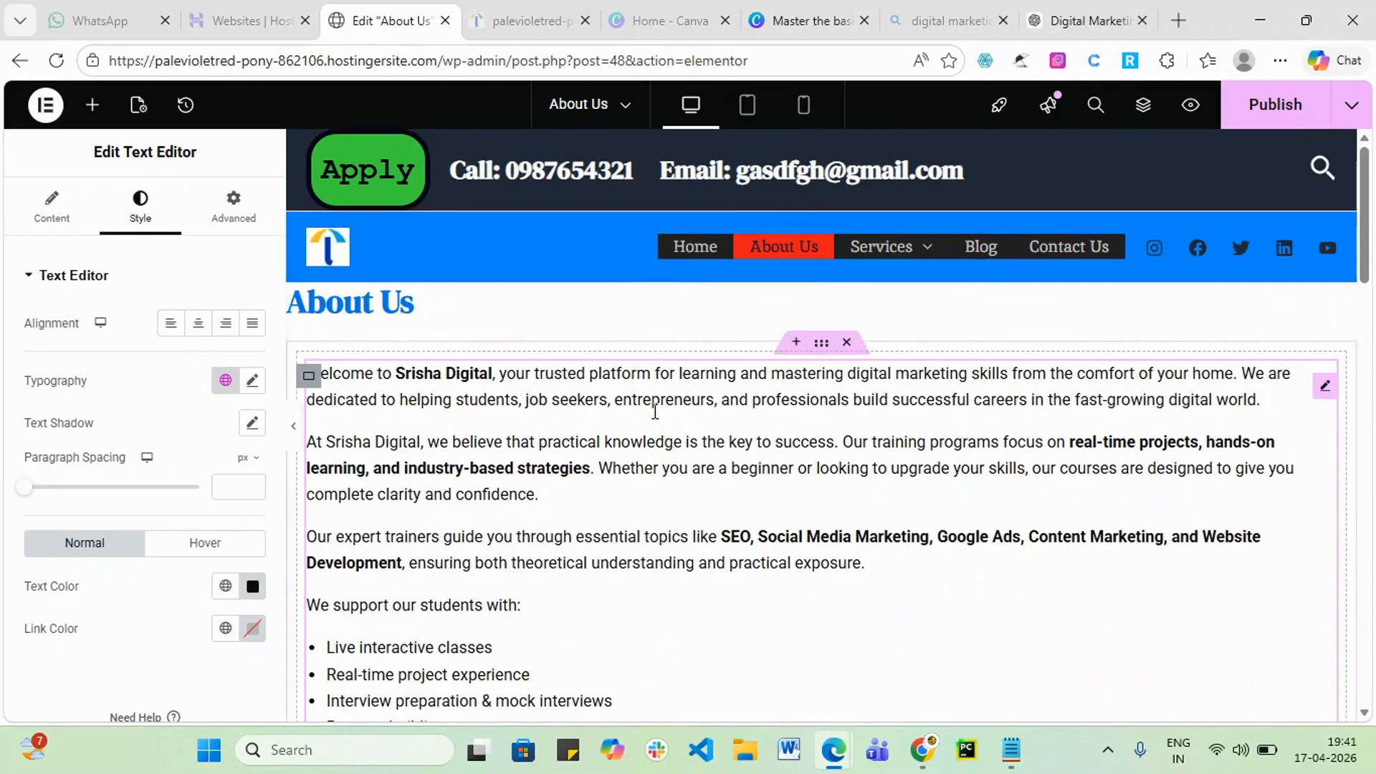
scroll(141, 489, "down", 1)
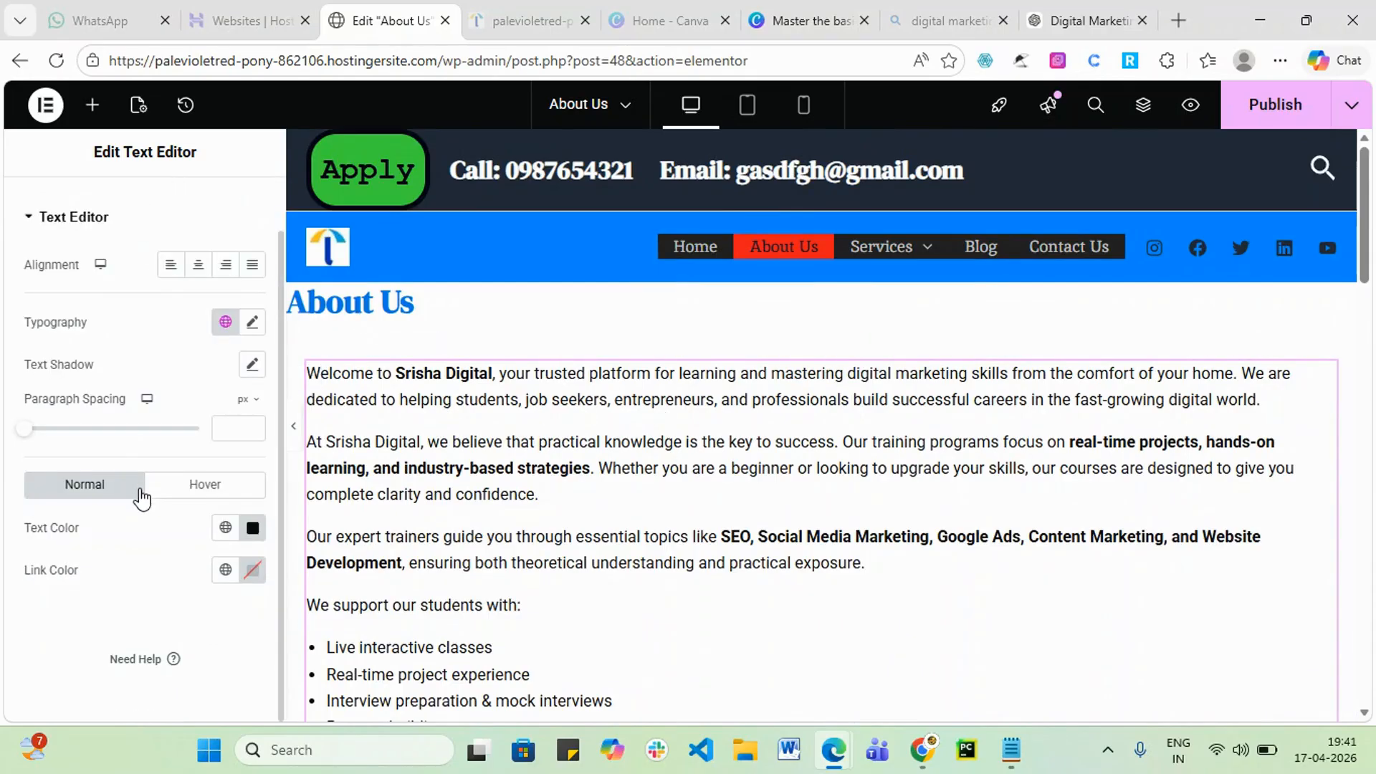
scroll(93, 574, "up", 1)
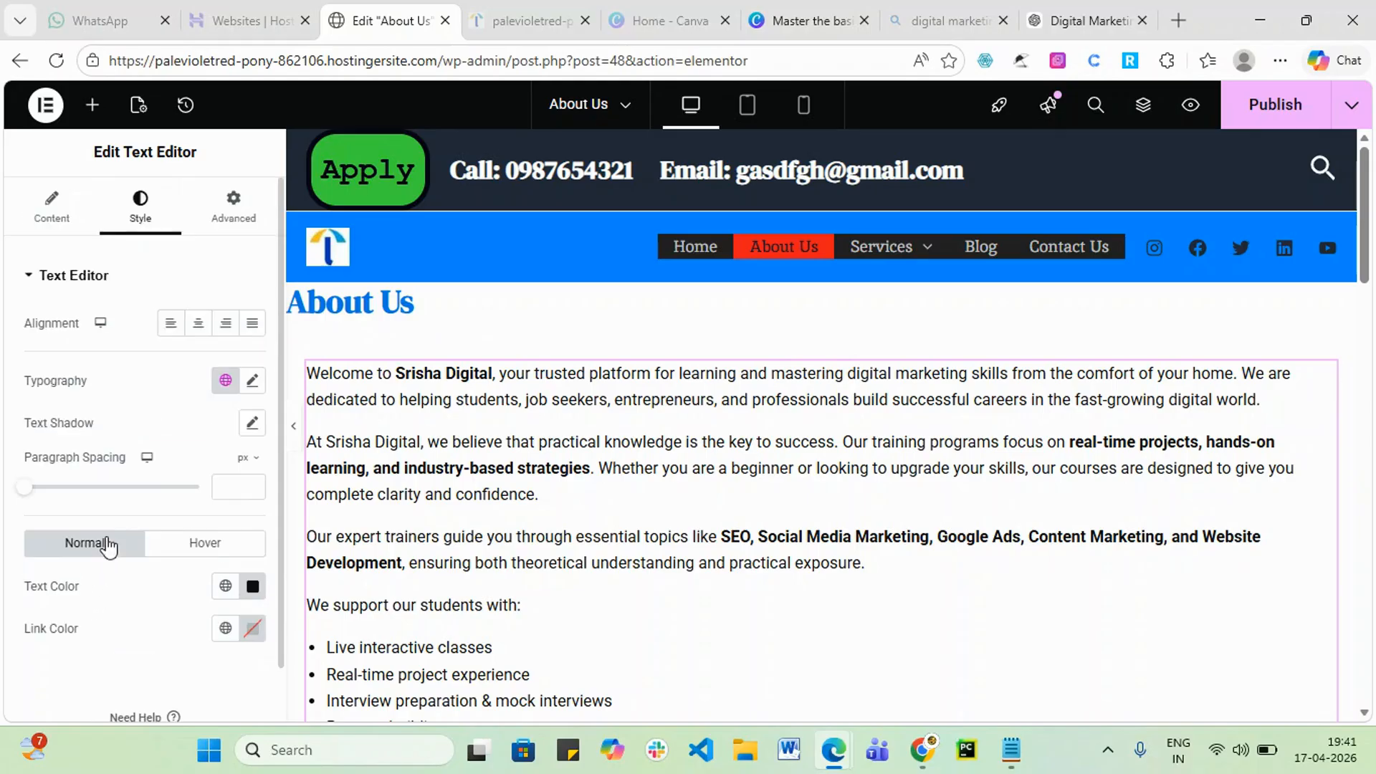
- Give the introduction text widget a classic background type in its normal state
left_click(258, 215)
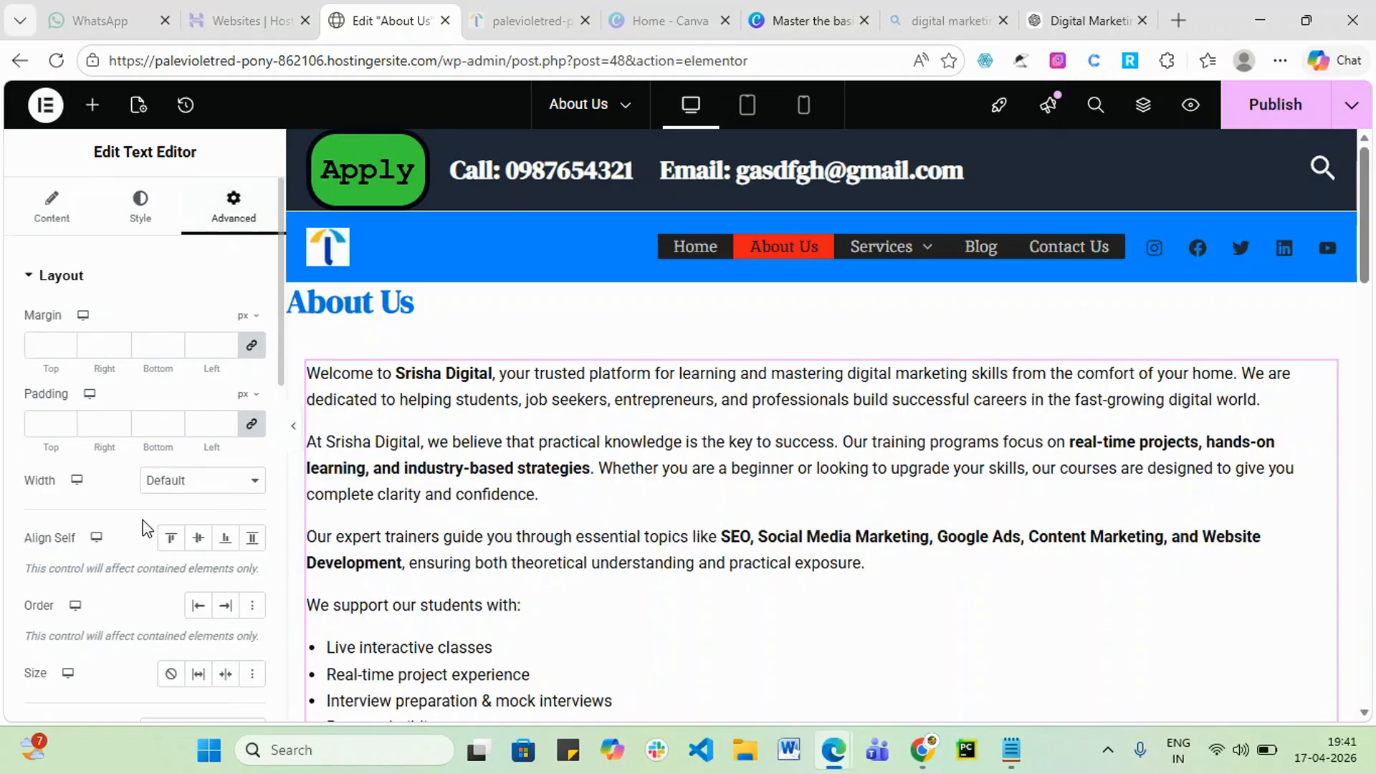
scroll(142, 550, "down", 10)
scroll(141, 550, "down", 5)
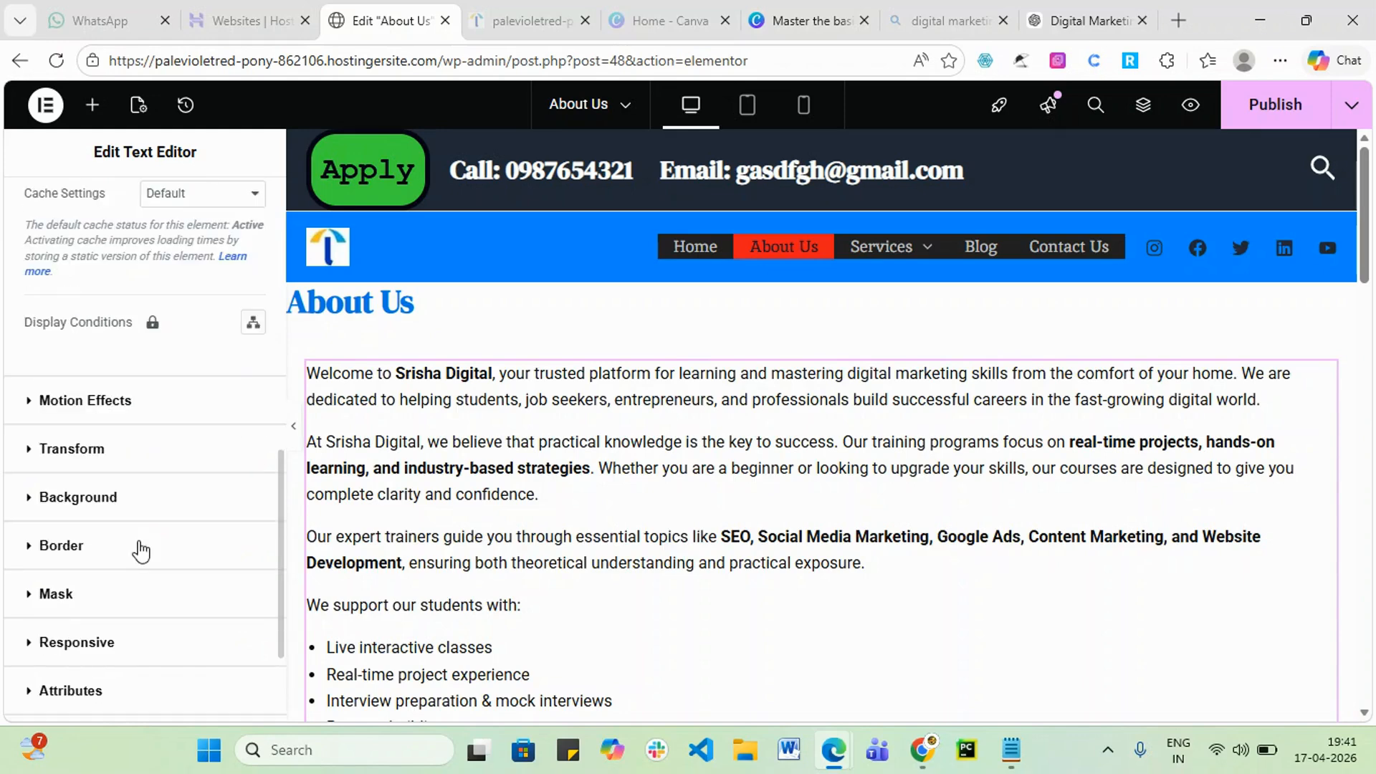
scroll(115, 557, "up", 1)
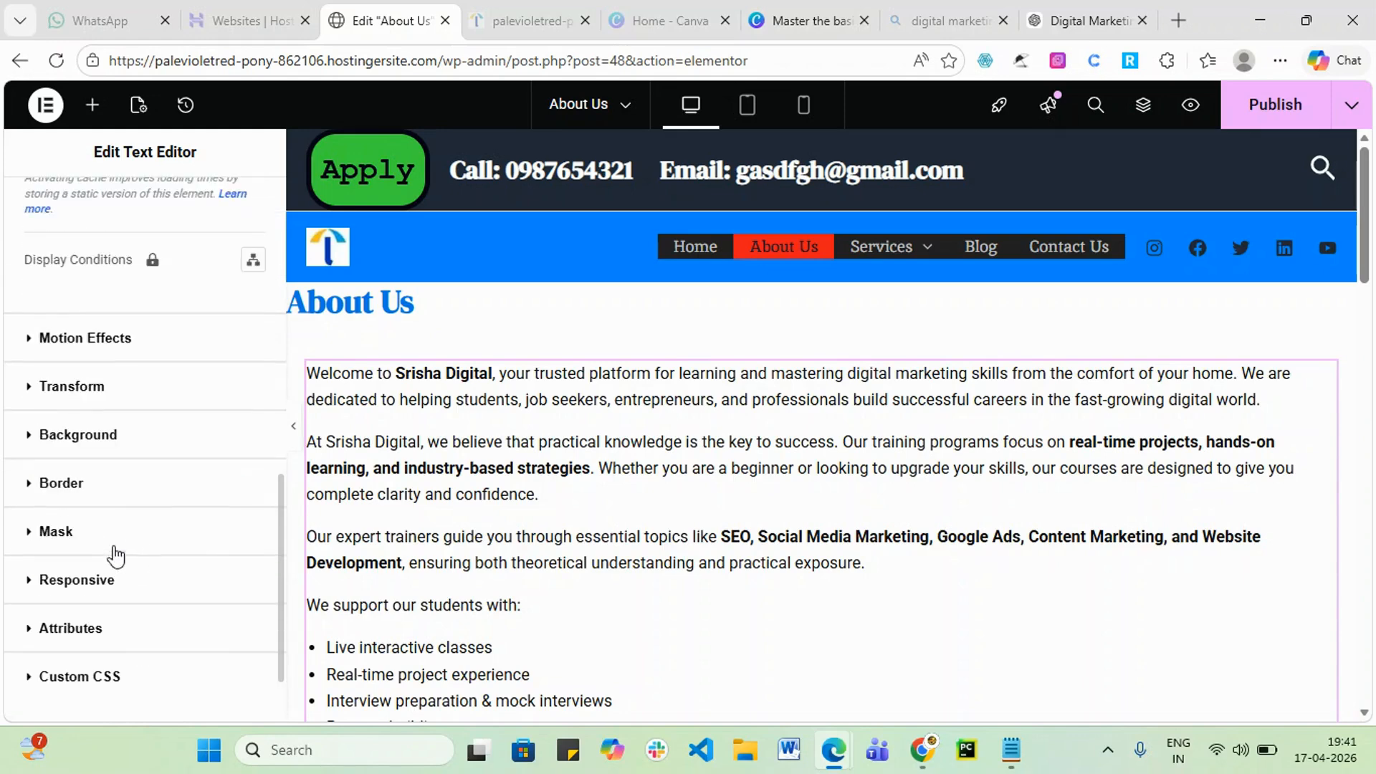
left_click(144, 453)
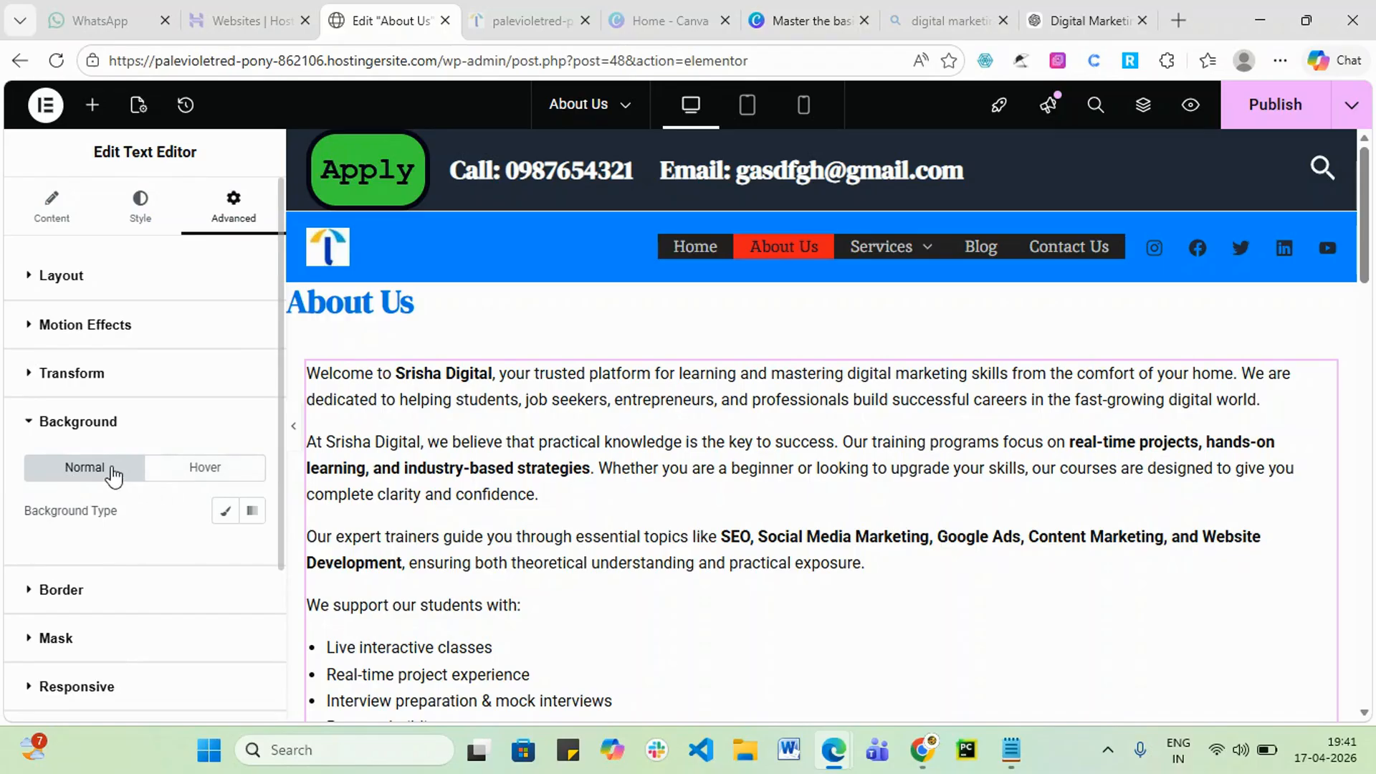
left_click(230, 525)
scroll(201, 541, "down", 1)
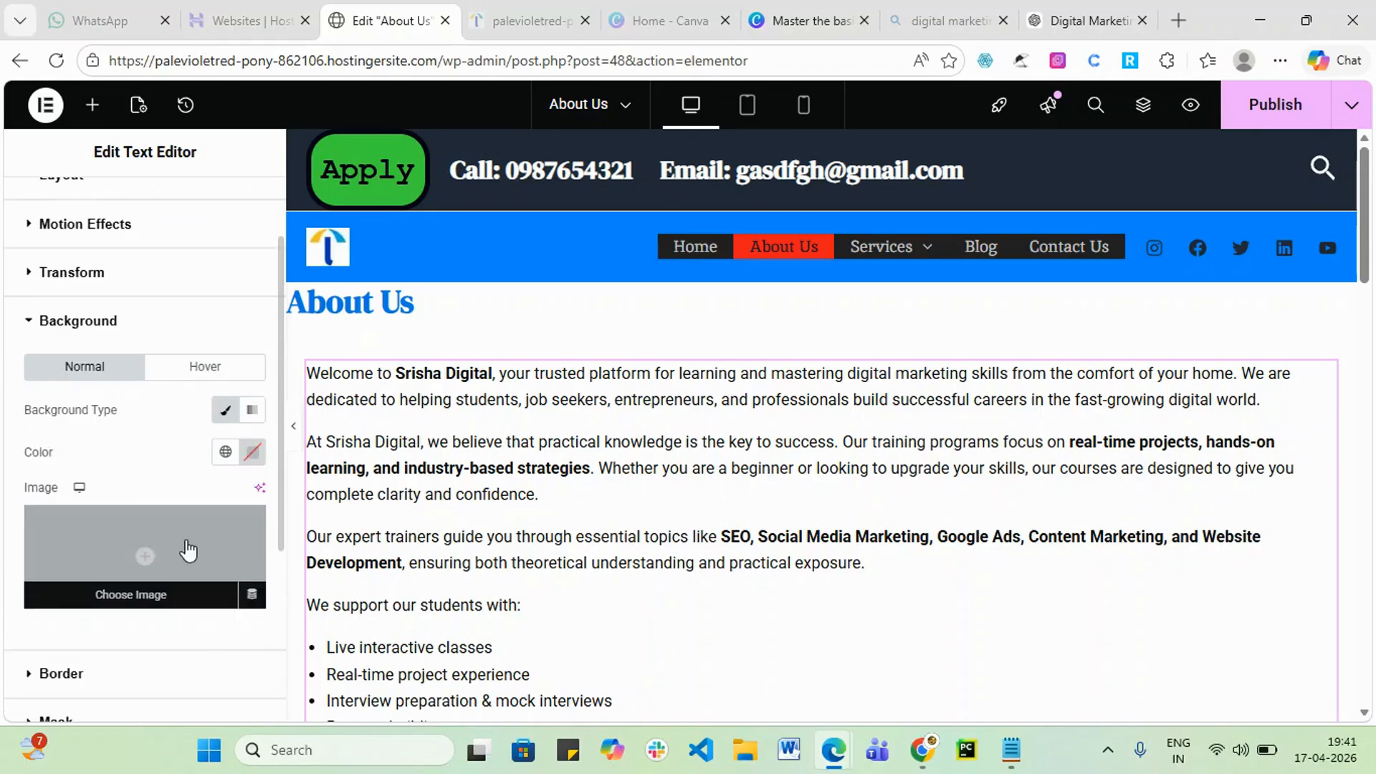
- Use the media library picture of a man at a laptop with social media icons as the introduction text's background image
left_click(131, 596)
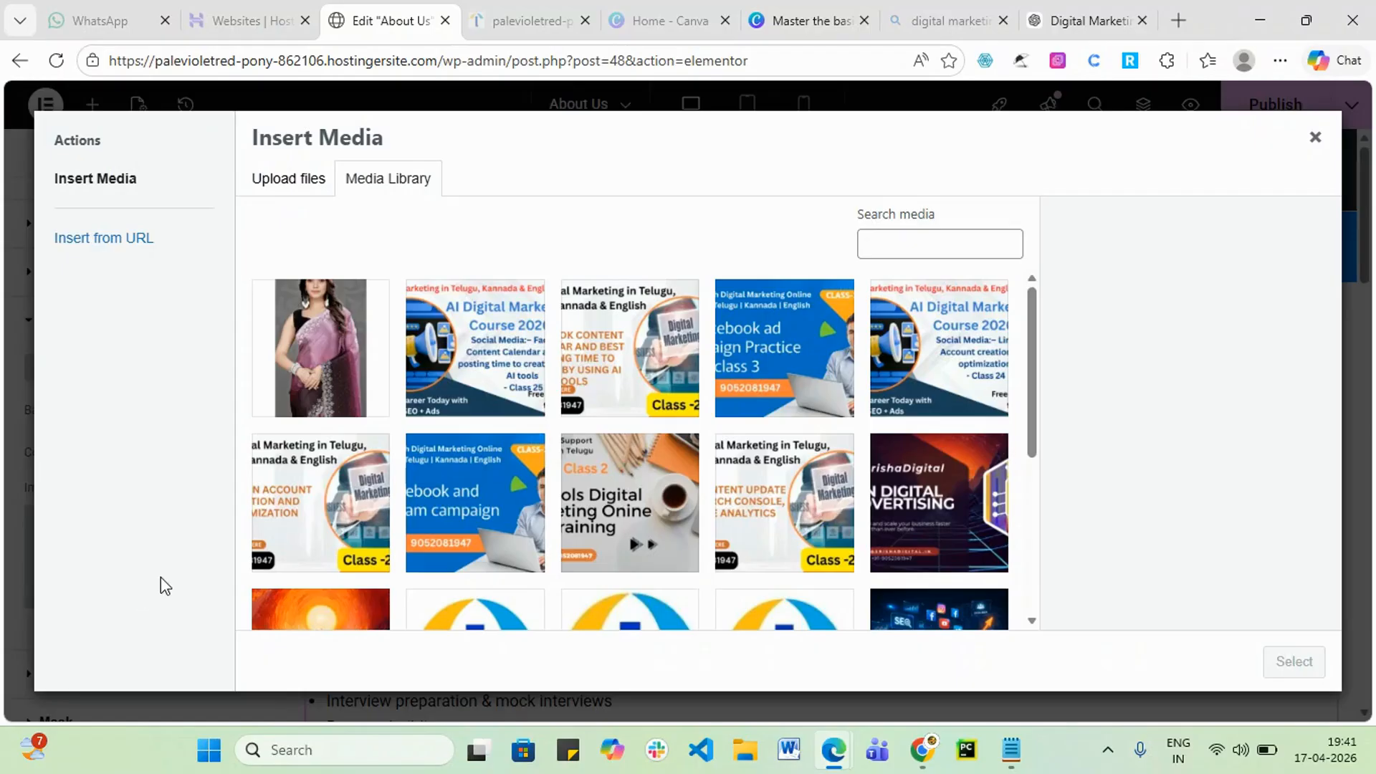
scroll(613, 615, "down", 5)
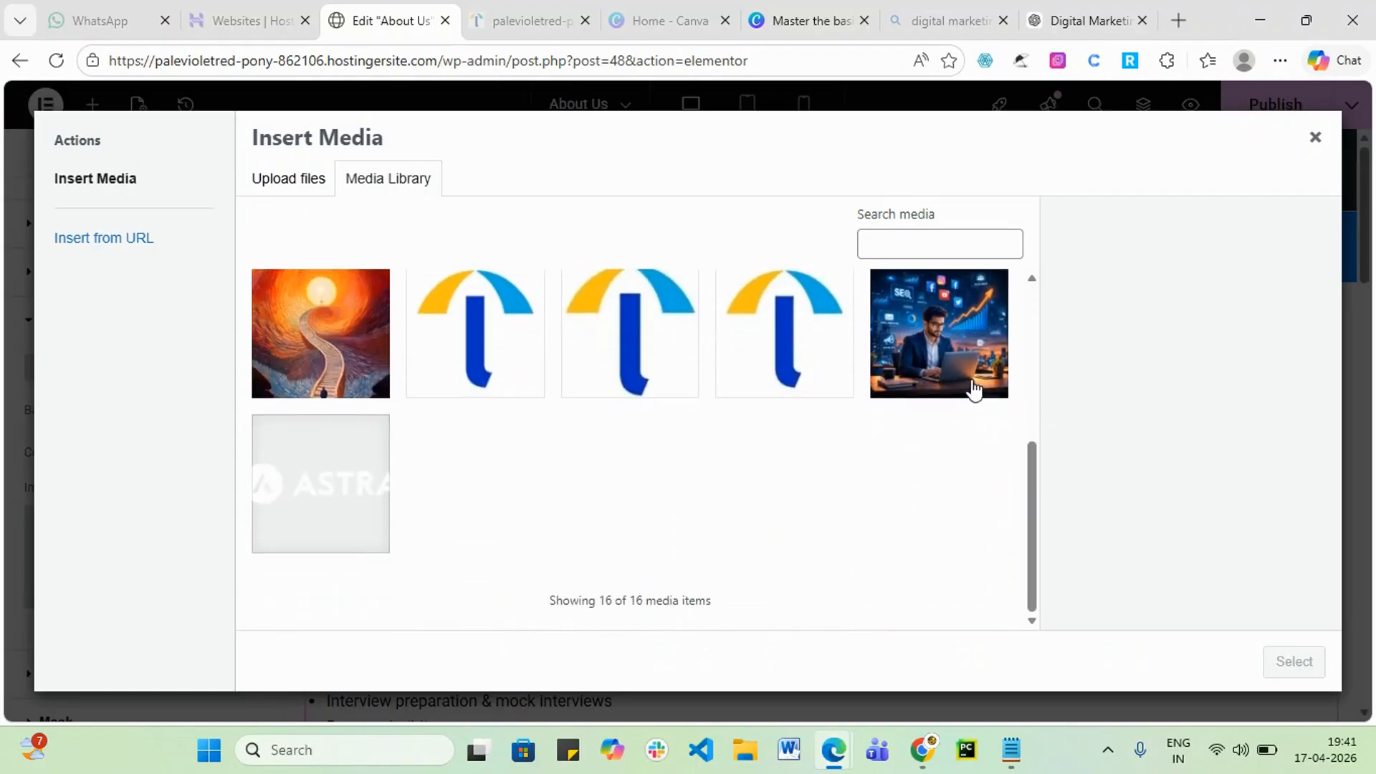
left_click(979, 392)
left_click(1284, 661)
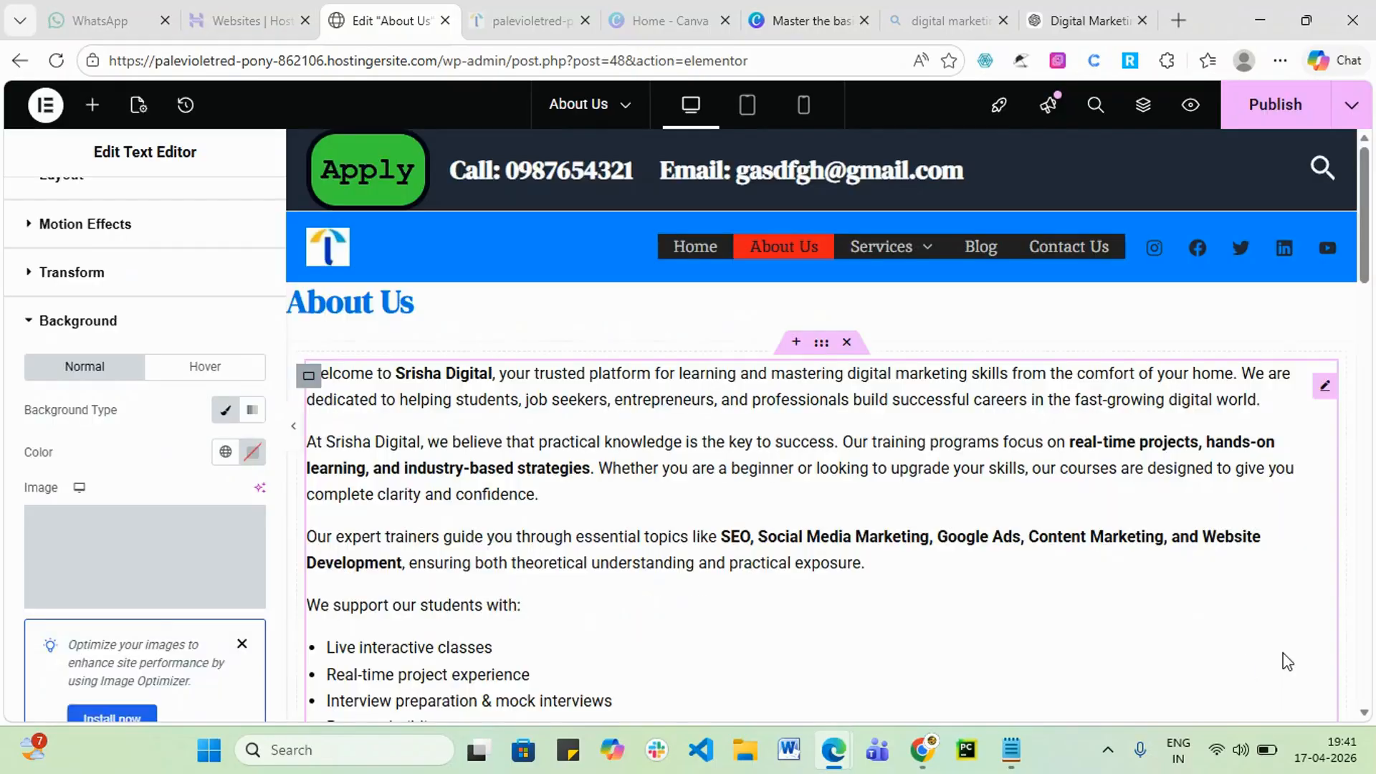
scroll(1048, 556, "down", 2)
scroll(788, 595, "up", 1)
scroll(113, 553, "down", 2)
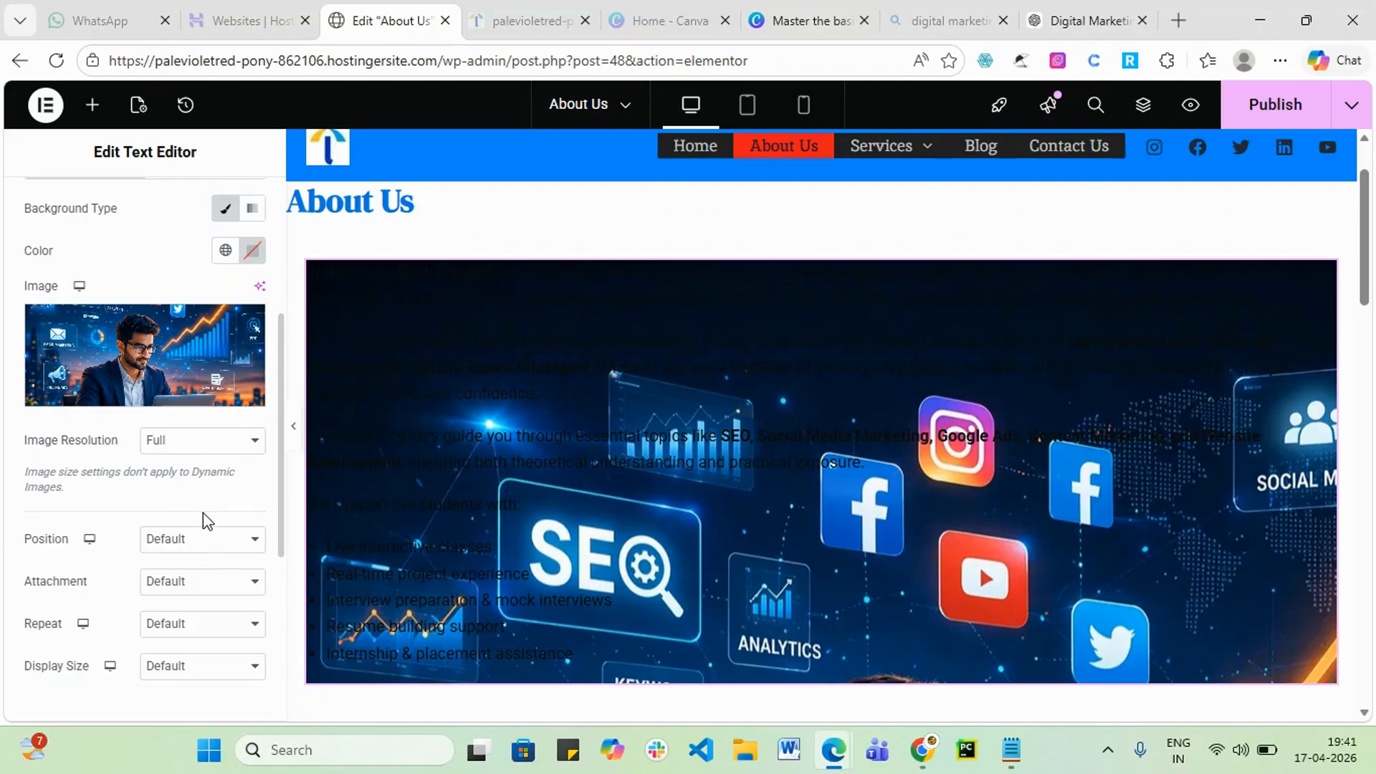
- Examine the background image's resolution, position, attachment, repeat, display size and device options
scroll(203, 511, "up", 1)
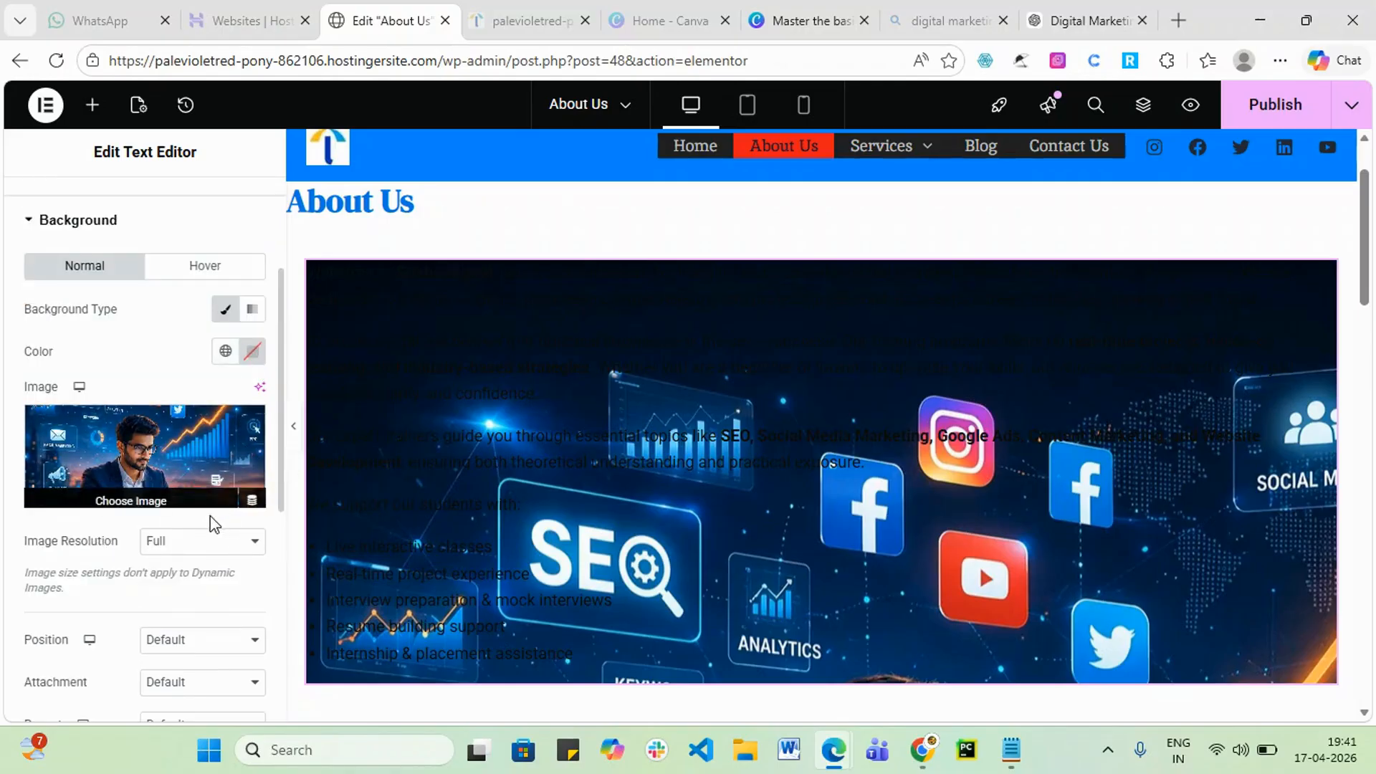
left_click(247, 549)
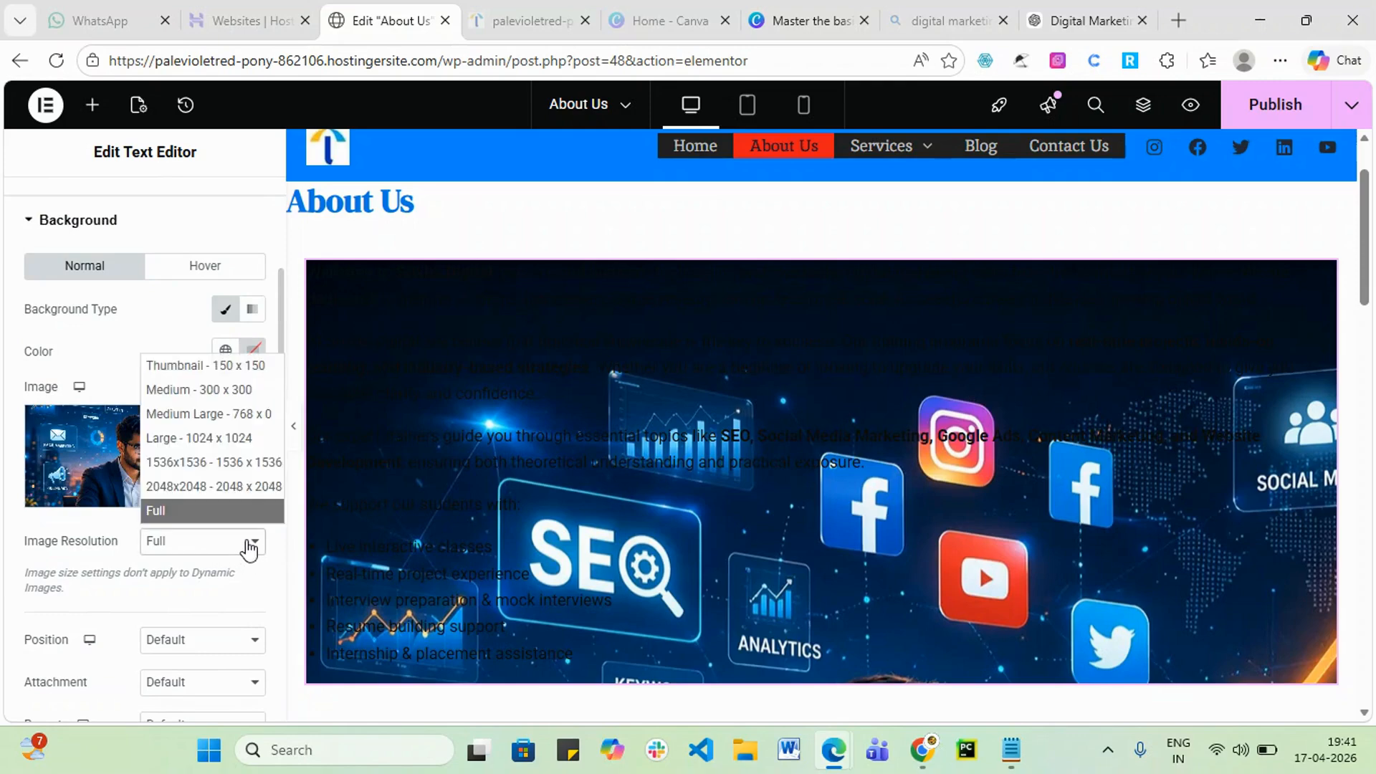
left_click(9, 488)
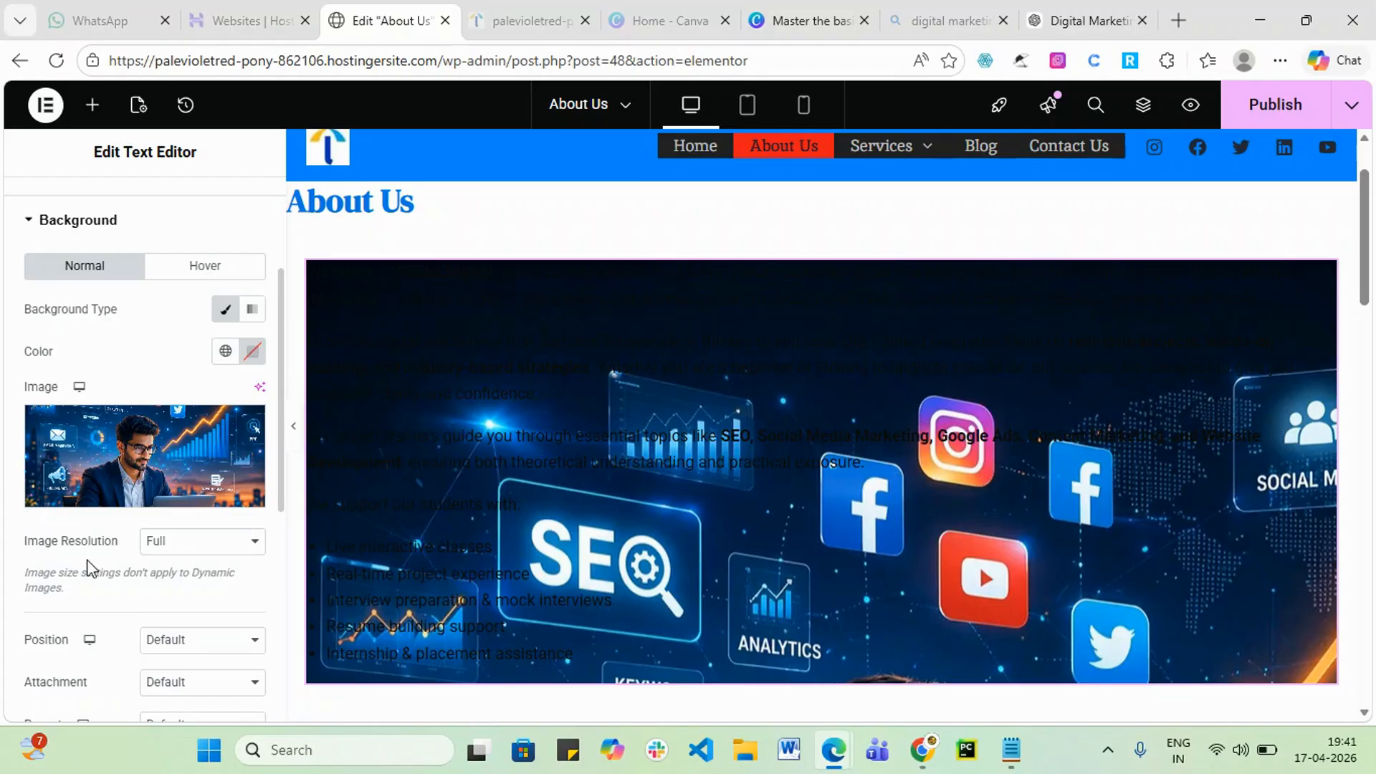
scroll(86, 574, "down", 2)
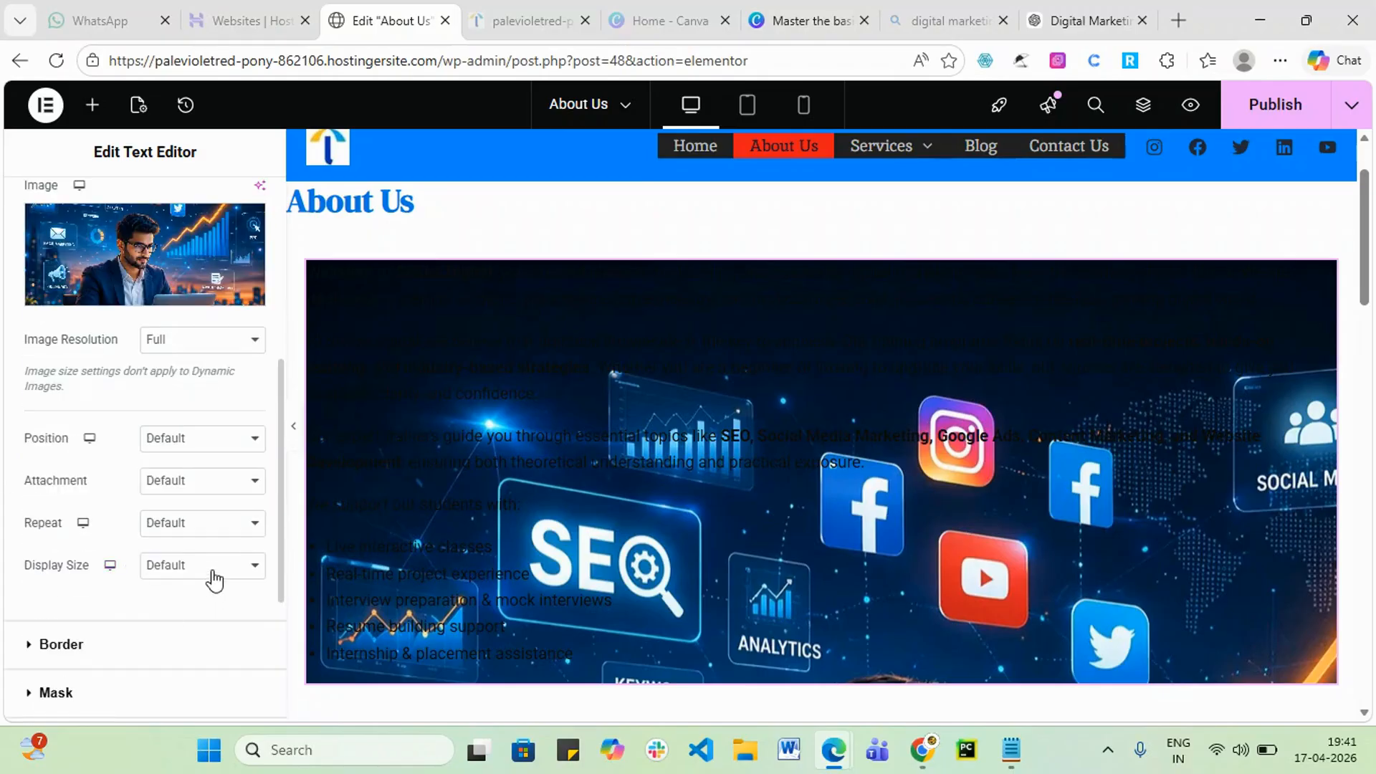
left_click(260, 440)
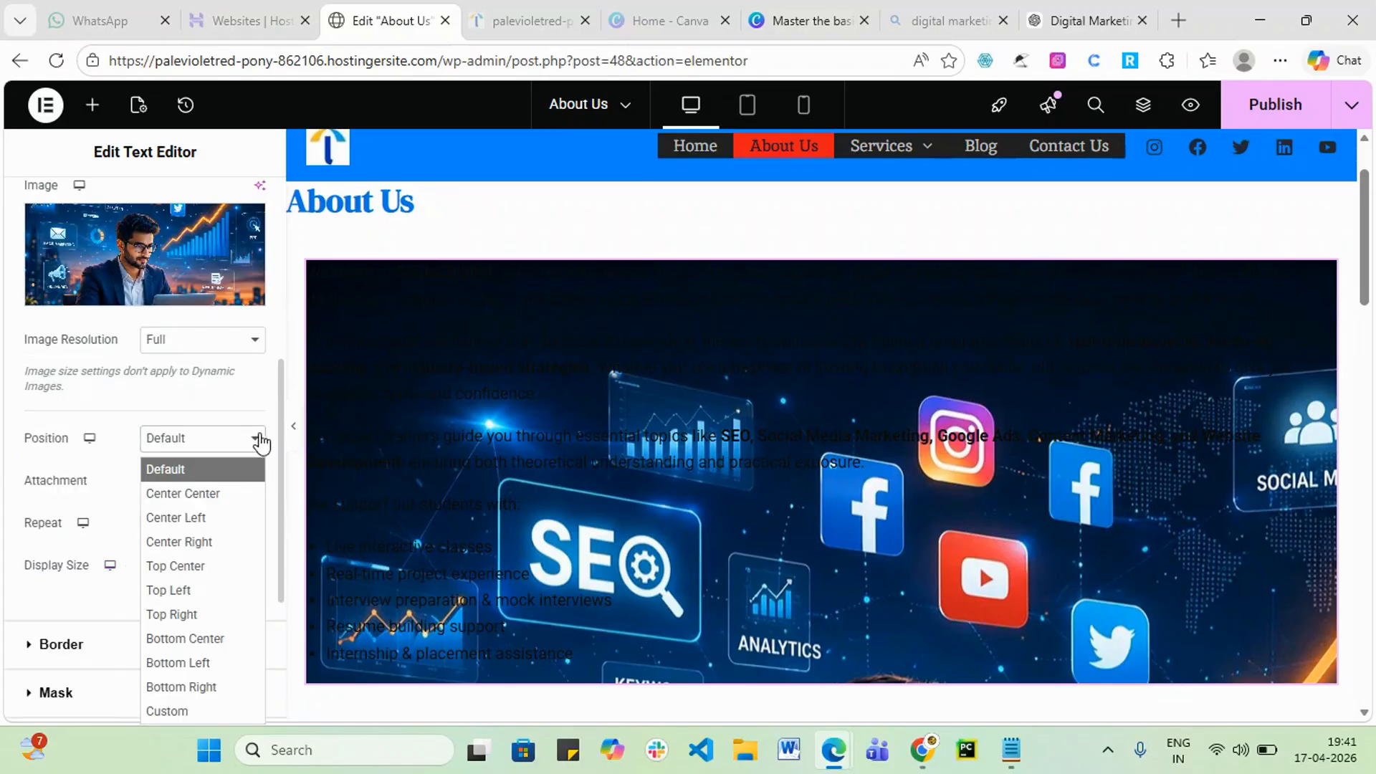
left_click(6, 527)
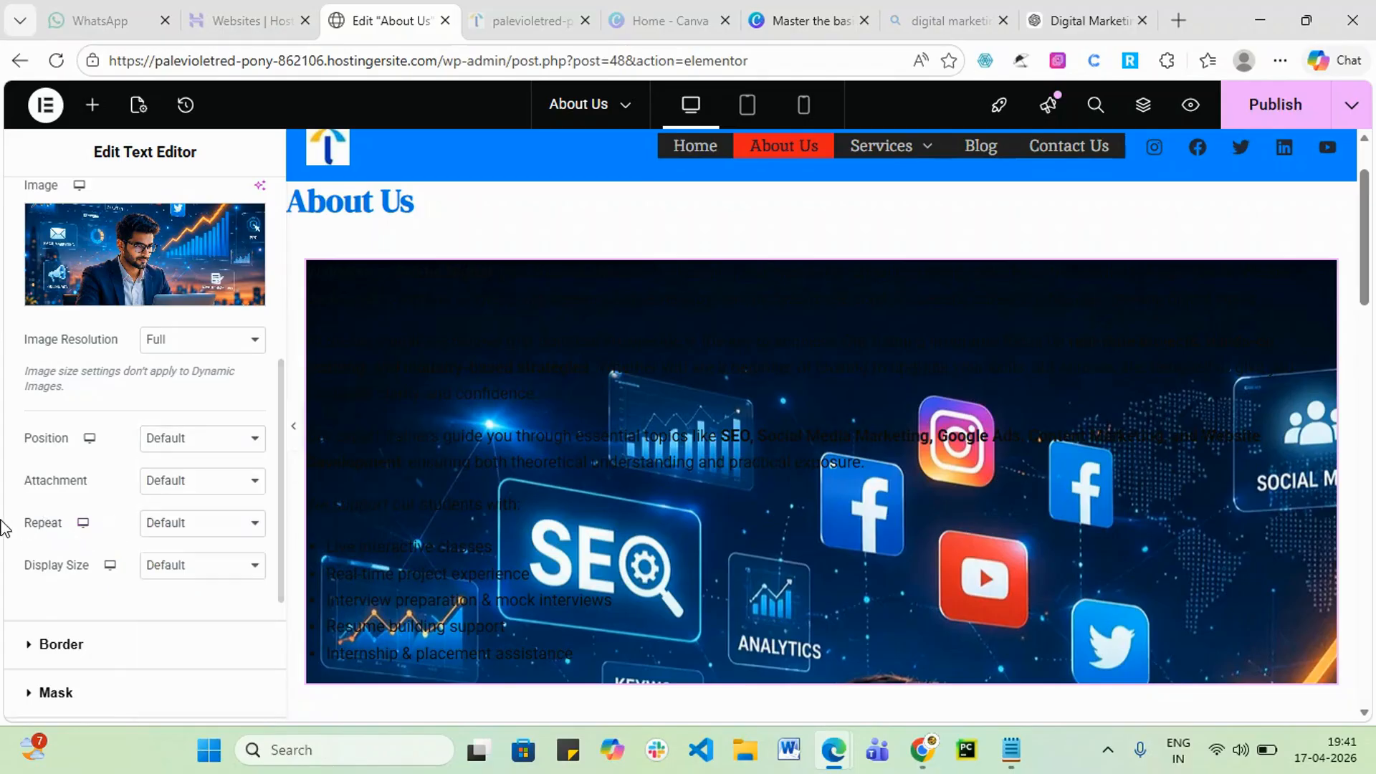
left_click(210, 483)
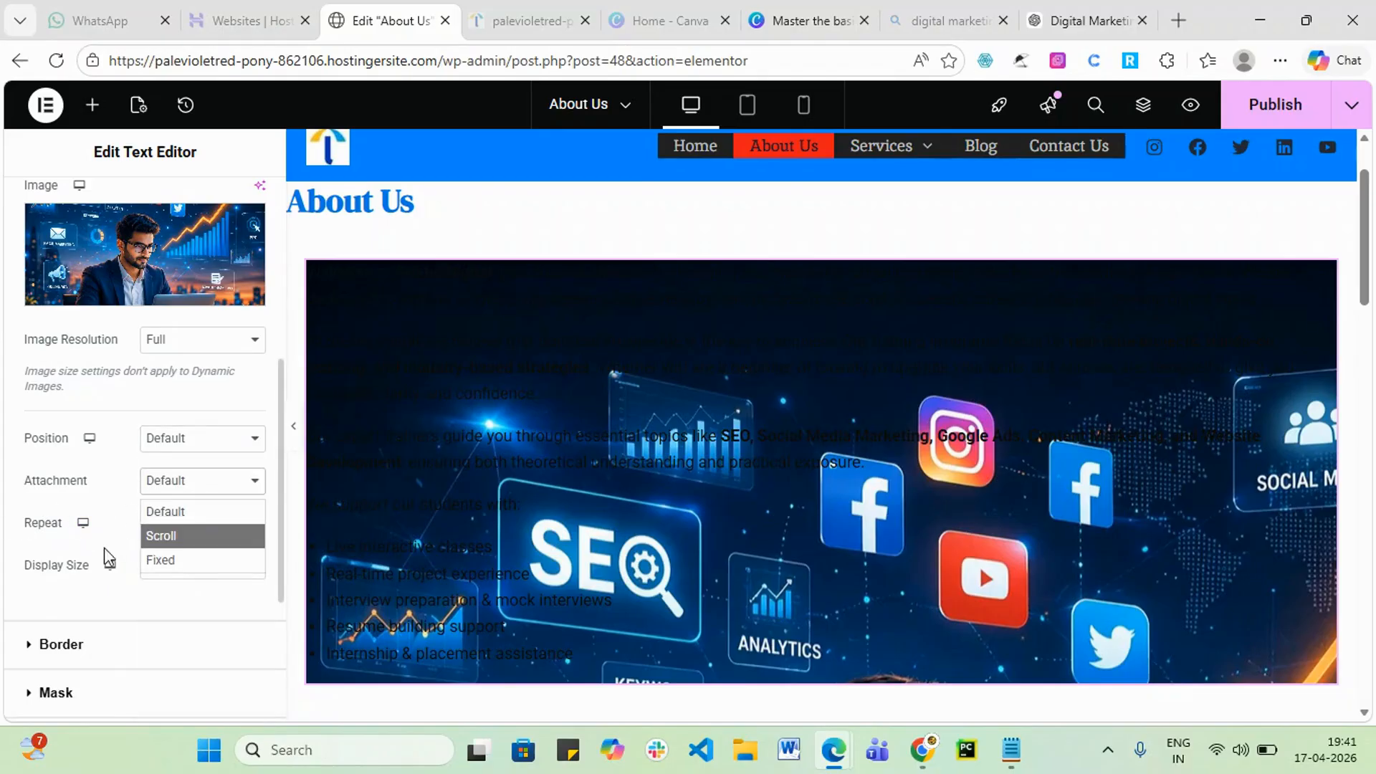
left_click(14, 554)
left_click(179, 527)
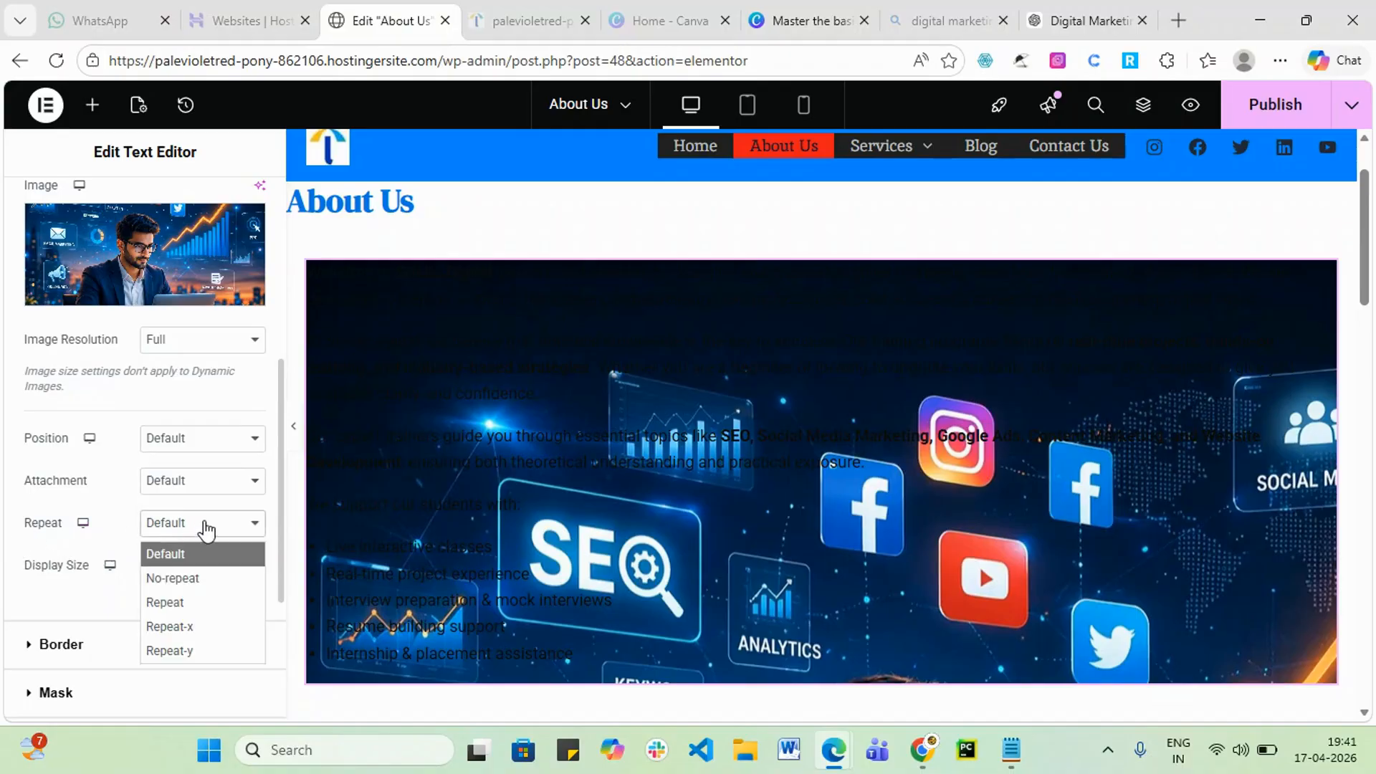
left_click(7, 576)
left_click(197, 566)
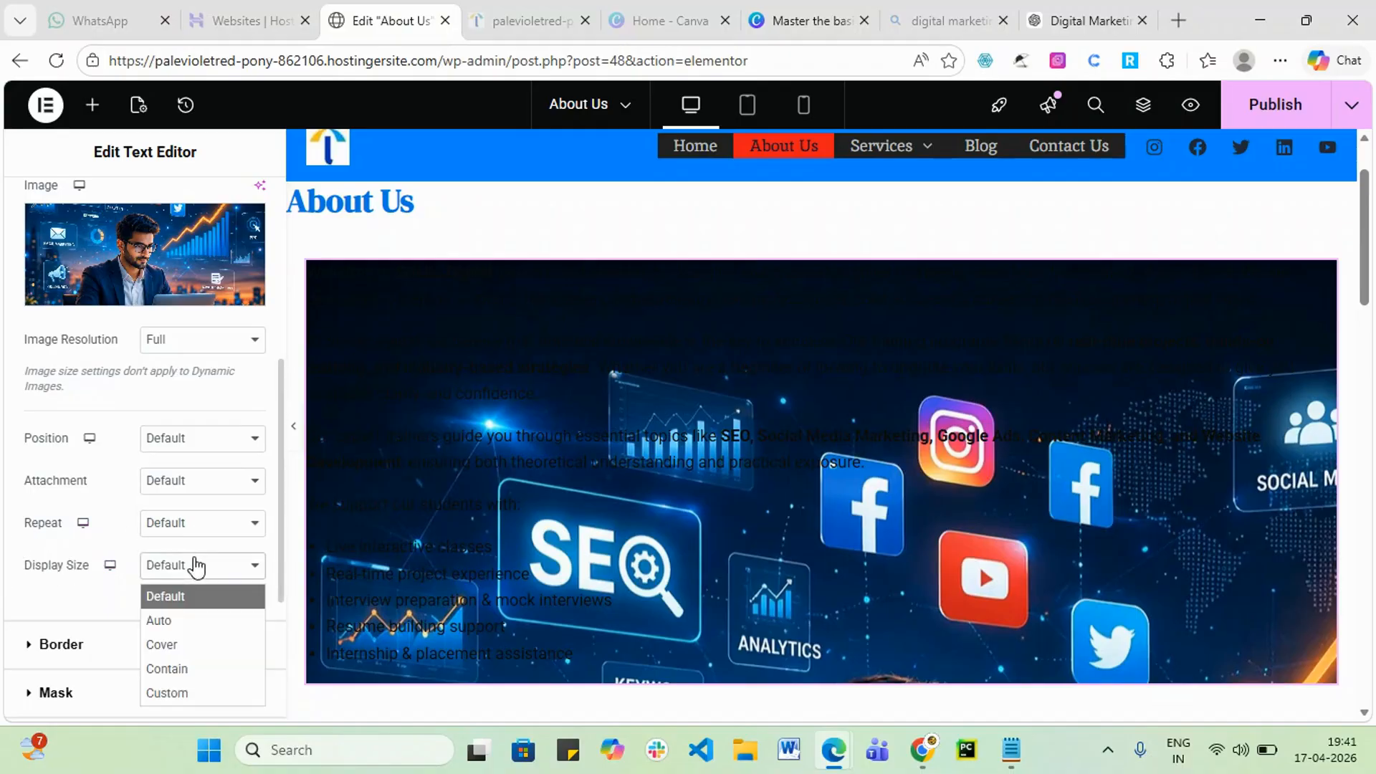
left_click(54, 599)
scroll(172, 631, "up", 3)
mouse_move(228, 424)
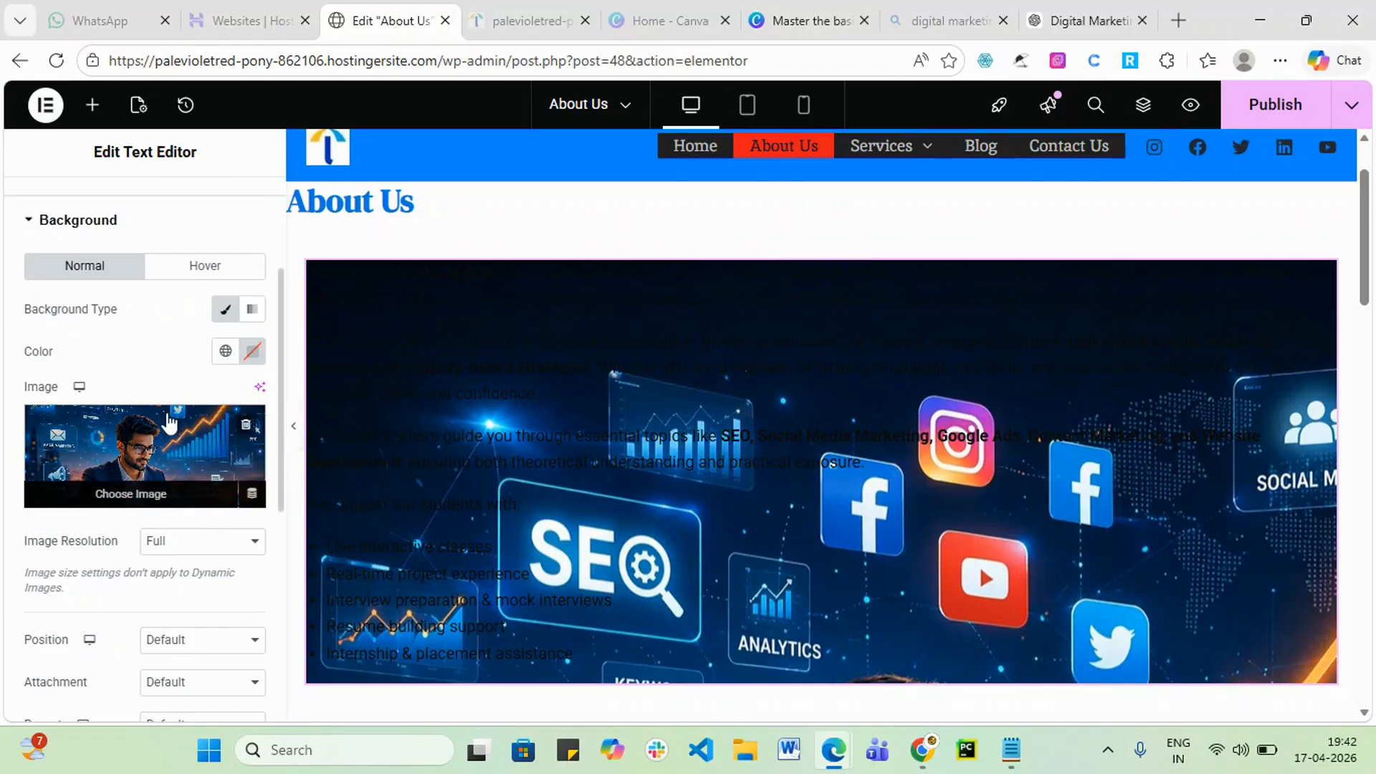
scroll(194, 391, "up", 2)
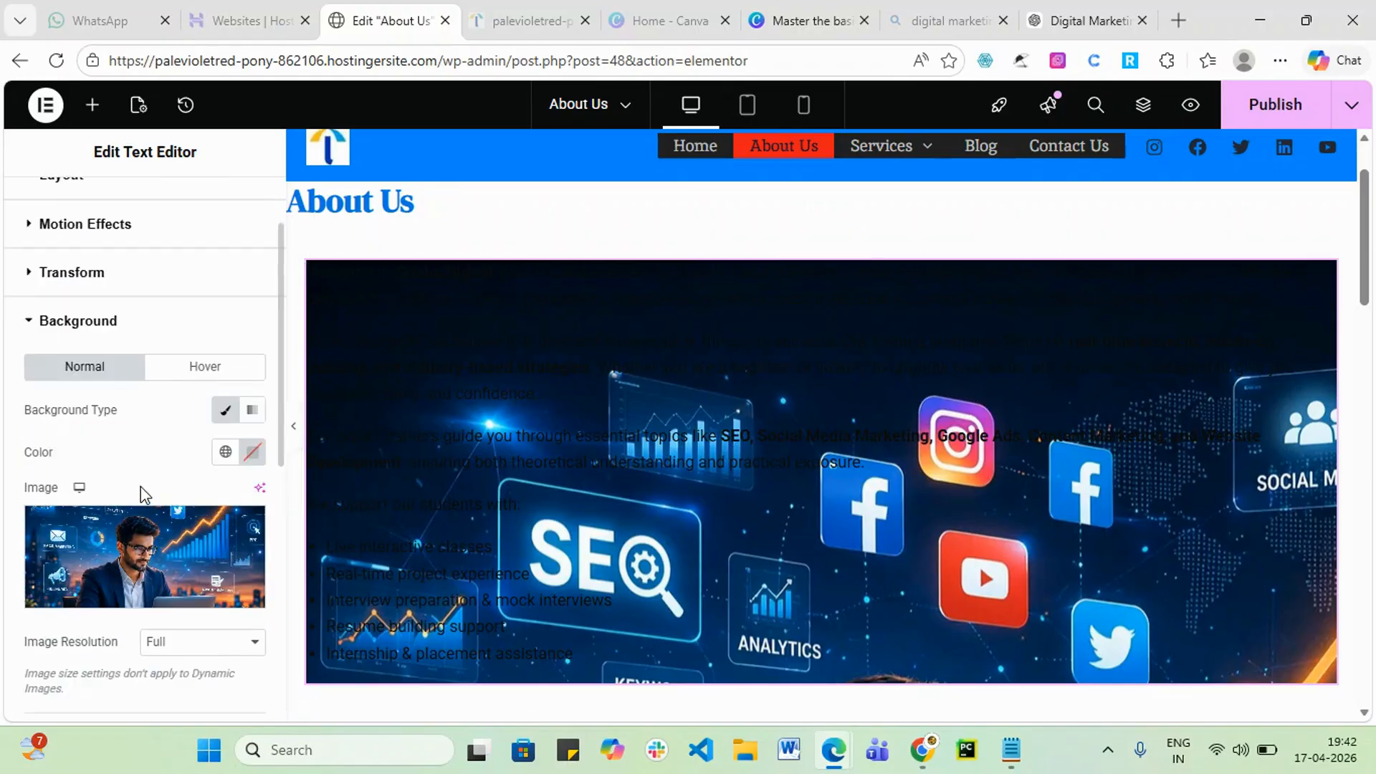
left_click(80, 488)
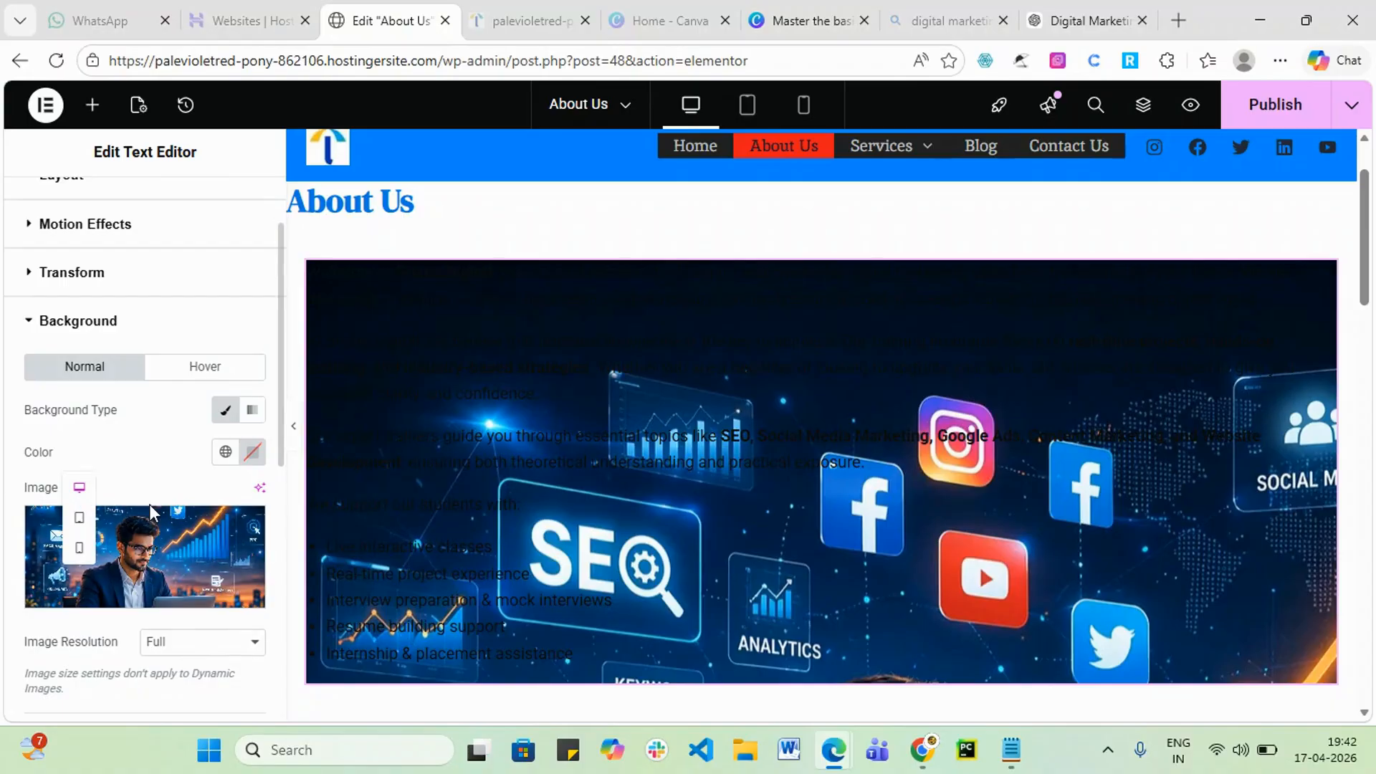
- Set the introduction text widget's background color to #020101 and return to its text content settings
left_click(259, 459)
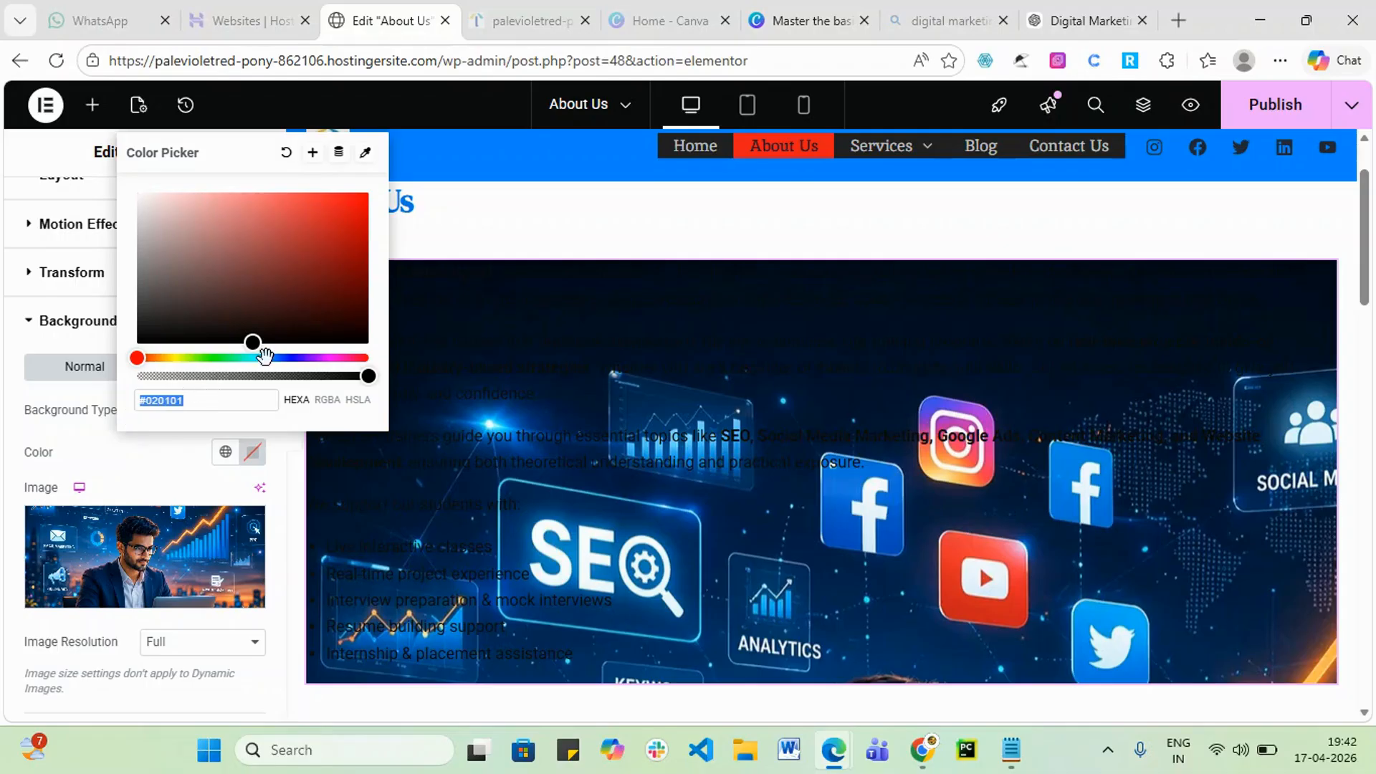
left_click(505, 475)
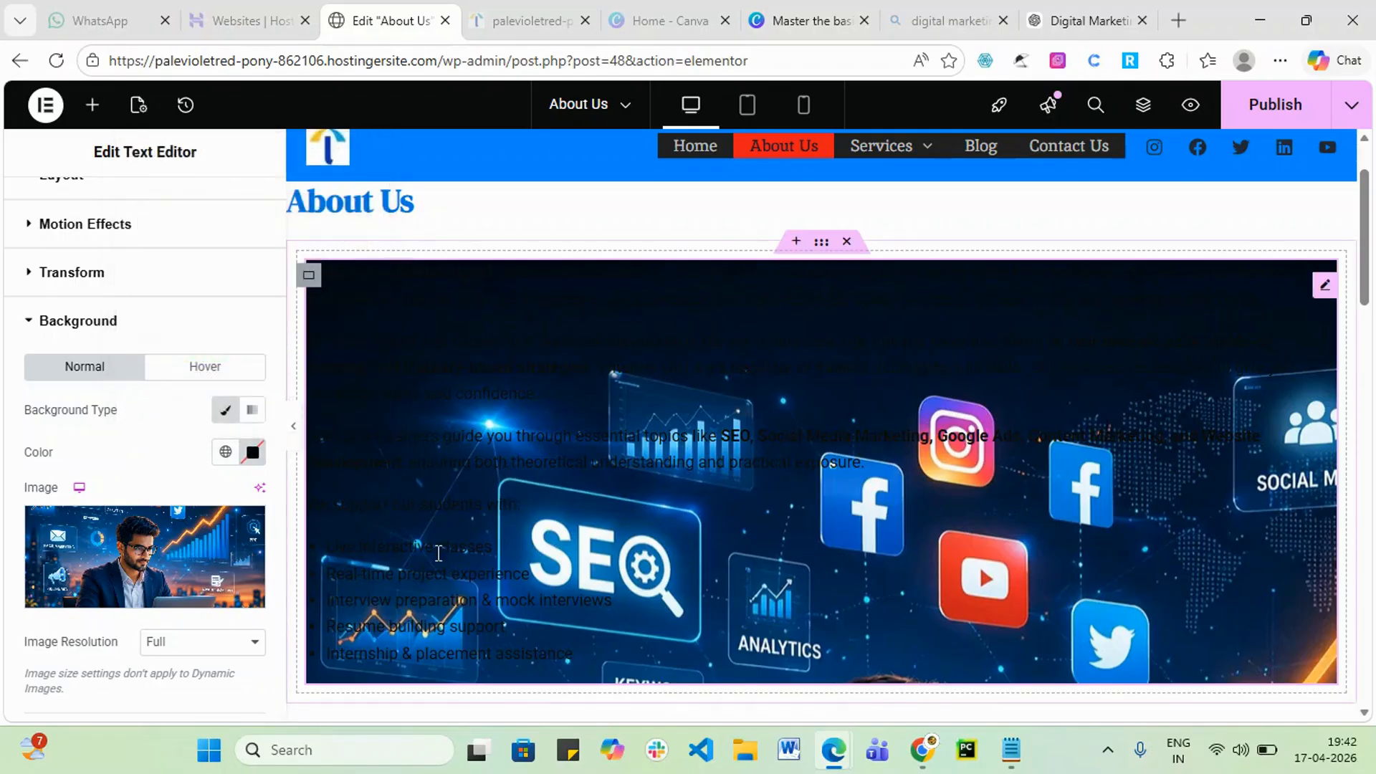
scroll(157, 491, "up", 2)
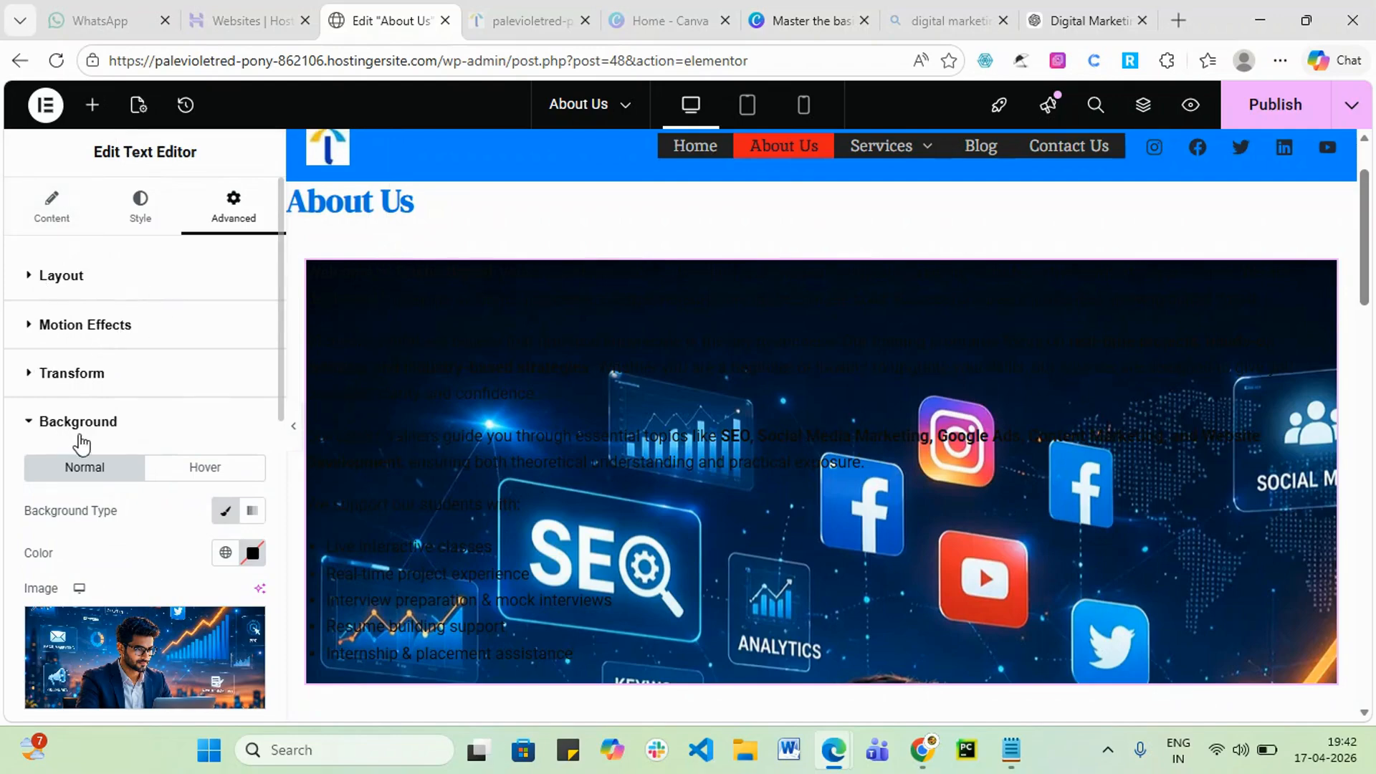
left_click(54, 215)
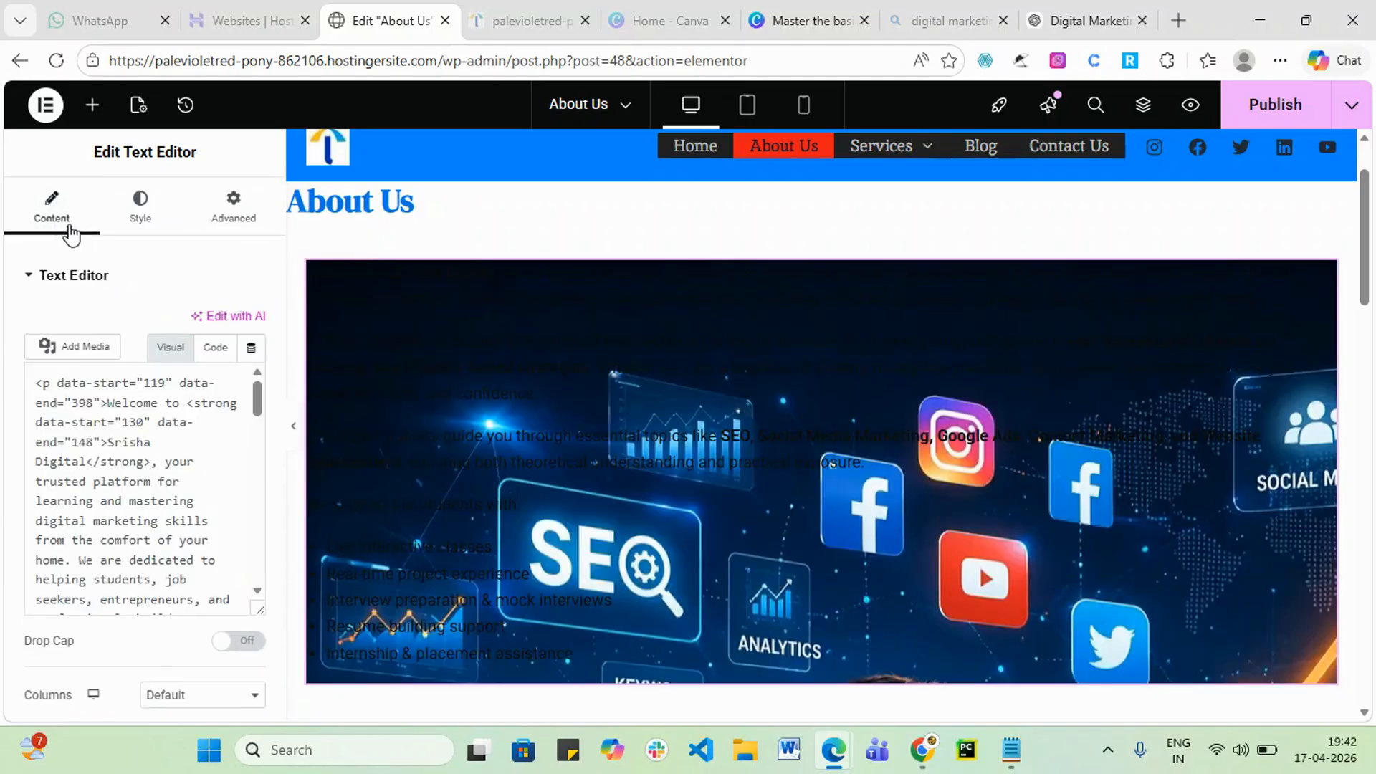
- Set the introduction text's normal text color to near-white #FCFCFC
left_click(140, 215)
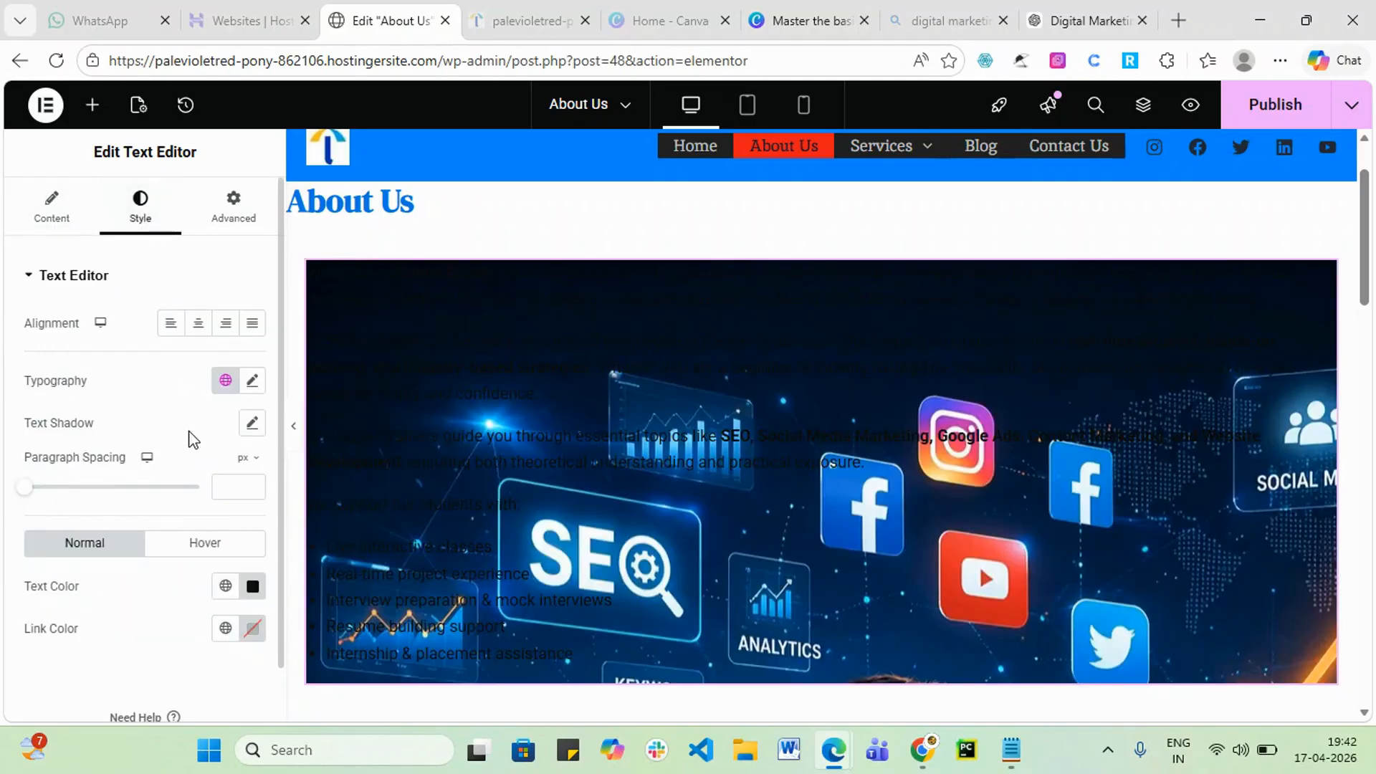
scroll(200, 430, "down", 1)
left_click(252, 528)
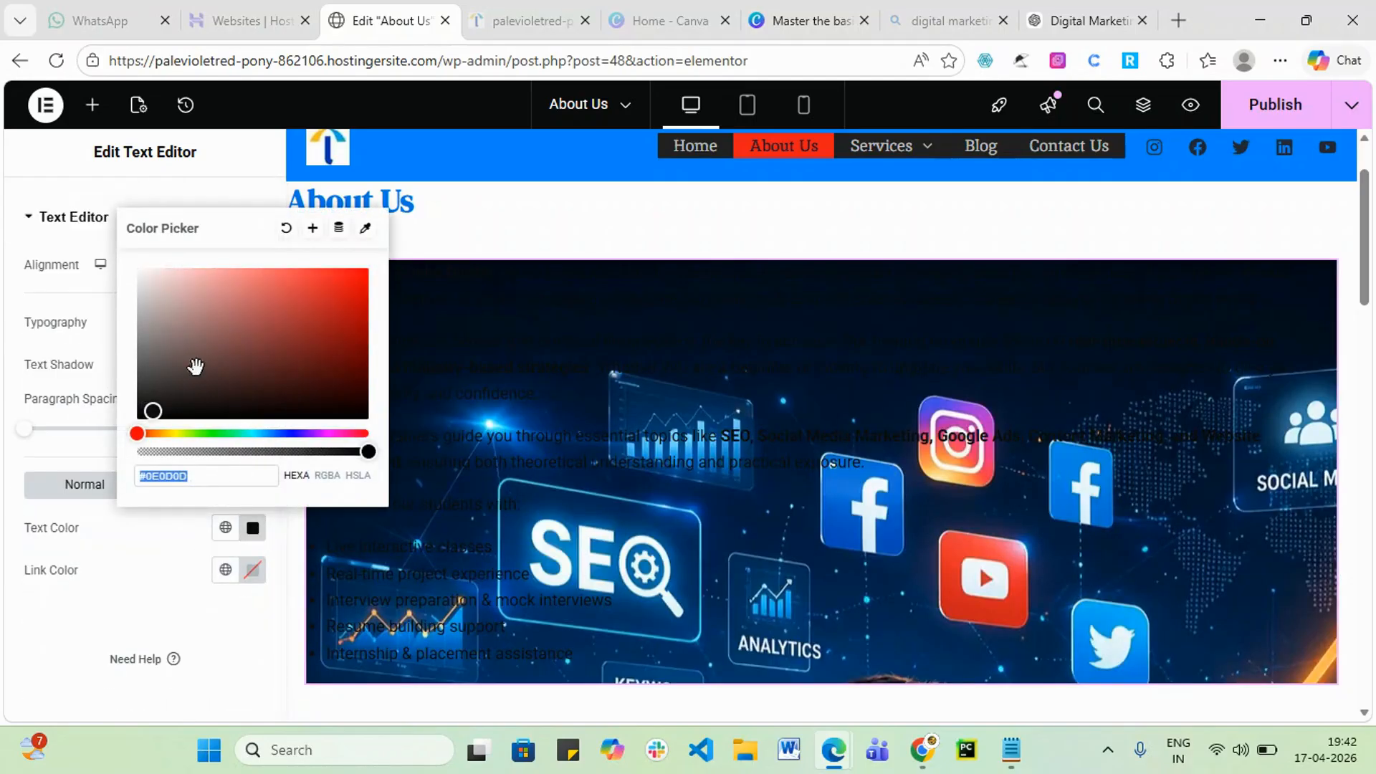
left_click(145, 274)
left_click_drag(154, 315, 132, 271)
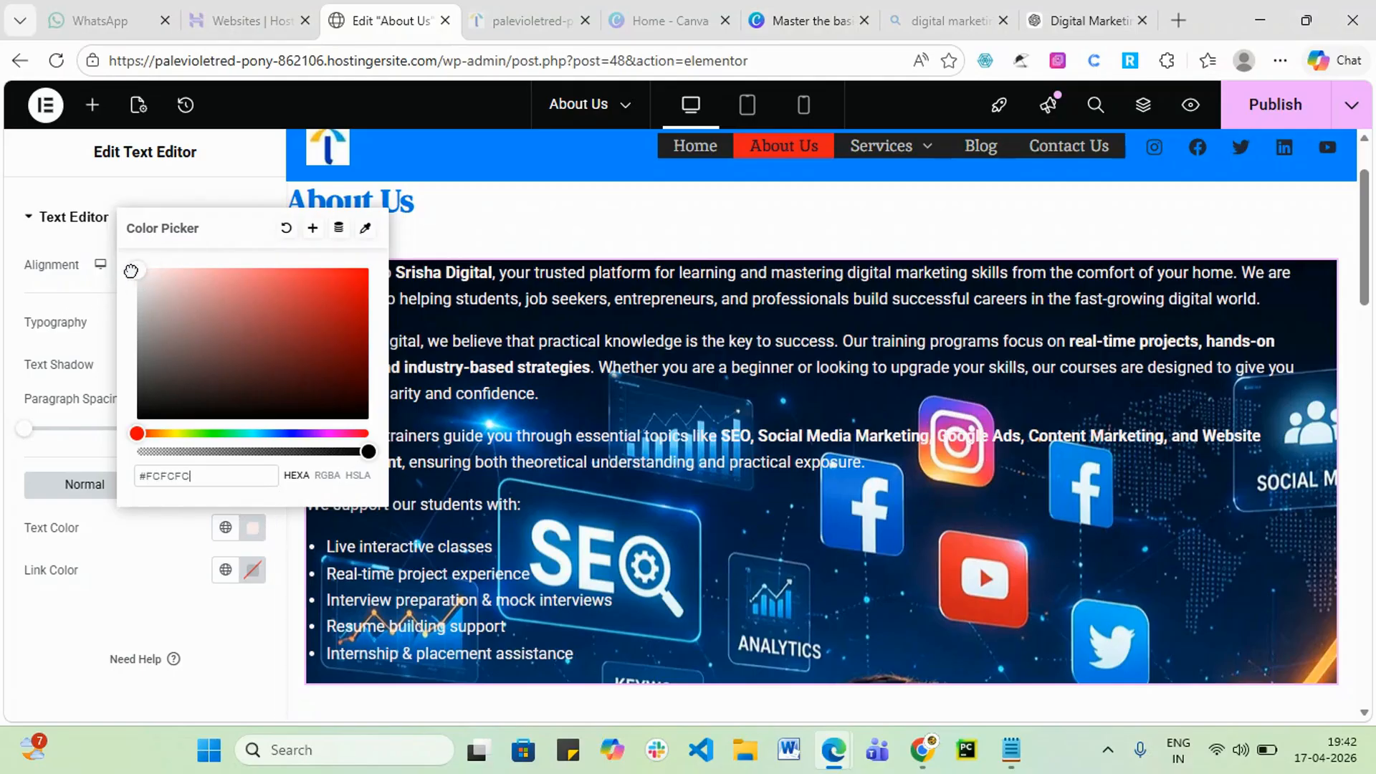
left_click(115, 337)
scroll(122, 356, "up", 1)
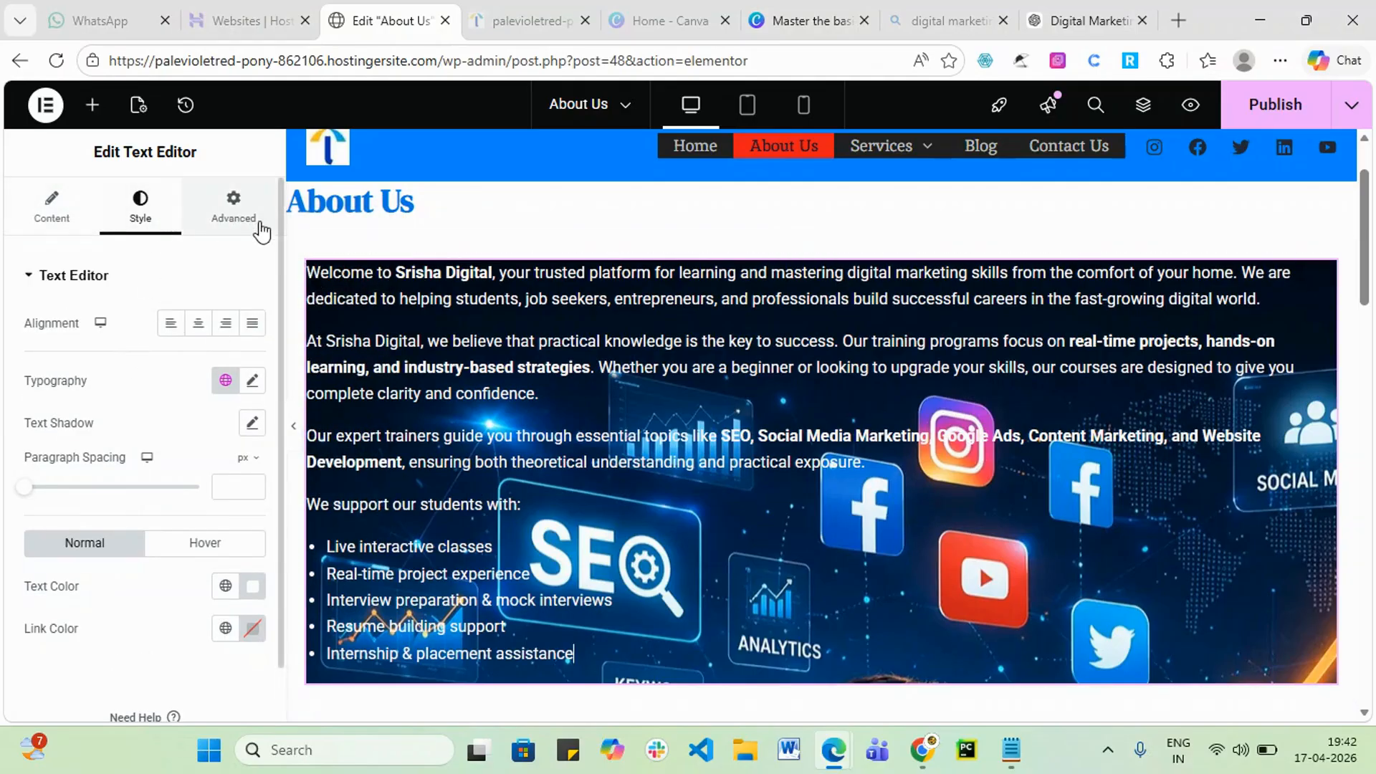
- Set the attachment of the introduction text's background image to Scroll
left_click(261, 225)
scroll(181, 418, "down", 5)
scroll(1054, 434, "down", 6)
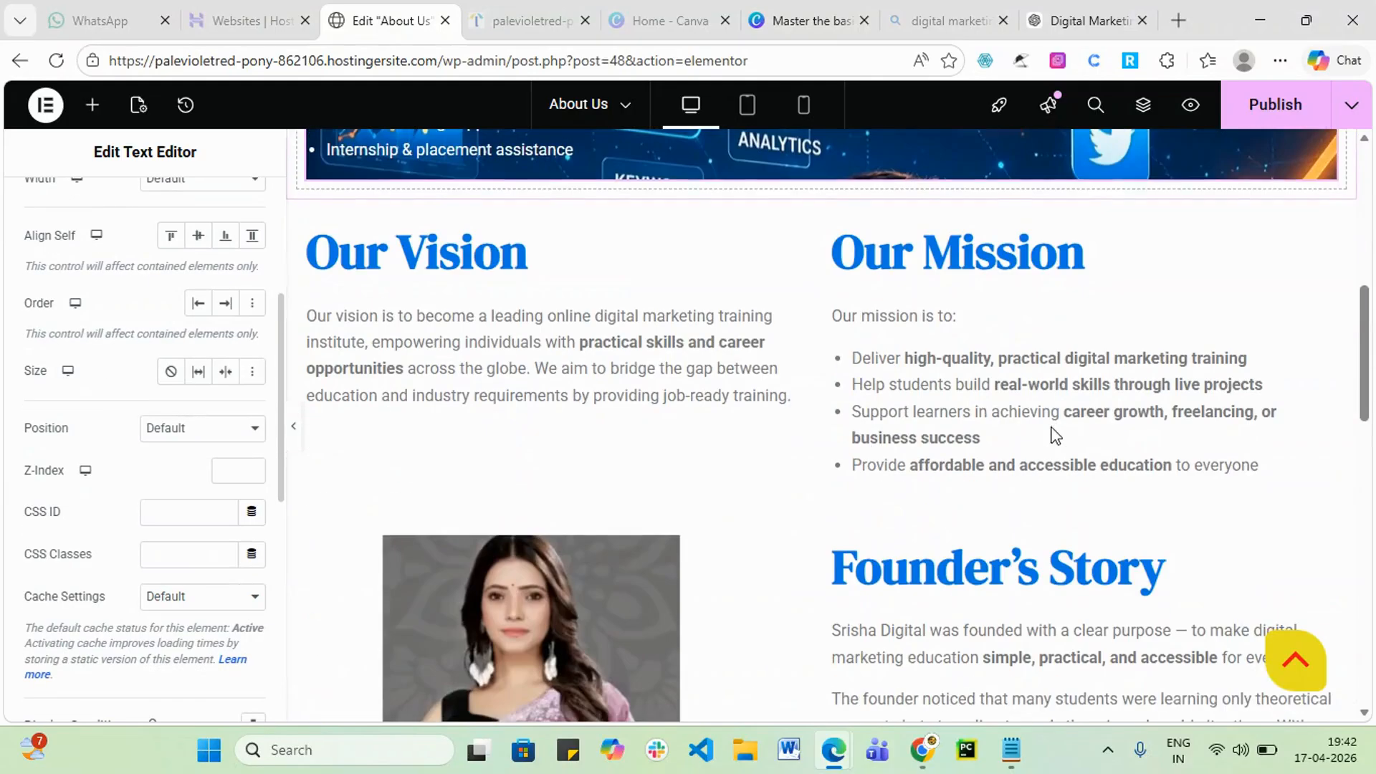
scroll(1053, 434, "up", 5)
scroll(78, 502, "up", 1)
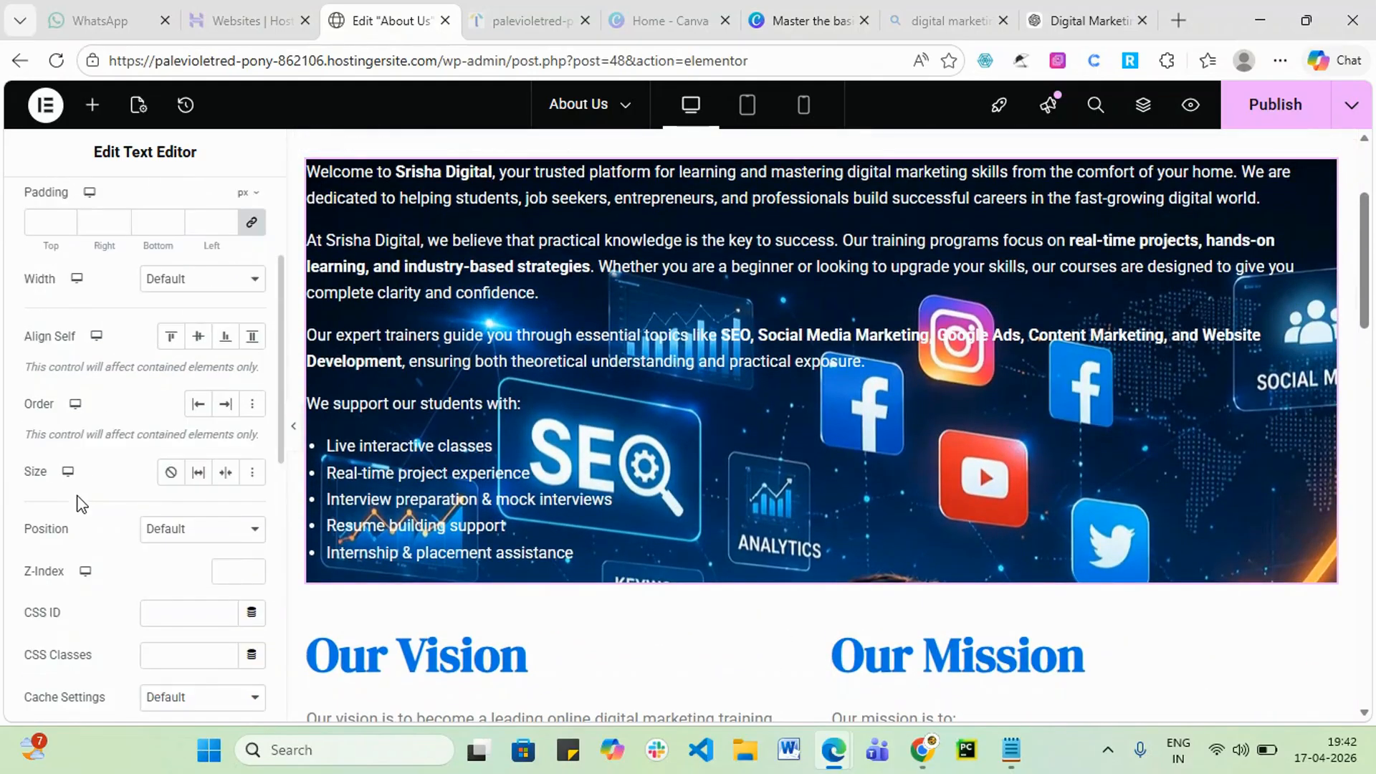
scroll(79, 499, "up", 3)
scroll(138, 502, "down", 10)
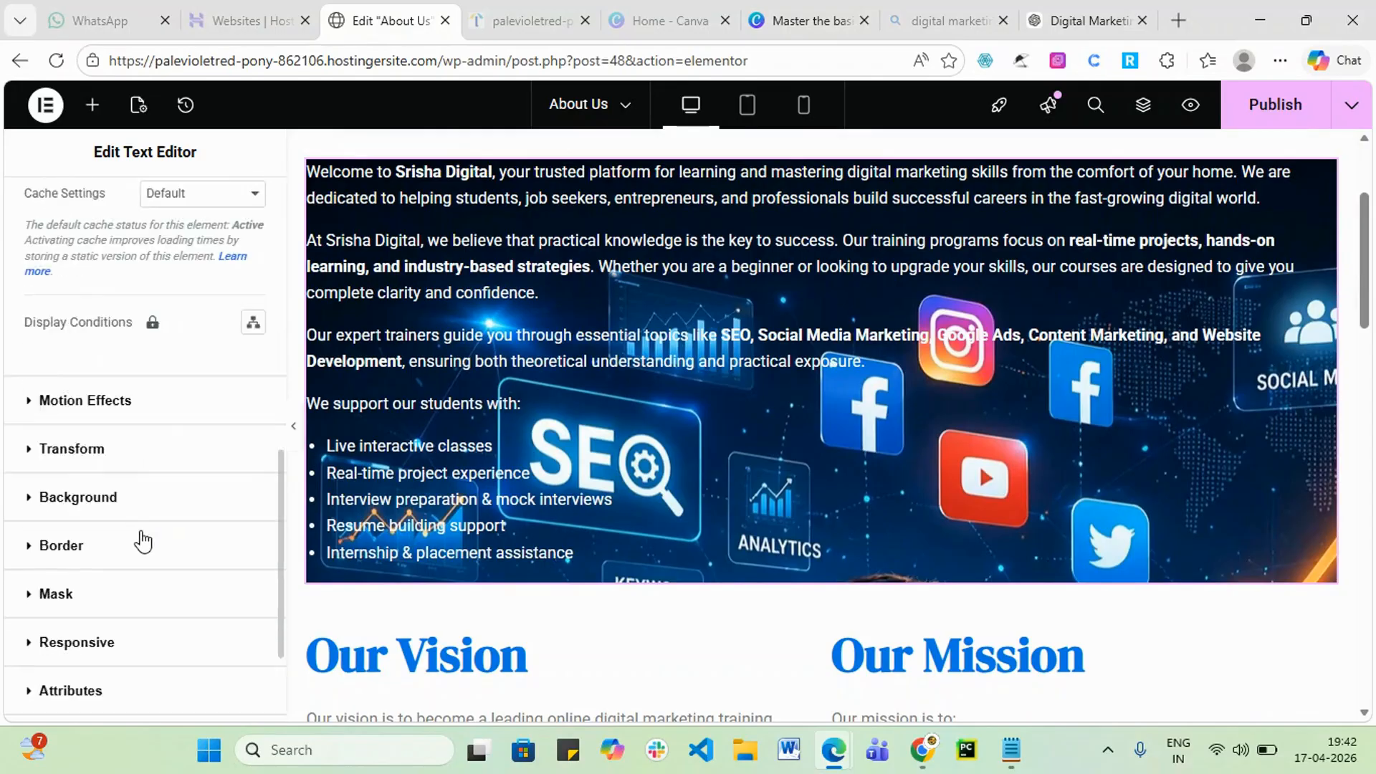
left_click(172, 349)
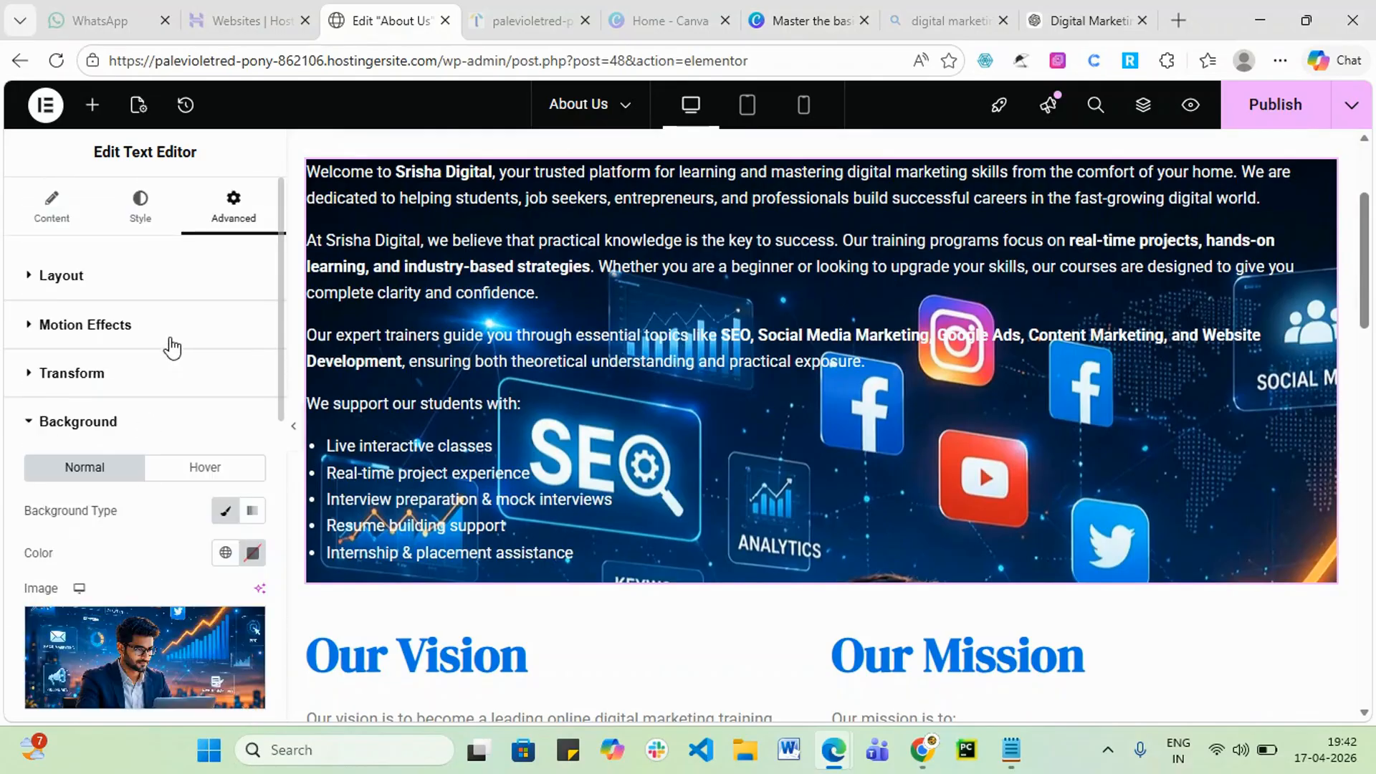
scroll(205, 523, "down", 4)
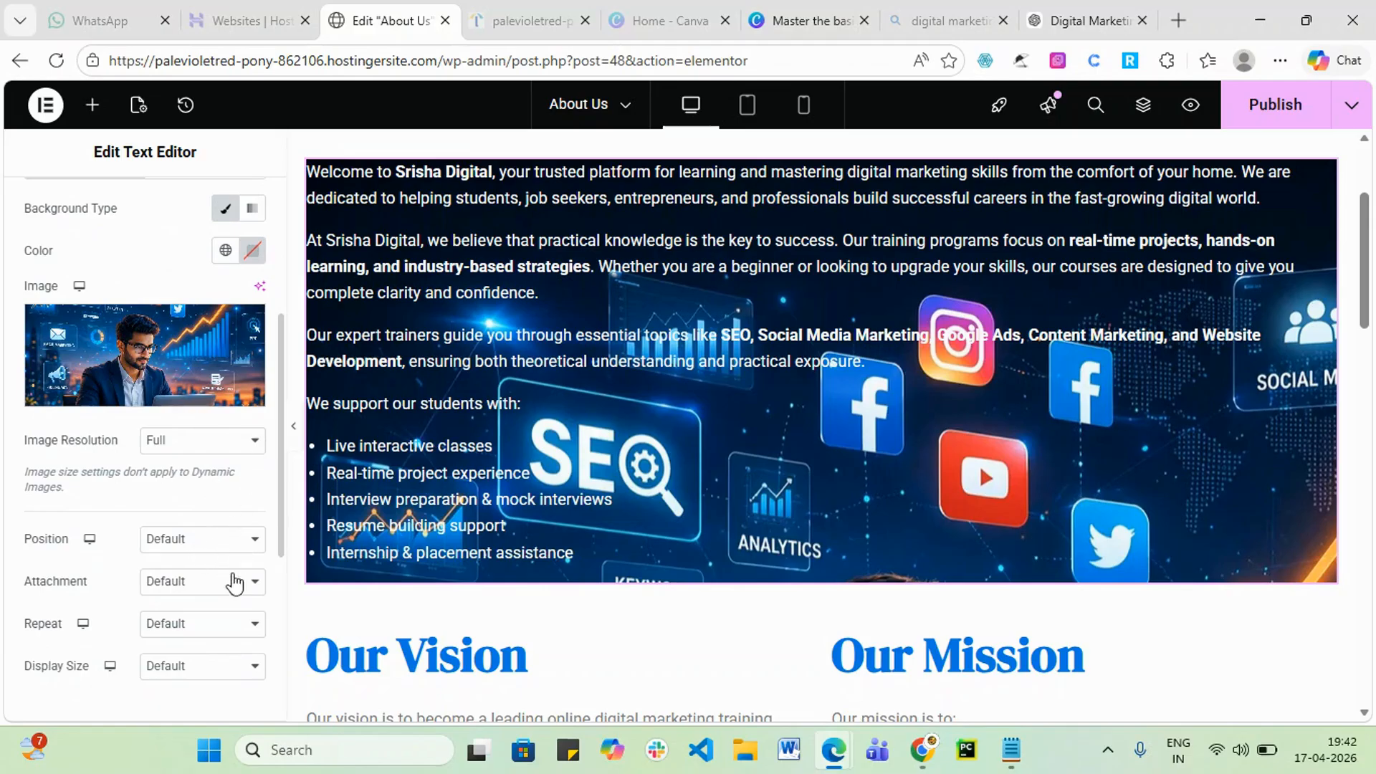
left_click(246, 540)
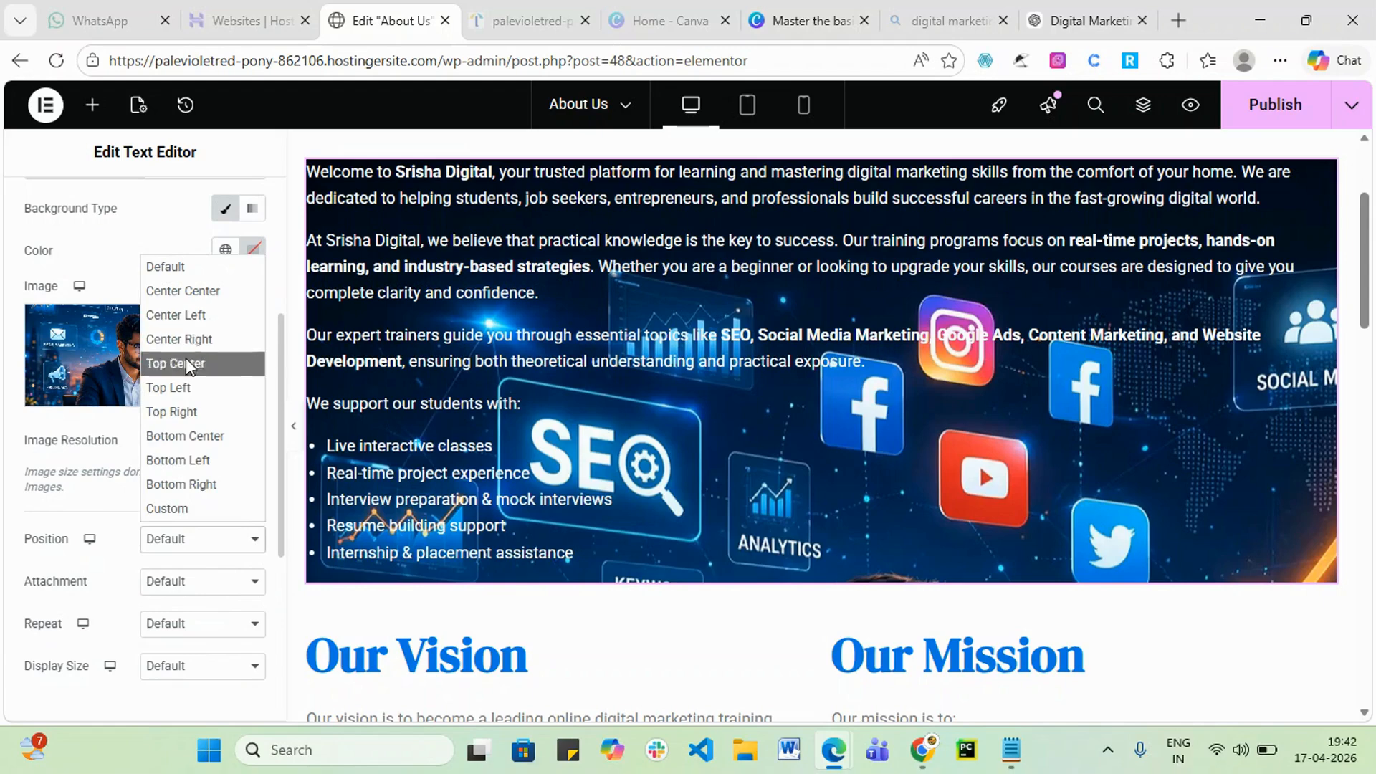
left_click(235, 595)
left_click(234, 594)
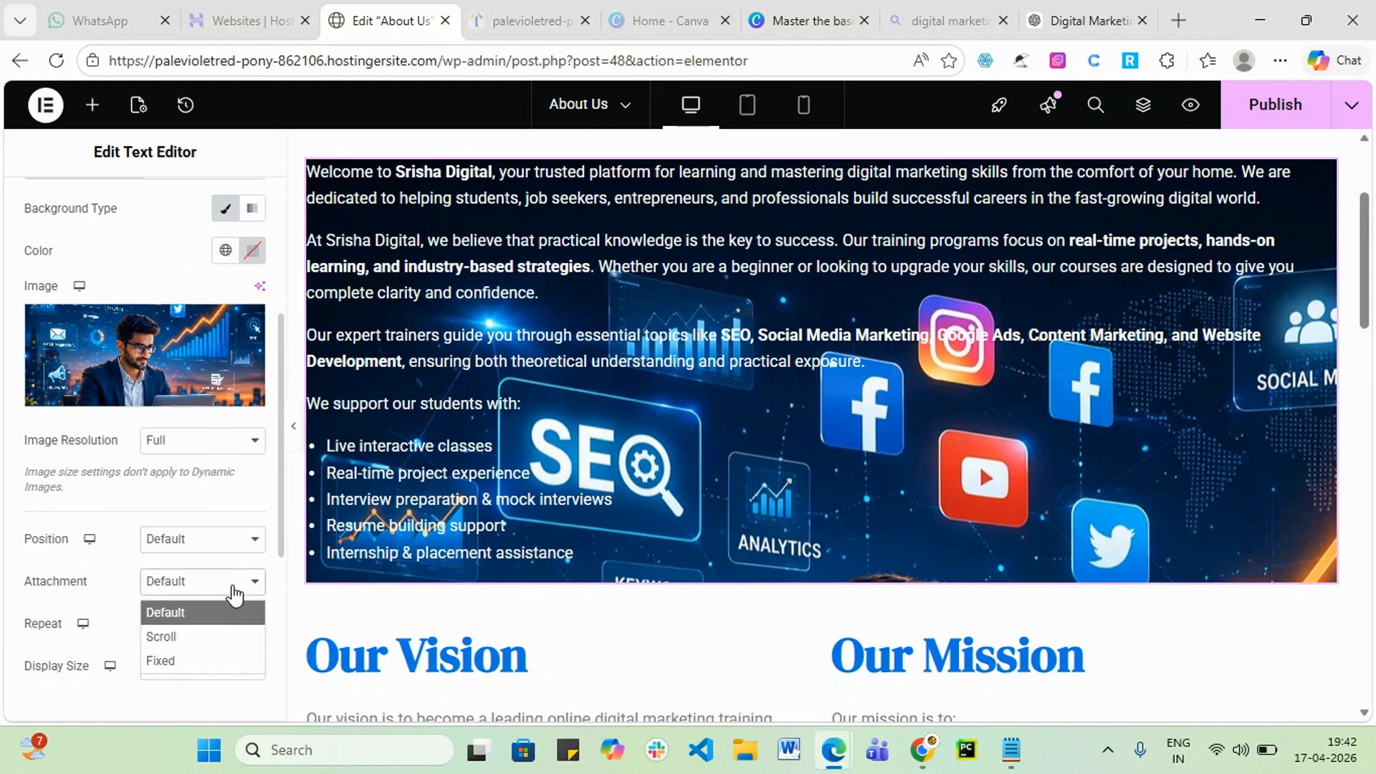
left_click(216, 635)
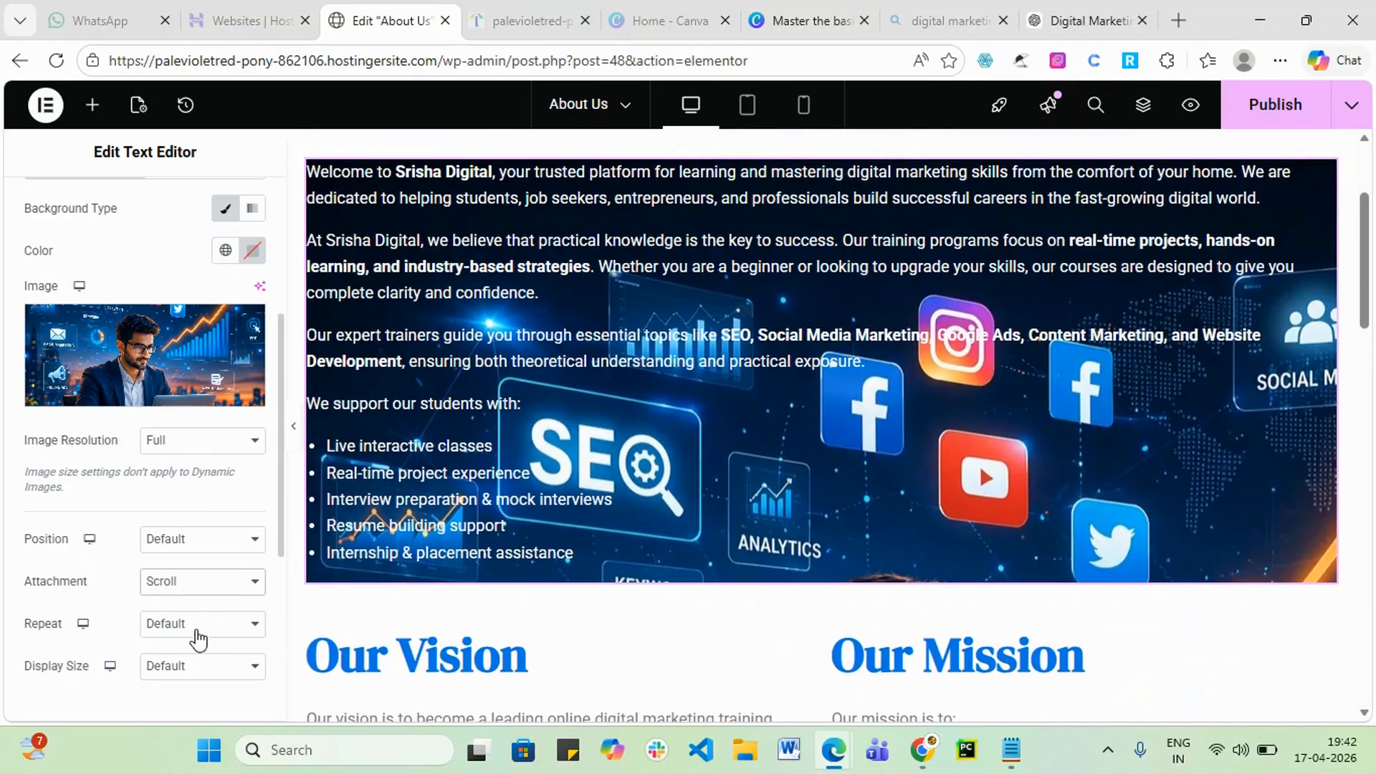
- Examine the introduction text widget's border type, radius and box shadow options
scroll(273, 624, "down", 5)
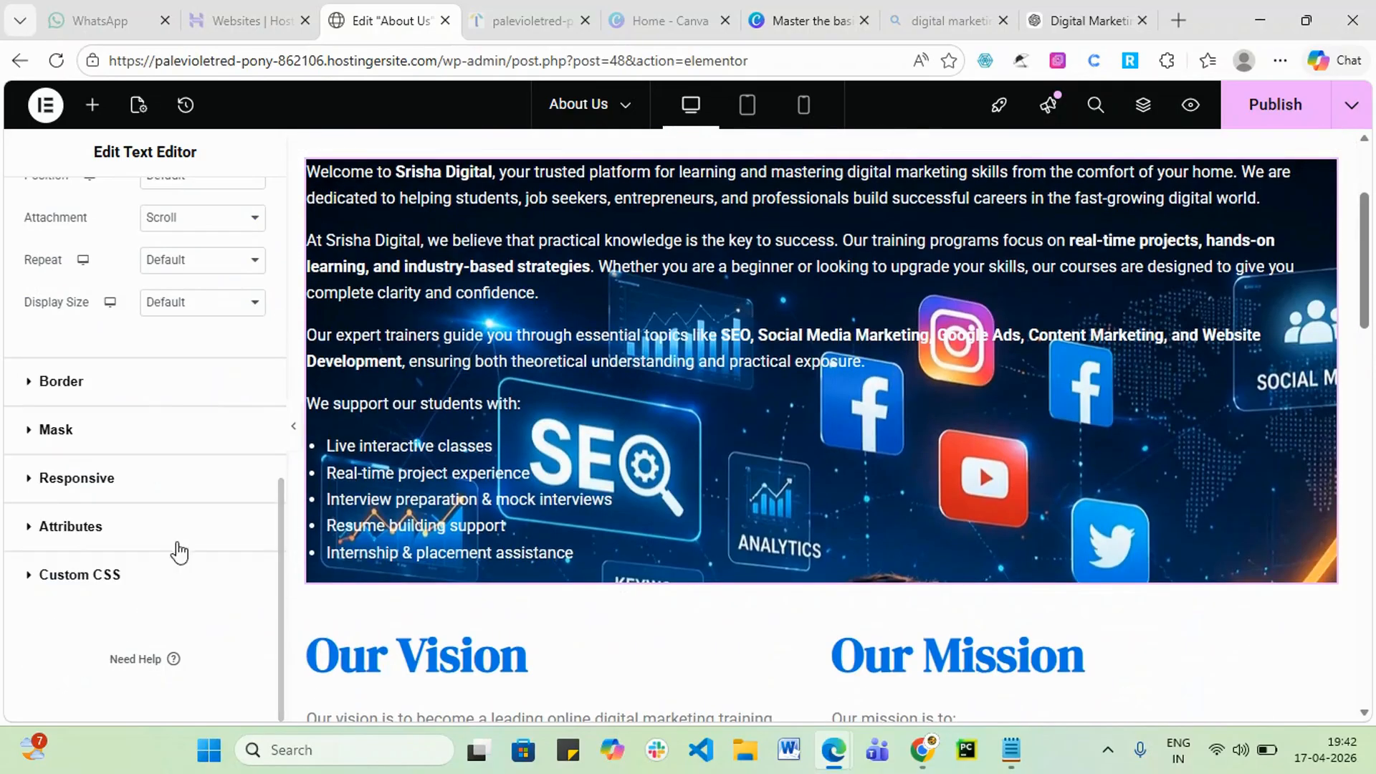
left_click(194, 395)
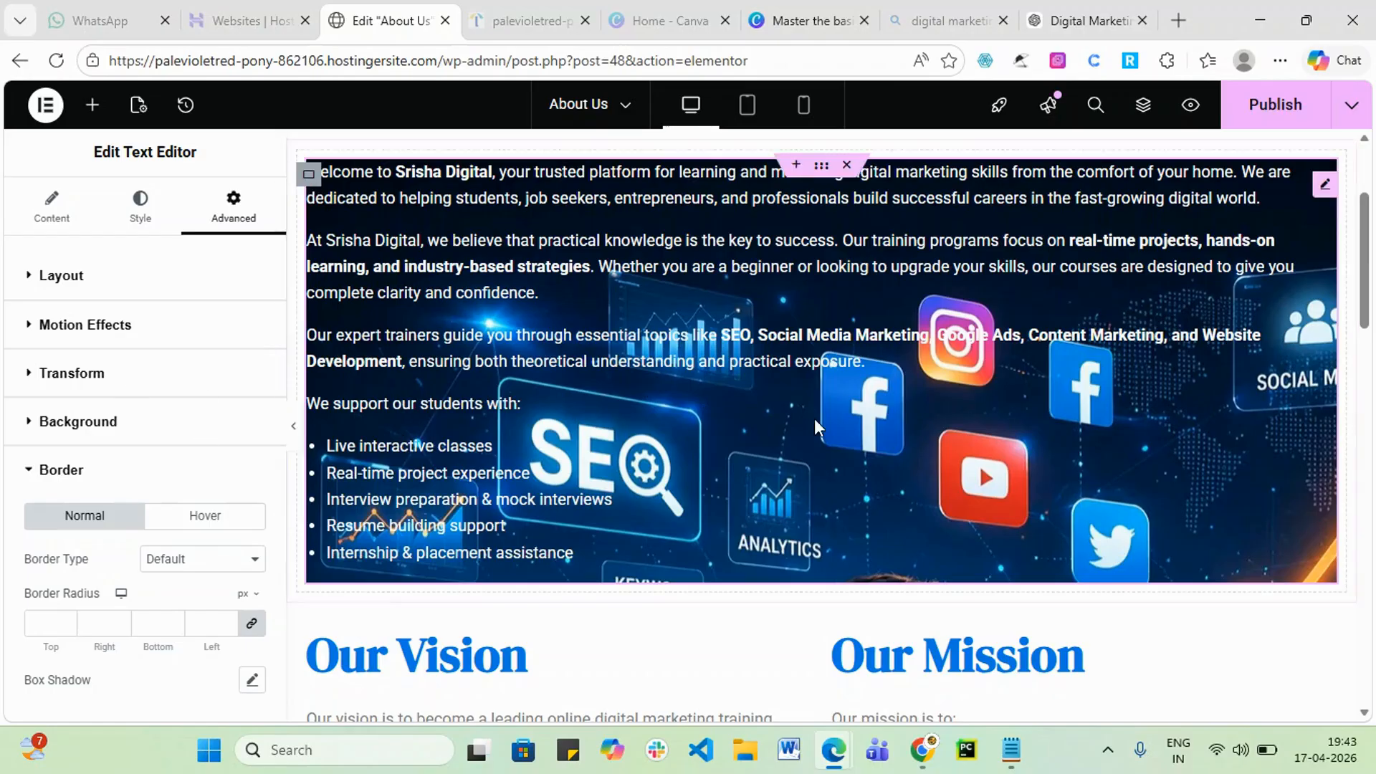
scroll(816, 417, "down", 3)
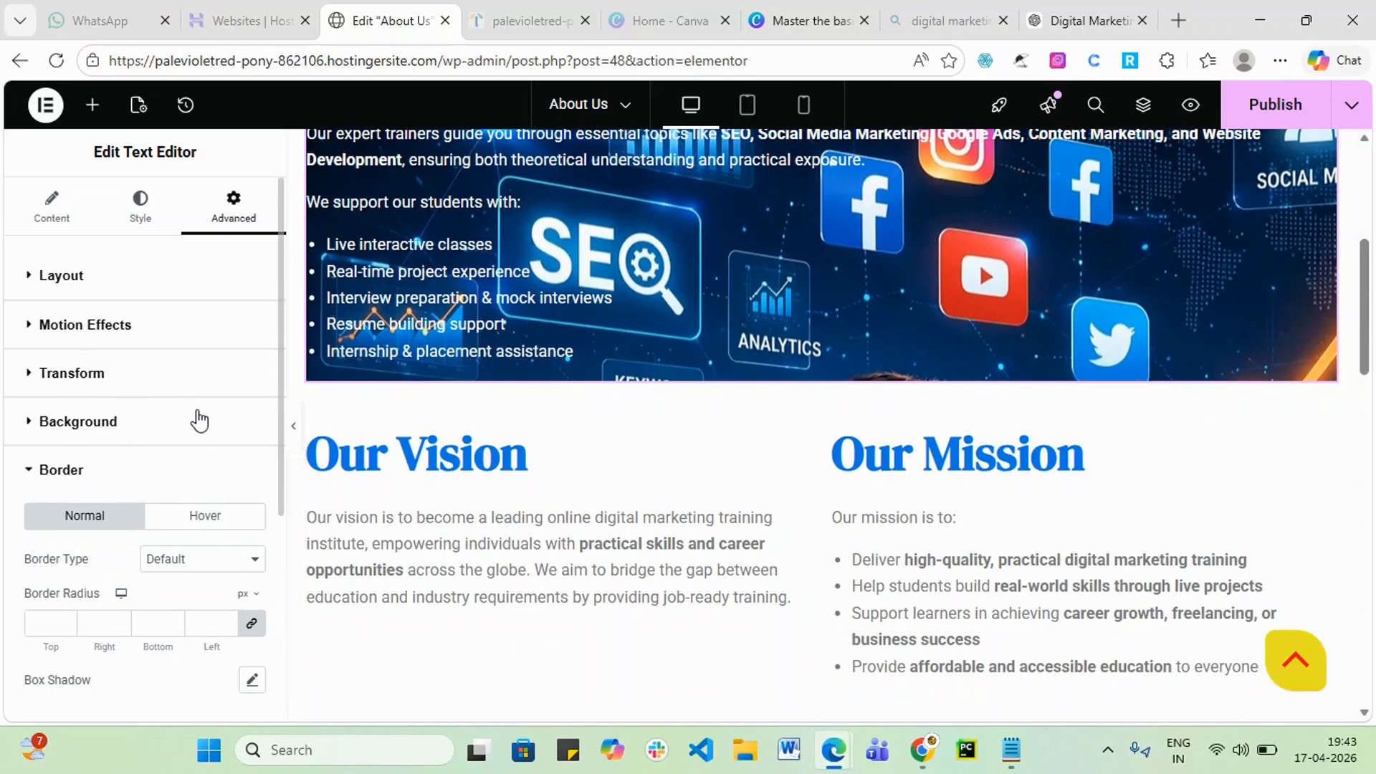
- Give the introduction text widget a Zoom In entrance animation
left_click(145, 332)
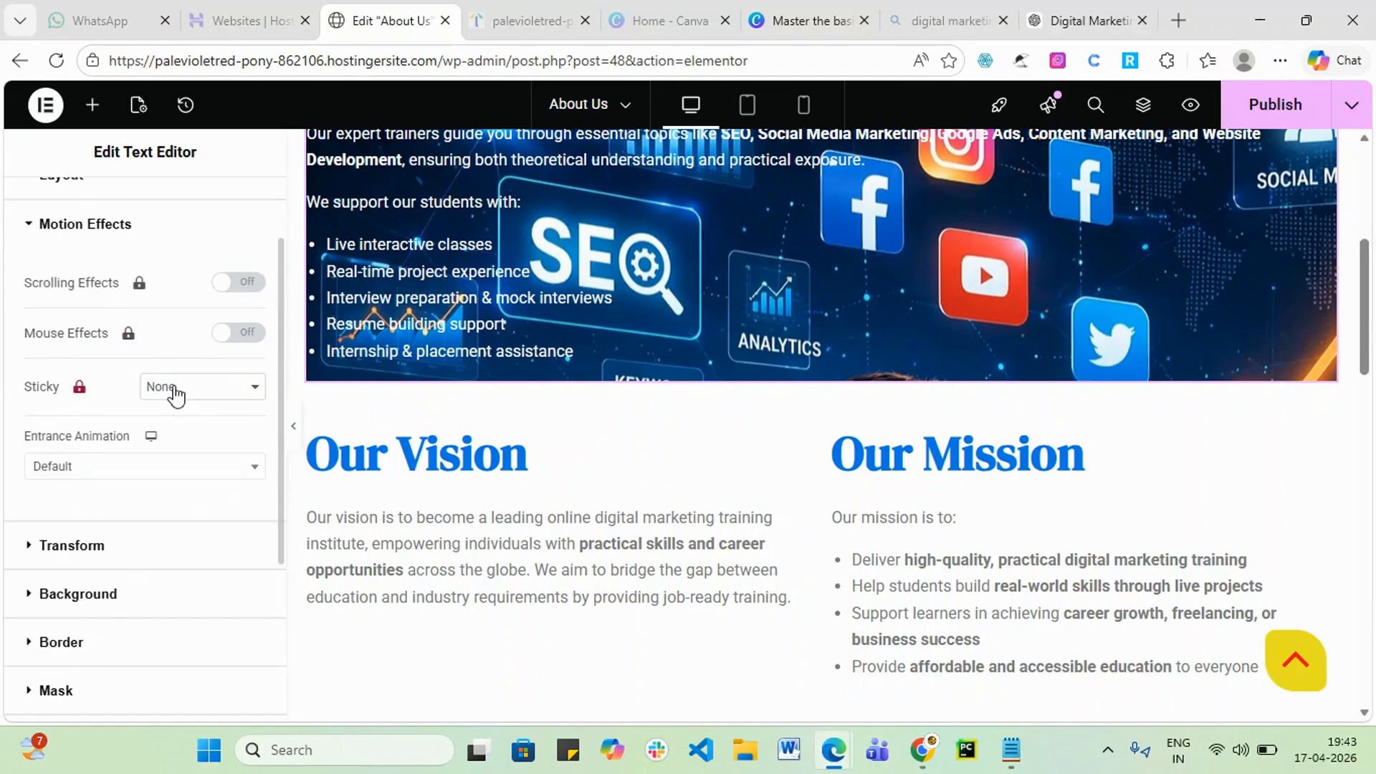
scroll(185, 402, "up", 2)
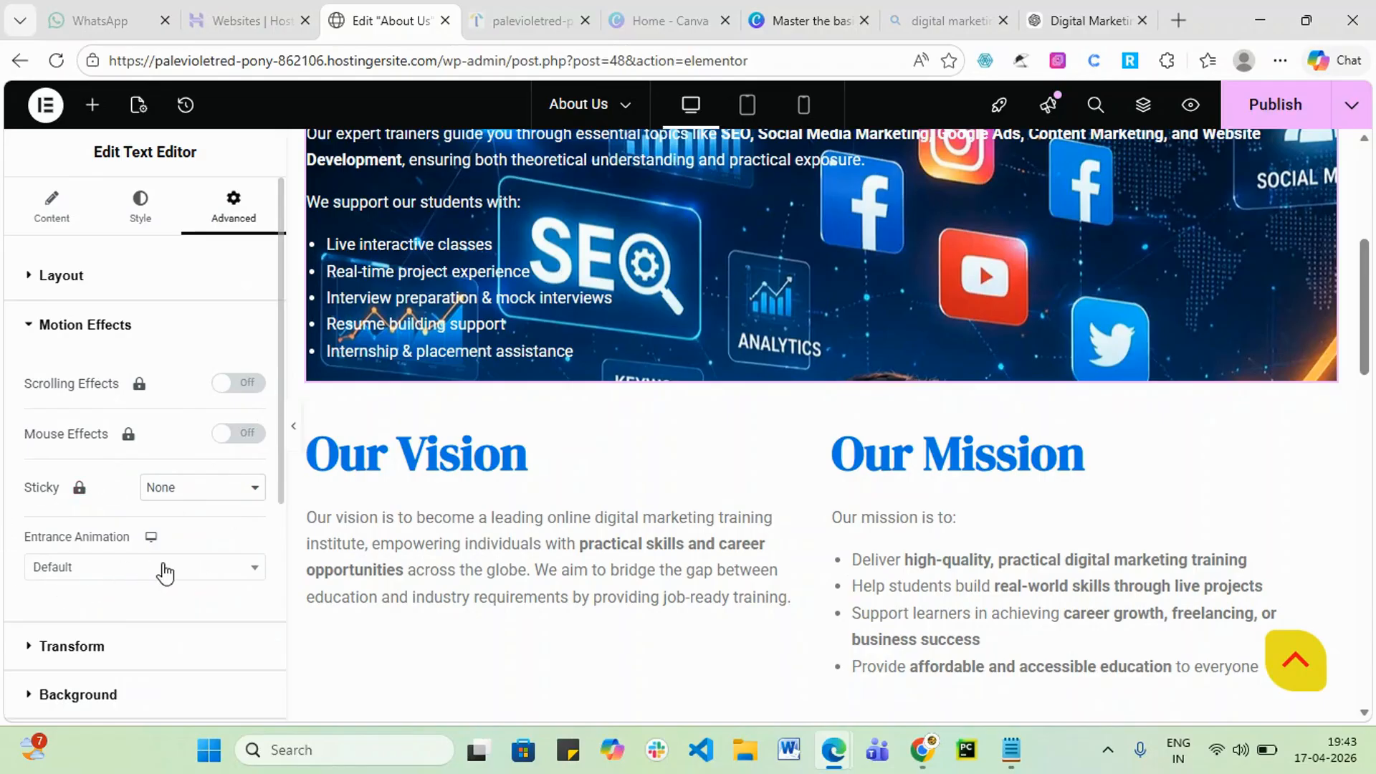
left_click(240, 567)
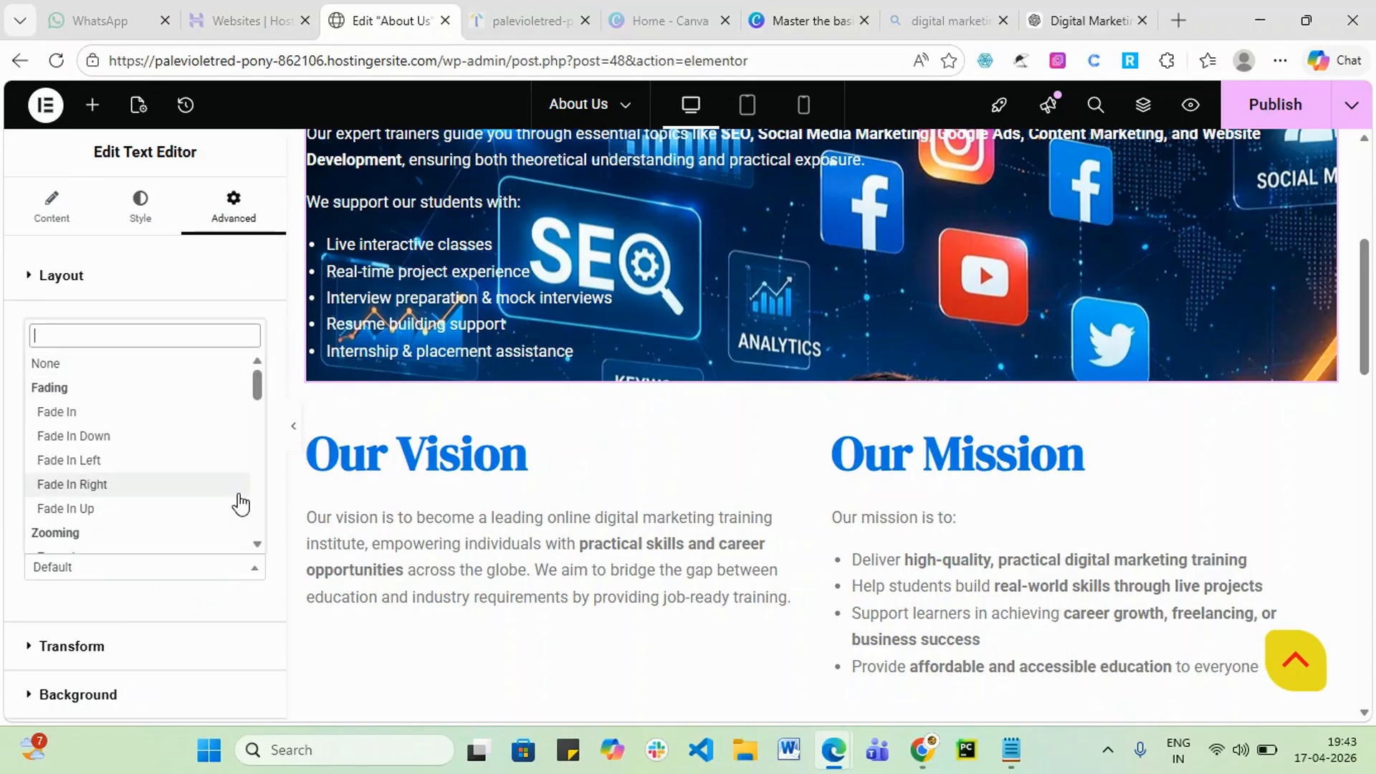
scroll(228, 483, "down", 2)
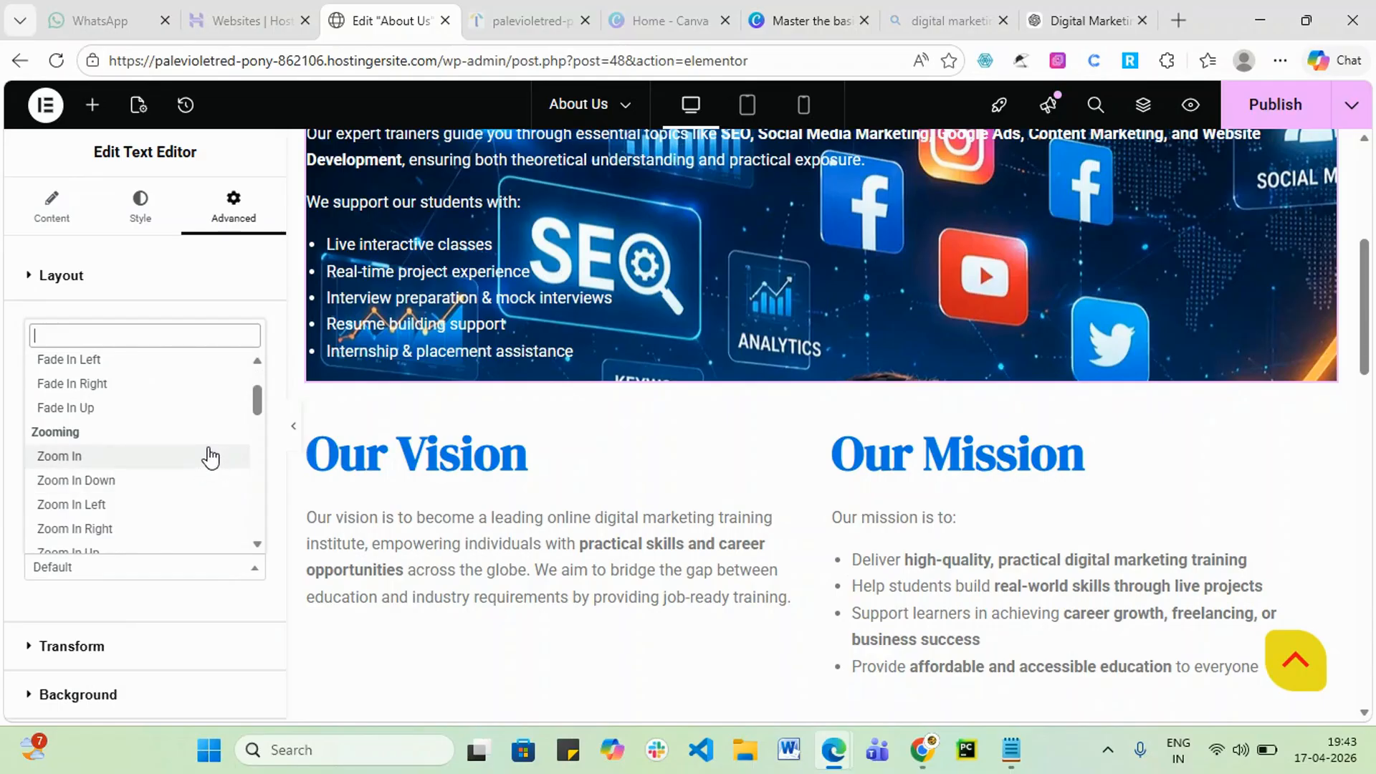
left_click(208, 456)
scroll(700, 518, "up", 4)
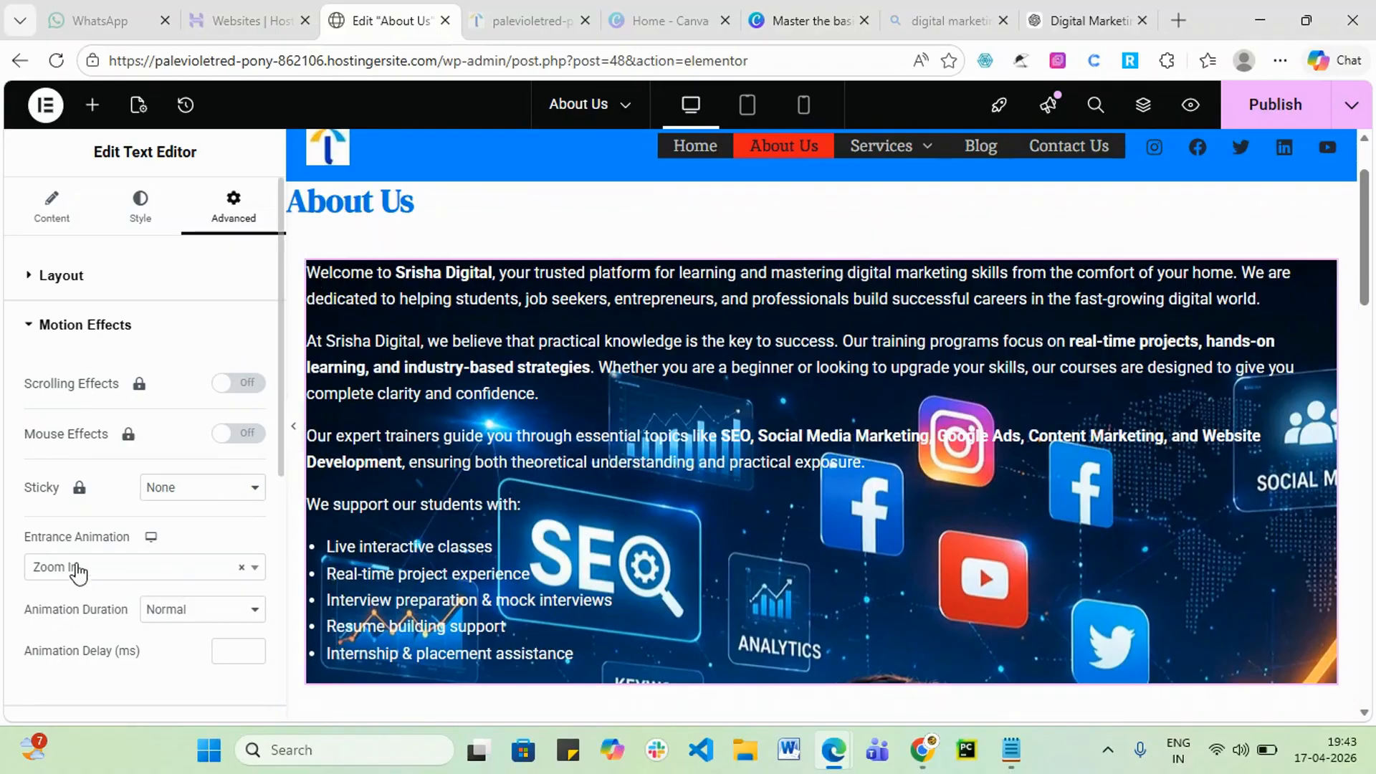
- Try the Bounce In entrance animation on the introduction text widget
left_click(191, 576)
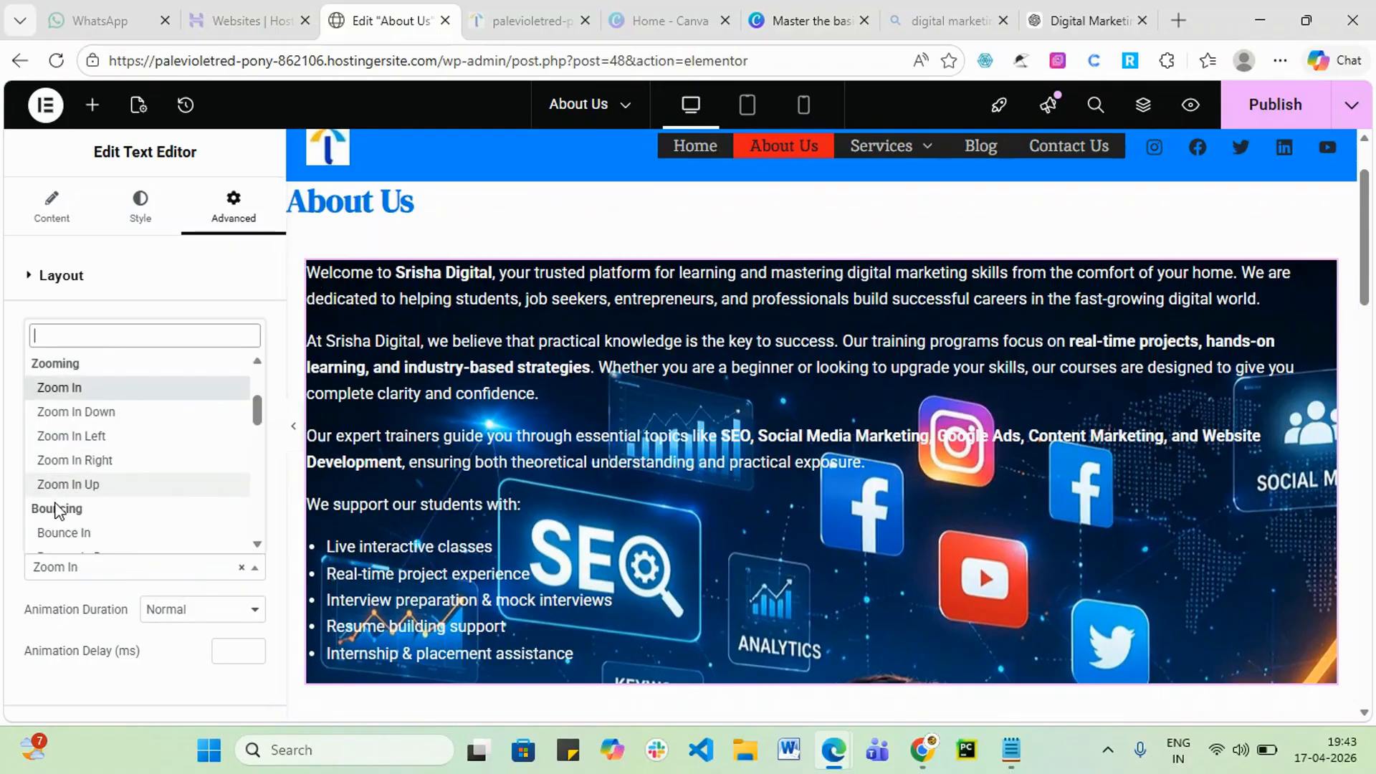
scroll(82, 439, "down", 2)
left_click(80, 434)
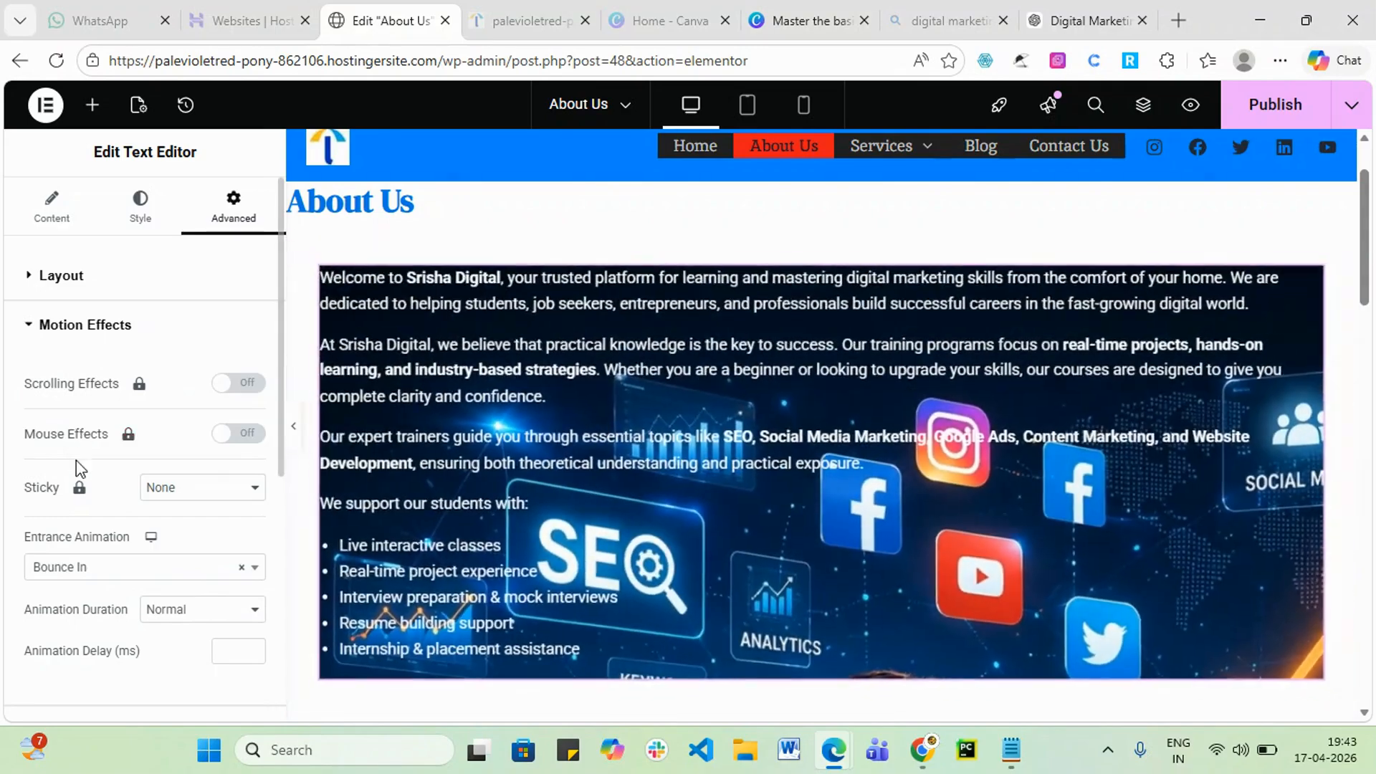
- Set the introduction text widget's entrance animation to Slide In Down and review it on the page
left_click(194, 578)
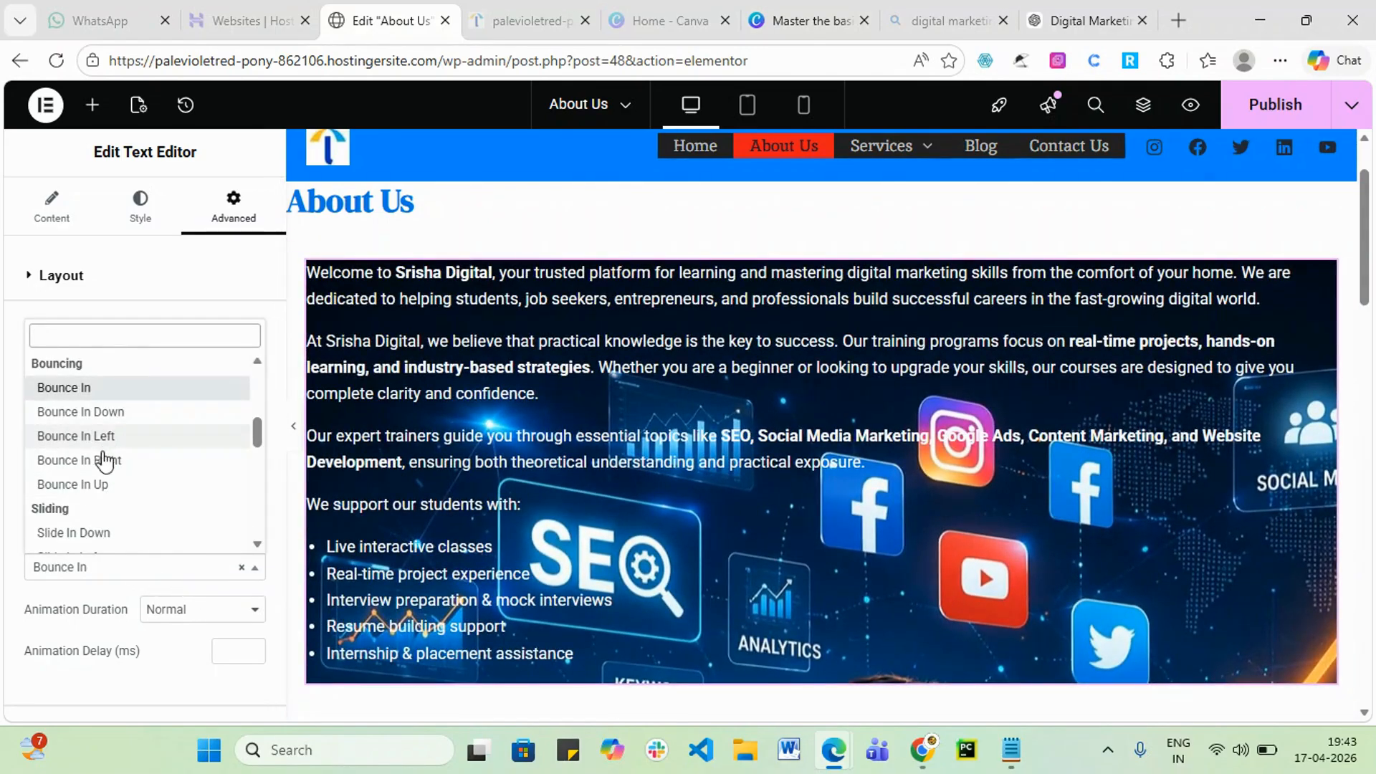
scroll(107, 473, "down", 3)
left_click(107, 433)
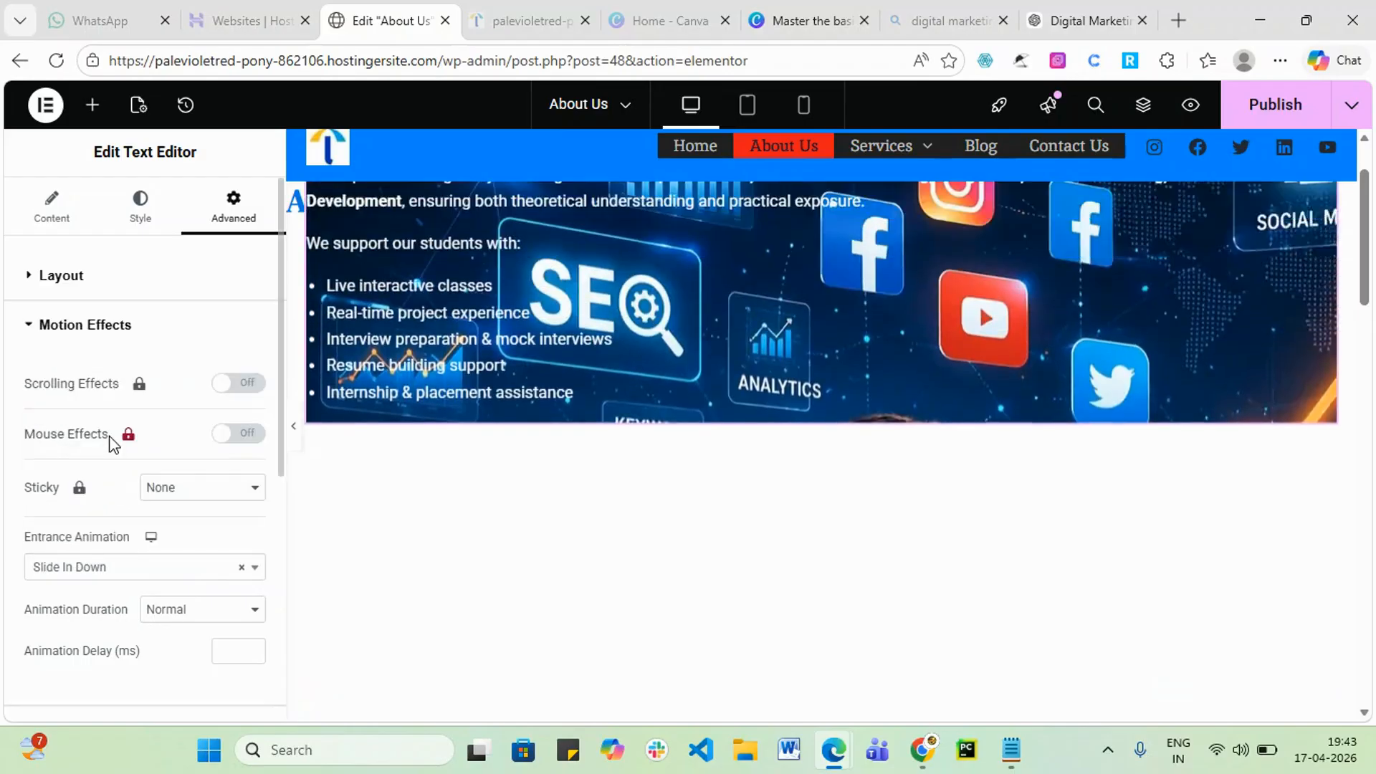
scroll(717, 523, "up", 2)
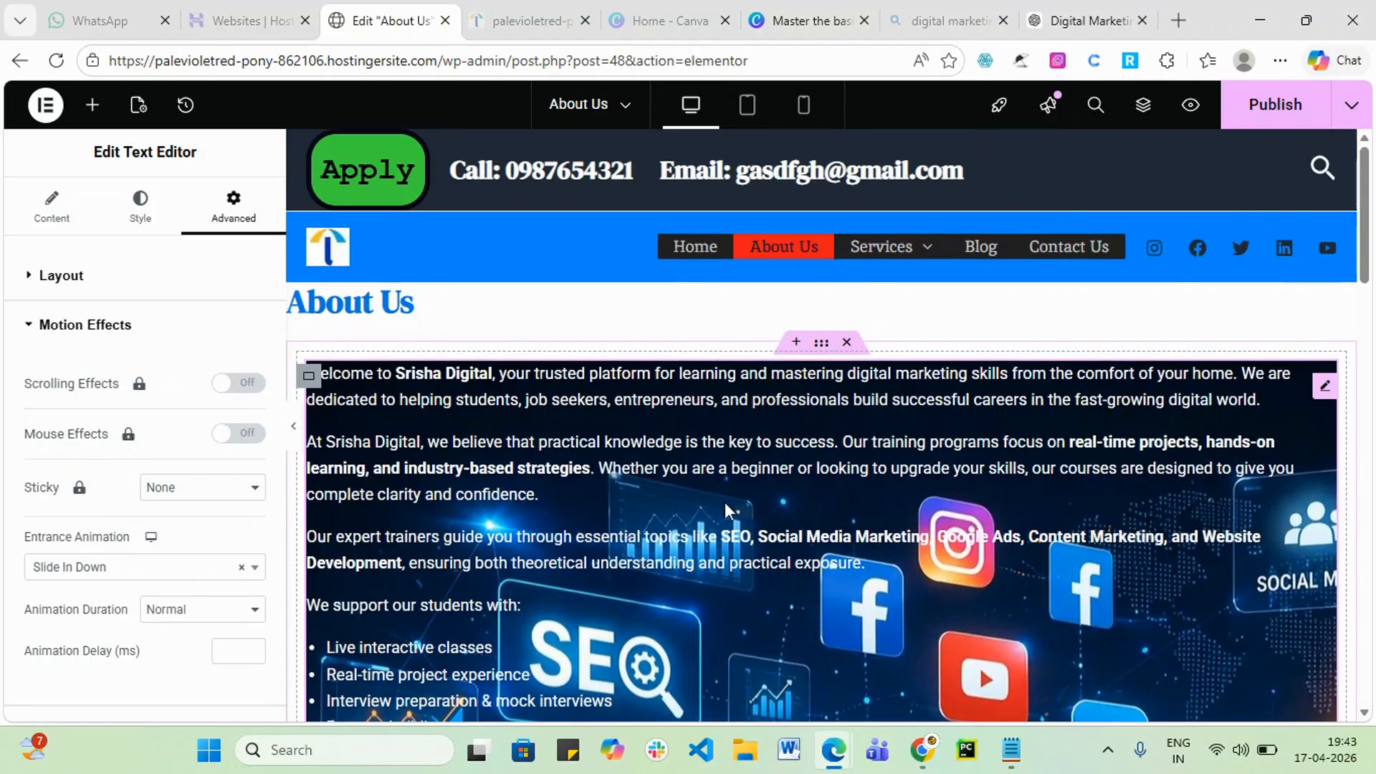
scroll(1207, 588, "down", 3)
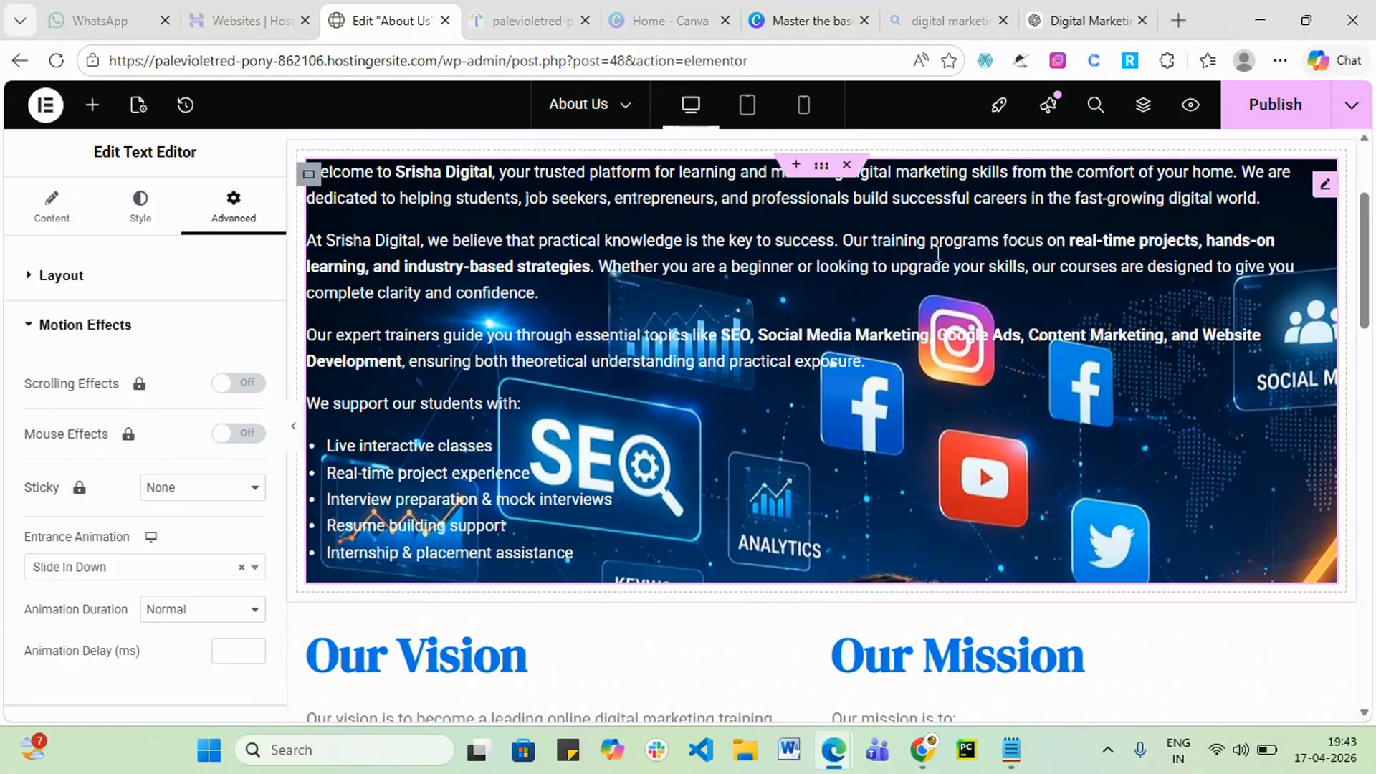
- Examine the introduction text widget's layout options and its transform options for rotation, offset, scale, skew and flipping
left_click(1330, 184)
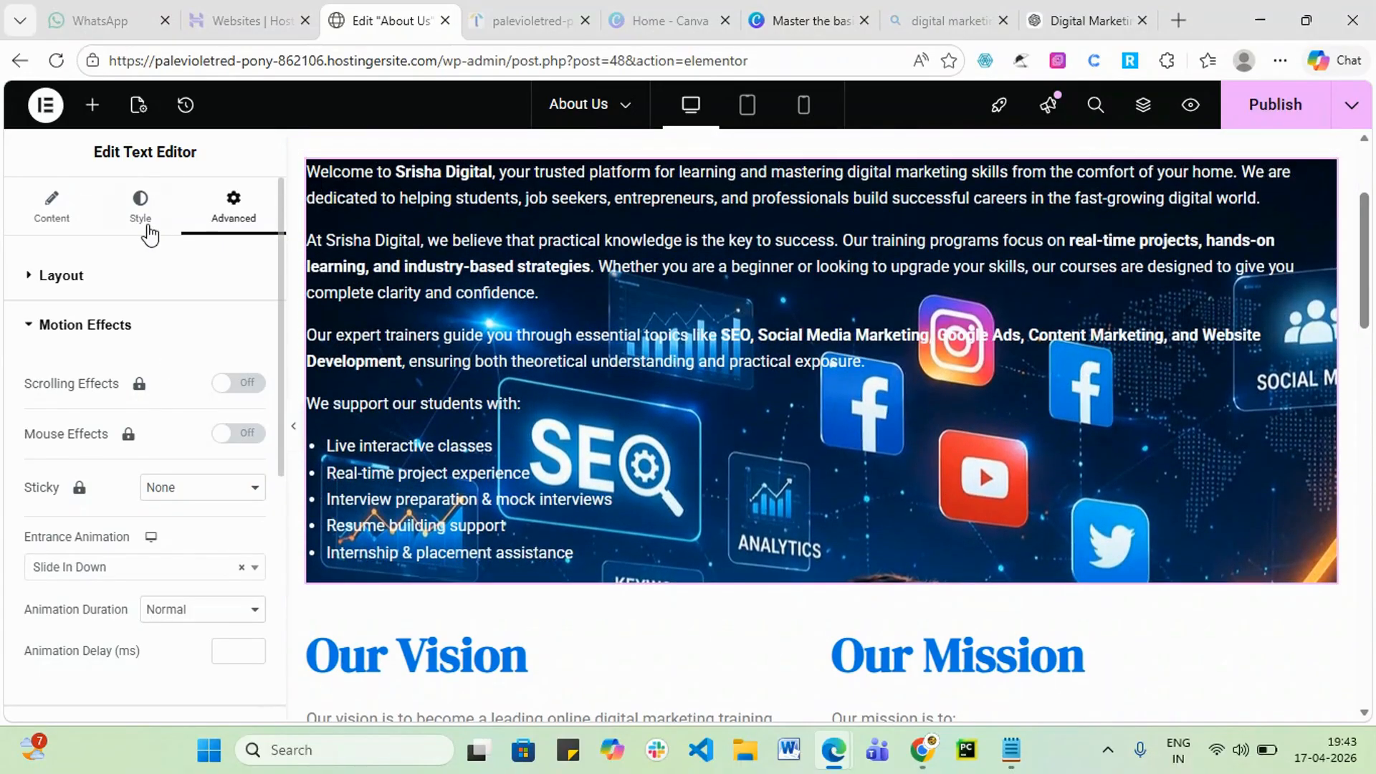
scroll(200, 378, "down", 2)
scroll(202, 380, "up", 2)
left_click(43, 327)
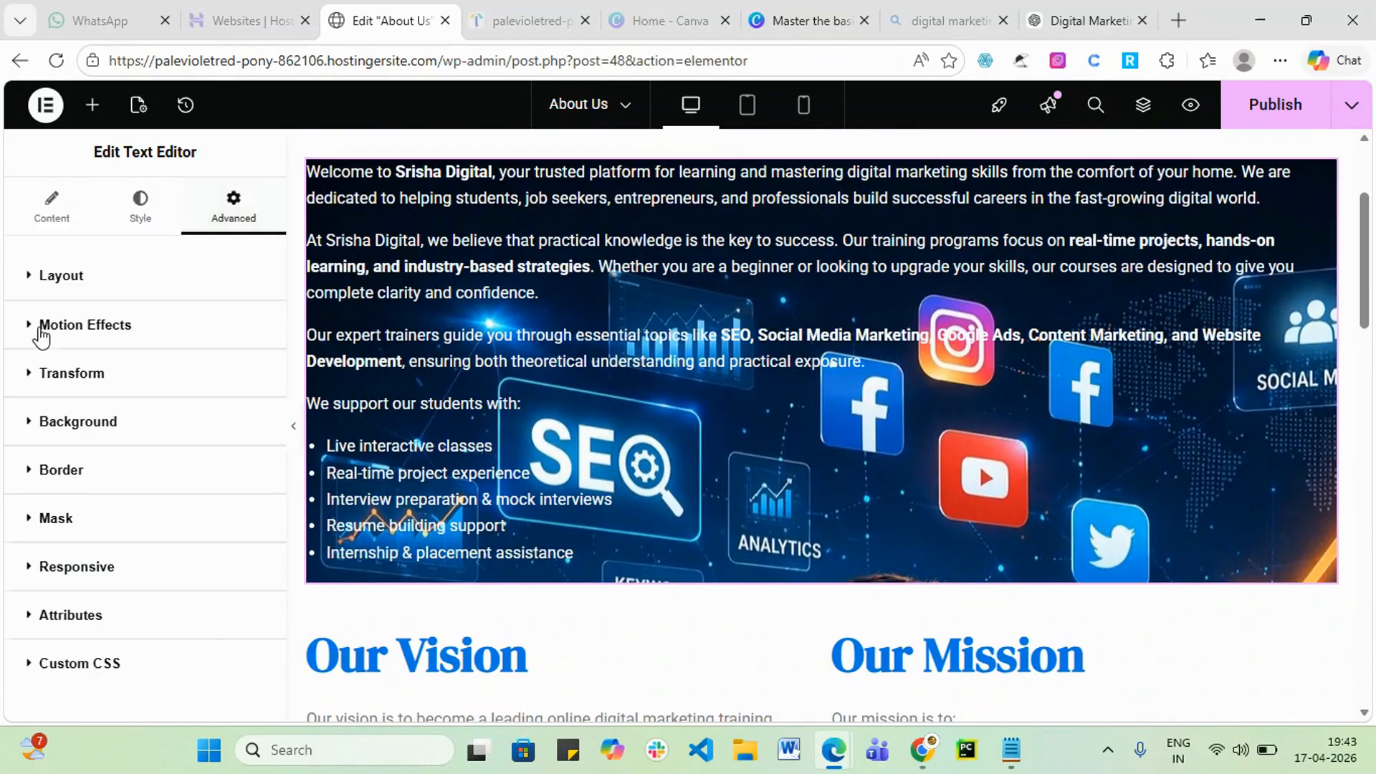
left_click(61, 276)
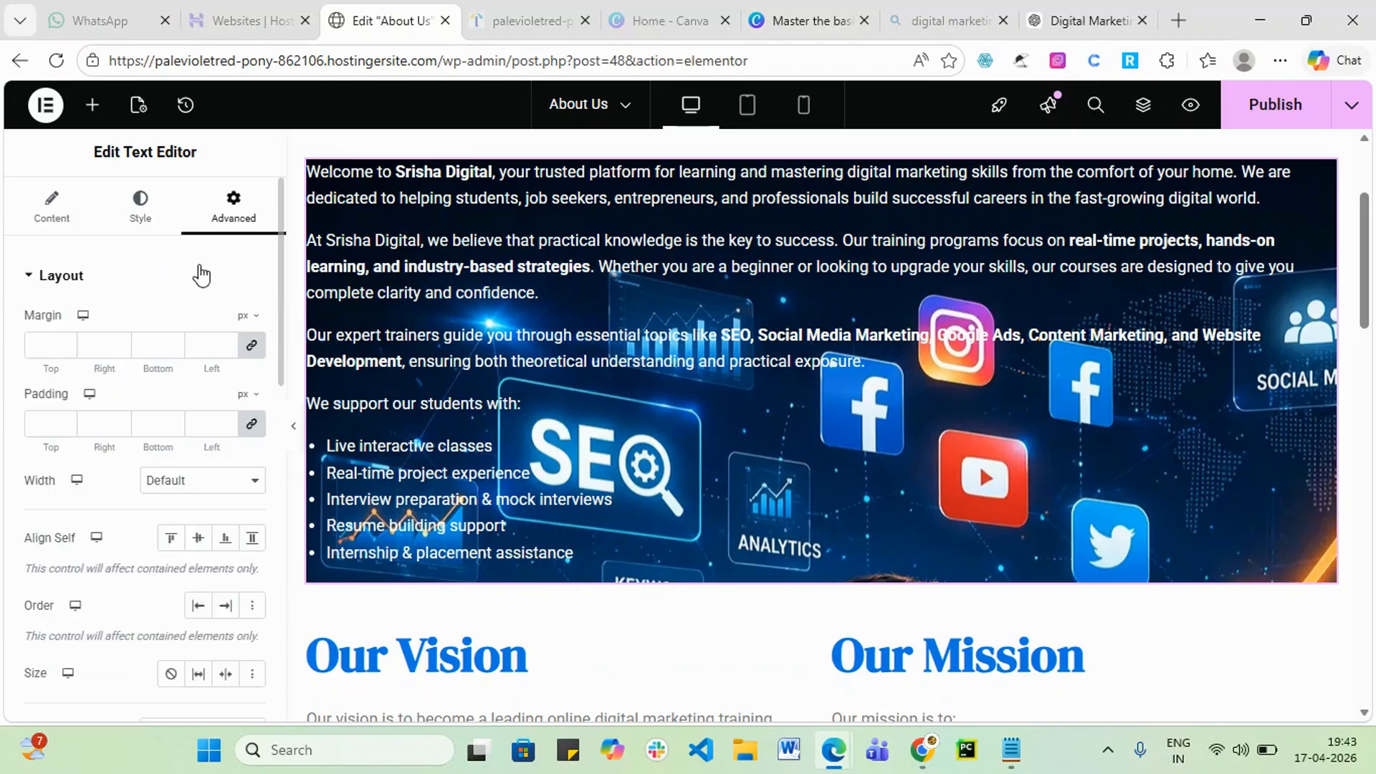
scroll(177, 505, "down", 4)
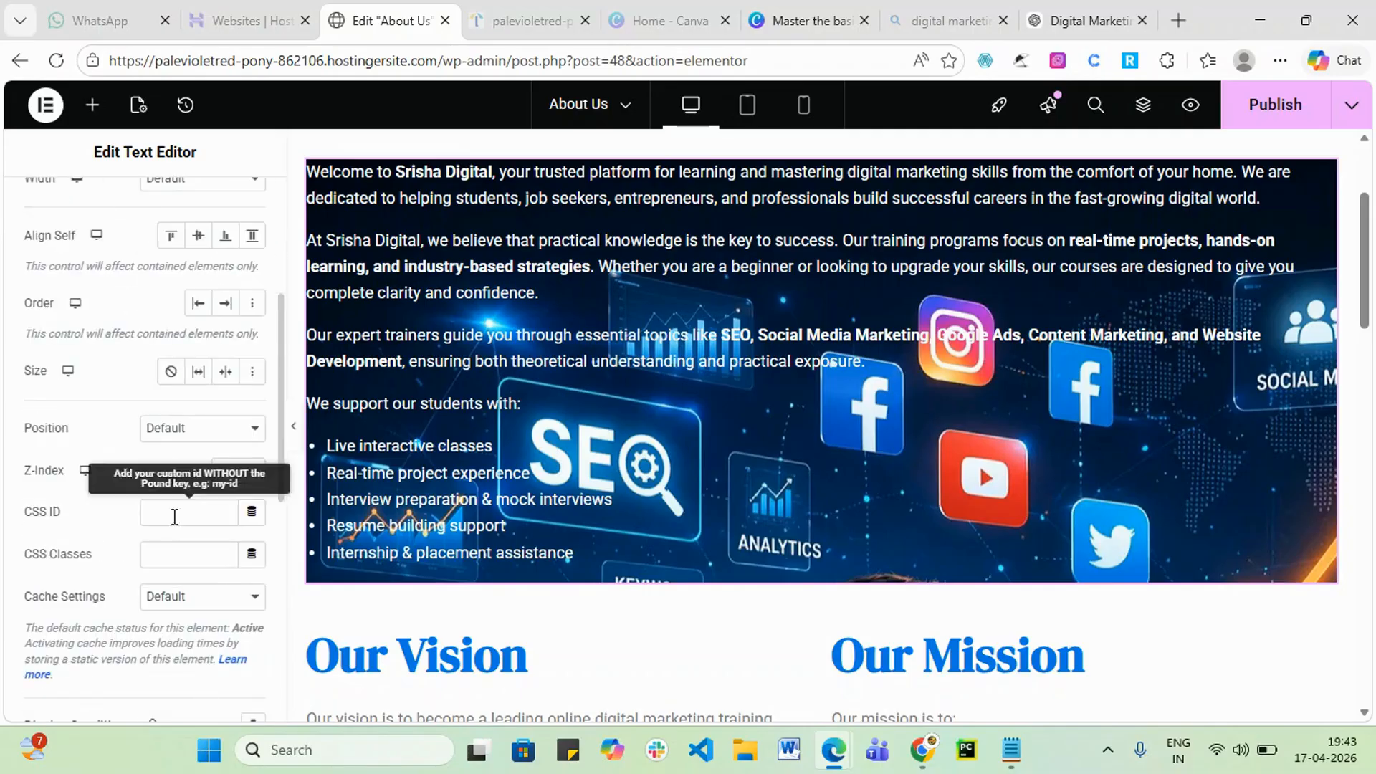
scroll(122, 554, "down", 4)
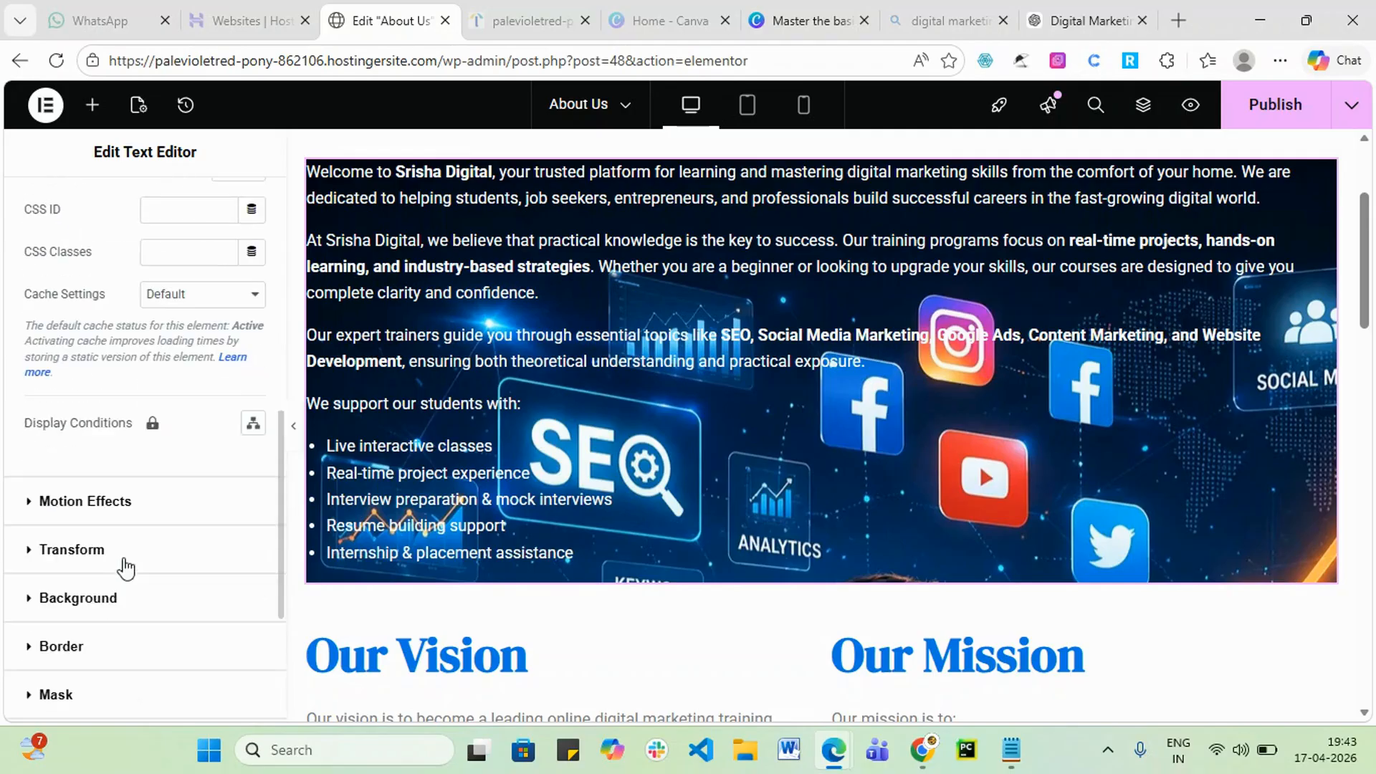
scroll(129, 563, "down", 1)
left_click(125, 451)
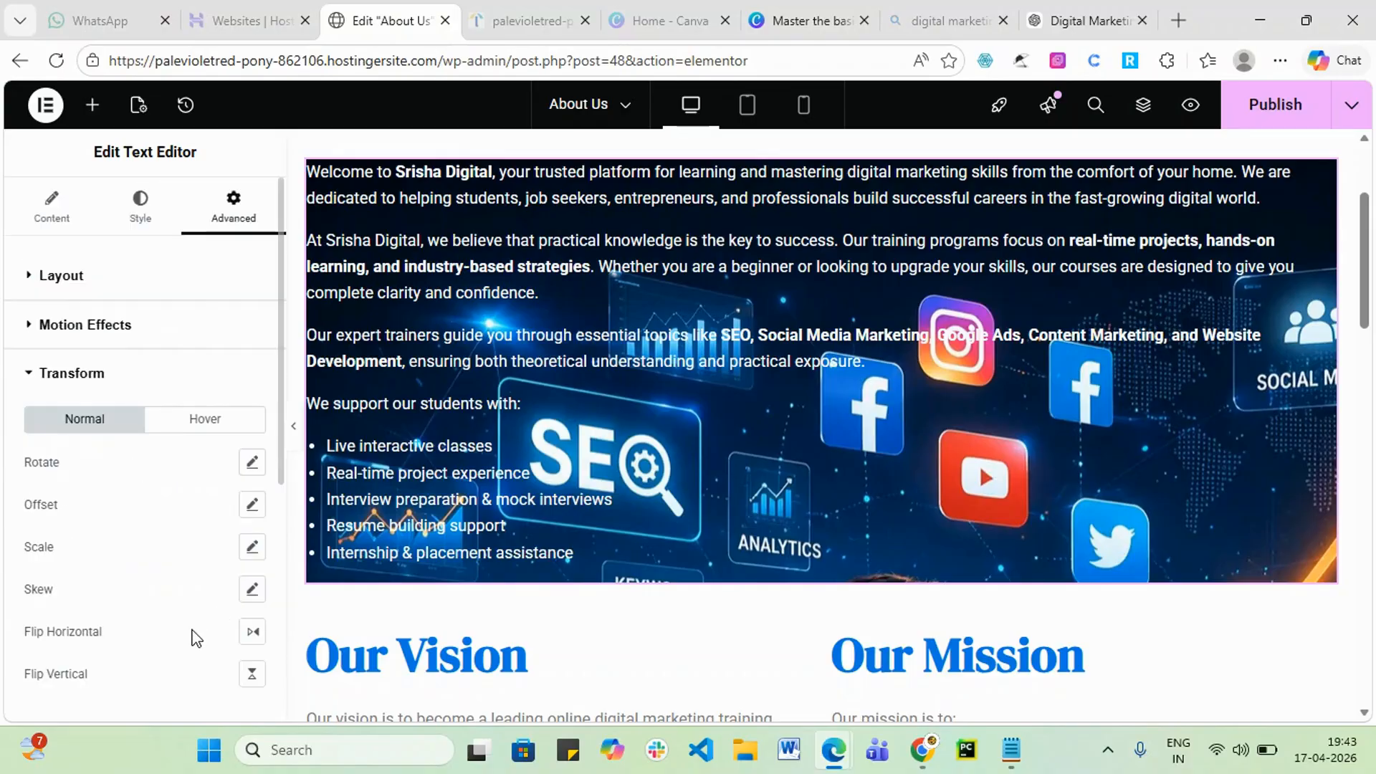
left_click(34, 379)
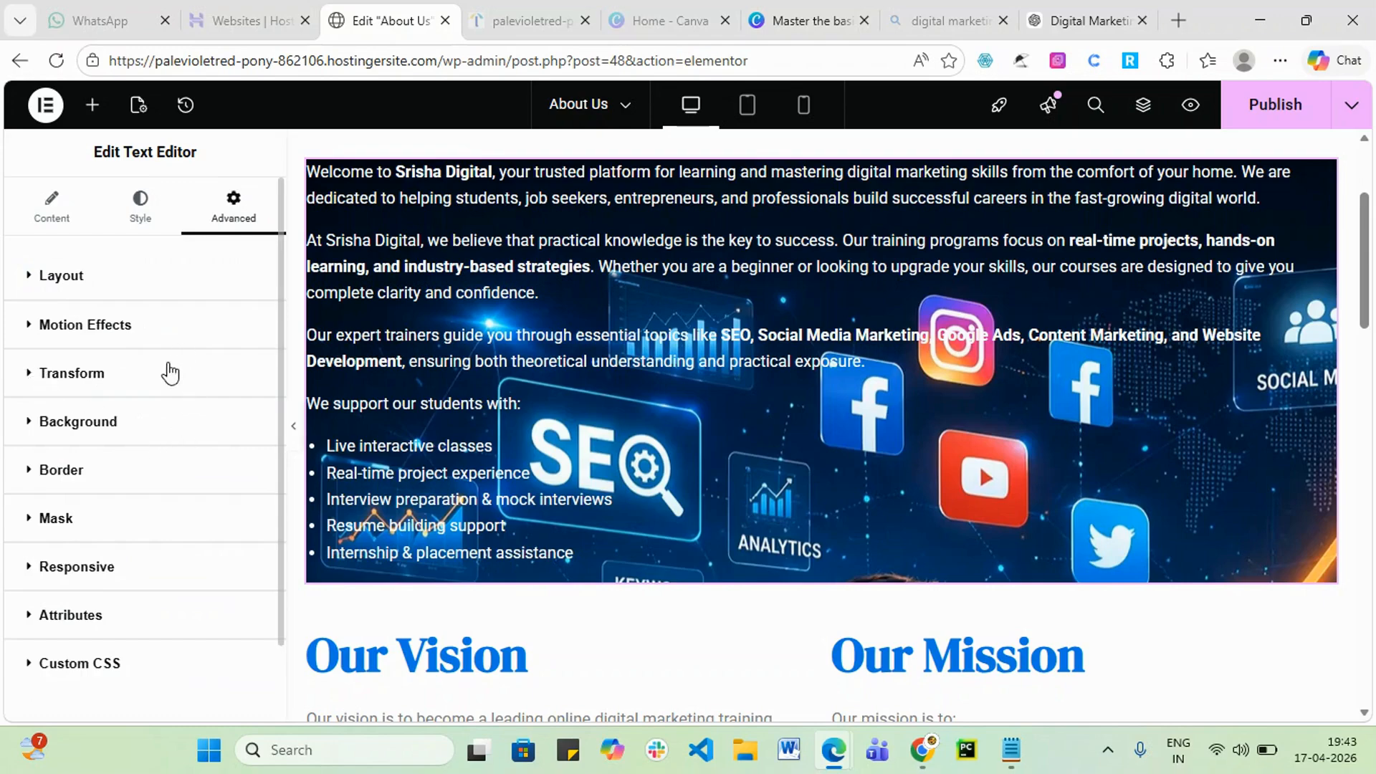
- Give the introduction text widget's hover background a Gradient type with a transition duration of 0 and first color location 0
left_click(153, 430)
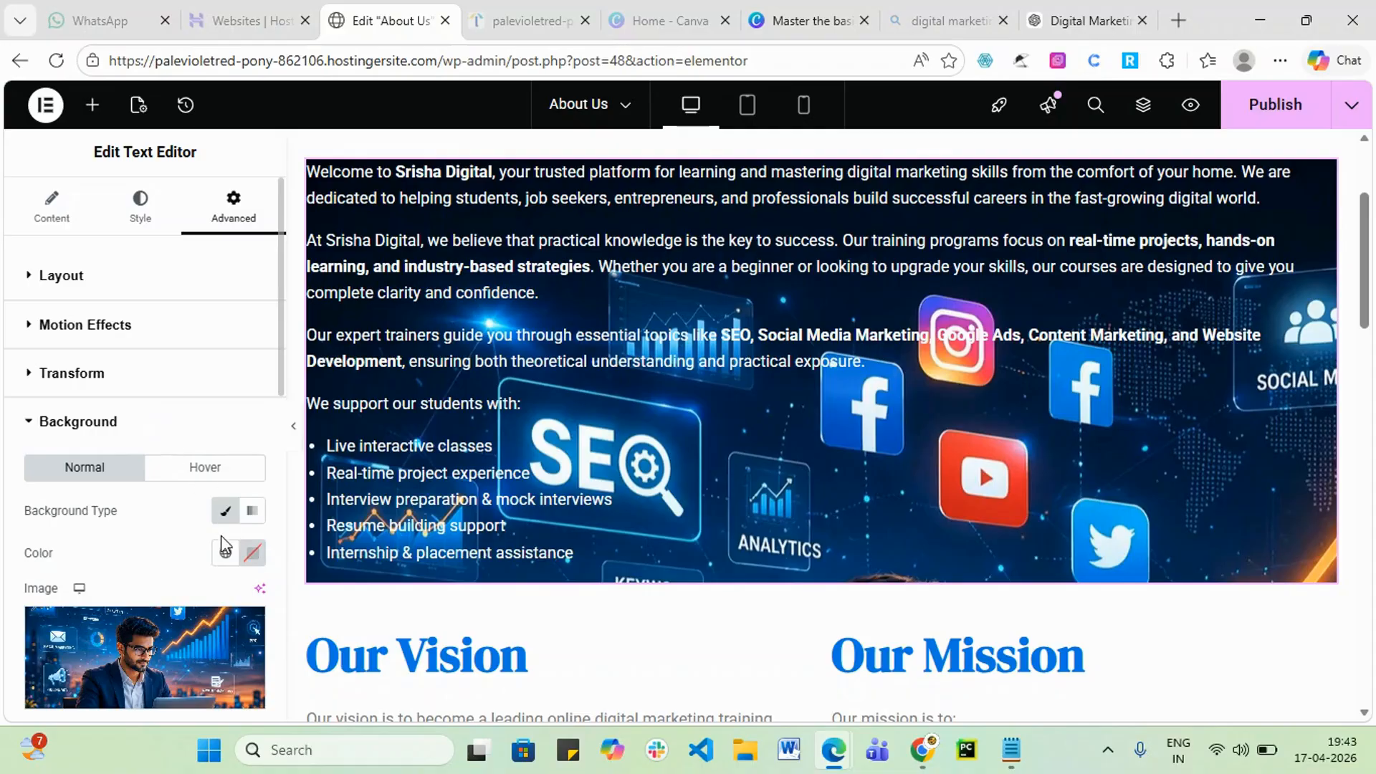
left_click(208, 474)
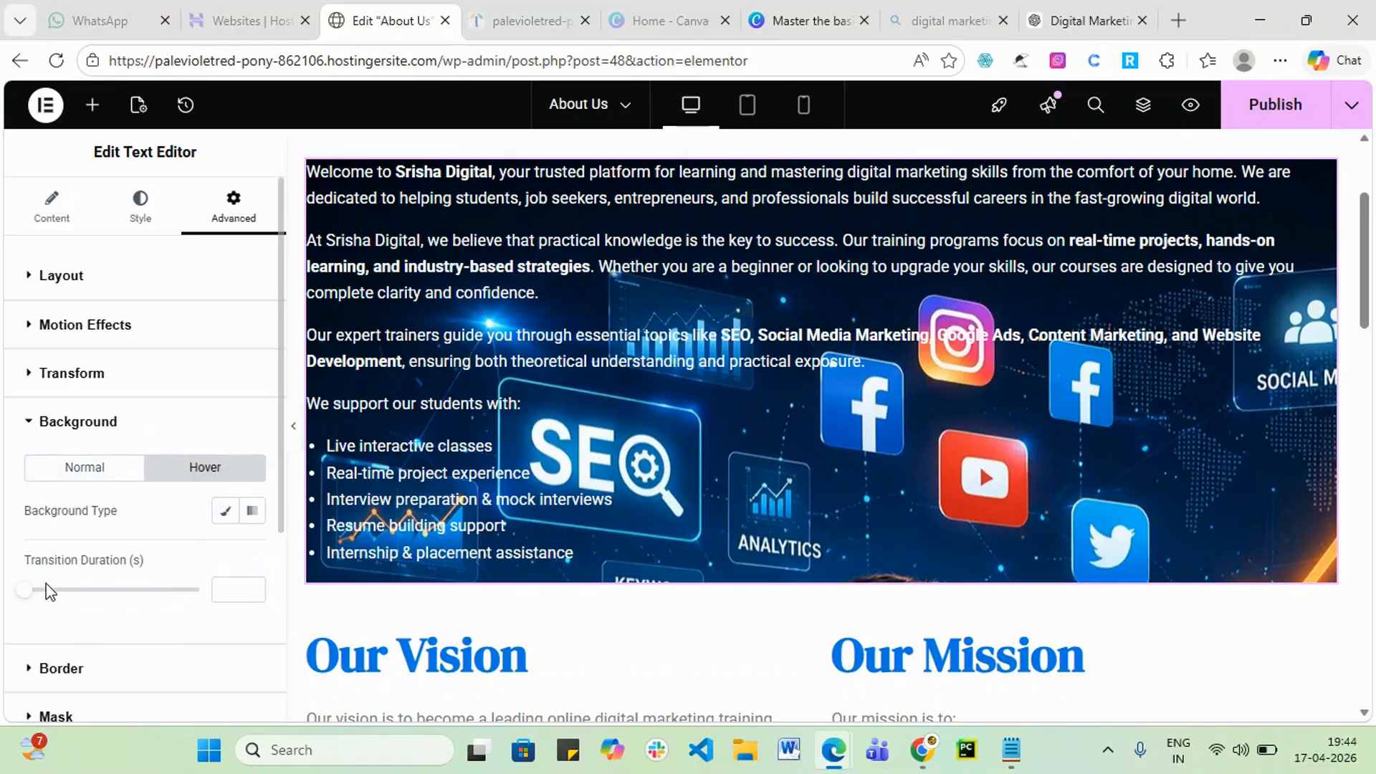
left_click_drag(32, 603, 9, 578)
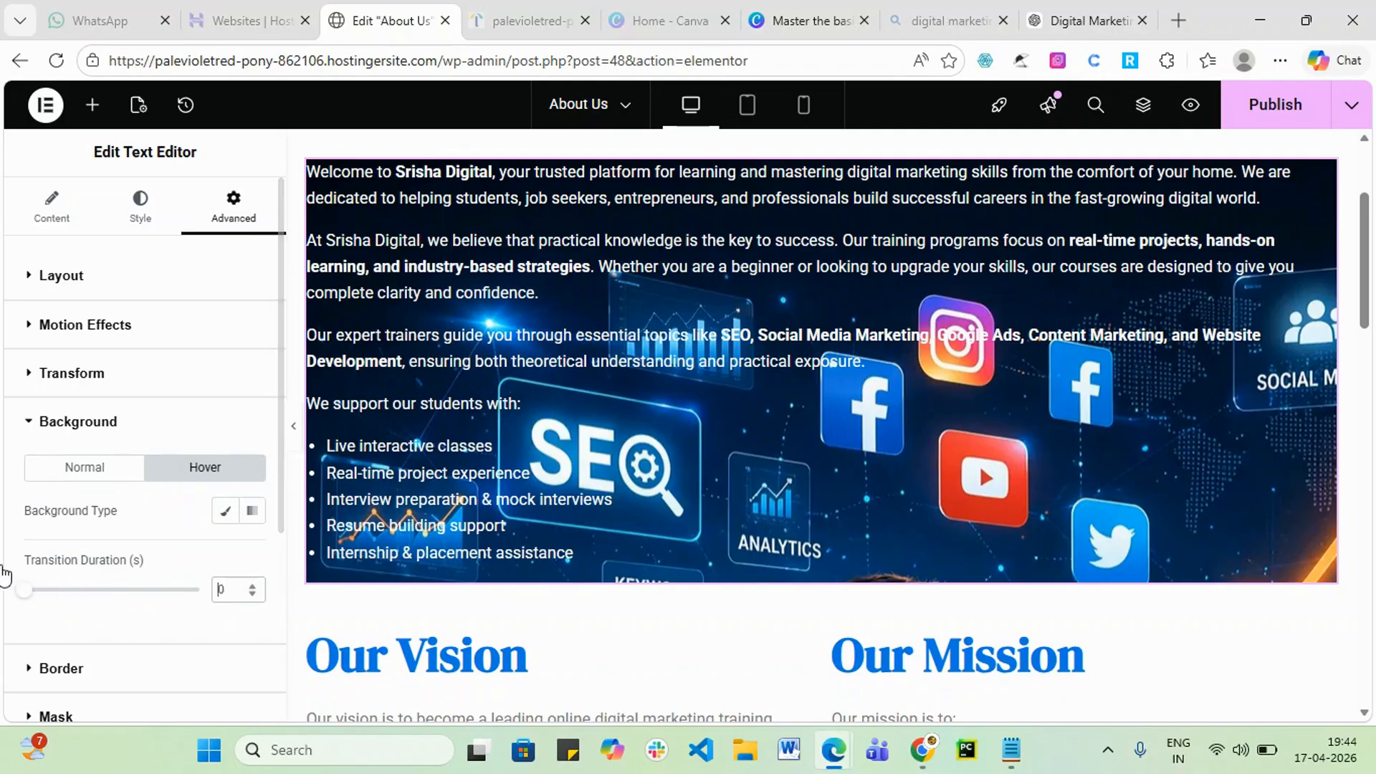
left_click(252, 512)
scroll(240, 542, "down", 1)
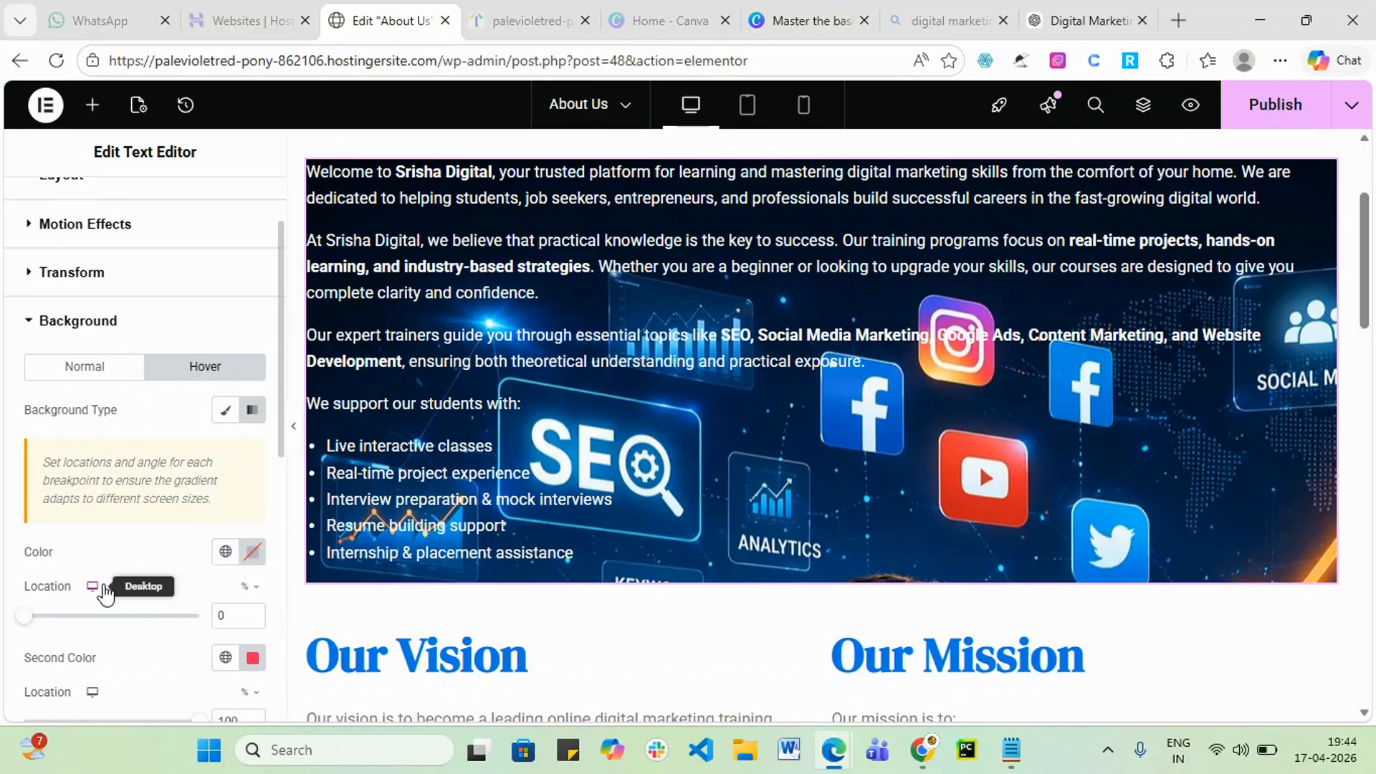
left_click_drag(19, 628, 4, 595)
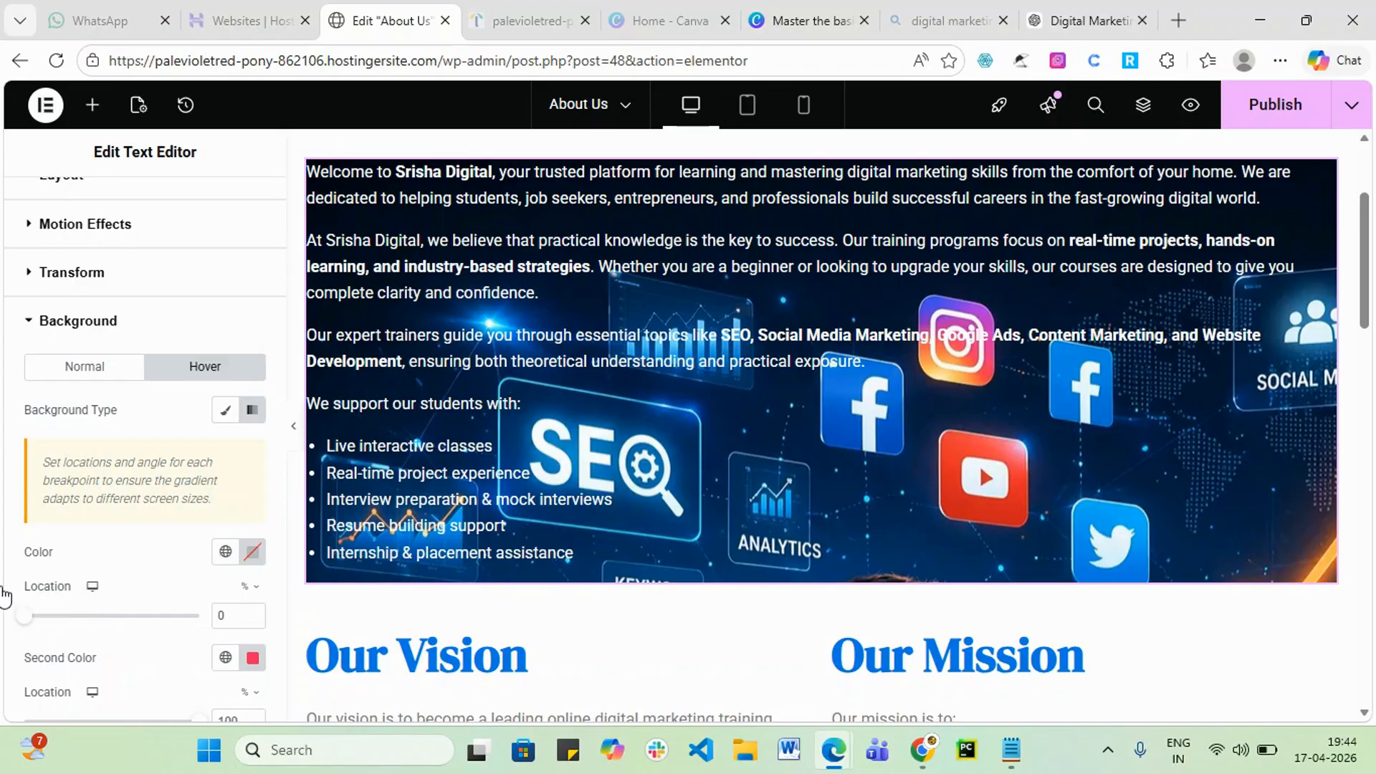
left_click(80, 357)
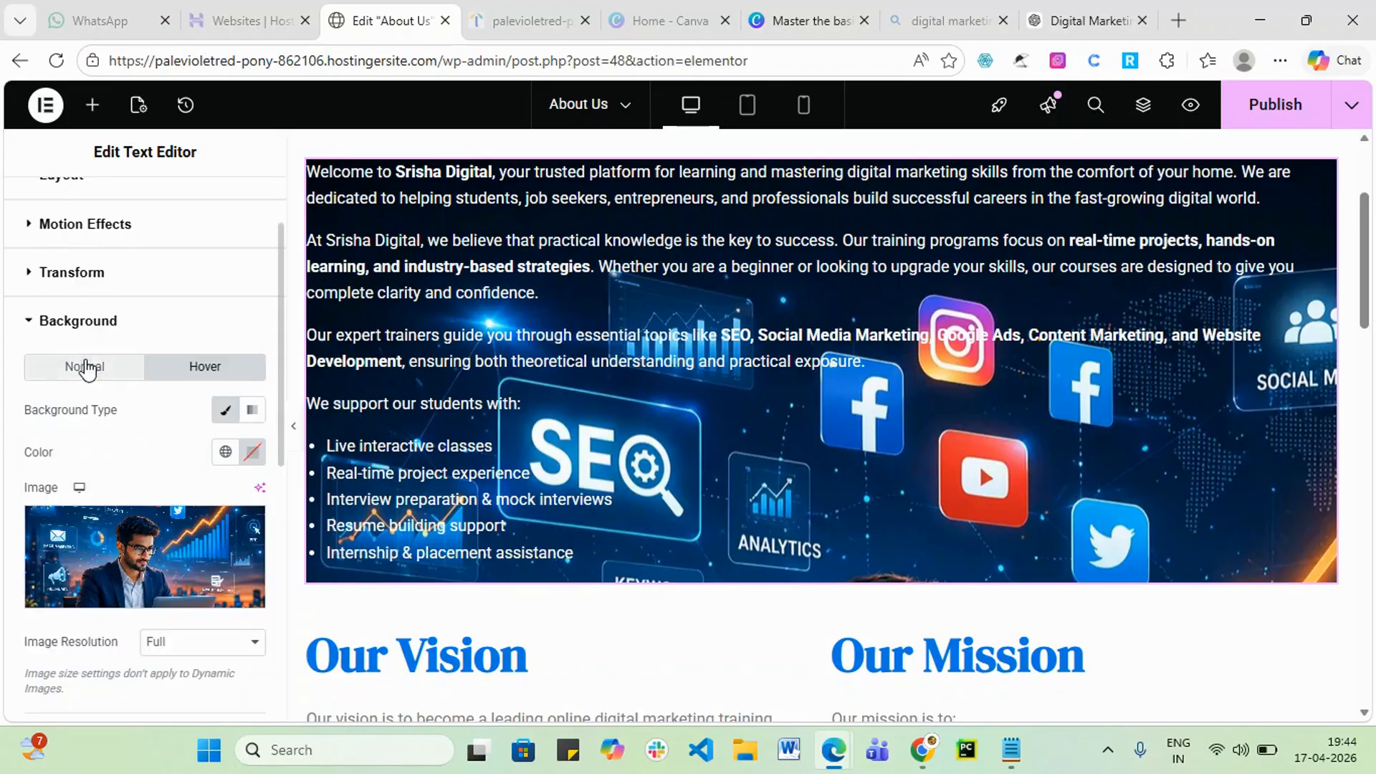
- Set the introduction widget's normal background image position to Center Center and its attachment to Fixed
scroll(92, 566, "down", 3)
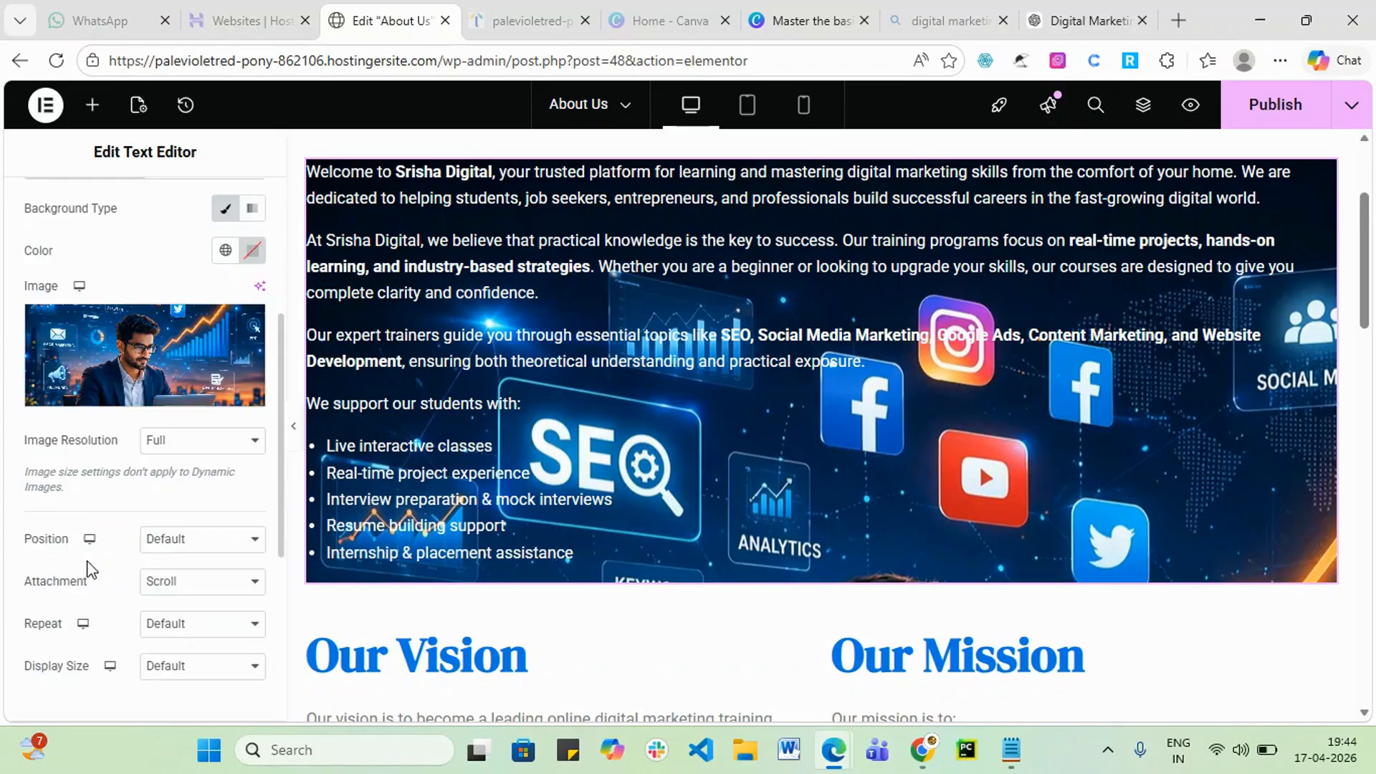
scroll(242, 513, "down", 2)
left_click(252, 447)
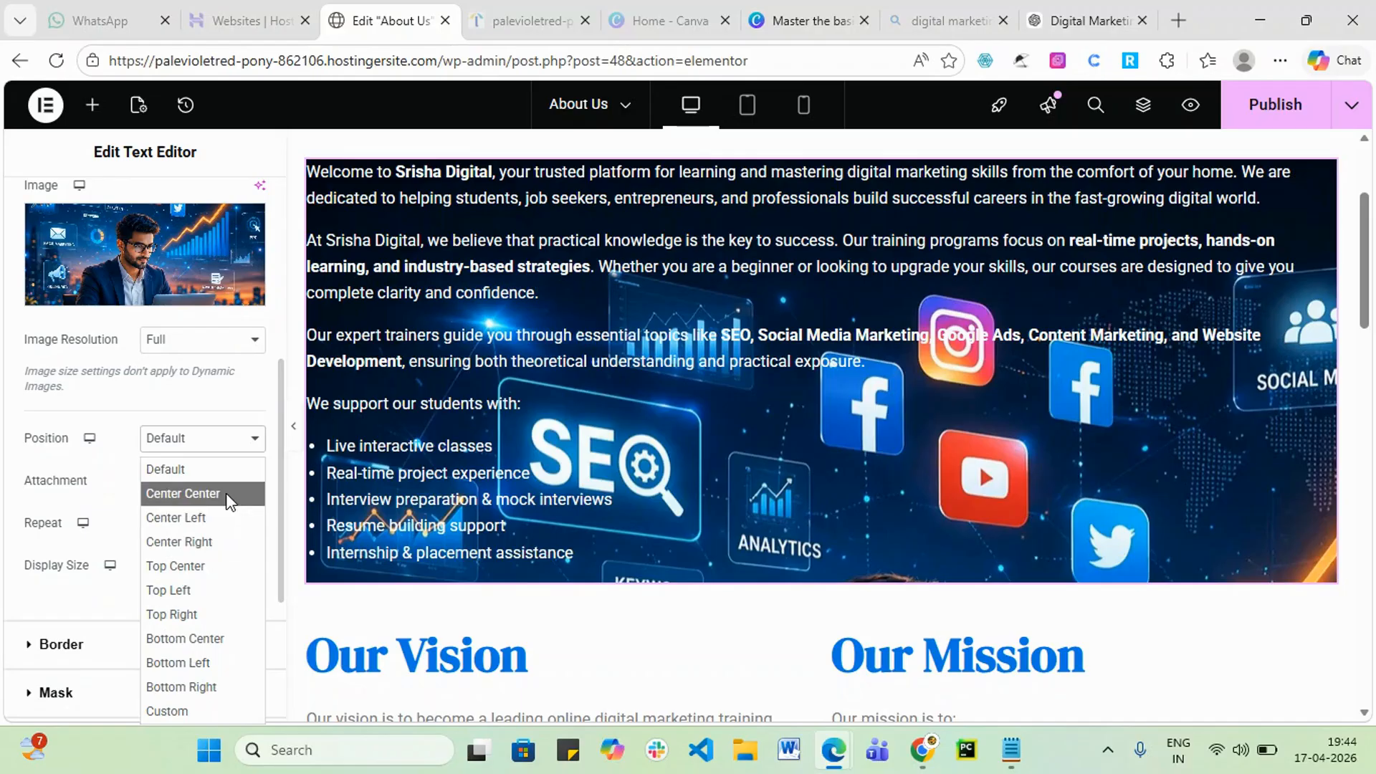
left_click(228, 496)
scroll(549, 489, "up", 2)
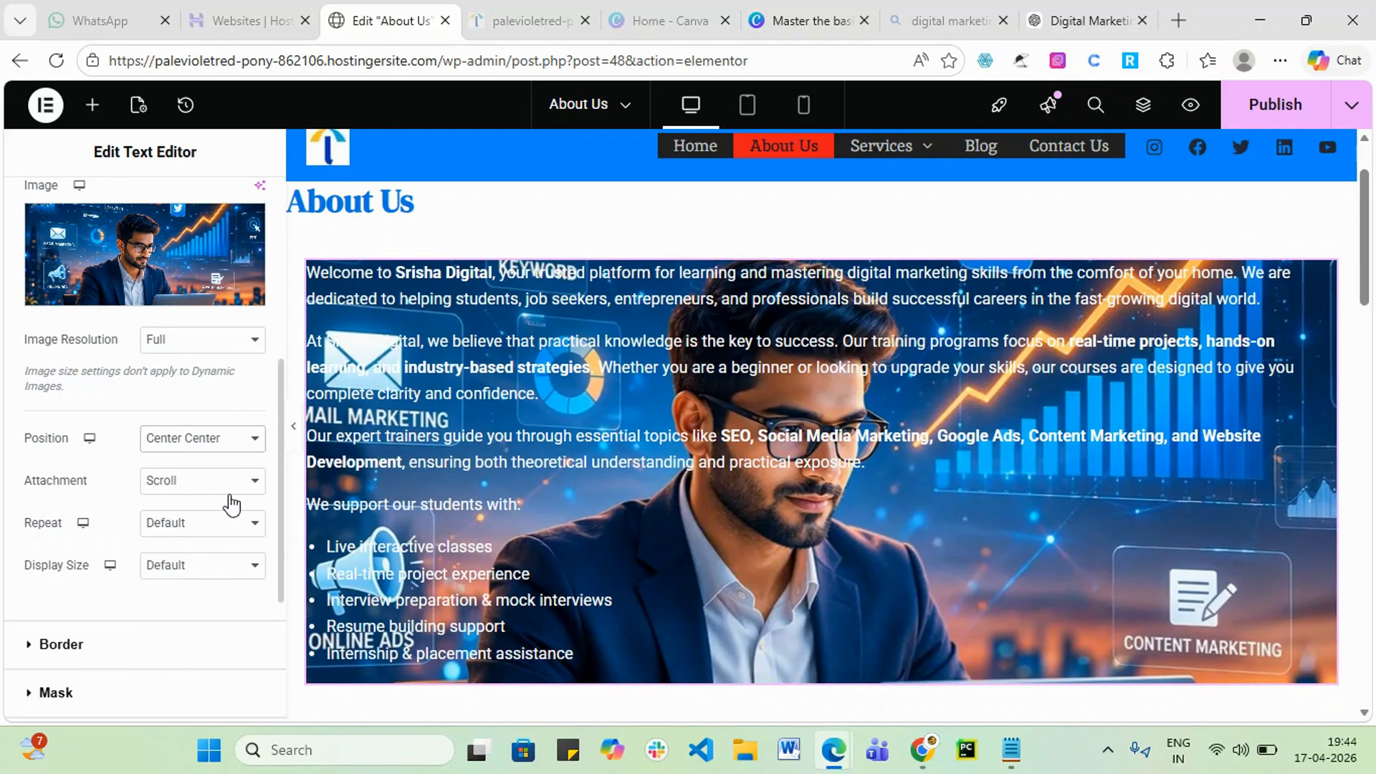
scroll(367, 440, "down", 2)
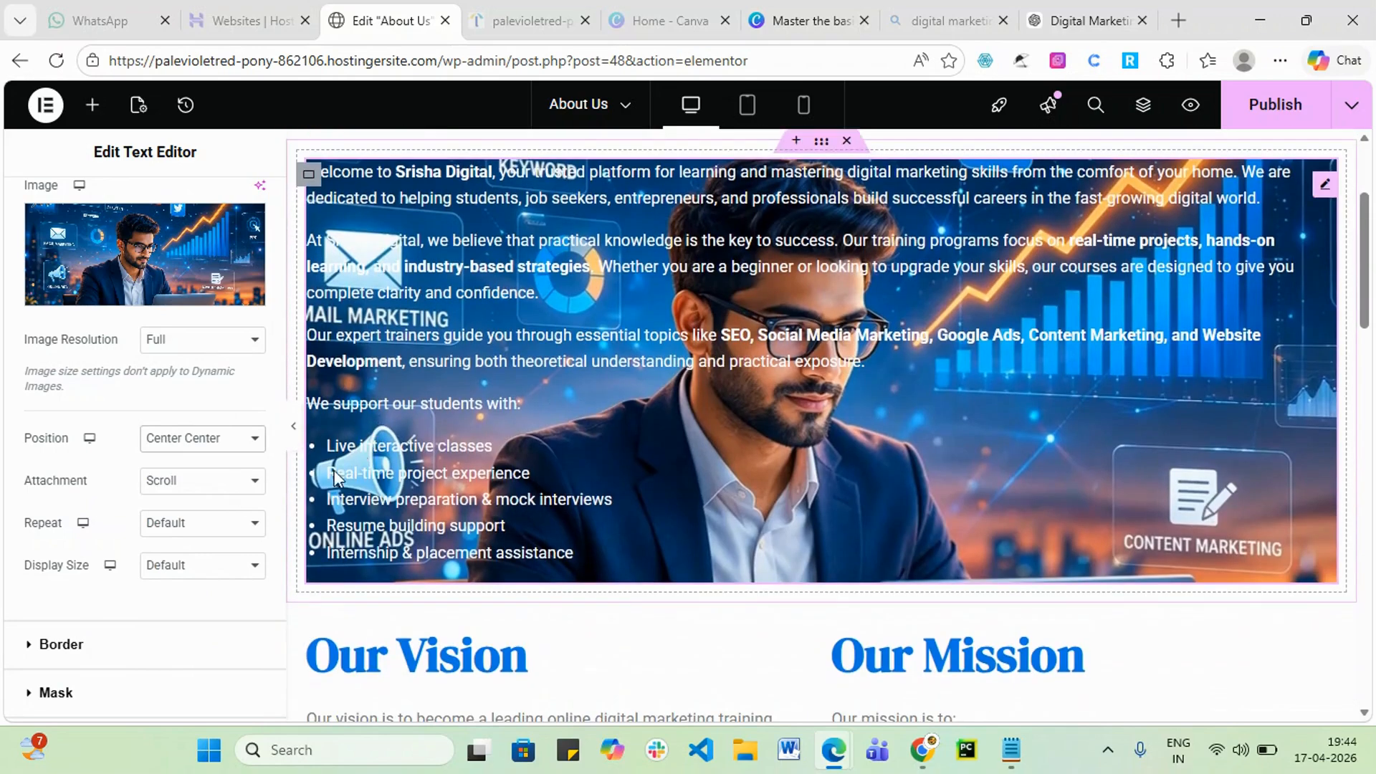
left_click(254, 485)
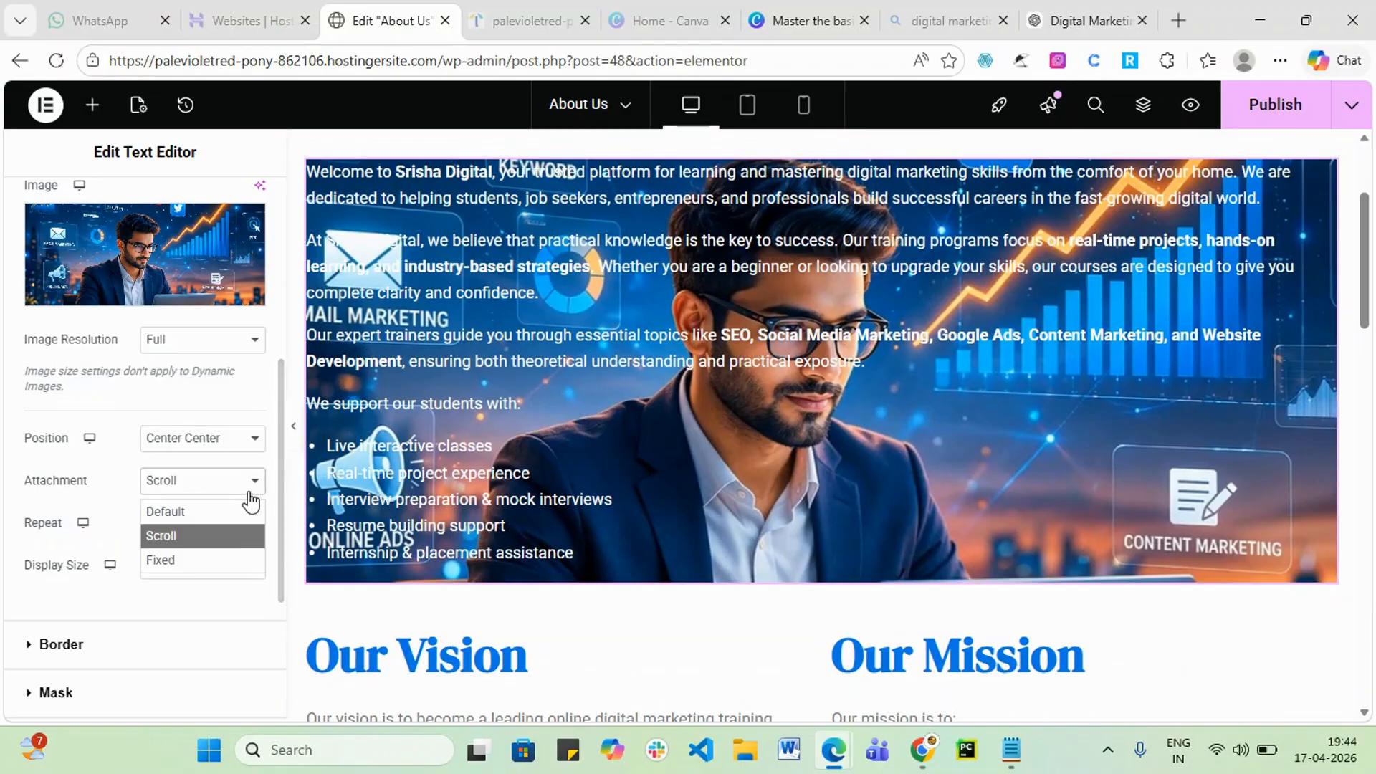
left_click(197, 554)
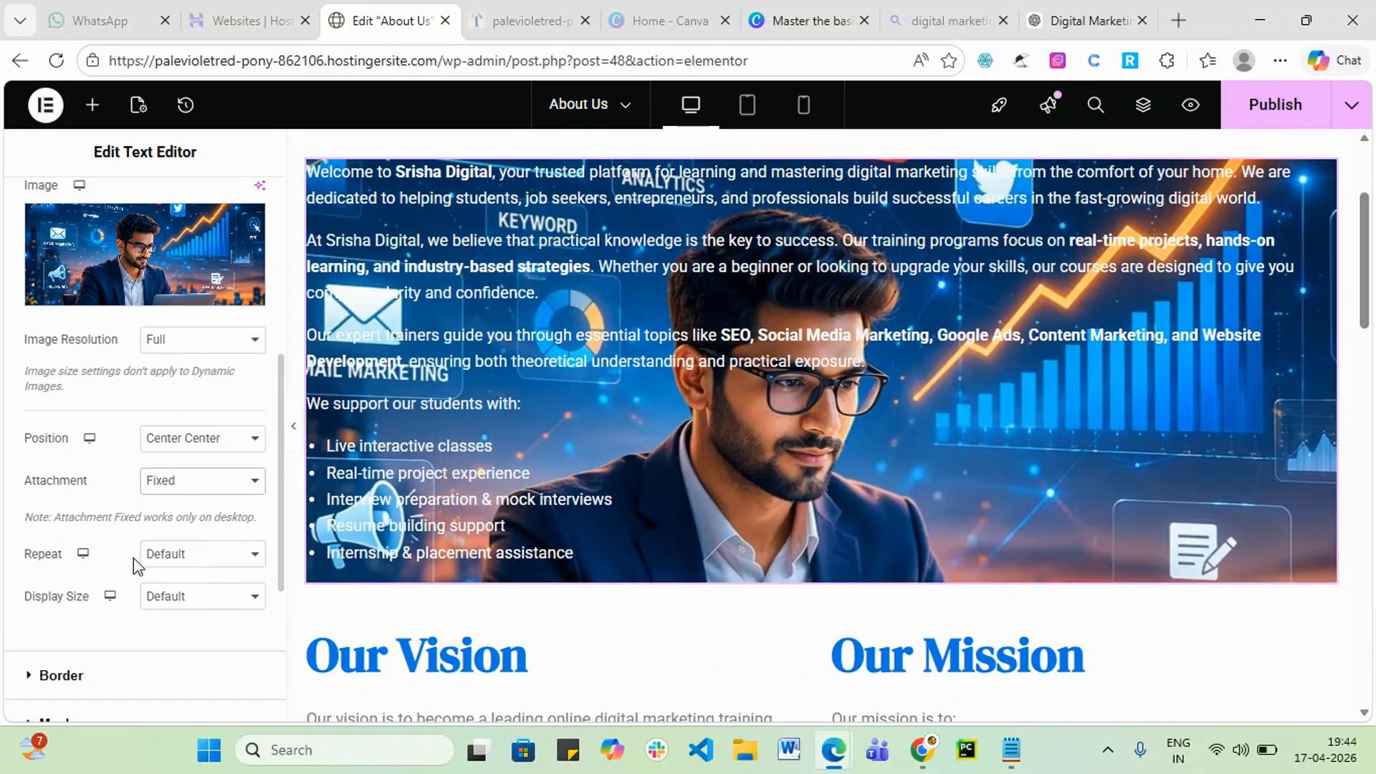
- Set the introduction background image's repeat option to Repeat and its display size to Auto
scroll(141, 568, "down", 1)
left_click(236, 463)
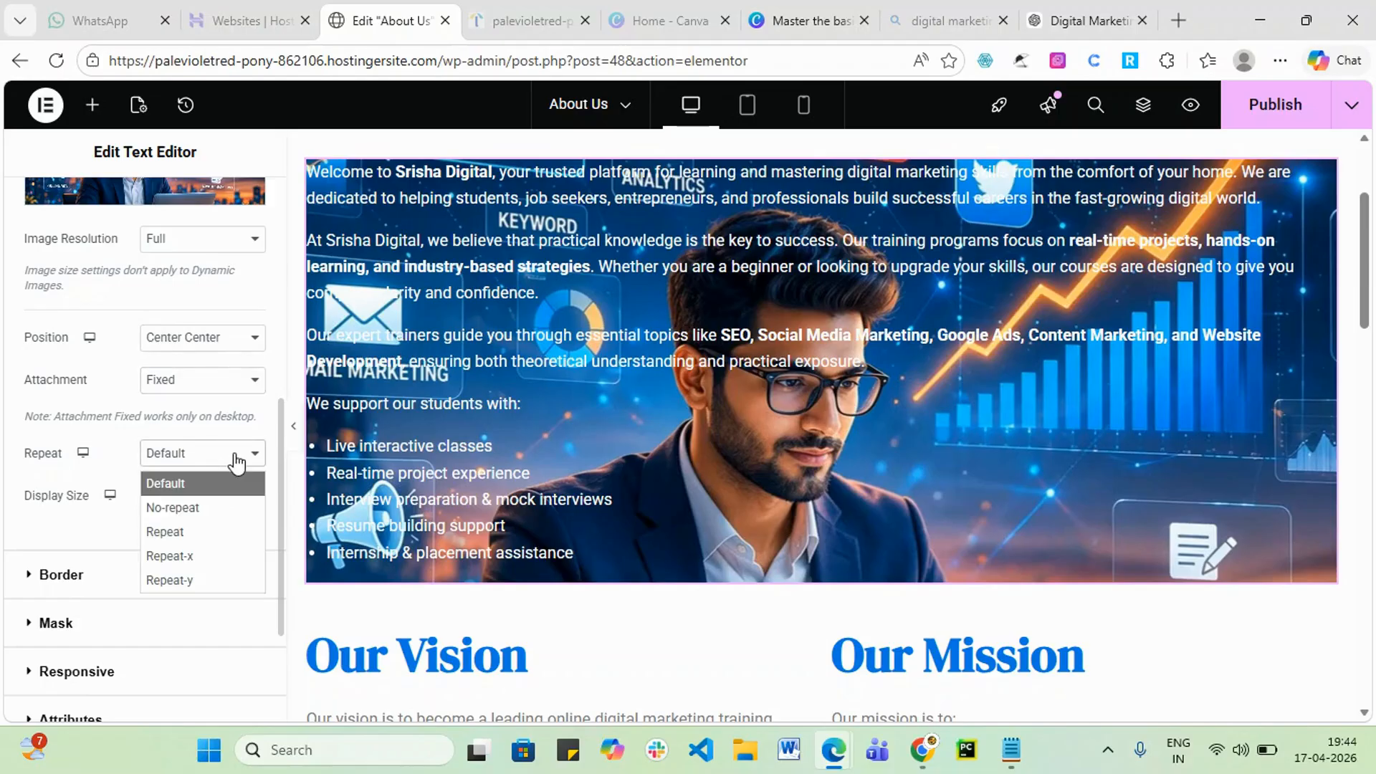
left_click(247, 531)
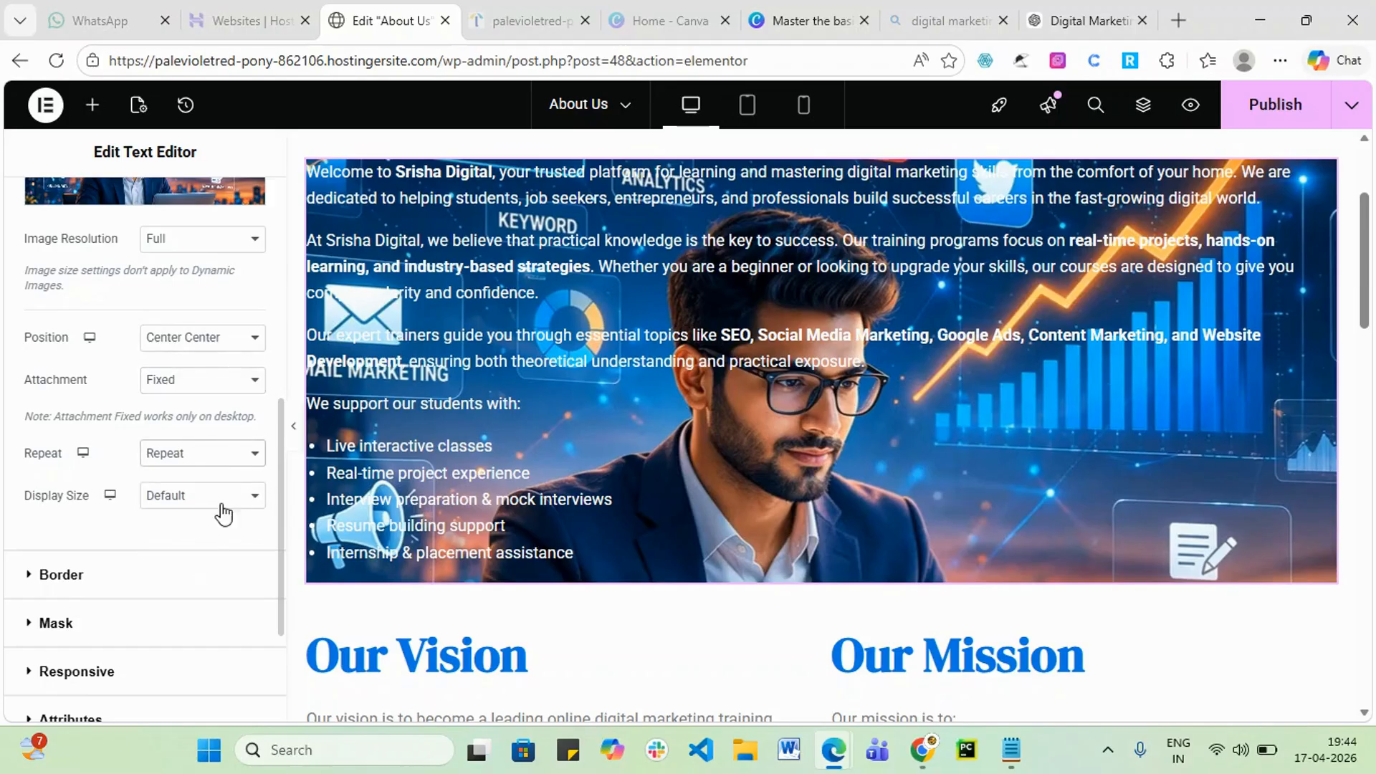
left_click(216, 510)
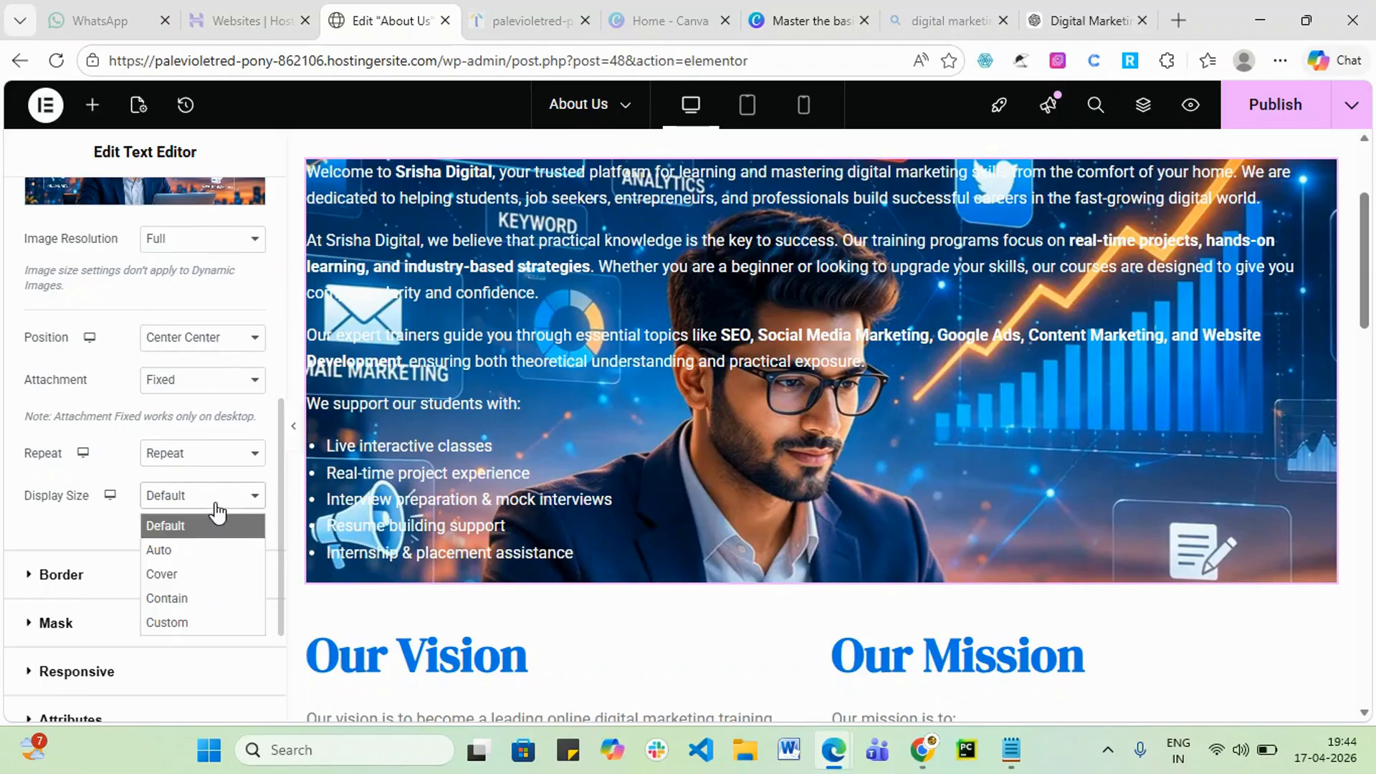
left_click(201, 550)
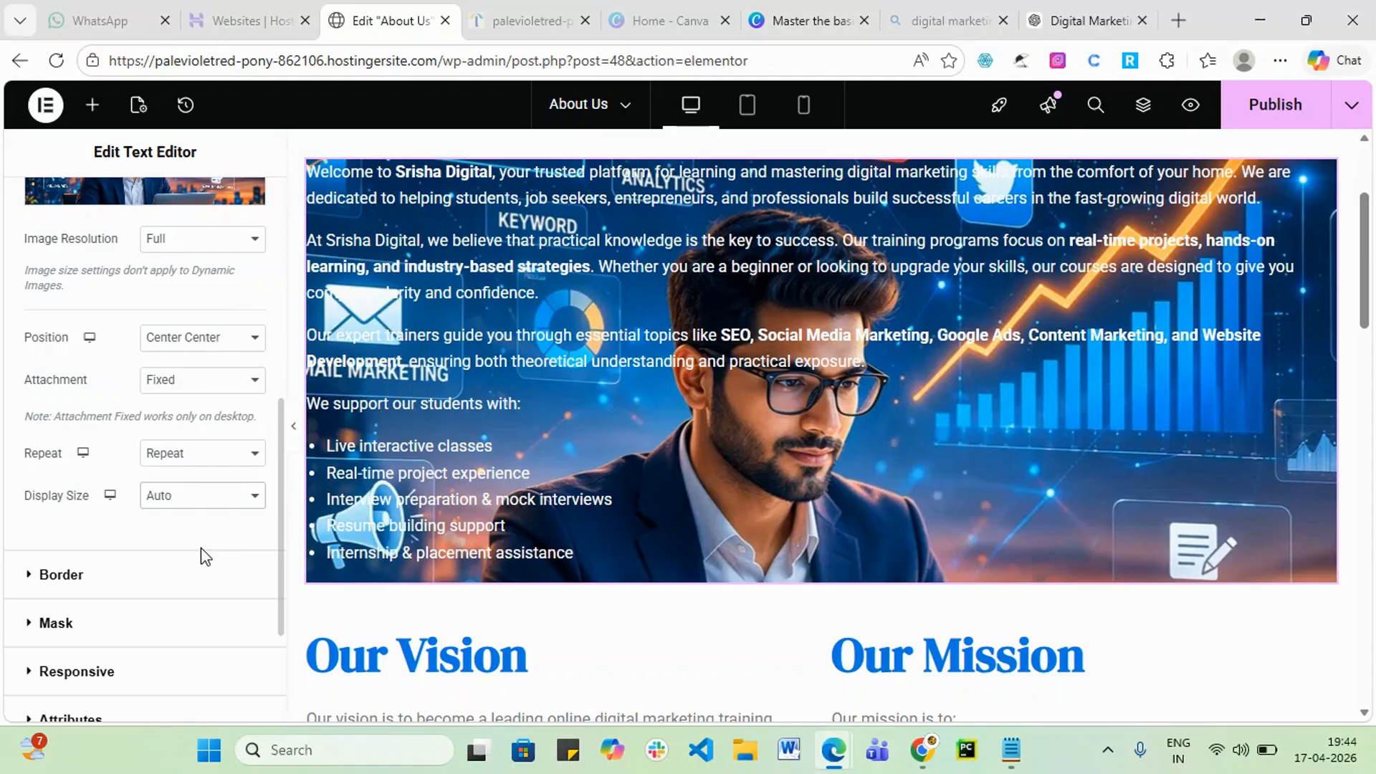
- Publish the About Us page and load the site's home address in a new InPrivate window
left_click(1278, 107)
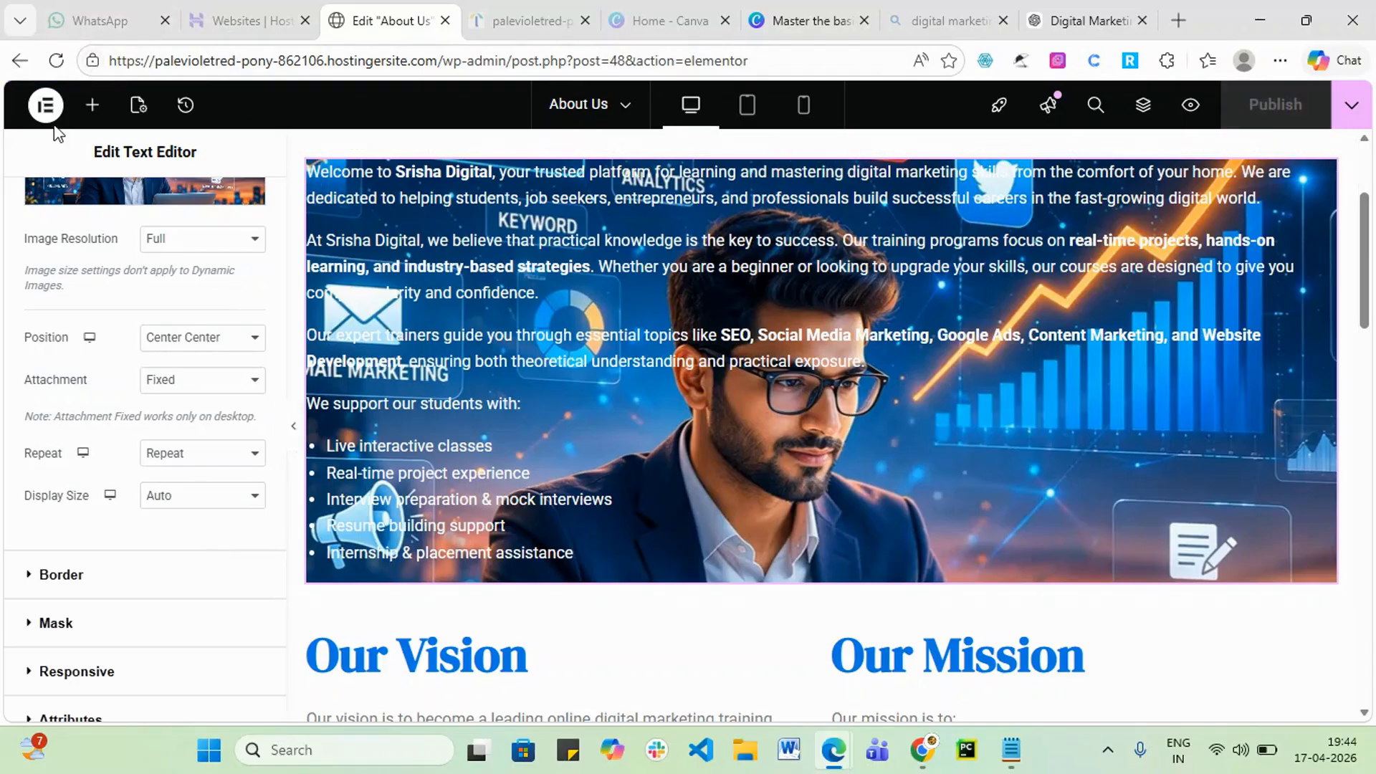
left_click_drag(444, 61, 3, 61)
key("ctrl+c")
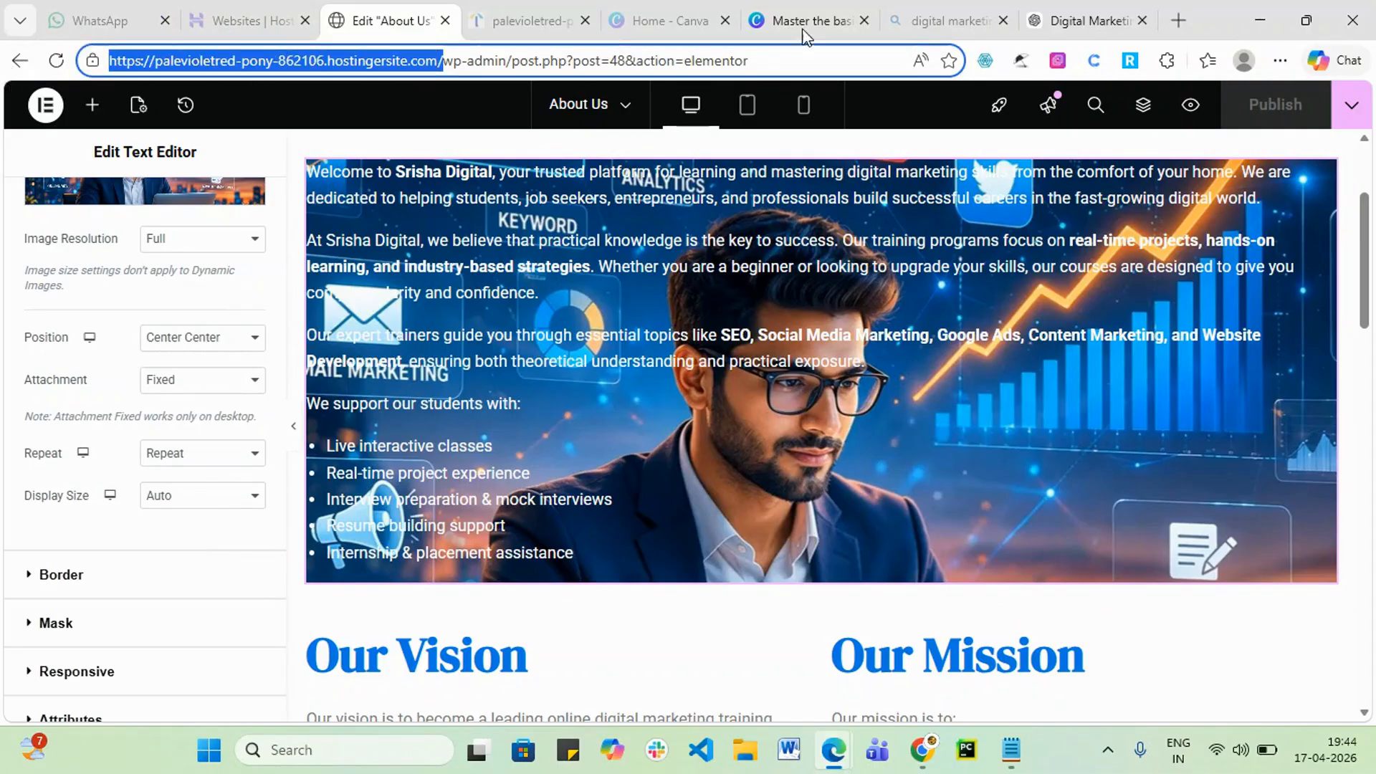
left_click(1279, 60)
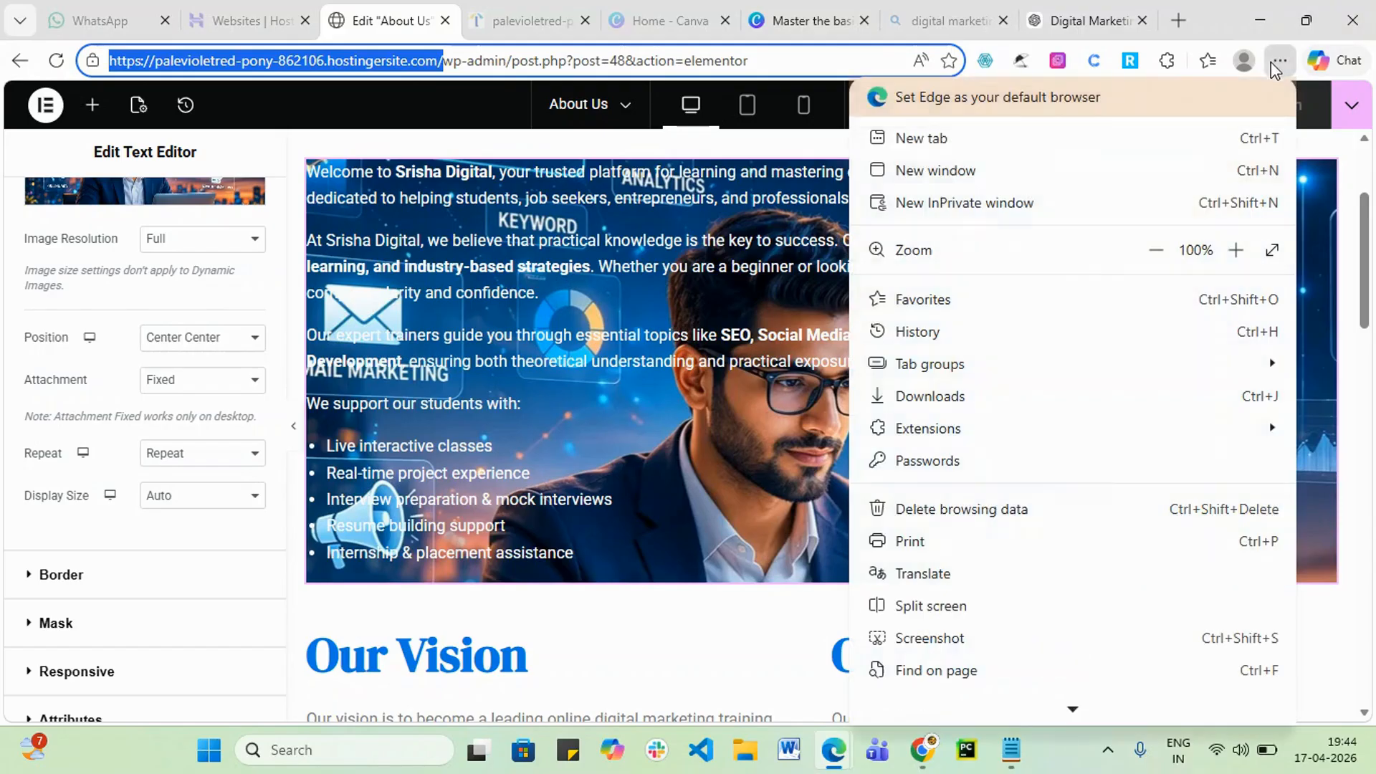
left_click(1023, 199)
key("ctrl+v")
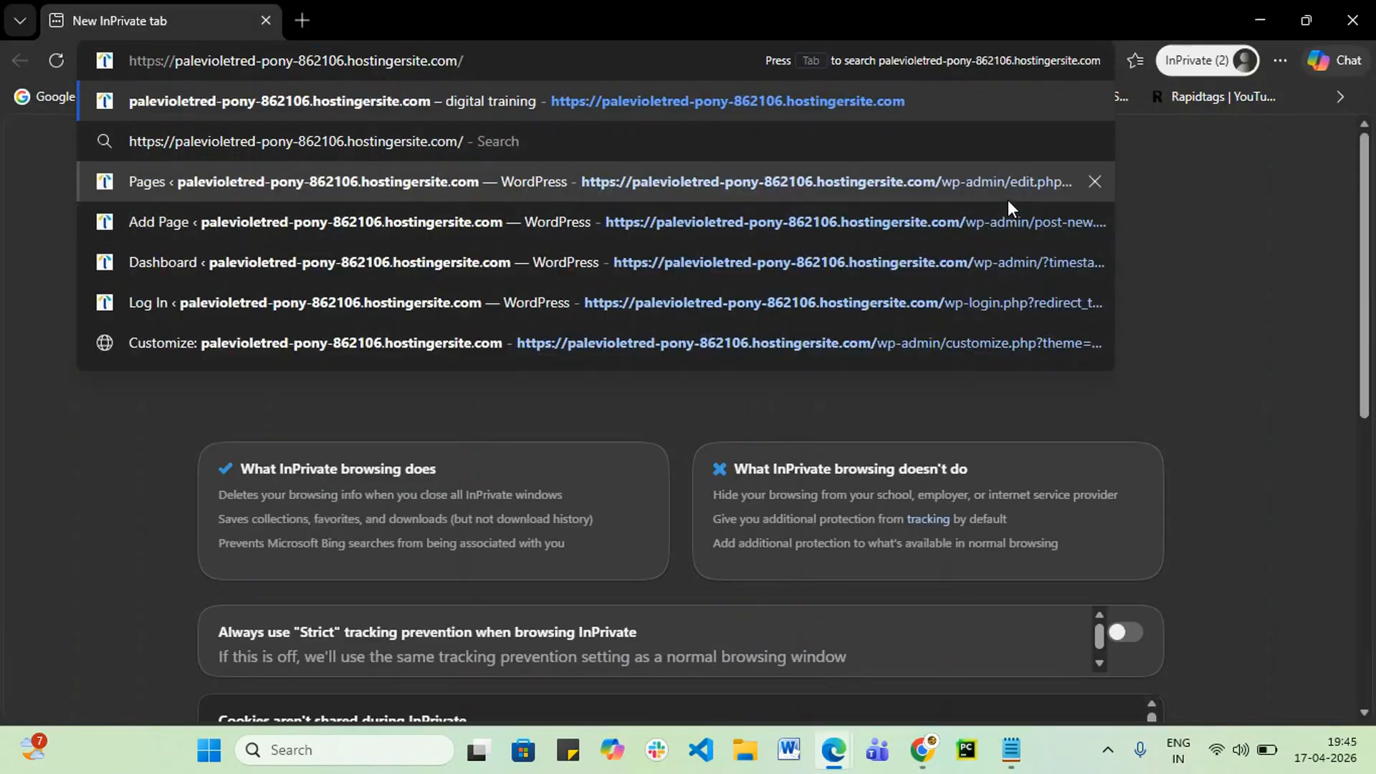
key("Return")
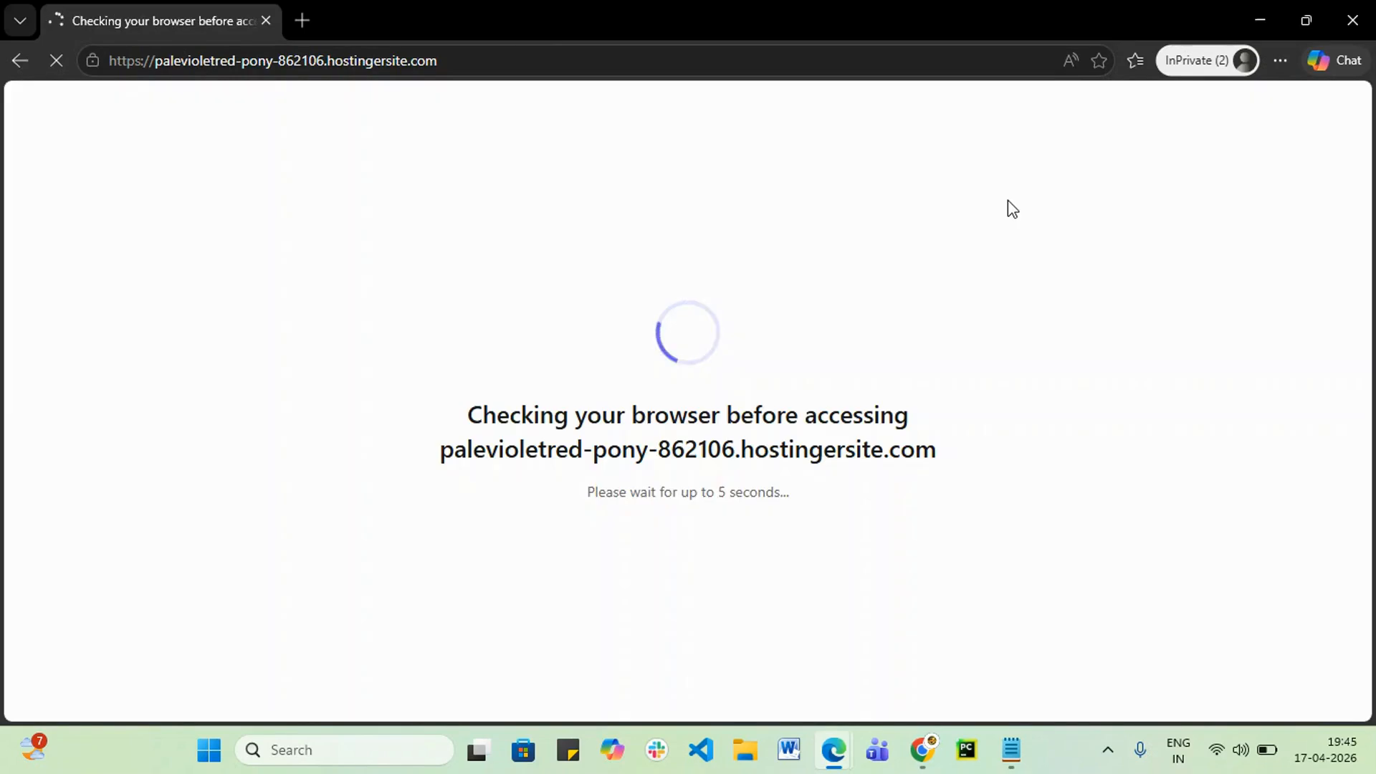
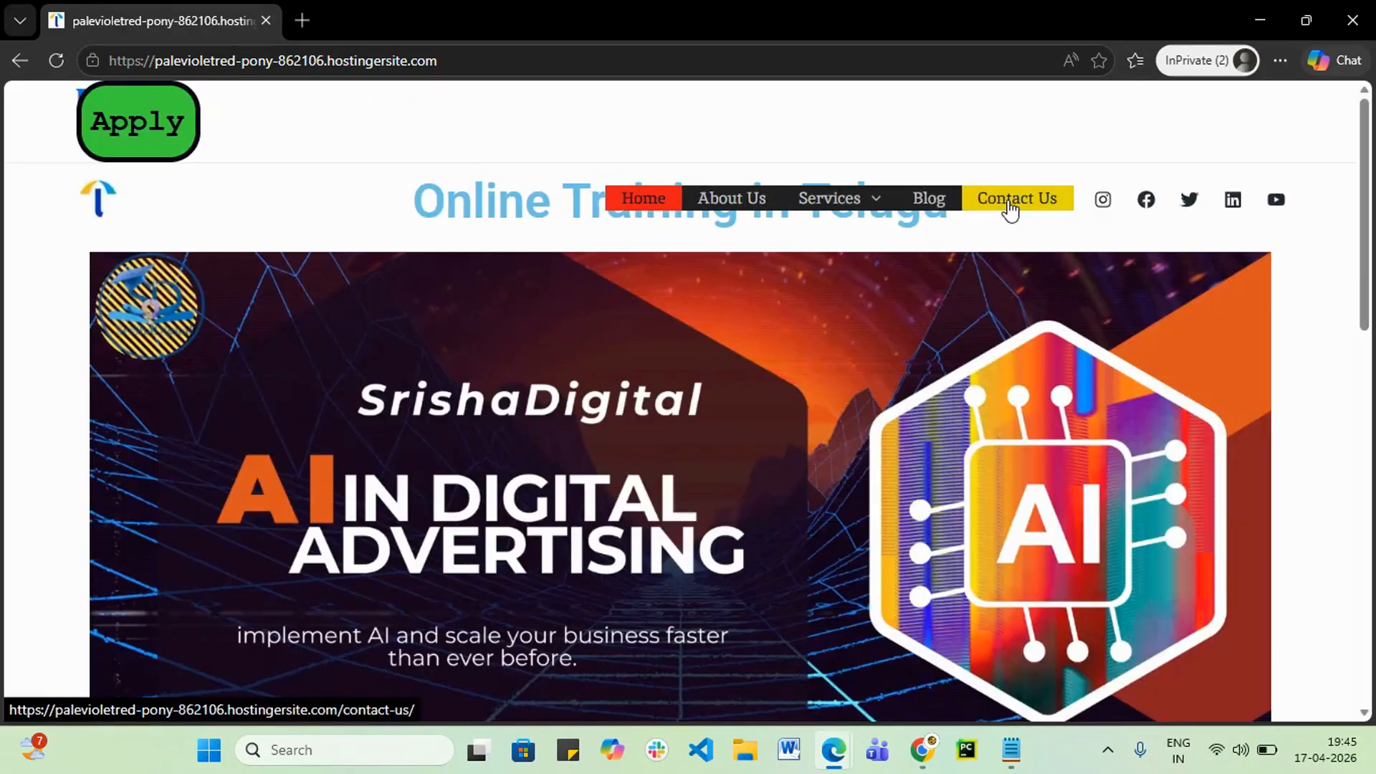
- Examine the live home page from header to footer, including the image carousel slides and the Services submenu
scroll(1033, 377, "down", 15)
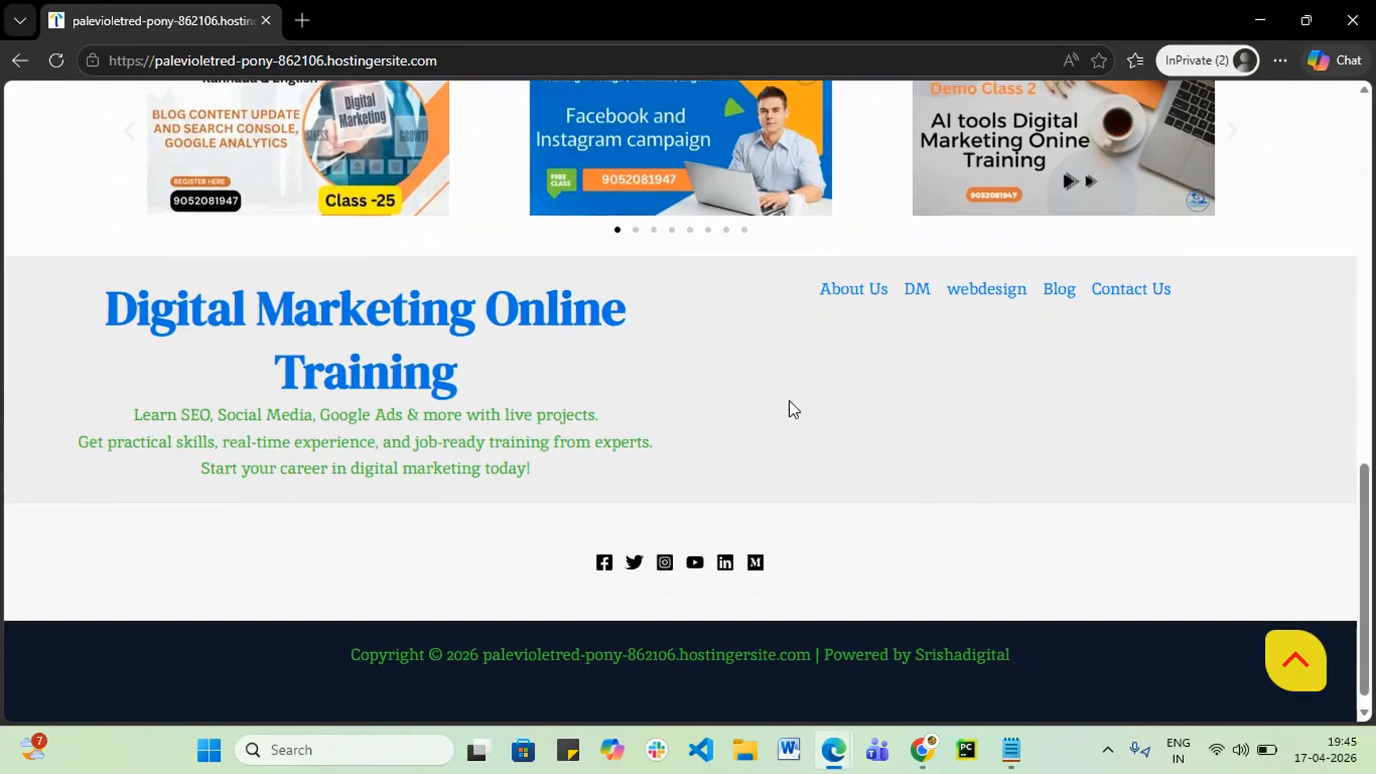
scroll(785, 407, "up", 6)
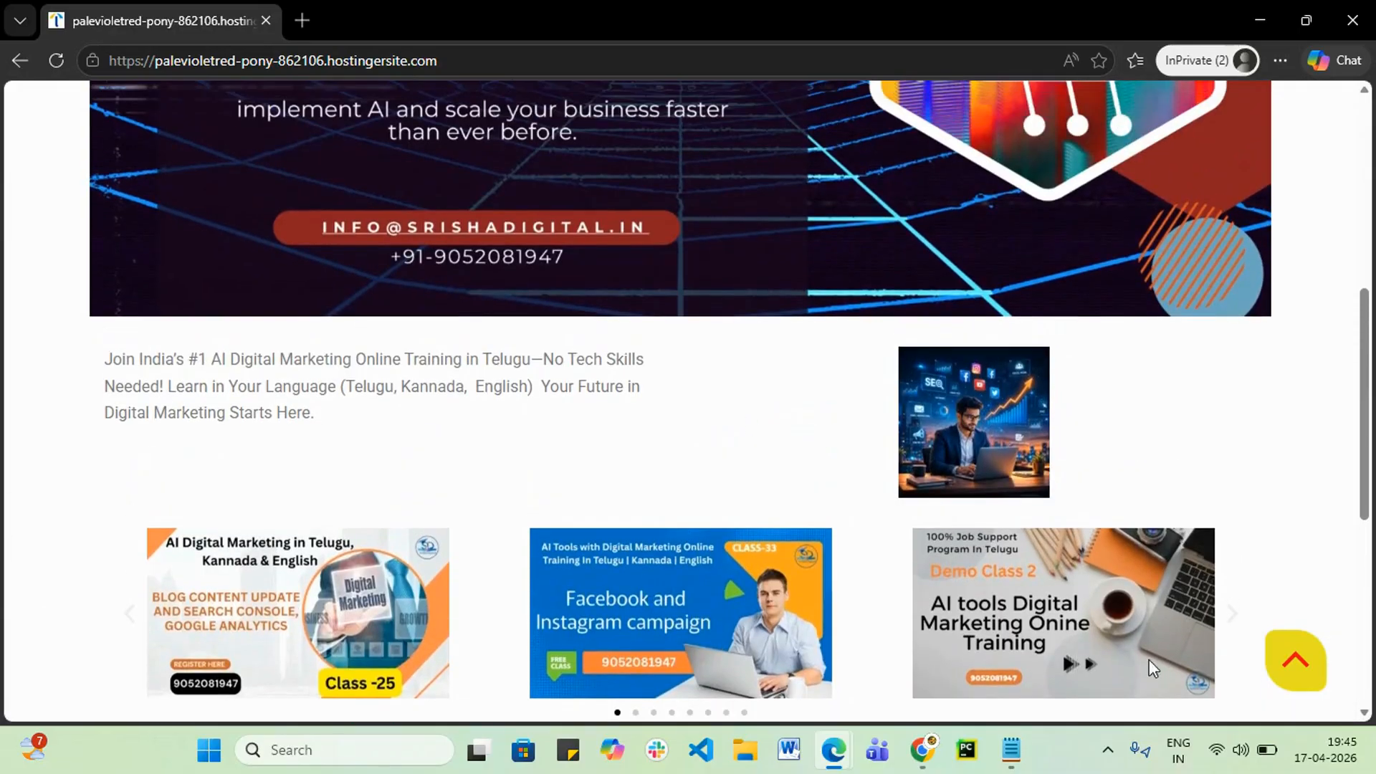
left_click(1234, 620)
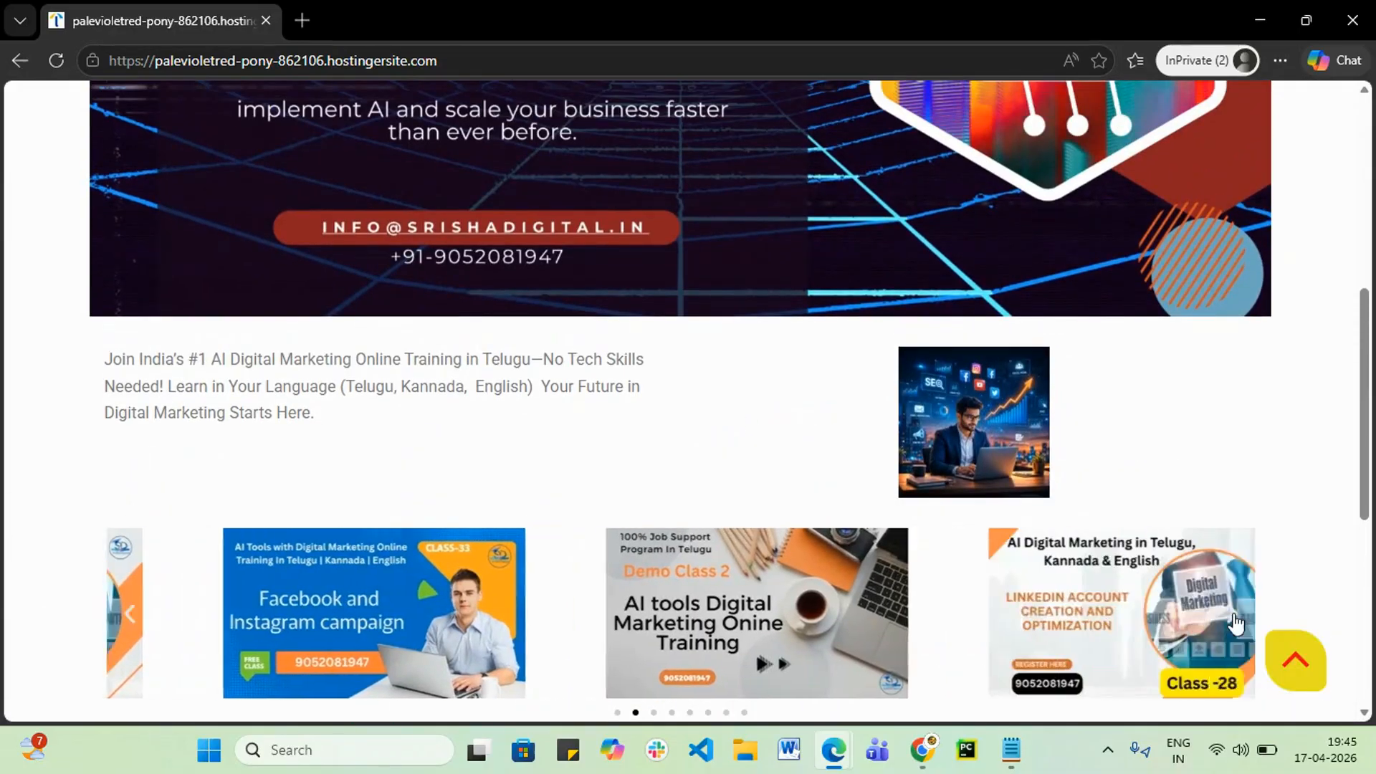
left_click(1234, 621)
left_click(1234, 621)
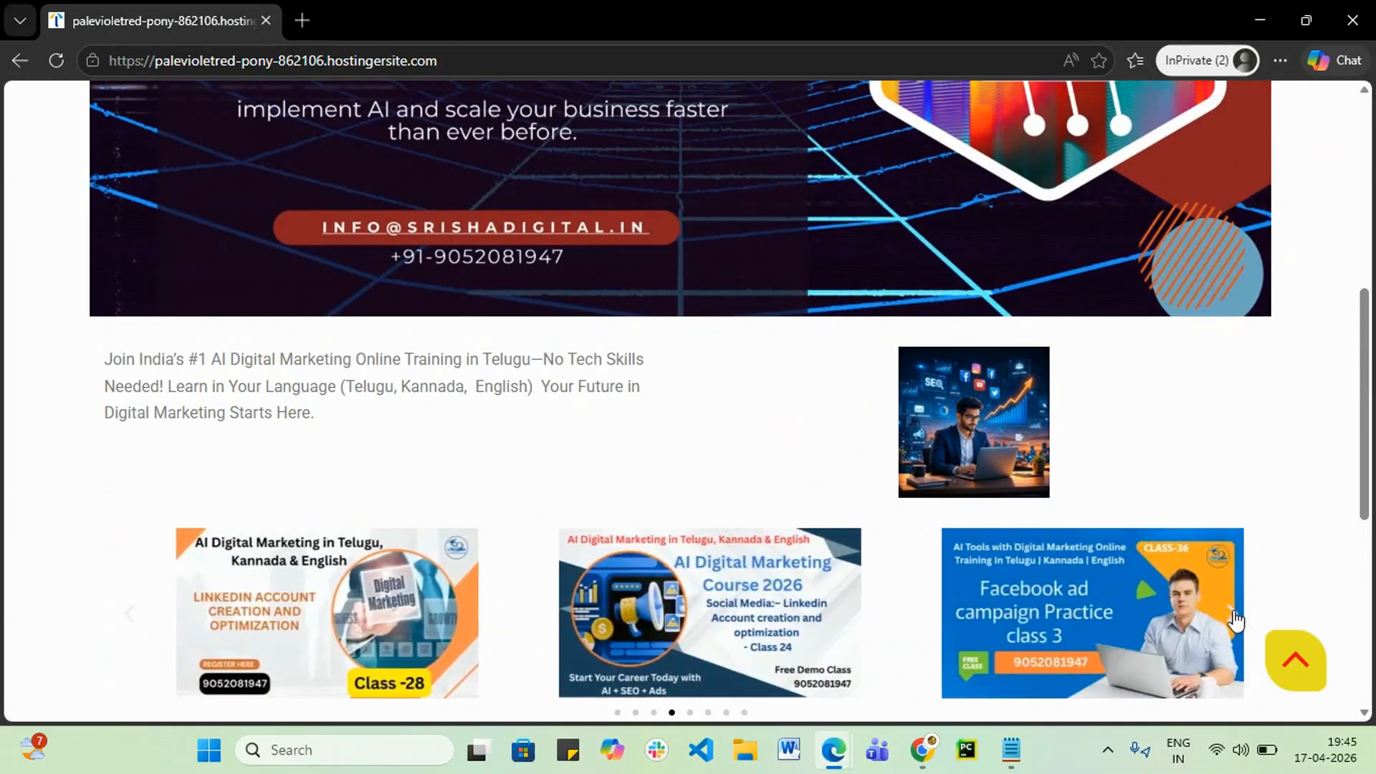
scroll(771, 451, "down", 4)
scroll(568, 322, "up", 3)
scroll(568, 322, "up", 10)
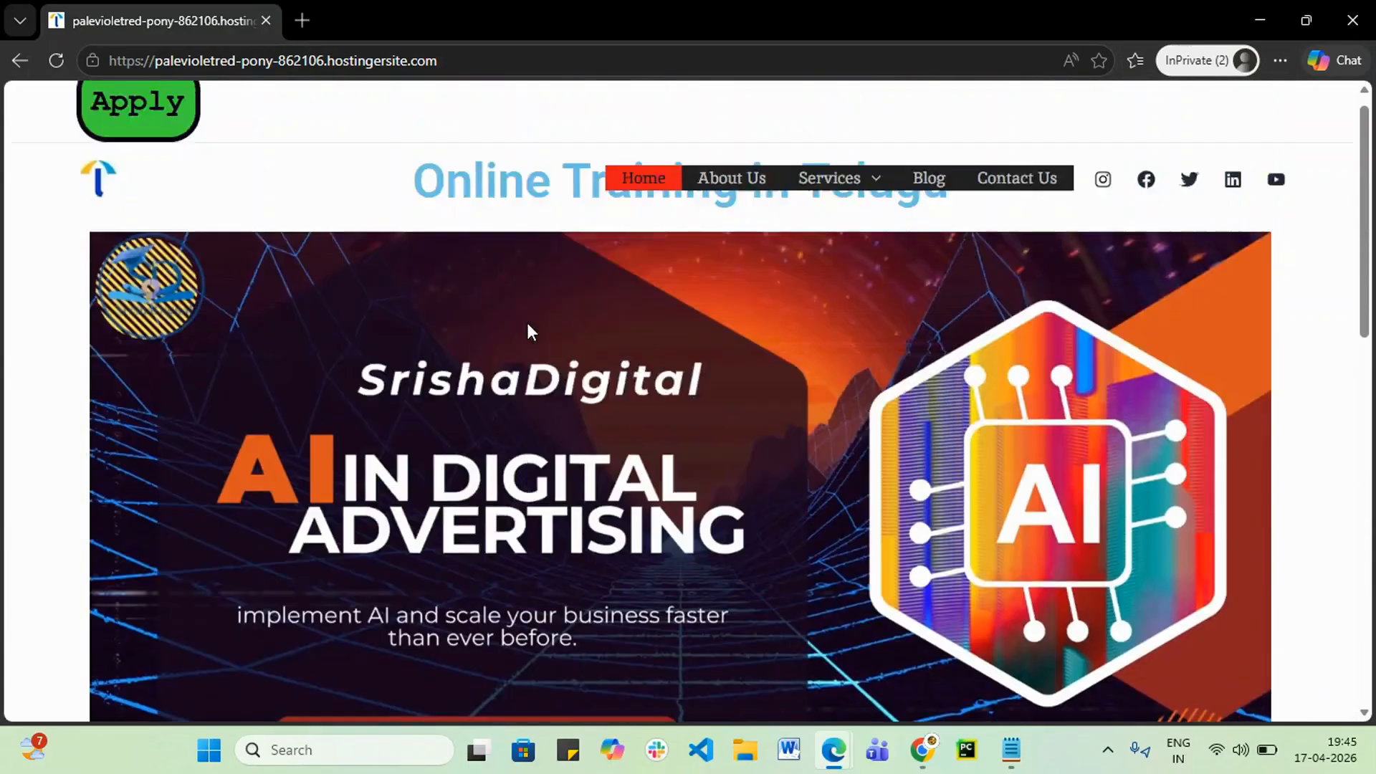
mouse_move(862, 210)
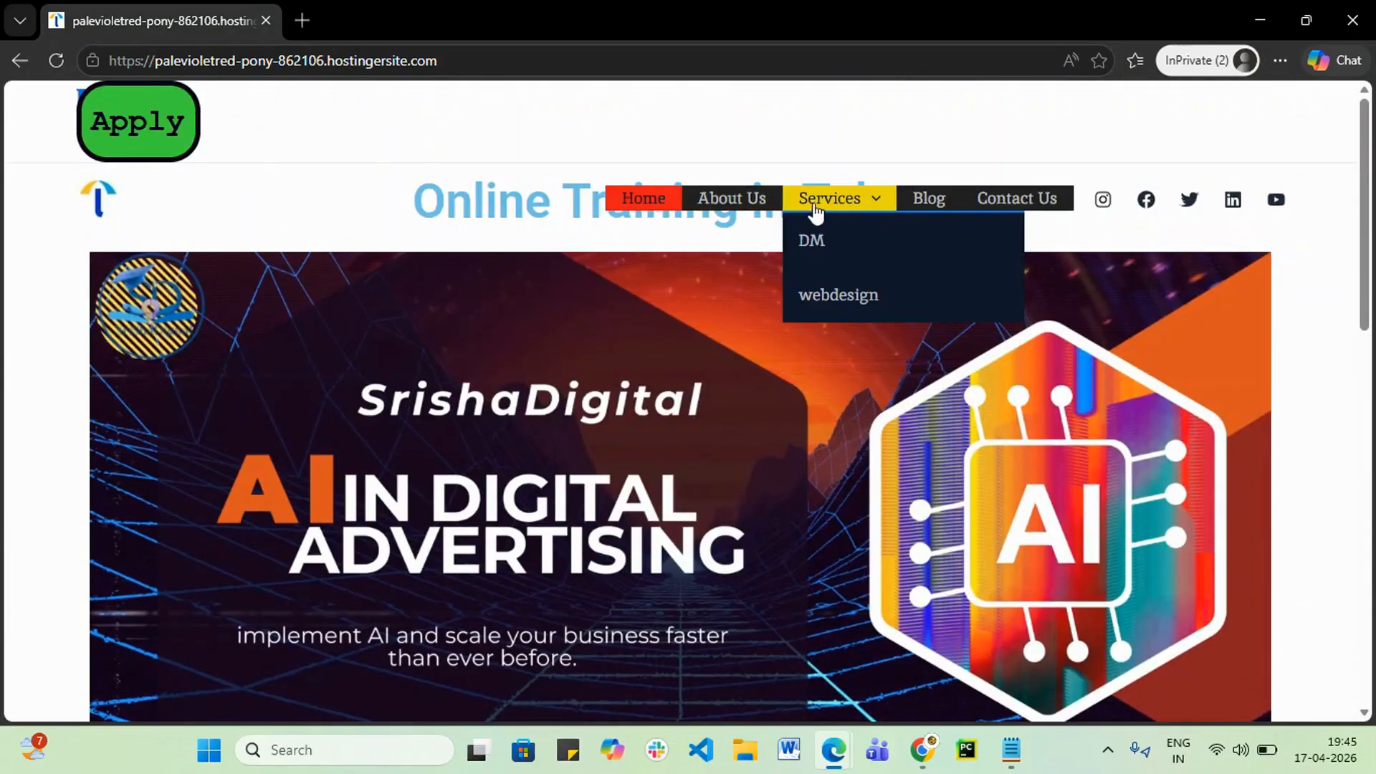
- Open the live About Us page and review its introduction background, vision, mission and founder's story sections
left_click(753, 197)
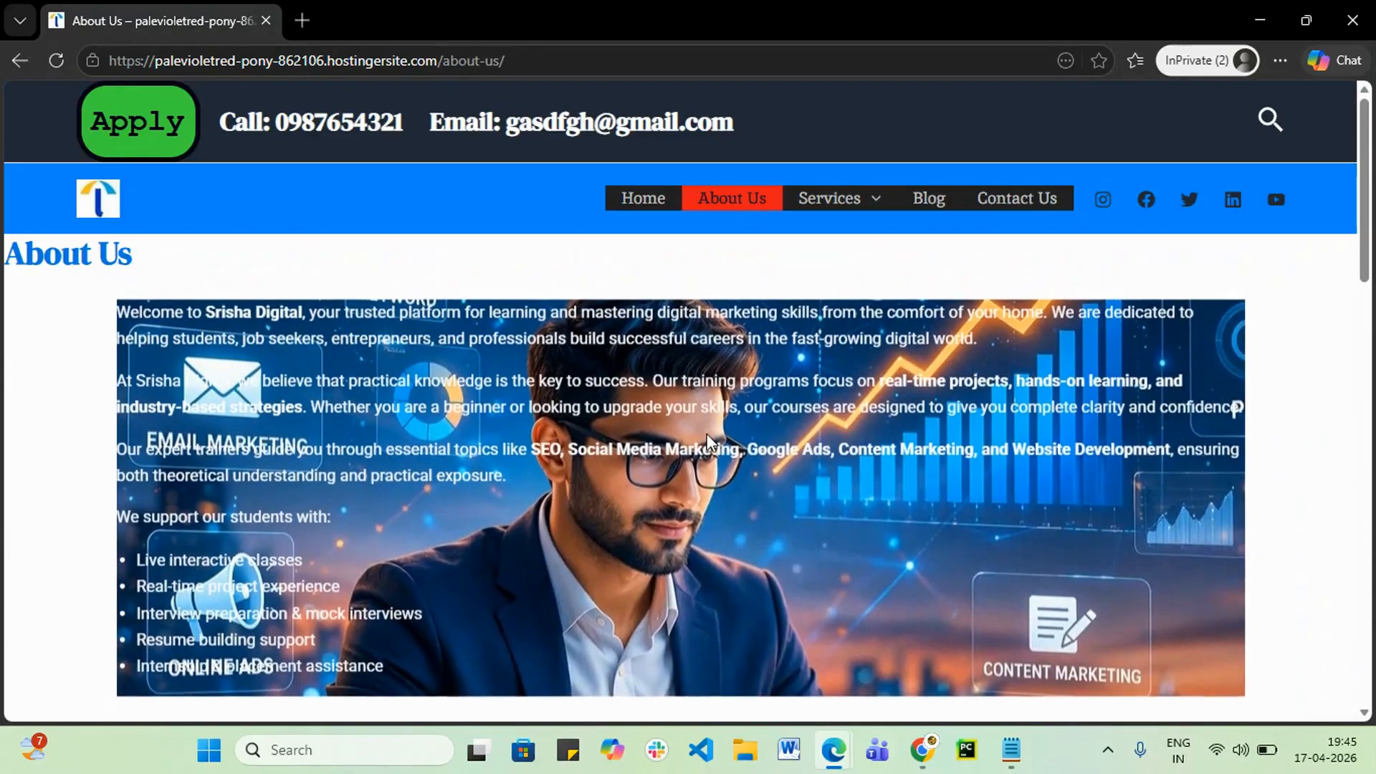
scroll(709, 441, "down", 15)
scroll(721, 430, "up", 12)
scroll(720, 425, "down", 6)
scroll(720, 425, "down", 8)
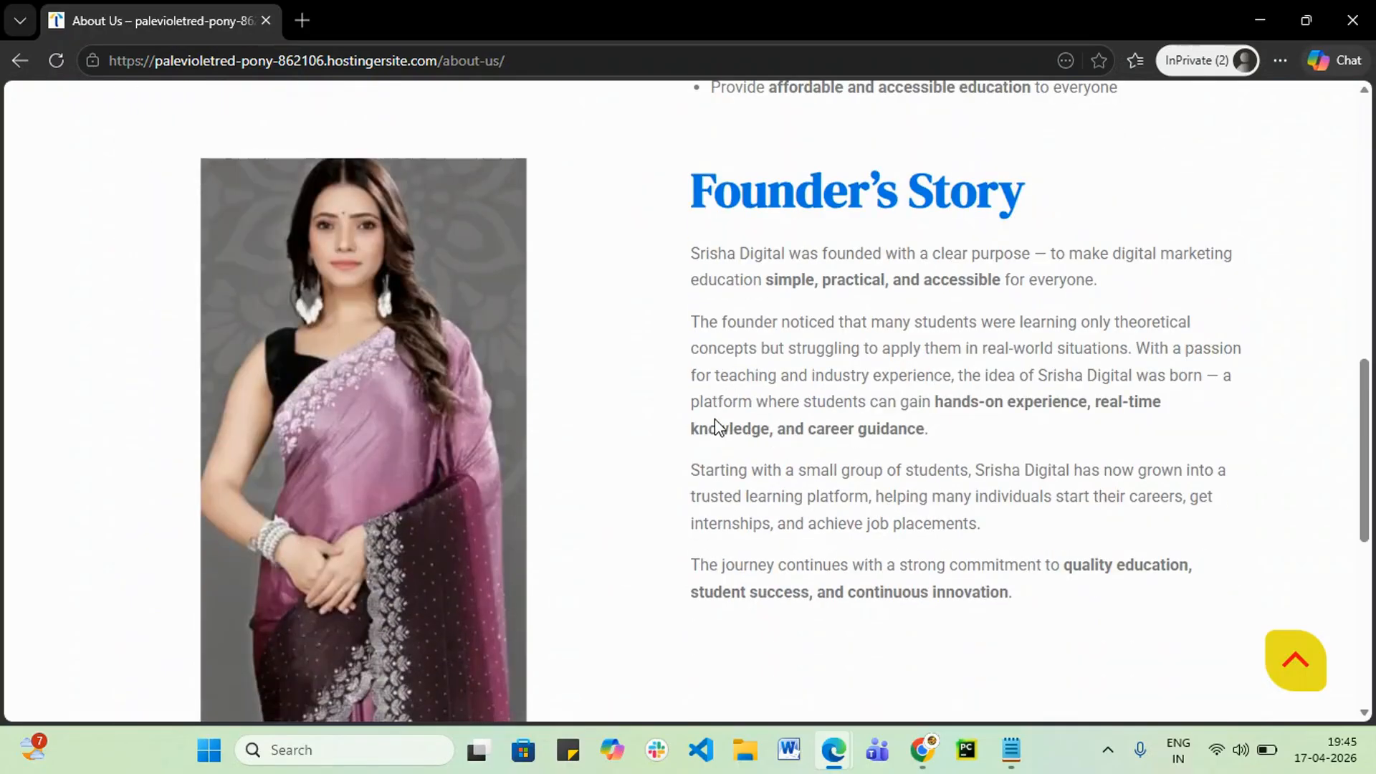
scroll(716, 419, "down", 6)
scroll(709, 423, "up", 6)
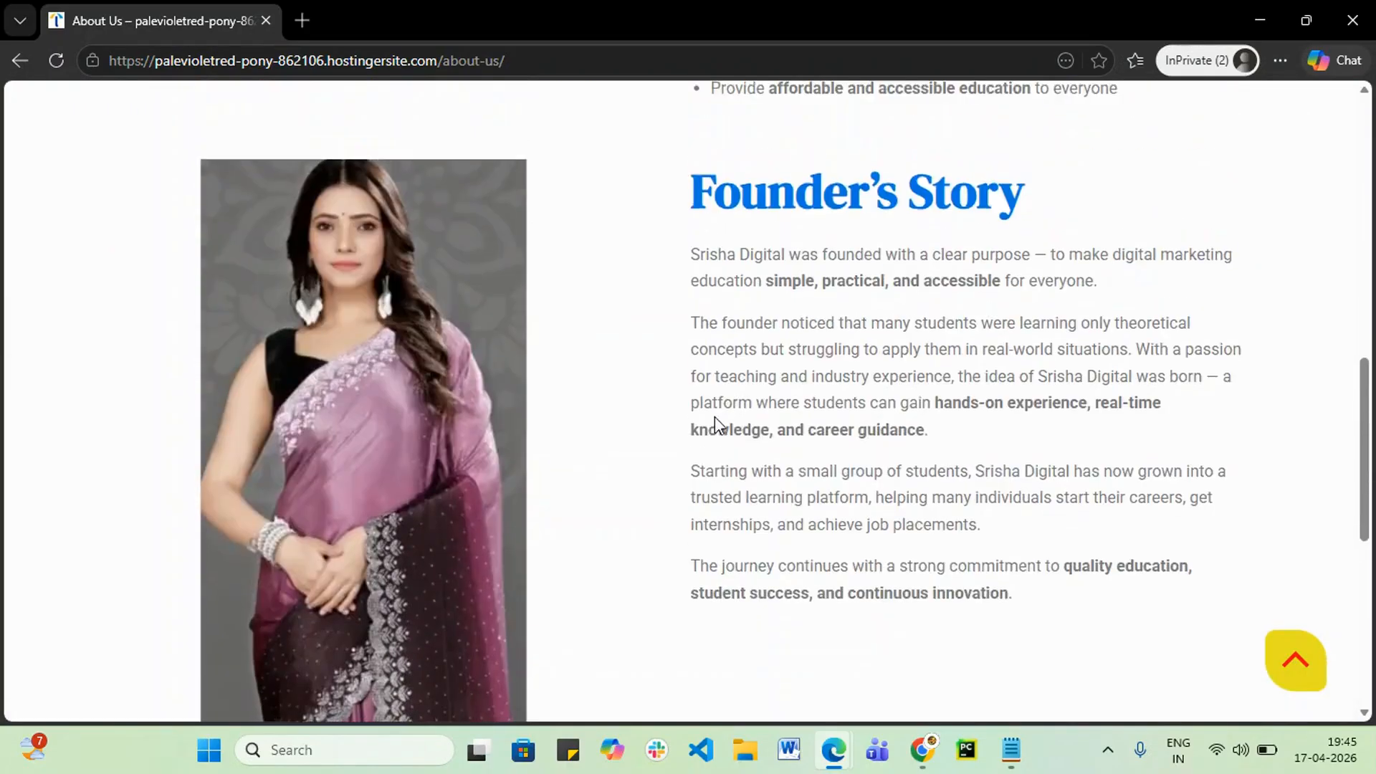
scroll(710, 419, "up", 7)
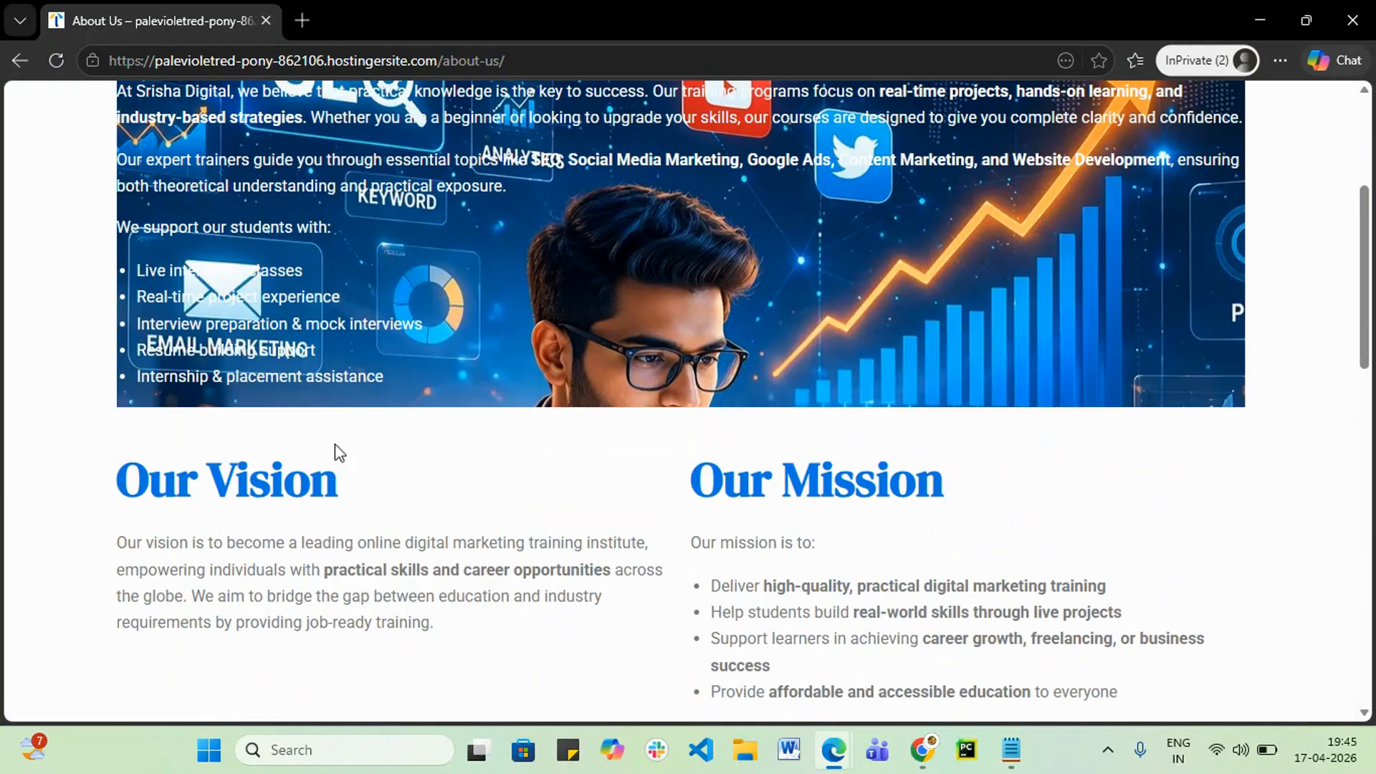
- Return to the About Us page editor and select the container holding the Our Vision text
left_click(1260, 22)
scroll(567, 344, "down", 4)
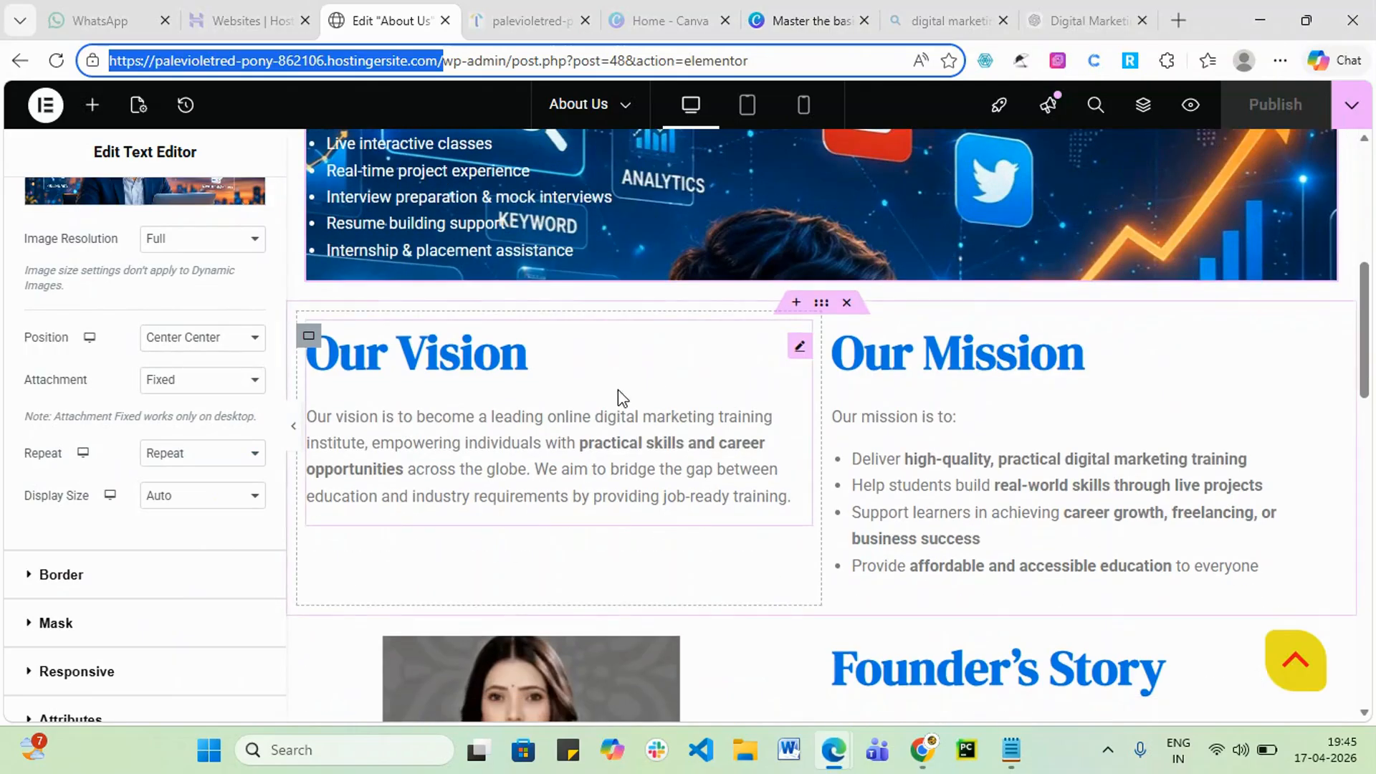
left_click(703, 353)
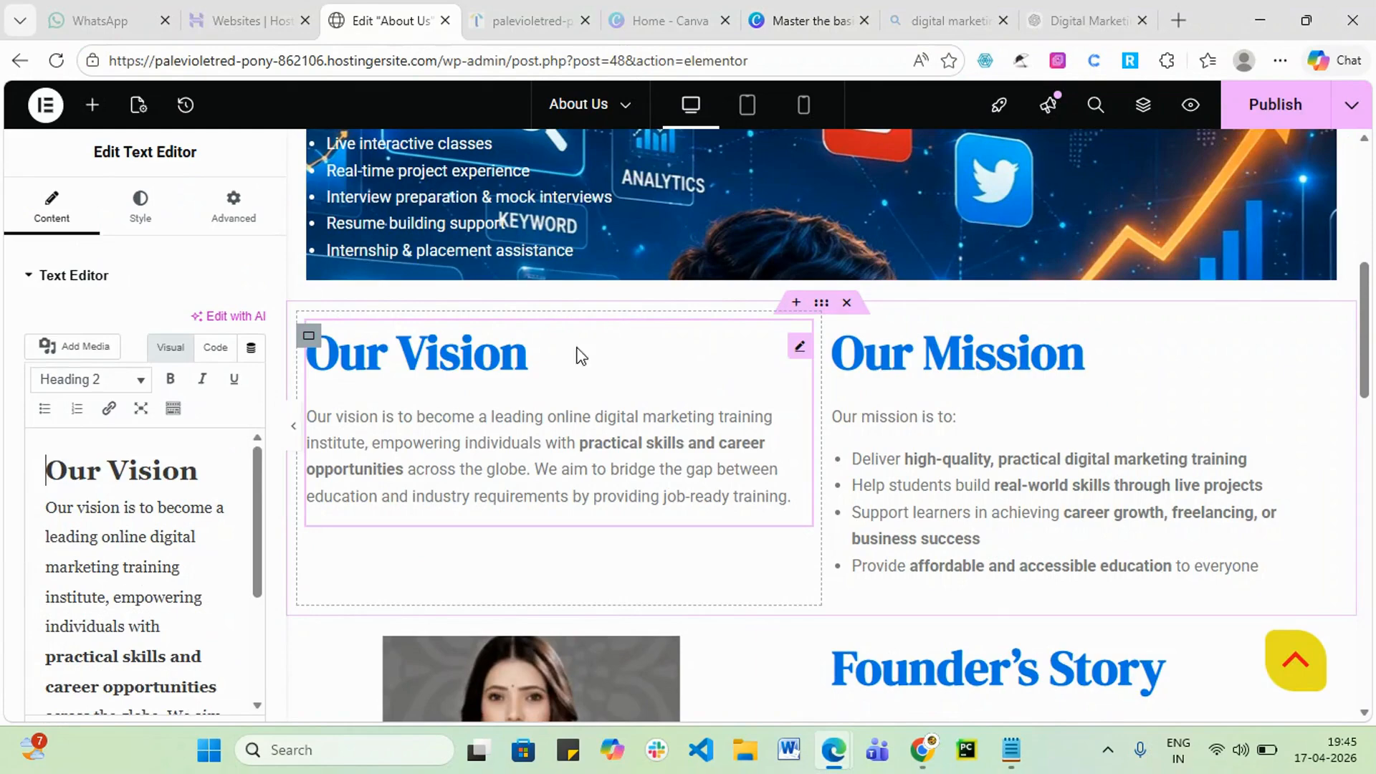
left_click(311, 342)
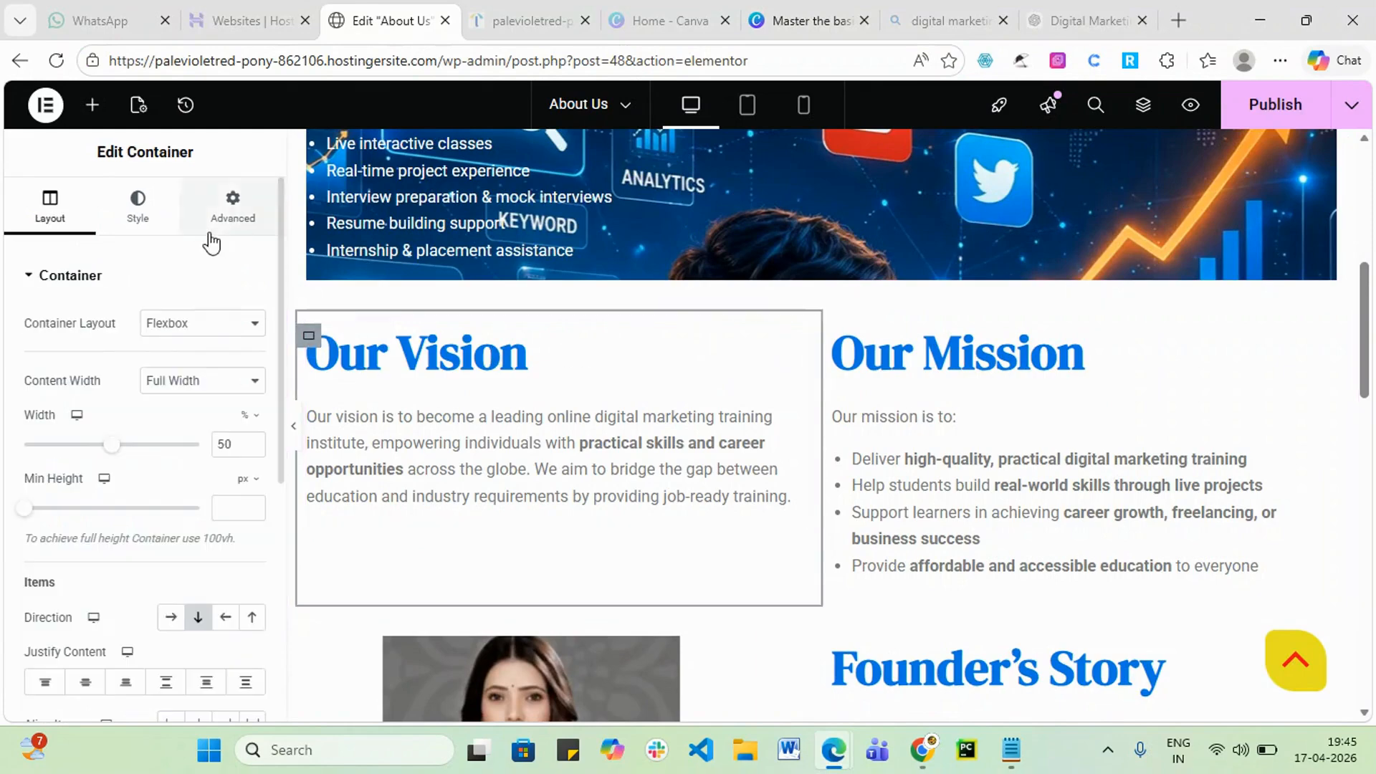
- Examine the Our Vision container's layout and advanced settings, including alignment, gaps, margin, padding, position and CSS options
scroll(142, 530, "down", 5)
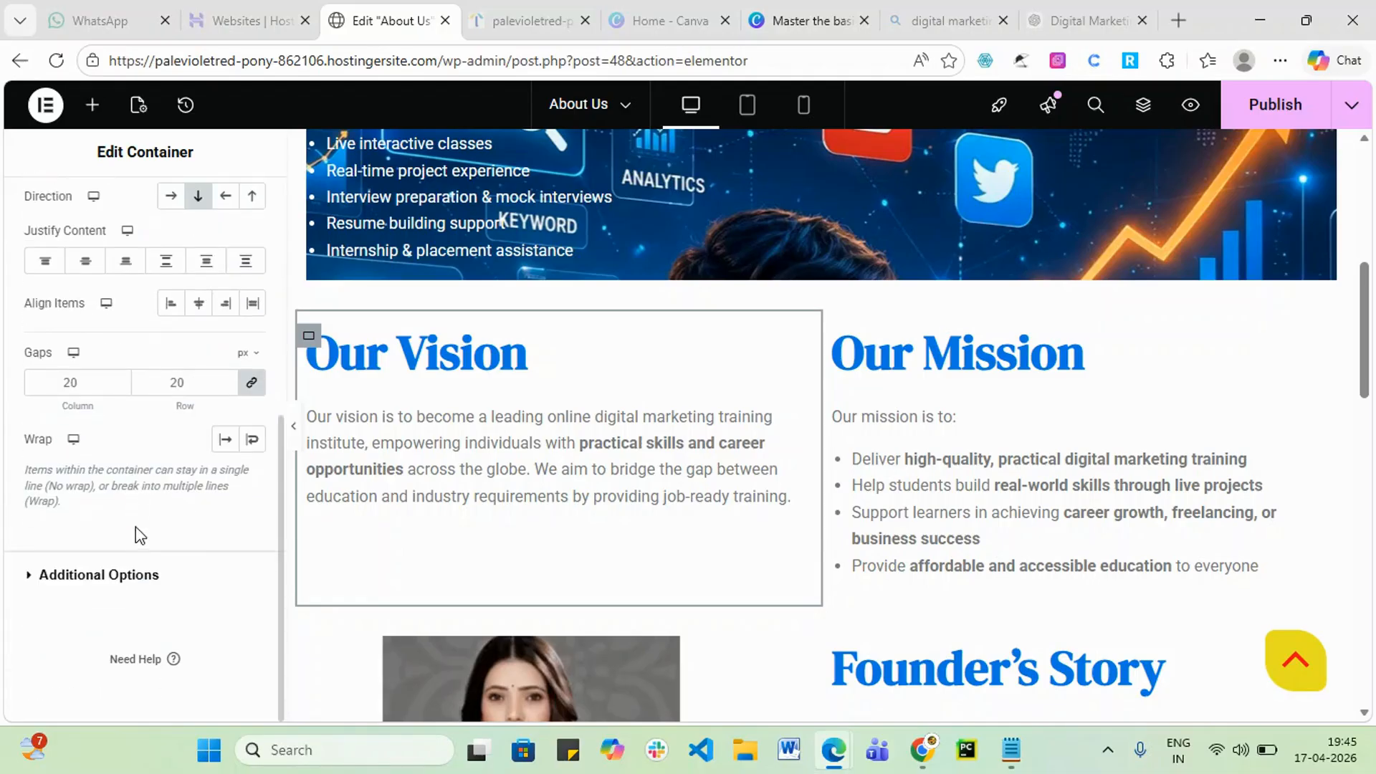
scroll(167, 351, "up", 5)
left_click(235, 212)
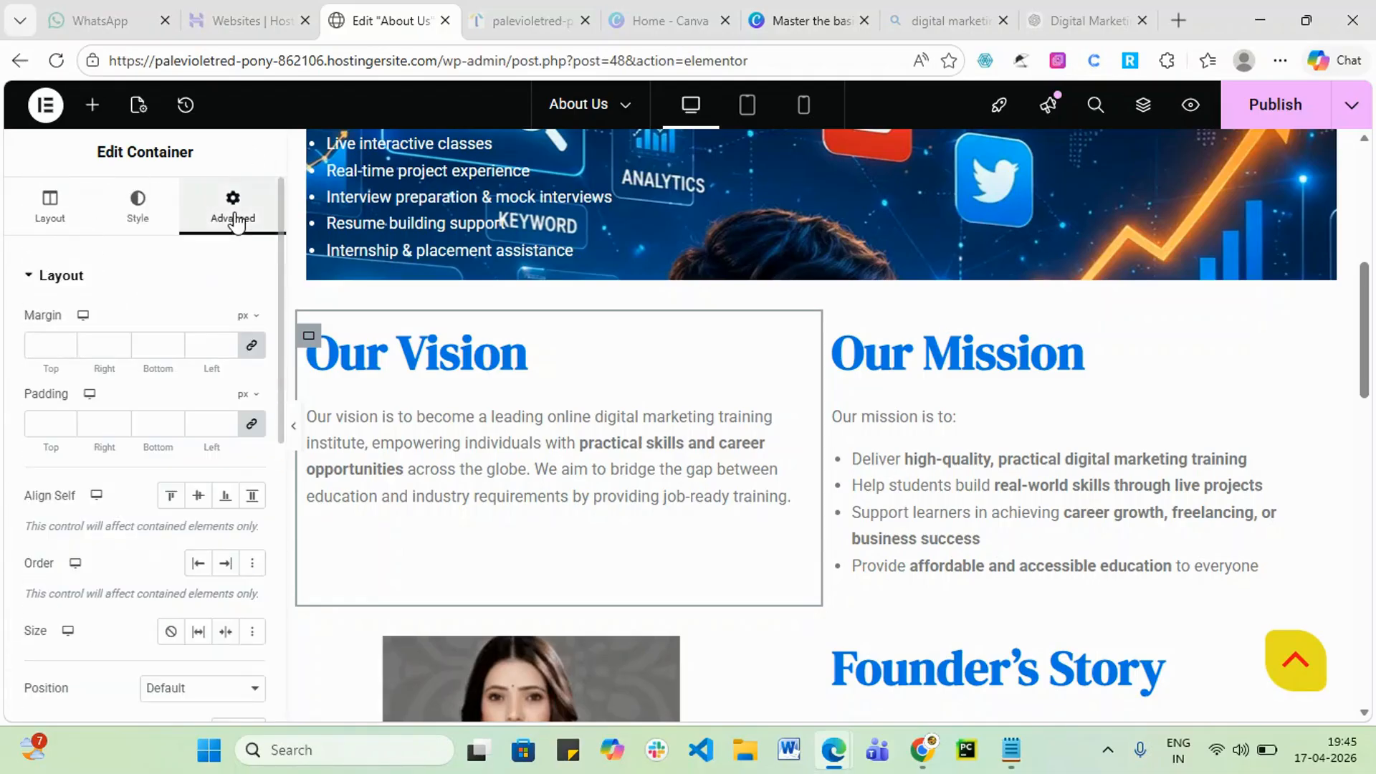
scroll(189, 372, "down", 5)
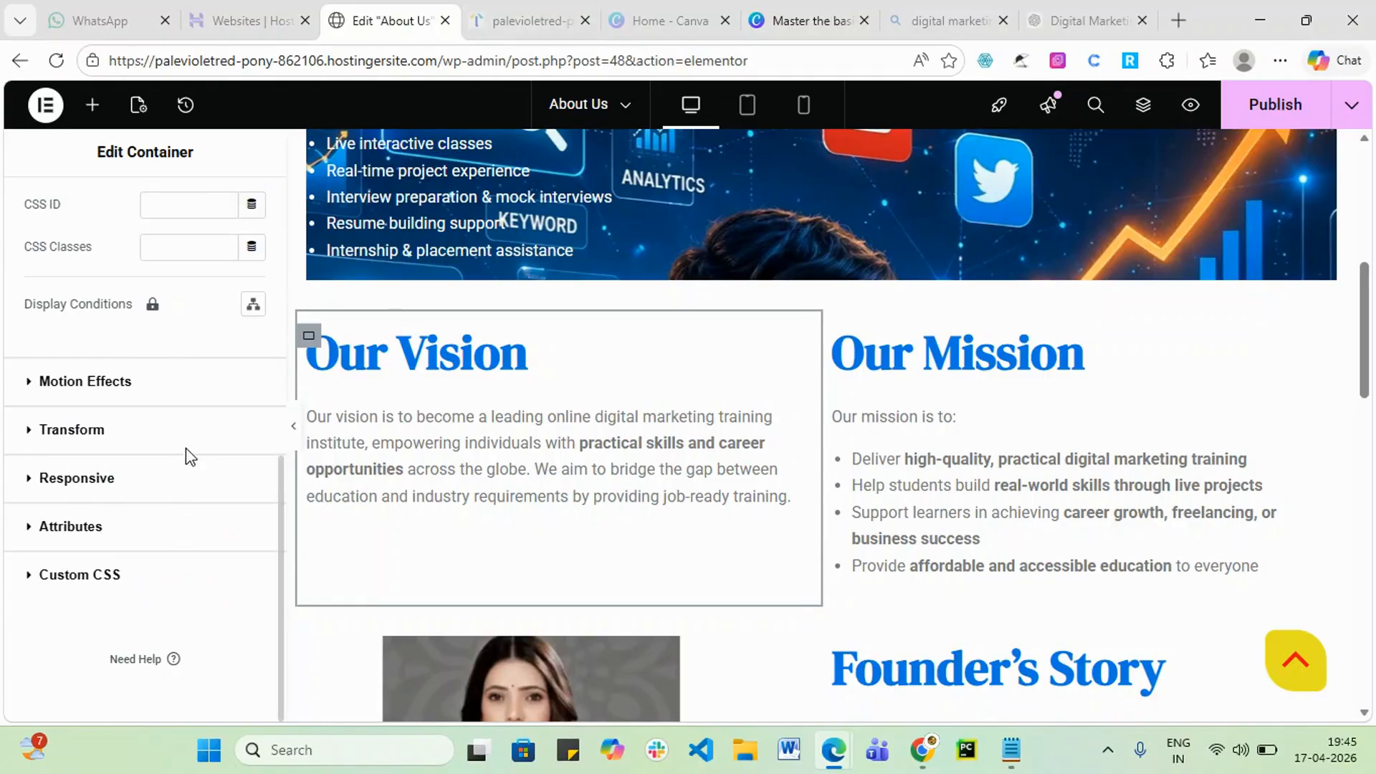
scroll(188, 459, "up", 5)
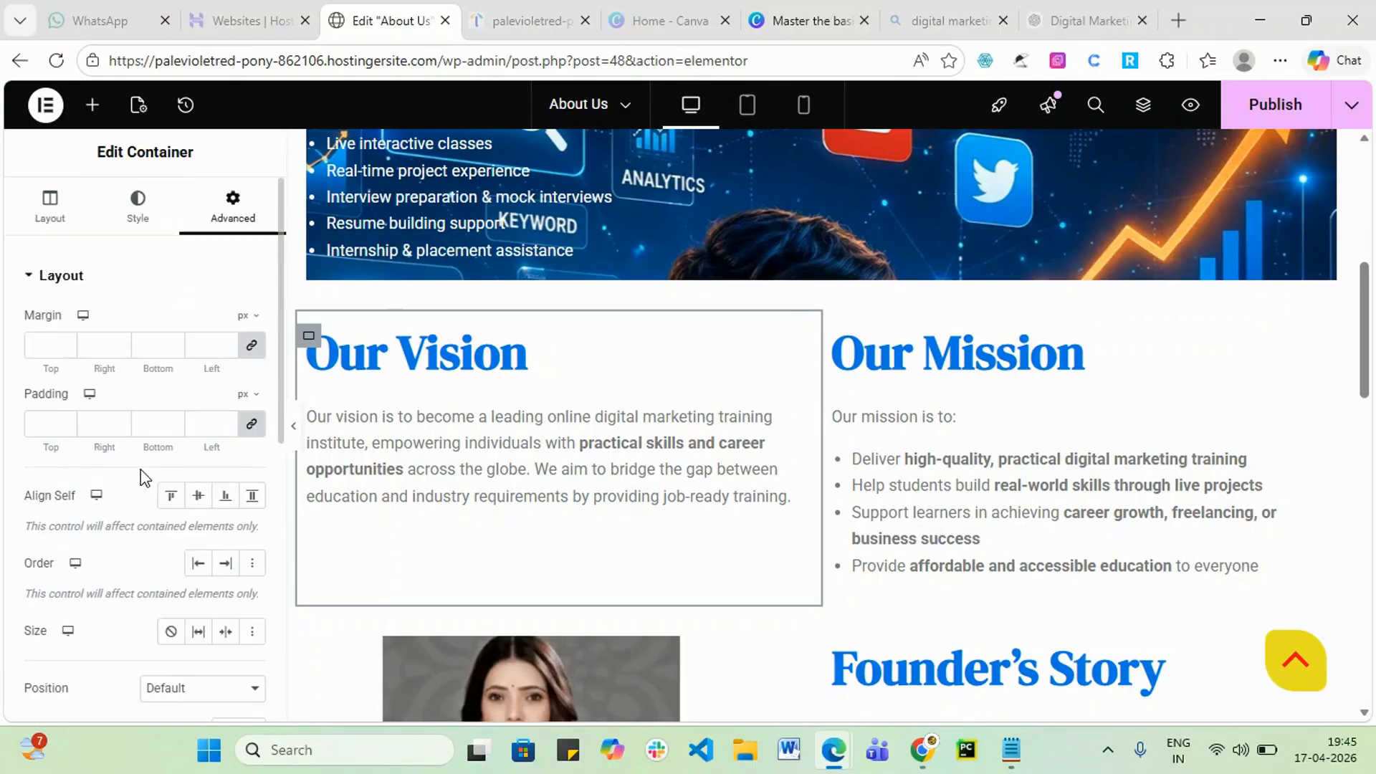
scroll(143, 477, "down", 10)
scroll(122, 566, "up", 4)
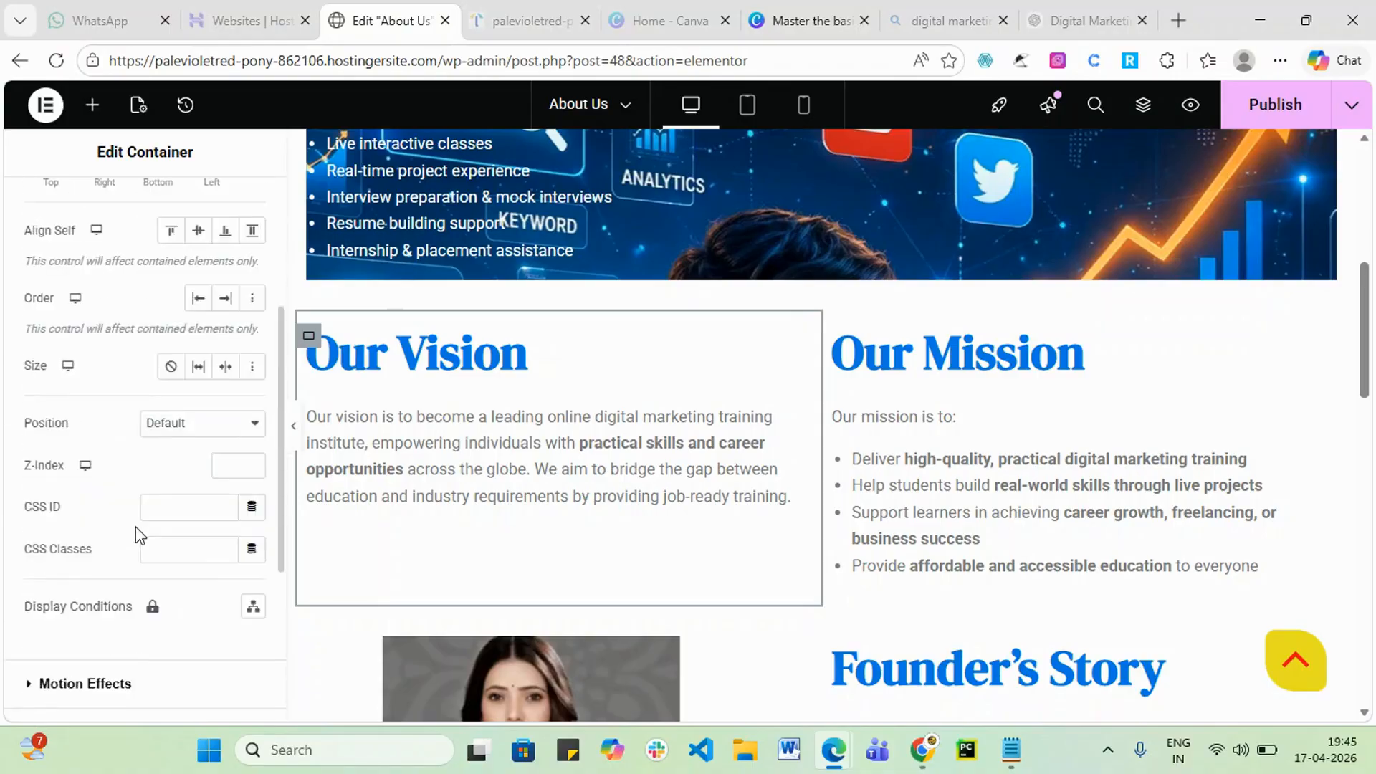
scroll(135, 527, "up", 2)
scroll(79, 631, "down", 6)
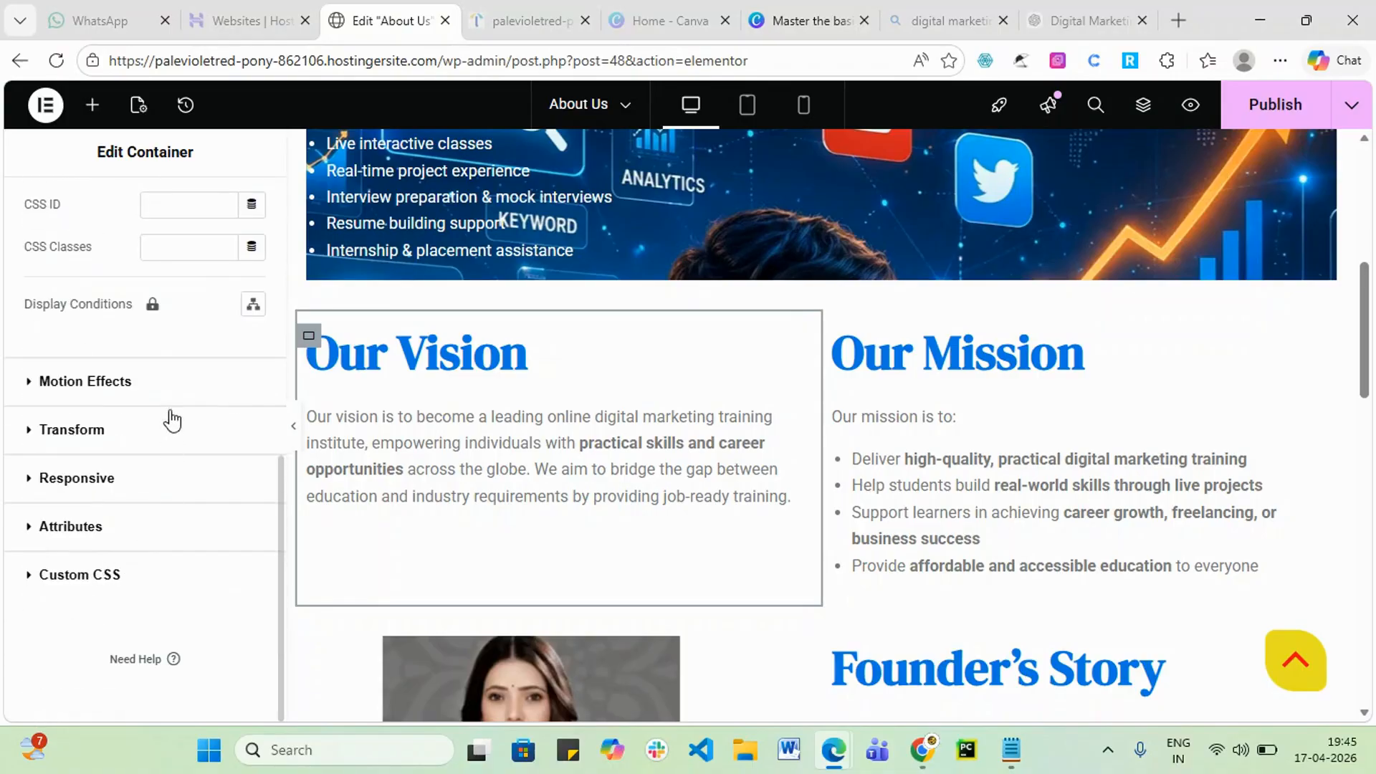
- Try the Fade In entrance animation on the Our Vision container and settle on Fade In Right
left_click(166, 389)
scroll(166, 474, "down", 1)
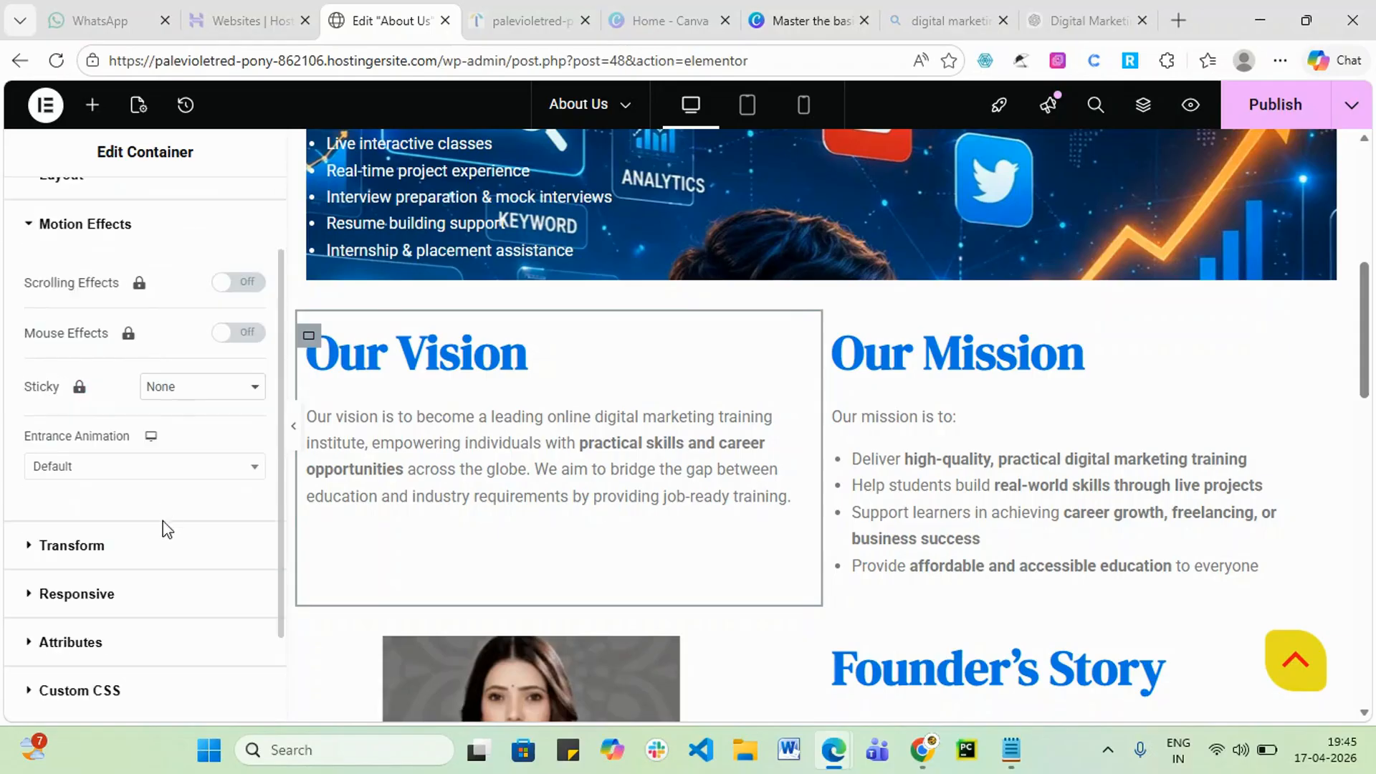
left_click(253, 468)
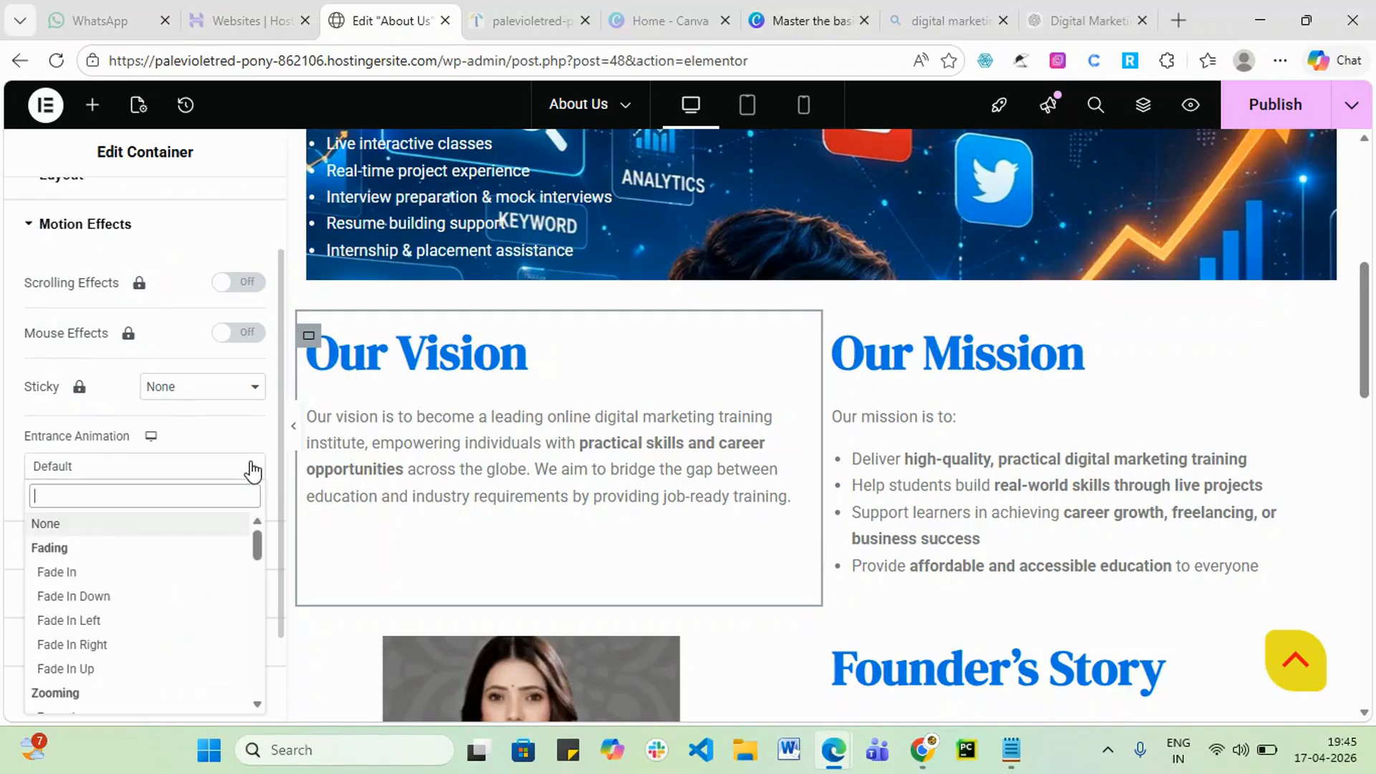
left_click(144, 578)
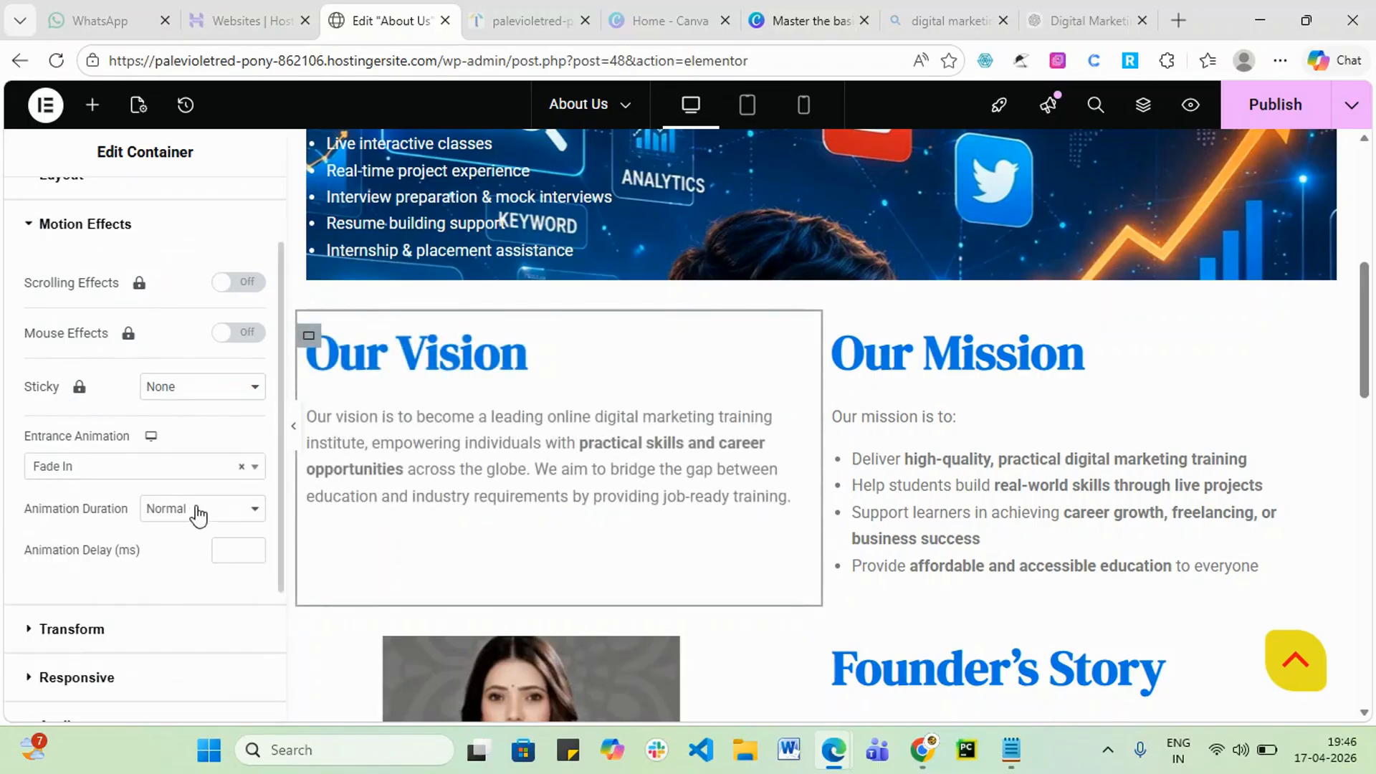
left_click(252, 467)
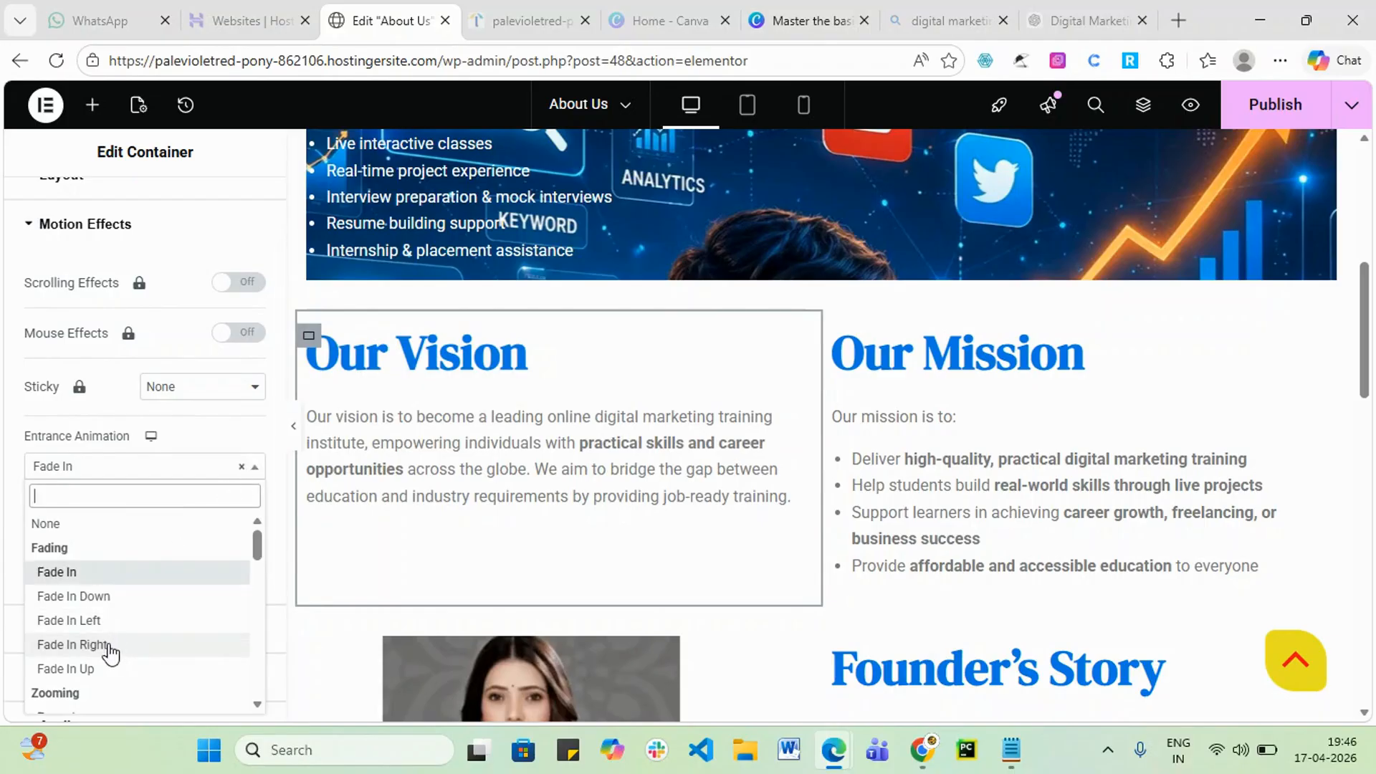
left_click(109, 645)
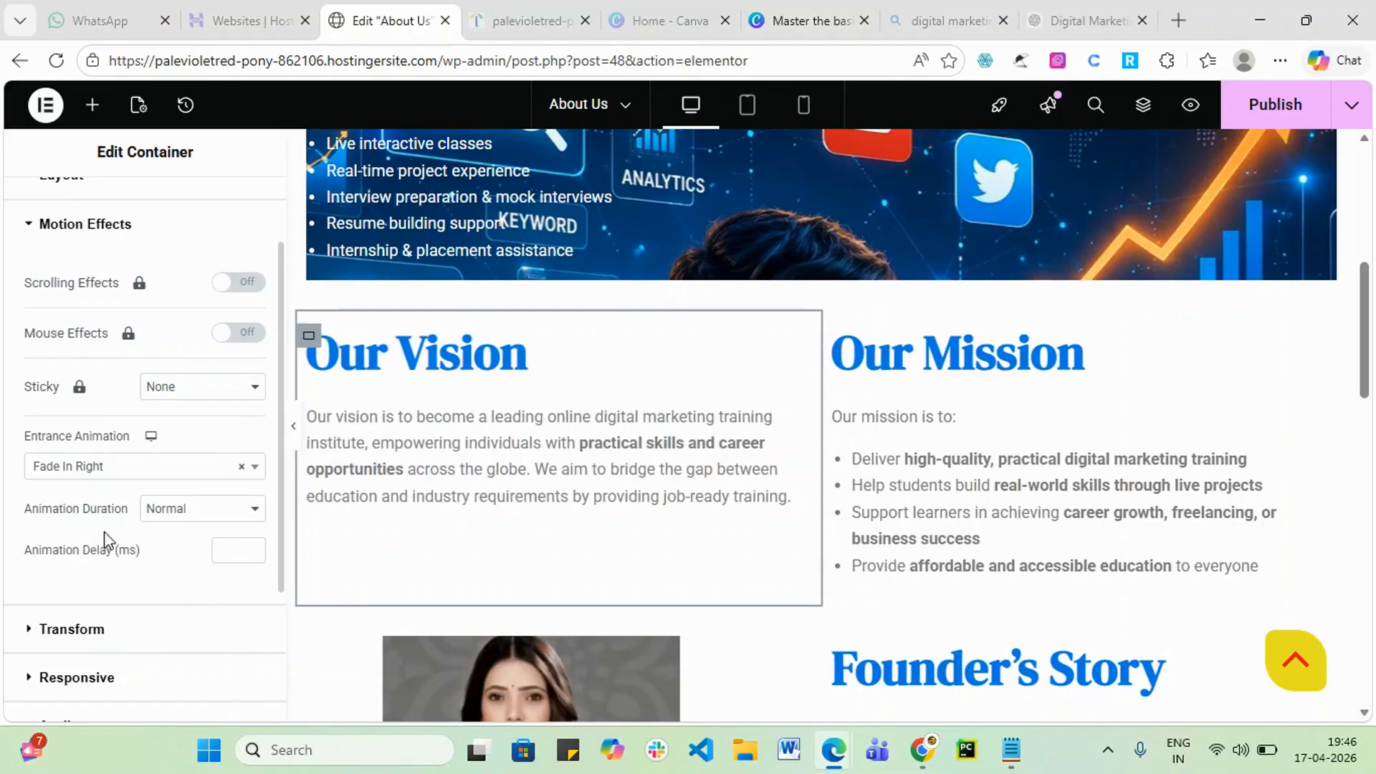
left_click(263, 513)
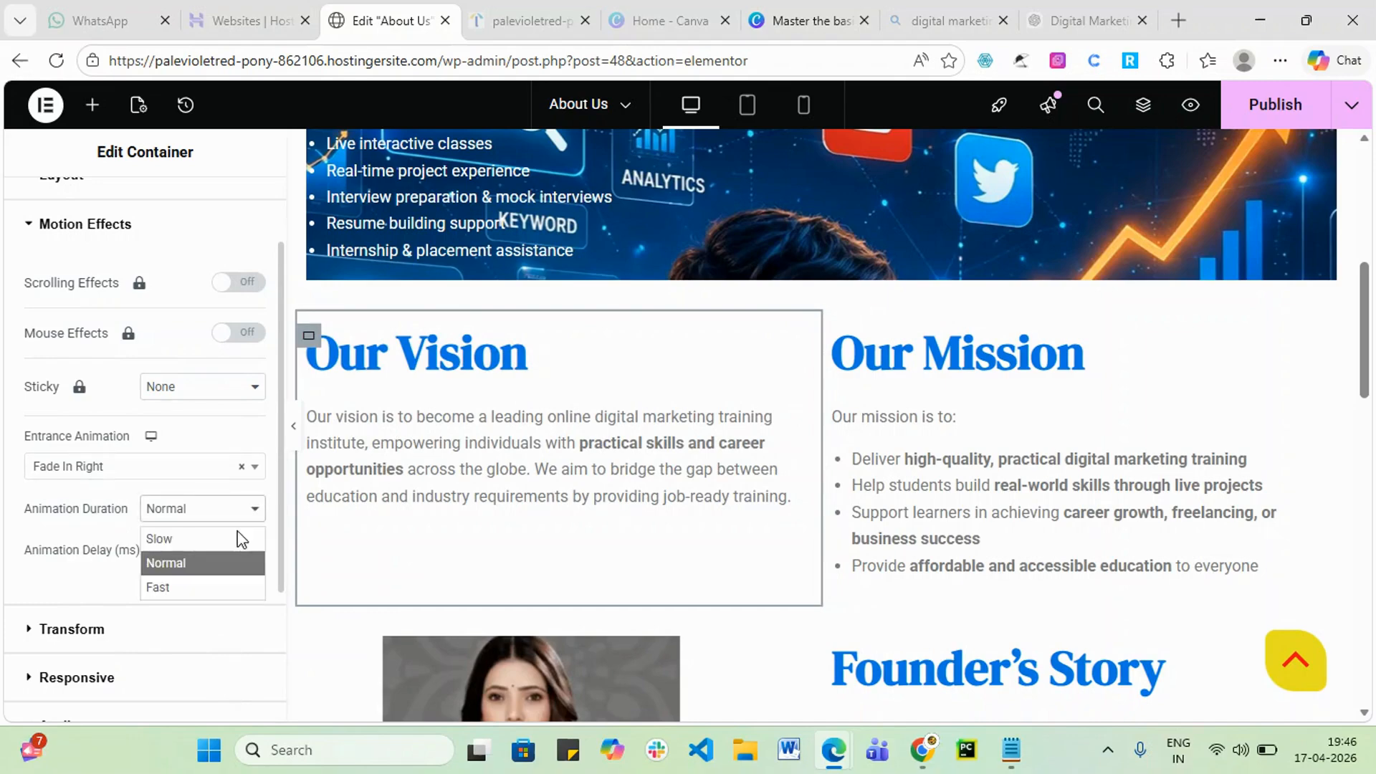
left_click(84, 581)
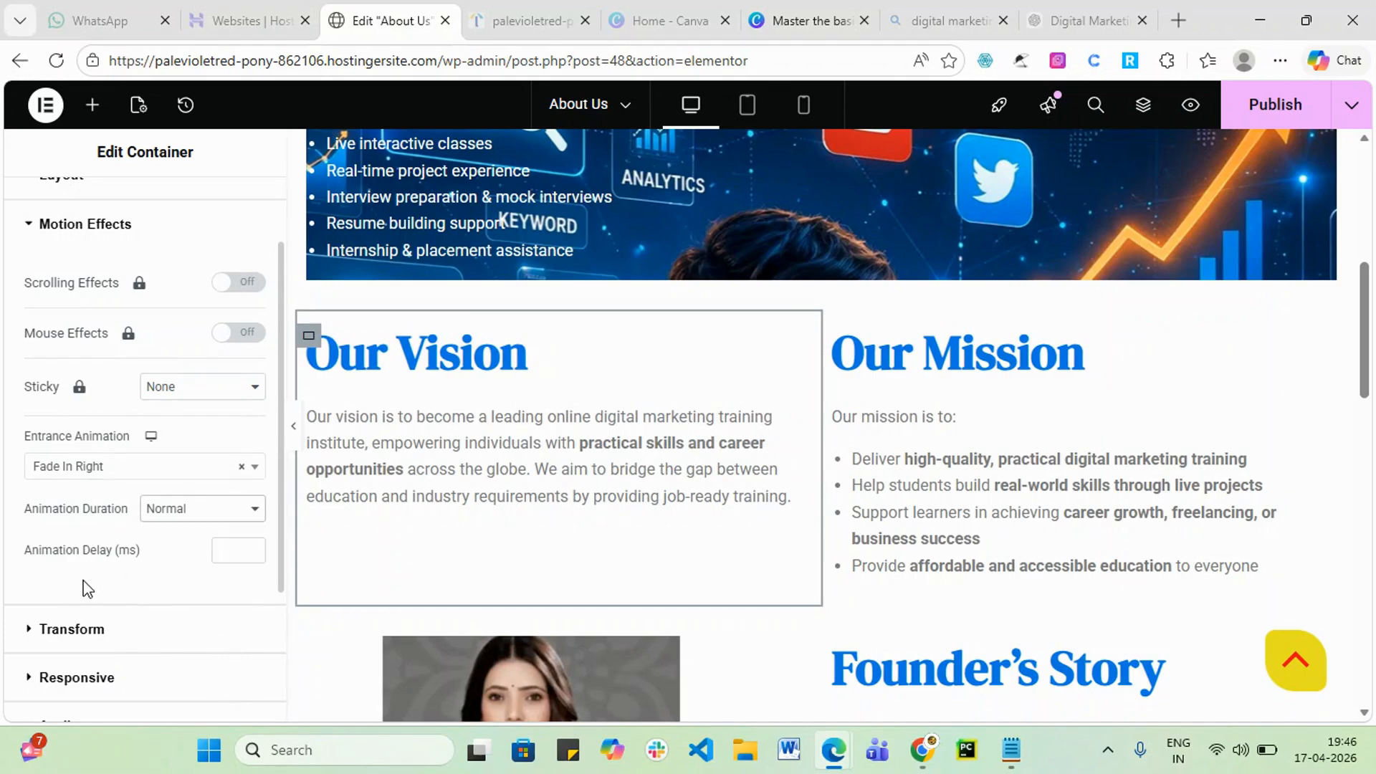
- Try rotating the Our Vision container with the Transform rotate setting, and clear the rotation angle
scroll(131, 581, "down", 1)
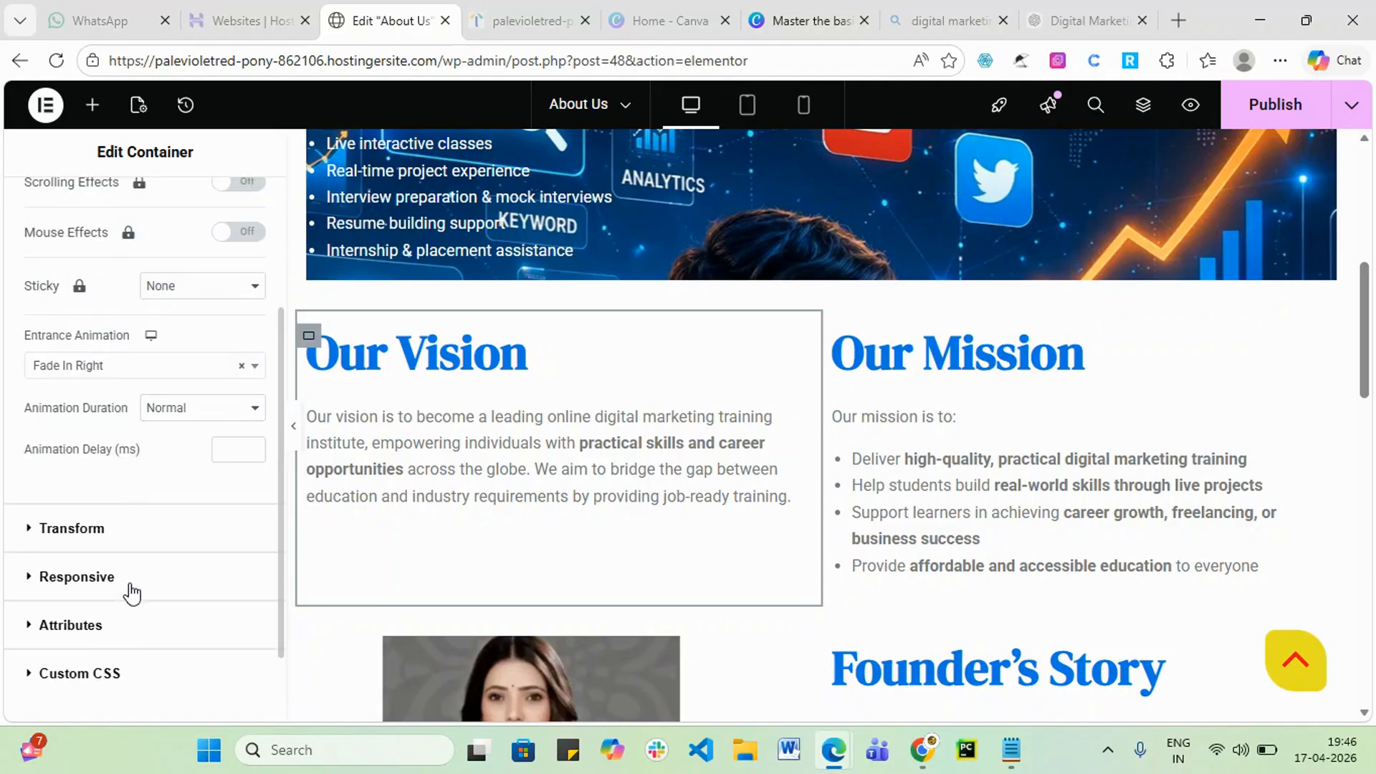
left_click(92, 534)
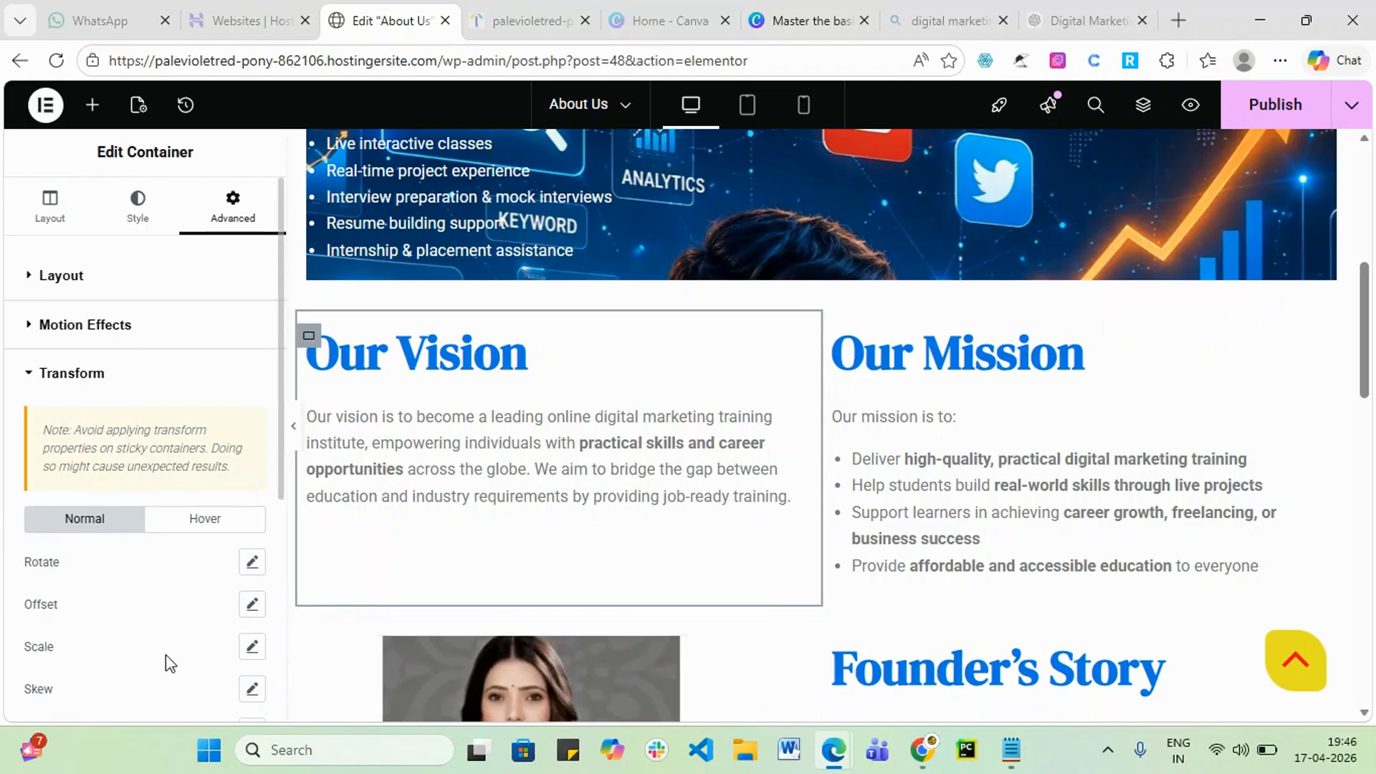
left_click(254, 564)
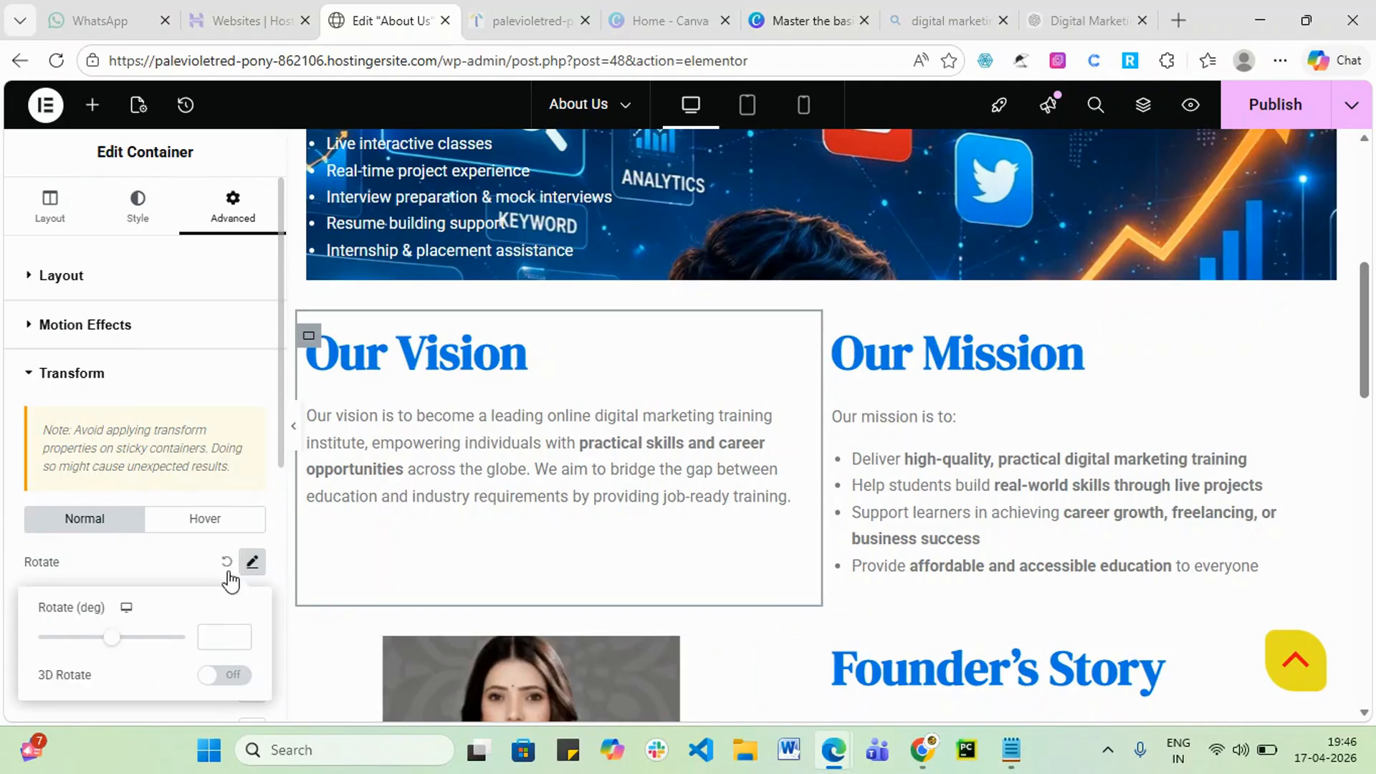
mouse_move(113, 643)
left_mouse_down()
mouse_move(96, 646)
mouse_move(130, 638)
left_mouse_up()
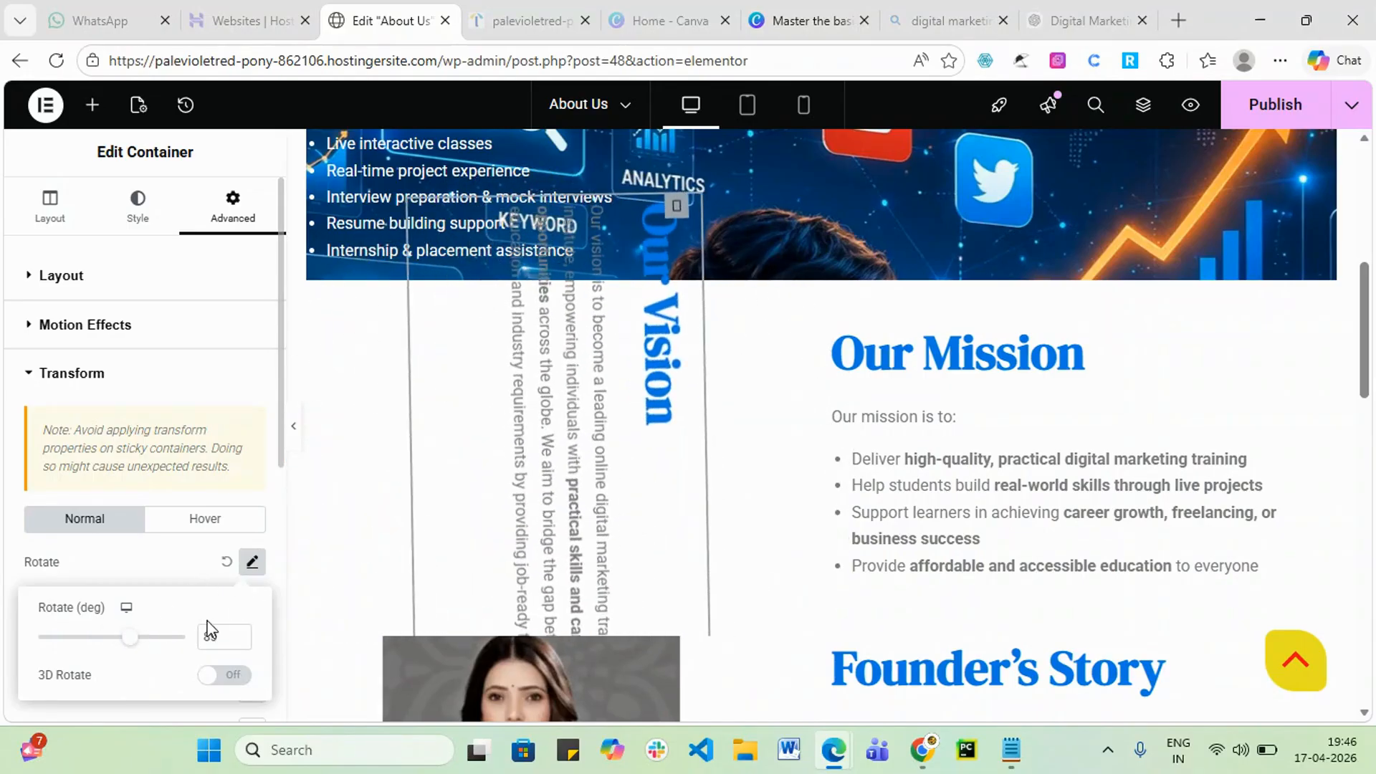
left_click_drag(221, 637, 202, 639)
type("1800")
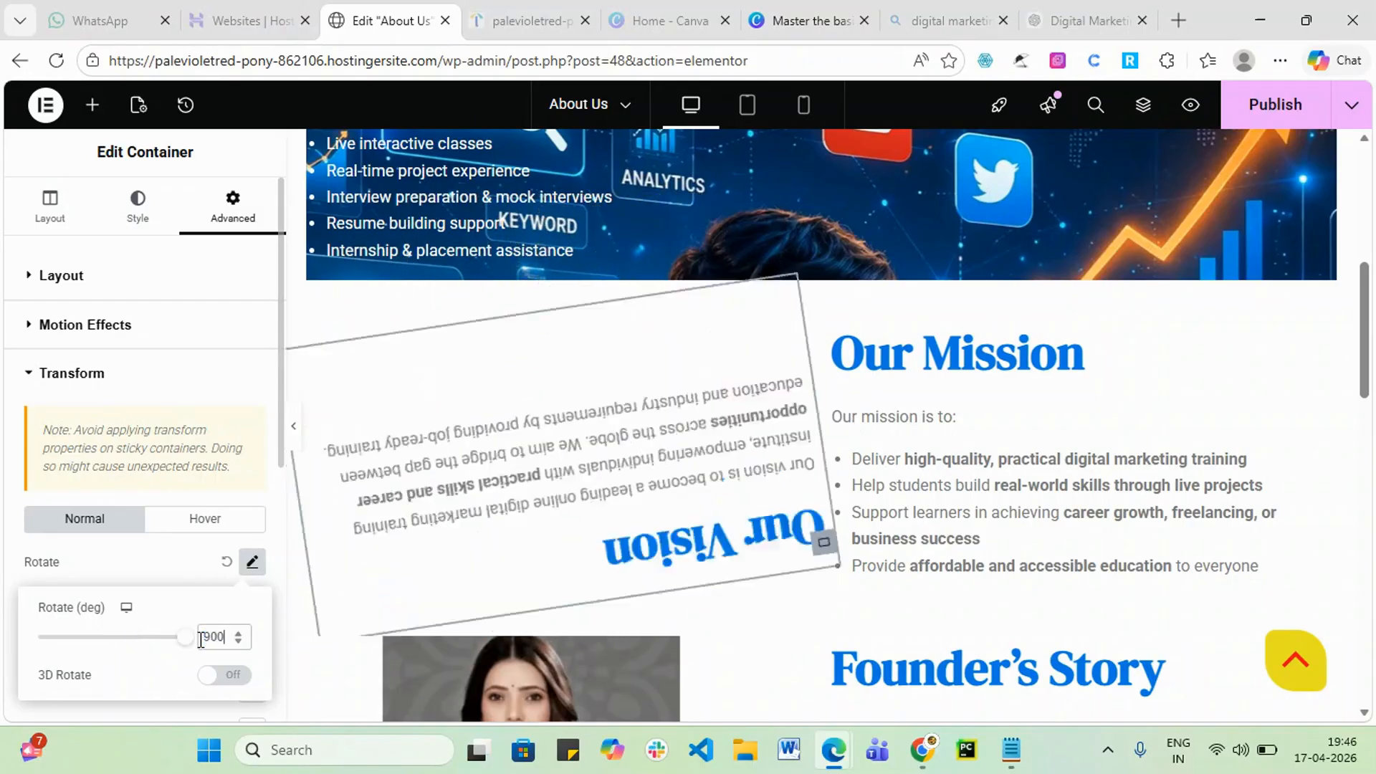
key("BackSpace")
key("BackSpace")
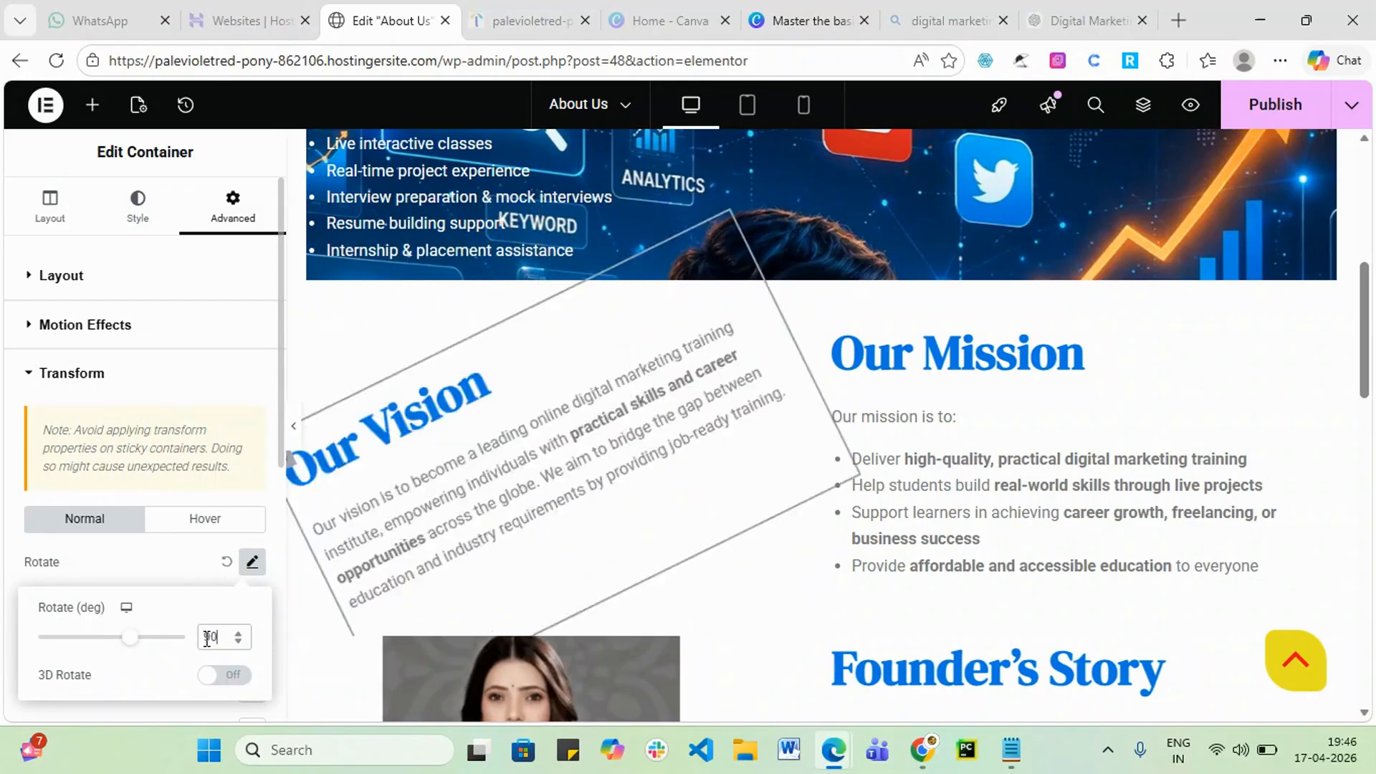
key("BackSpace")
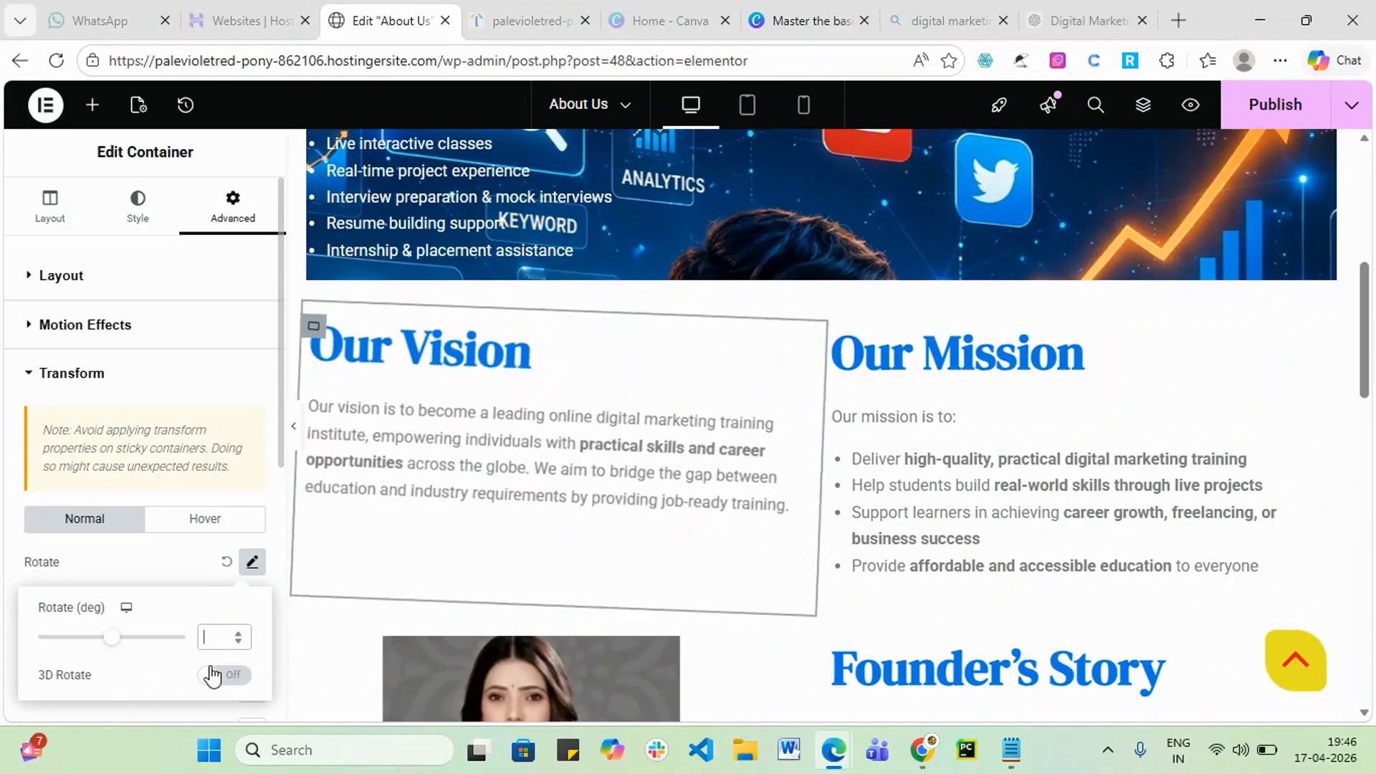
left_click(9, 649)
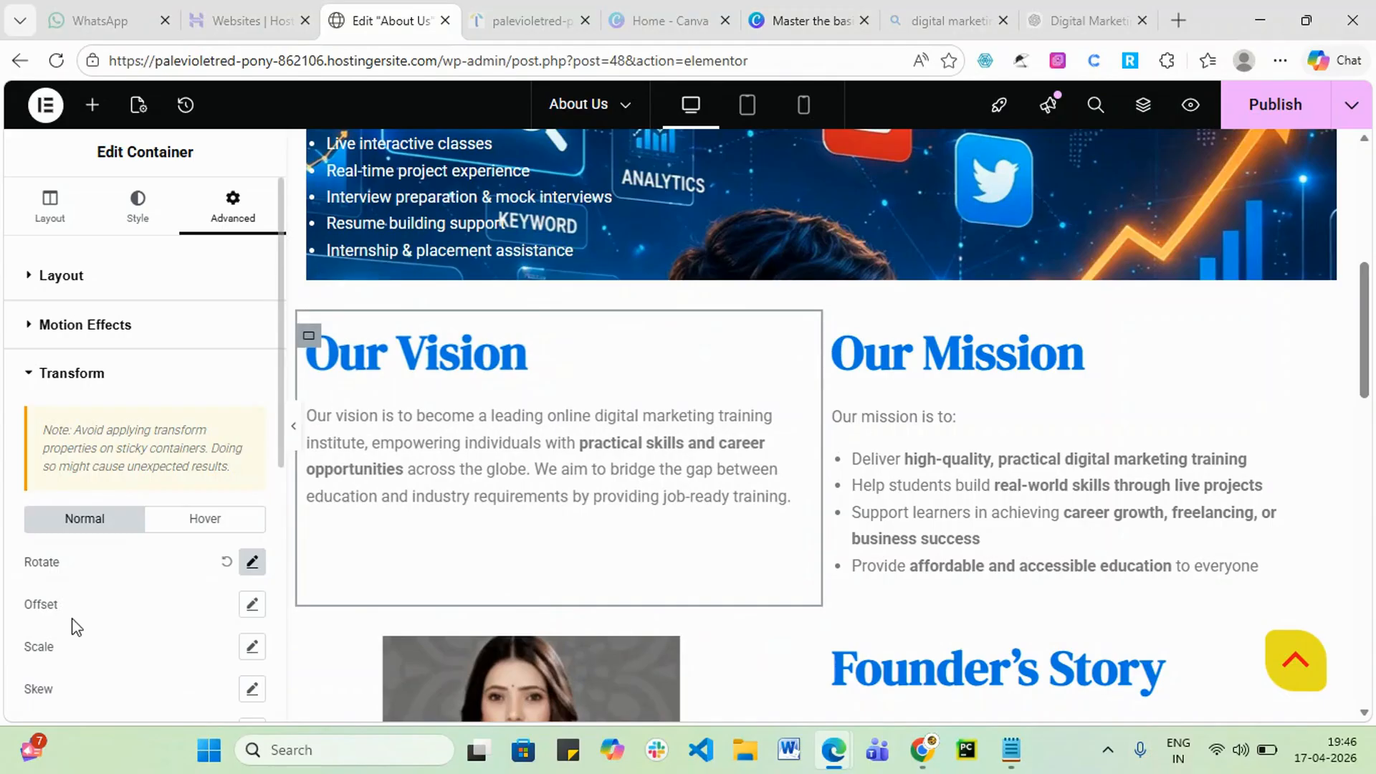
- Review the Our Vision container's remaining transform options, its responsive visibility settings and its custom attributes section
scroll(169, 657, "down", 2)
scroll(185, 645, "up", 1)
scroll(187, 643, "down", 1)
scroll(184, 644, "down", 1)
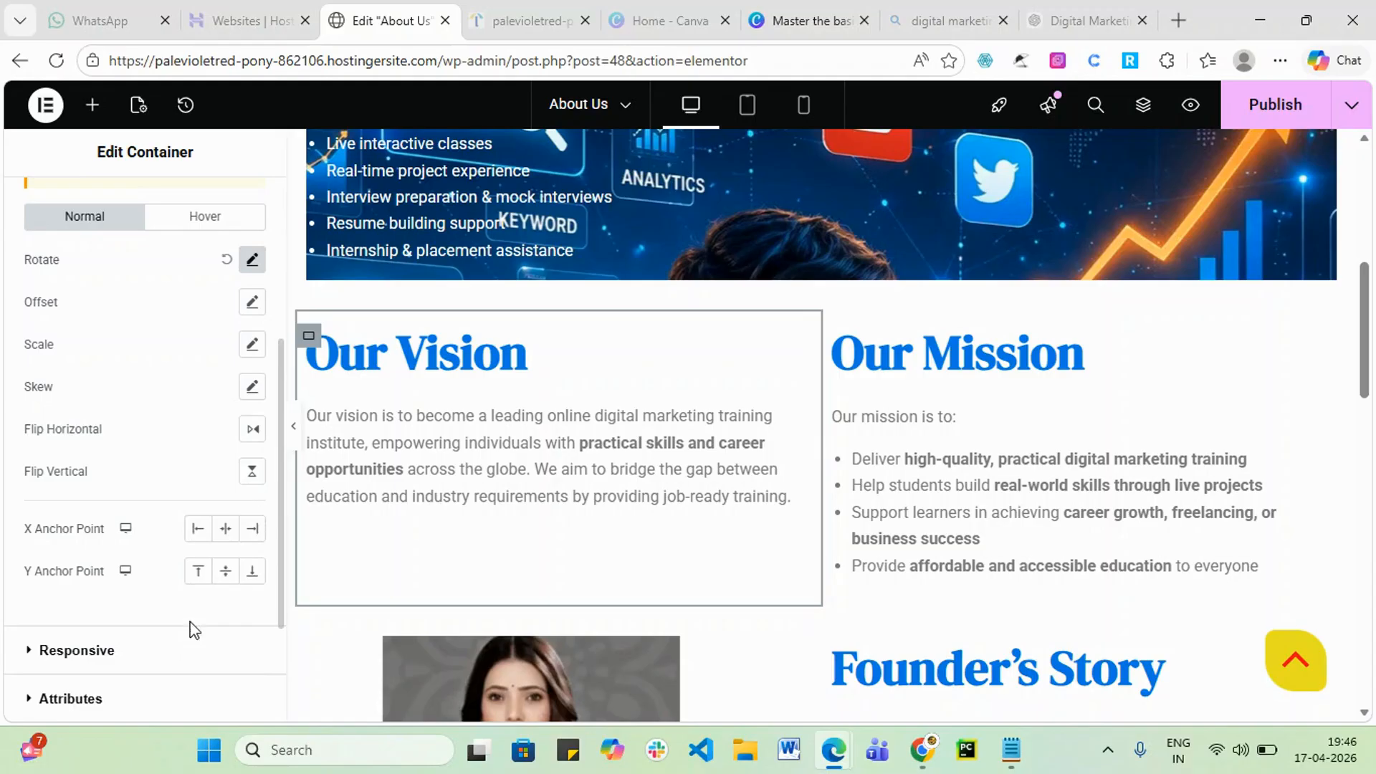
scroll(100, 631, "up", 3)
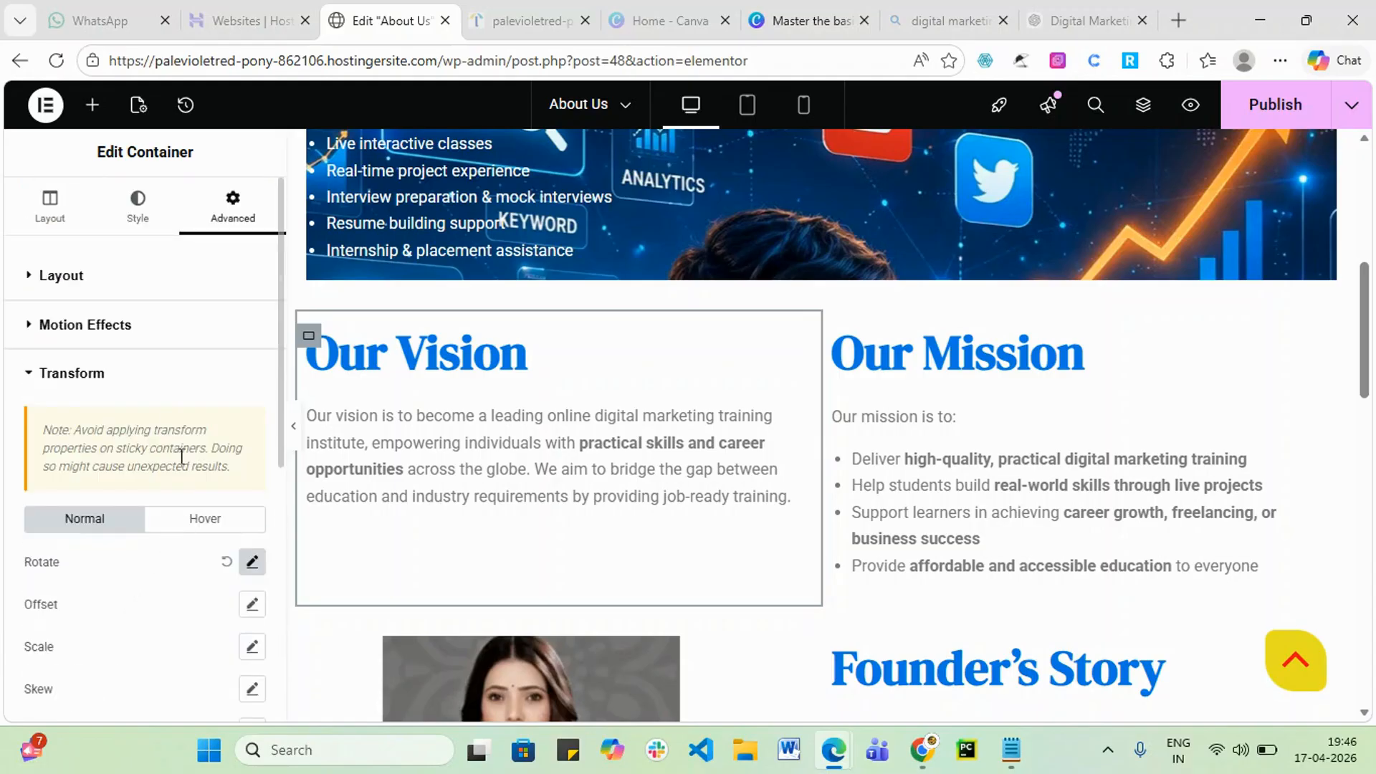
left_click(18, 379)
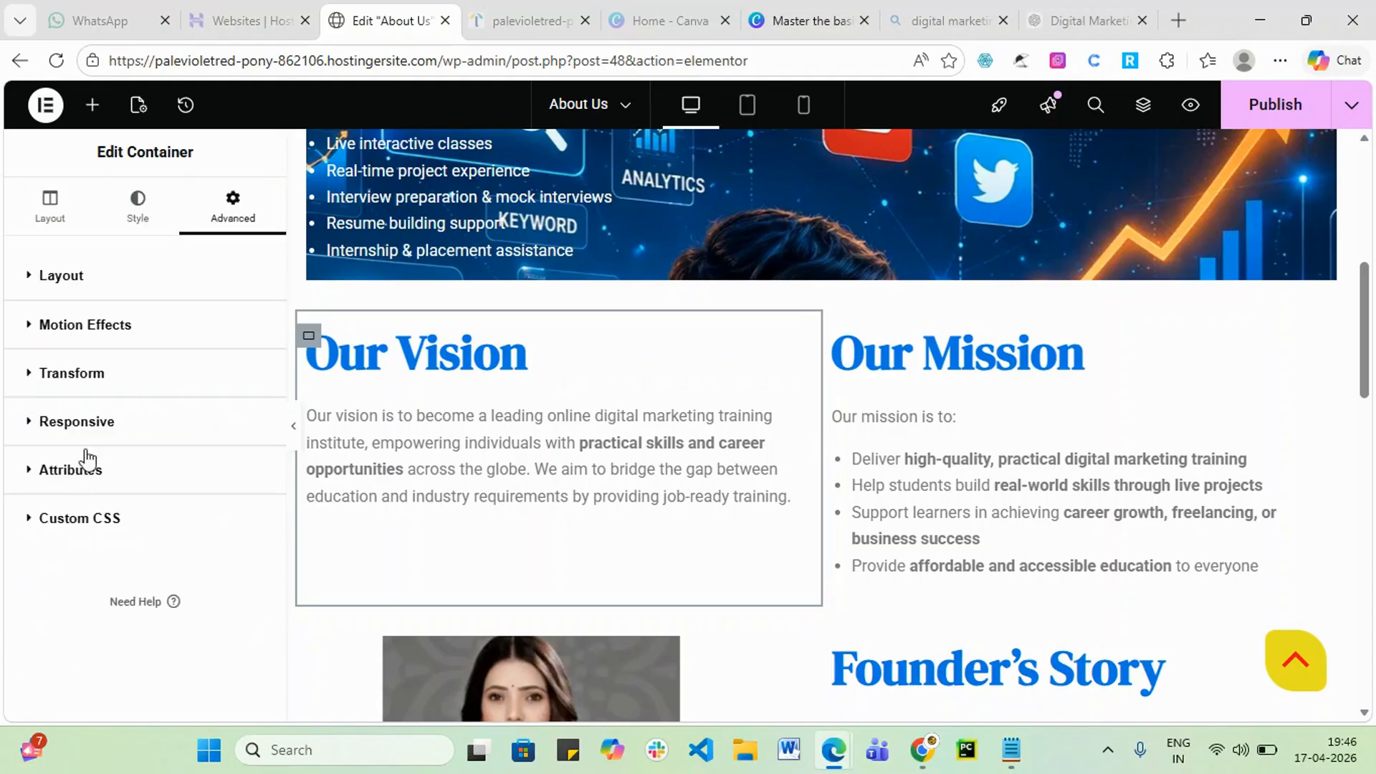
left_click(94, 432)
scroll(121, 501, "down", 1)
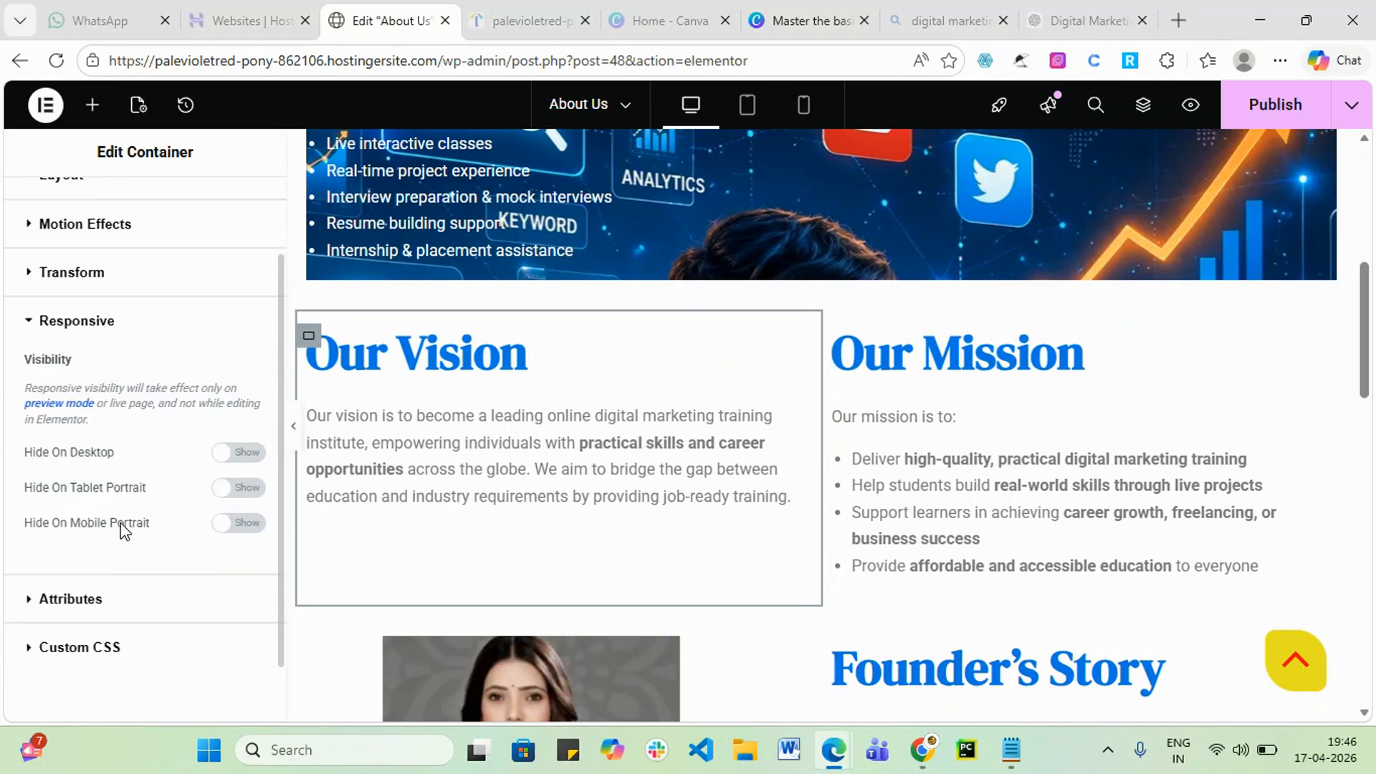
left_click(94, 599)
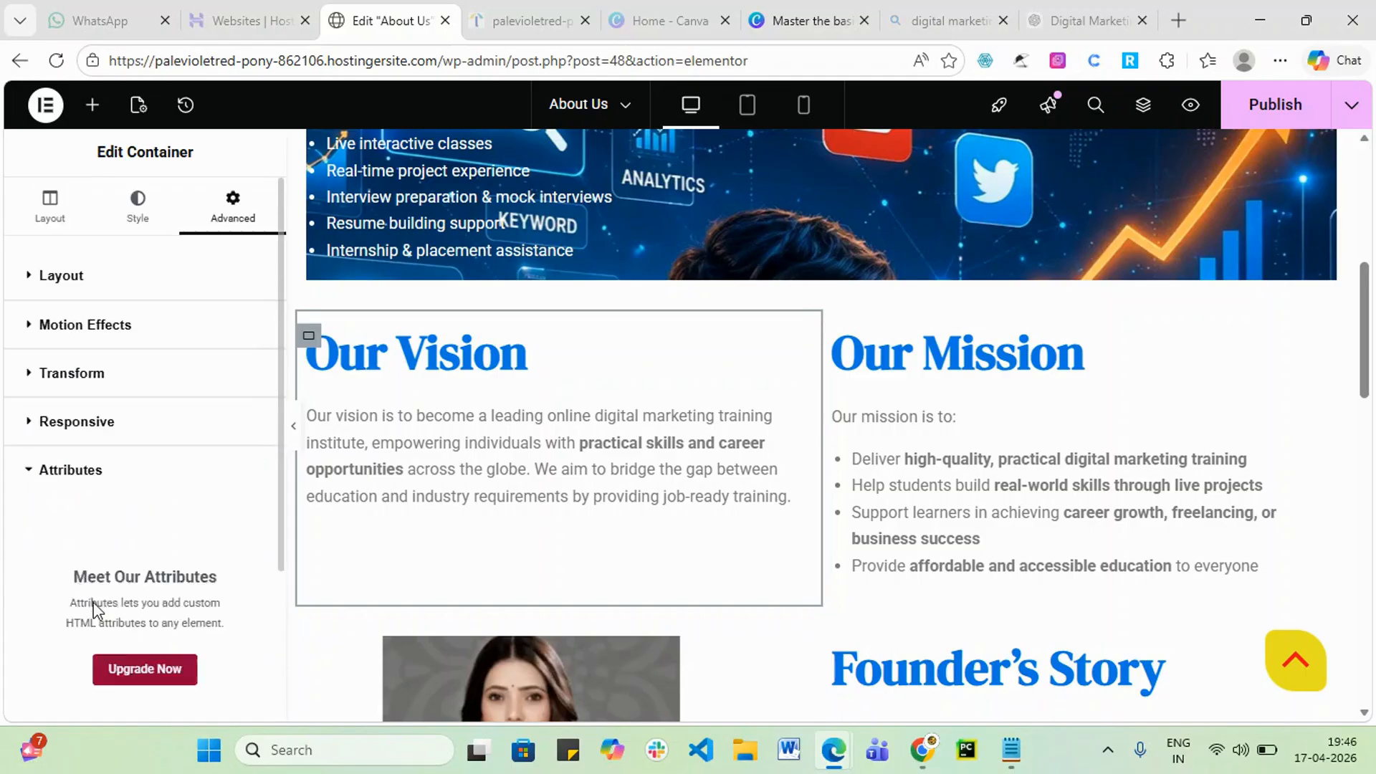
scroll(184, 494, "down", 2)
scroll(172, 516, "up", 2)
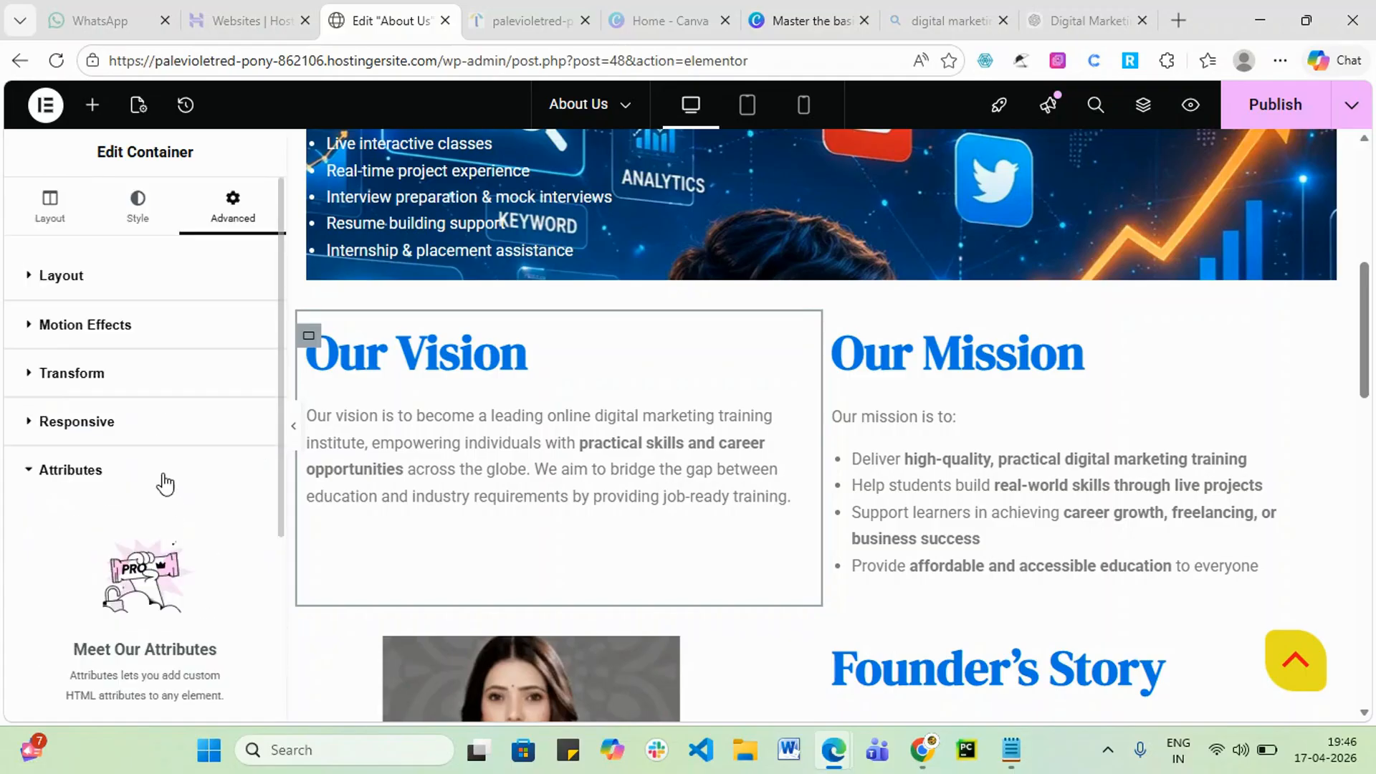
- Give the Our Vision container a classic background overlay in yellow, #DFCF0D
left_click(140, 226)
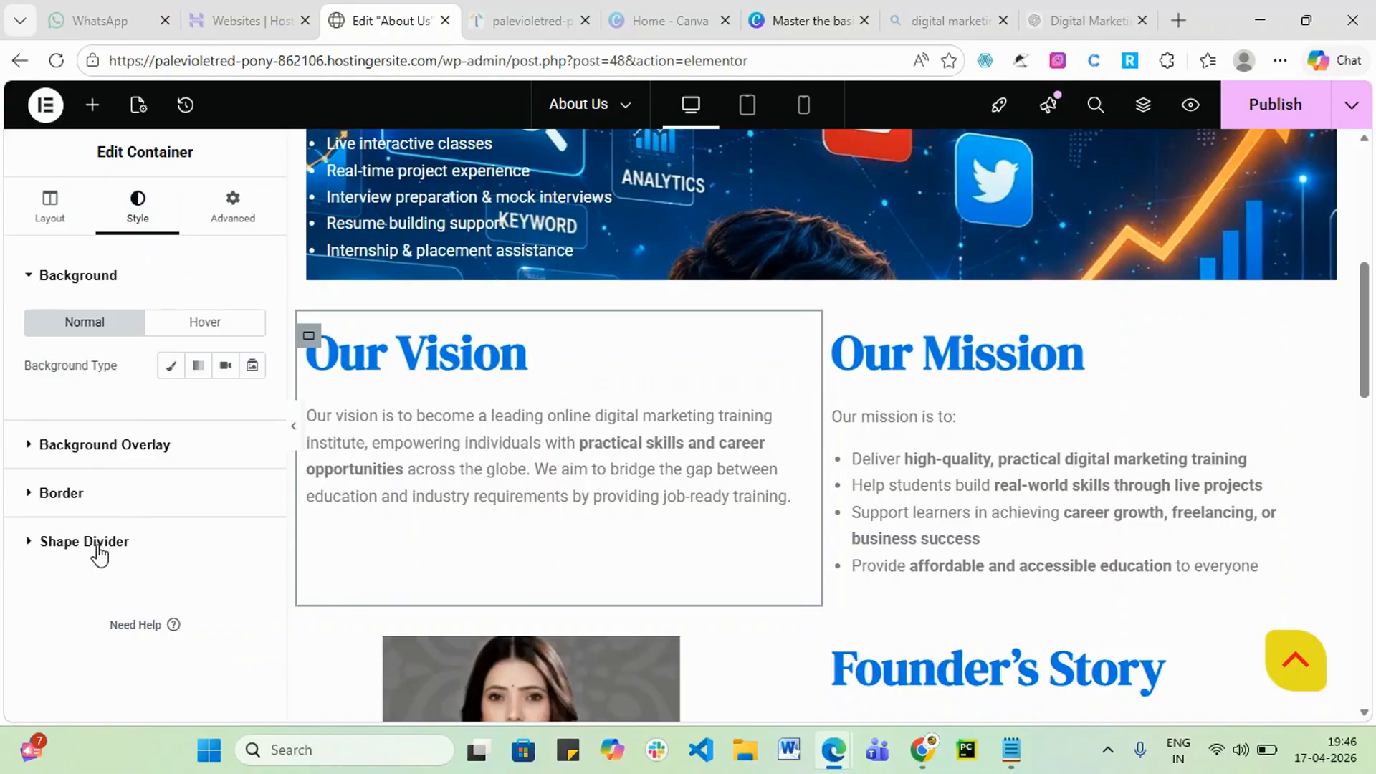
left_click(120, 445)
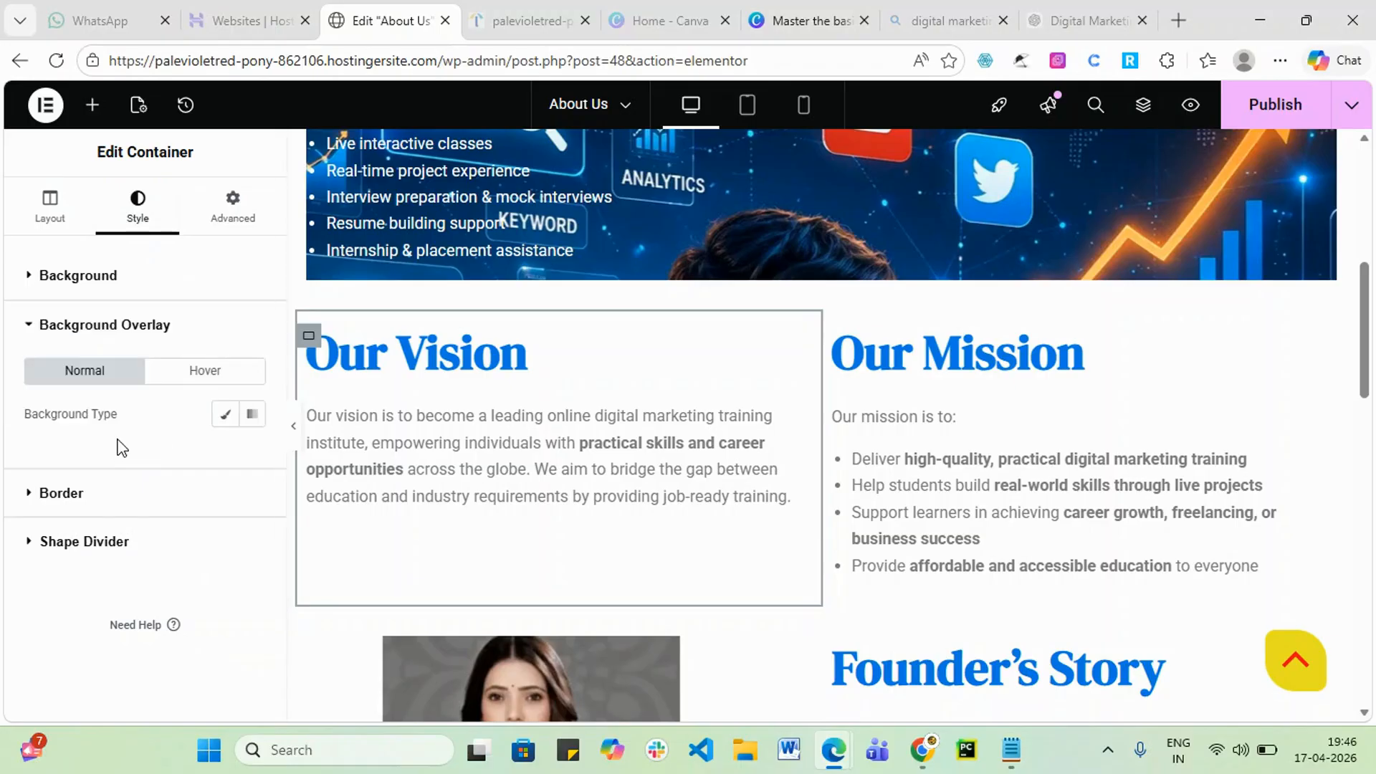
left_click(226, 414)
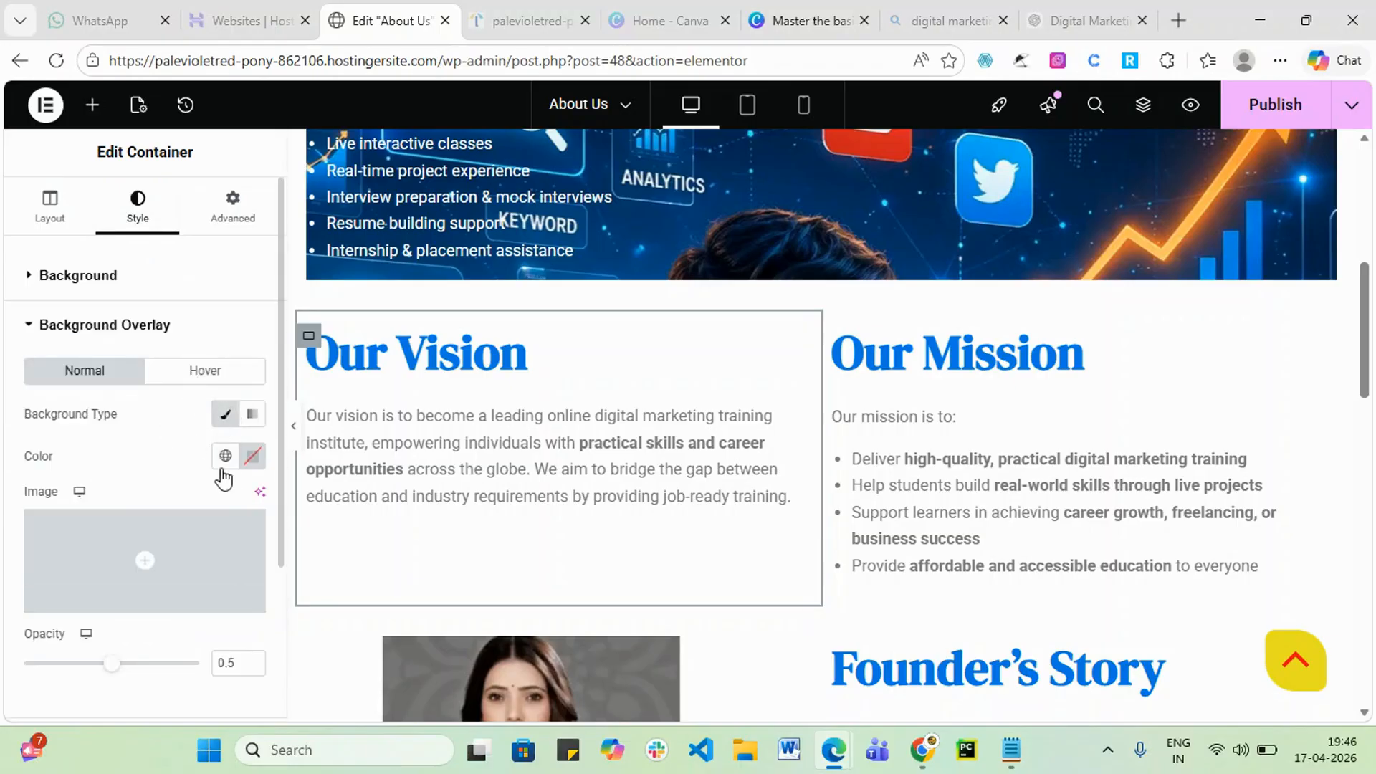
left_click(251, 456)
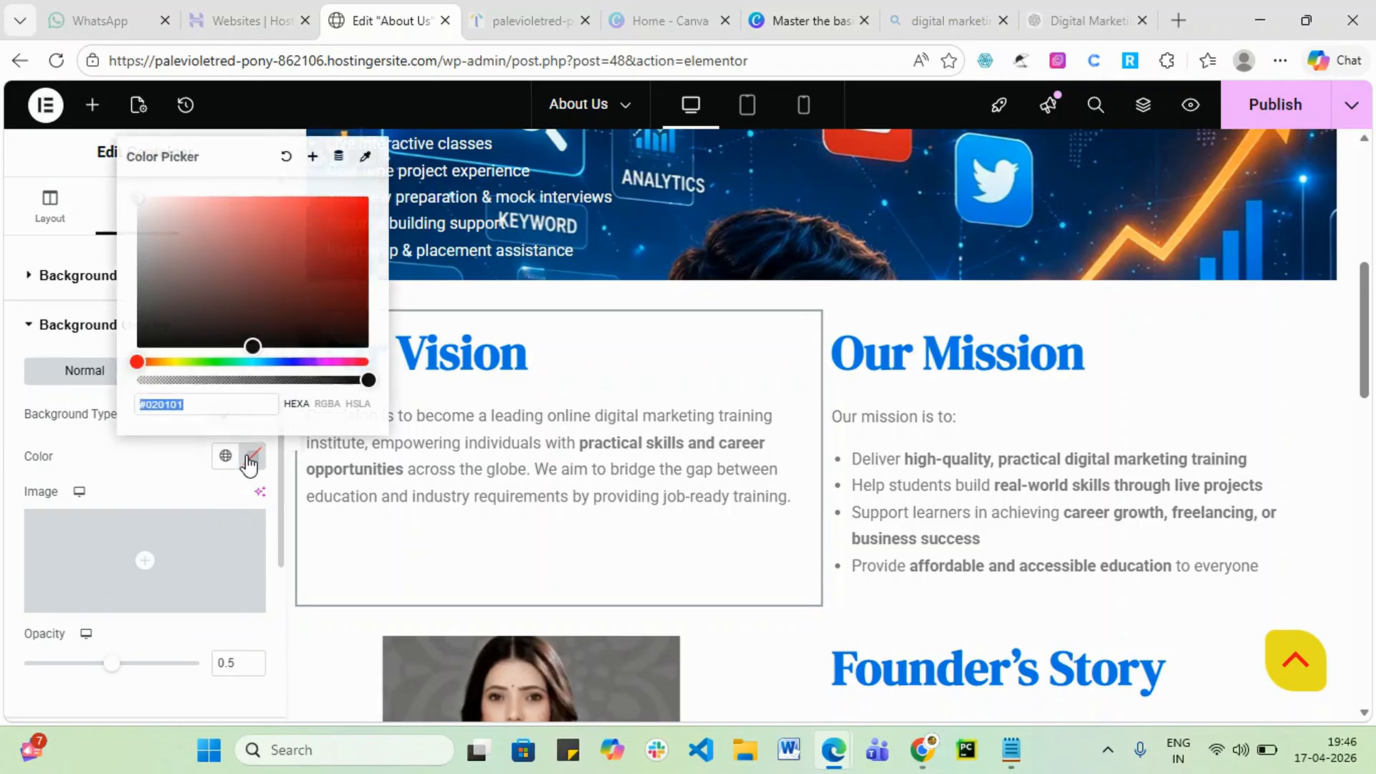
left_click(179, 378)
left_click(172, 360)
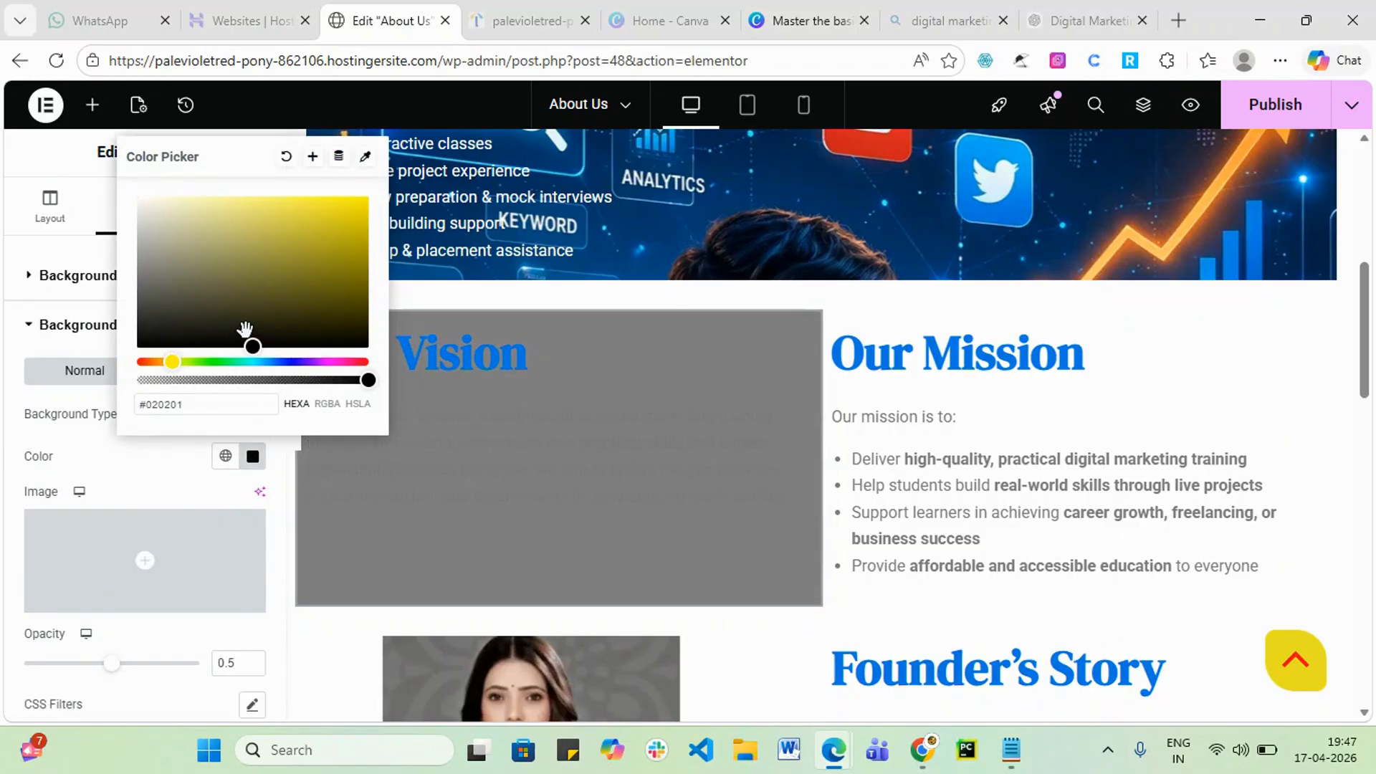
left_click(354, 216)
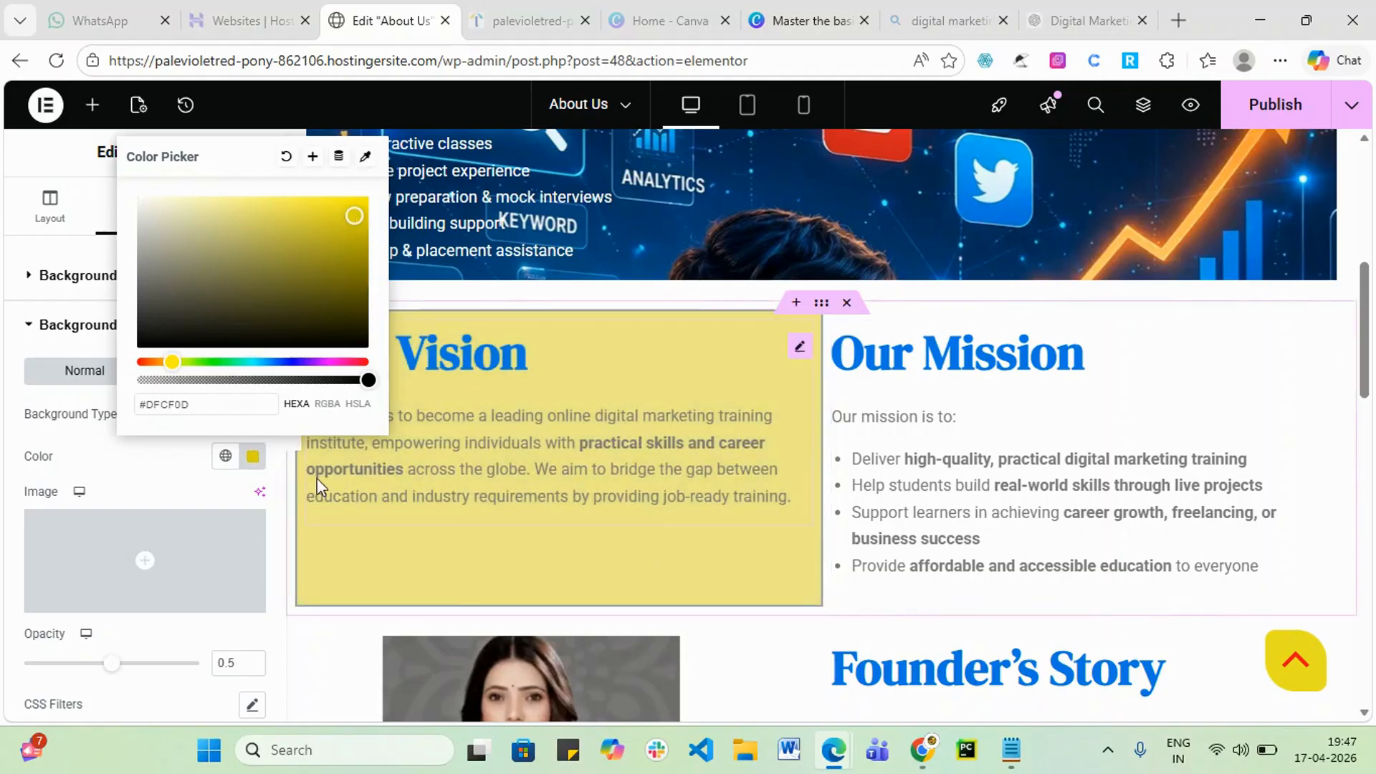
left_click(113, 462)
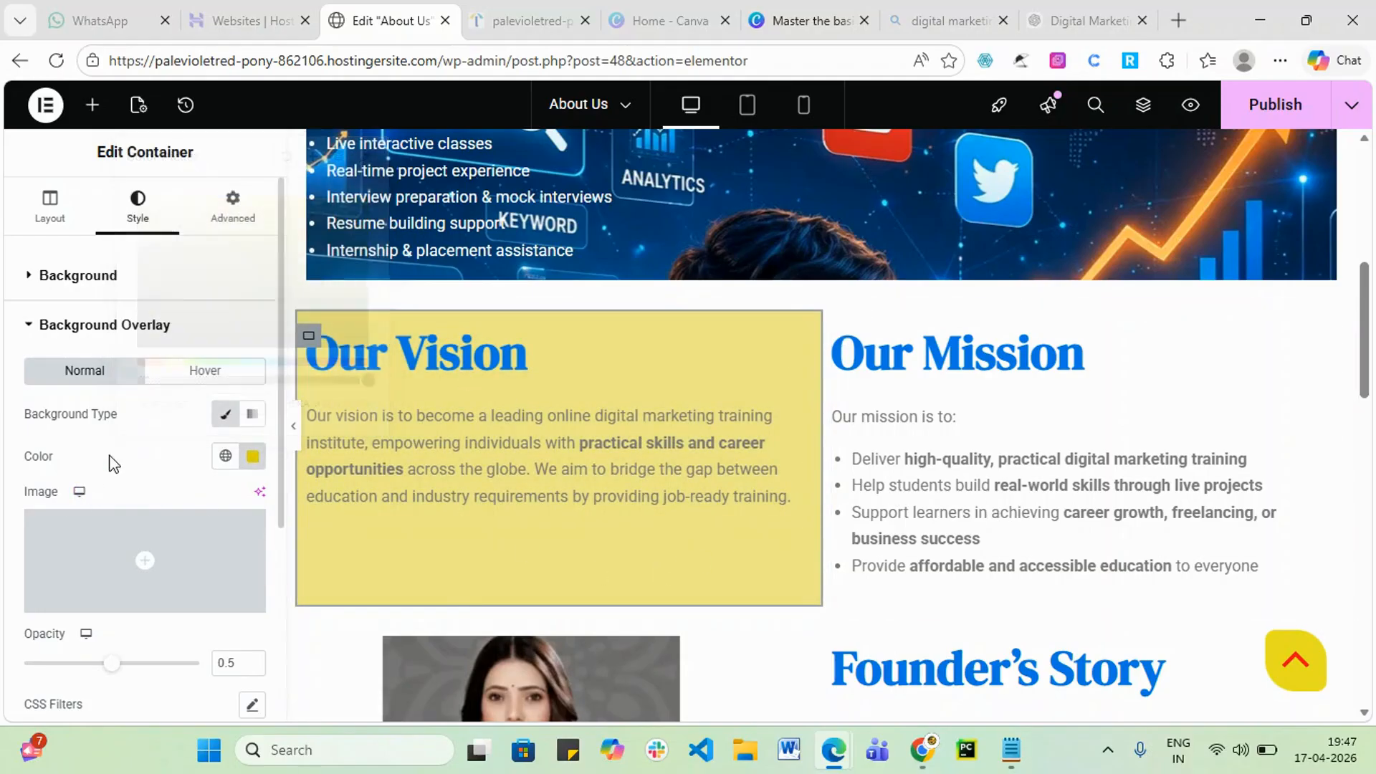
- Switch the Our Vision container's background overlay to a gradient and copy the first color, #DFCF0D, into the second color
left_click(258, 418)
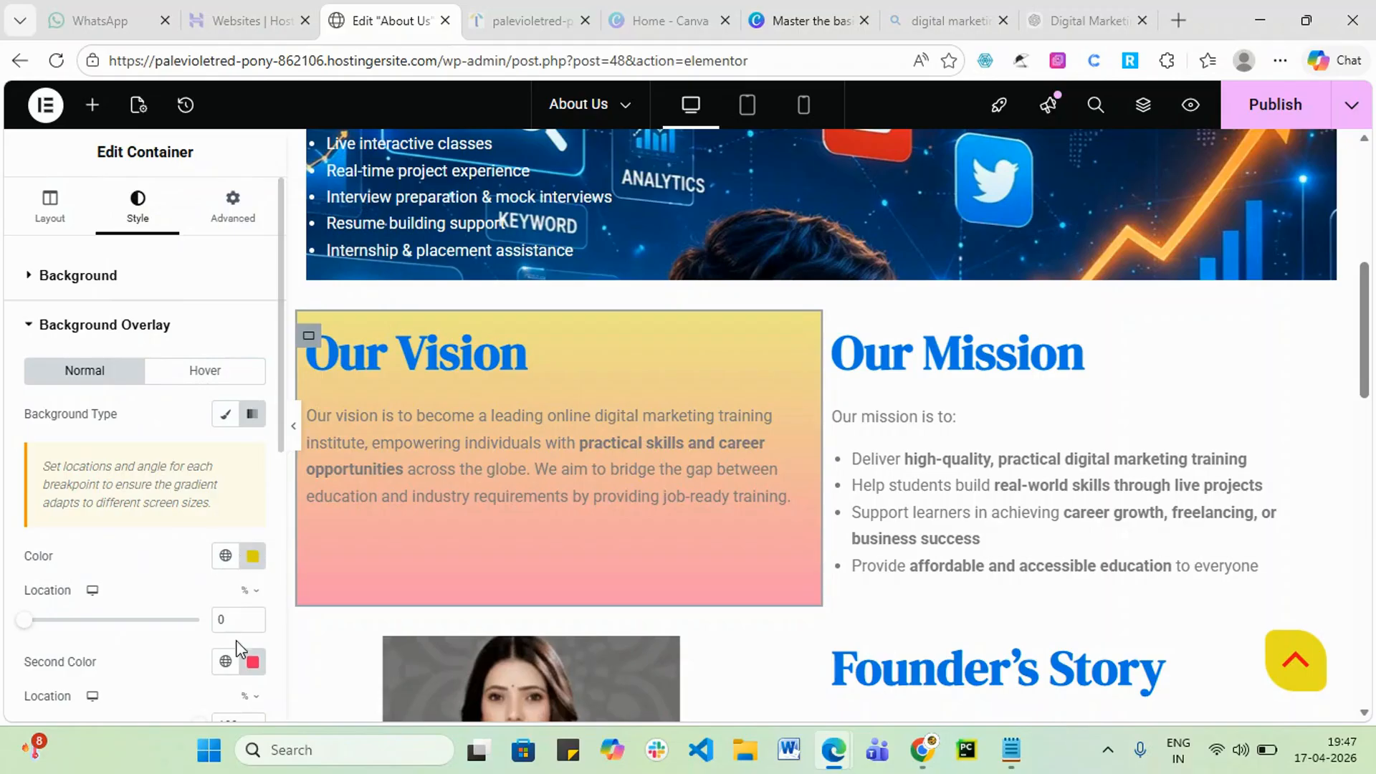
left_click(253, 560)
key("ctrl+c")
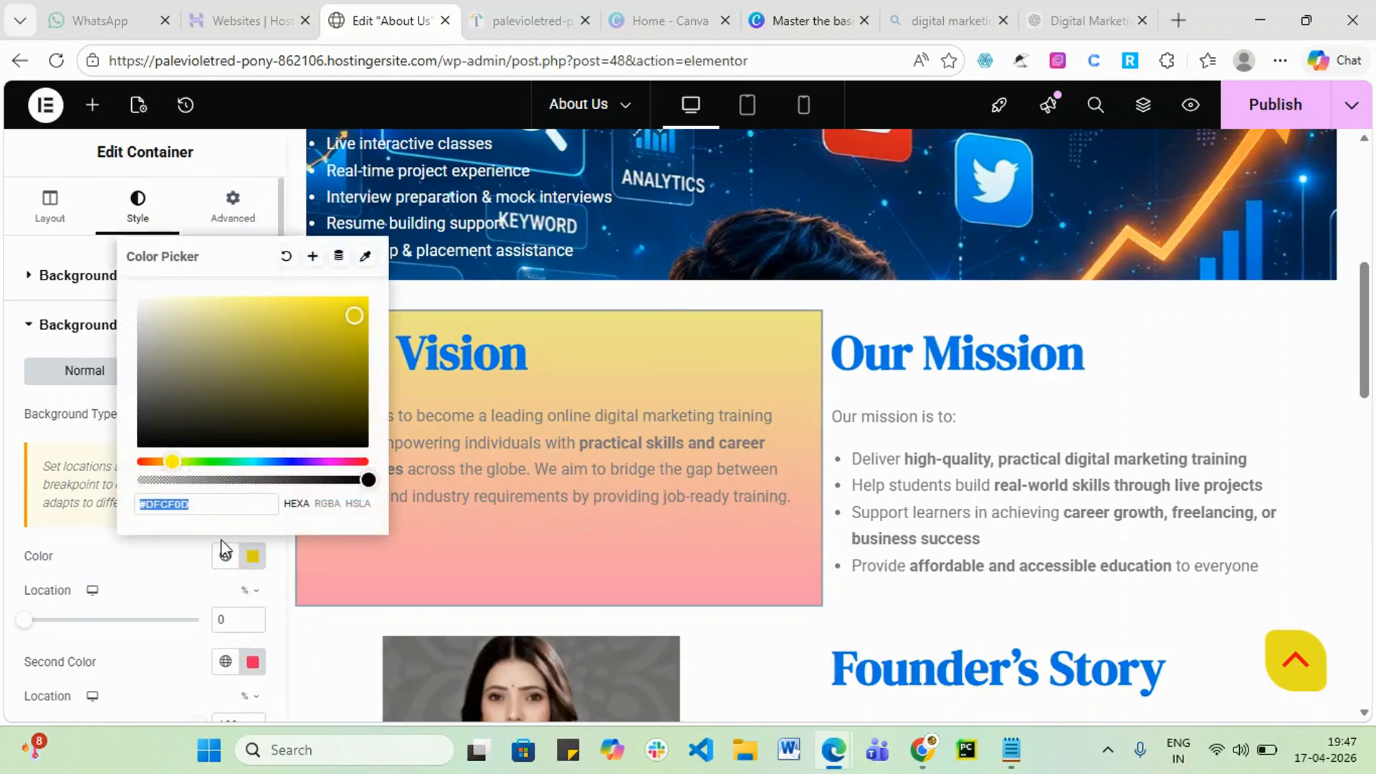
left_click(134, 635)
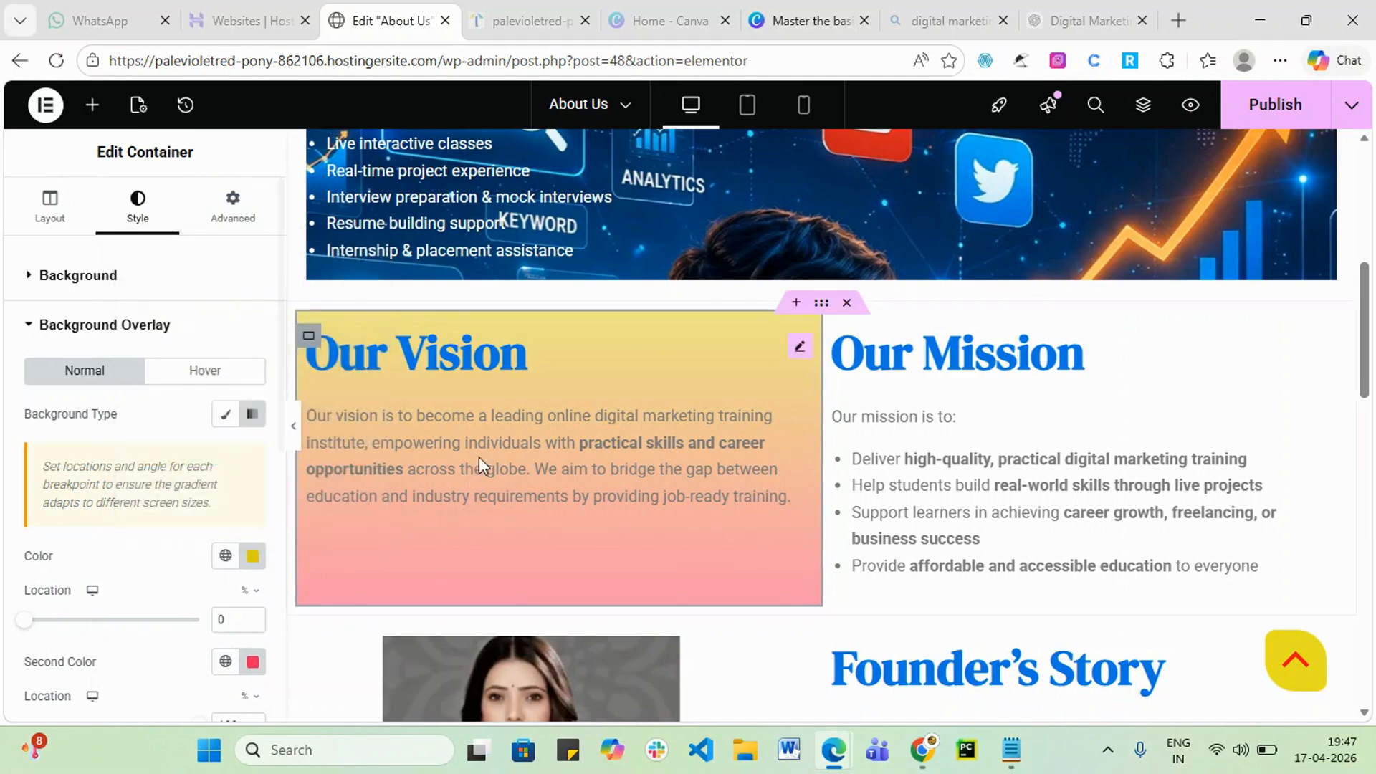
left_click(254, 663)
key("ctrl+v")
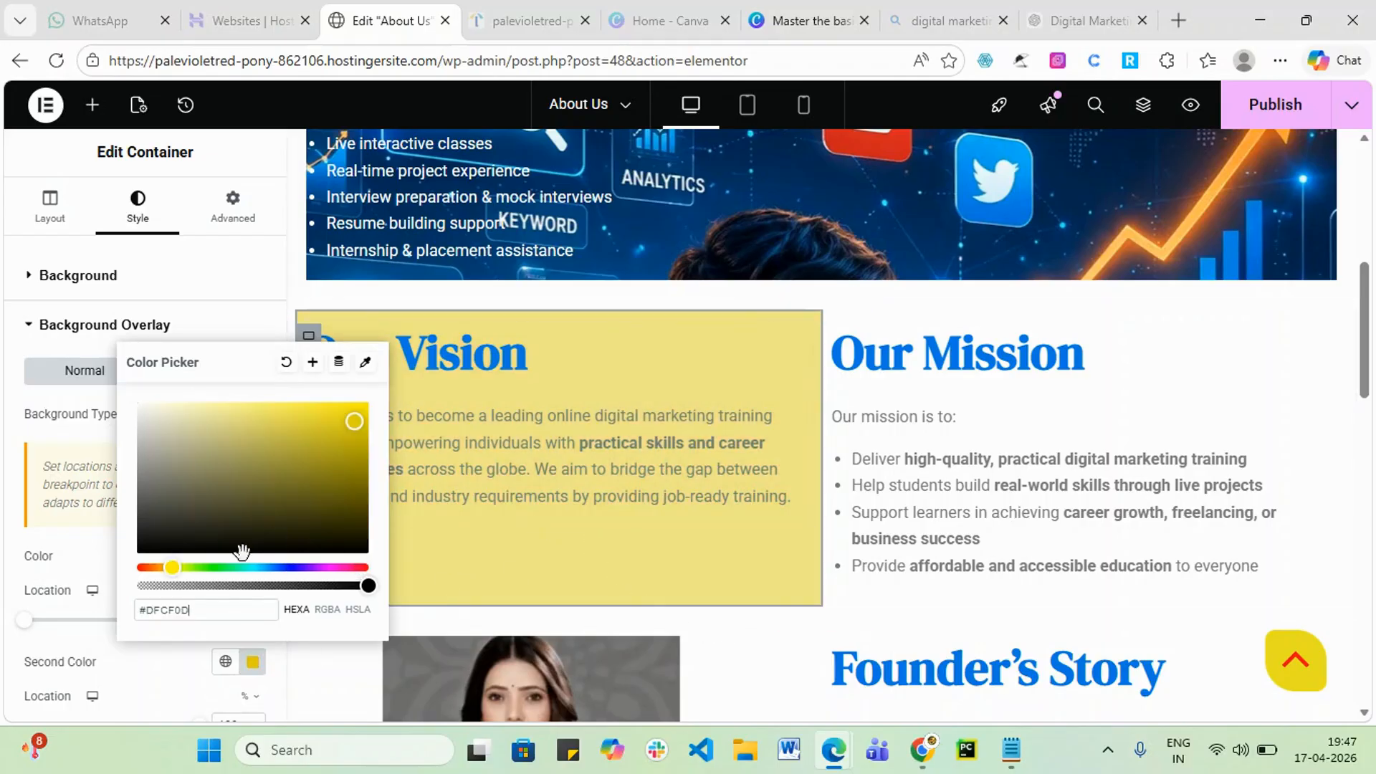
- Change the overlay gradient's second color to green #0DDF32 and apply the same green to its first color
left_click_drag(173, 568, 221, 566)
left_click_drag(215, 615, 135, 620)
key("ctrl+c")
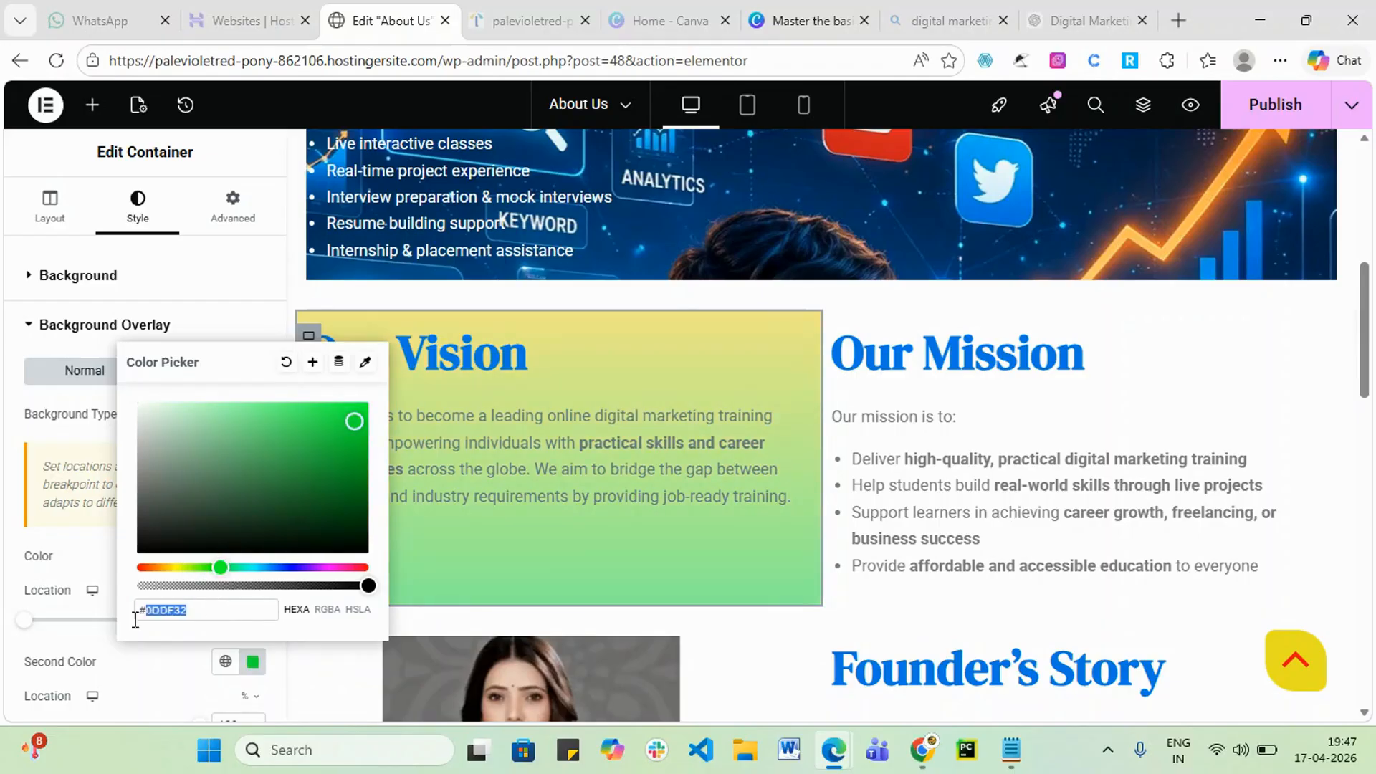
left_click(236, 580)
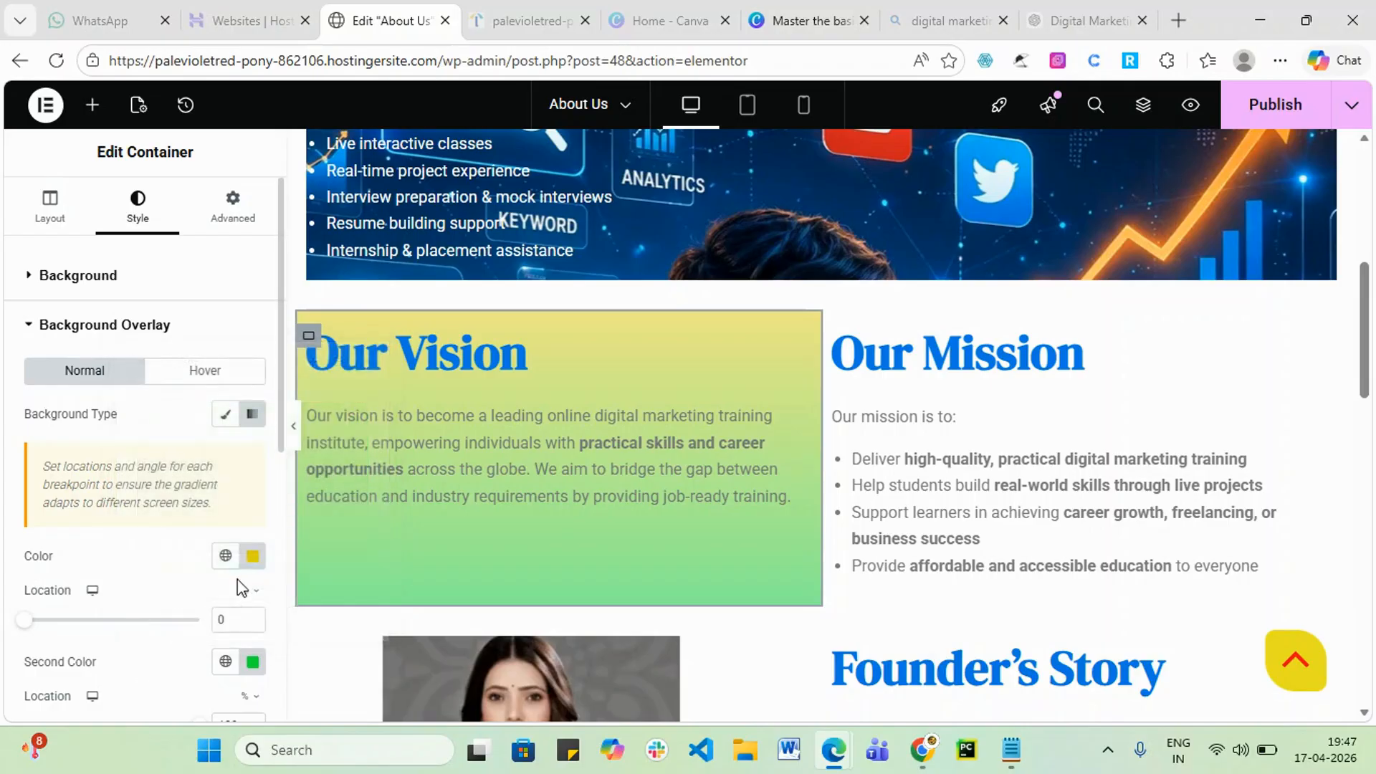
left_click(253, 557)
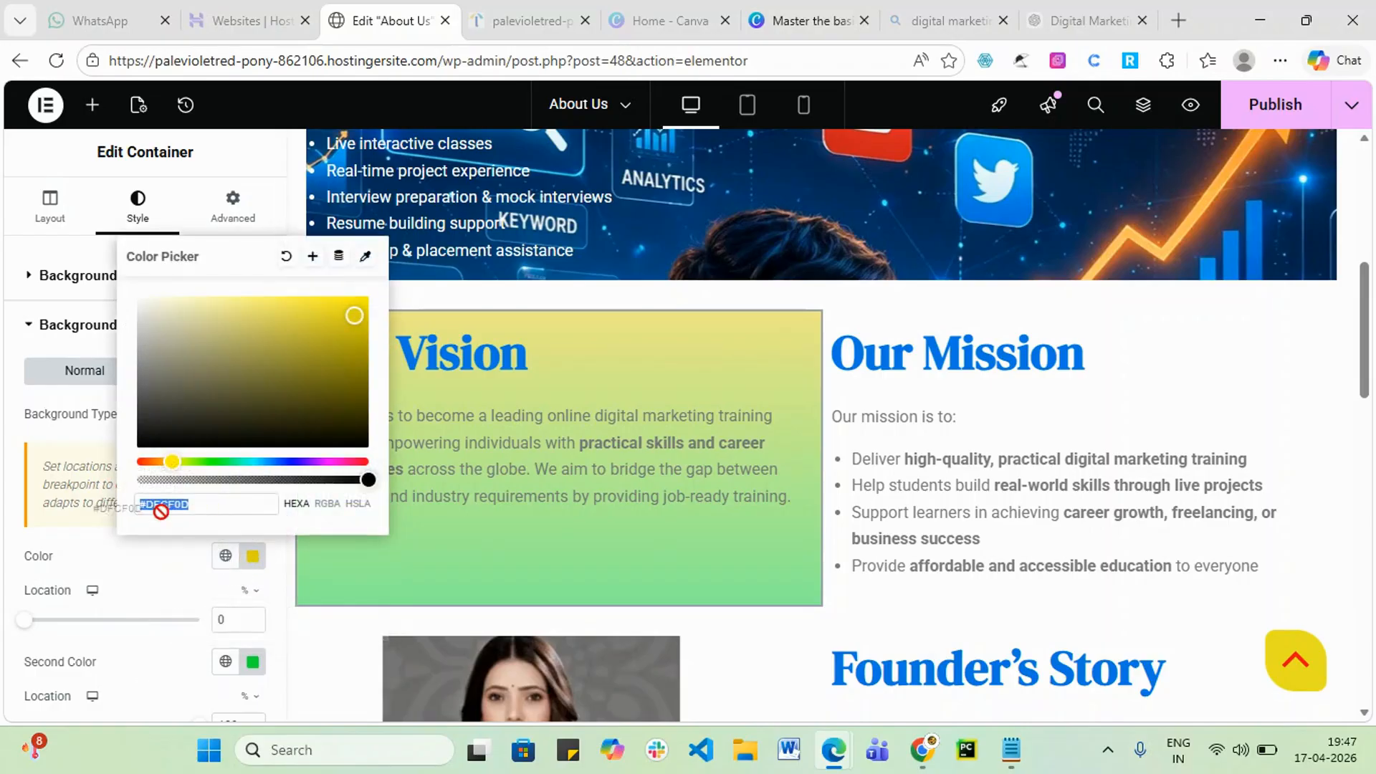
key("ctrl+v")
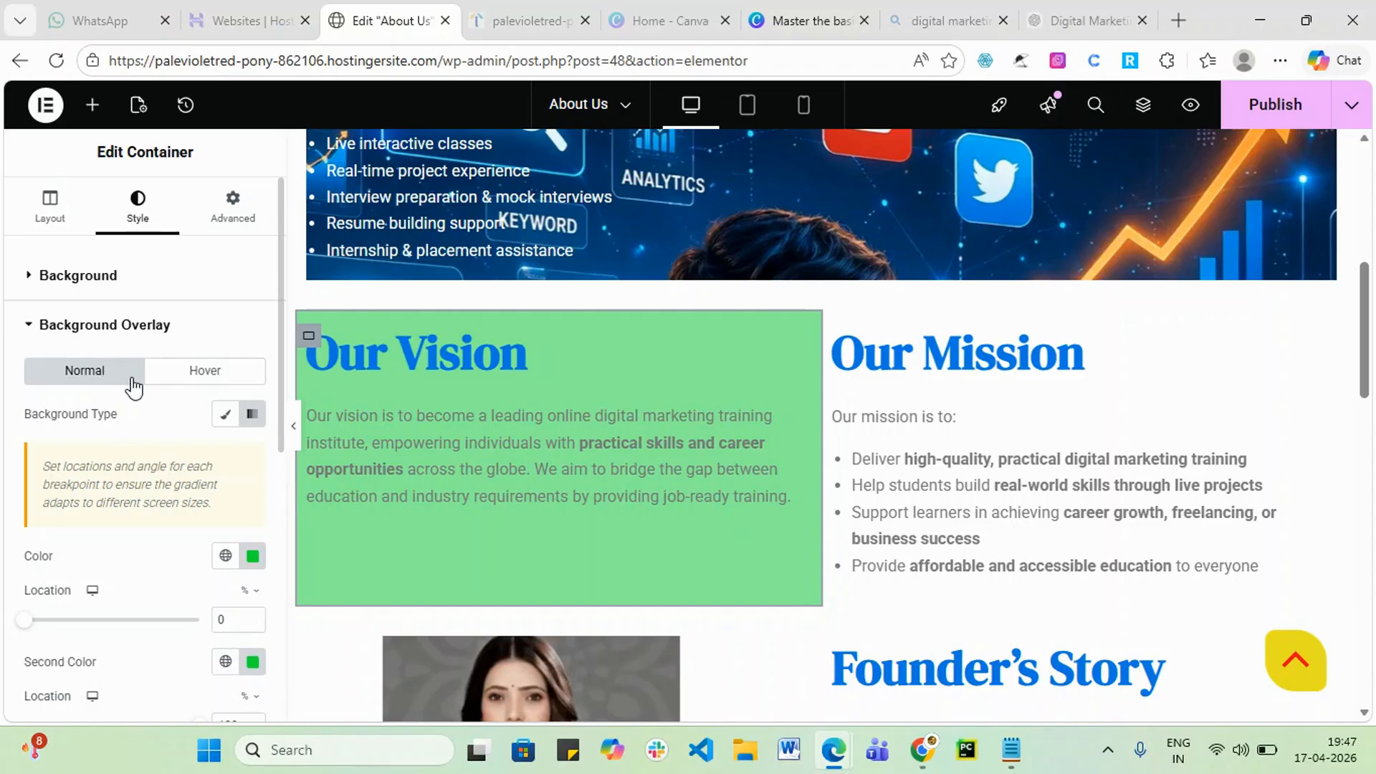
- Set the Our Vision container's border radius to 10 px on all four corners
left_click(200, 378)
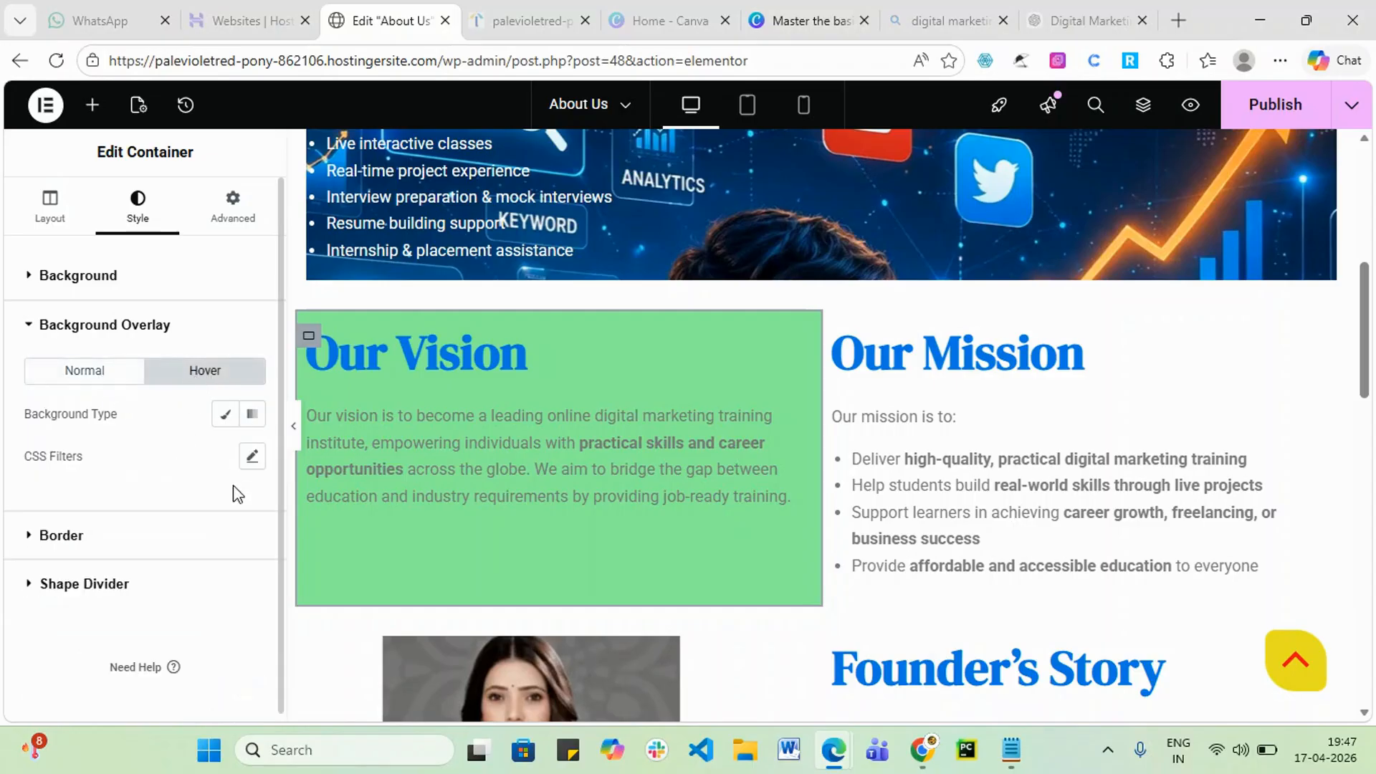
left_click(106, 375)
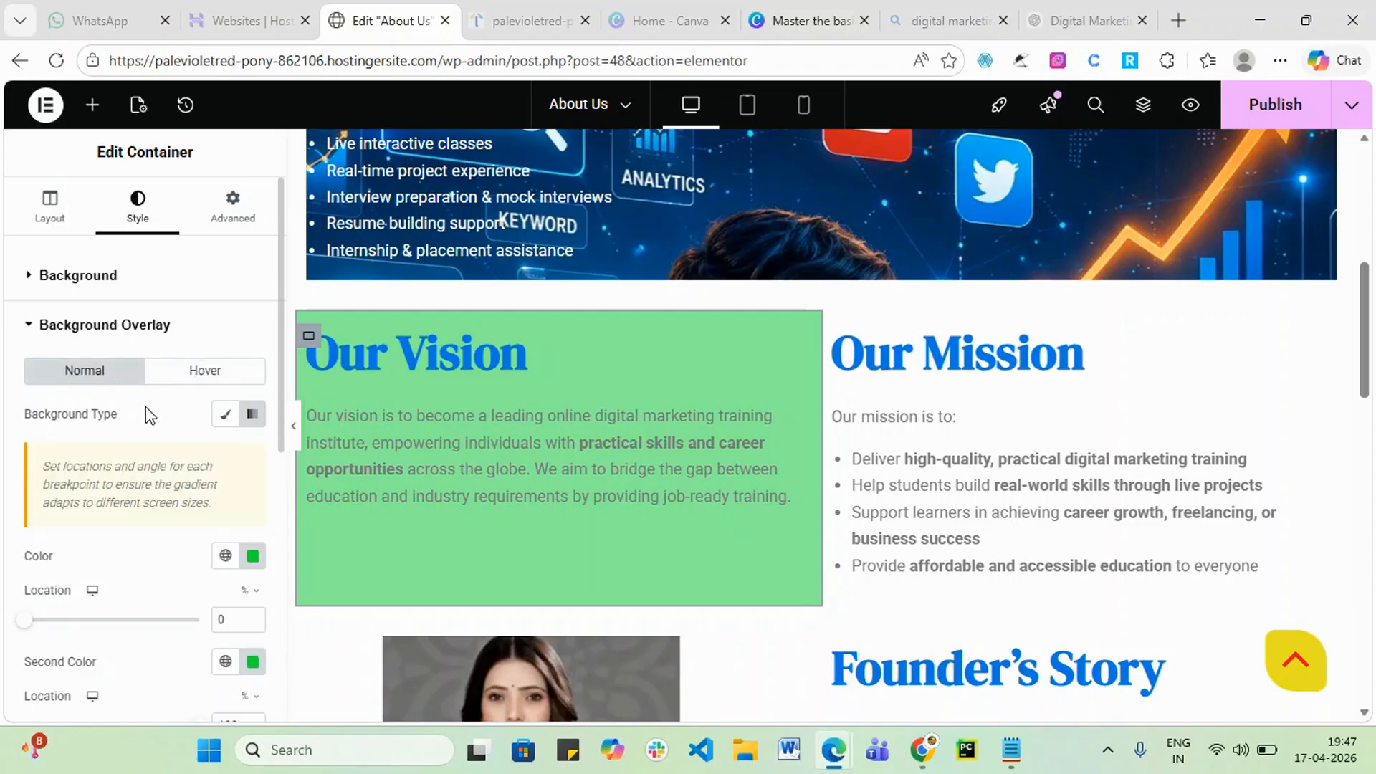
scroll(243, 641, "down", 3)
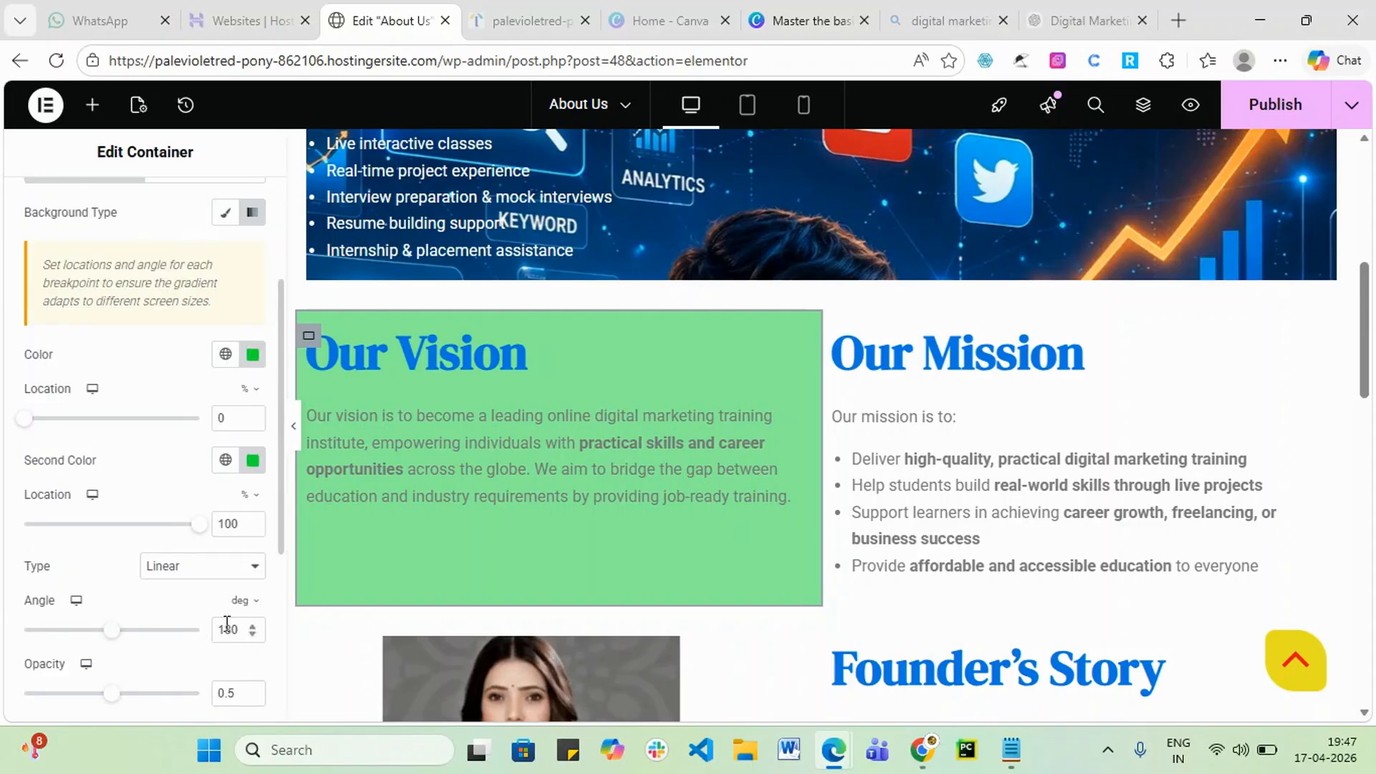
scroll(213, 572, "down", 4)
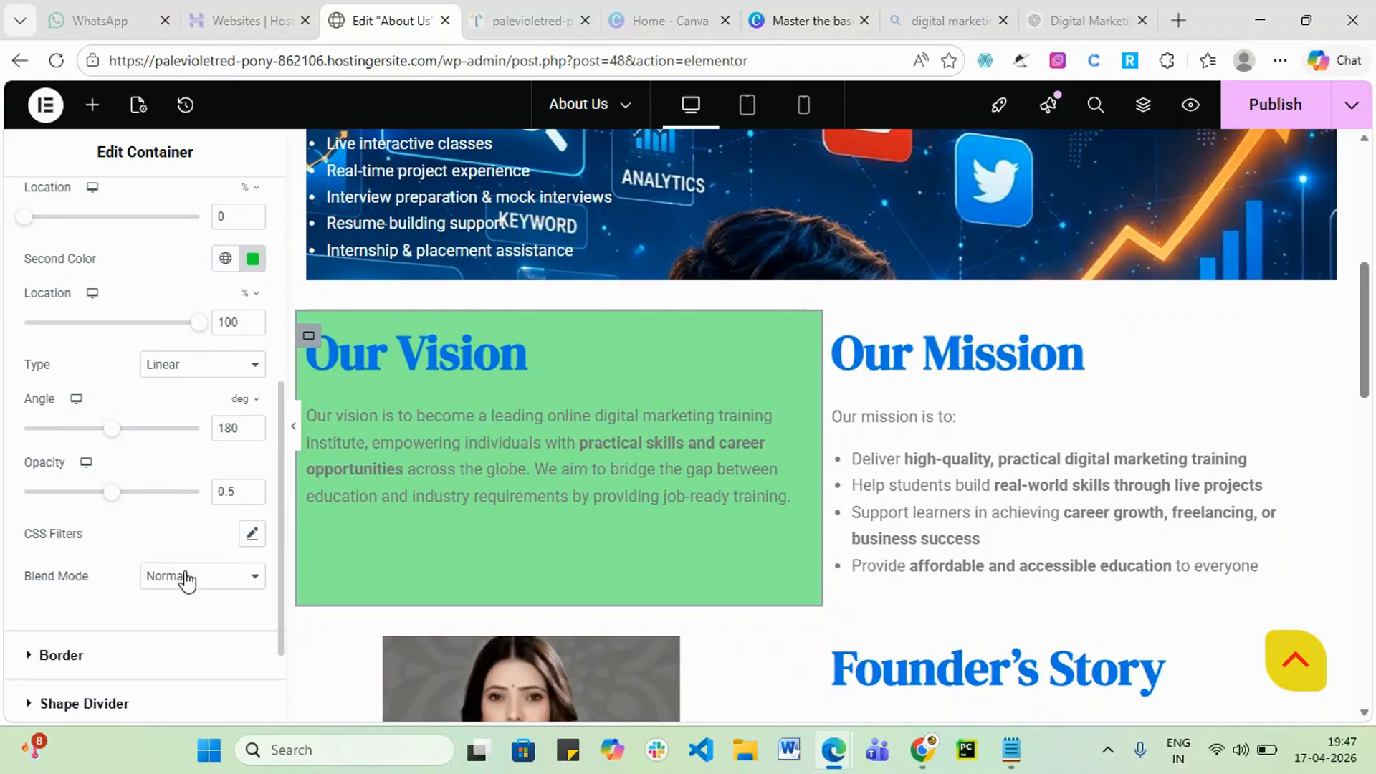
left_click(98, 570)
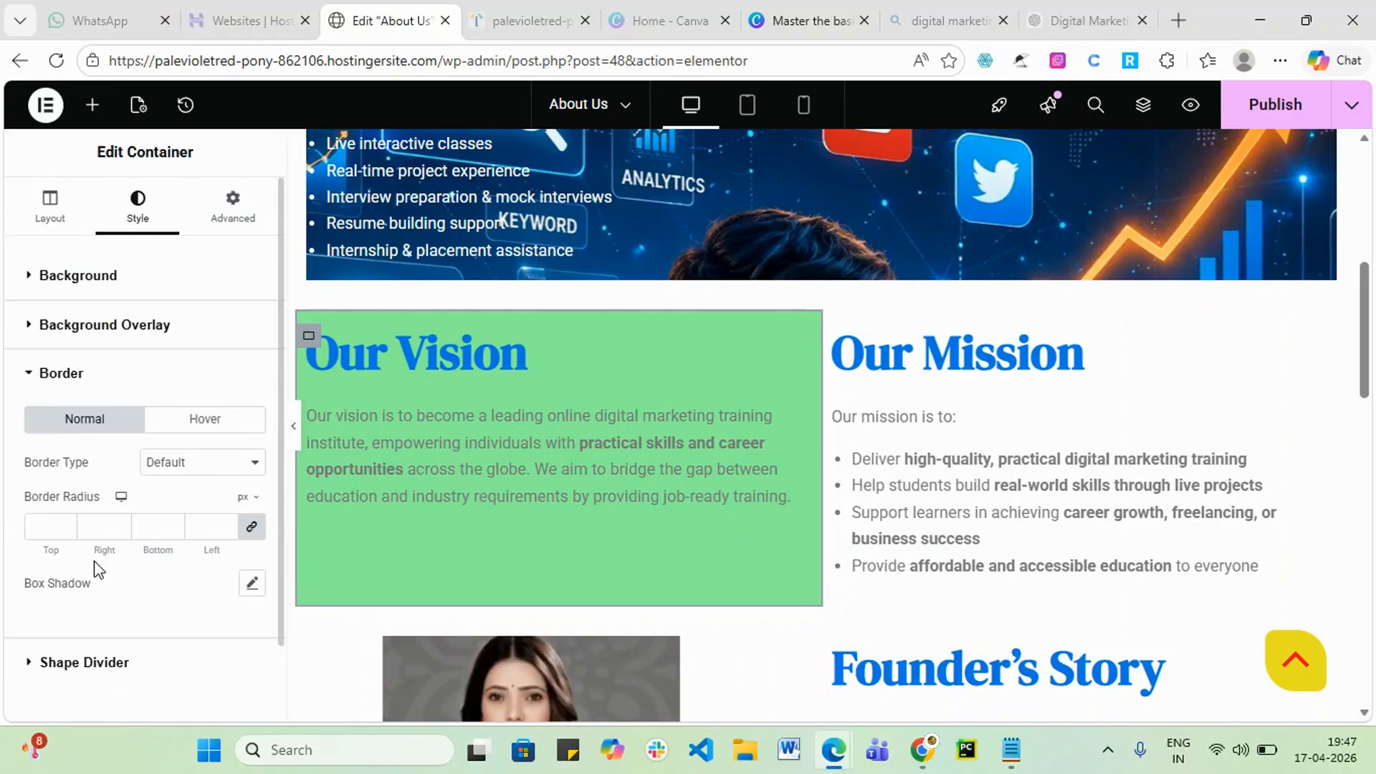
left_click(45, 530)
type("10")
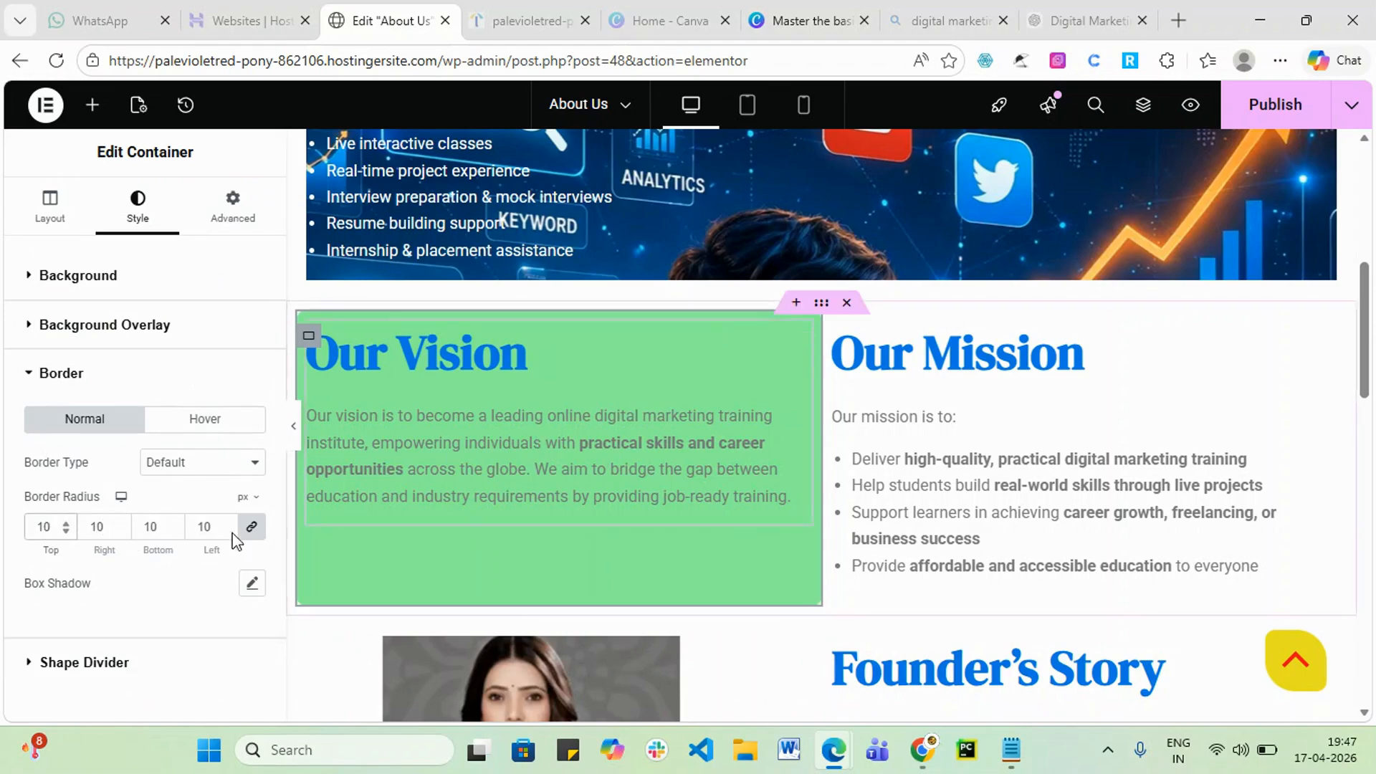
- Try a Solid border type on the Our Vision container and settle on Double
left_click(249, 473)
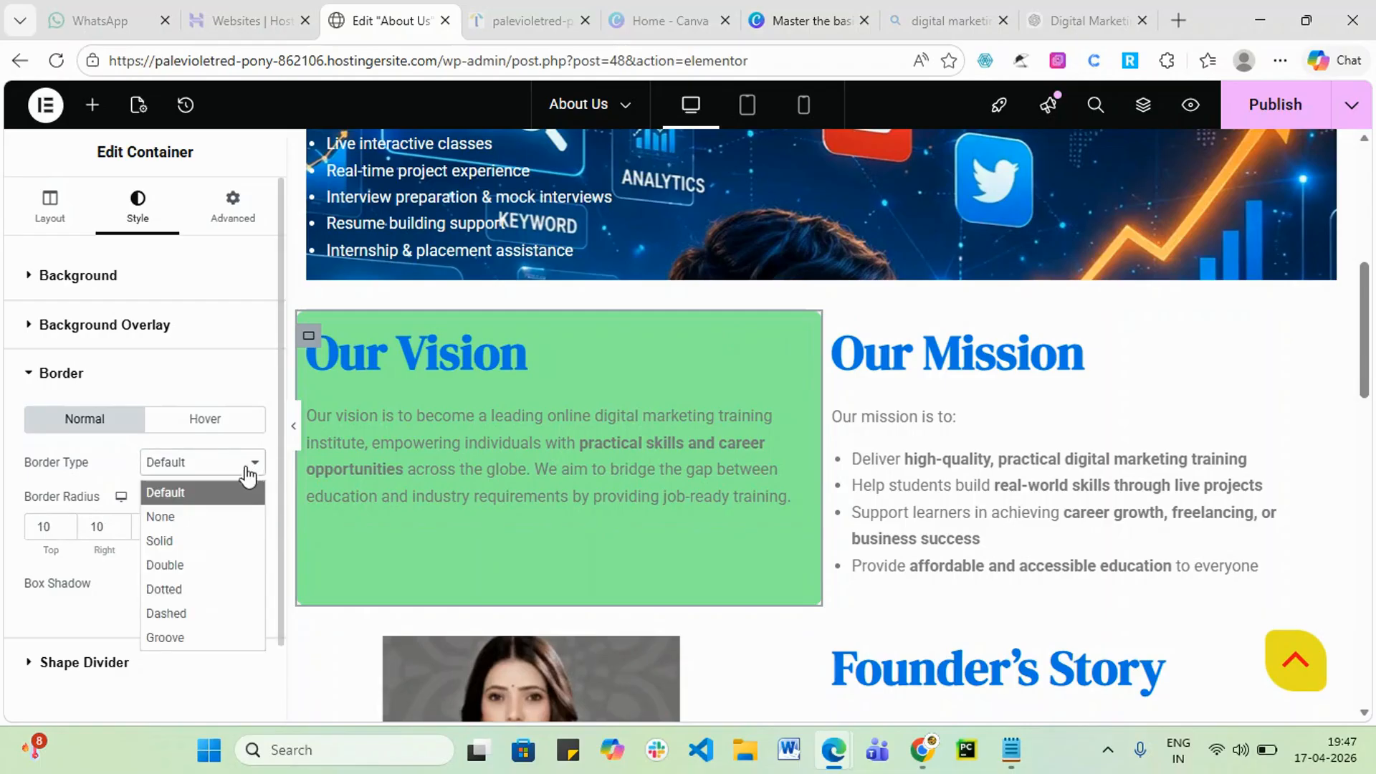
left_click(203, 539)
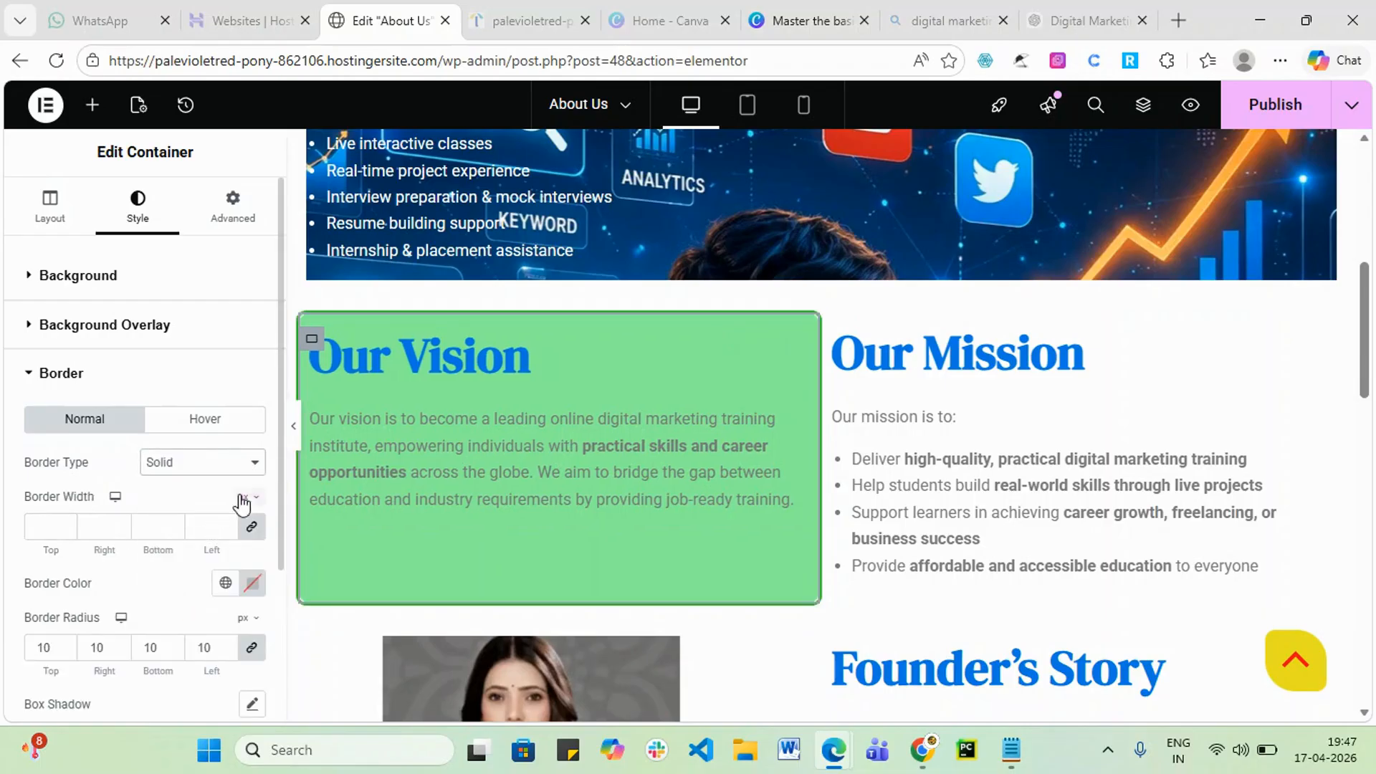
left_click(253, 466)
left_click(190, 564)
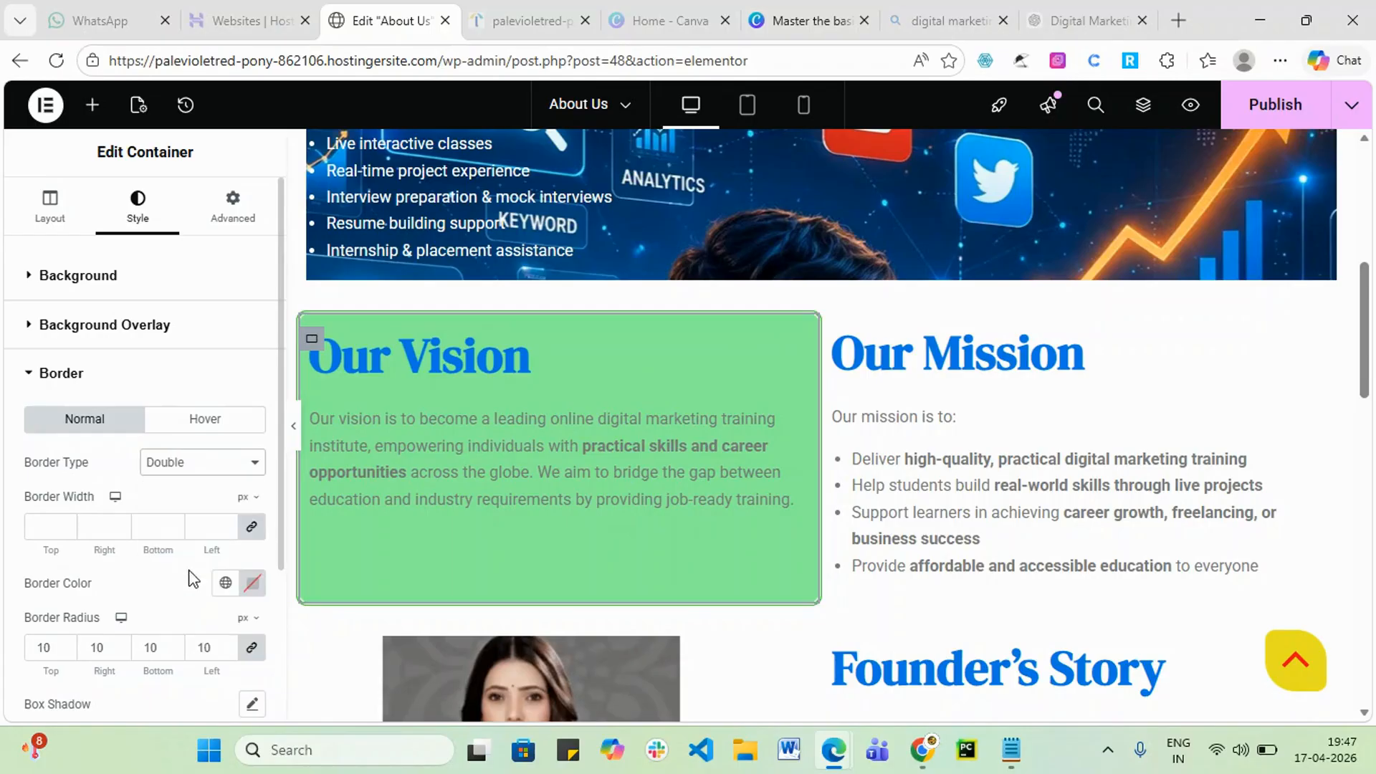
- Add a box shadow to the Our Vision container with a horizontal offset of 21 and a vertical offset of 25
scroll(329, 626, "down", 3)
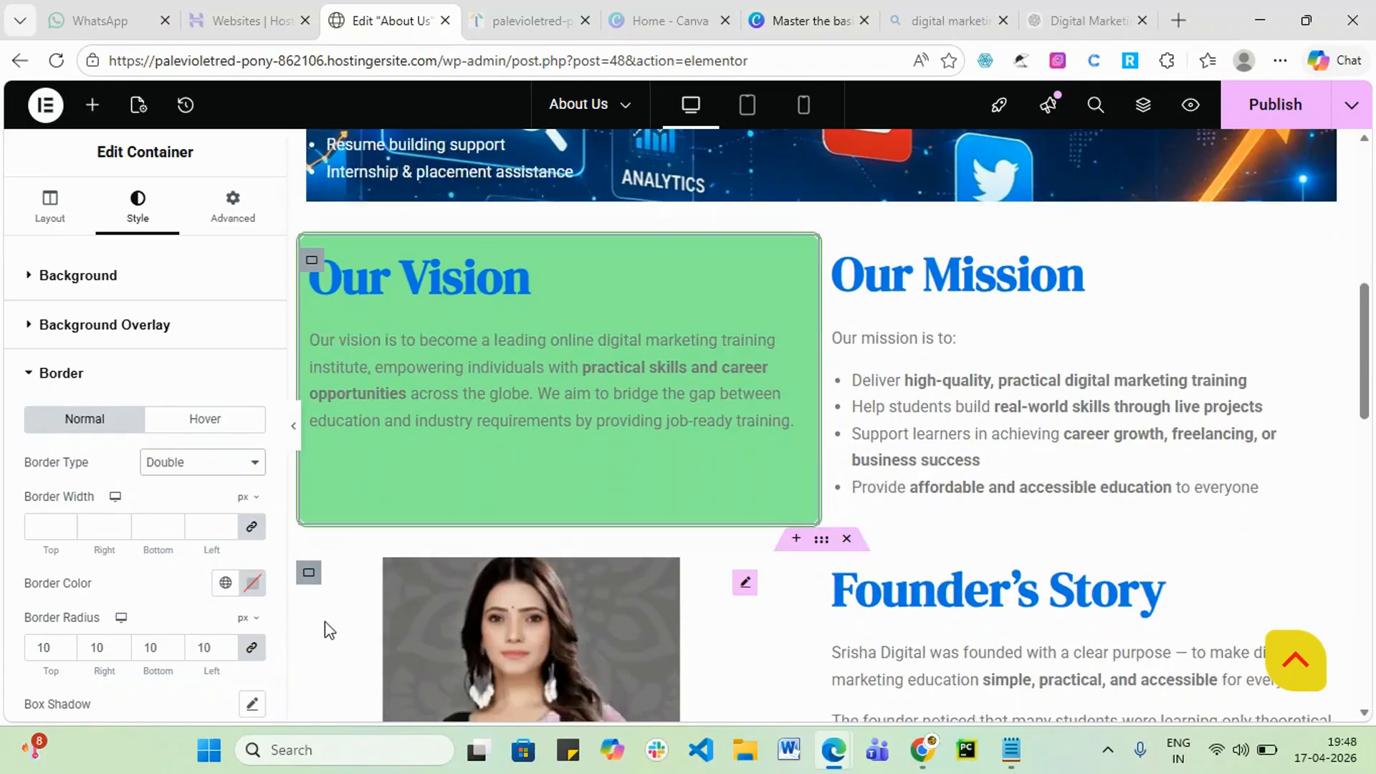
scroll(86, 646, "down", 2)
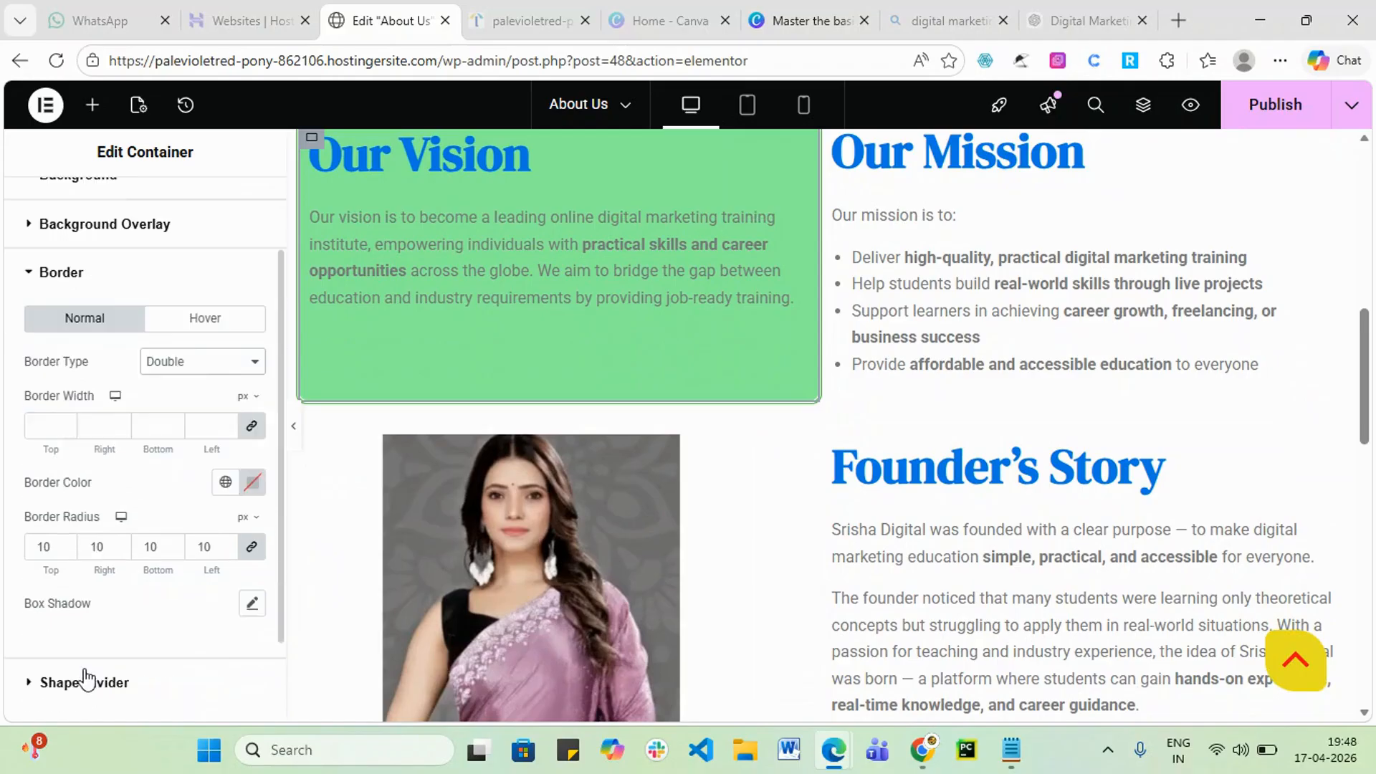
left_click(253, 604)
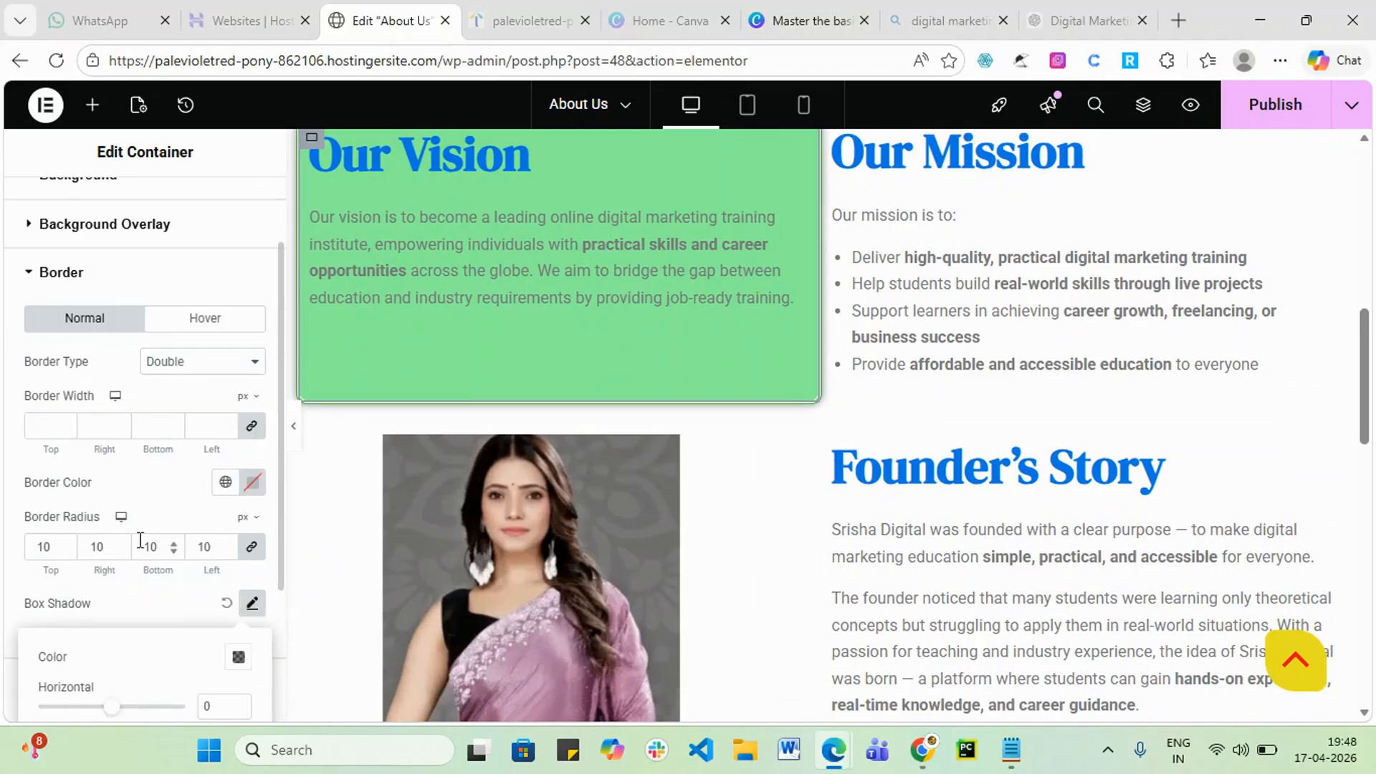
scroll(142, 545, "down", 2)
scroll(126, 567, "down", 2)
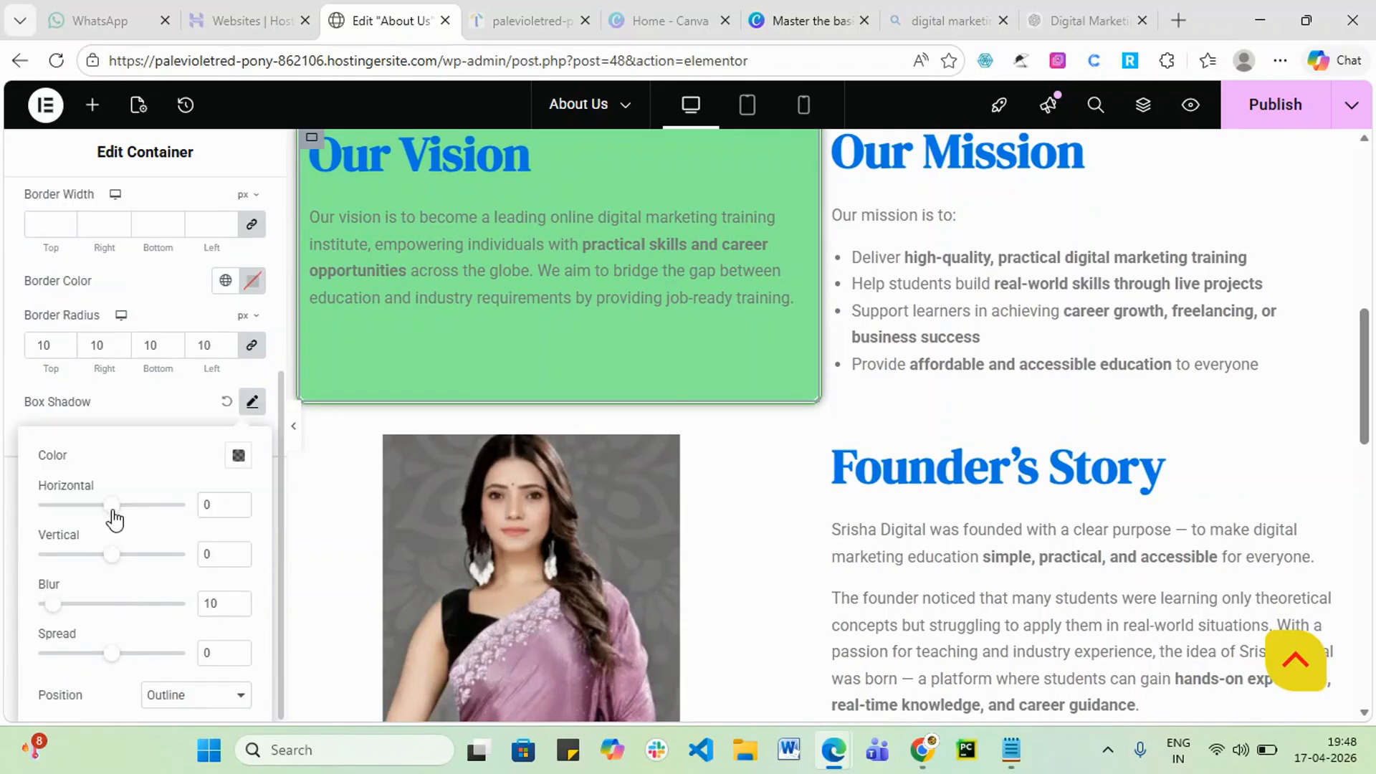
left_click_drag(114, 519, 130, 516)
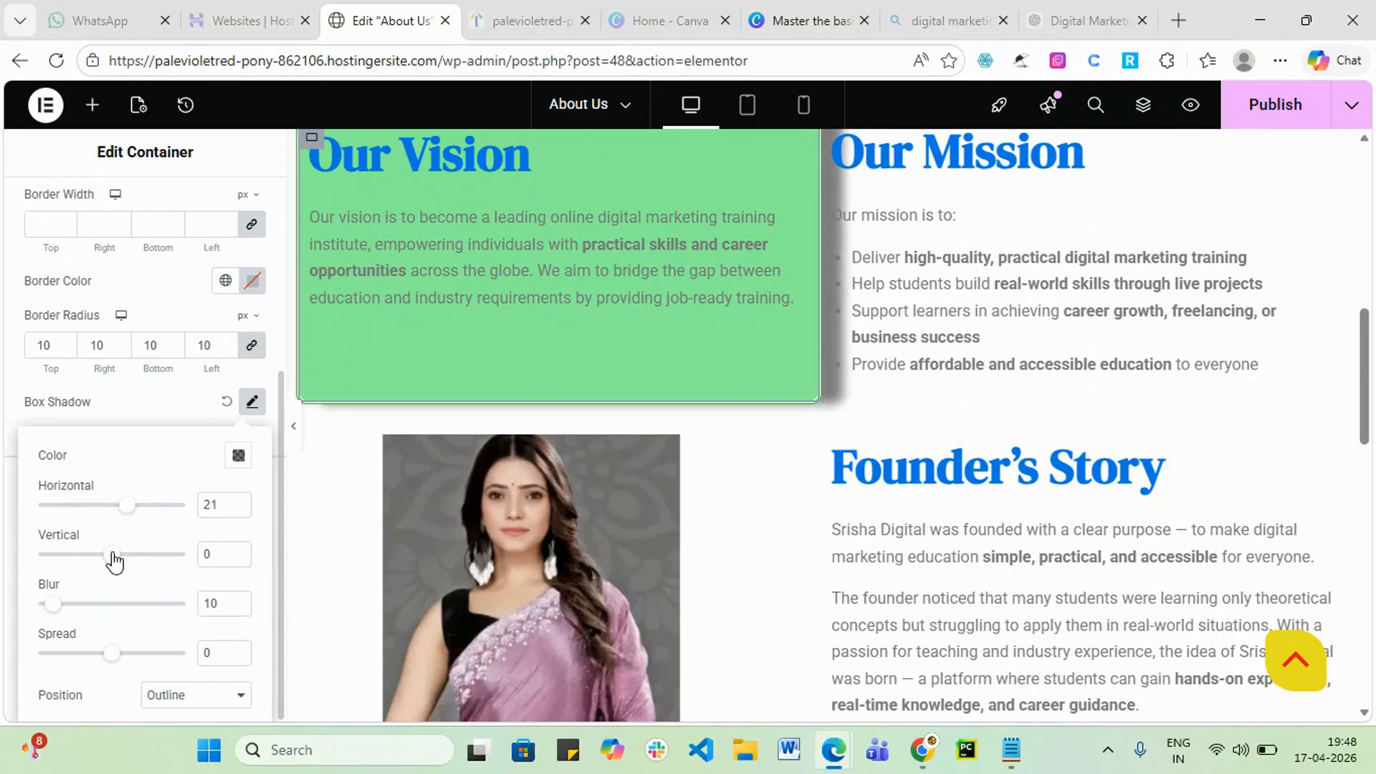
mouse_move(112, 563)
left_mouse_down()
mouse_move(130, 578)
mouse_move(119, 566)
left_mouse_up()
mouse_move(54, 610)
left_mouse_down()
mouse_move(33, 610)
mouse_move(65, 610)
mouse_move(53, 608)
left_mouse_up()
left_click_drag(117, 568, 128, 570)
scroll(91, 666, "down", 1)
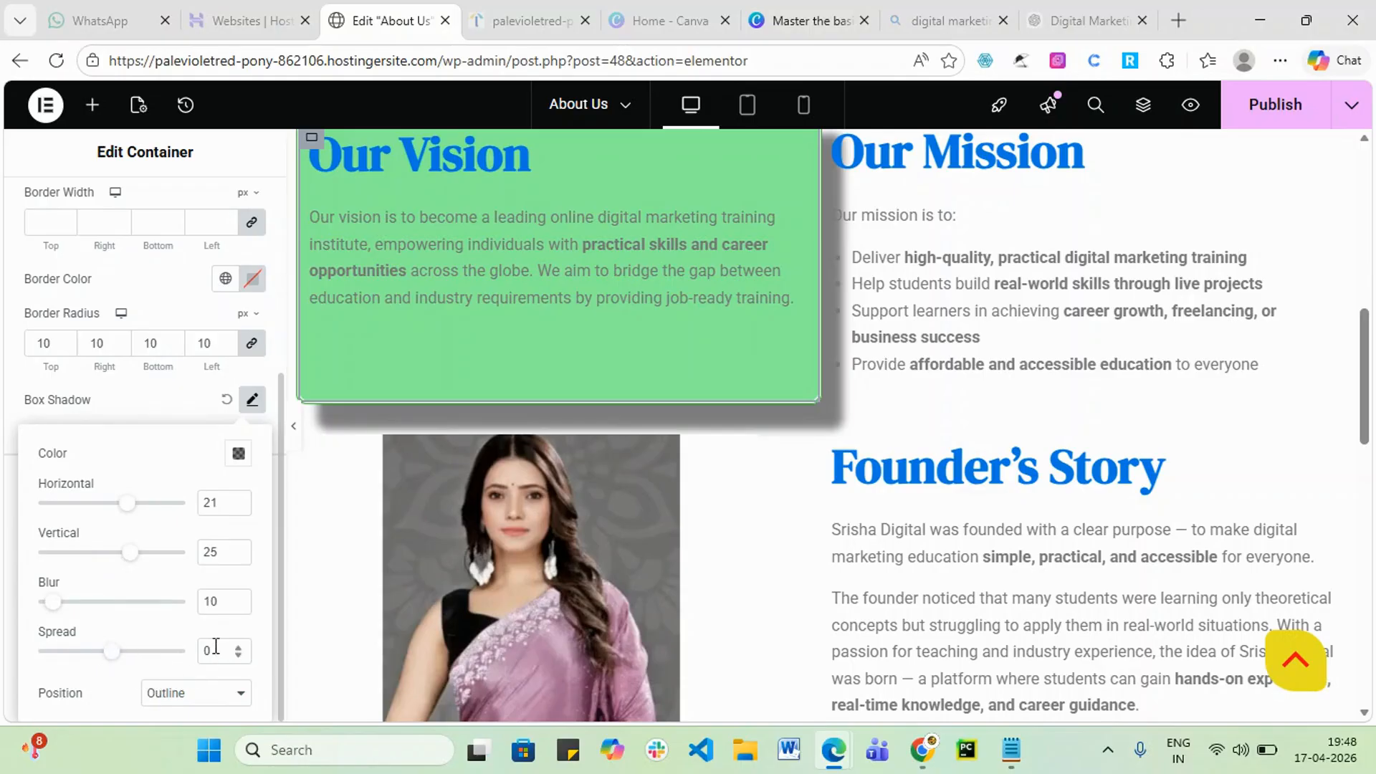
- Try a box shadow spread of 10 on the Our Vision container and return the spread to 0
type("10")
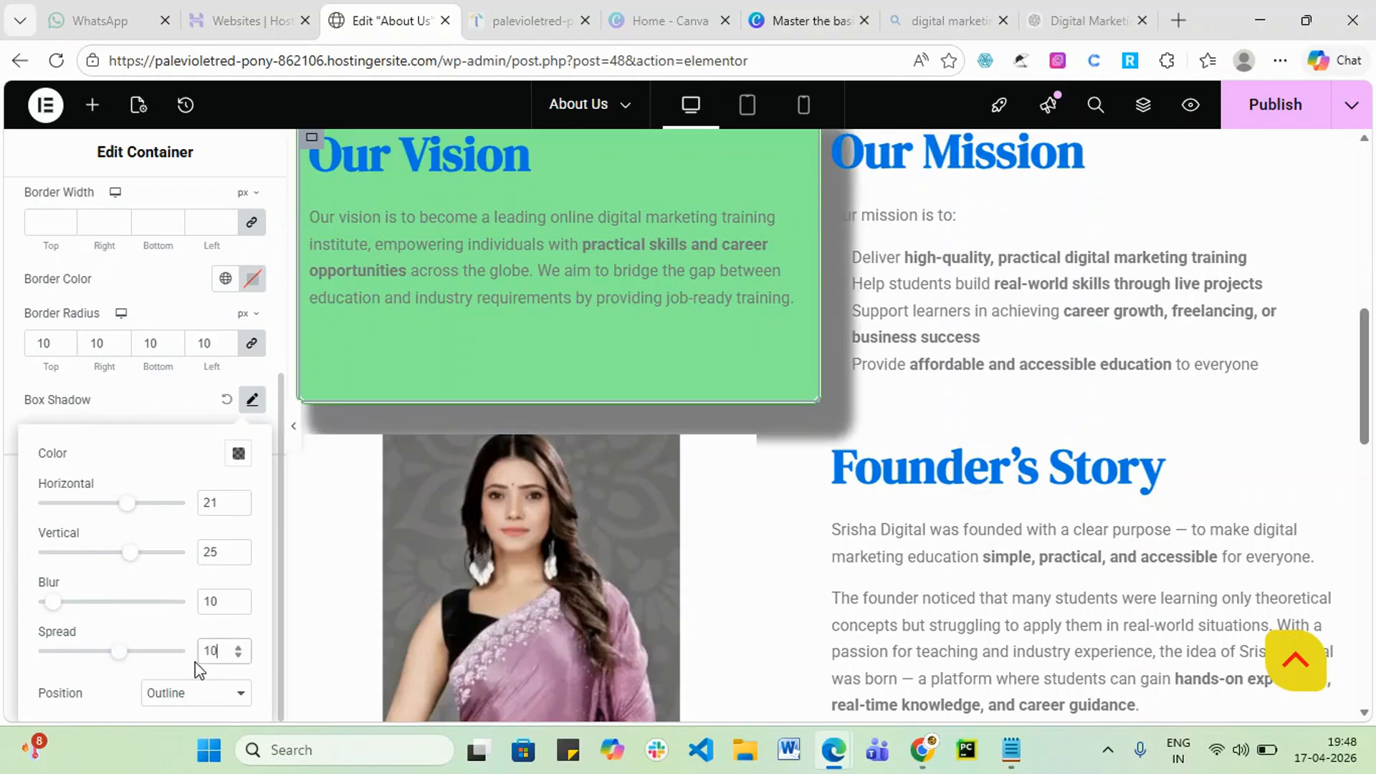
key("BackSpace")
key("BackSpace")
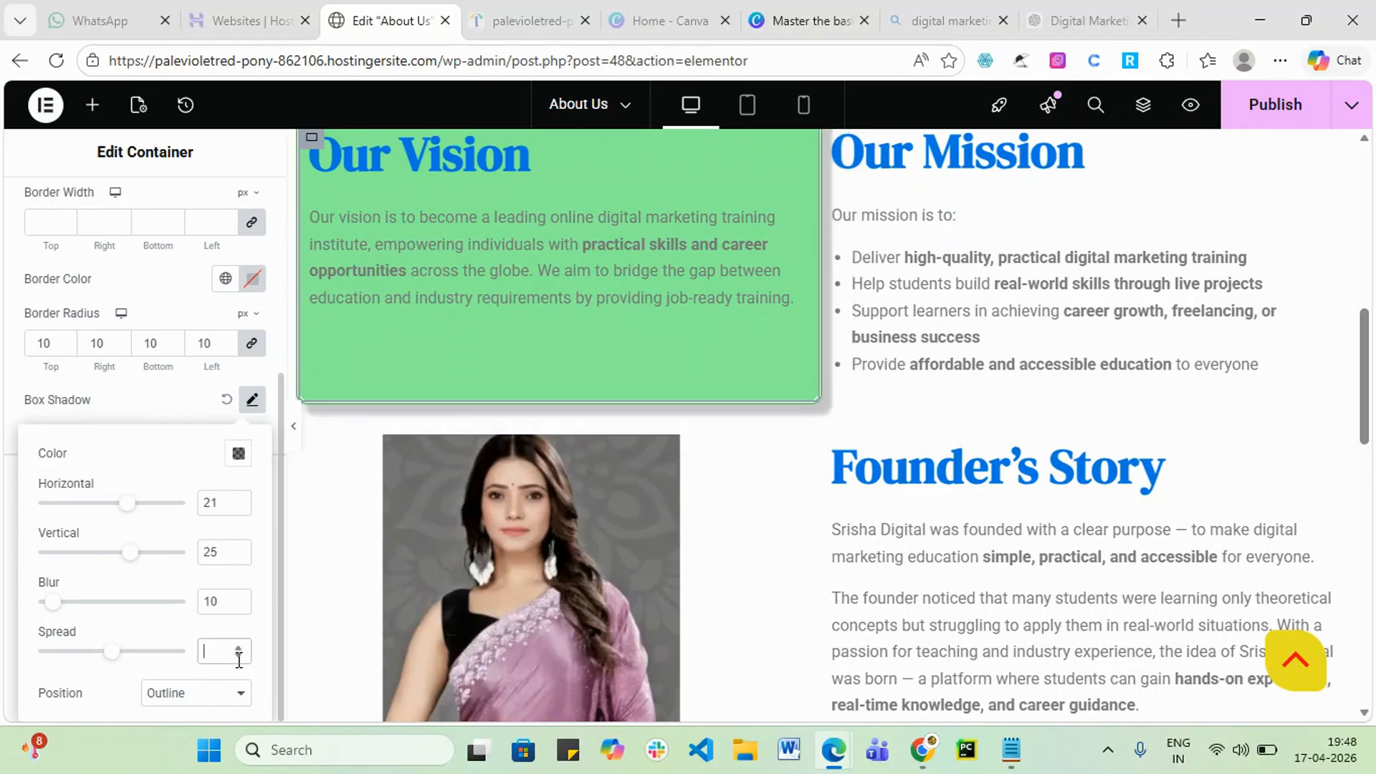
type("0")
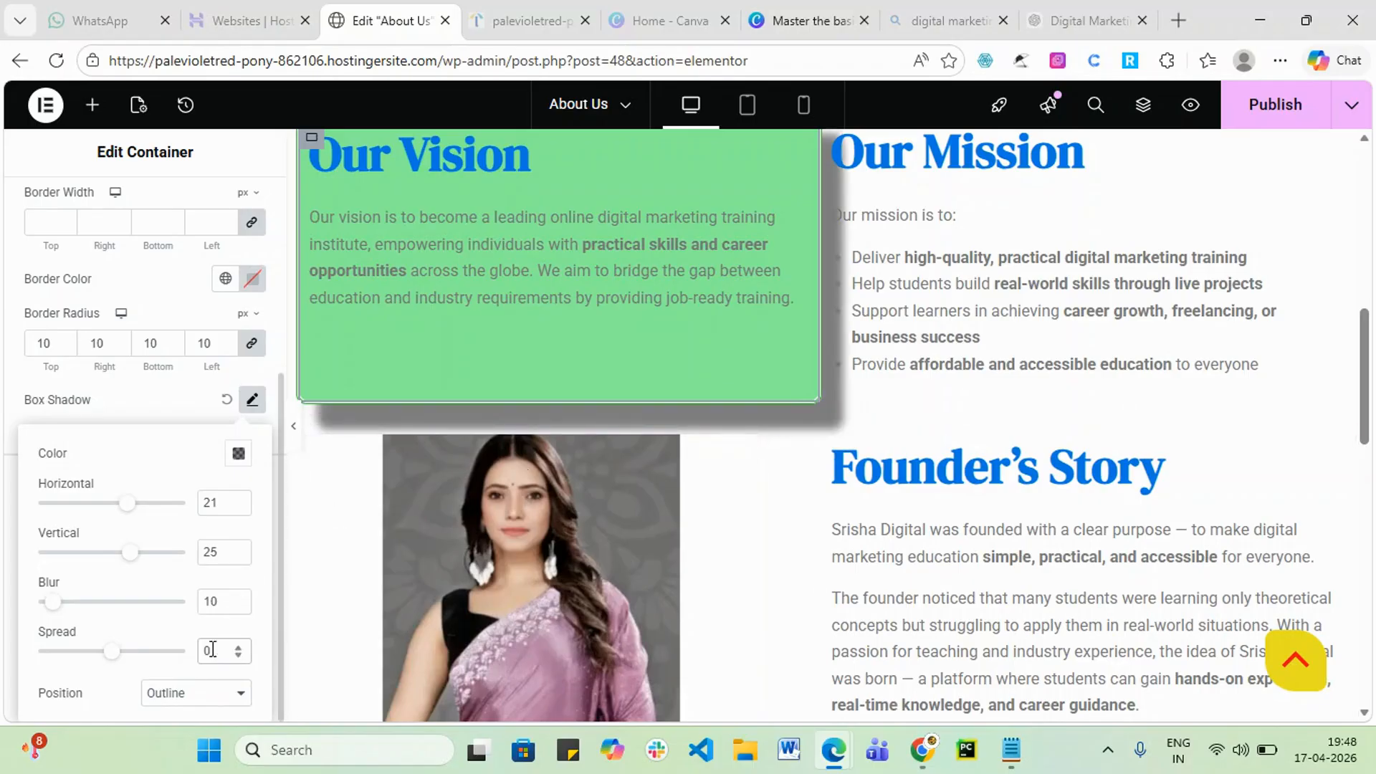
scroll(170, 562, "up", 3)
scroll(793, 372, "up", 5)
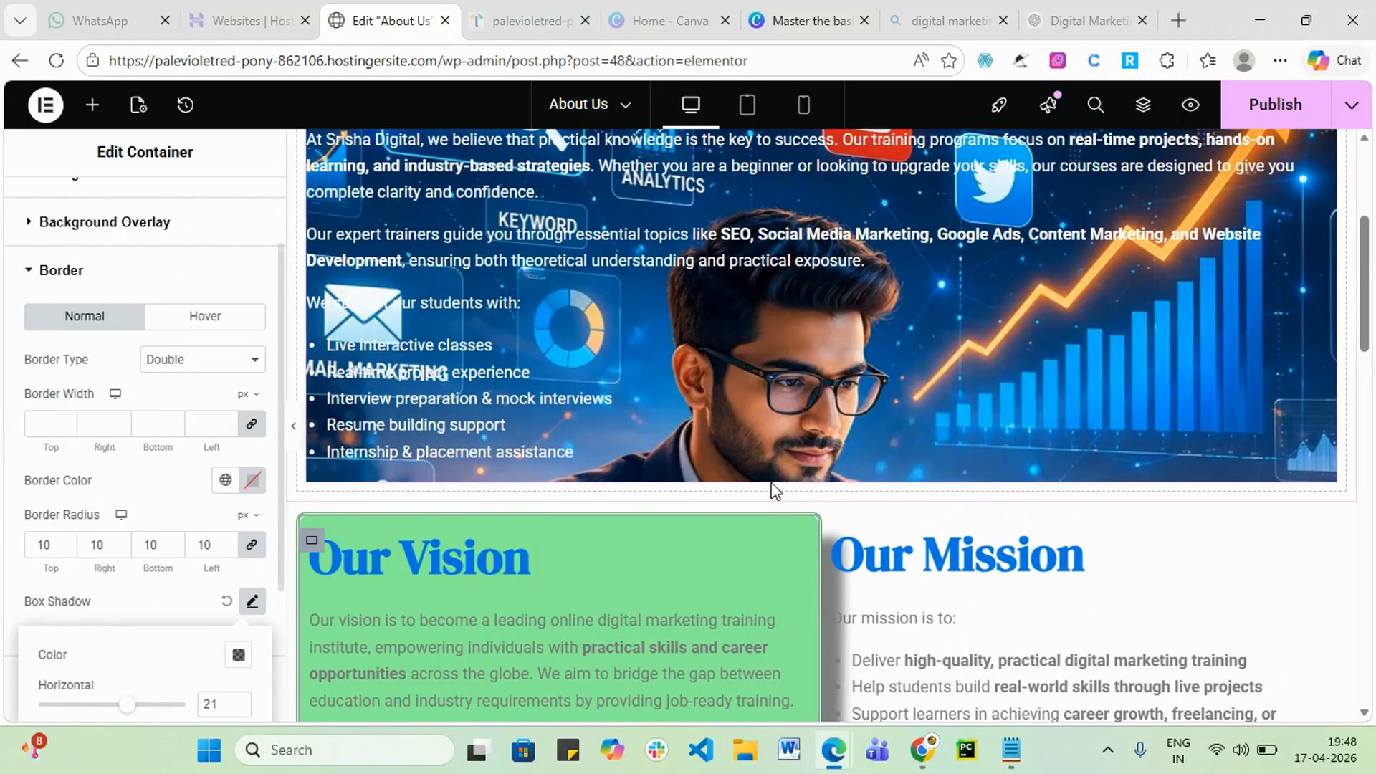
scroll(563, 481, "down", 3)
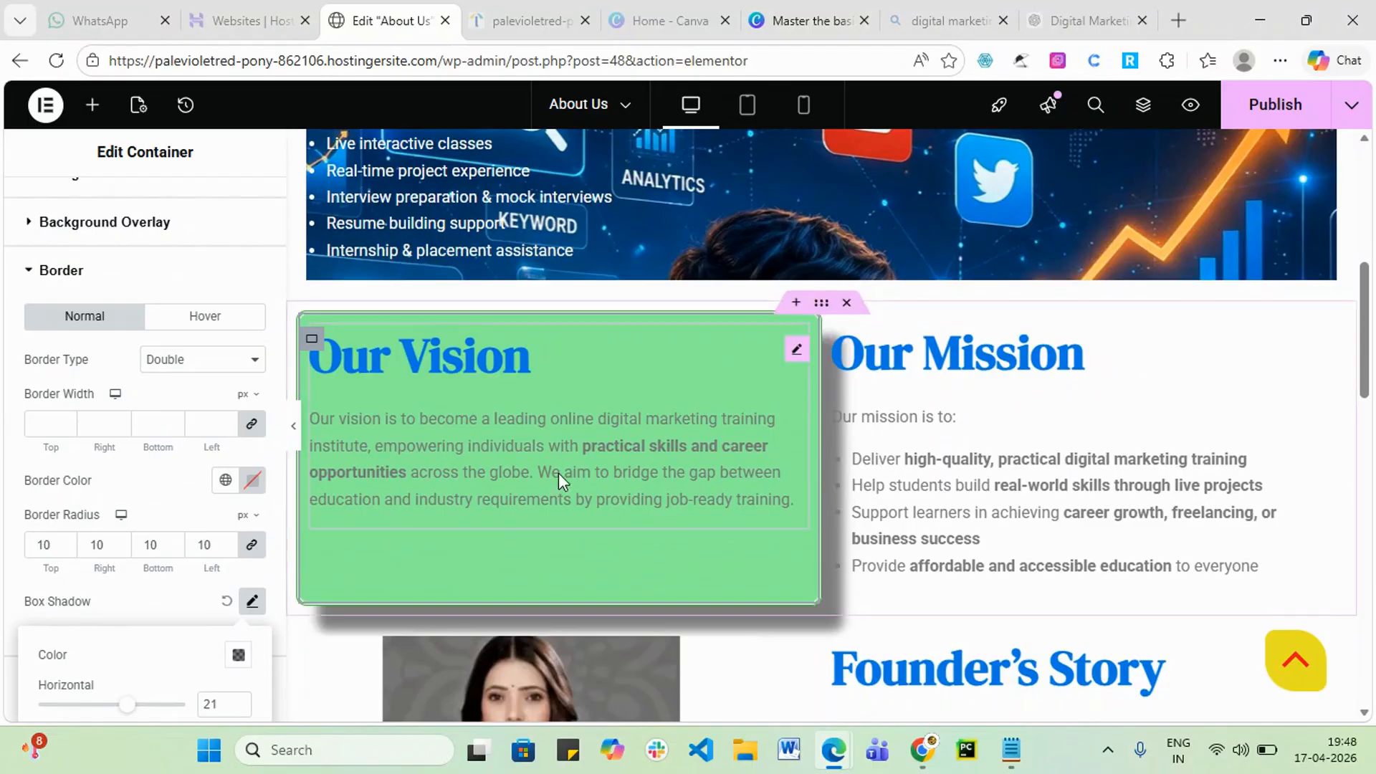
- Try to publish the About Us page with the styled Our Vision container
left_click(1279, 106)
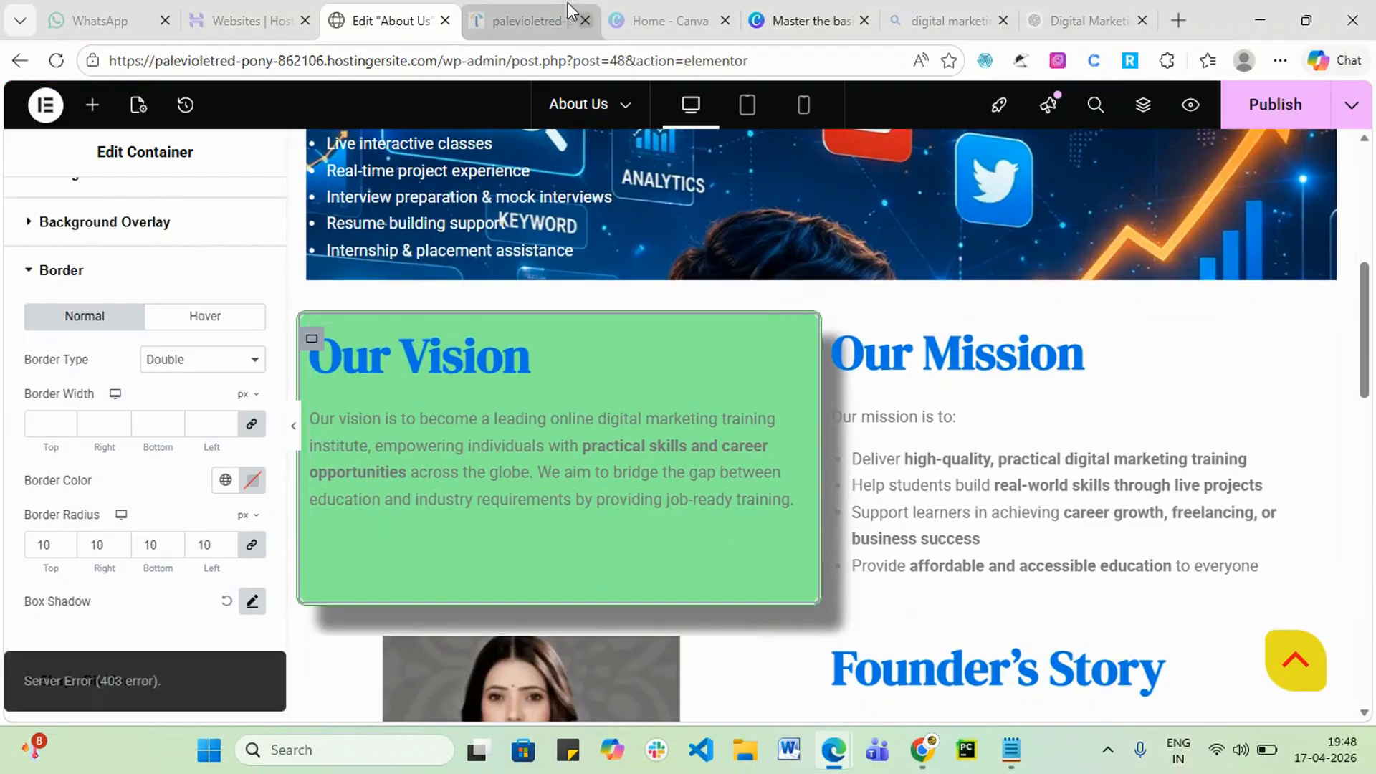
left_click(1057, 14)
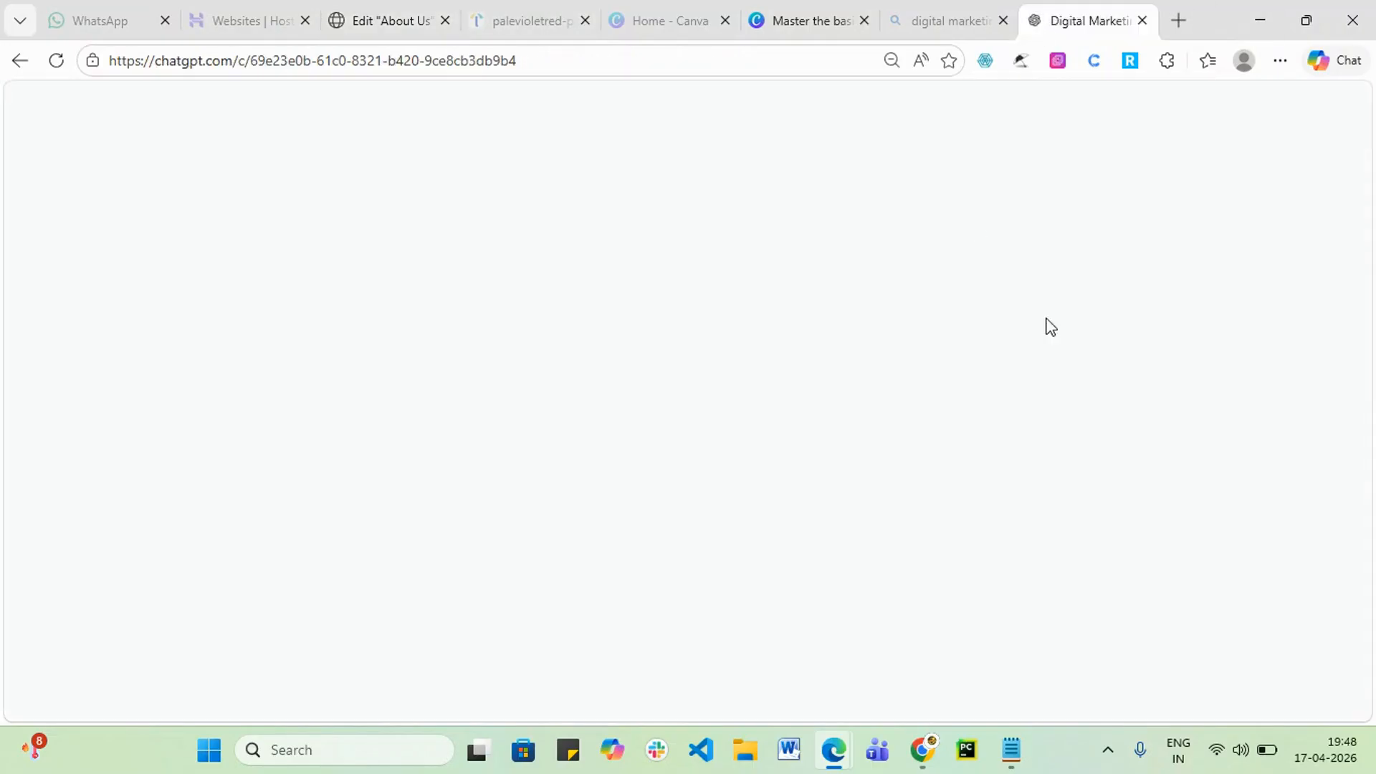
left_click(921, 10)
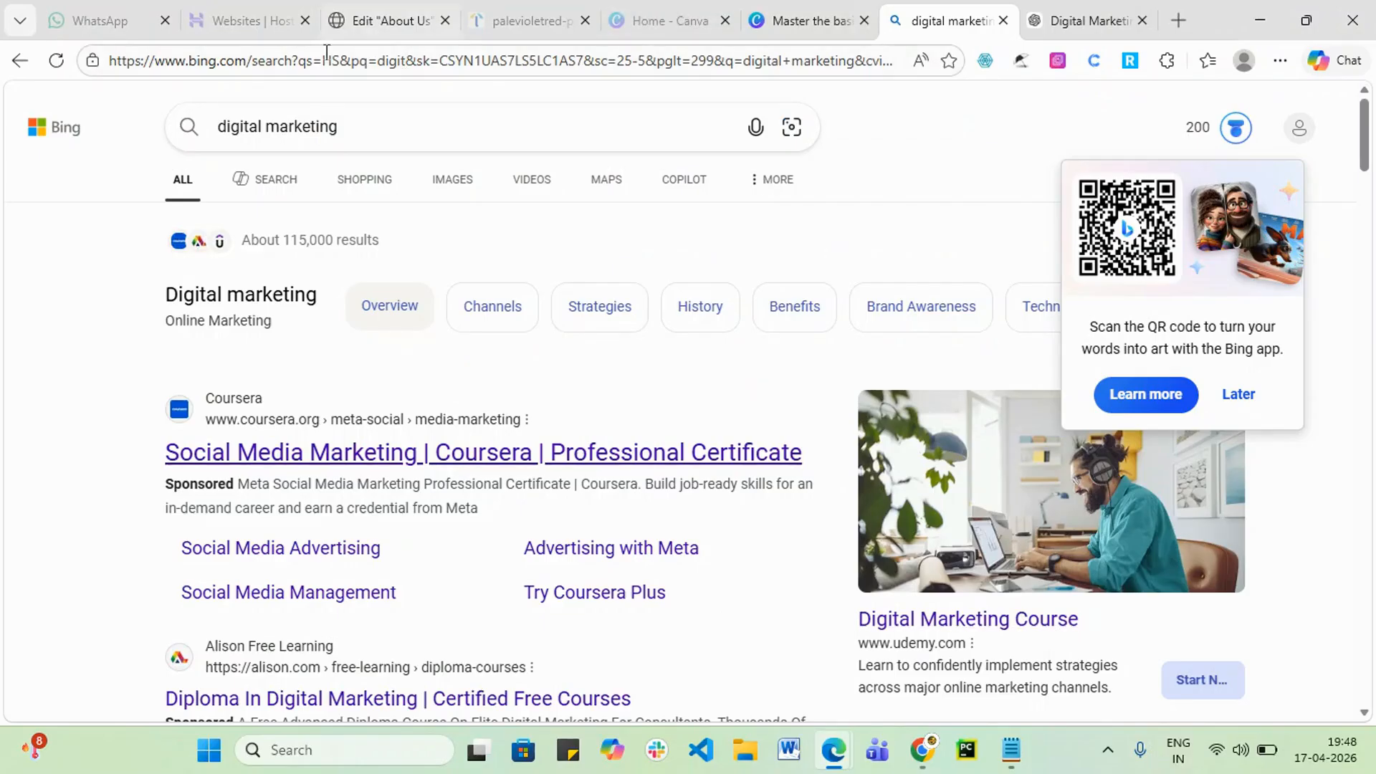
left_click(373, 7)
left_click_drag(444, 63, 81, 124)
- Set the entrance animation of the Our Mission container to Fade In Left
left_click(1032, 456)
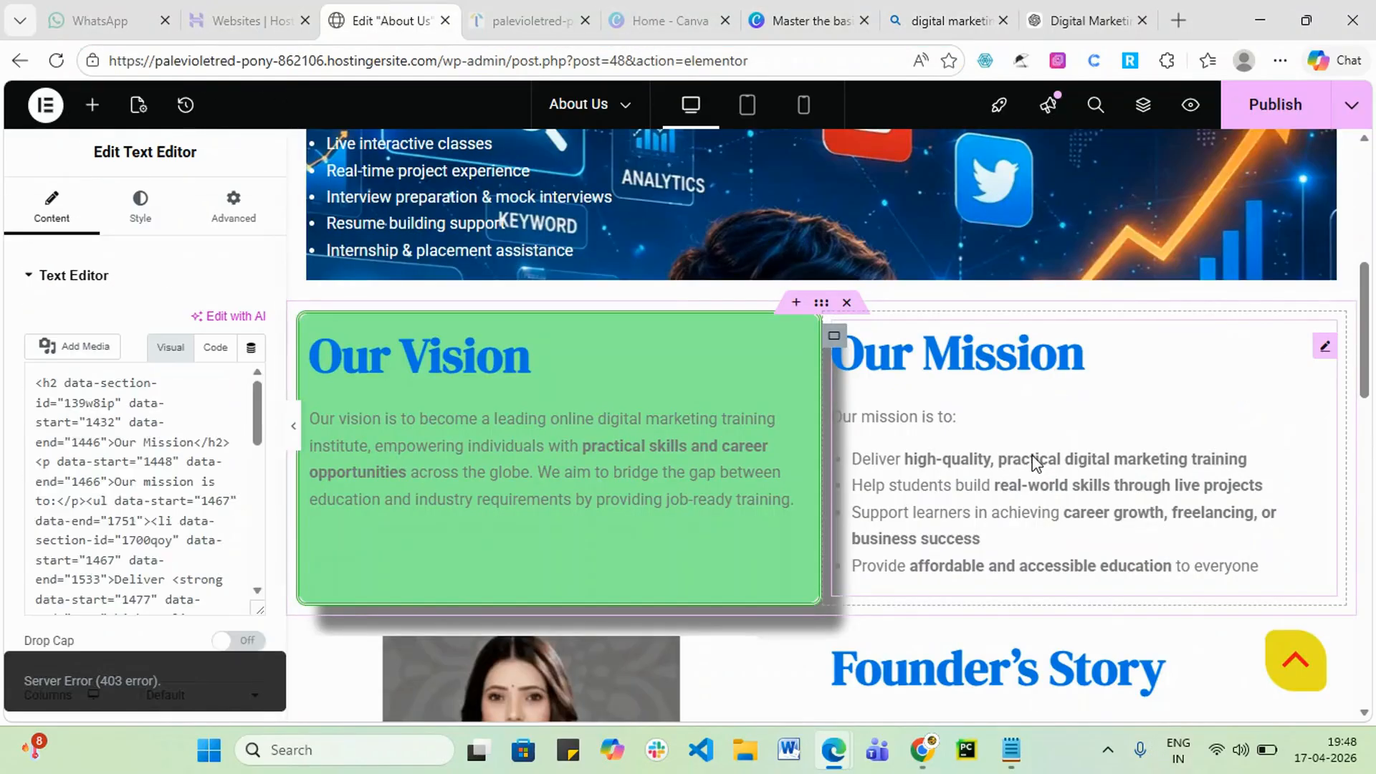
left_click(843, 335)
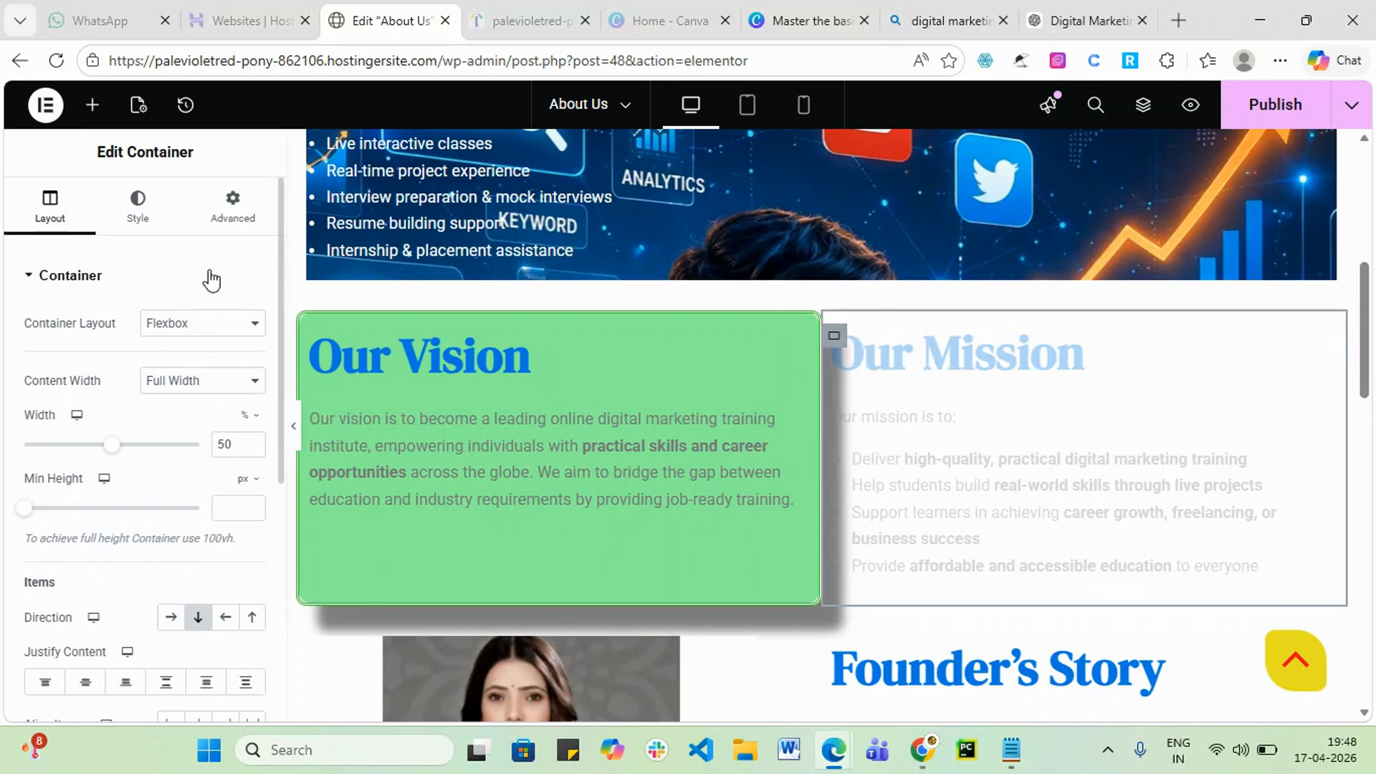
scroll(110, 415, "down", 4)
scroll(117, 430, "down", 2)
scroll(172, 352, "up", 6)
left_click(217, 231)
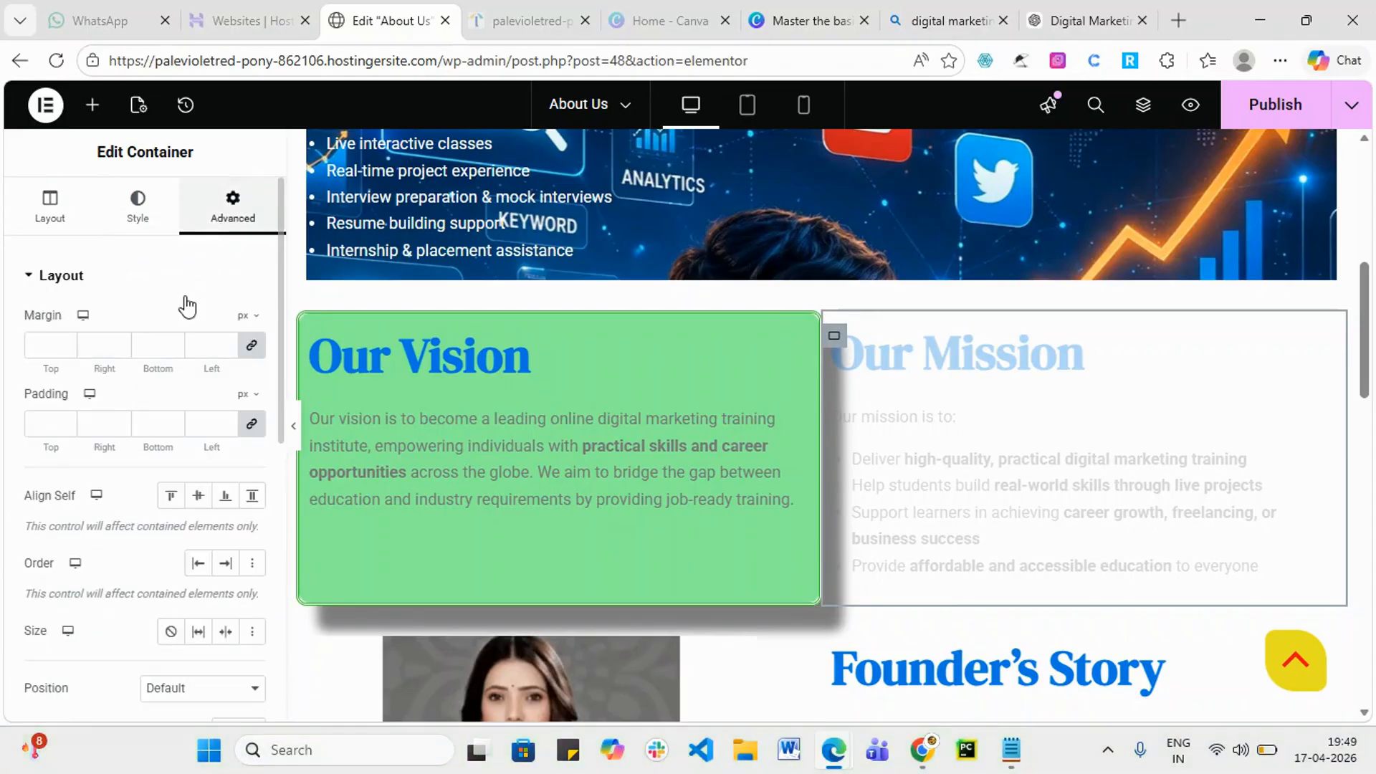
scroll(179, 531, "down", 7)
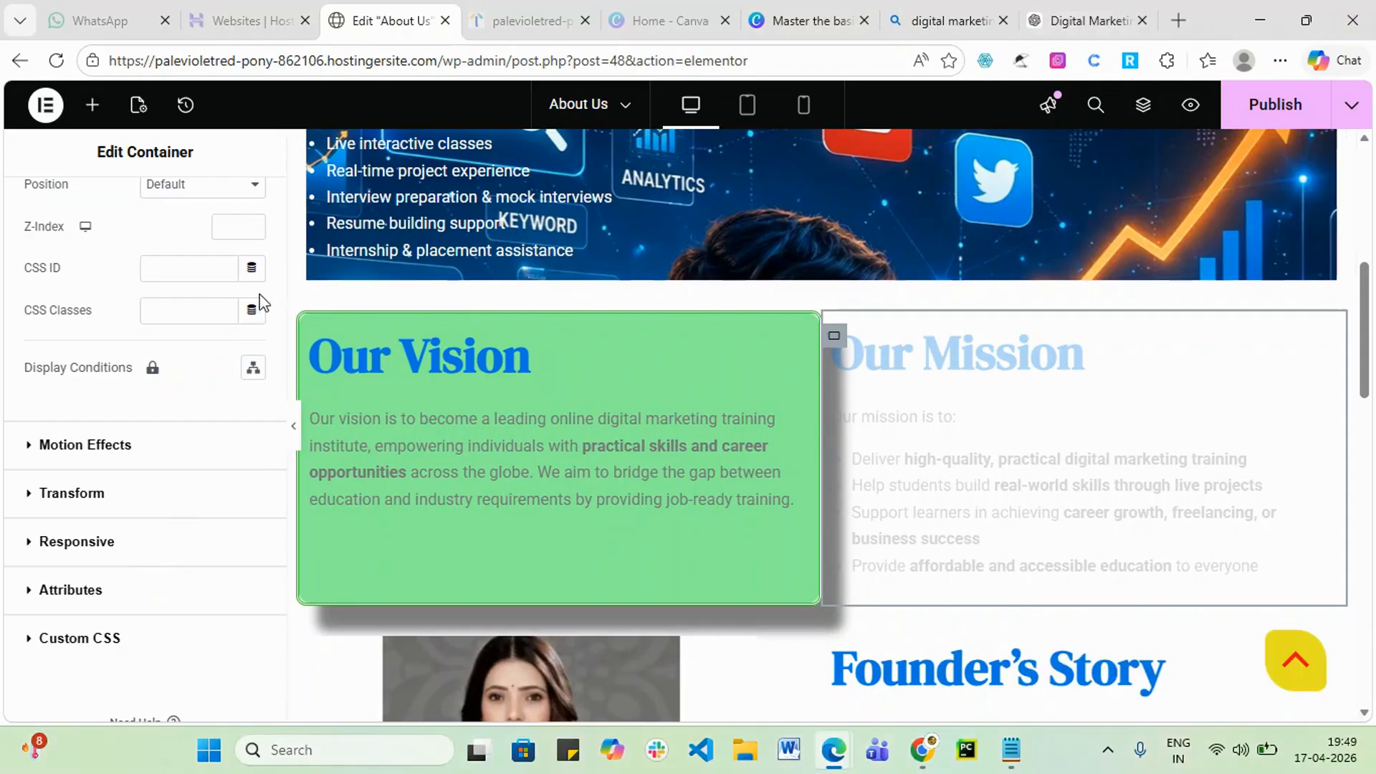
left_click(178, 458)
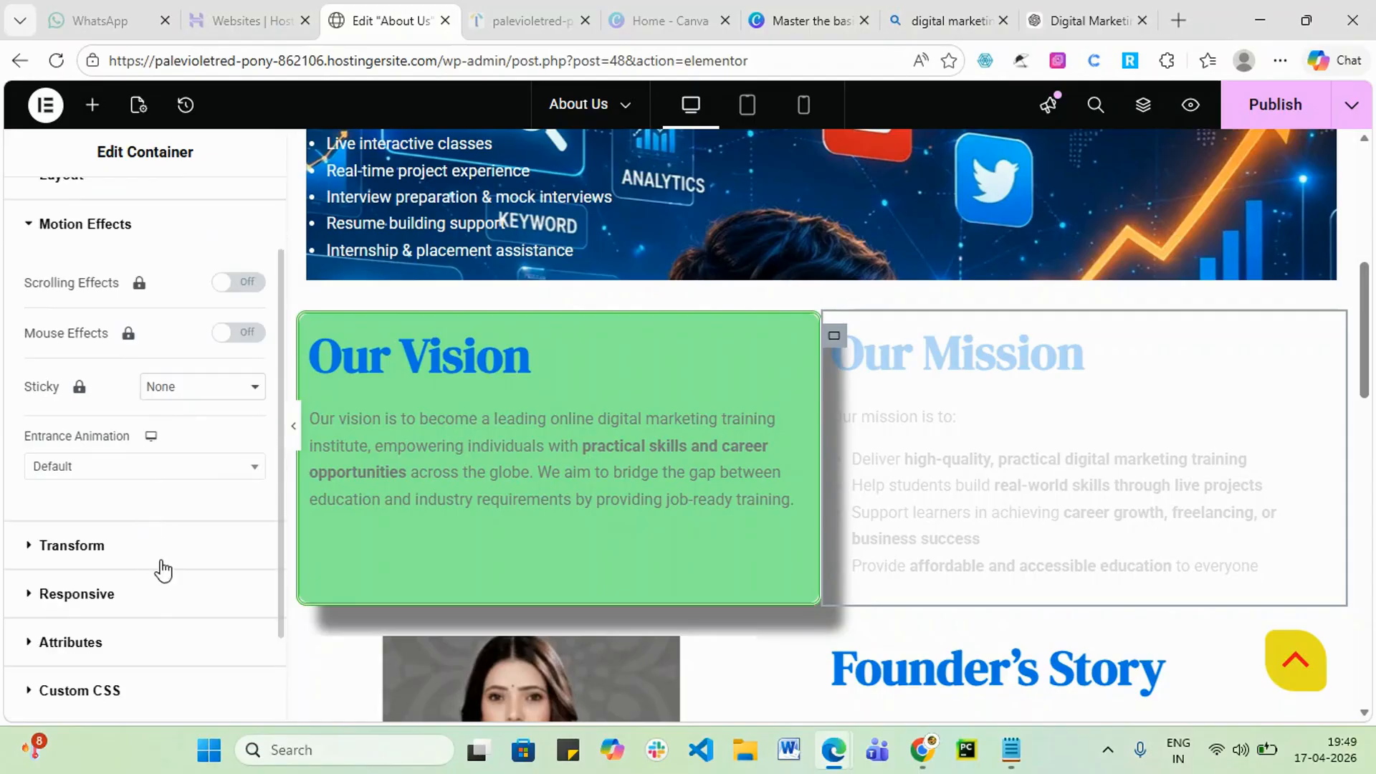
left_click(242, 468)
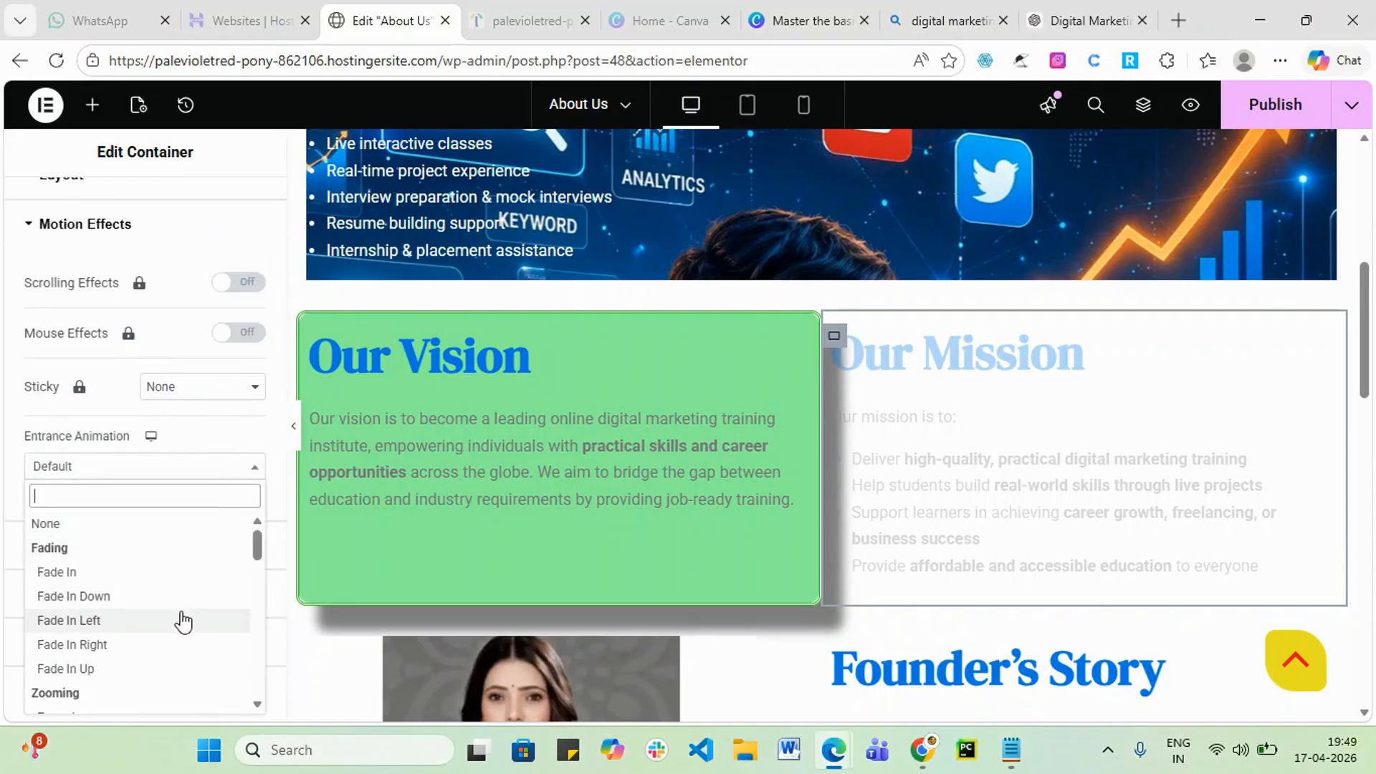
left_click(104, 623)
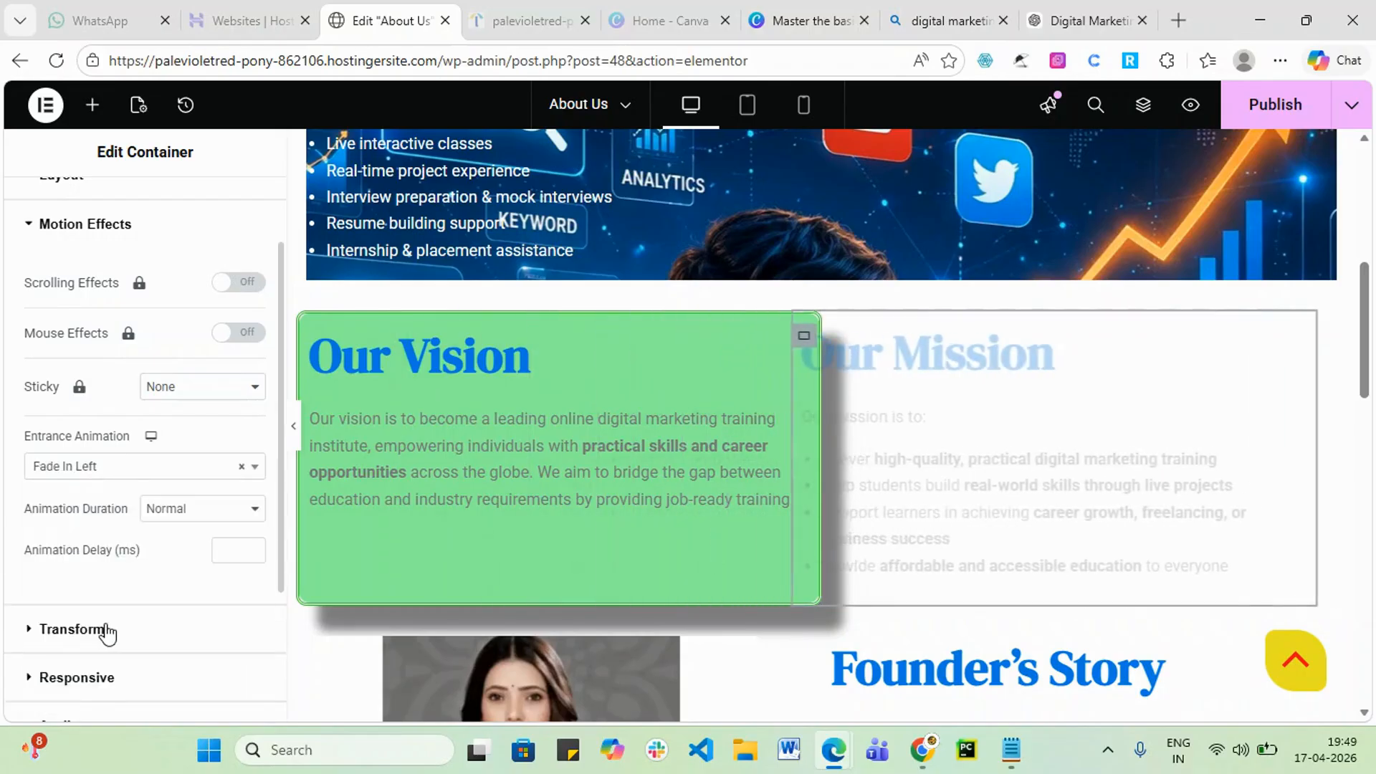
scroll(118, 609, "down", 1)
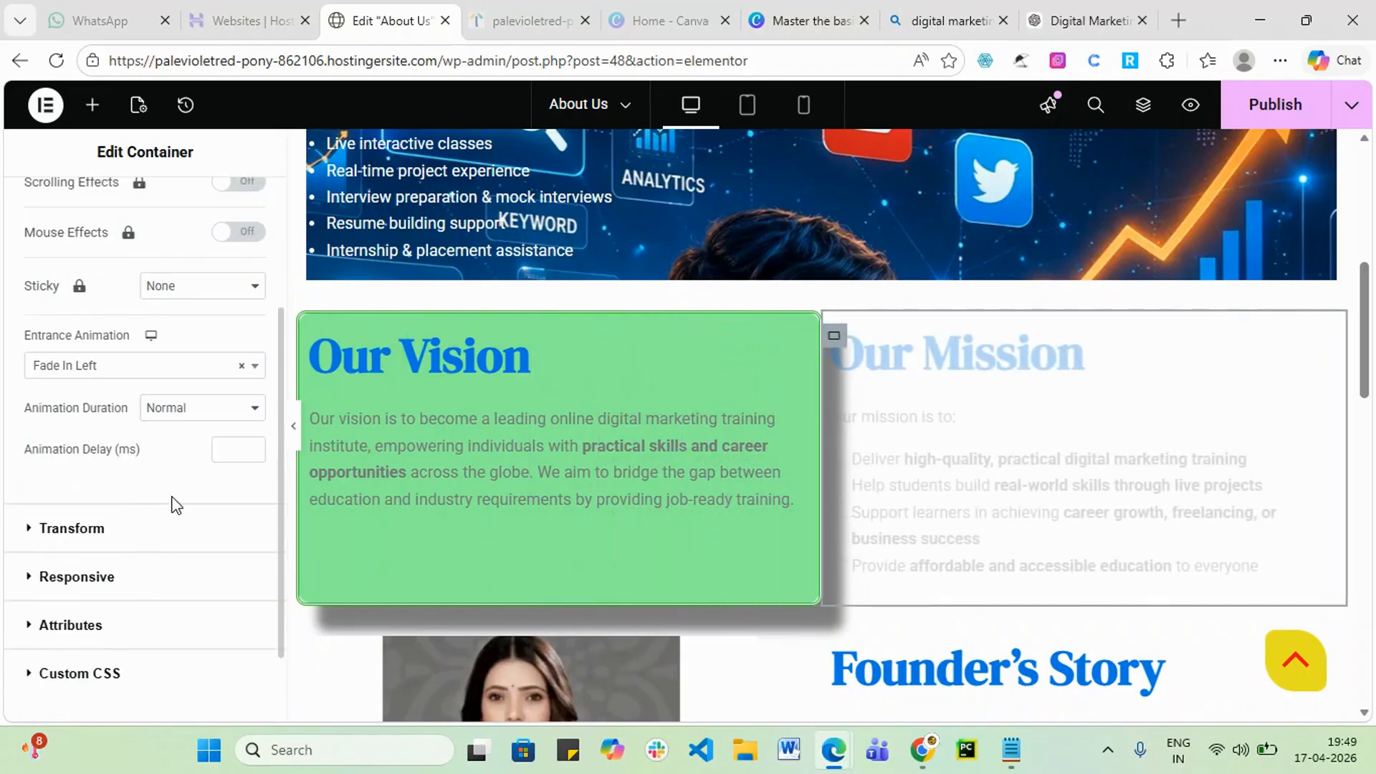
left_click(129, 543)
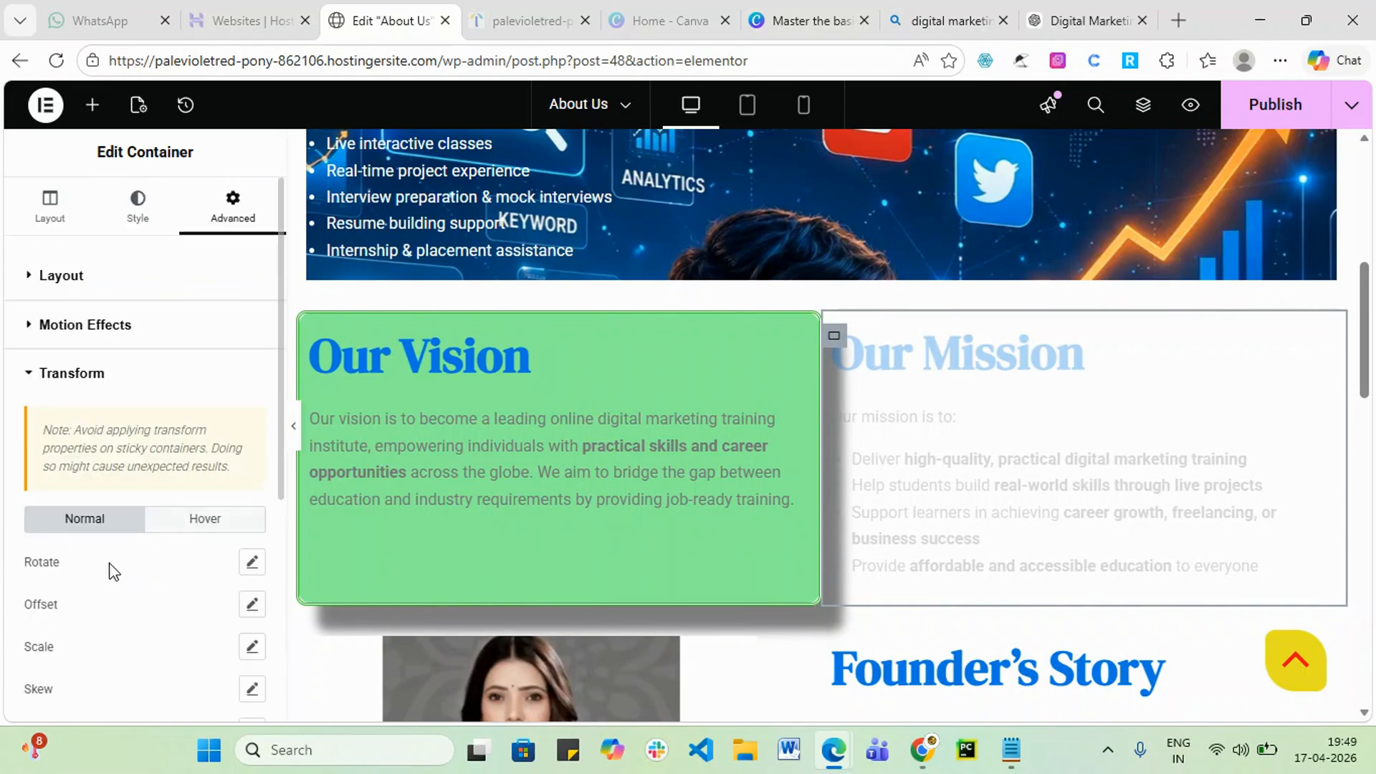
- Add a classic background overlay in a soft yellow to the Our Mission container
left_click(140, 209)
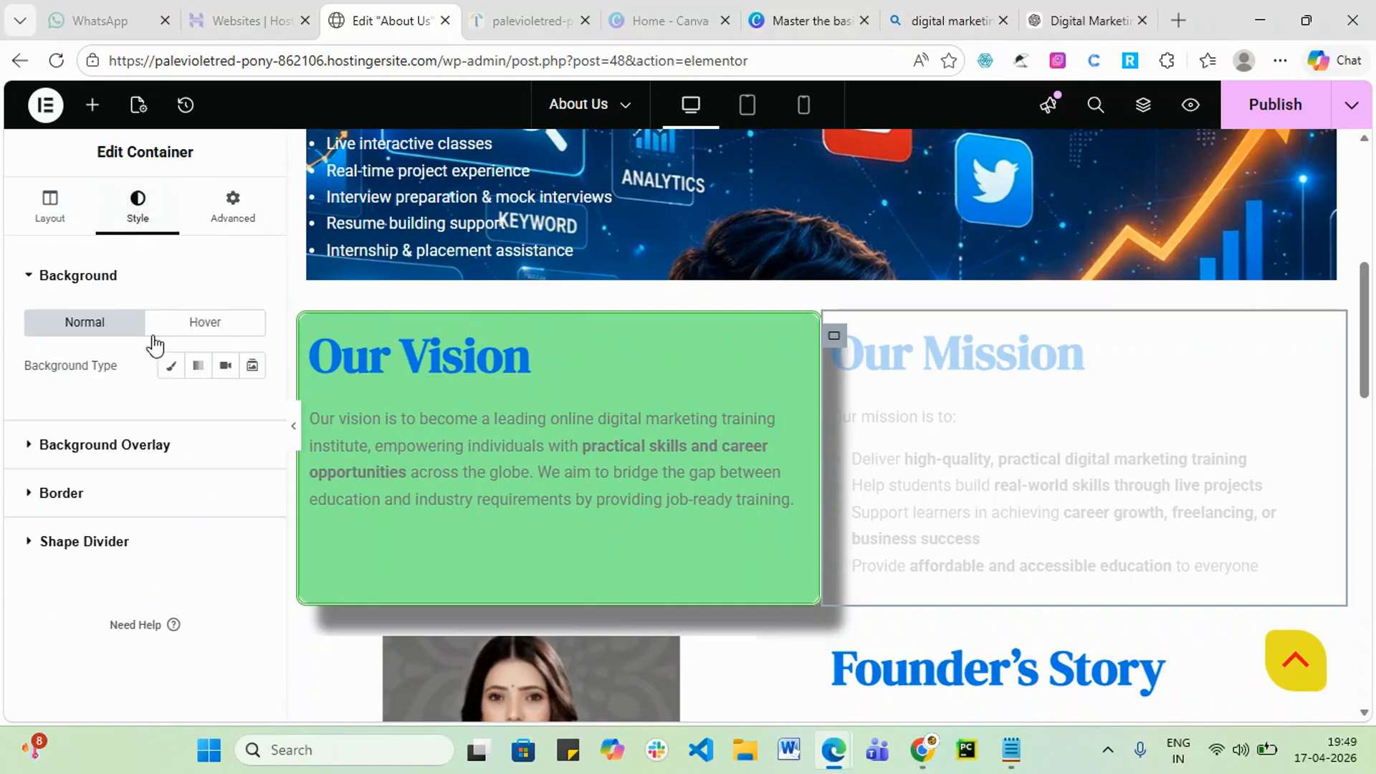
left_click(135, 448)
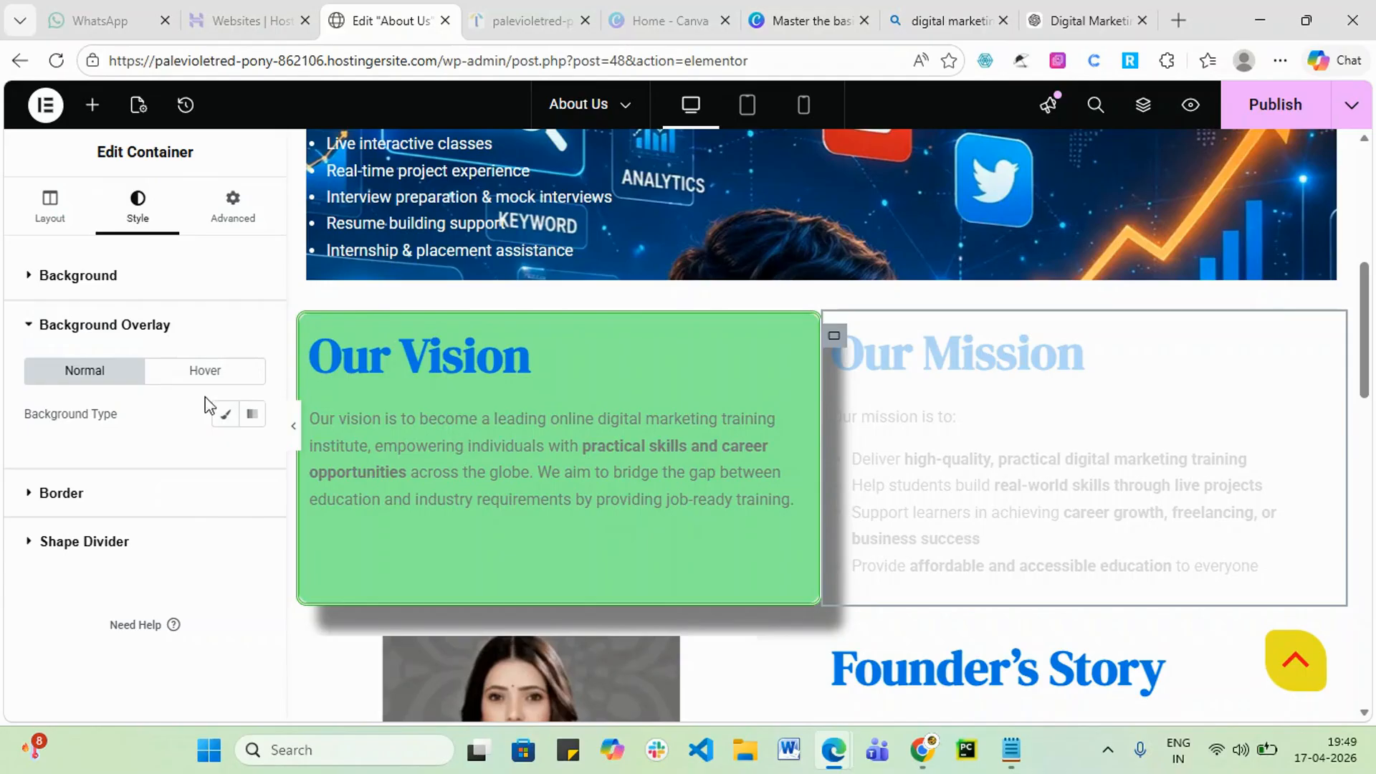
left_click(228, 419)
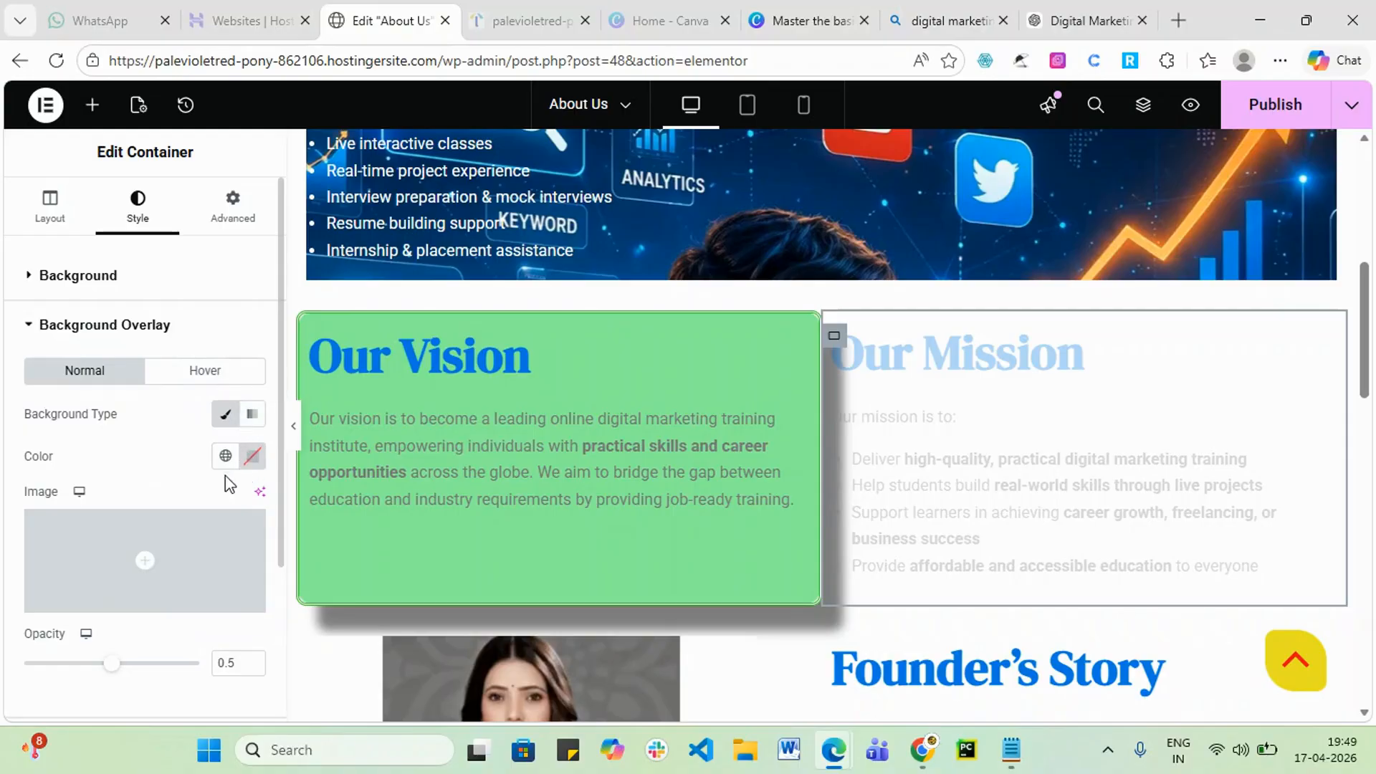
left_click(251, 456)
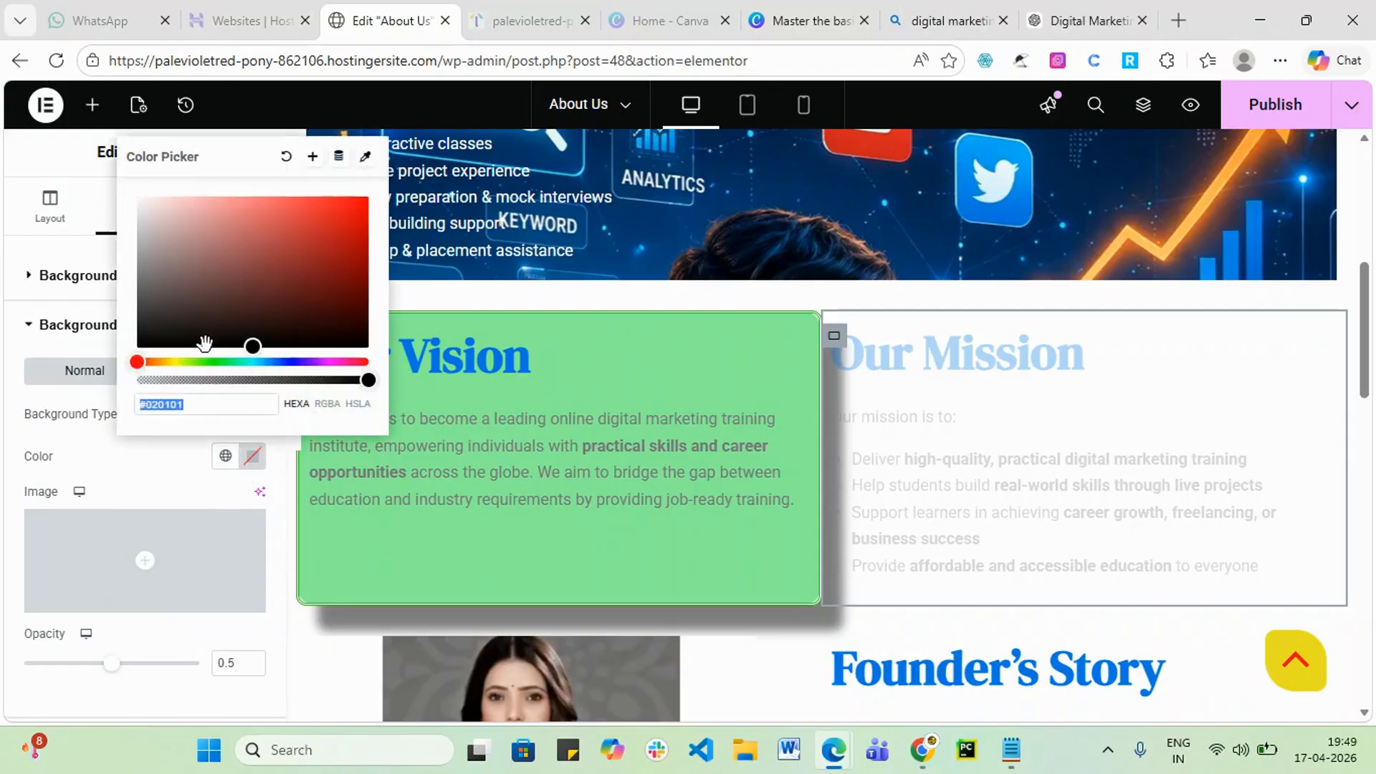
left_click_drag(307, 231, 247, 211)
left_click(168, 478)
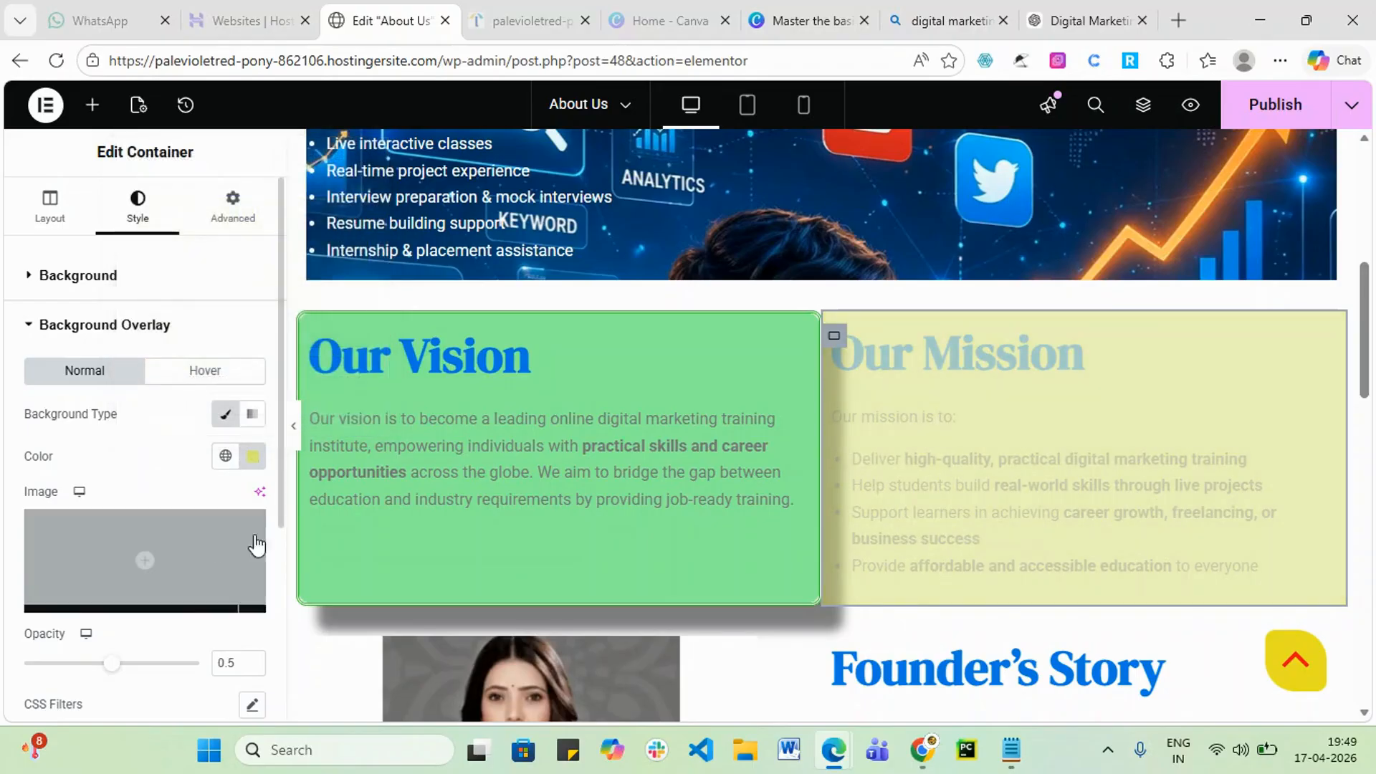
- Set the Our Mission container's border radius to 10 px on all four corners
scroll(186, 517, "down", 3)
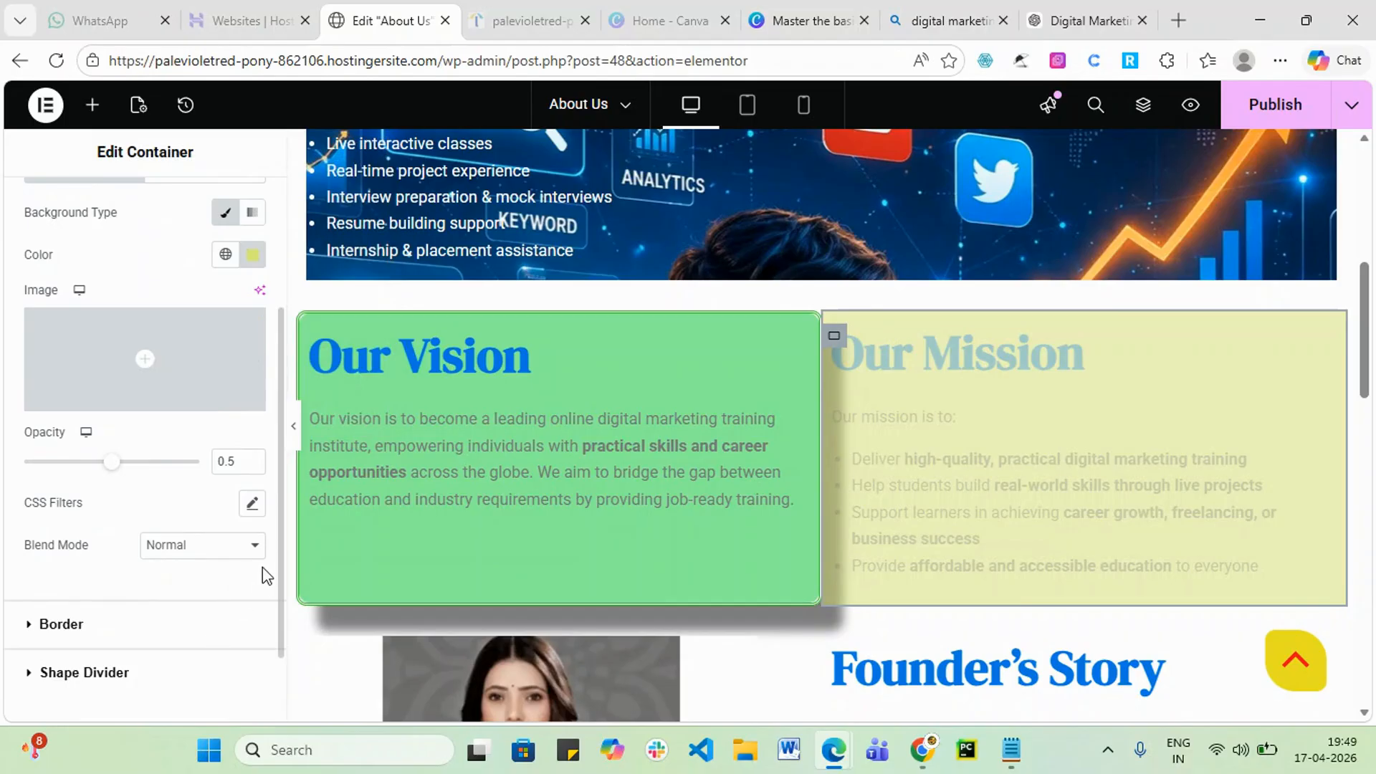
left_click(171, 634)
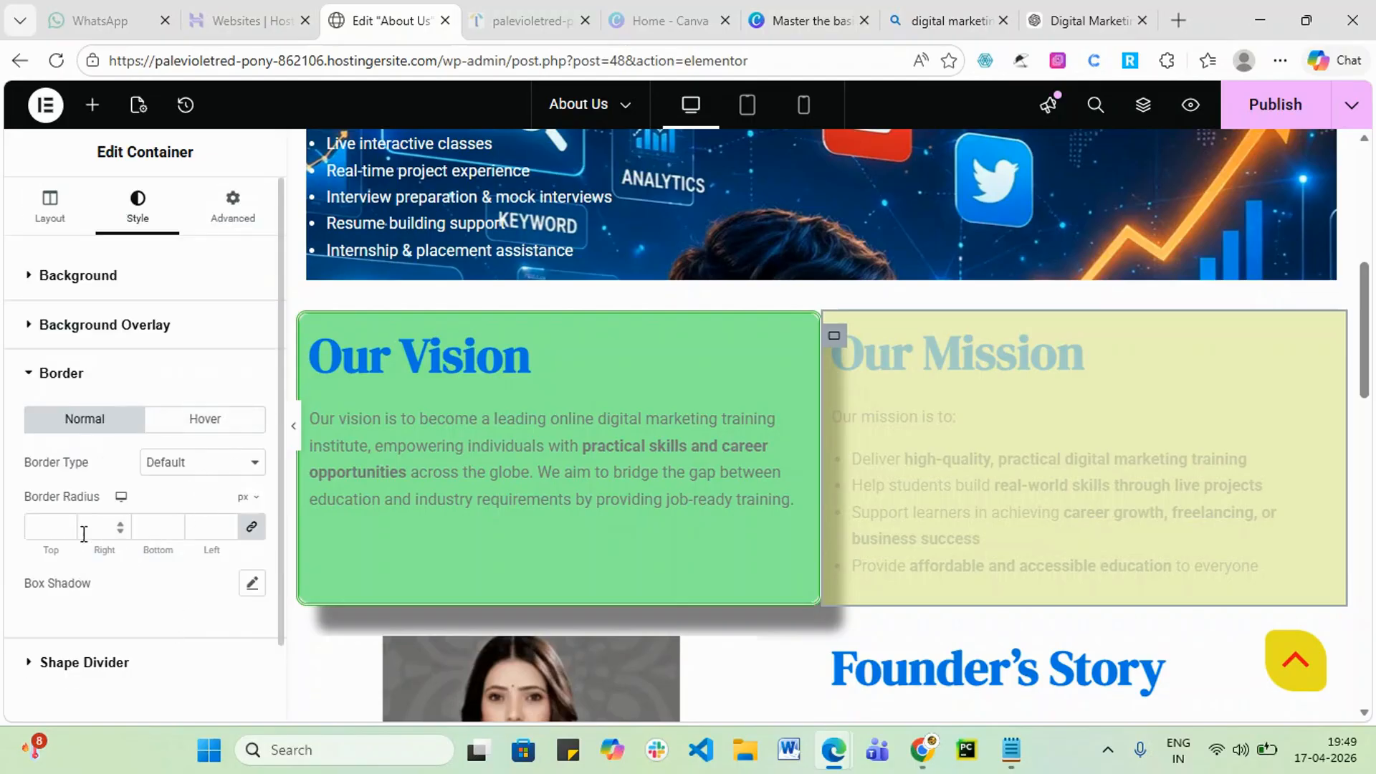
type("10")
key("BackSpace")
key("BackSpace")
key("BackSpace")
key("BackSpace")
scroll(167, 587, "down", 1)
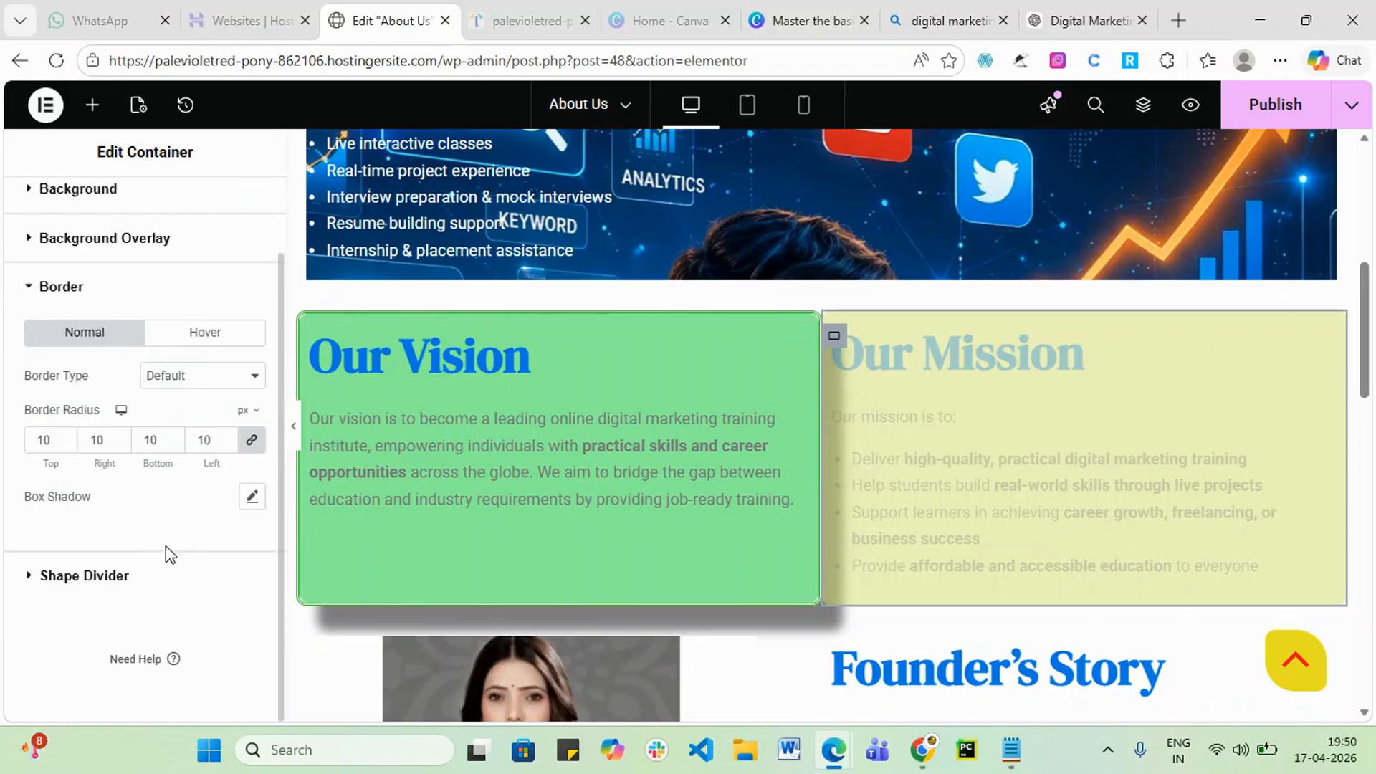
- Try a Solid border type on the Our Mission container and settle on Double
left_click(250, 380)
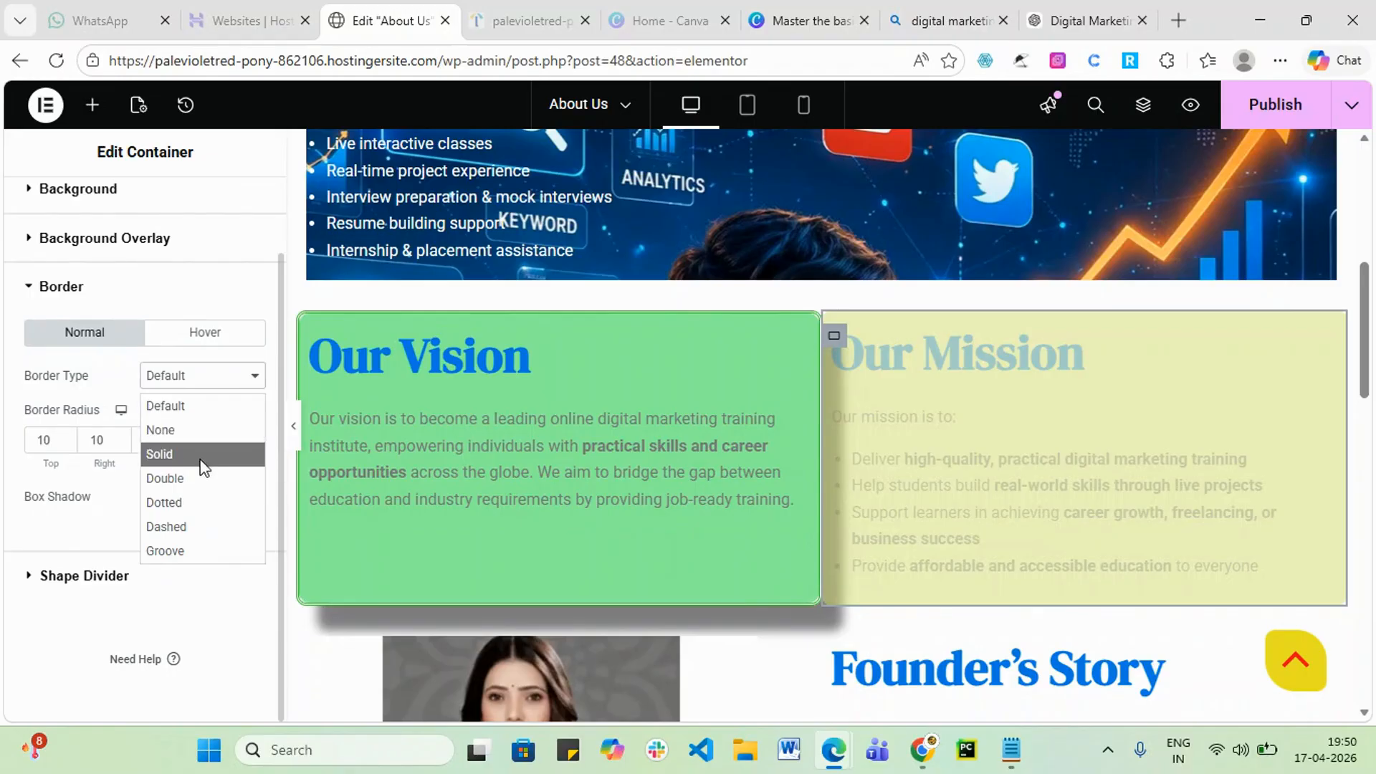
left_click(199, 459)
left_click(251, 380)
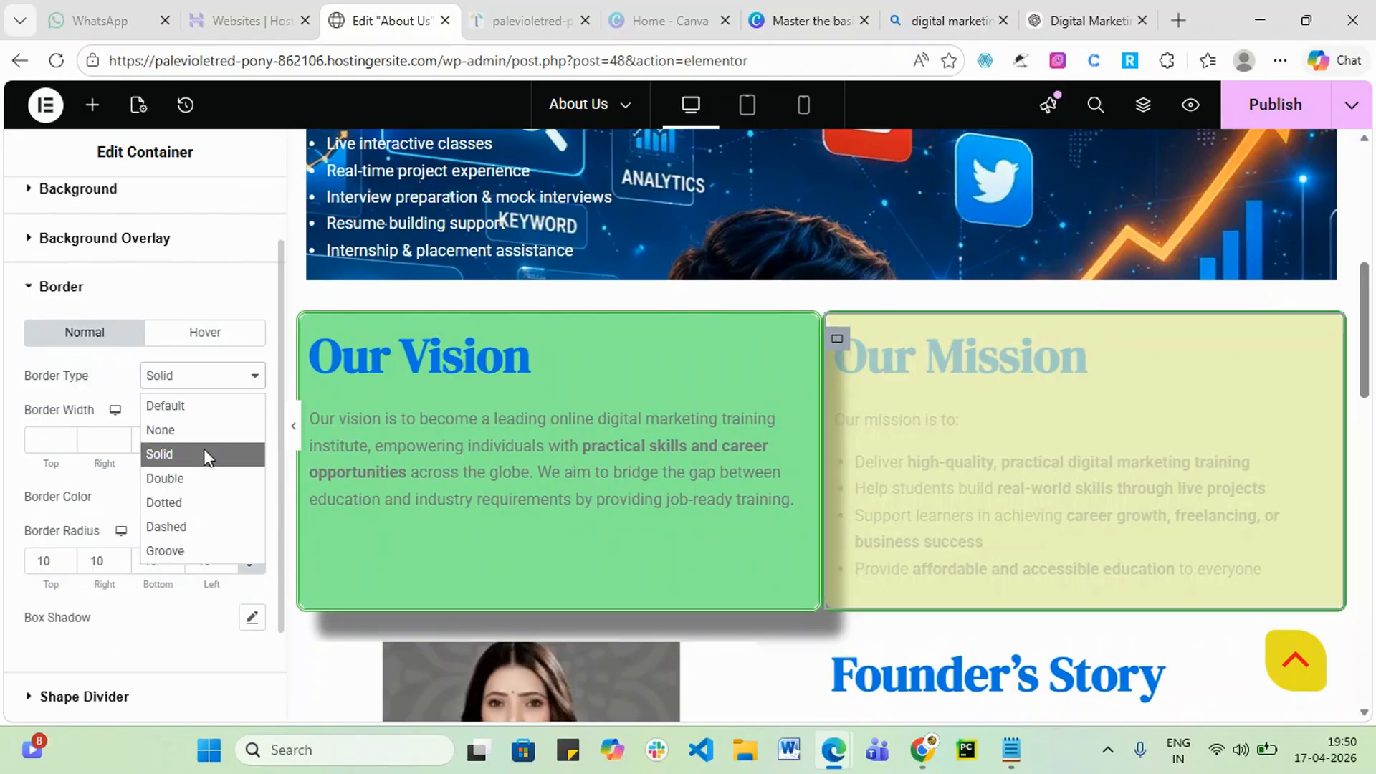
left_click(195, 478)
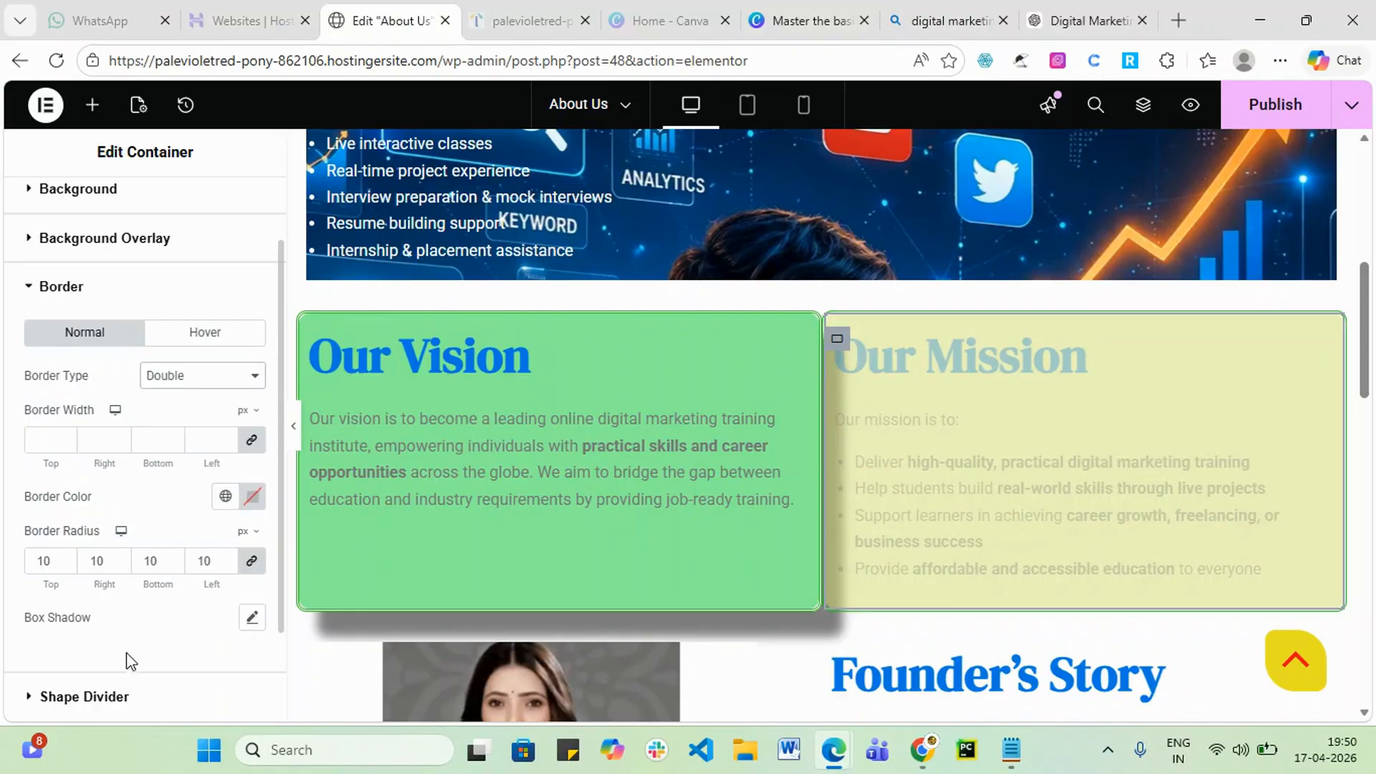
- Add a box shadow to the Our Mission container with a horizontal offset of 41 and a vertical offset of 27
scroll(130, 660, "down", 1)
left_click(254, 528)
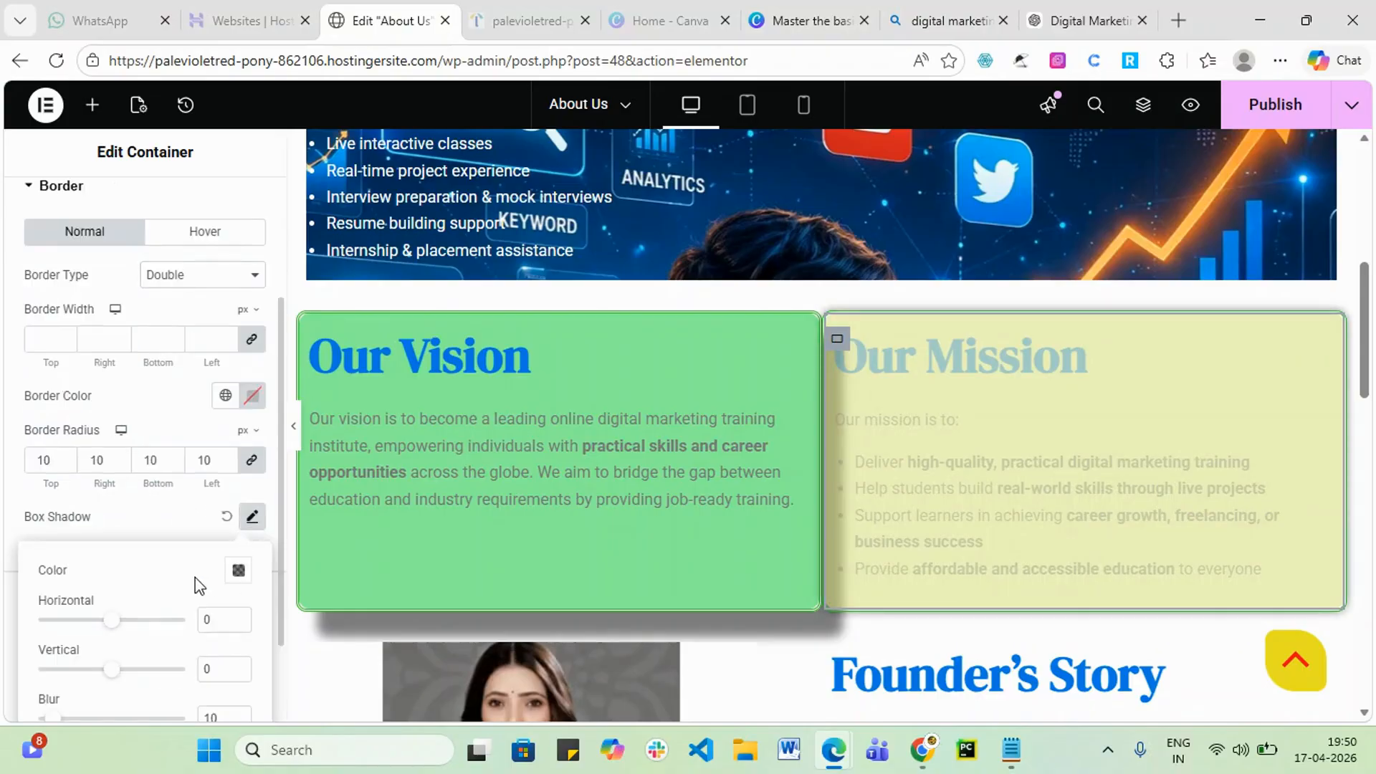
scroll(190, 579, "down", 1)
left_click_drag(118, 528, 143, 530)
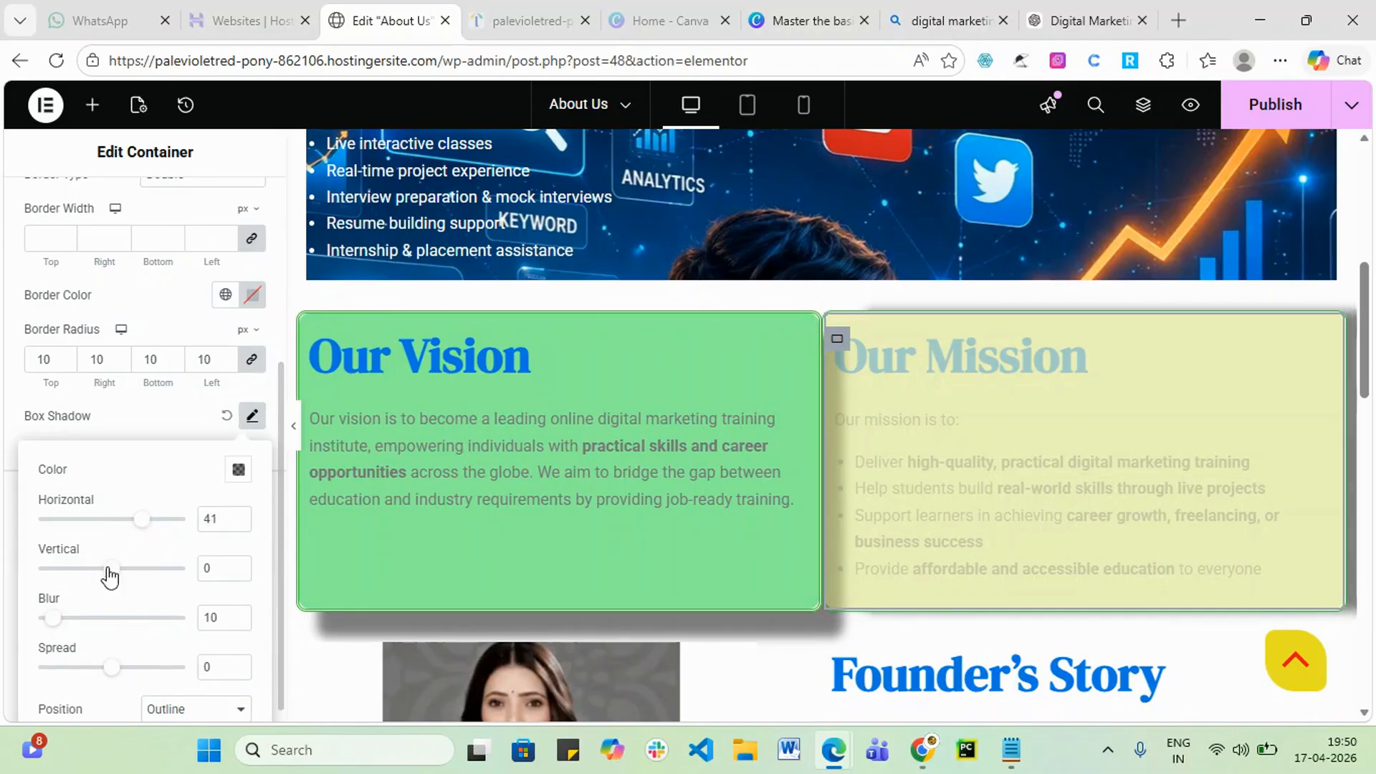
left_click_drag(114, 574, 131, 567)
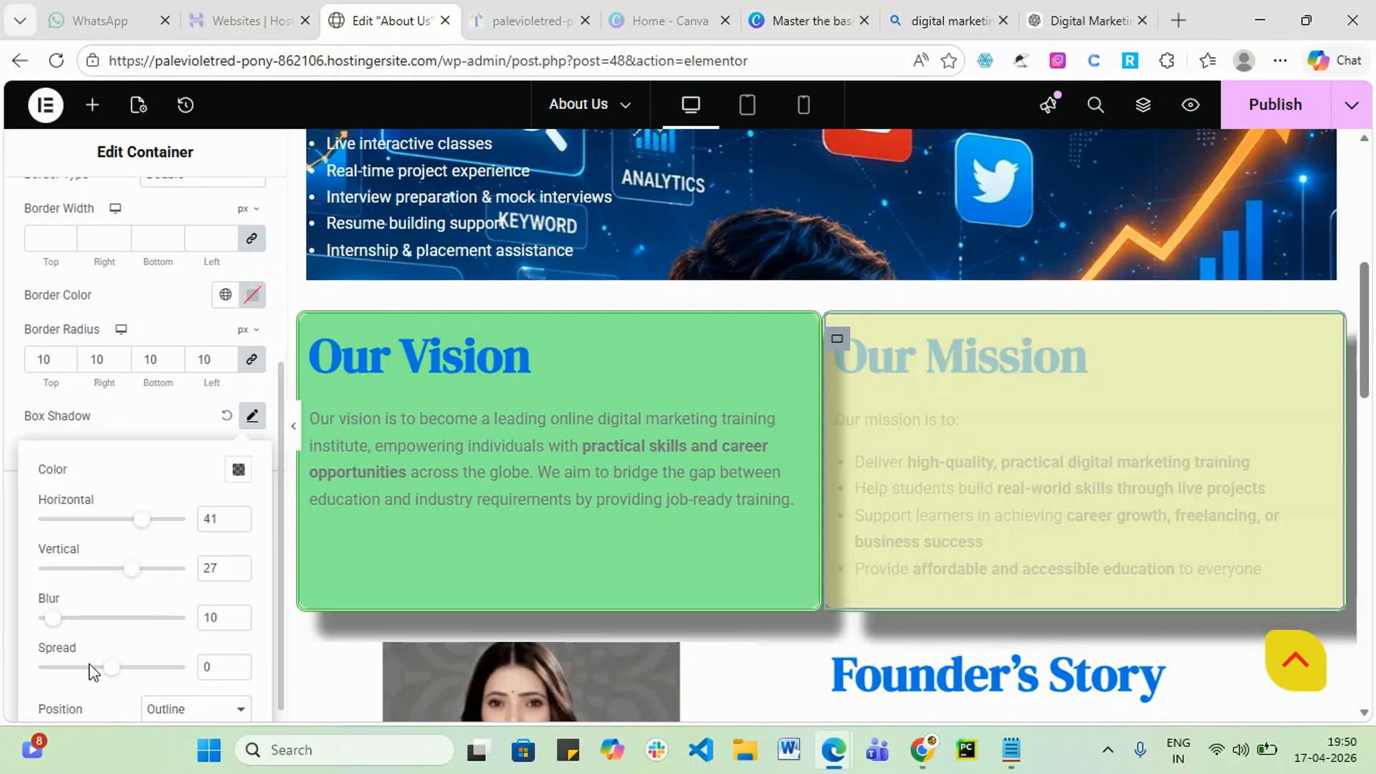
scroll(129, 689, "down", 1)
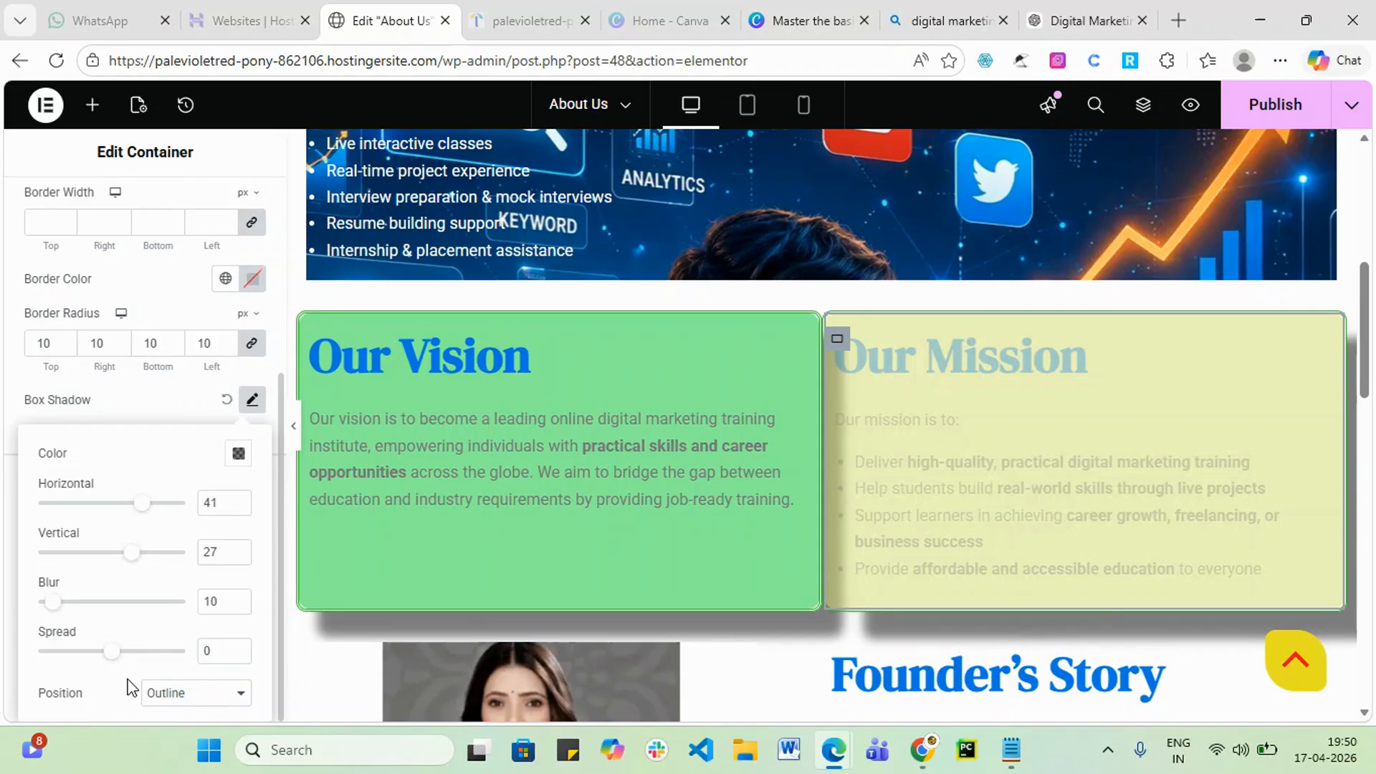
left_click(206, 402)
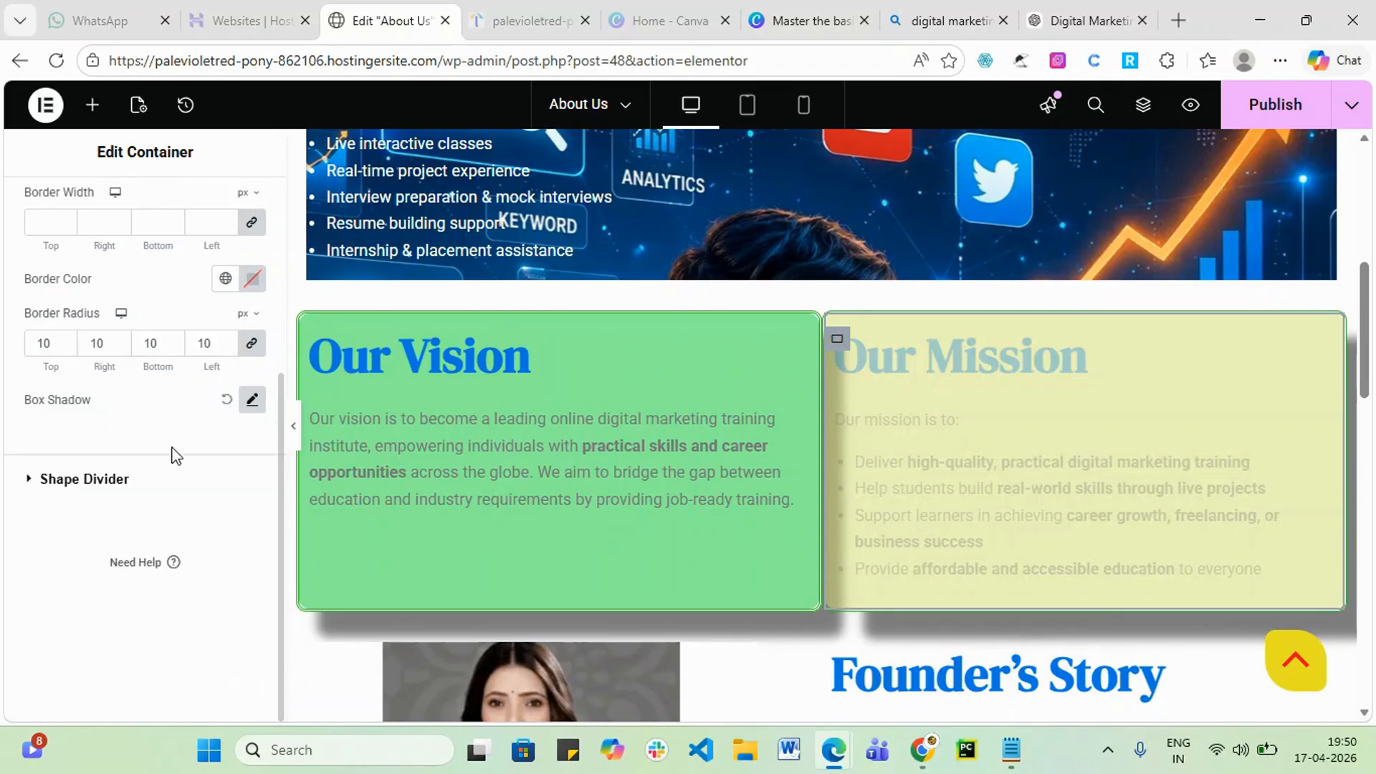
- Try to publish the page with the restyled Our Mission container, and open the Our Mission text's style settings
scroll(126, 486, "up", 3)
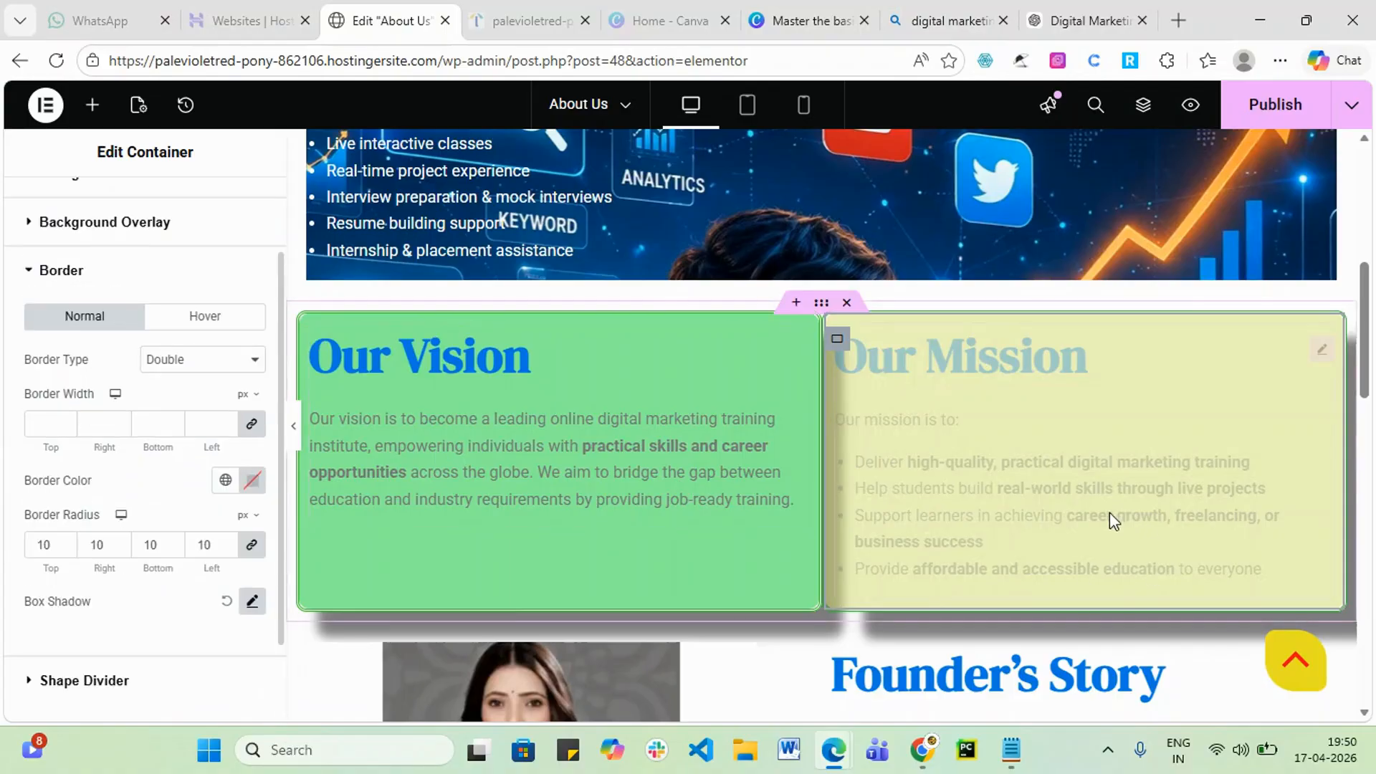
left_click(1275, 106)
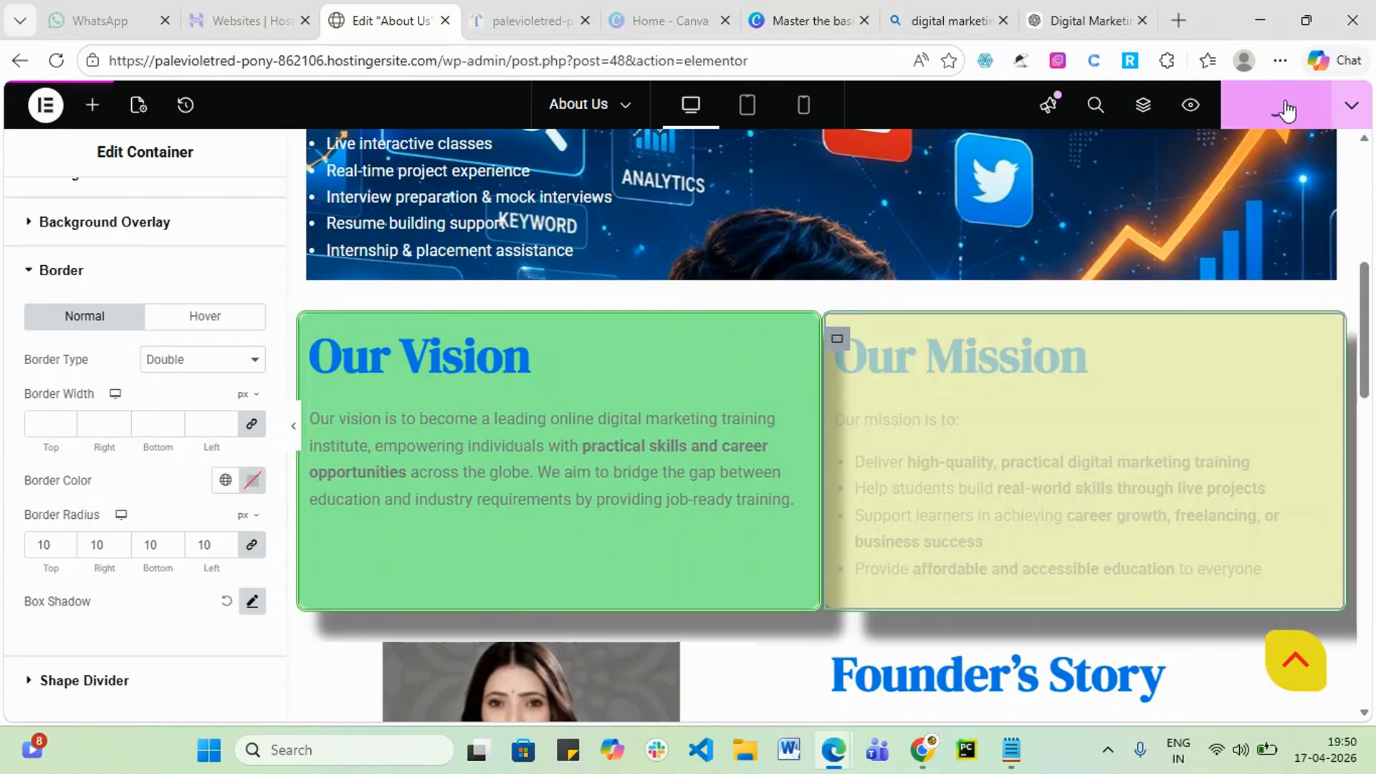
left_click(1145, 482)
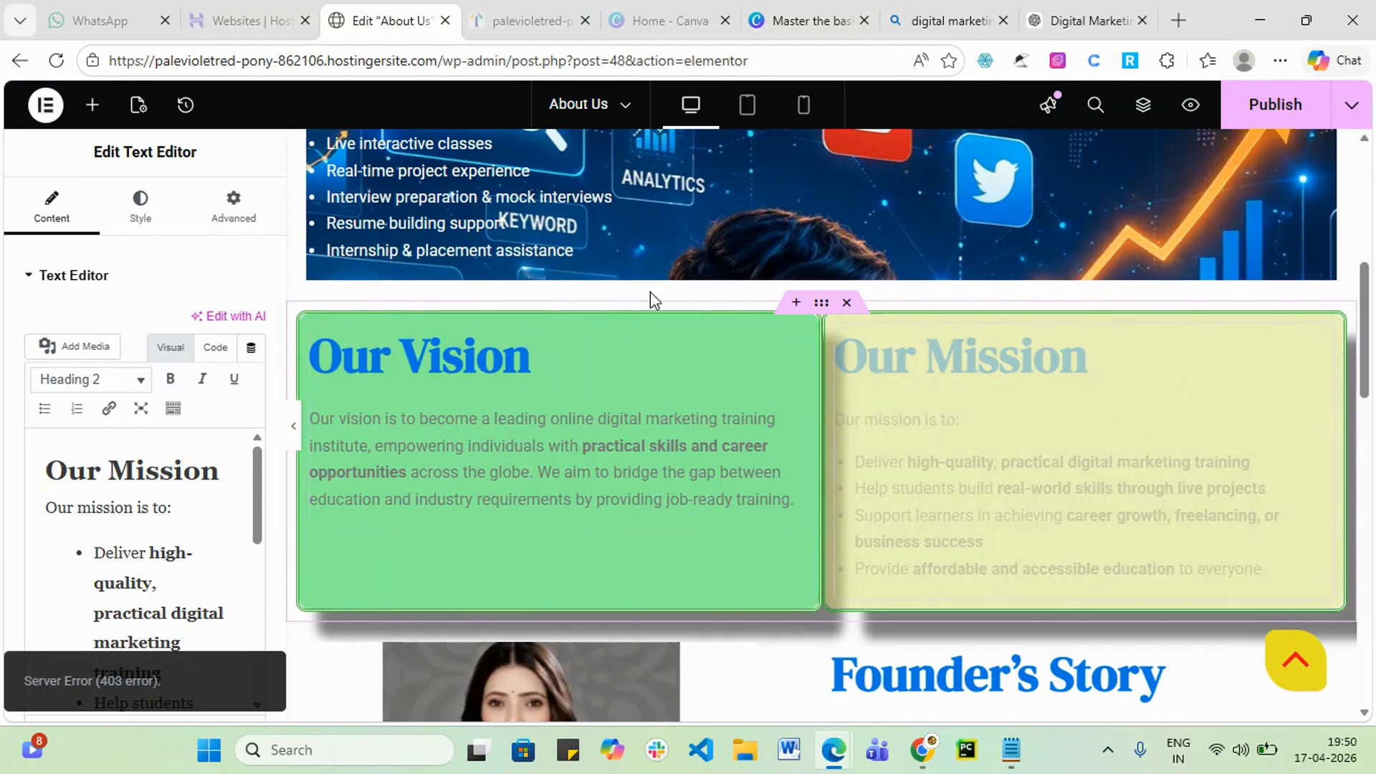
left_click(142, 206)
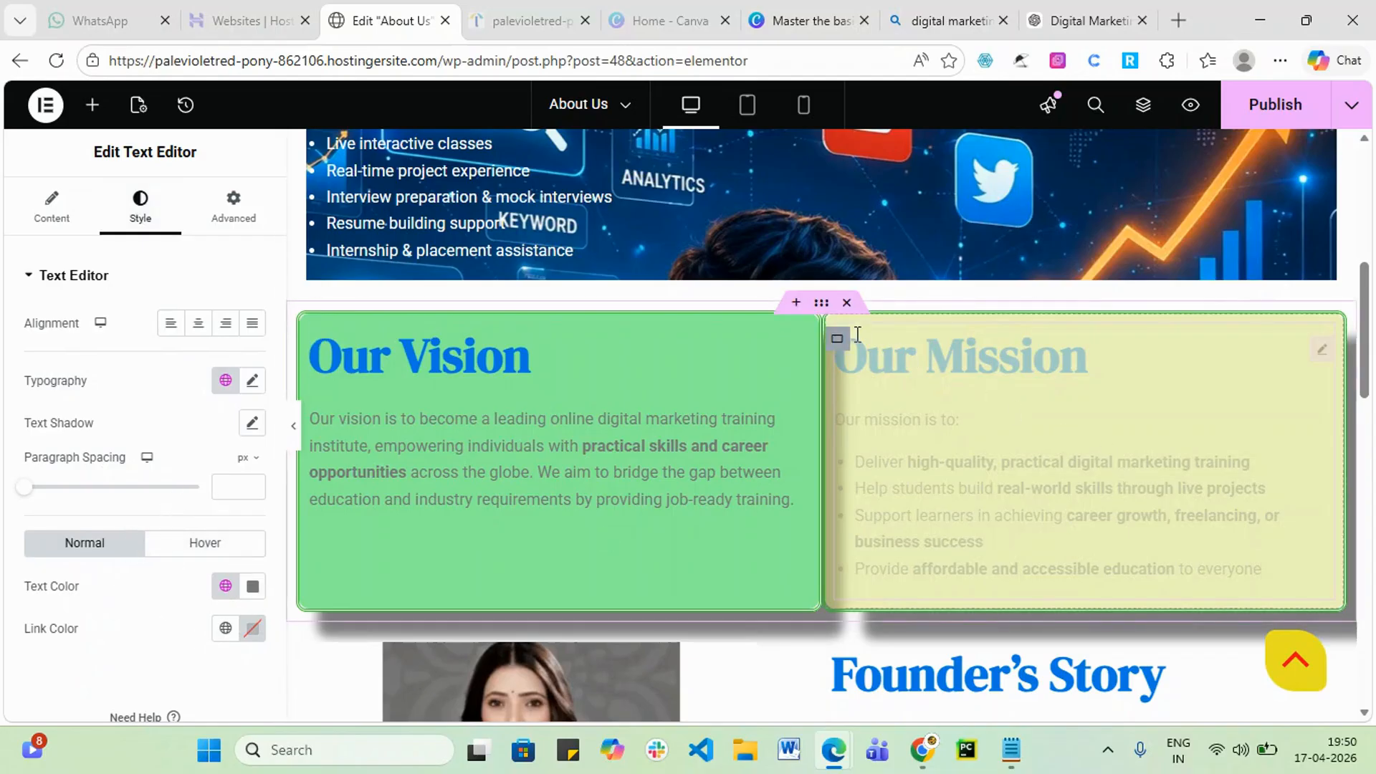
- Give the Our Mission container's background overlay a gradient on hover, with bright yellow as the first color
left_click(839, 340)
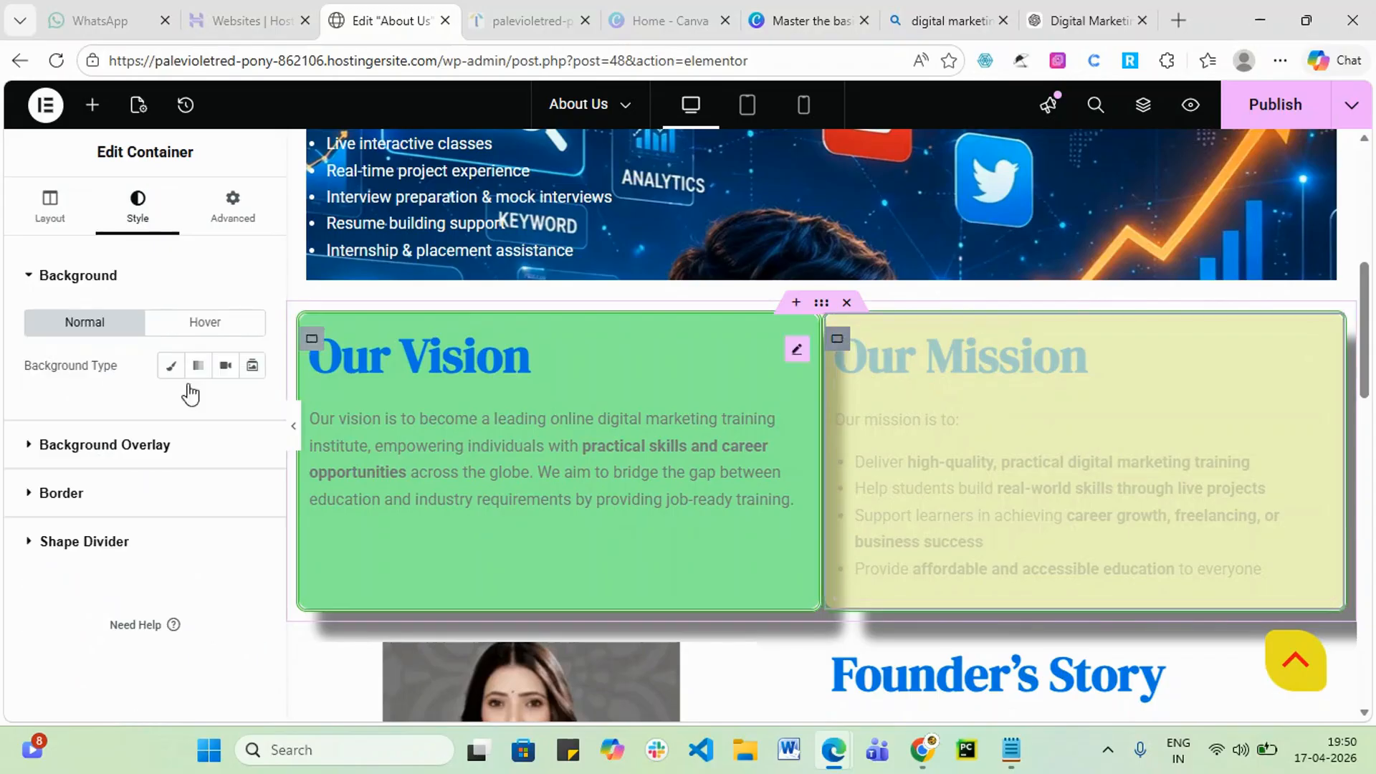
left_click(185, 449)
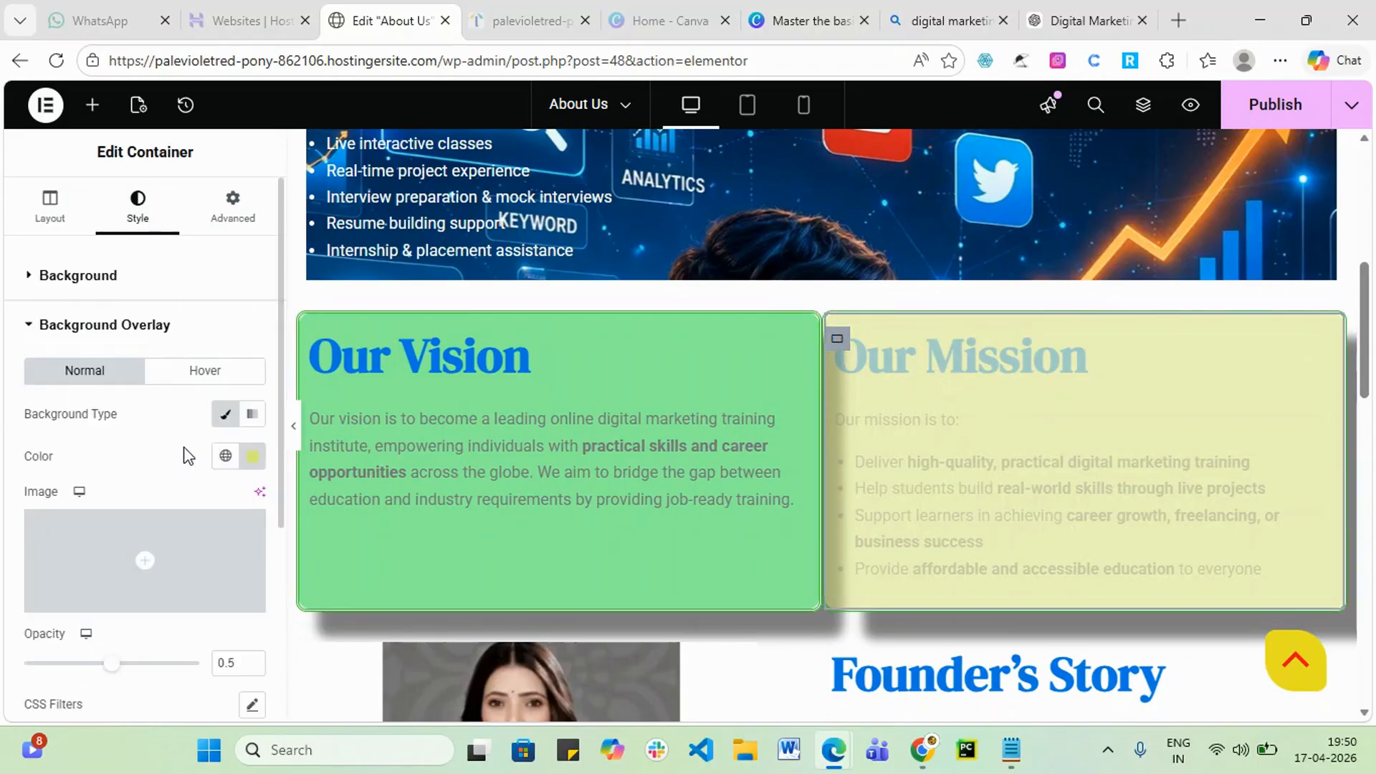
left_click(231, 379)
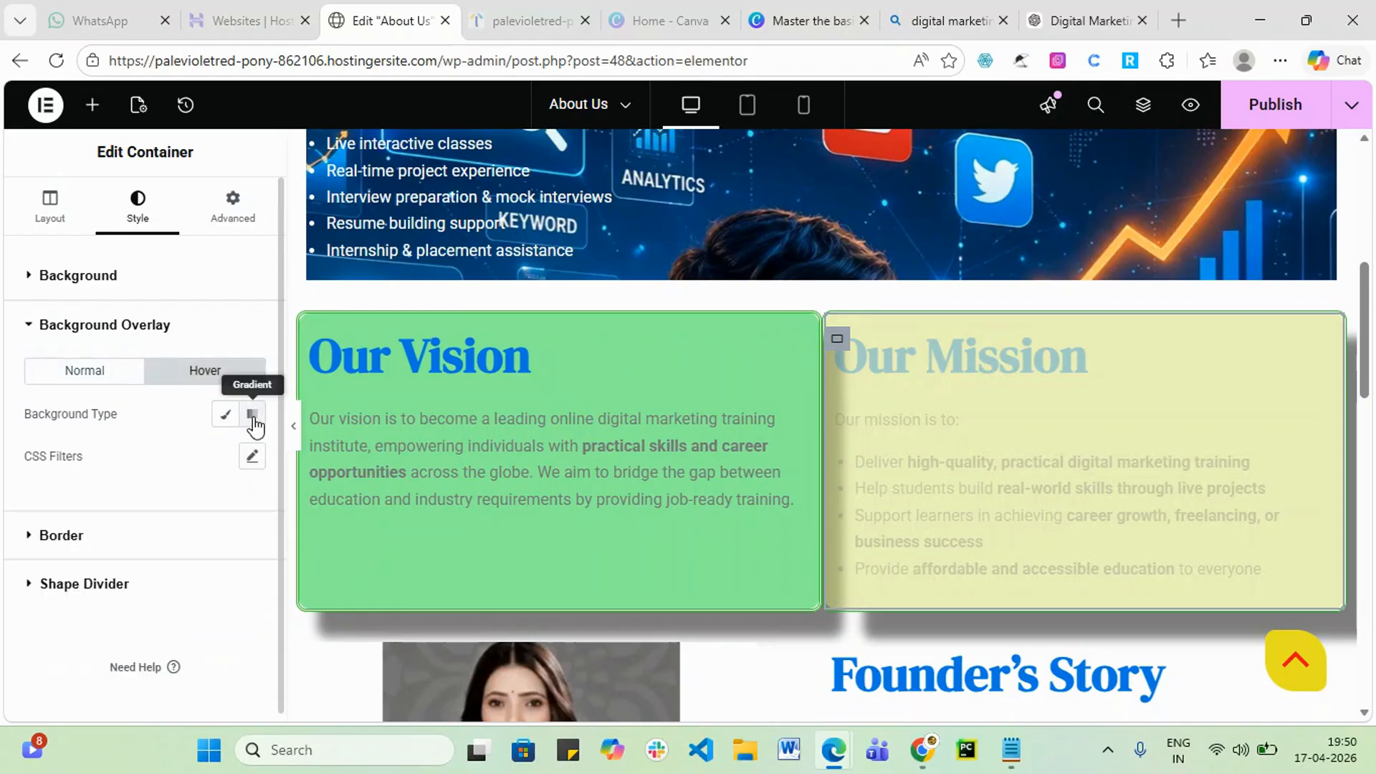
left_click(254, 416)
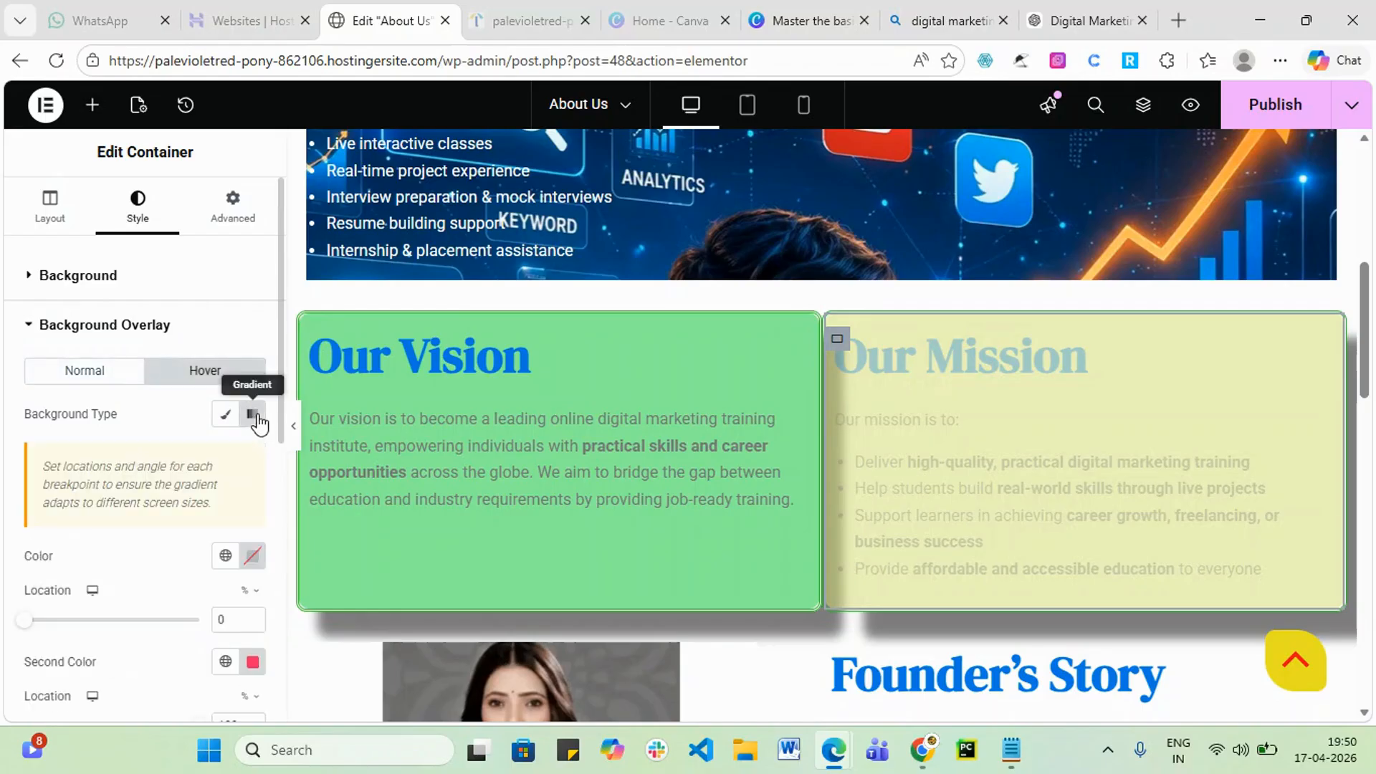
left_click(252, 557)
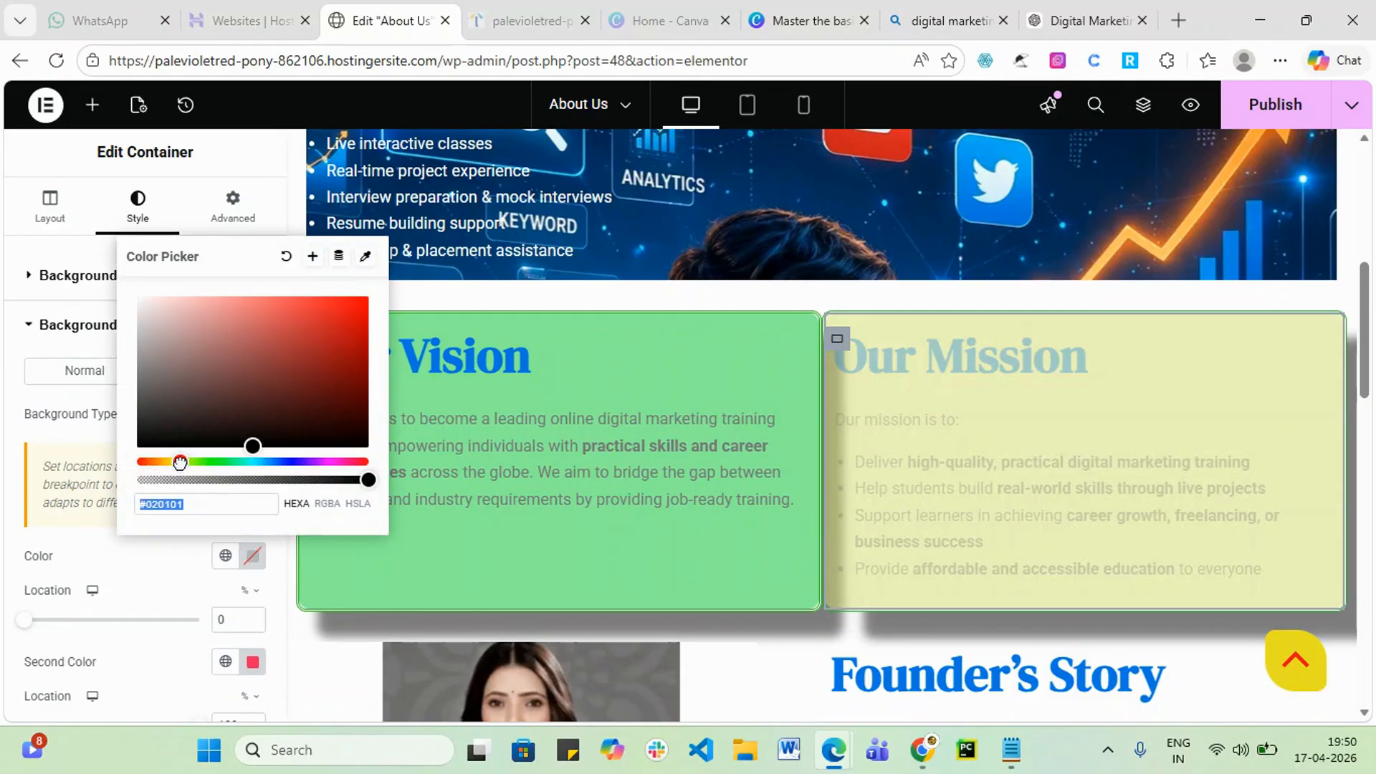
left_click_drag(182, 461, 171, 461)
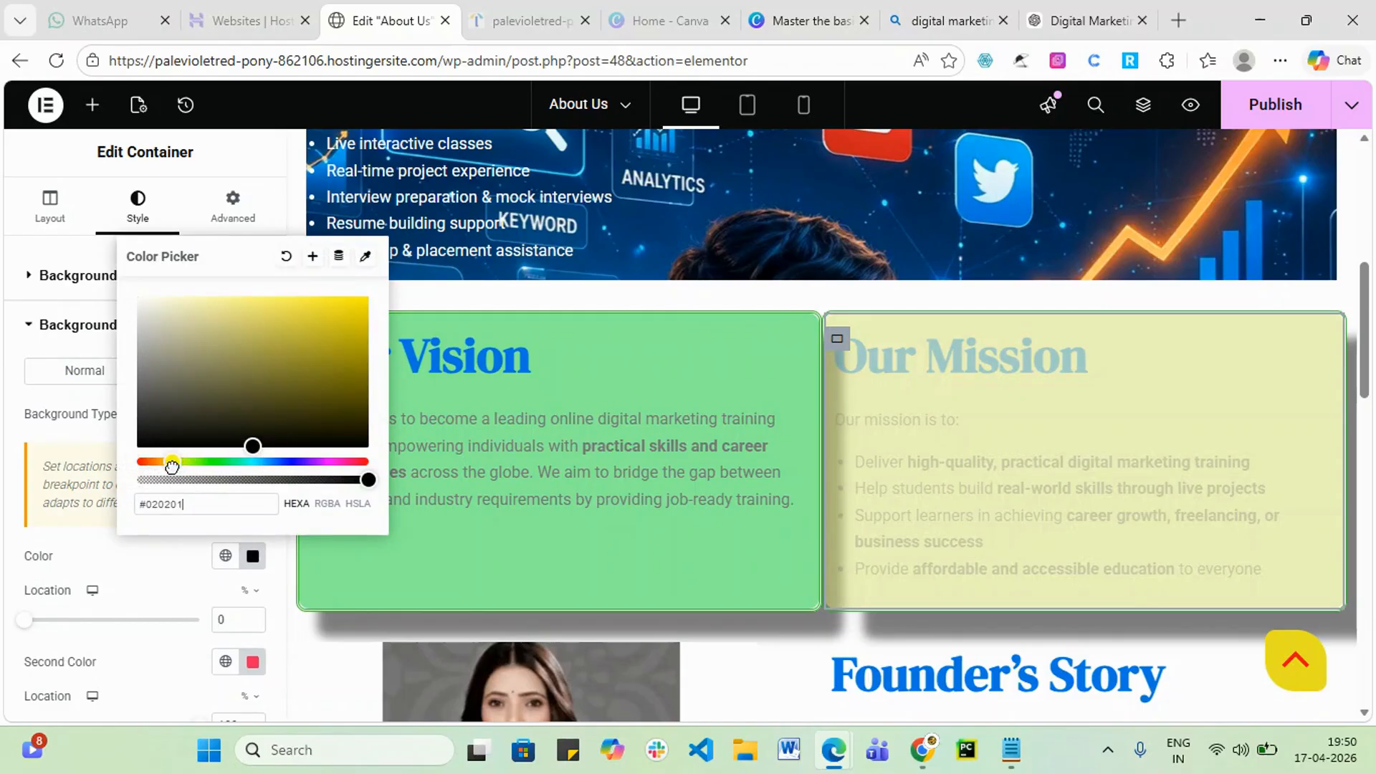
left_click(365, 318)
left_click(344, 308)
- Set the second color of the Our Mission container's hover overlay gradient to a slightly darker yellow
left_click(253, 662)
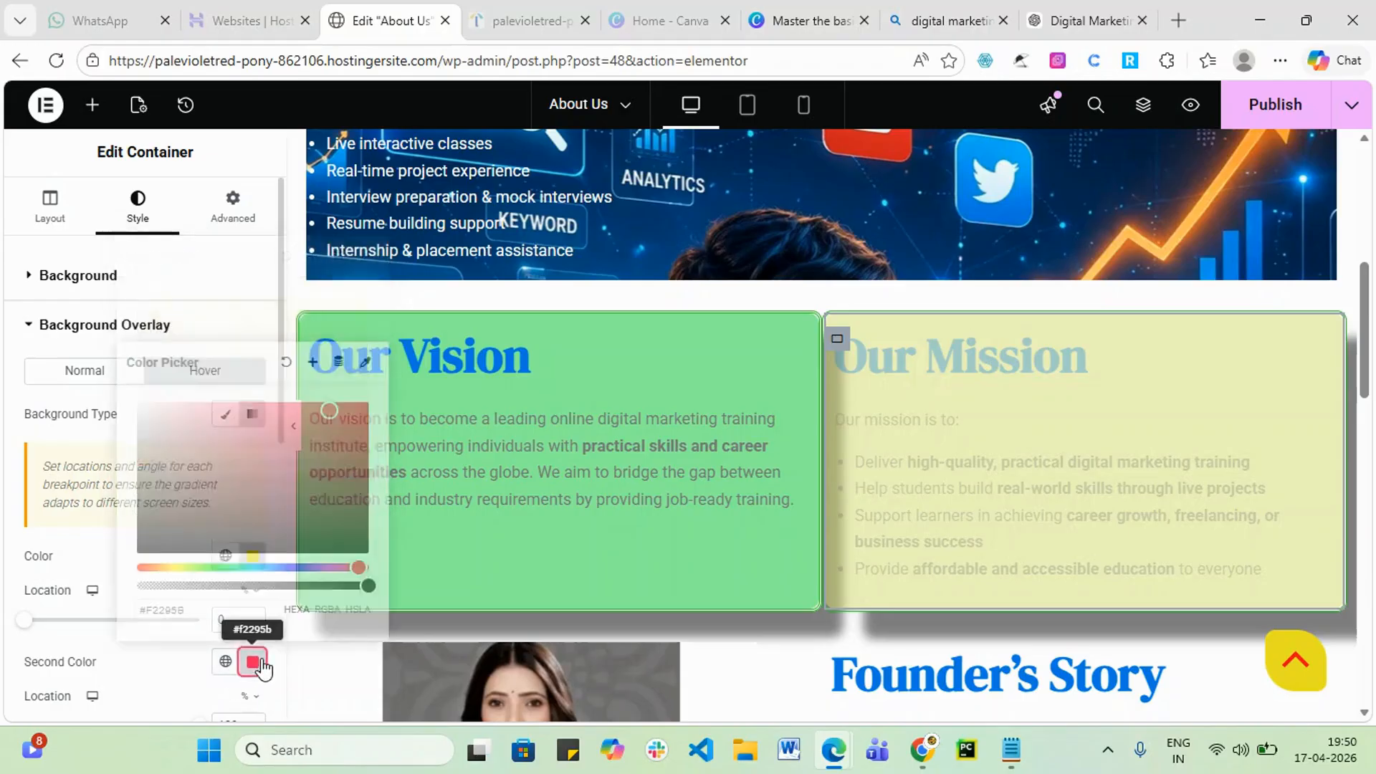
left_click(174, 567)
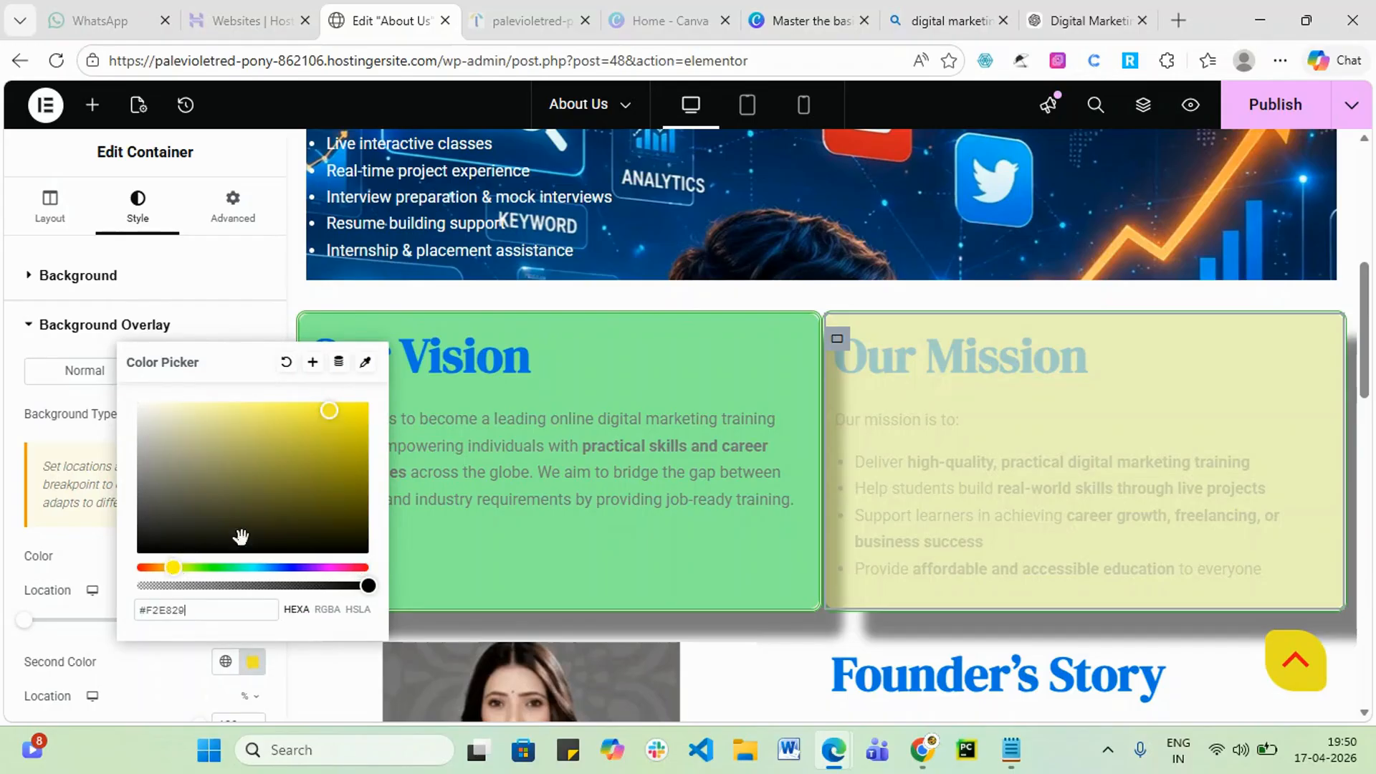
left_click(344, 426)
left_click(140, 665)
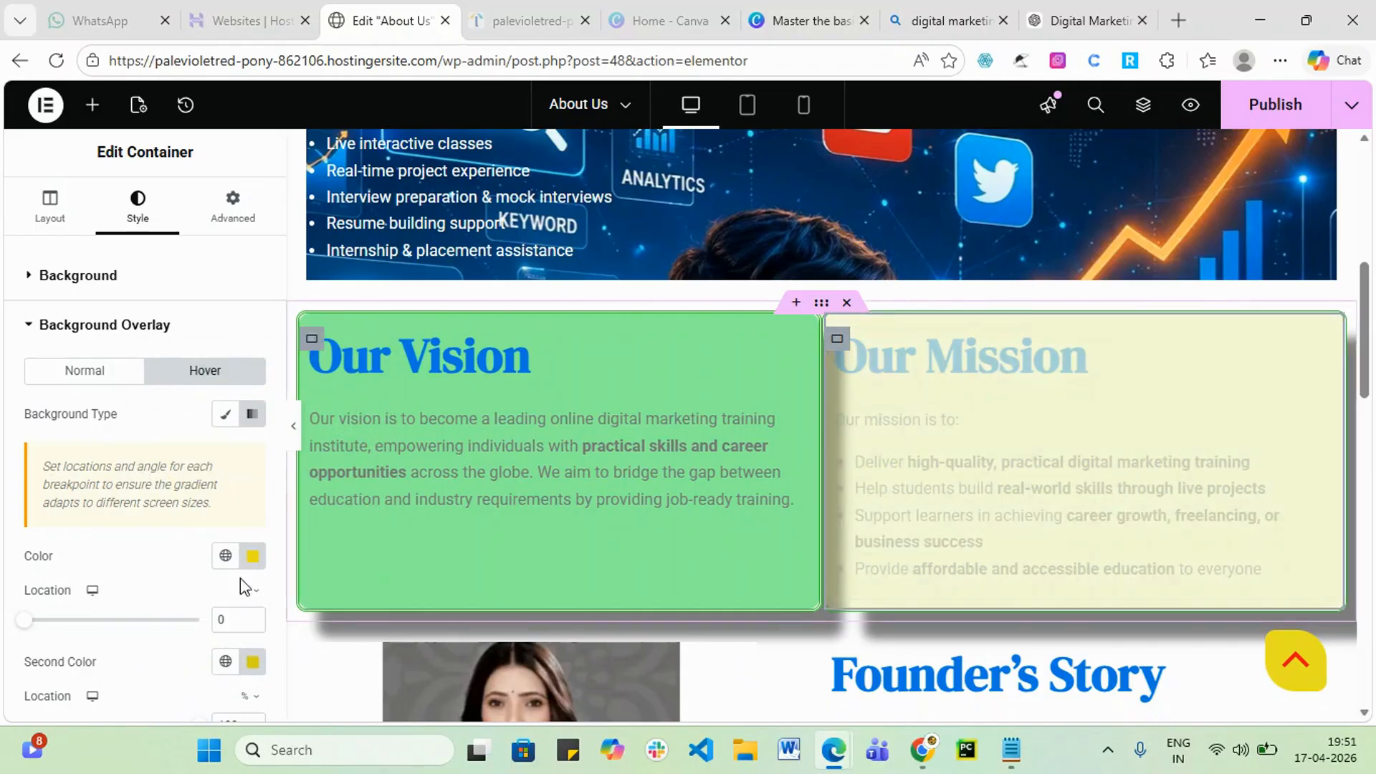
- Examine the Our Mission container's remaining hover overlay settings, shape divider types and border options
scroll(133, 630, "down", 5)
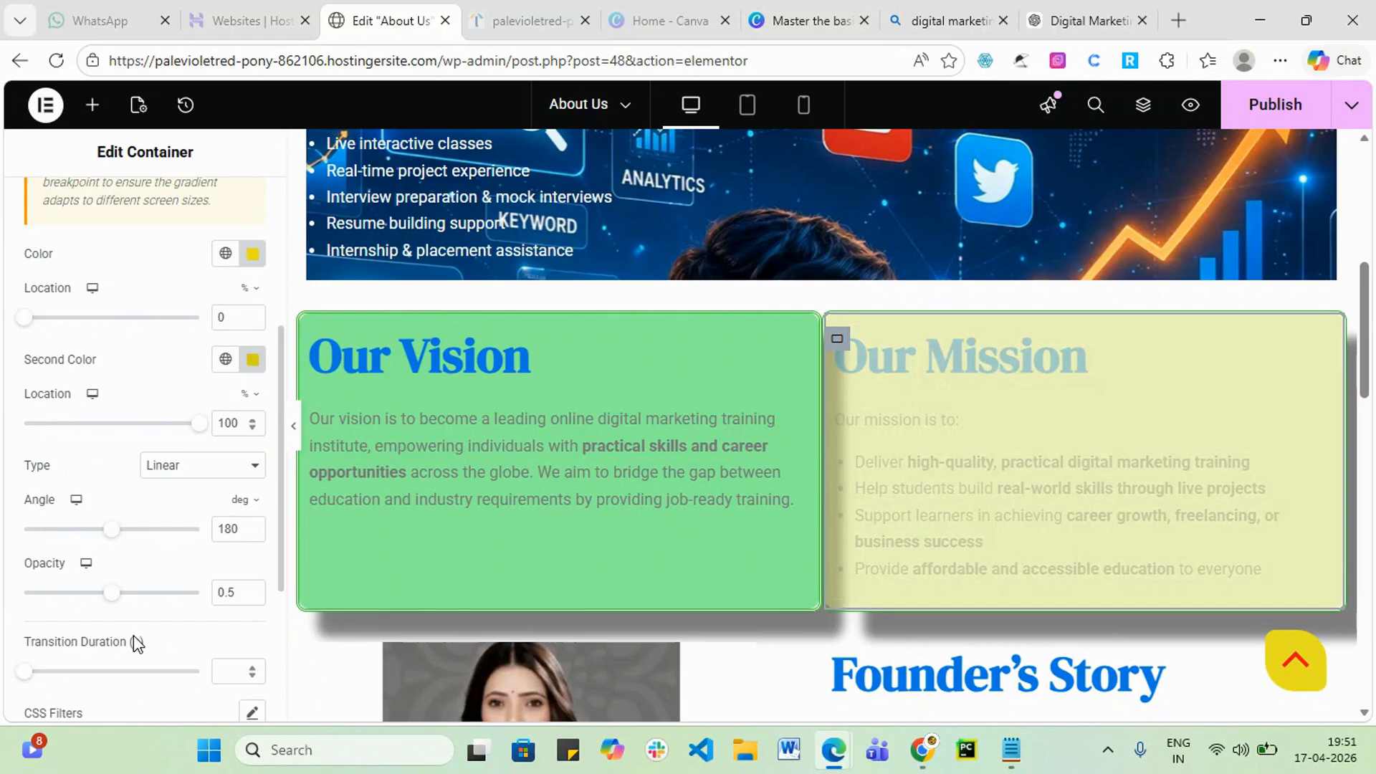
scroll(140, 640, "down", 2)
scroll(152, 621, "down", 2)
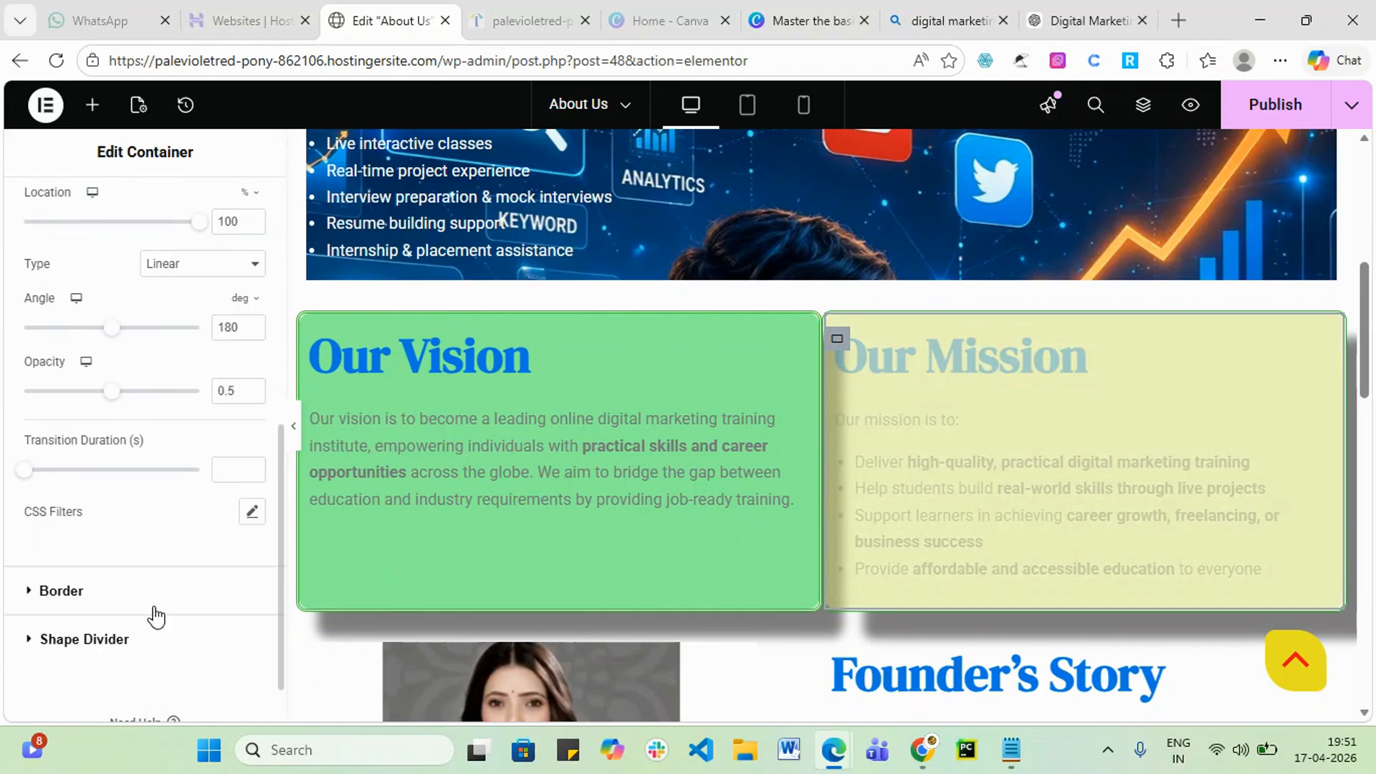
left_click(71, 649)
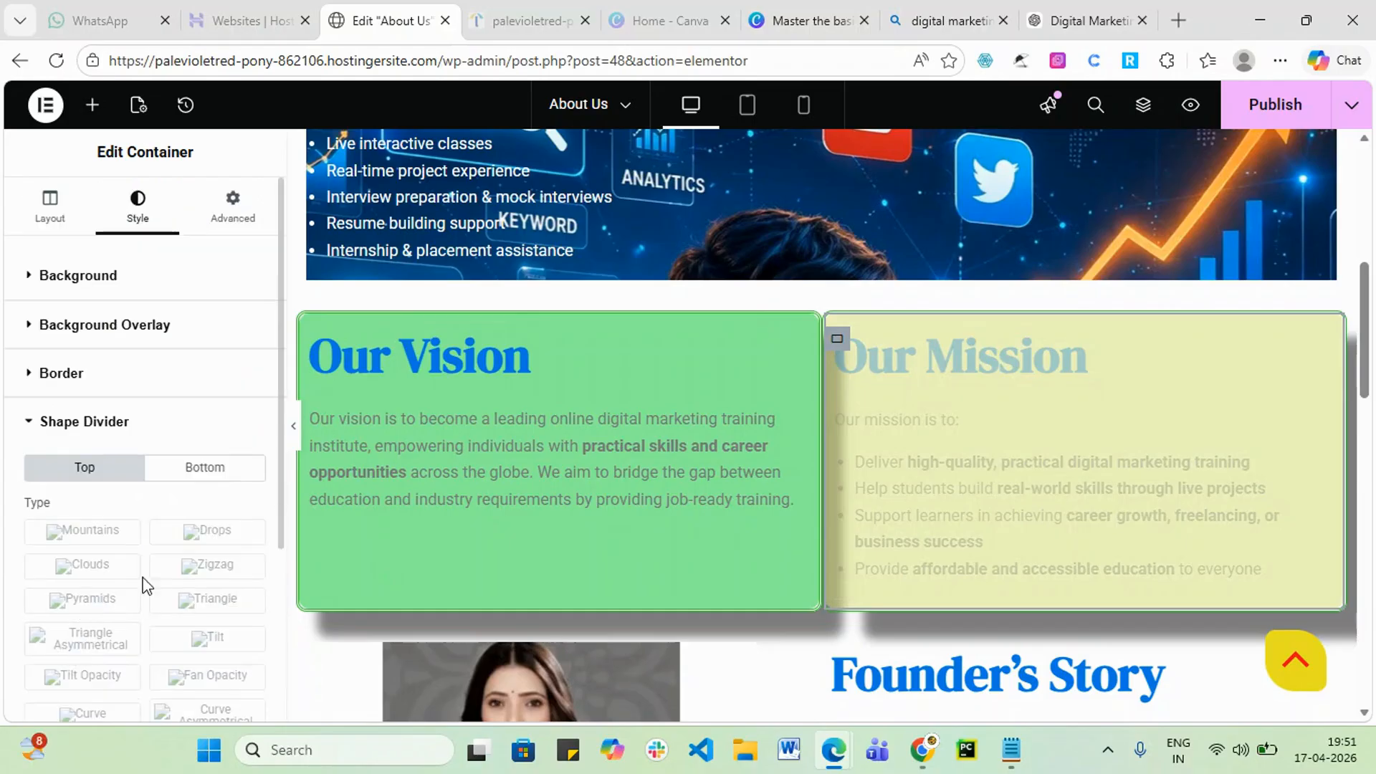
left_click(43, 424)
left_click(60, 376)
scroll(107, 485, "down", 3)
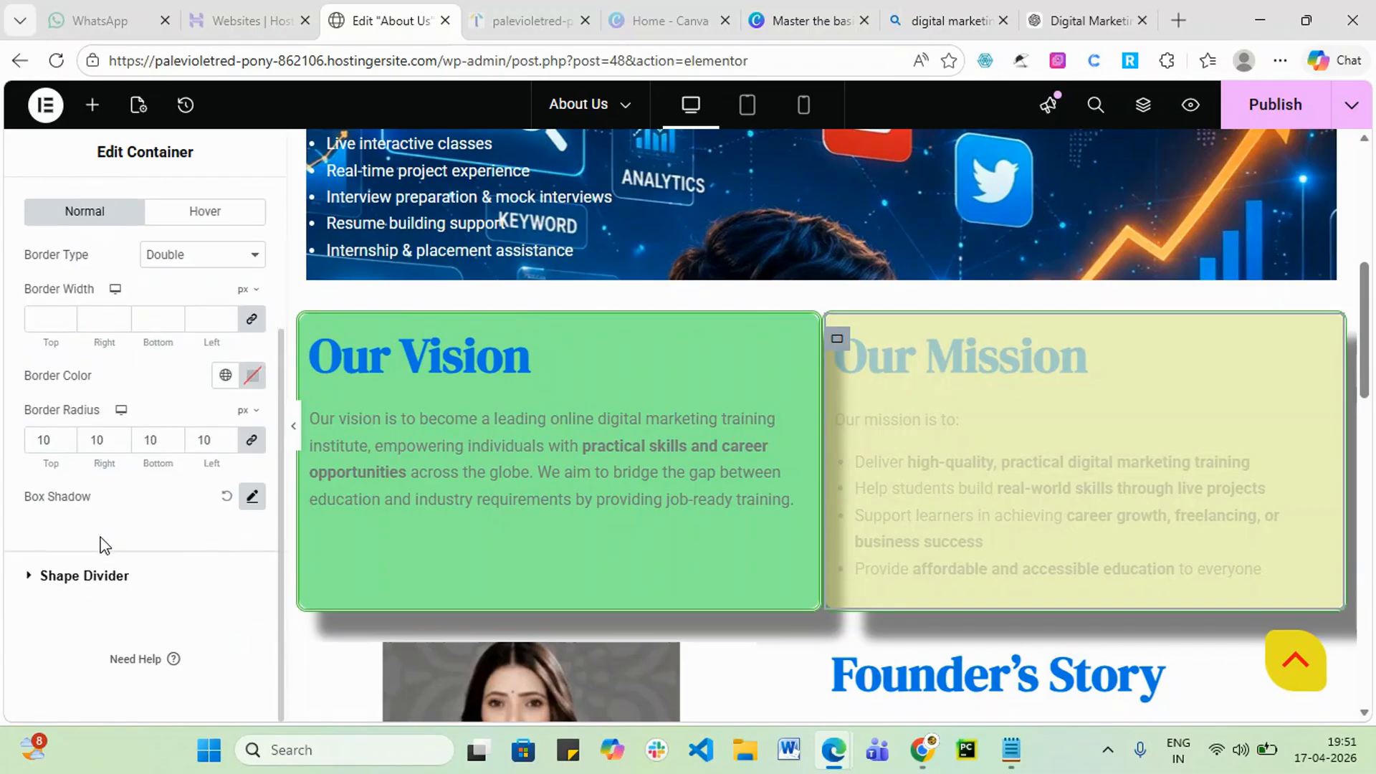
scroll(100, 545, "up", 1)
scroll(102, 536, "up", 1)
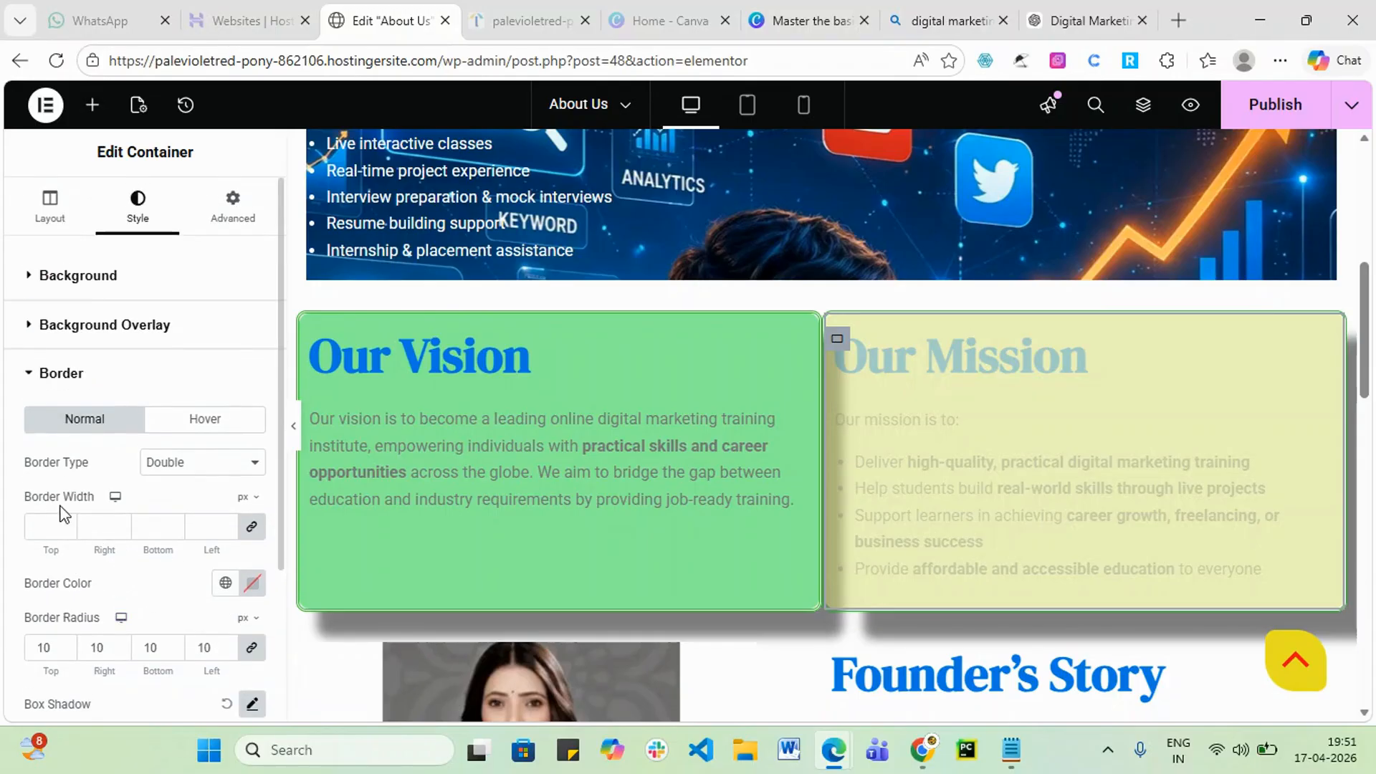
left_click(258, 465)
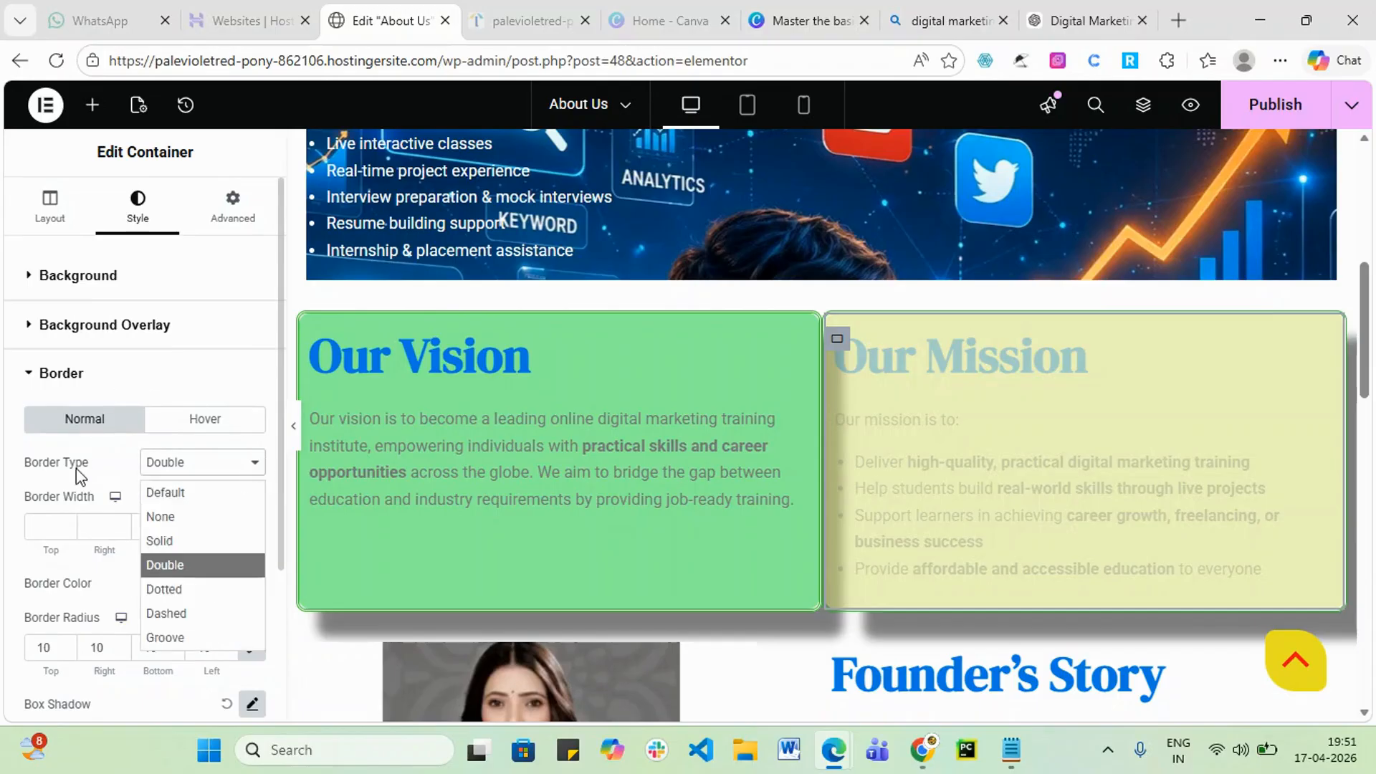
left_click(17, 572)
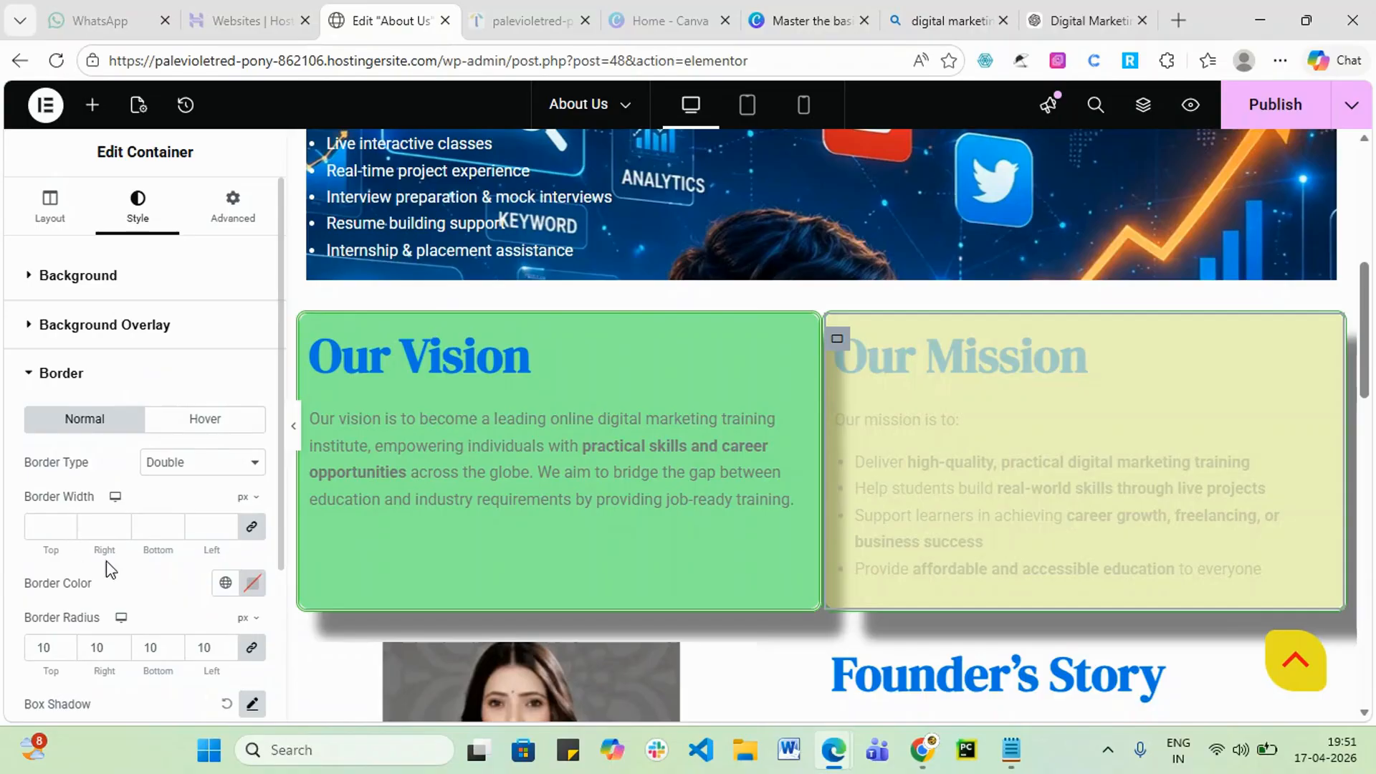
- Set the Our Mission container's border color to the red #EE0808
left_click(252, 582)
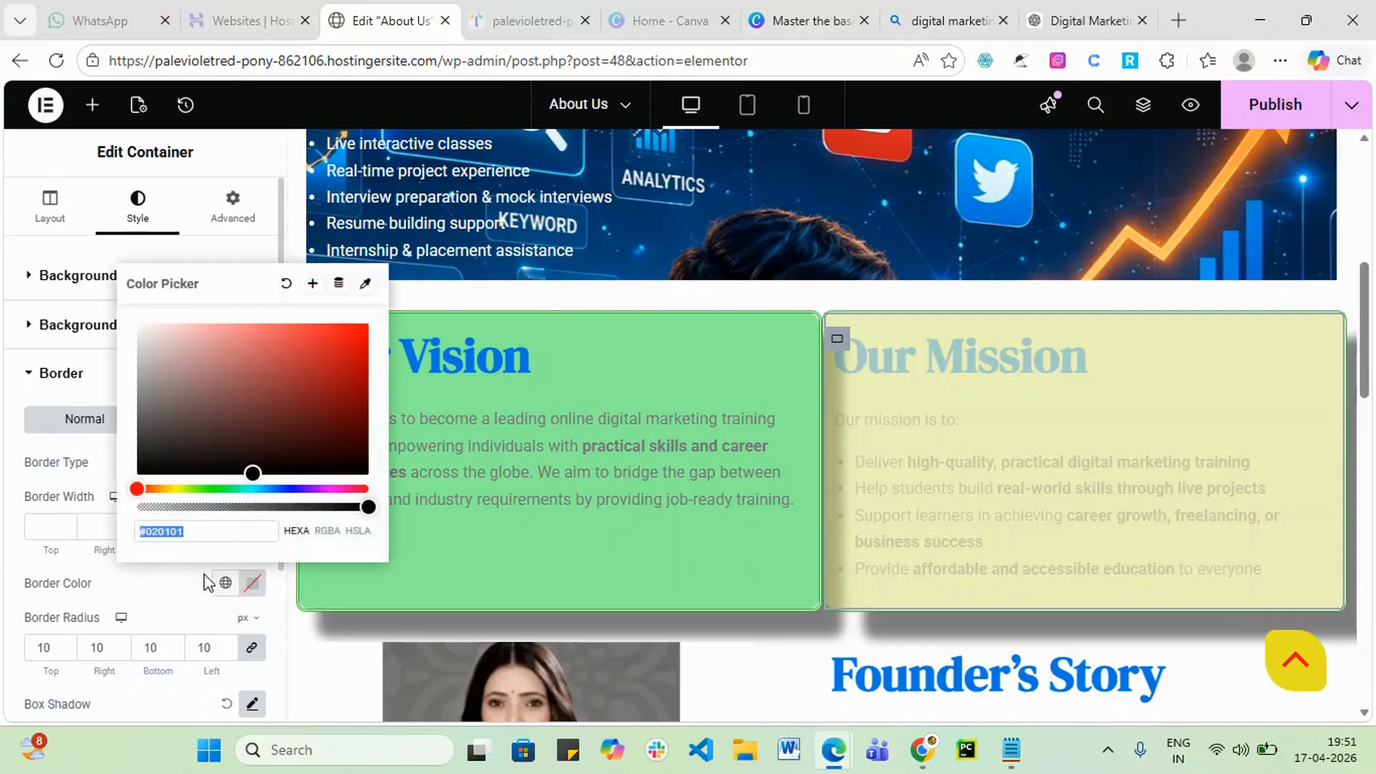
left_click(353, 334)
left_click(347, 347)
left_click(360, 334)
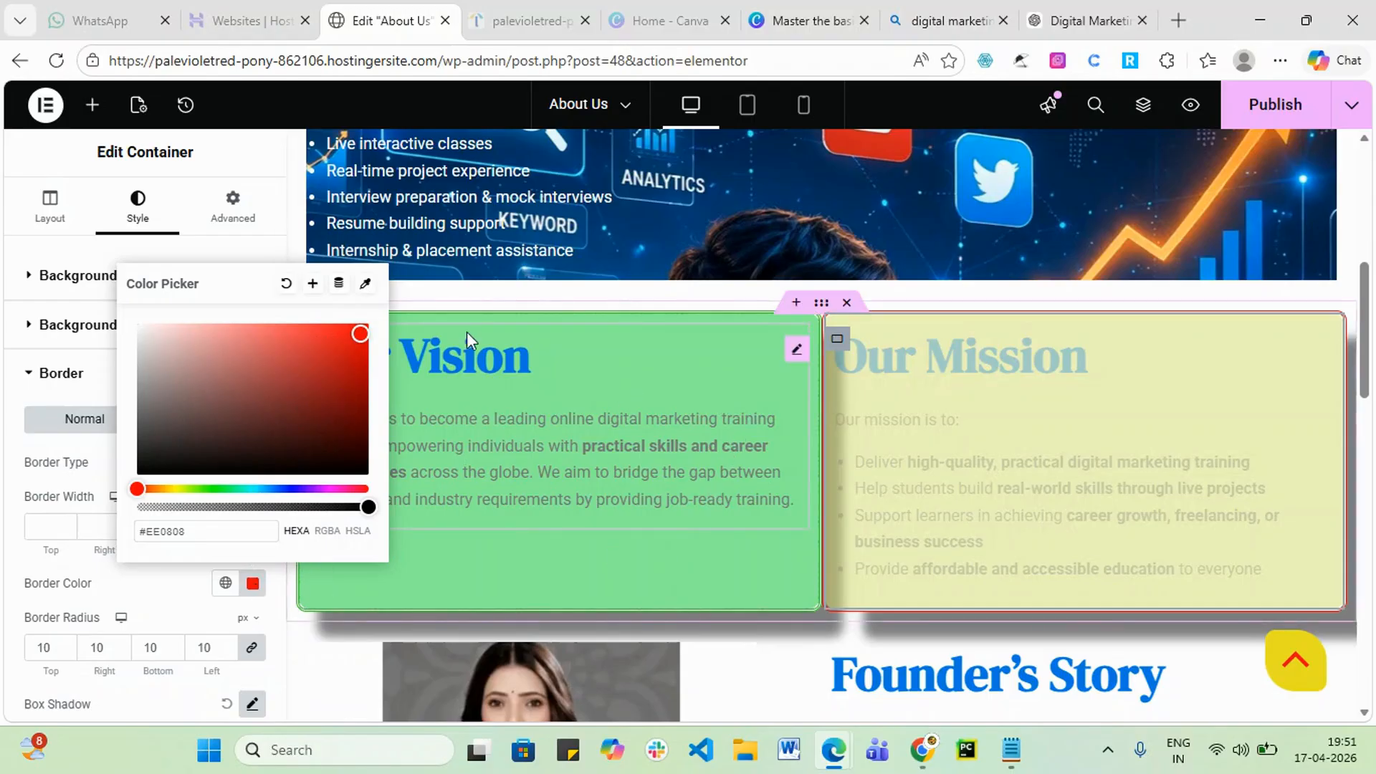
left_click(47, 365)
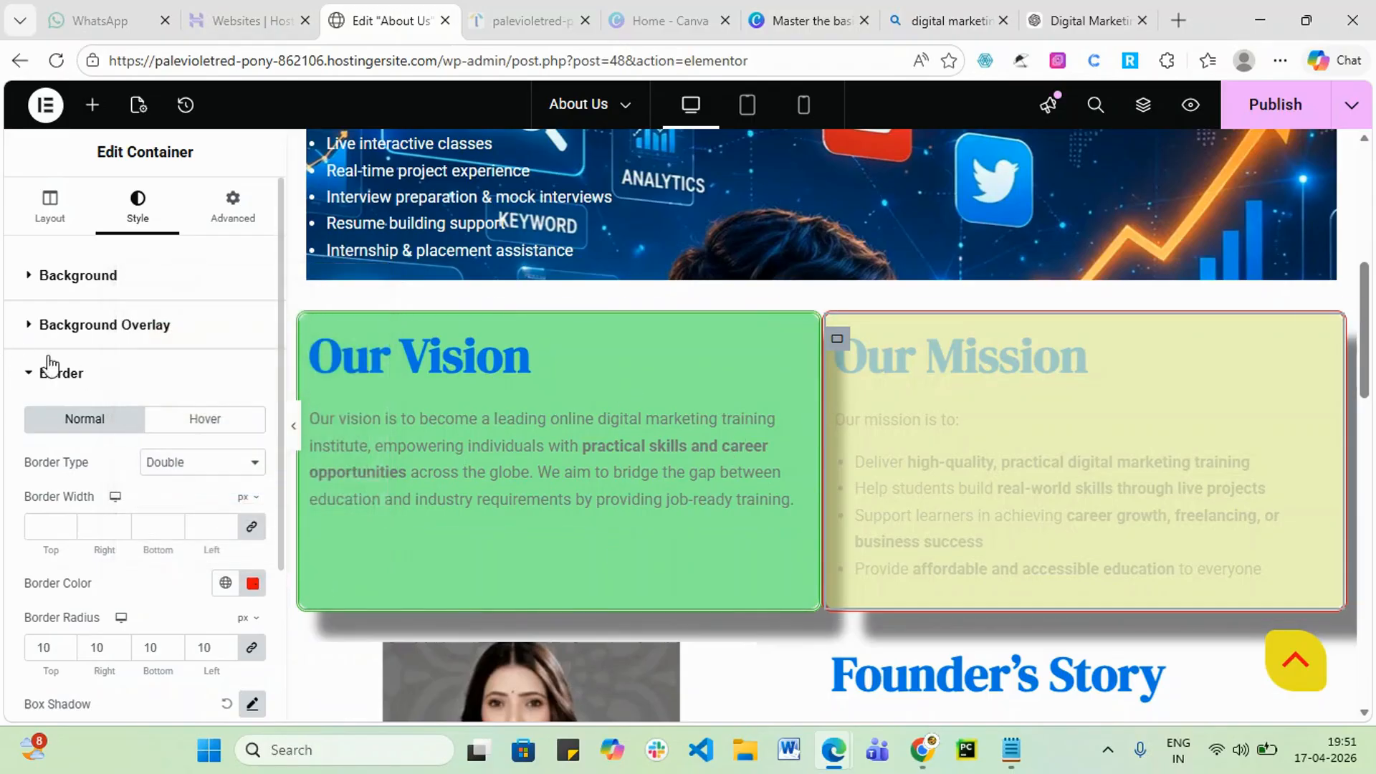
- Review the Our Mission container's normal background overlay and background settings
left_click(95, 334)
scroll(84, 572, "down", 4)
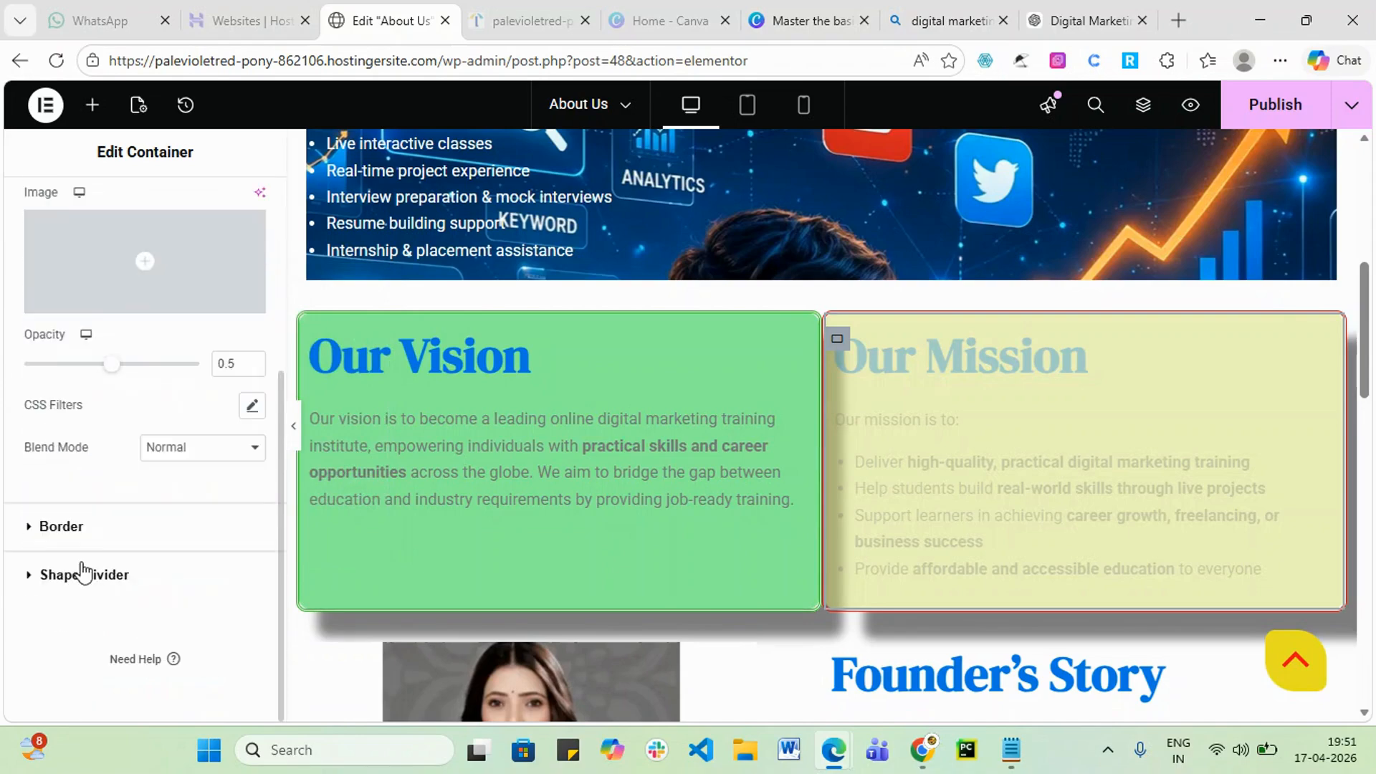
scroll(111, 488, "up", 4)
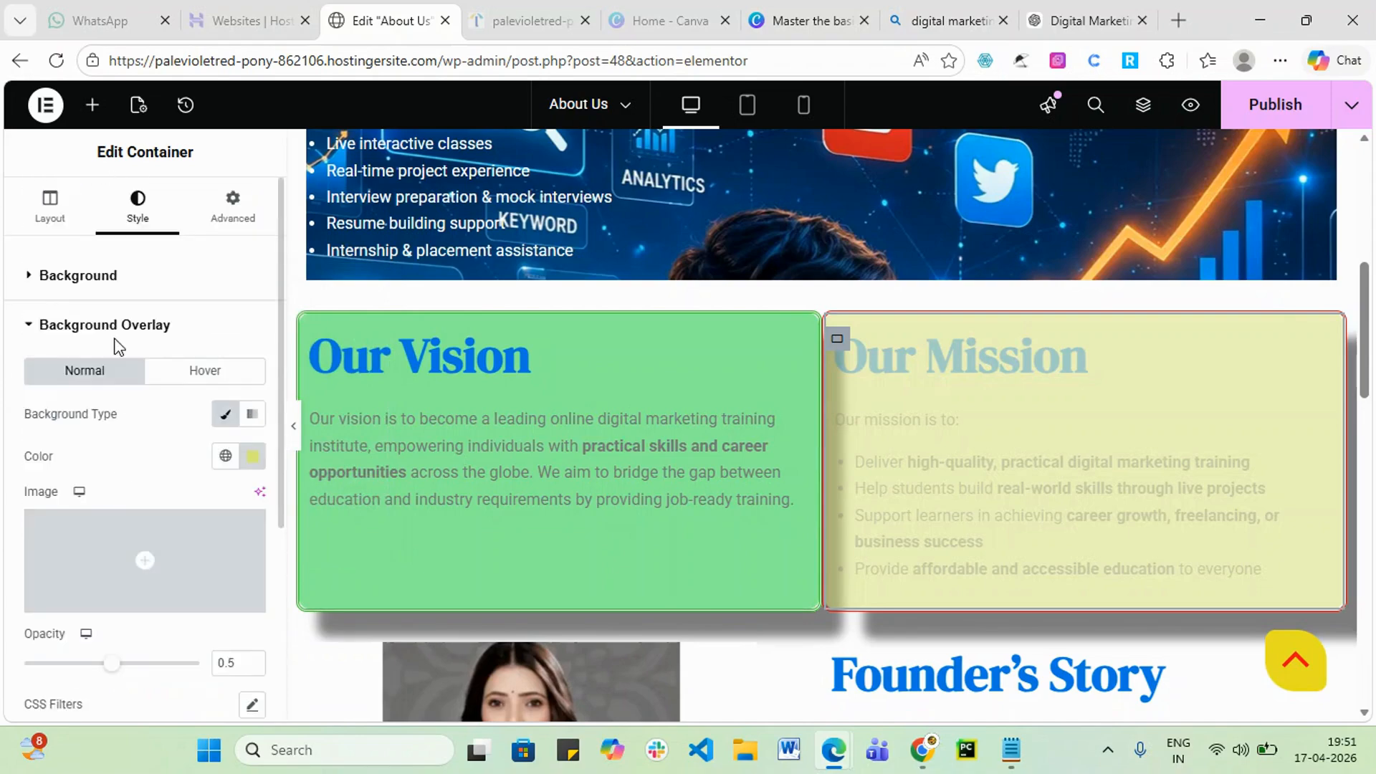
left_click(108, 284)
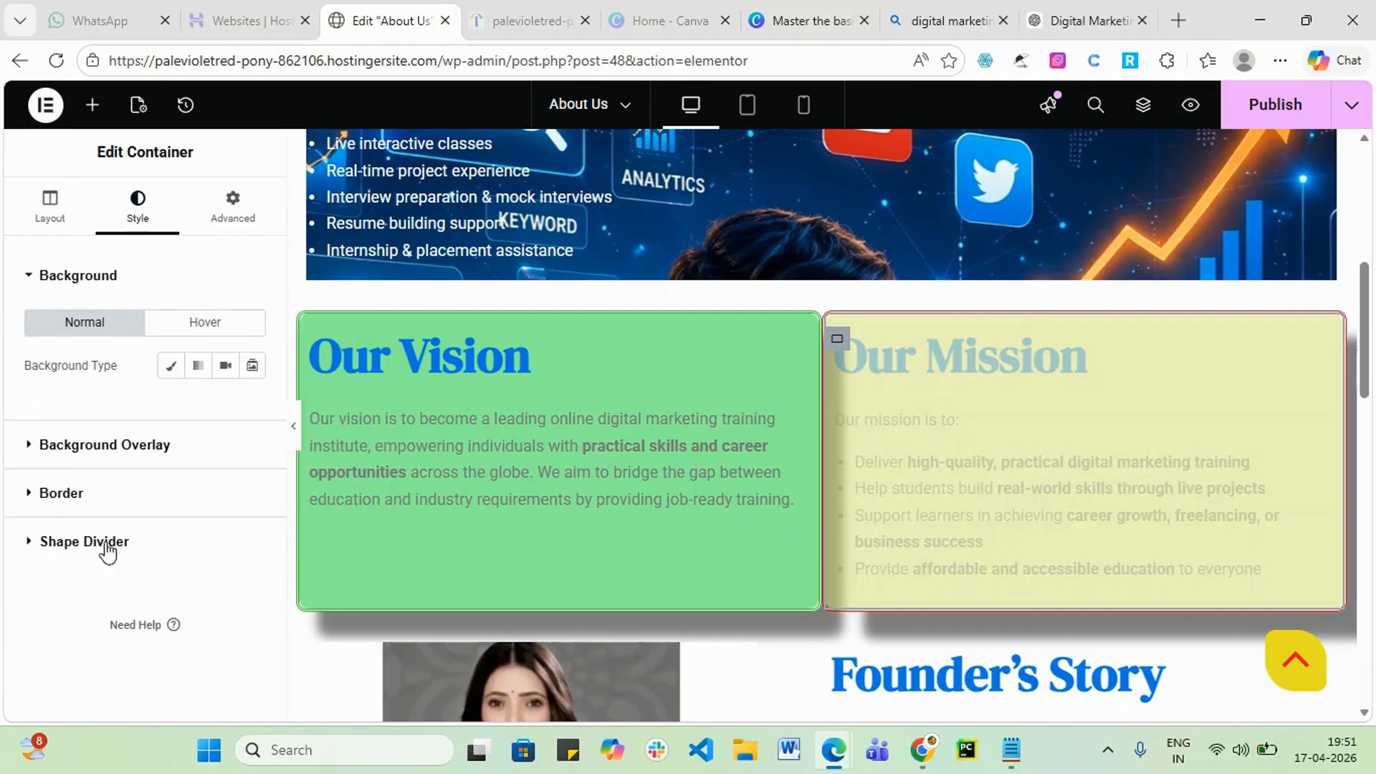
- Examine the Our Mission container's motion effects, including its entrance animation and animation duration options
left_click(243, 203)
scroll(145, 403, "down", 1)
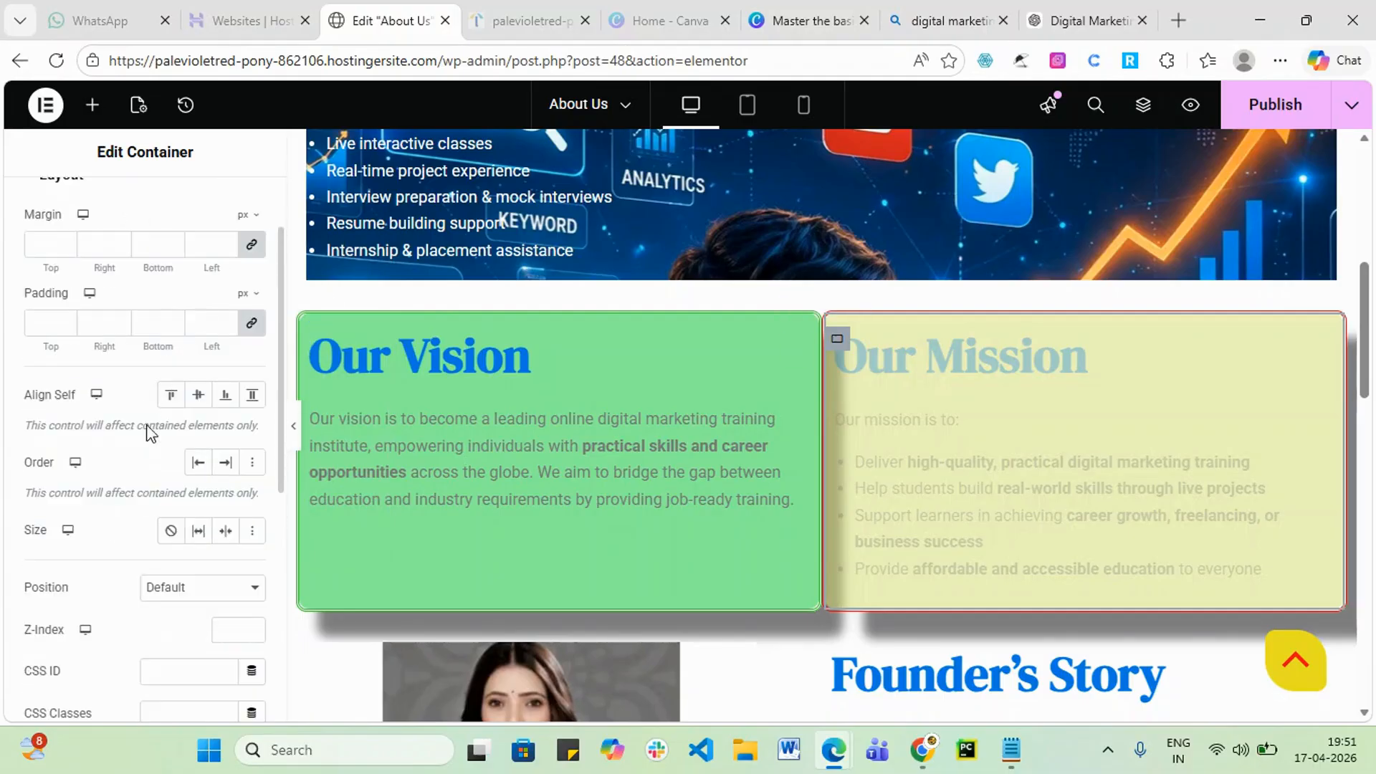
scroll(147, 427, "down", 4)
scroll(153, 463, "down", 2)
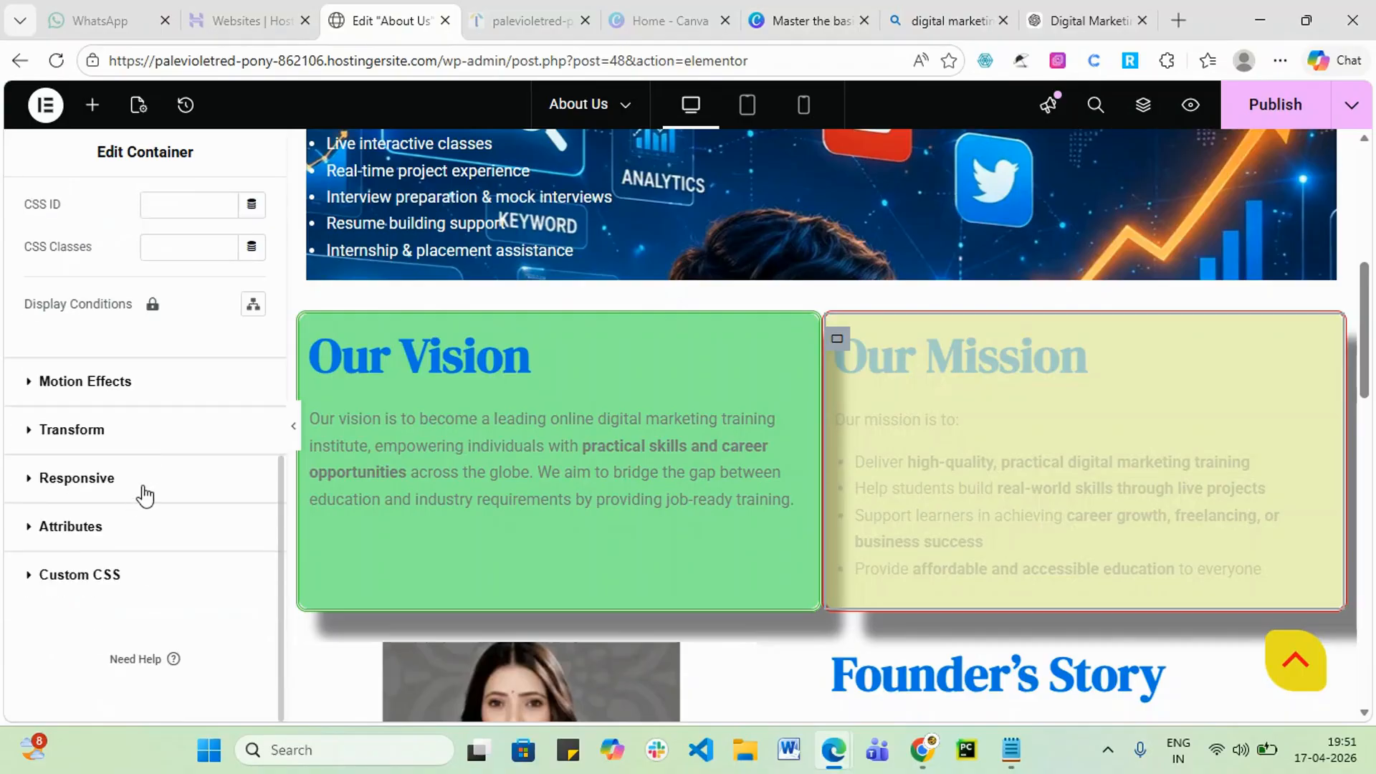
left_click(127, 387)
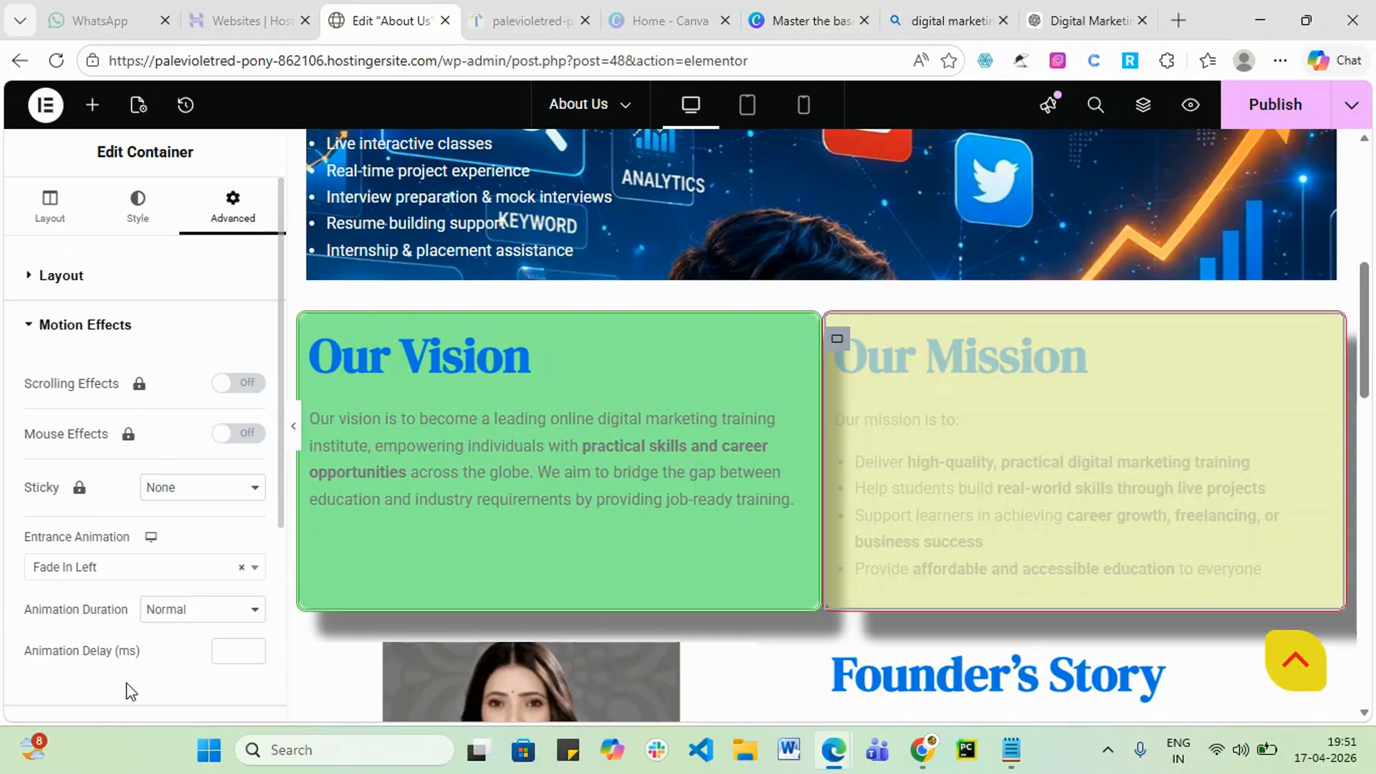
scroll(130, 692, "down", 3)
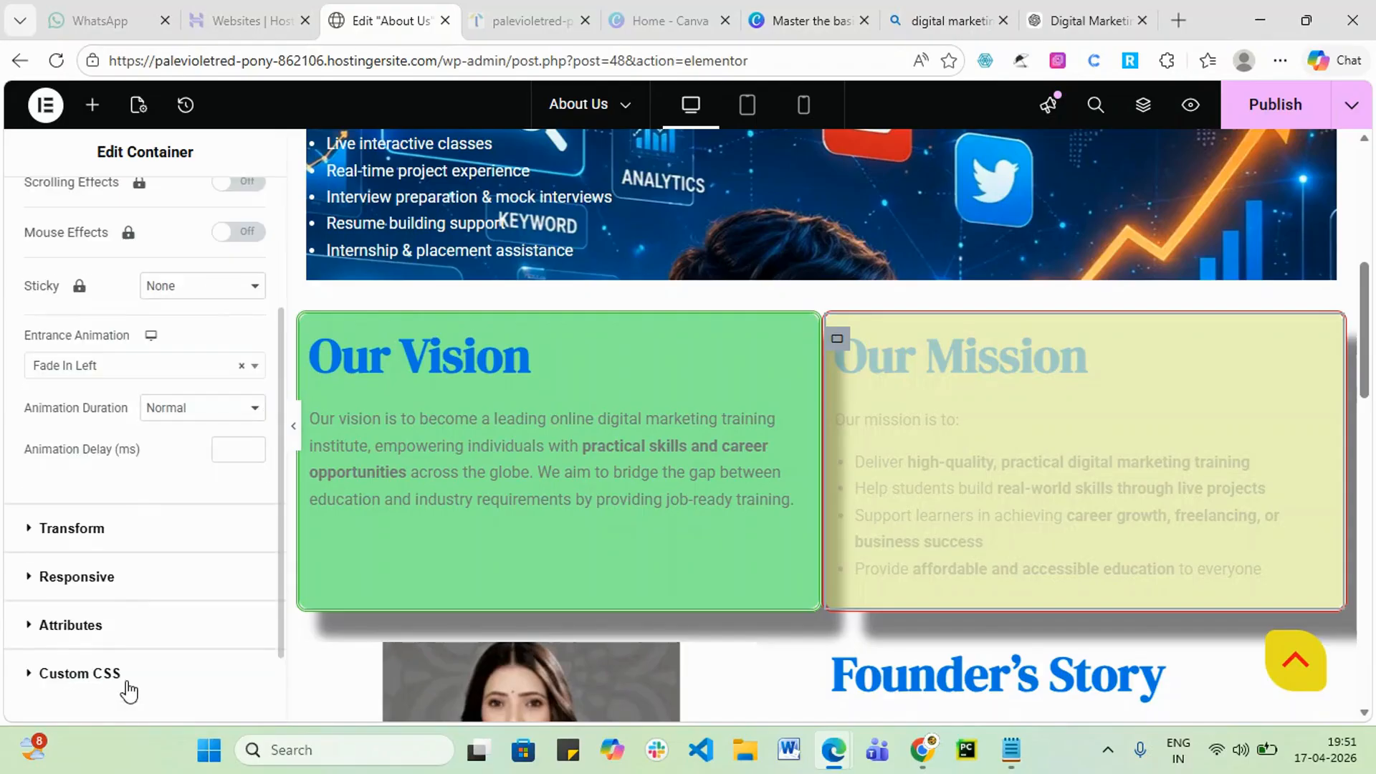
left_click(254, 415)
left_click(39, 484)
scroll(146, 426, "up", 2)
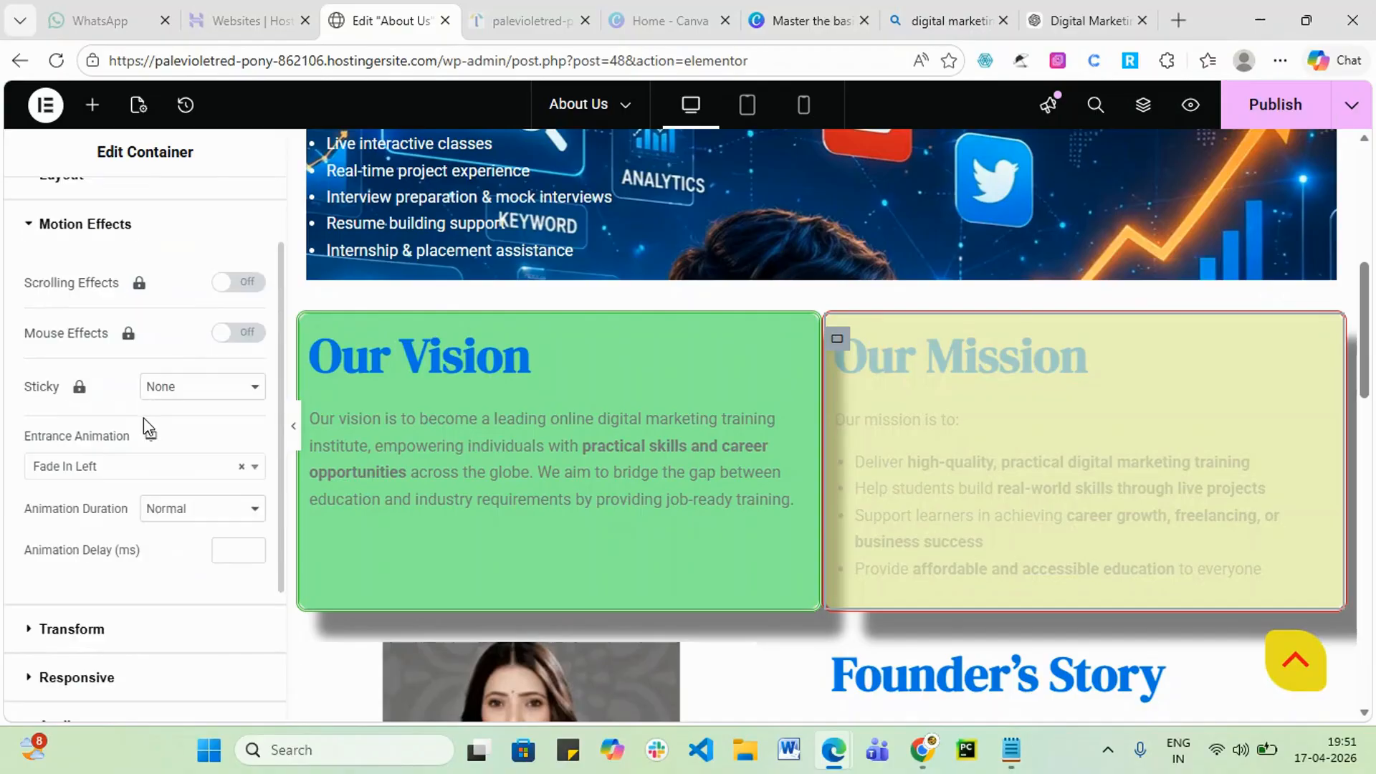
left_click(127, 475)
left_click(37, 374)
scroll(101, 365, "up", 2)
- Review the Our Mission container's advanced layout, attributes and responsive visibility settings
left_click(113, 281)
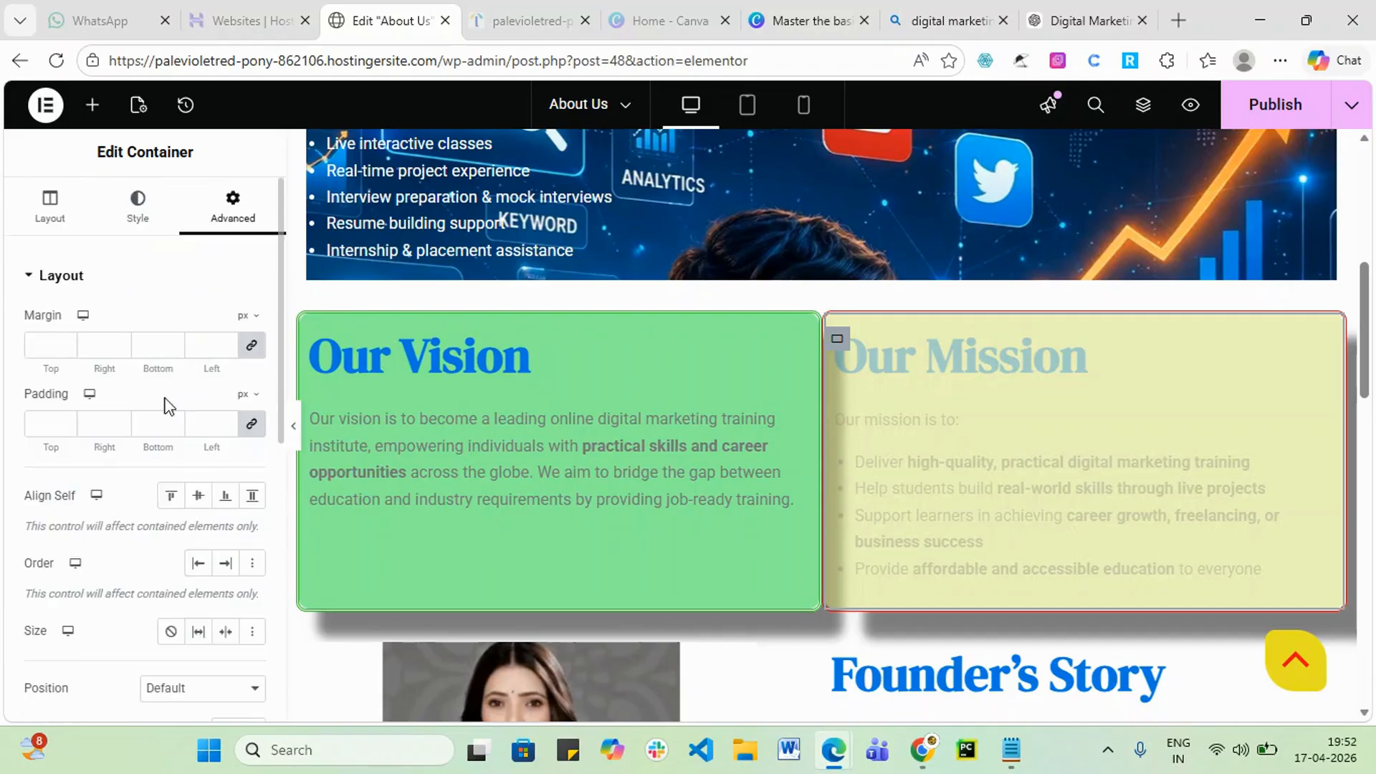
scroll(165, 431, "down", 5)
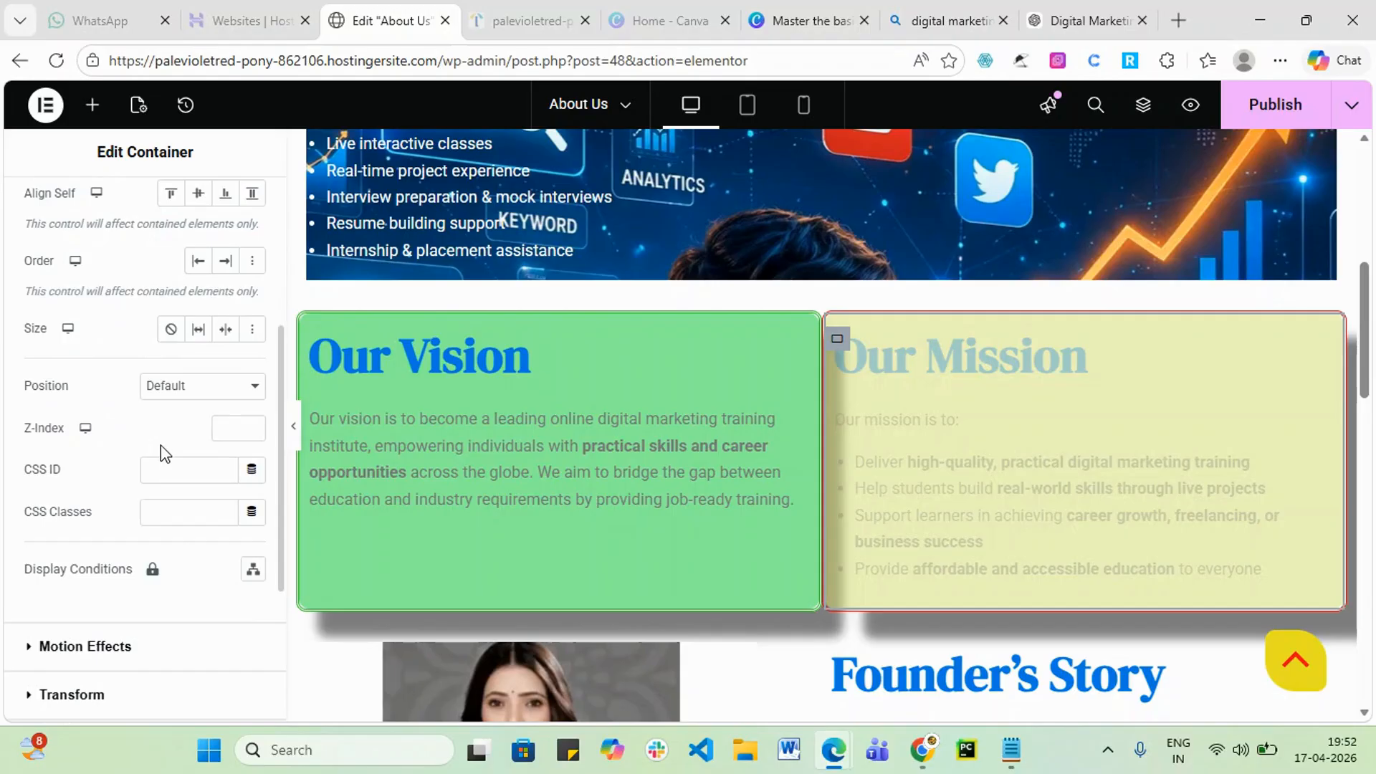
scroll(161, 446, "down", 4)
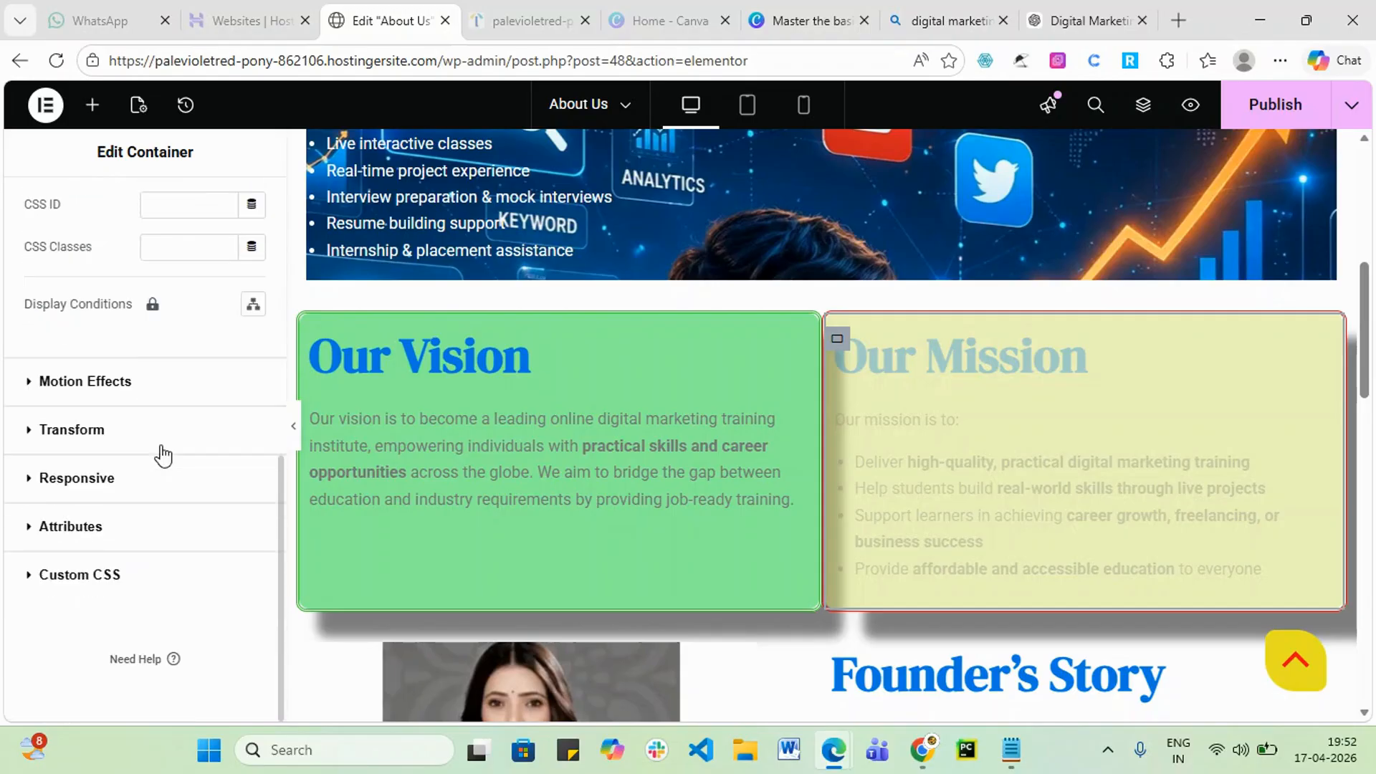
left_click(102, 534)
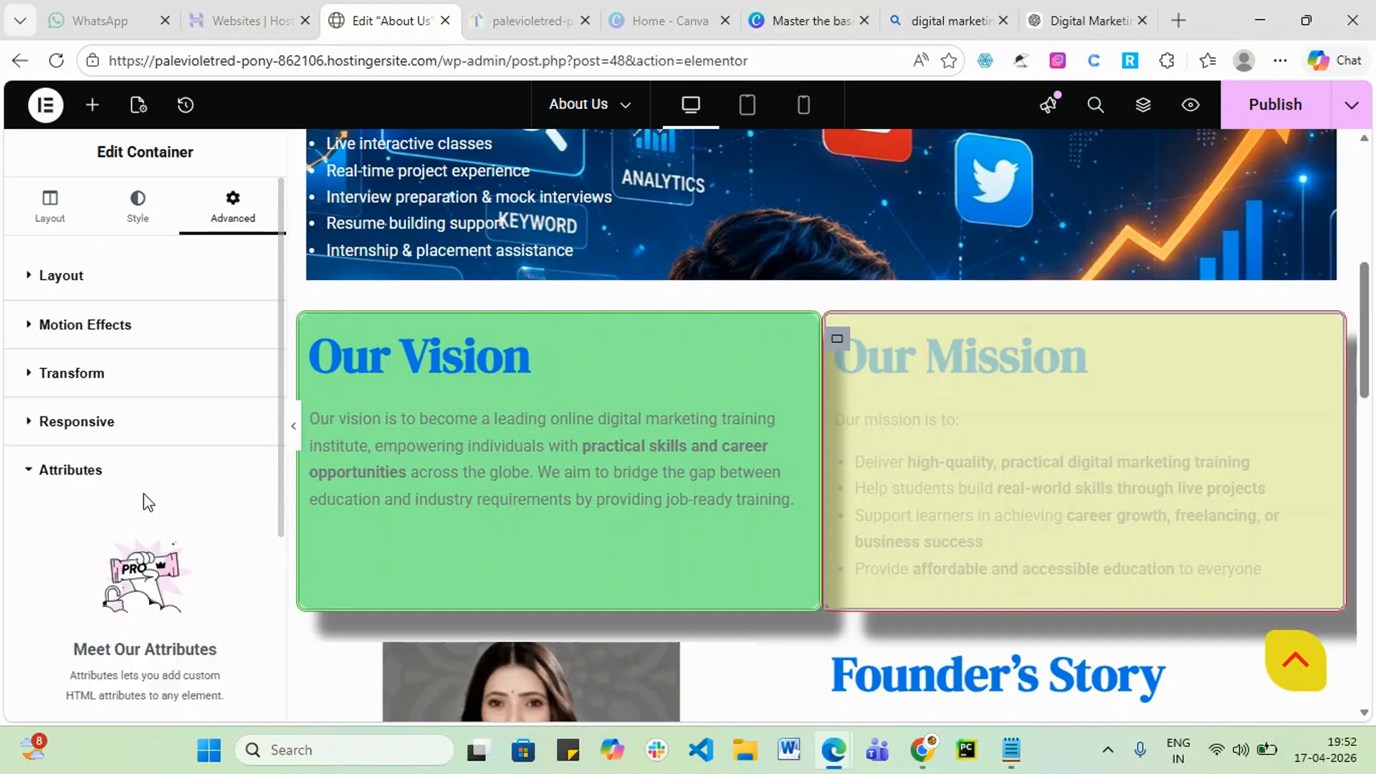
scroll(148, 502, "down", 2)
left_click(165, 328)
scroll(136, 531, "down", 1)
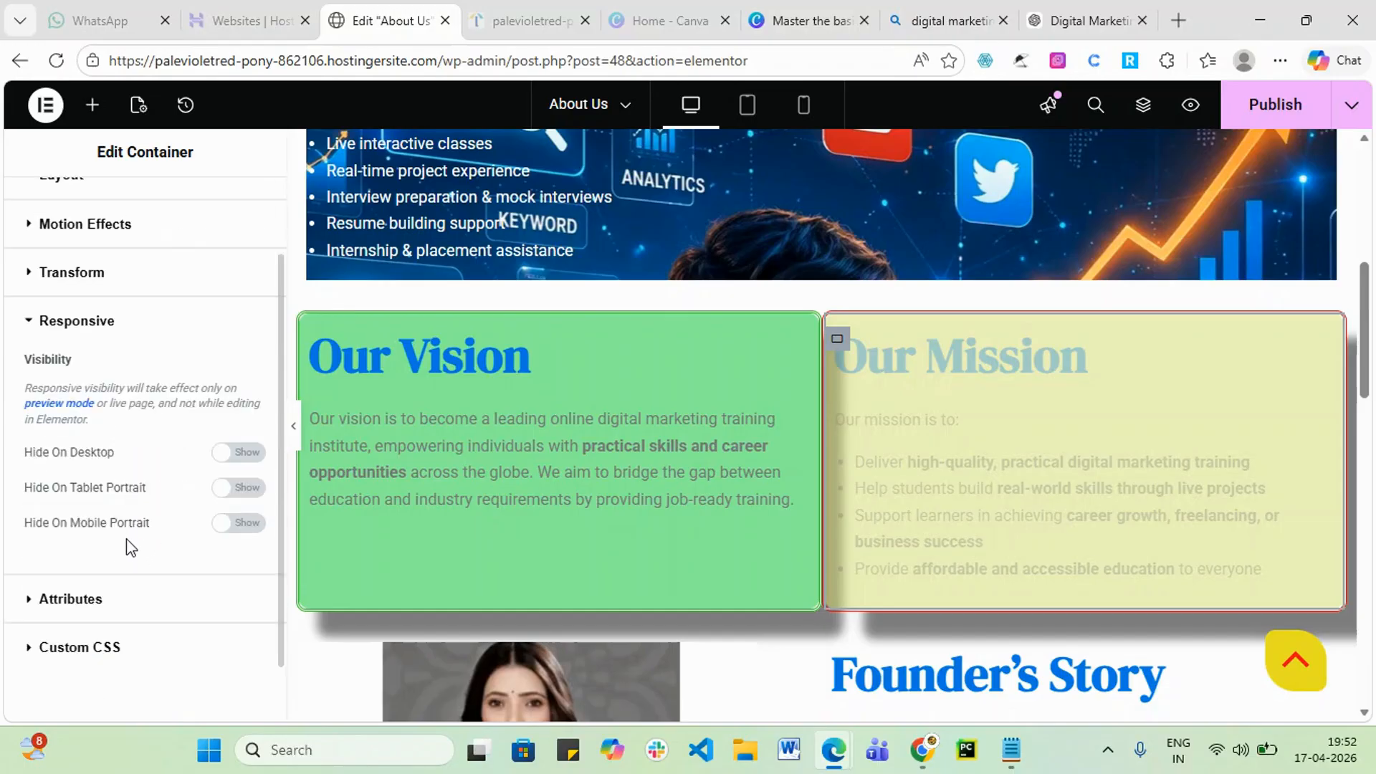
scroll(135, 502, "up", 2)
scroll(702, 330, "up", 1)
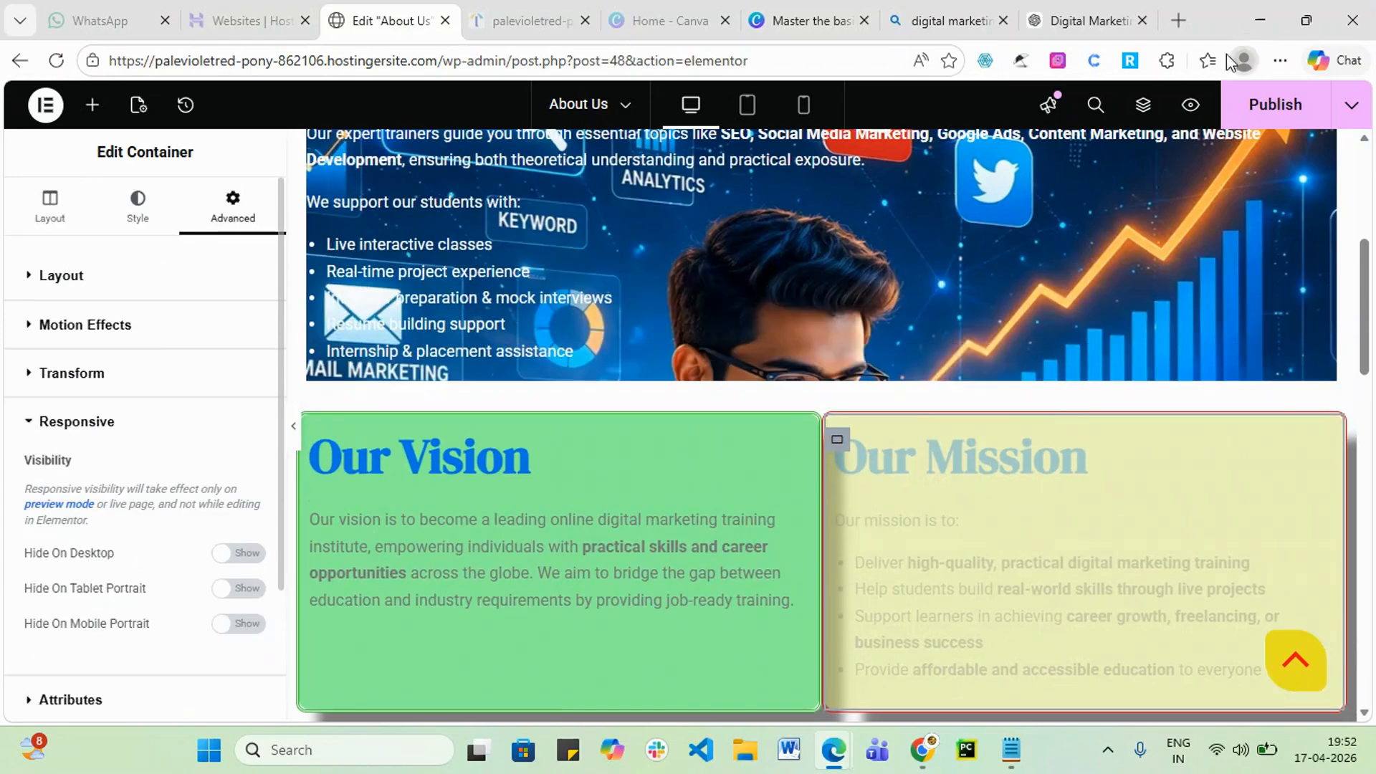
- Try to publish the page with the Our Mission hover gradient and red border, and open the container's layout settings
left_click(1271, 123)
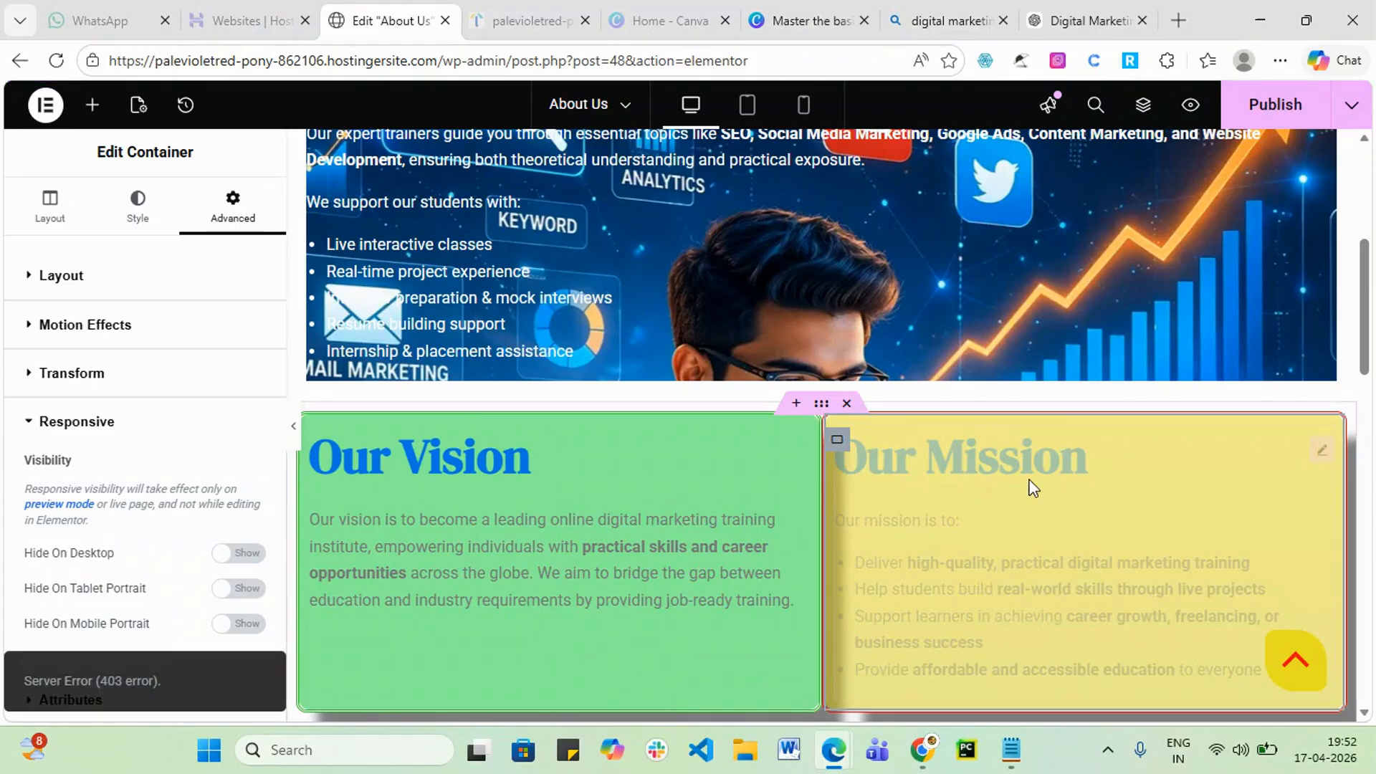
left_click(68, 221)
scroll(126, 391, "down", 5)
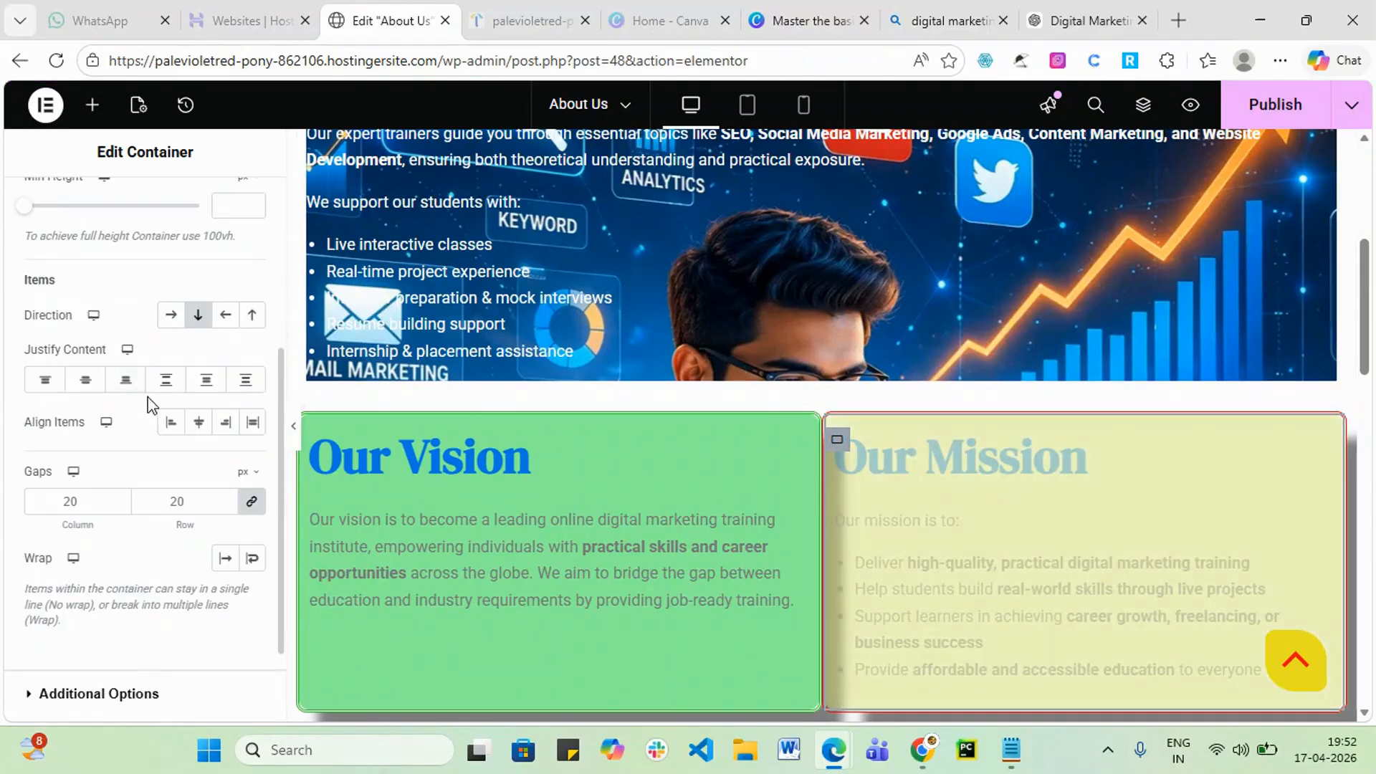
- Review the Our Mission container's layout settings, including item direction, alignment, gaps, wrap, overflow and HTML tag
scroll(200, 460, "down", 2)
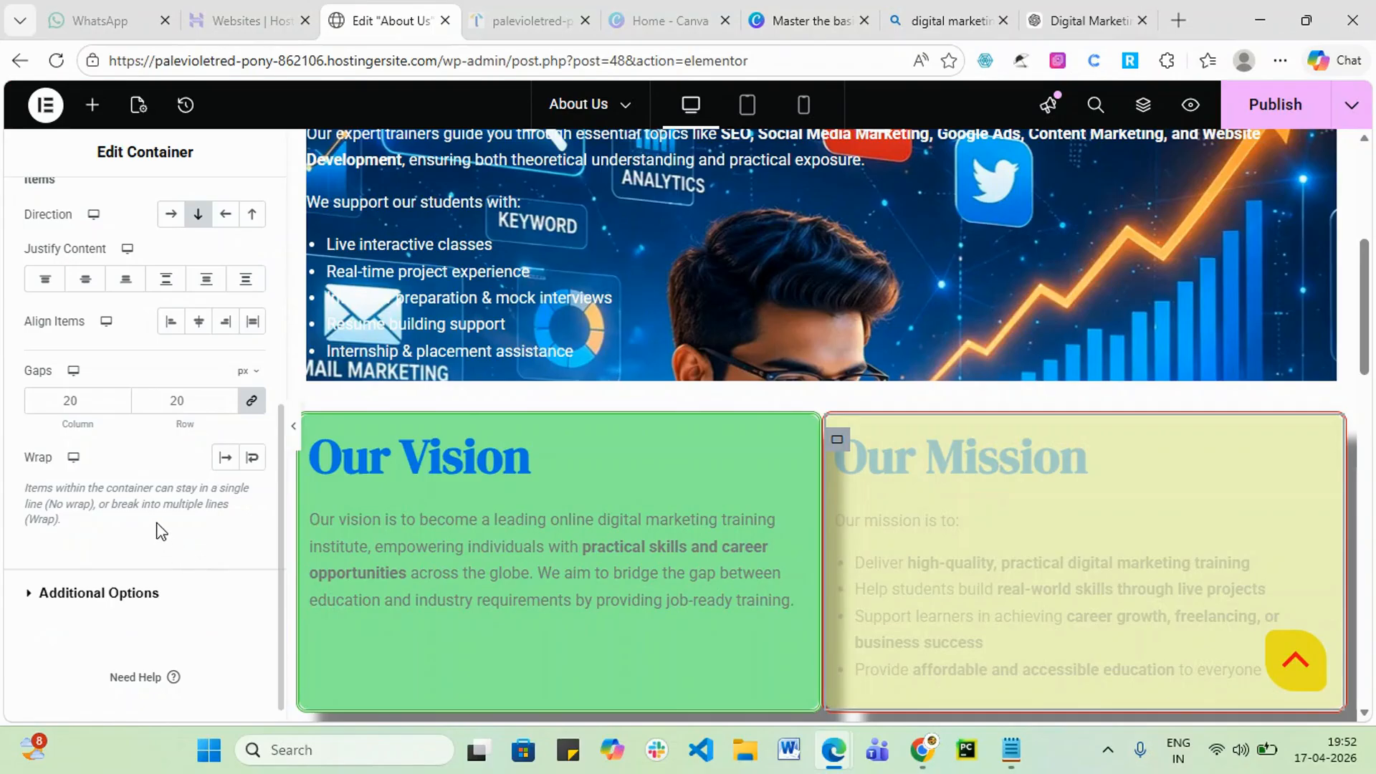
left_click(94, 592)
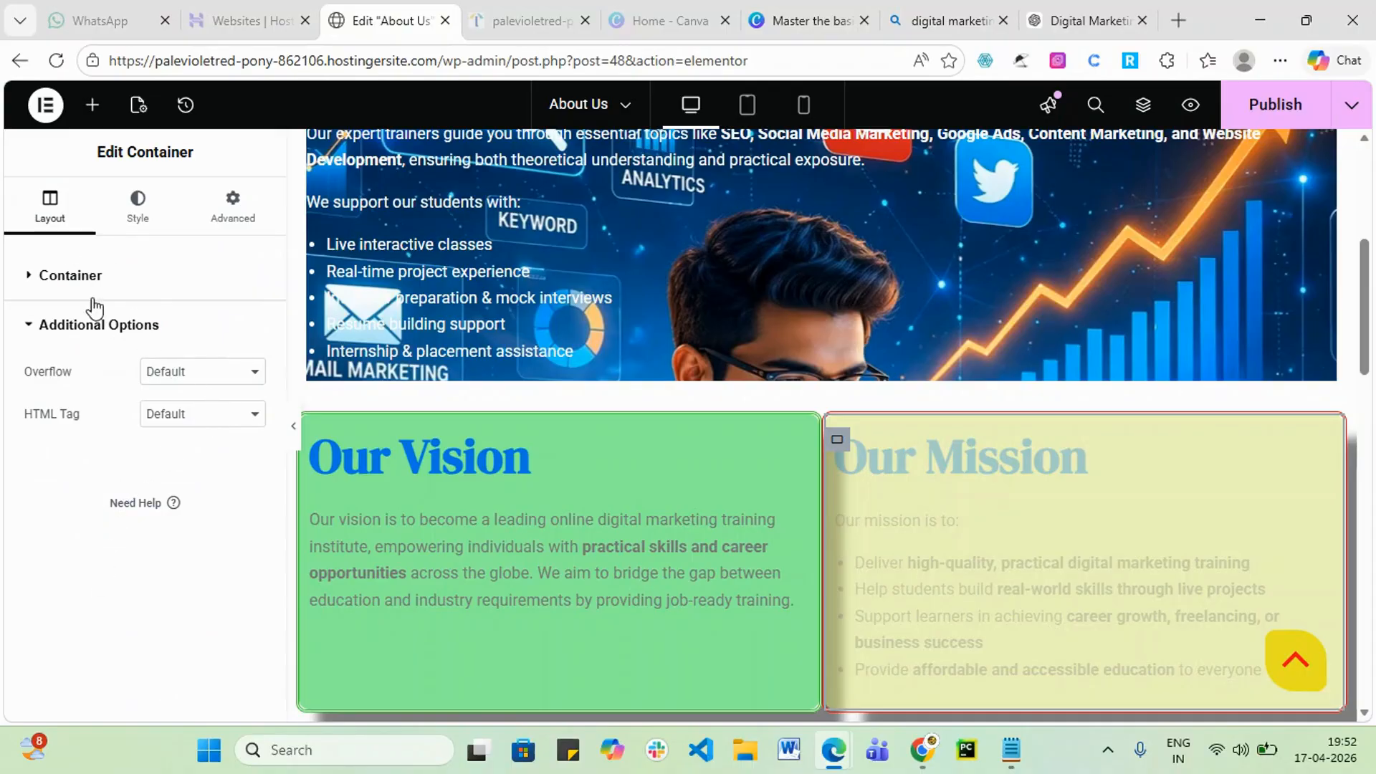
left_click(126, 282)
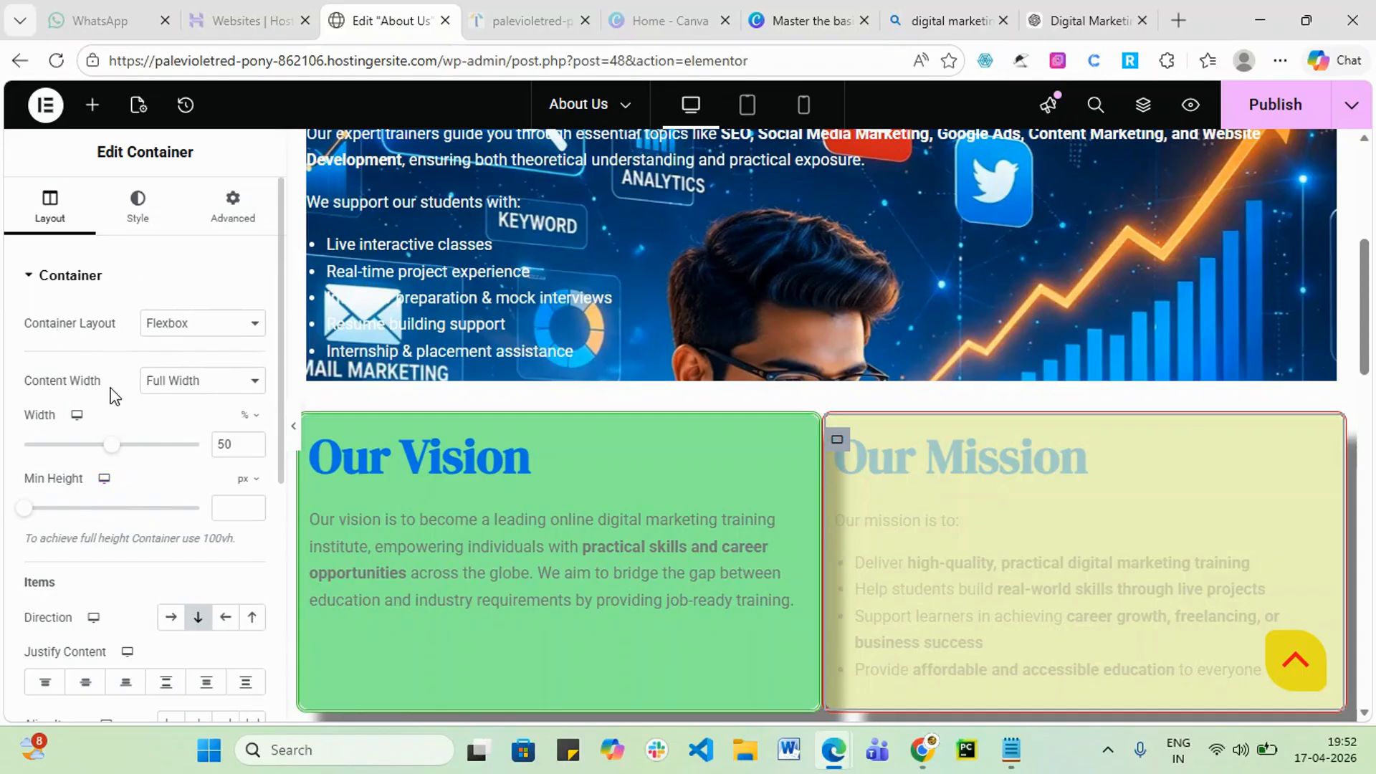
left_click(36, 279)
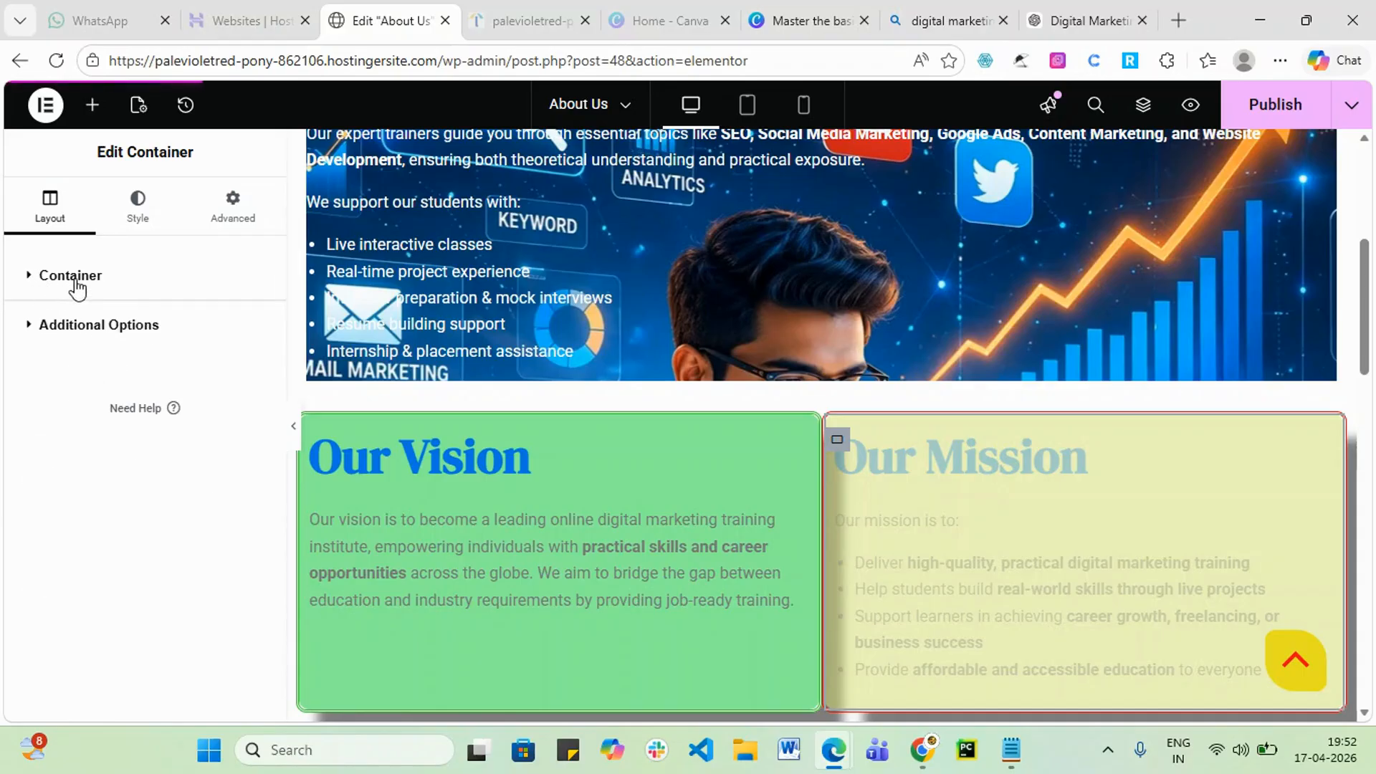
left_click(72, 278)
scroll(99, 543, "down", 4)
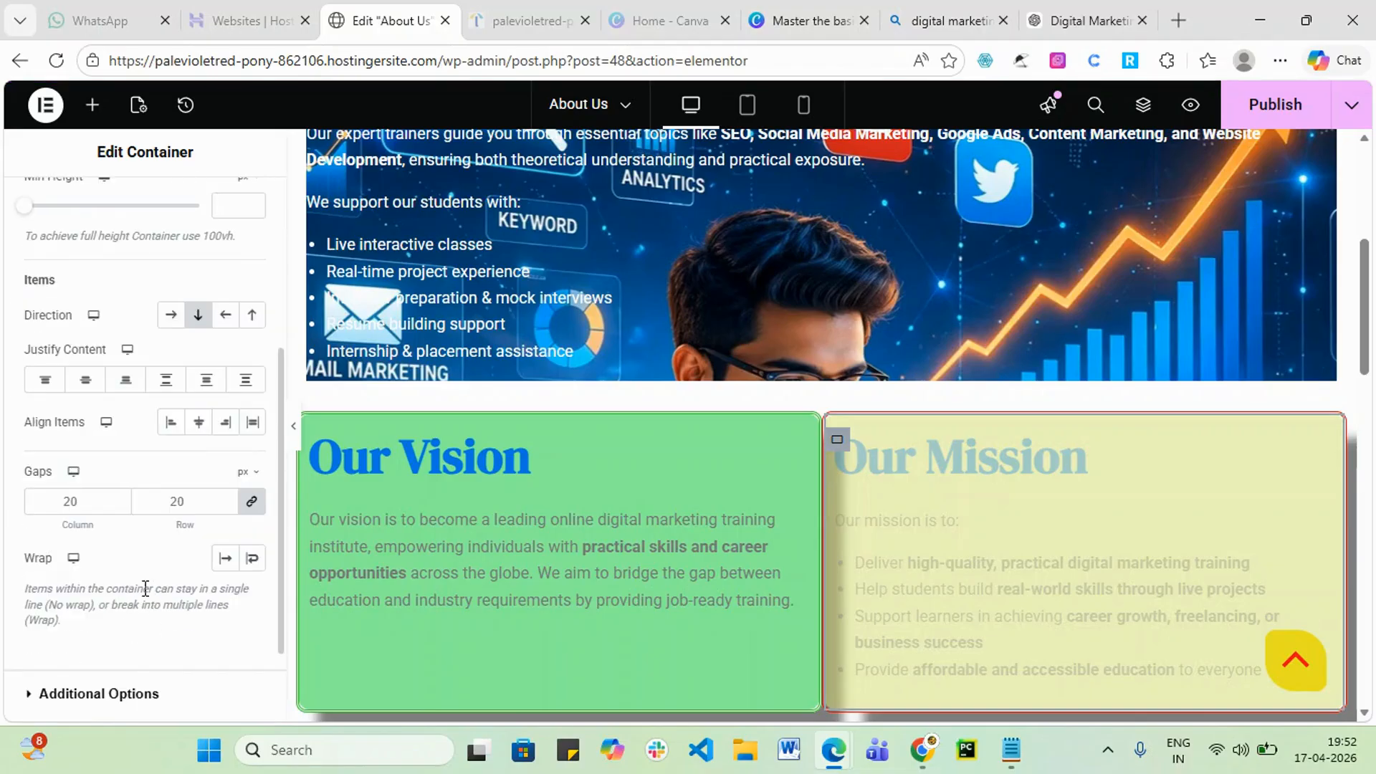
scroll(146, 588, "down", 2)
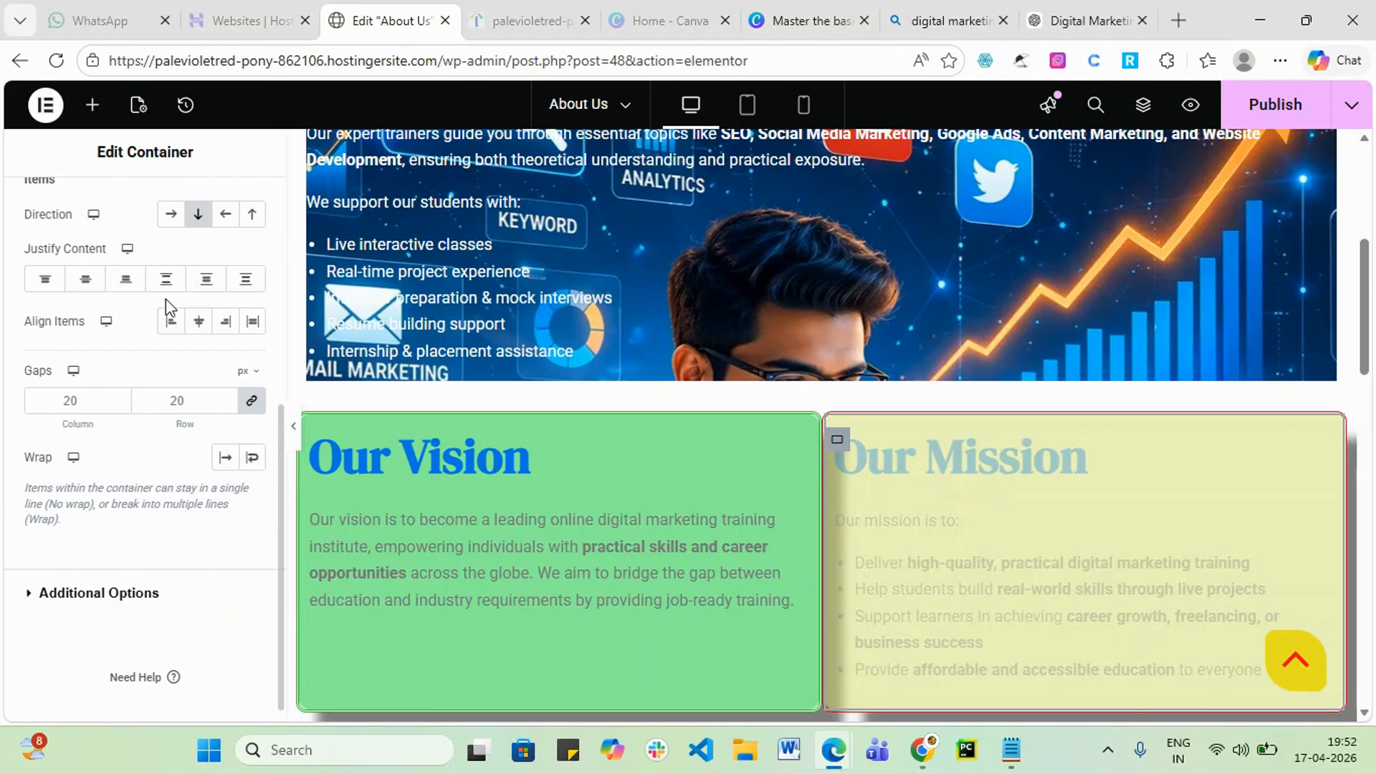
scroll(143, 308, "up", 6)
- Examine the Our Mission container's top and bottom shape divider types, briefly toggling the Mountains divider on and off at the top
left_click(137, 207)
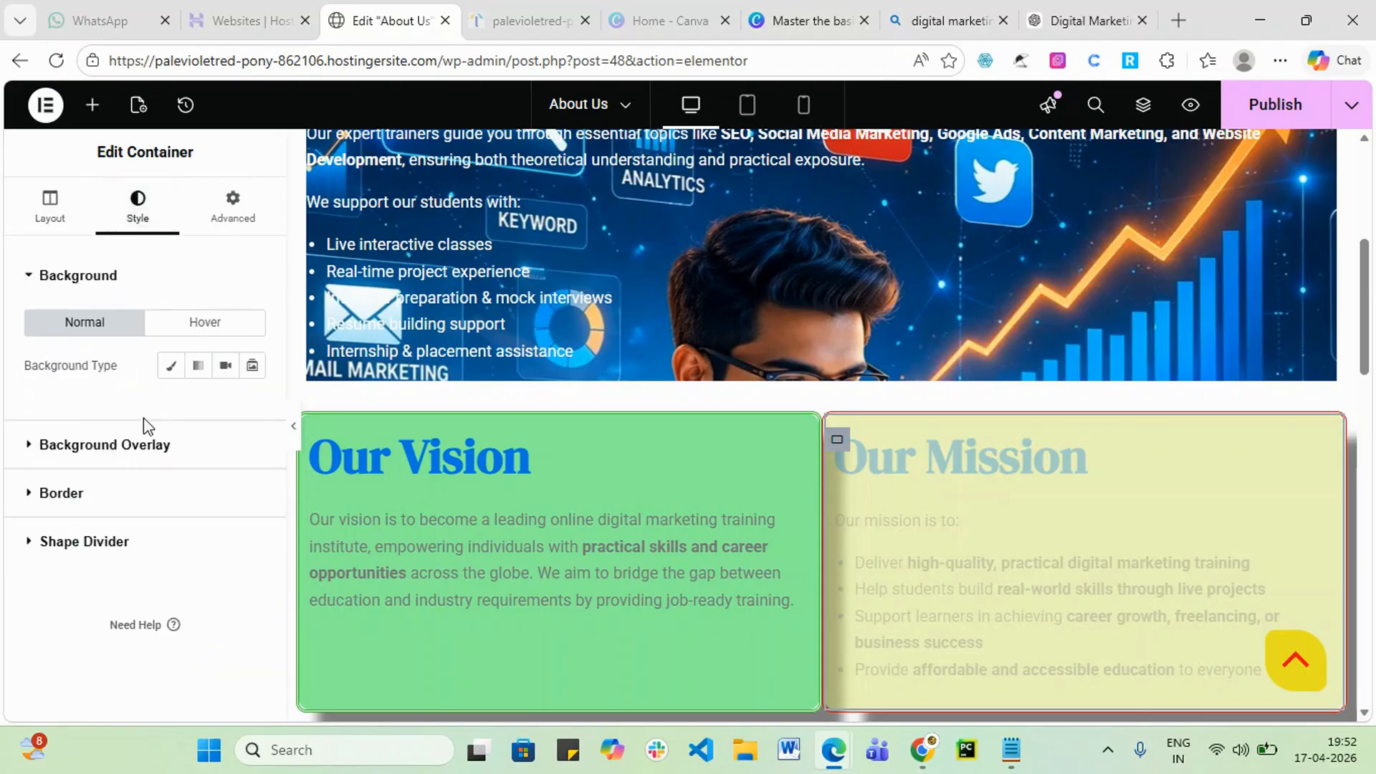
left_click(32, 280)
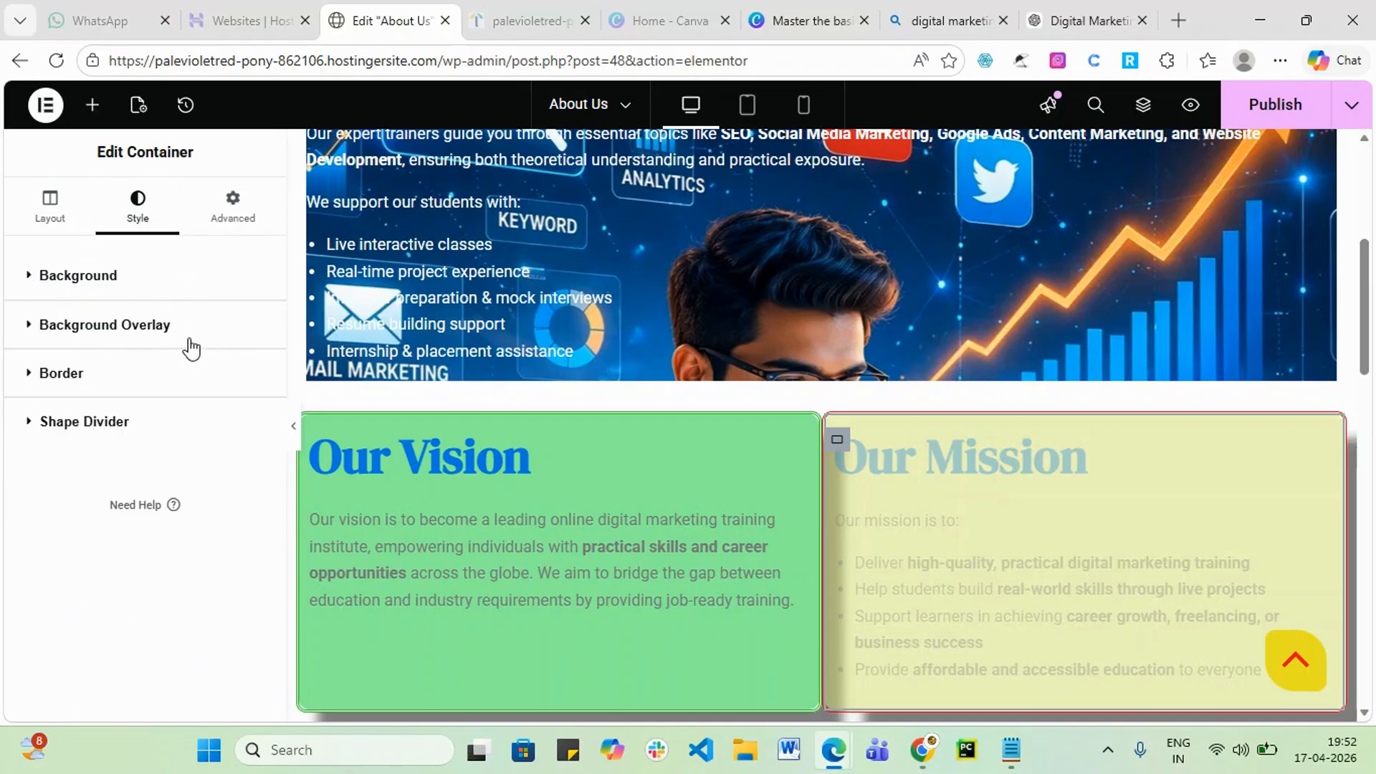
left_click(135, 434)
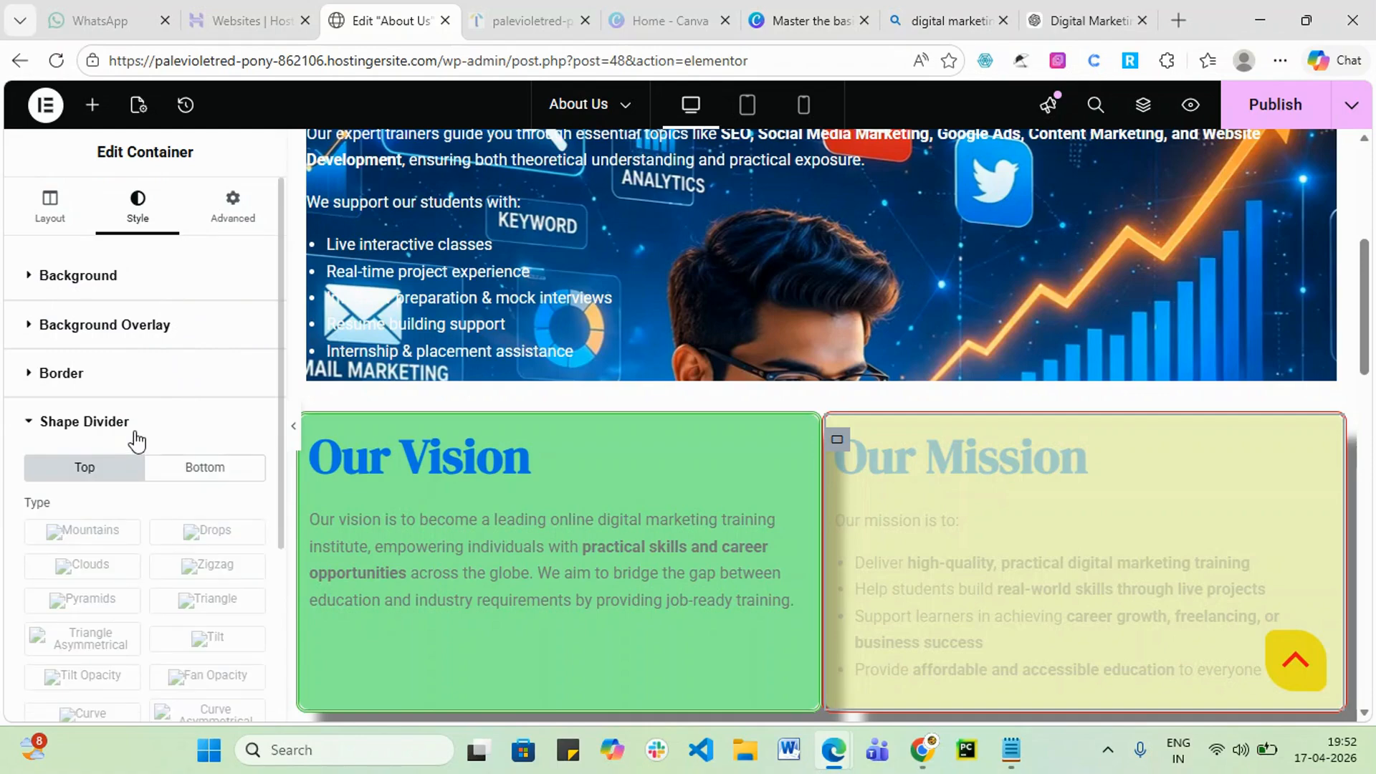
scroll(165, 435, "down", 1)
scroll(164, 438, "down", 3)
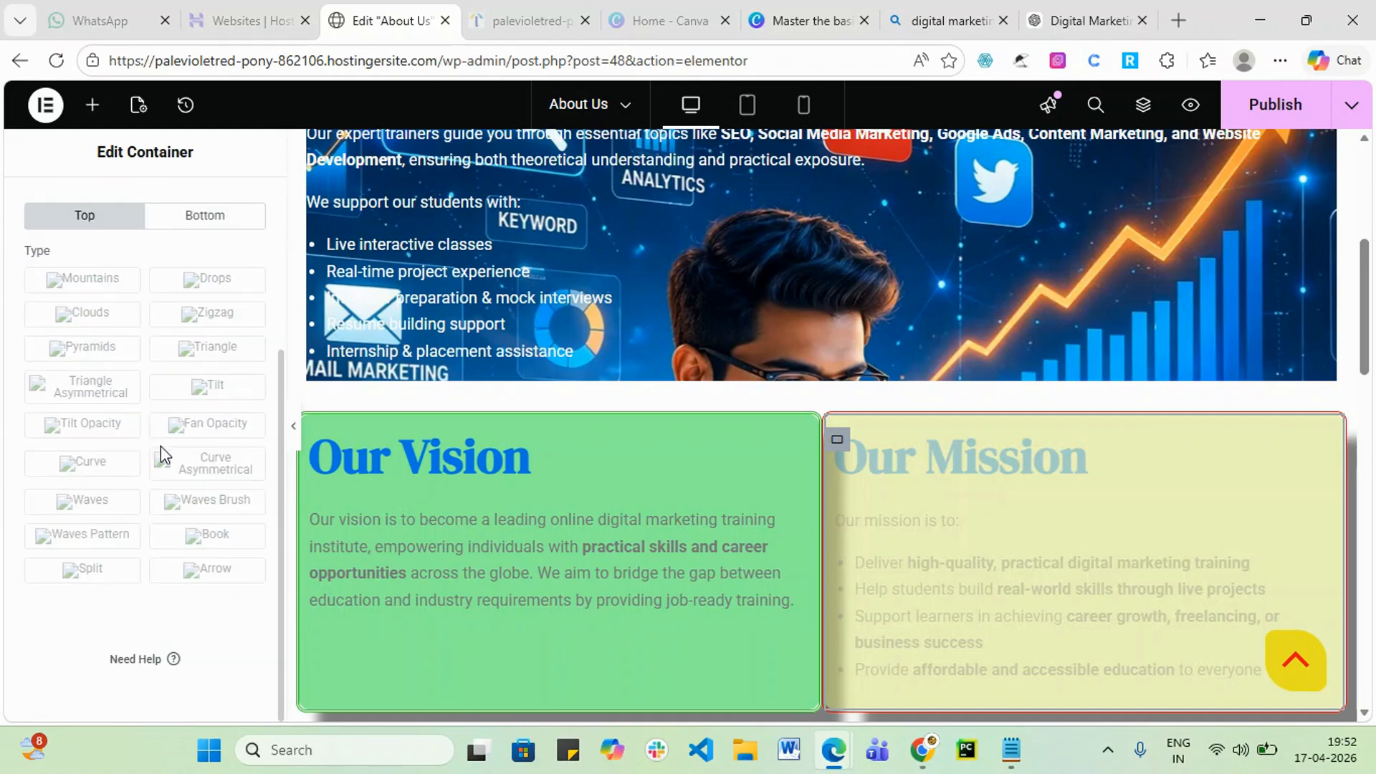
scroll(172, 445, "up", 5)
left_click(178, 469)
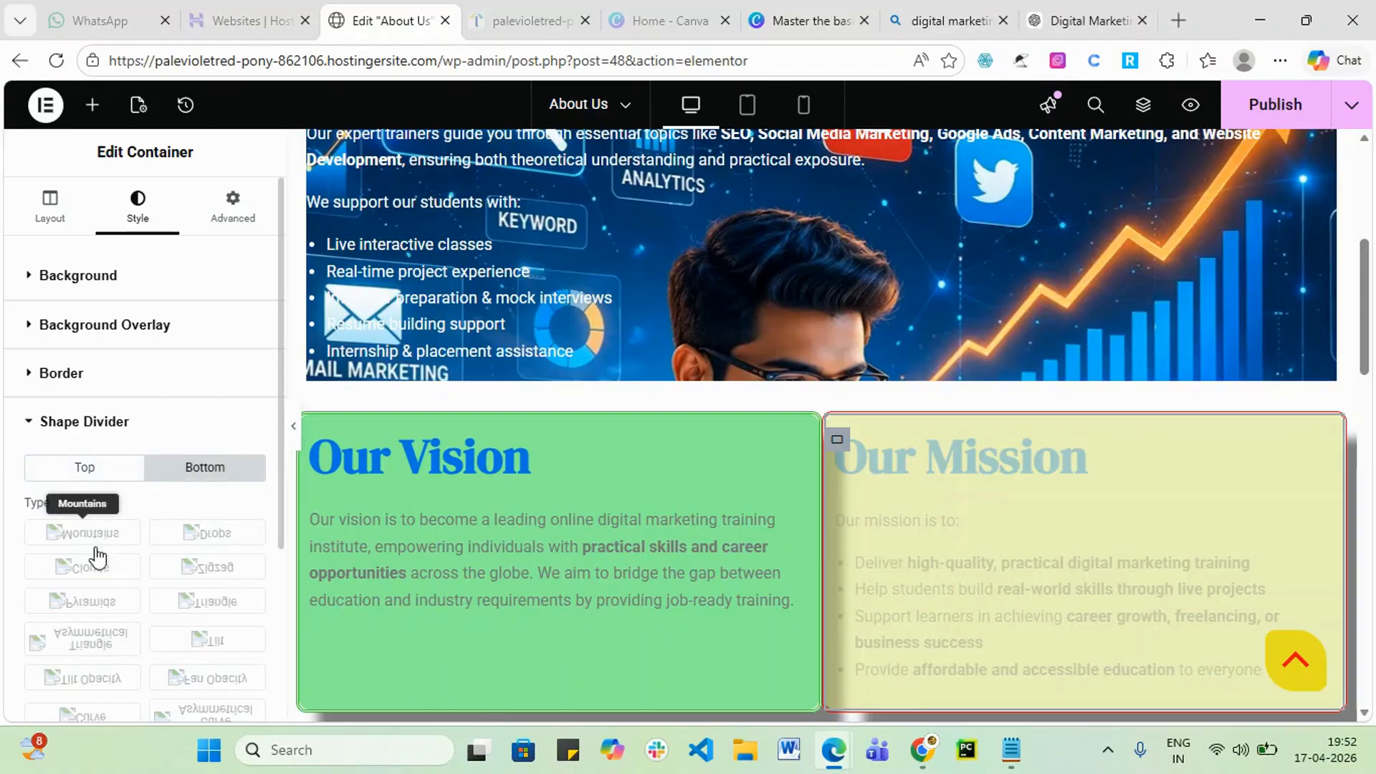
left_click(92, 470)
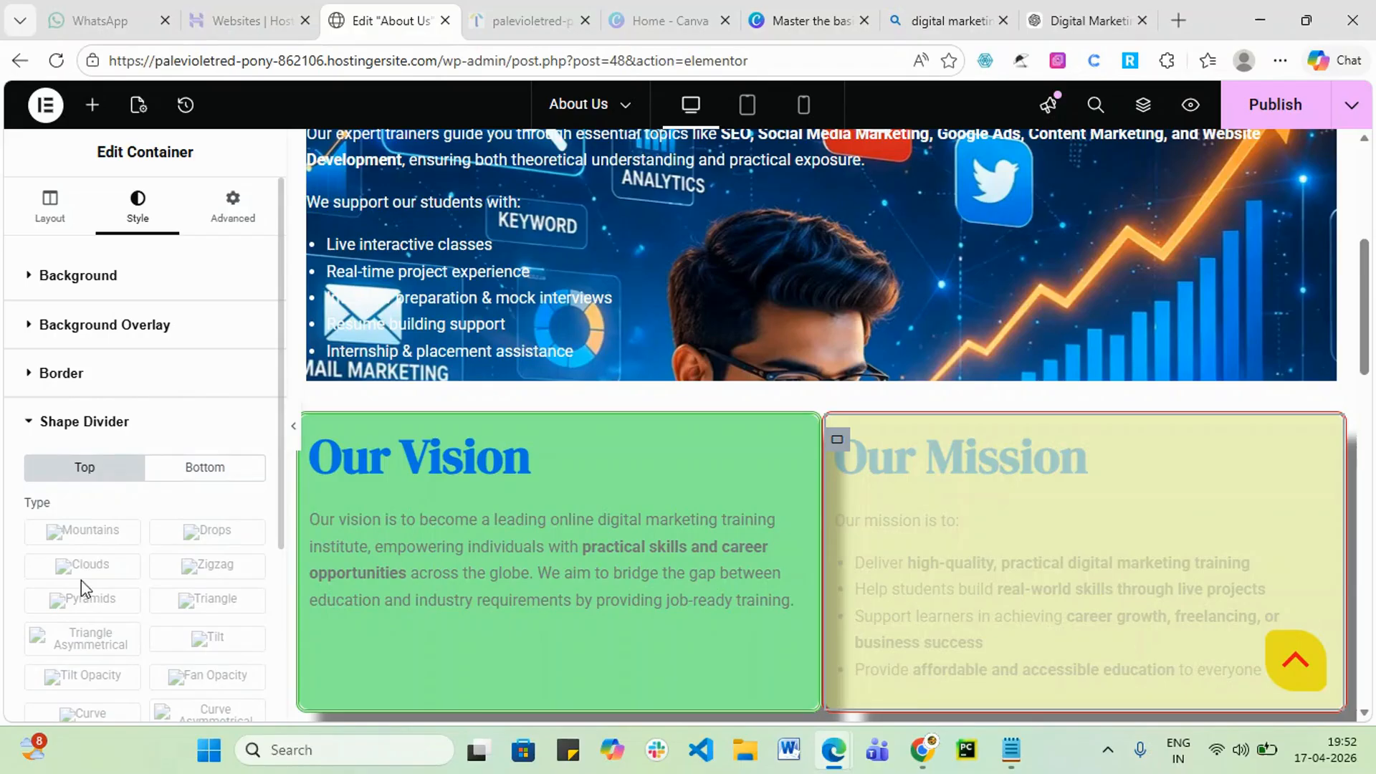
left_click(85, 545)
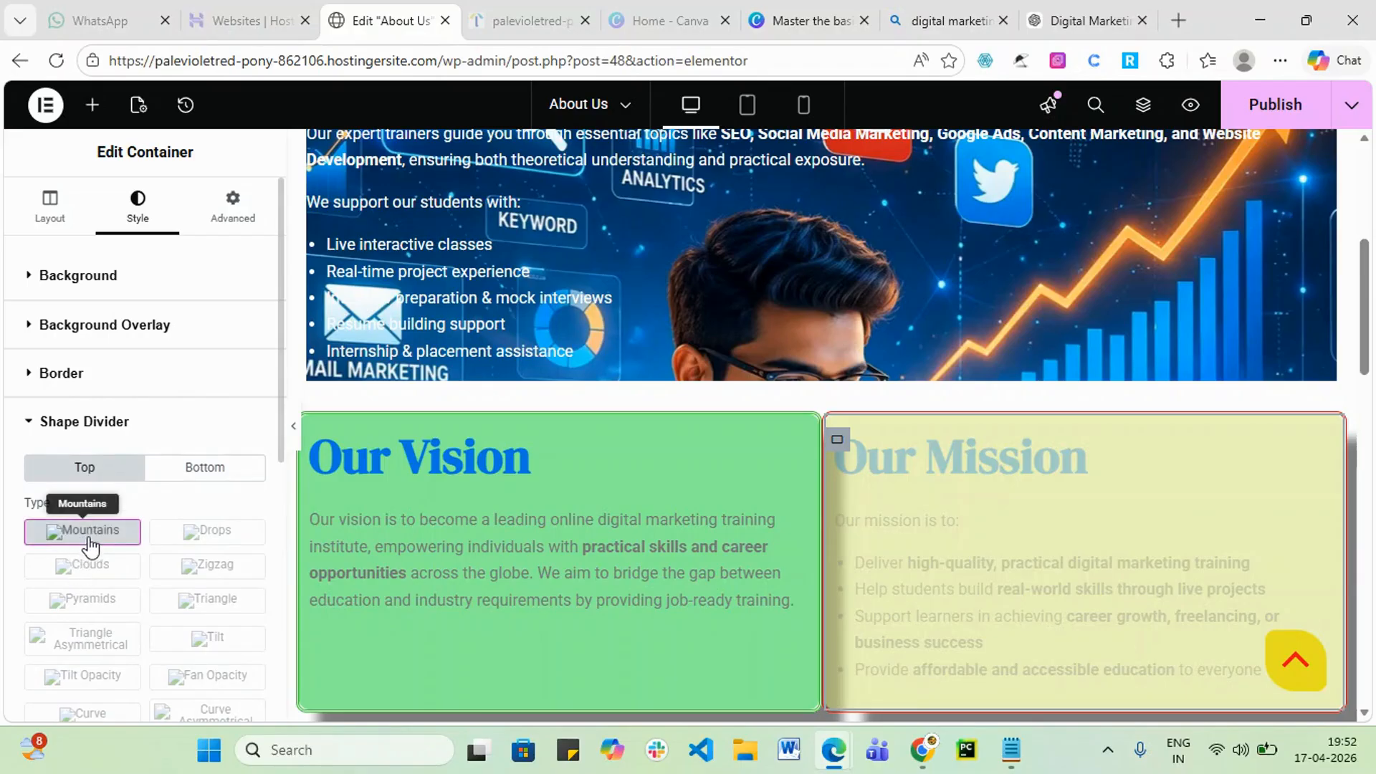
left_click(86, 545)
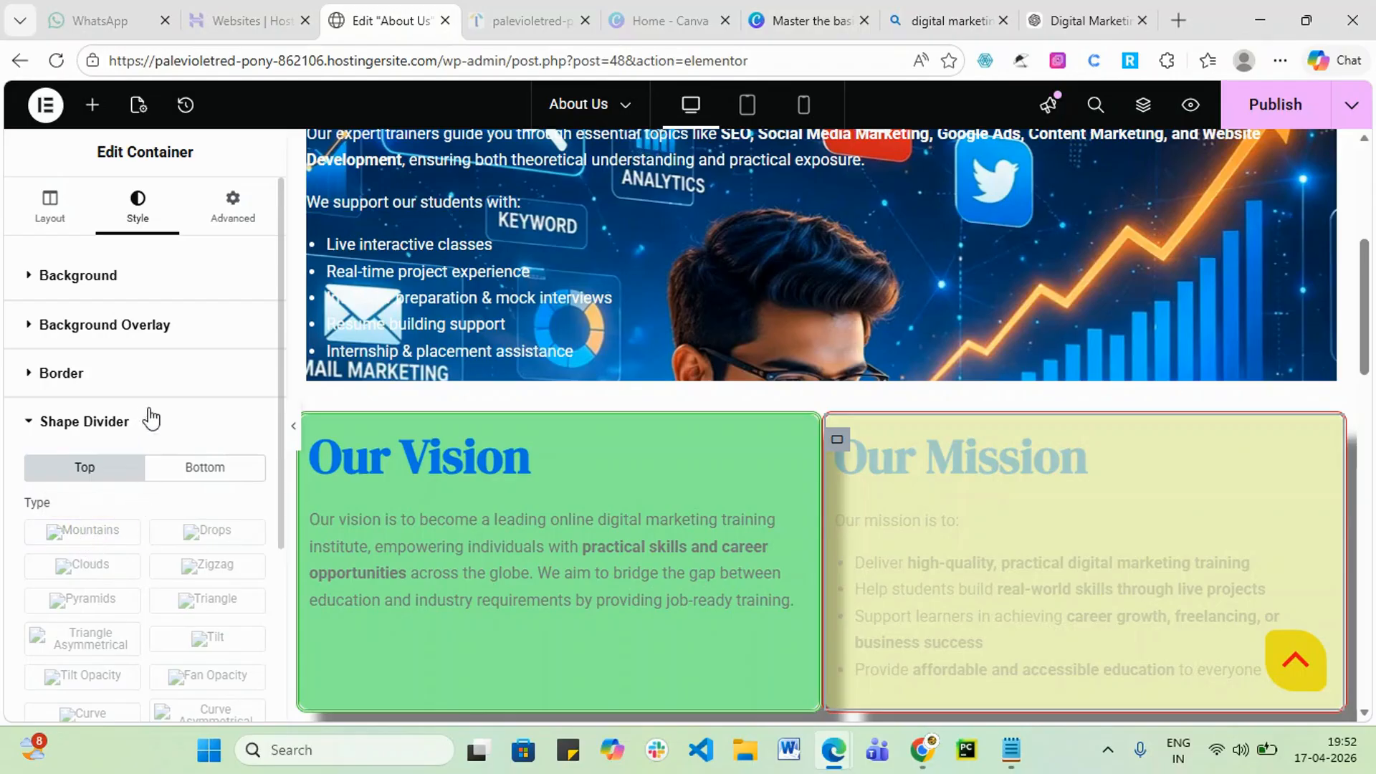
- Close the shape divider settings and try to publish the About Us page
left_click(32, 422)
left_click(1280, 113)
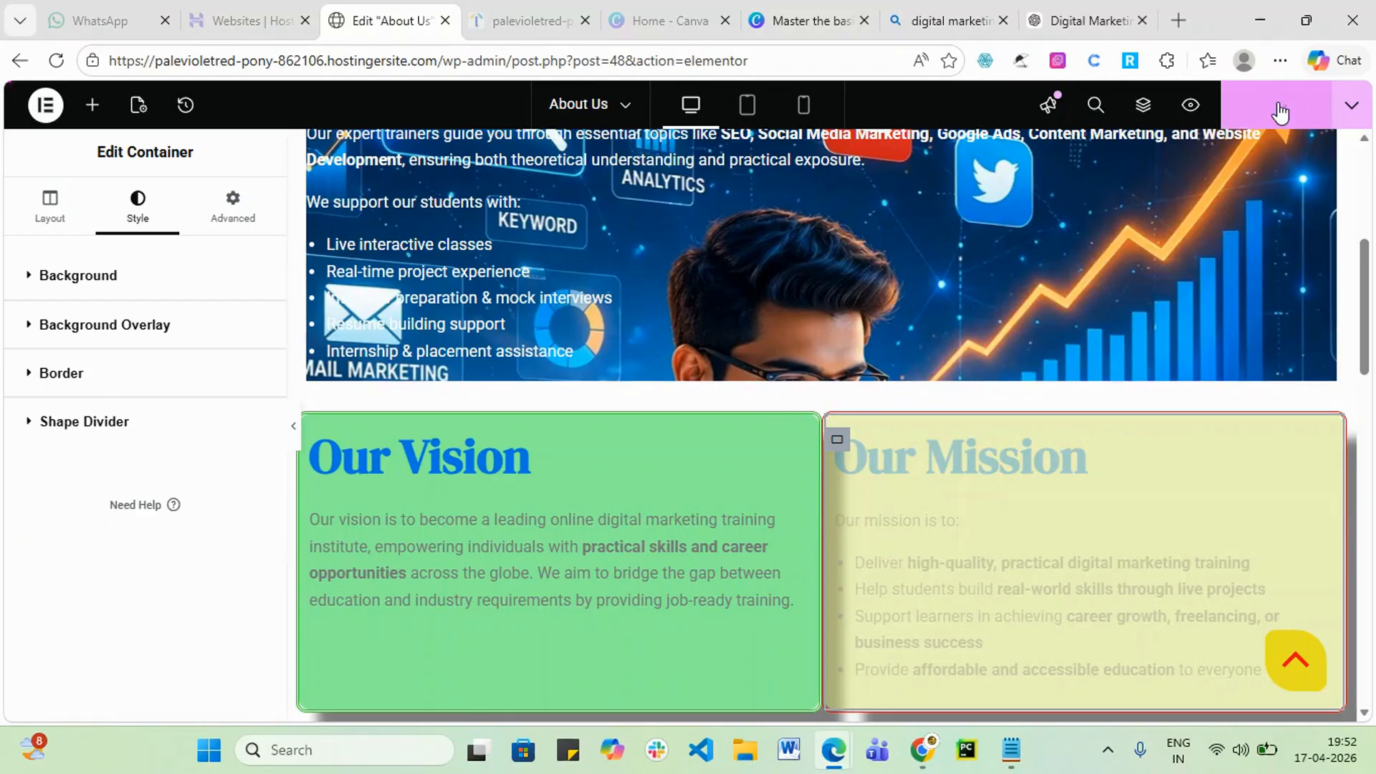
scroll(1130, 227, "down", 5)
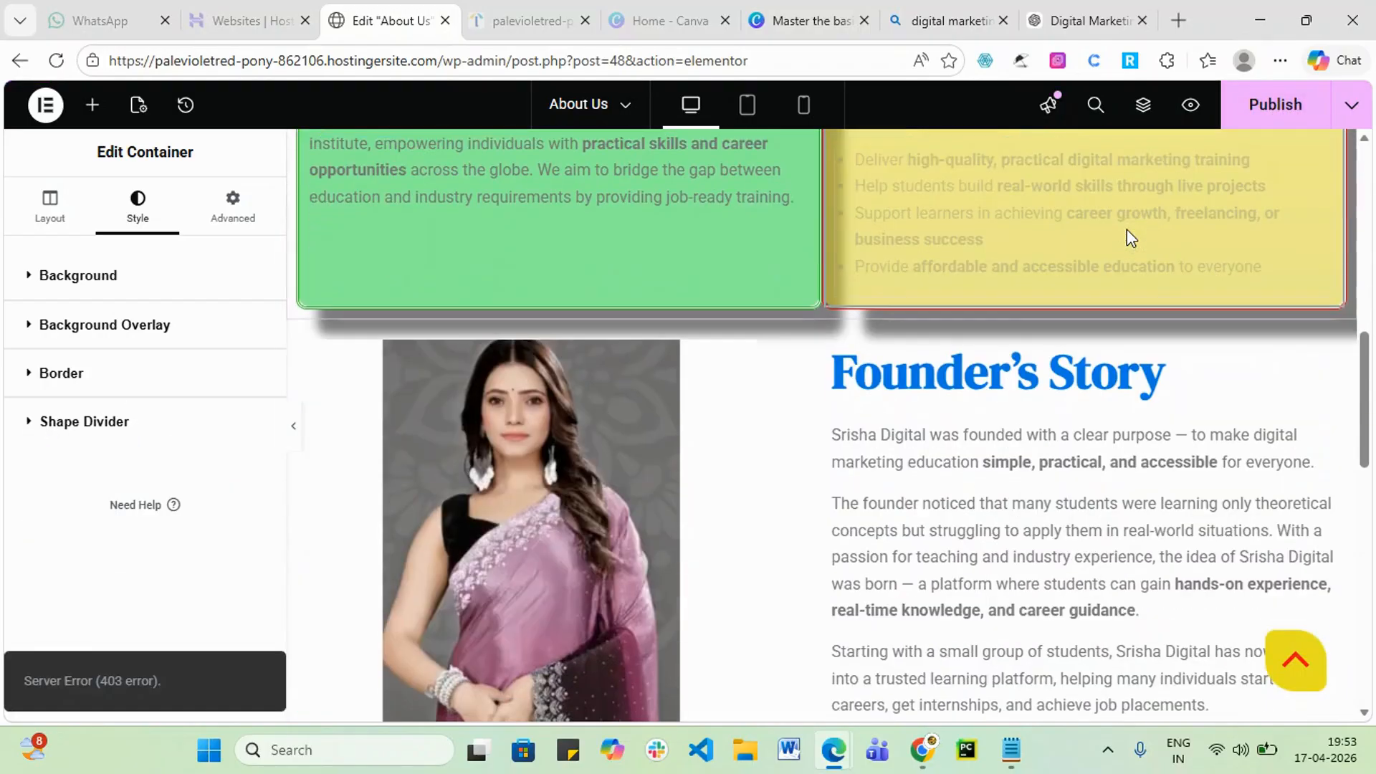
- Copy the site's base address and open the live site in a new InPrivate window
left_click_drag(437, 62, 80, 67)
key("ctrl+c")
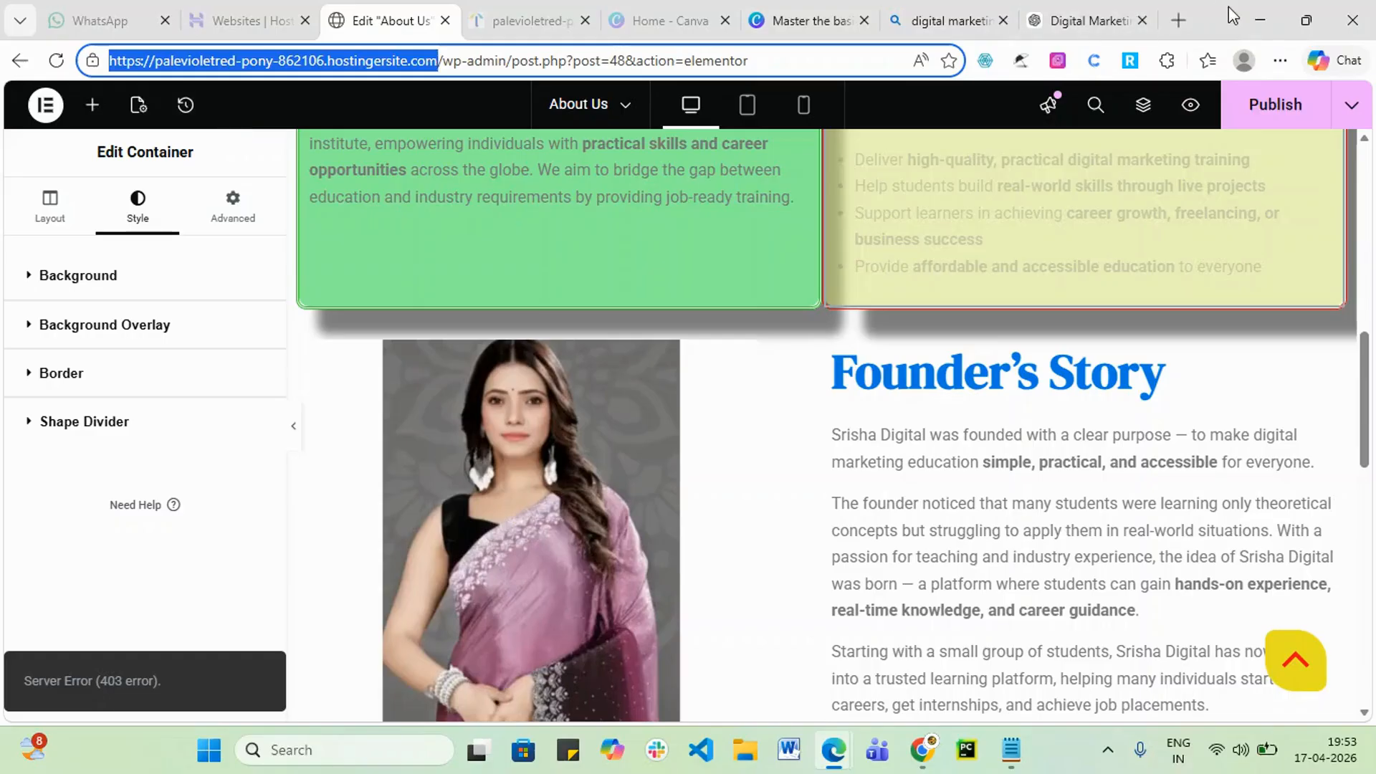
left_click(1279, 65)
left_click(1068, 207)
key("ctrl+v")
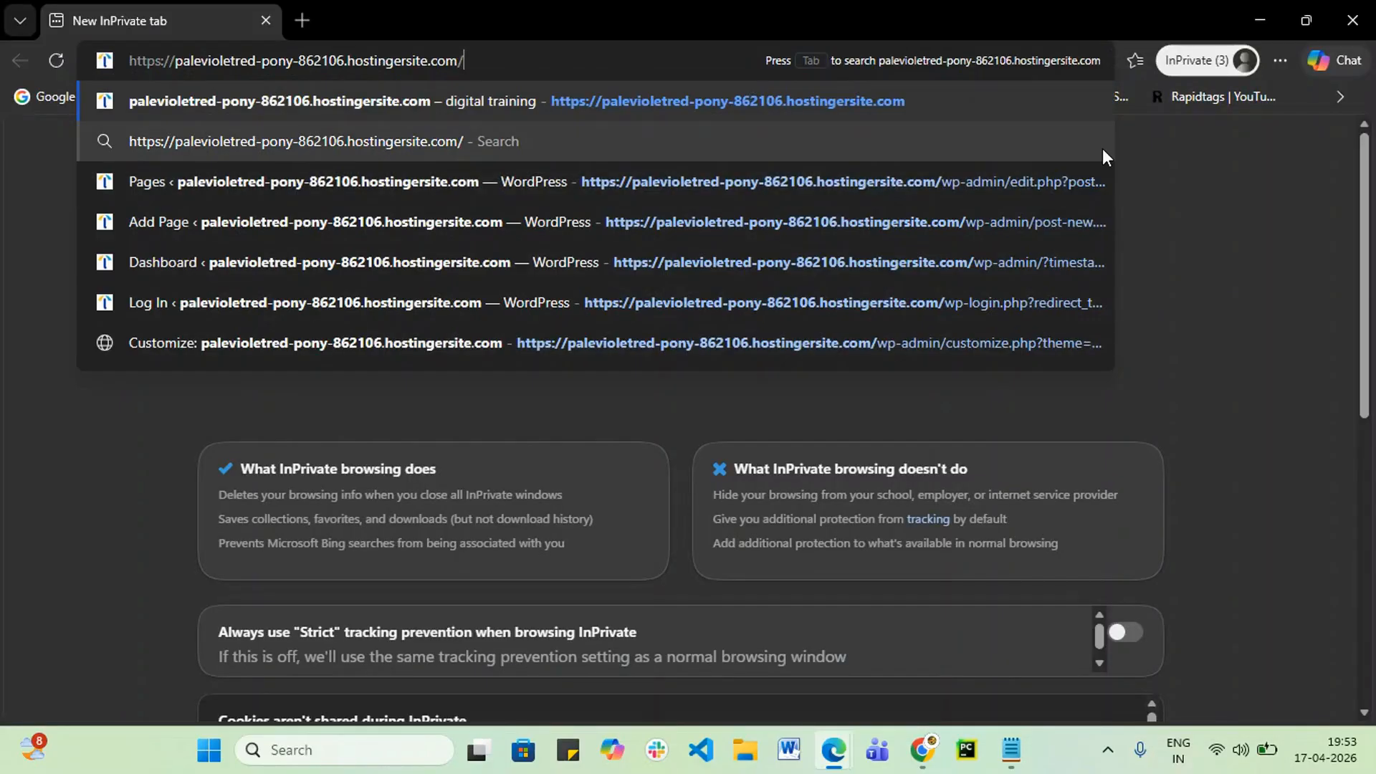
key("Return")
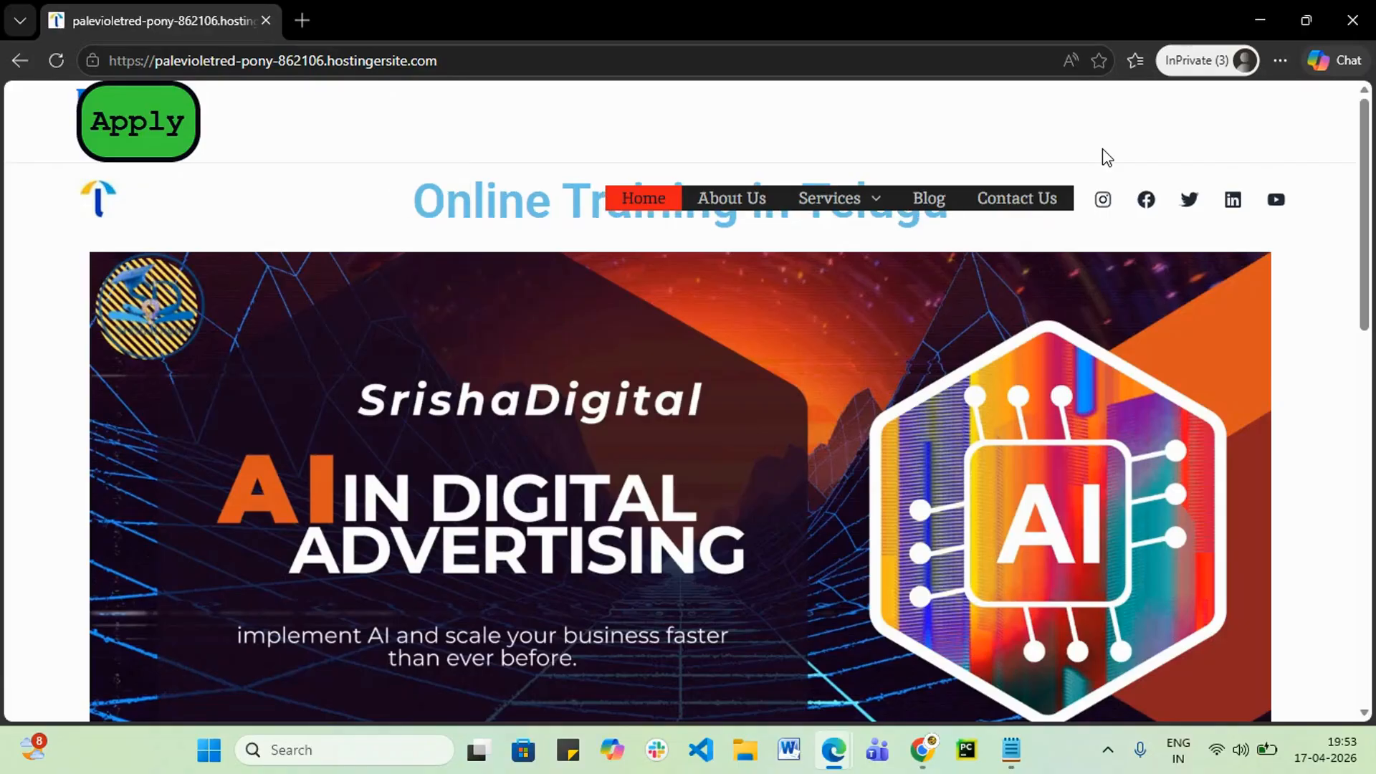
- Check the vision, mission and founder sections on the live About Us page and return to the page editor
left_click(753, 200)
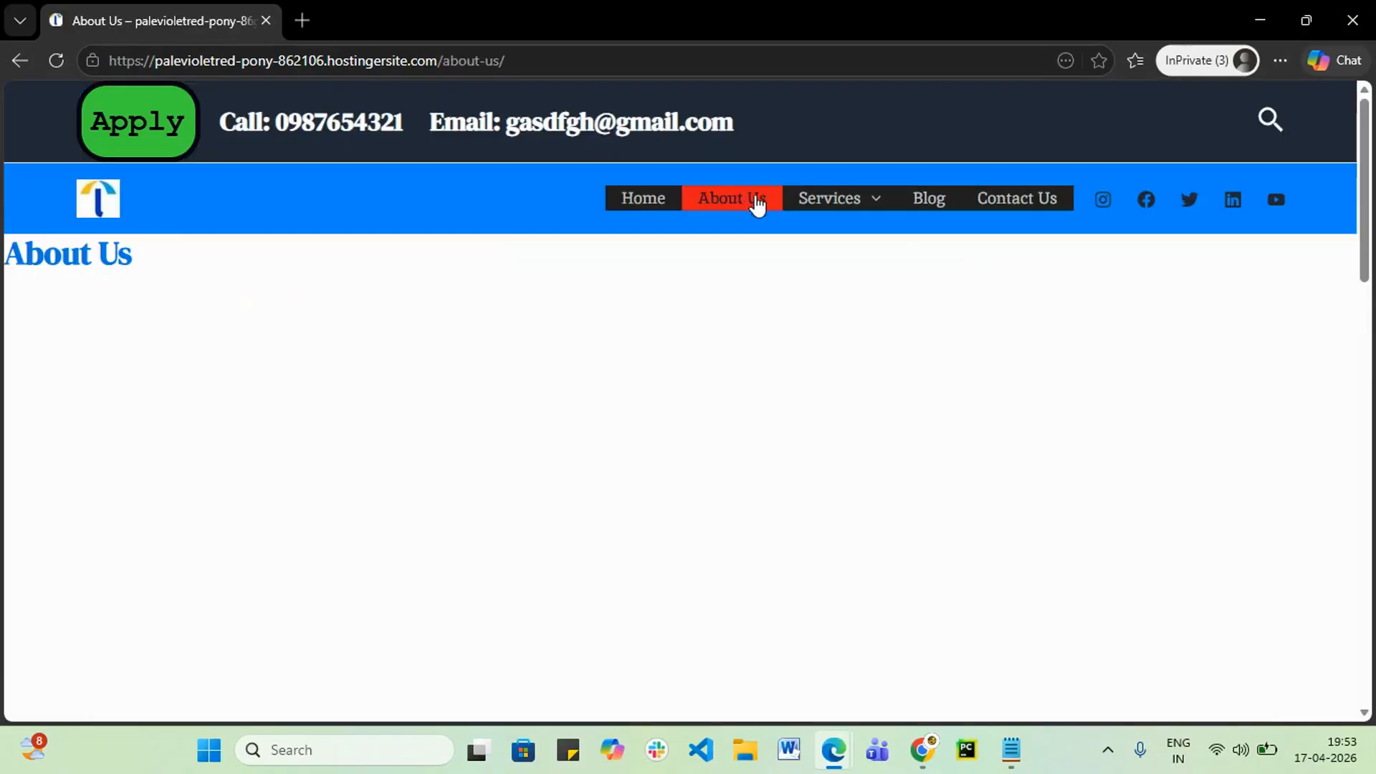
scroll(1104, 346, "down", 7)
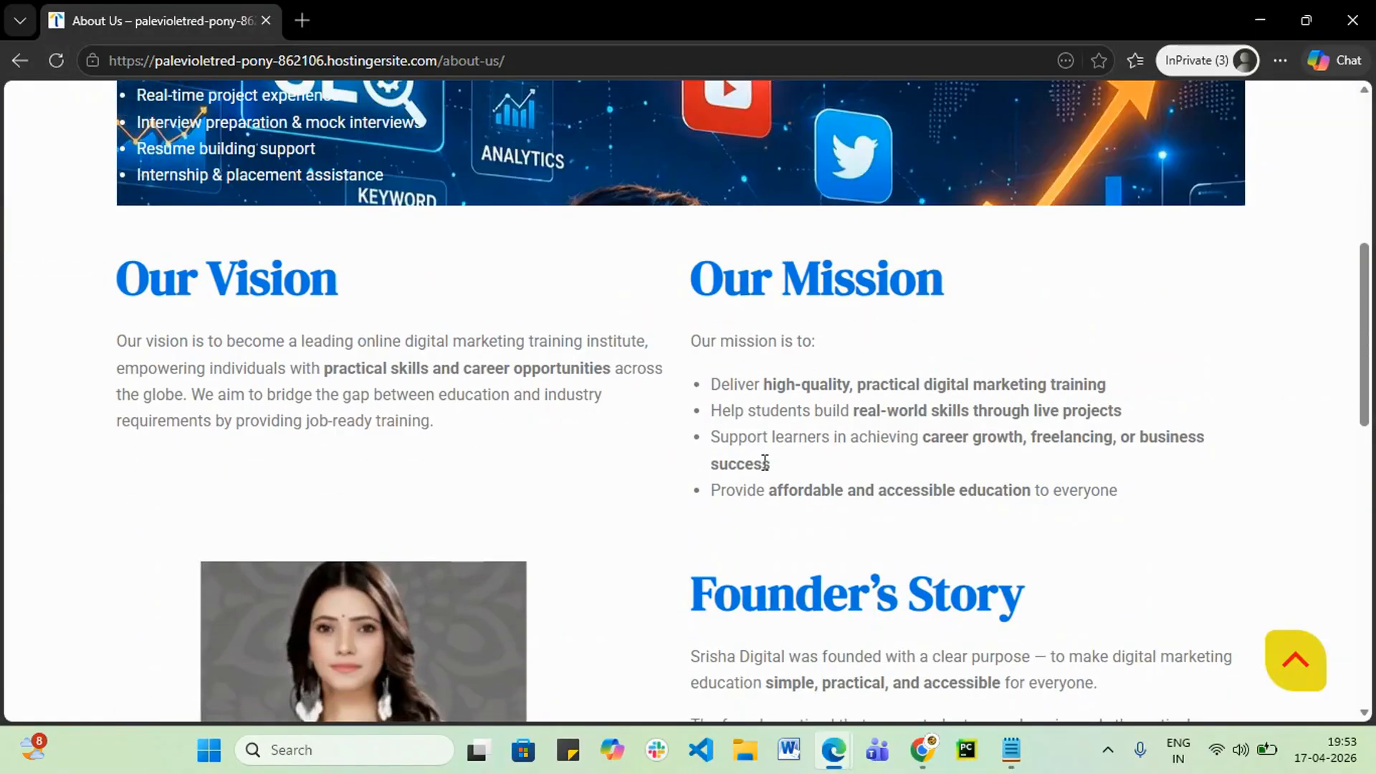
scroll(747, 469, "down", 7)
scroll(747, 470, "up", 9)
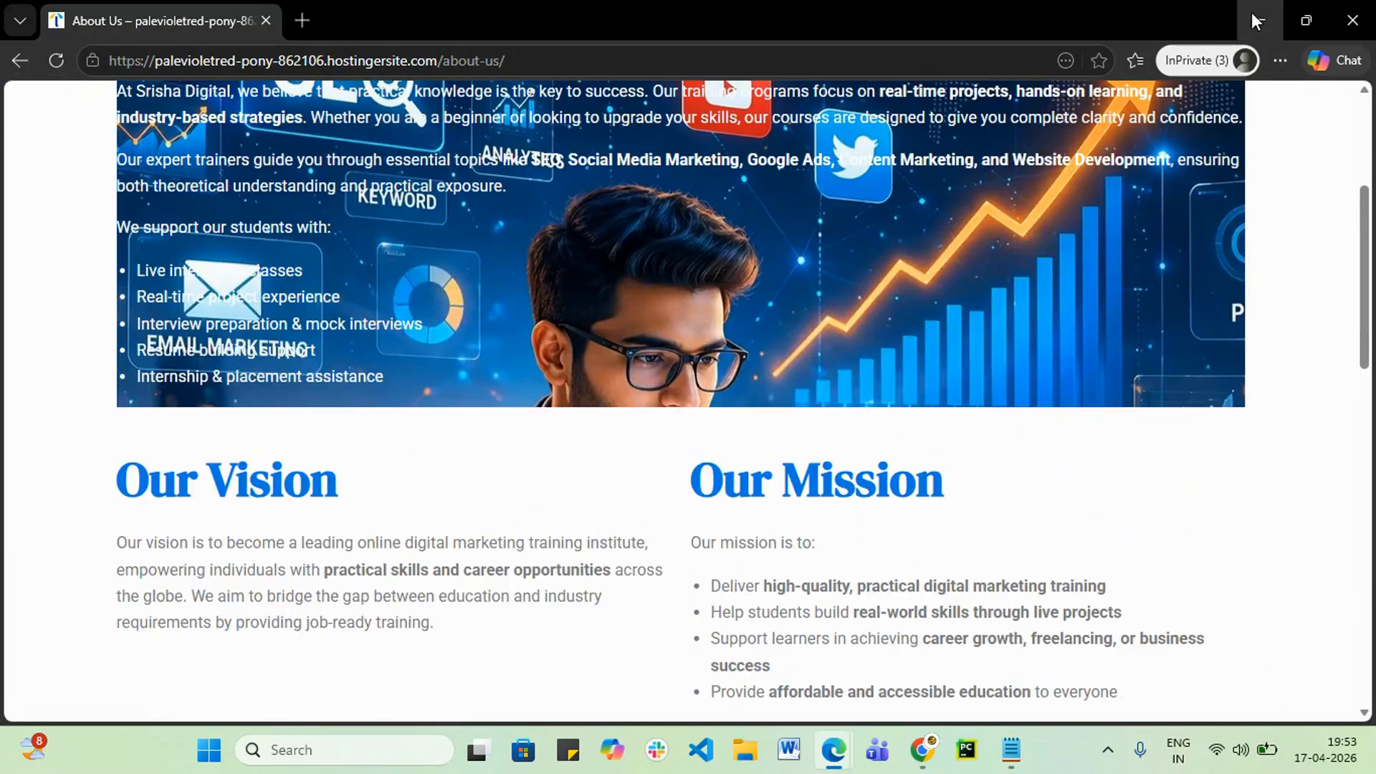
left_click(1252, 11)
left_click(1253, 93)
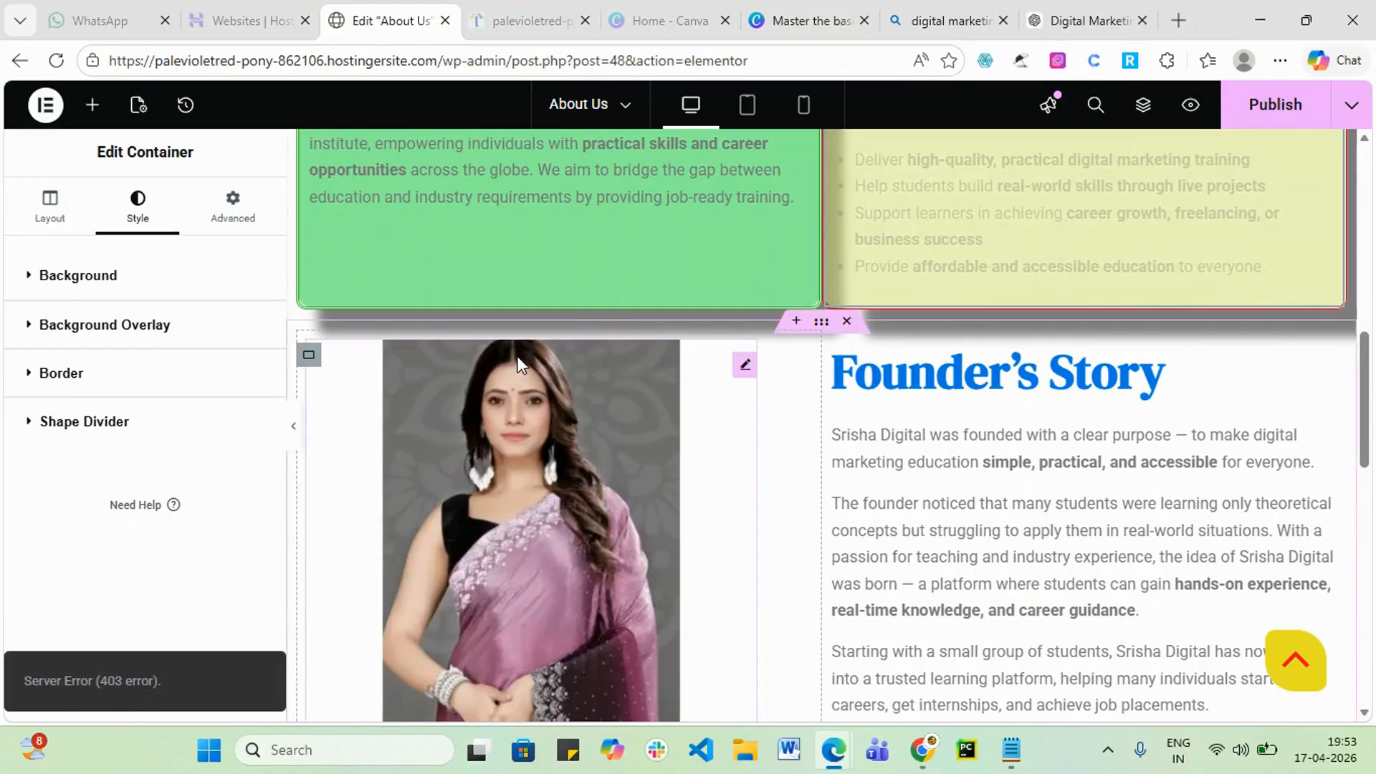
- Select the image in the Founder's Story section and review its content settings, including resolution, caption and link
scroll(762, 430, "down", 6)
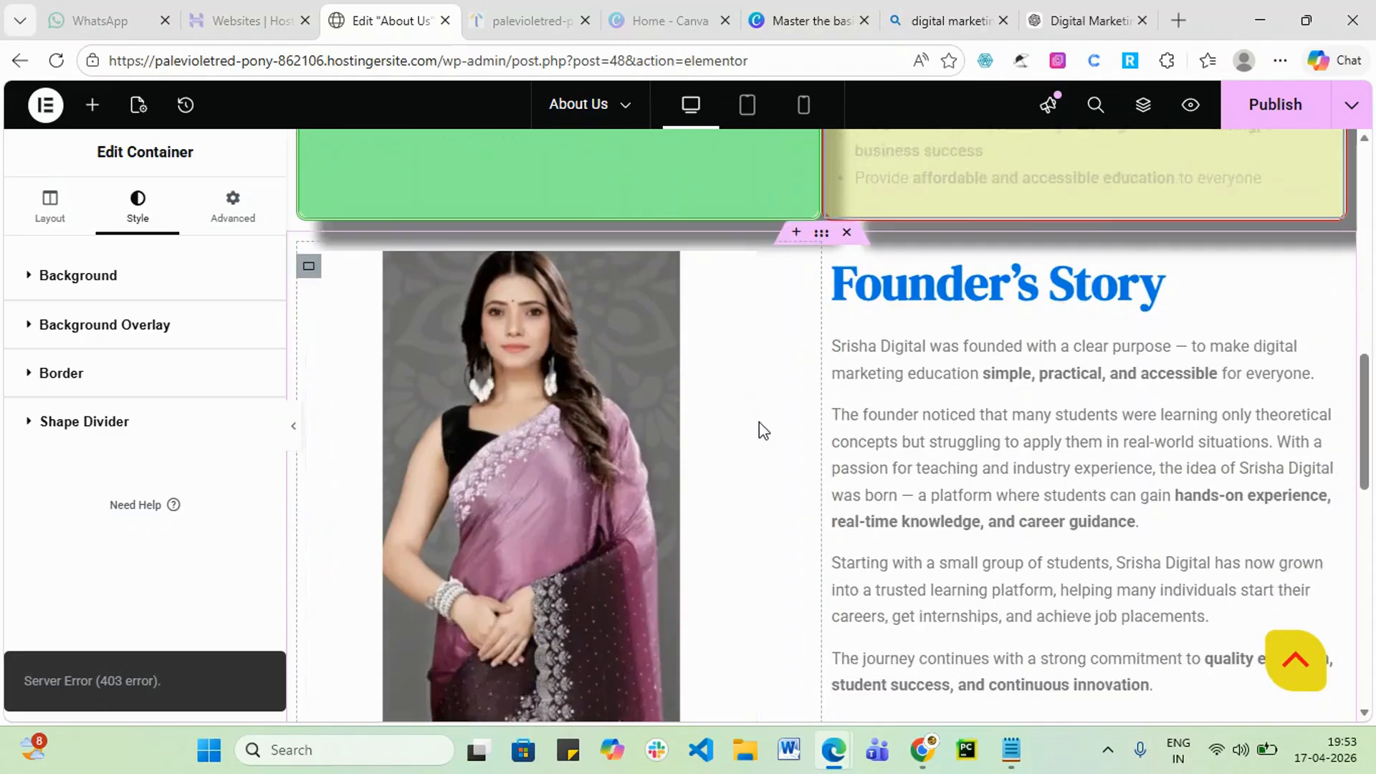
scroll(777, 433, "up", 6)
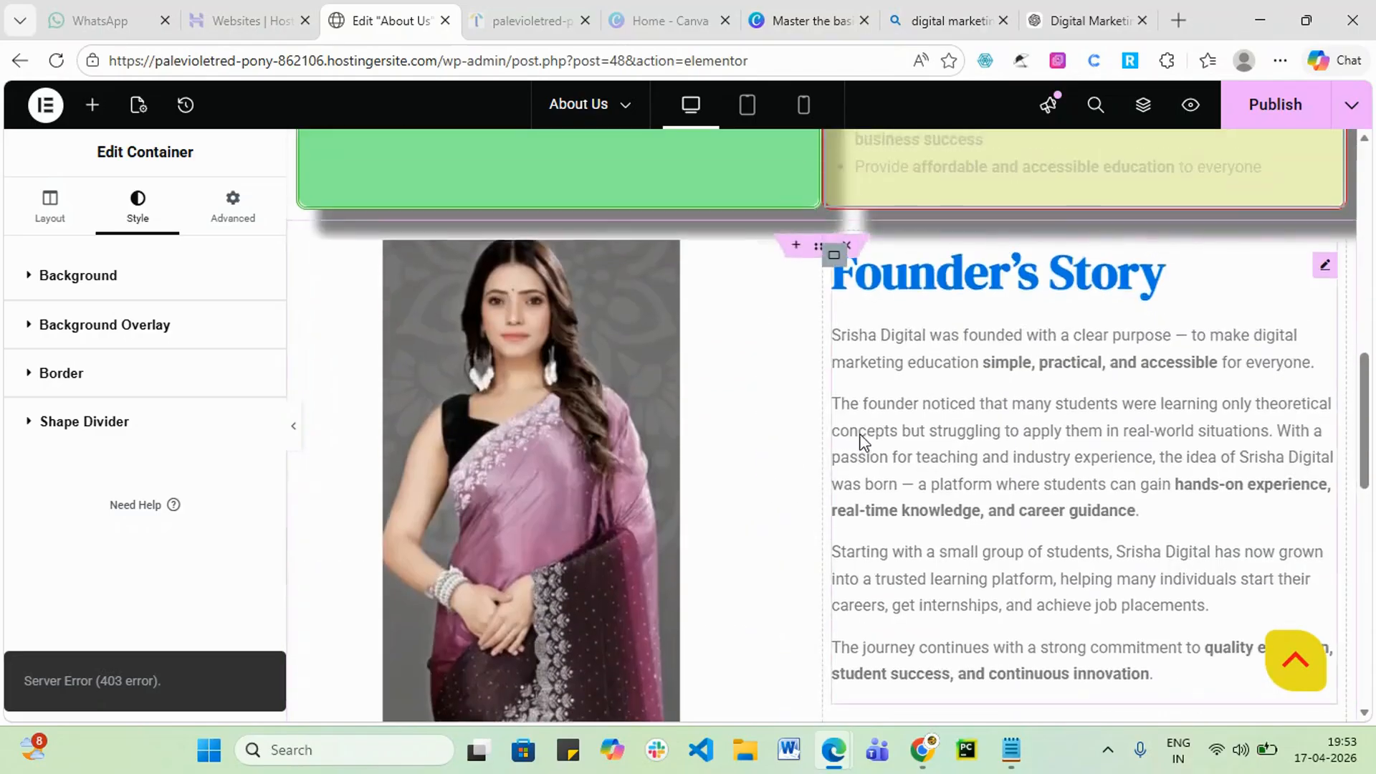
scroll(966, 456, "down", 5)
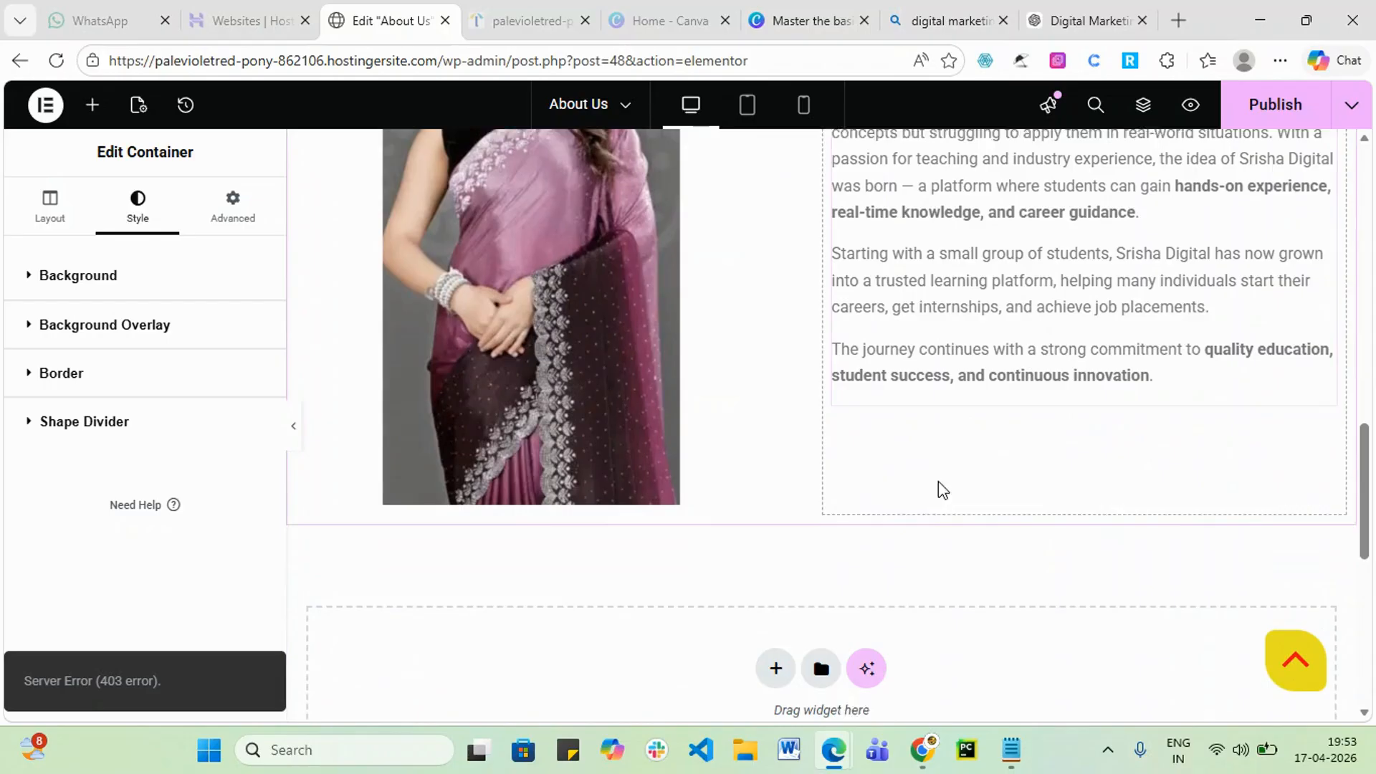
left_click(699, 464)
scroll(778, 467, "up", 4)
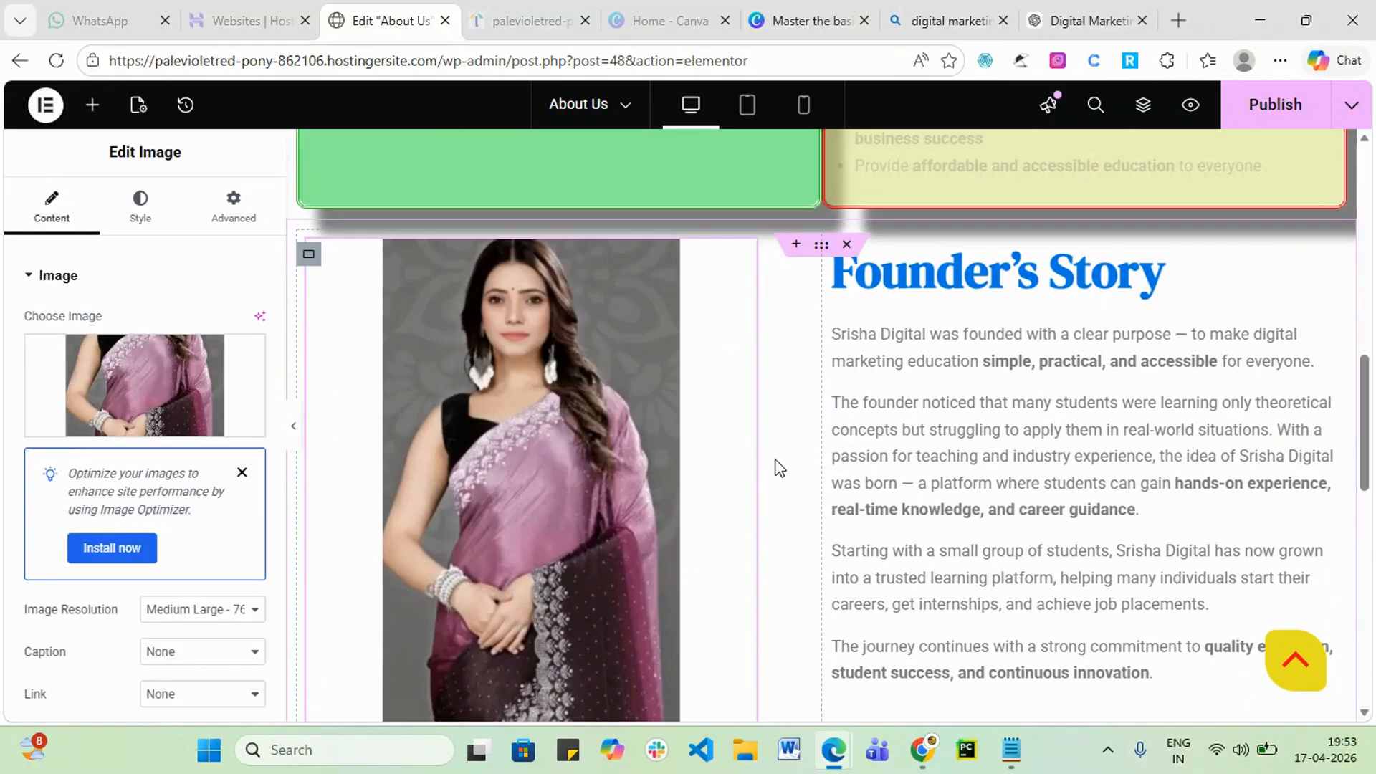
scroll(172, 559, "down", 2)
scroll(237, 530, "up", 2)
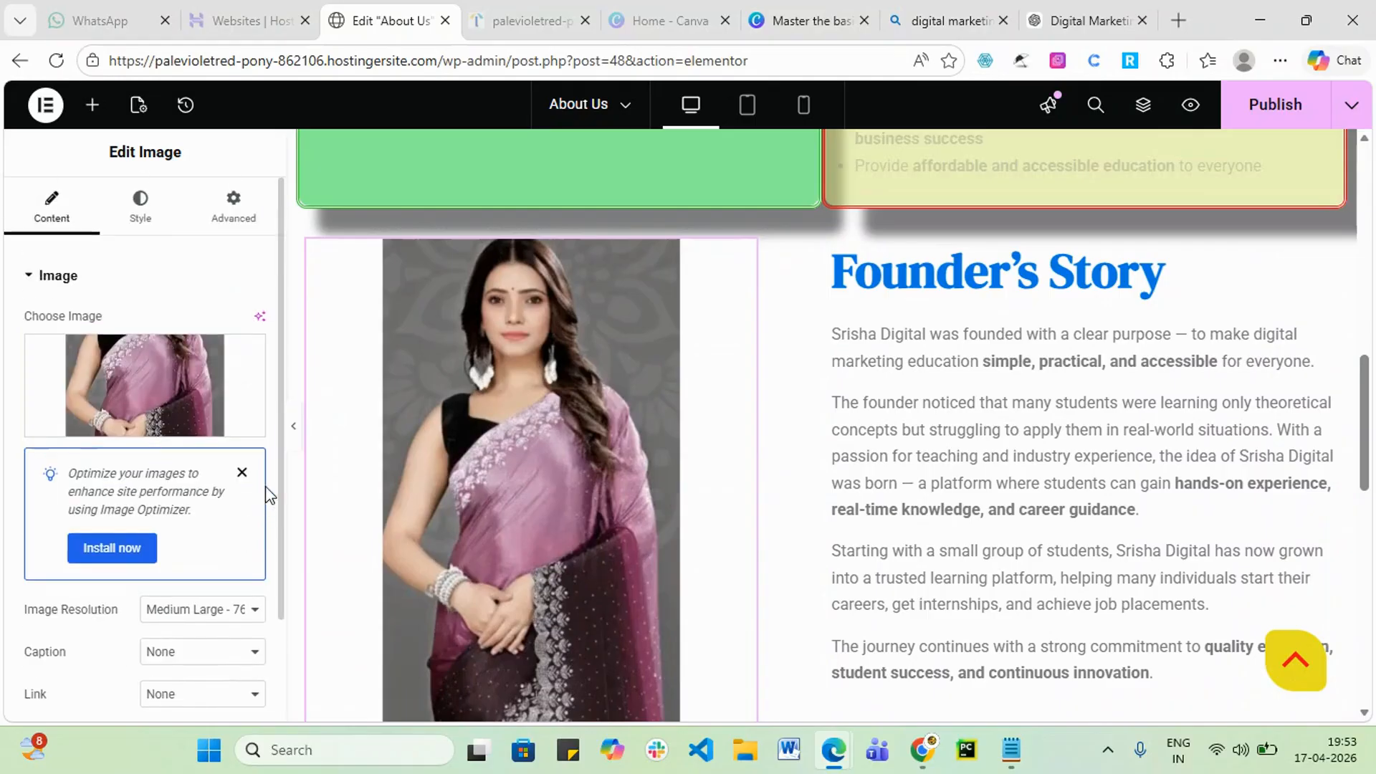
scroll(373, 373, "up", 5)
scroll(613, 603, "down", 3)
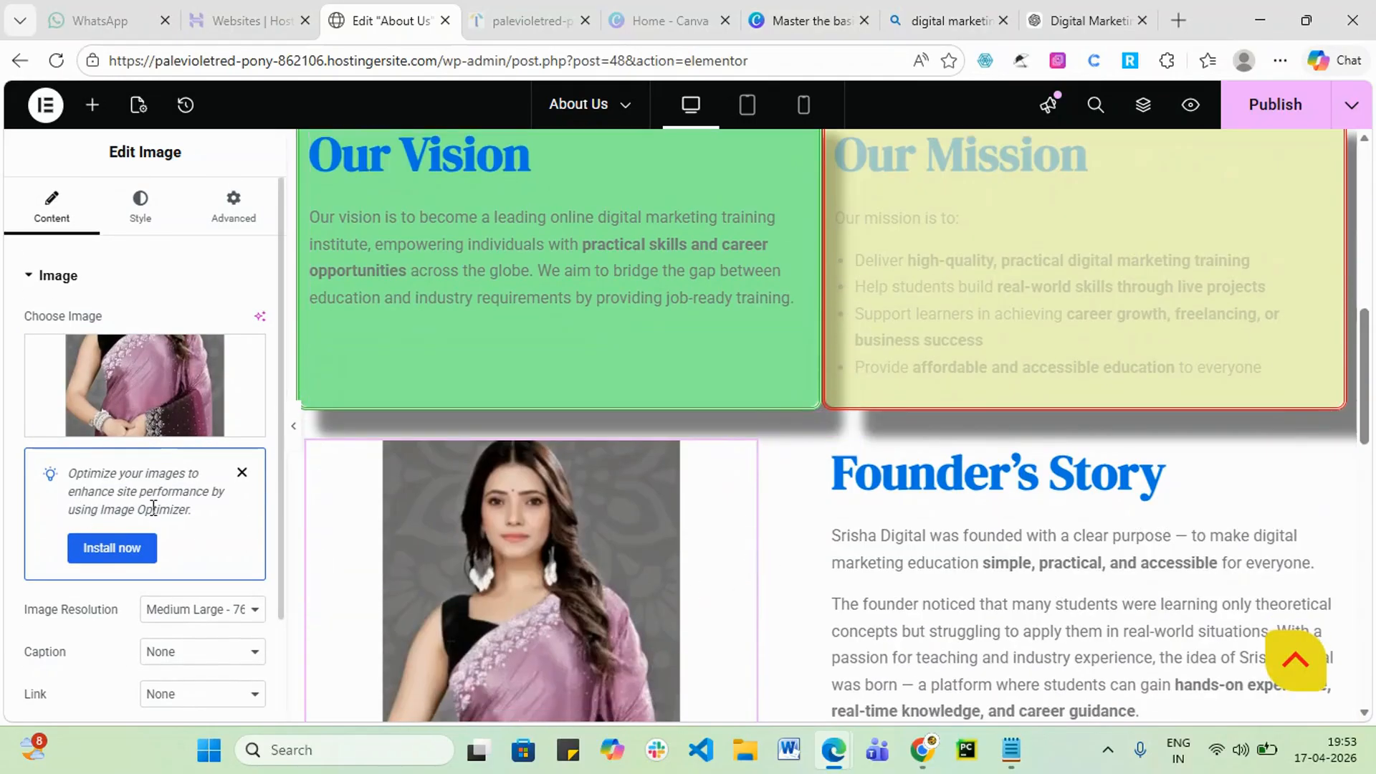
scroll(163, 494, "down", 2)
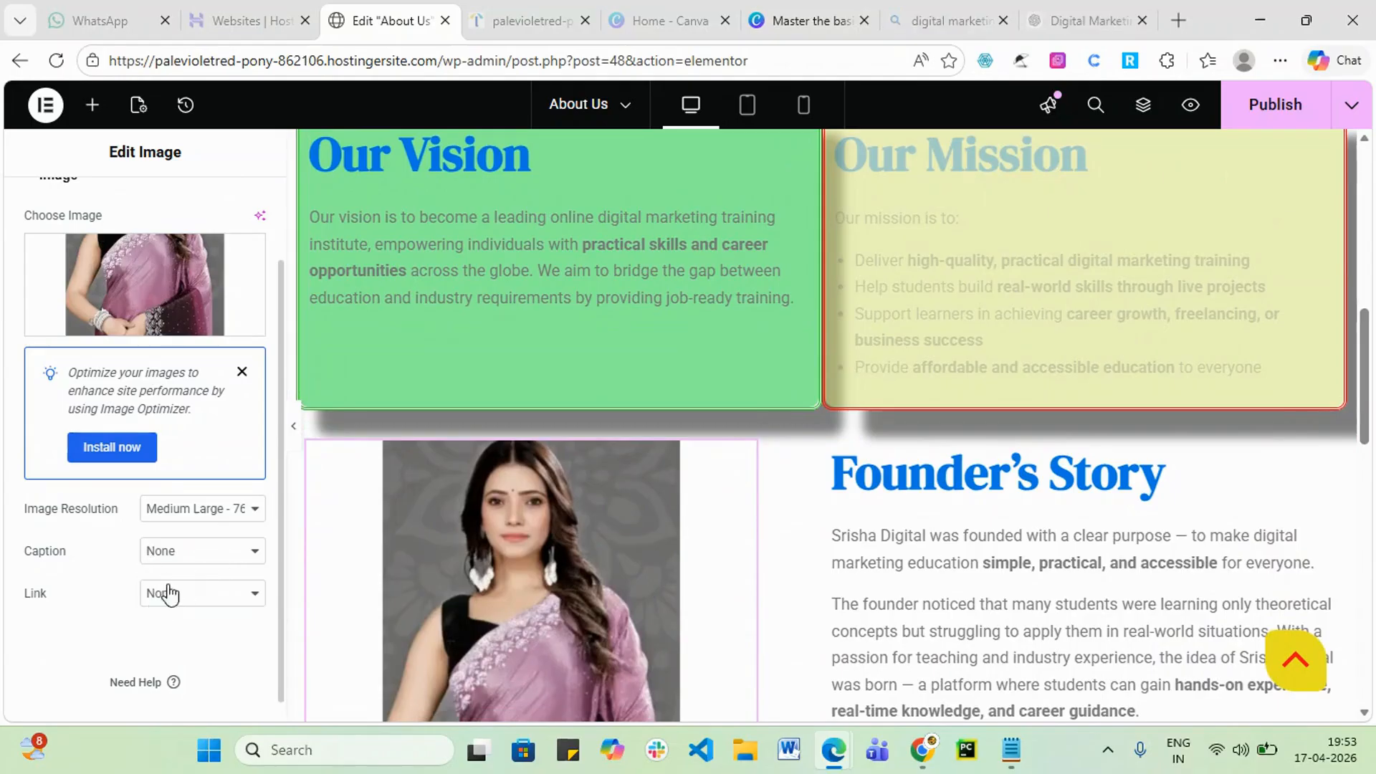
scroll(153, 605, "up", 2)
- Set the founder image's width to 78%, its max width to 89% and its height to 443 px
left_click(151, 221)
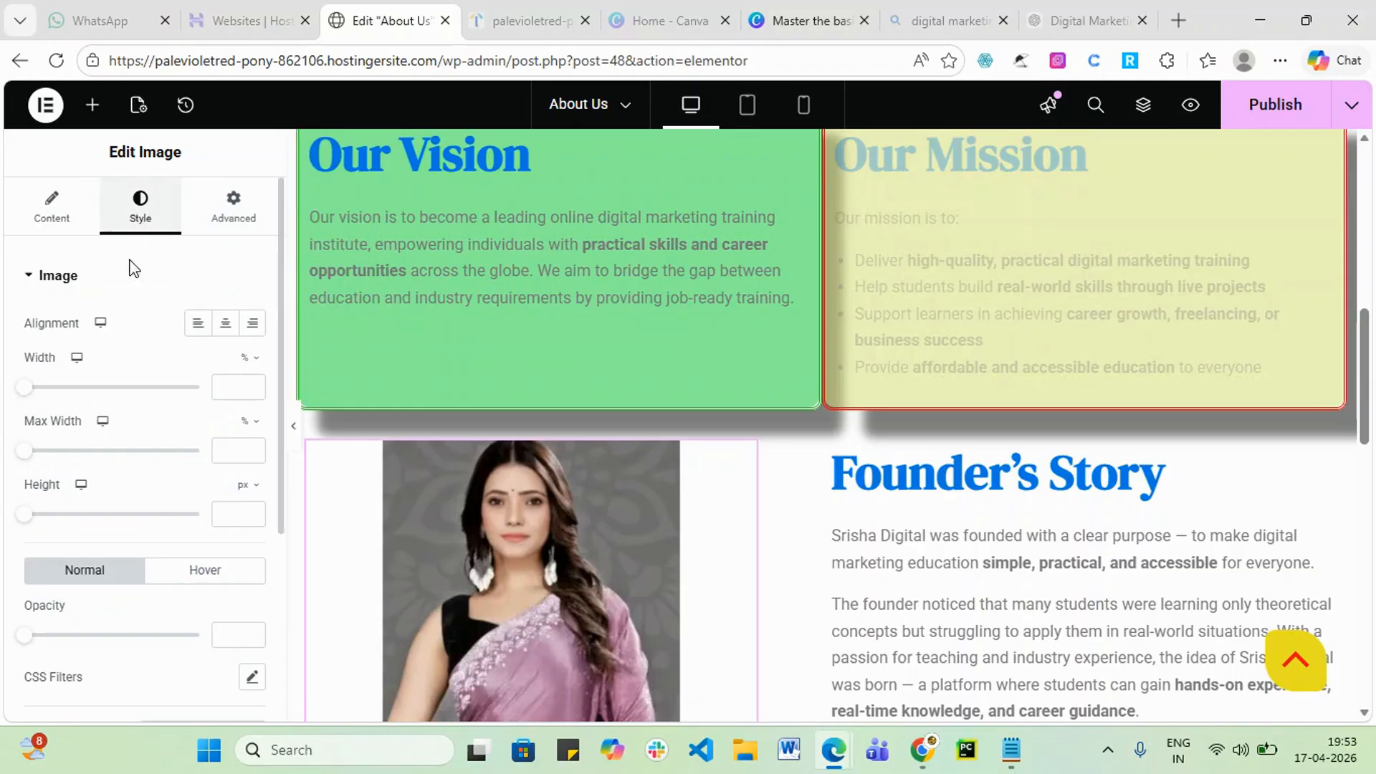
left_click_drag(29, 391, 164, 401)
scroll(903, 613, "down", 2)
left_click_drag(34, 453, 187, 432)
left_click_drag(32, 519, 187, 504)
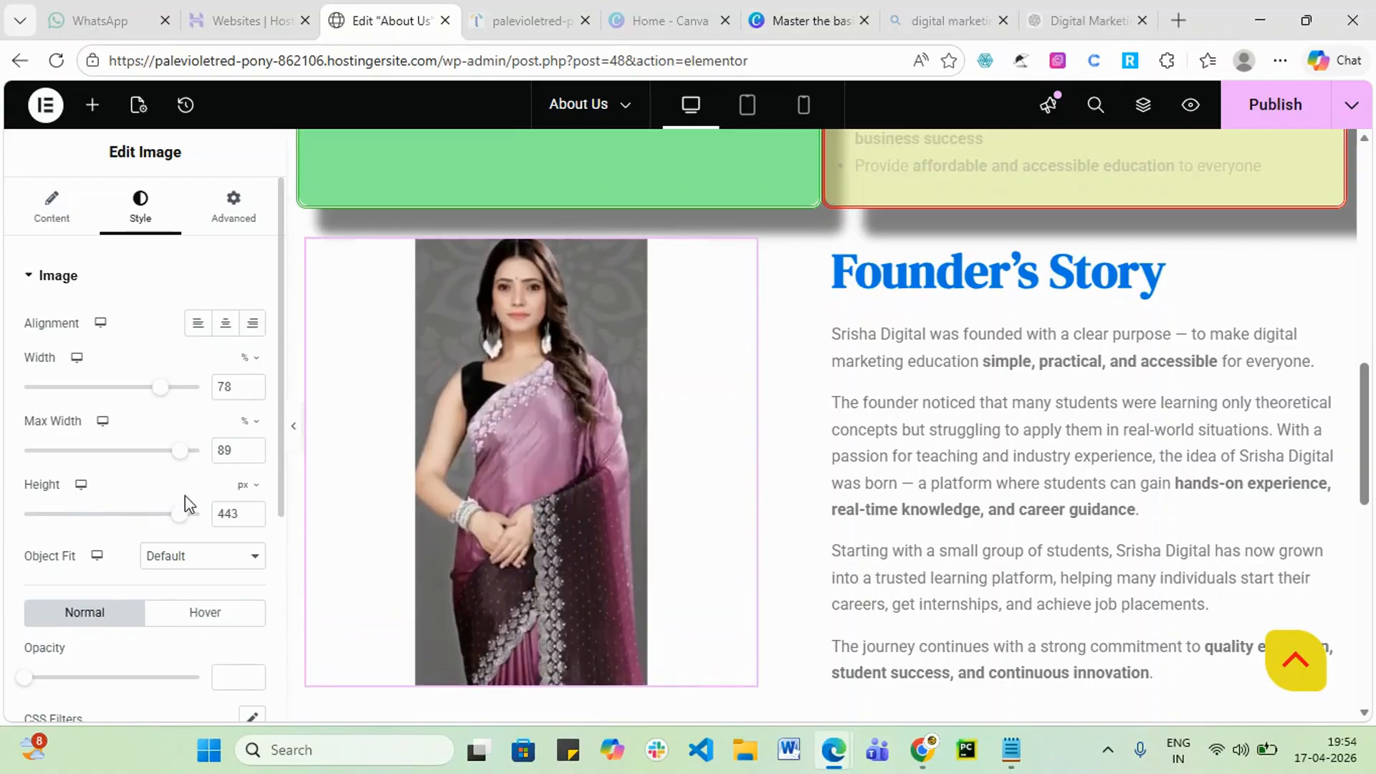
- Try the Fill object fit on the founder image, and set it to Cover
left_click(257, 568)
left_click(188, 610)
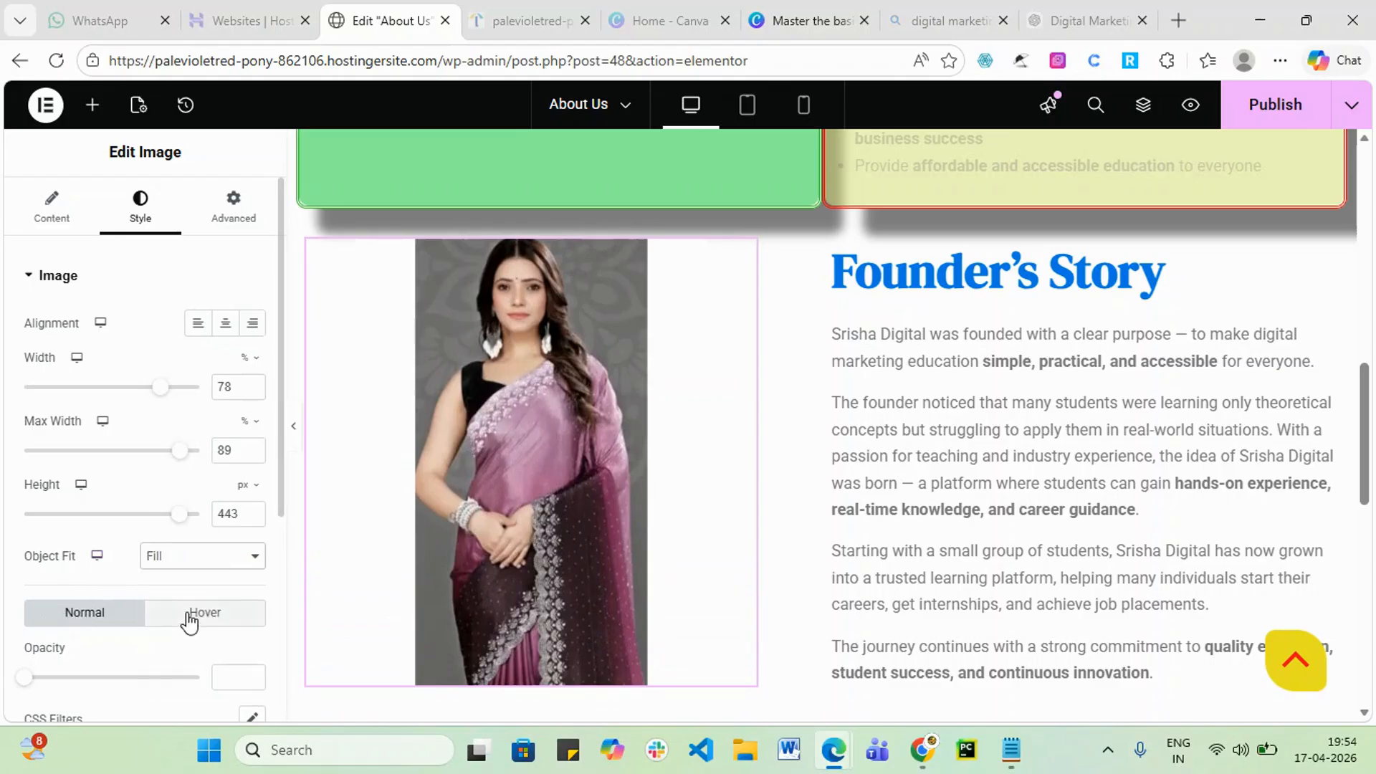
left_click(251, 565)
left_click(175, 638)
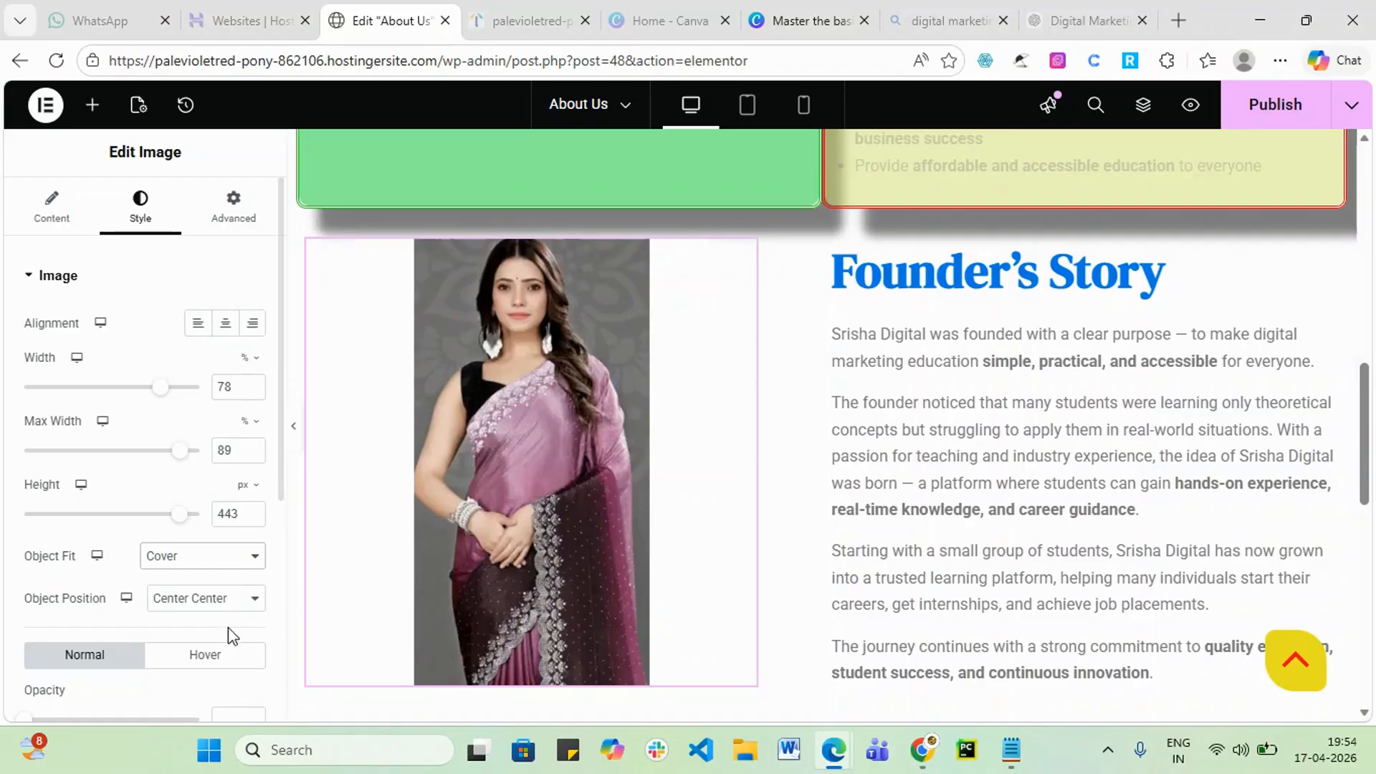
- Set the founder image's object position to Center Right and its opacity to 1
left_click(252, 606)
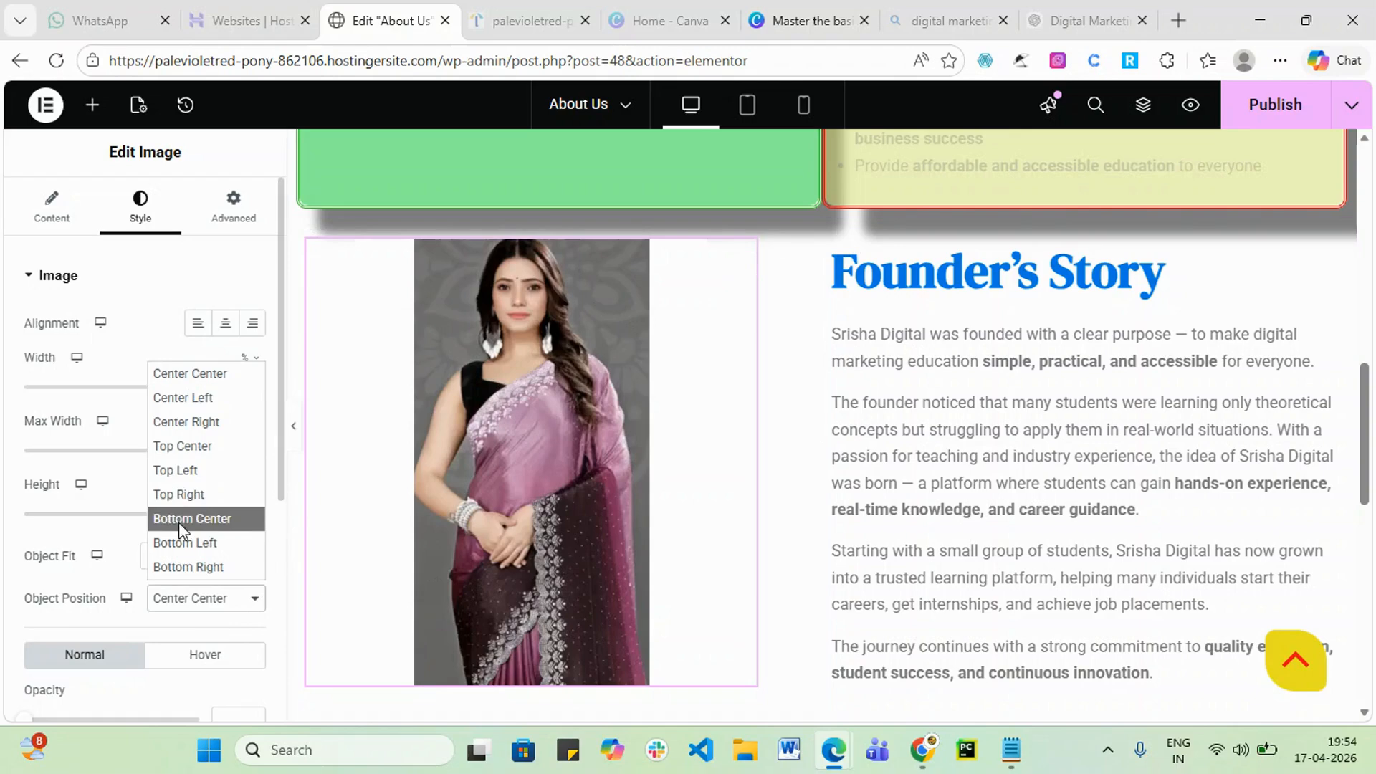
left_click(215, 397)
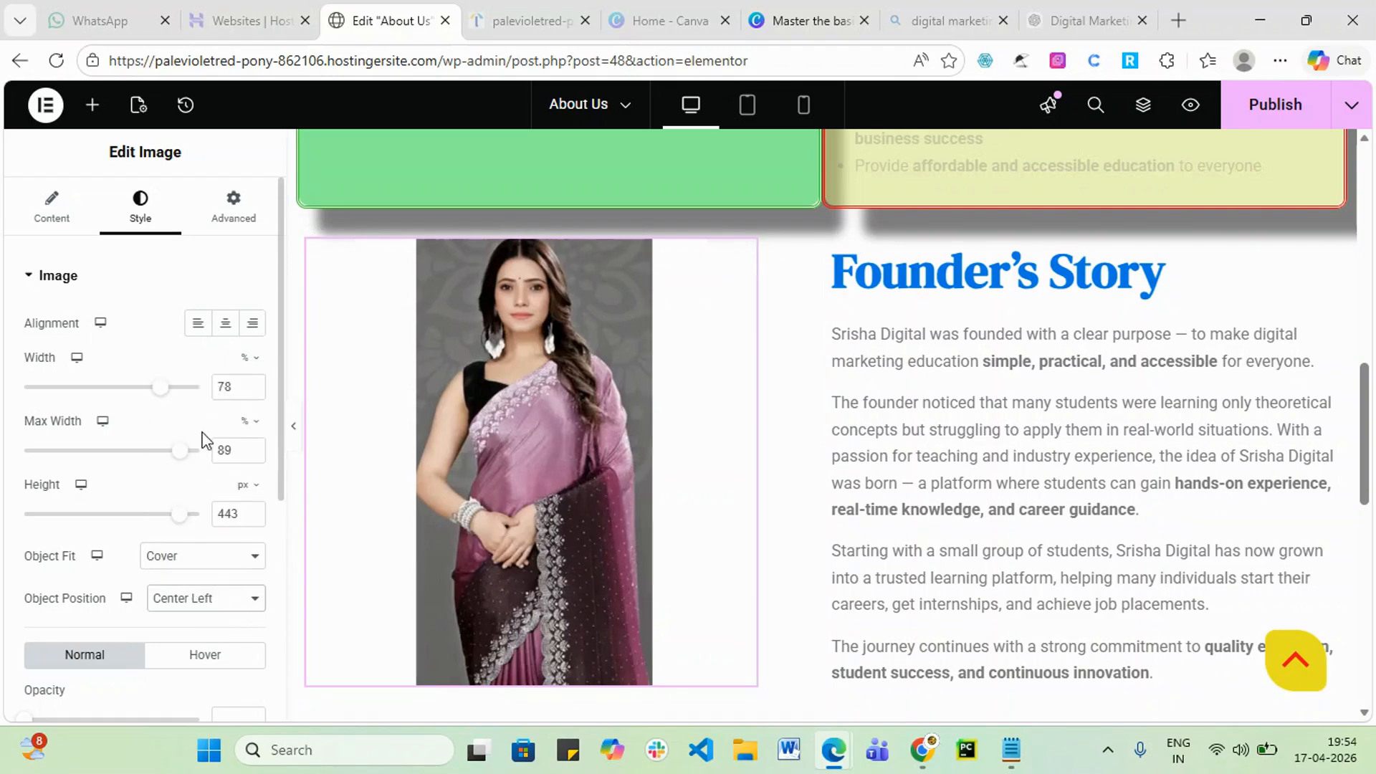
left_click(235, 599)
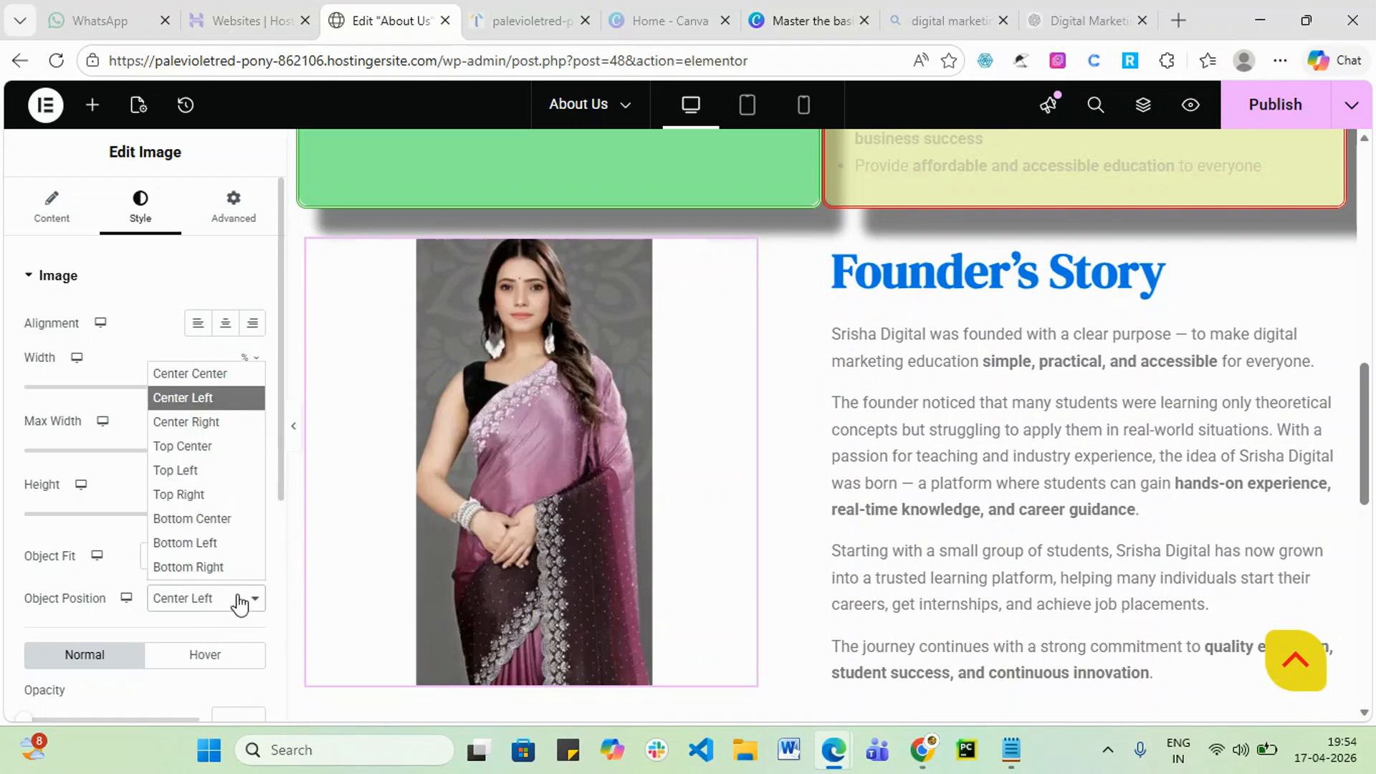
left_click(215, 424)
scroll(103, 645, "down", 3)
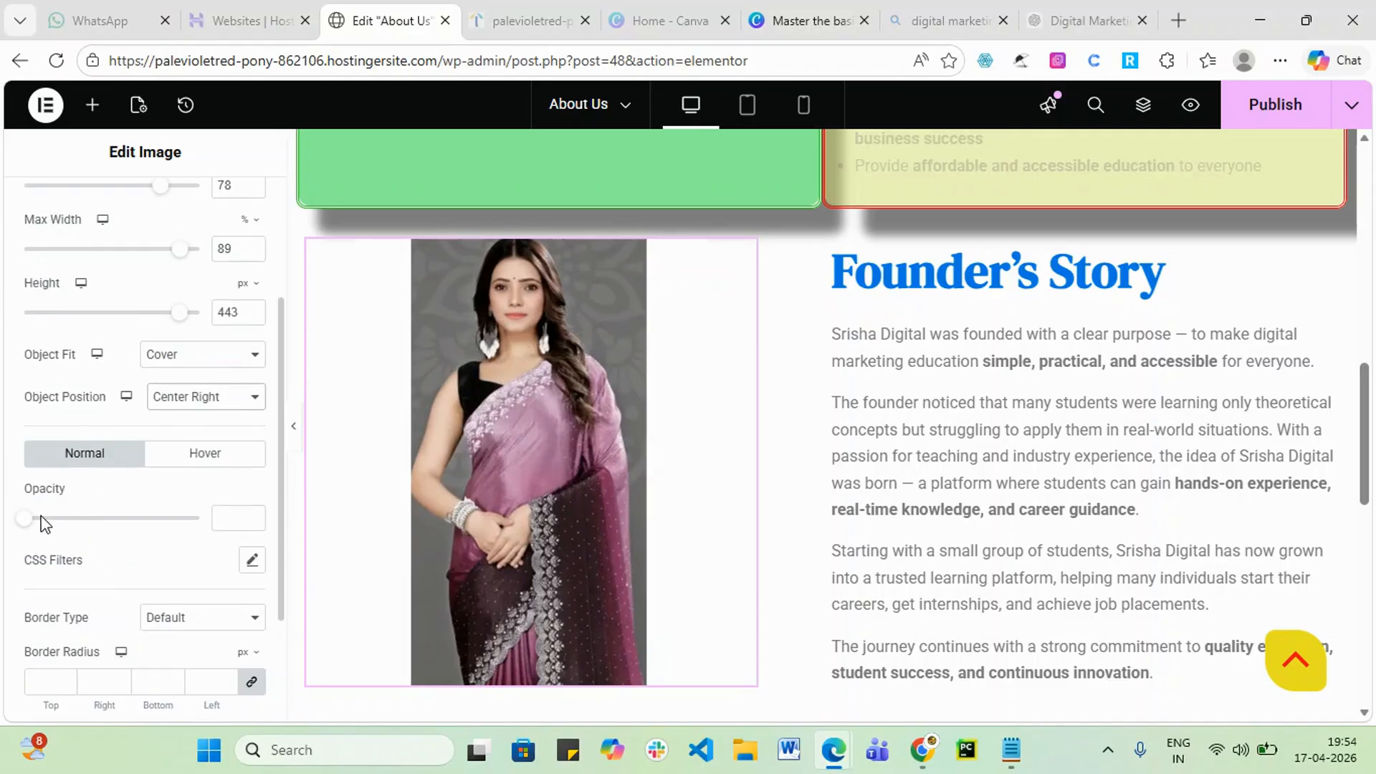
left_click_drag(25, 518, 210, 571)
scroll(611, 177, "up", 10)
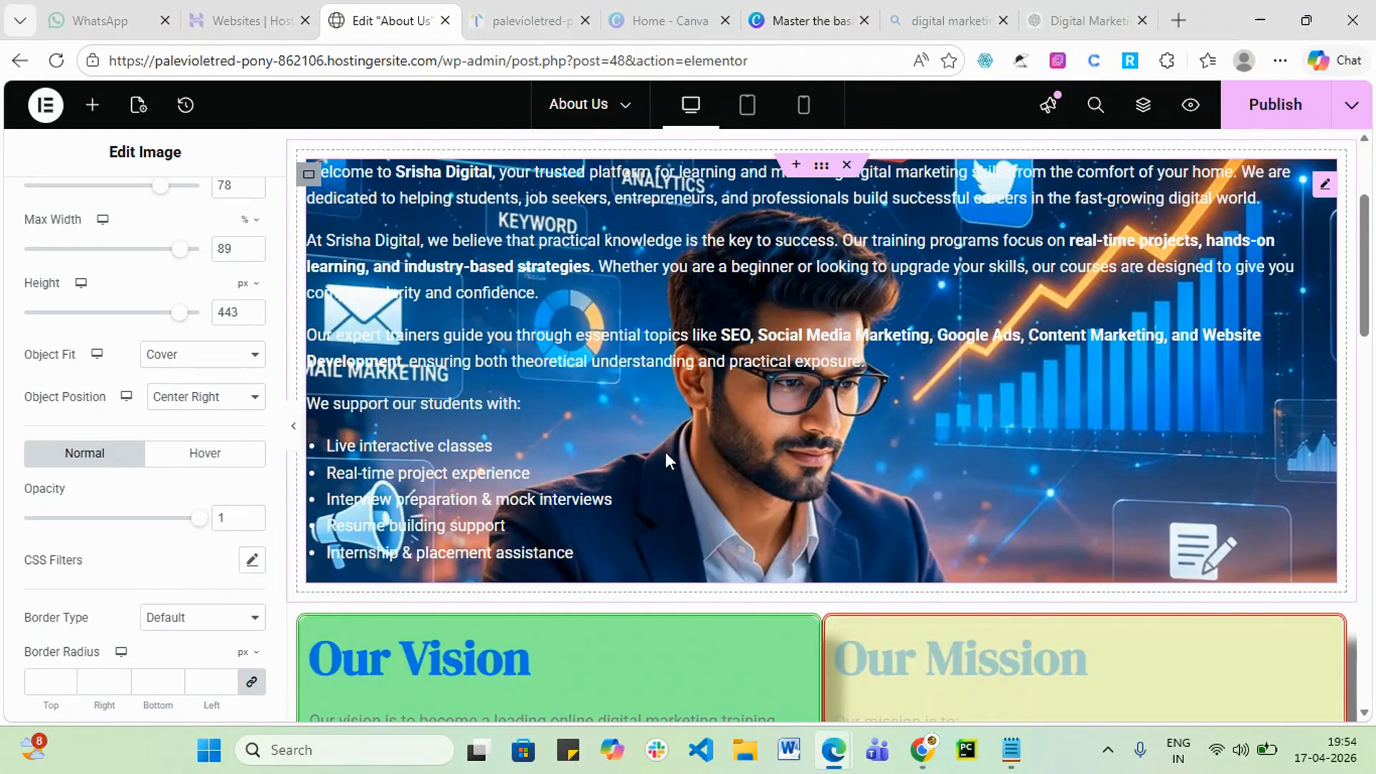
left_click(721, 487)
scroll(722, 486, "up", 3)
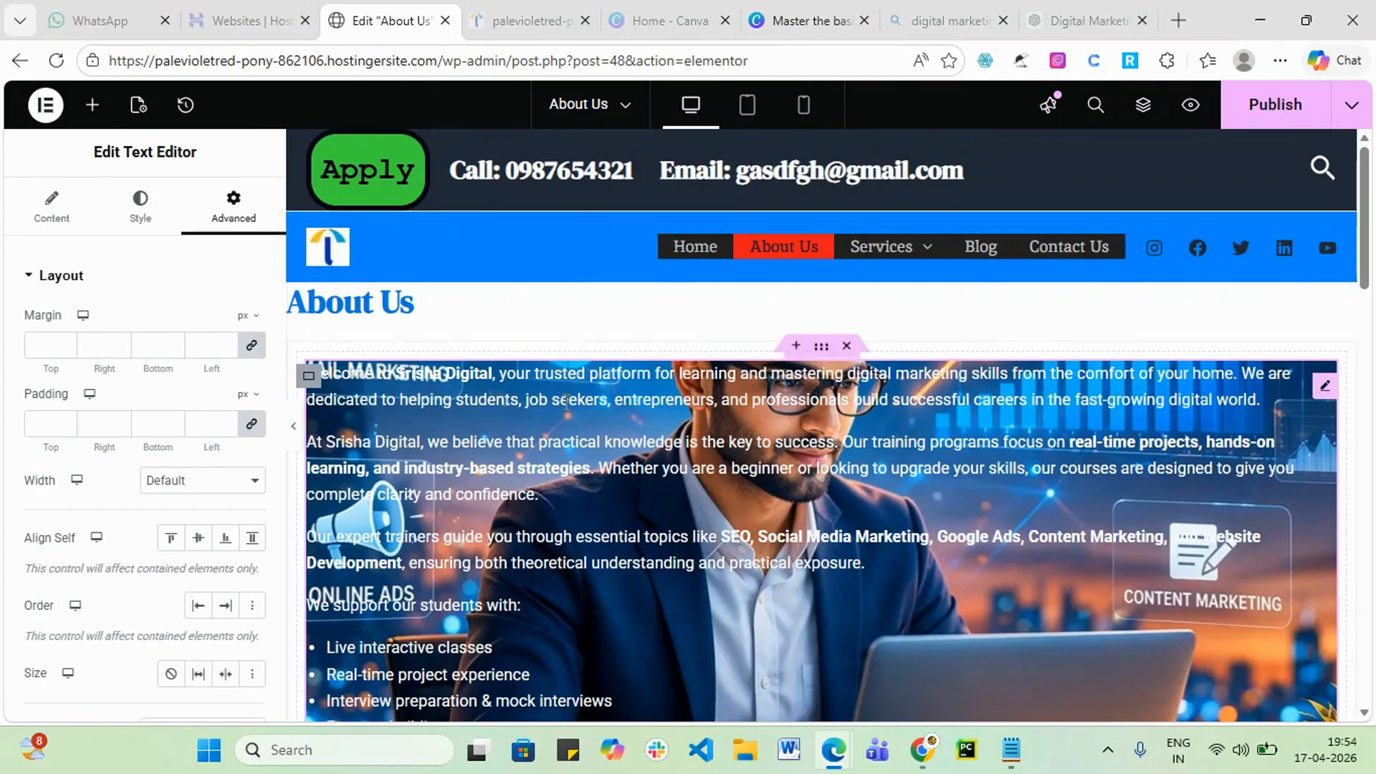
scroll(408, 443, "down", 4)
scroll(632, 424, "down", 8)
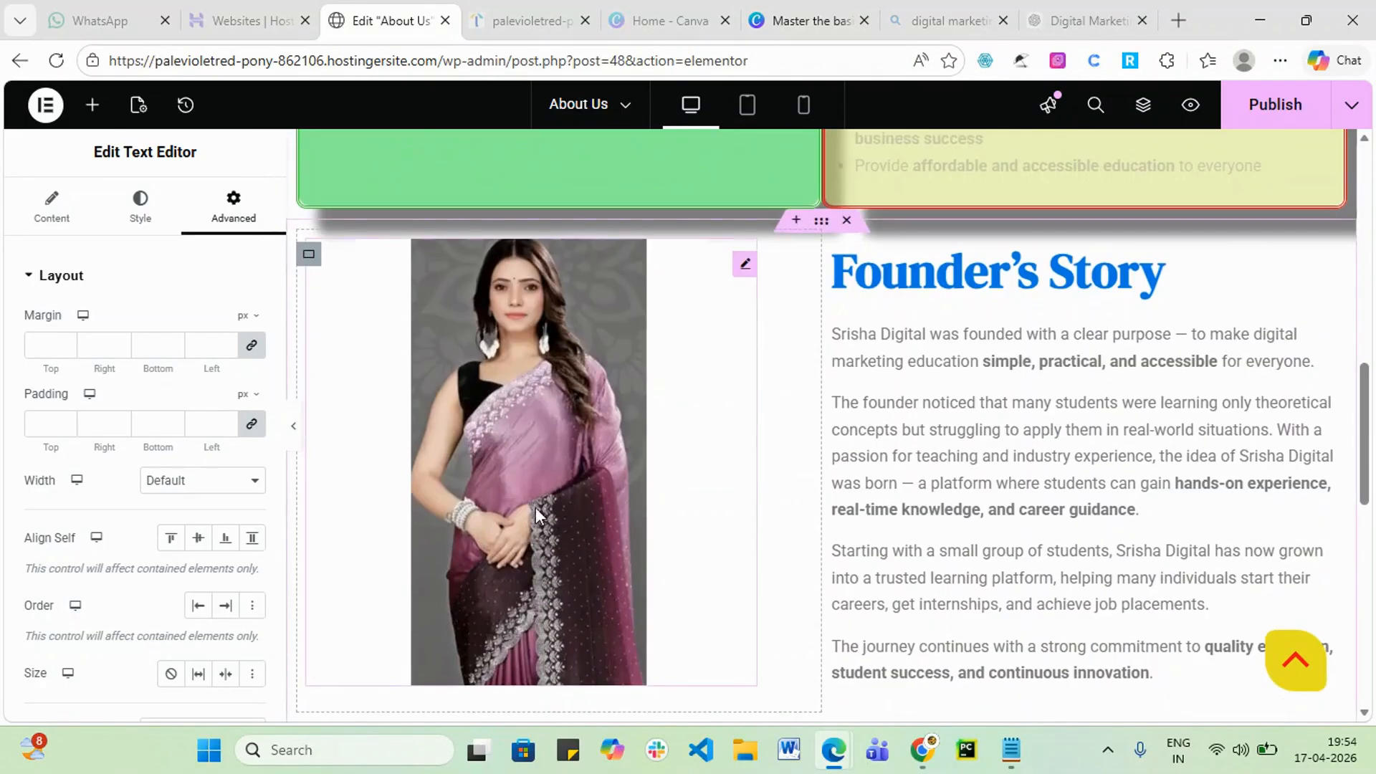
- Give the image in the Founder's Story section a Double border with a 5 px width on all sides
left_click(536, 506)
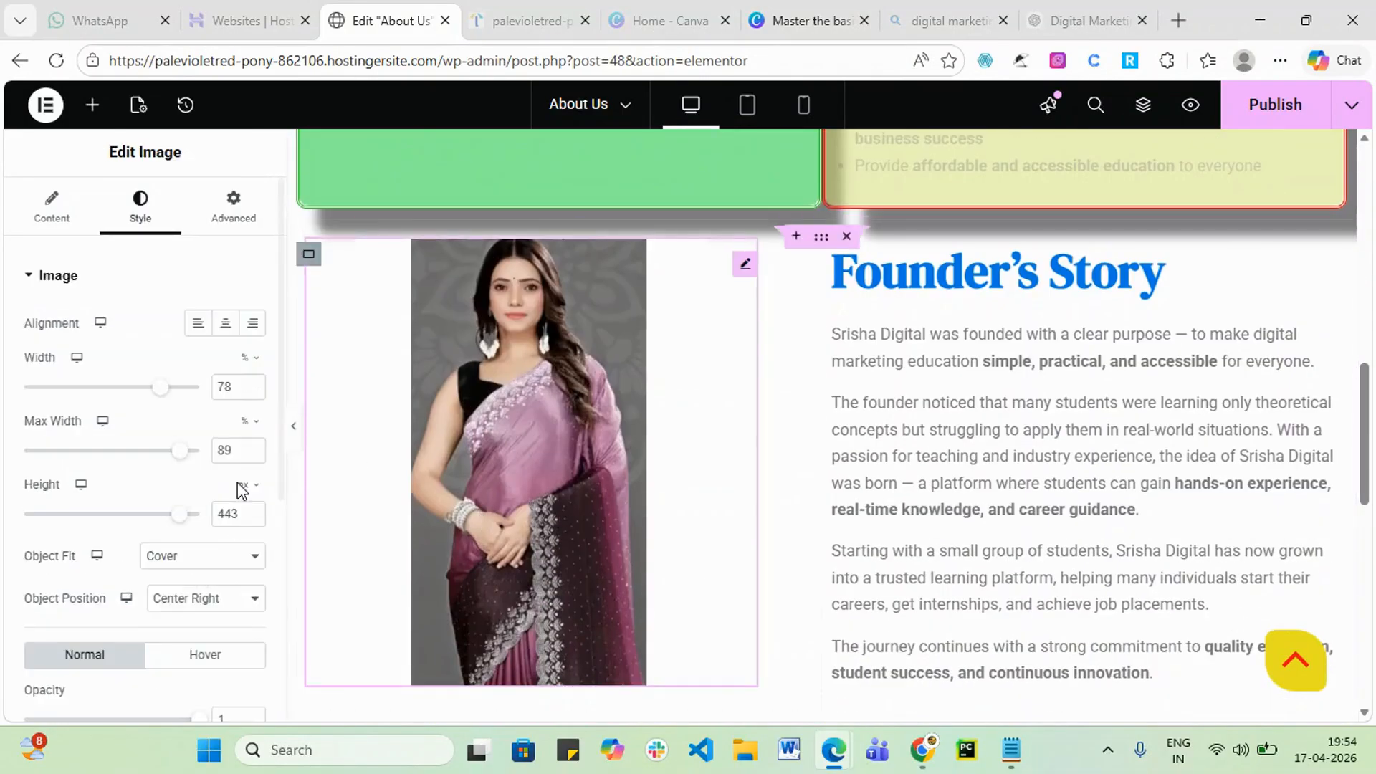
scroll(278, 490, "down", 4)
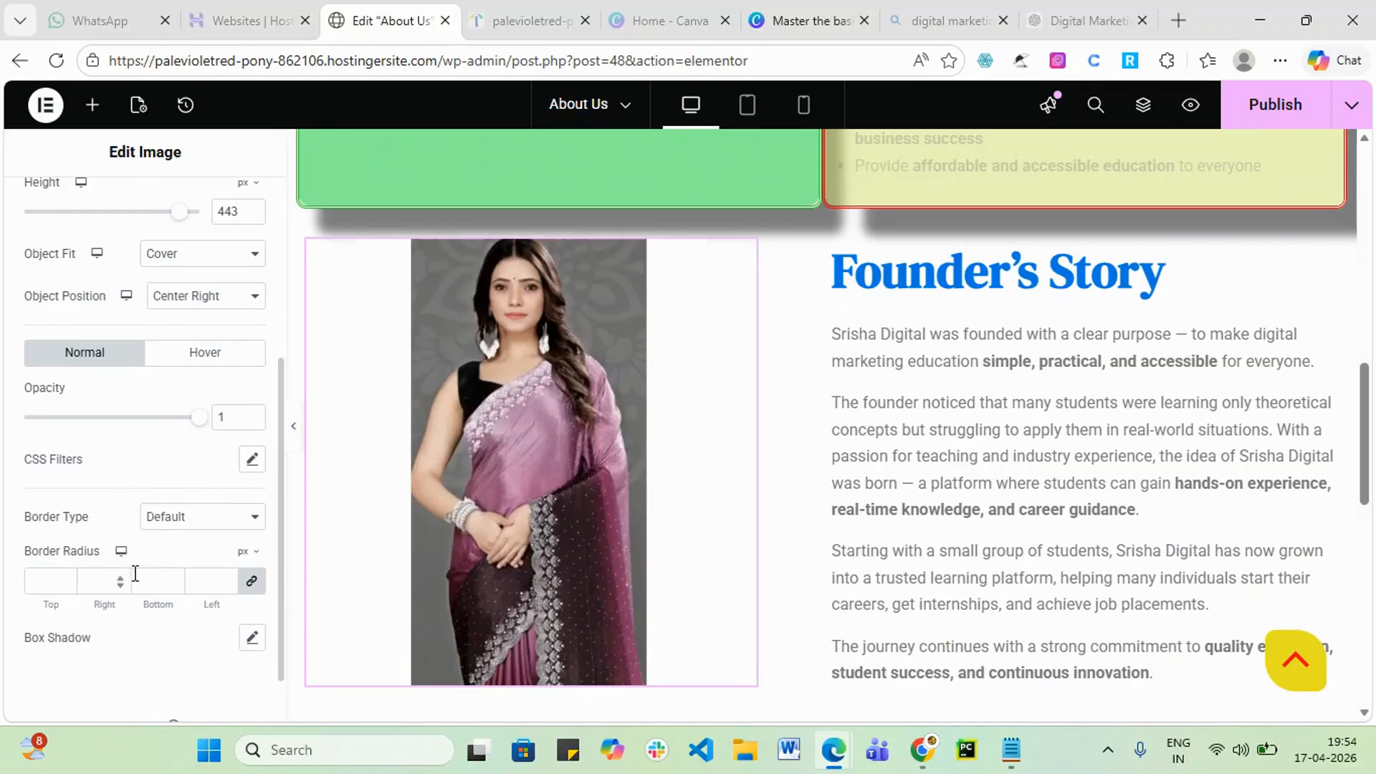
left_click(254, 523)
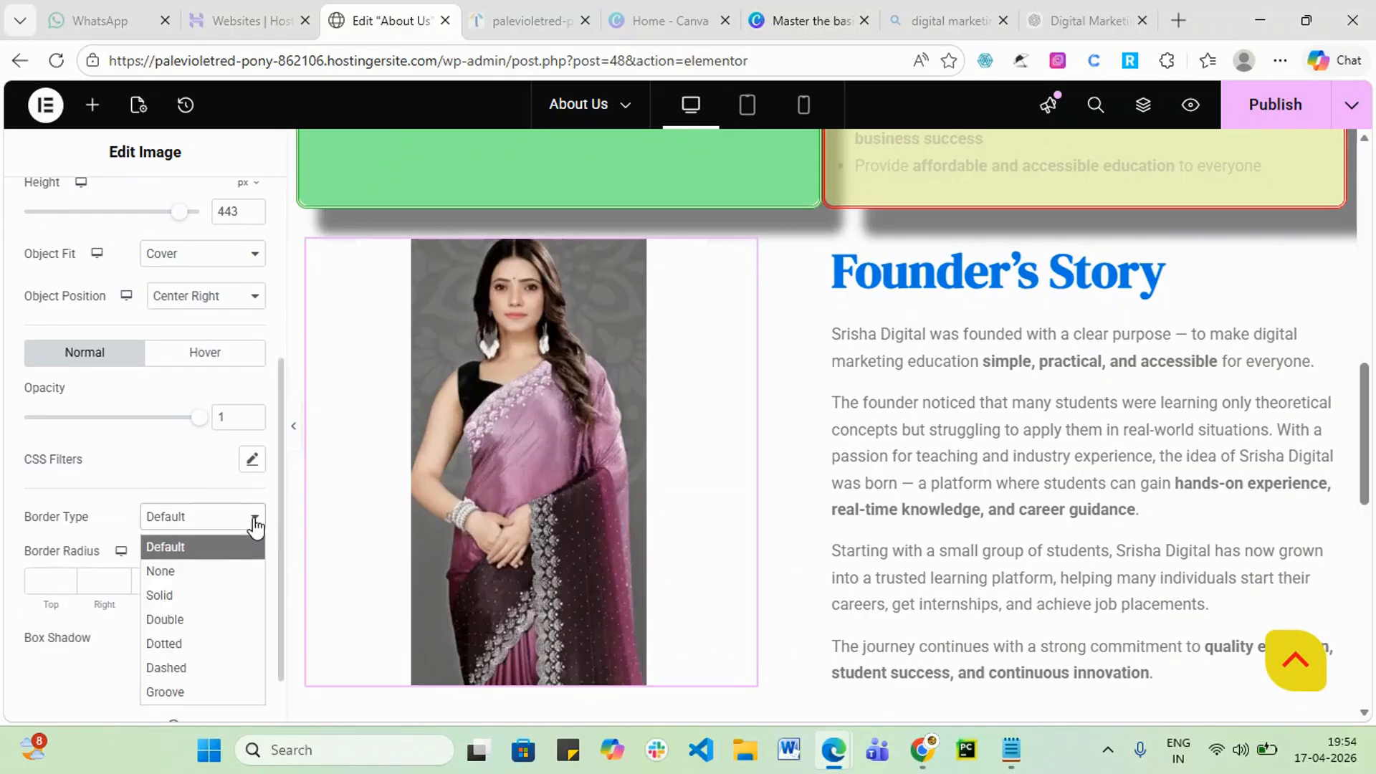
left_click(201, 621)
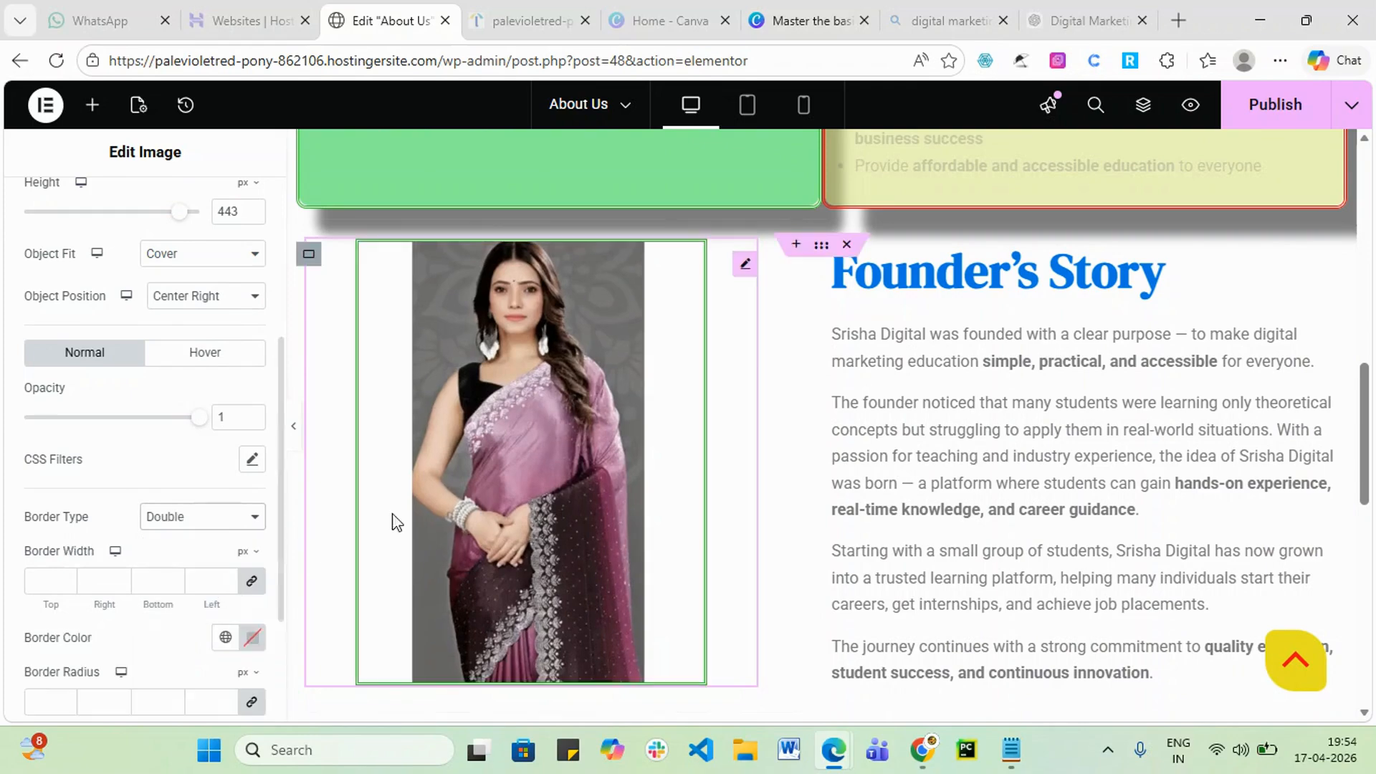
left_click(50, 575)
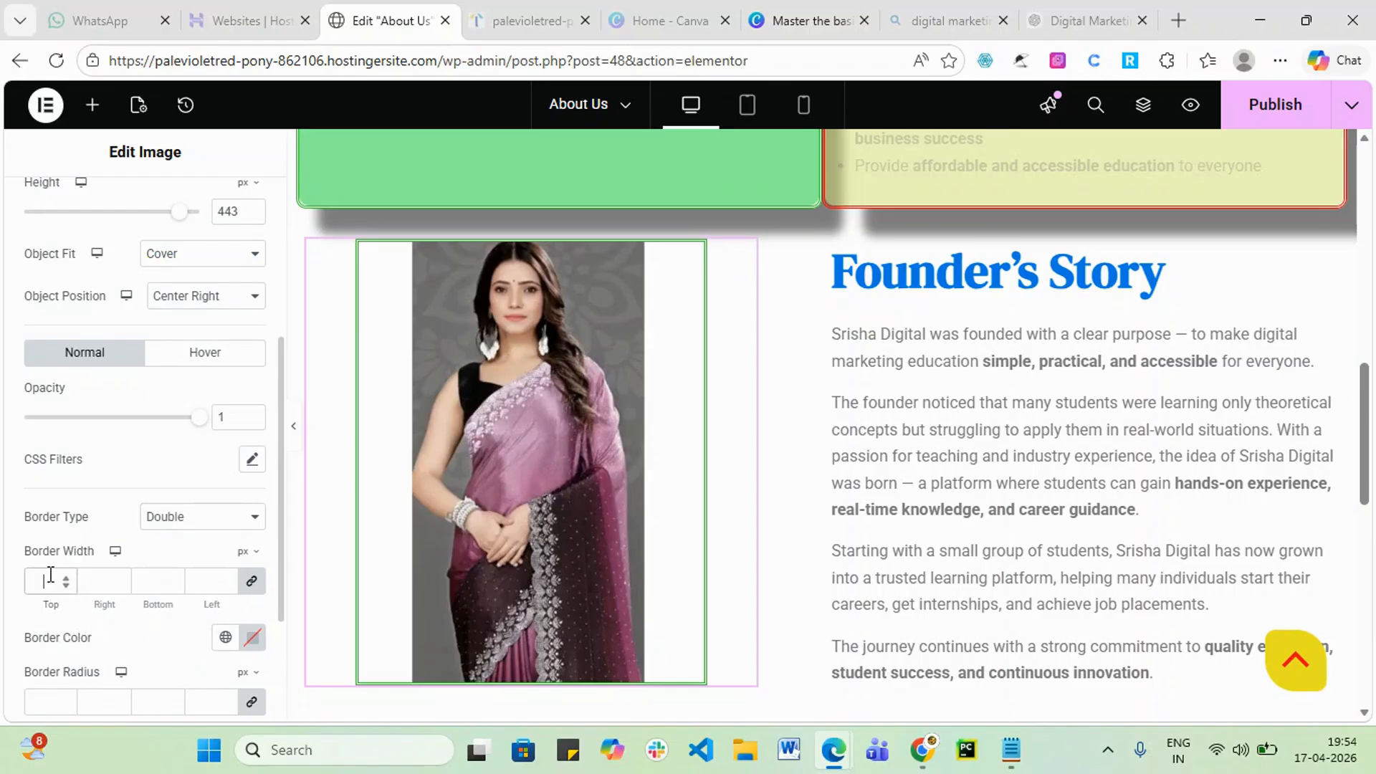
type("5")
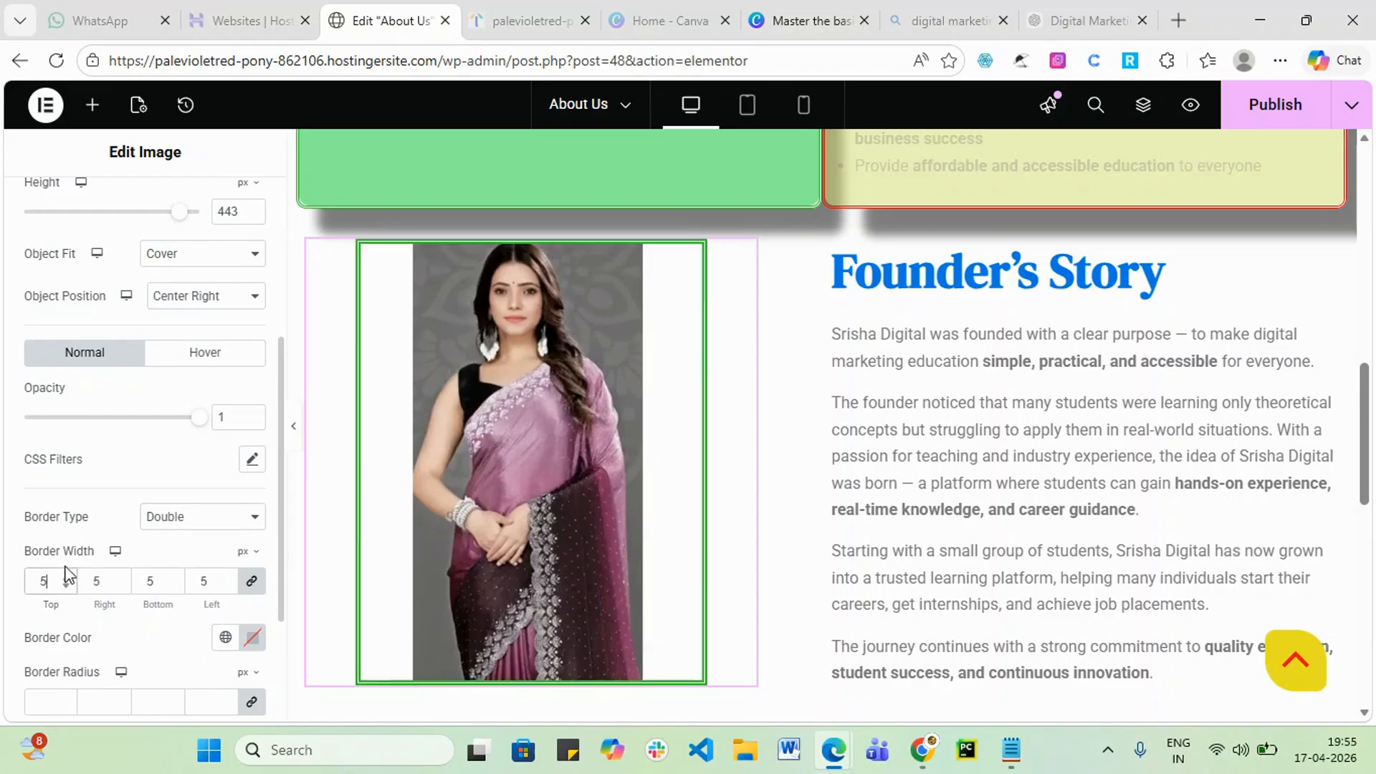
- Set the founder image's border radius to 10 px on all corners and try to publish the page
scroll(74, 655, "down", 2)
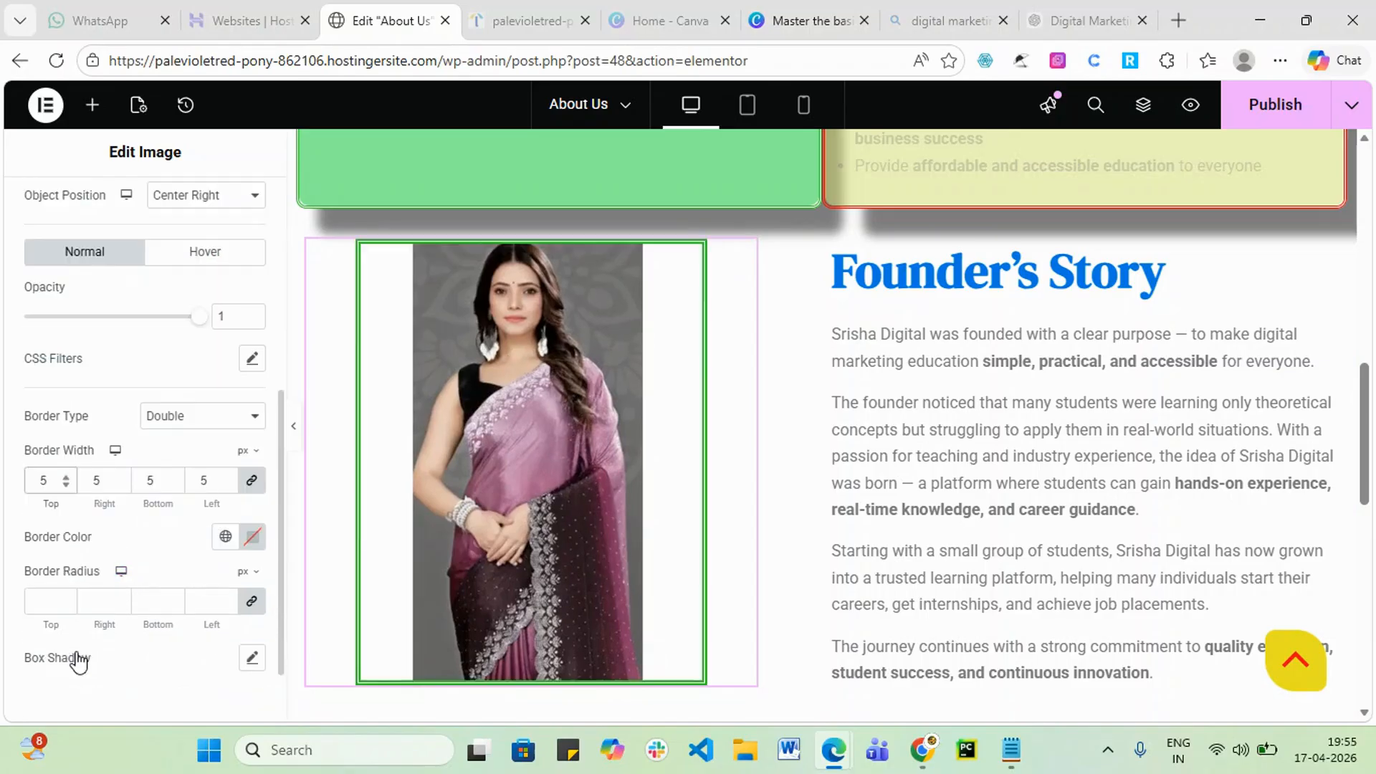
left_click(41, 602)
type("10")
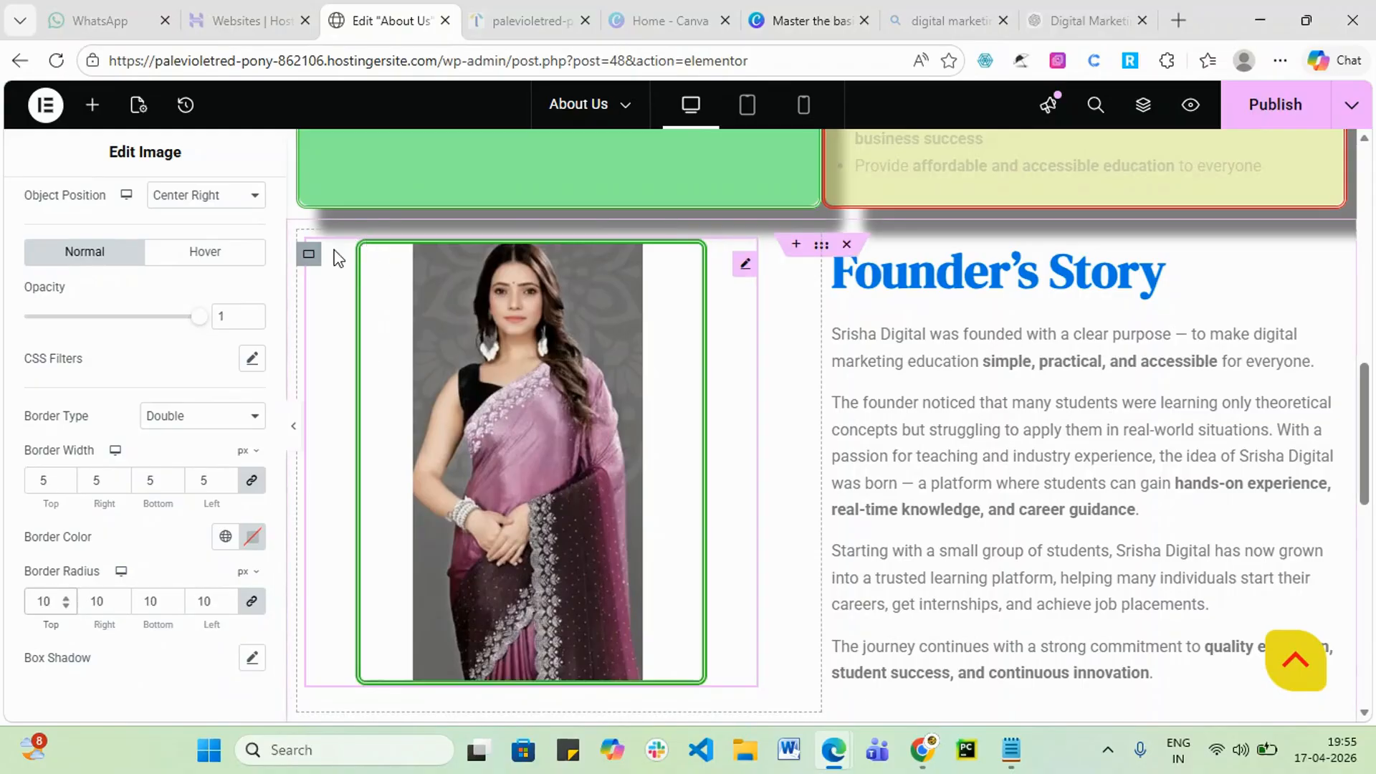
scroll(1357, 152, "down", 1)
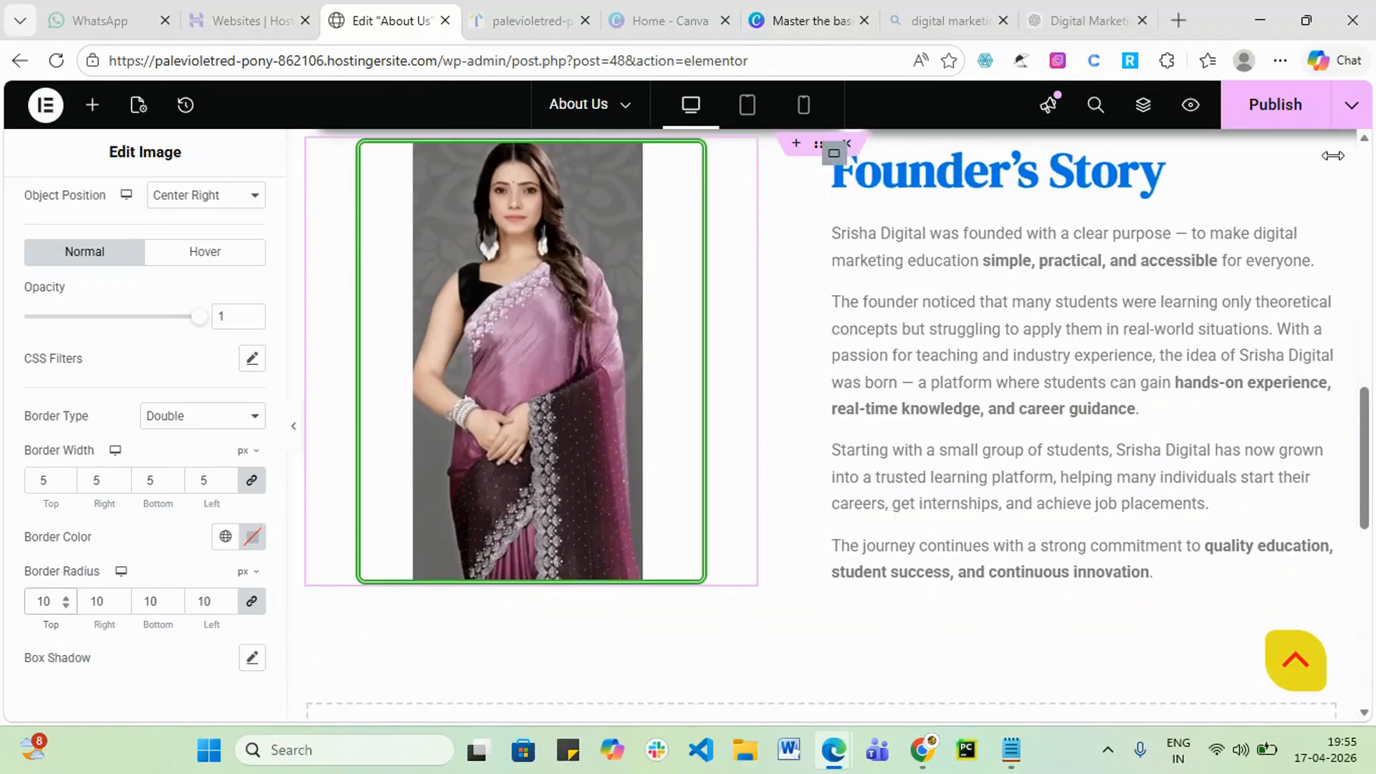
left_click(1276, 115)
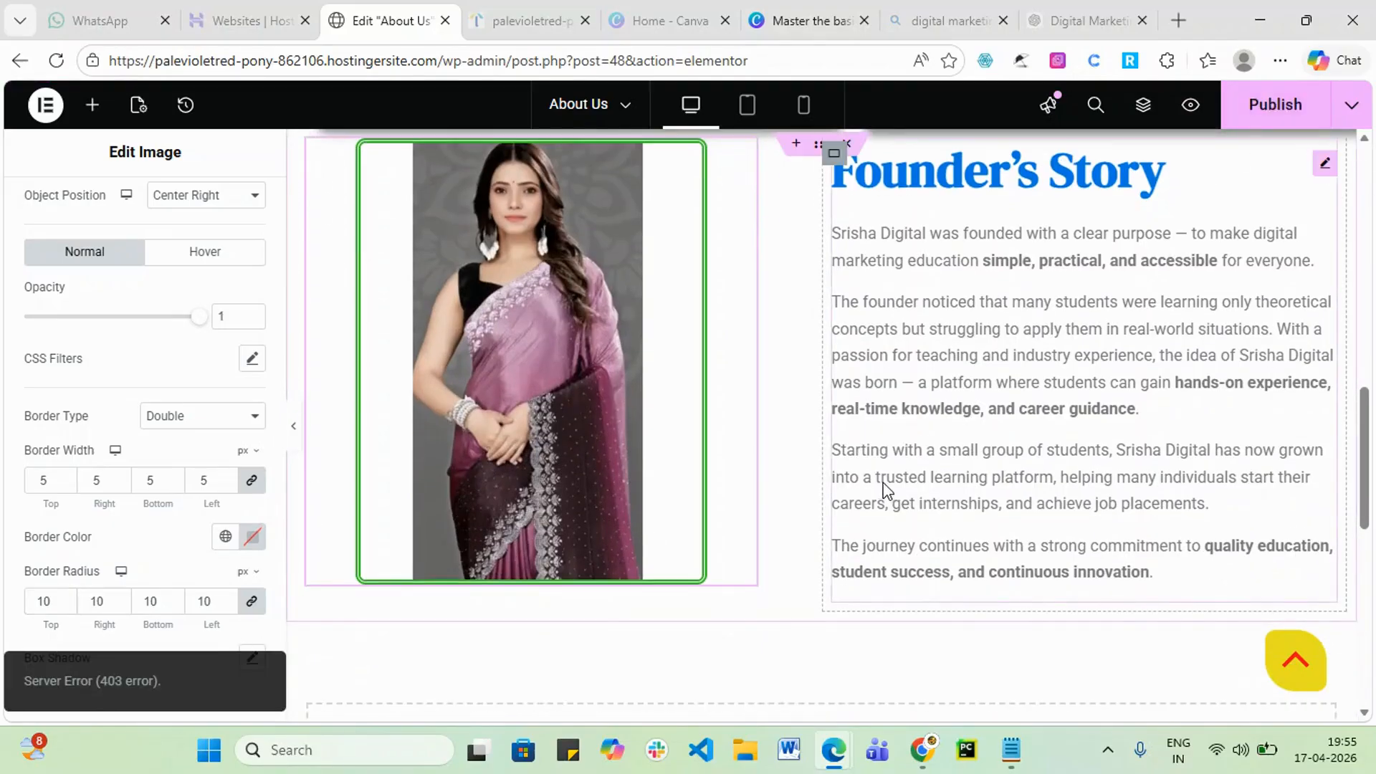
- Look over the whole About Us page from the header to the footer, along with the founder image's style settings
scroll(784, 430, "up", 7)
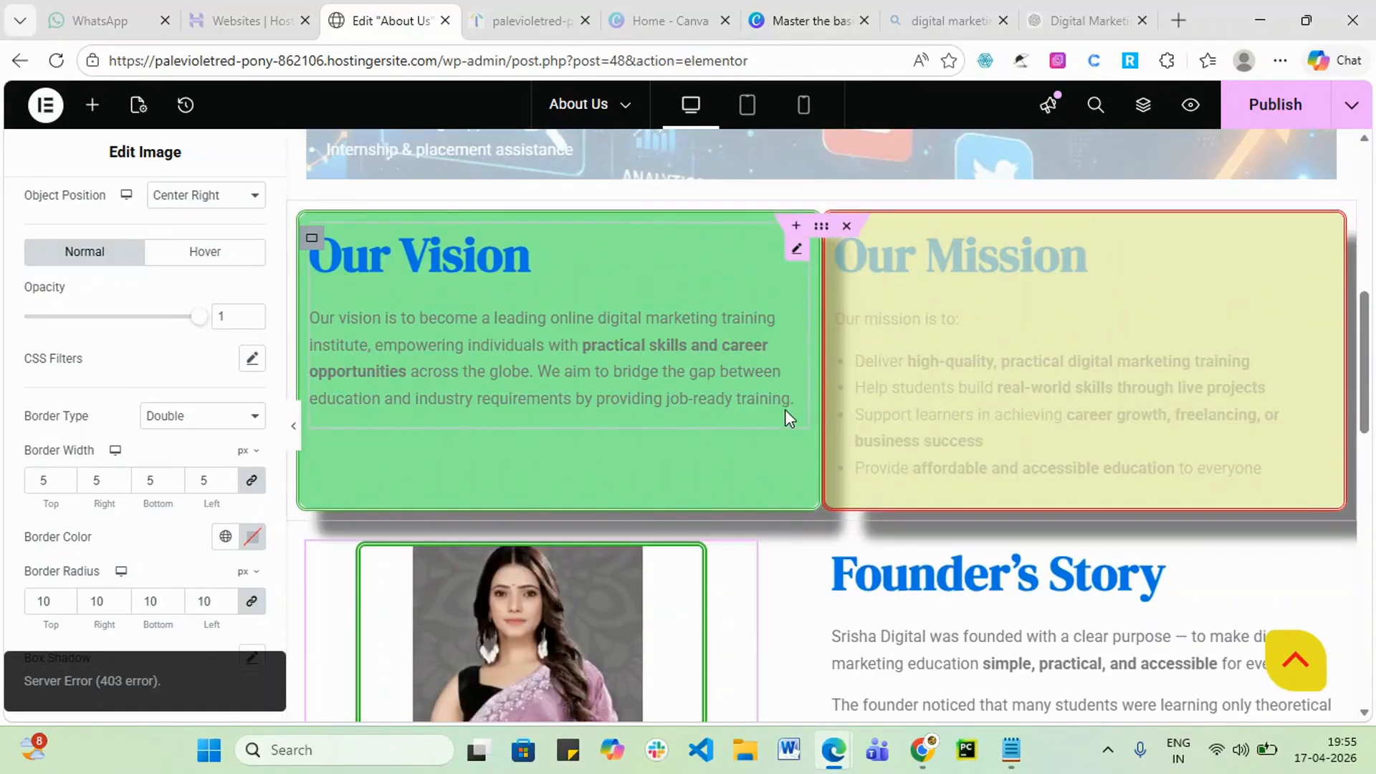
scroll(967, 394, "down", 3)
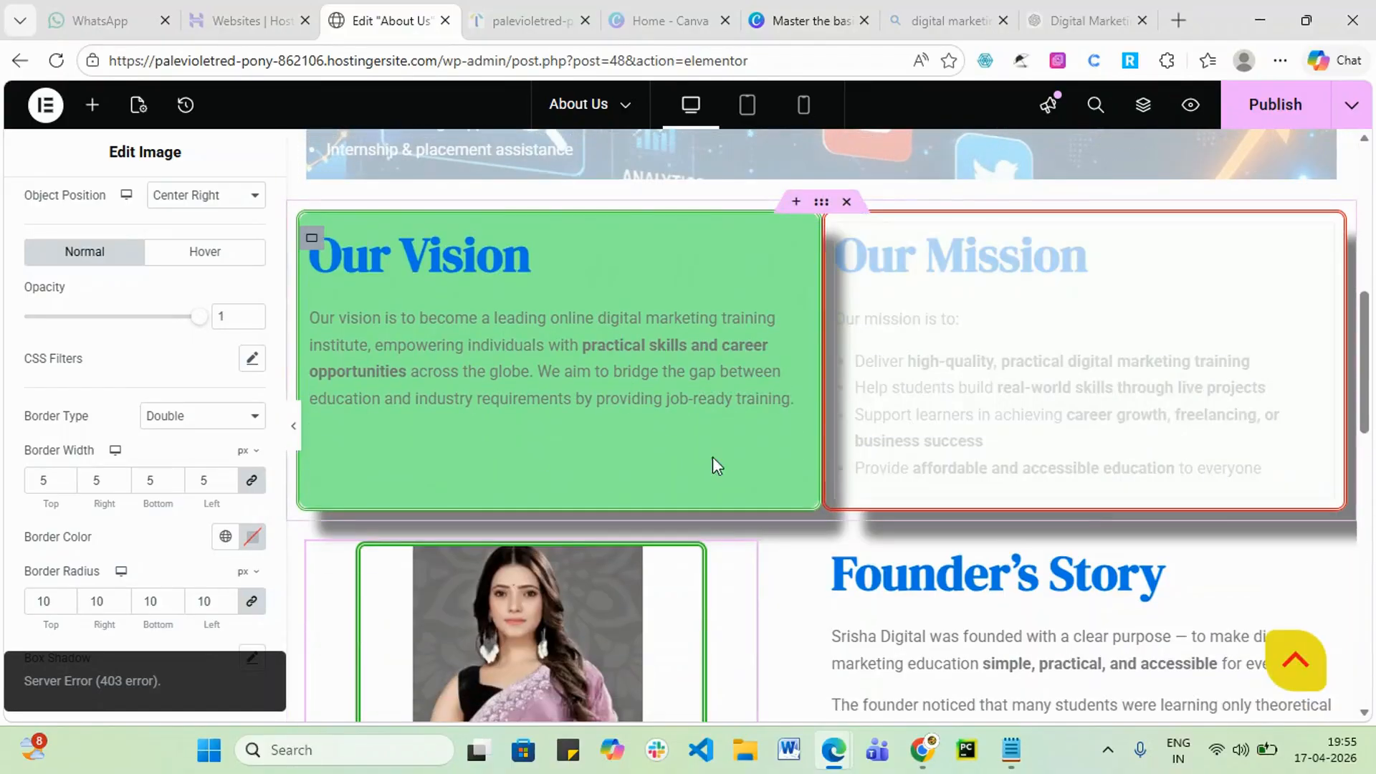
scroll(123, 473, "up", 1)
scroll(124, 473, "up", 2)
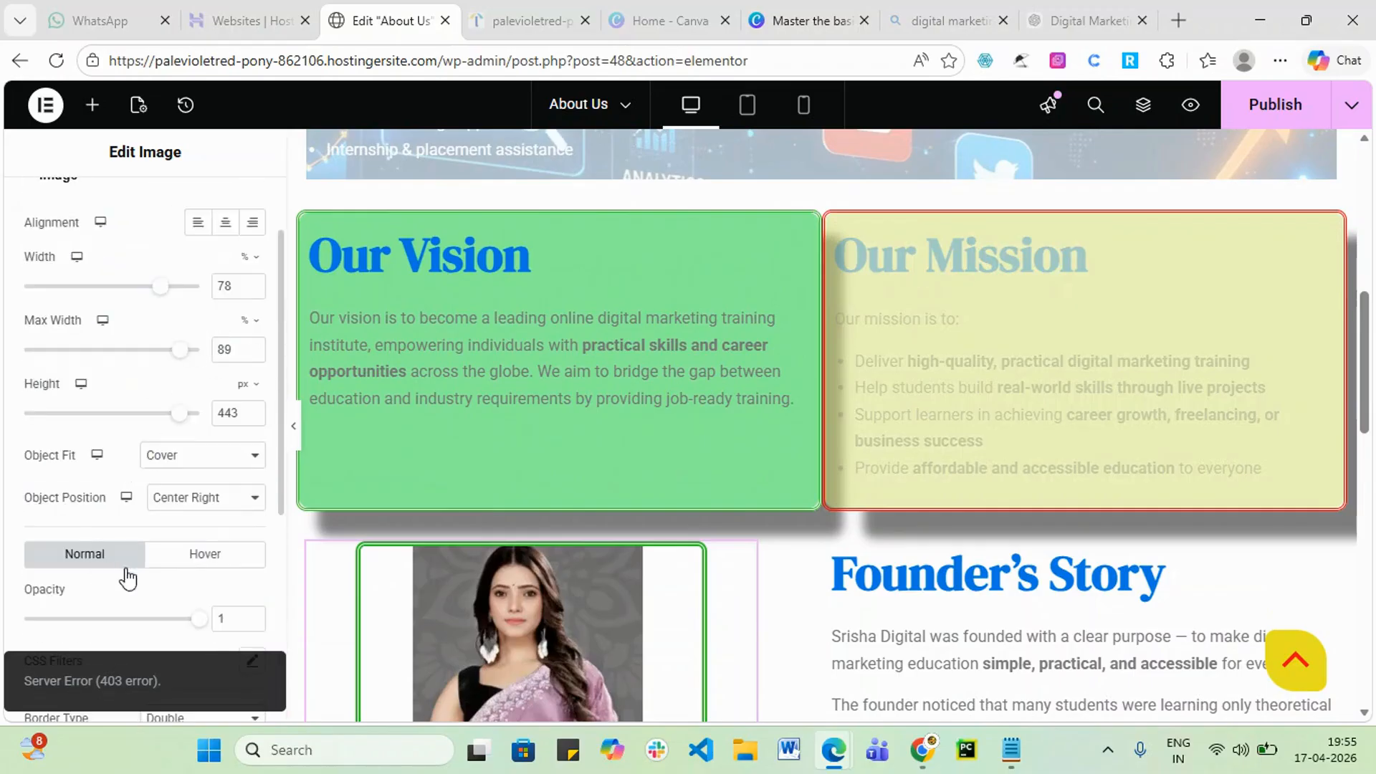
left_click(243, 499)
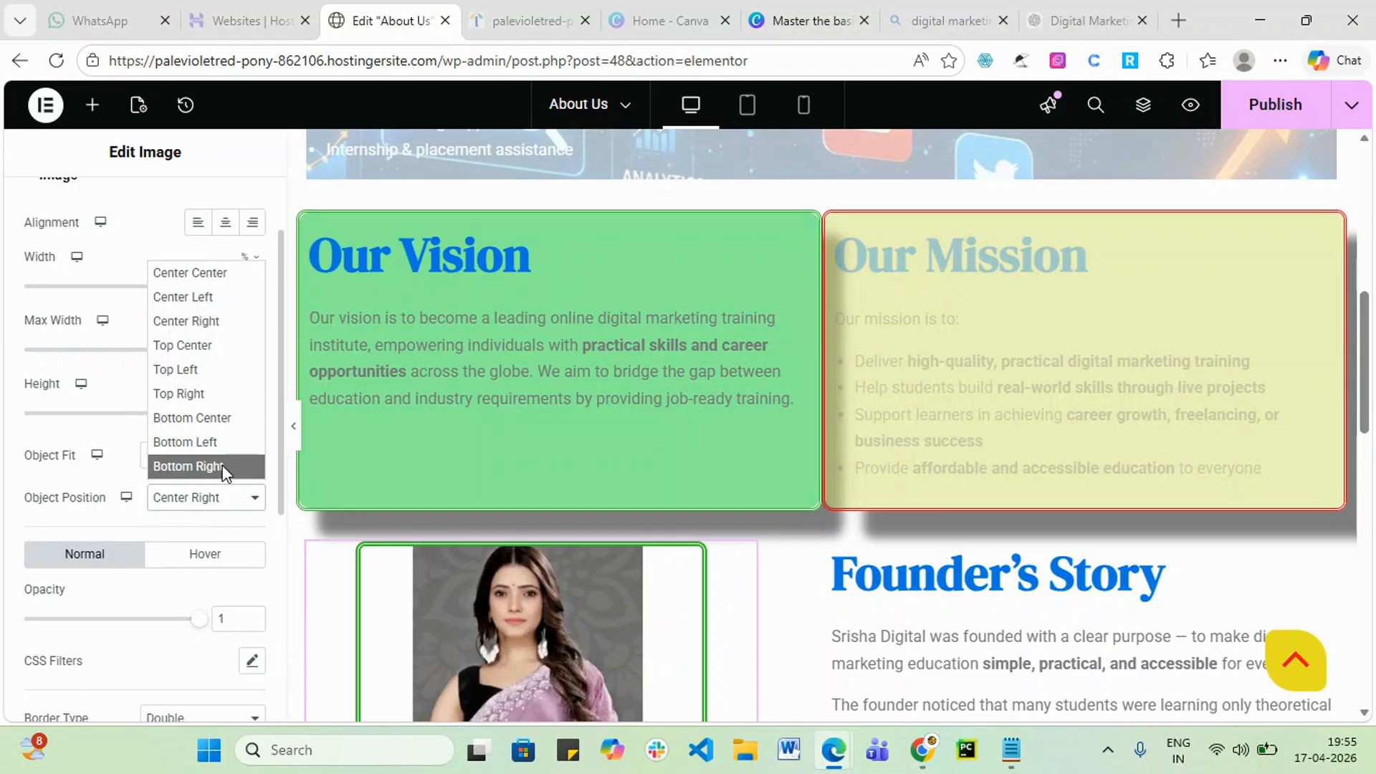
scroll(857, 359, "up", 5)
scroll(856, 359, "up", 4)
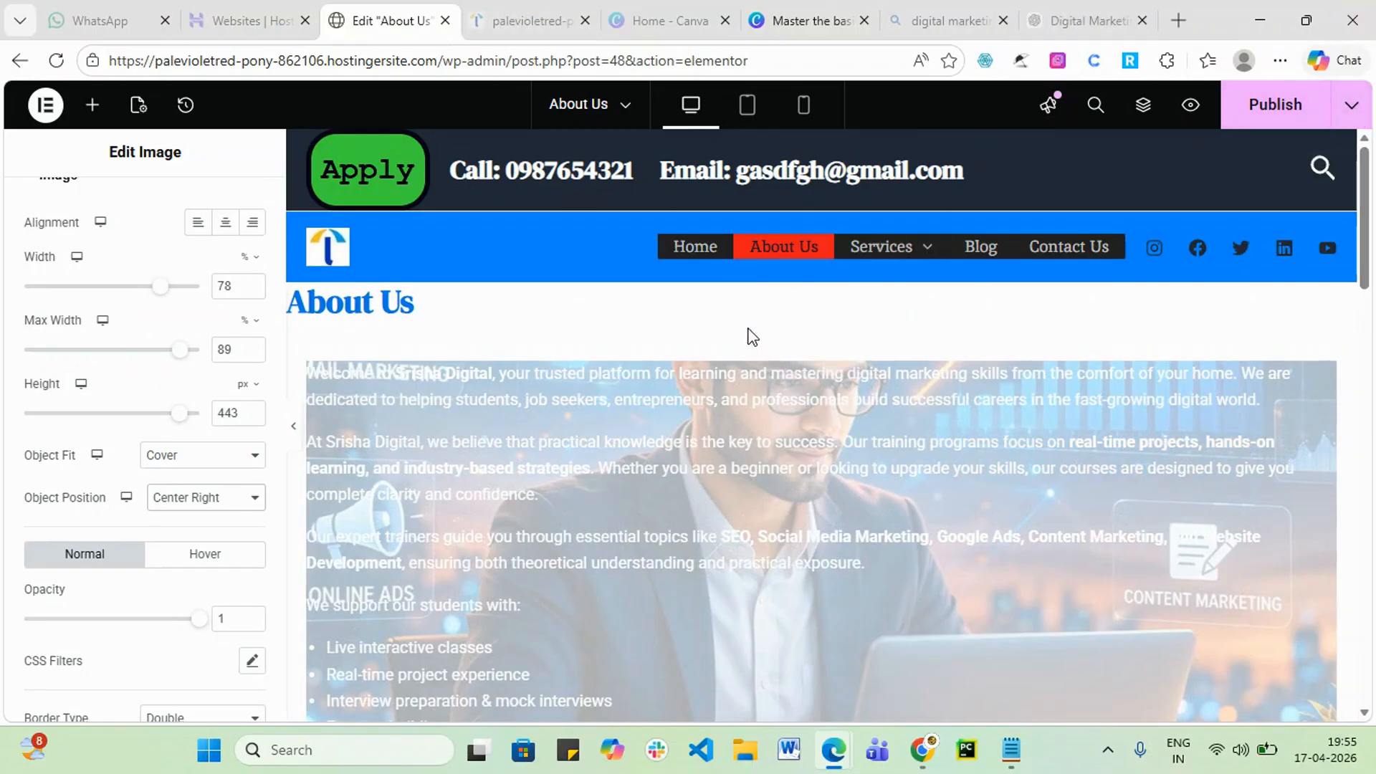
scroll(1007, 391, "down", 8)
scroll(1004, 394, "down", 15)
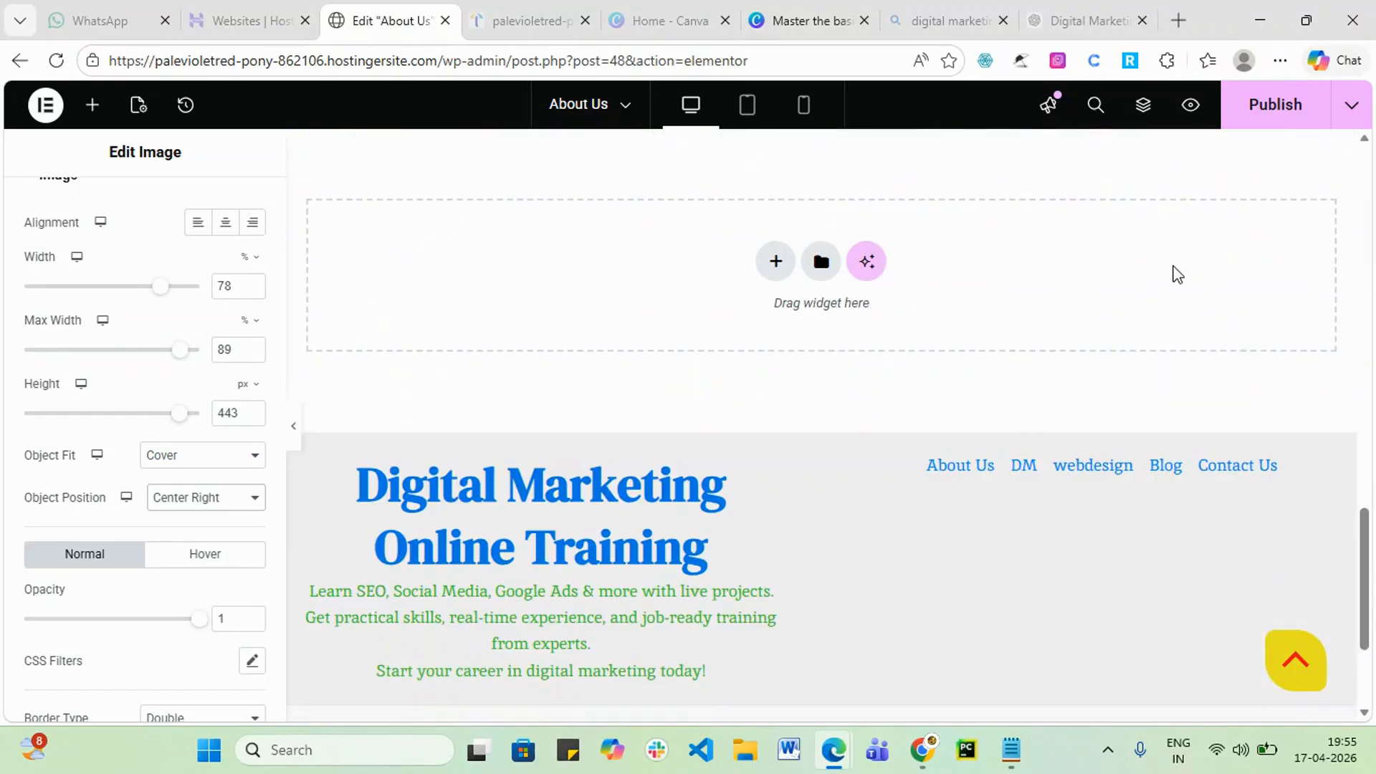
scroll(45, 337, "up", 2)
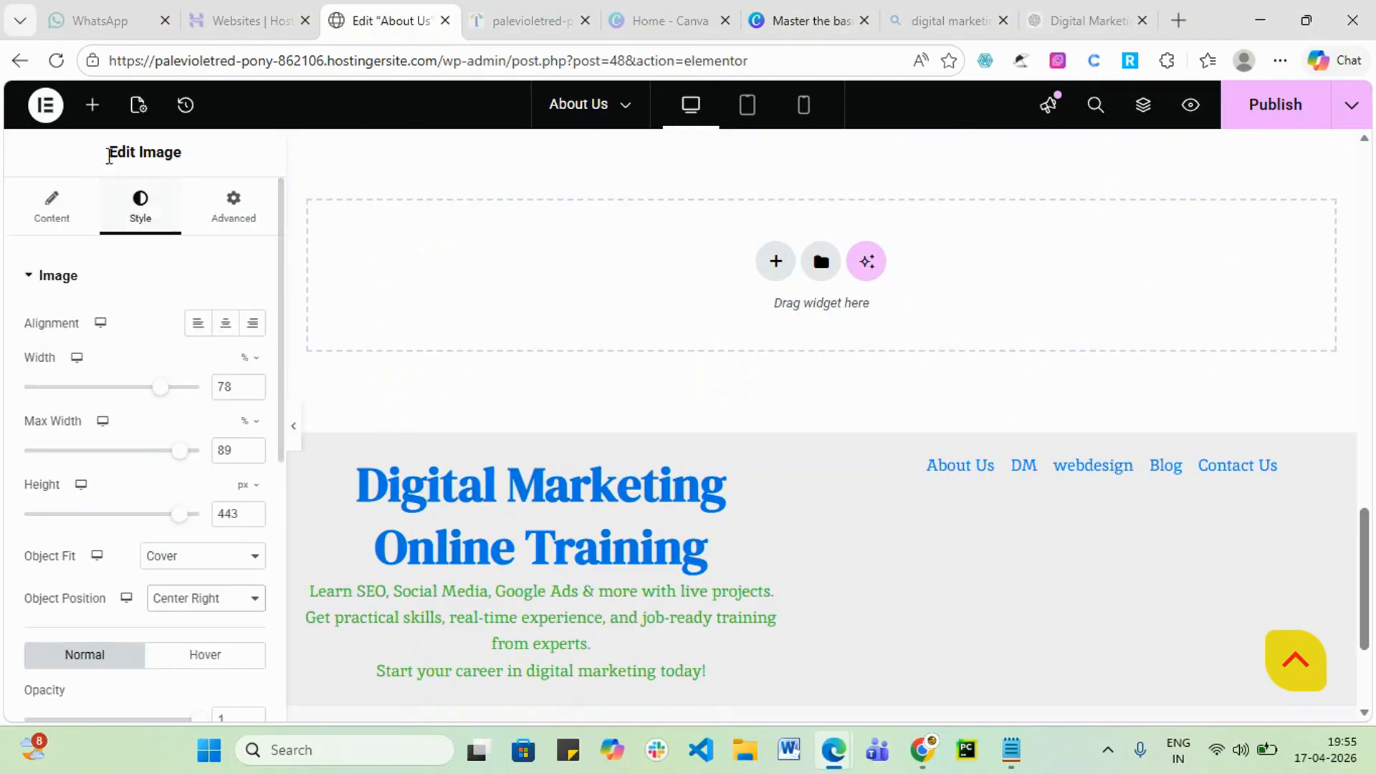
- Try to exit the page editor to WordPress
left_click(52, 120)
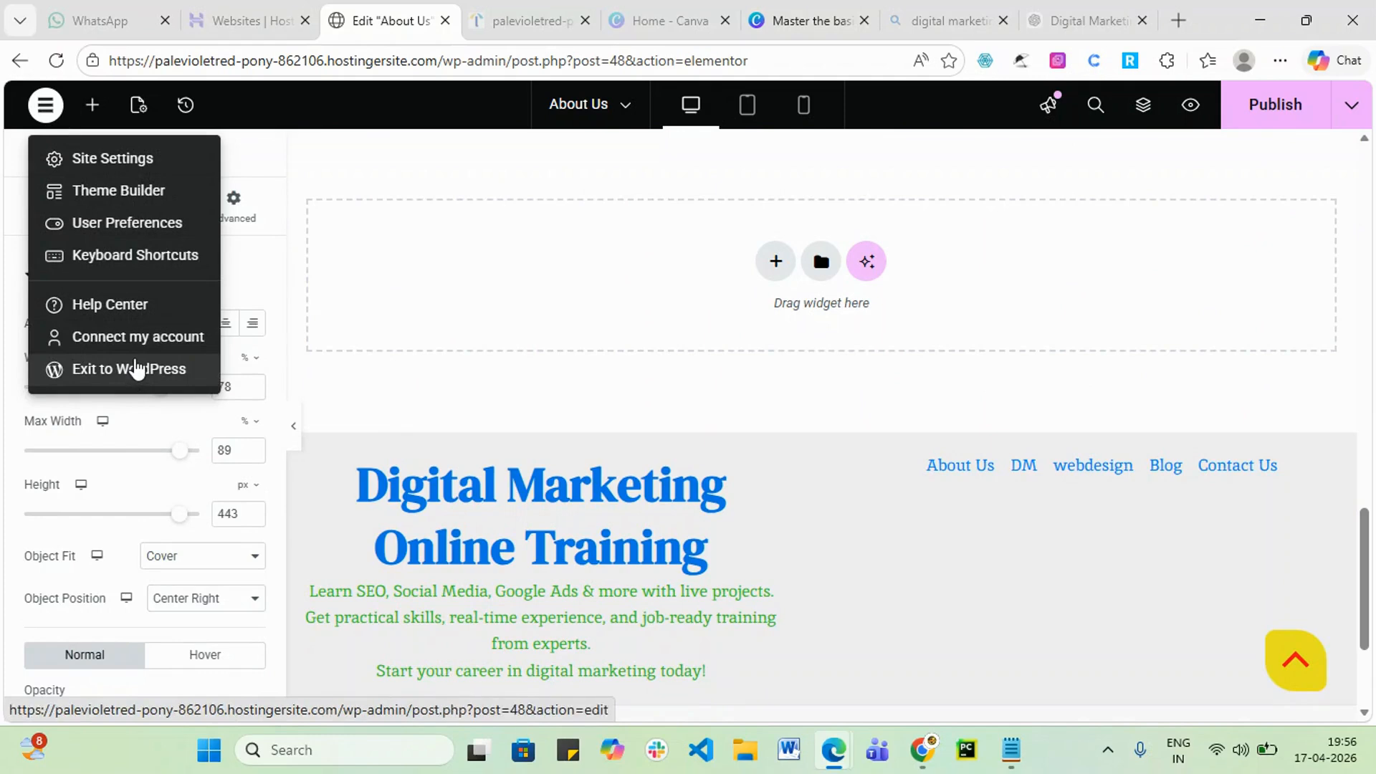
left_click(136, 369)
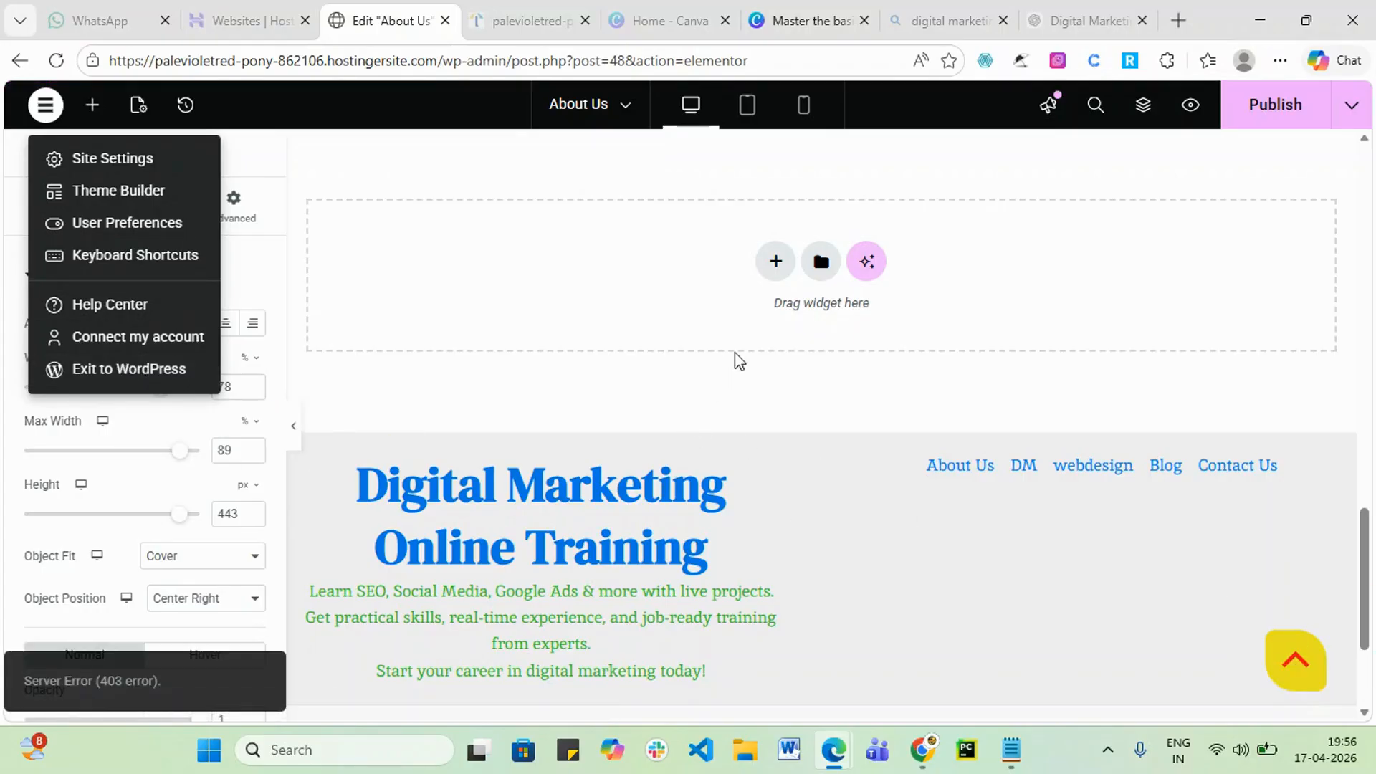
left_click(1104, 17)
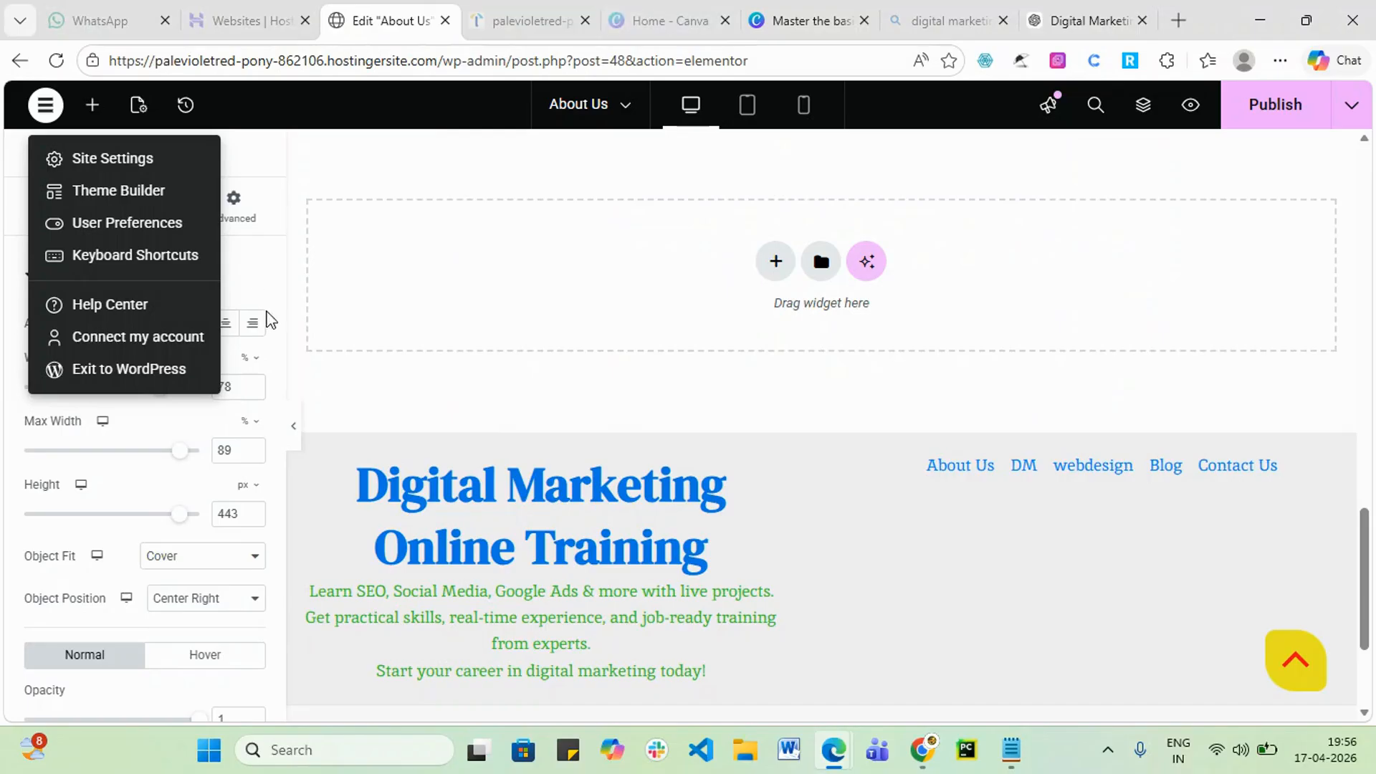
left_click(381, 178)
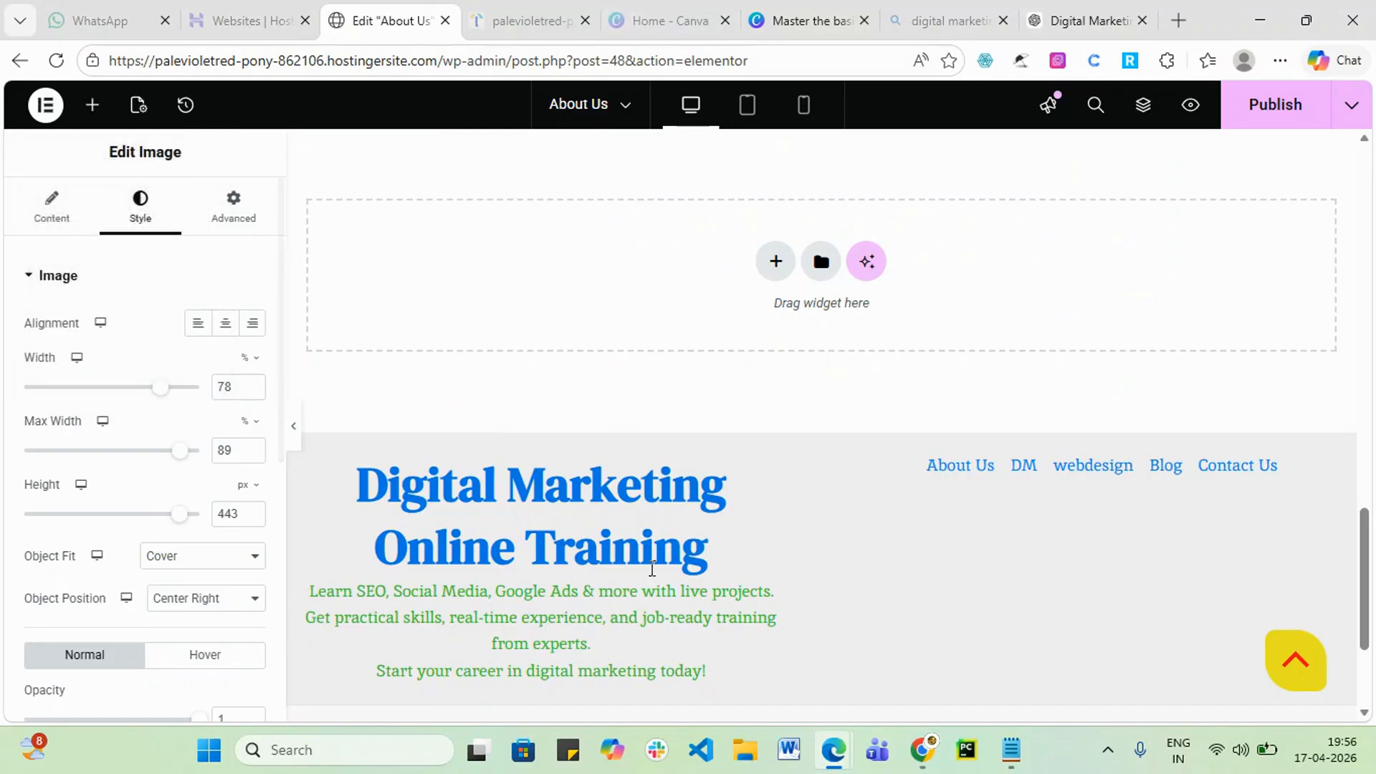
scroll(735, 353, "up", 5)
scroll(648, 406, "up", 10)
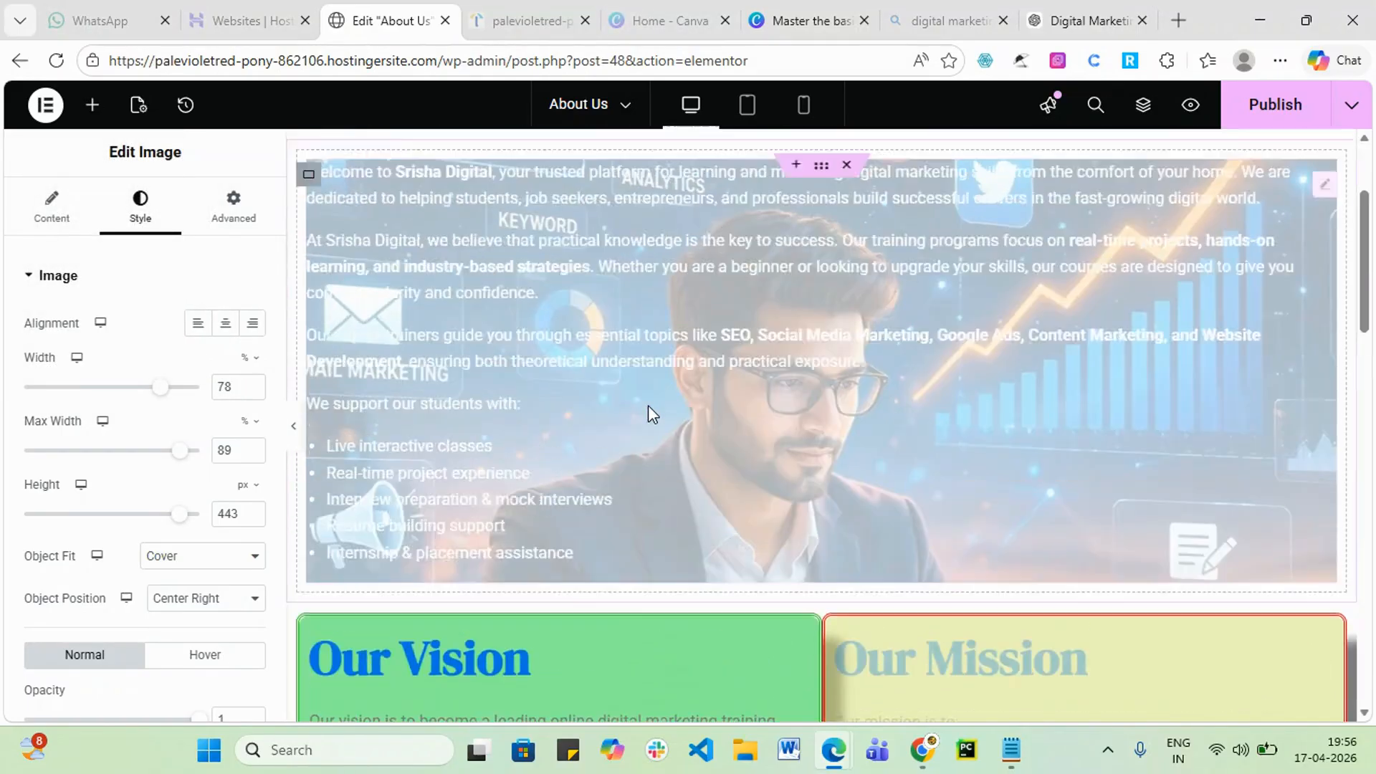
scroll(572, 279, "up", 3)
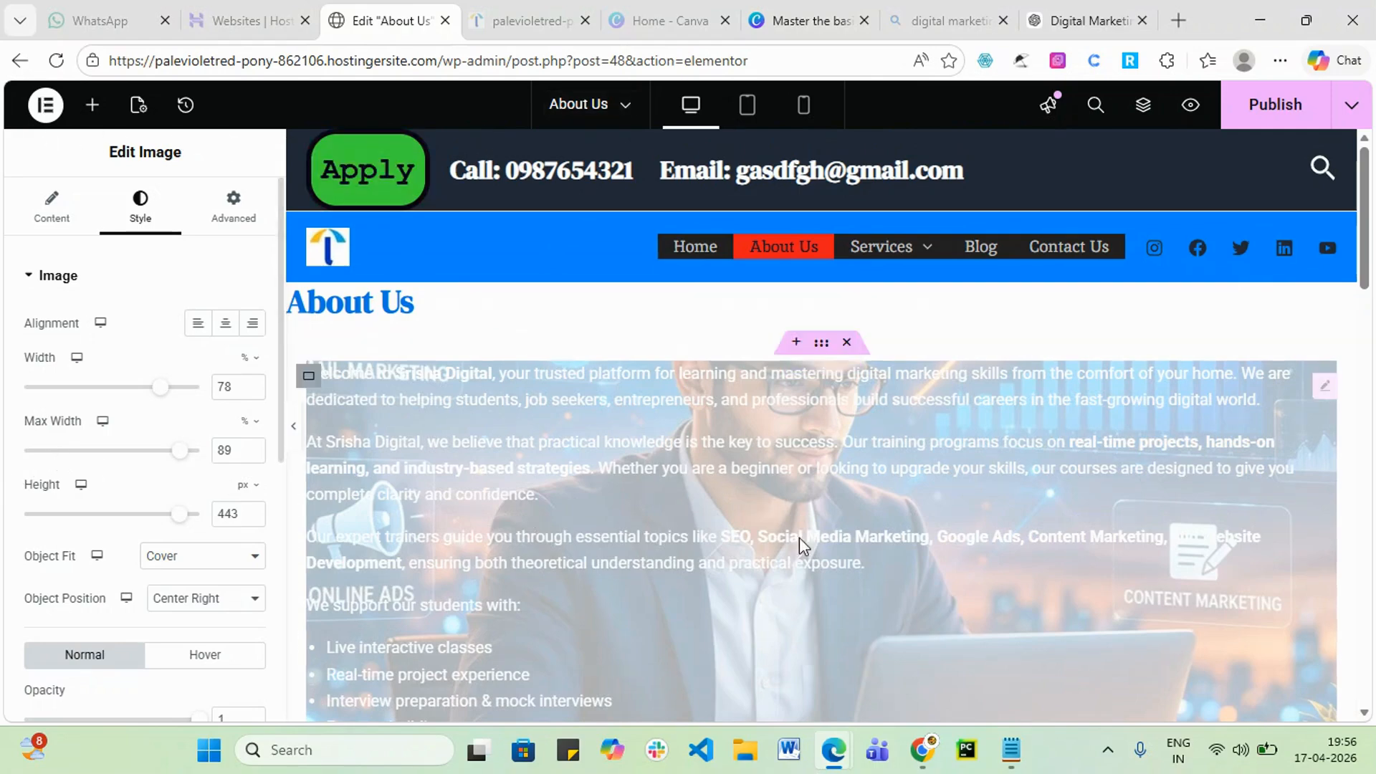
scroll(994, 549, "down", 10)
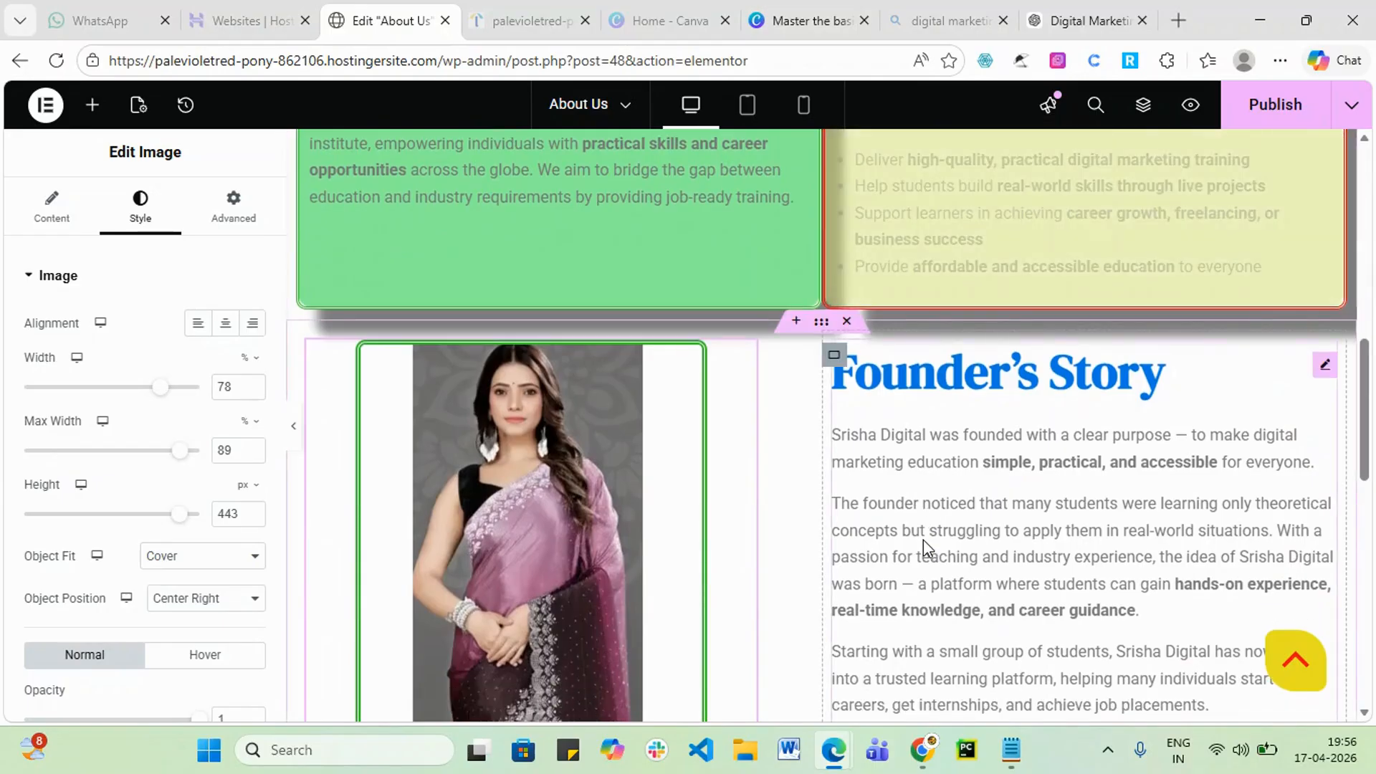
scroll(1035, 552, "up", 2)
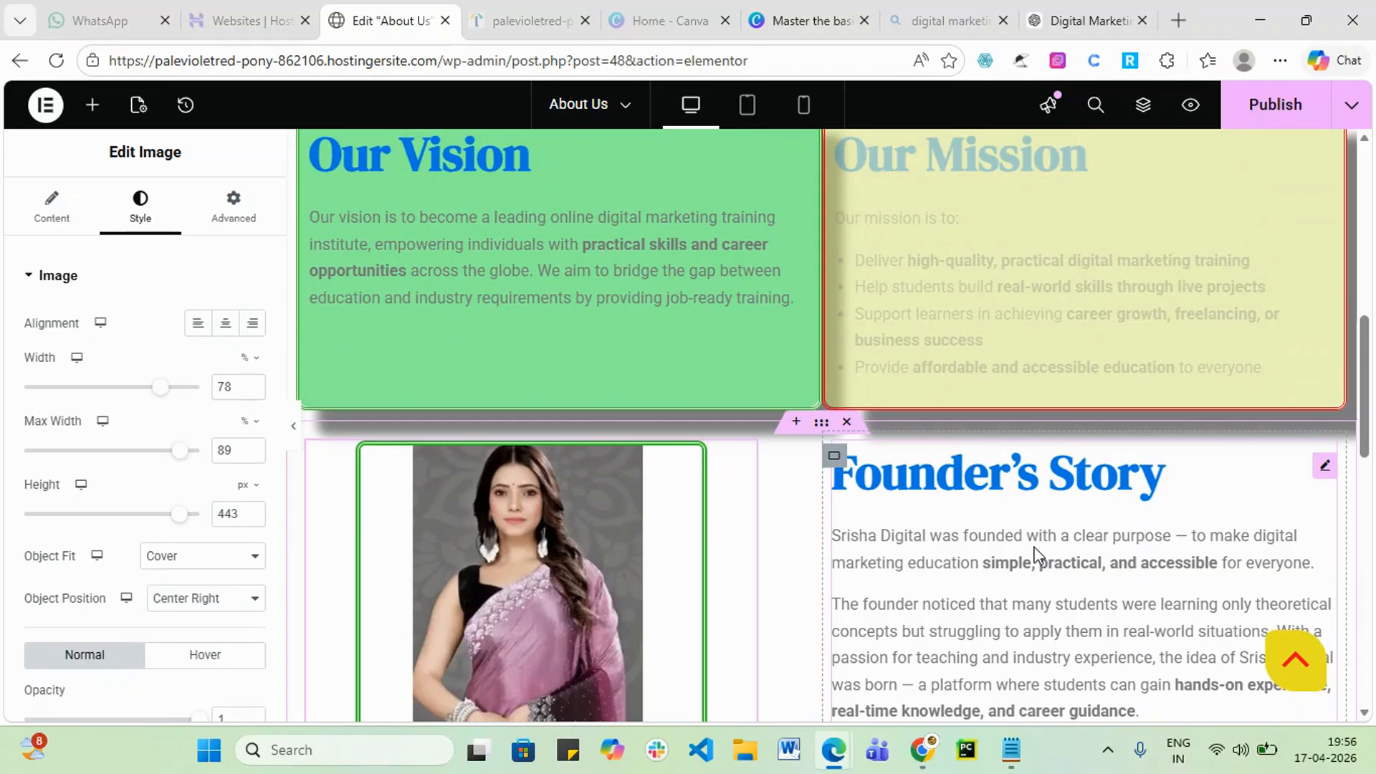
scroll(892, 501, "up", 6)
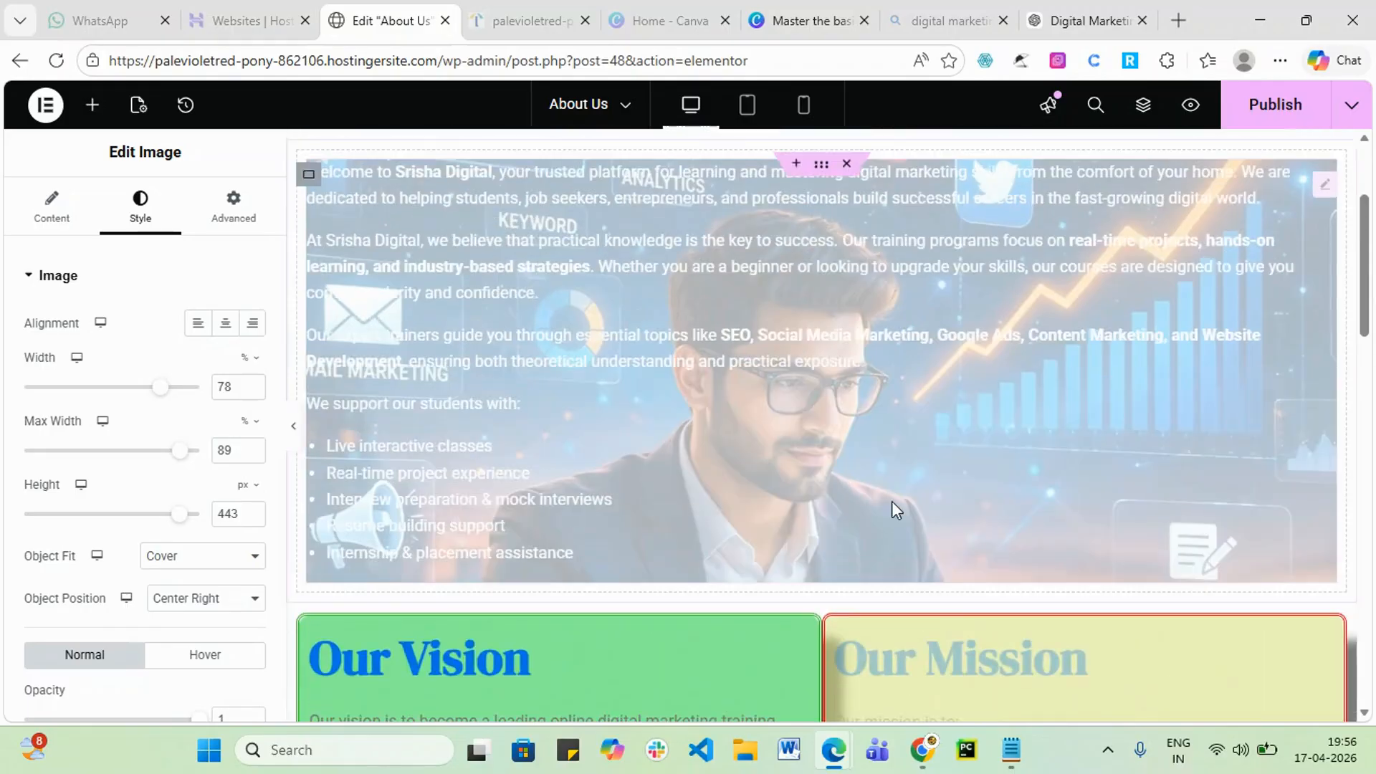
scroll(891, 501, "up", 3)
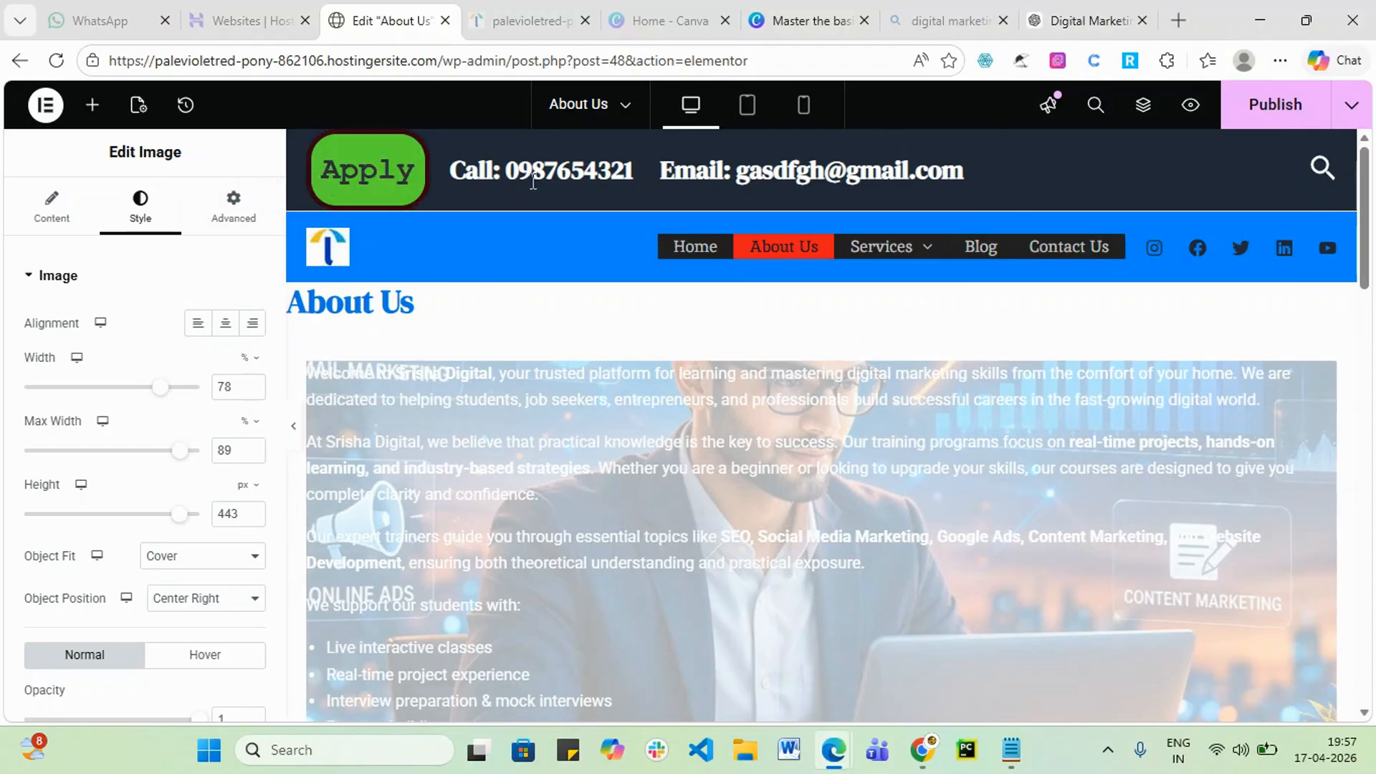
left_click(44, 107)
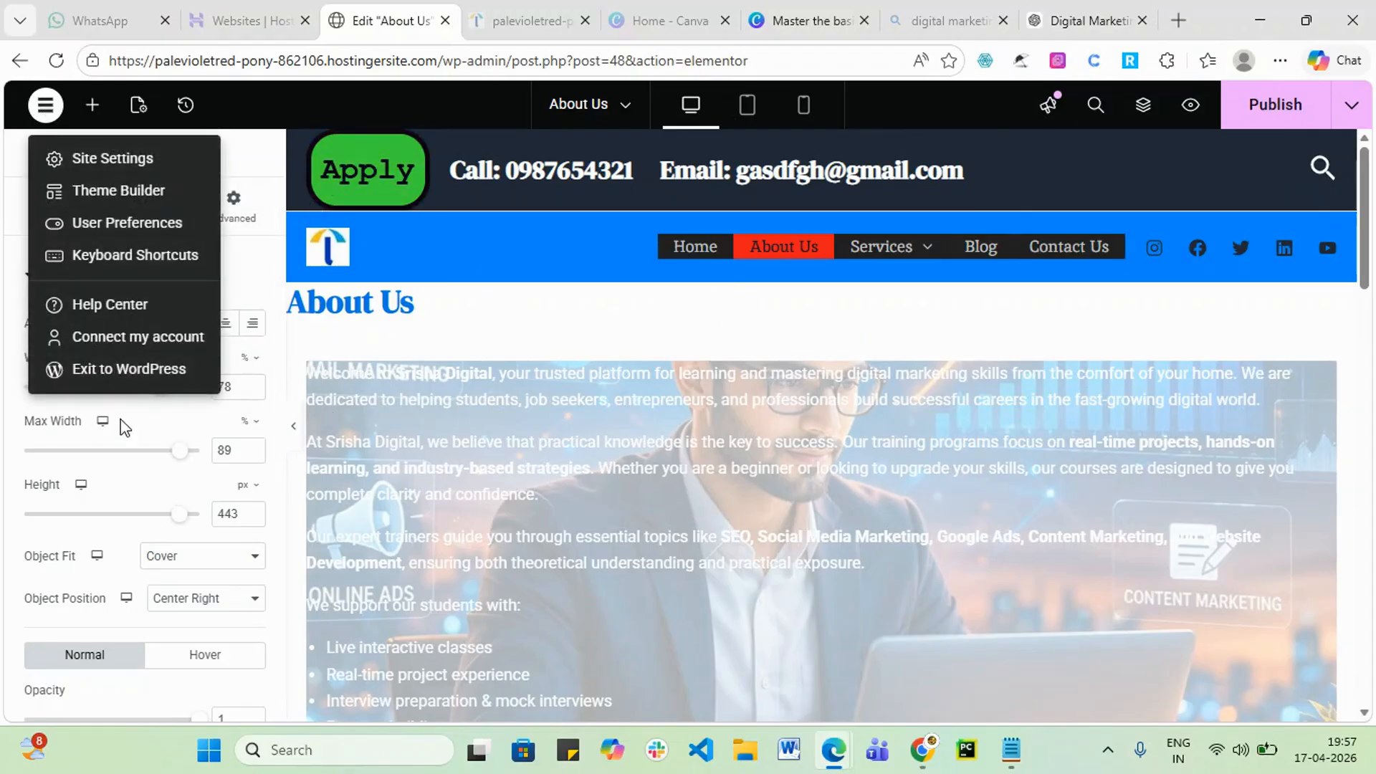
left_click(132, 372)
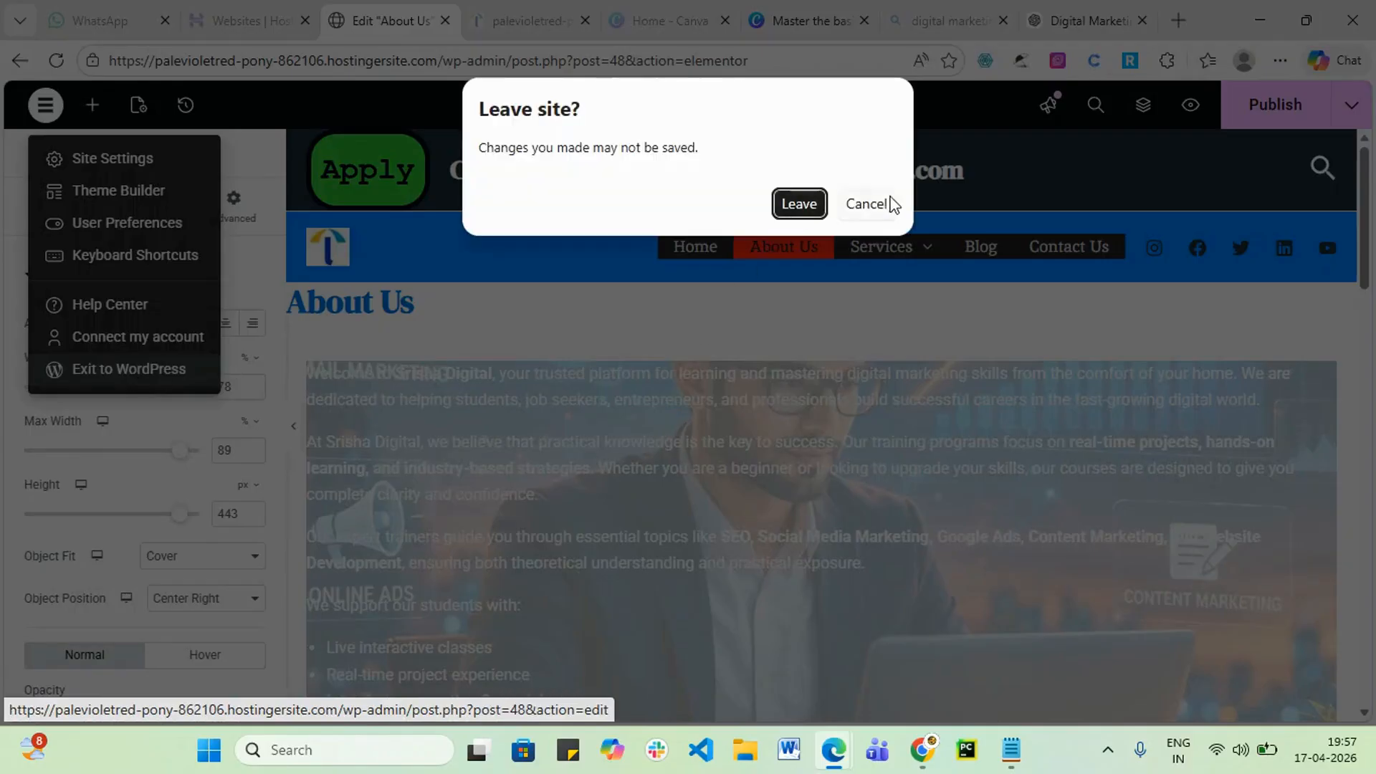
left_click(866, 204)
left_click(882, 222)
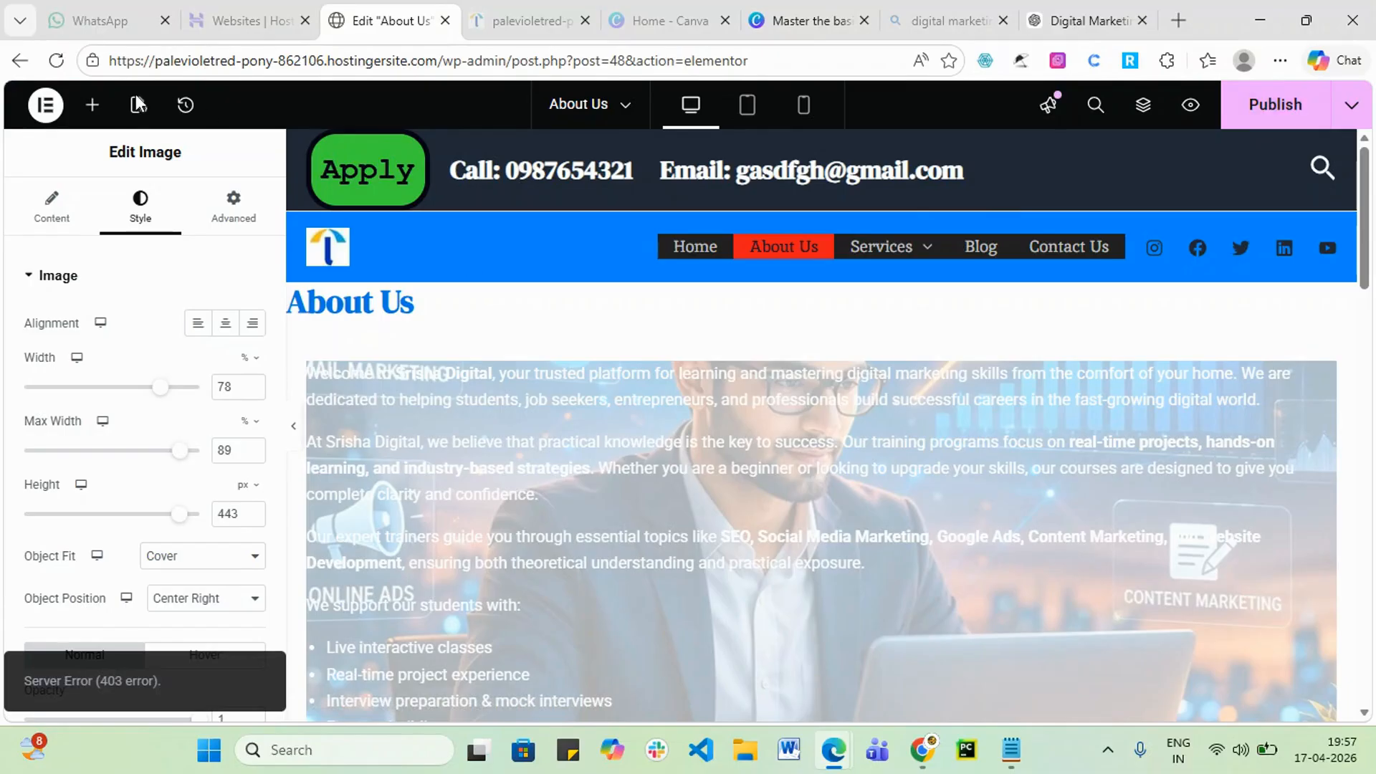
- Exit the About Us page editor to WordPress and confirm leaving the site despite unsaved changes
left_click(45, 122)
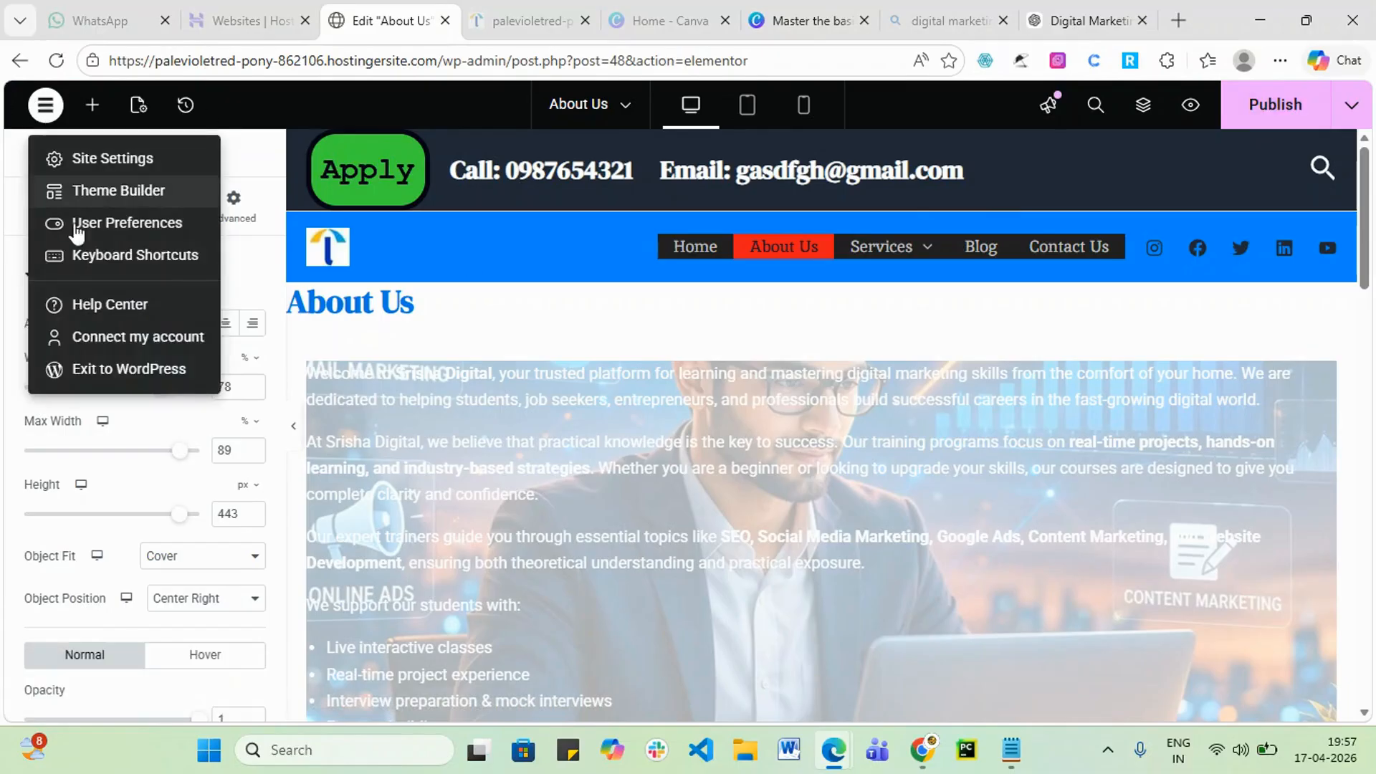
left_click(95, 368)
left_click(806, 251)
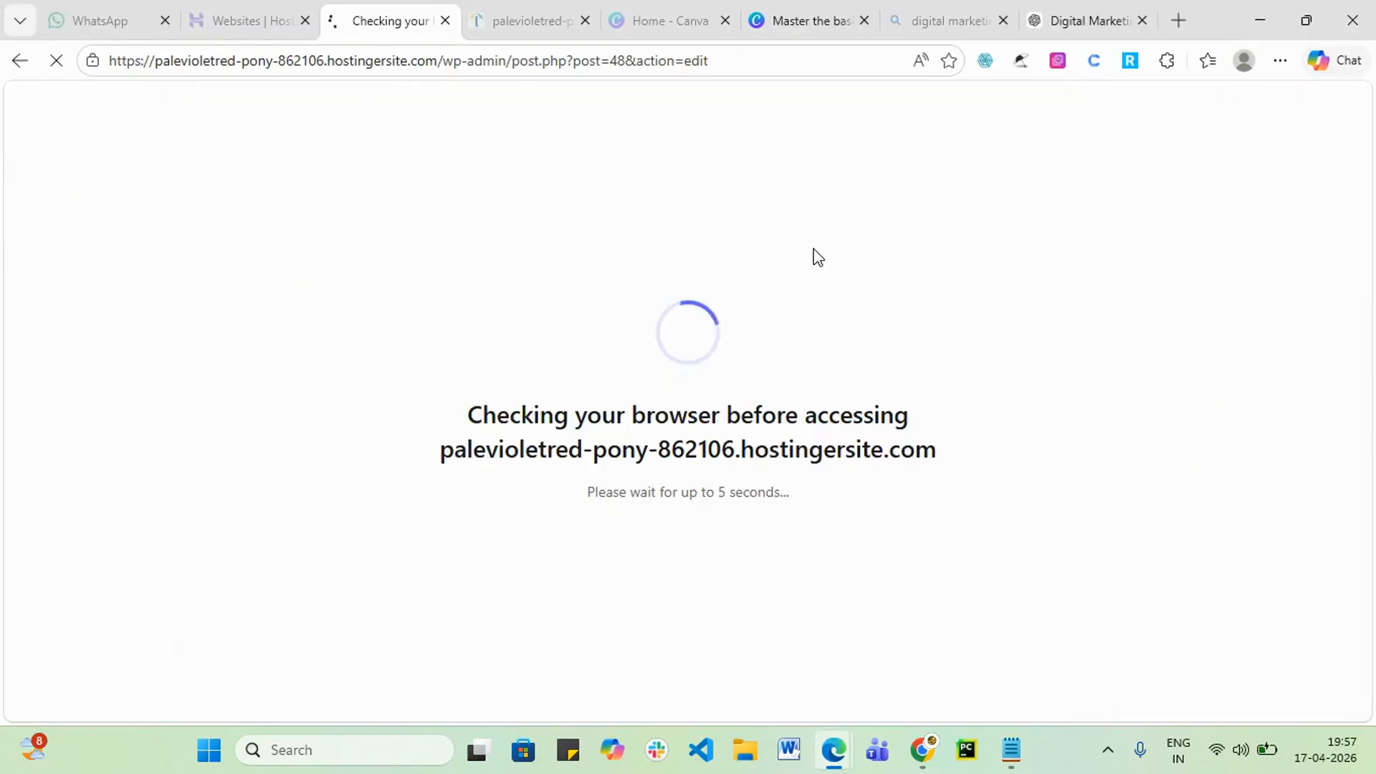